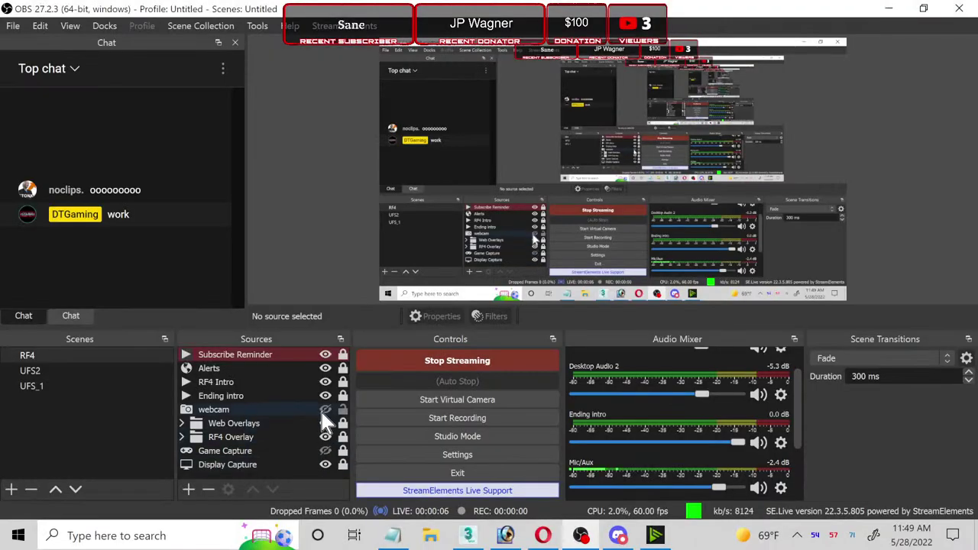
Step: Switch from OBS Studio to the 3ds Max window using the taskbar
click(468, 535)
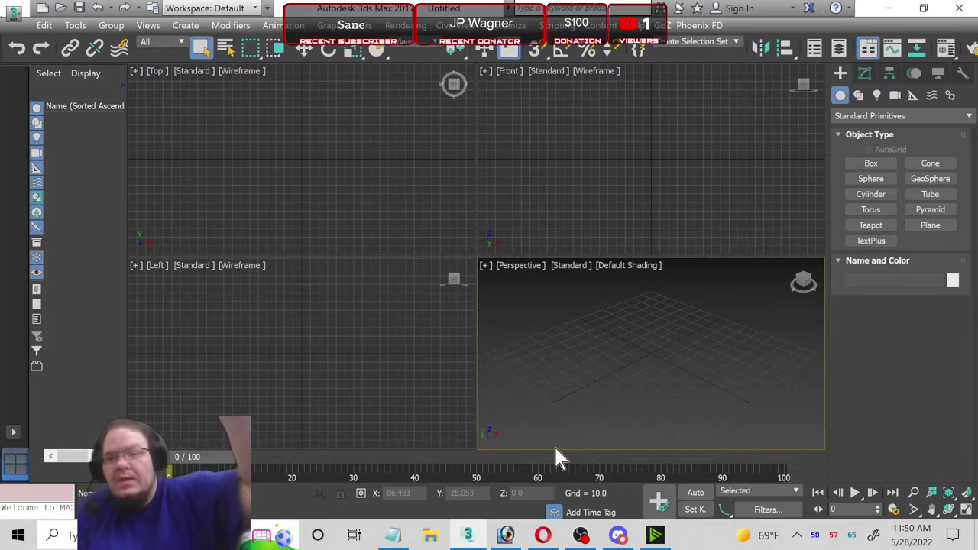
Step: Activate the Left viewport and launch Rendering > View Image File
click(356, 360)
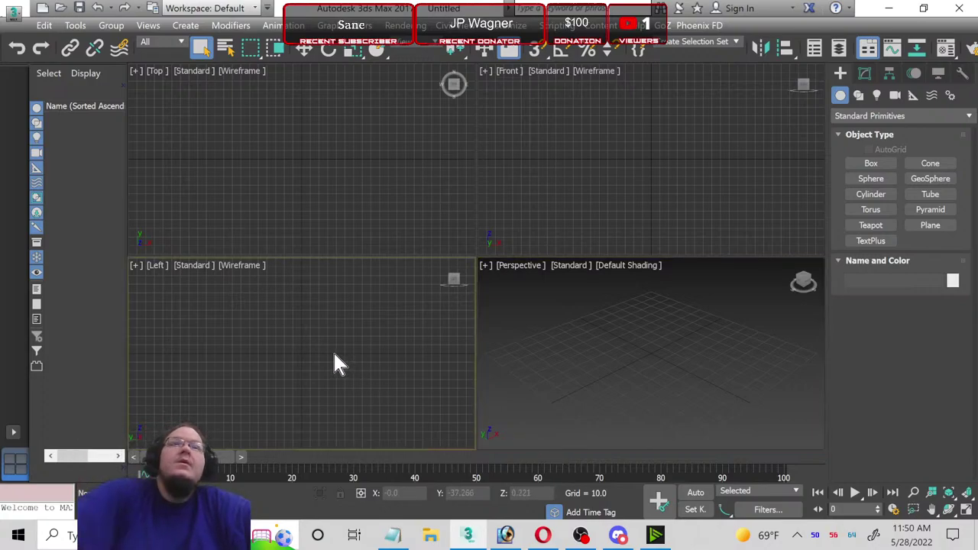
click(406, 25)
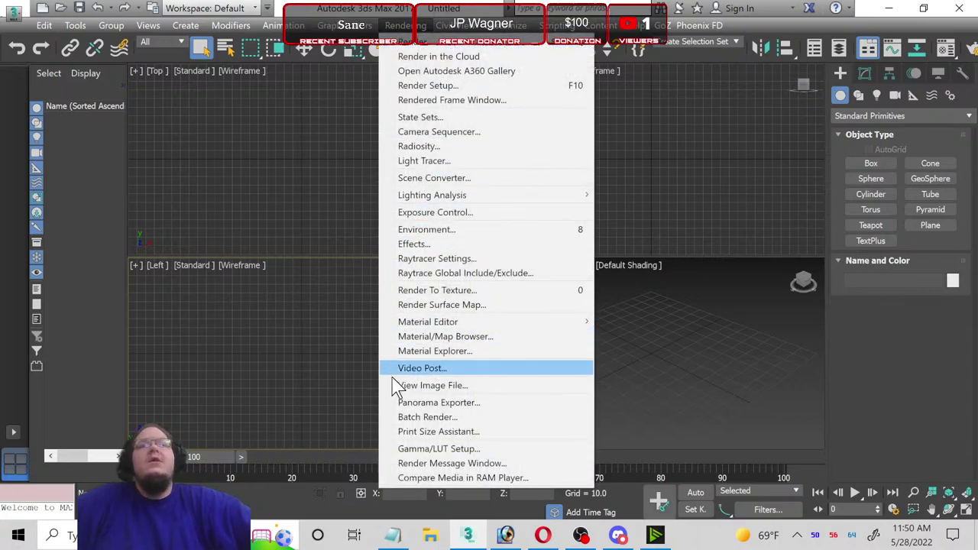
click(442, 385)
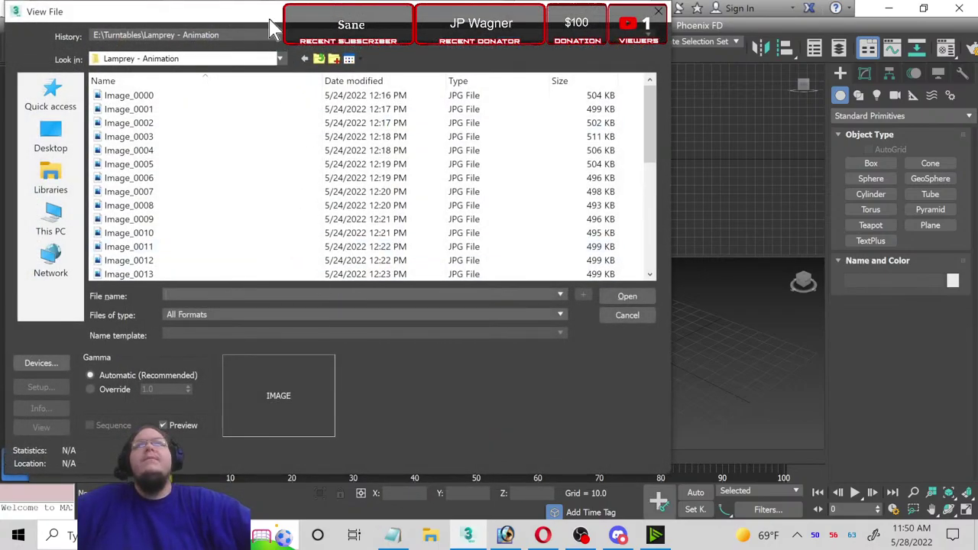
drag(271, 19, 355, 48)
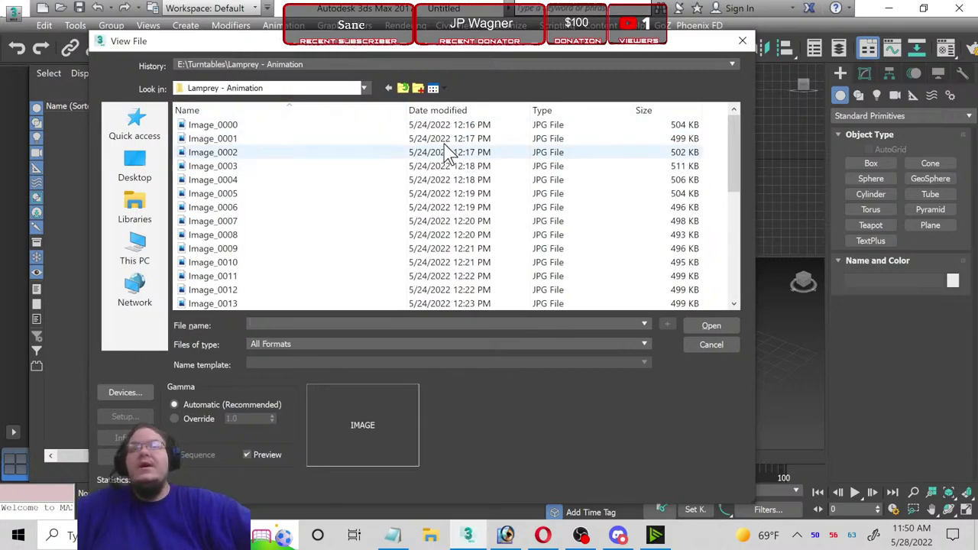
Step: Browse to E: > Reference Images > Atlantic Cod and open fish-atlantic-cod
click(404, 89)
click(147, 252)
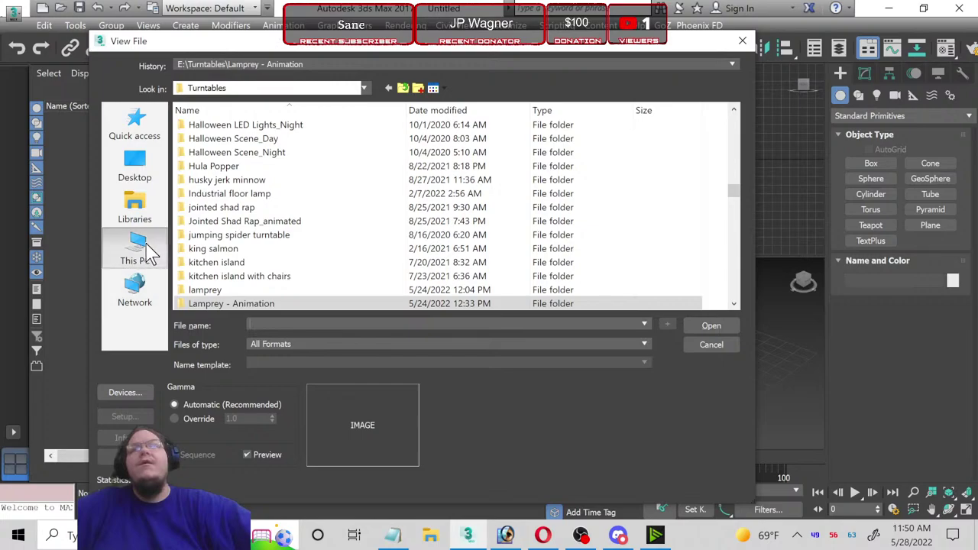
scroll(458, 241, down, 1)
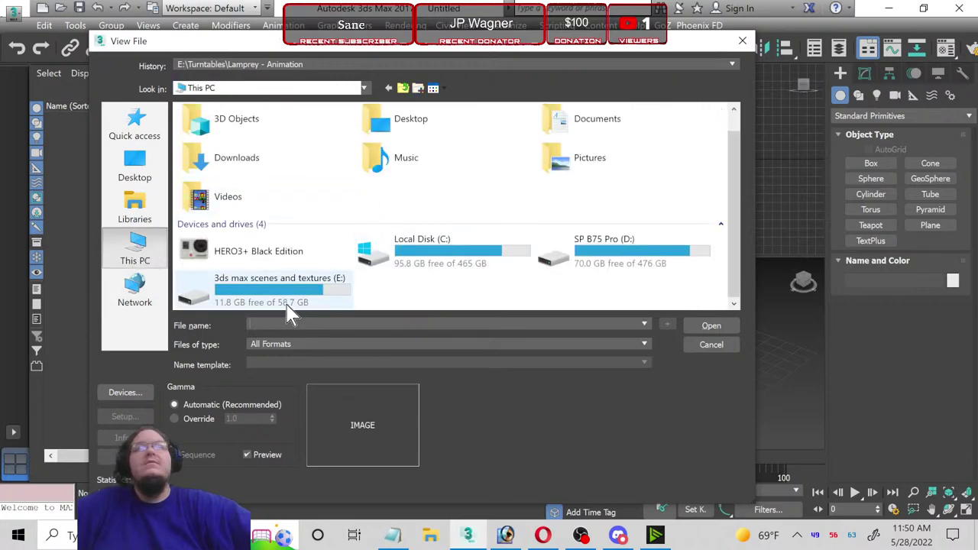
scroll(289, 275, up, 1)
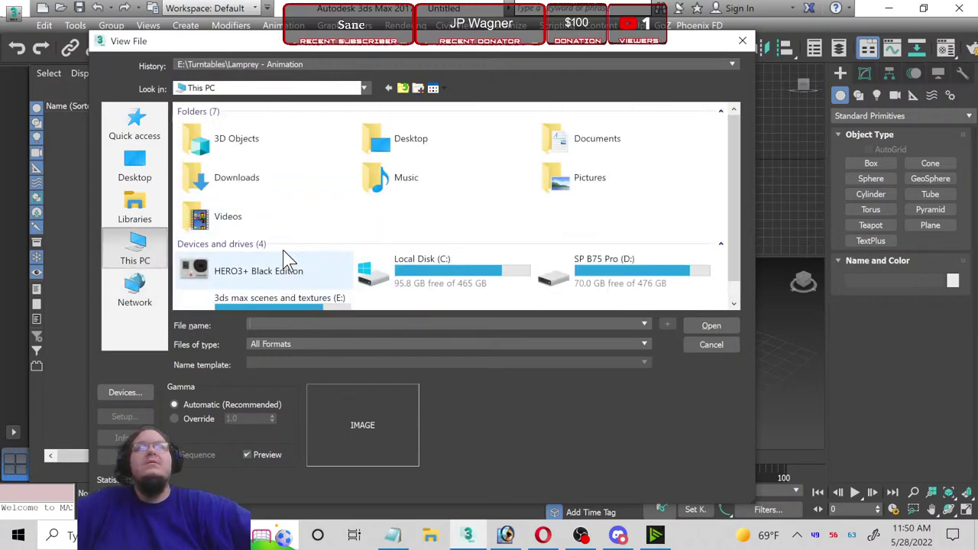
double_click(290, 298)
double_click(223, 262)
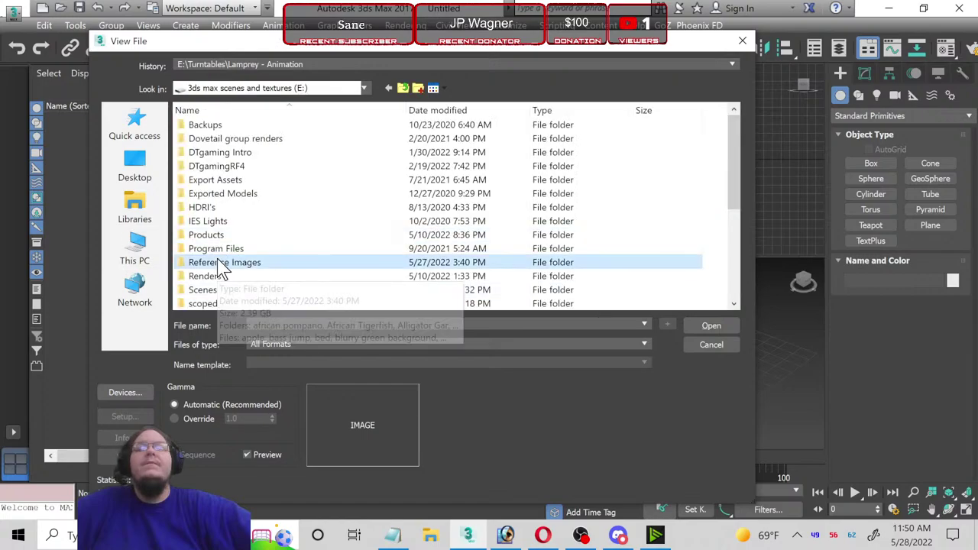
scroll(275, 229, up, 2)
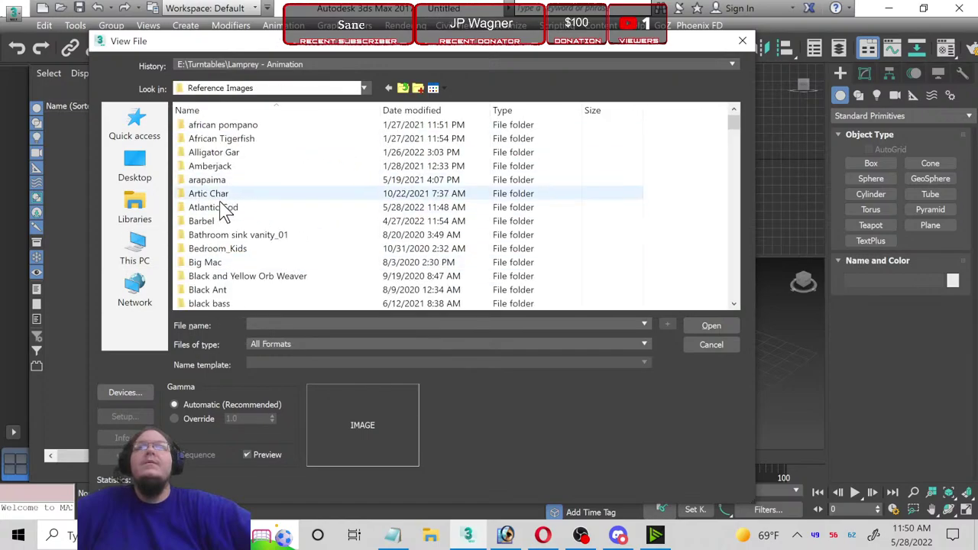
click(223, 209)
double_click(218, 208)
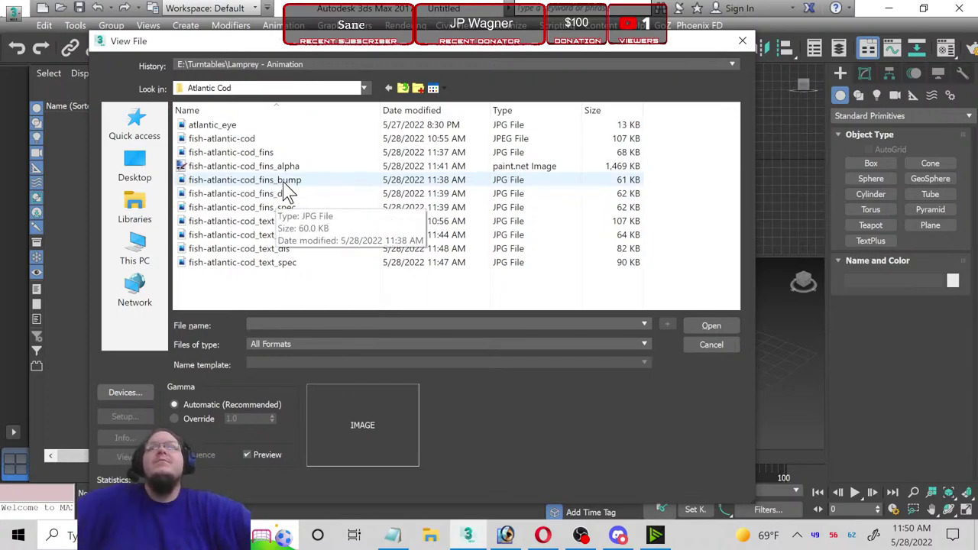
click(249, 139)
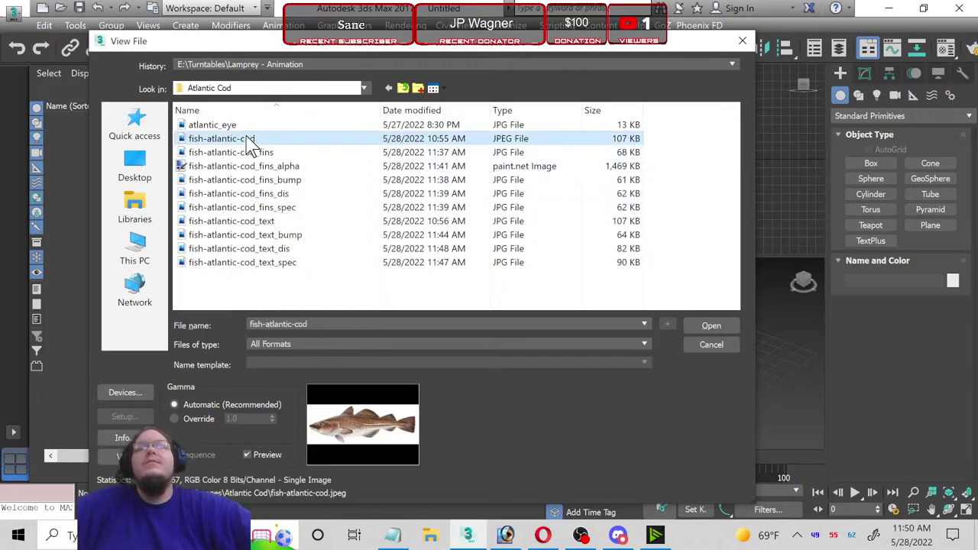
double_click(246, 139)
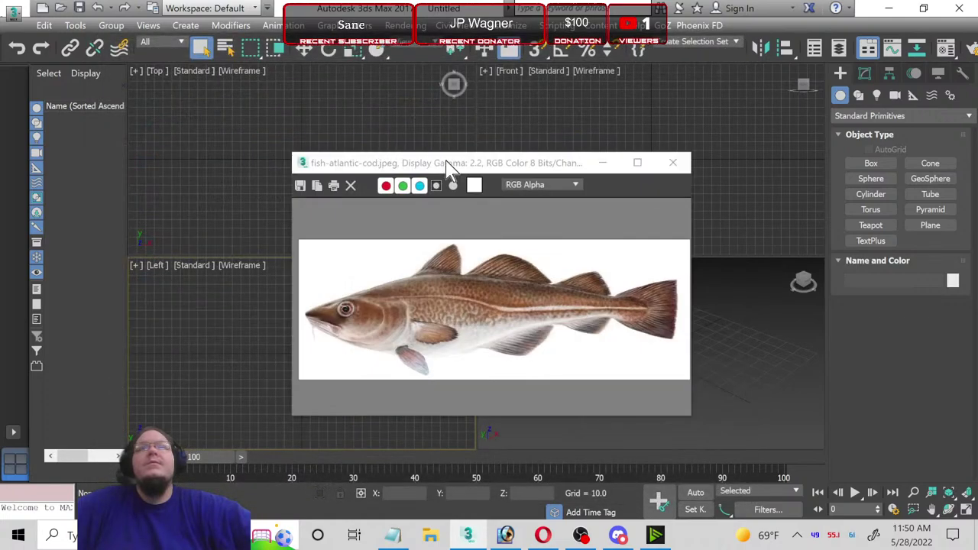
Step: Reposition the cod image viewer and check its pixel info
drag(448, 165, 370, 147)
scroll(382, 334, up, 2)
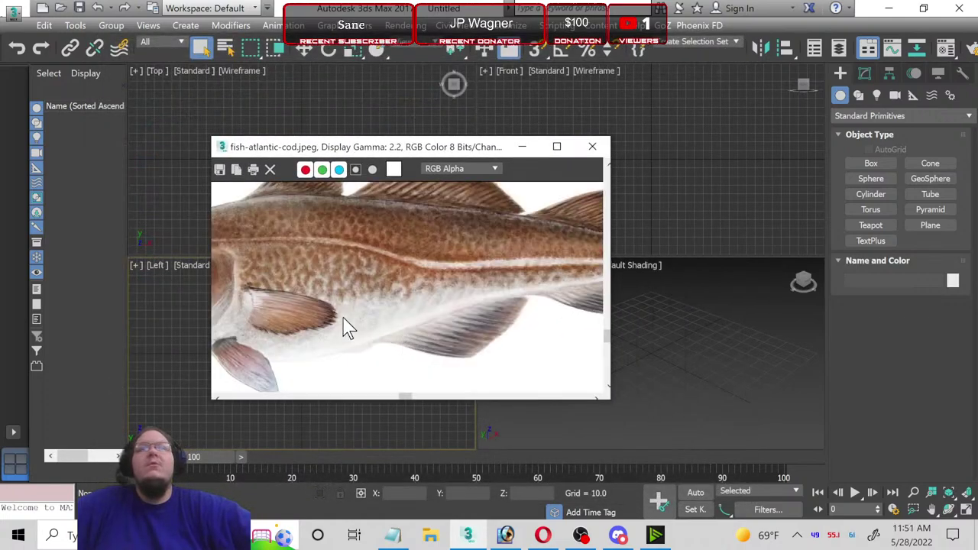
scroll(337, 322, down, 2)
right_click(448, 312)
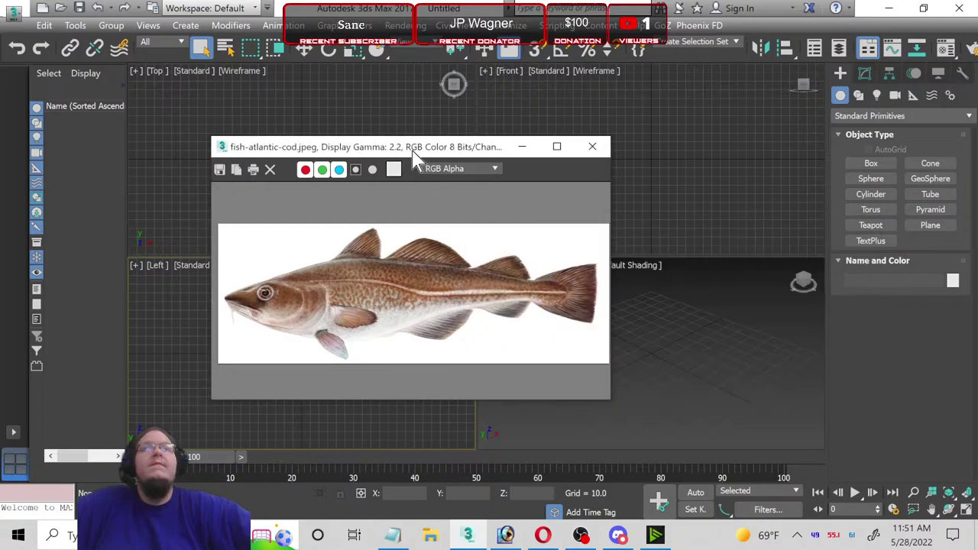
drag(414, 152, 608, 77)
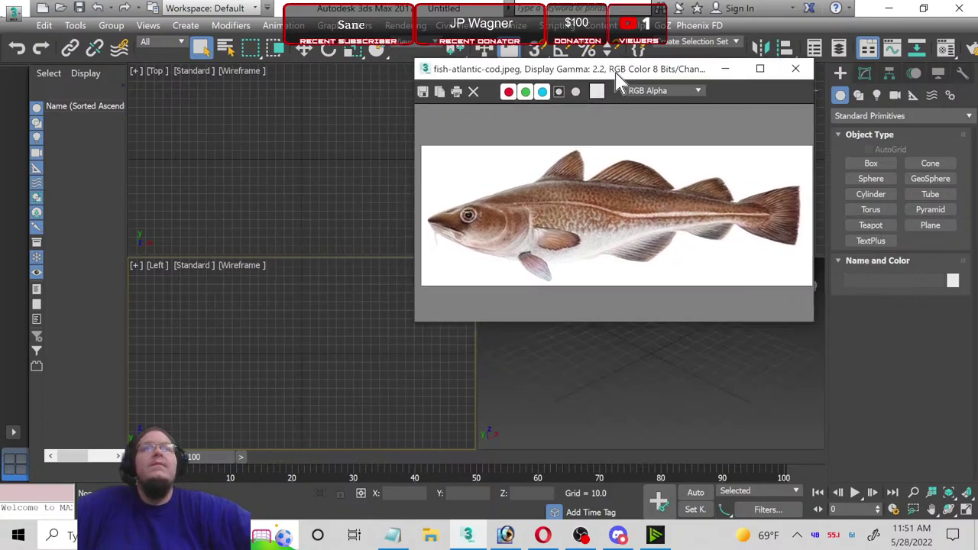
Step: Draw Plane001 in the Left view, cancelling an unfinished second plane
click(932, 225)
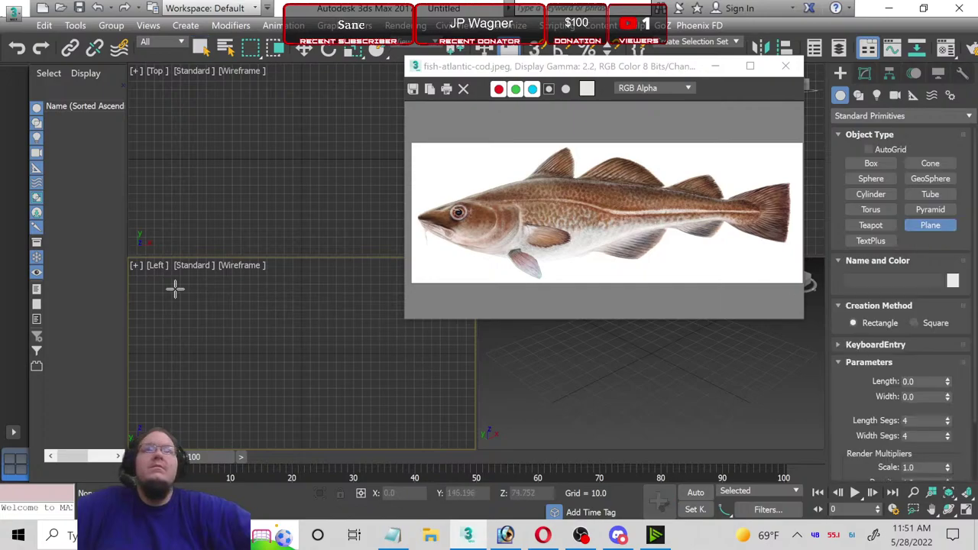
drag(308, 343, 418, 437)
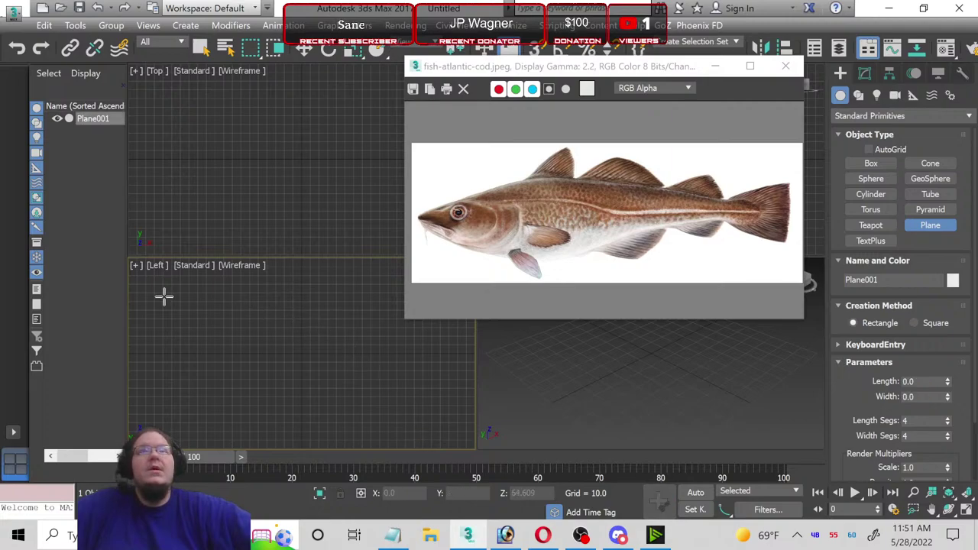
drag(163, 295, 343, 373)
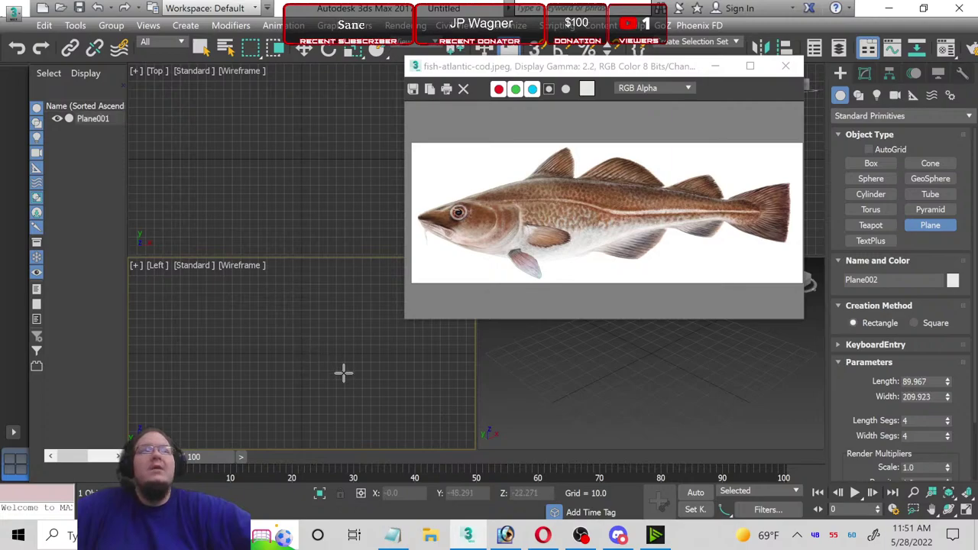
right_click(343, 373)
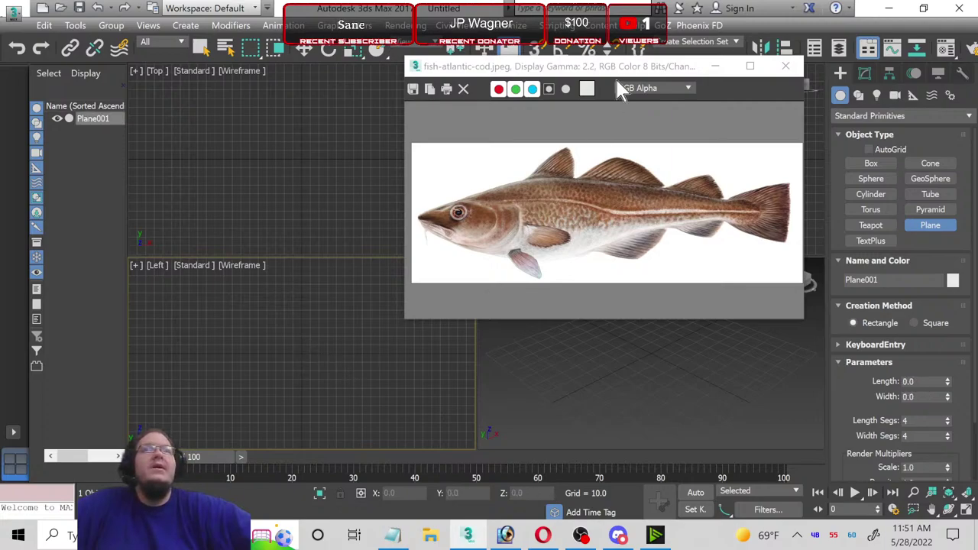
Step: Minimize the cod viewer and draw further planes in the Top and Perspective views
drag(612, 77, 451, 195)
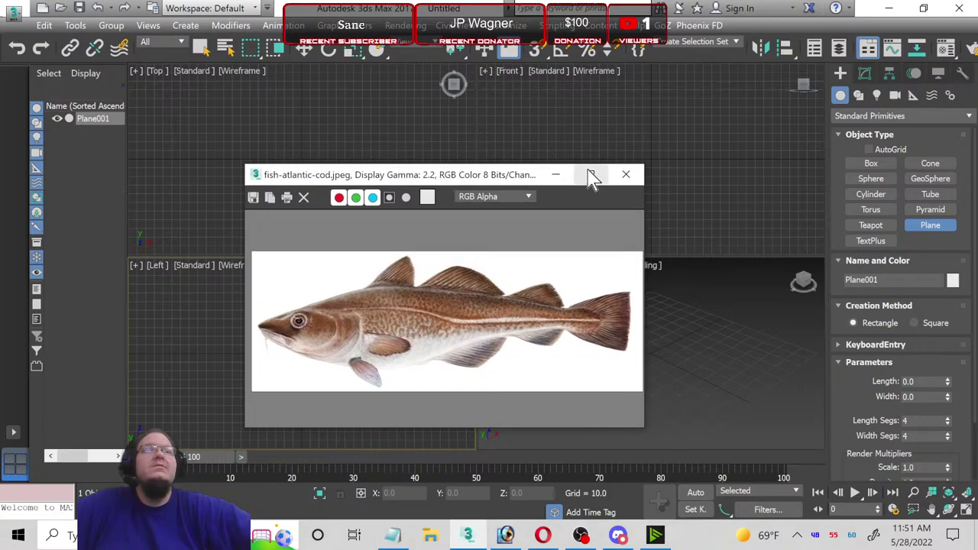
click(556, 176)
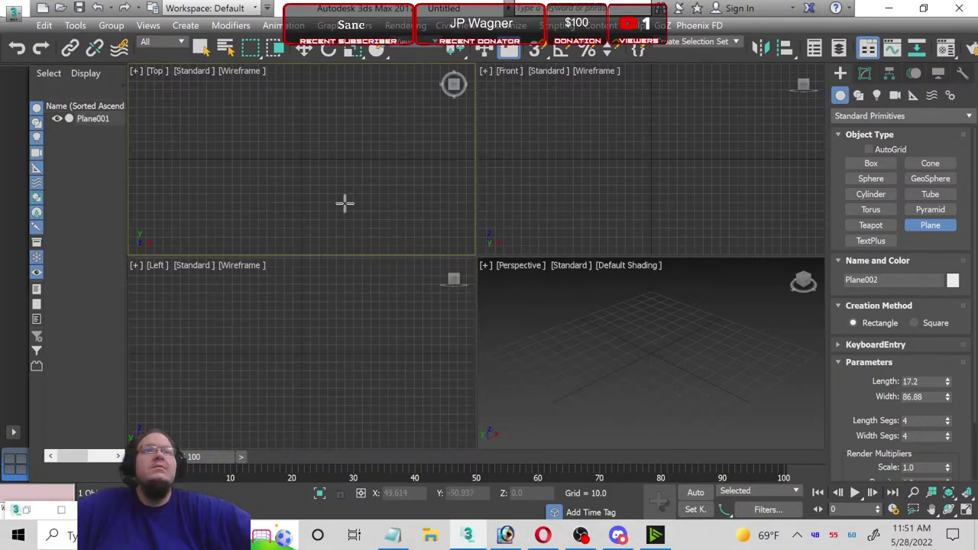
mouse_move(341, 231)
mouse_down()
mouse_move(351, 196)
mouse_move(397, 243)
mouse_up()
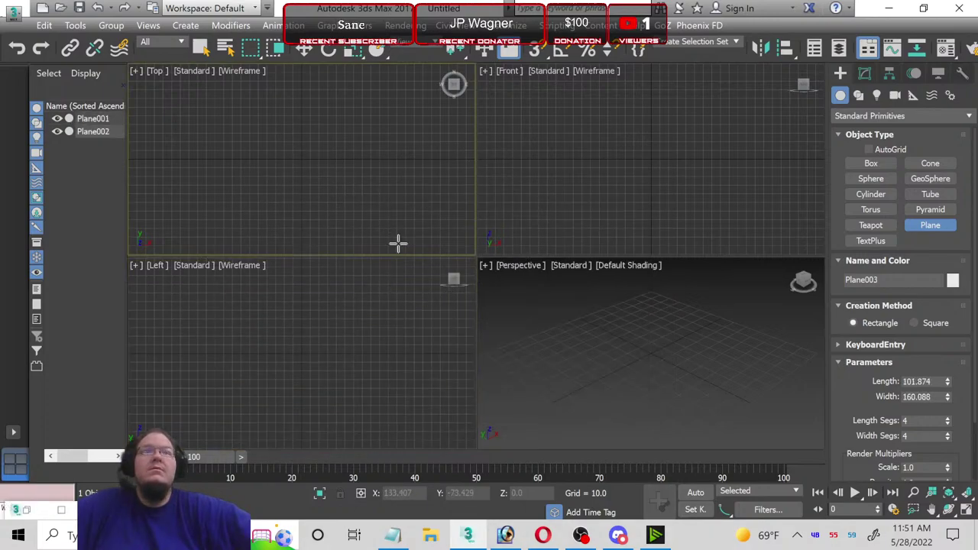
click(376, 311)
mouse_move(736, 338)
mouse_down()
mouse_move(754, 386)
mouse_move(700, 406)
mouse_up()
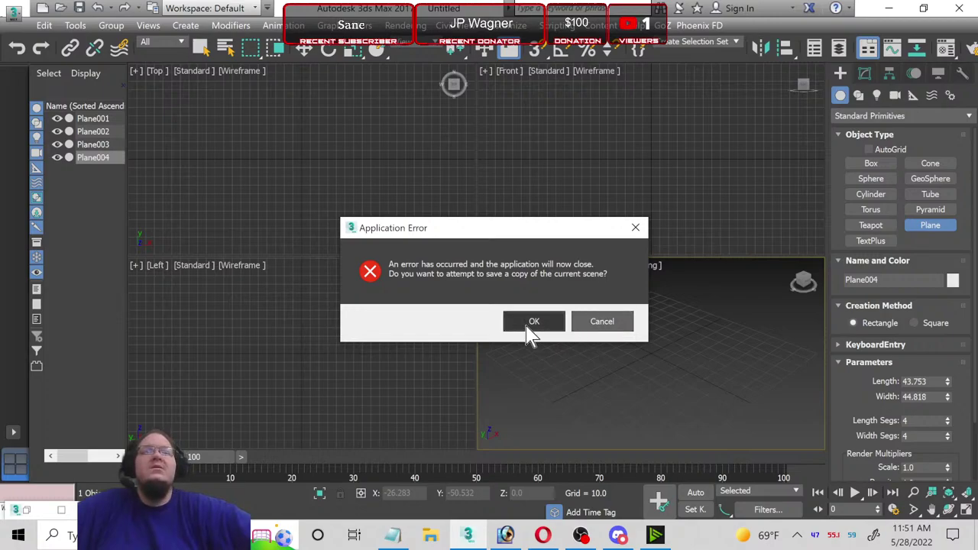
Step: OK the Application Error, cancel and acknowledge the error report, then return to OBS Studio
click(619, 327)
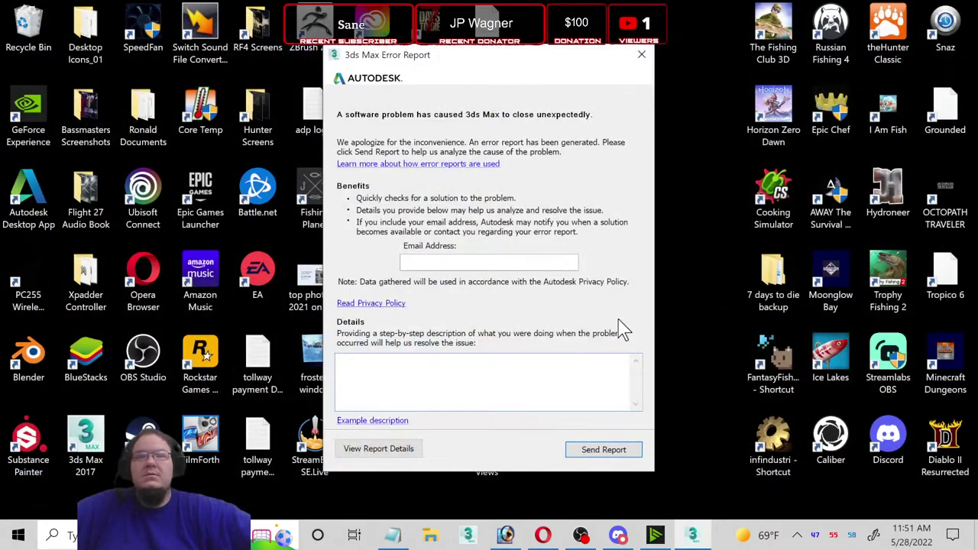
click(642, 65)
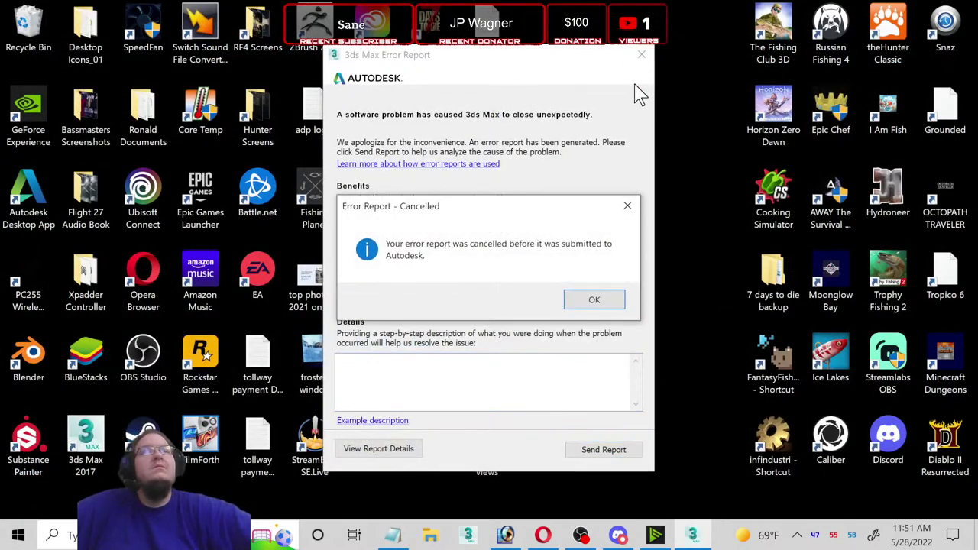
click(588, 302)
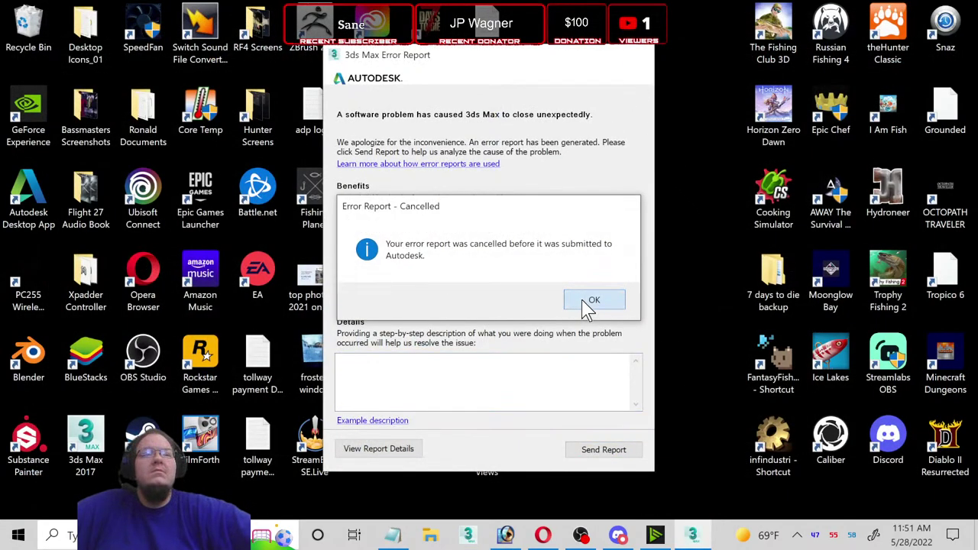
click(582, 535)
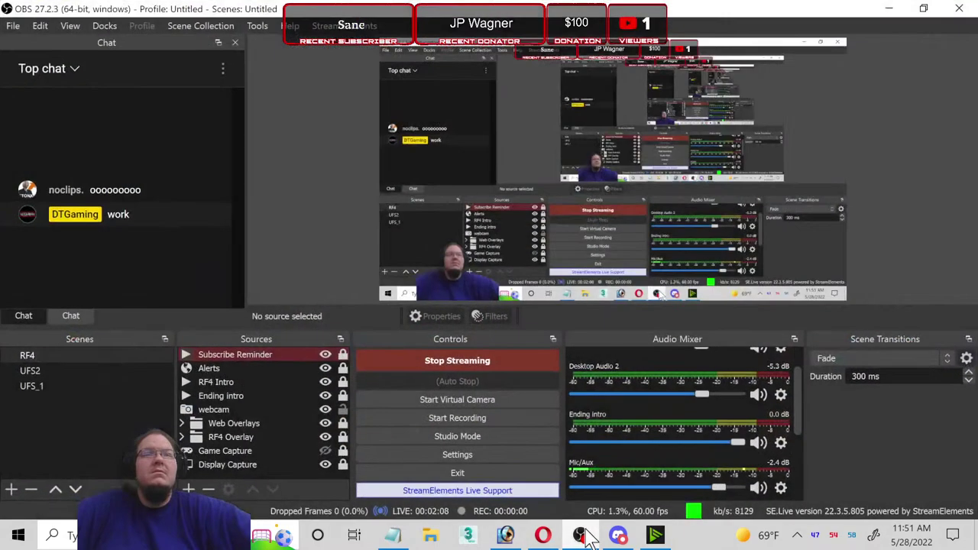
Step: Hide the Display Capture source during the restart, then show it again
click(326, 464)
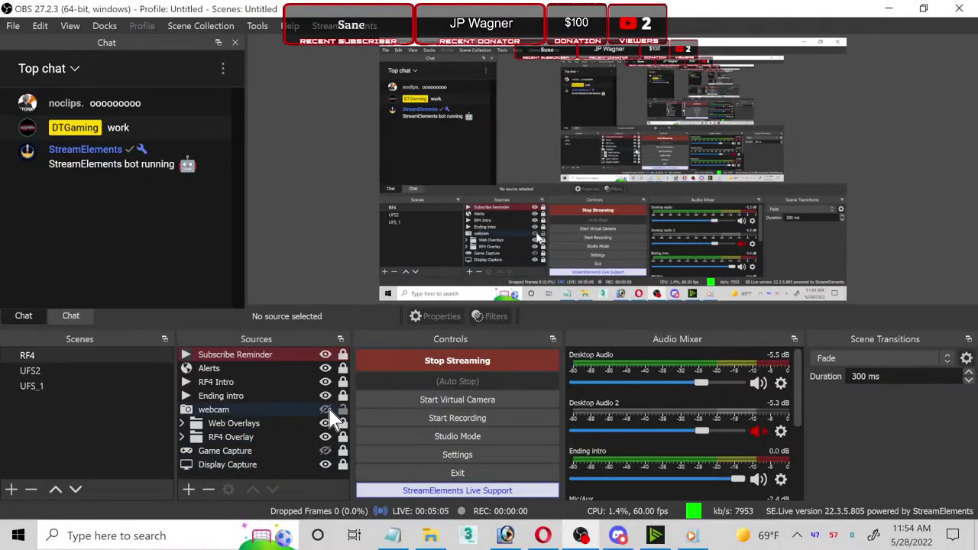
click(325, 410)
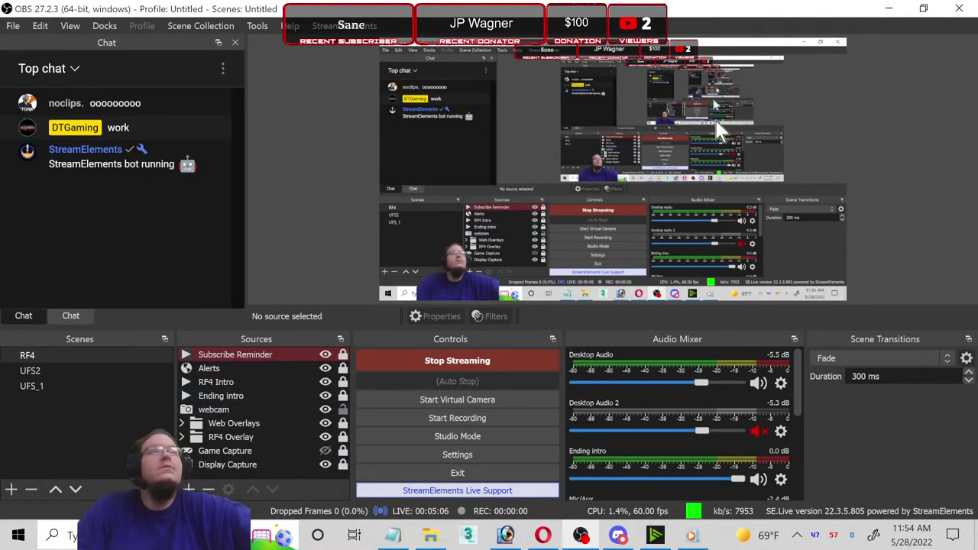
Step: Minimize OBS and Windows Media Player to reveal the restarted 3ds Max, then activate the Left view
click(889, 8)
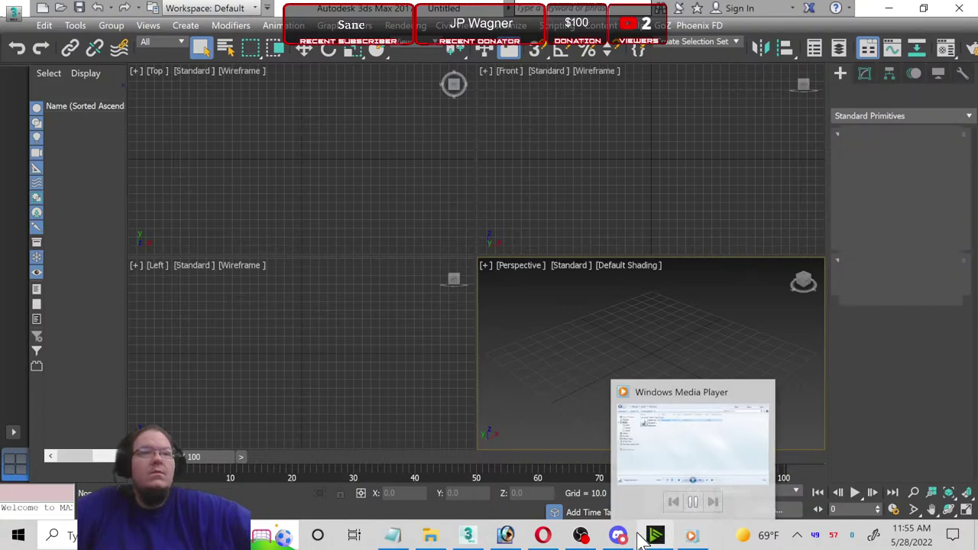
click(692, 539)
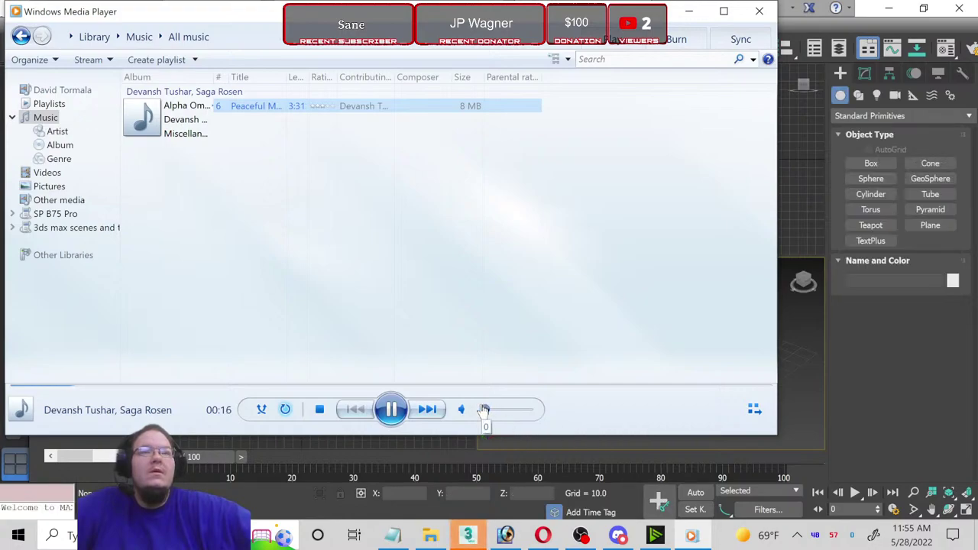
click(689, 10)
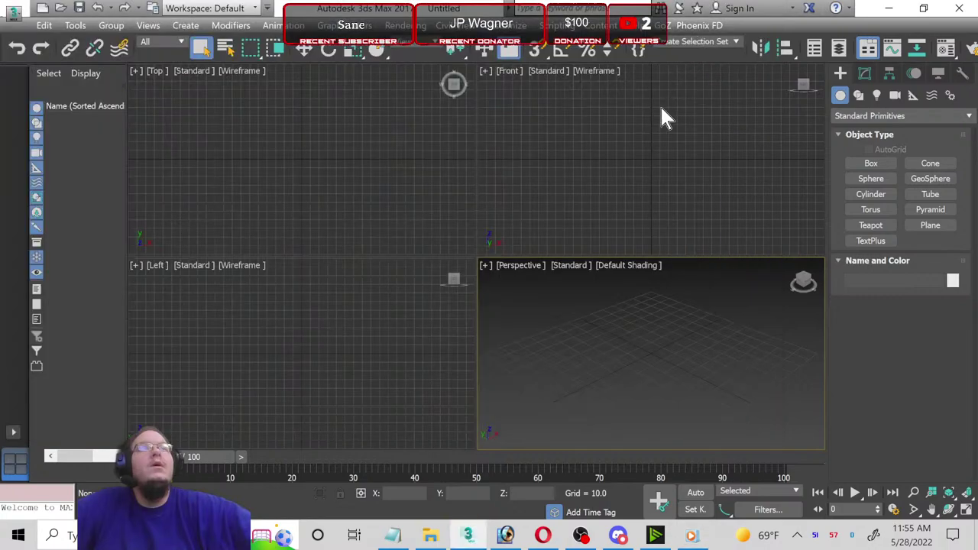
click(350, 375)
Step: Draw a trial plane in the Left view, undo it with Ctrl+Z, then open the Rendering menu
click(525, 203)
click(274, 321)
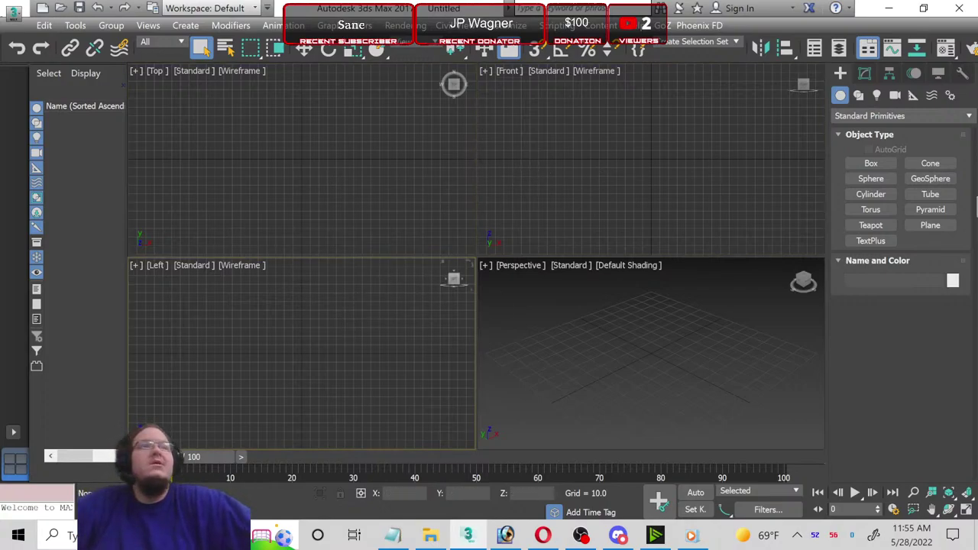
click(933, 224)
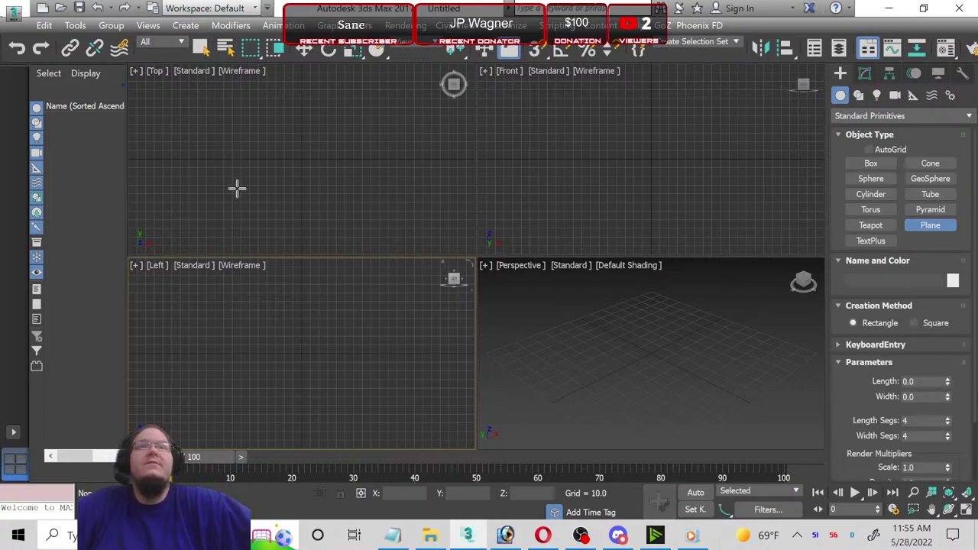
mouse_move(213, 300)
mouse_down()
mouse_move(373, 397)
mouse_move(362, 393)
mouse_up()
key(ctrl+z)
right_click(366, 394)
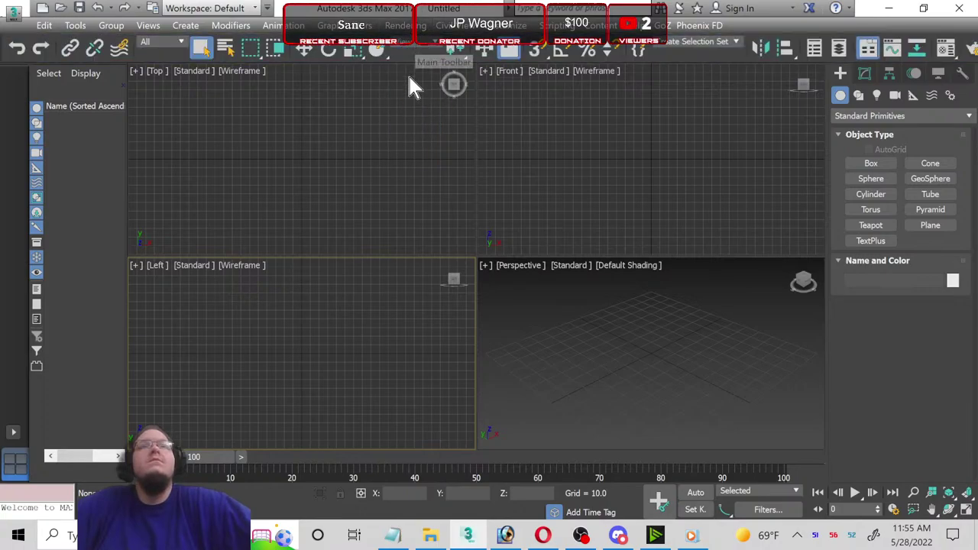
click(405, 25)
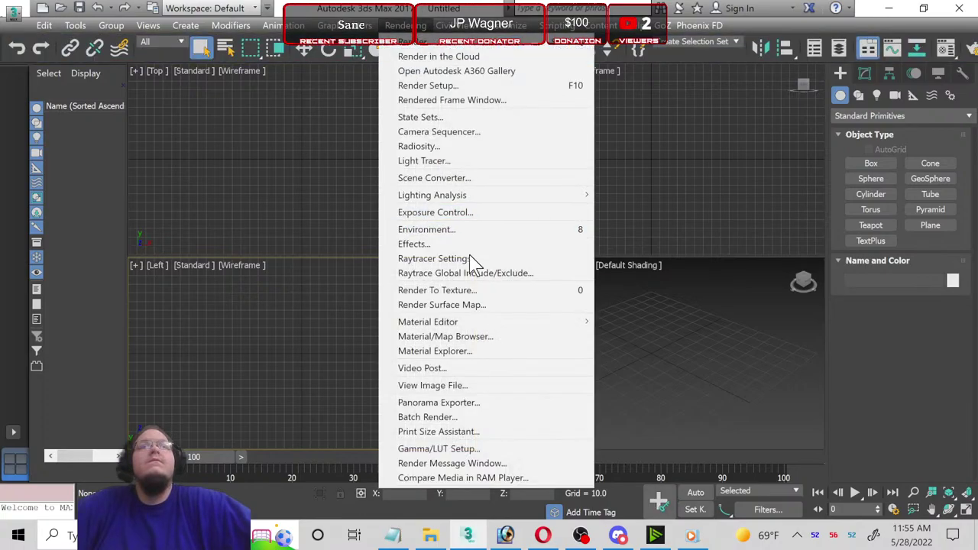
Step: Reopen fish-atlantic-cod, check its pixel dimensions, and draw Plane001 in the Left view
click(449, 387)
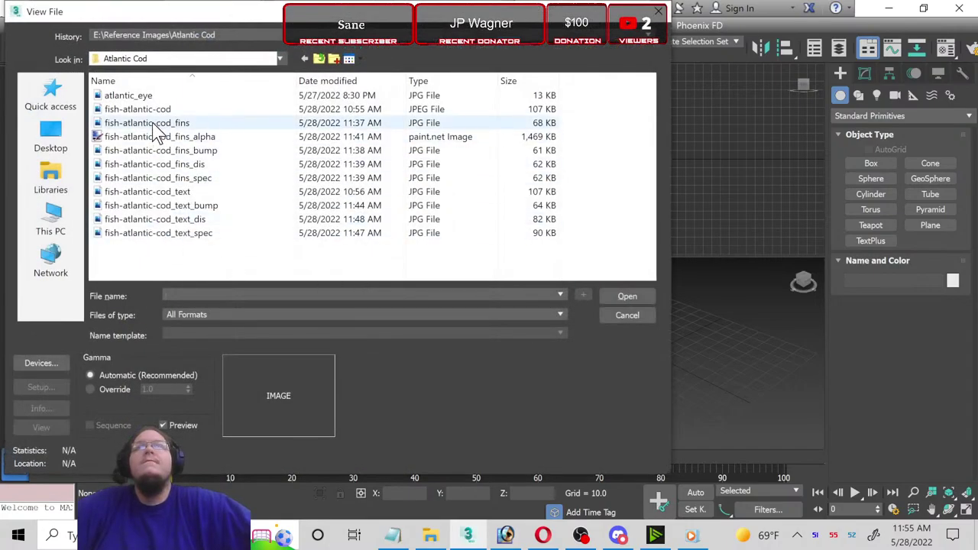
double_click(149, 110)
right_click(527, 306)
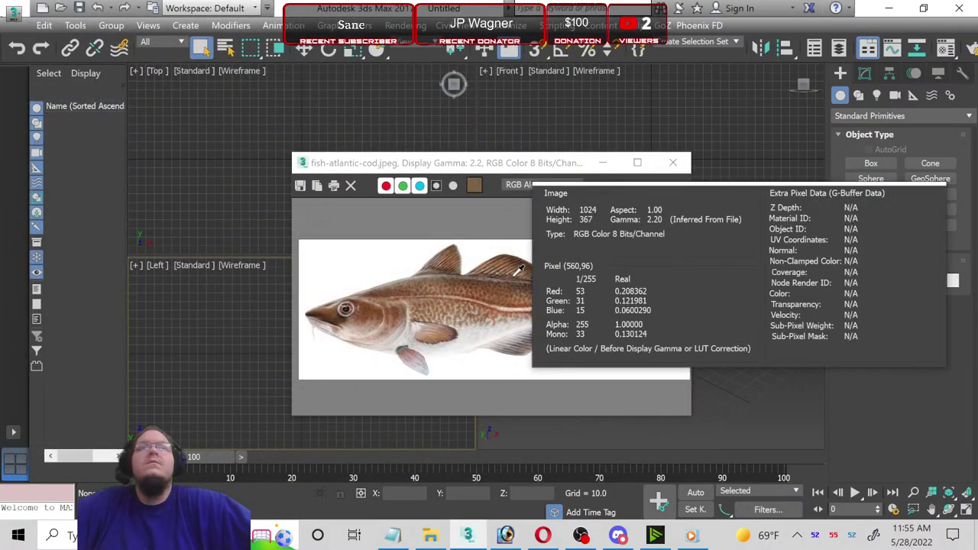
mouse_move(497, 174)
mouse_down()
mouse_move(610, 112)
mouse_move(598, 99)
mouse_up()
right_click(635, 250)
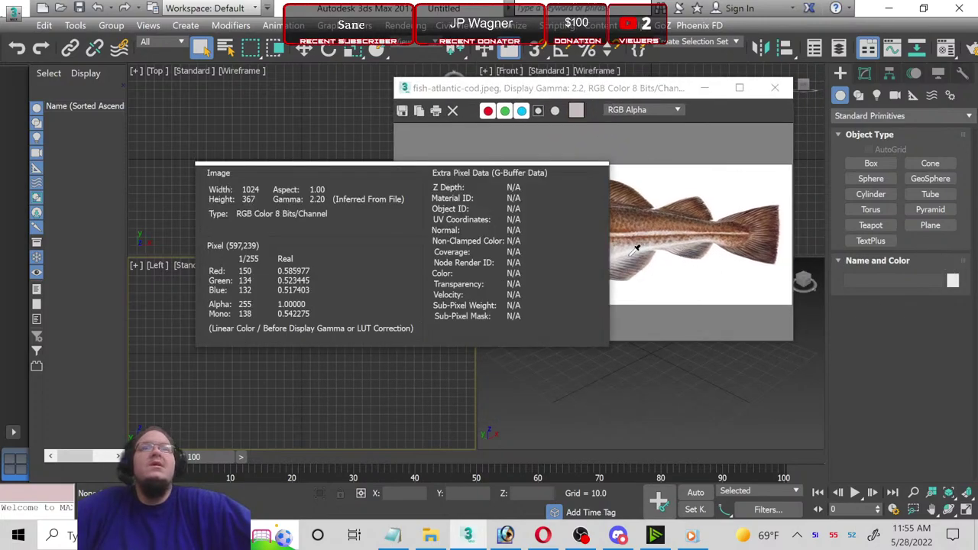
click(927, 226)
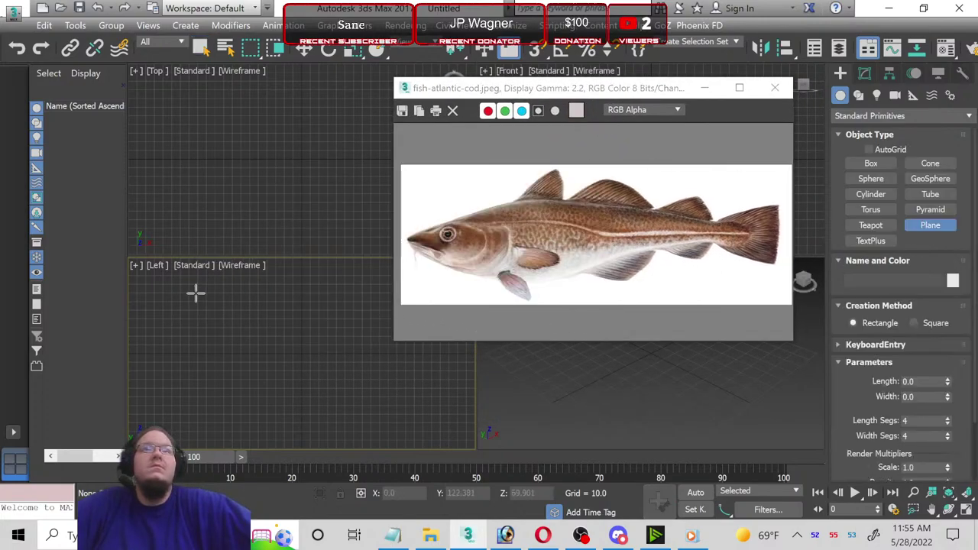
drag(195, 293, 412, 422)
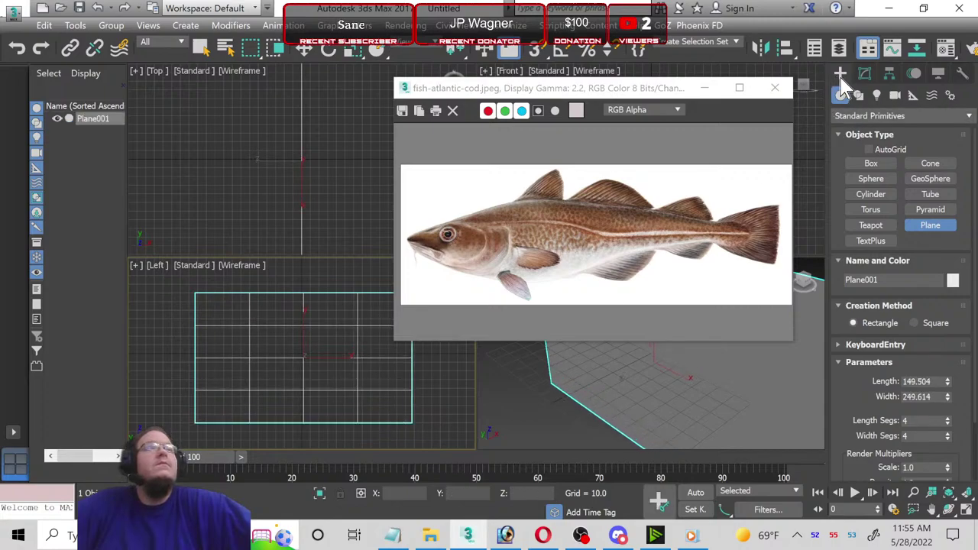
Step: Set Plane001 Width to 1024 and Length to 367, then close the image viewer
click(863, 74)
double_click(921, 350)
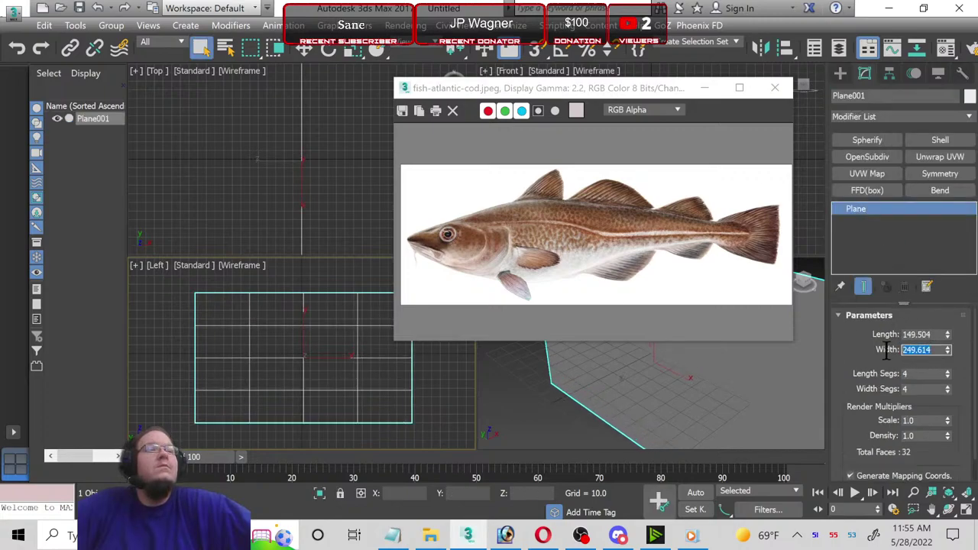
text(102)
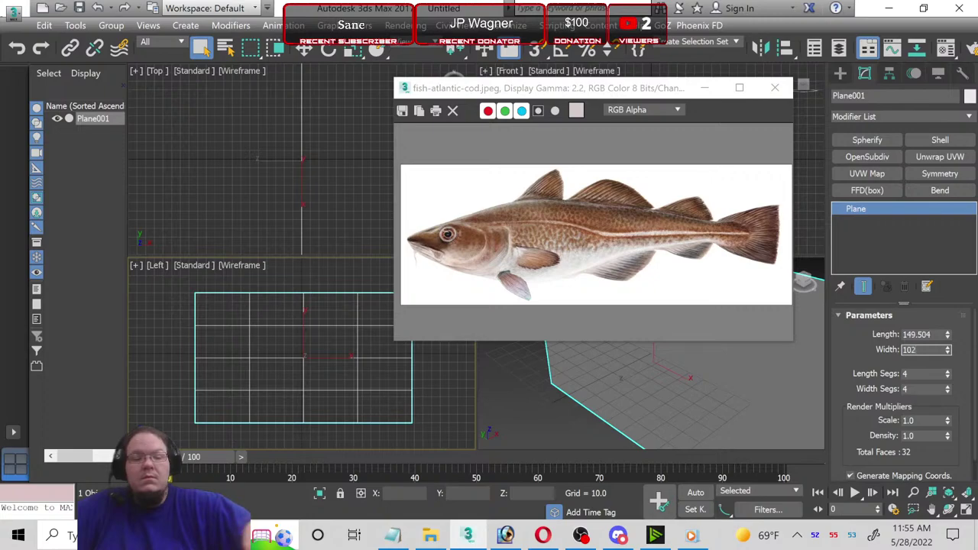
text(4)
key(Return)
right_click(664, 299)
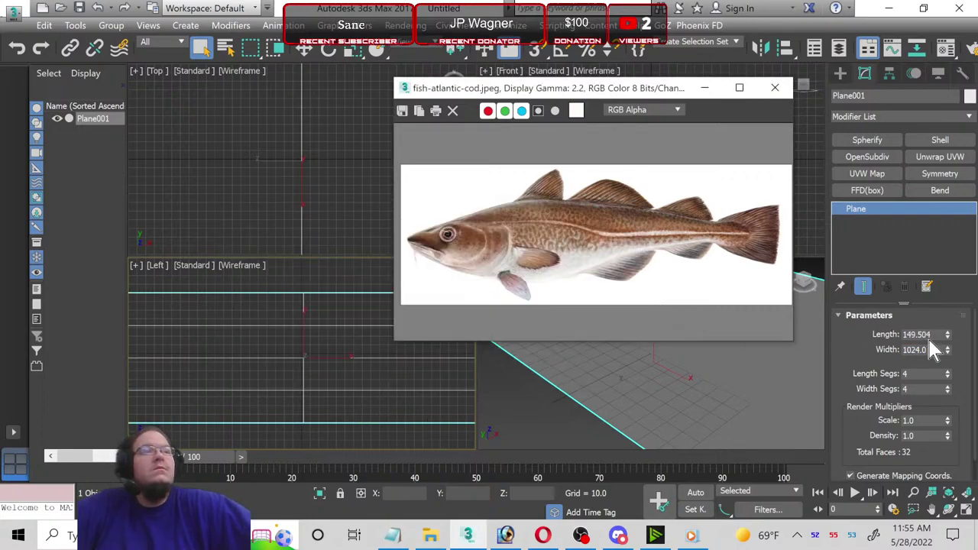
double_click(939, 335)
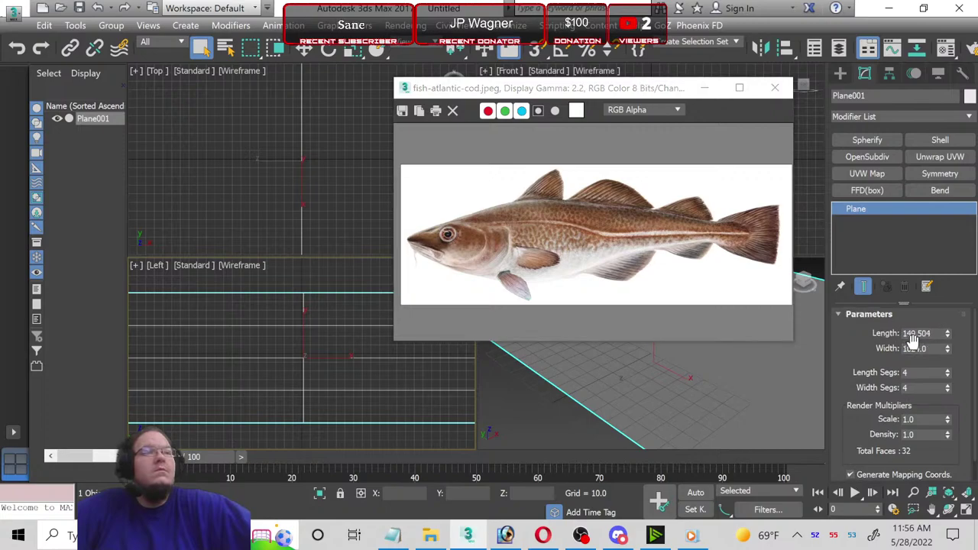
double_click(939, 335)
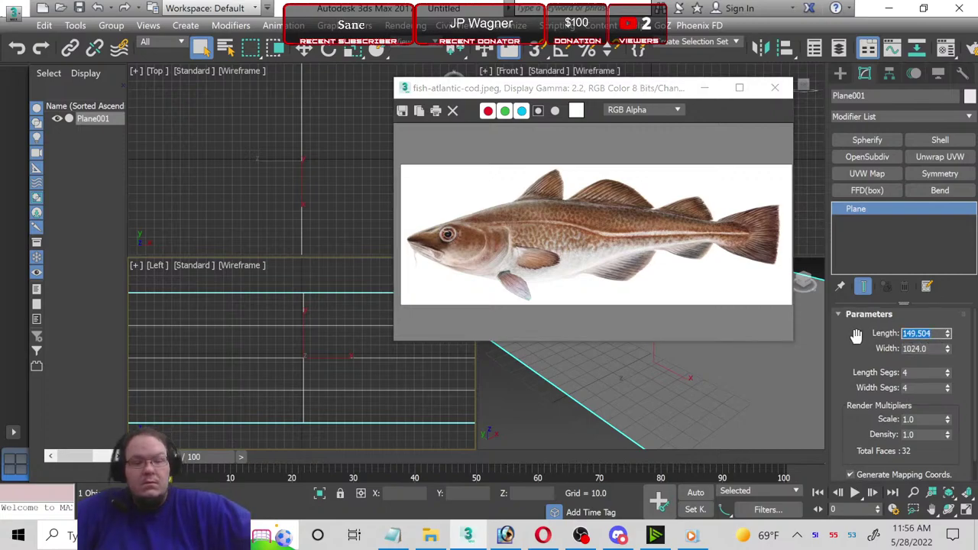
text(367)
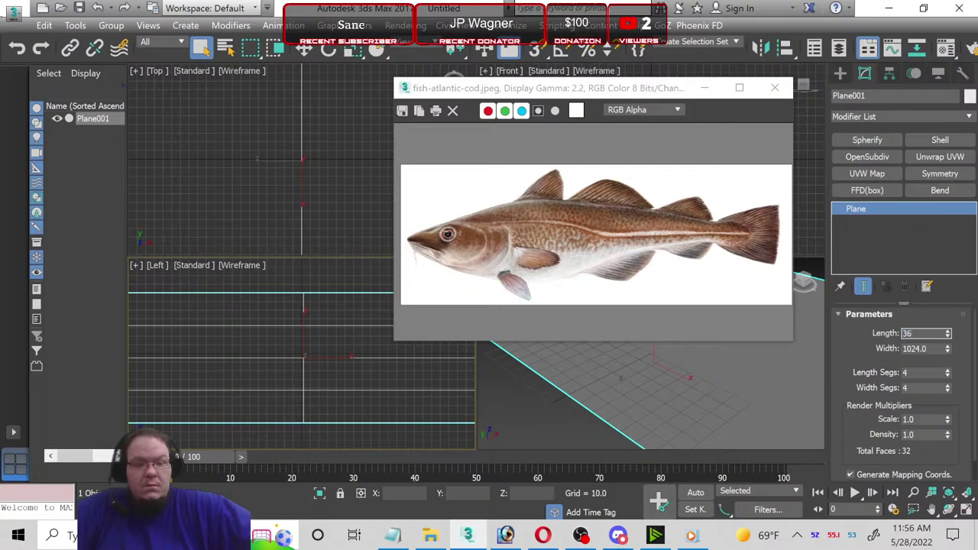
key(Return)
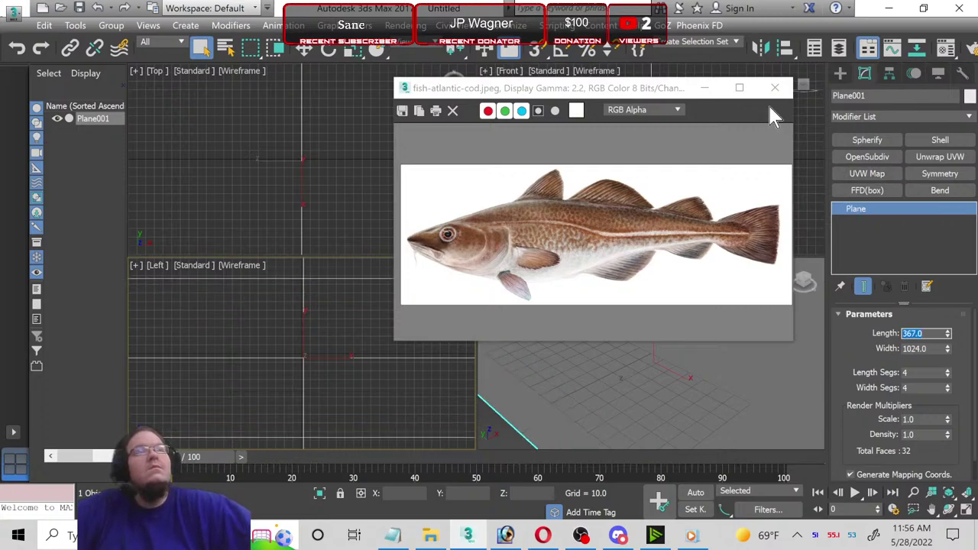
click(762, 96)
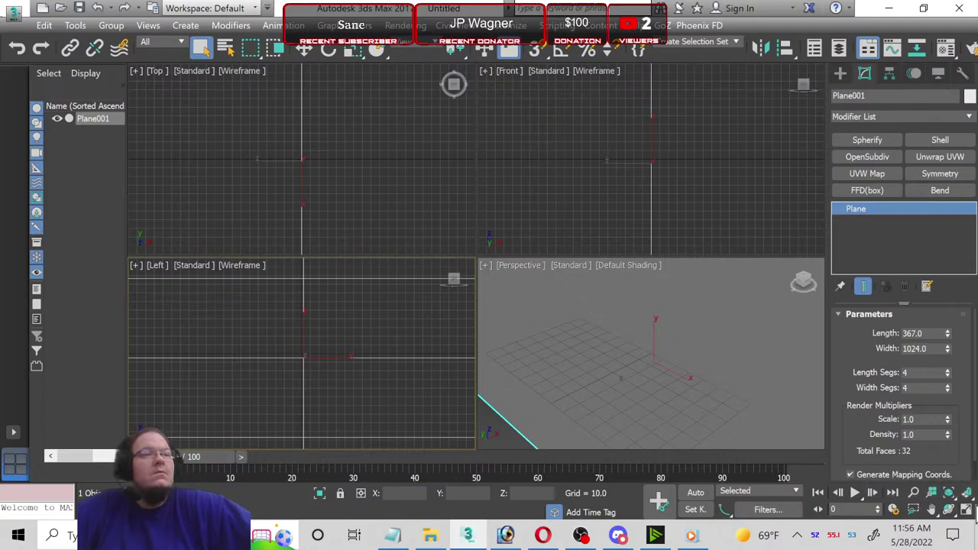
Step: Zoom extents, maximize the Left view with Default Shading and Edged Faces, and open the Material Editor
click(966, 511)
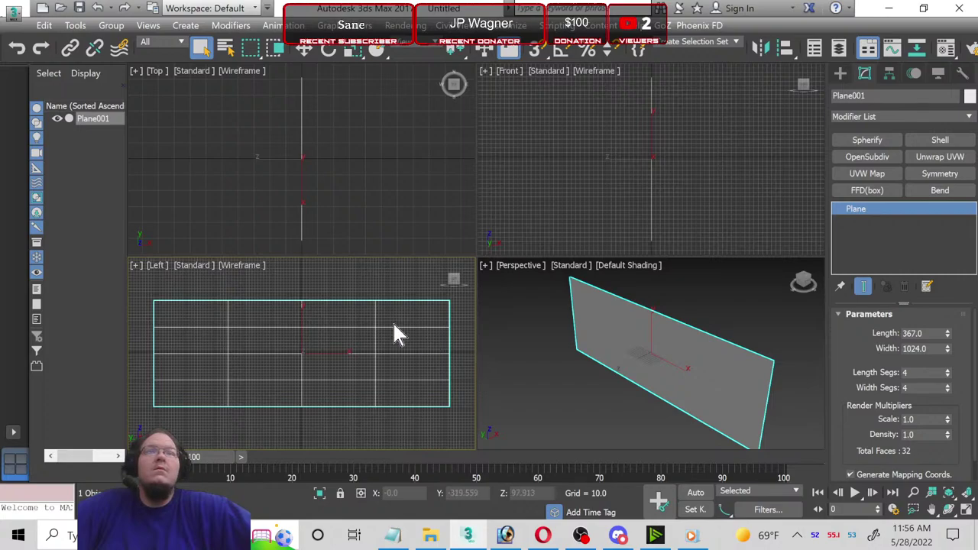
click(968, 512)
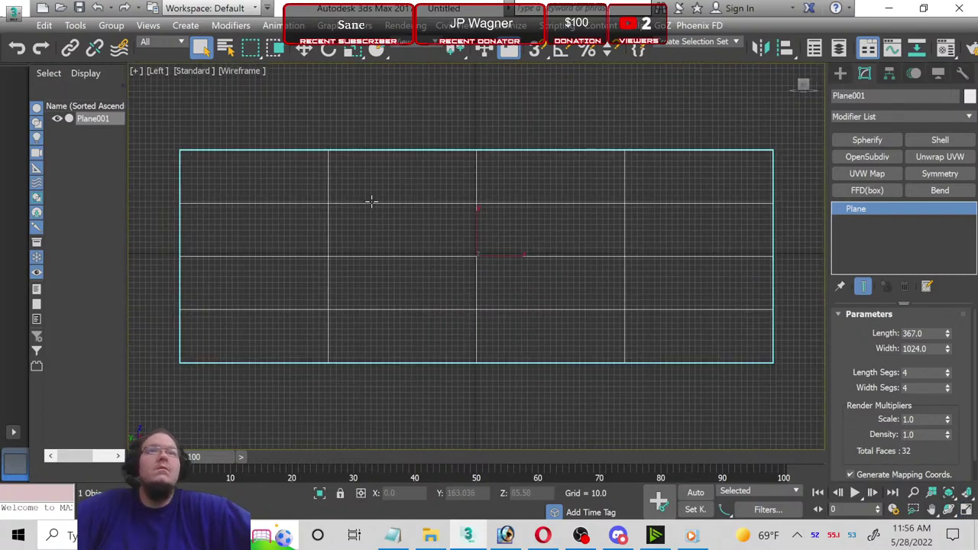
click(236, 76)
click(238, 73)
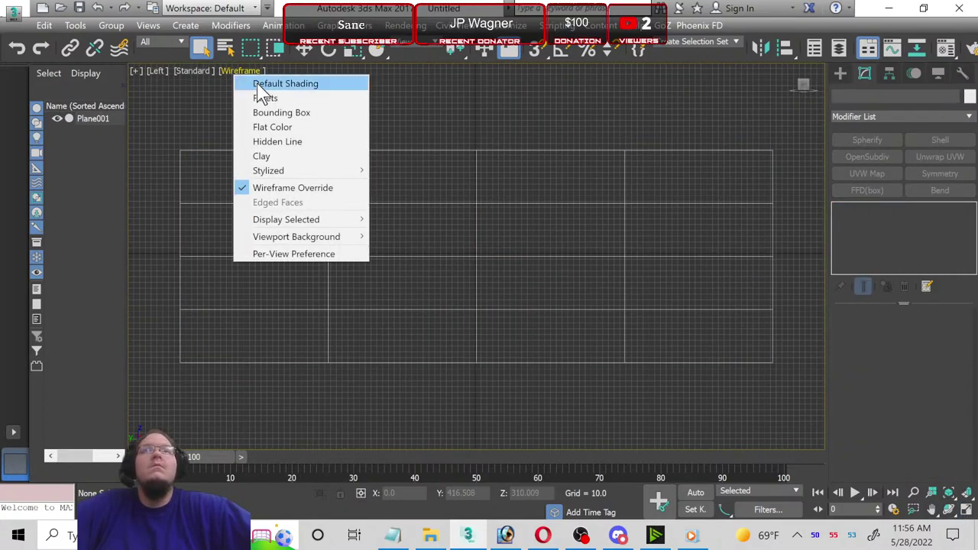
click(260, 84)
click(241, 70)
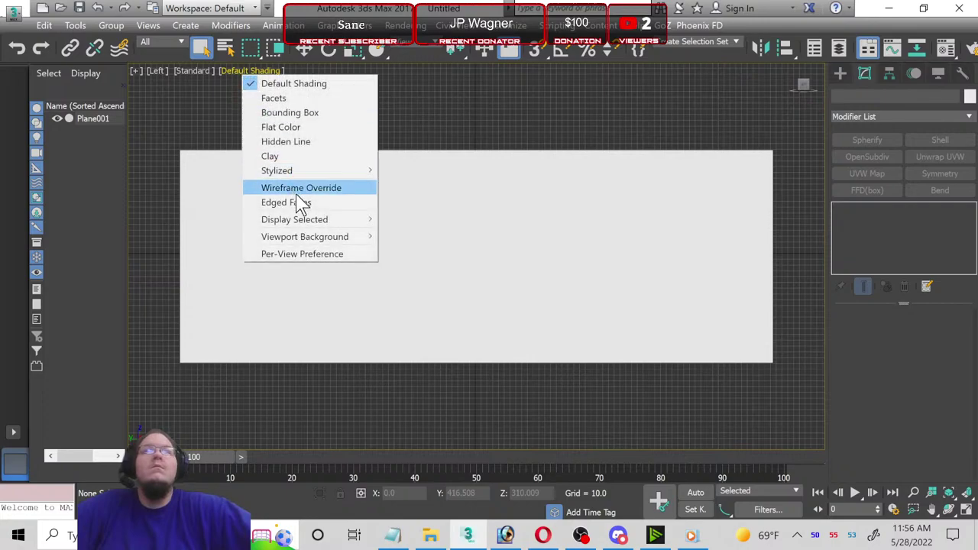
click(295, 202)
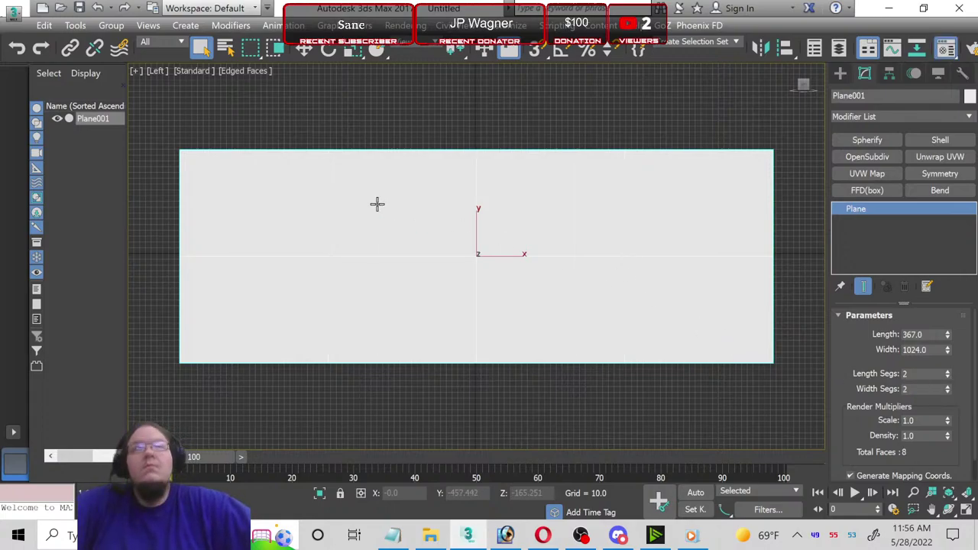
key(m)
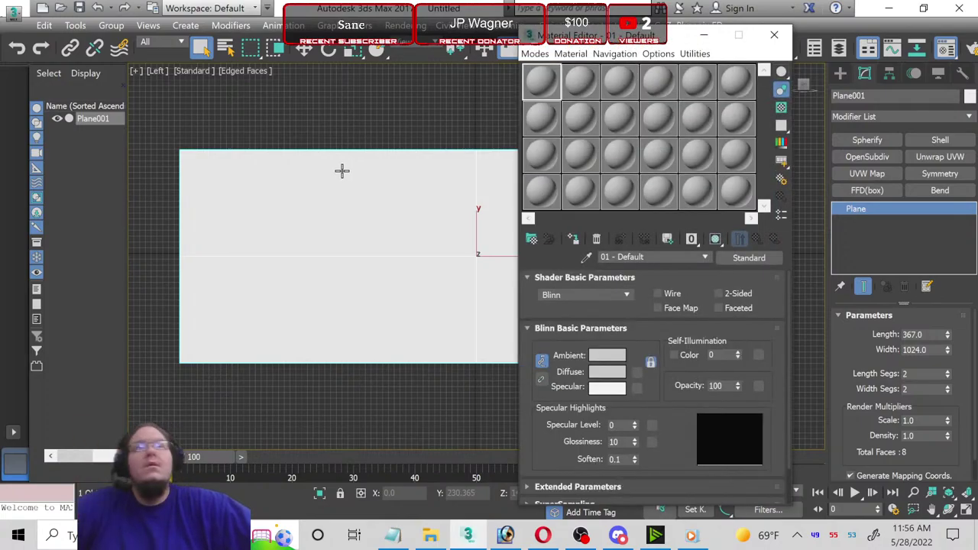
Step: Drag the Material Editor window further left into a convenient position
drag(613, 44, 529, 58)
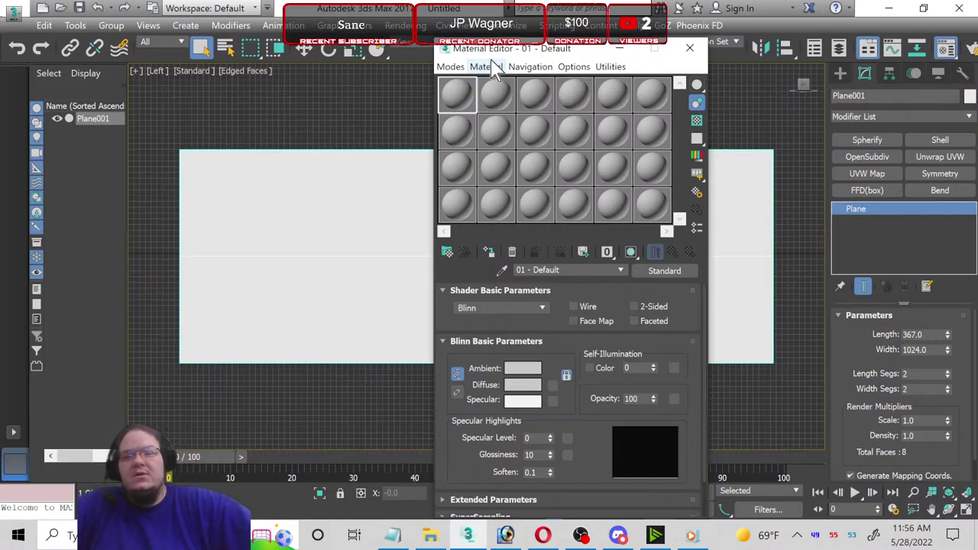
drag(510, 49, 488, 48)
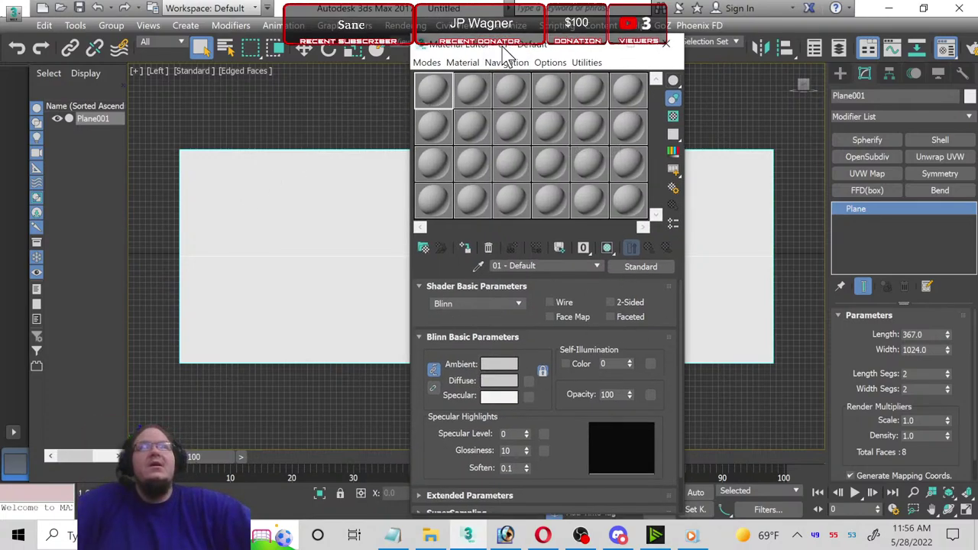
drag(503, 48, 525, 41)
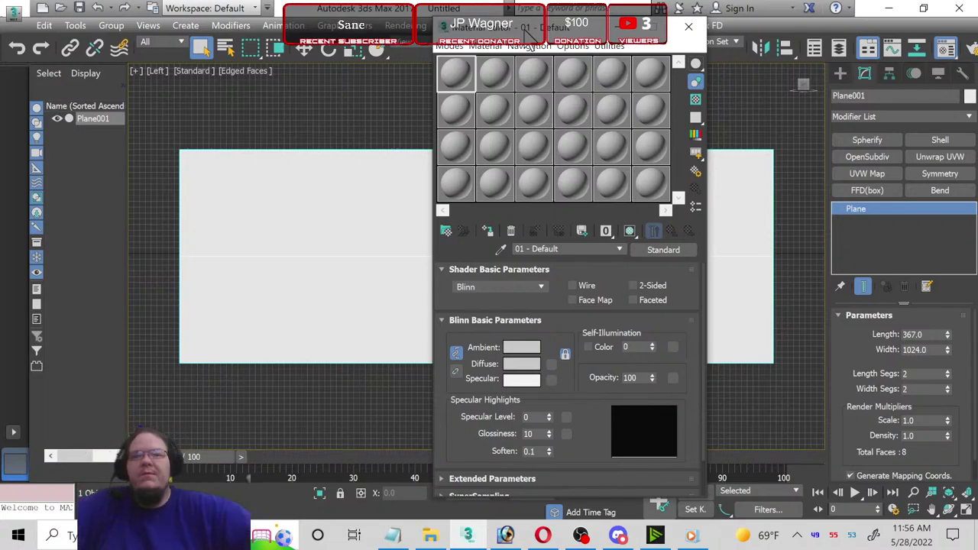
drag(564, 31, 556, 33)
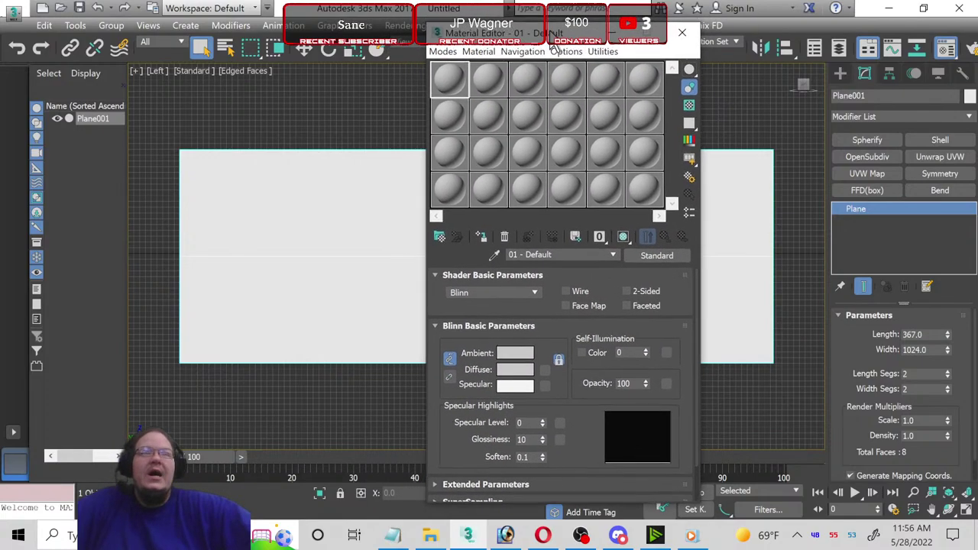
drag(554, 46, 517, 48)
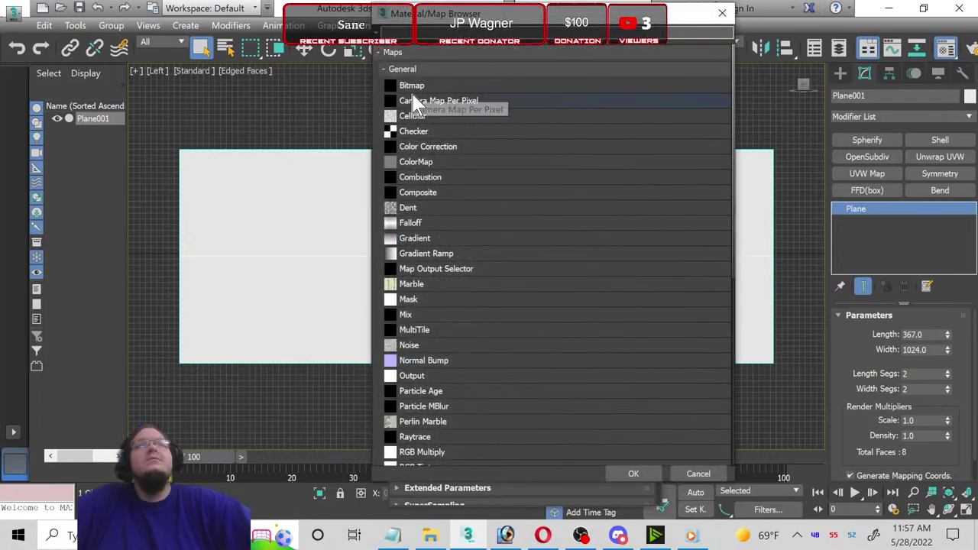
Step: Load fish-atlantic-cod from the Atlantic Cod folder as the Diffuse Bitmap map
click(410, 87)
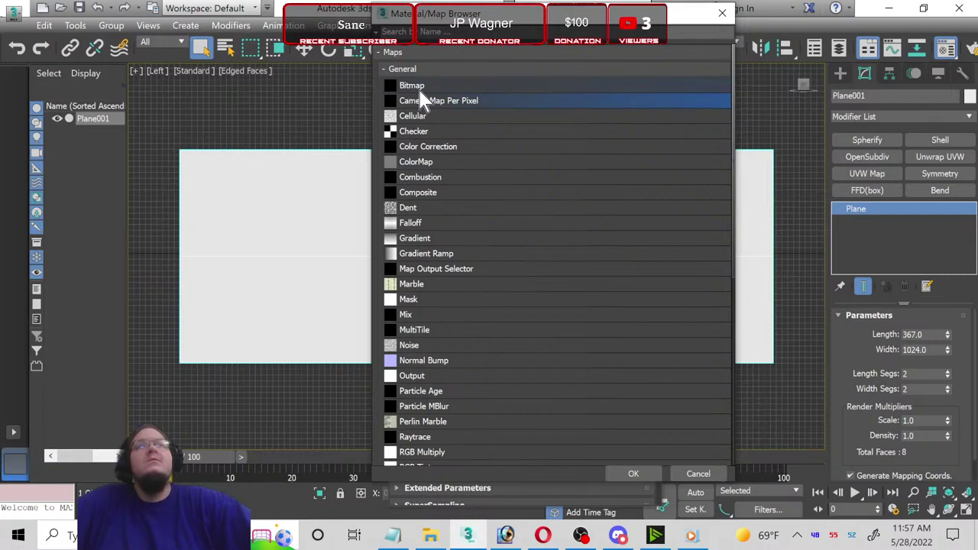
double_click(417, 87)
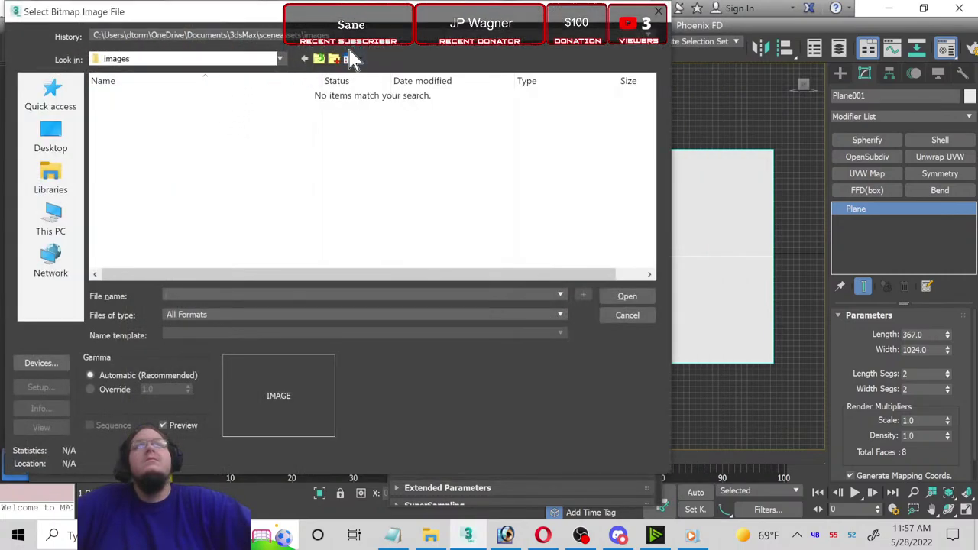
click(337, 37)
click(337, 48)
click(250, 36)
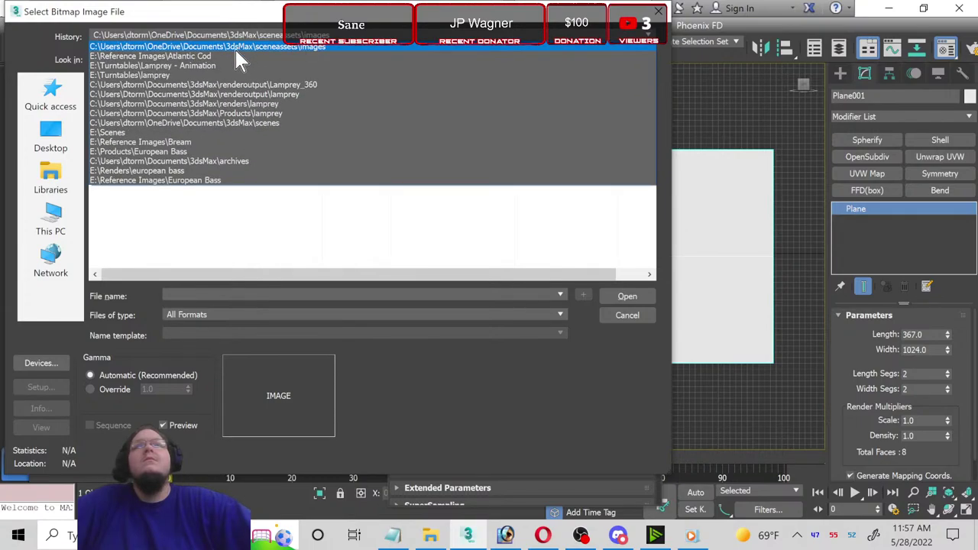
click(233, 57)
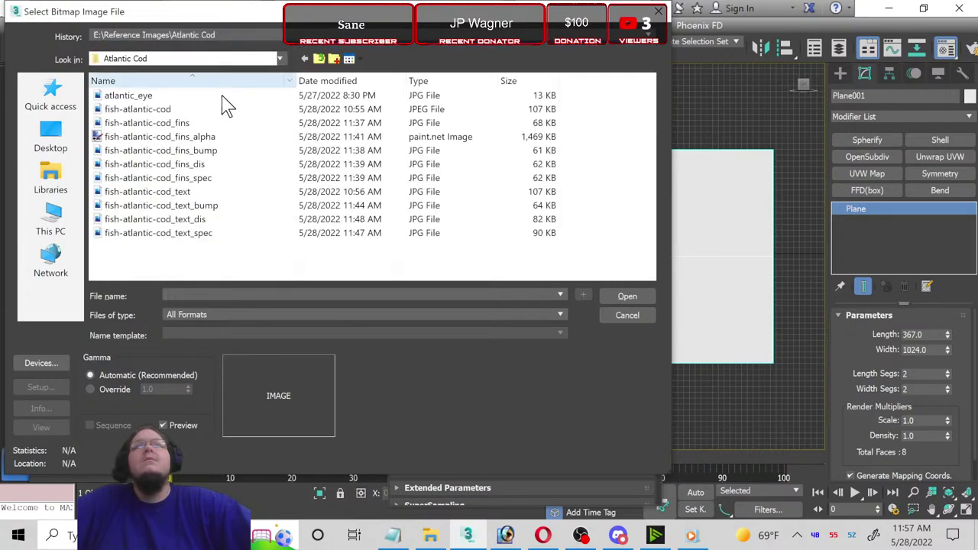
double_click(153, 109)
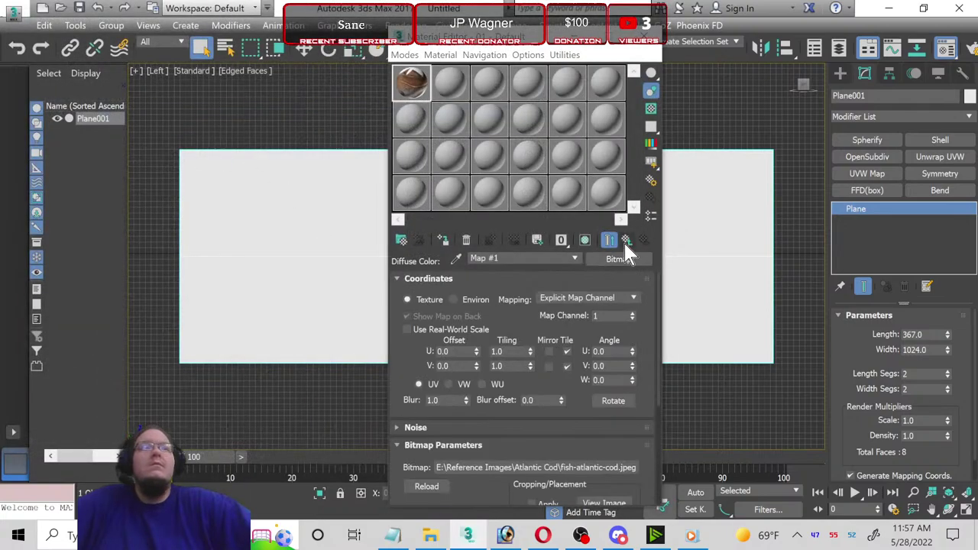
Step: Show the cod material shaded on the plane in the viewport, close the editor, and reselect the plane
click(624, 242)
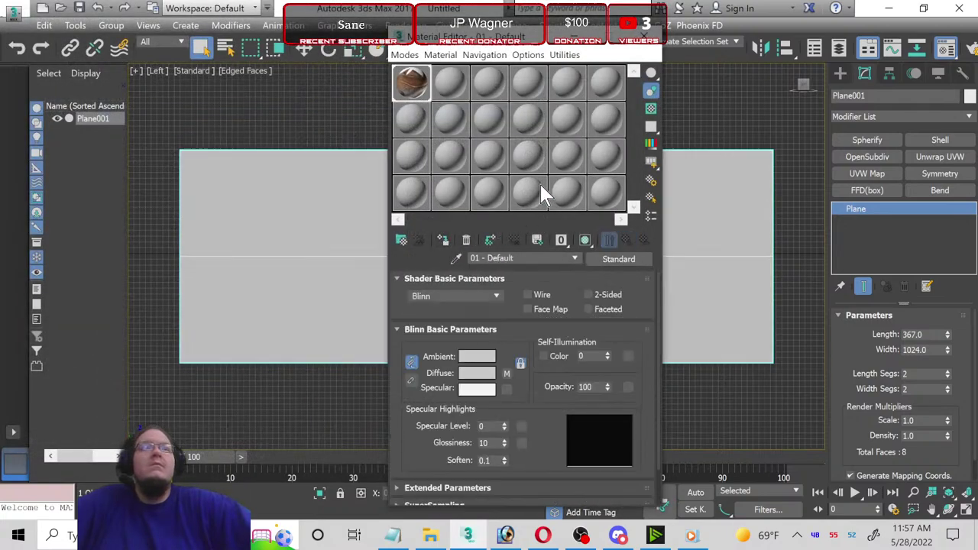
click(585, 241)
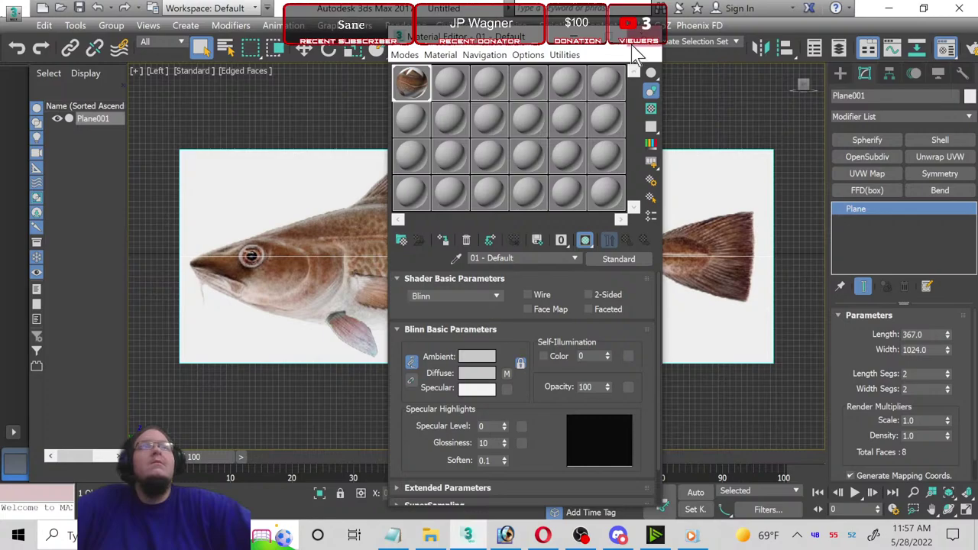
click(645, 36)
click(375, 380)
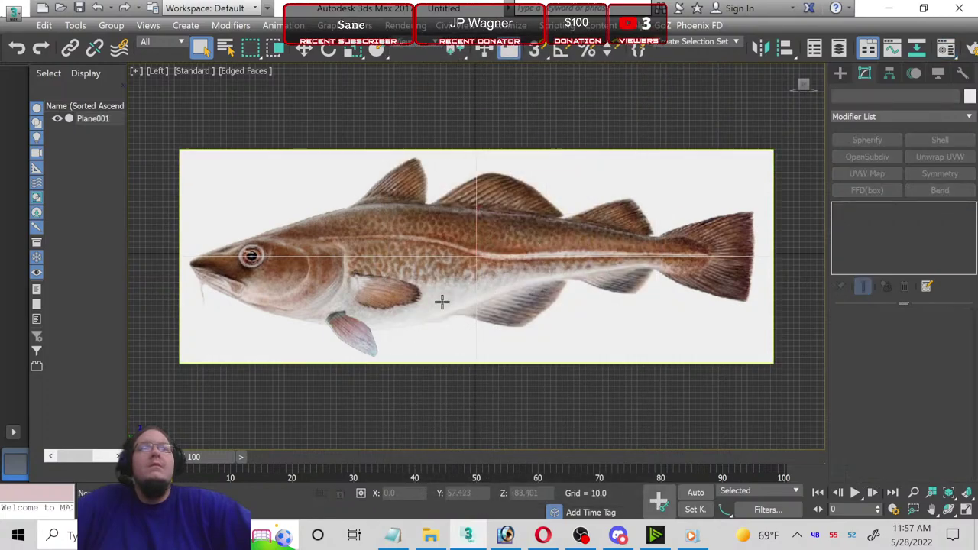
click(441, 299)
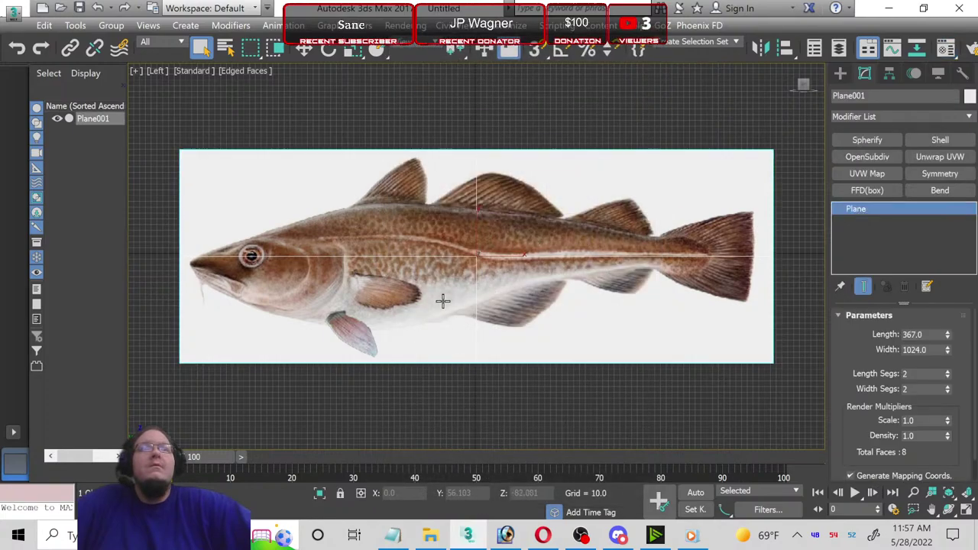
Step: Save the scene as 'Atlantic Cod' in the Scenes folder on the E: drive
click(14, 14)
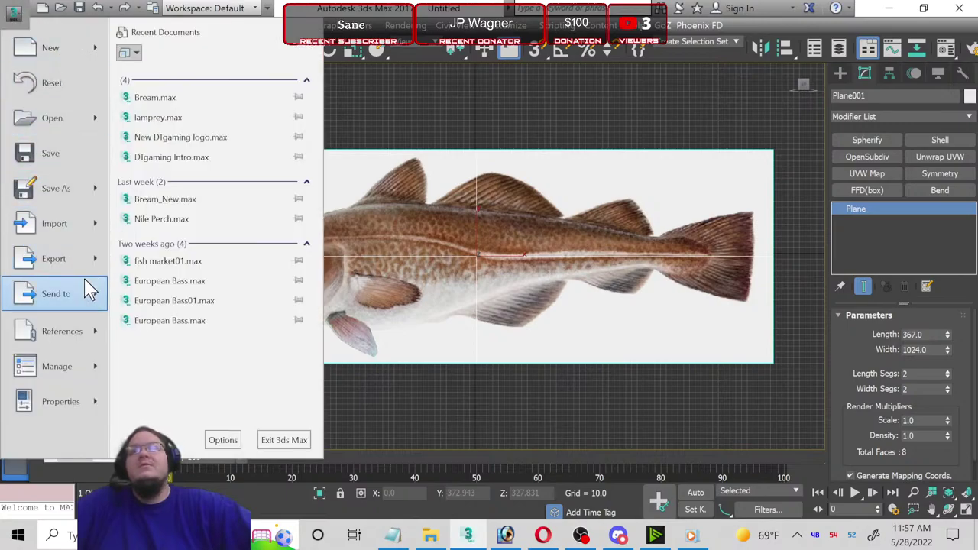
click(65, 190)
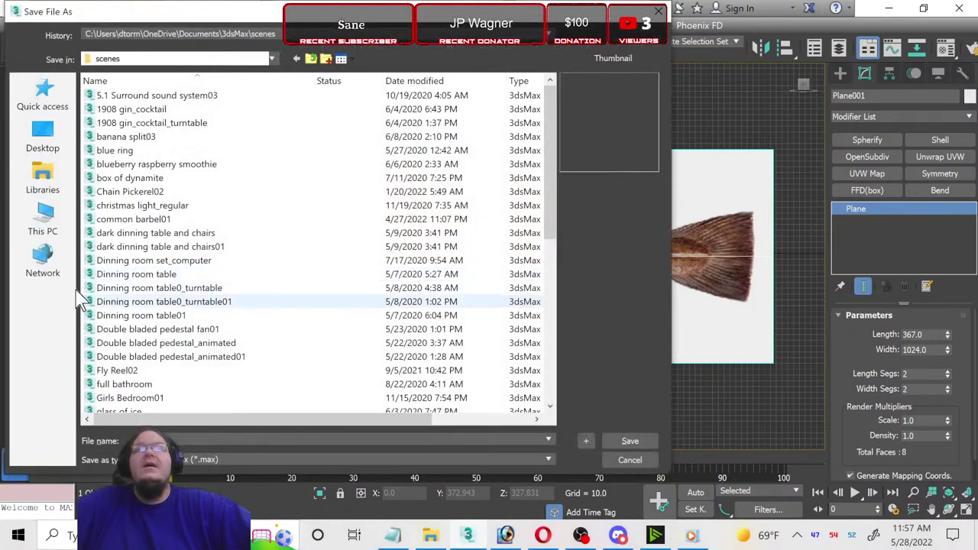
click(35, 223)
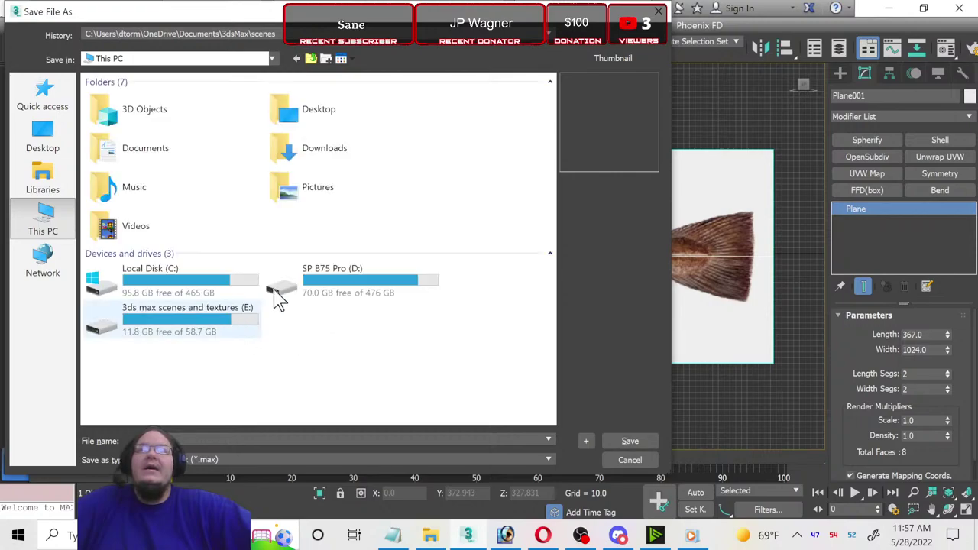
double_click(226, 323)
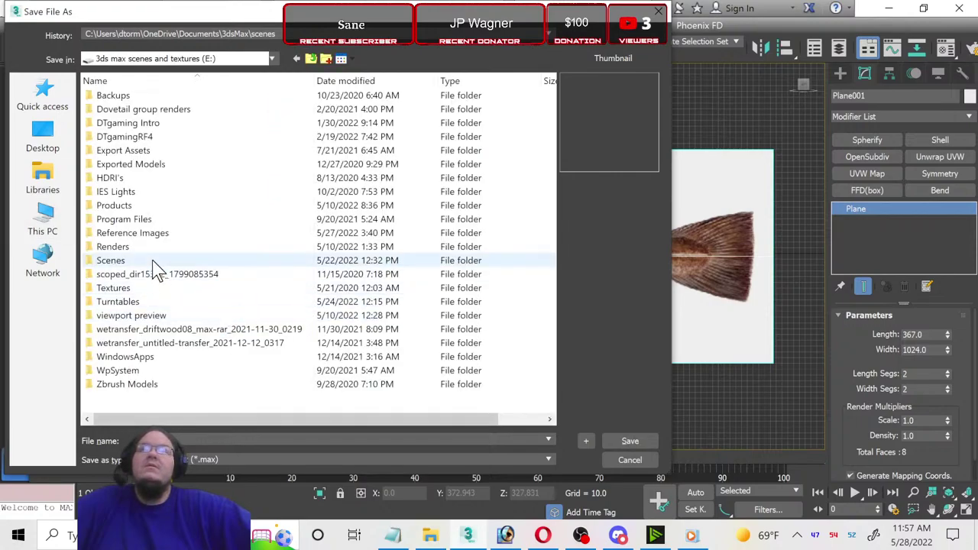
double_click(152, 261)
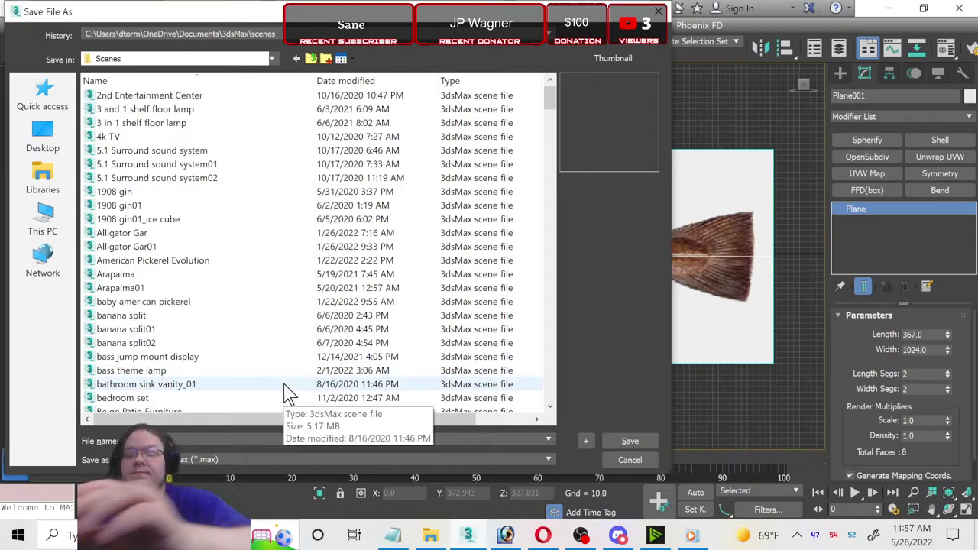
mouse_move(288, 393)
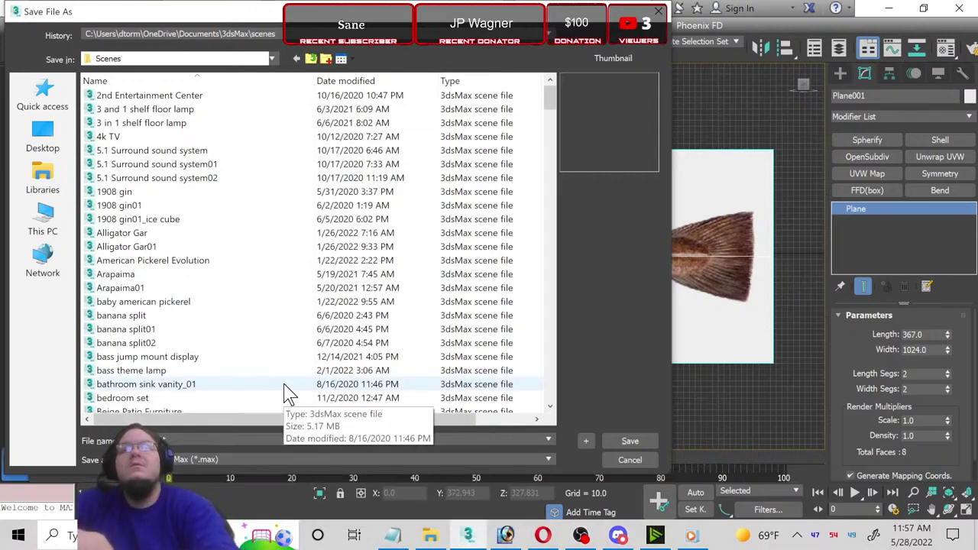
text(lanti)
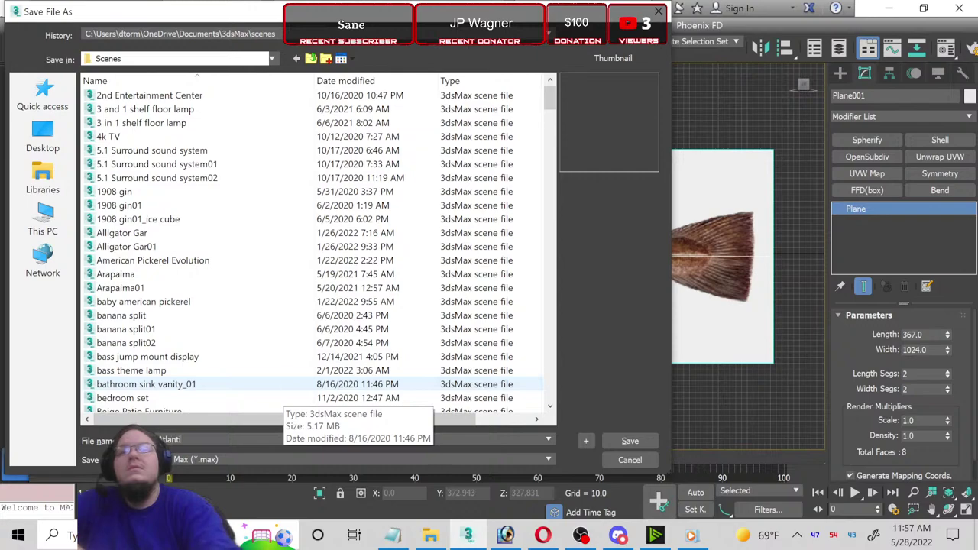
text(c Cod)
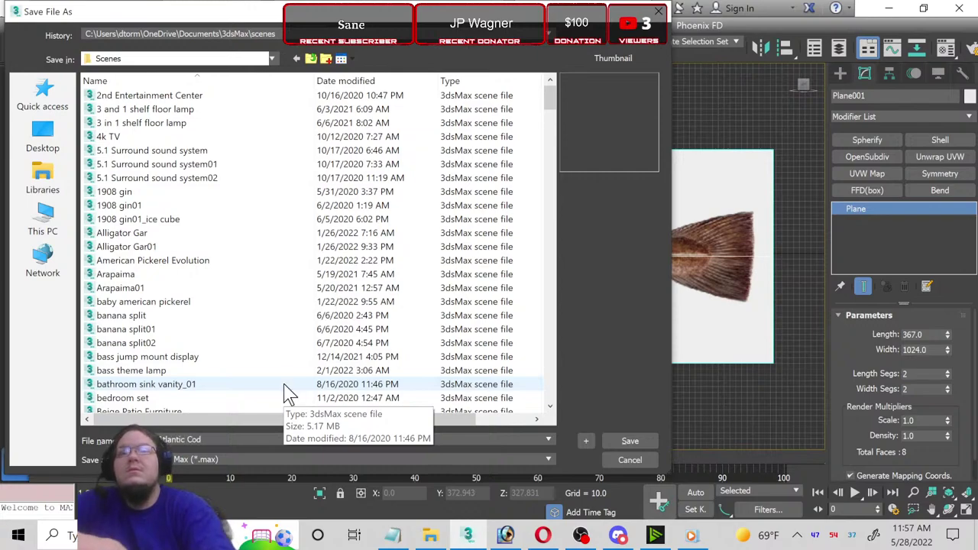
key(Return)
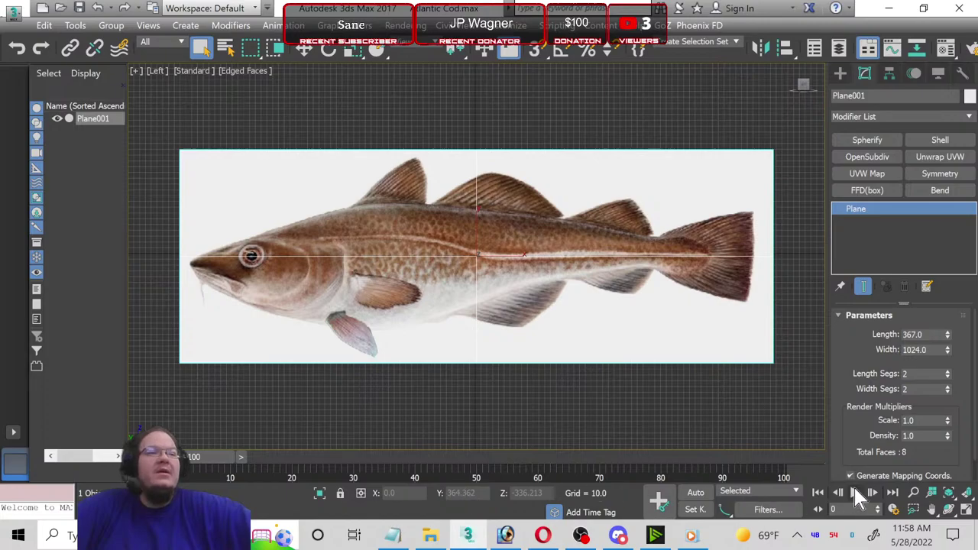
Step: Zoom and pan the left view onto the cod's tail, then choose Select and Move
scroll(661, 269, up, 3)
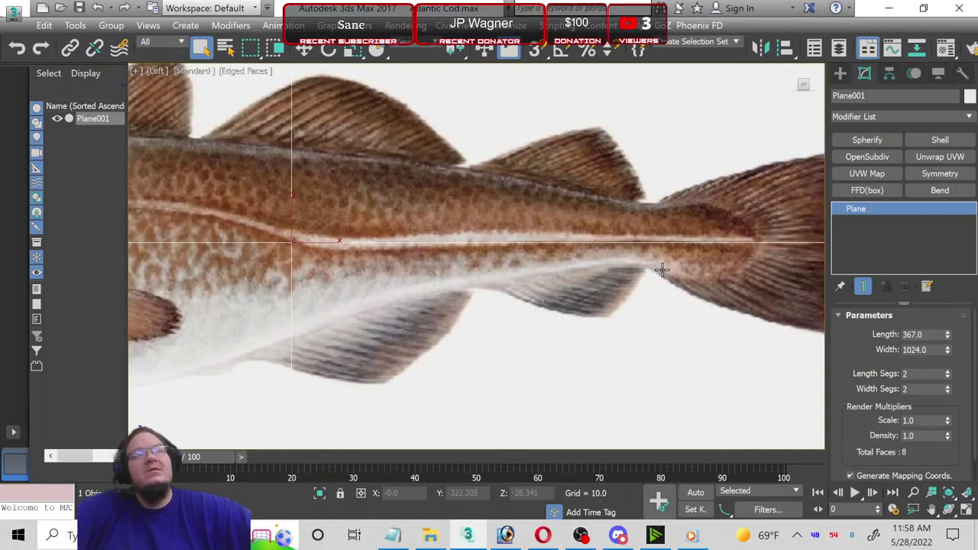
scroll(655, 262, up, 2)
middle_drag(655, 262, 476, 293)
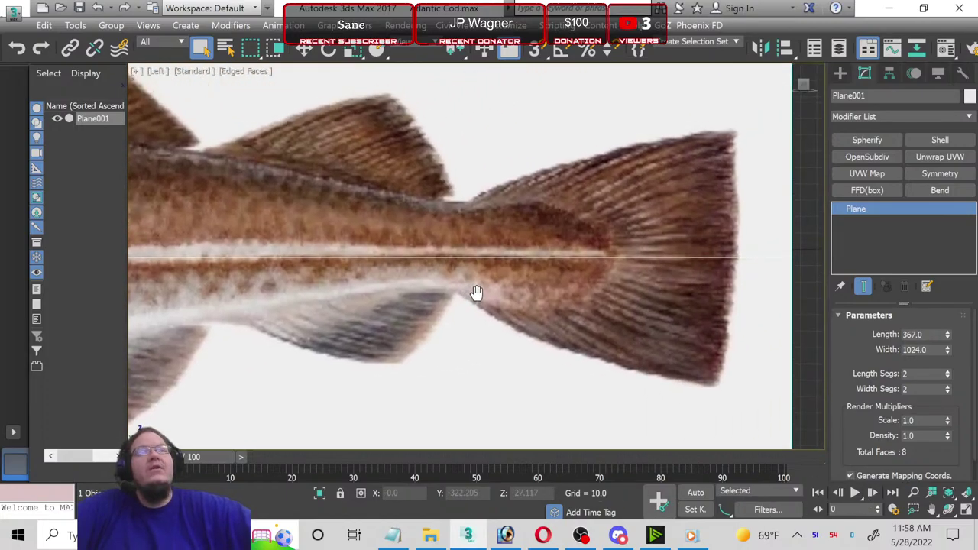
click(303, 49)
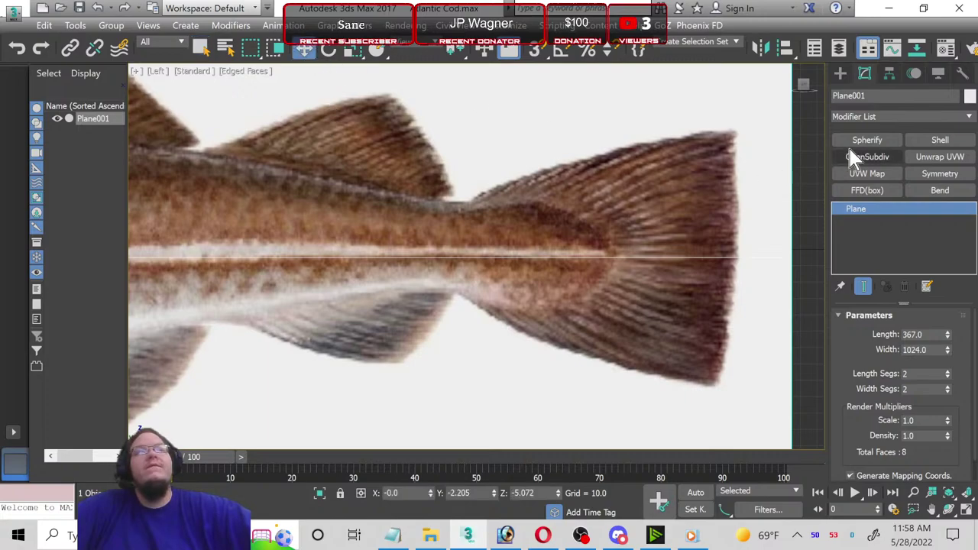
Step: Create a Standard Primitives cylinder with its base drawn at the cod's tail
click(845, 75)
click(869, 194)
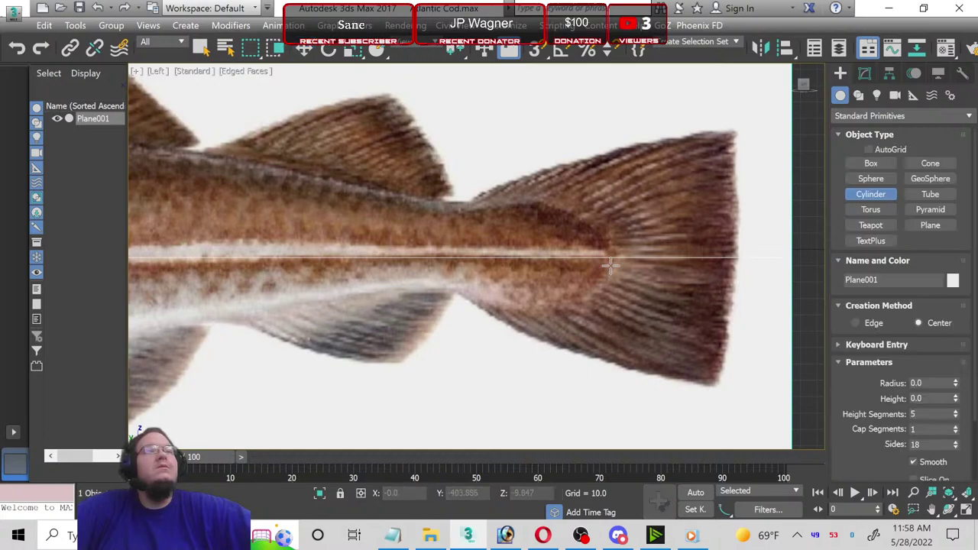
drag(547, 253, 553, 306)
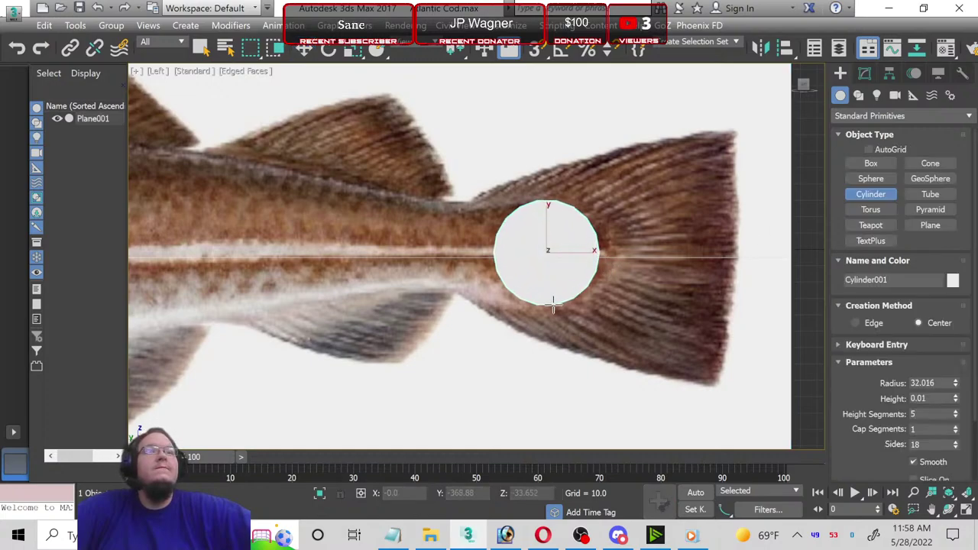
click(553, 305)
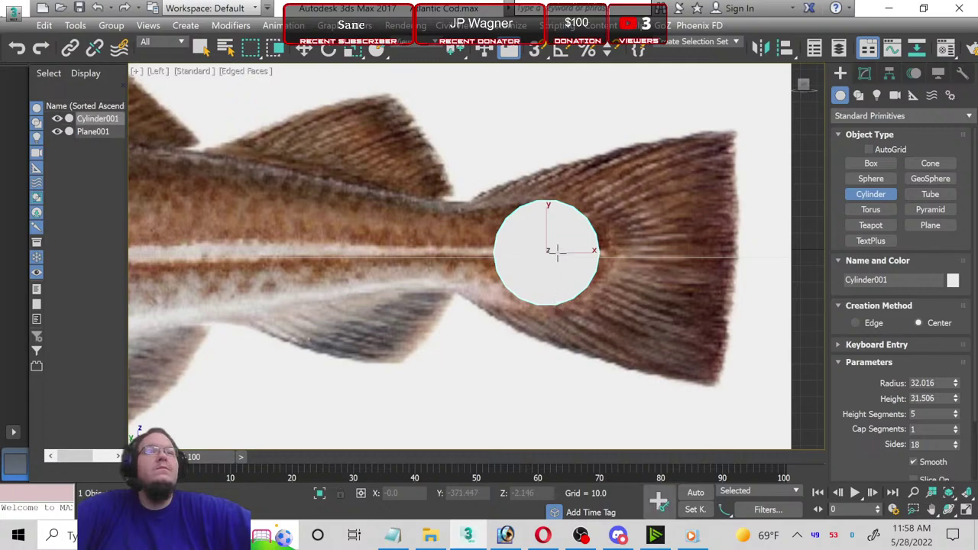
key(w)
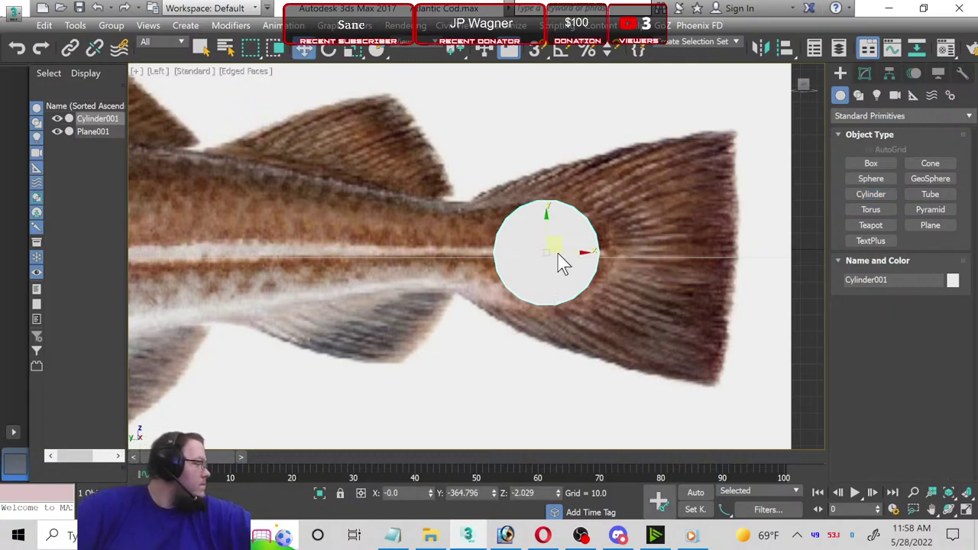
Step: Rotate the cylinder 90° with Angle Snap so it lies along the fish
click(328, 52)
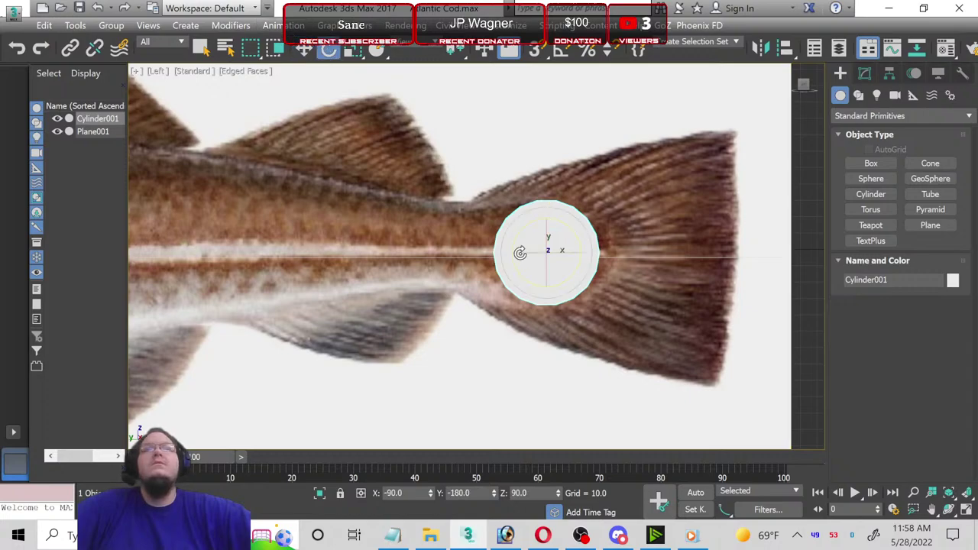
click(560, 53)
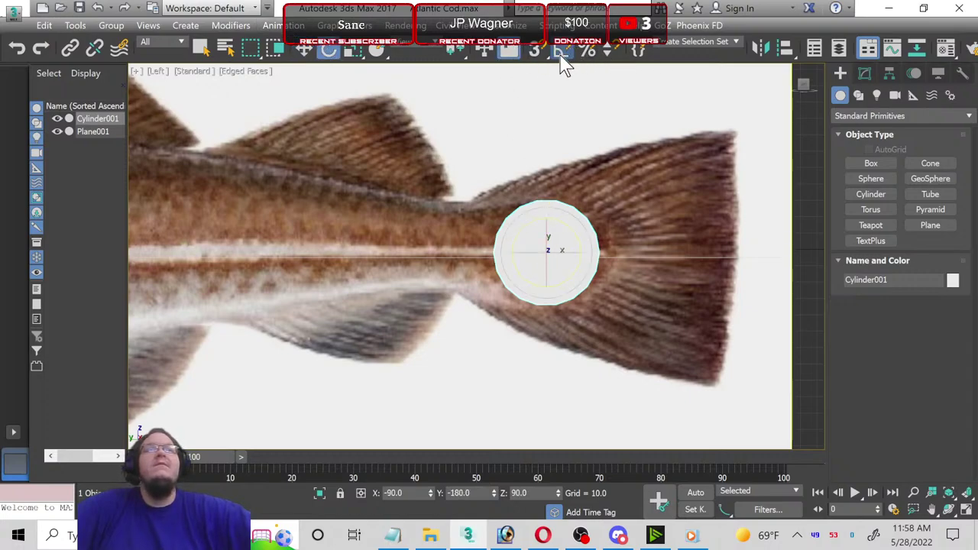
drag(565, 256, 527, 254)
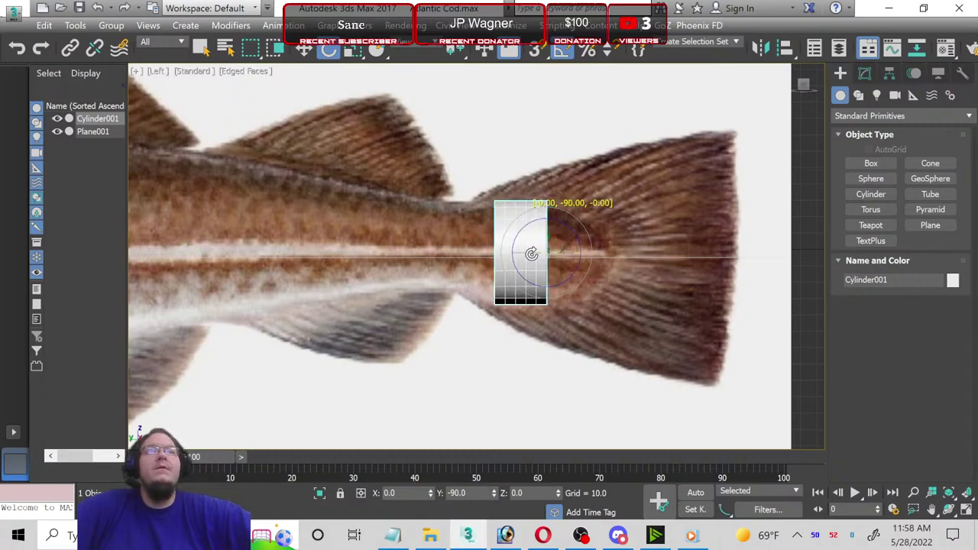
click(306, 52)
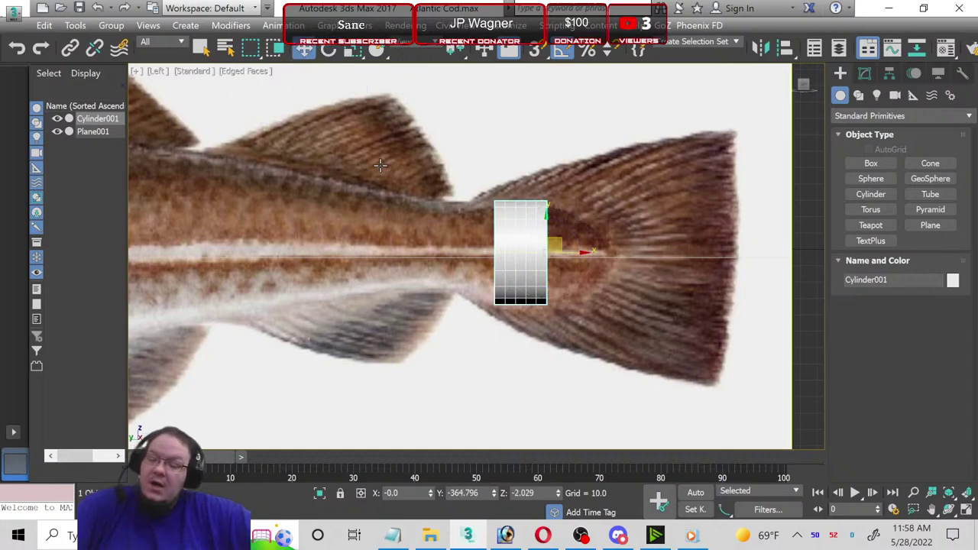
Step: Give the cylinder the 02 - Default material with Opacity set to 25
key(m)
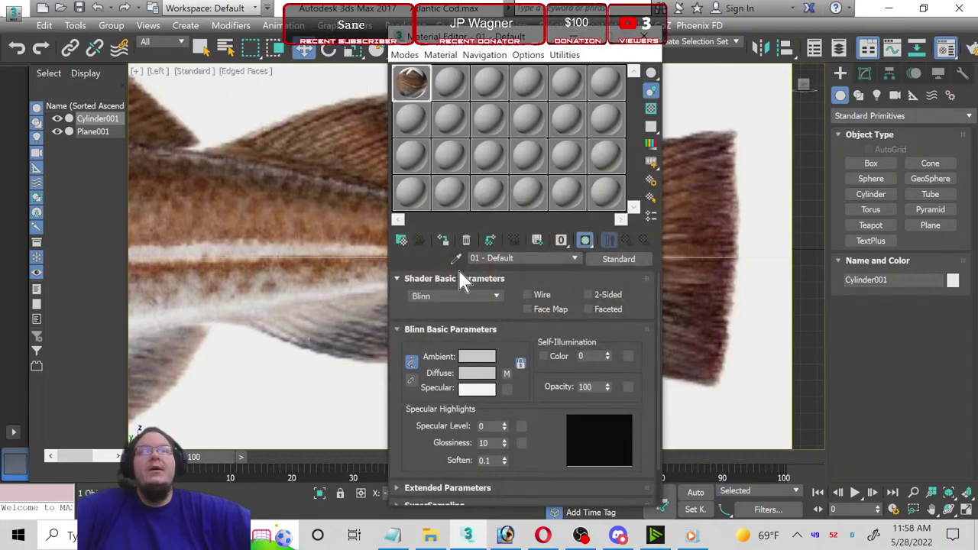
click(451, 84)
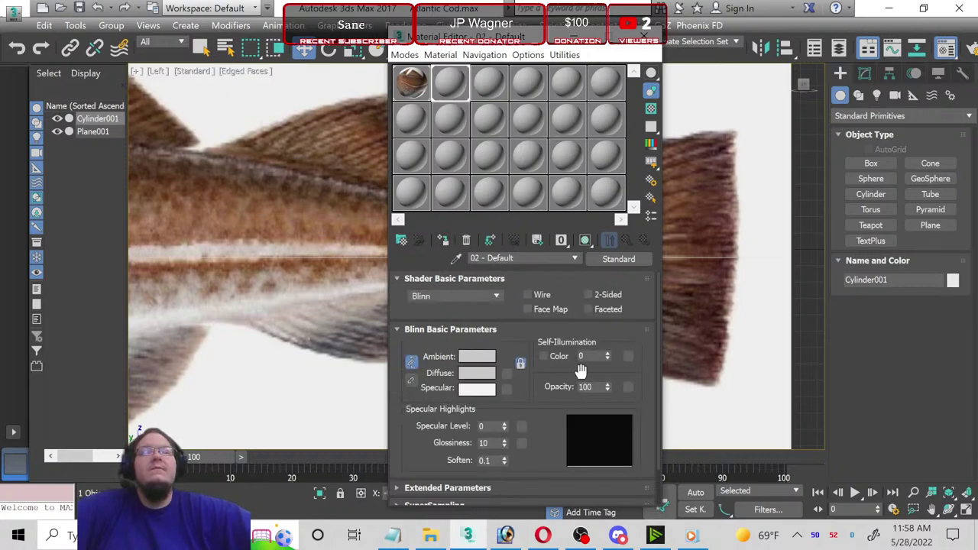
text(25)
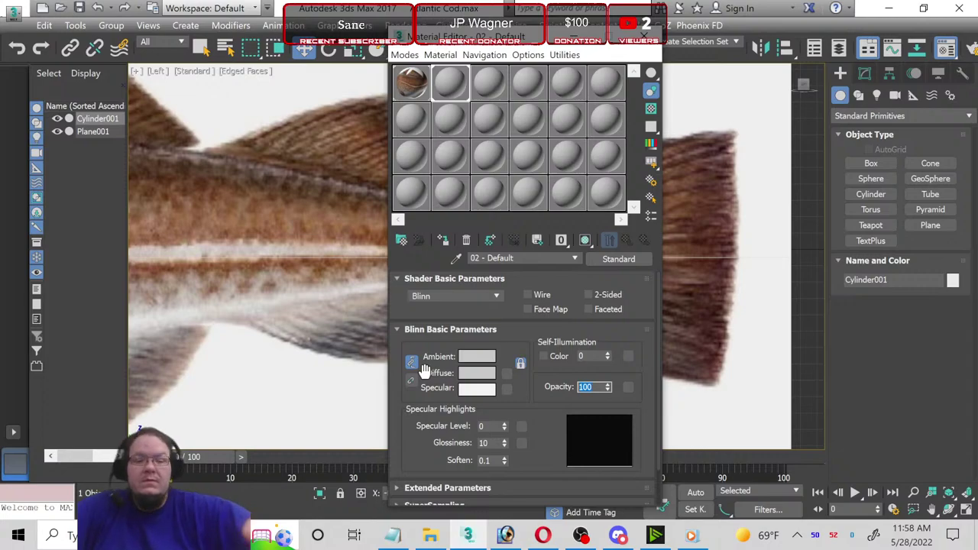
key(Return)
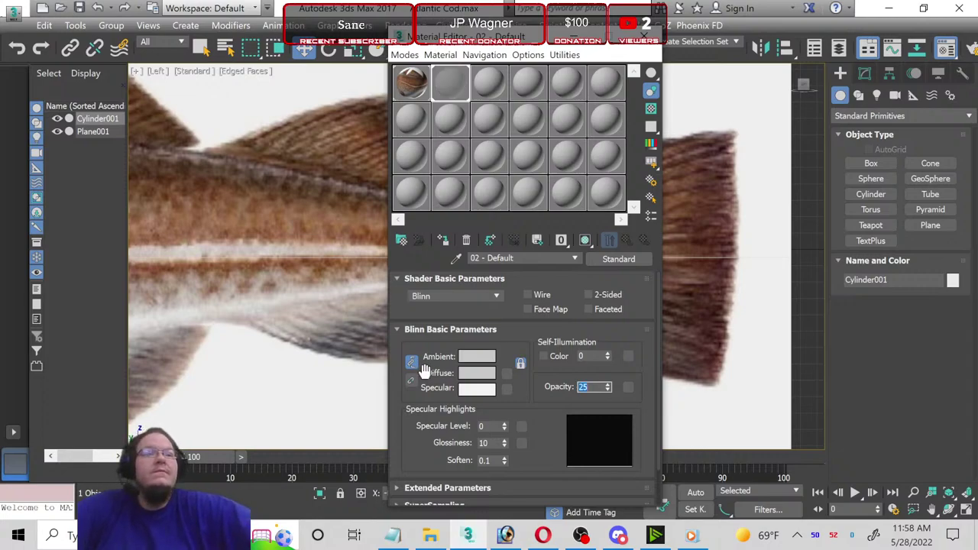
key(m)
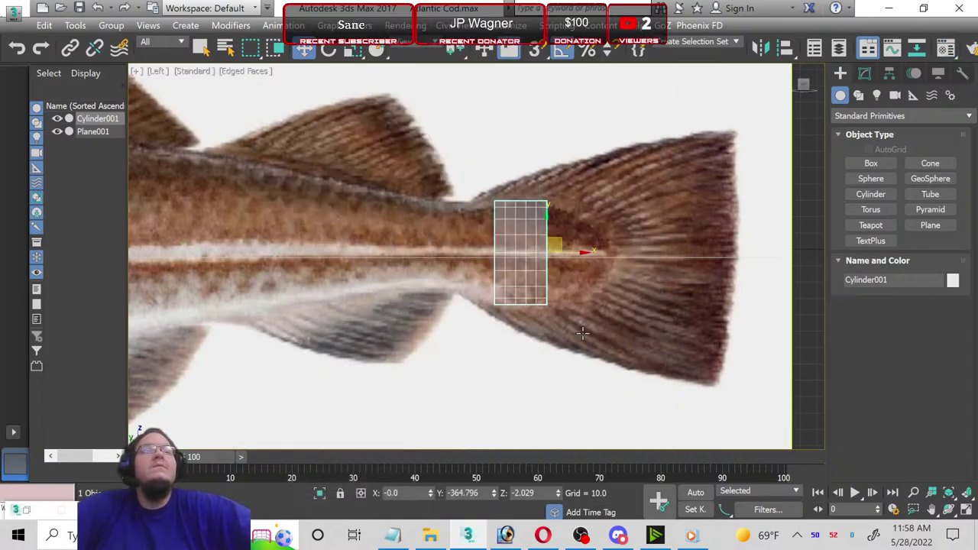
Step: Convert Cylinder001 to Editable Poly and move it left onto the tail stalk
click(870, 68)
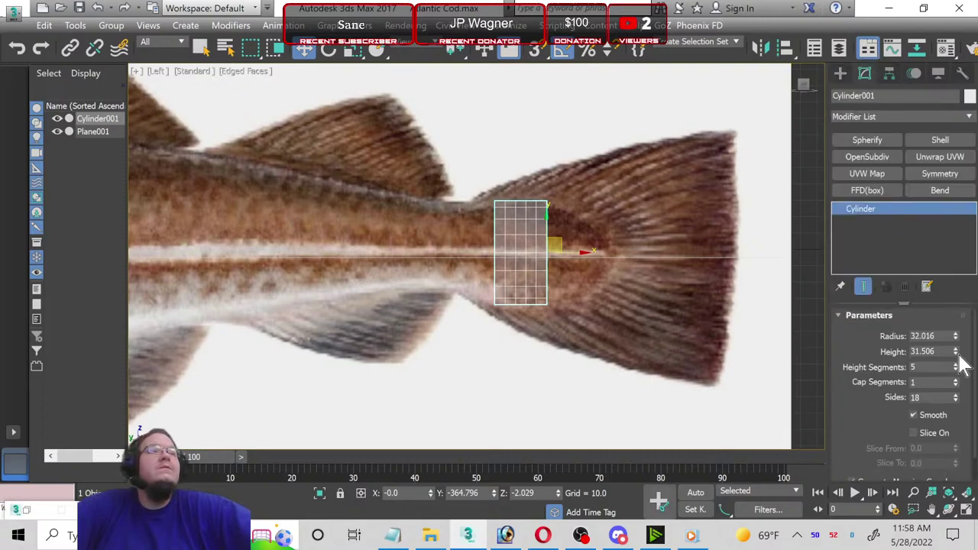
right_click(955, 370)
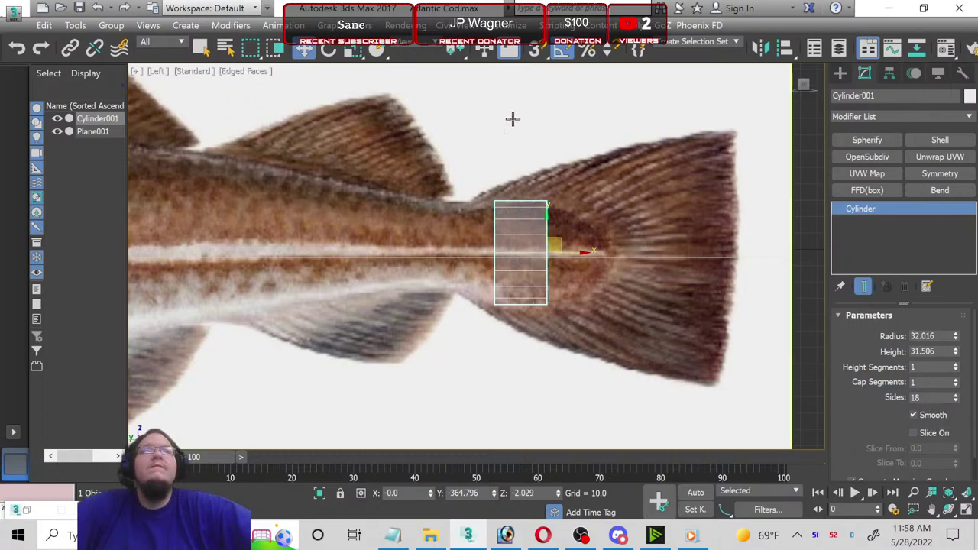
right_click(867, 212)
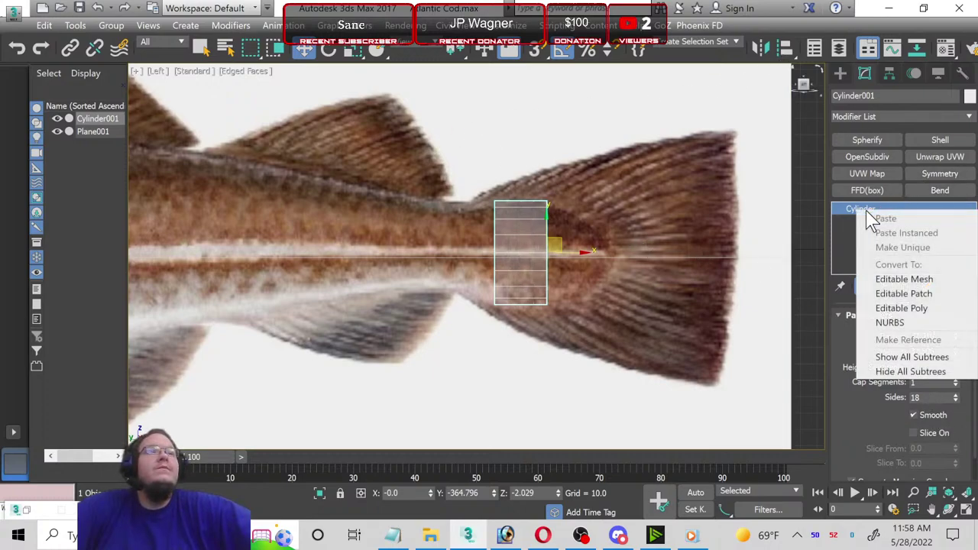
click(881, 310)
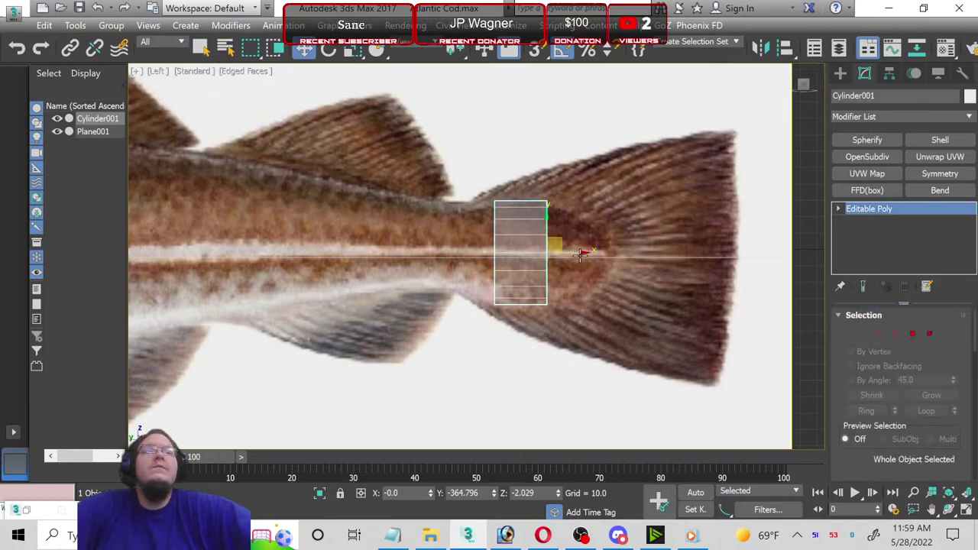
mouse_move(574, 255)
mouse_down()
mouse_move(525, 246)
mouse_move(534, 244)
mouse_move(479, 215)
mouse_up()
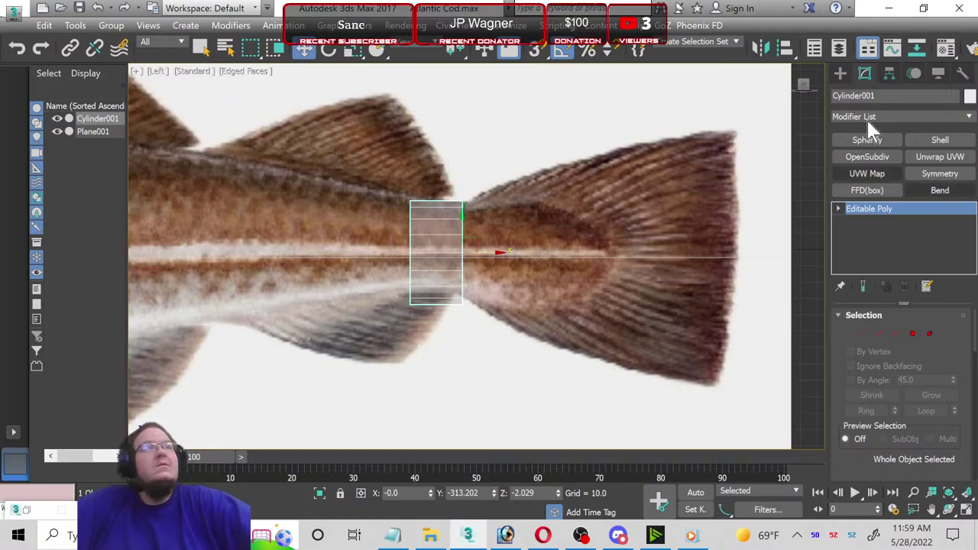
Step: Select the cylinder's end cap polygon, then at object level raise the cylinder to Y -313.202
click(840, 70)
click(864, 71)
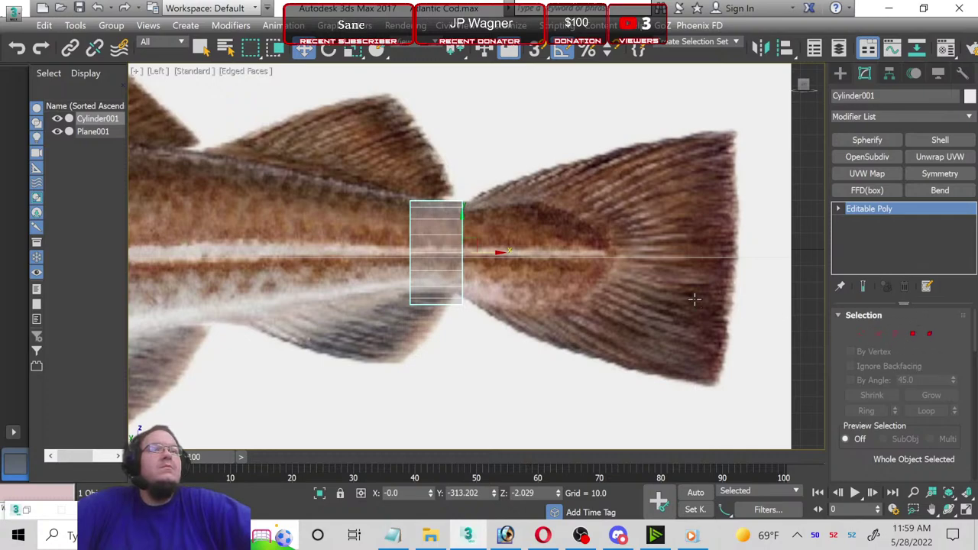
click(912, 333)
drag(394, 183, 432, 347)
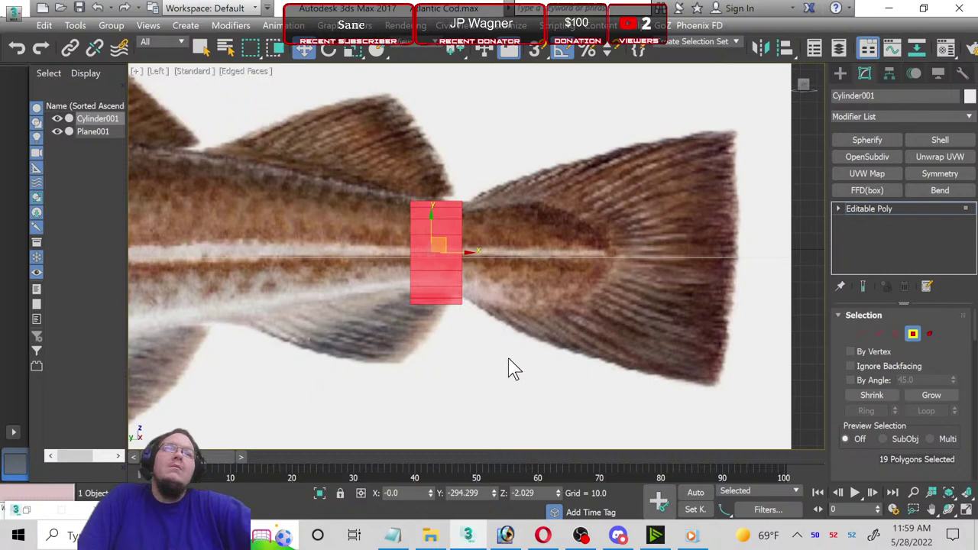
middle_drag(509, 366, 664, 383)
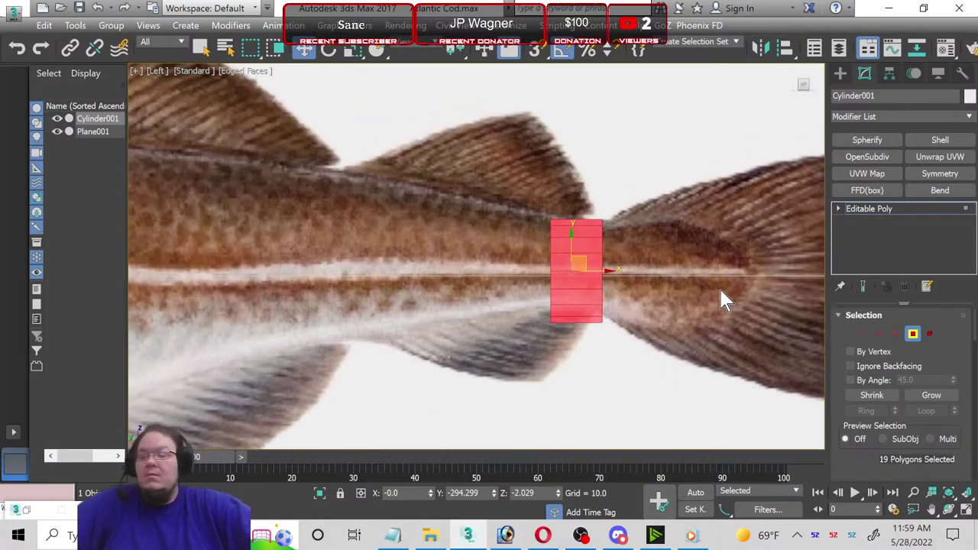
click(590, 353)
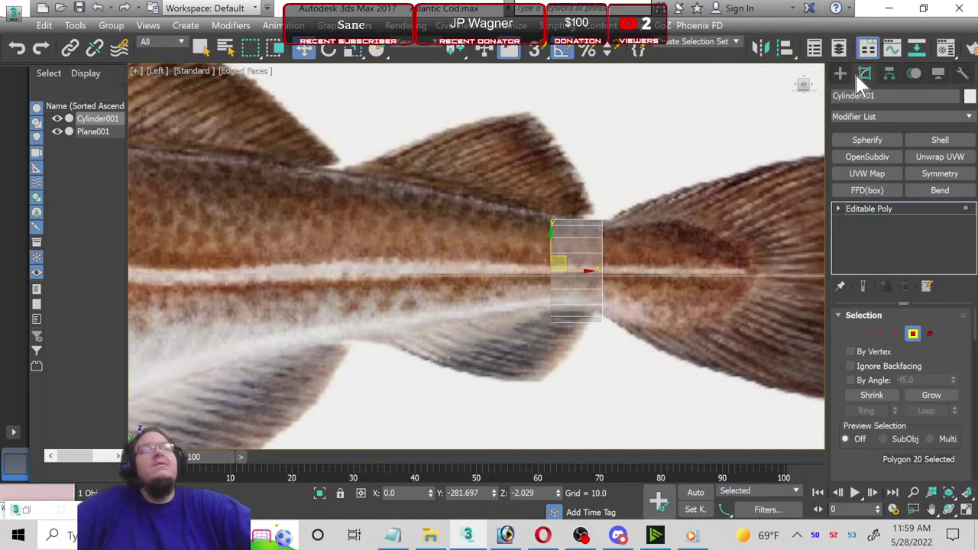
middle_drag(640, 212, 601, 229)
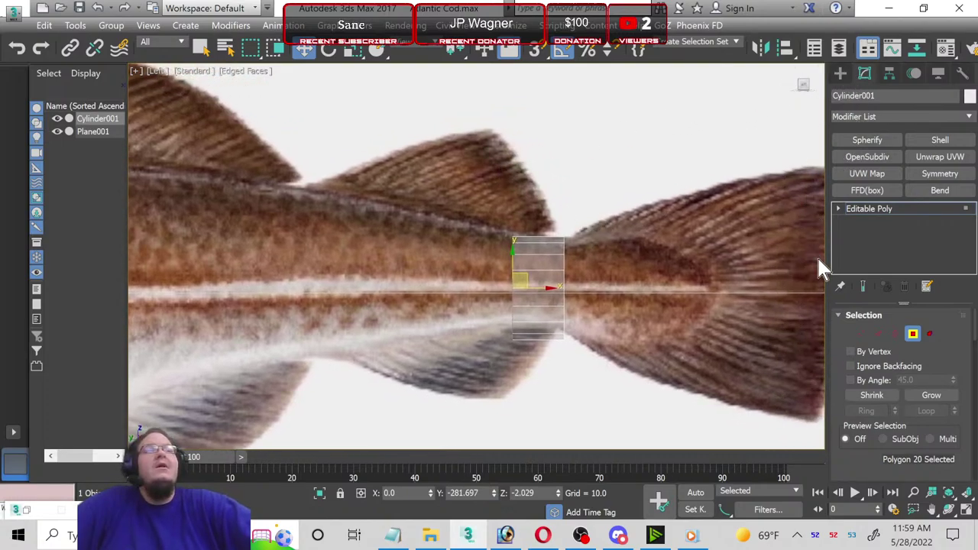
click(913, 334)
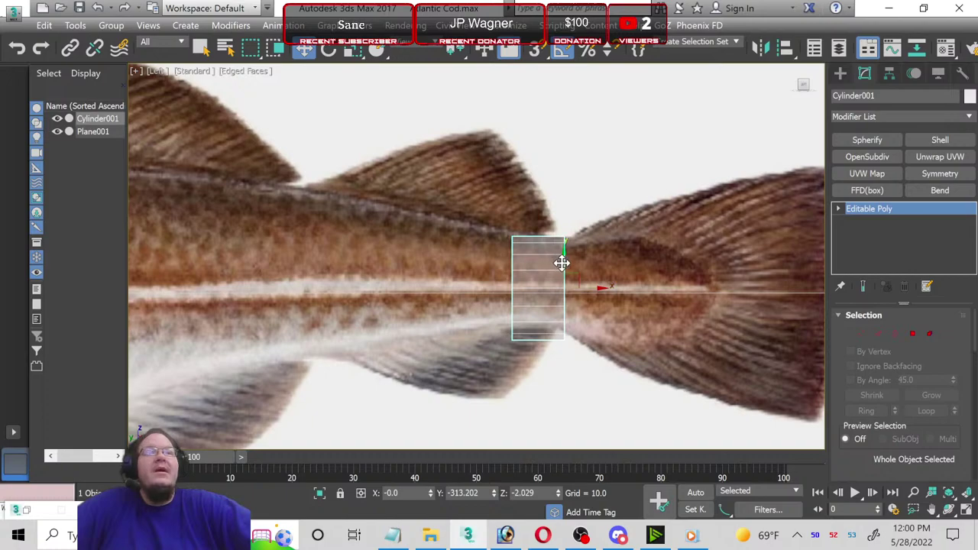
drag(563, 265, 559, 259)
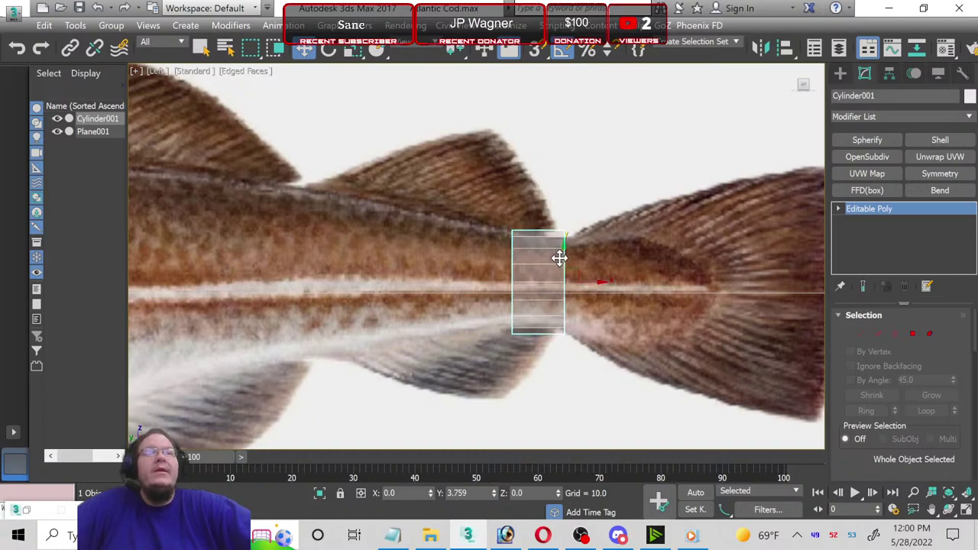
Step: Centre the cylinder's pivot on the object using Affect Pivot Only
click(889, 74)
click(900, 166)
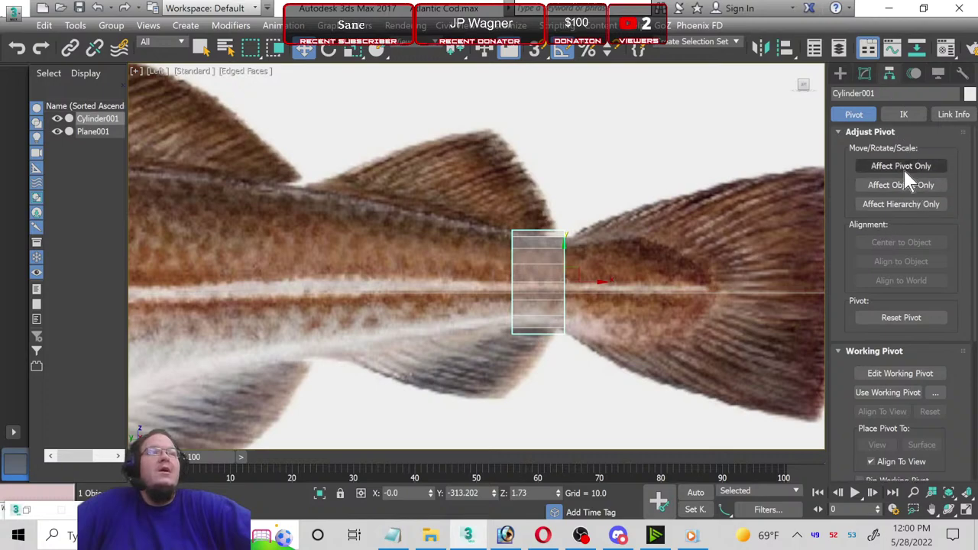
click(907, 238)
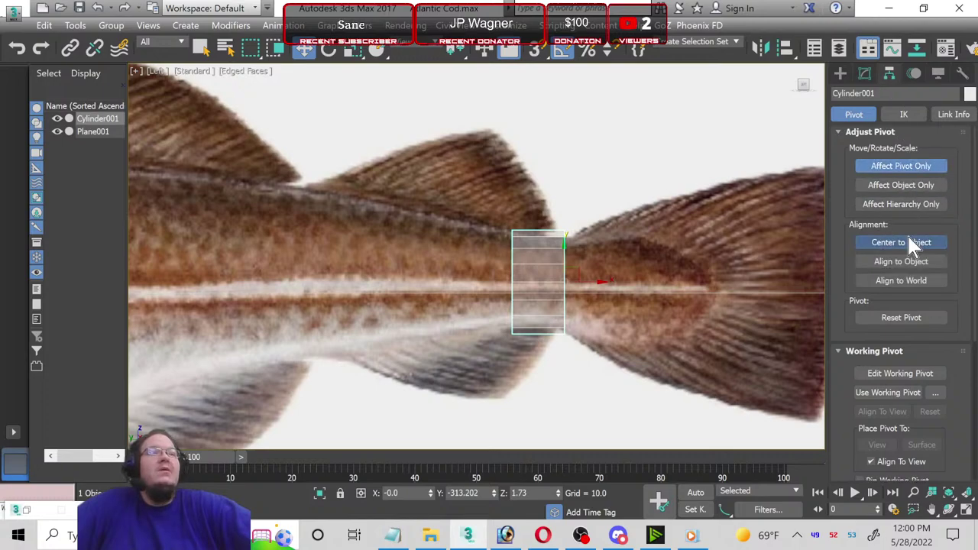
click(841, 77)
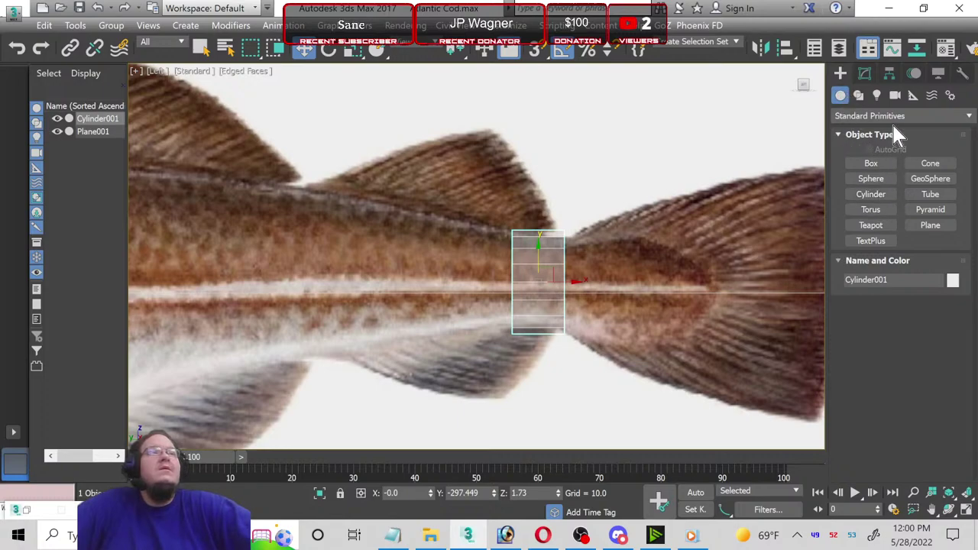
Step: Back in the modifier stack, switch the cylinder from Polygon to Vertex sub-object mode
click(866, 73)
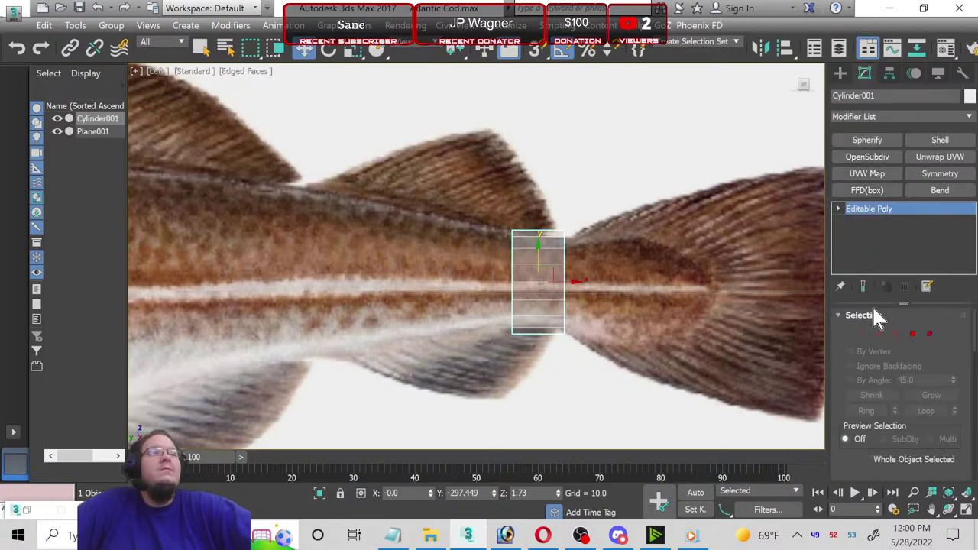
click(911, 332)
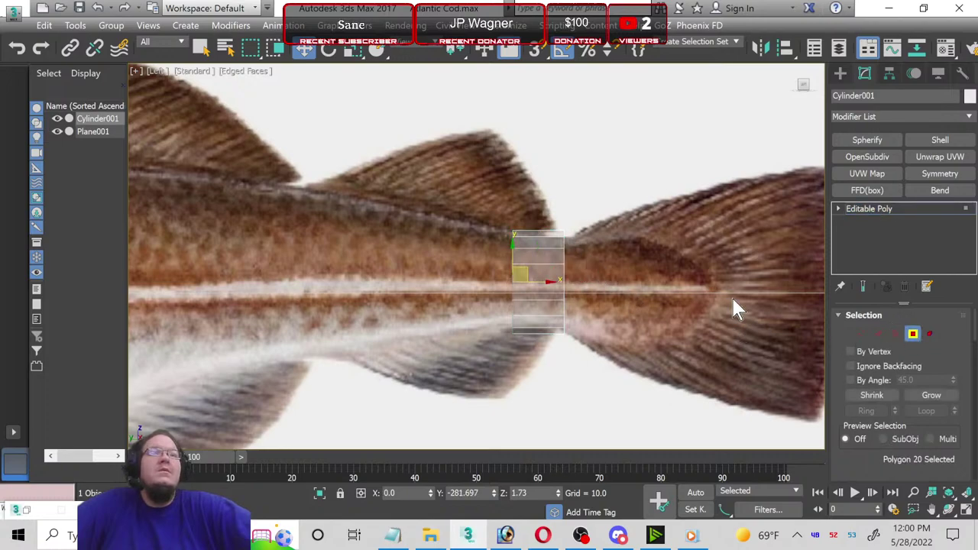
click(857, 335)
Step: Check the 02 - Default material at 45 opacity, close the editor, and zoom in
key(m)
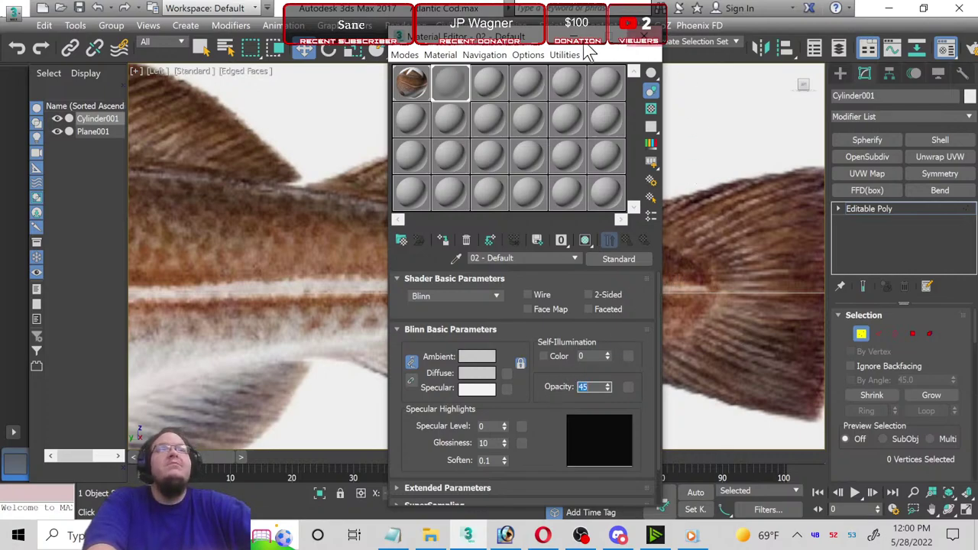
key(m)
scroll(581, 286, up, 2)
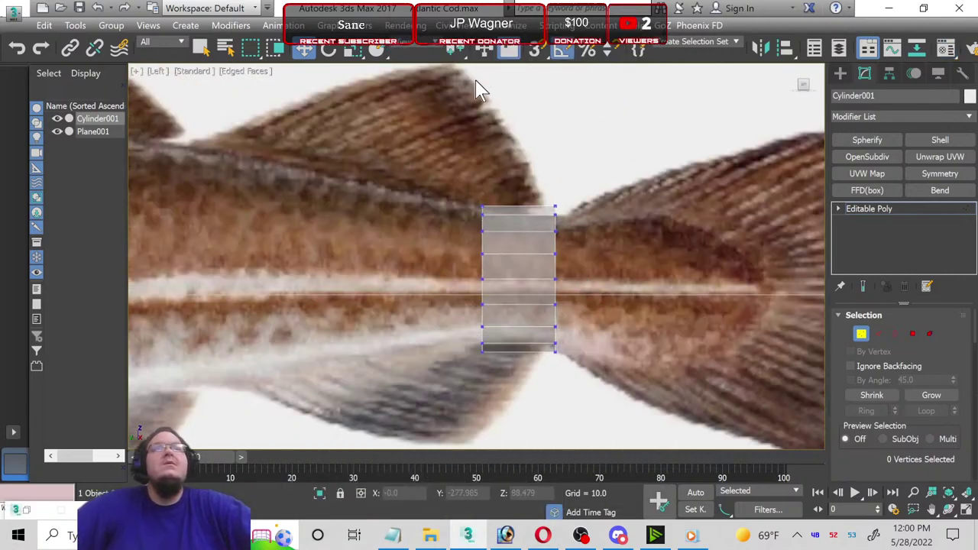
Step: Scale the right and left end vertex columns down vertically to narrow both cylinder ends
drag(528, 157, 601, 400)
click(352, 49)
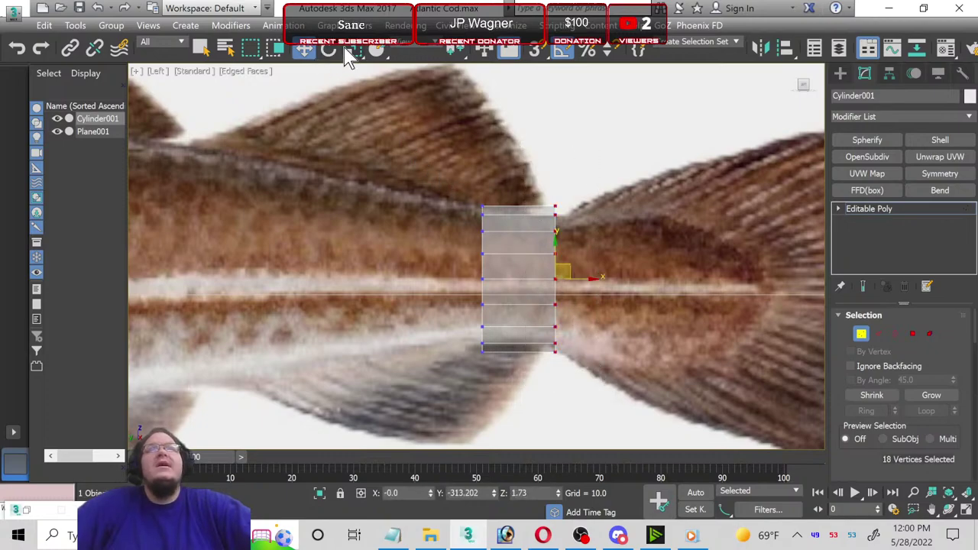
drag(560, 277, 543, 283)
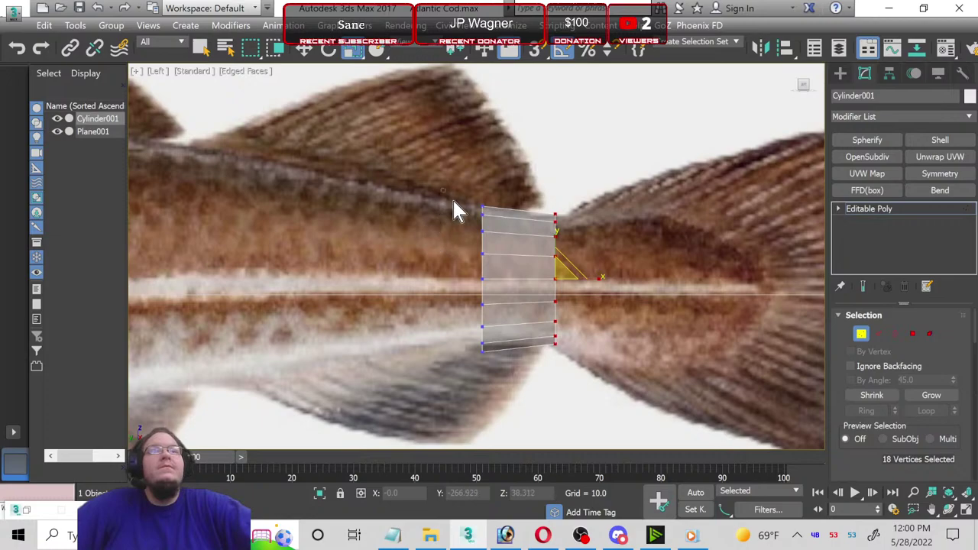
drag(454, 204, 485, 353)
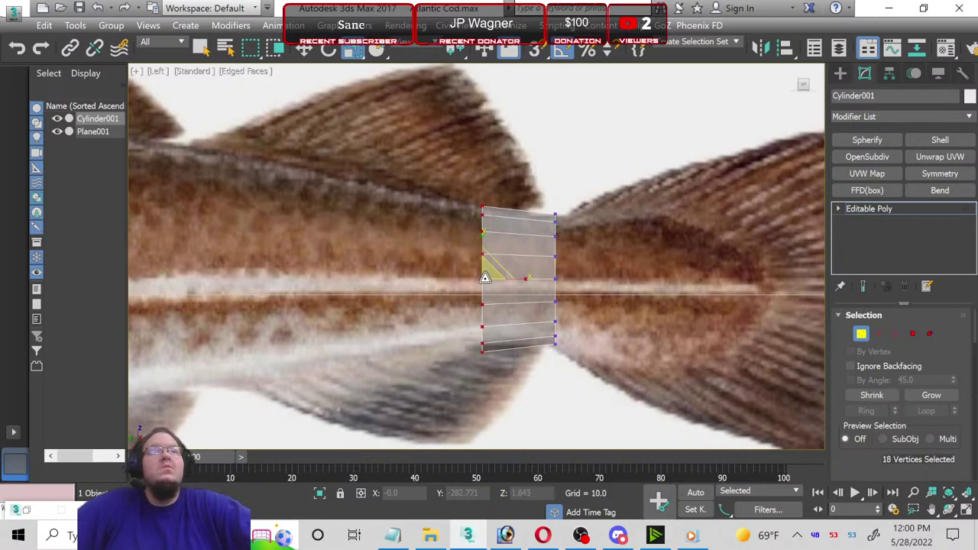
drag(485, 277, 489, 284)
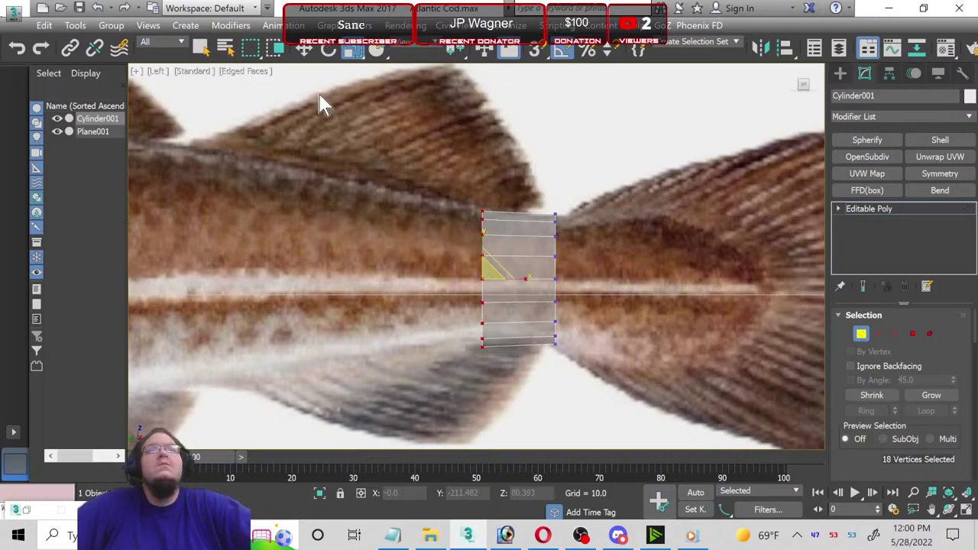
Step: Raise both end vertex columns slightly so they follow the tail outline
click(304, 50)
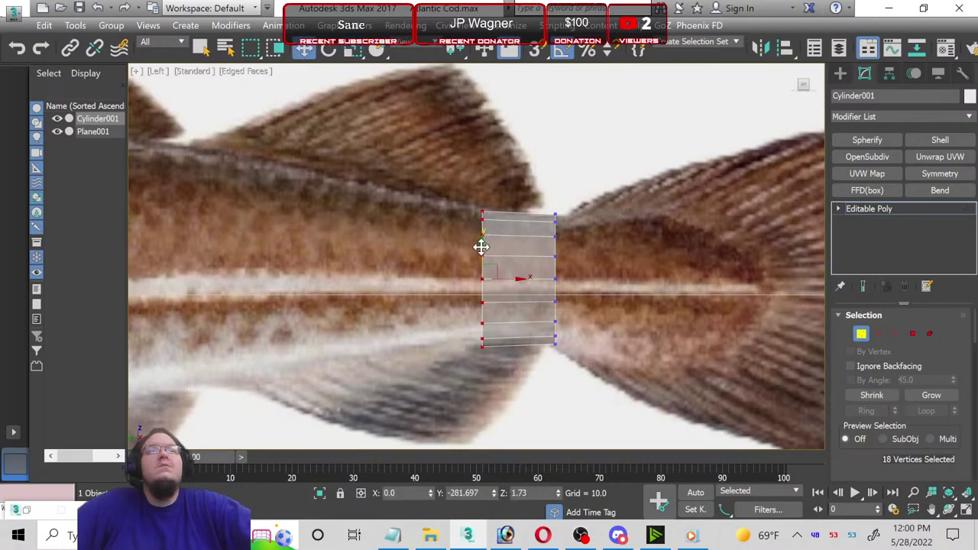
mouse_move(481, 246)
mouse_down()
mouse_move(542, 227)
mouse_move(568, 375)
mouse_up()
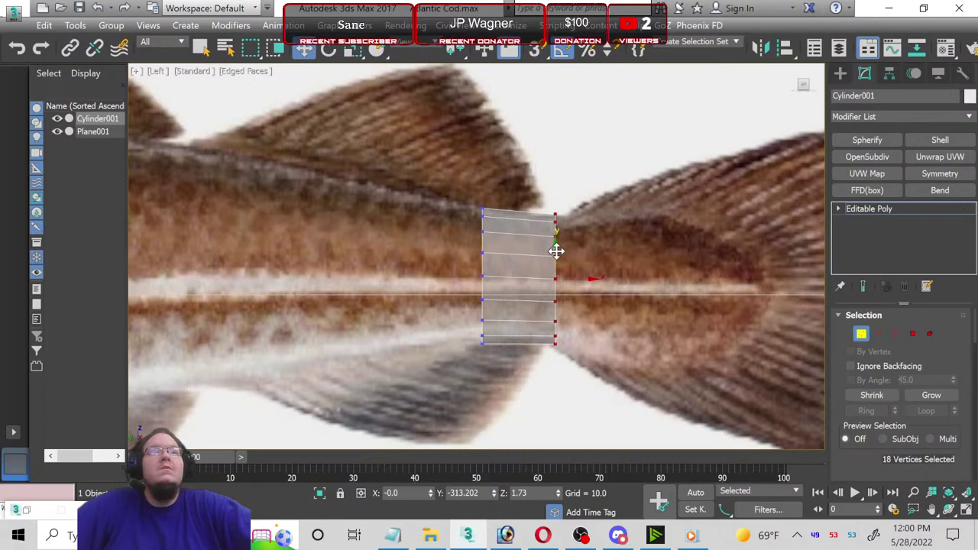
drag(555, 252, 551, 247)
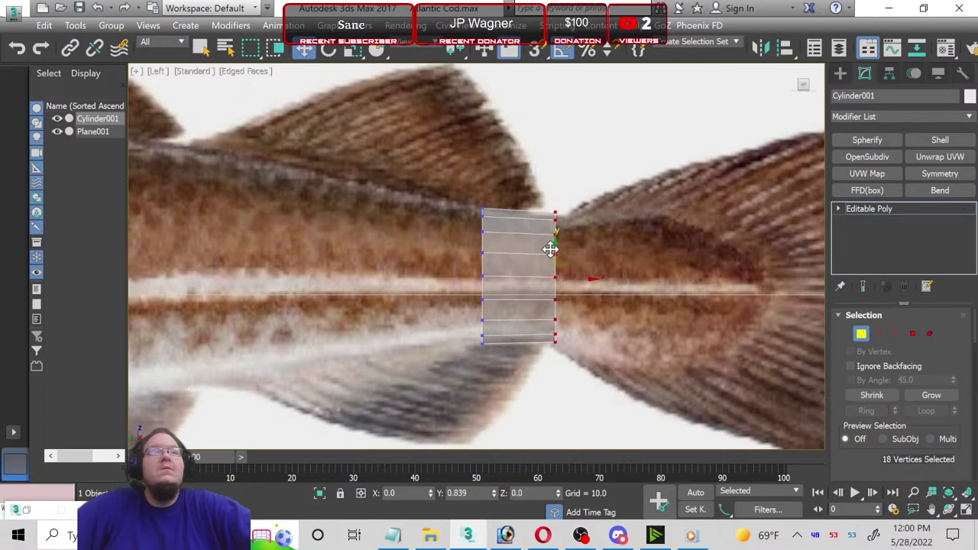
click(914, 334)
middle_drag(433, 324, 542, 343)
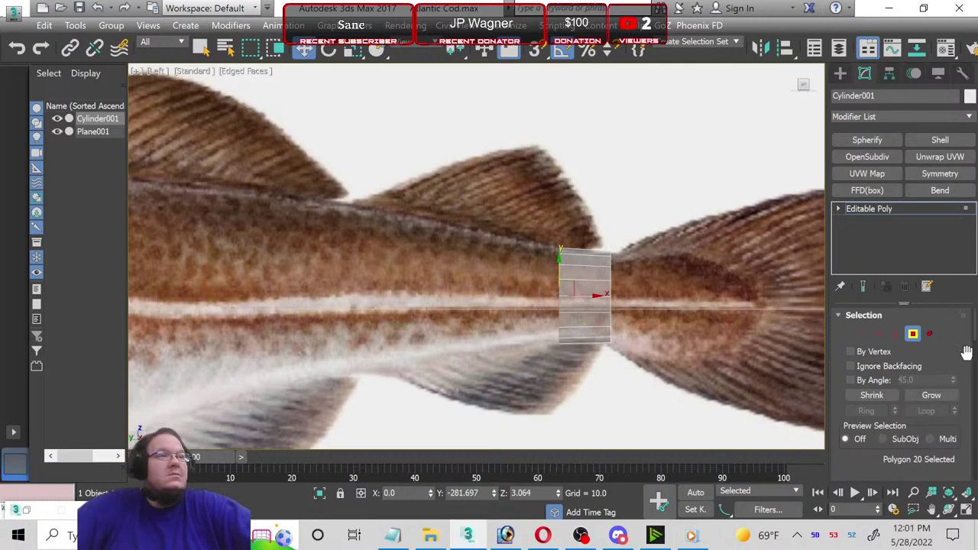
Step: Extrude the end cap polygon by about 25 units
click(875, 316)
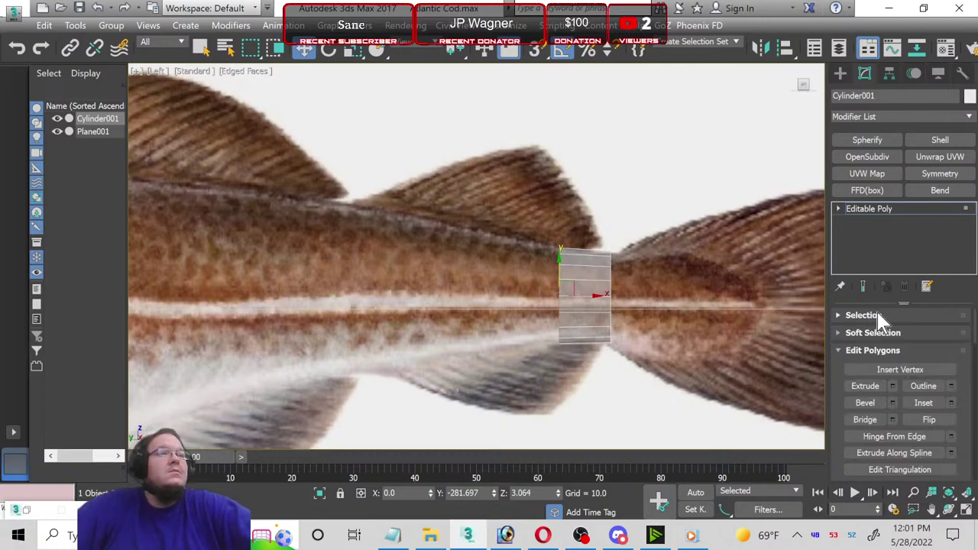
click(891, 385)
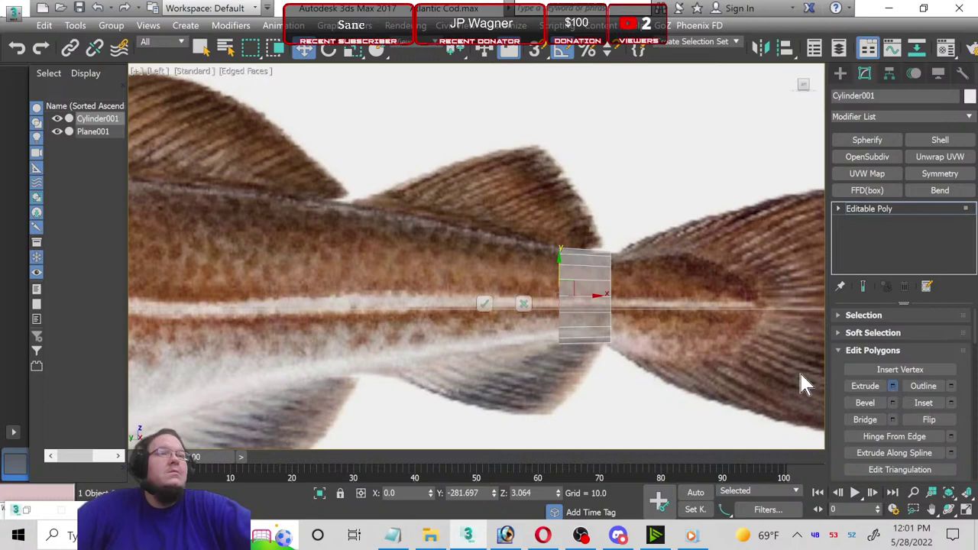
drag(486, 284, 489, 253)
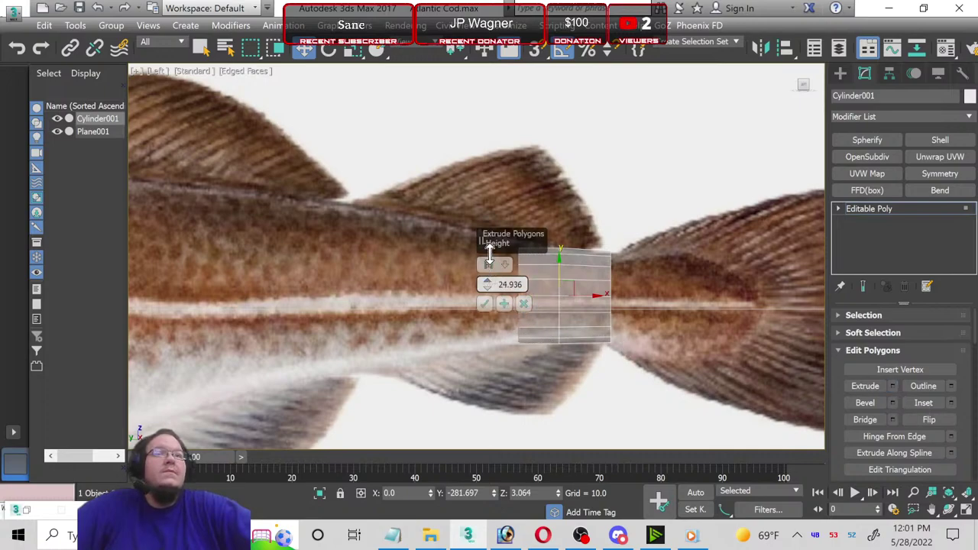
click(483, 303)
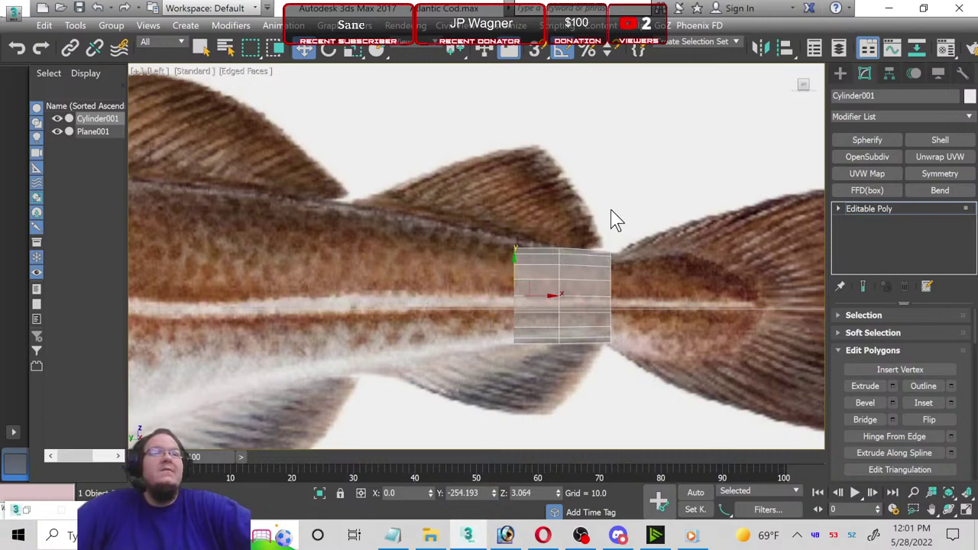
Step: Enlarge the new extruded end face and nudge it upward to match the body
click(354, 50)
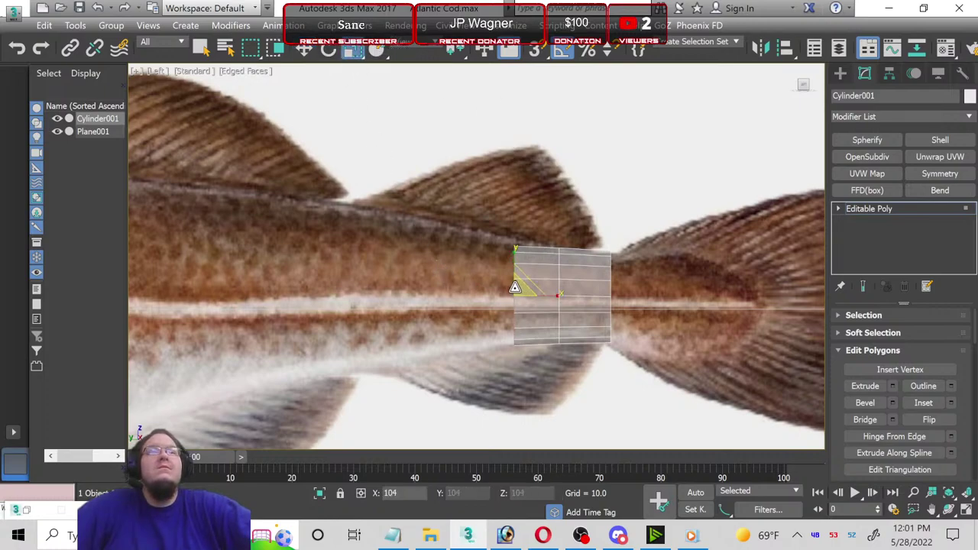
drag(517, 289, 512, 278)
click(304, 50)
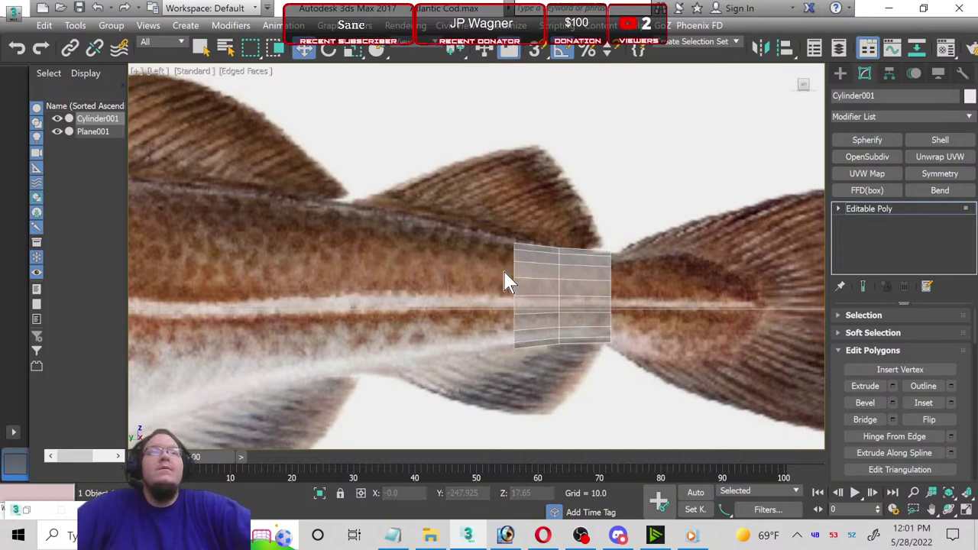
drag(513, 267, 511, 243)
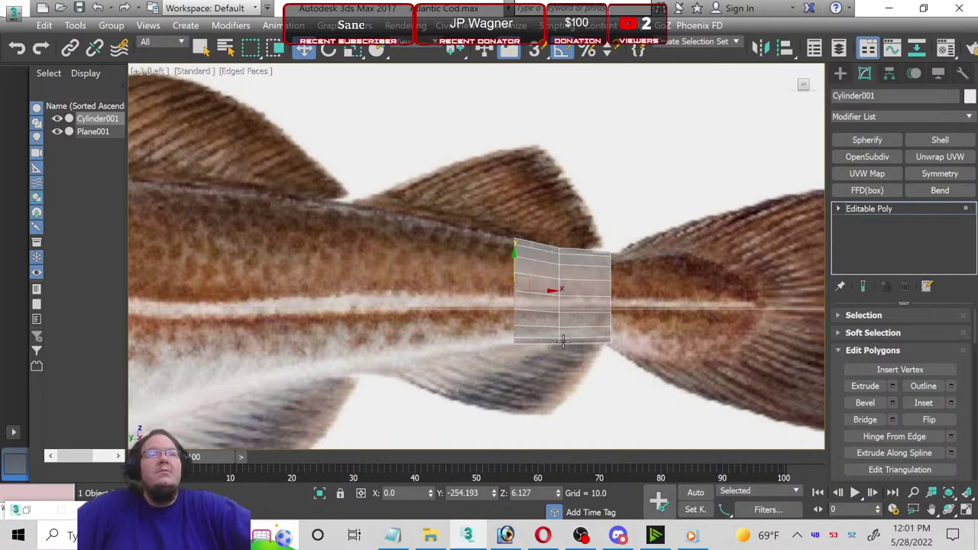
Step: In Vertex mode, raise the lower tail-end vertex slightly
click(838, 208)
click(861, 221)
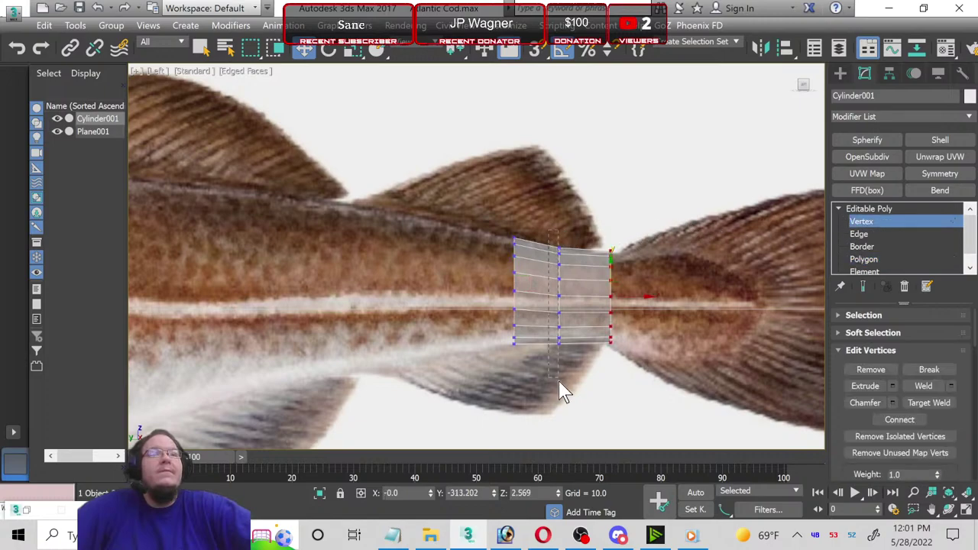
scroll(561, 391, up, 2)
click(556, 305)
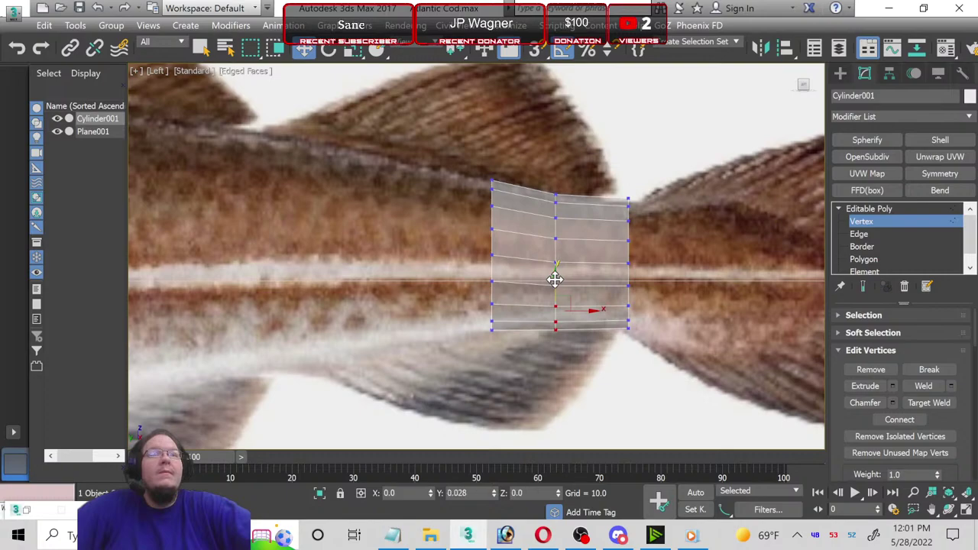
drag(555, 280, 554, 276)
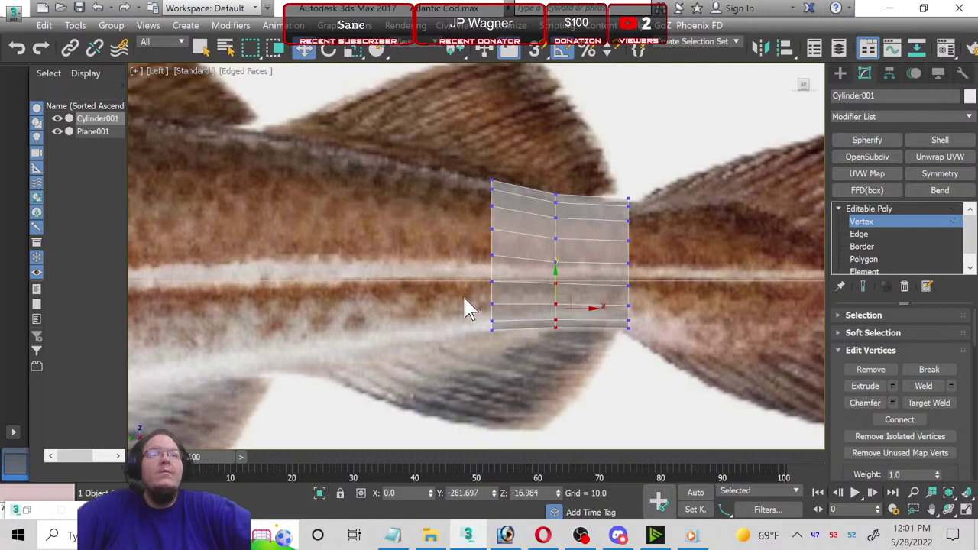
Step: Lower the right column of vertices slightly to follow the tail stalk
middle_drag(468, 308, 517, 332)
scroll(520, 345, down, 2)
scroll(655, 375, up, 2)
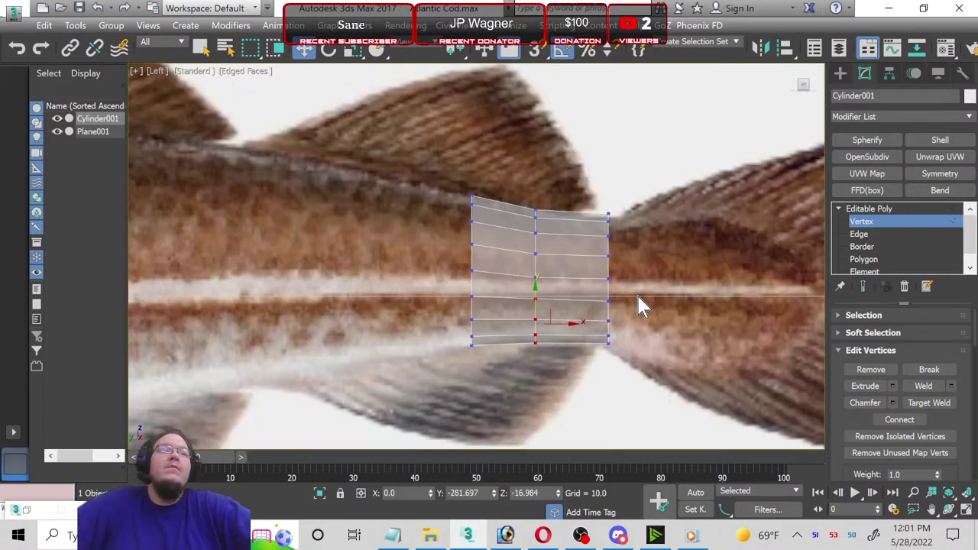
scroll(641, 306, up, 2)
drag(604, 248, 629, 405)
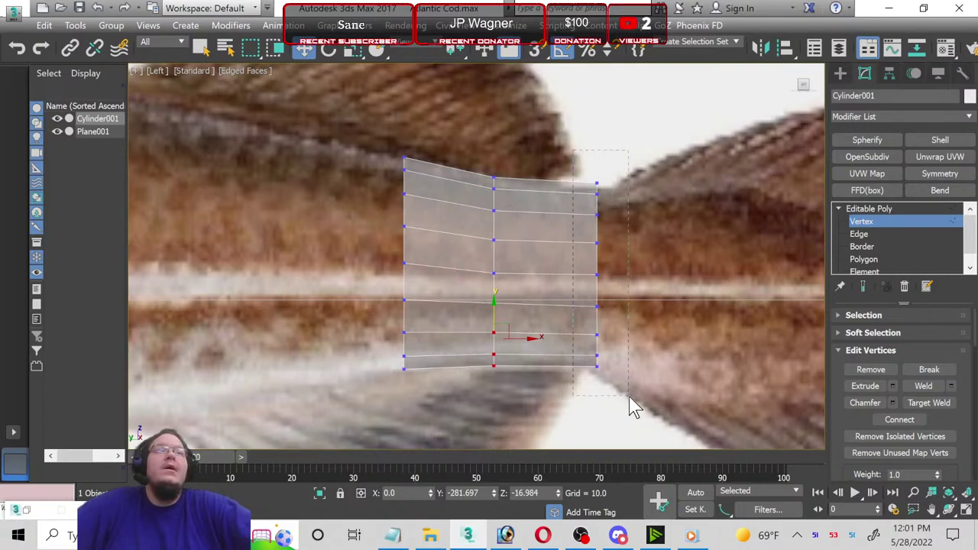
scroll(612, 218, up, 2)
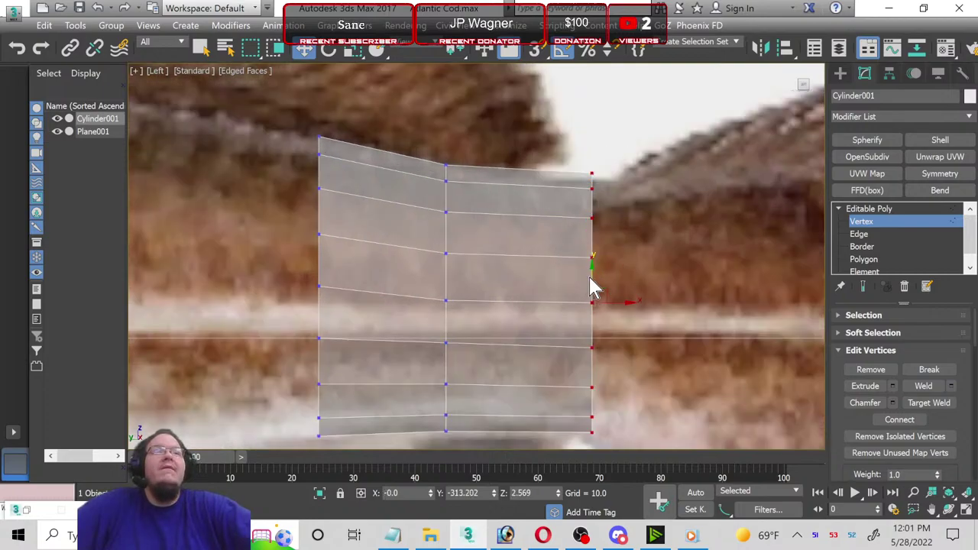
drag(591, 280, 594, 286)
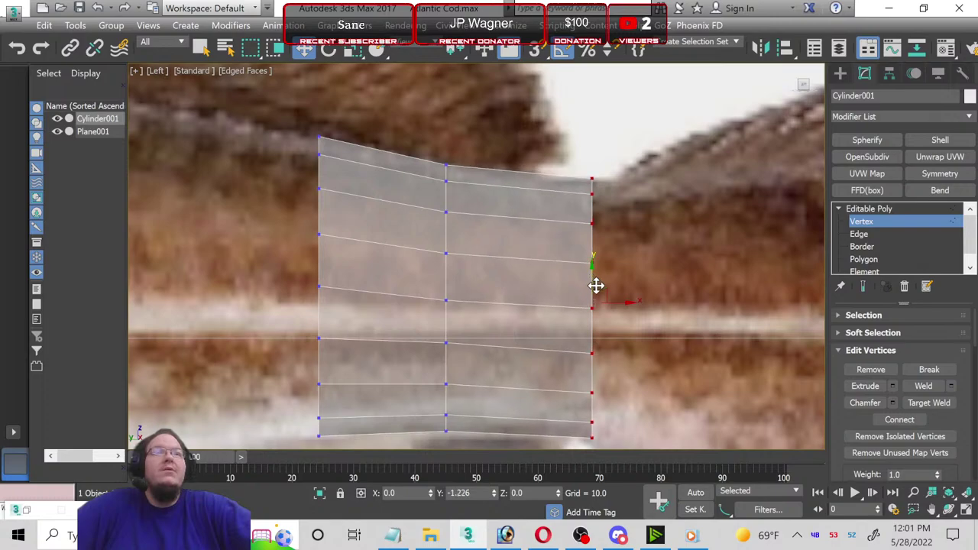
scroll(513, 203, down, 3)
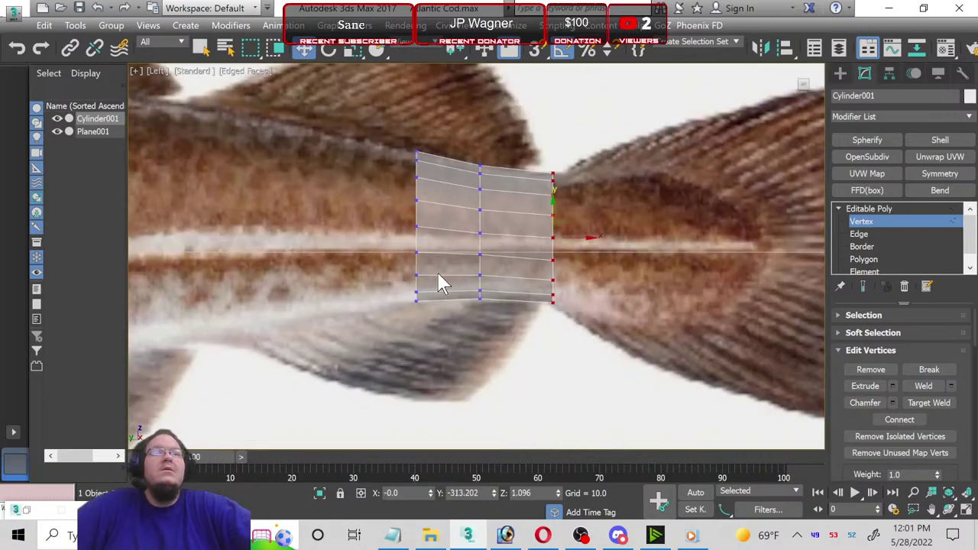
middle_drag(437, 271, 487, 275)
Step: Extrude the end polygons toward the head, enlarge the new end and move it up
click(865, 260)
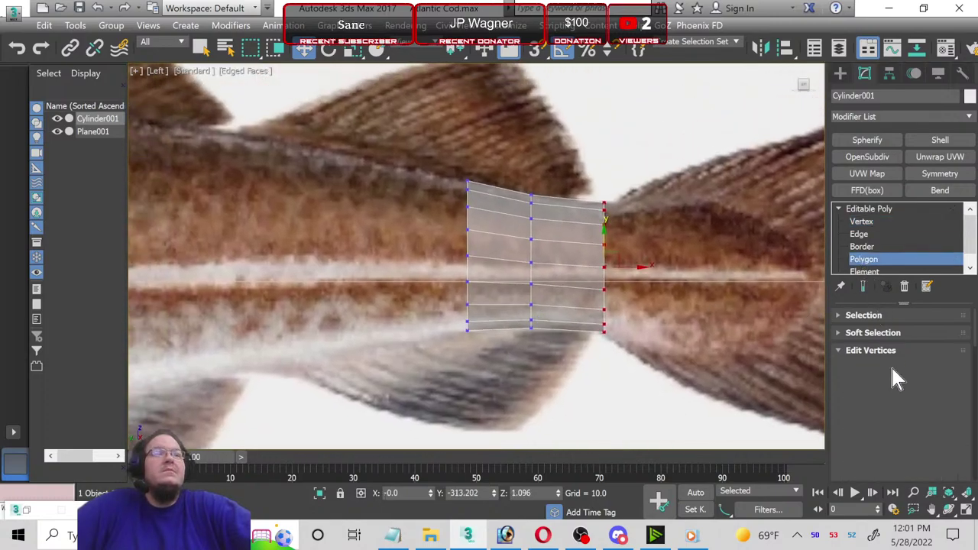
click(893, 386)
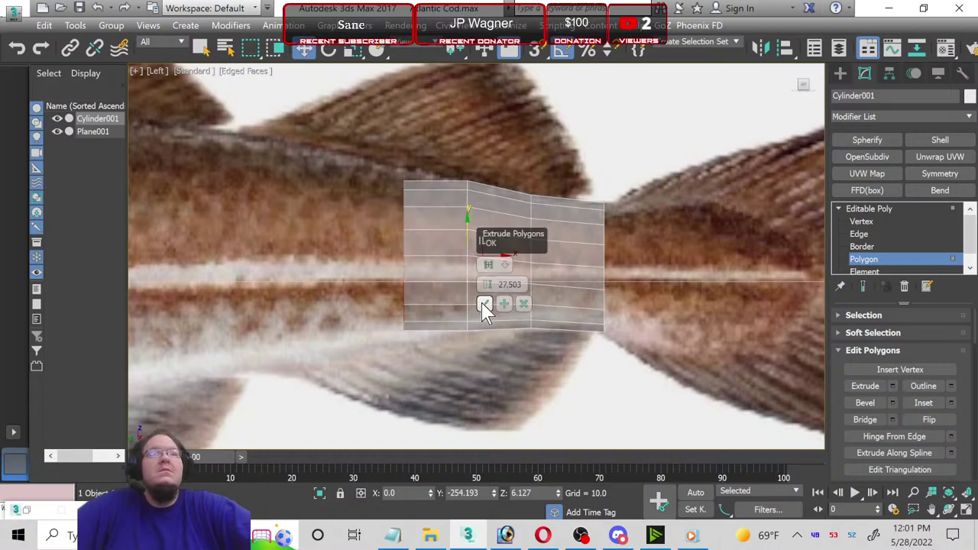
click(485, 303)
click(353, 50)
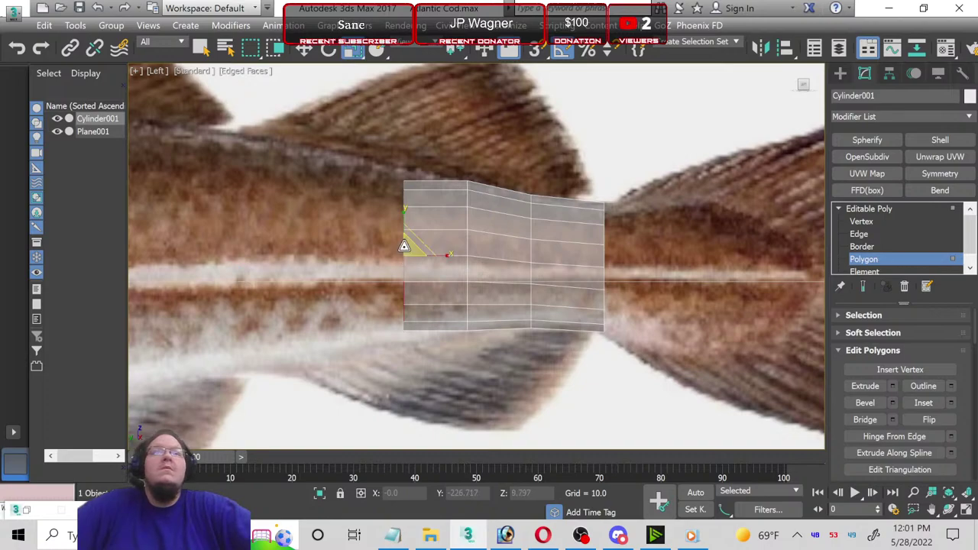
drag(404, 245, 399, 235)
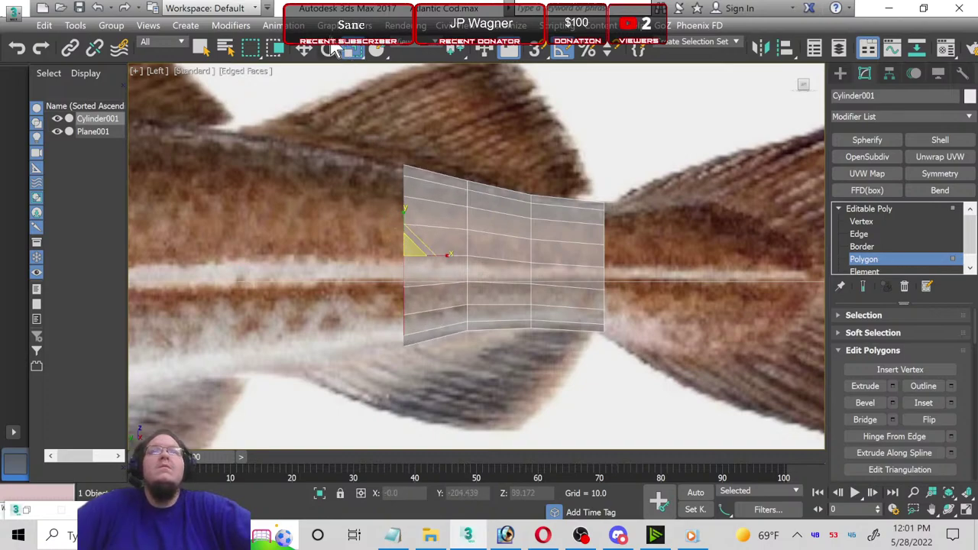
click(304, 49)
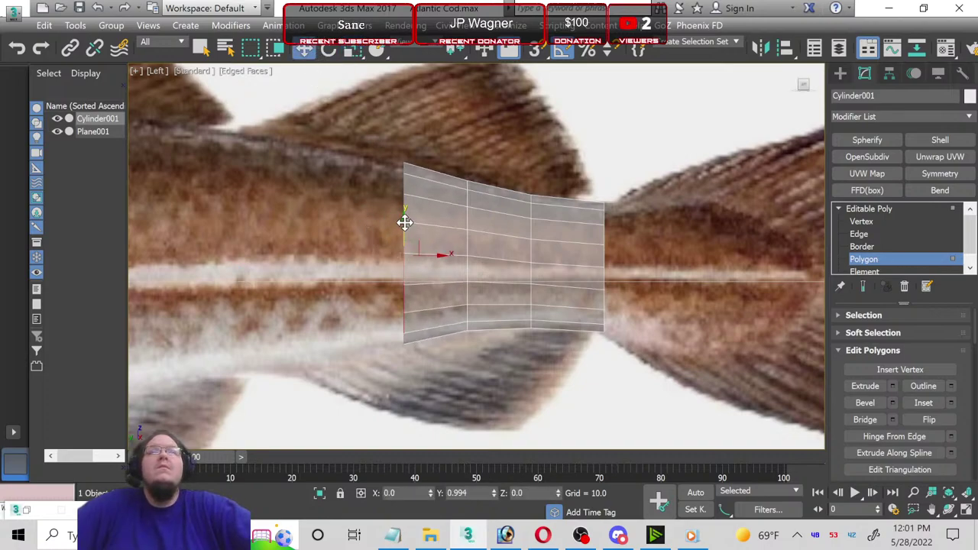
drag(404, 225, 397, 217)
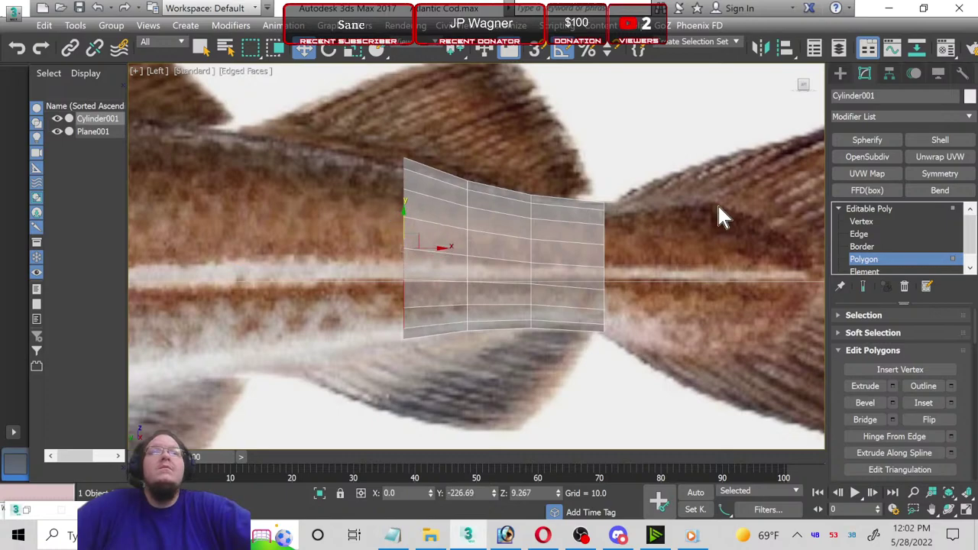
Step: Raise the upper middle-column vertices and lower the left column's bottom vertices
click(856, 221)
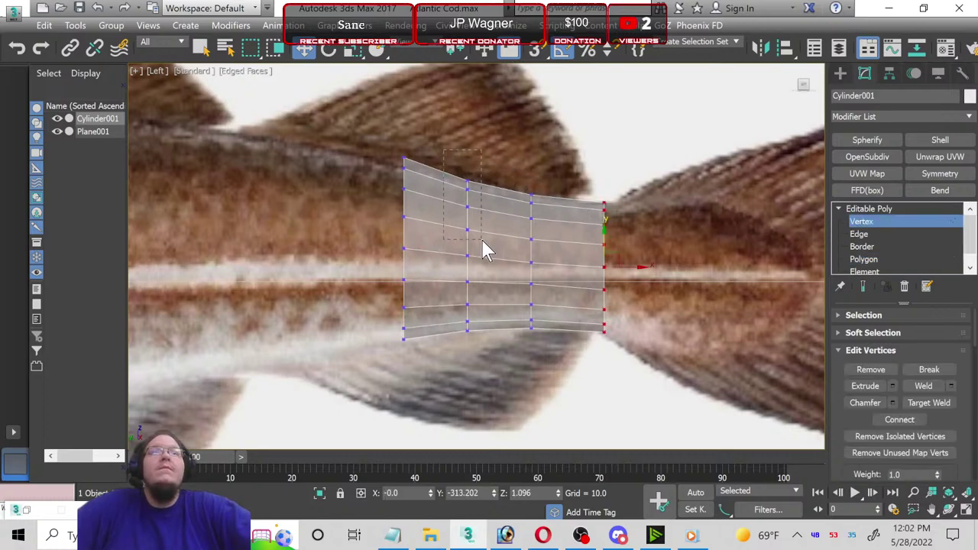
click(468, 186)
drag(476, 192, 461, 165)
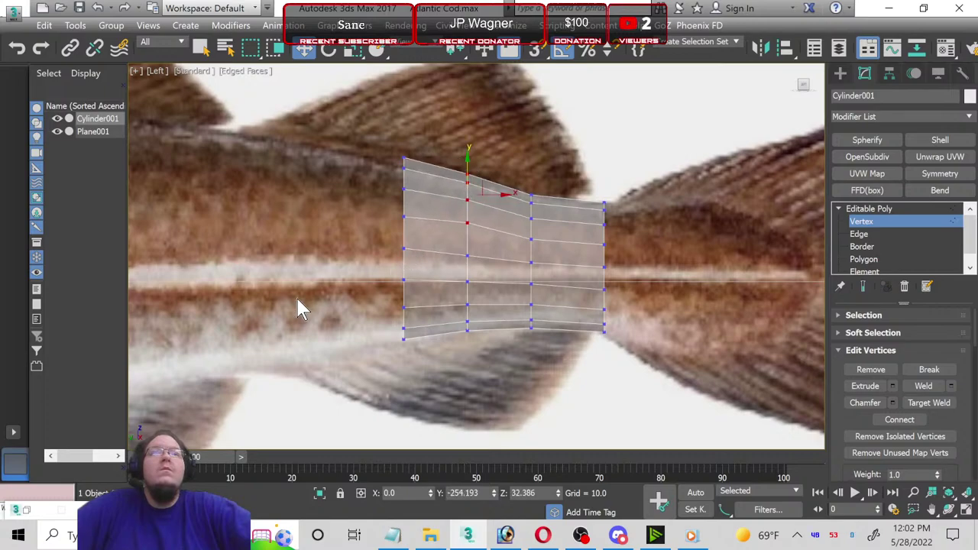
middle_drag(413, 304, 535, 292)
mouse_move(454, 262)
mouse_down()
mouse_move(506, 378)
mouse_move(506, 368)
mouse_up()
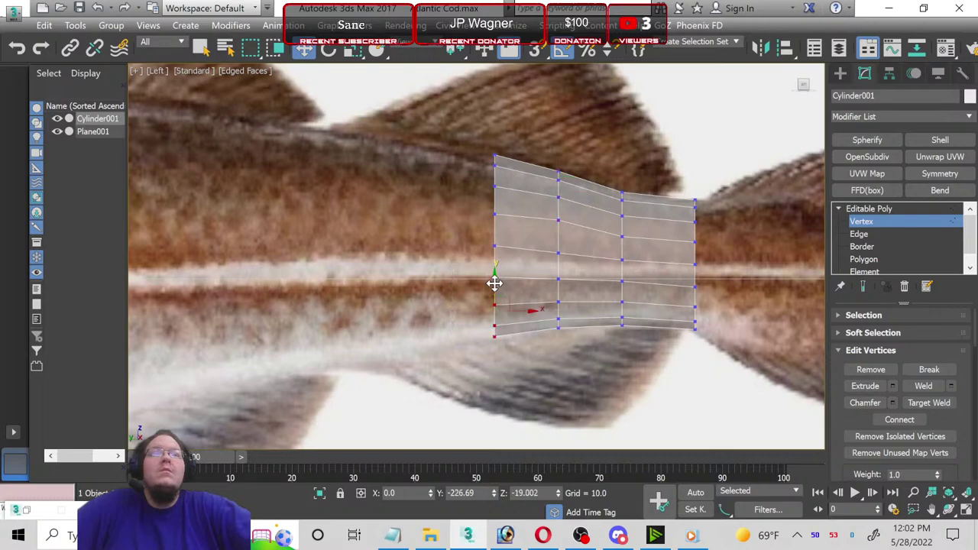
drag(495, 284, 575, 336)
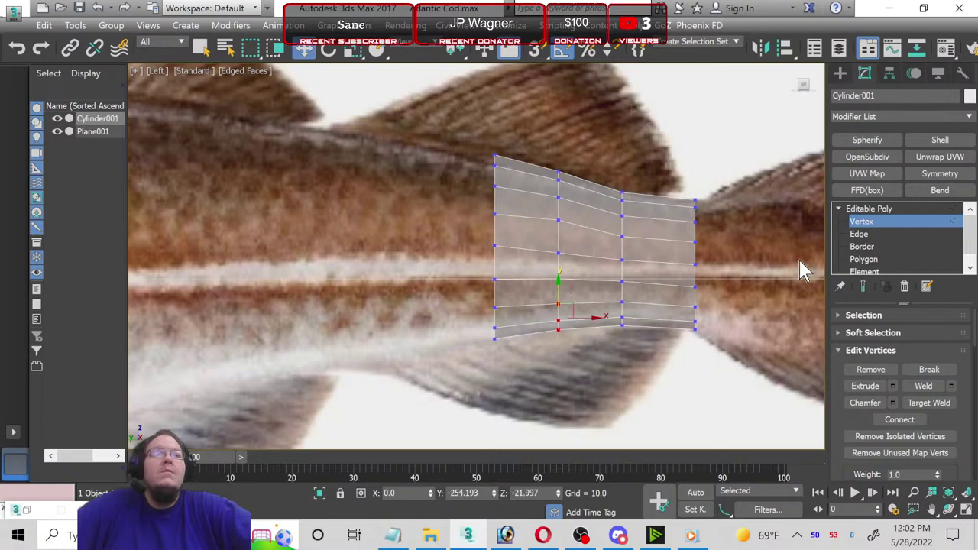
click(876, 261)
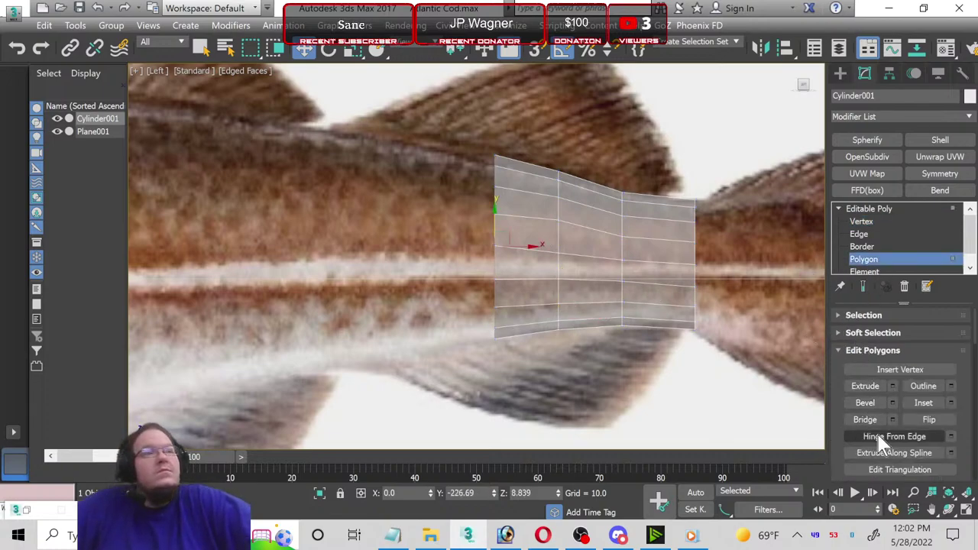
Step: Extrude the end polygons toward the head and scale the new end taller
click(893, 386)
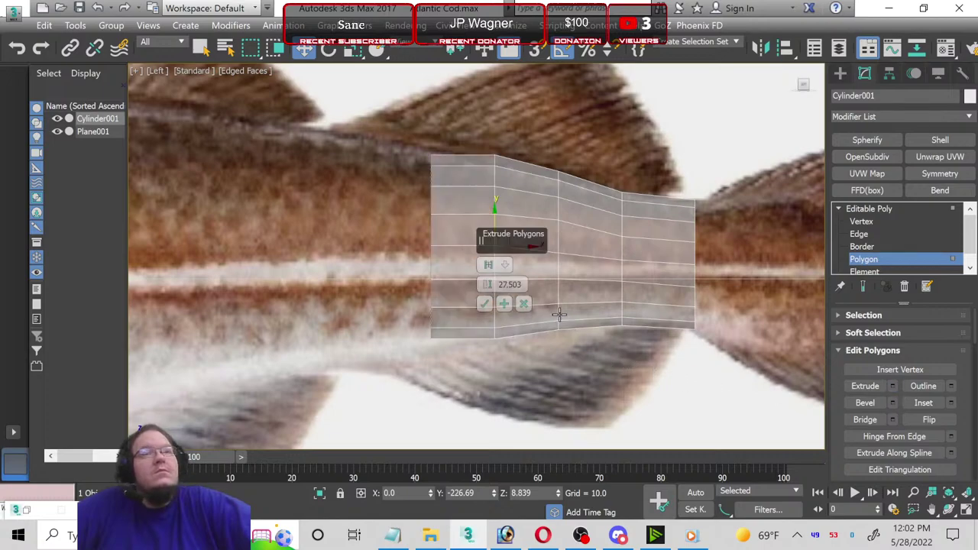
click(484, 304)
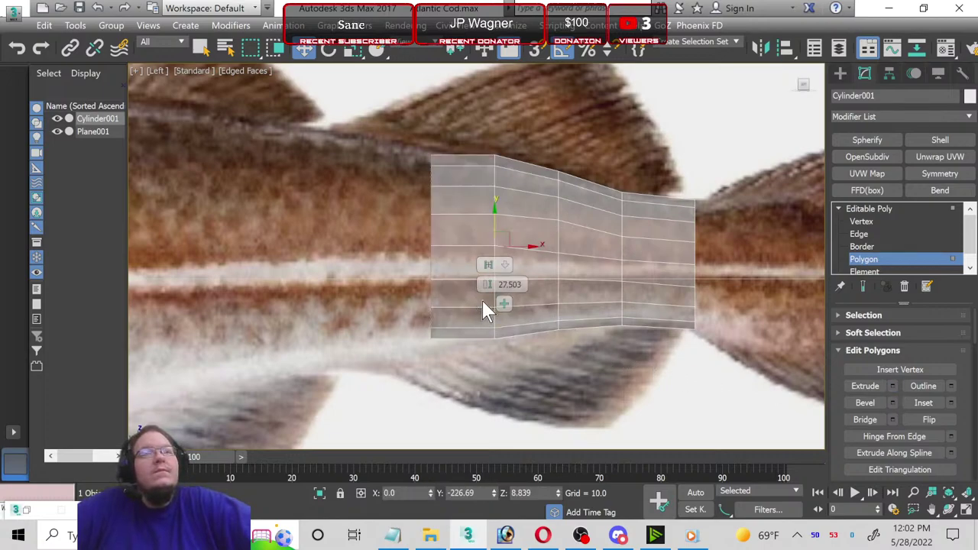
middle_drag(375, 342, 491, 362)
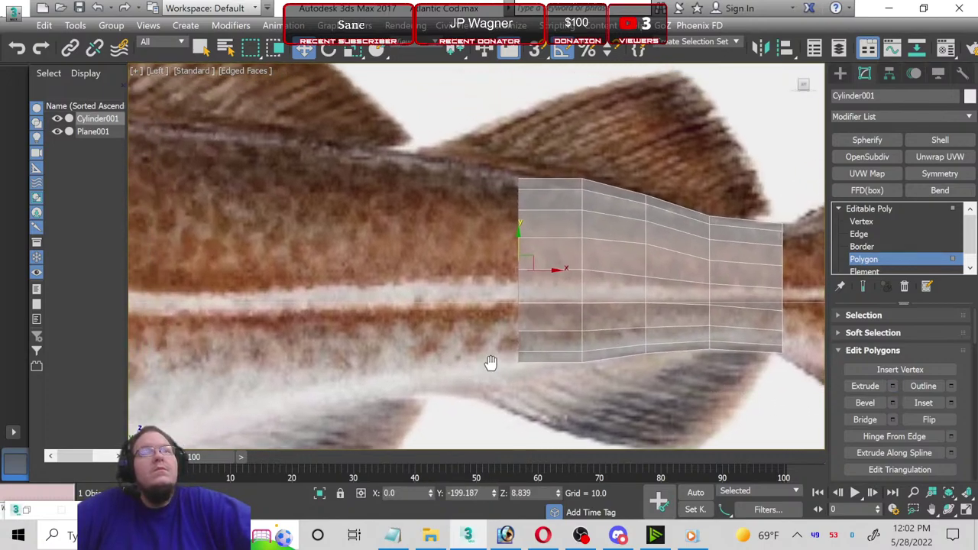
click(353, 49)
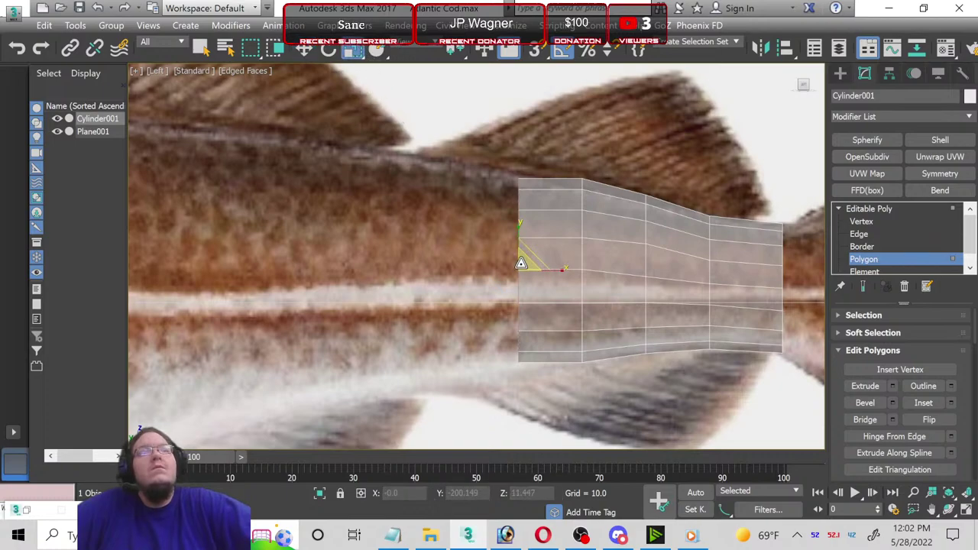
drag(521, 263, 520, 261)
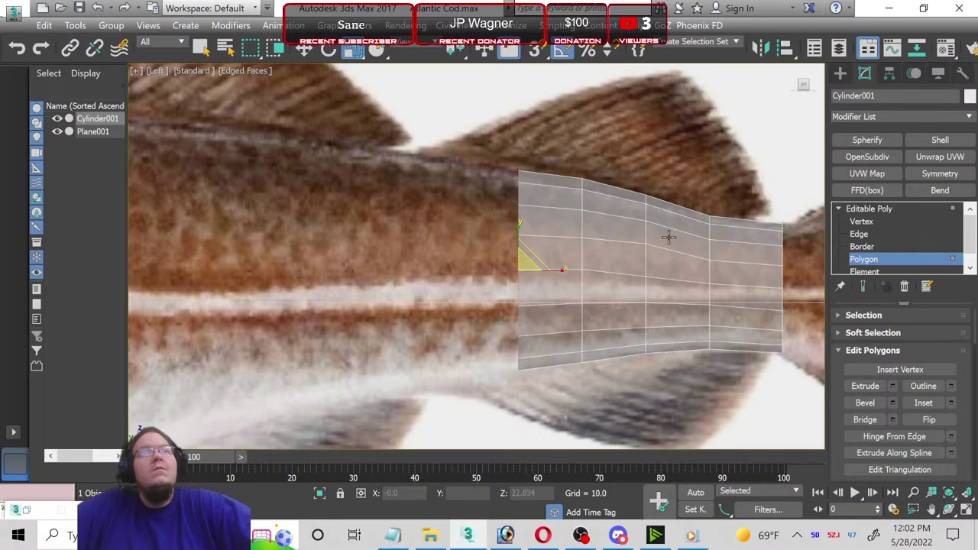
Step: Move the left column's top vertices up to the back and bottom vertices to the belly
click(870, 221)
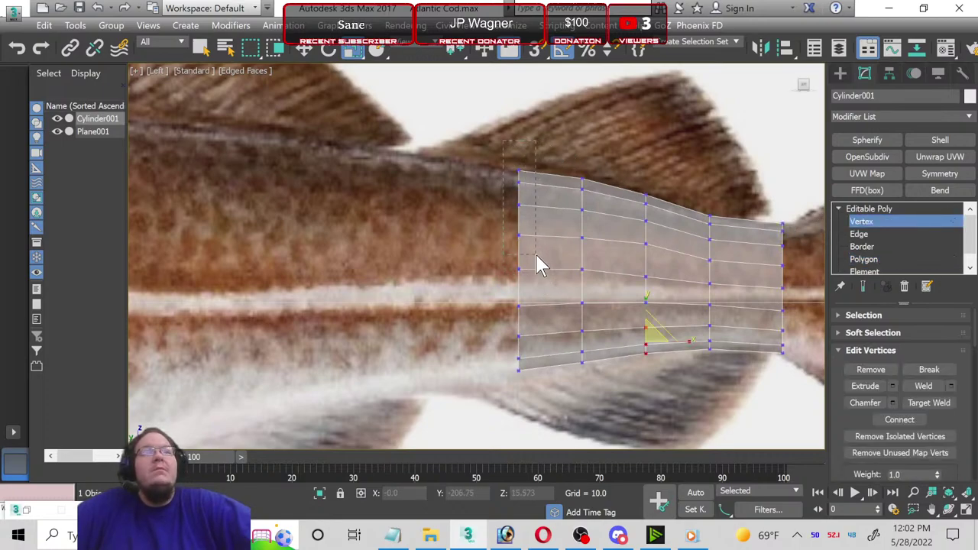
drag(542, 277, 538, 260)
click(305, 51)
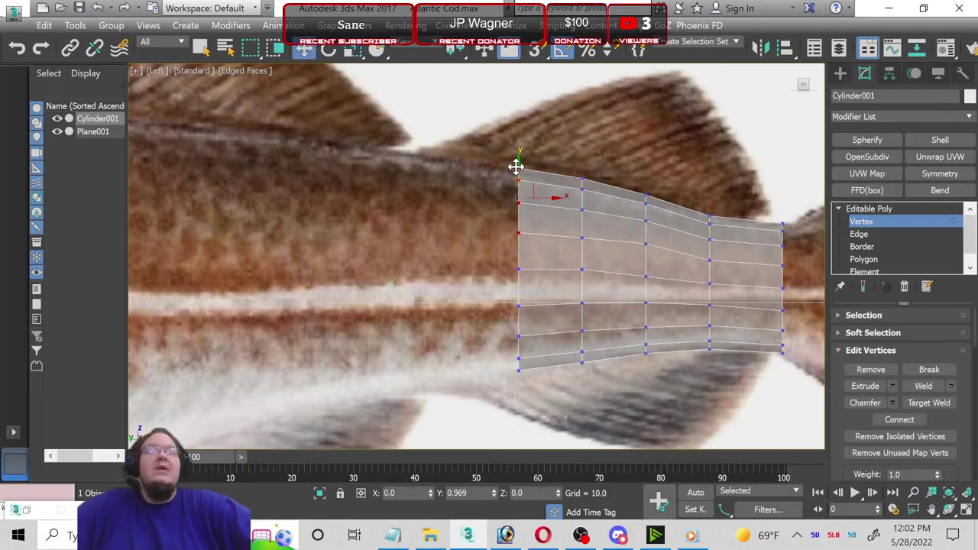
drag(516, 165, 479, 158)
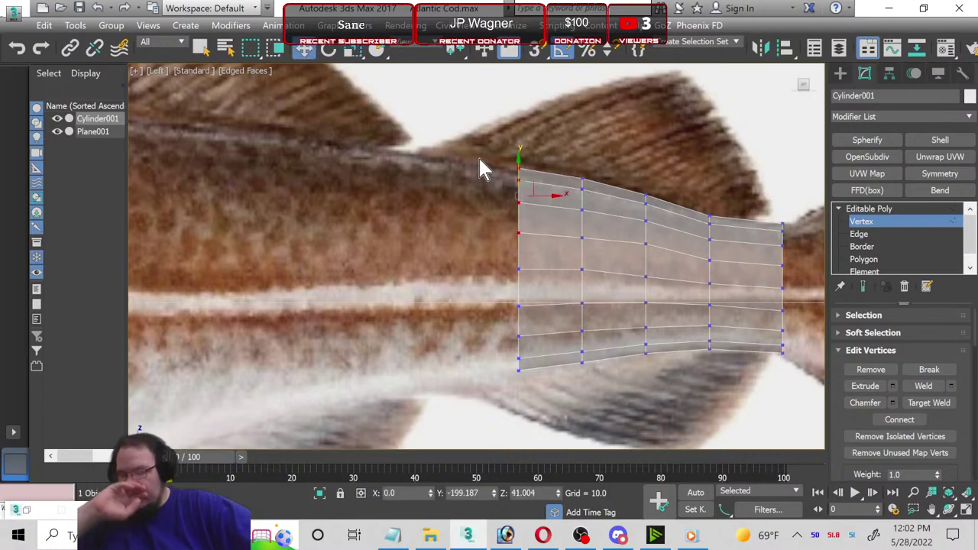
middle_drag(327, 277, 344, 260)
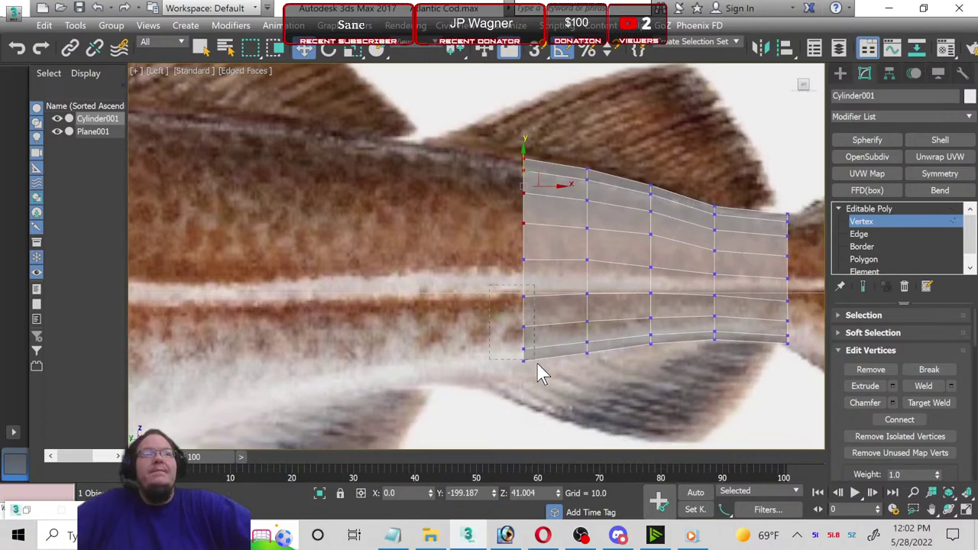
drag(537, 365, 536, 356)
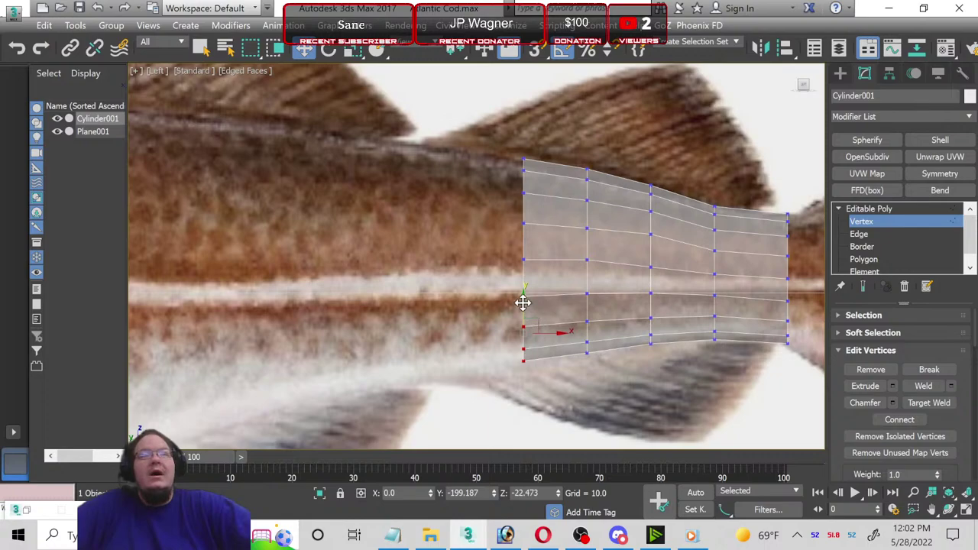
drag(524, 303, 530, 304)
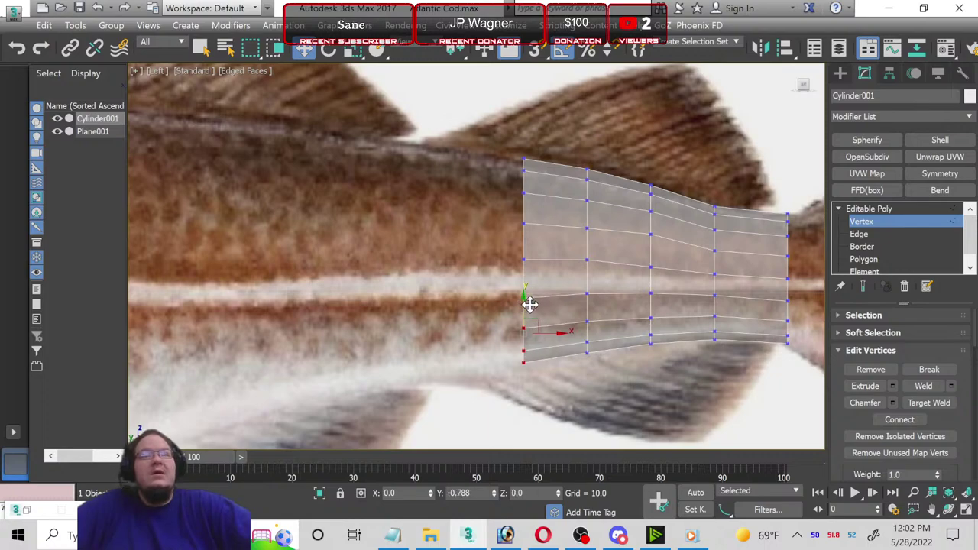
click(876, 259)
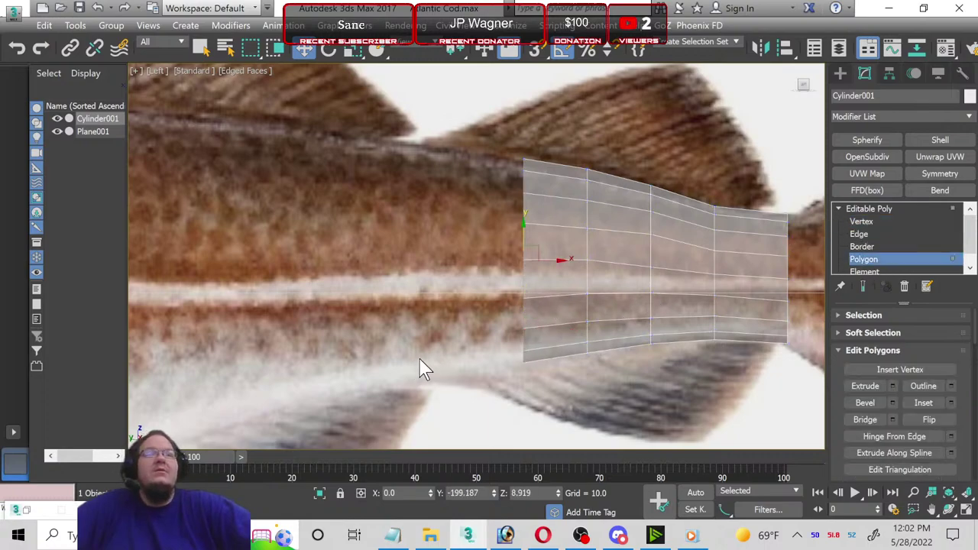
Step: Extrude the end polygons twice toward the head, enlarging each new section to fit the body
middle_drag(558, 347, 665, 339)
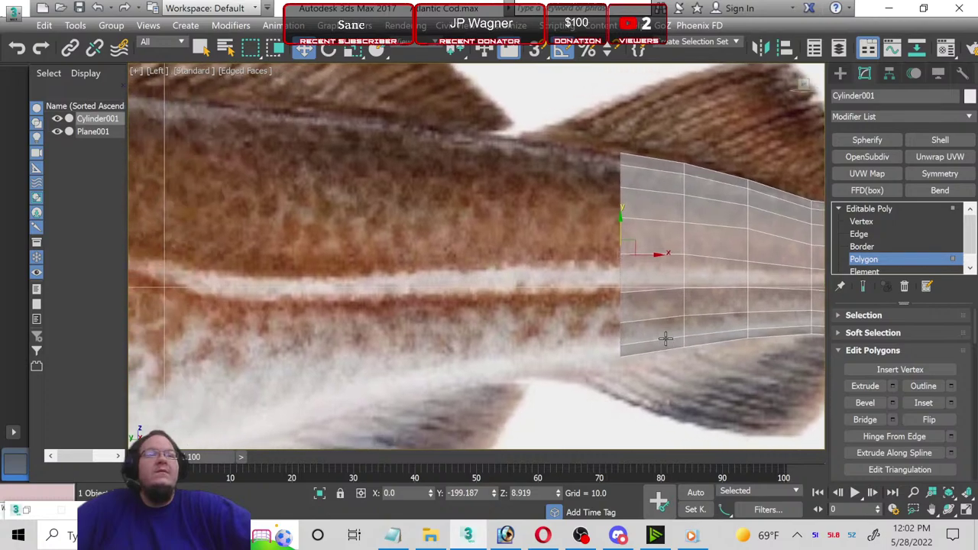
click(894, 387)
click(490, 305)
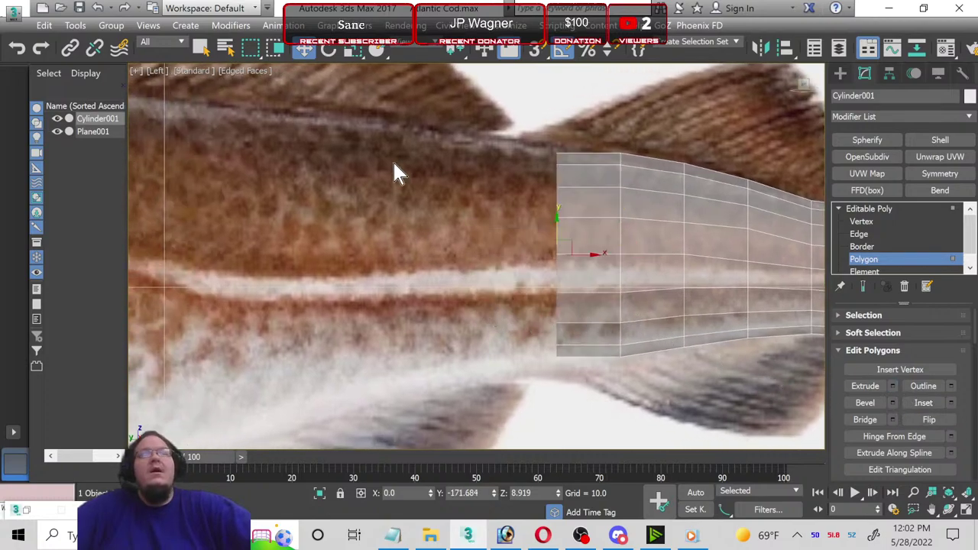
click(353, 49)
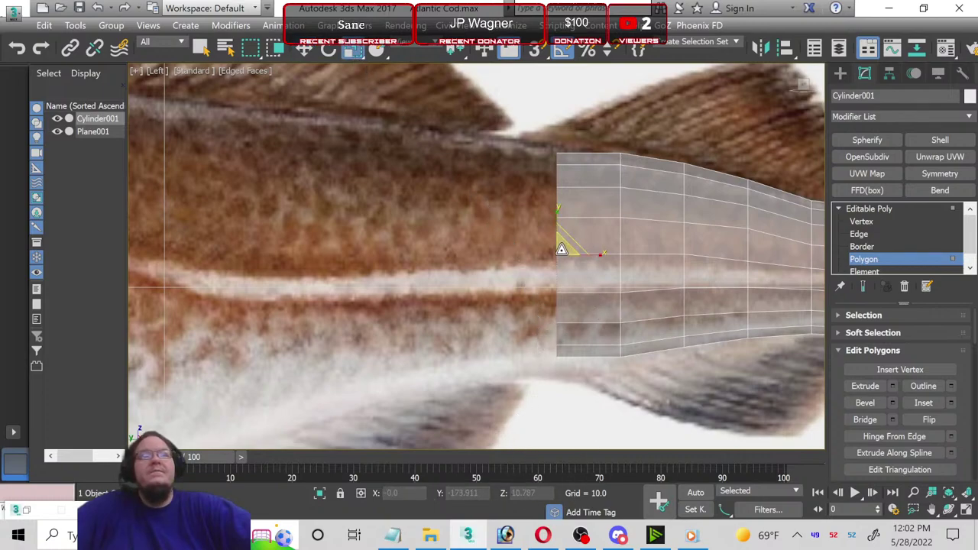
drag(562, 249, 553, 246)
middle_drag(483, 266, 559, 263)
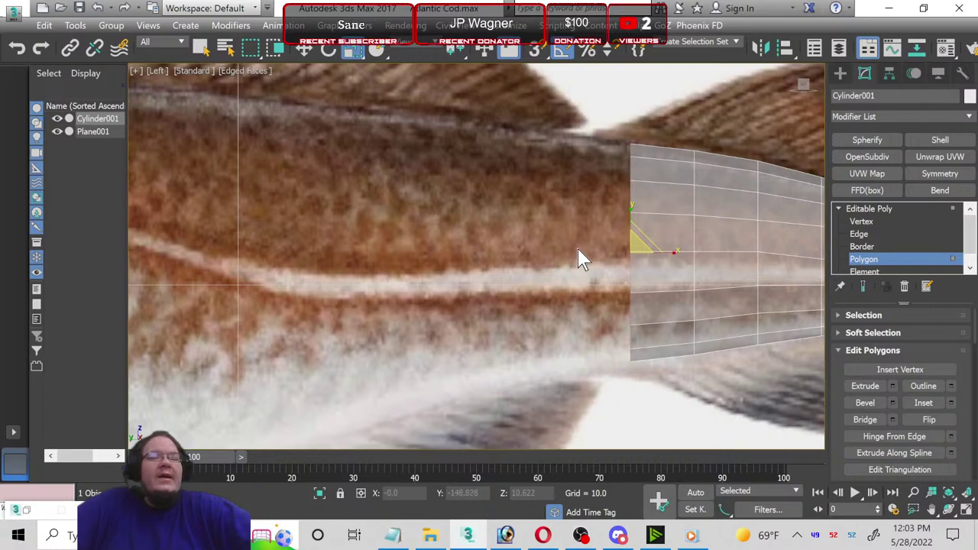
mouse_move(579, 258)
middle_down()
mouse_move(466, 246)
mouse_move(568, 262)
middle_up()
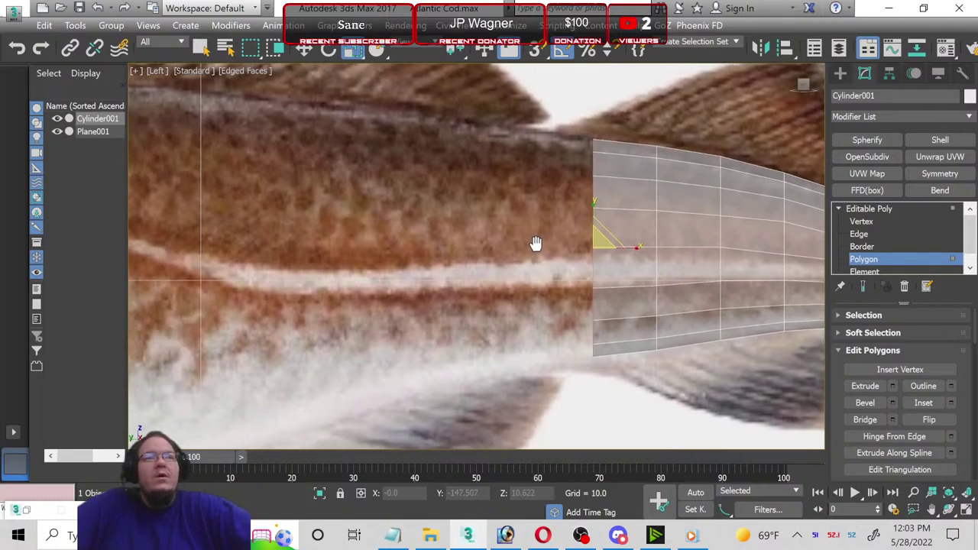
mouse_move(492, 339)
middle_down()
mouse_move(484, 328)
mouse_move(504, 335)
middle_up()
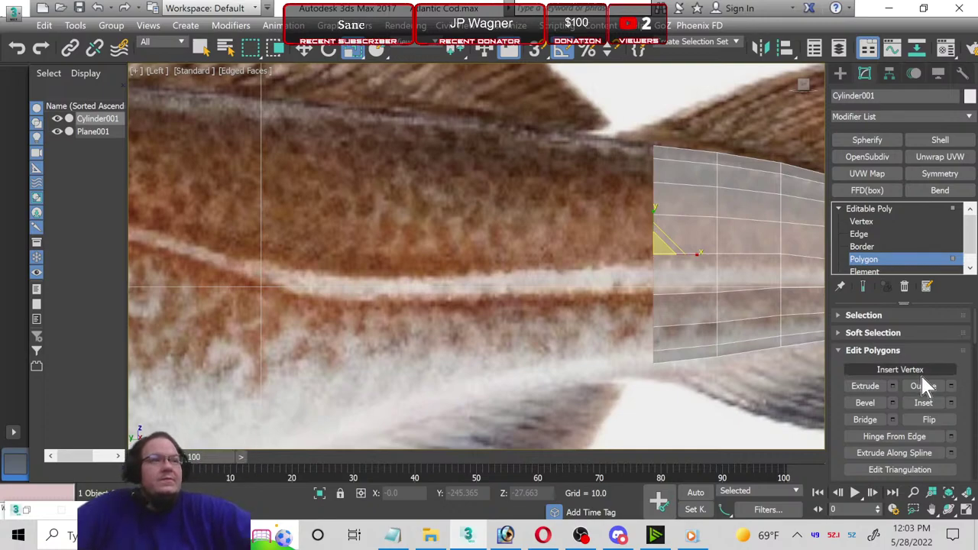
click(893, 386)
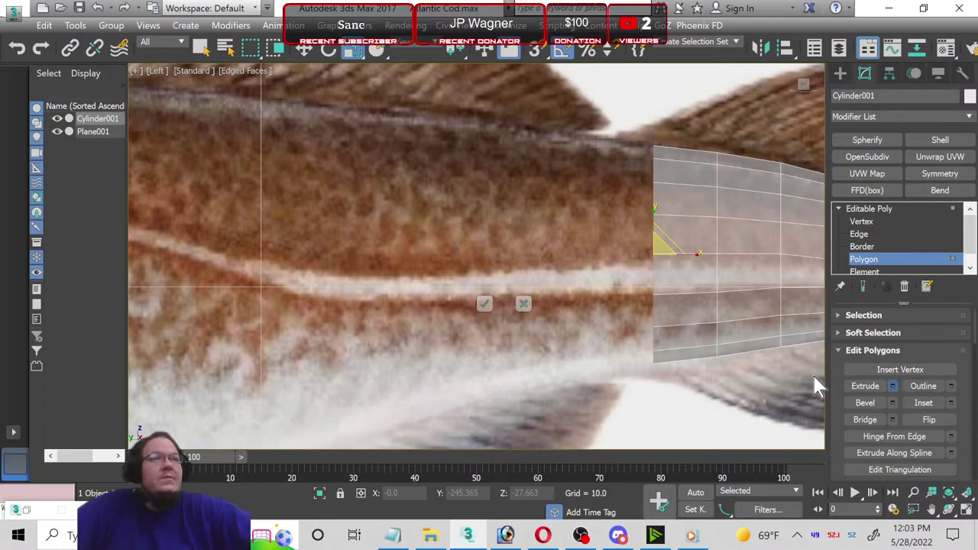
click(484, 306)
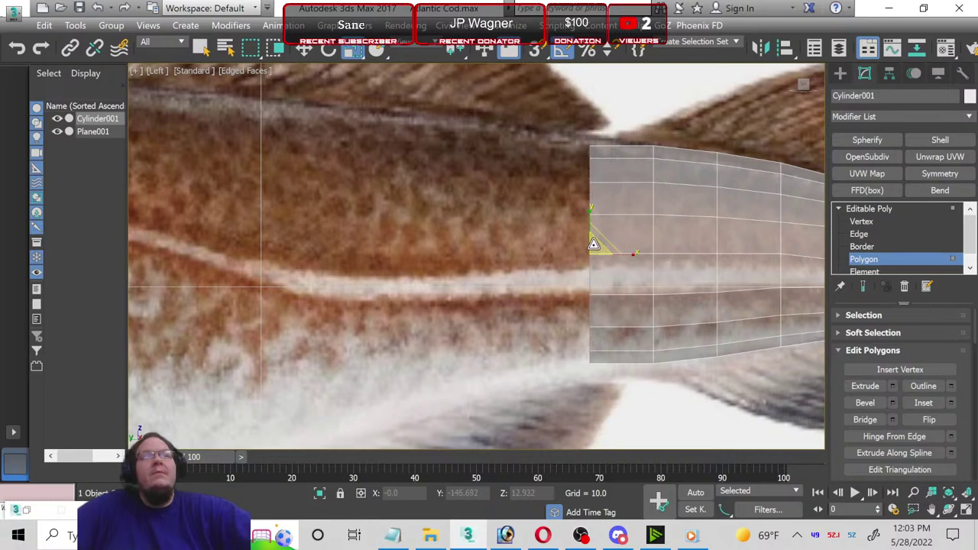
drag(594, 244, 585, 243)
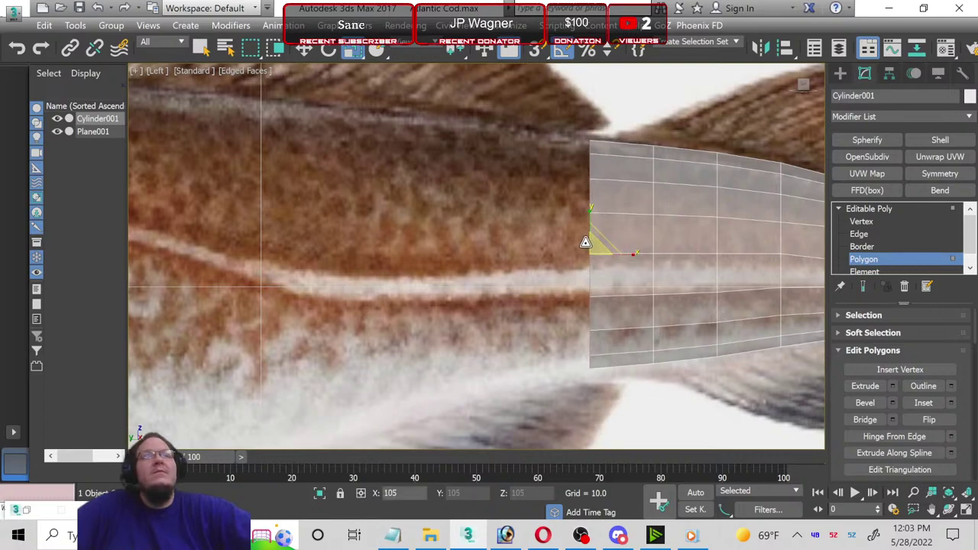
scroll(437, 305, down, 1)
middle_drag(462, 301, 503, 290)
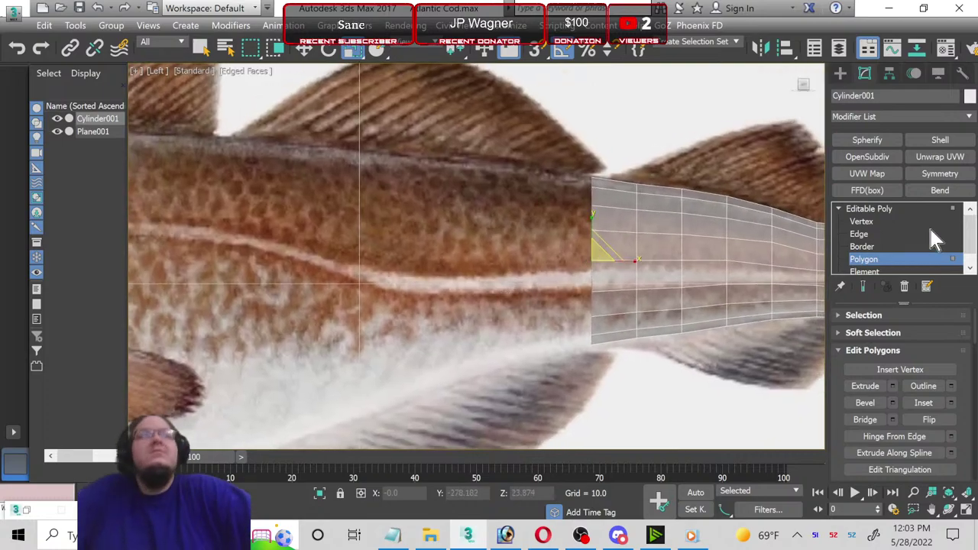
Step: Add two more extrusions toward the head, scaling each new end section slightly larger
click(892, 386)
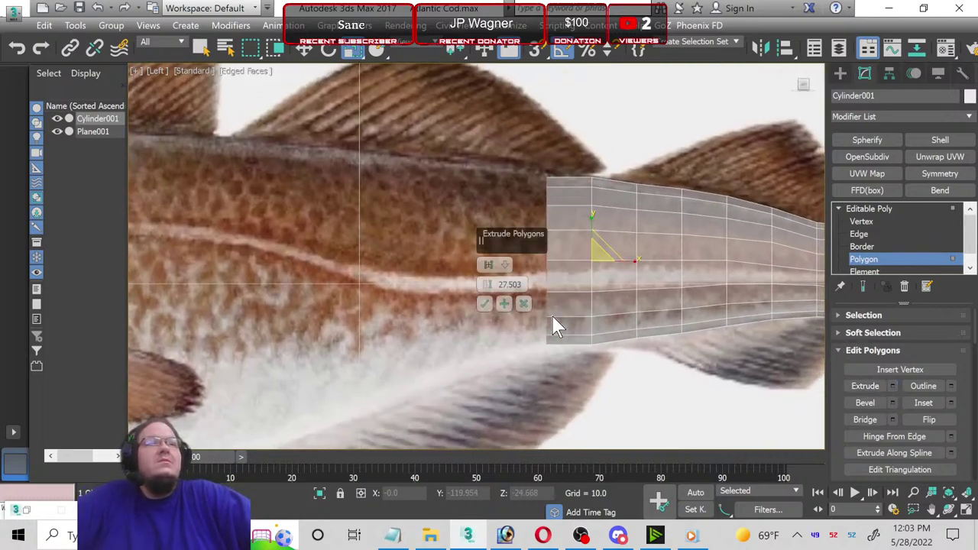
click(485, 304)
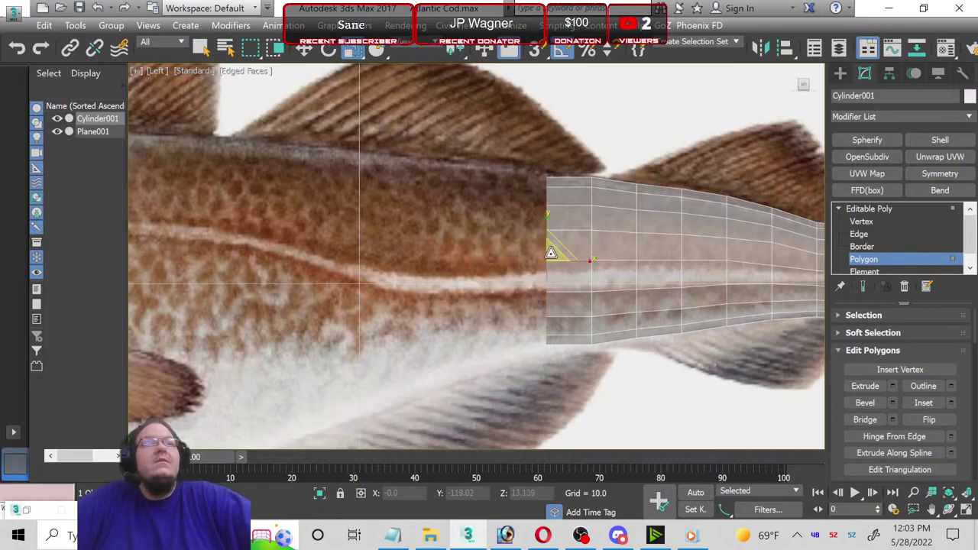
drag(551, 253, 535, 249)
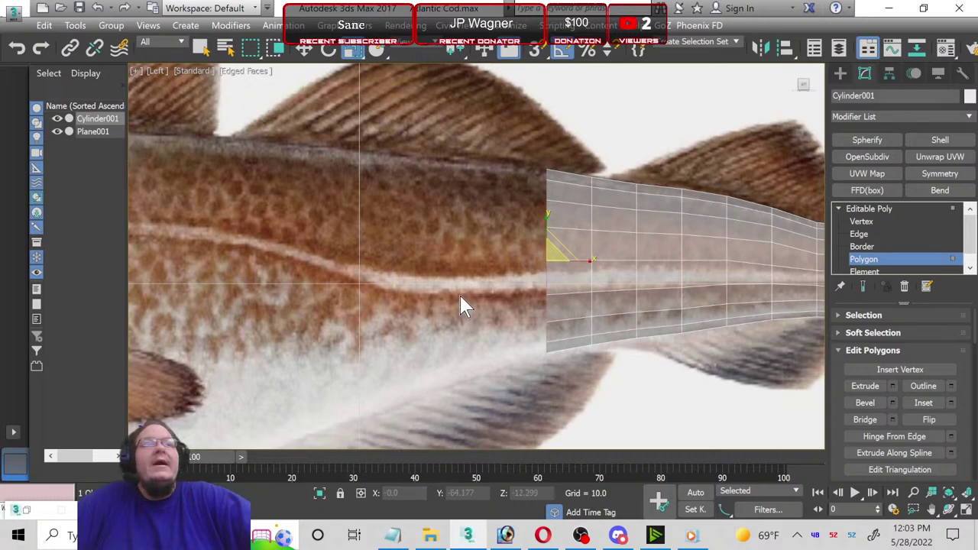
middle_drag(403, 331, 448, 335)
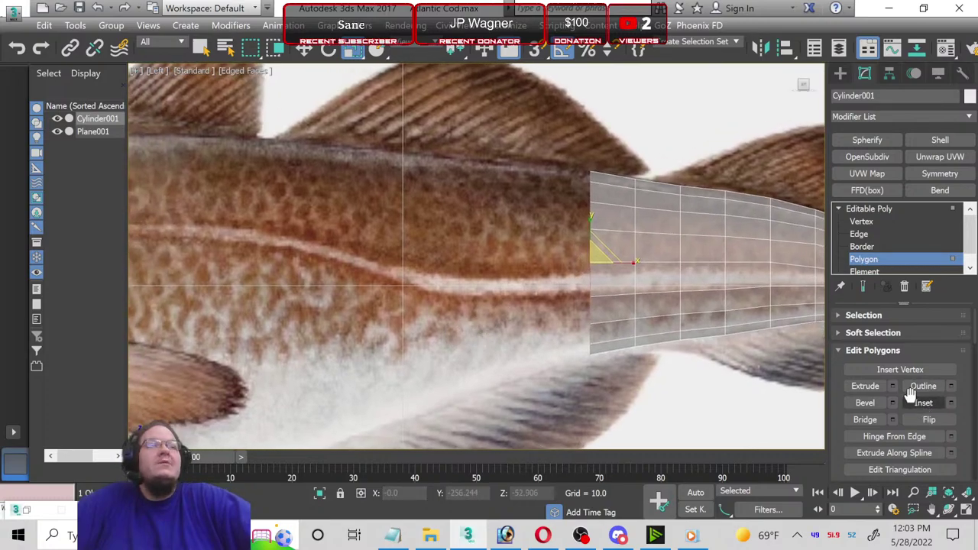
click(893, 387)
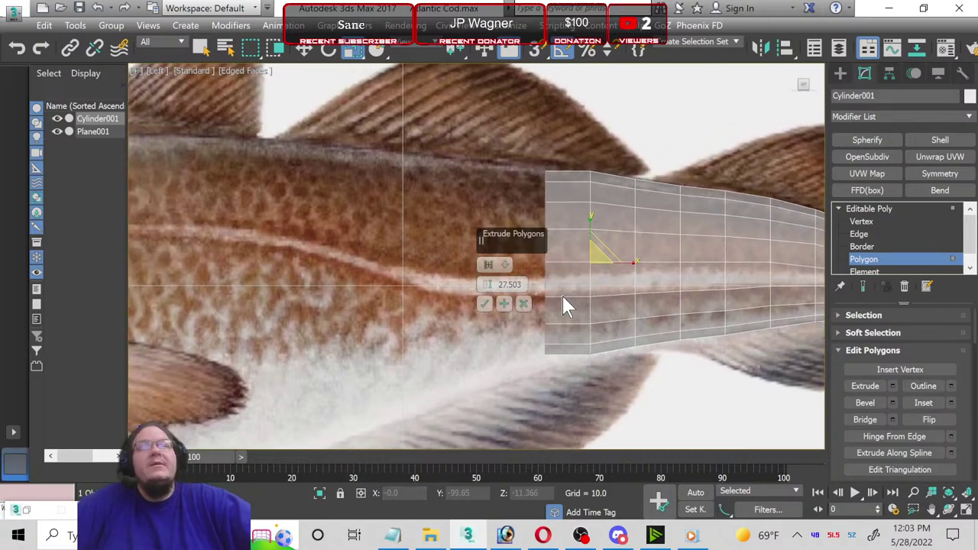
click(483, 305)
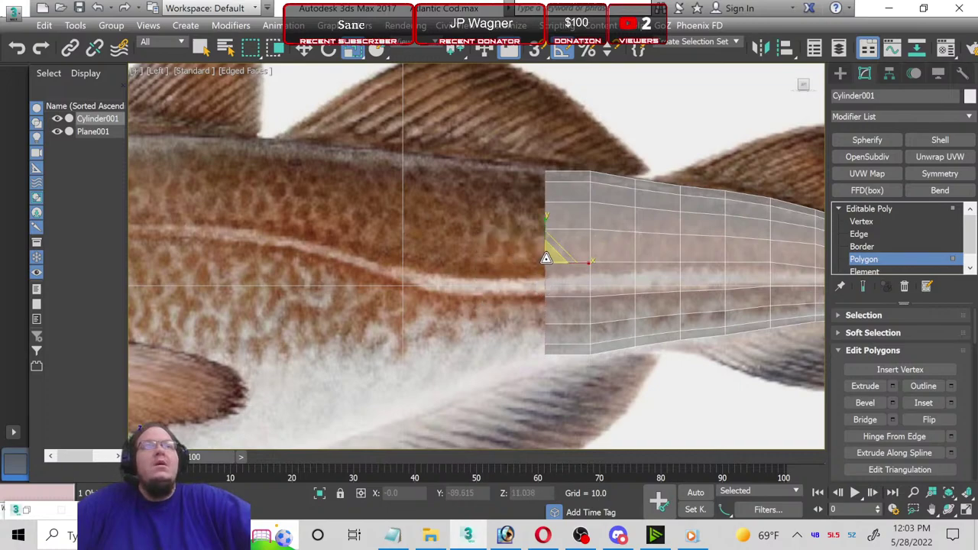
drag(546, 258, 539, 256)
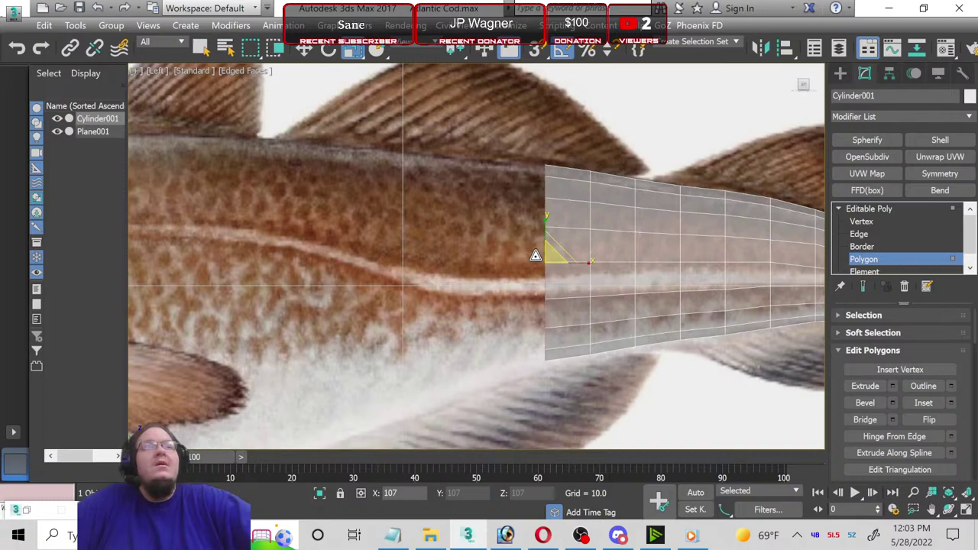
drag(532, 255, 534, 257)
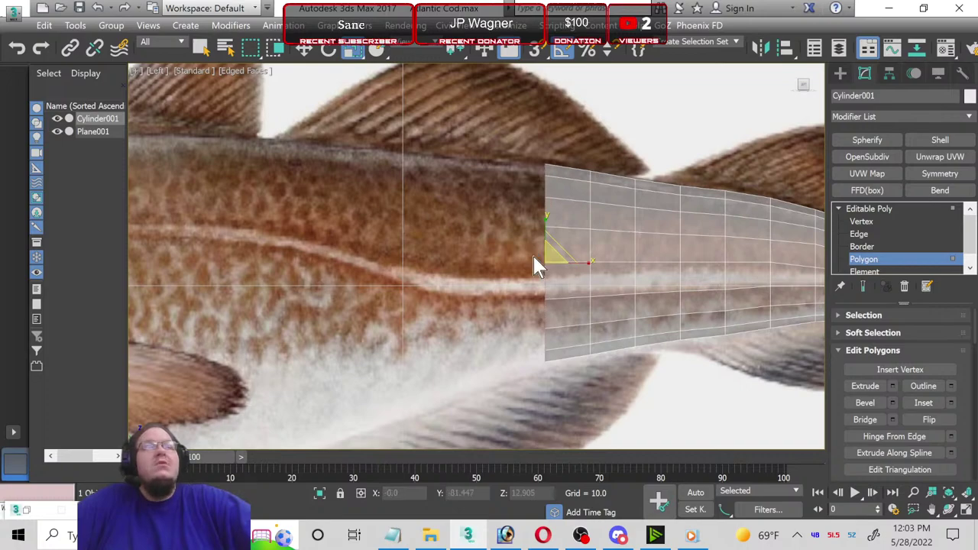
click(879, 211)
Step: Lower the bottom vertices of the four front columns toward the cod's belly line
click(873, 221)
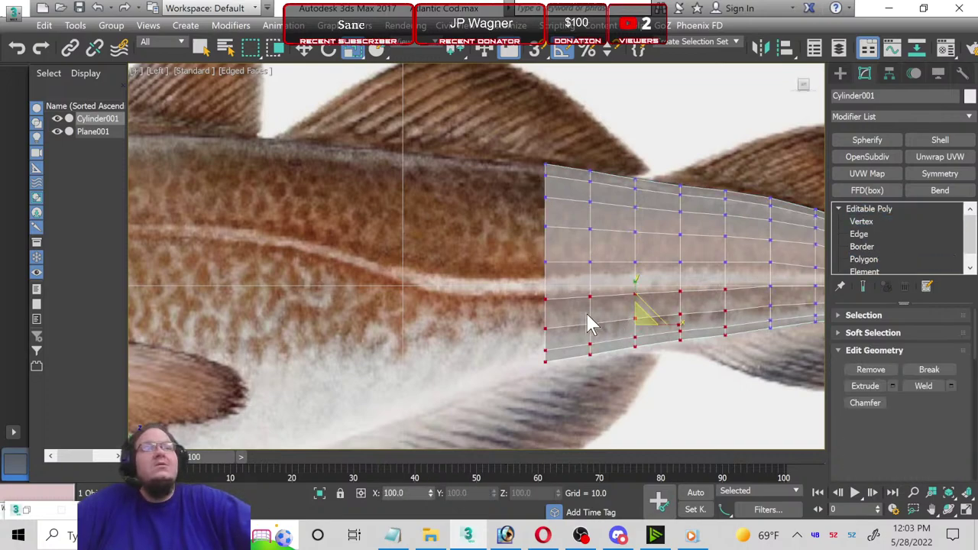
drag(528, 304, 579, 408)
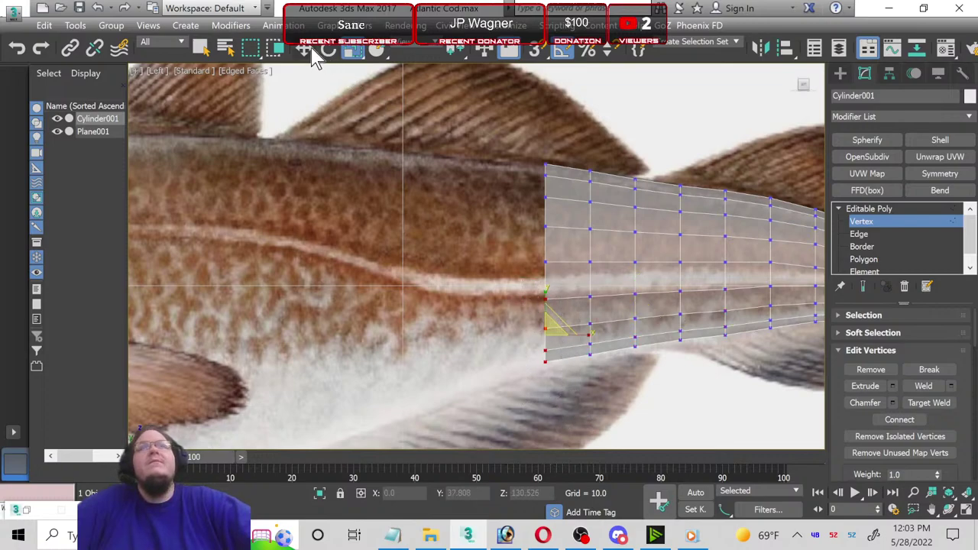
key(w)
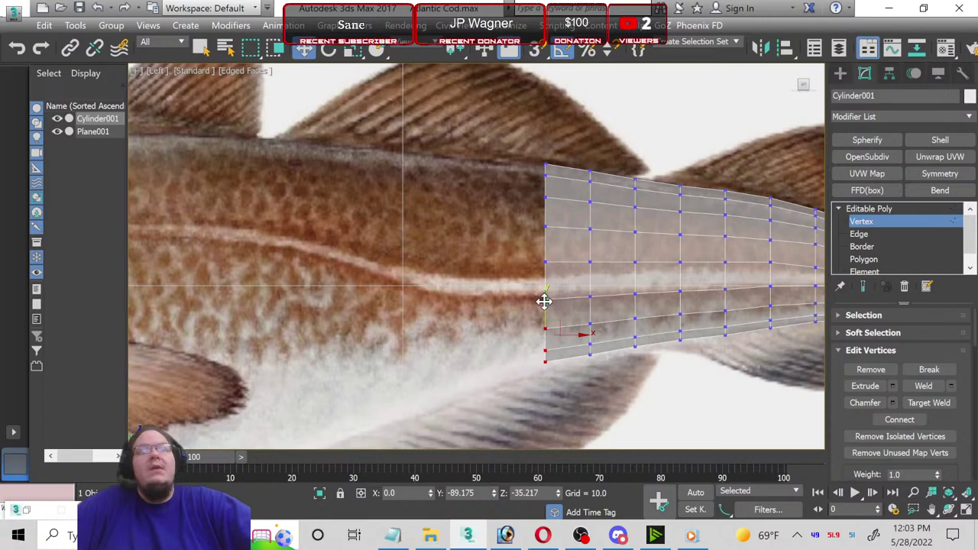
drag(543, 302, 627, 393)
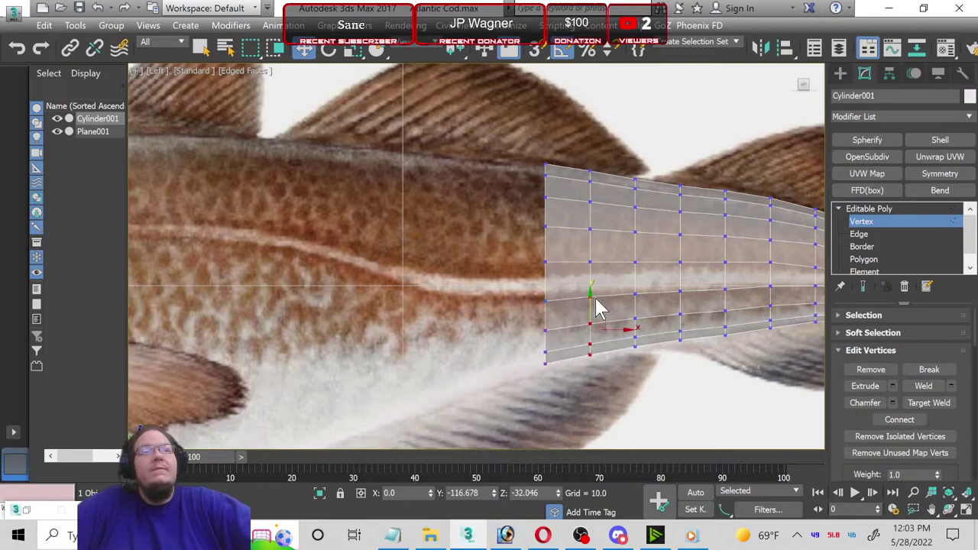
drag(591, 299, 642, 345)
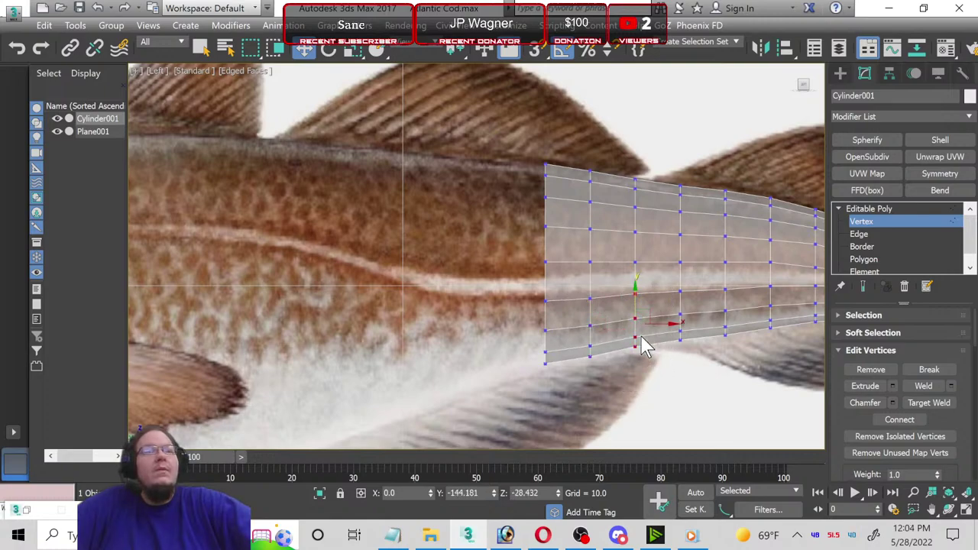
drag(635, 298, 698, 369)
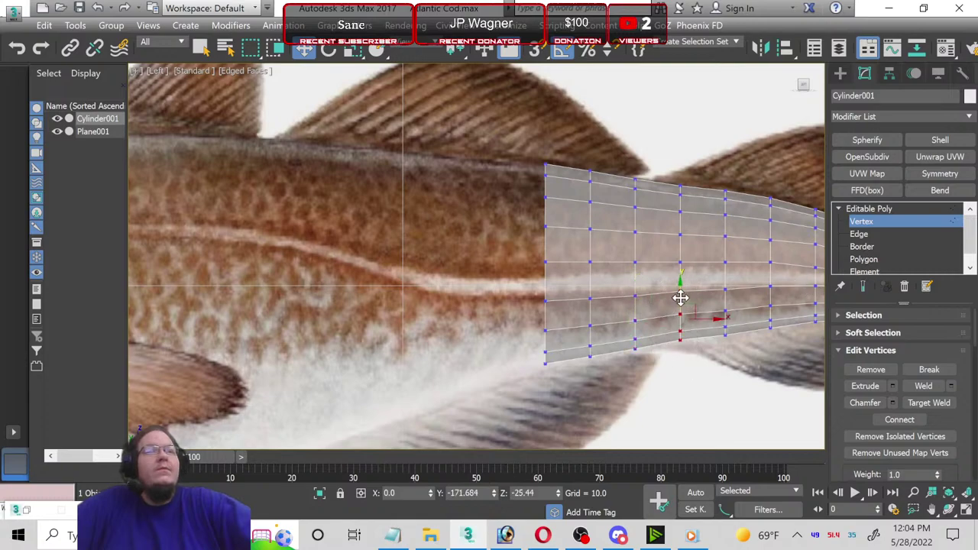
drag(679, 298, 680, 303)
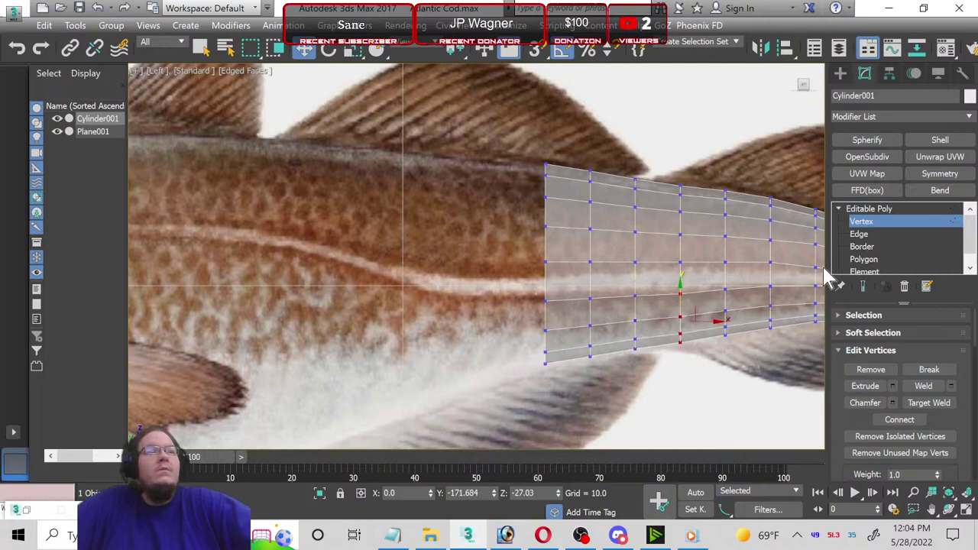
key(4)
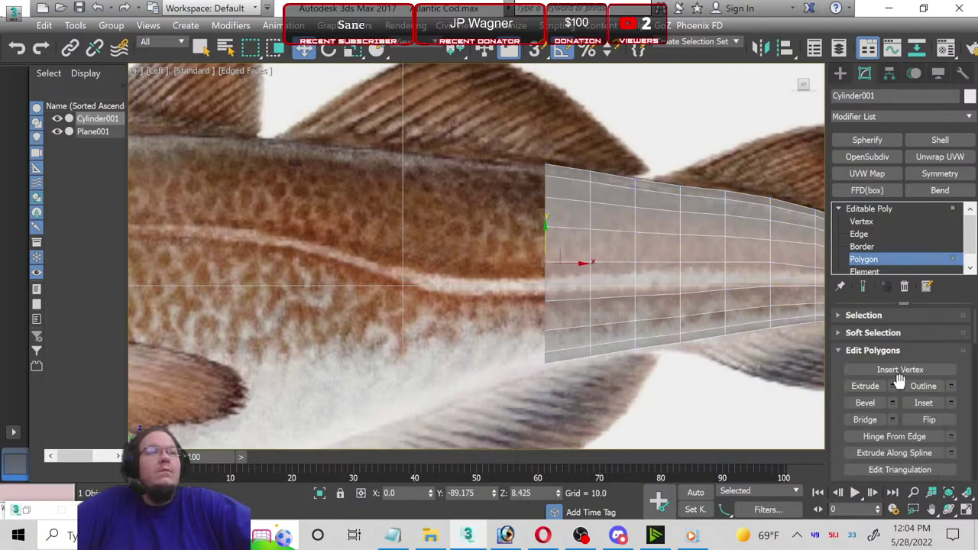
Step: Extrude a new section toward the head, enlarge and lower it, then lower one vertex column
click(893, 385)
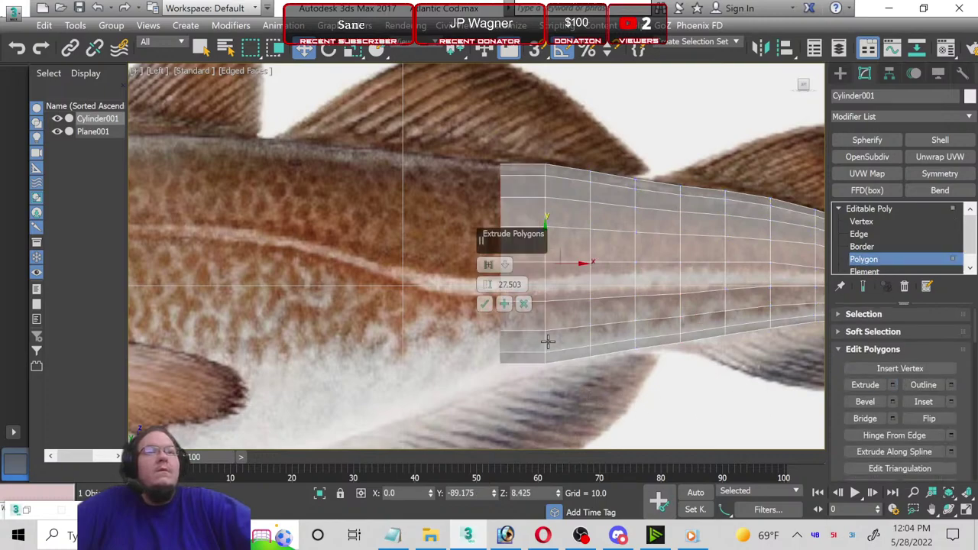
click(485, 304)
click(354, 50)
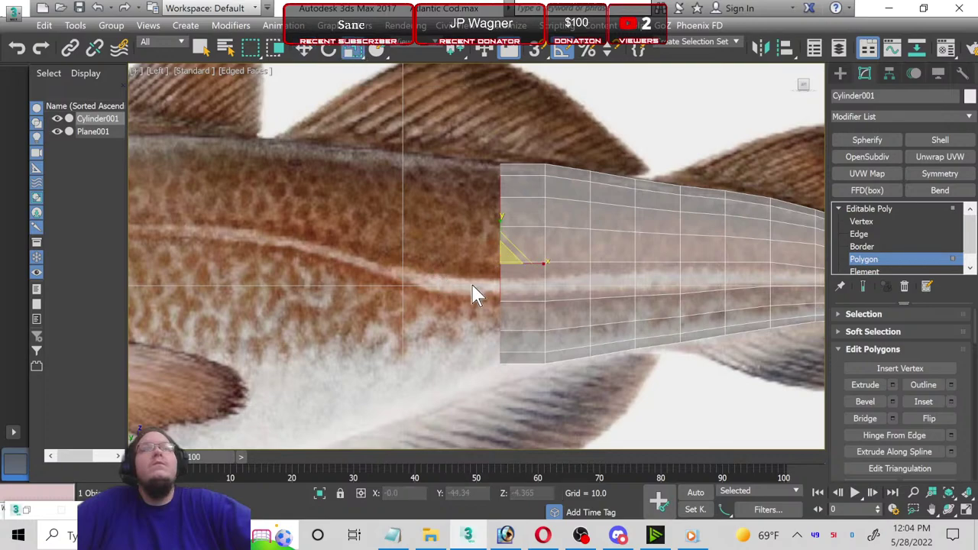
drag(506, 253, 499, 251)
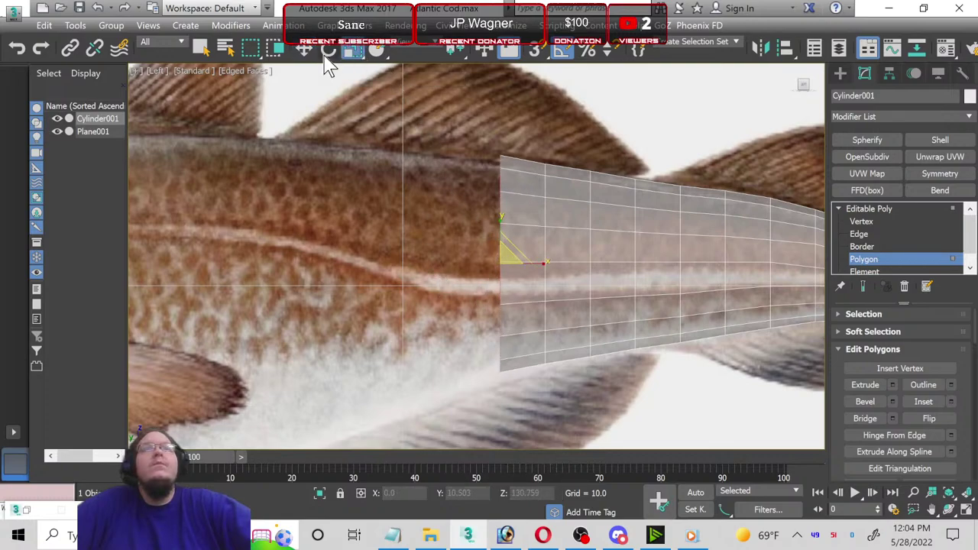
click(303, 51)
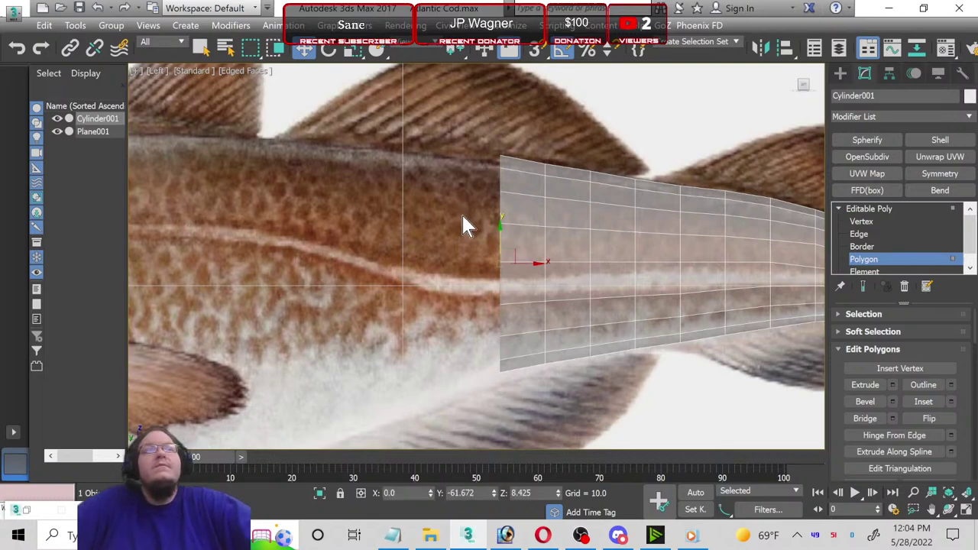
drag(499, 235, 501, 243)
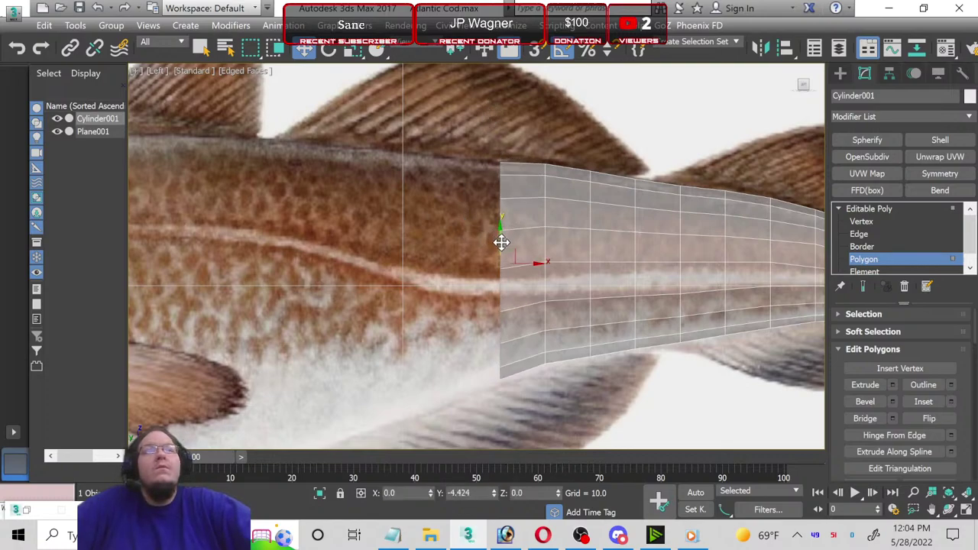
click(863, 221)
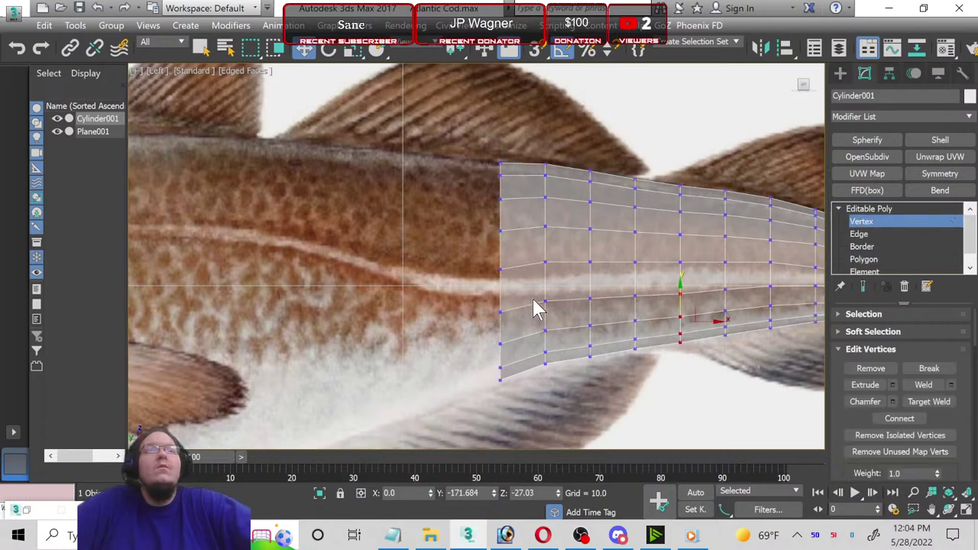
drag(566, 378, 565, 375)
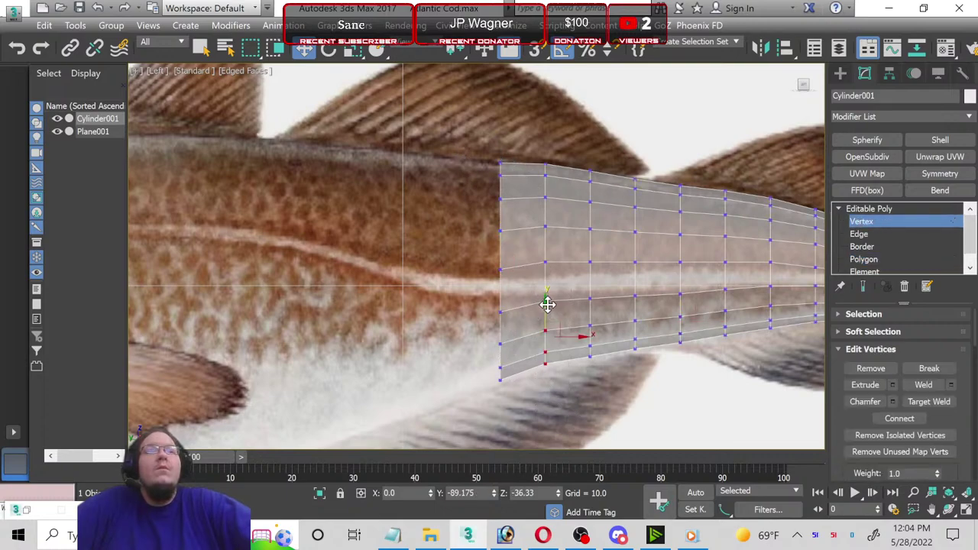
drag(547, 305, 556, 309)
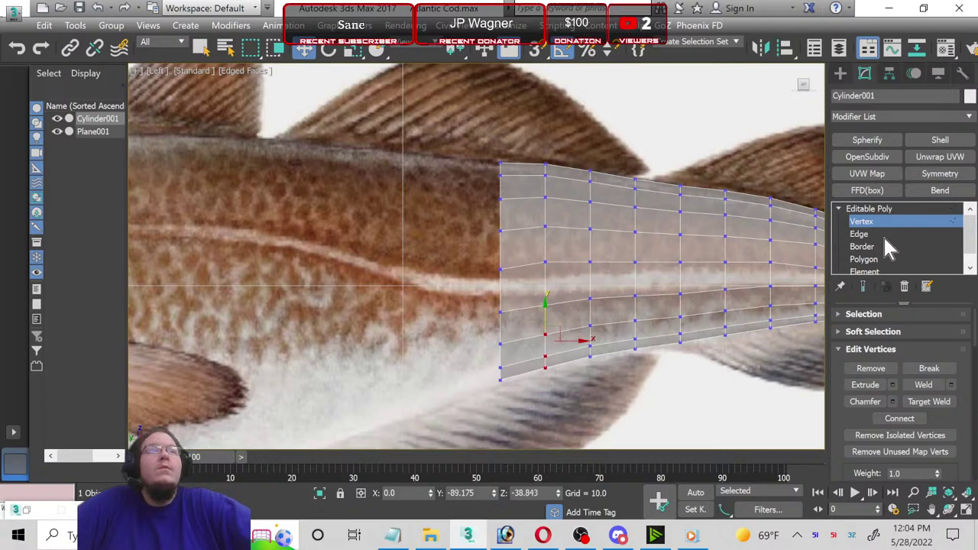
Step: Extrude another end section, scale it uniformly to 111% and move it slightly down
click(890, 259)
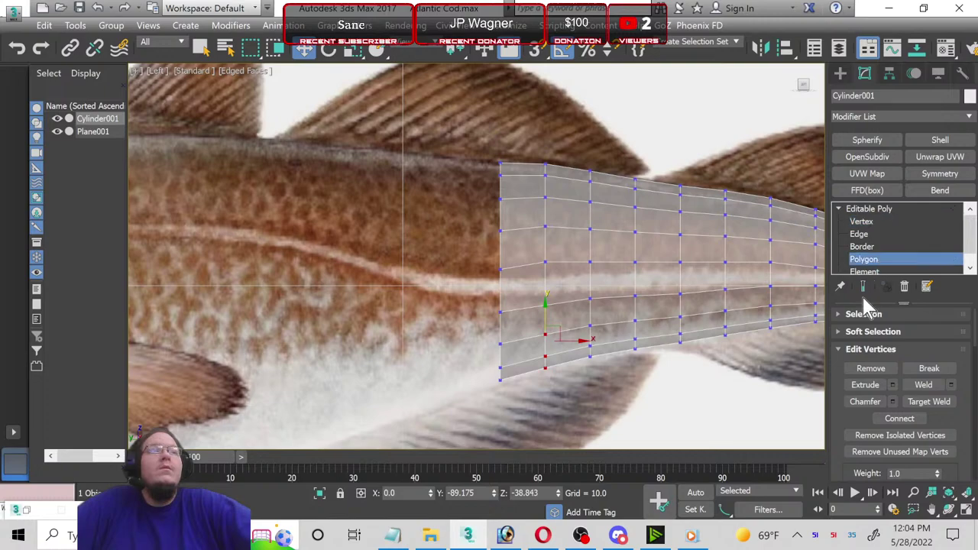
click(893, 385)
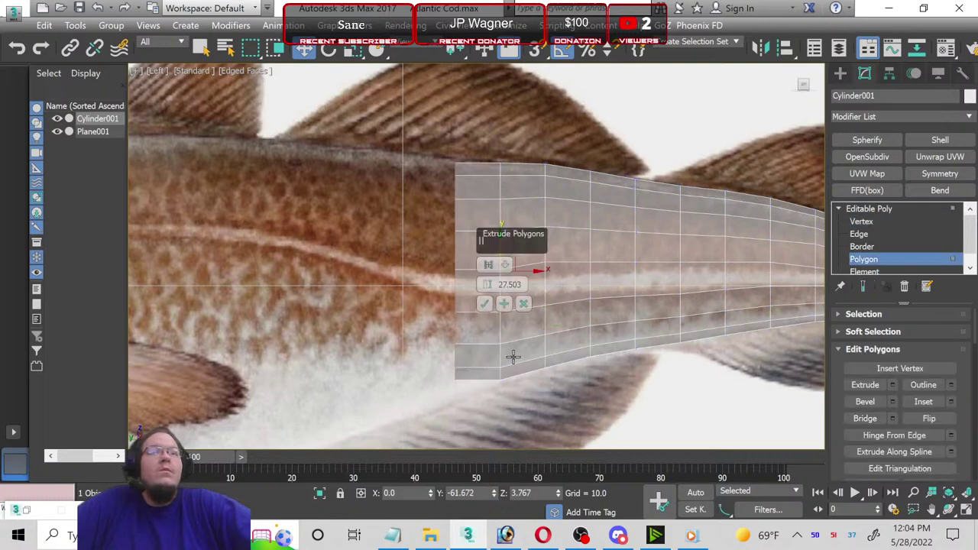
click(487, 305)
middle_drag(343, 393, 497, 388)
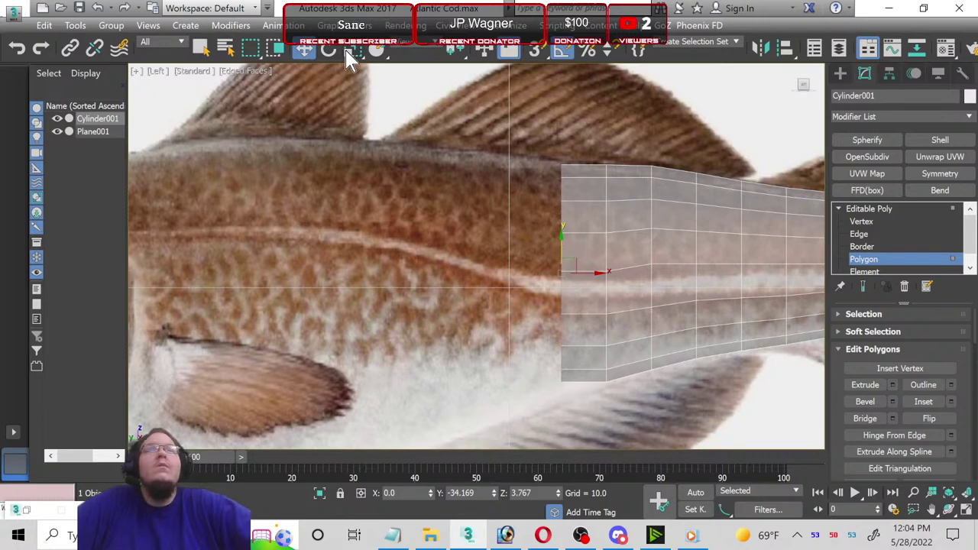
click(349, 55)
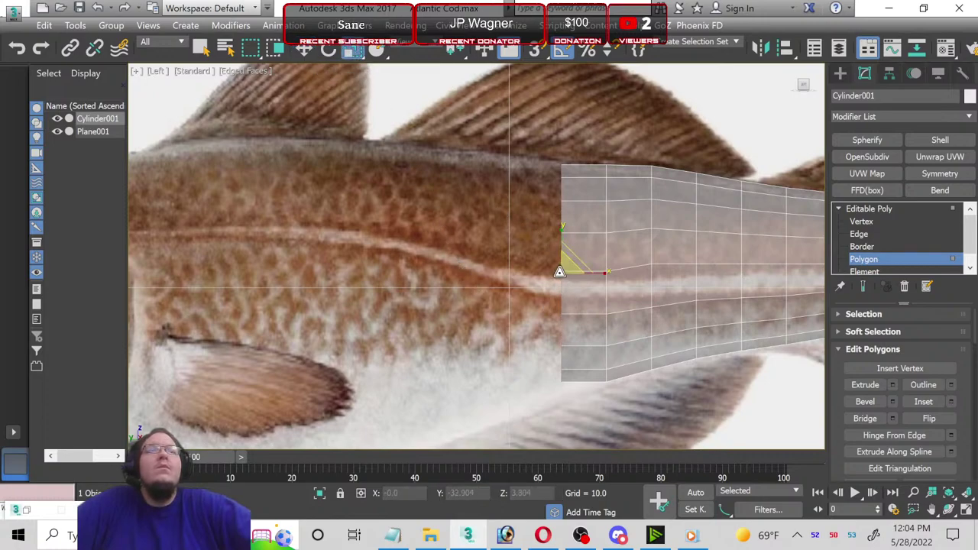
drag(559, 270, 561, 270)
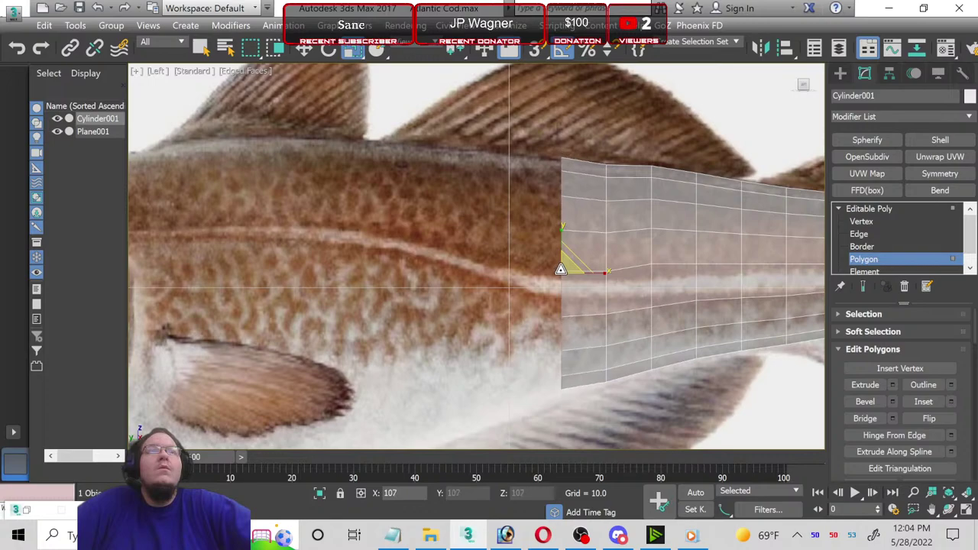
click(303, 51)
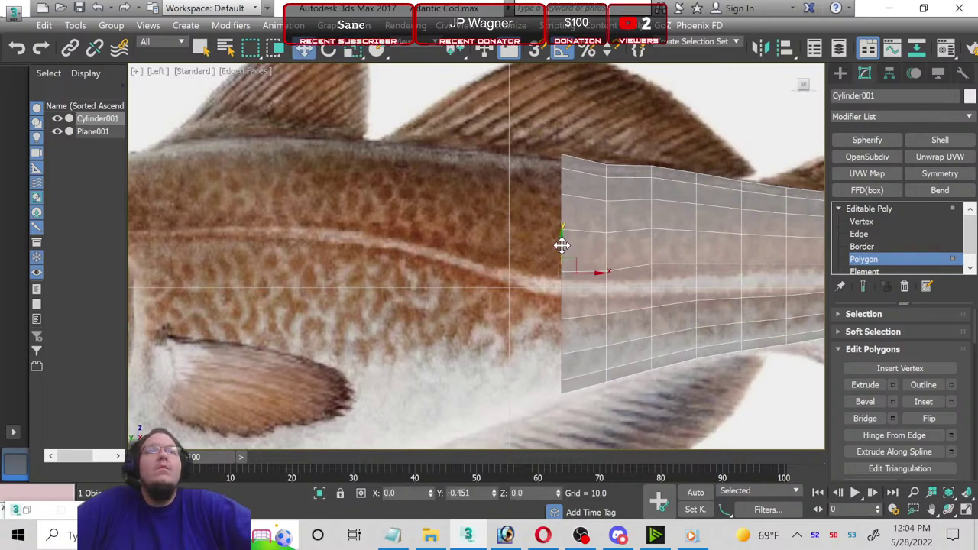
drag(561, 245, 566, 251)
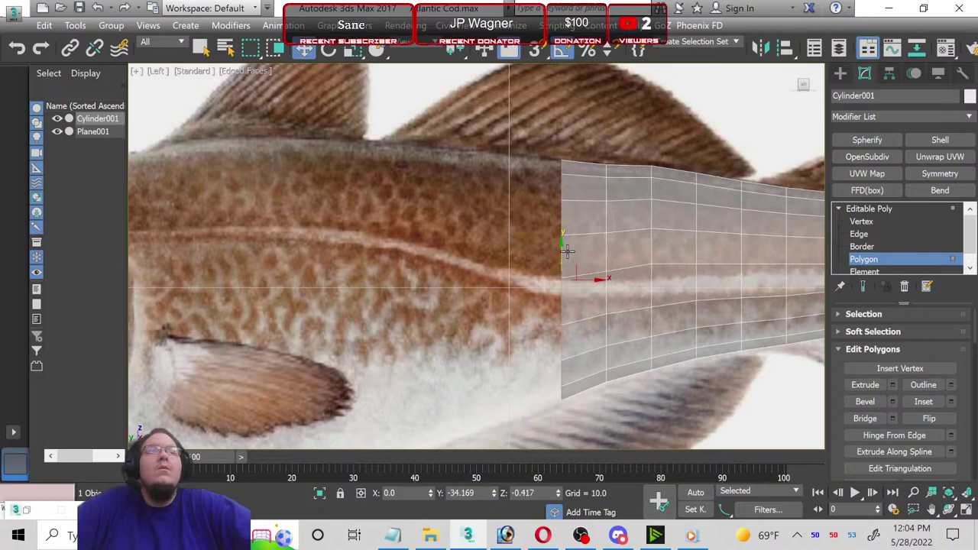
click(855, 222)
Step: Lower one lower vertex column and raise the top front vertices to trace the cod's back
scroll(458, 274, up, 3)
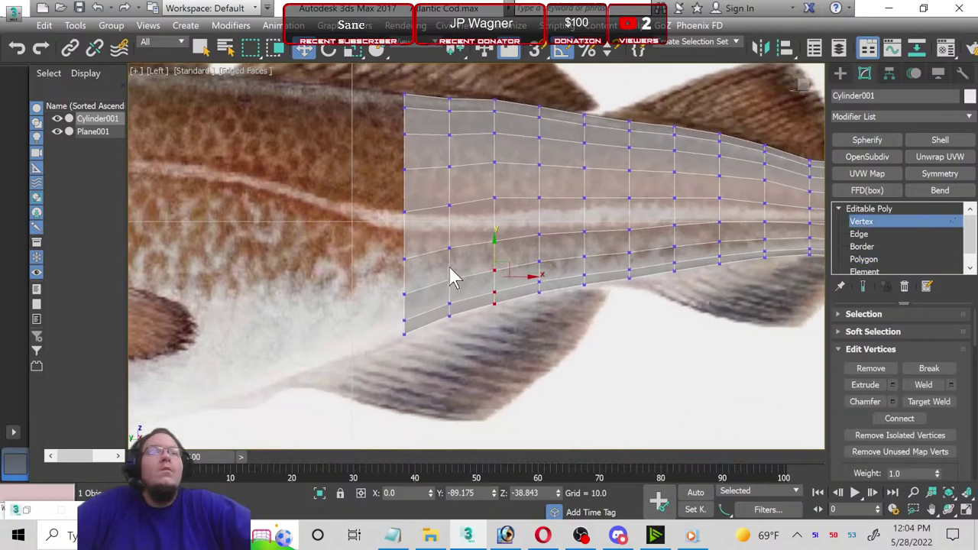
scroll(450, 286, up, 3)
drag(442, 239, 493, 366)
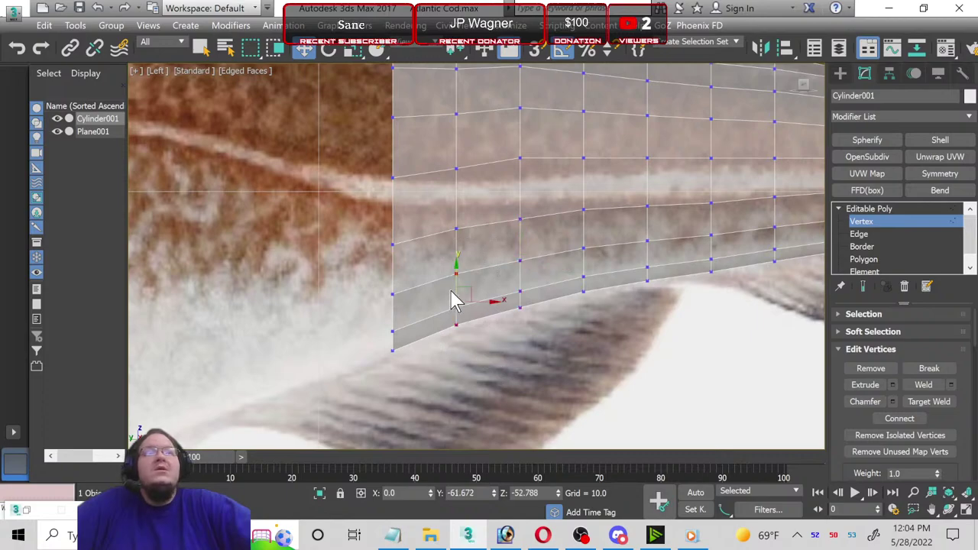
drag(454, 273, 449, 277)
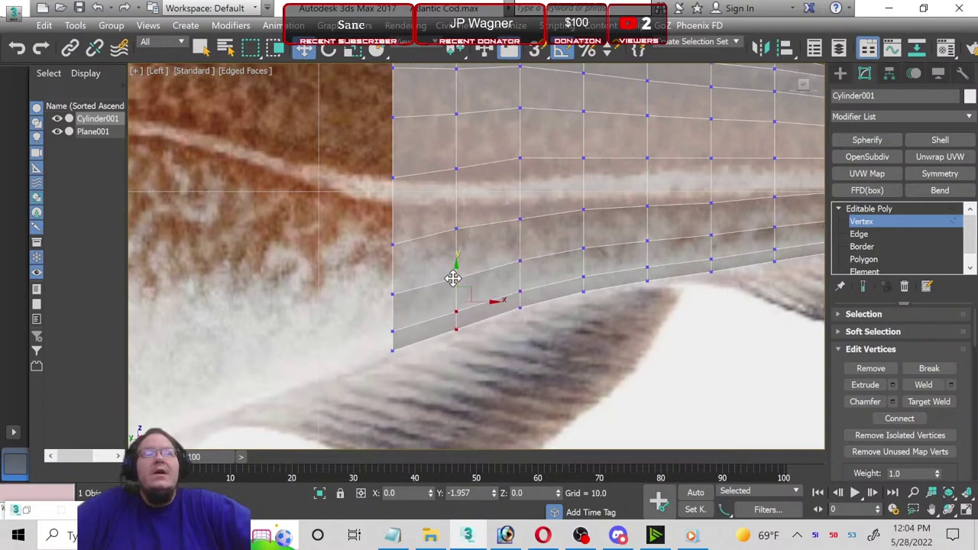
middle_drag(454, 267, 438, 381)
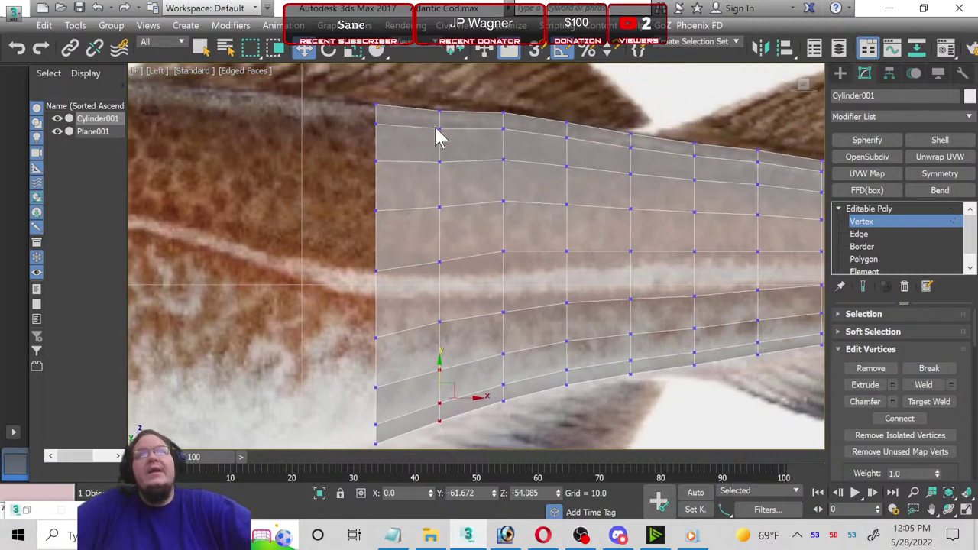
mouse_move(463, 229)
mouse_down()
mouse_move(428, 153)
mouse_move(439, 121)
mouse_up()
drag(492, 100, 524, 158)
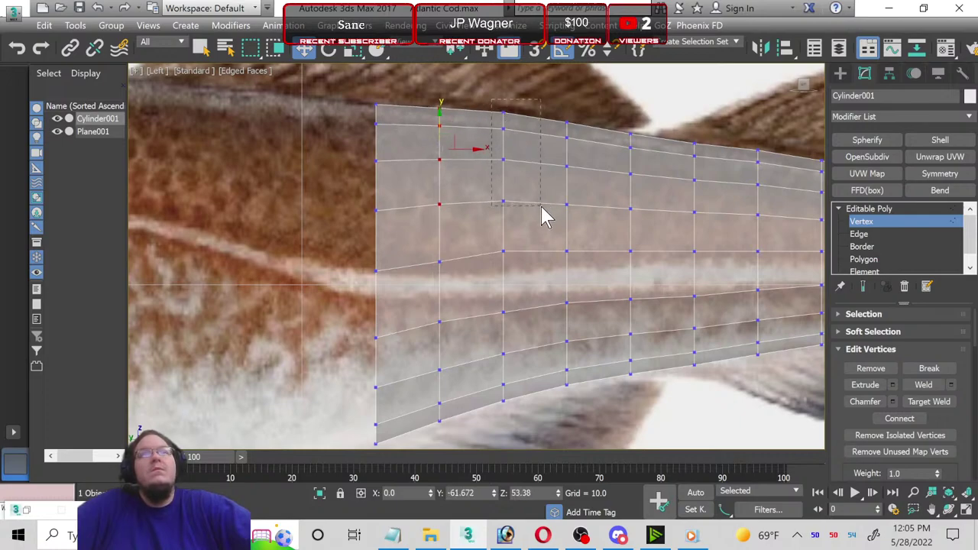
drag(541, 207, 541, 207)
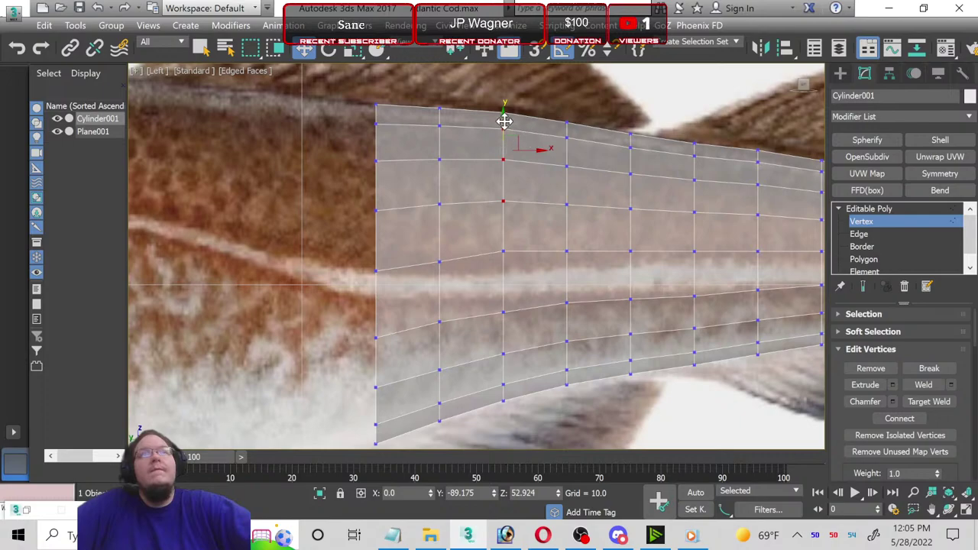
drag(504, 121, 507, 121)
scroll(317, 237, down, 2)
mouse_move(316, 236)
middle_down()
mouse_move(474, 278)
mouse_move(707, 243)
middle_up()
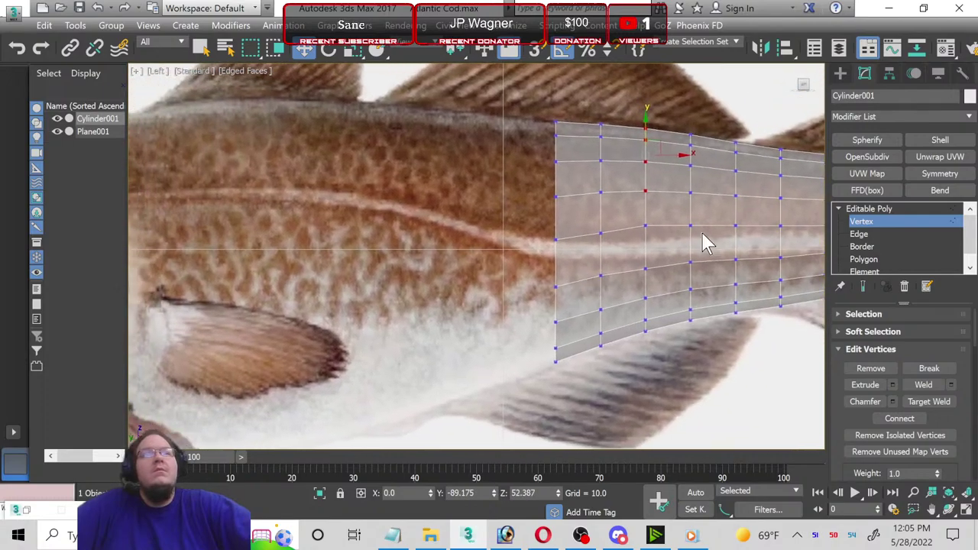
Step: Extrude another end section toward the head, scale it taller and move it slightly down
click(864, 259)
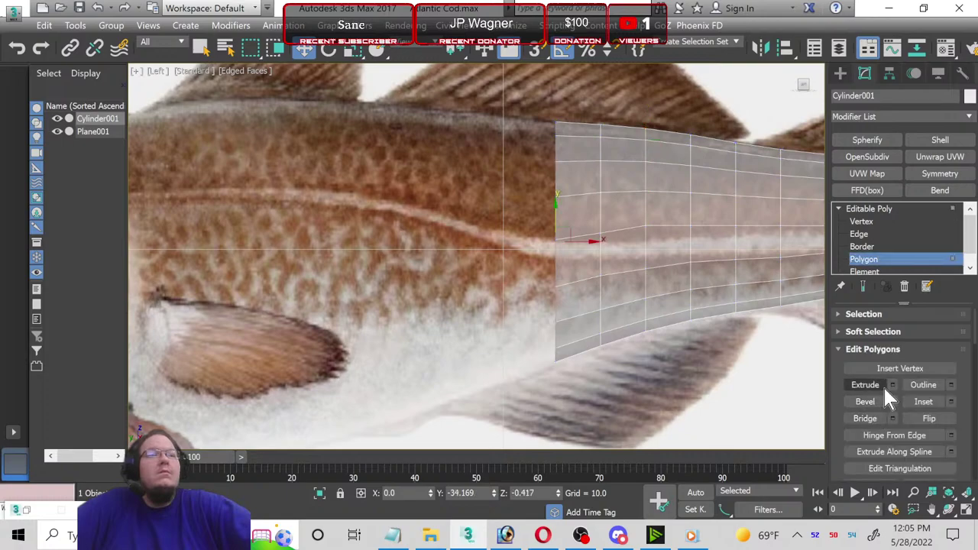
click(894, 386)
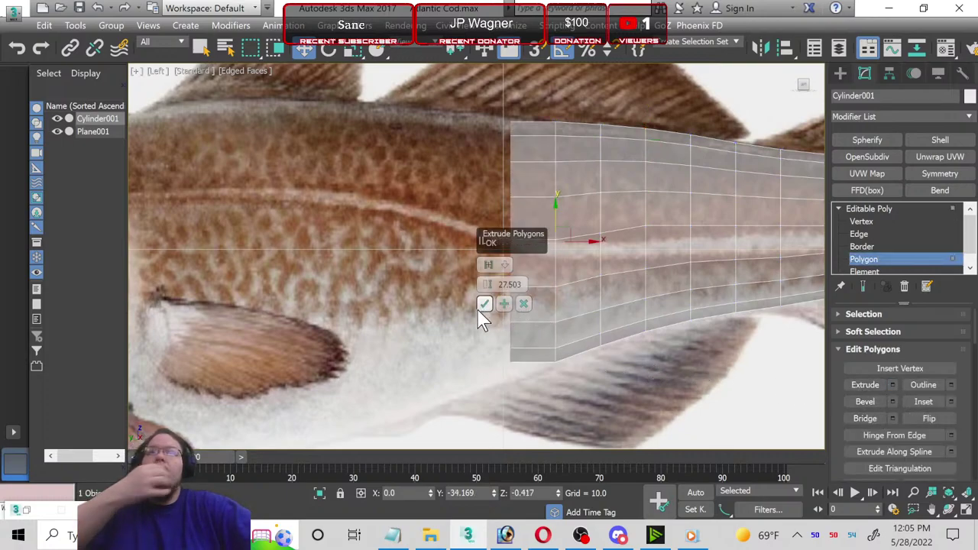
click(503, 303)
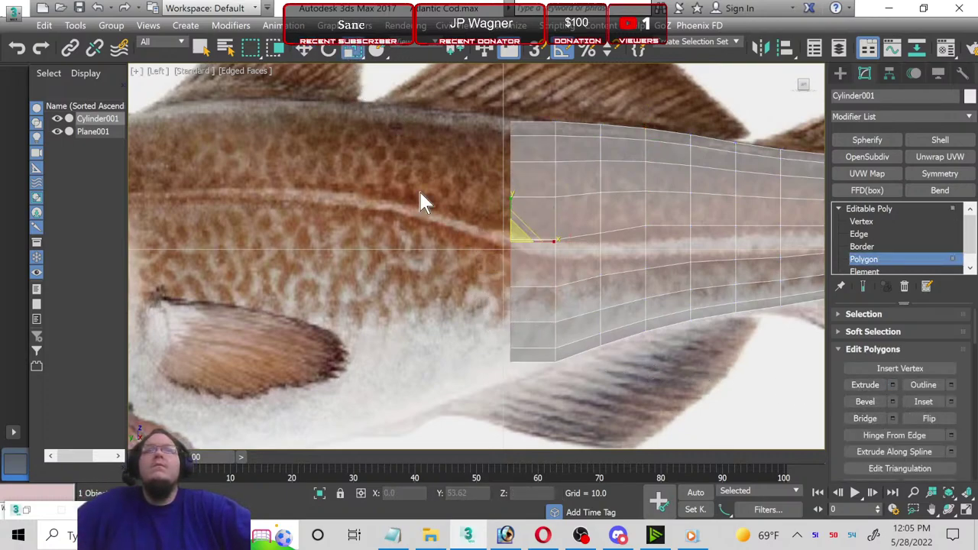
drag(516, 236, 490, 234)
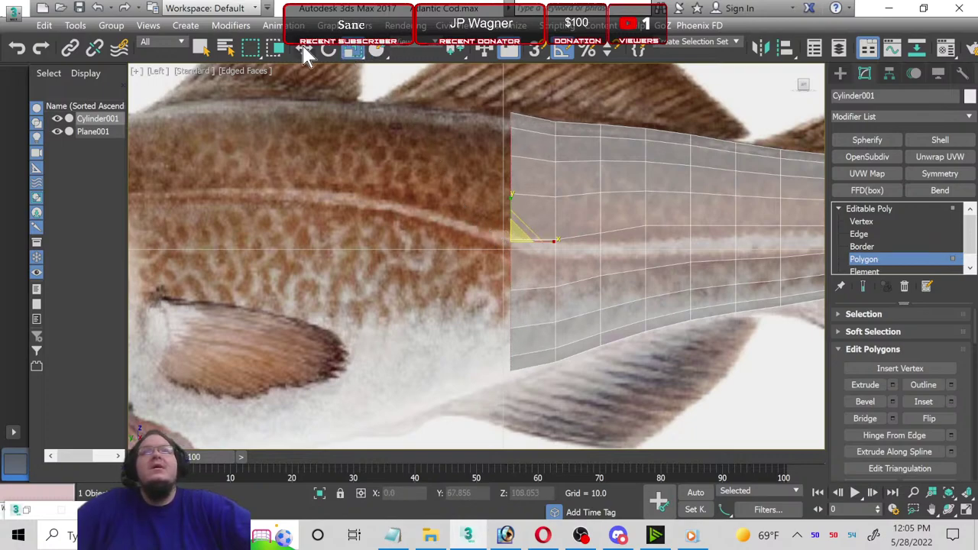
key(w)
drag(511, 212, 517, 225)
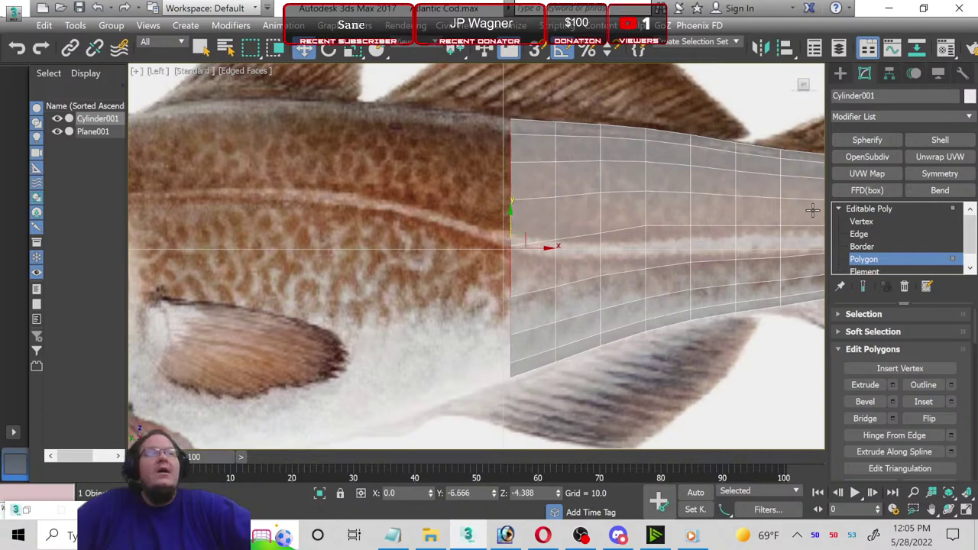
click(863, 222)
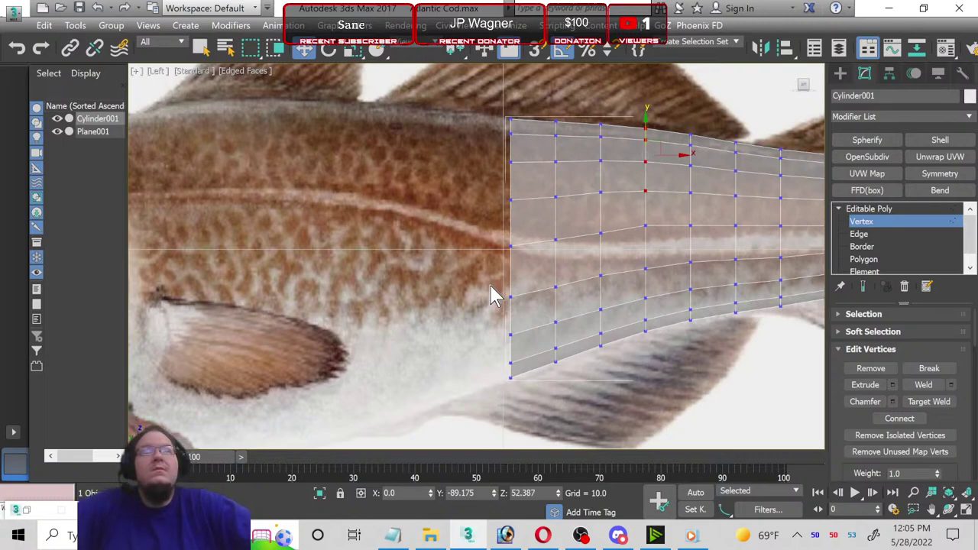
Step: Lower the lower vertex columns behind the front to trace the belly, raising one column near the tail
drag(495, 295, 533, 388)
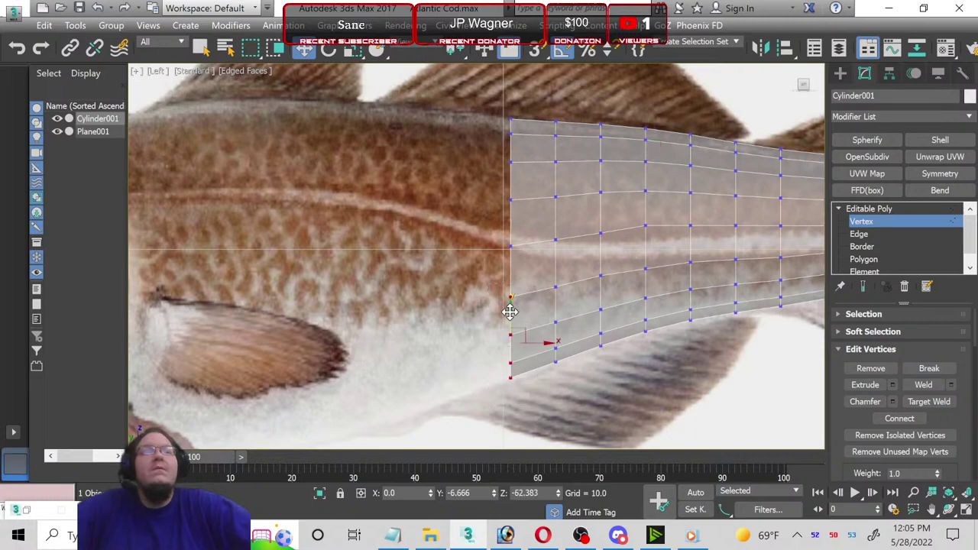
drag(517, 312, 518, 316)
drag(598, 403, 597, 399)
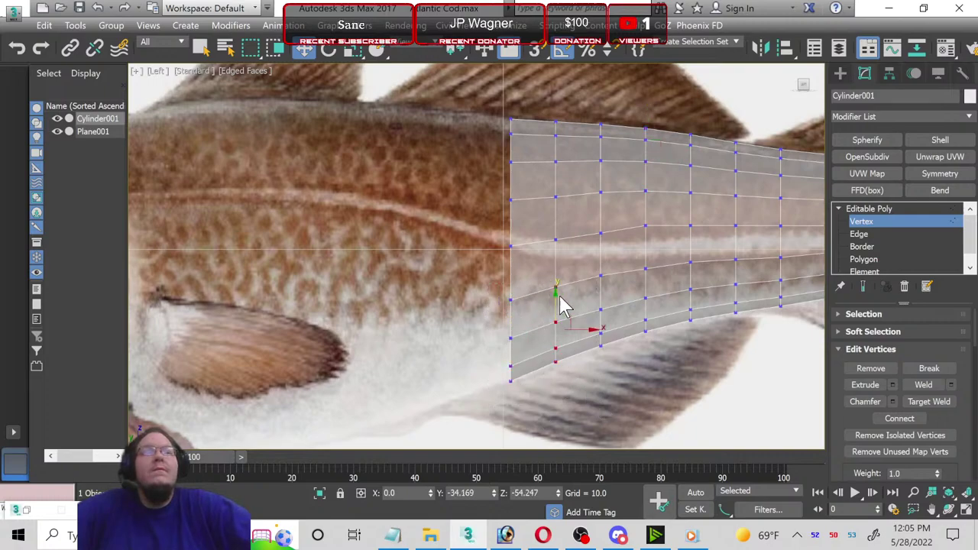
drag(556, 301, 556, 304)
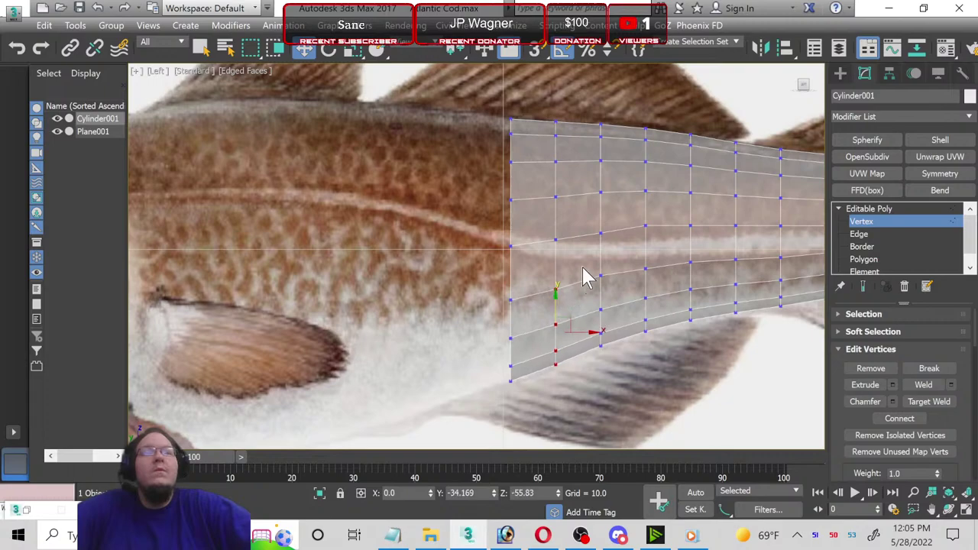
drag(627, 365, 626, 365)
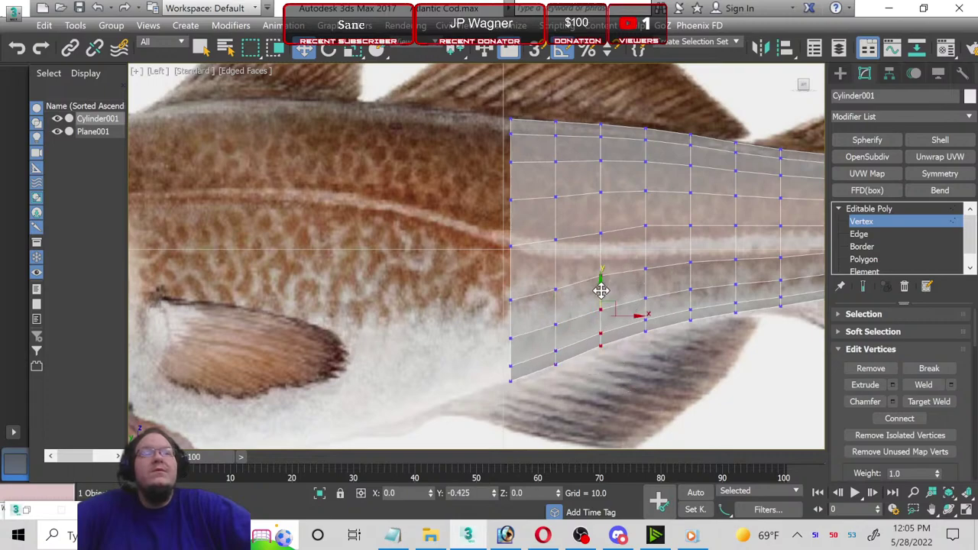
drag(601, 288, 602, 290)
drag(622, 259, 662, 364)
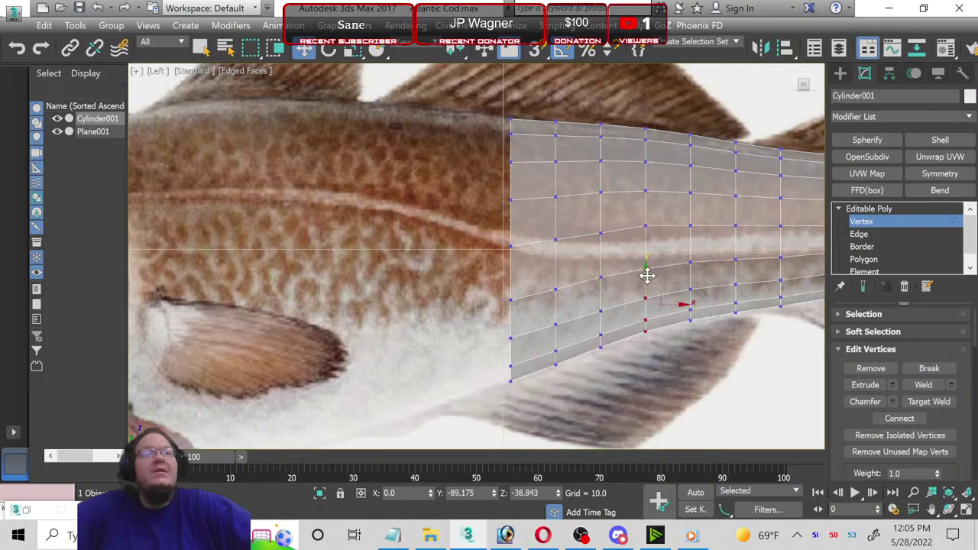
drag(643, 274, 644, 279)
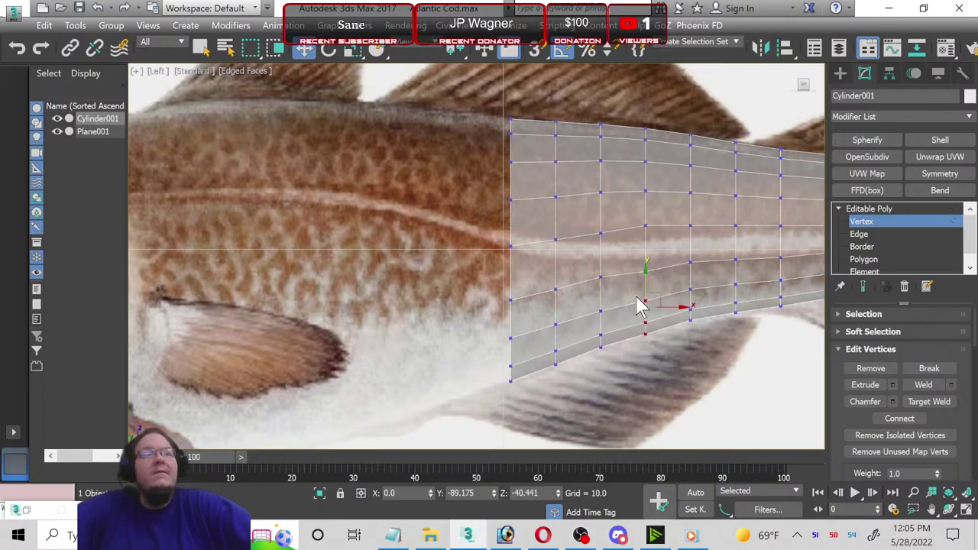
drag(721, 256, 759, 349)
drag(736, 274, 739, 266)
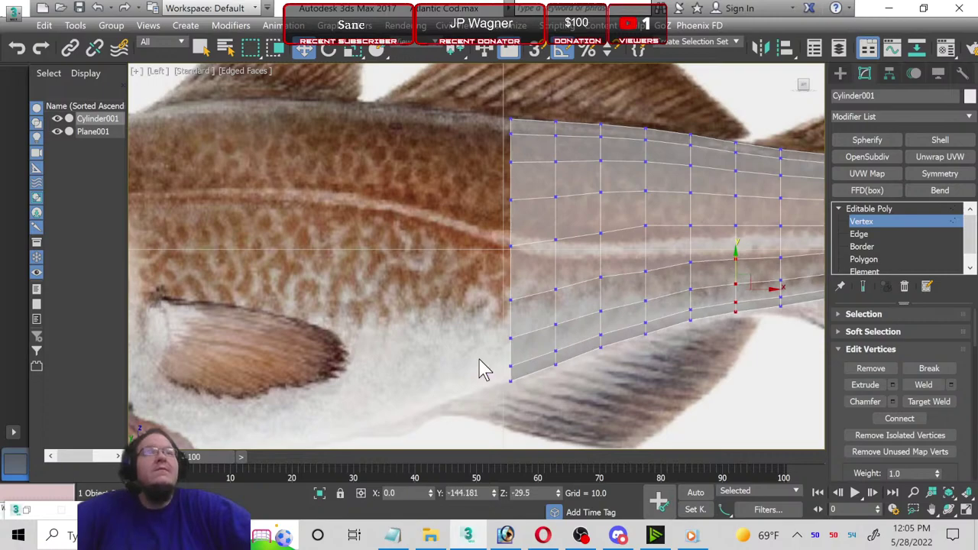
middle_drag(514, 346, 555, 341)
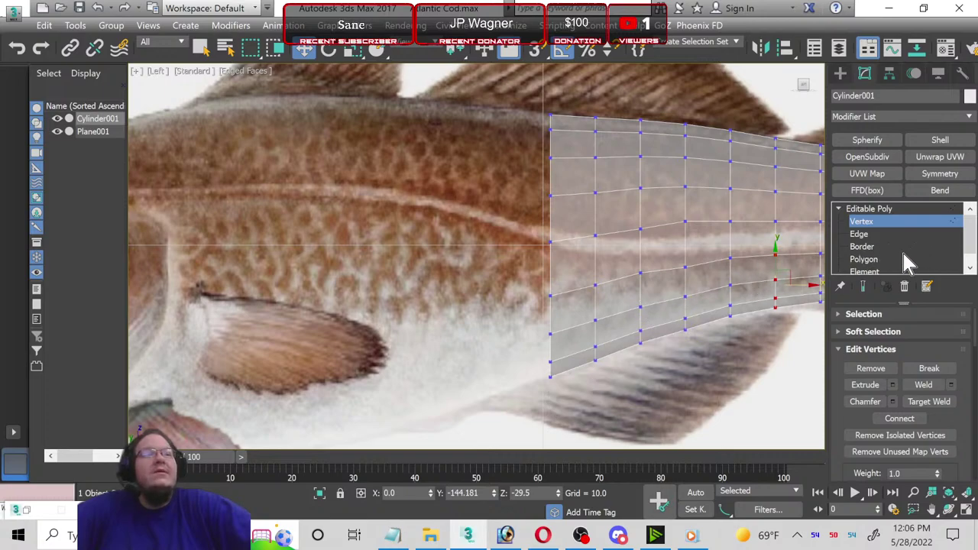
Step: Extrude the front end-cap polygon toward the cod's head
click(879, 259)
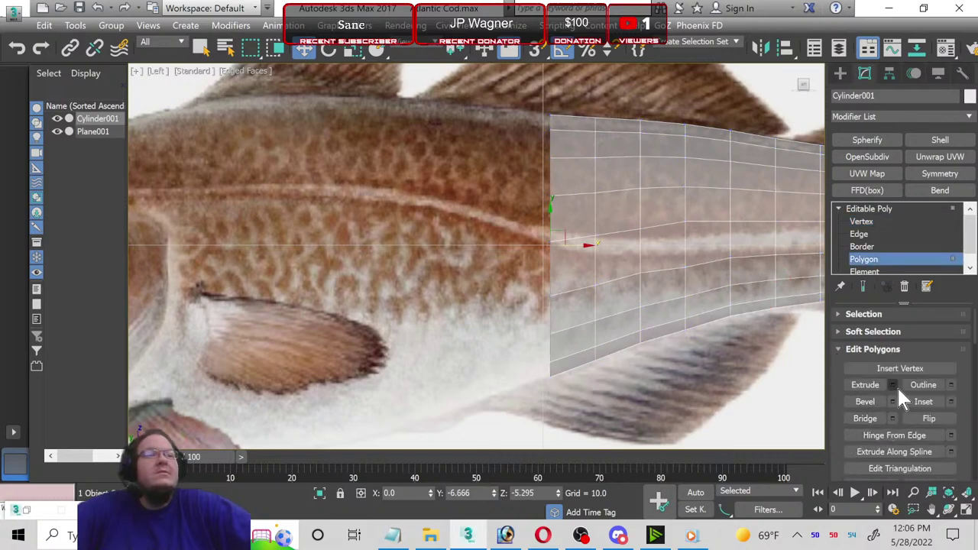
click(894, 386)
click(485, 304)
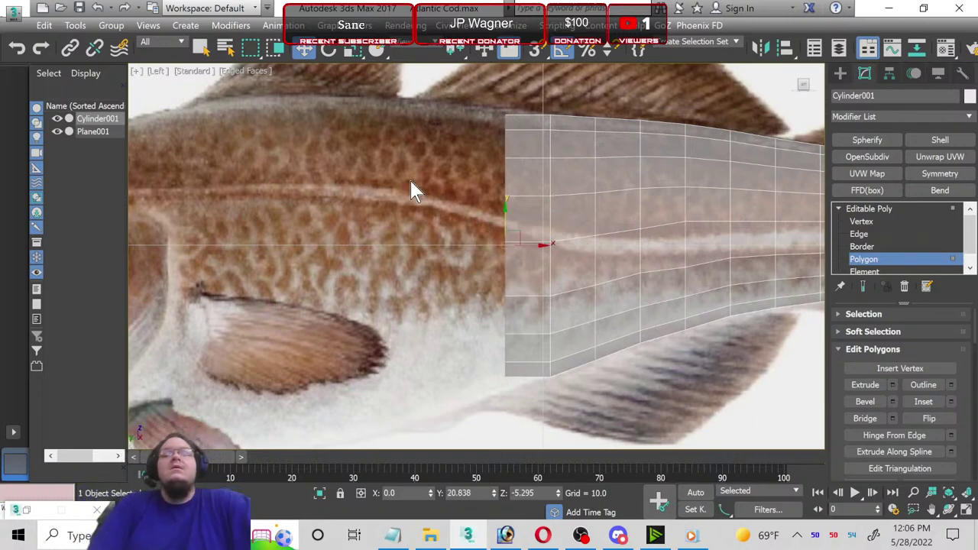
Step: Scale the new end cap taller to match the fish, then nudge it vertically
click(350, 58)
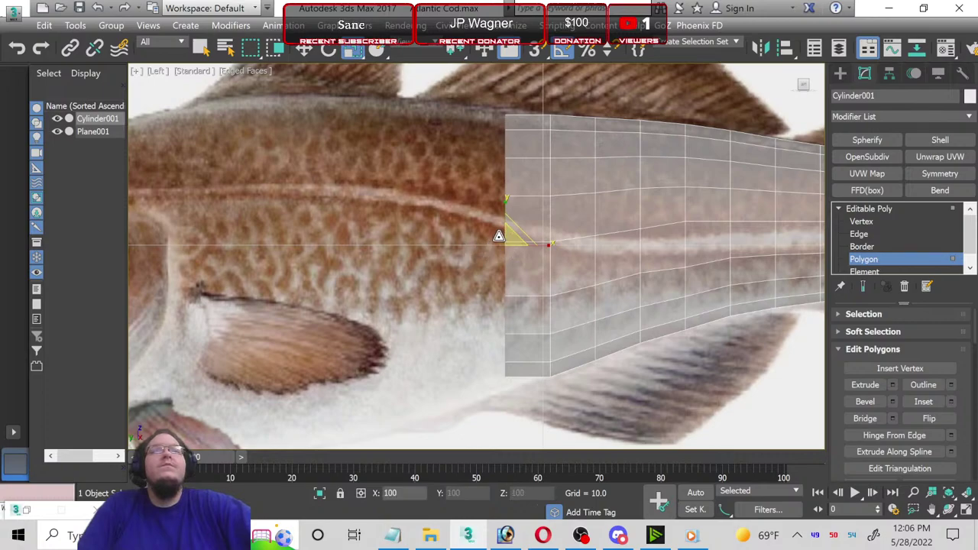
drag(494, 236, 489, 230)
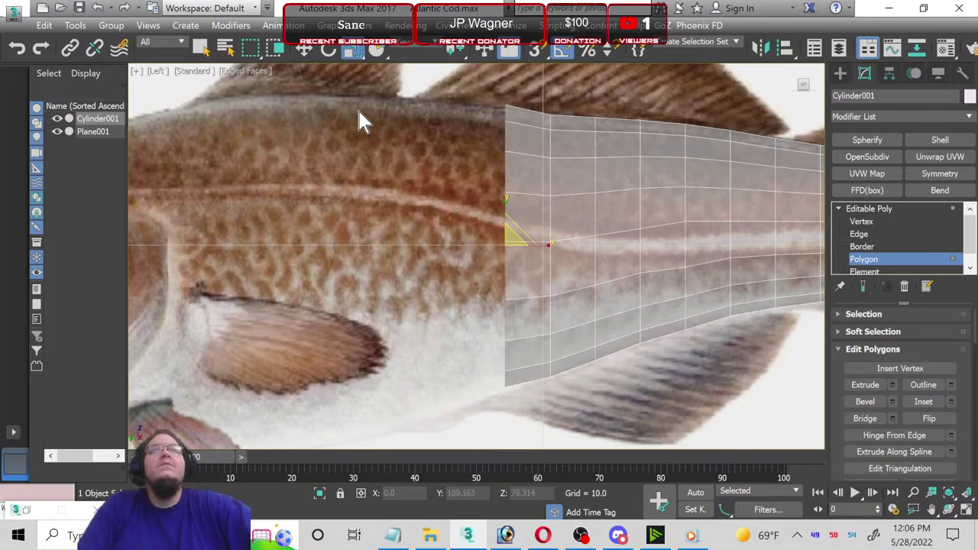
click(306, 50)
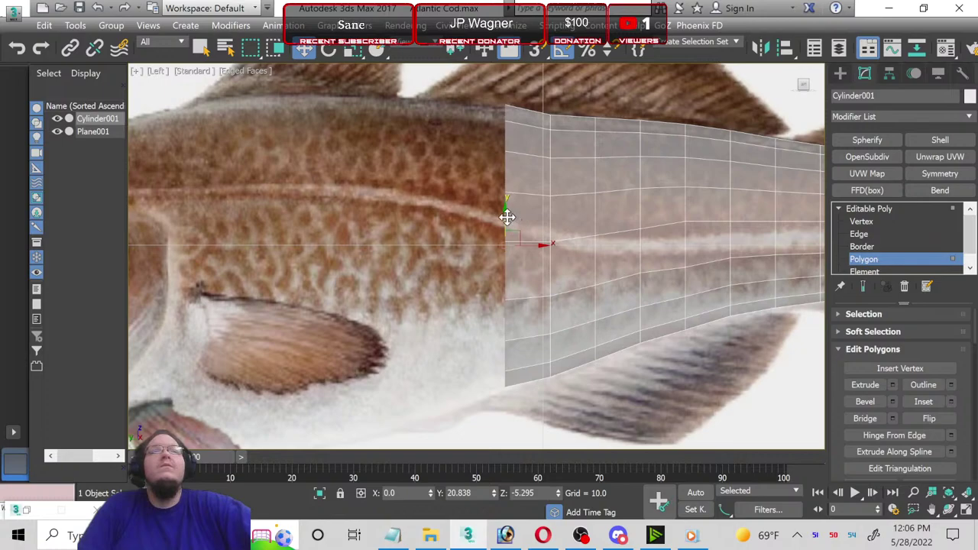
drag(506, 217, 512, 223)
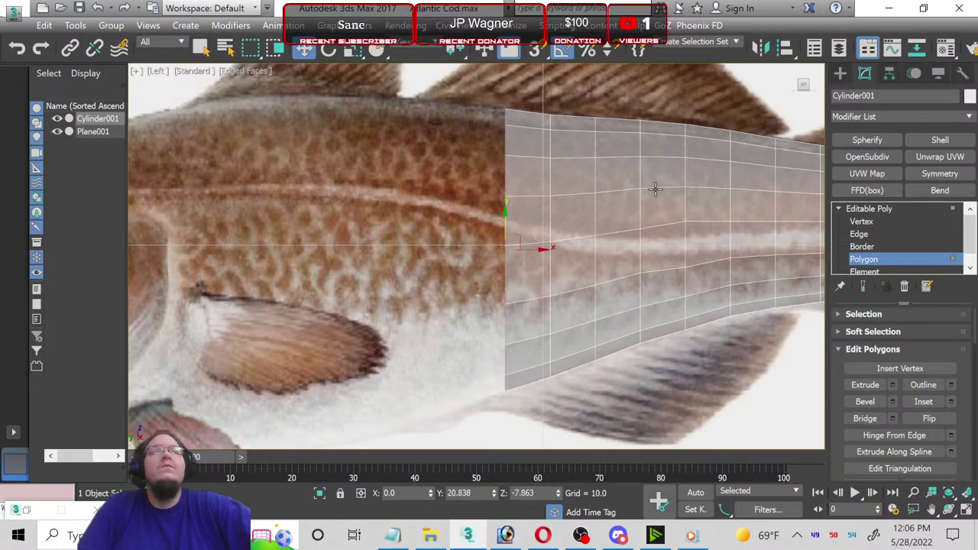
click(860, 221)
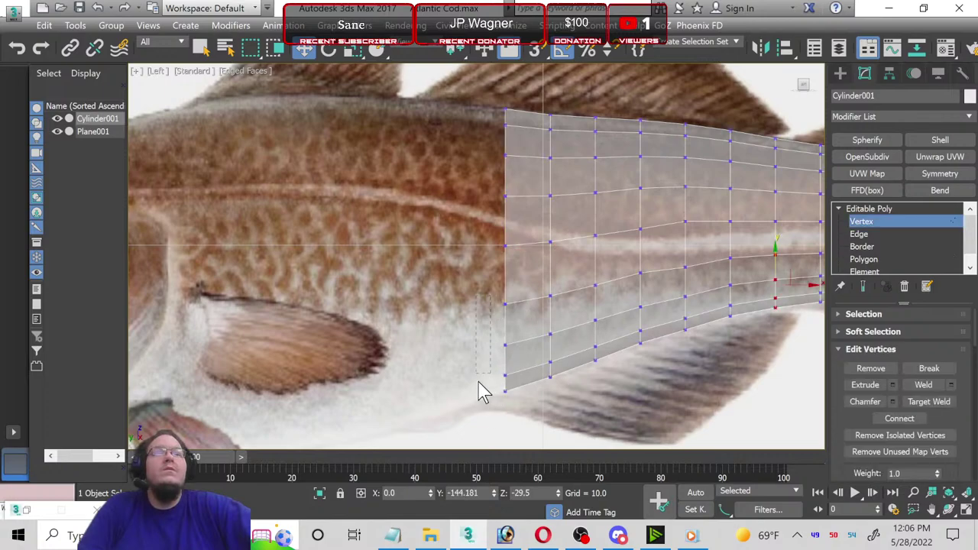
Step: Lower the front column's bottom vertices slightly toward the belly, cancelling a vertex extrude
drag(504, 305, 508, 445)
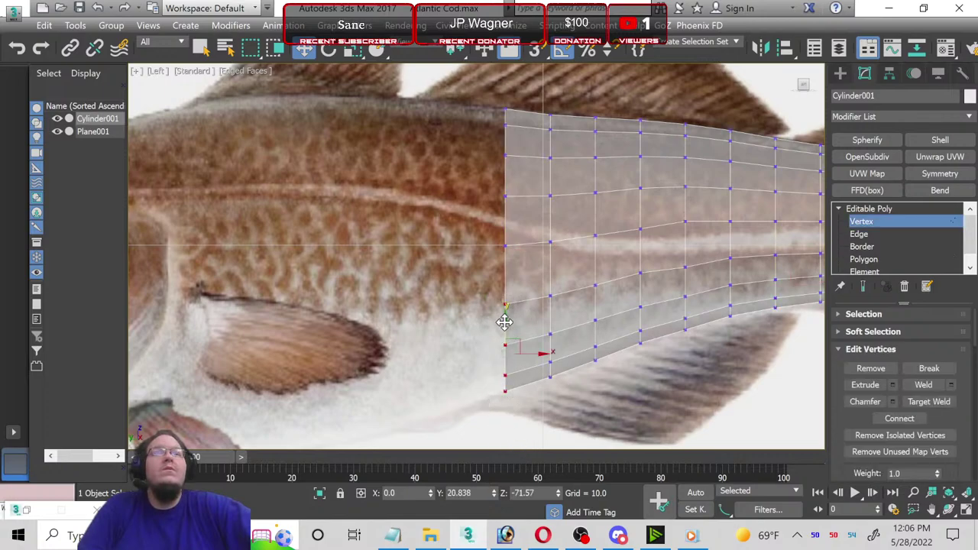
drag(505, 322, 508, 326)
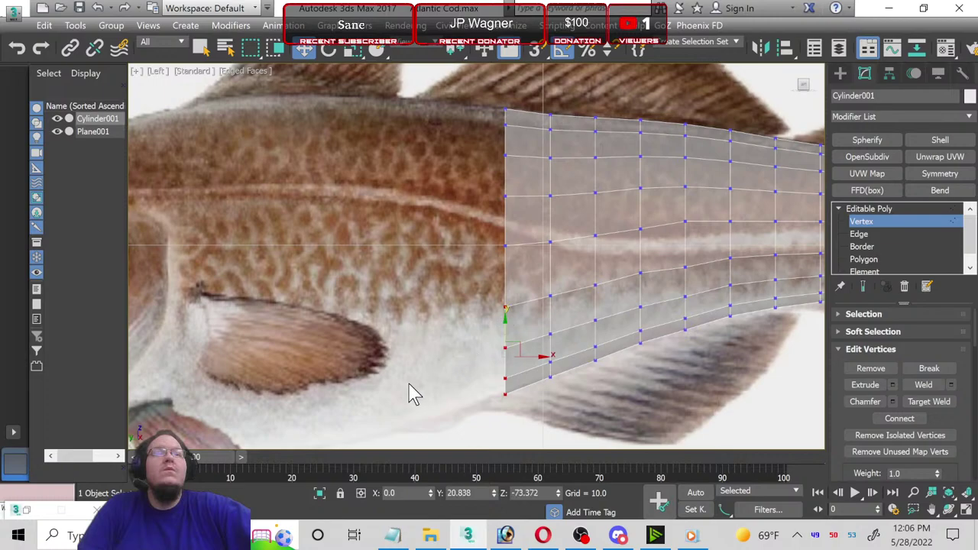
middle_drag(410, 393, 562, 374)
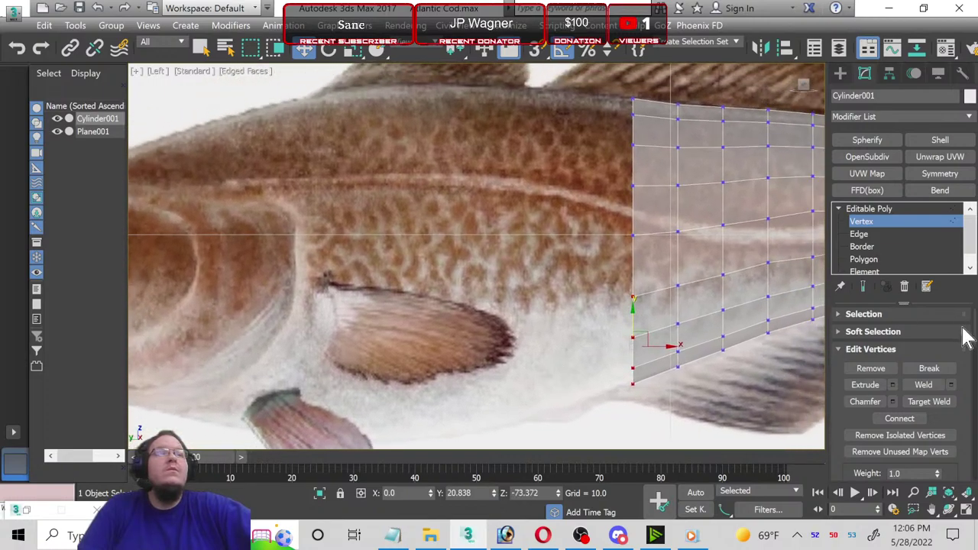
click(891, 383)
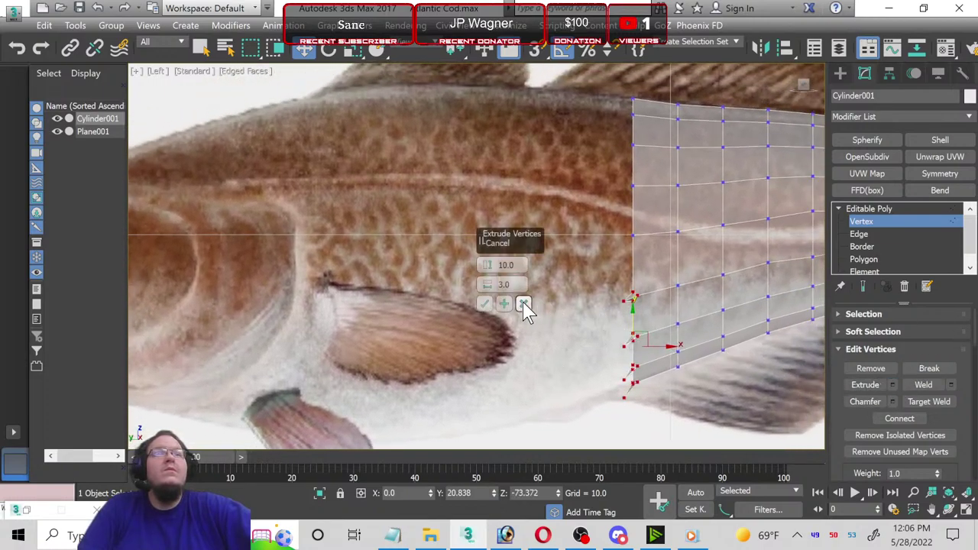
click(486, 304)
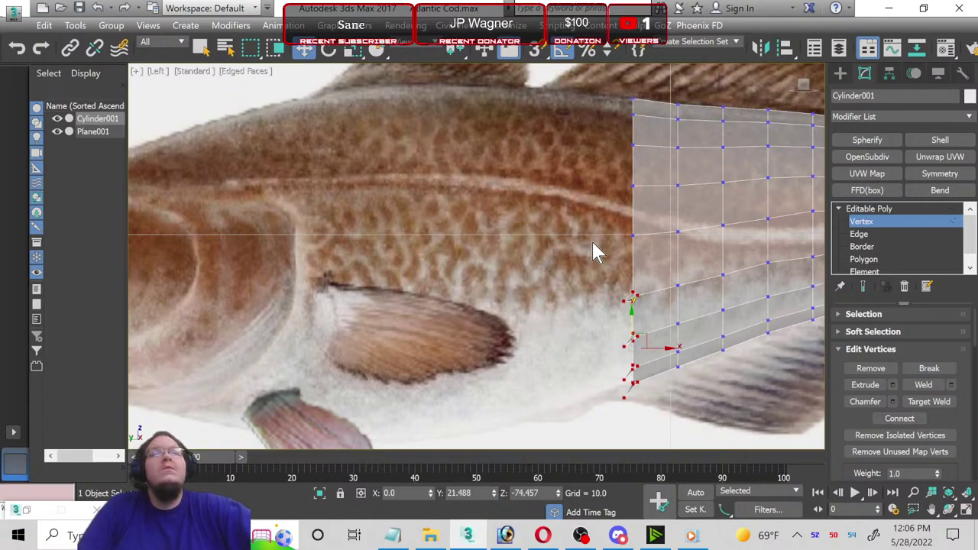
Step: Extrude the front end cap about 27.5 units toward the cod's head
click(865, 260)
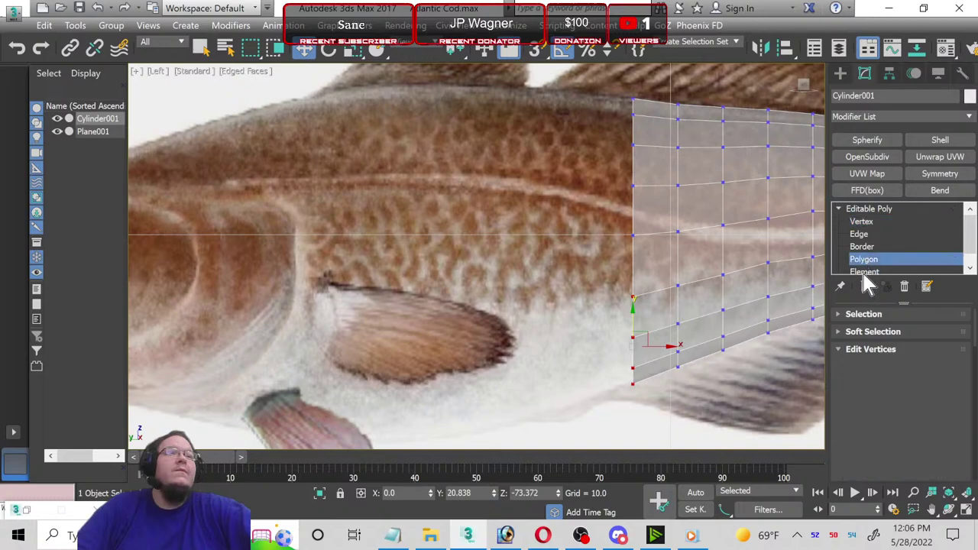
click(892, 384)
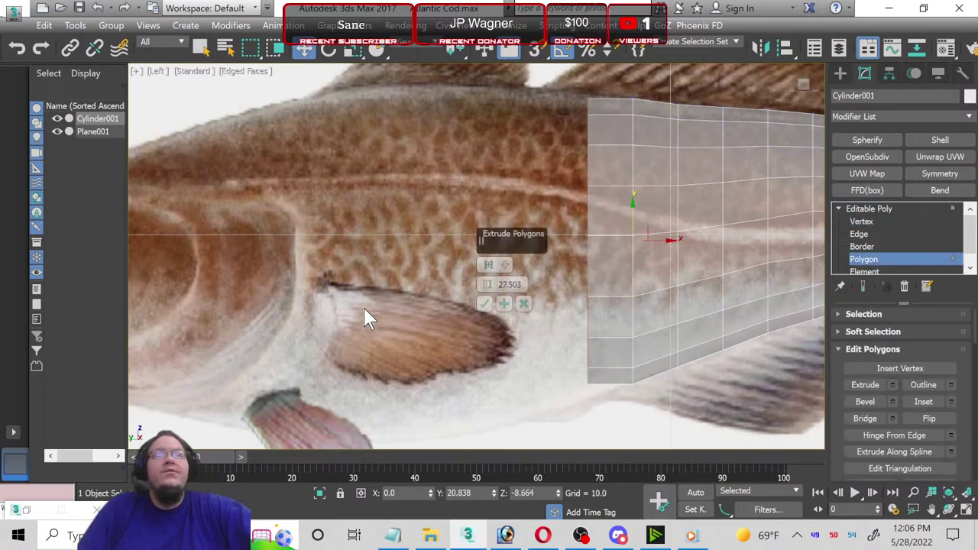
click(485, 305)
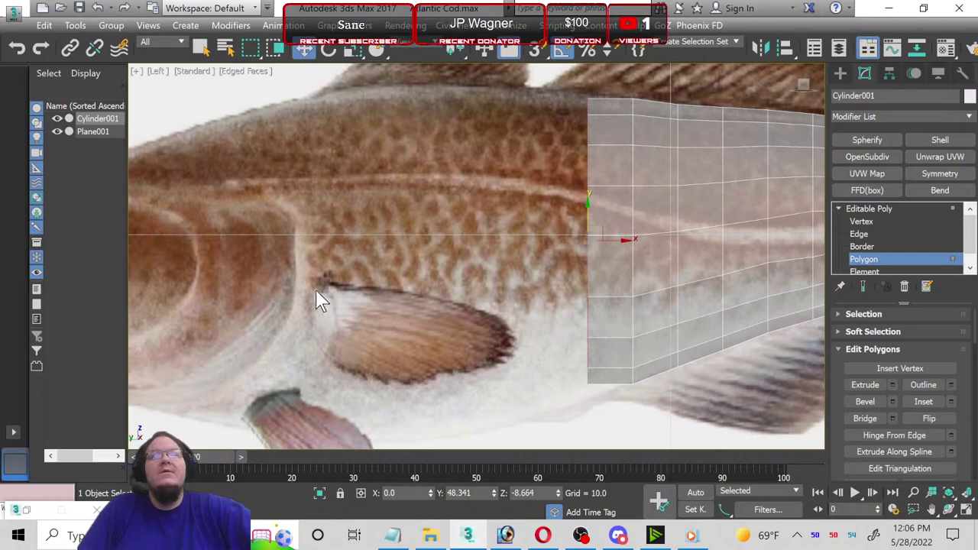
Step: Scale the new front section taller to fit the reference fish
click(352, 51)
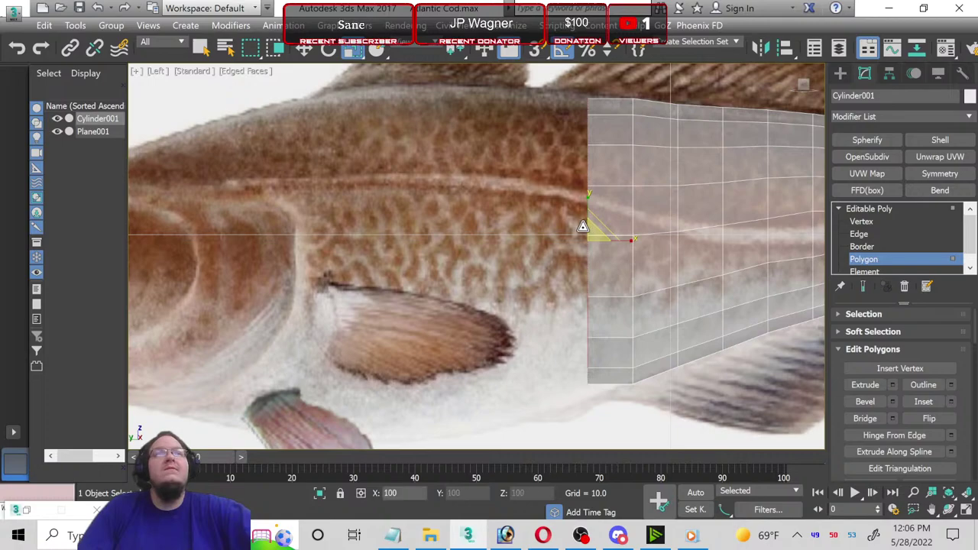
mouse_move(588, 227)
mouse_down()
mouse_move(579, 225)
mouse_move(585, 219)
mouse_up()
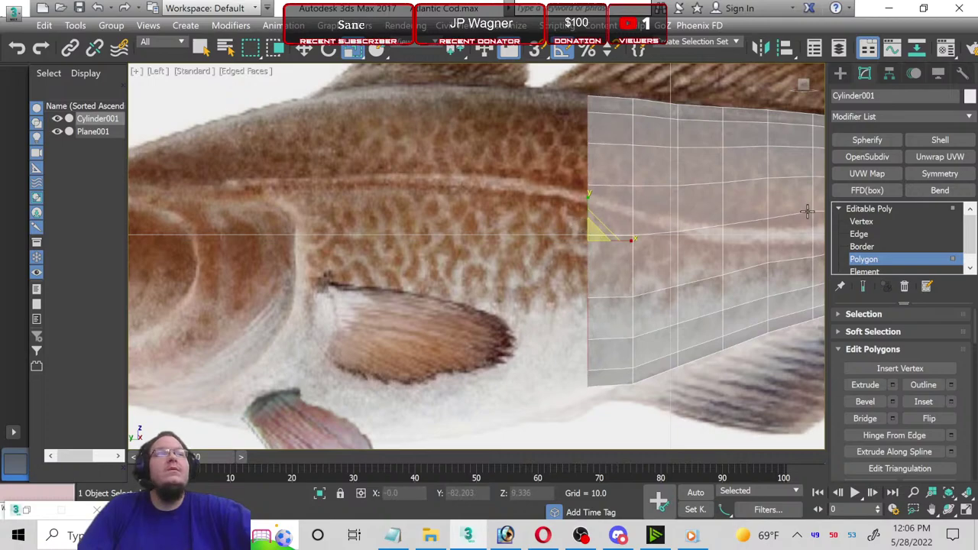
click(861, 223)
middle_drag(634, 298, 482, 248)
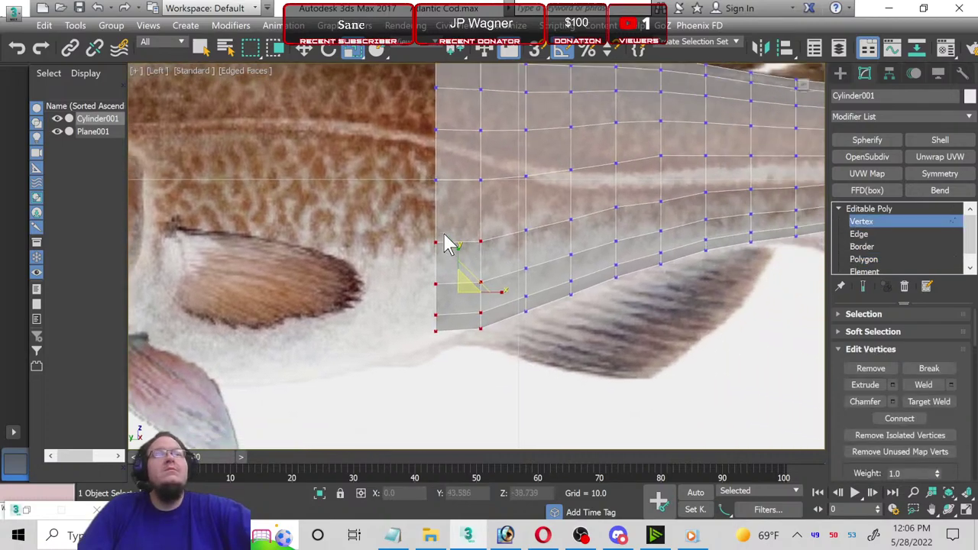
Step: Drag the first two front vertex columns down to the belly line
click(454, 383)
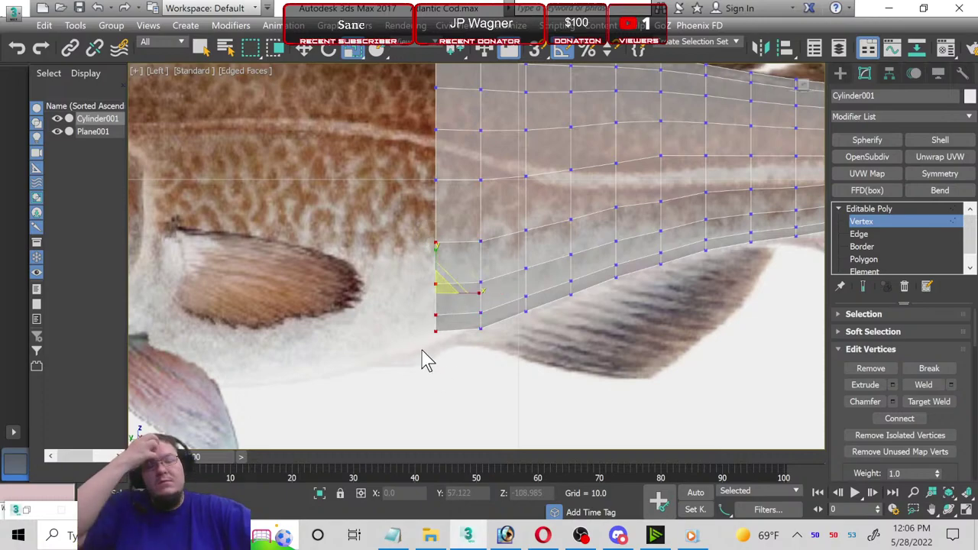
click(305, 49)
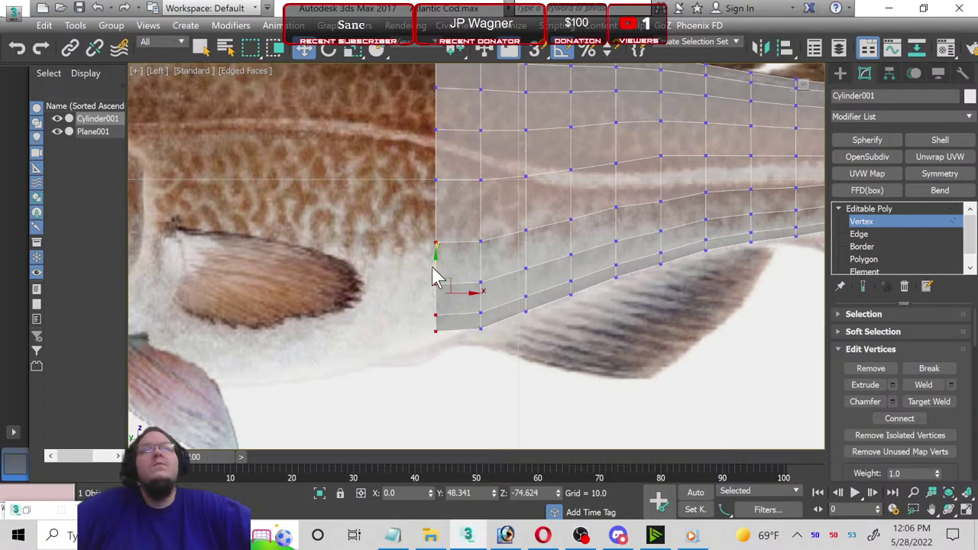
drag(437, 271, 430, 286)
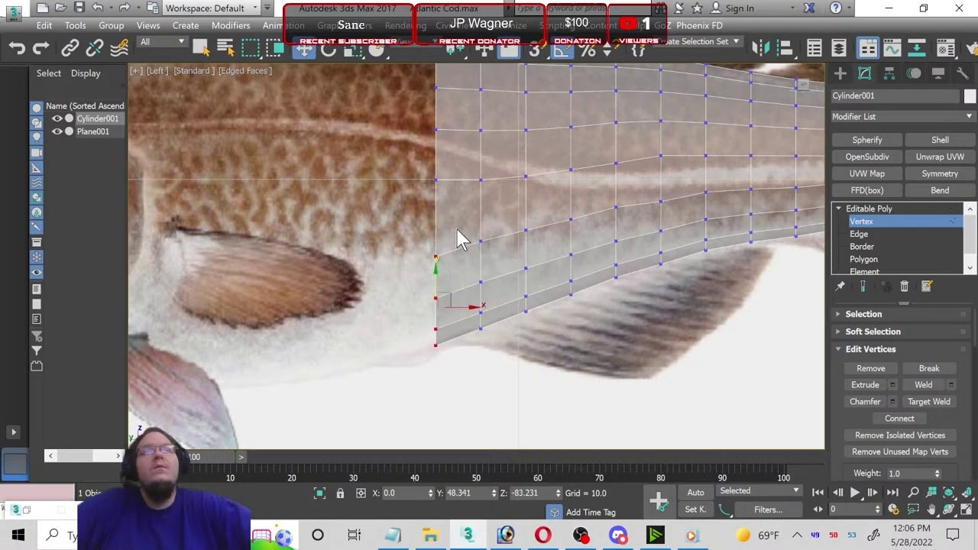
drag(493, 356, 494, 357)
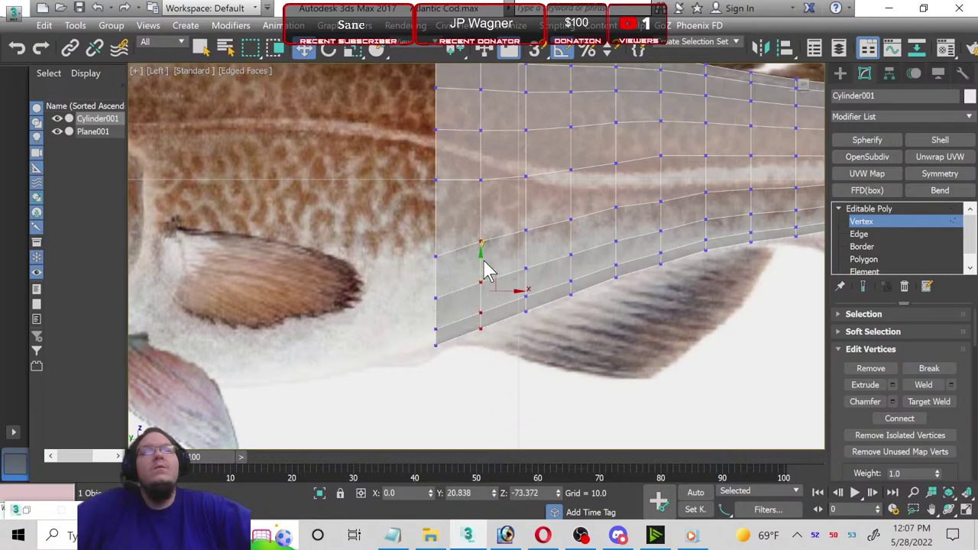
drag(483, 260, 493, 264)
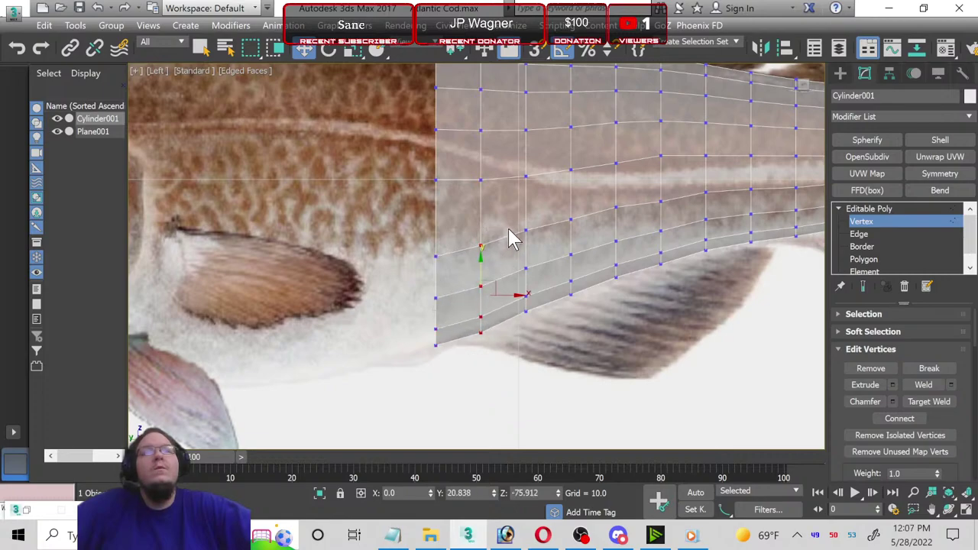
Step: Lower the next three columns' bottom vertices slightly to follow the belly curve
mouse_move(508, 222)
mouse_down()
mouse_move(524, 317)
mouse_move(548, 363)
mouse_up()
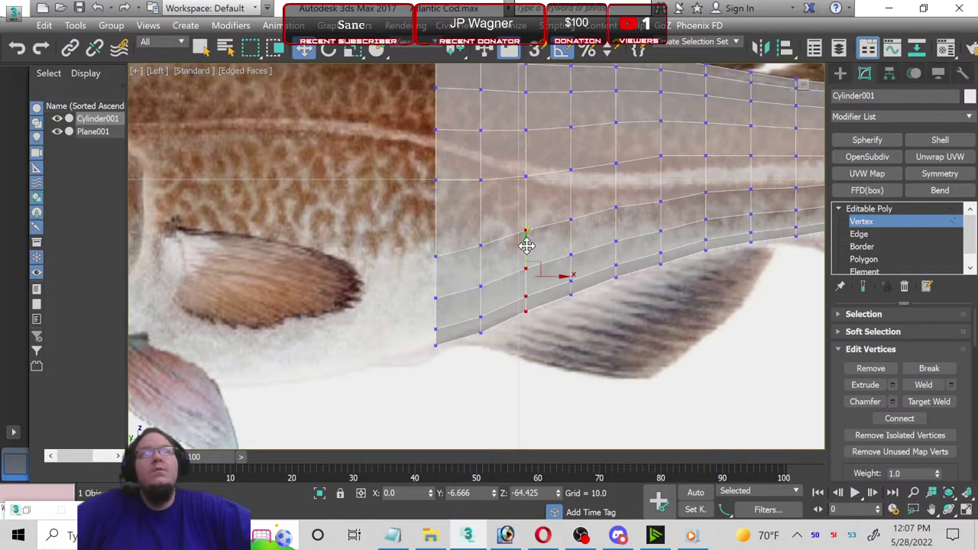
drag(526, 246, 542, 251)
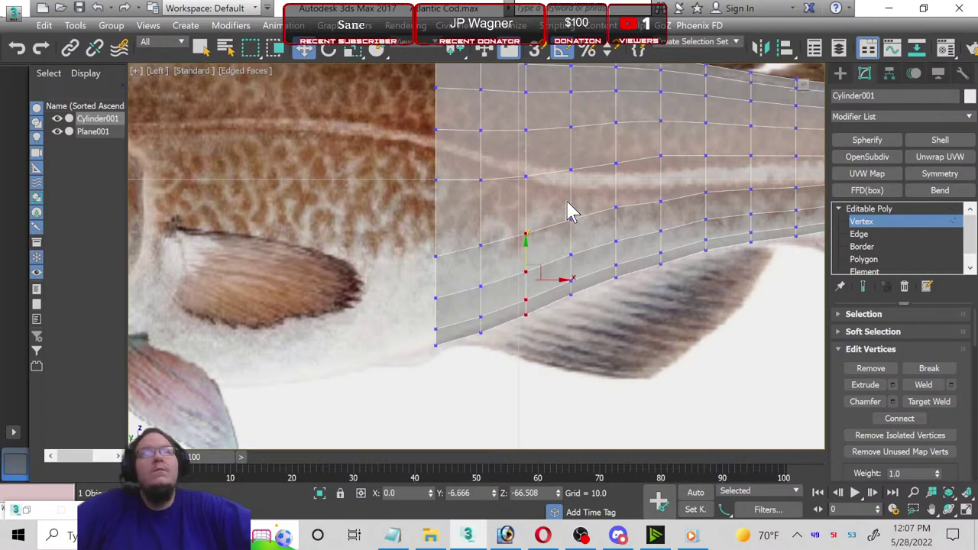
drag(562, 203, 596, 315)
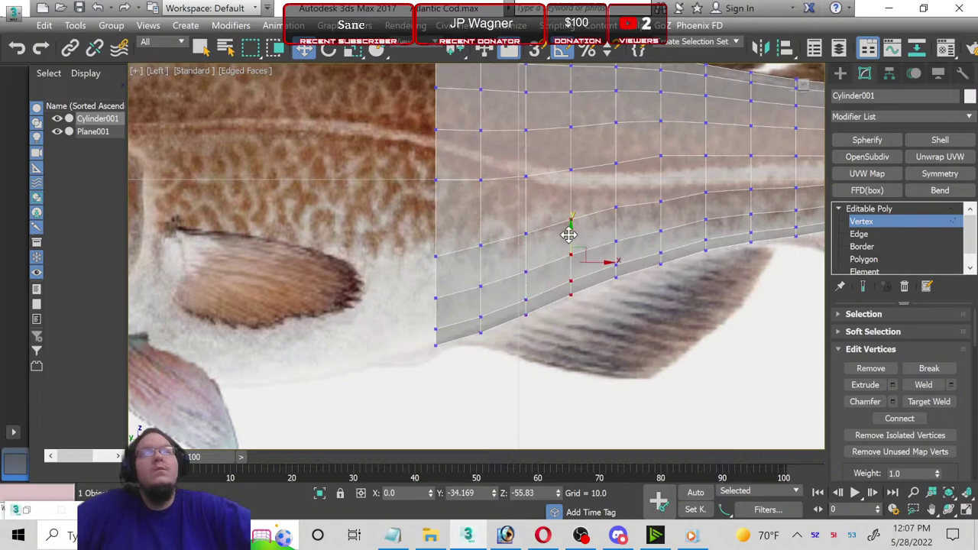
drag(568, 235, 570, 237)
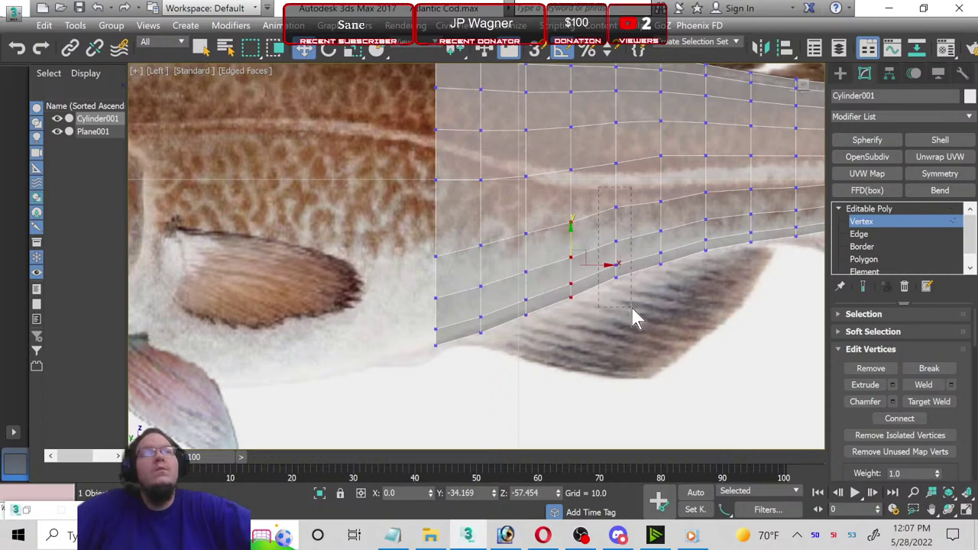
drag(632, 315, 631, 312)
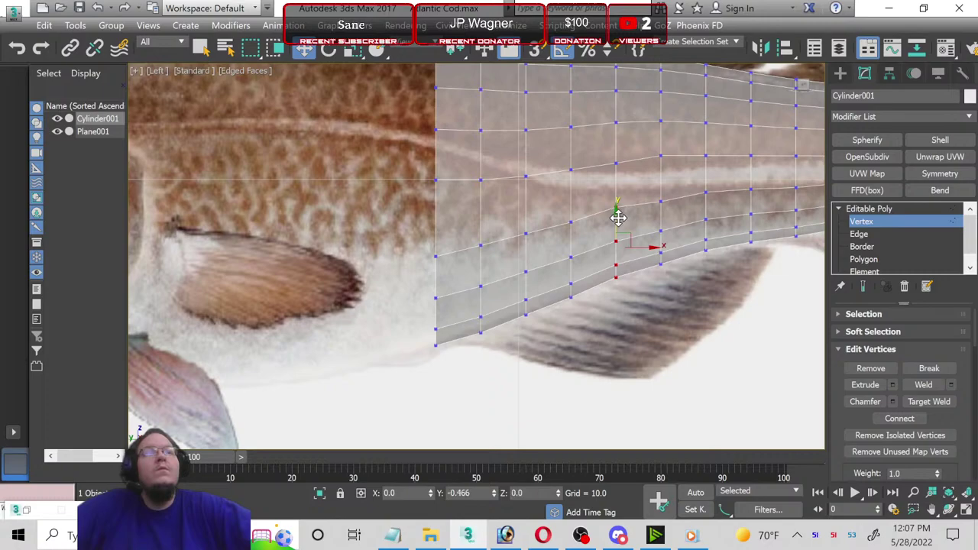
drag(618, 217, 620, 219)
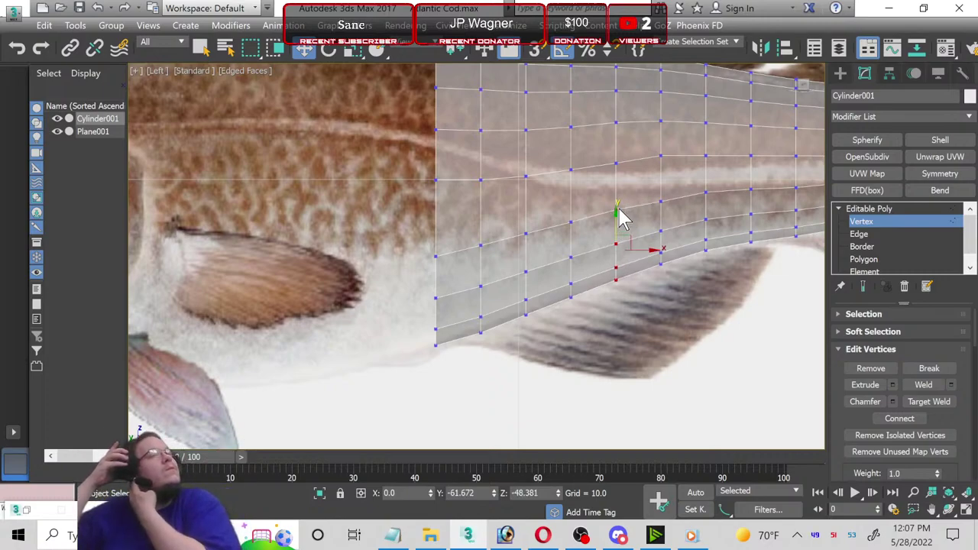
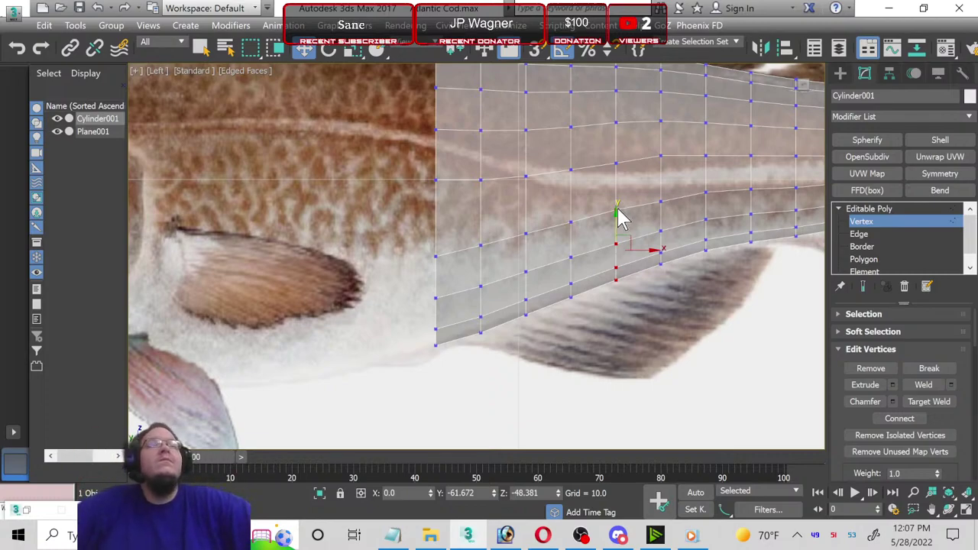
Step: Raise four vertices along the front row slightly upward to follow the cod's body outline
click(435, 254)
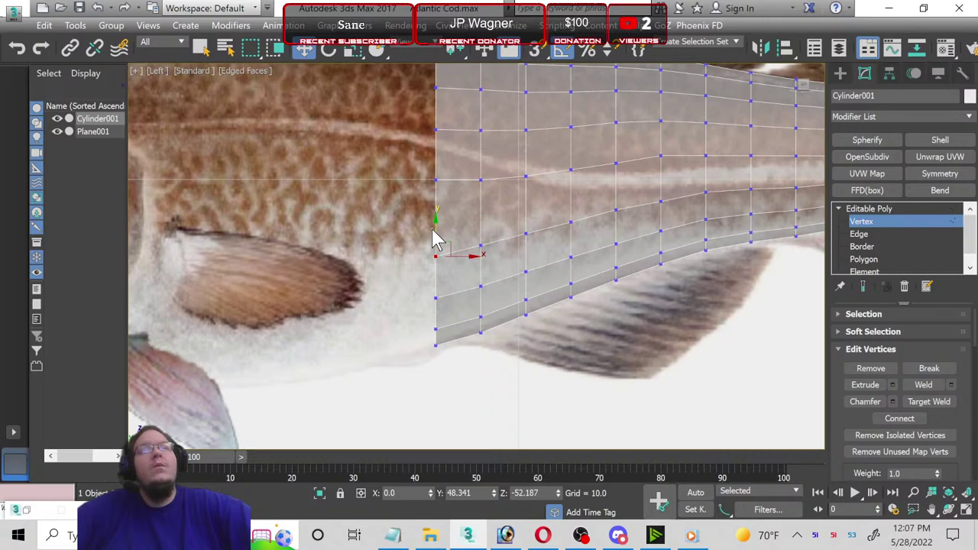
drag(435, 229, 435, 222)
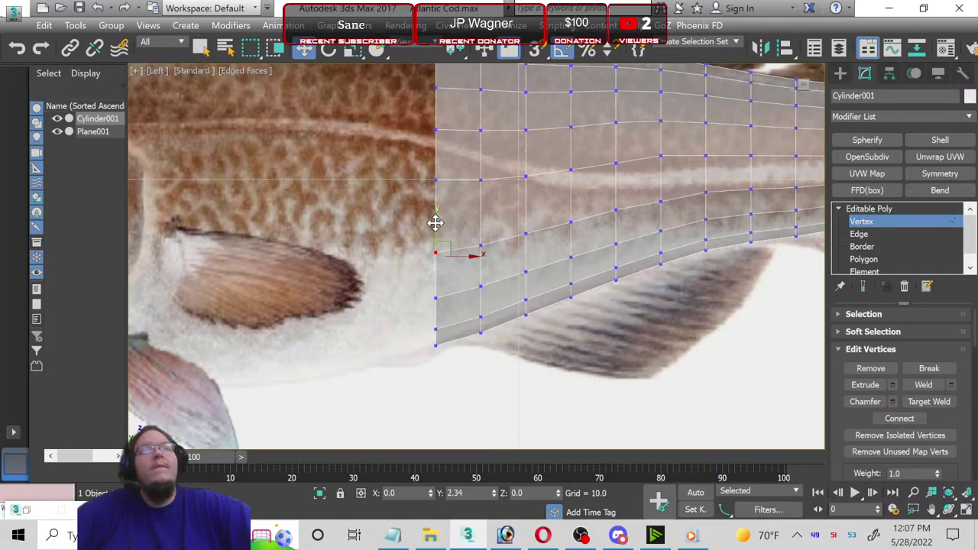
click(479, 245)
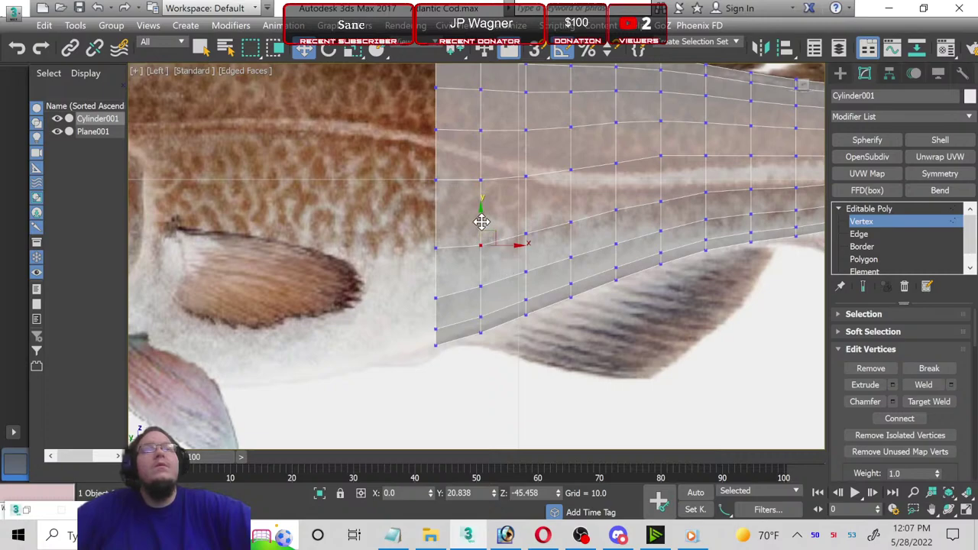
drag(480, 221, 477, 218)
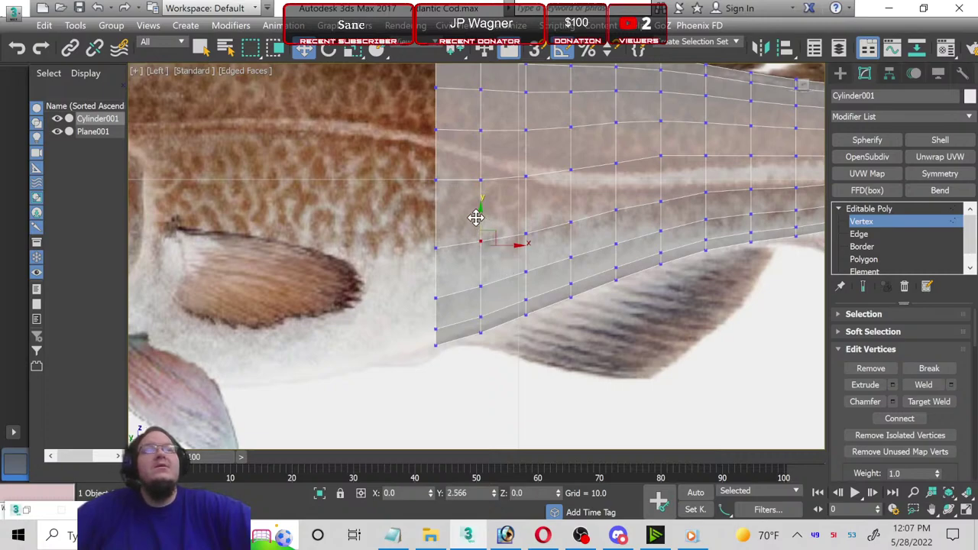
click(530, 230)
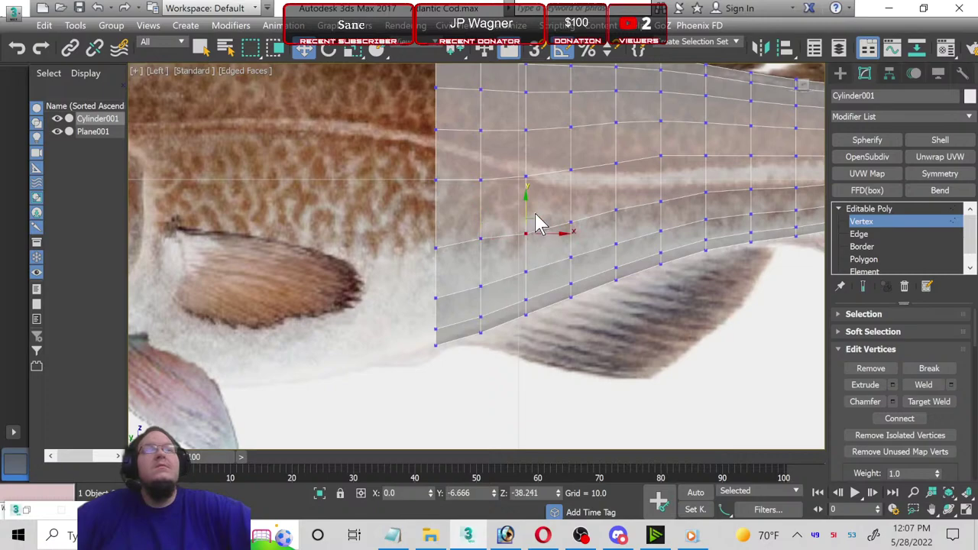
drag(526, 207, 529, 200)
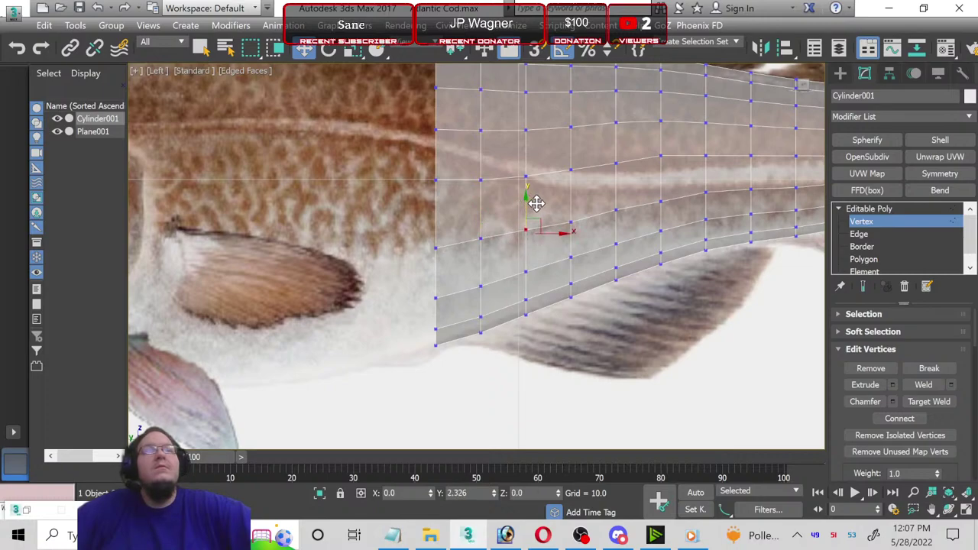
click(571, 222)
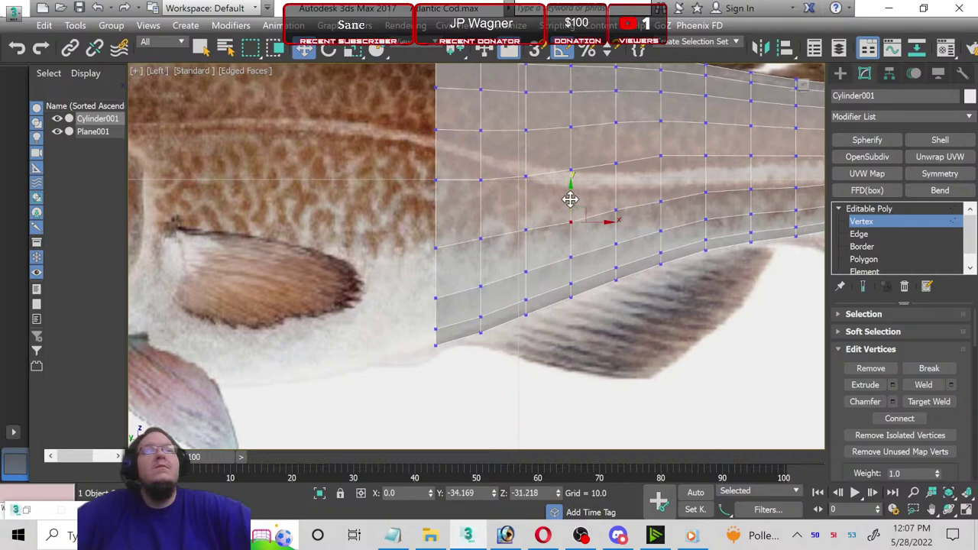
drag(571, 200, 569, 198)
middle_drag(443, 267, 589, 262)
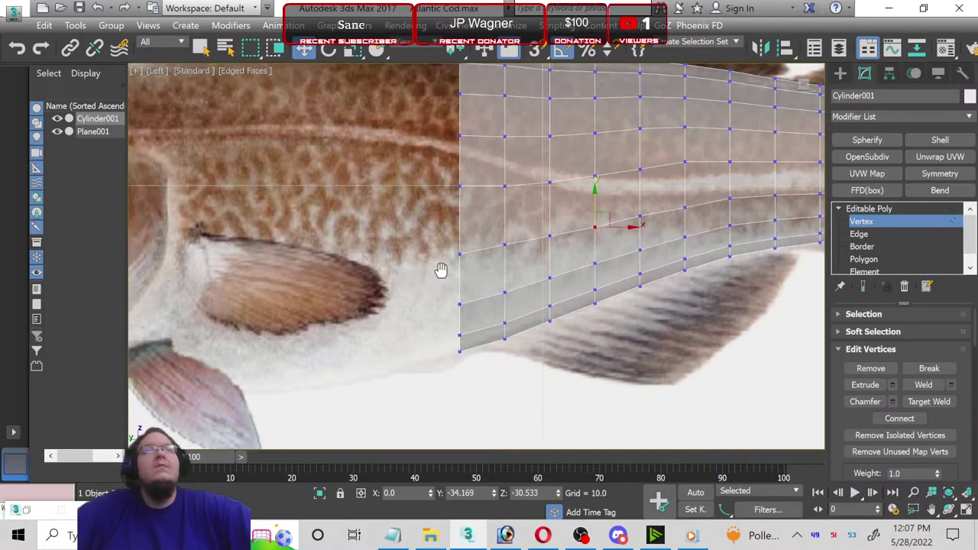
click(870, 260)
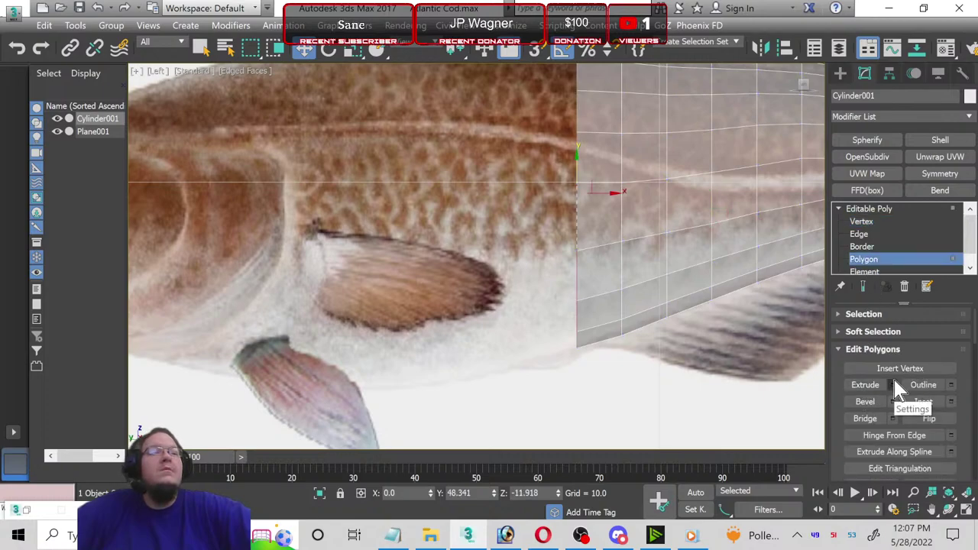
Step: Extrude the front polygons forward toward the head and scale the new end slightly taller
click(893, 385)
click(489, 307)
scroll(472, 293, down, 2)
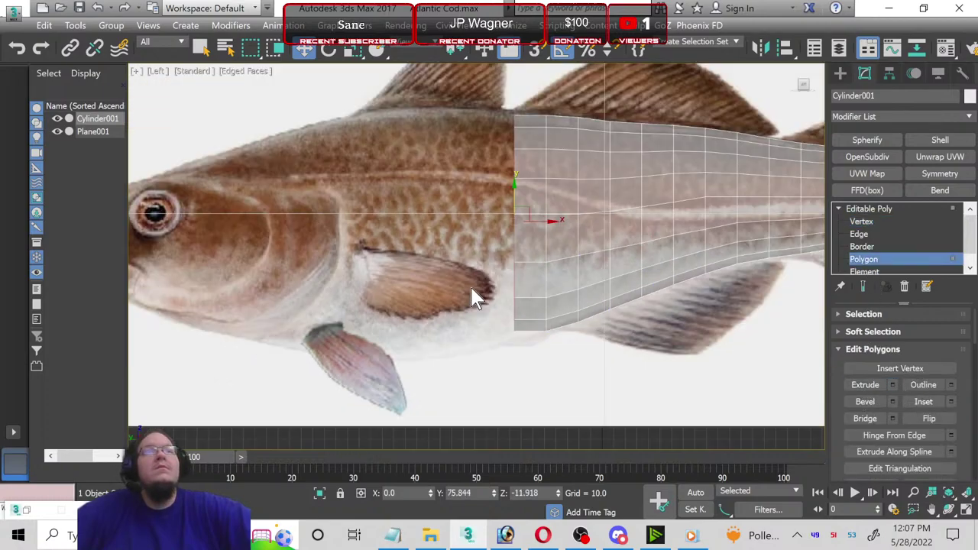
click(353, 50)
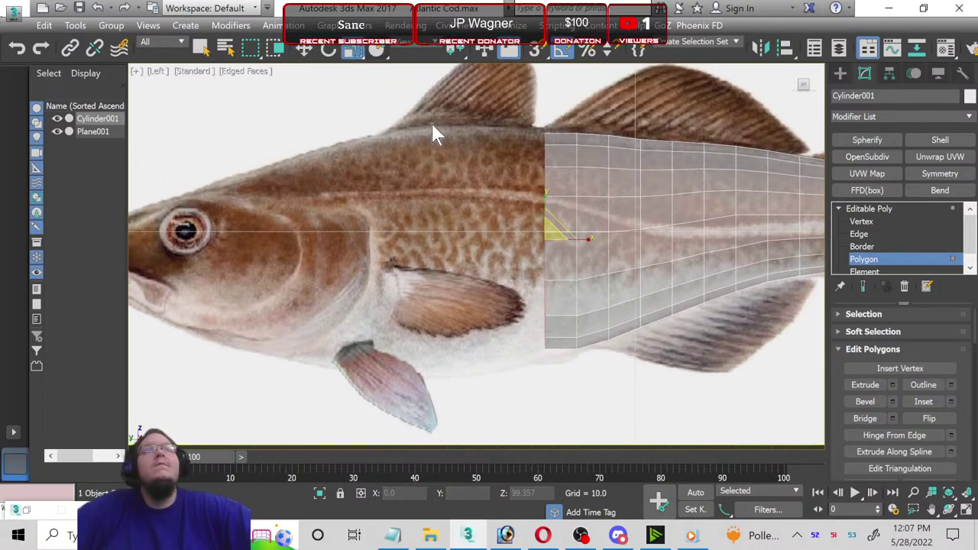
drag(544, 233, 542, 231)
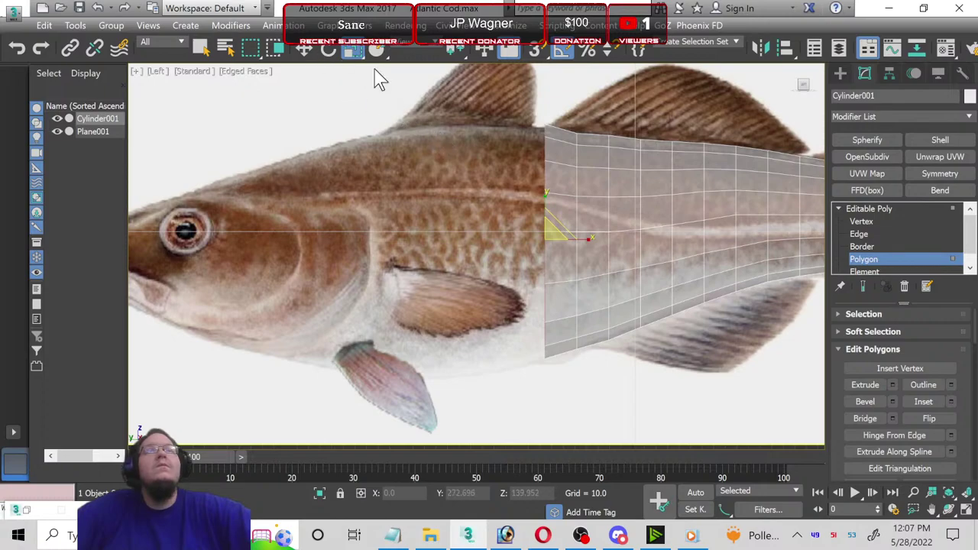
Step: Undo the first enlargement and rescale the front polygon column taller to match the body height
click(874, 221)
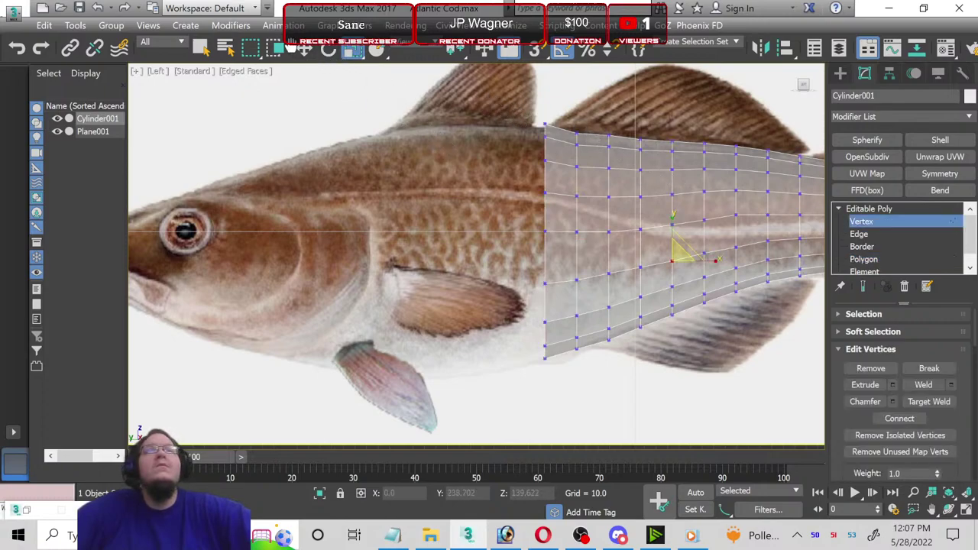
click(305, 48)
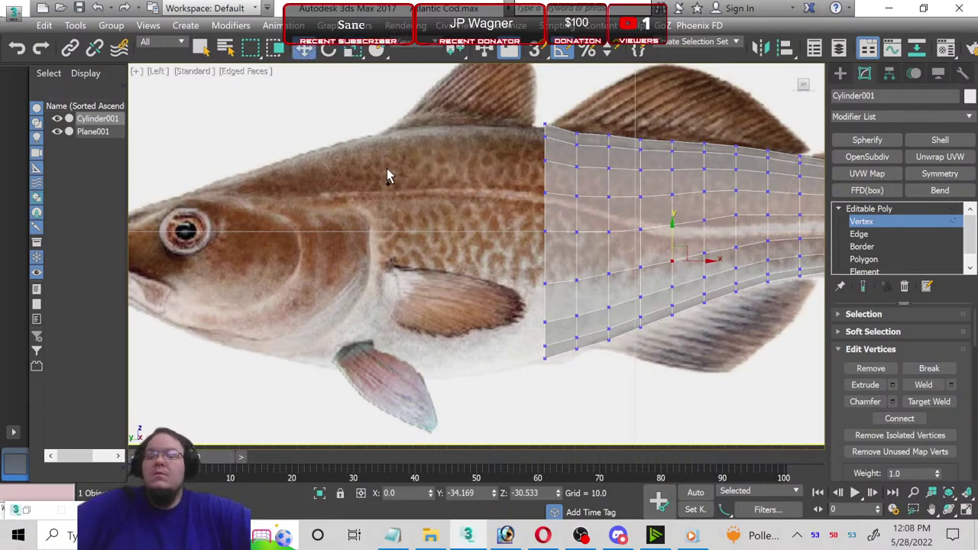
key(ctrl+z)
click(354, 50)
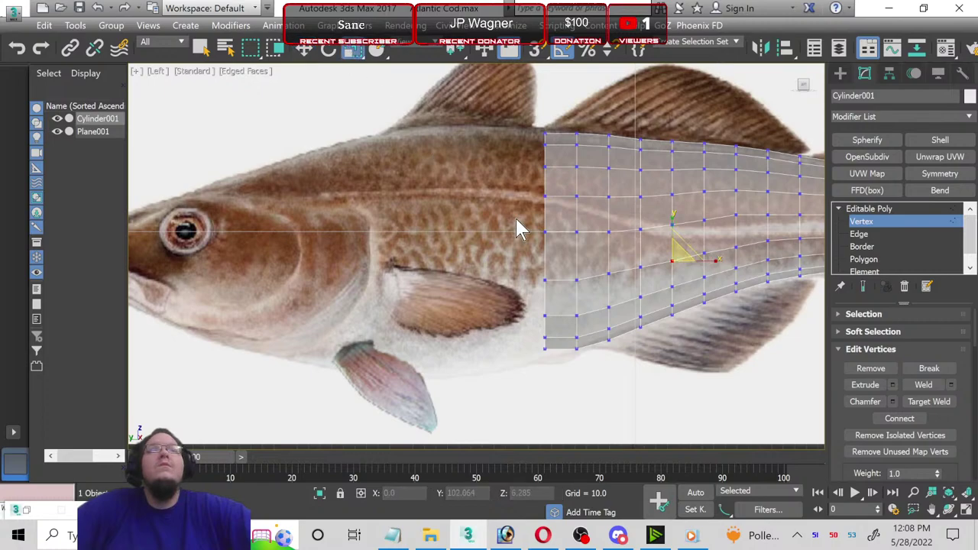
click(879, 246)
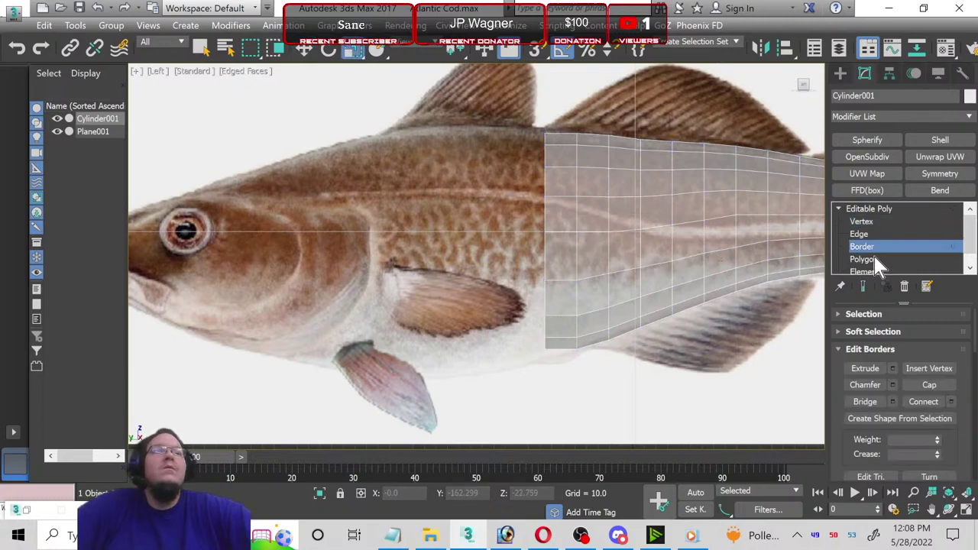
click(872, 258)
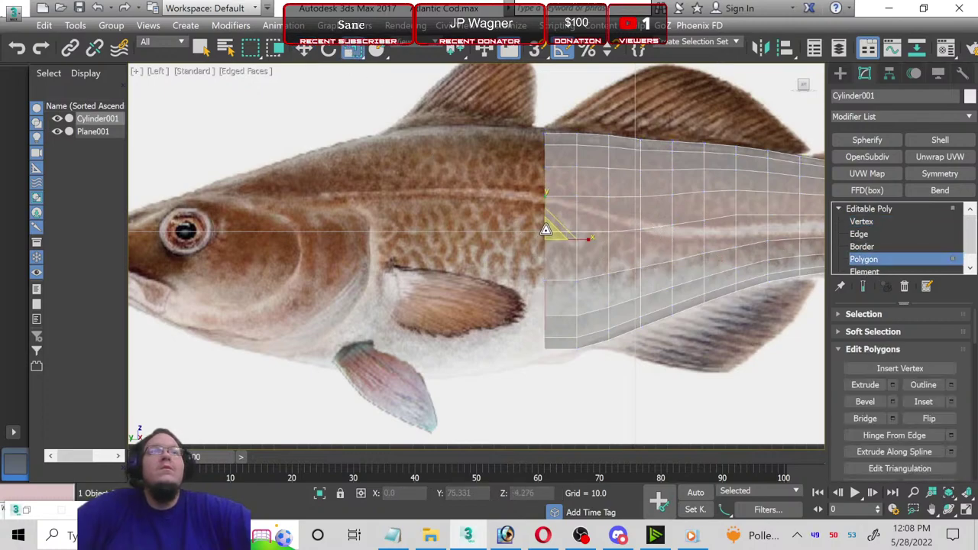
drag(545, 229, 541, 227)
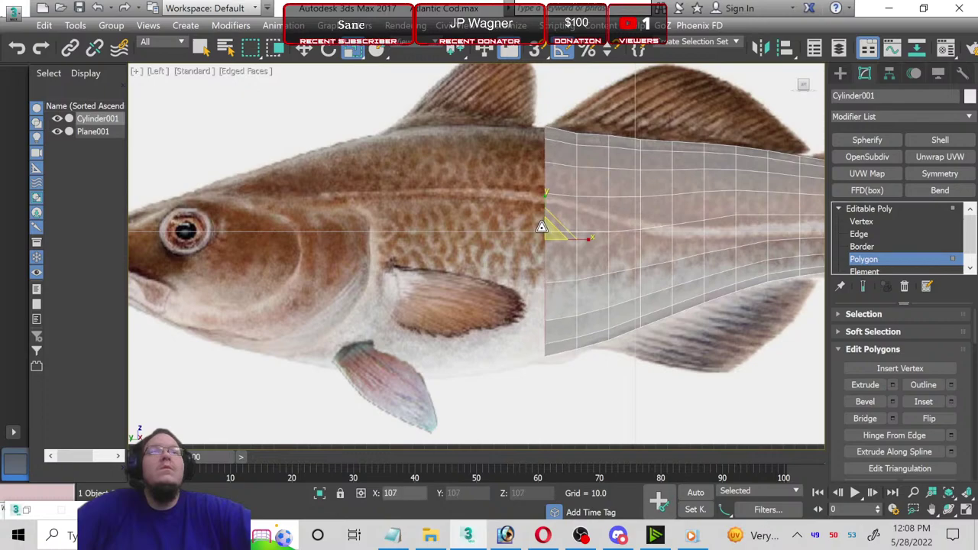
click(856, 221)
Step: Raise the front vertex columns one by one up to the fish's back outline
scroll(535, 111, up, 3)
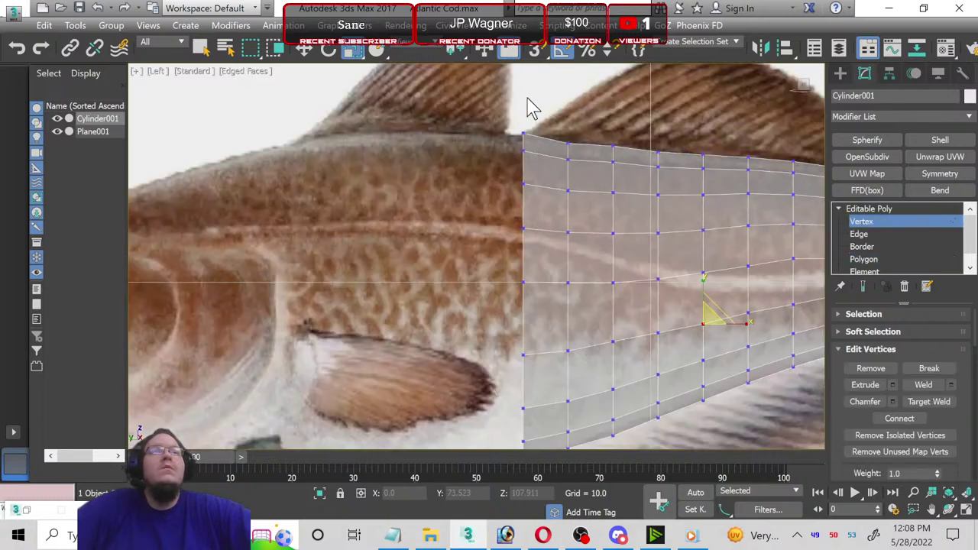
scroll(554, 134, up, 2)
drag(562, 164, 612, 262)
middle_drag(612, 263, 332, 179)
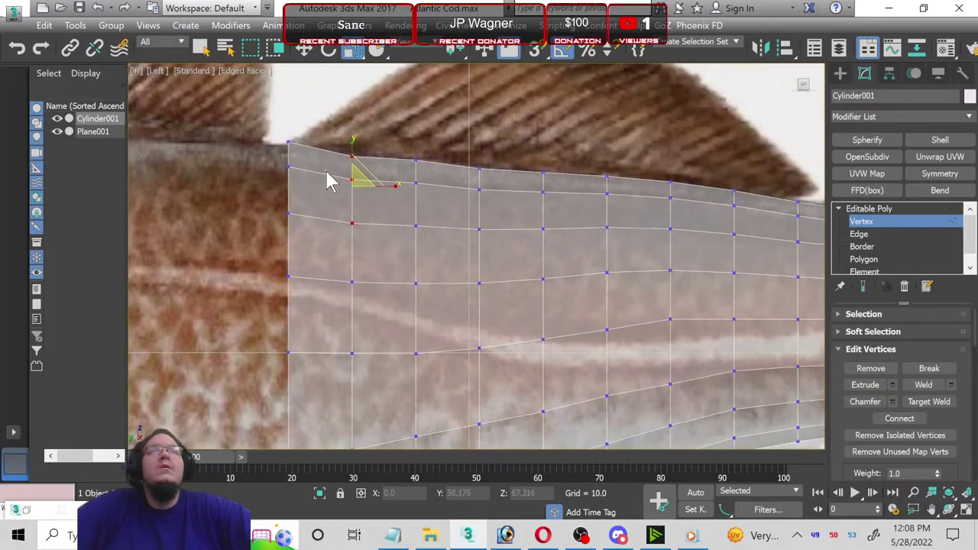
click(305, 49)
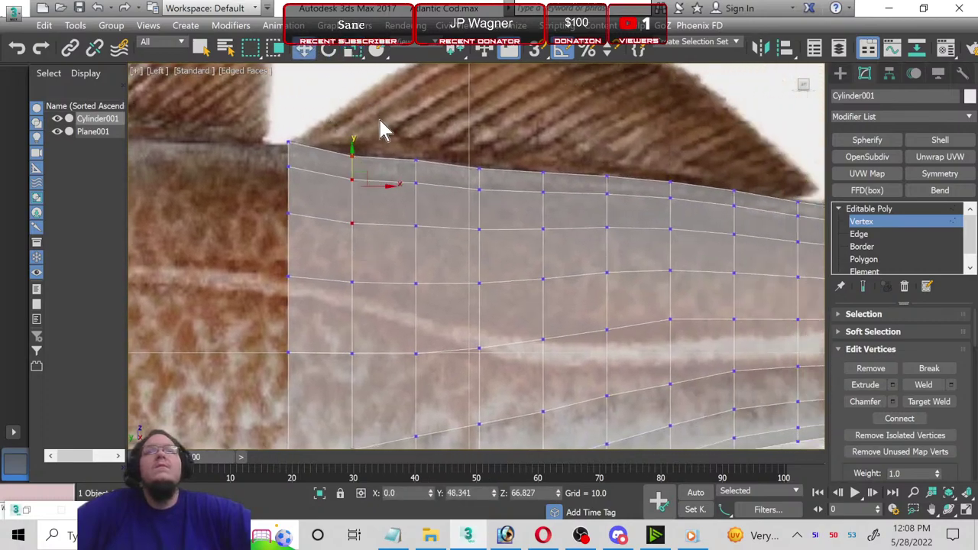
ctrl+click(356, 284)
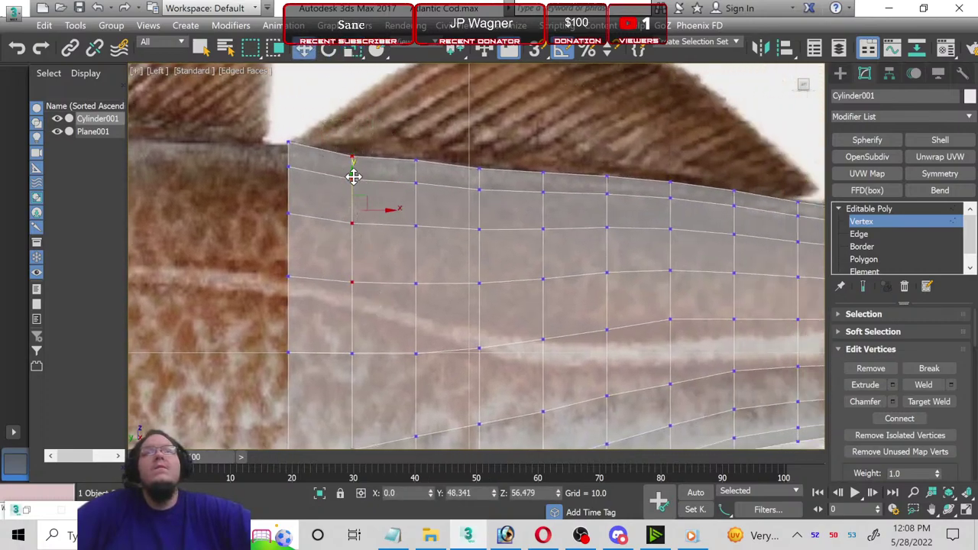
drag(354, 176, 353, 166)
drag(397, 139, 439, 285)
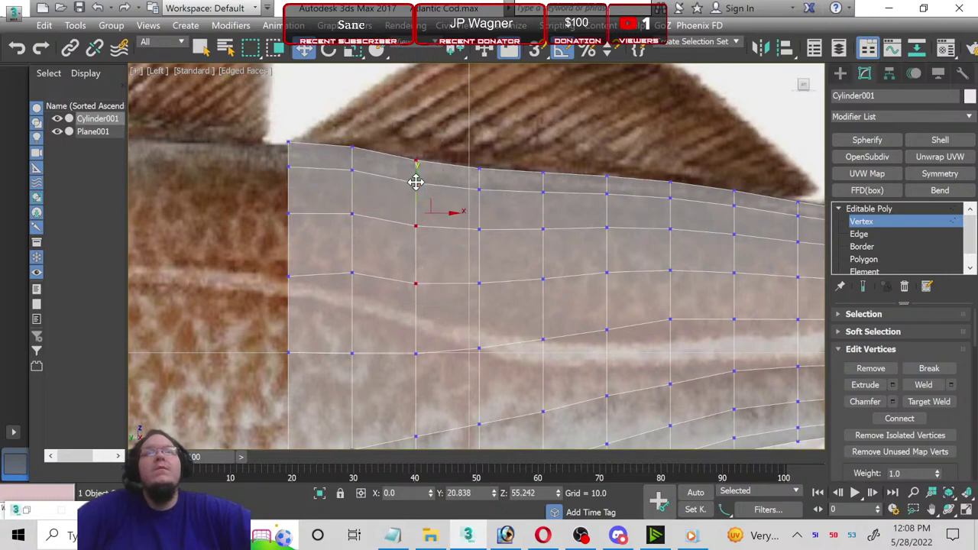
drag(416, 181, 416, 173)
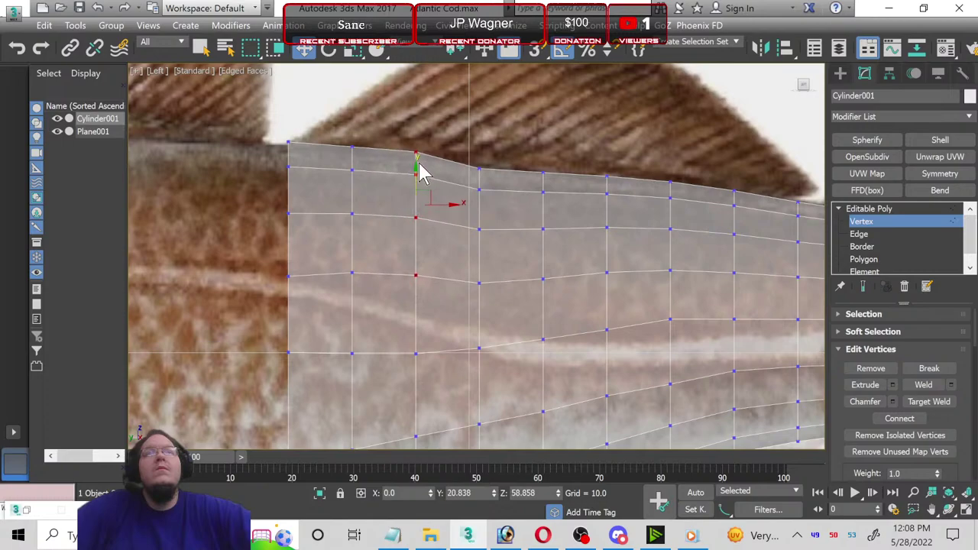
mouse_move(457, 140)
mouse_down()
mouse_move(493, 237)
mouse_move(493, 313)
mouse_up()
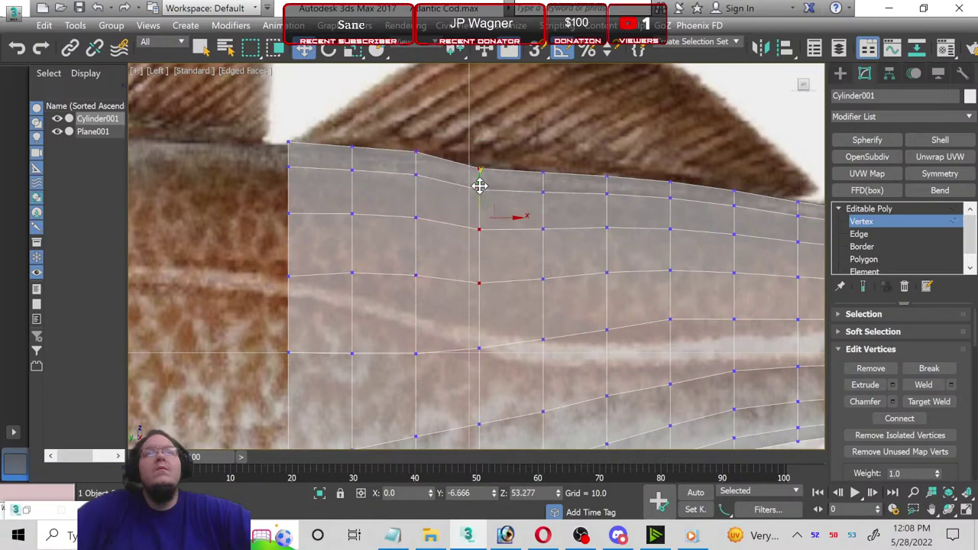
drag(479, 186, 480, 179)
drag(524, 142, 556, 281)
drag(541, 188, 540, 182)
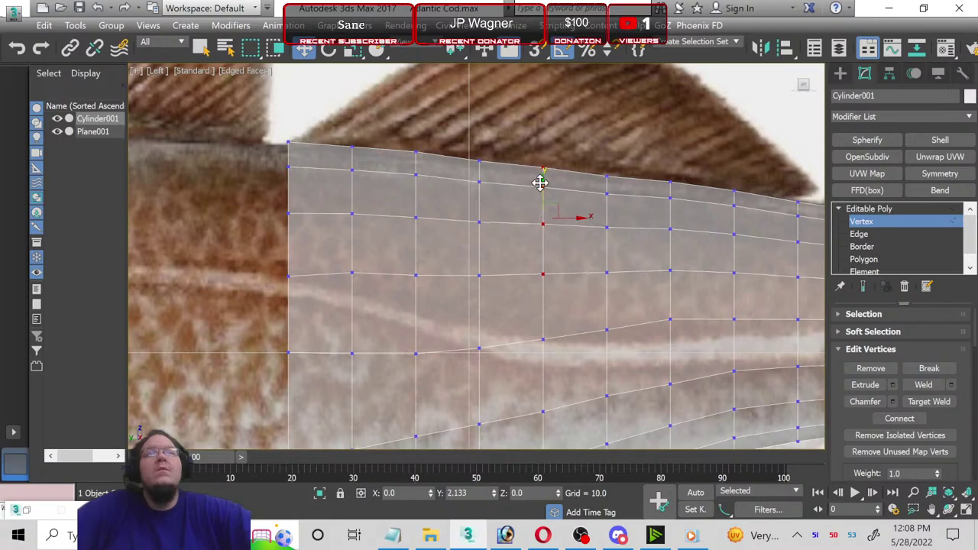
Step: Lower the bottom vertices of the front columns to the belly line and zoom out to check
scroll(382, 350, down, 5)
scroll(437, 136, up, 4)
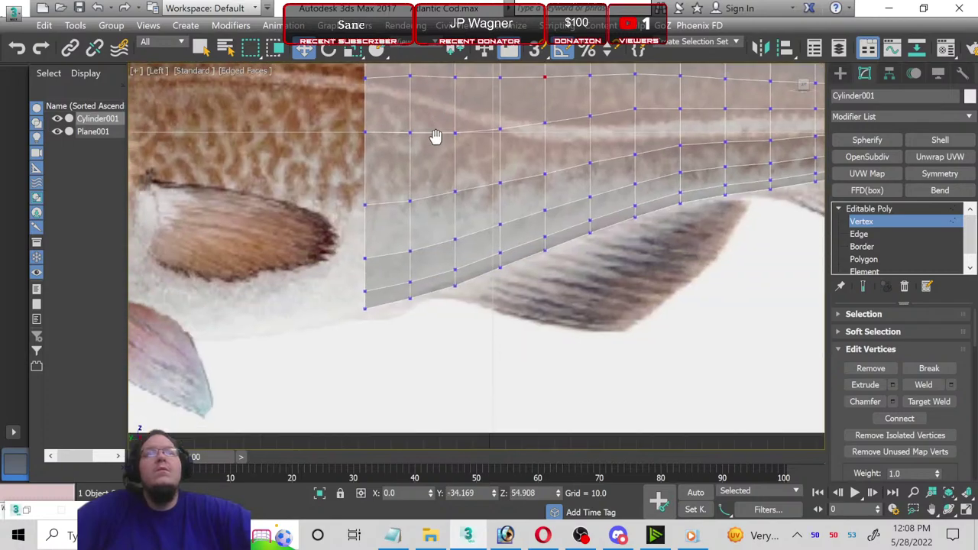
middle_drag(415, 230, 511, 300)
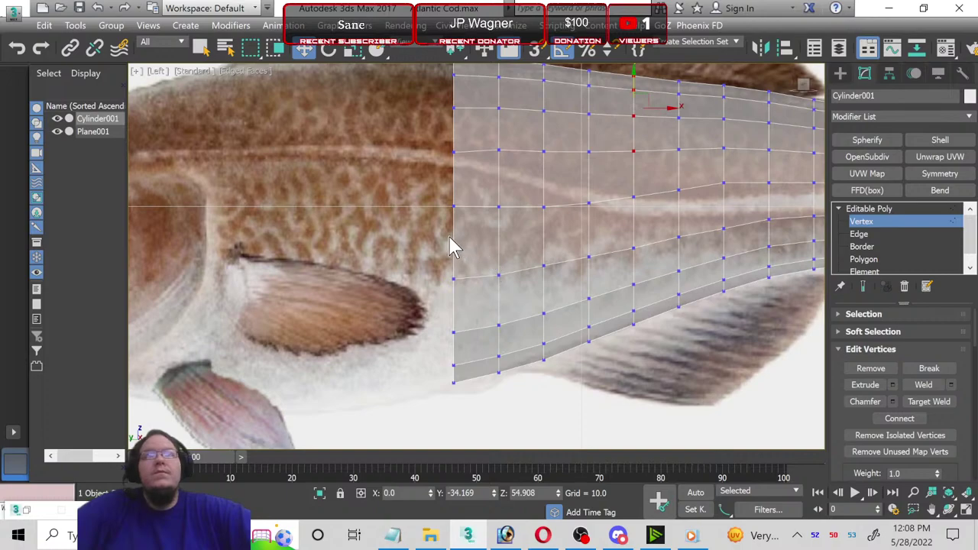
drag(428, 258, 475, 399)
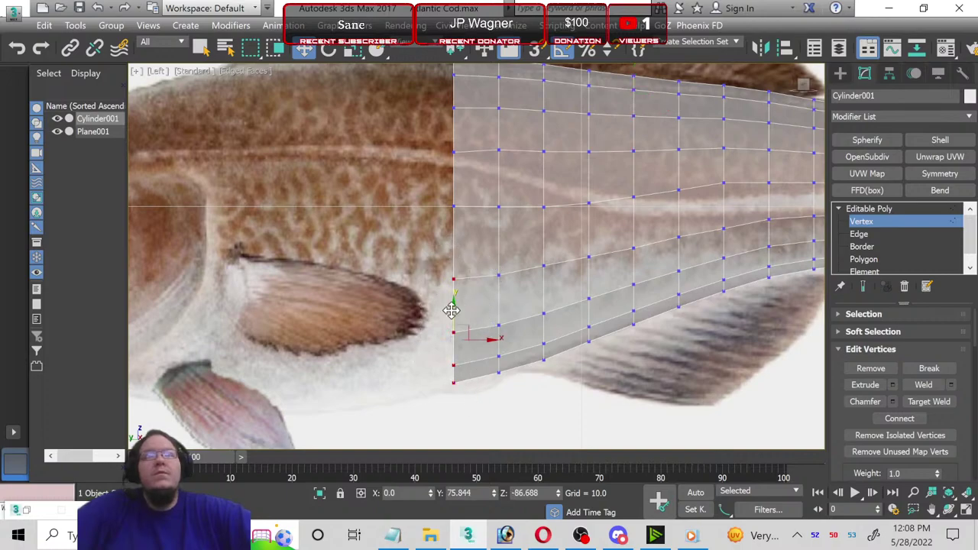
drag(444, 266, 469, 426)
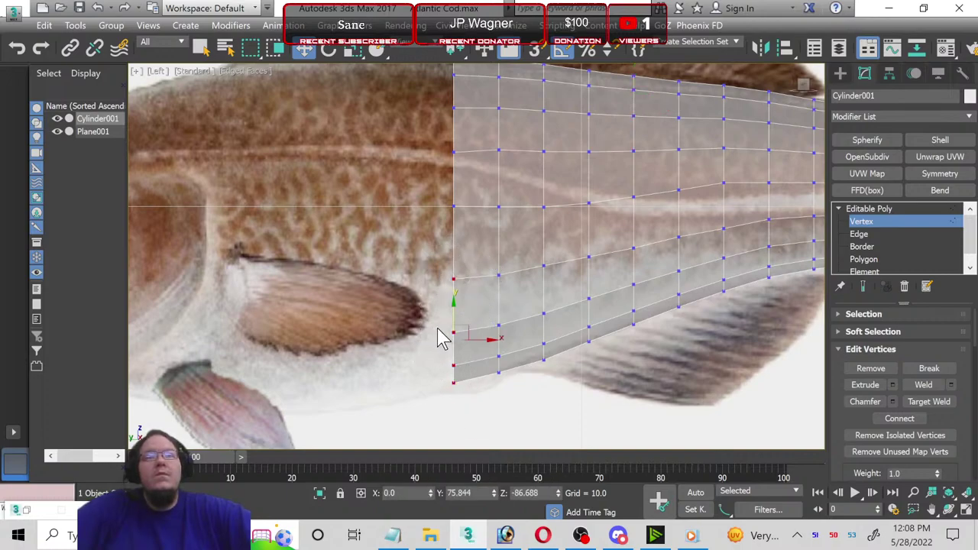
mouse_move(454, 308)
mouse_down()
mouse_move(457, 316)
mouse_move(454, 308)
mouse_up()
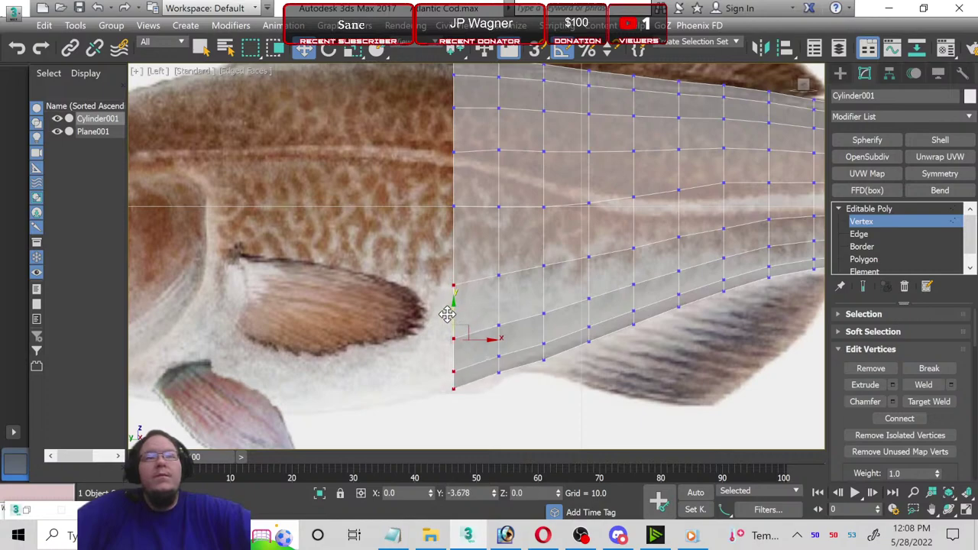
drag(493, 274, 517, 408)
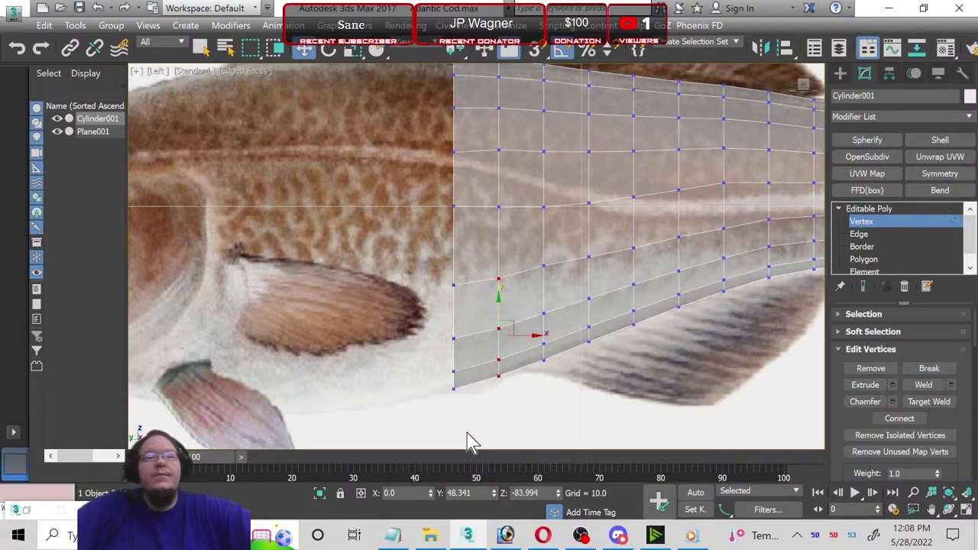
middle_drag(482, 408, 552, 378)
scroll(552, 378, up, 2)
scroll(545, 375, up, 3)
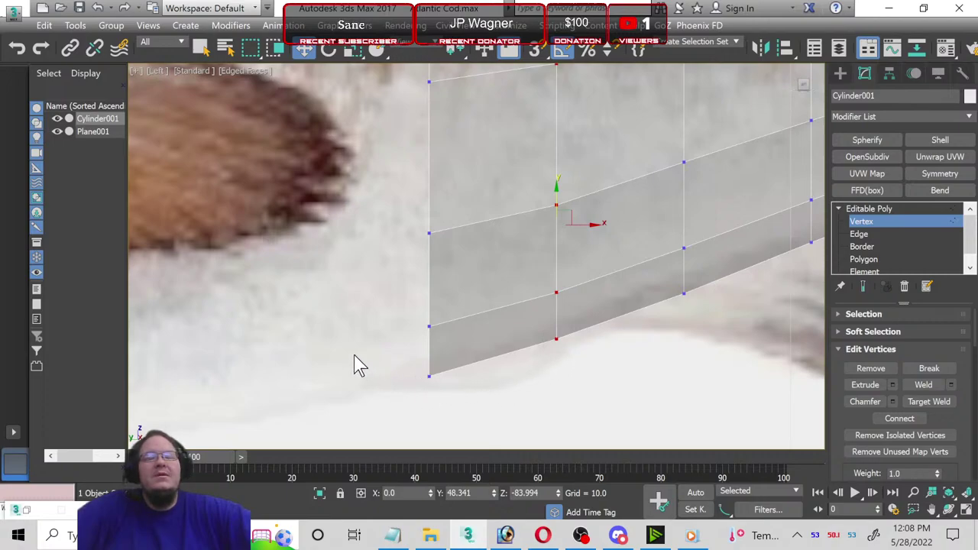
scroll(294, 348, down, 1)
middle_drag(284, 331, 339, 353)
scroll(321, 339, down, 2)
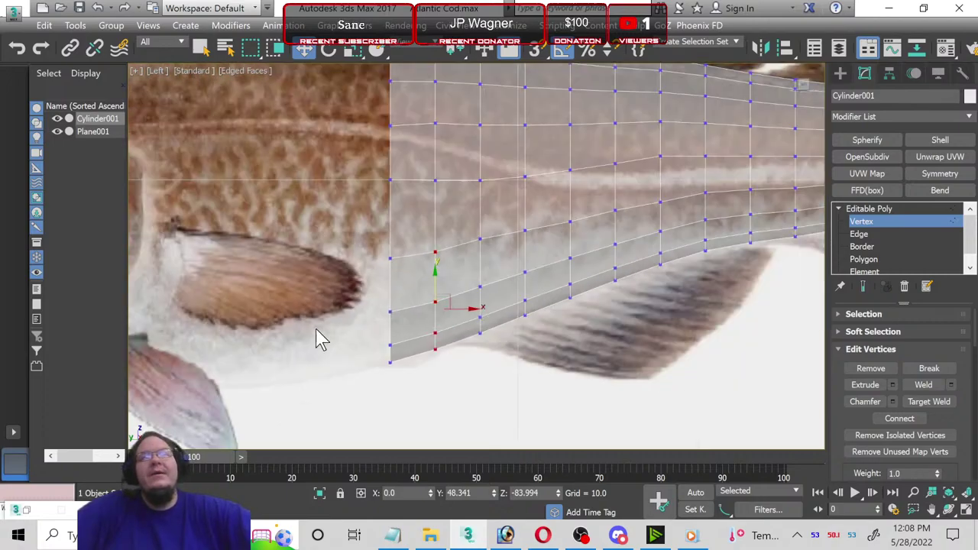
scroll(443, 399, down, 2)
scroll(489, 336, down, 1)
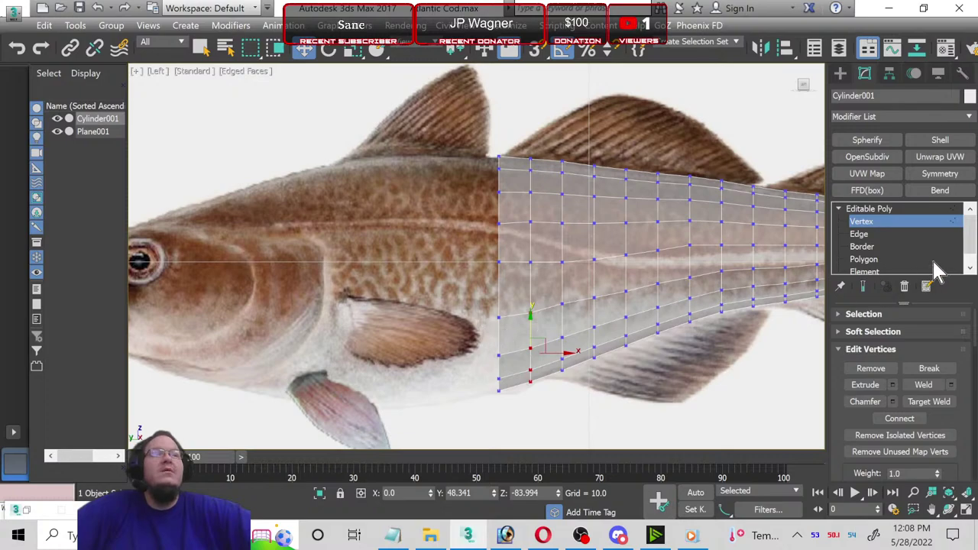
Step: Extrude the front polygons toward the head and lower the new column's bottom vertices to the belly
click(865, 259)
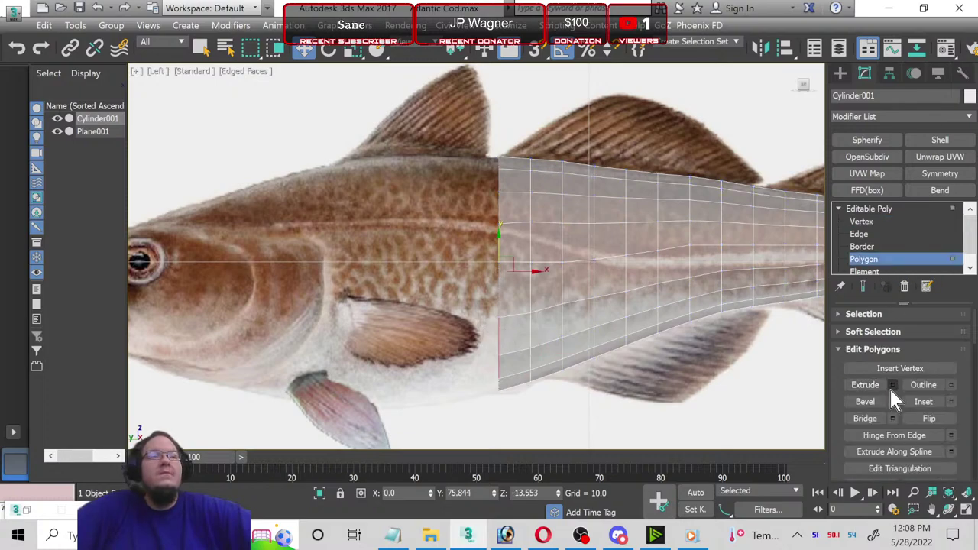
click(892, 386)
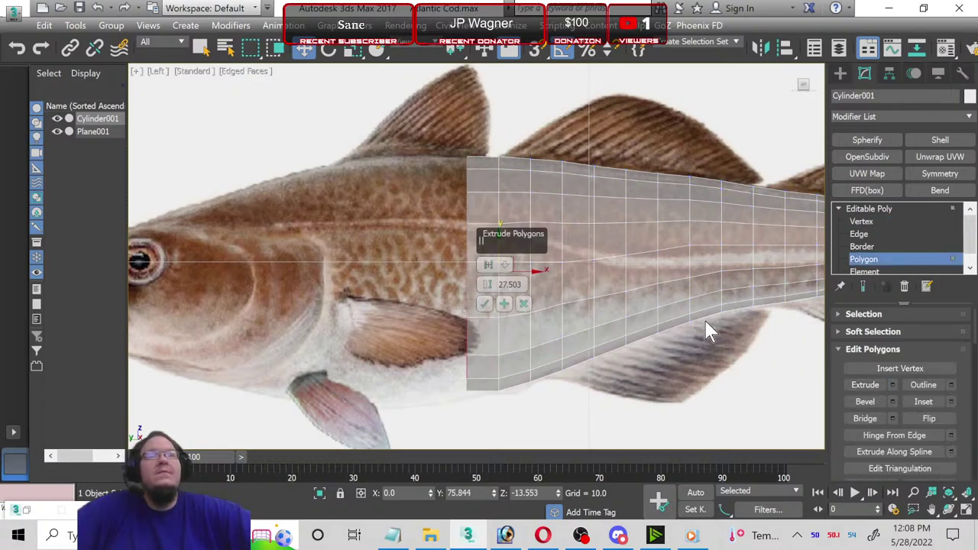
click(481, 304)
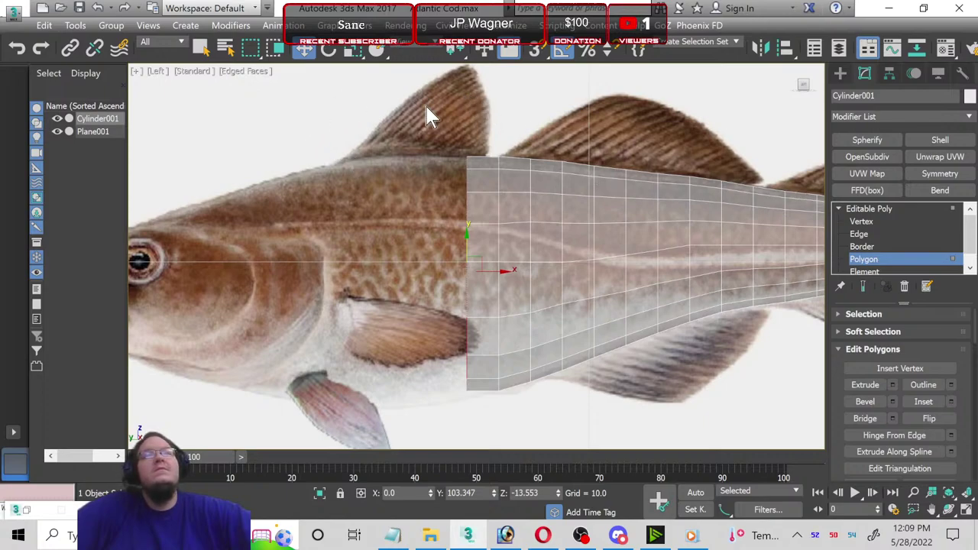
key(r)
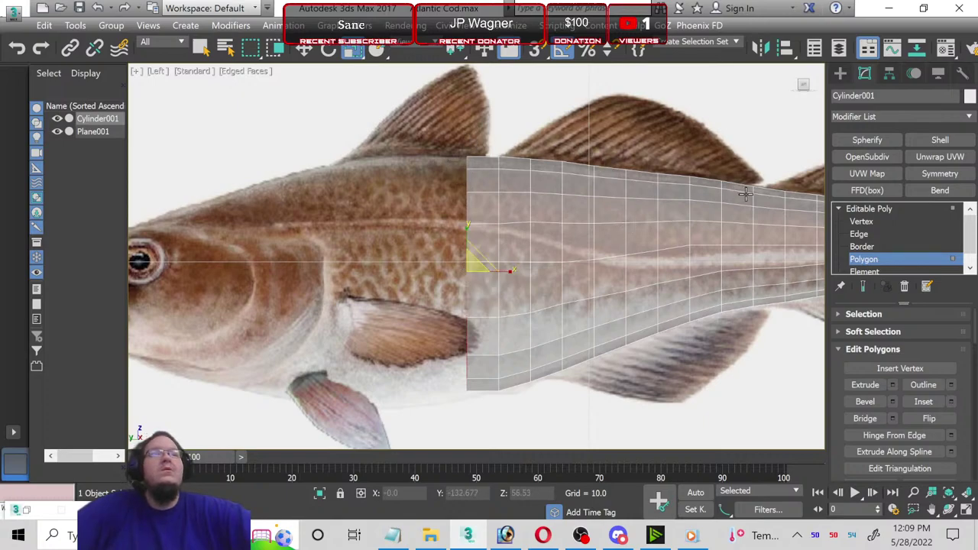
click(853, 221)
scroll(507, 382, up, 2)
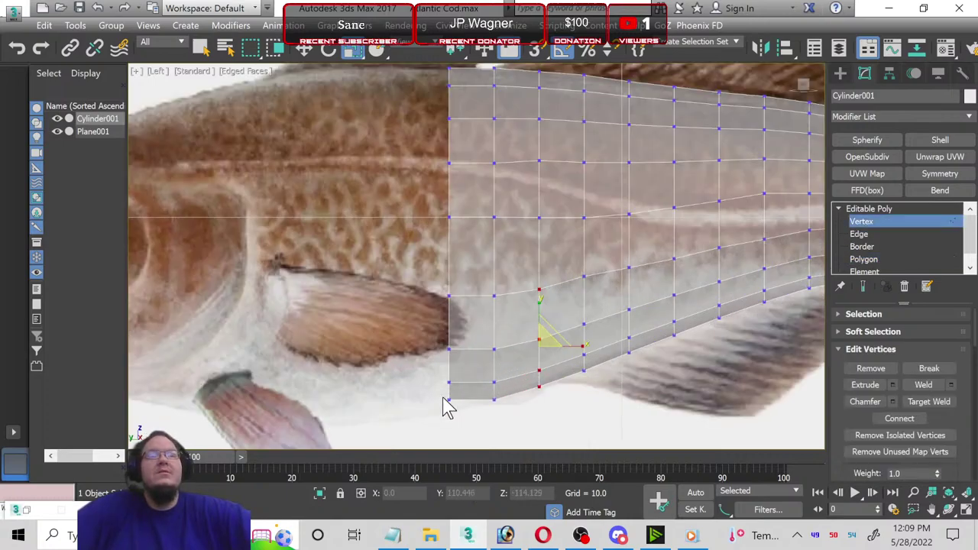
middle_drag(447, 403, 474, 361)
drag(482, 394, 480, 386)
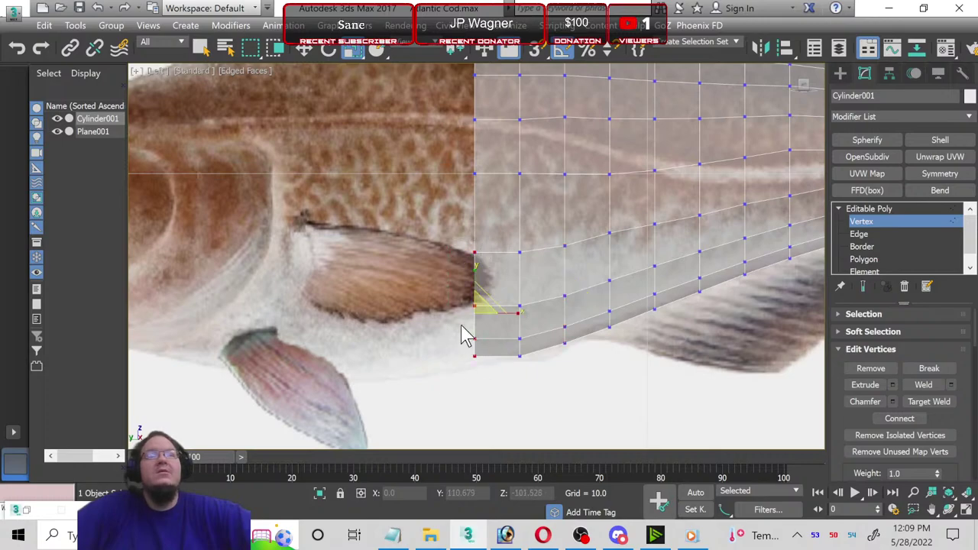
click(303, 50)
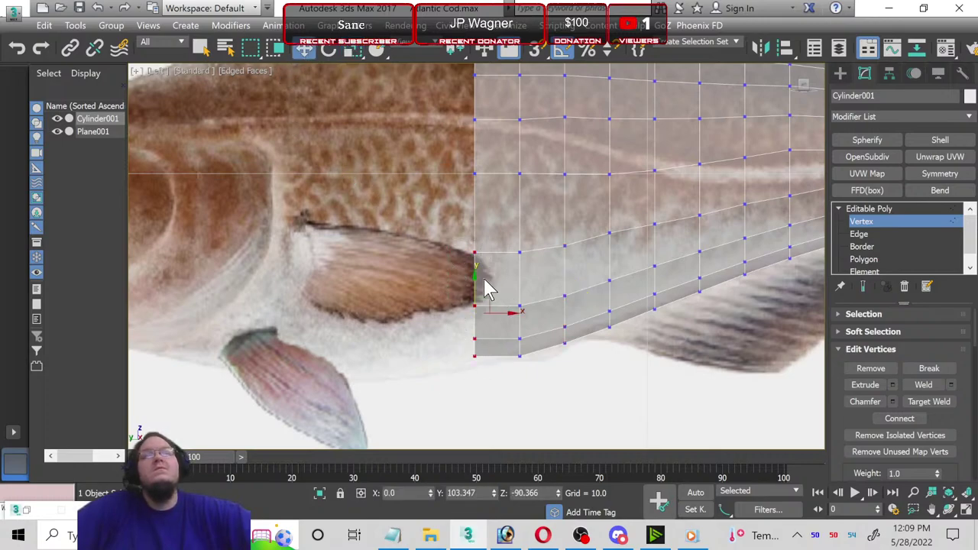
drag(478, 280, 478, 292)
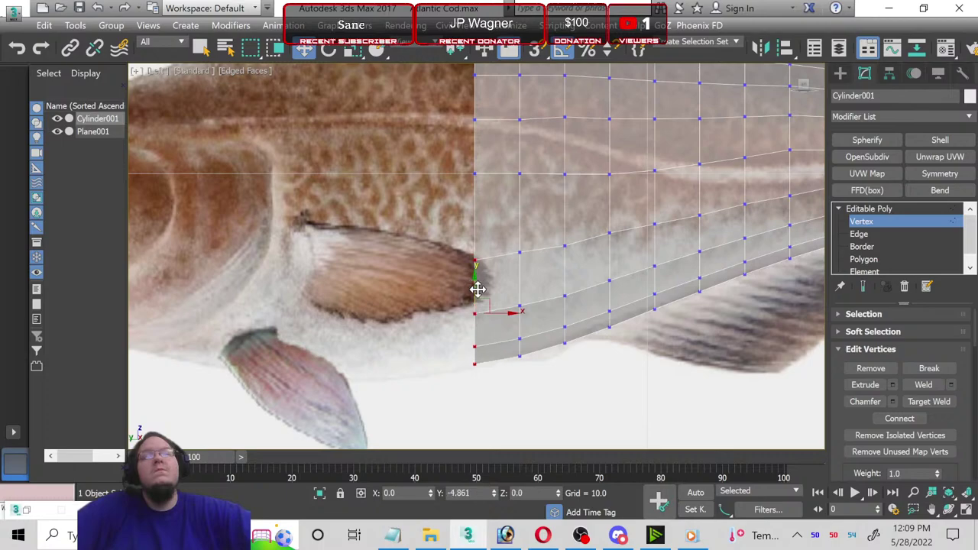
scroll(398, 340, down, 3)
scroll(425, 356, down, 1)
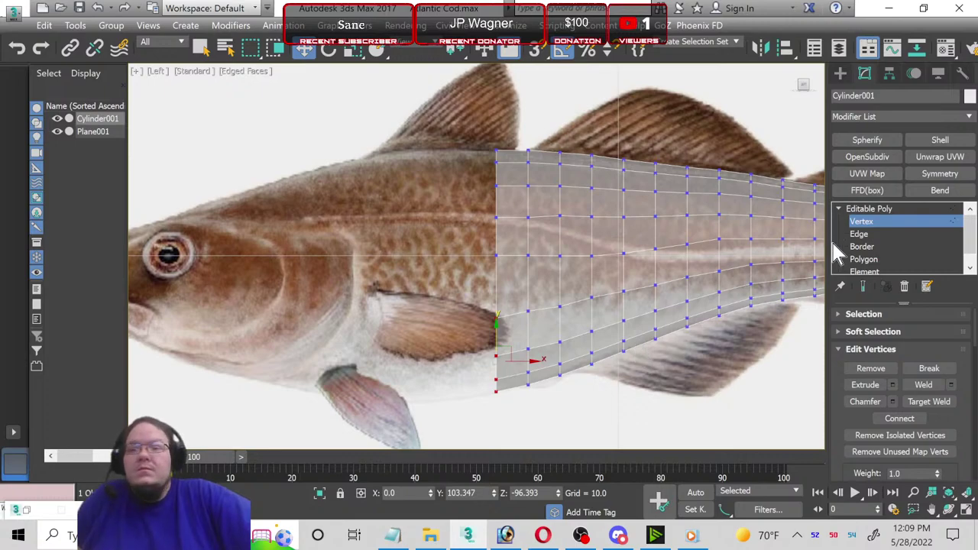
Step: Extrude another section forward and drop its front vertex column to match the belly
click(865, 260)
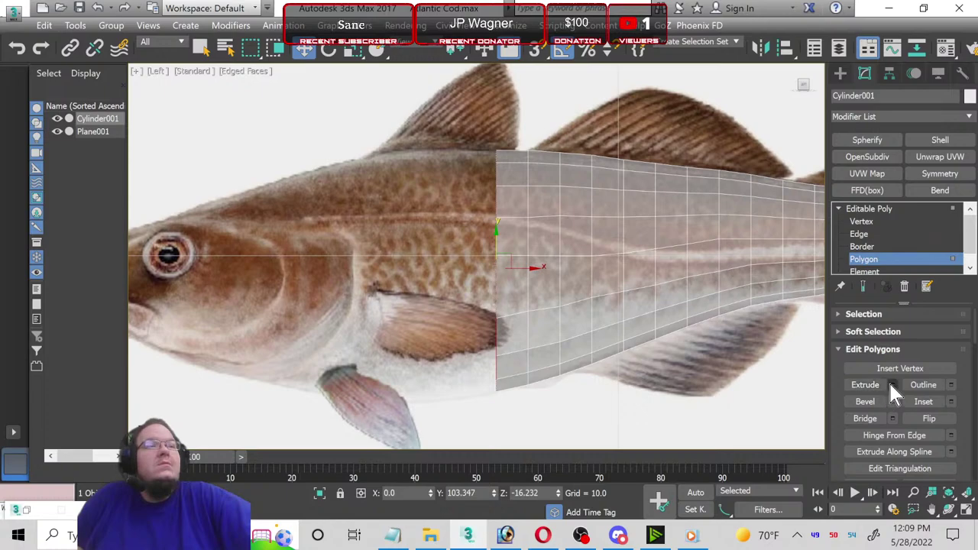
click(890, 383)
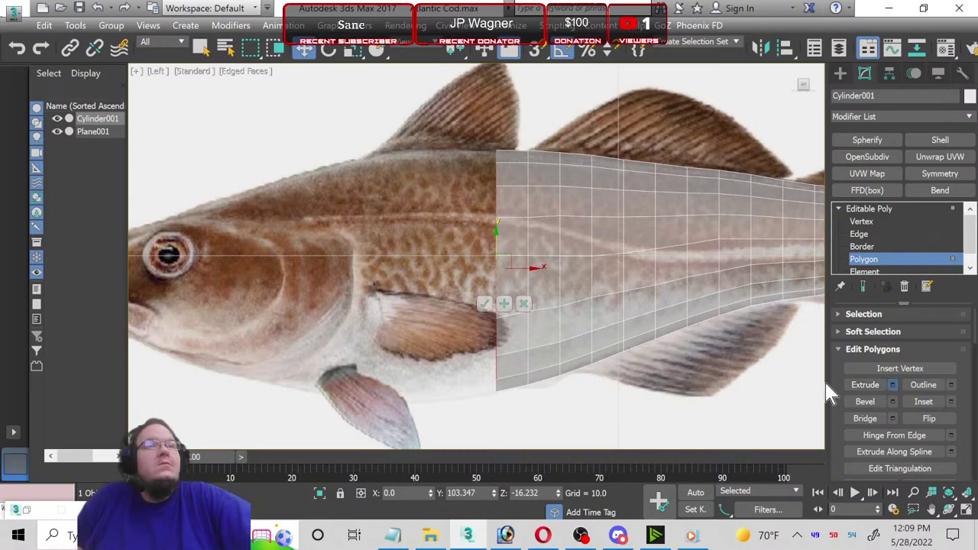
click(483, 303)
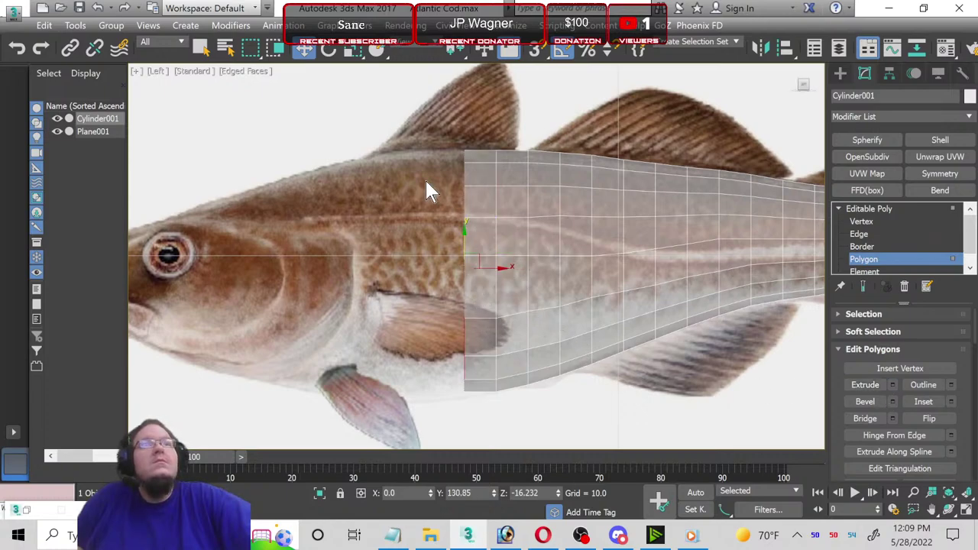
click(862, 221)
scroll(487, 370, up, 2)
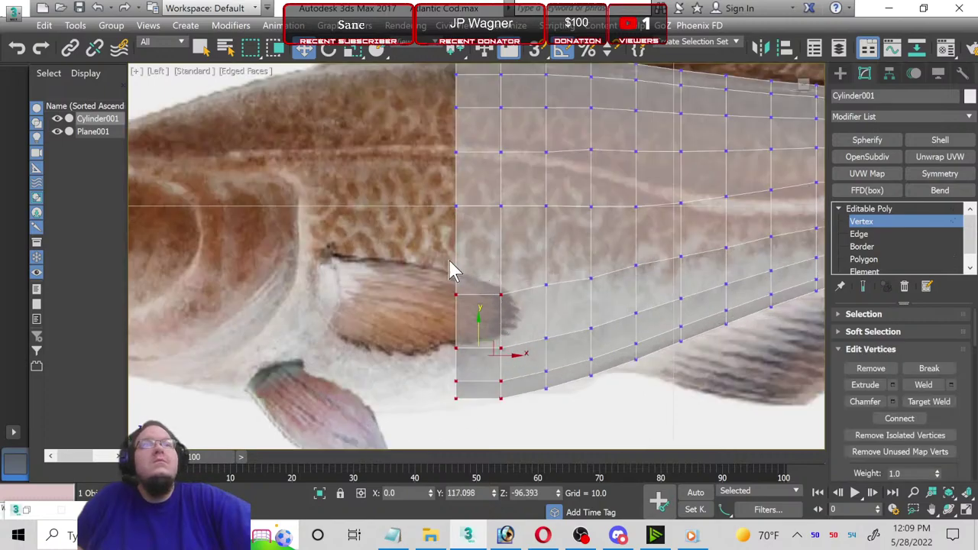
drag(451, 269, 469, 448)
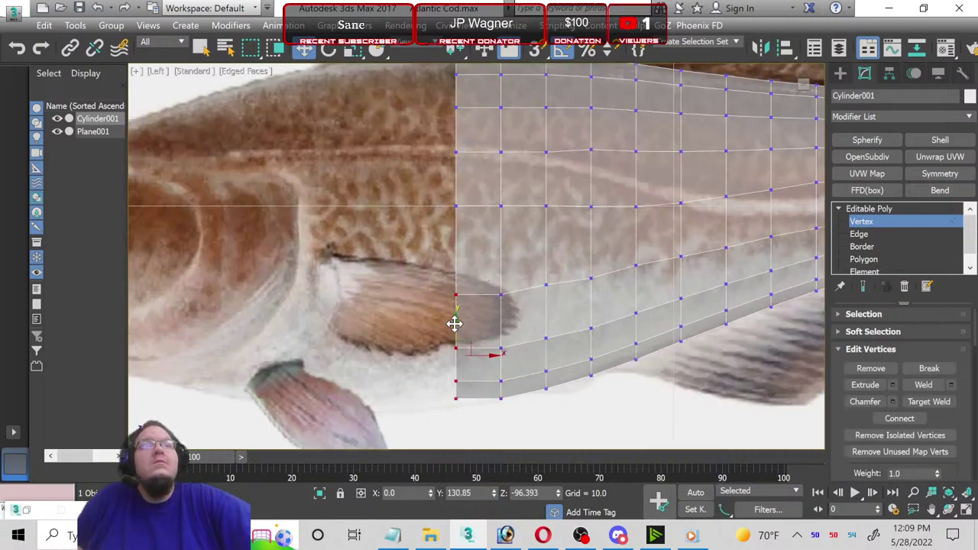
drag(454, 323, 463, 330)
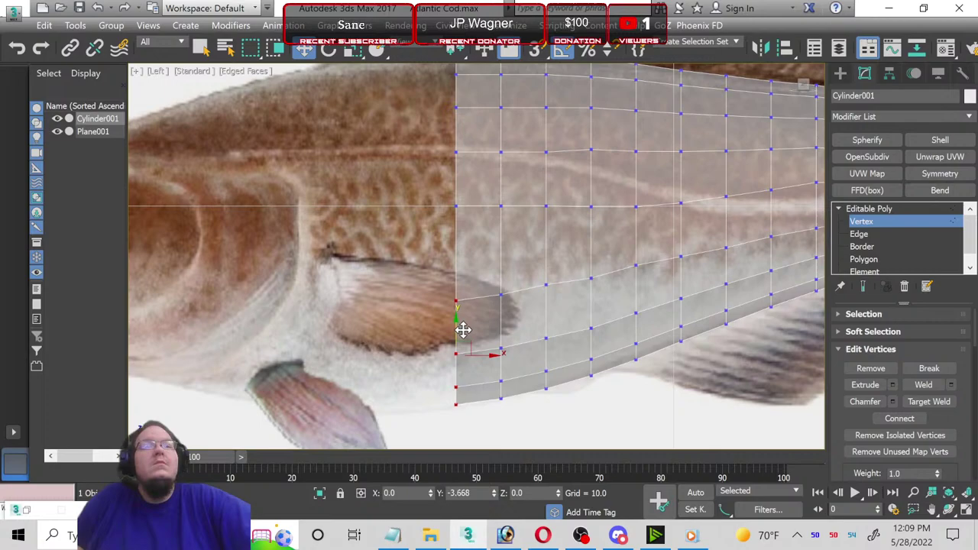
drag(489, 272, 517, 434)
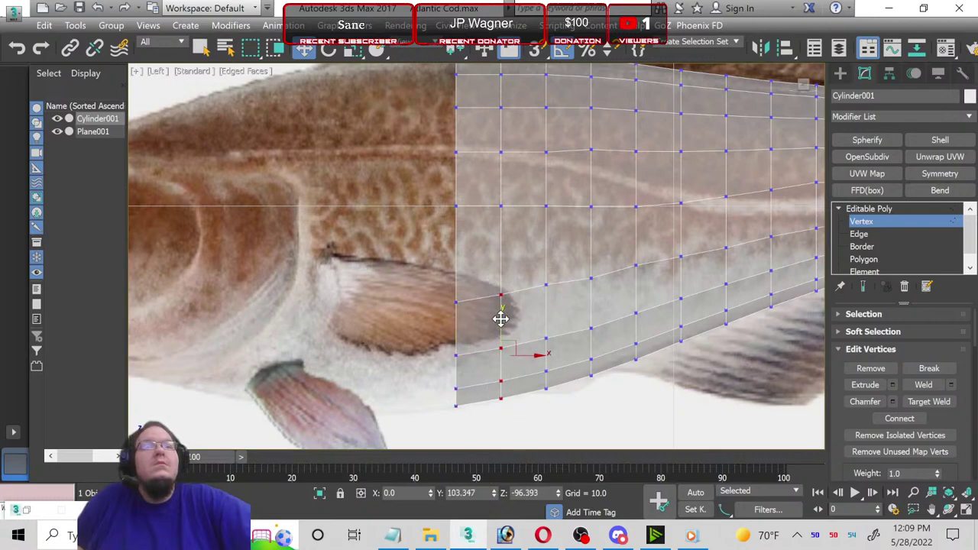
Step: Extrude a third section toward the head and lower its bottom vertices along the belly outline
click(896, 259)
click(892, 385)
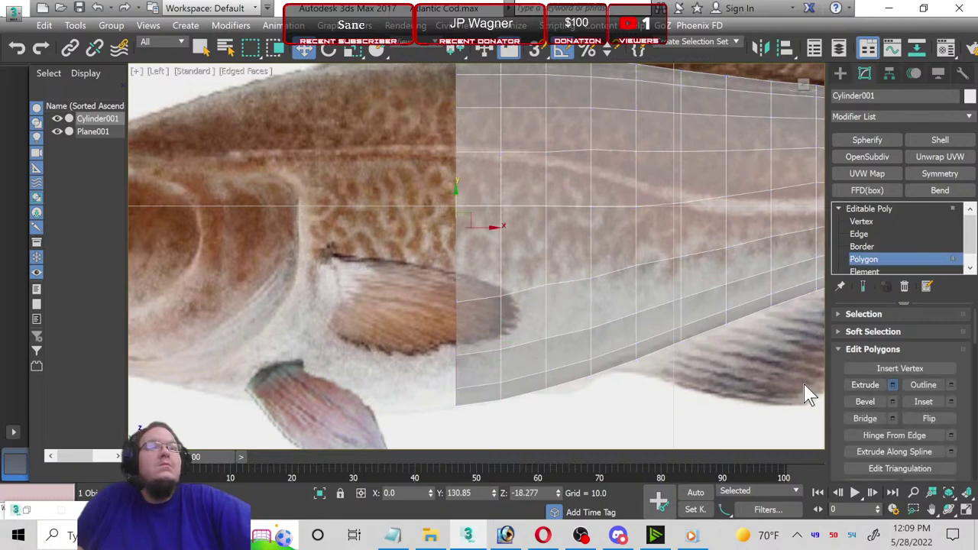
click(486, 305)
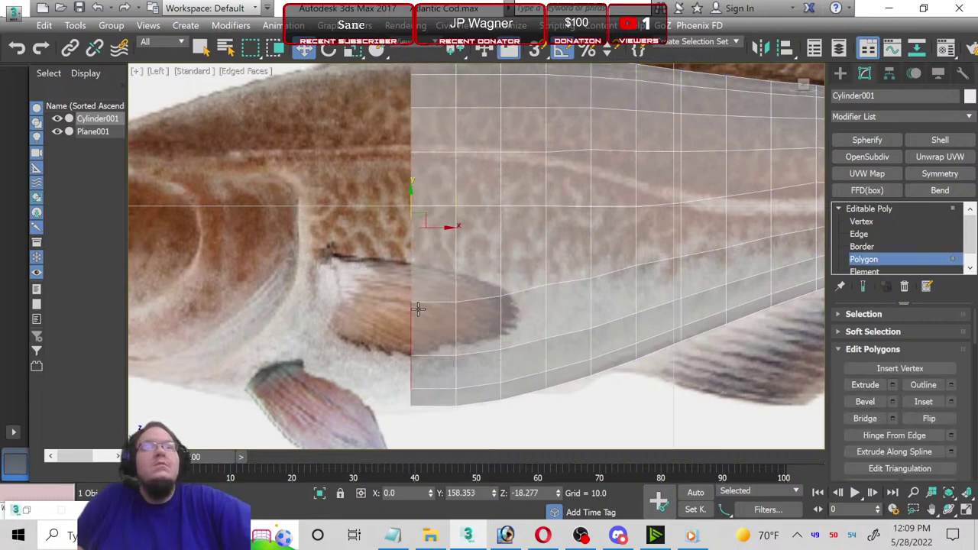
scroll(301, 345, down, 3)
mouse_move(301, 344)
middle_down()
mouse_move(392, 354)
mouse_move(432, 369)
middle_up()
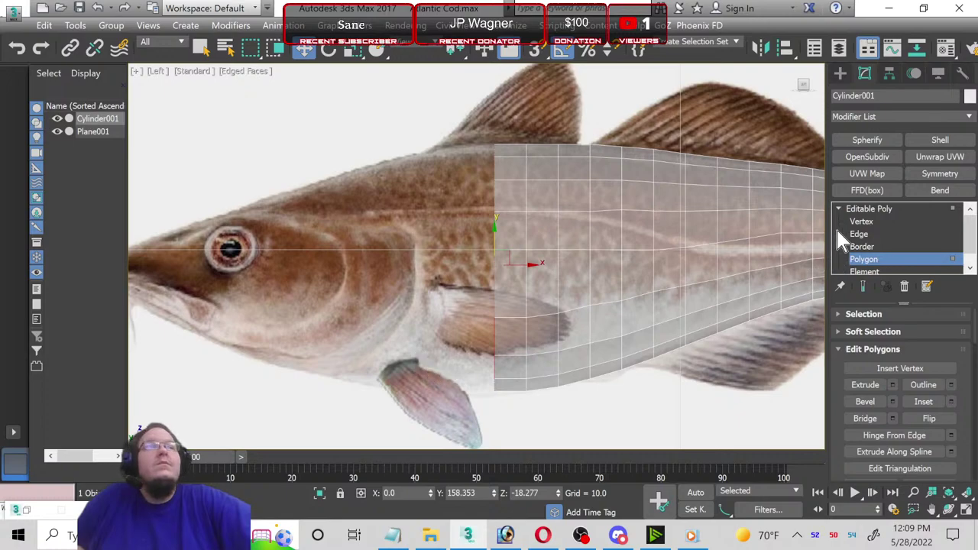
click(862, 220)
scroll(477, 404, up, 2)
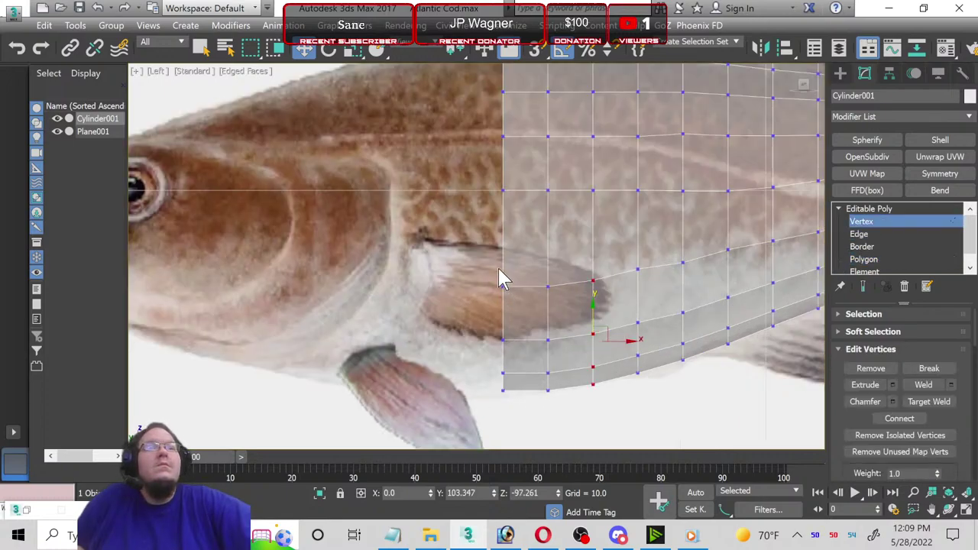
drag(532, 436, 496, 283)
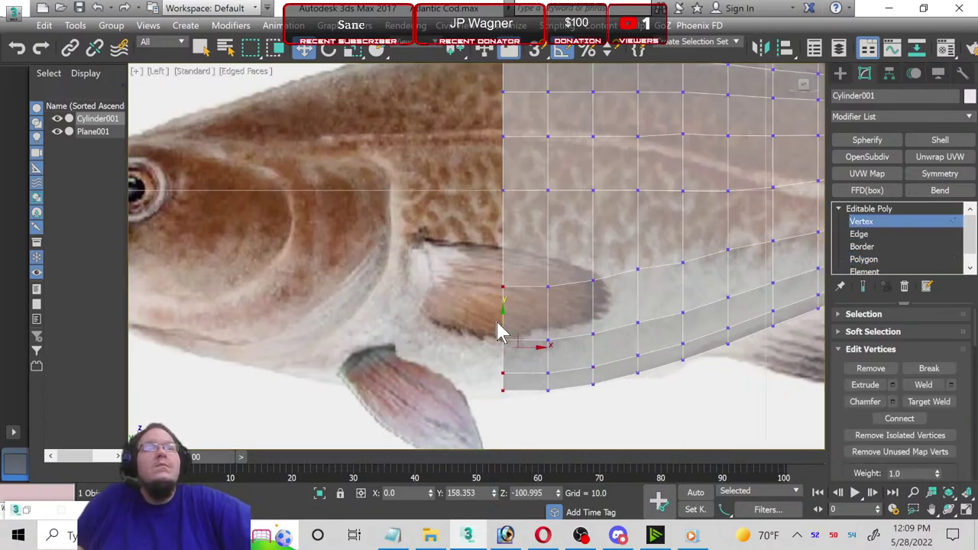
drag(503, 320, 507, 324)
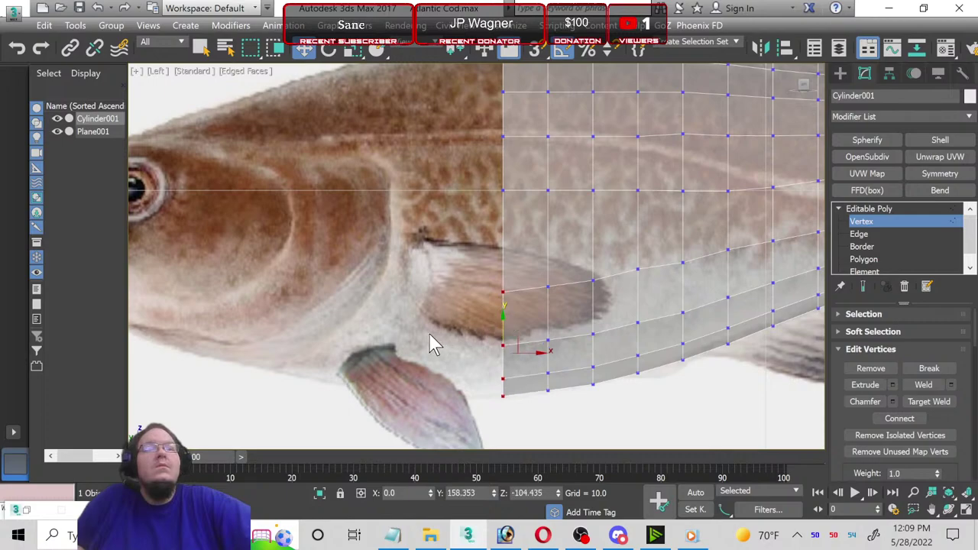
scroll(430, 343, down, 2)
mouse_move(431, 343)
middle_down()
mouse_move(418, 353)
mouse_move(484, 360)
middle_up()
Step: Extrude the front polygons twice toward the head and shrink the newest ring to about 97%
click(882, 260)
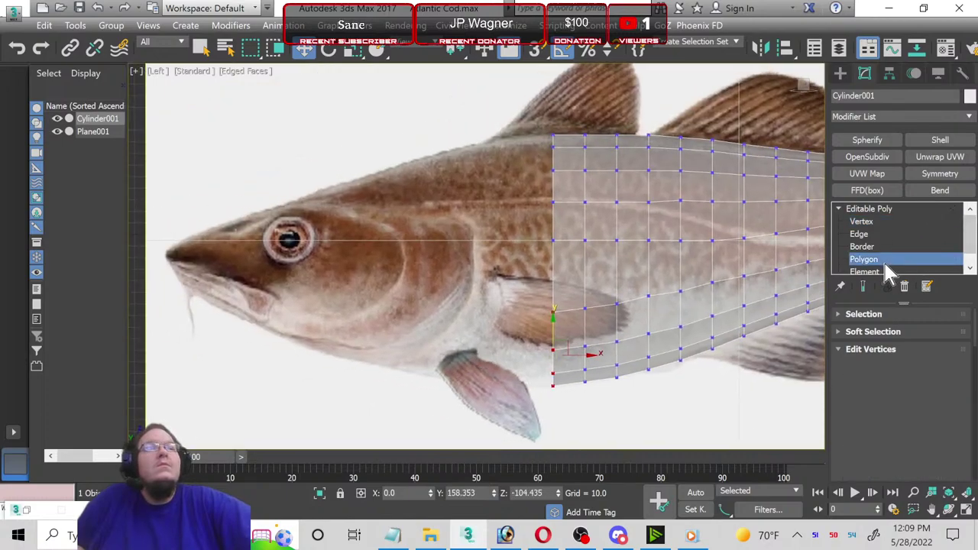
click(893, 385)
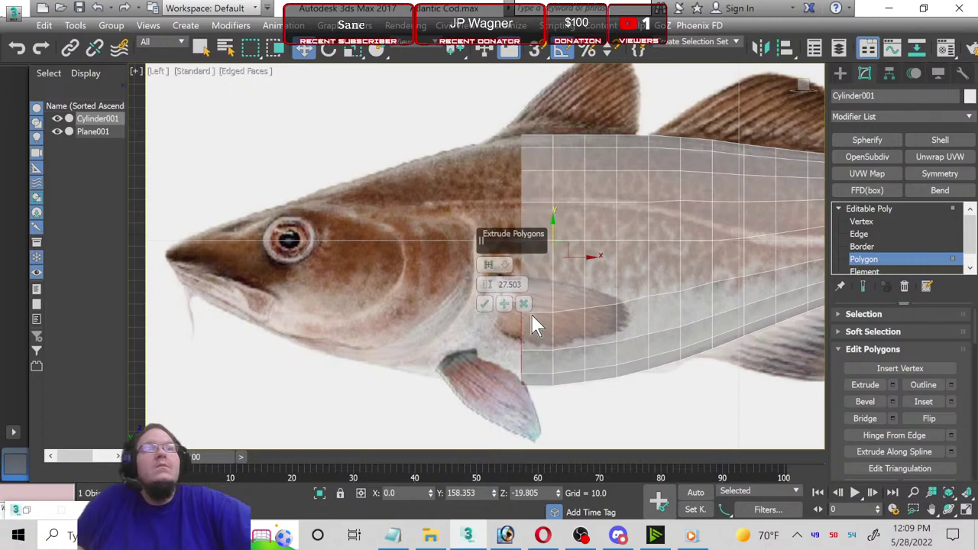
click(482, 300)
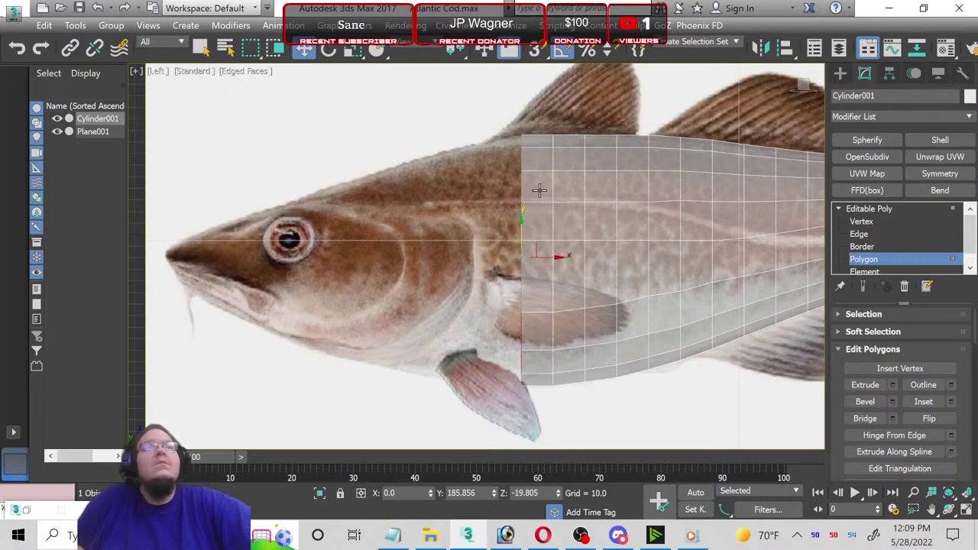
middle_drag(448, 339, 447, 329)
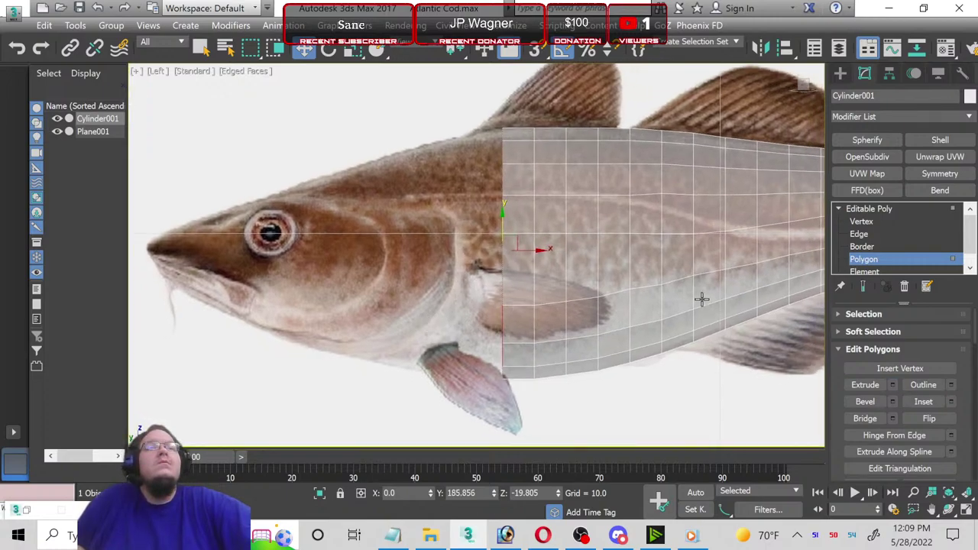
click(892, 384)
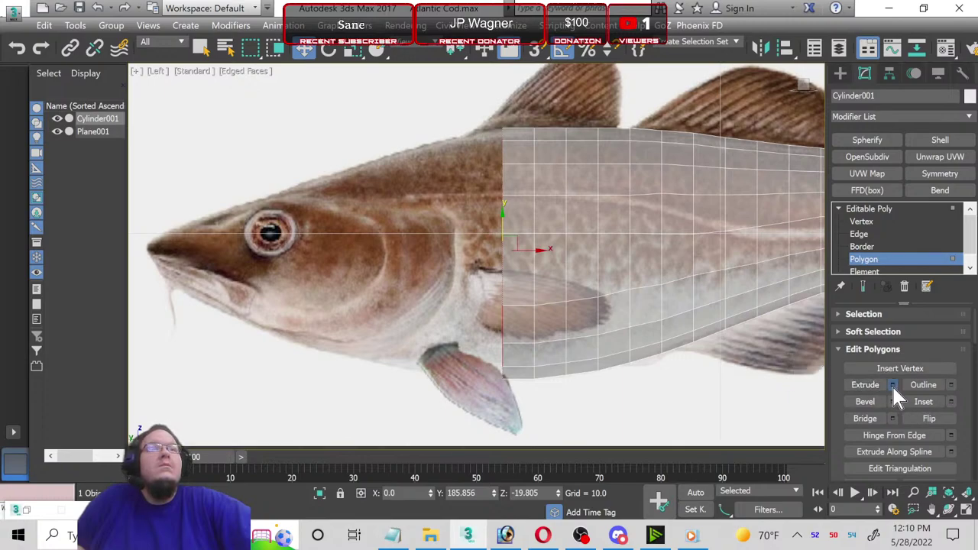
click(484, 304)
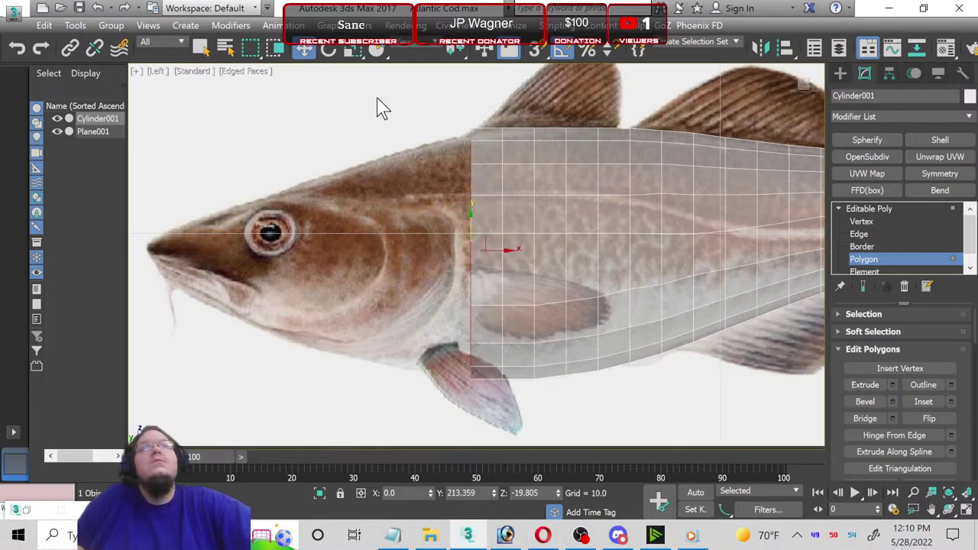
click(353, 50)
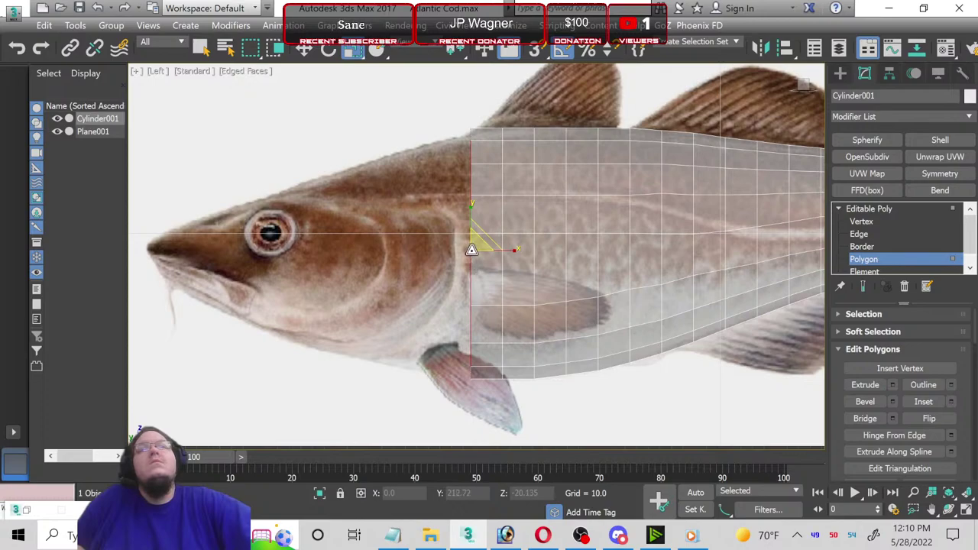
drag(473, 250, 470, 251)
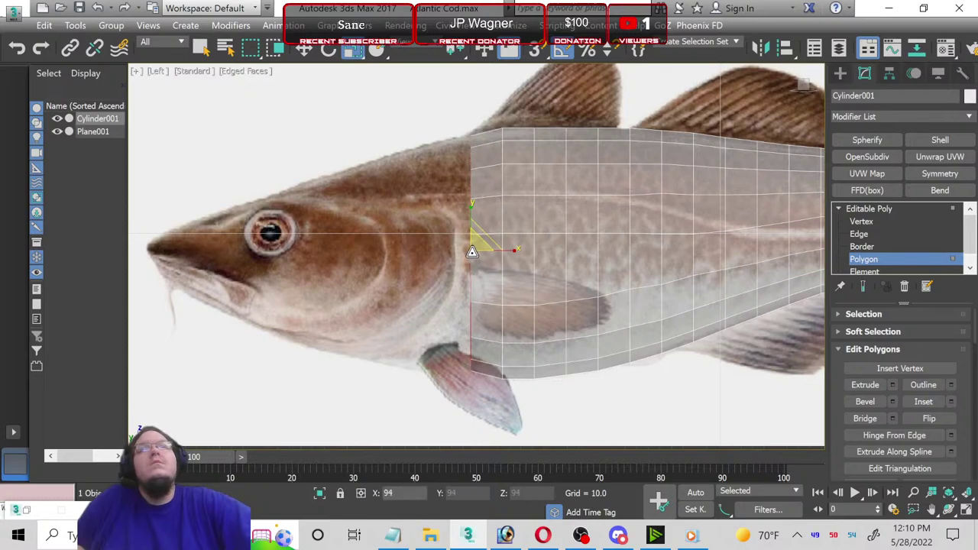
Step: Nudge the lower vertices of the new front column slightly into place
click(864, 222)
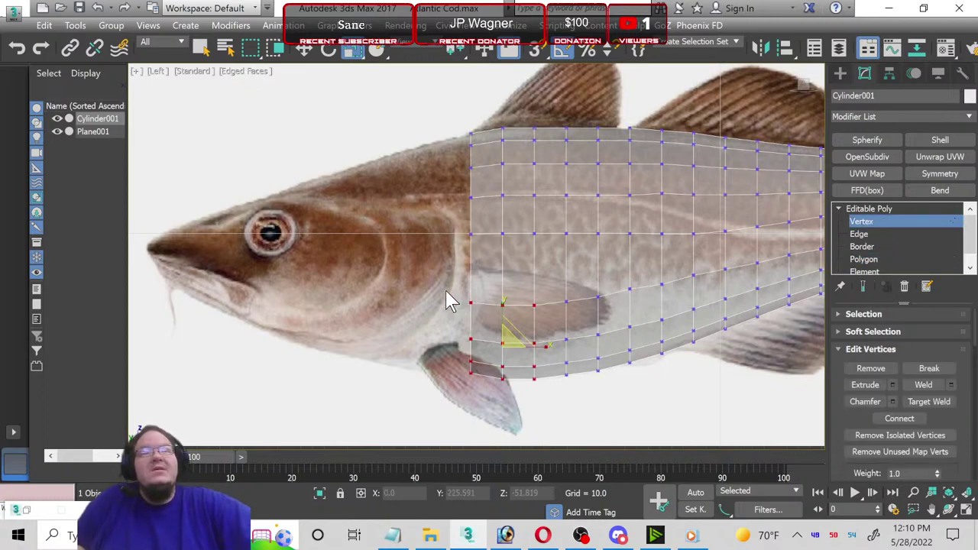
click(471, 340)
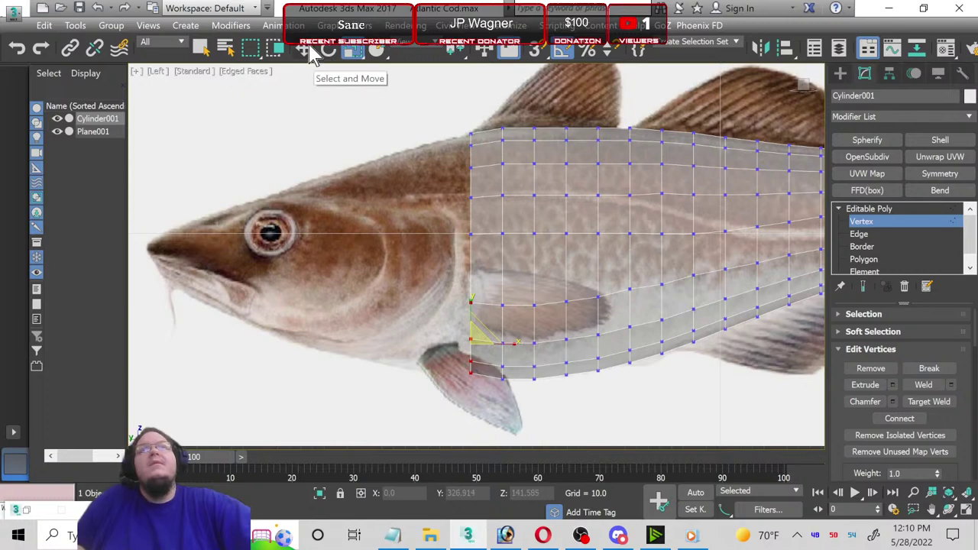
click(305, 50)
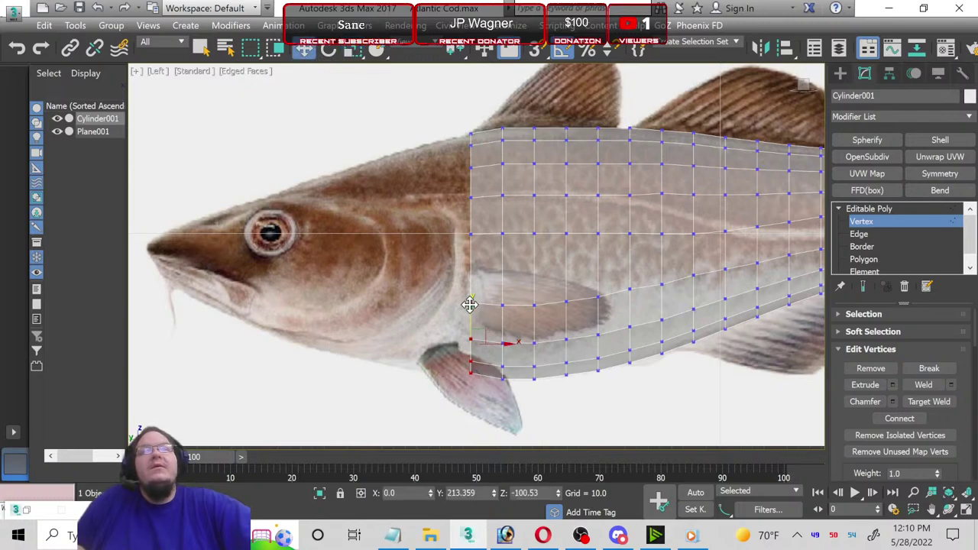
drag(470, 313, 474, 317)
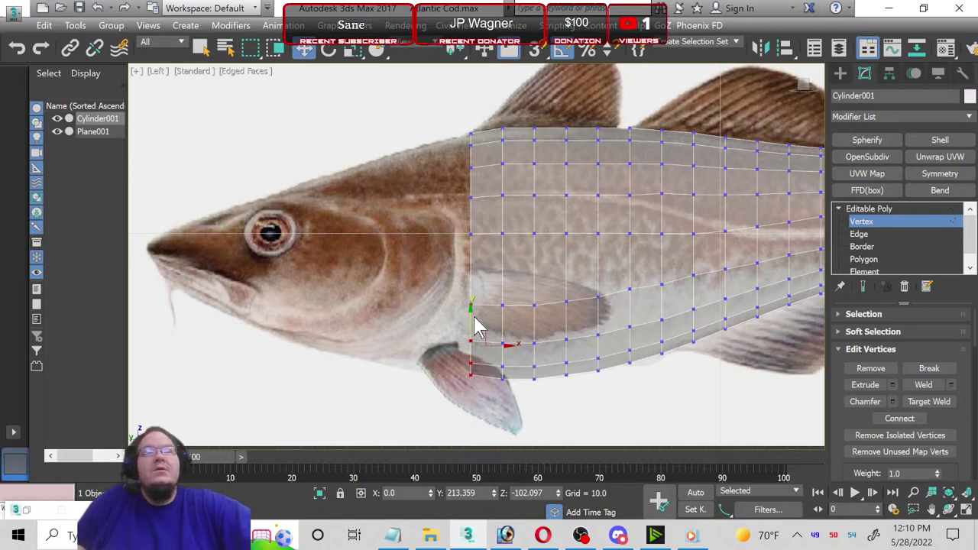
drag(470, 317, 522, 405)
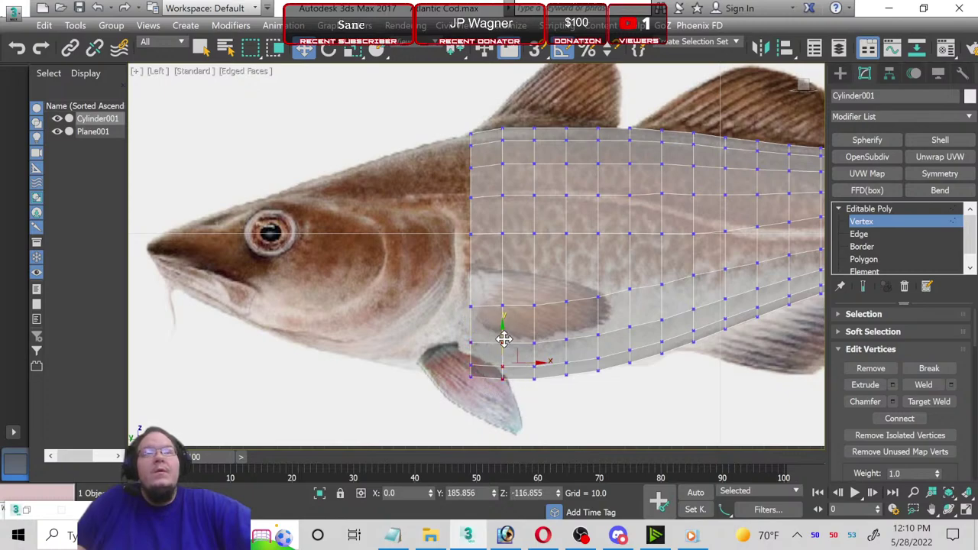
drag(504, 340, 476, 330)
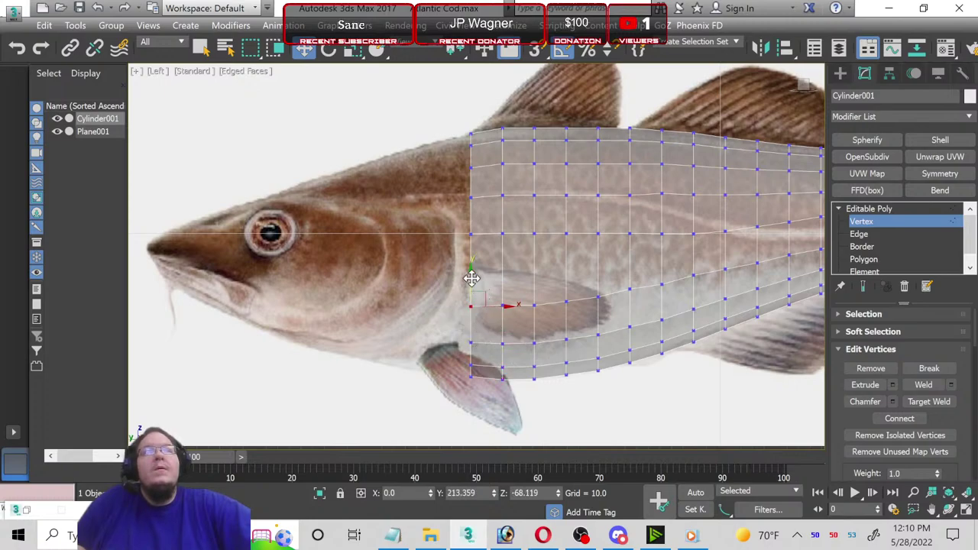
Step: Raise four bottom vertices along the front up to the cod's belly line
drag(470, 265, 471, 249)
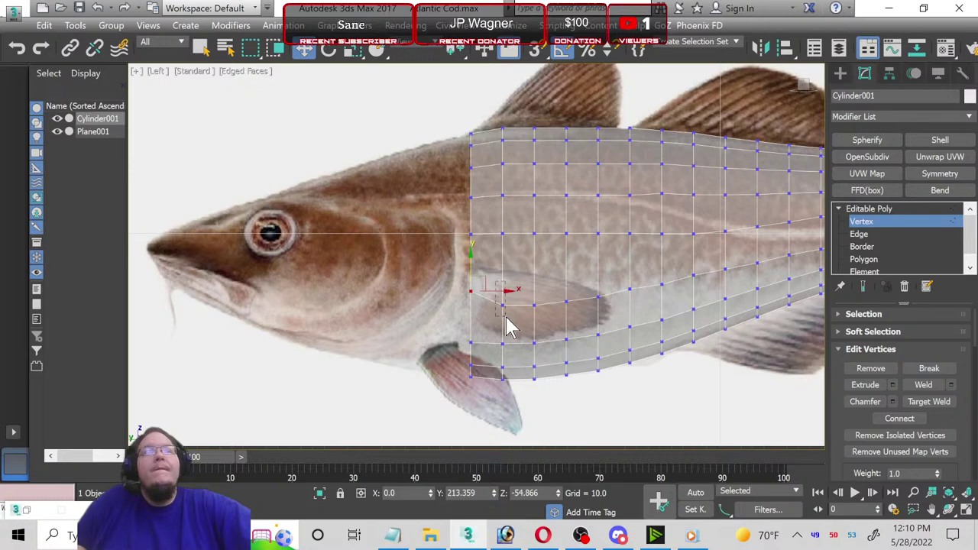
click(502, 305)
drag(504, 281, 504, 270)
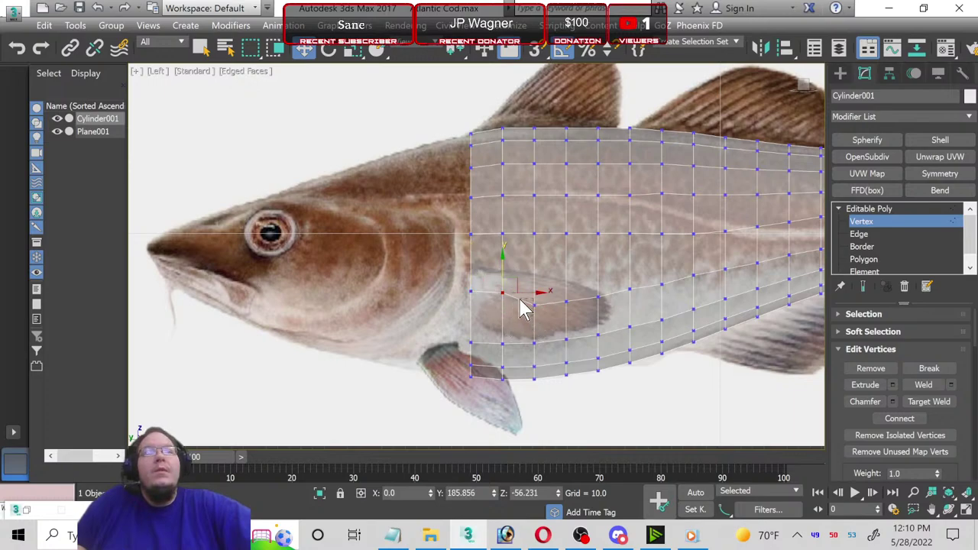
drag(532, 283, 528, 272)
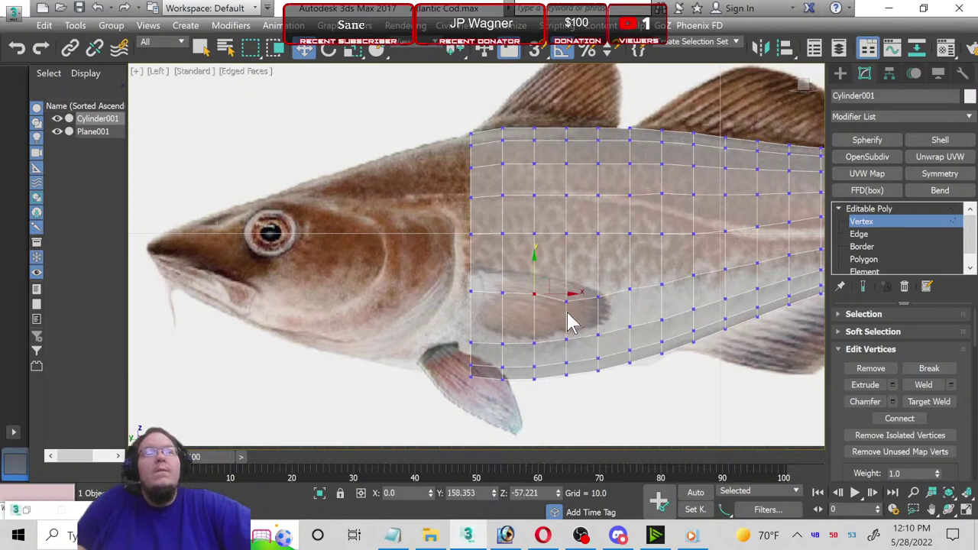
click(559, 298)
mouse_move(564, 280)
mouse_down()
mouse_move(562, 270)
mouse_move(594, 263)
mouse_up()
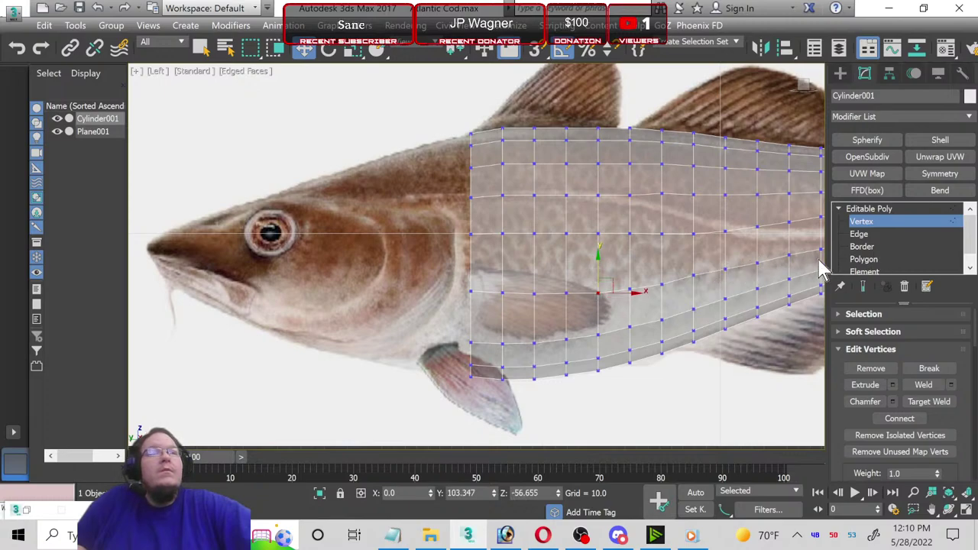
Step: Extrude the end faces 27.503 toward the head, shrink them slightly, and adjust the bottom front vertices
click(876, 259)
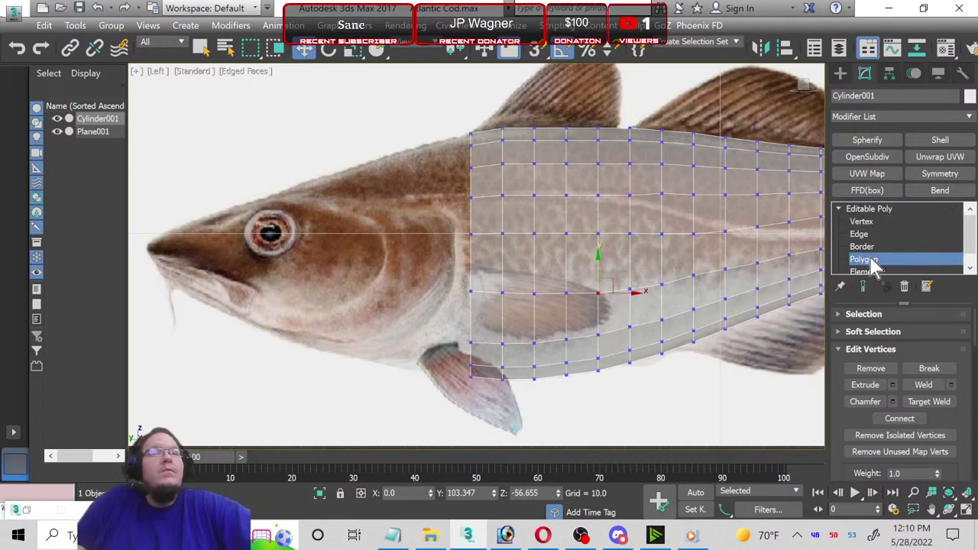
click(892, 385)
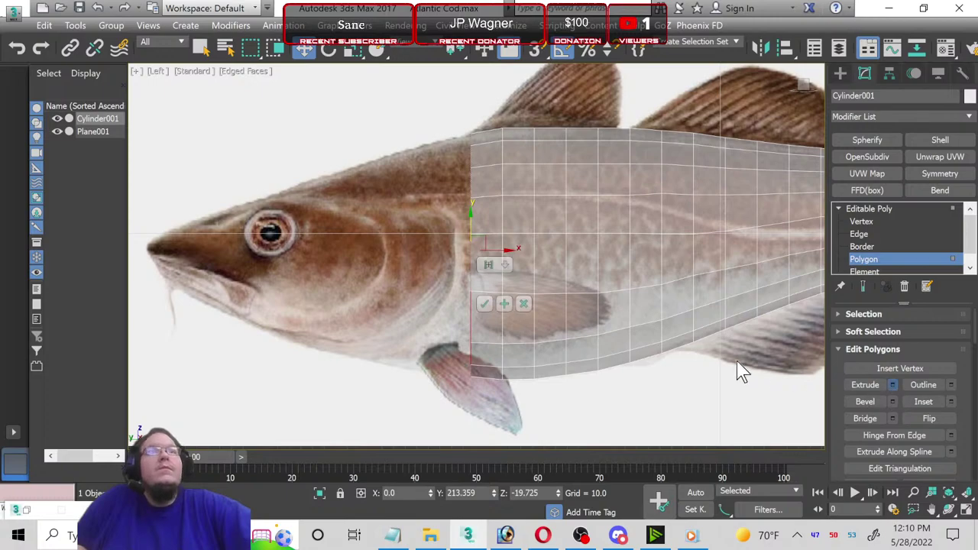
click(486, 305)
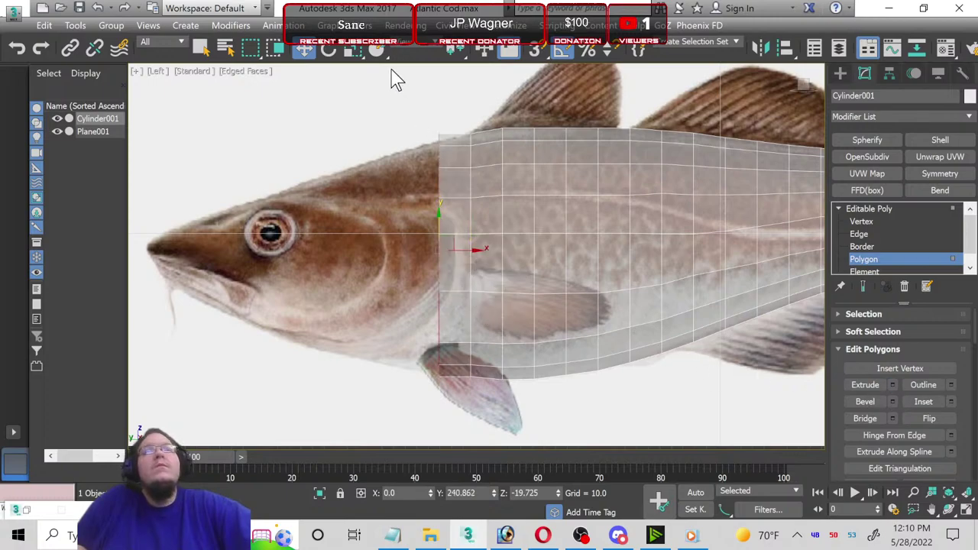
click(353, 50)
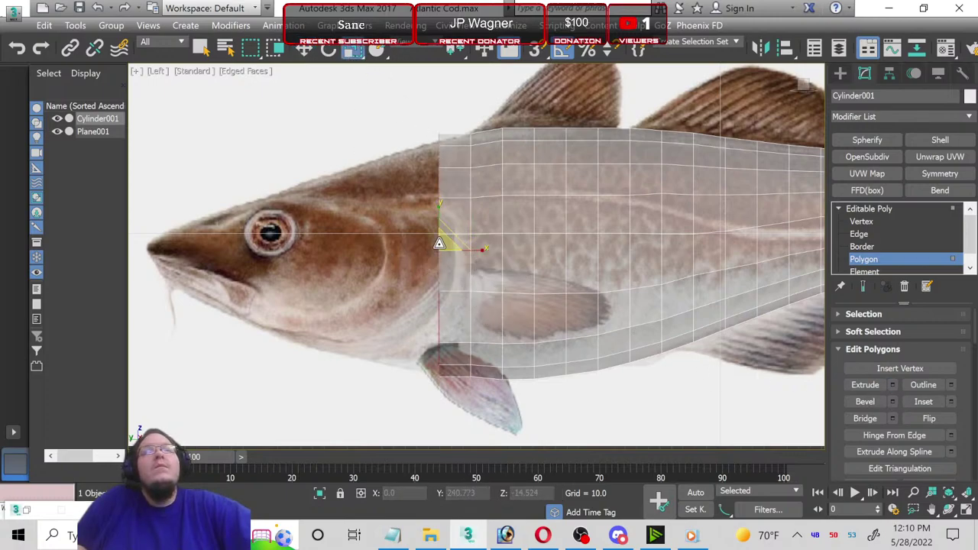
drag(439, 243, 441, 246)
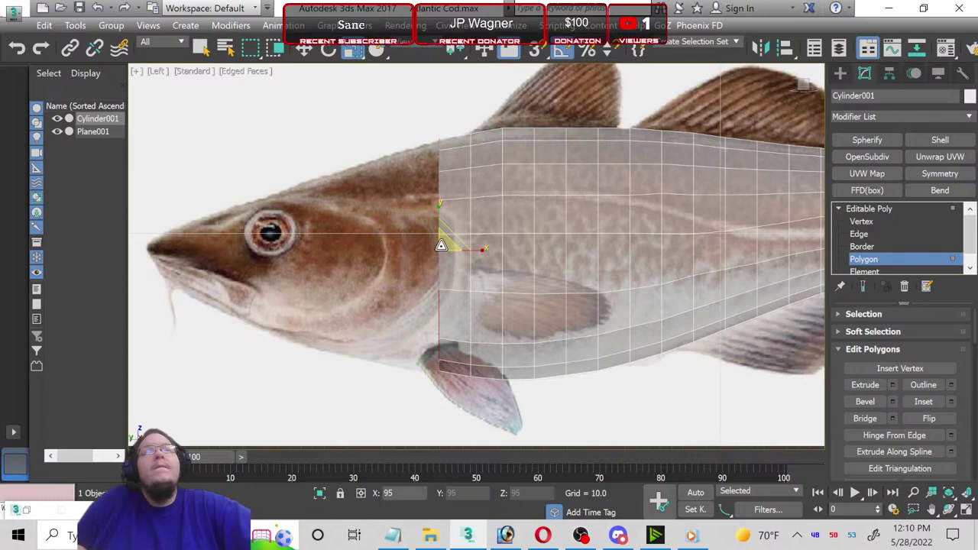
click(855, 221)
scroll(459, 368, up, 2)
click(438, 370)
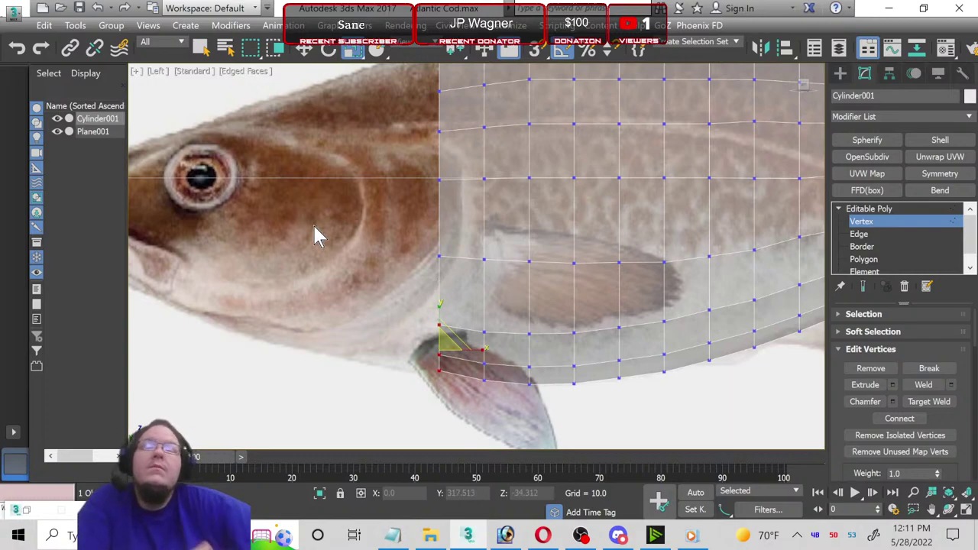
click(303, 48)
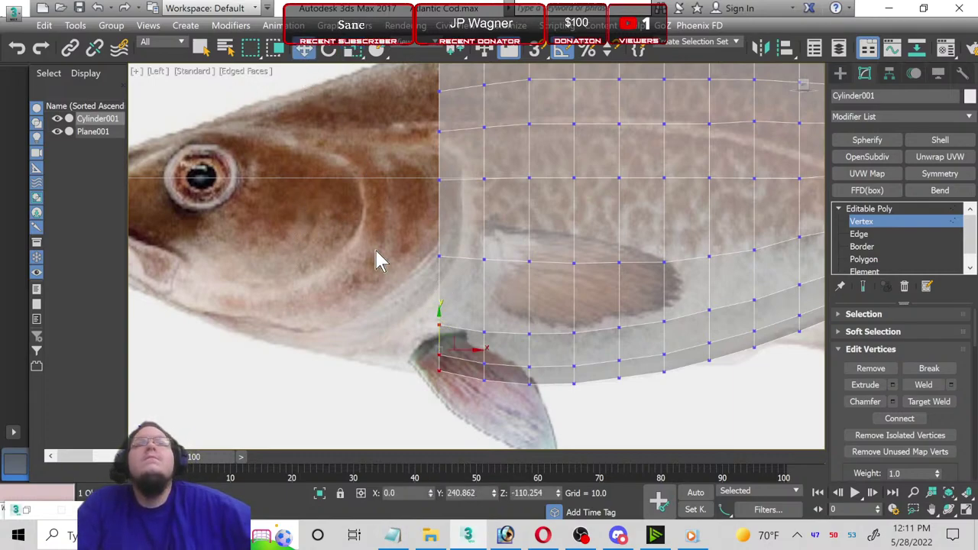
drag(436, 326, 447, 327)
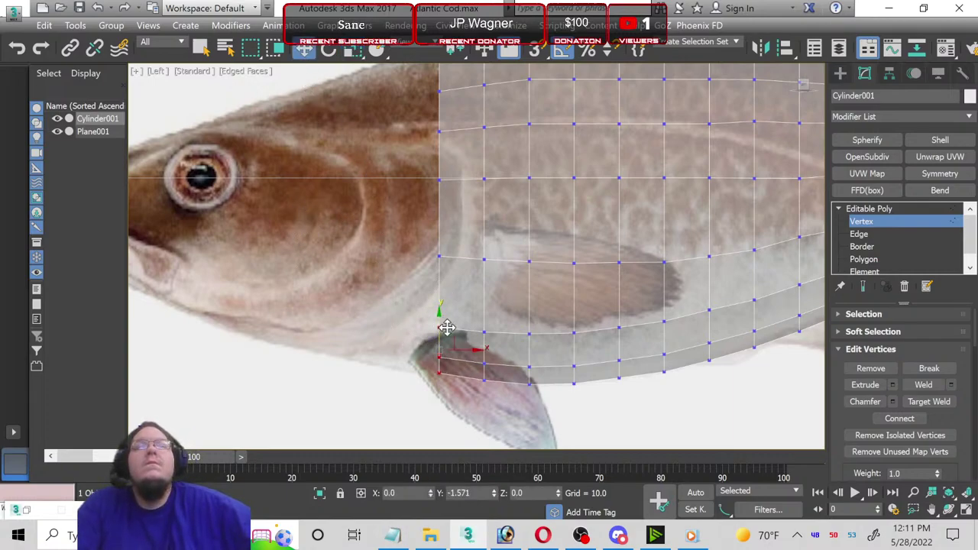
middle_drag(386, 344, 498, 375)
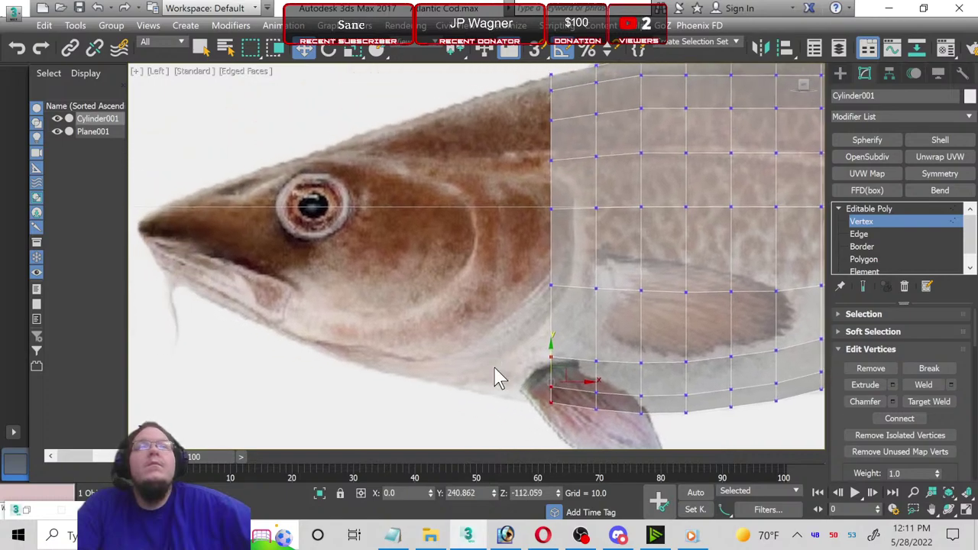
Step: Extrude and shrink another end section, then lower its top front vertex to the back outline
click(889, 259)
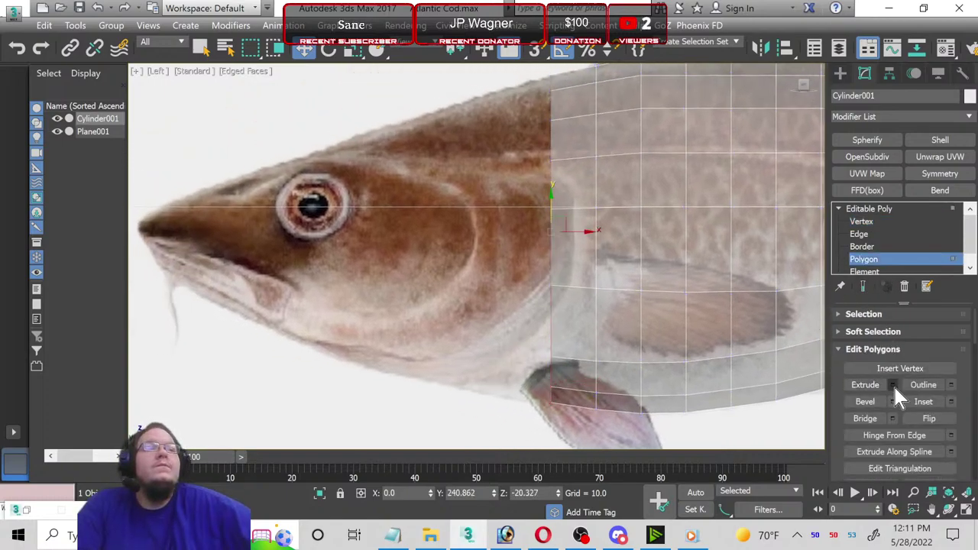
click(893, 385)
click(485, 303)
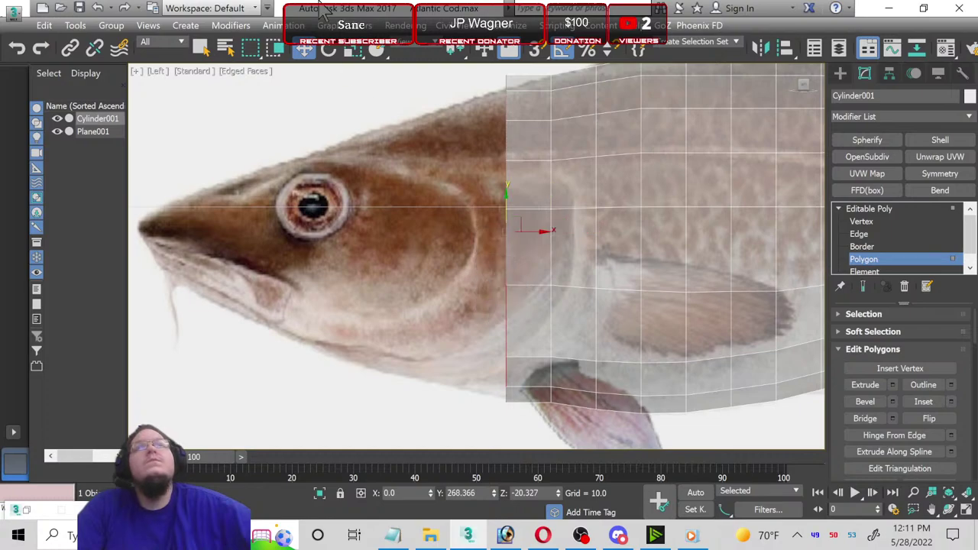
click(350, 50)
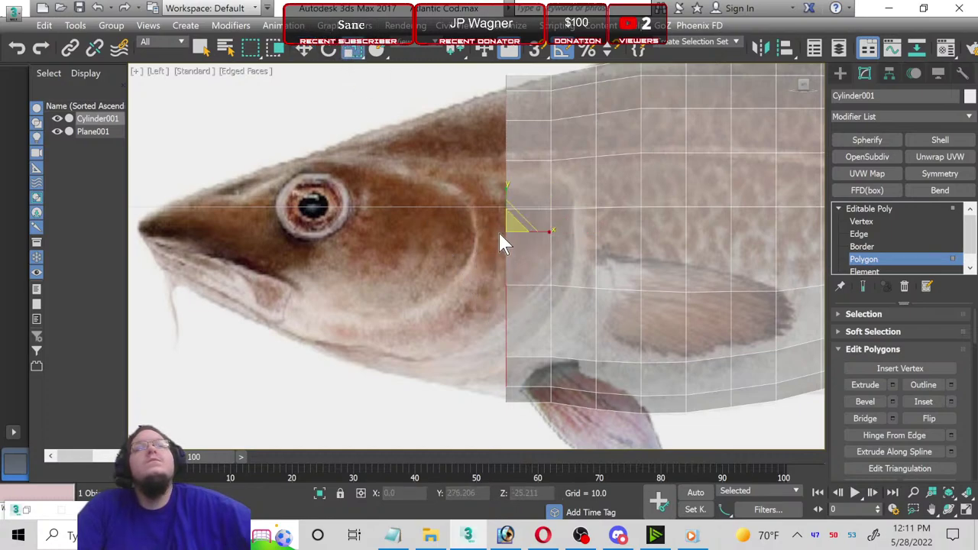
drag(505, 227, 510, 229)
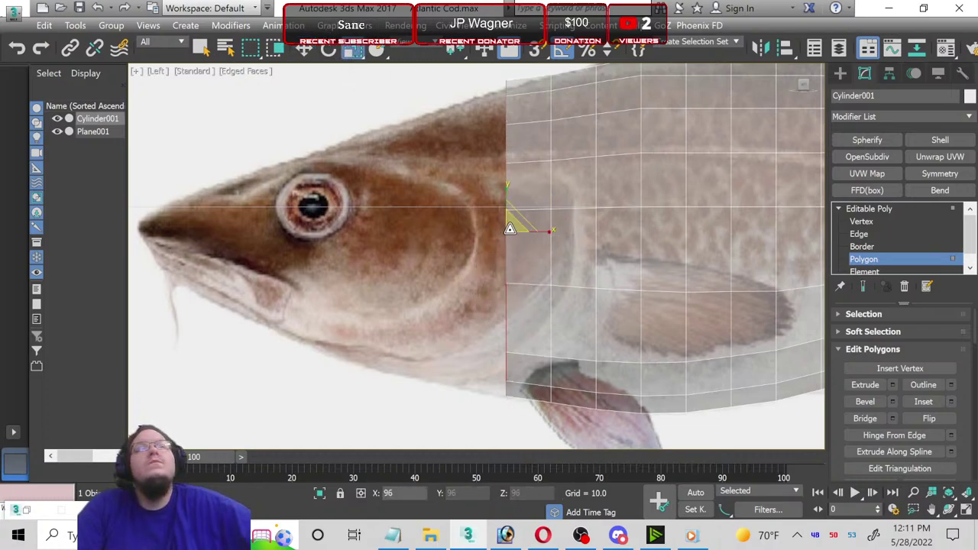
scroll(419, 255, down, 2)
middle_drag(406, 266, 426, 336)
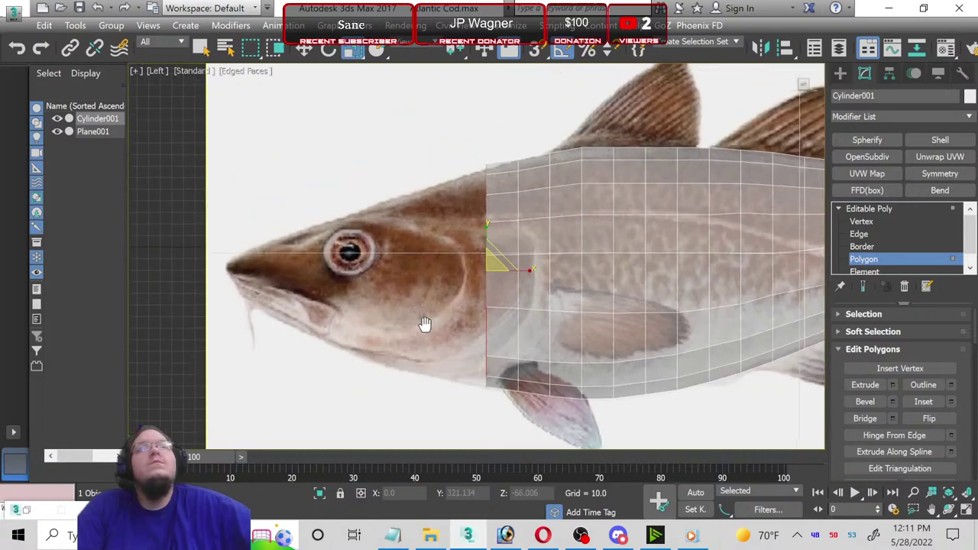
click(861, 221)
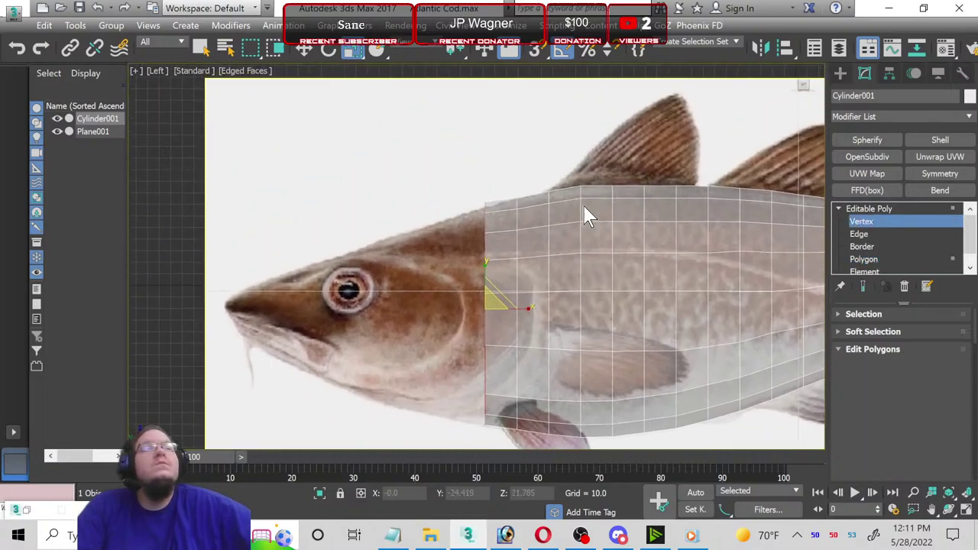
scroll(584, 208, up, 3)
drag(474, 330, 474, 328)
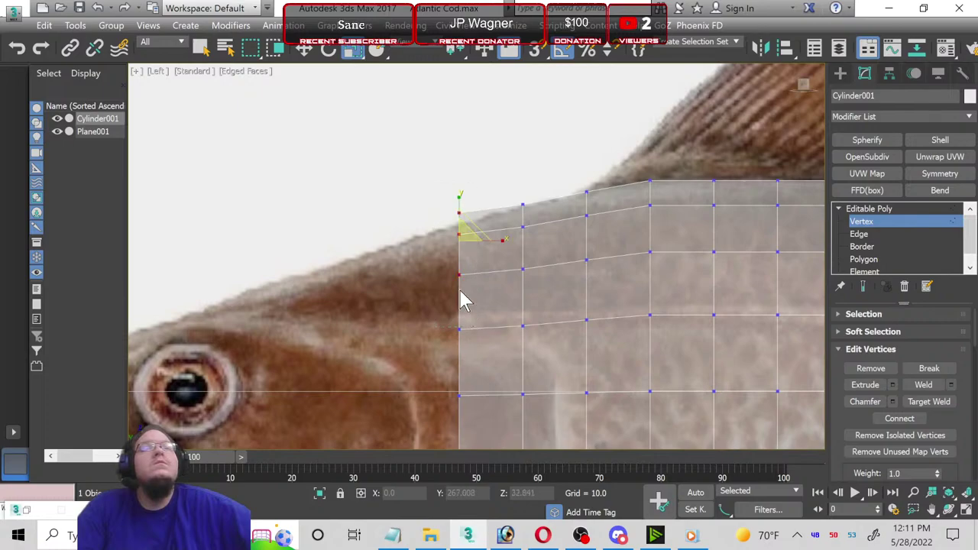
click(304, 49)
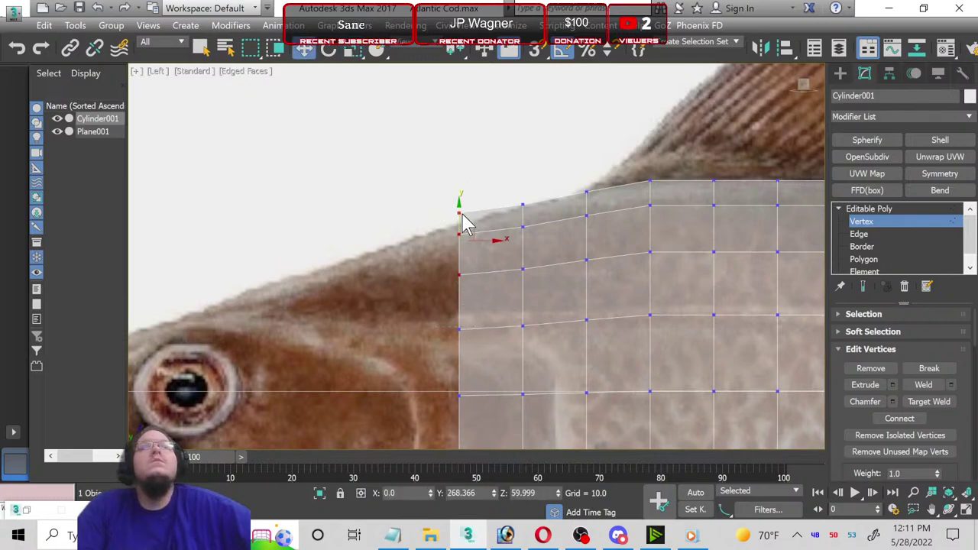
drag(457, 213, 458, 224)
scroll(351, 293, down, 3)
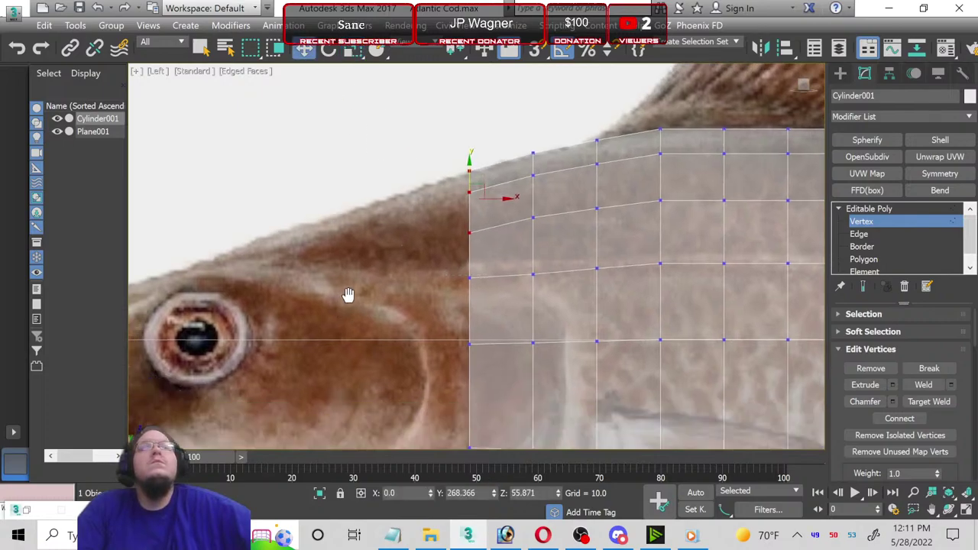
middle_drag(374, 339, 485, 356)
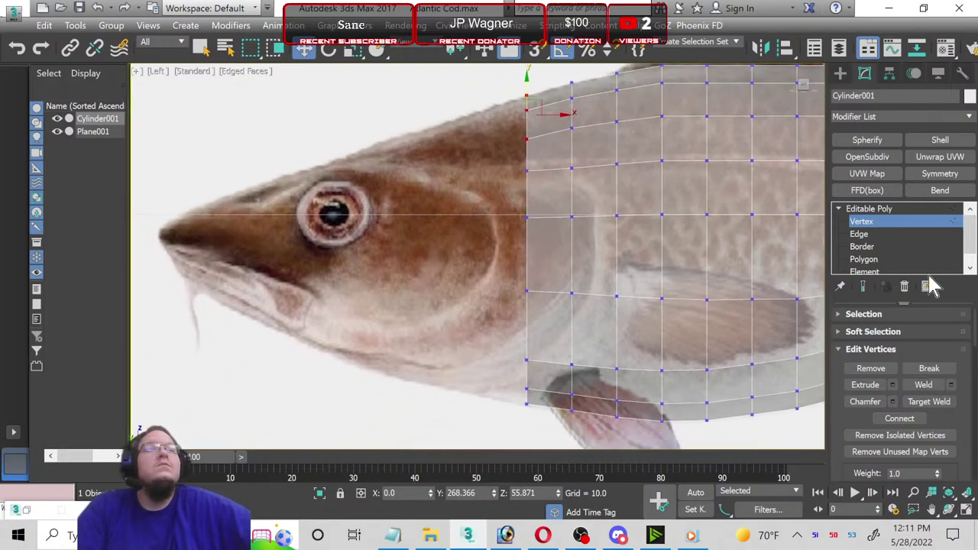
Step: Extrude and taper one more front section, then move its front vertices down onto the fish outline
click(906, 258)
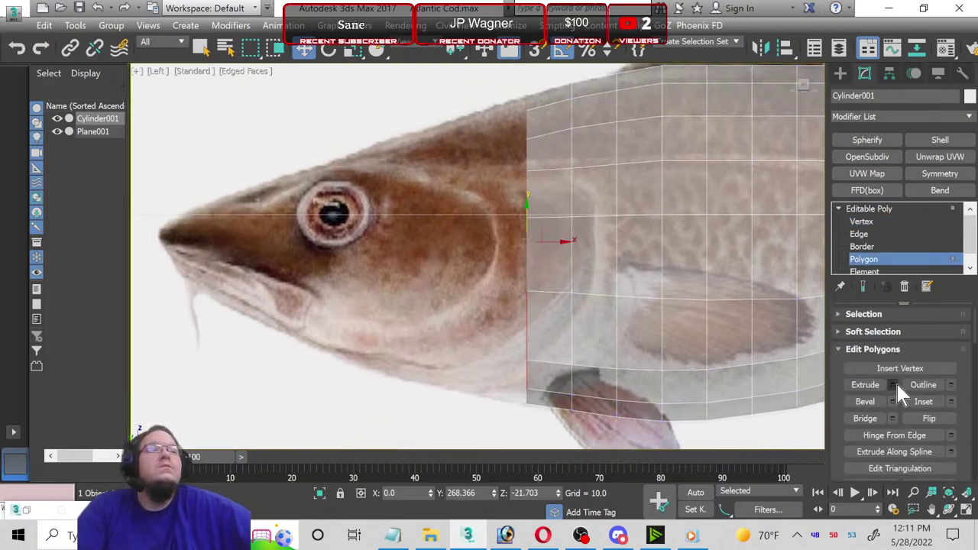
click(891, 384)
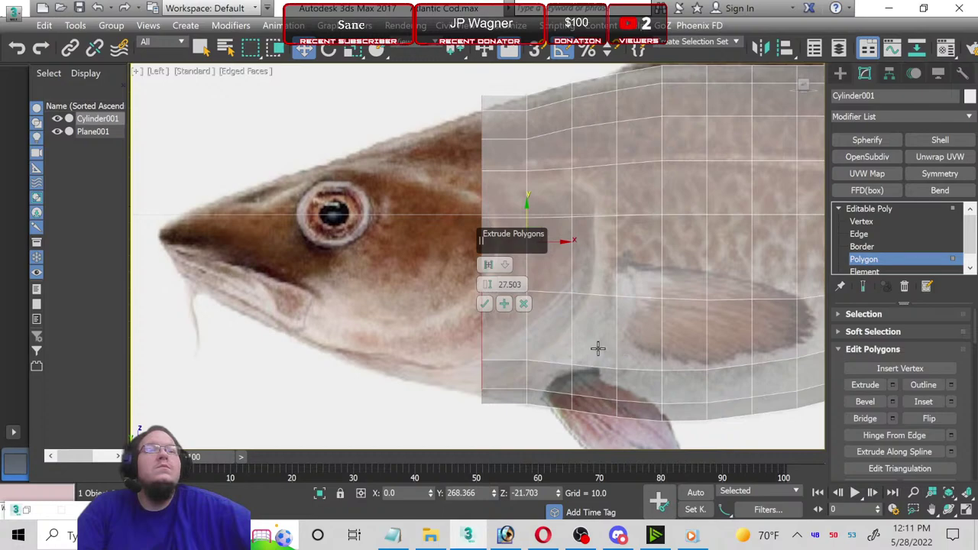
click(485, 305)
click(354, 50)
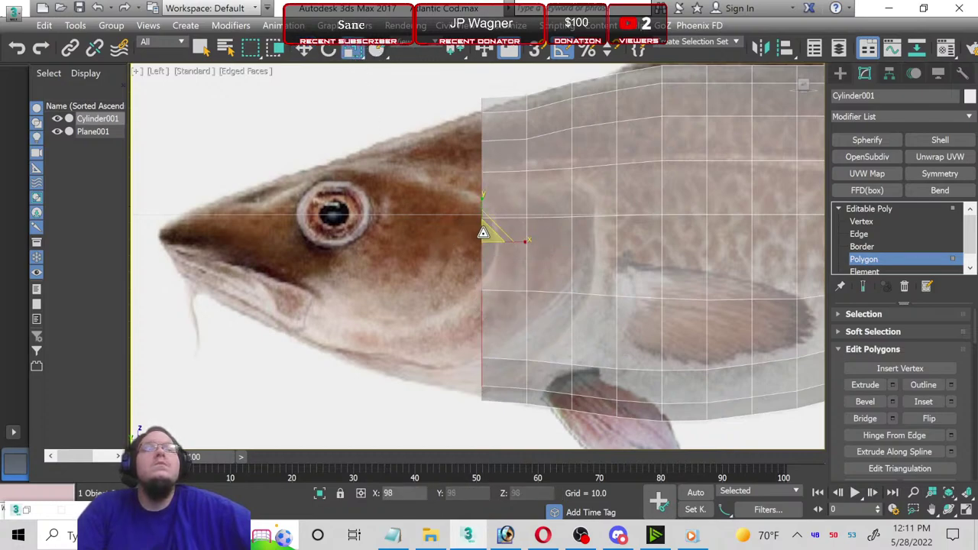
drag(483, 232, 486, 236)
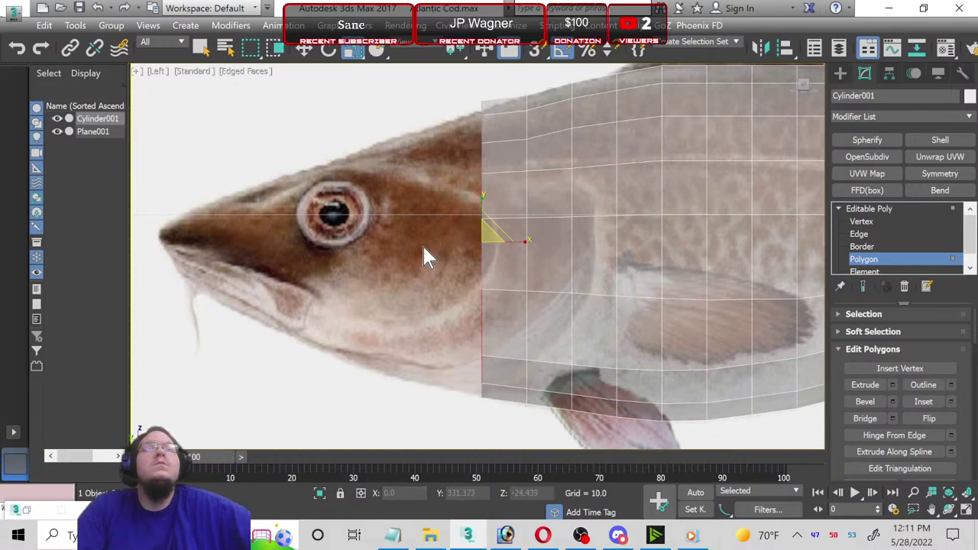
middle_drag(426, 256, 448, 270)
click(859, 222)
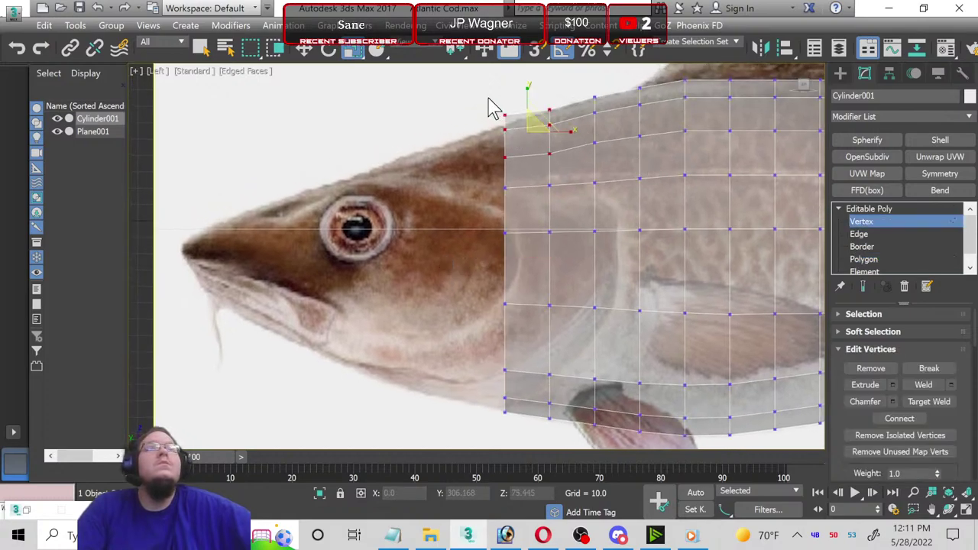
drag(519, 229, 521, 230)
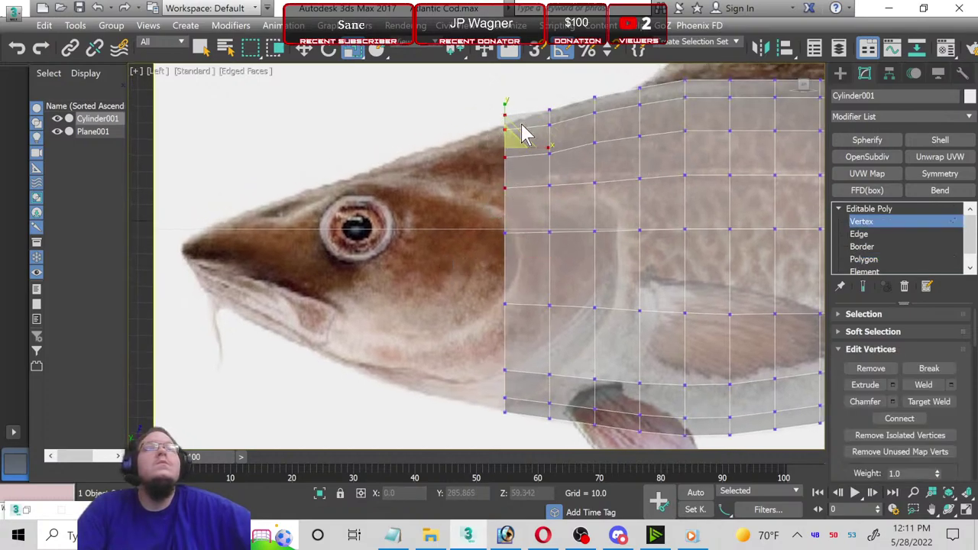
click(304, 50)
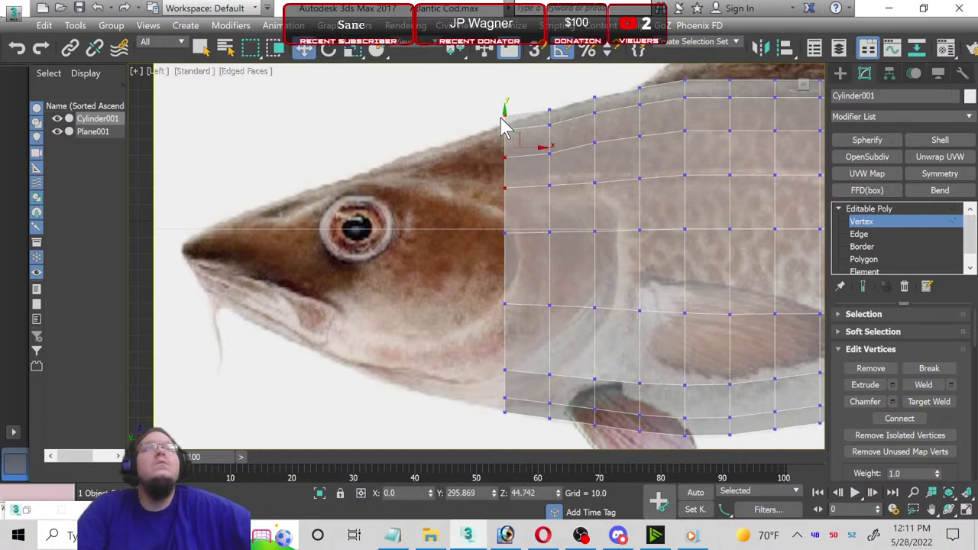
drag(504, 118, 505, 126)
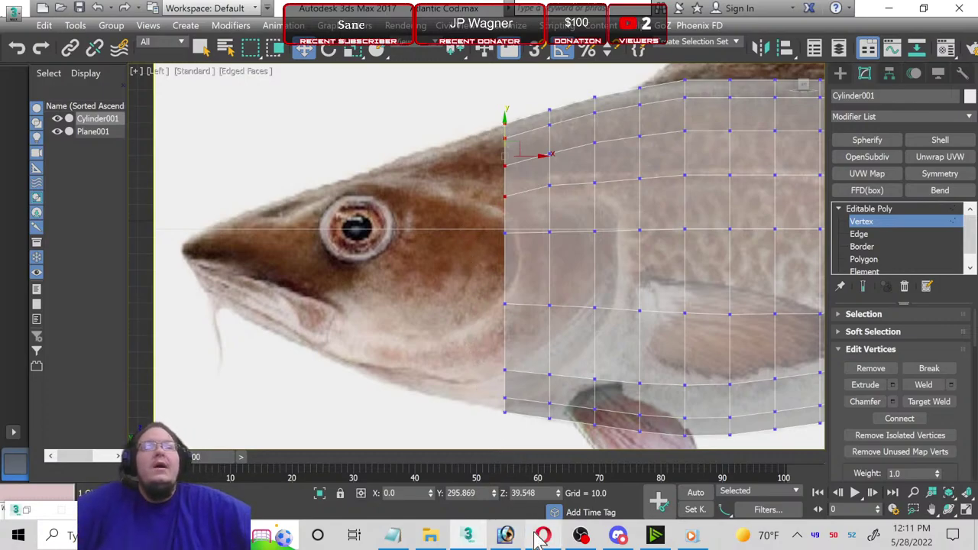
Step: Hide the Web Overlays and RF4 Overlay sources in OBS Studio, then return to 3ds Max
click(581, 537)
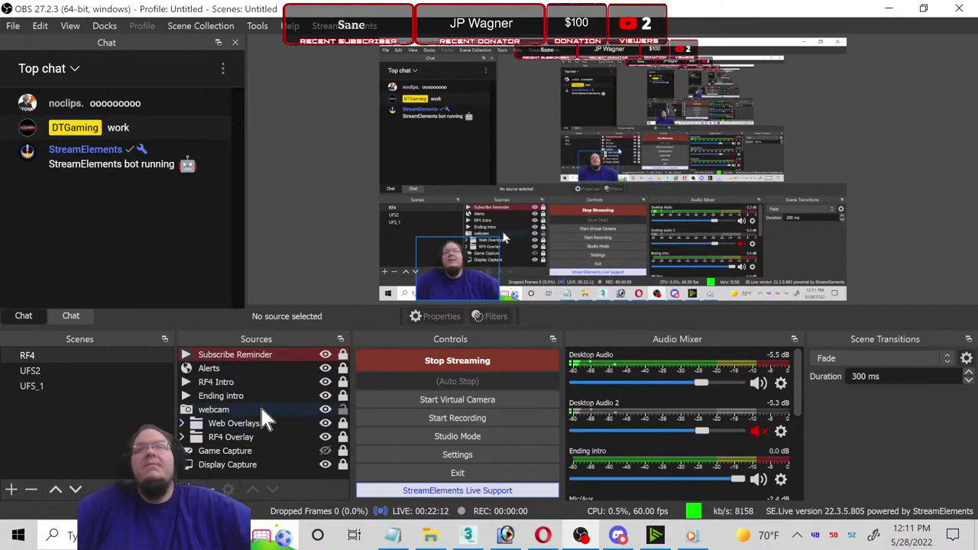
click(326, 424)
click(325, 437)
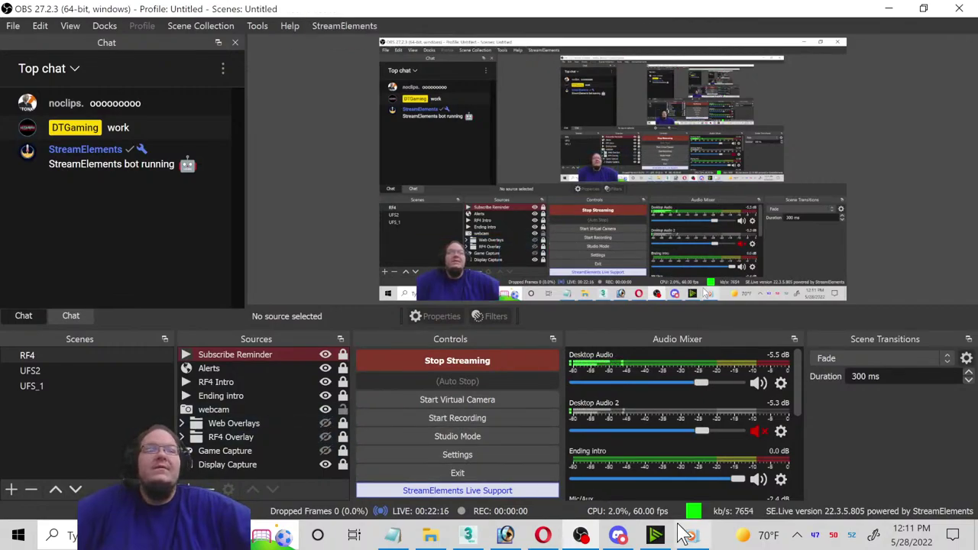
click(469, 537)
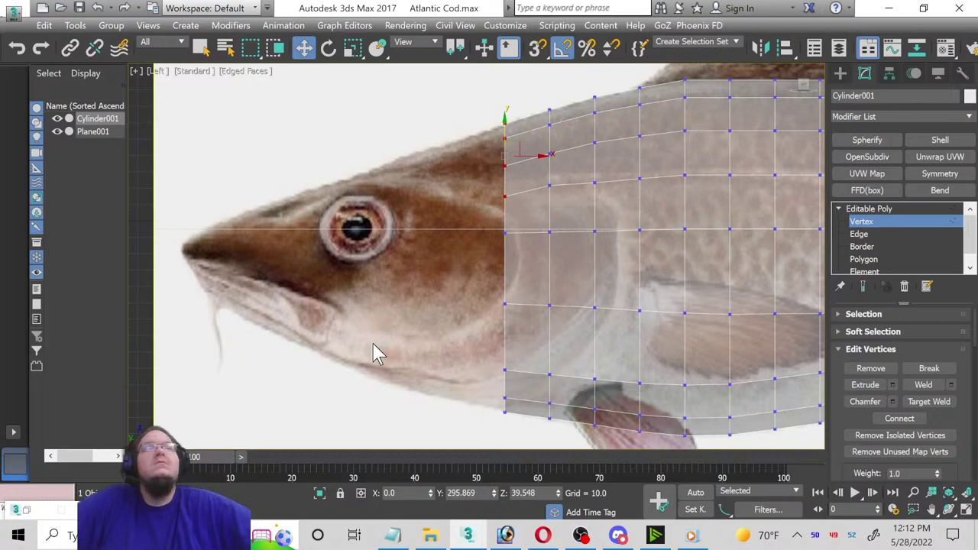
Step: Extrude Cylinder001's front polygon another section (27.503) and scale the new end face to 85%
click(873, 260)
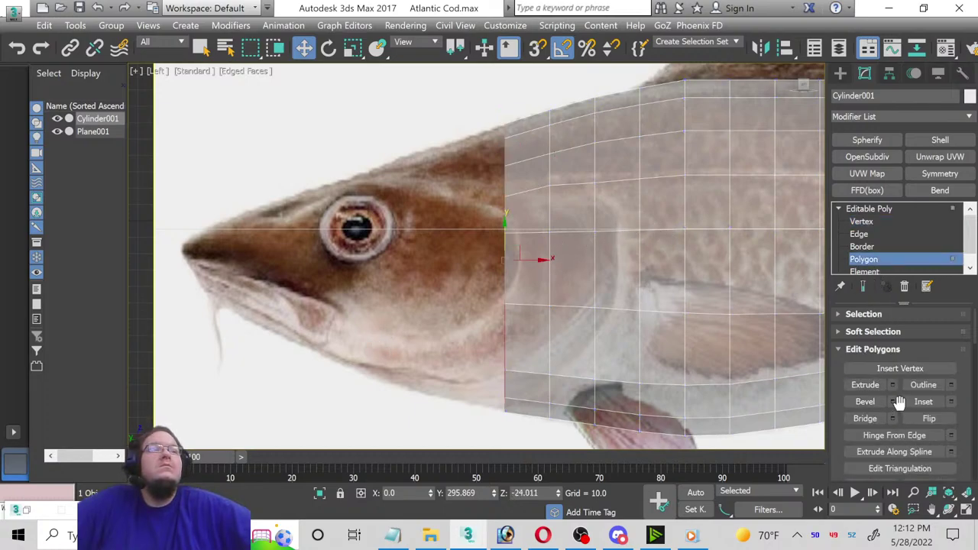
click(893, 385)
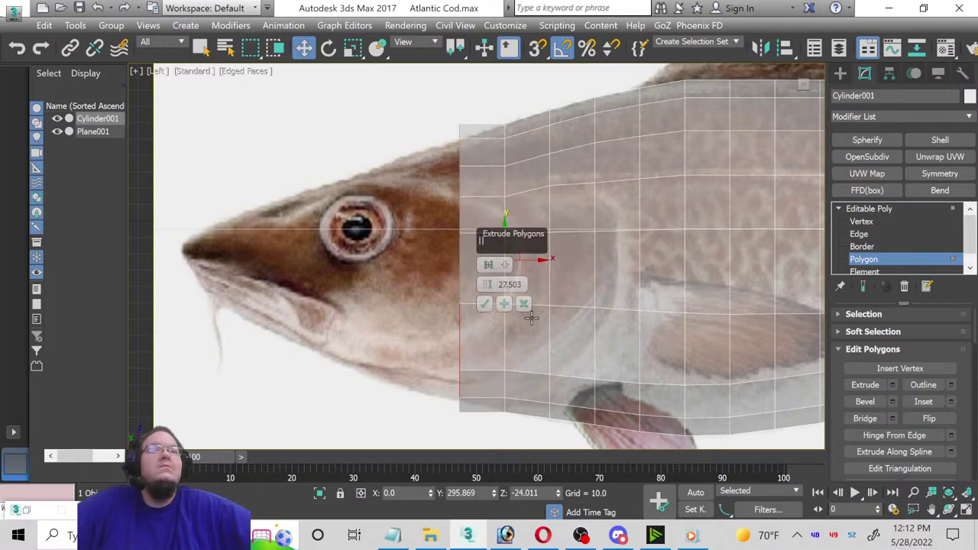
click(487, 306)
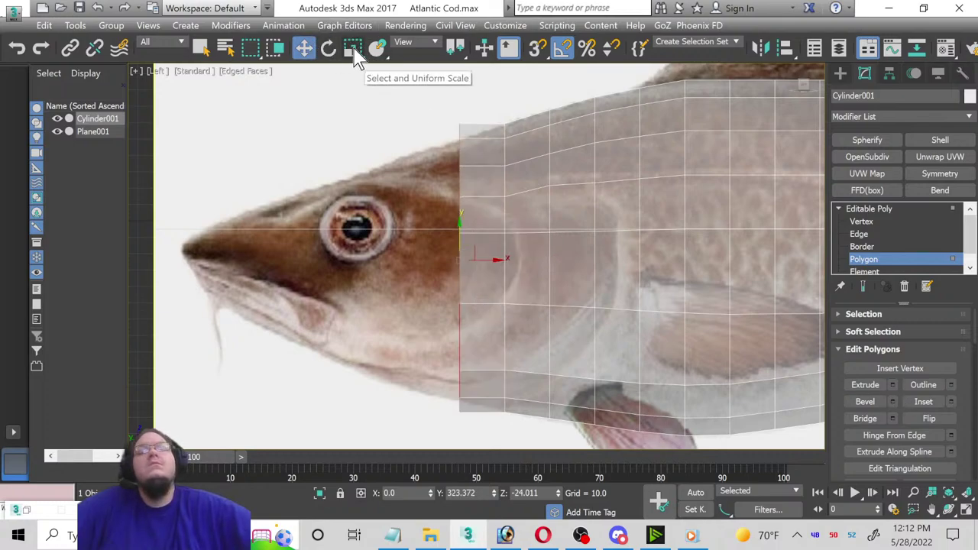
click(353, 52)
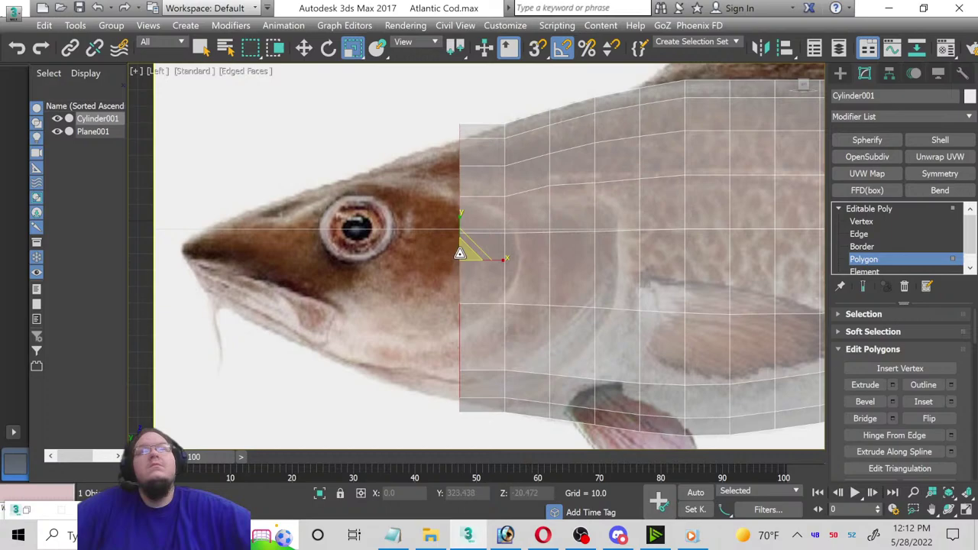
drag(459, 254, 454, 257)
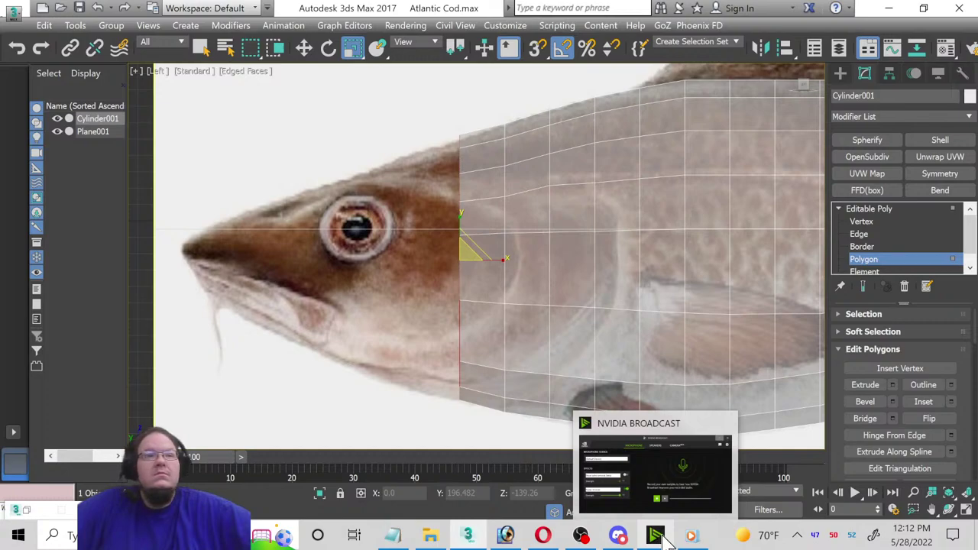
Step: Make the View Count overlay visible inside the Web Overlays group in OBS Studio
click(580, 538)
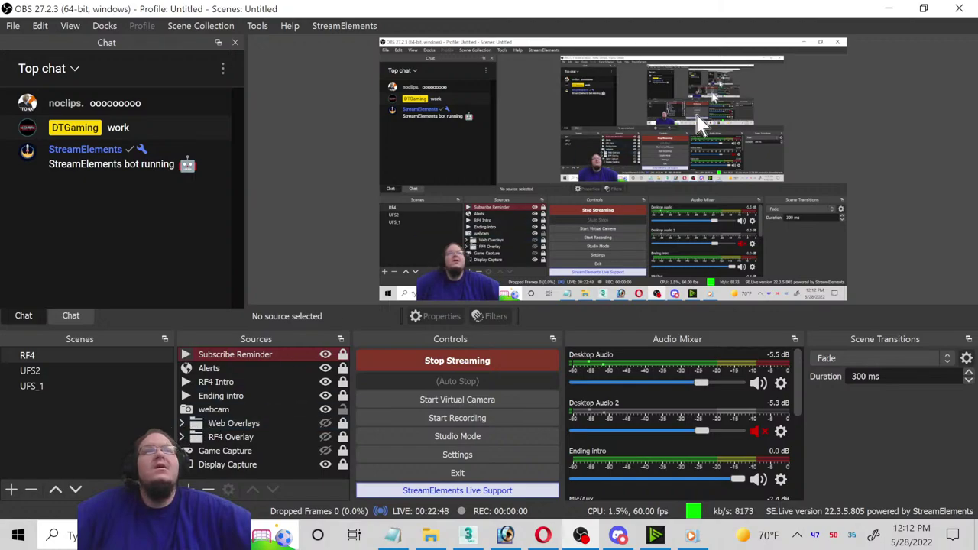
click(183, 423)
scroll(269, 415, down, 1)
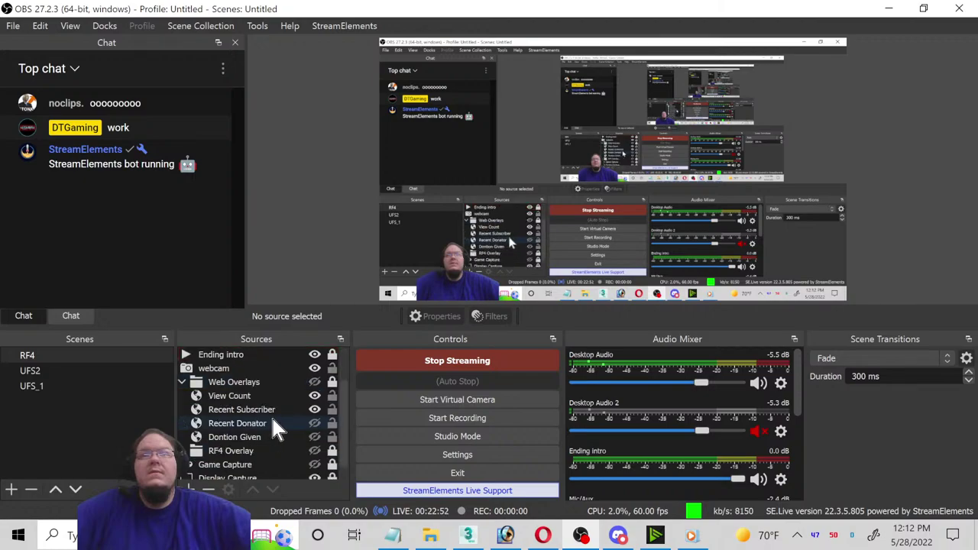
click(315, 396)
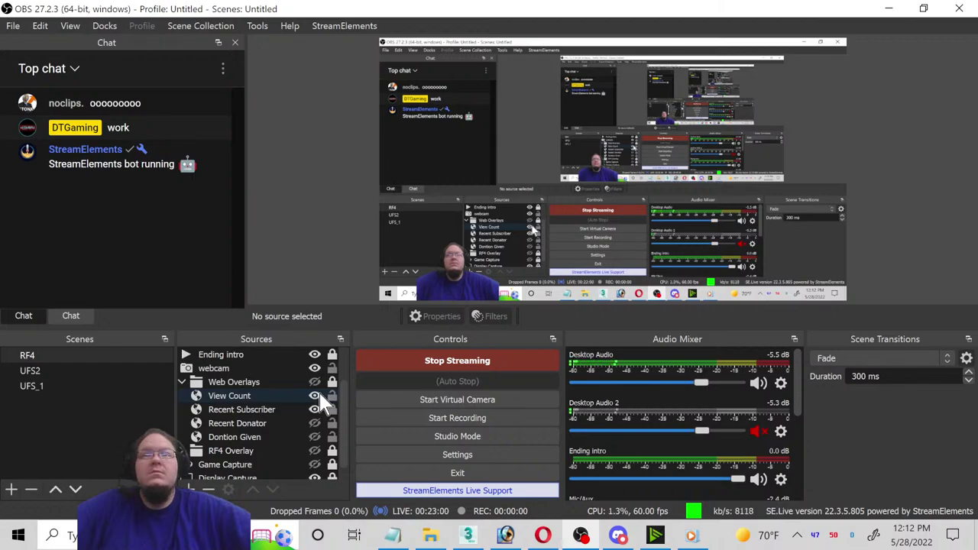
click(181, 380)
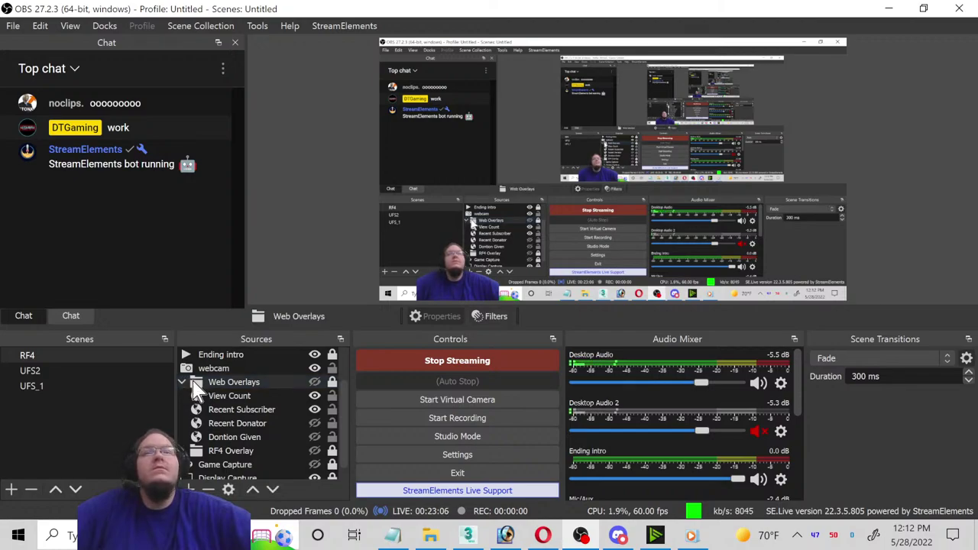
click(182, 380)
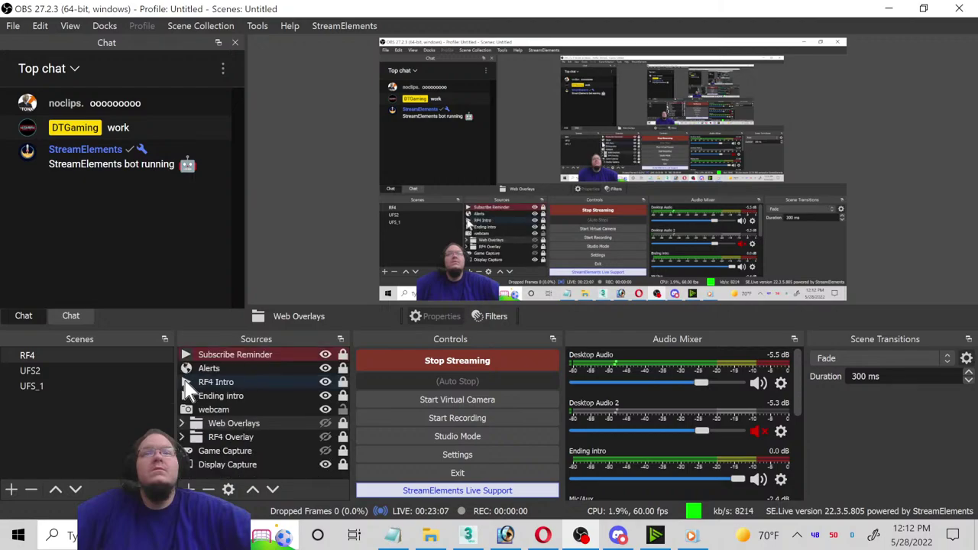
Step: Hide the Viewers overlay in the RF4 Overlay group and return to 3ds Max
click(182, 437)
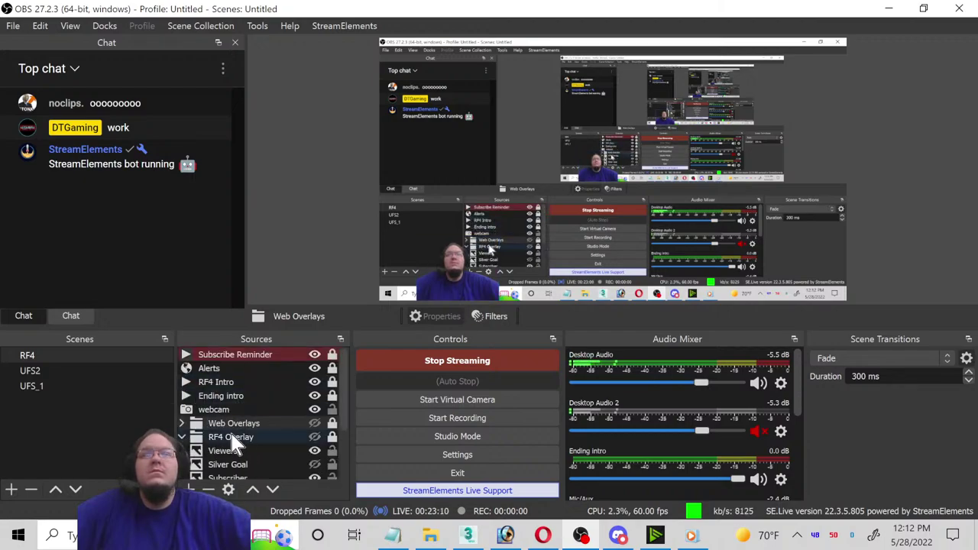
click(315, 451)
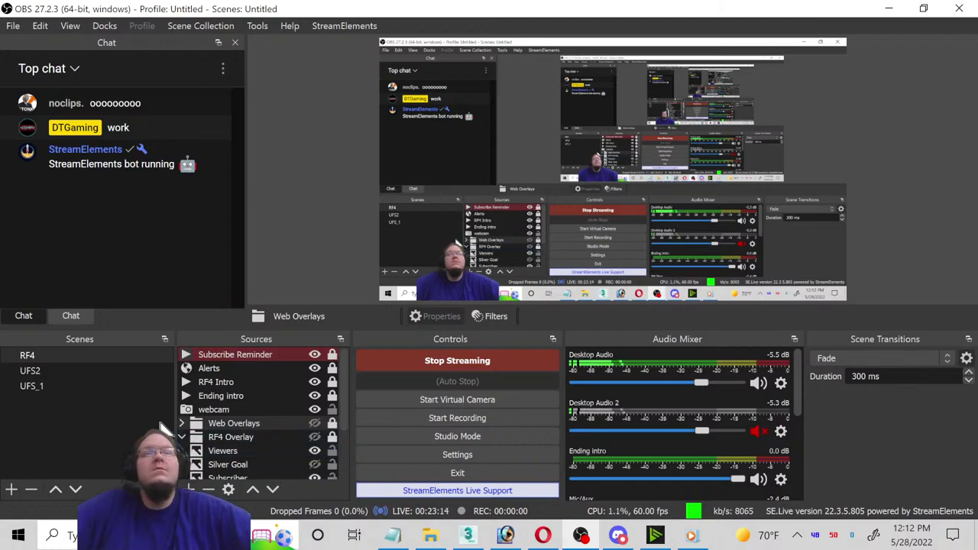
click(182, 437)
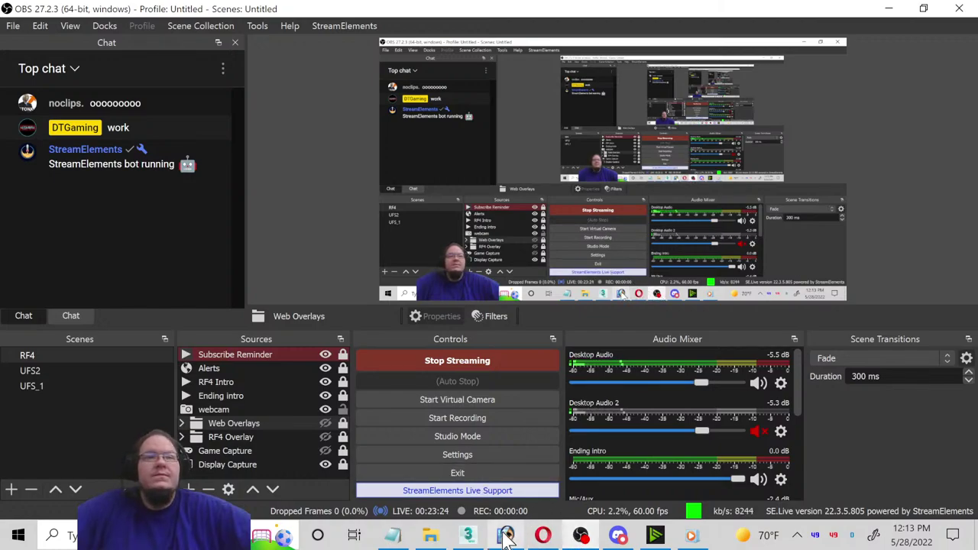
click(468, 535)
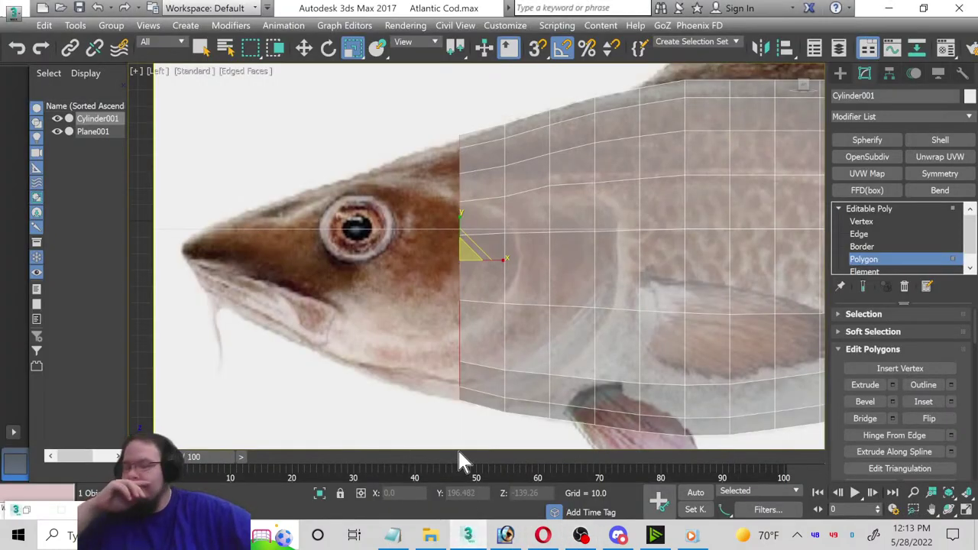
Step: Extrude the front face toward the snout and taper the new face inward
click(888, 385)
click(485, 304)
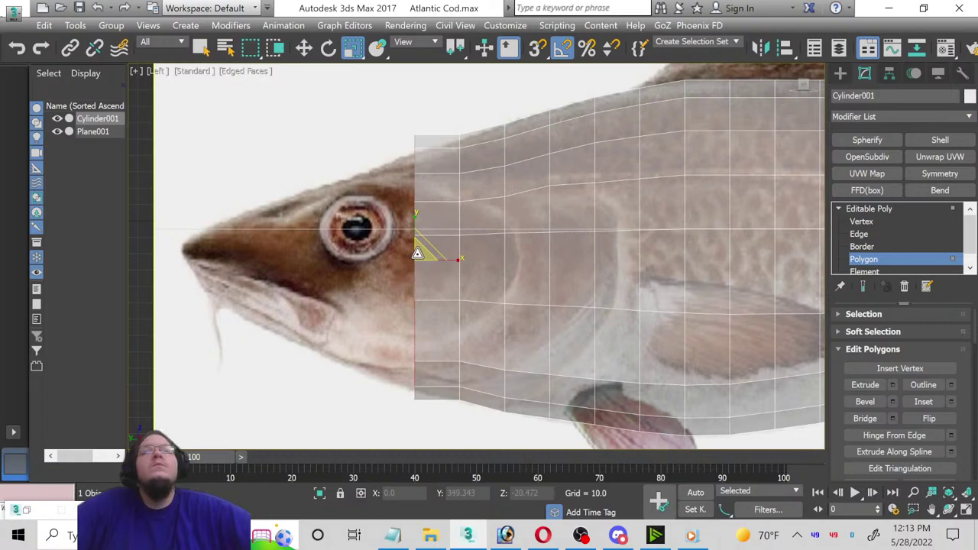
drag(419, 253, 420, 258)
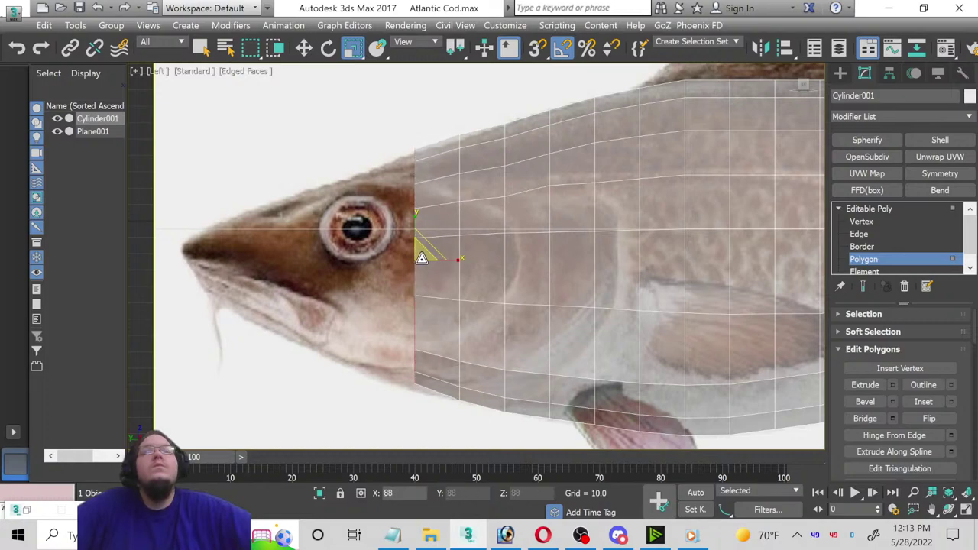
Step: Lower the new front vertex column and a front-edge vertex to follow the head outline
click(861, 222)
drag(421, 239, 422, 242)
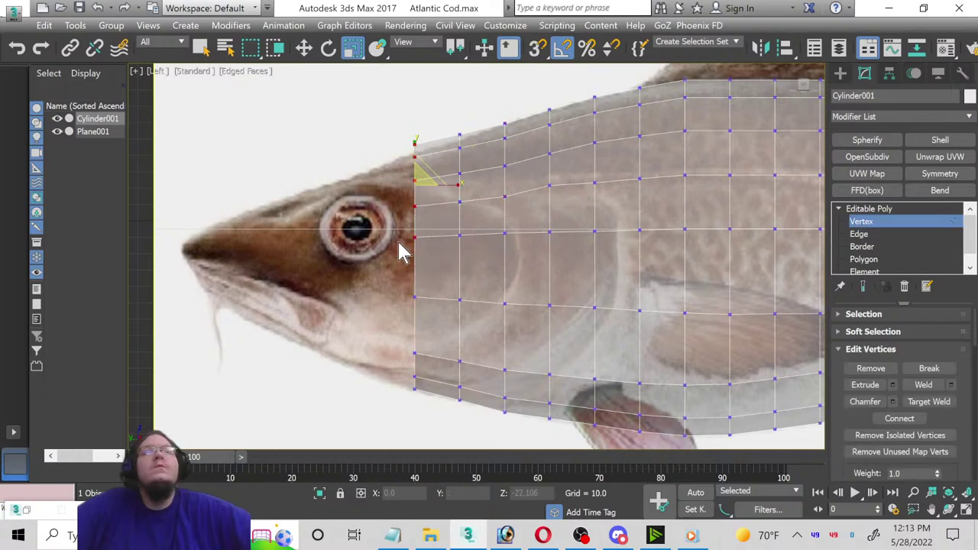
click(303, 48)
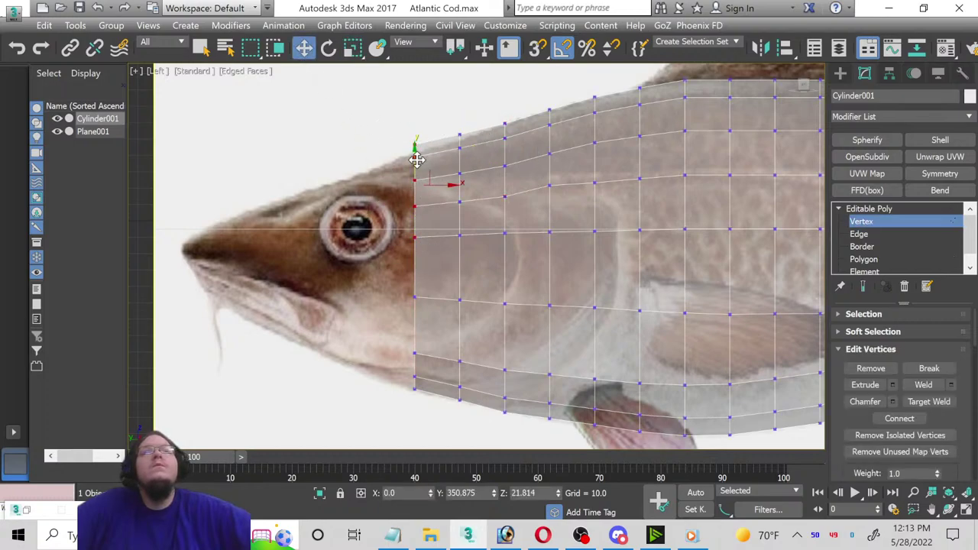
drag(415, 157, 415, 164)
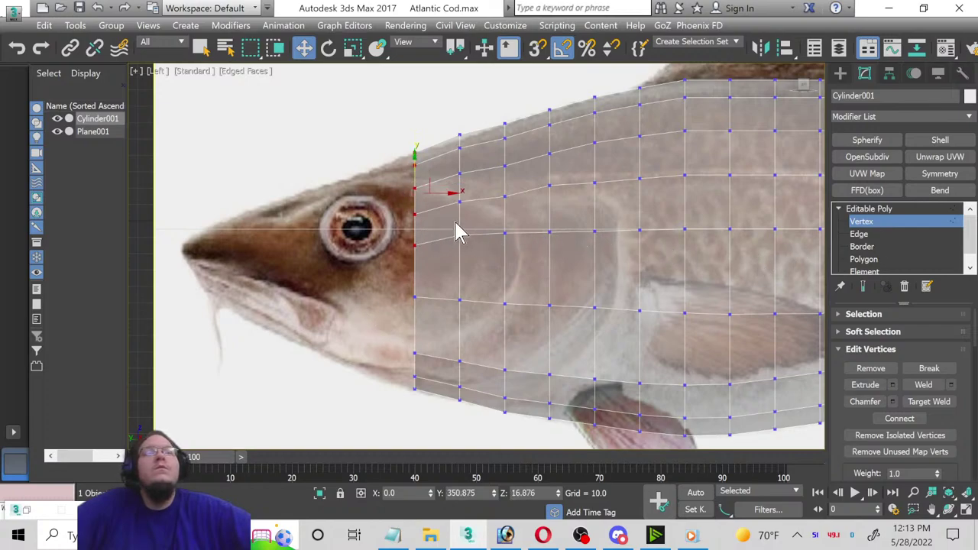
click(415, 245)
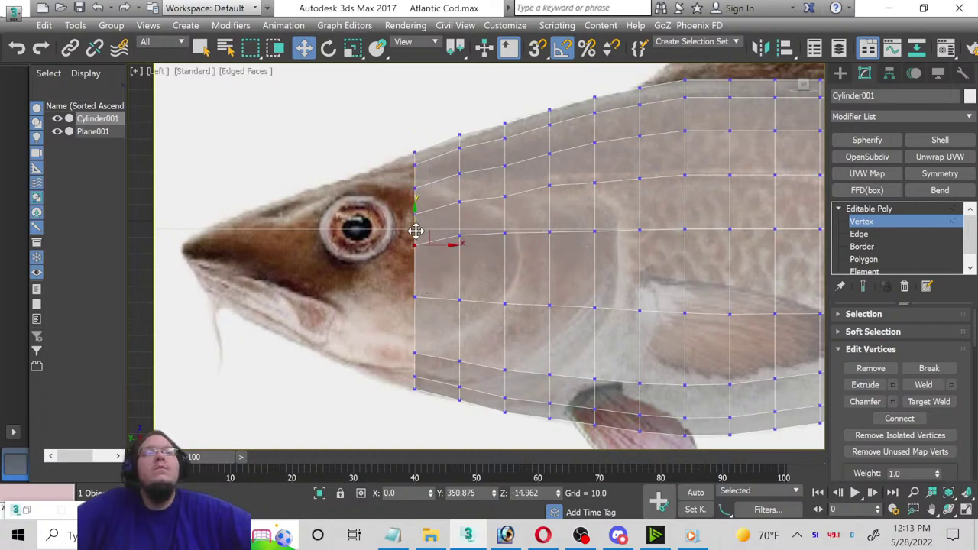
drag(416, 226, 416, 239)
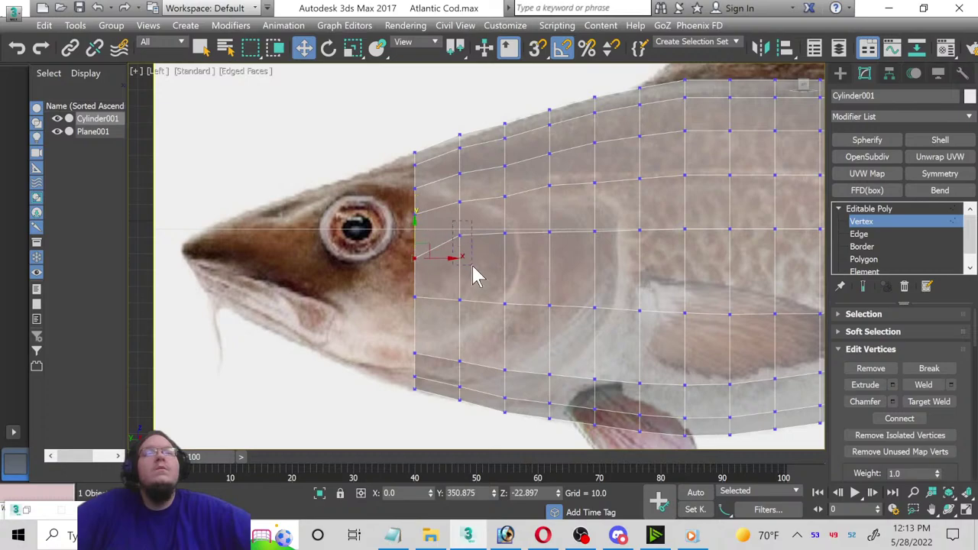
Step: Nudge vertices further back along the body slightly to fit the cod reference
drag(474, 275, 463, 234)
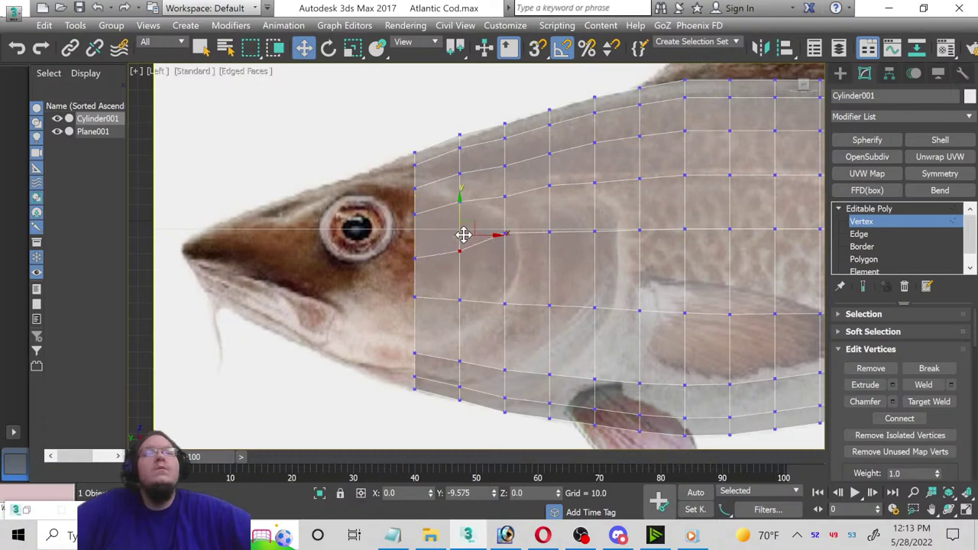
mouse_move(515, 265)
mouse_down()
mouse_move(511, 217)
mouse_move(502, 215)
mouse_up()
click(505, 233)
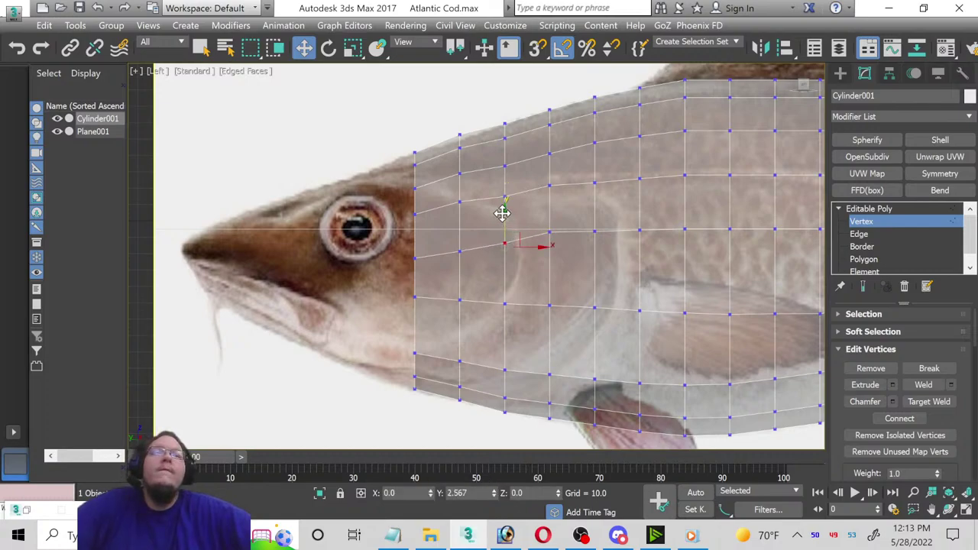
click(550, 232)
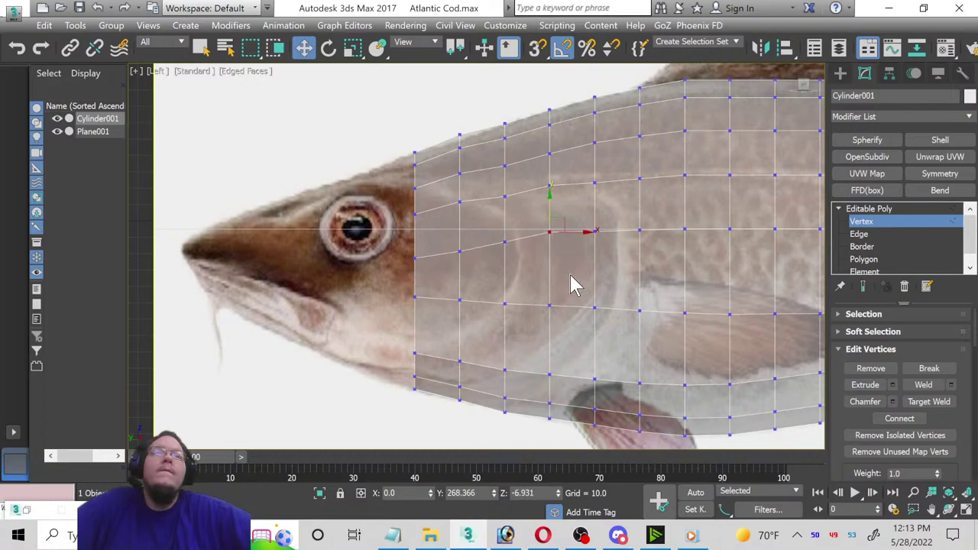
drag(550, 209, 551, 203)
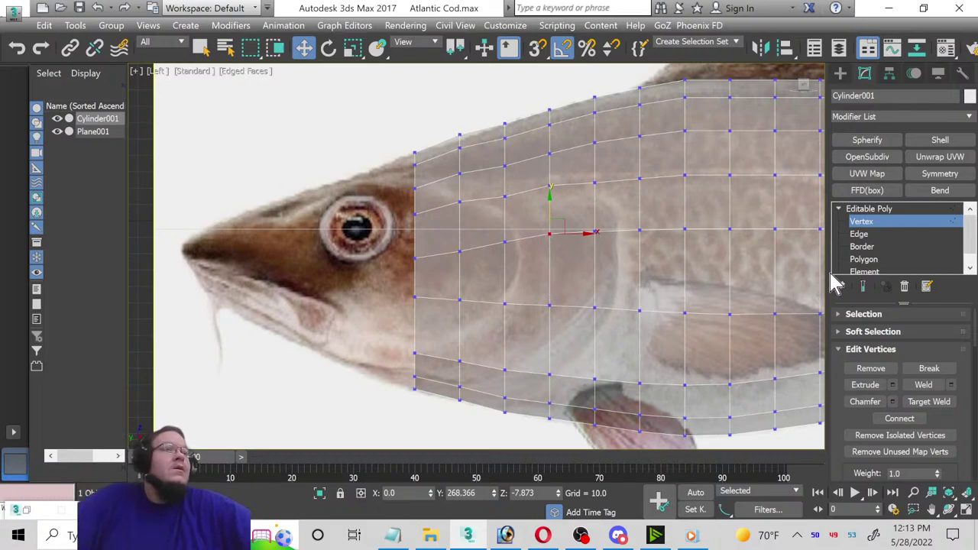
Step: Extrude two new front sections in Polygon mode, uniformly shrinking each cap to taper the head
click(875, 261)
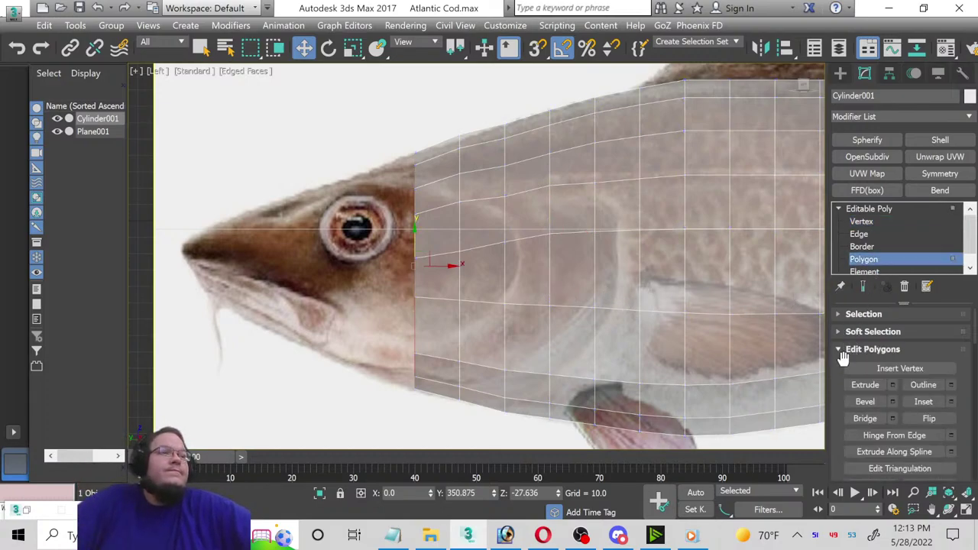
click(892, 386)
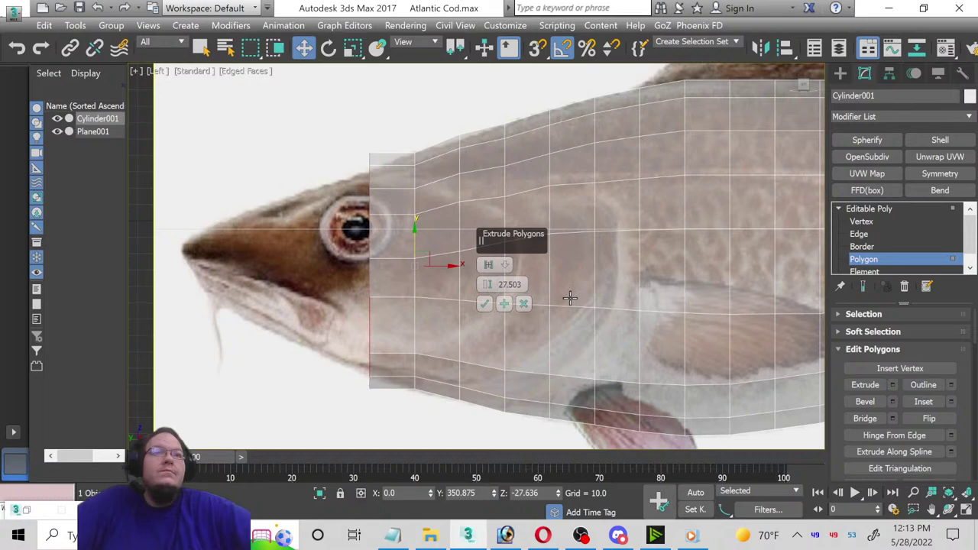
click(484, 307)
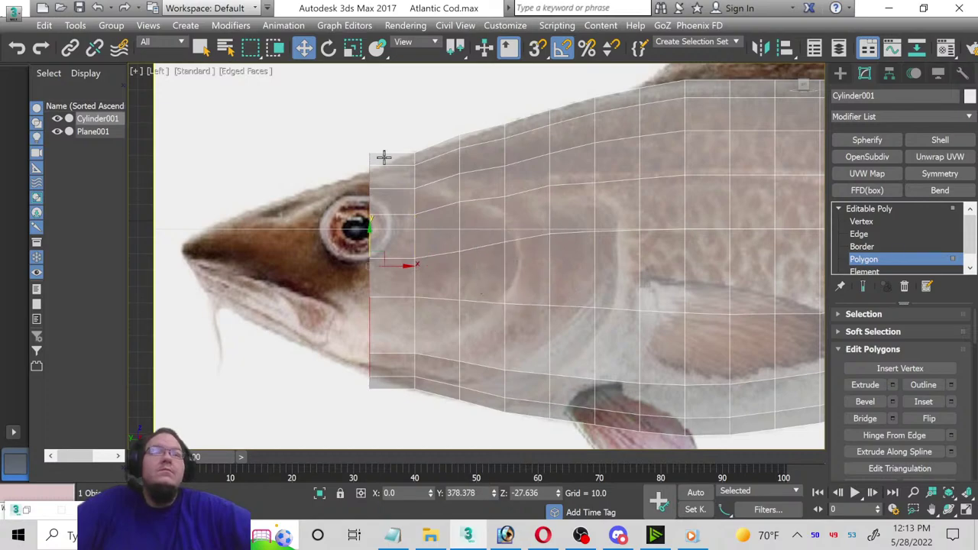
click(348, 55)
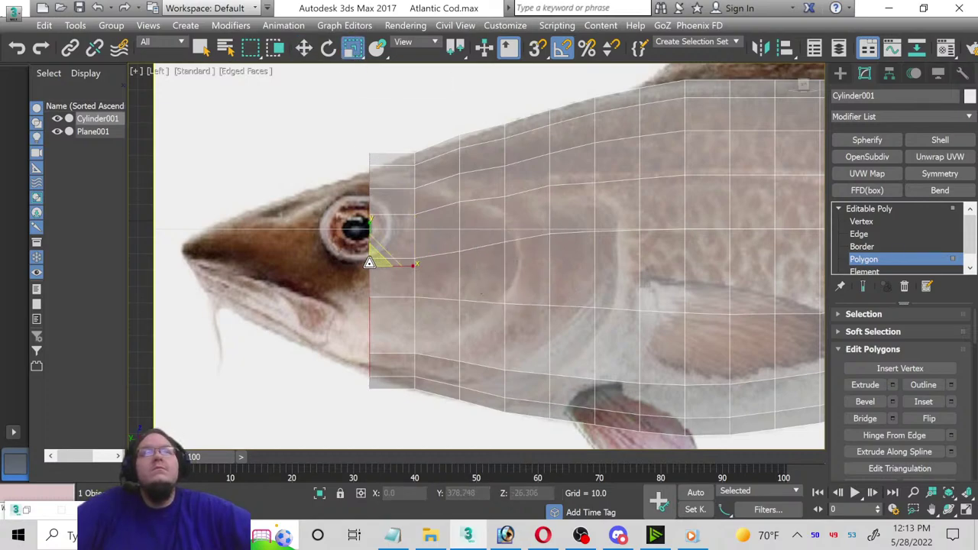
drag(370, 264, 386, 267)
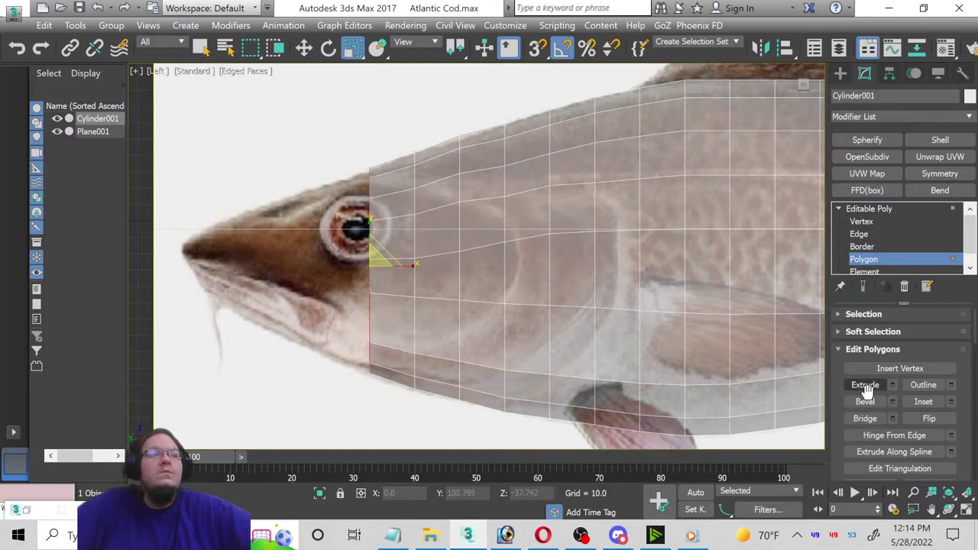
click(893, 385)
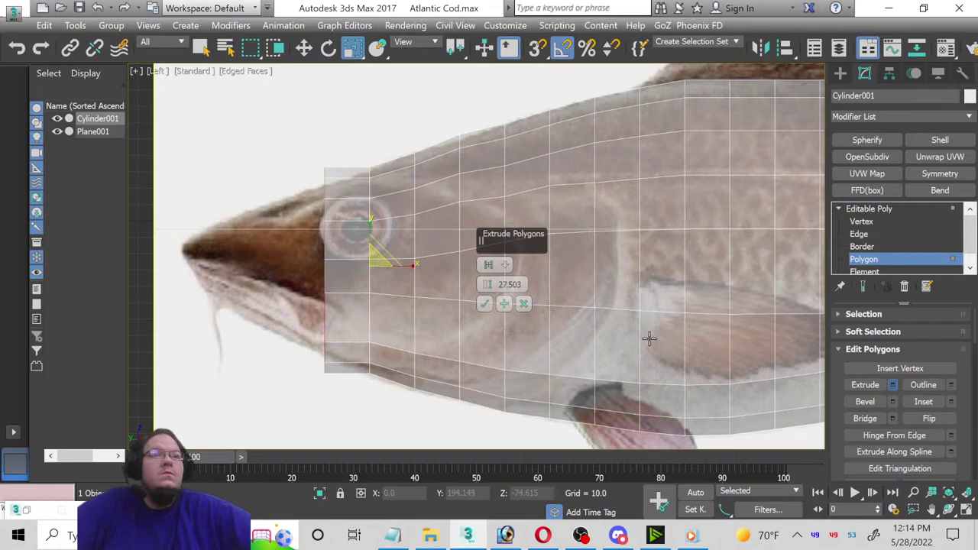
click(485, 305)
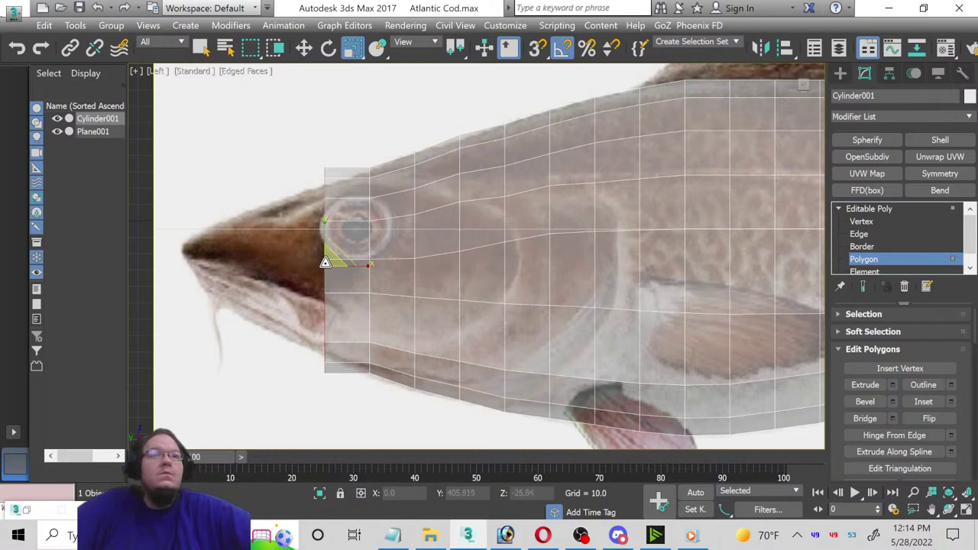
drag(326, 263, 328, 264)
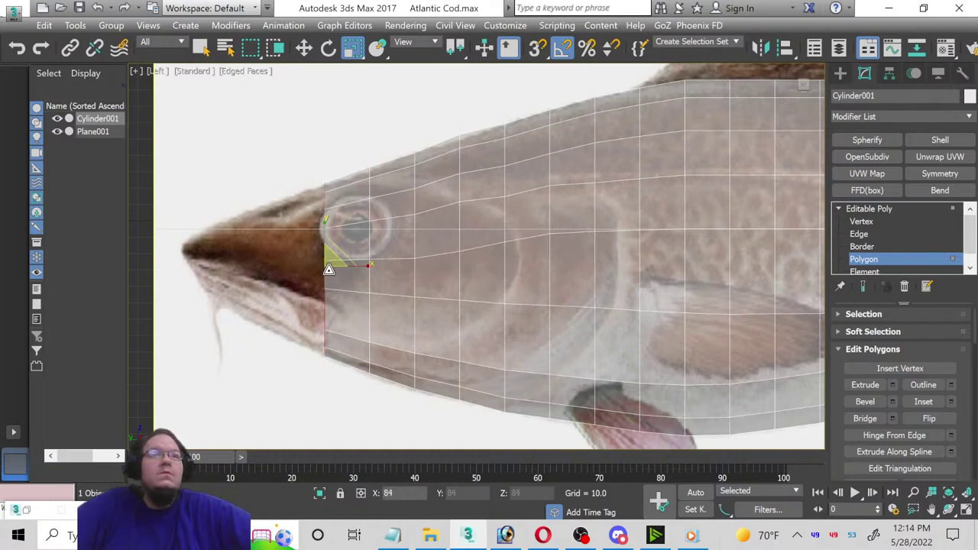
Step: Extrude and shrink further front sections until the mesh reaches the cod's snout tip
click(892, 386)
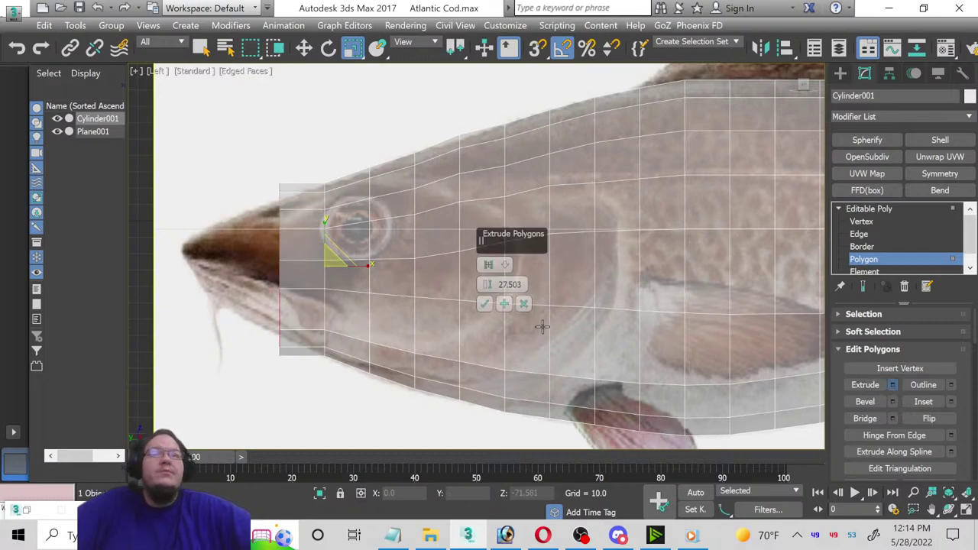
click(486, 304)
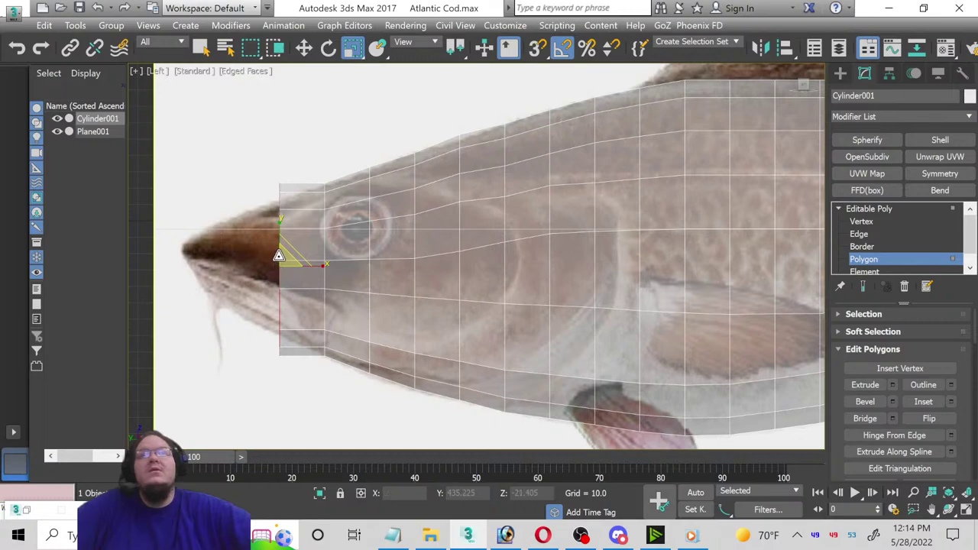
drag(279, 256, 298, 273)
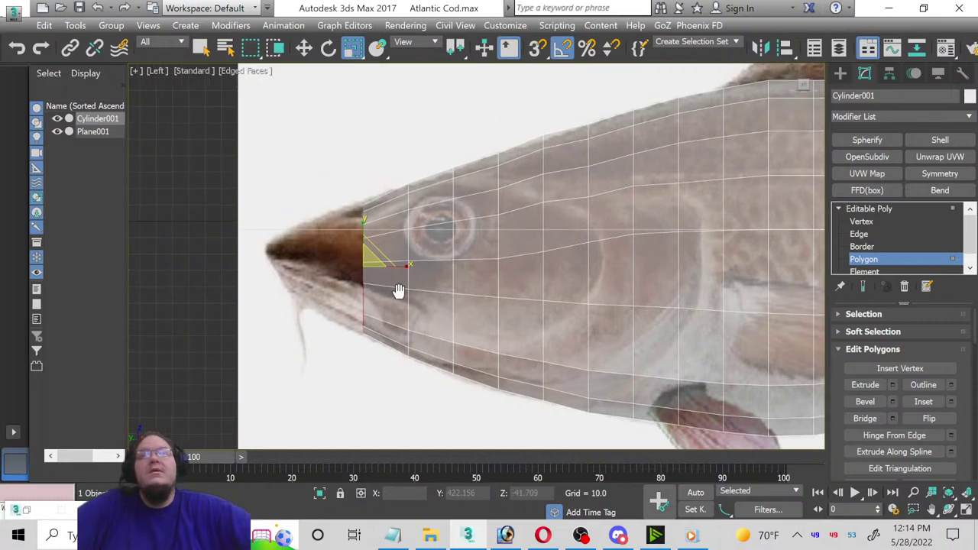
middle_drag(292, 274, 436, 301)
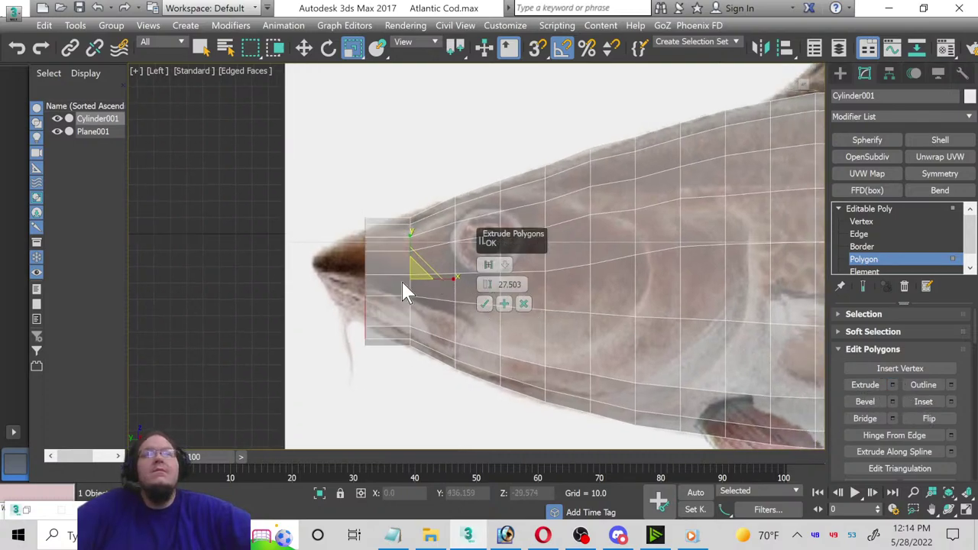
click(485, 304)
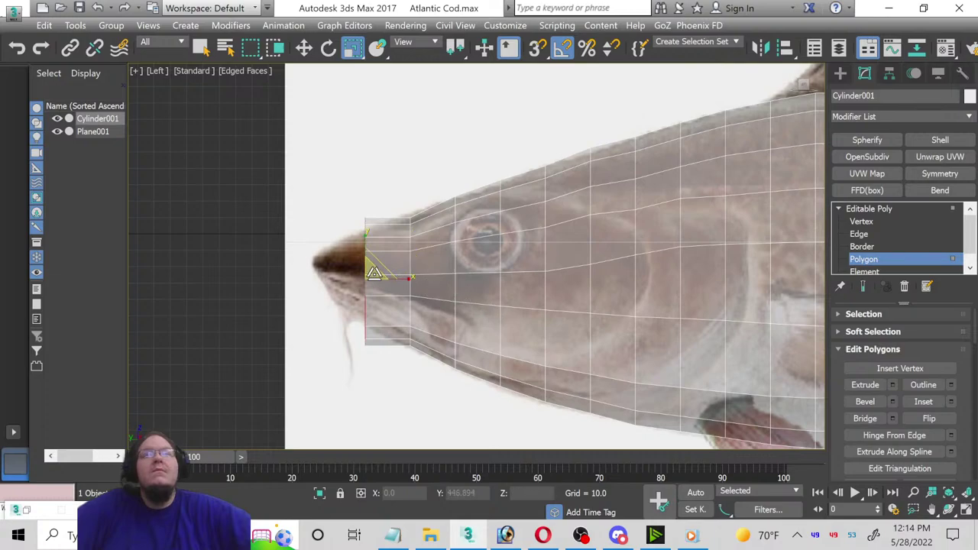
drag(366, 271, 368, 290)
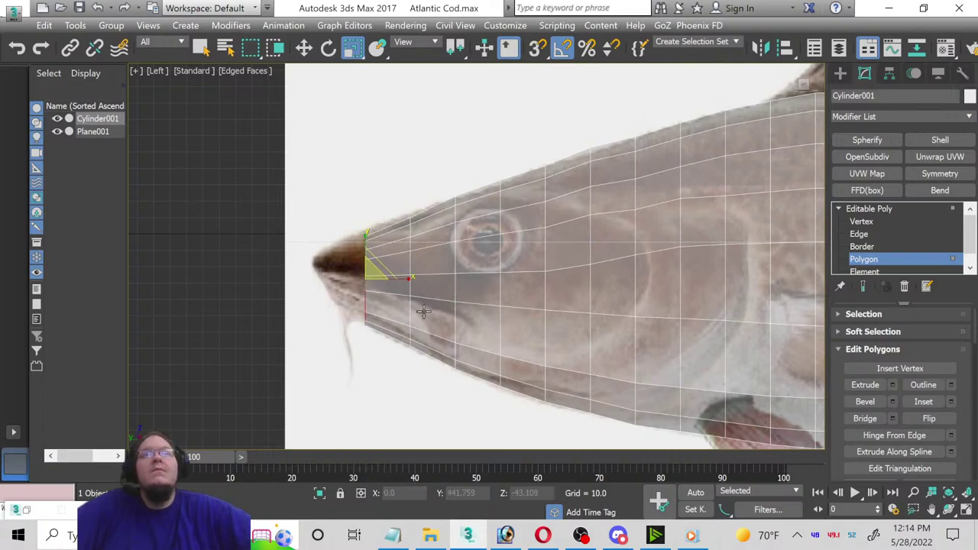
click(894, 385)
click(485, 302)
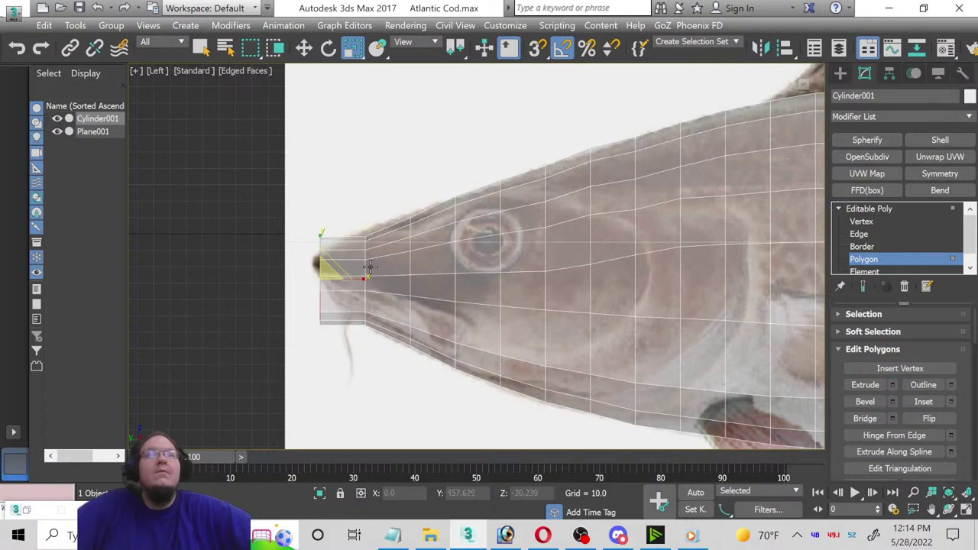
drag(327, 273, 336, 297)
scroll(375, 237, up, 3)
scroll(348, 244, up, 3)
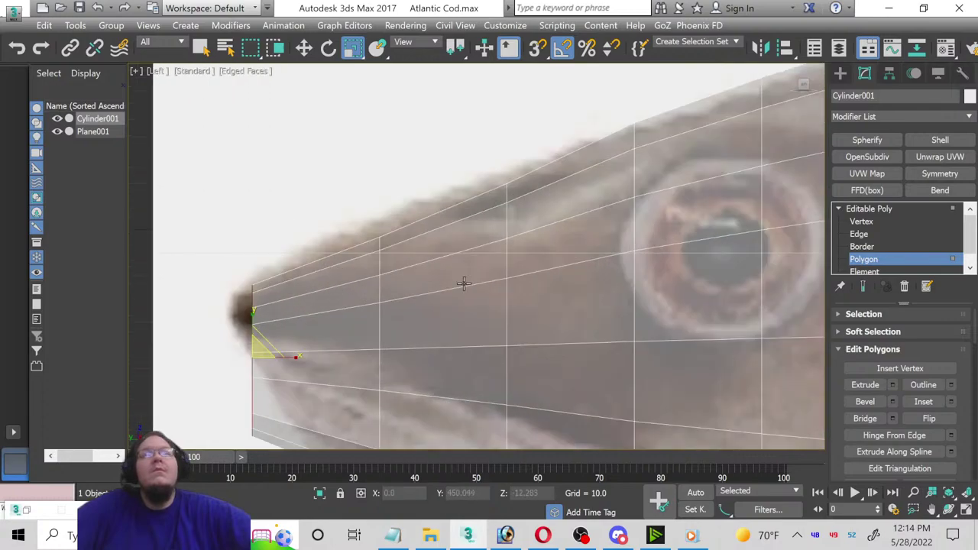
Step: Raise the vertex columns near the eye and toward the snout to match the head outline
click(862, 222)
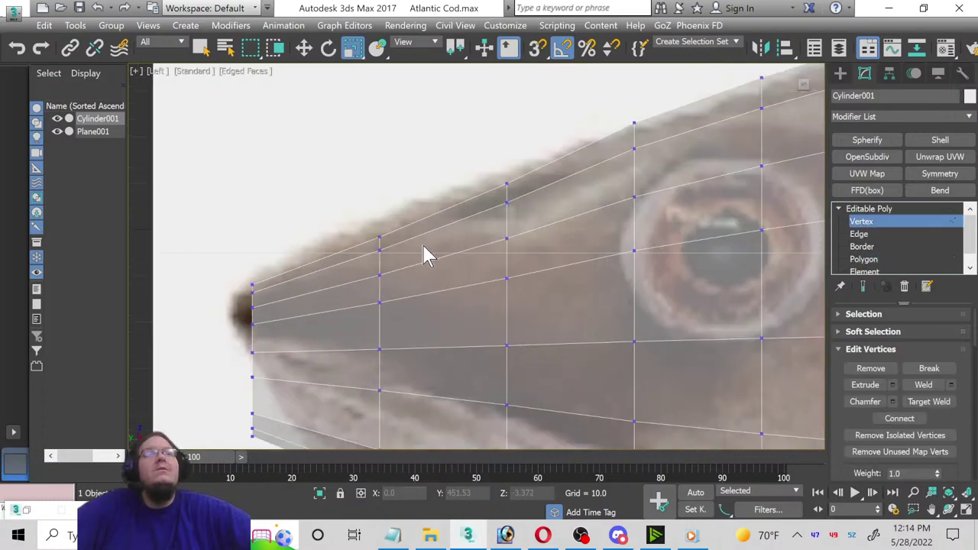
drag(483, 136, 525, 332)
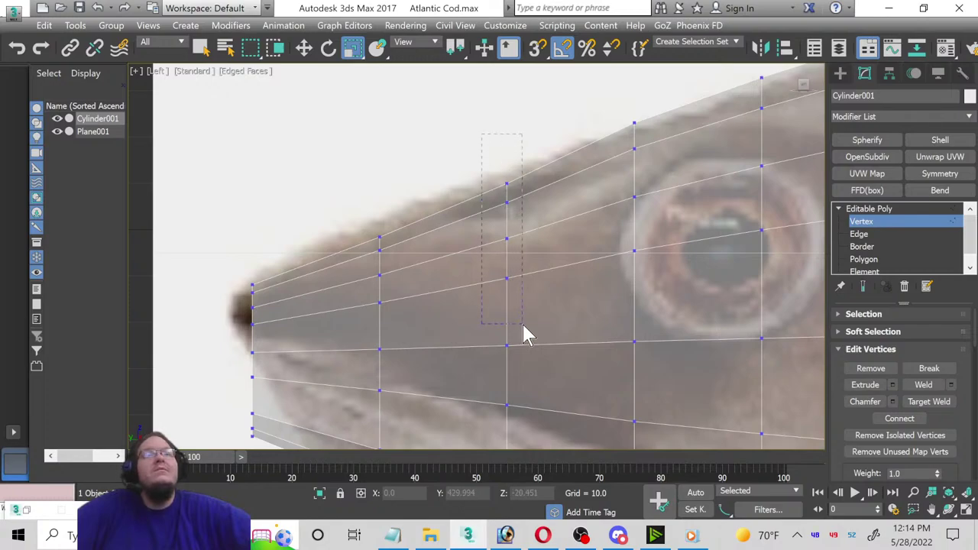
click(305, 55)
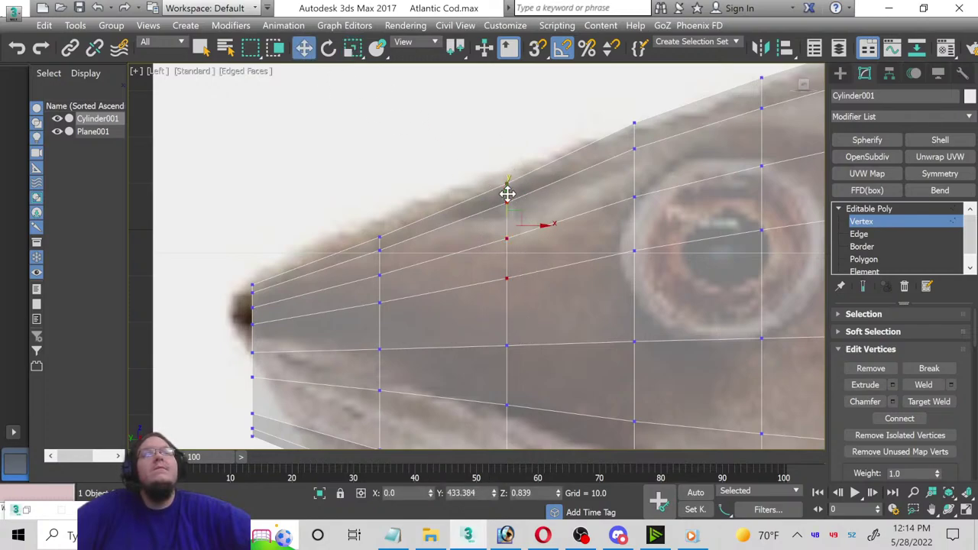
drag(508, 193, 507, 184)
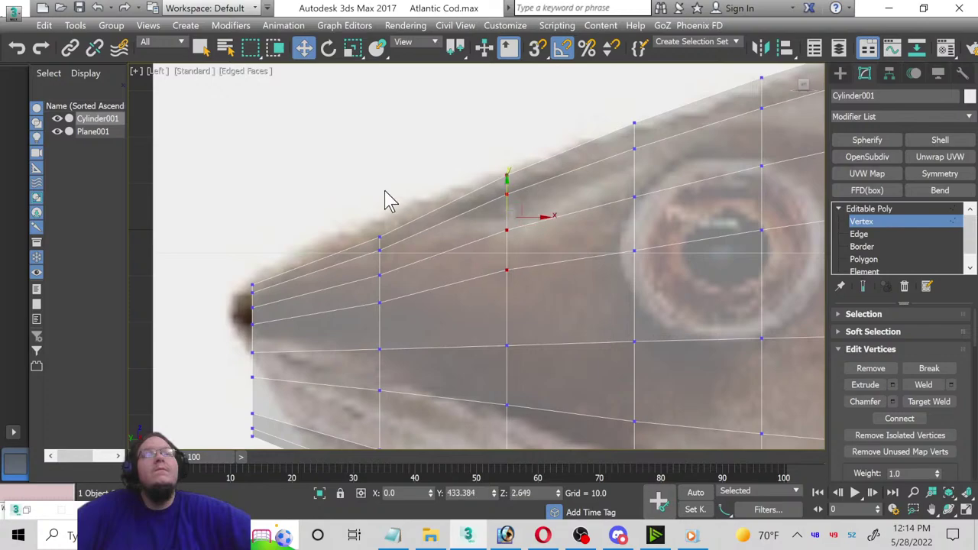
drag(406, 309, 403, 308)
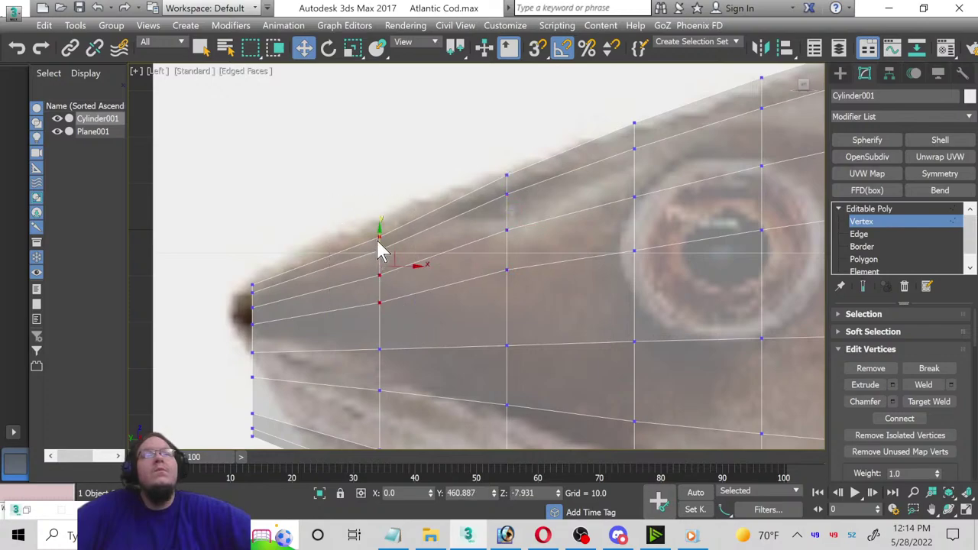
drag(378, 239, 378, 227)
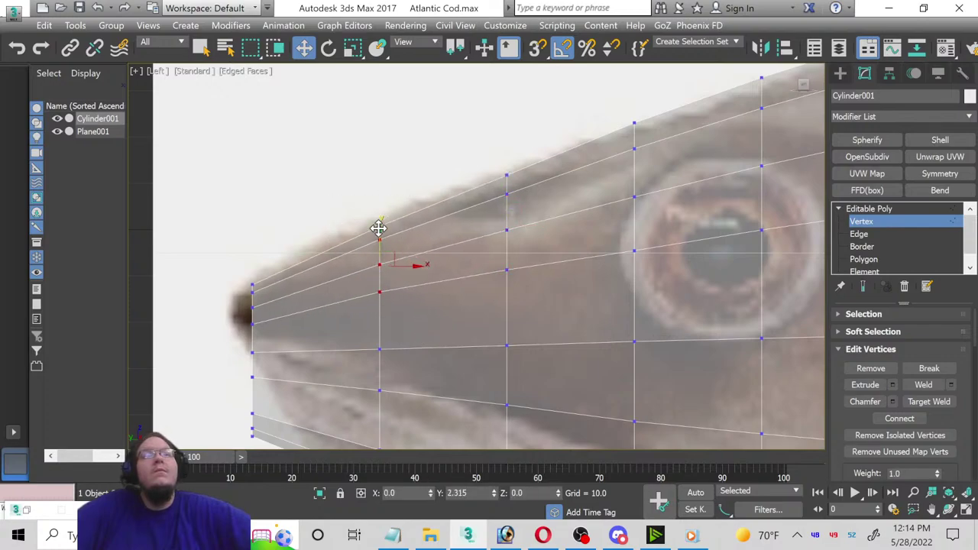
Step: Lower the vertex column behind the eye toward the cod's back outline
middle_drag(366, 255, 236, 203)
middle_drag(475, 180, 367, 277)
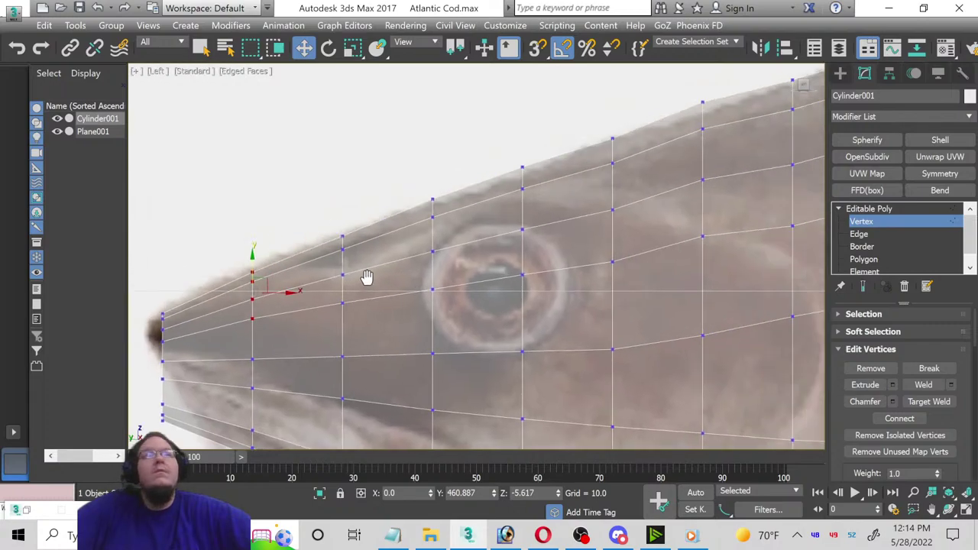
middle_drag(568, 259, 430, 304)
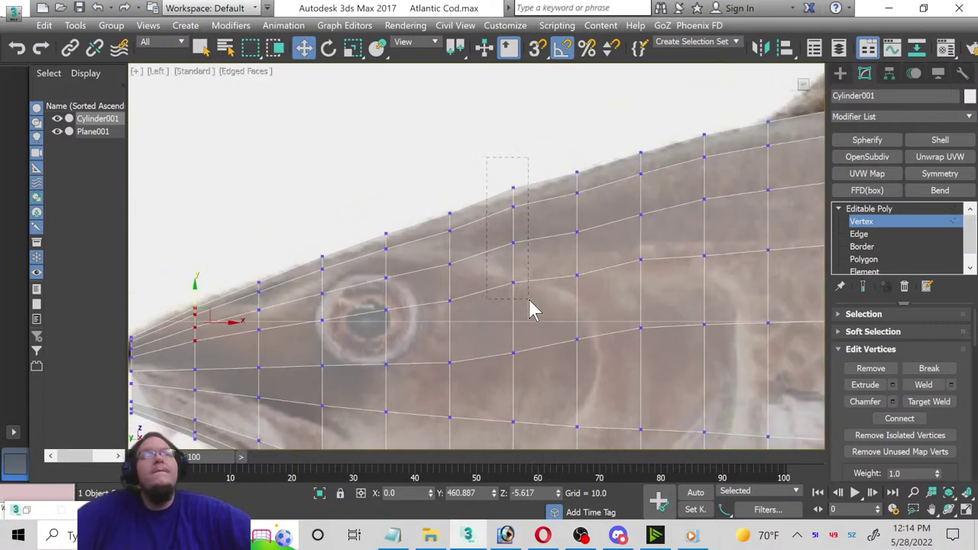
drag(486, 158, 528, 299)
scroll(553, 211, up, 3)
drag(496, 210, 499, 217)
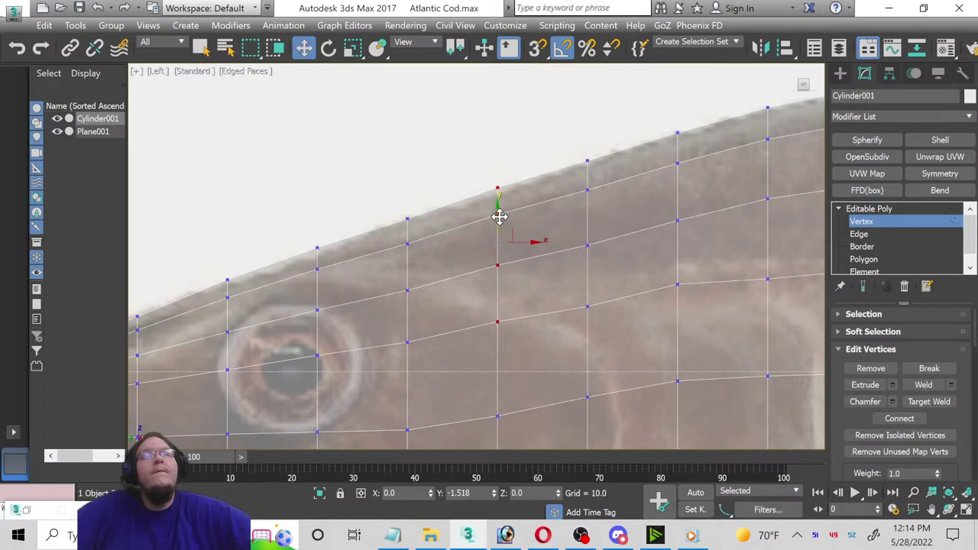
scroll(535, 257, down, 2)
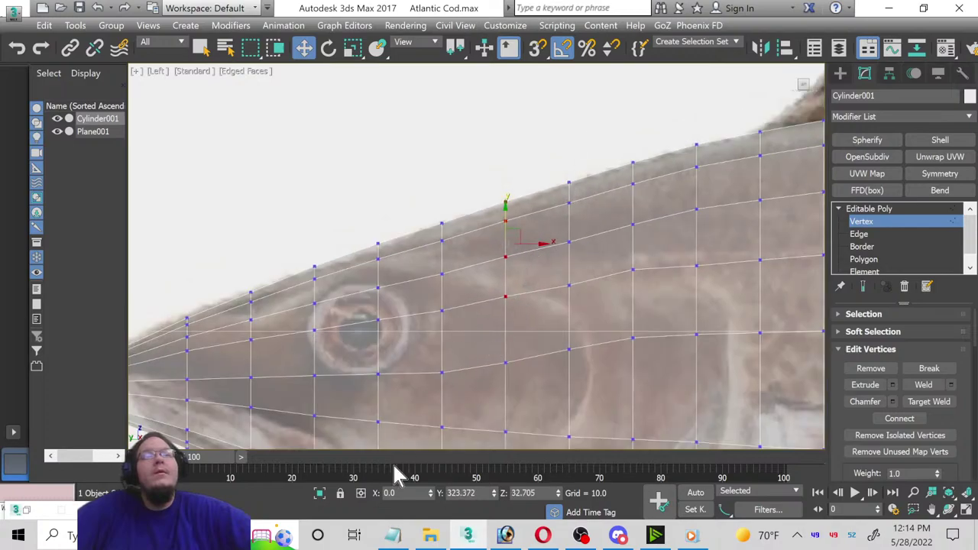
Step: Pan and zoom to check the snout, then frame the whole fish body
mouse_move(390, 430)
middle_down()
mouse_move(496, 164)
mouse_move(363, 220)
mouse_move(513, 222)
middle_up()
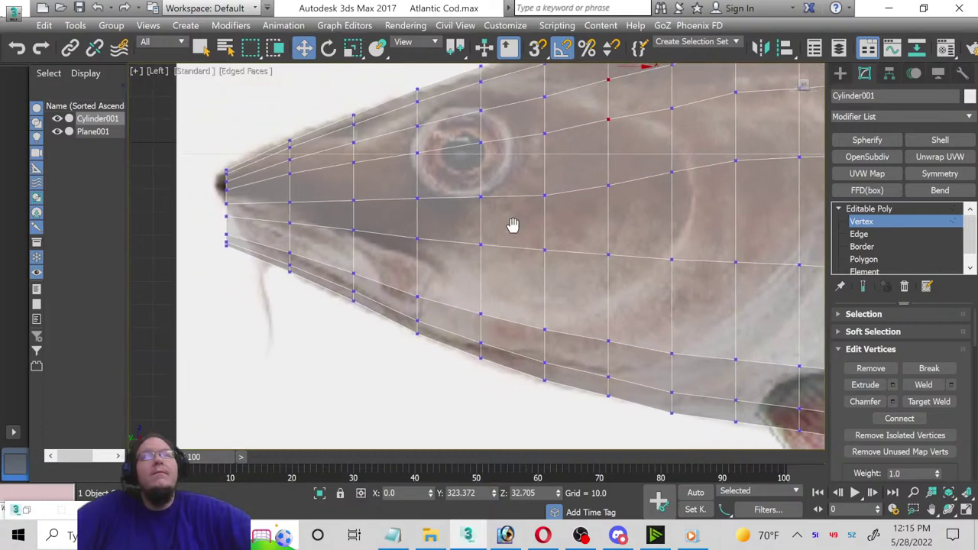
scroll(226, 249, up, 3)
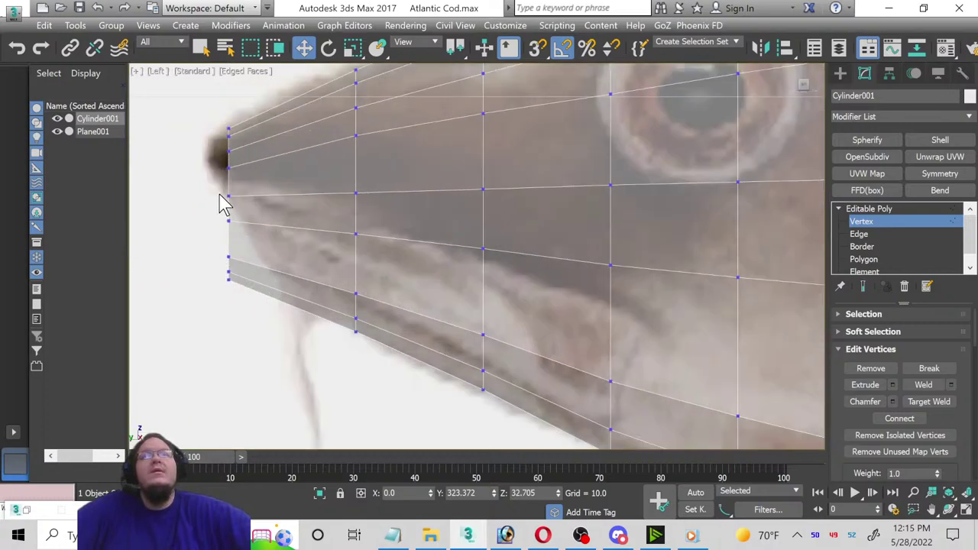
middle_drag(221, 202, 226, 242)
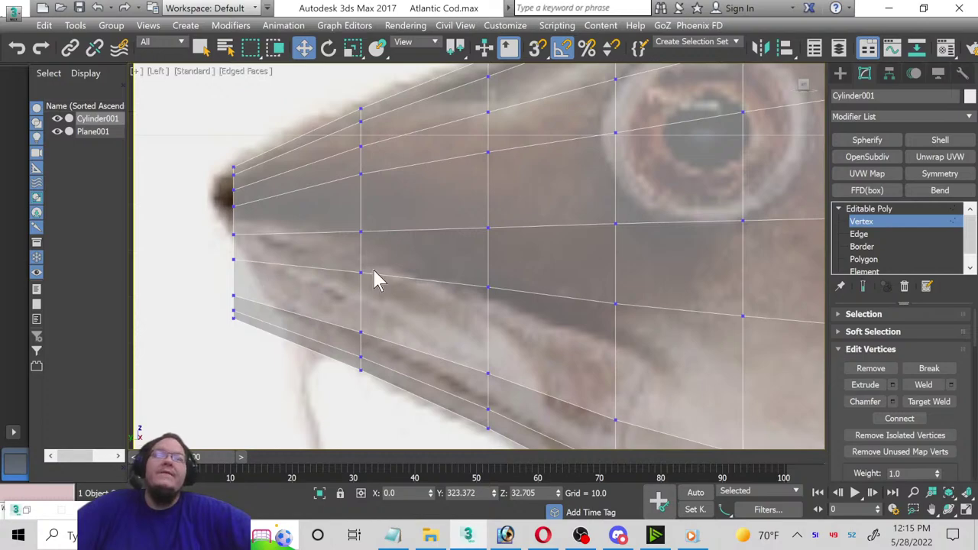
scroll(398, 273, down, 2)
scroll(385, 283, down, 1)
scroll(524, 284, down, 2)
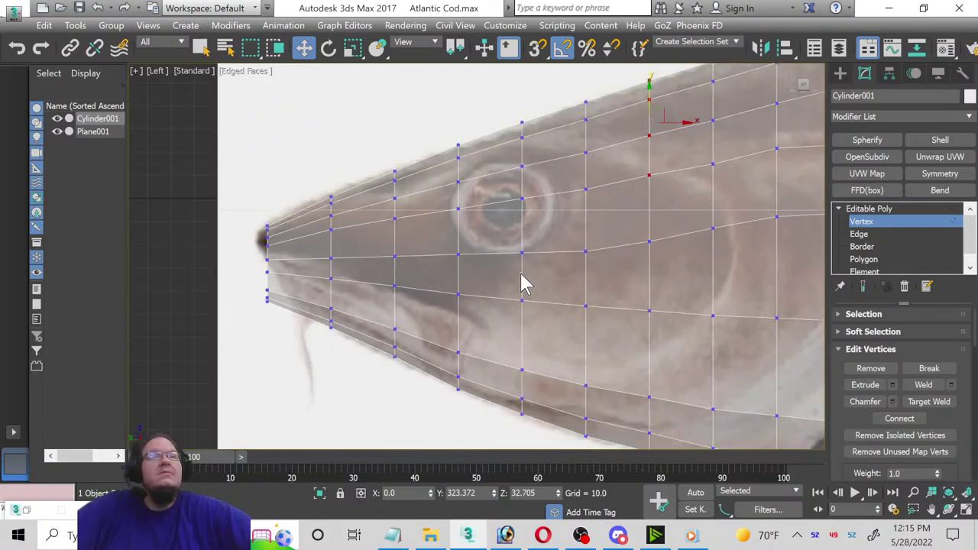
scroll(646, 305, down, 4)
mouse_move(647, 305)
middle_down()
mouse_move(435, 282)
mouse_move(256, 299)
middle_up()
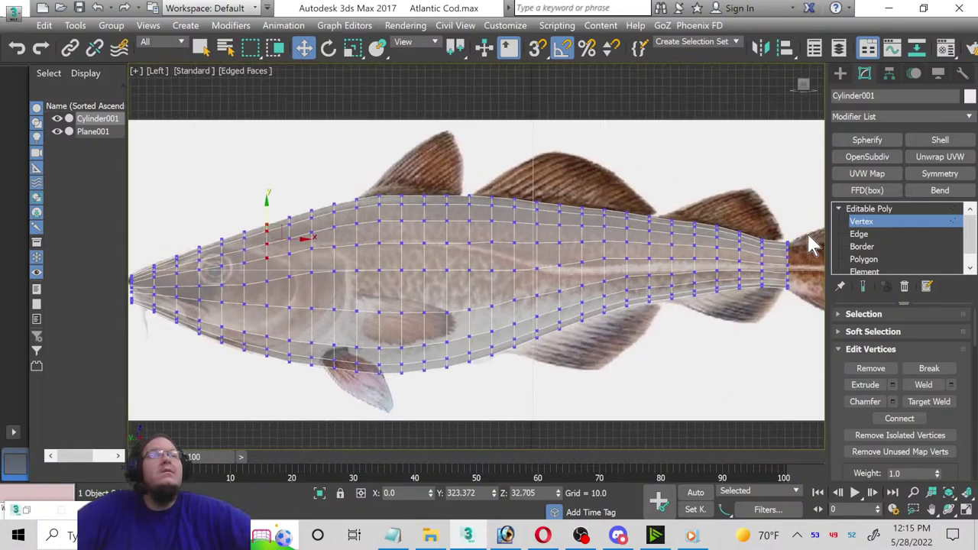
Step: Exit Vertex mode, restore the four-viewport layout and deselect the fish body
key(1)
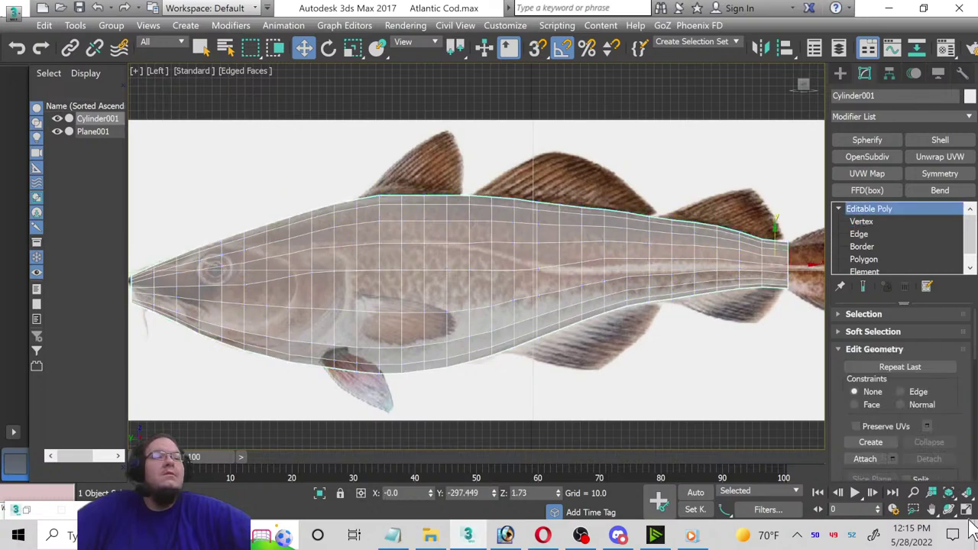
click(967, 508)
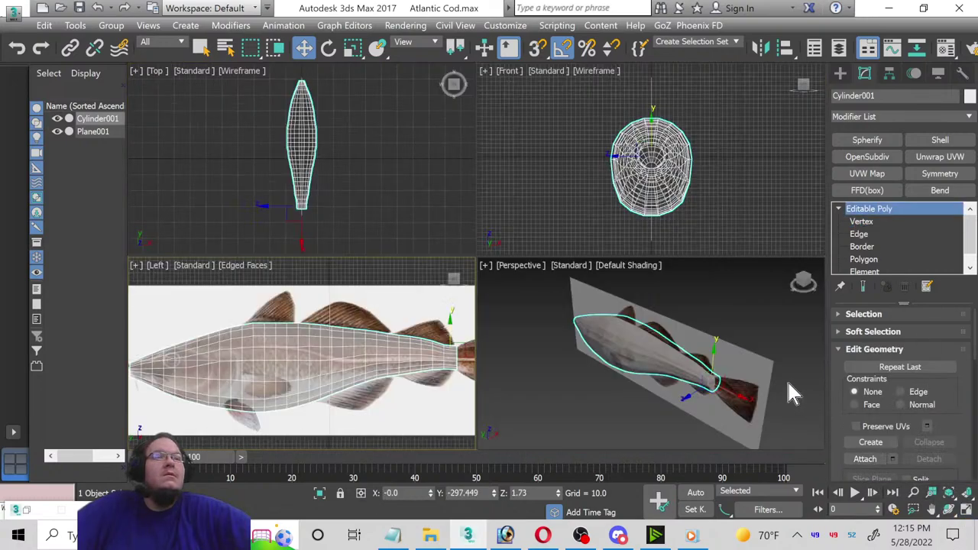
click(738, 343)
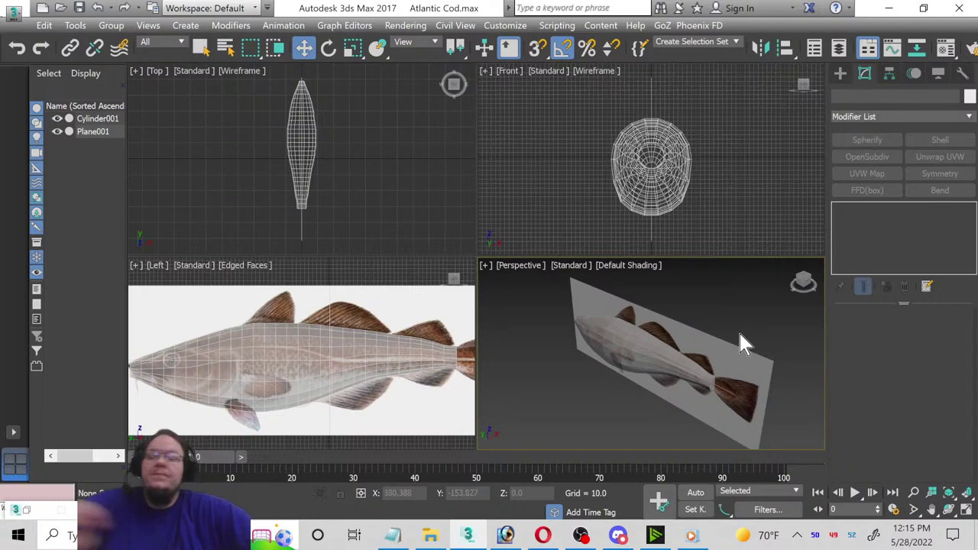
Step: Set the fish material's Opacity to 100 and hide the Plane001 cod reference
key(m)
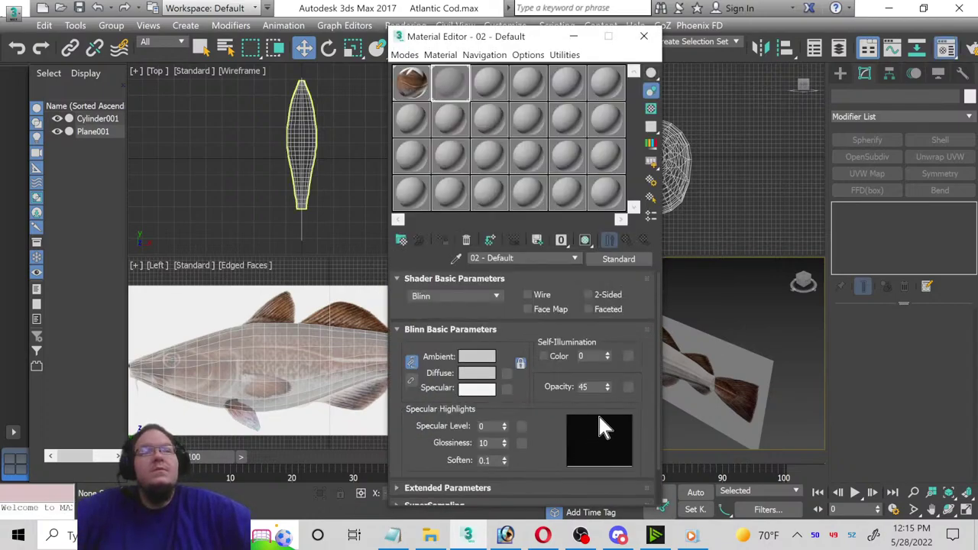
drag(610, 388, 610, 352)
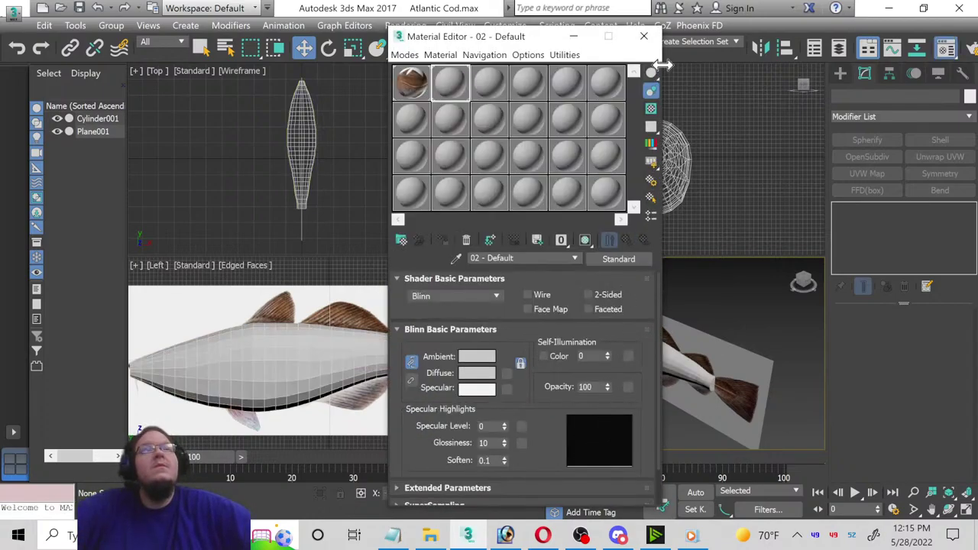
click(577, 36)
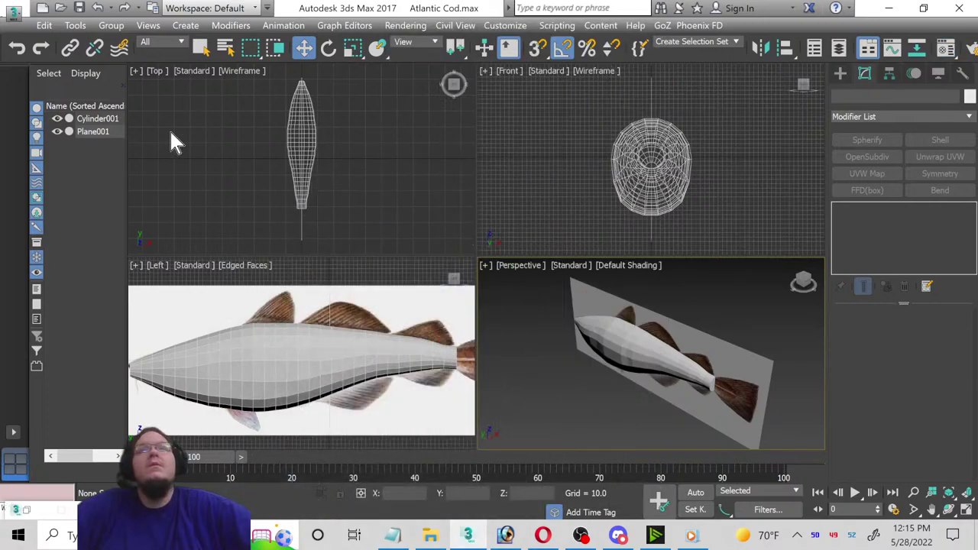
click(56, 131)
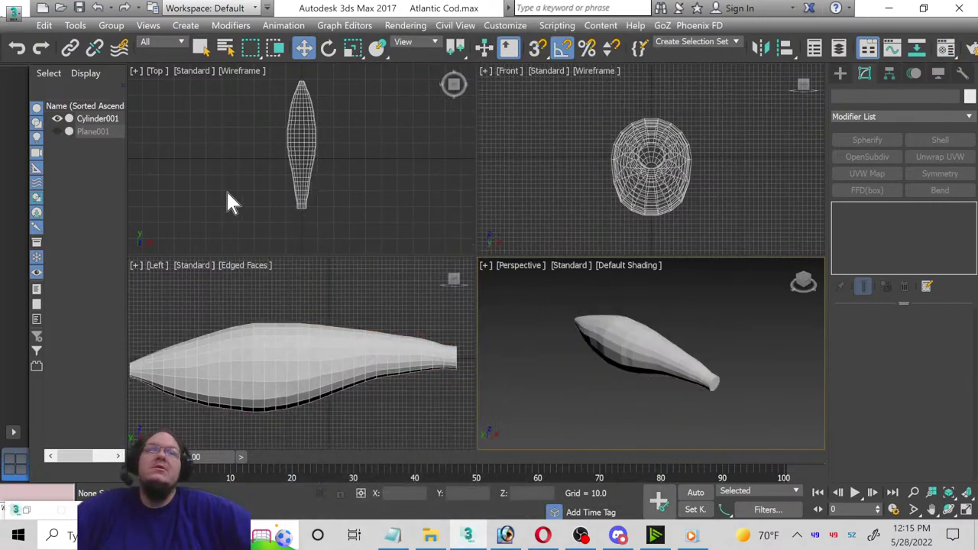
Step: Select the fish body and orbit around it in a maximized Perspective view
click(566, 333)
right_click(605, 279)
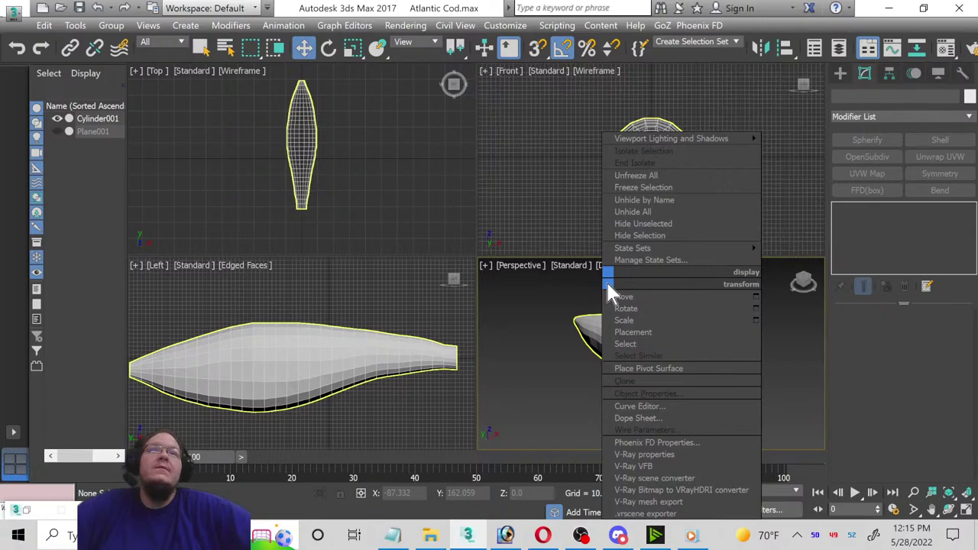
click(515, 317)
click(634, 369)
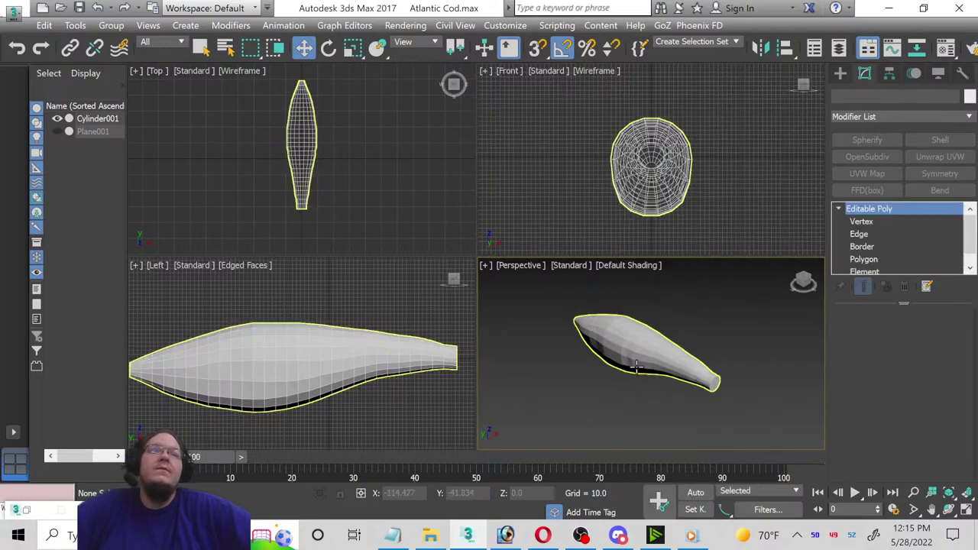
click(965, 510)
click(948, 510)
mouse_move(534, 296)
mouse_down()
mouse_move(529, 285)
mouse_move(676, 266)
mouse_move(603, 258)
mouse_move(553, 299)
mouse_move(603, 271)
mouse_move(594, 275)
mouse_up()
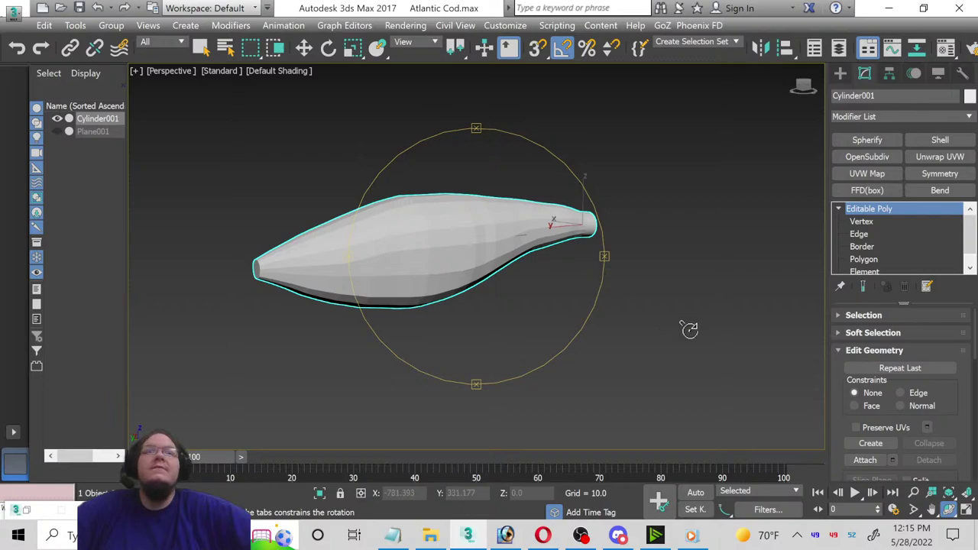
click(966, 511)
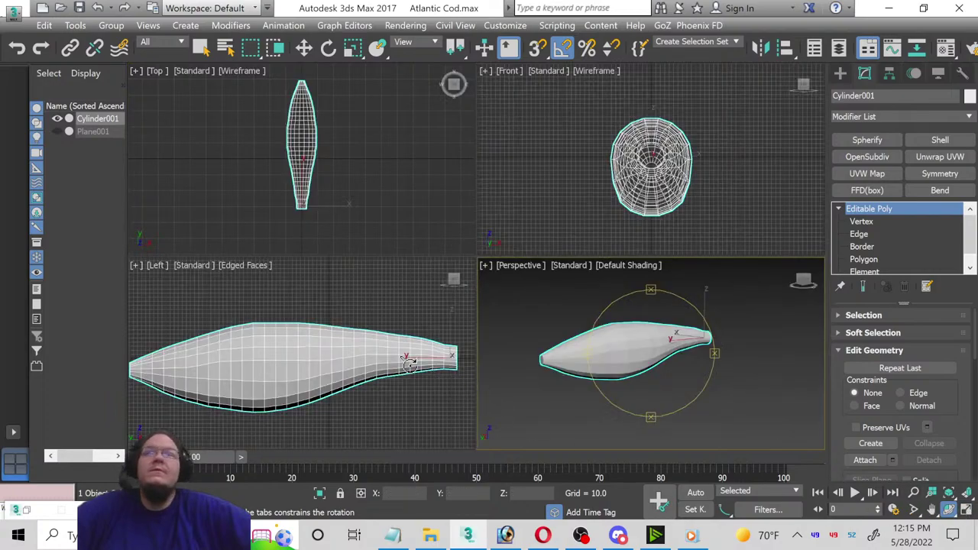
Step: Maximize the Top viewport with Move active, then switch to the Opera browser
click(309, 207)
key(w)
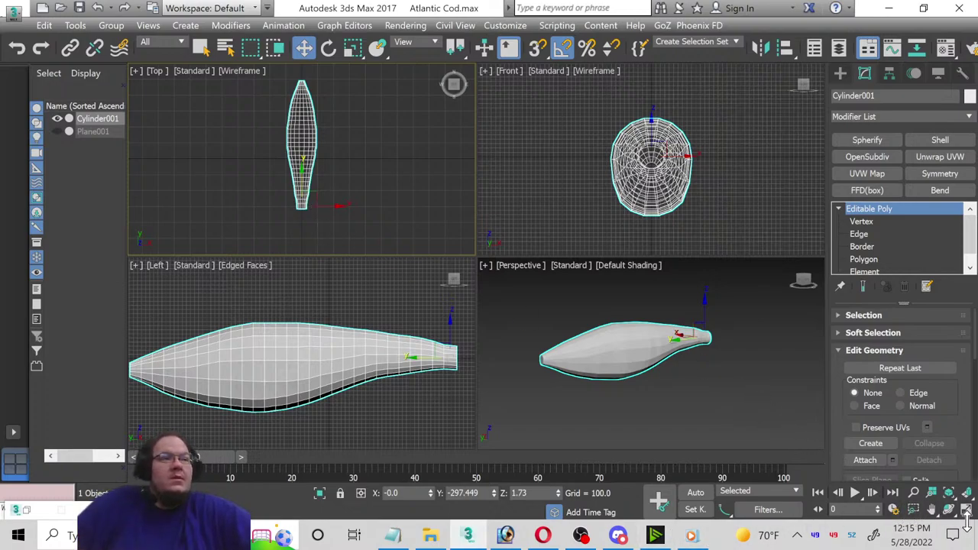
click(967, 510)
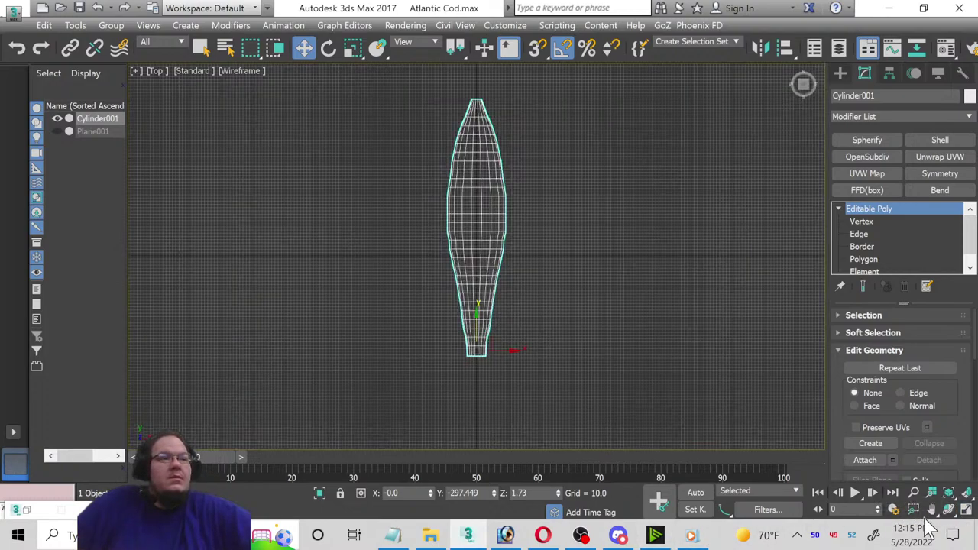
click(543, 535)
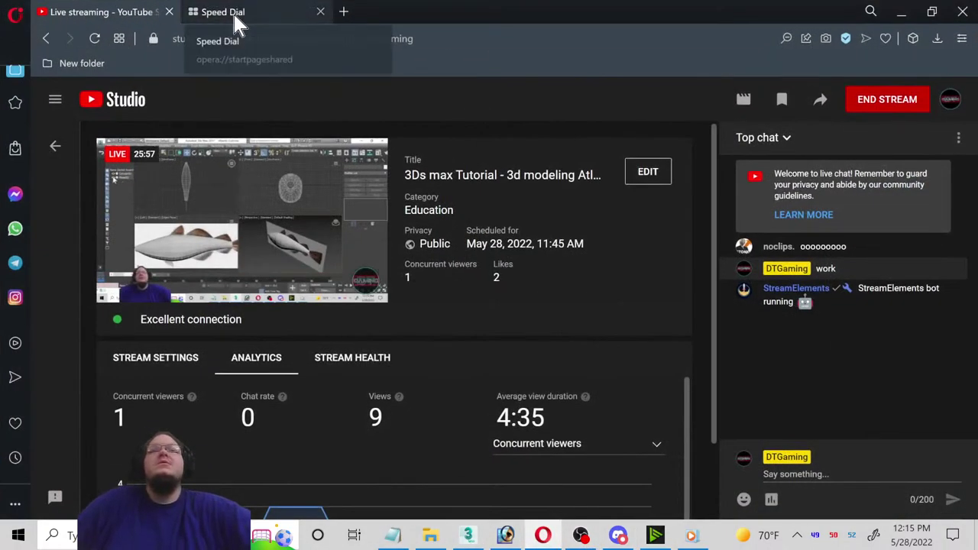
Step: Search Bing for 'atlantic cod' and show the image results
click(235, 16)
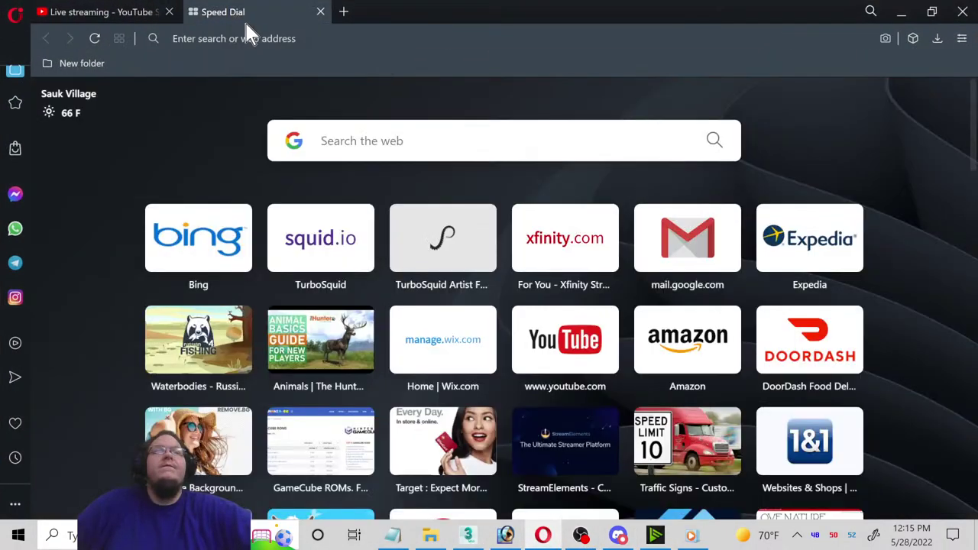
click(198, 238)
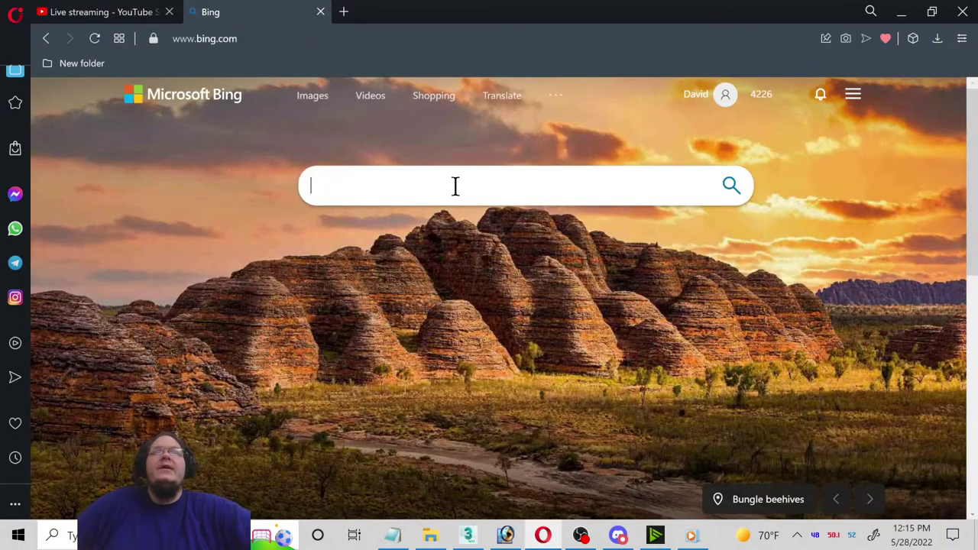
click(475, 183)
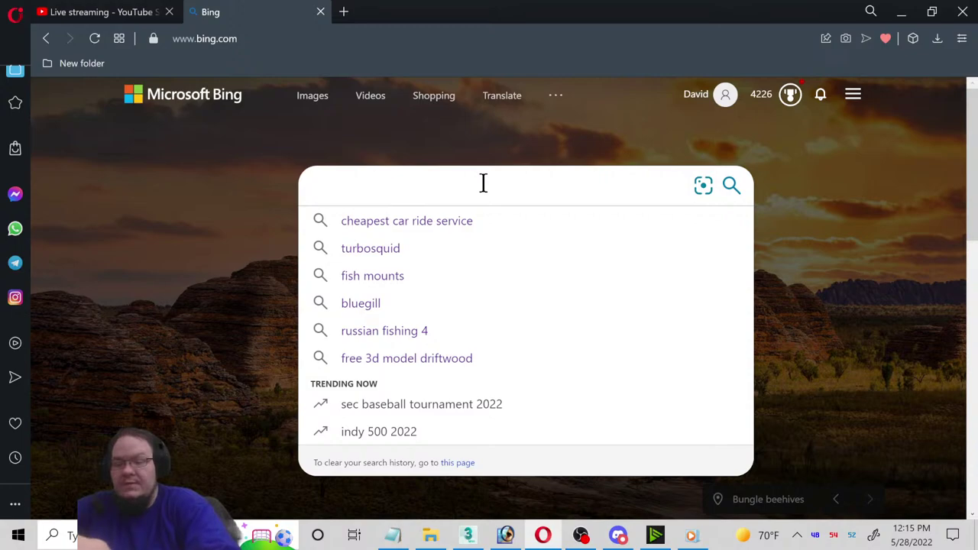
text(t)
key(BackSpace)
text(at)
key(BackSpace)
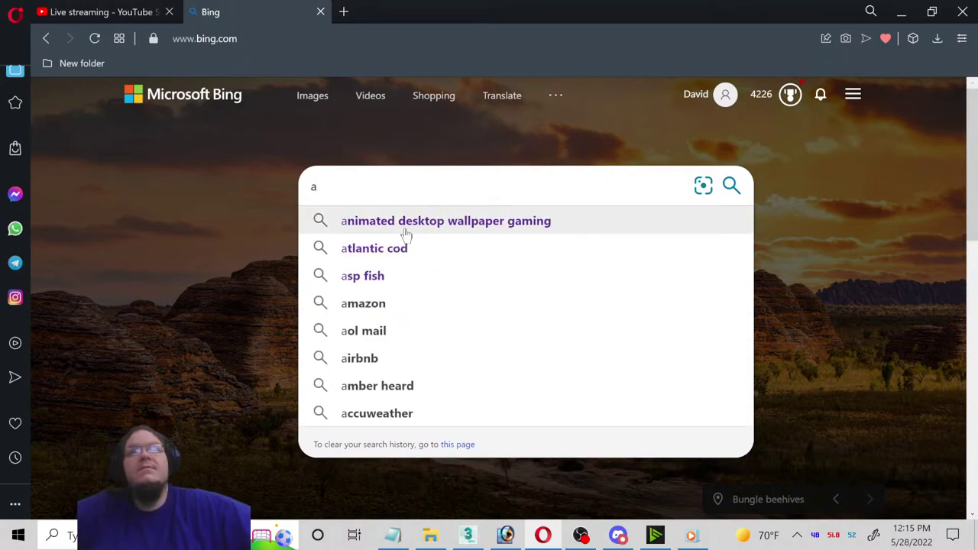
click(382, 256)
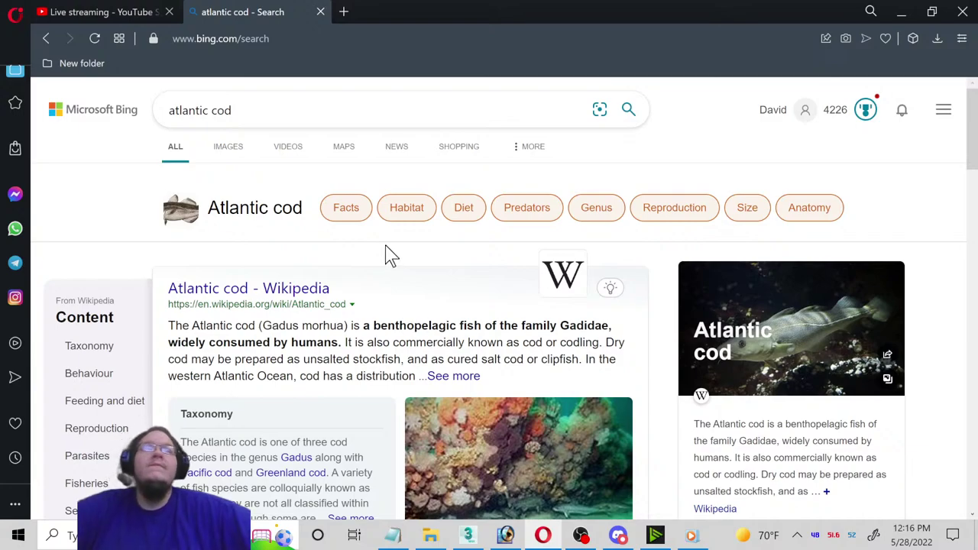
click(44, 37)
click(390, 186)
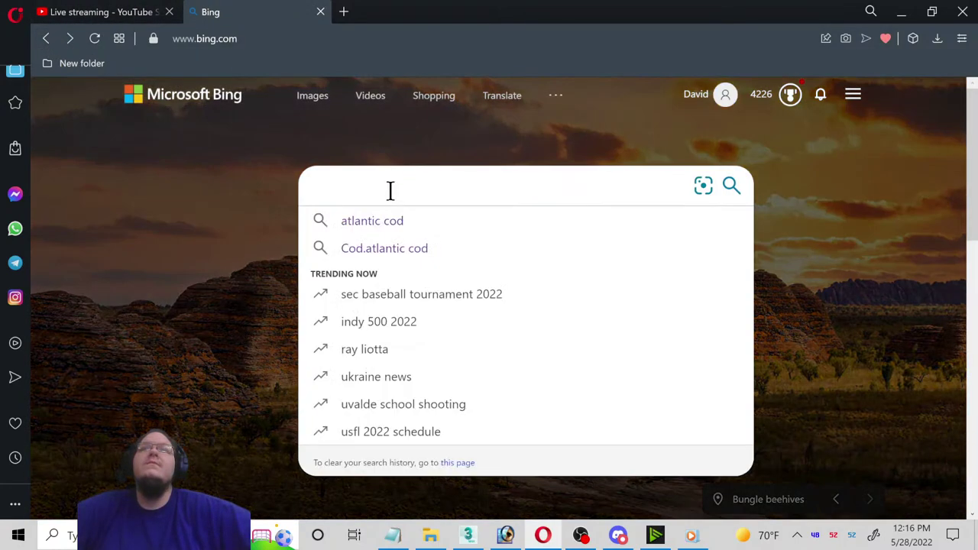
click(387, 220)
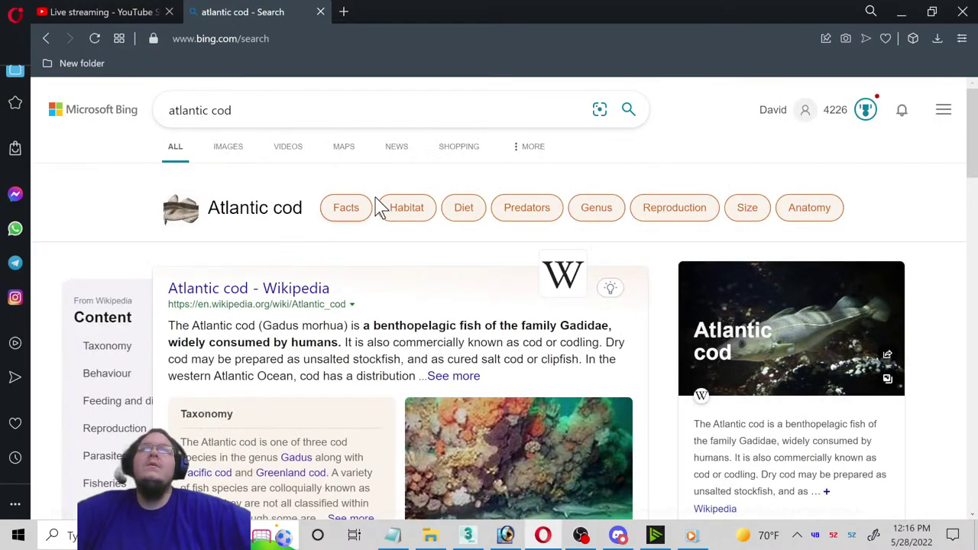
click(221, 152)
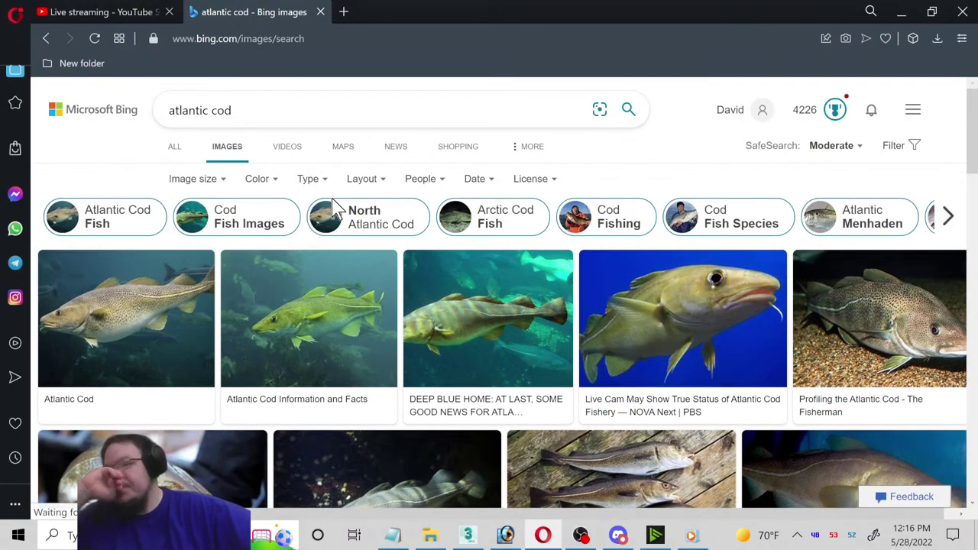
Step: Scroll through the Atlantic cod image results and preview the Norway cod photo
scroll(547, 298, down, 1)
scroll(543, 294, down, 1)
scroll(535, 290, down, 1)
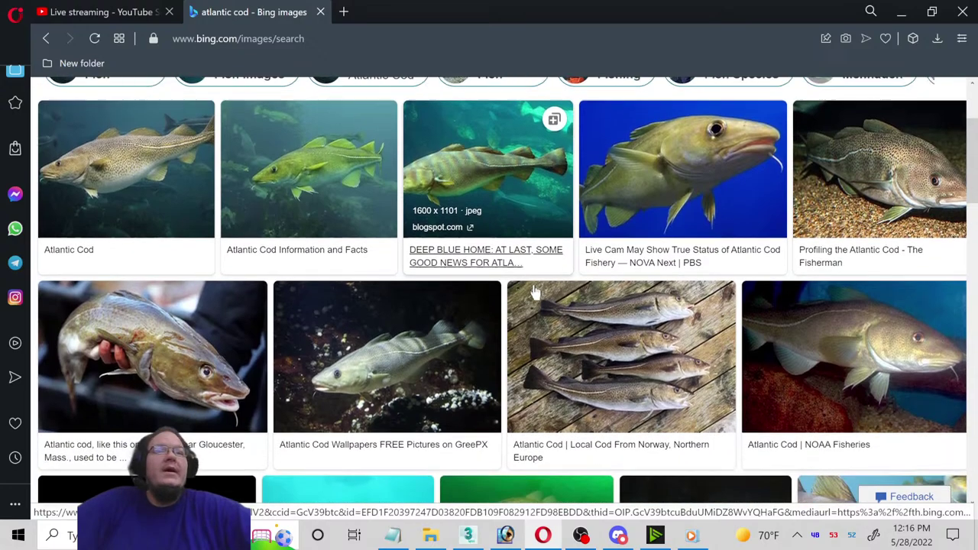
scroll(527, 289, down, 1)
scroll(527, 289, down, 1)
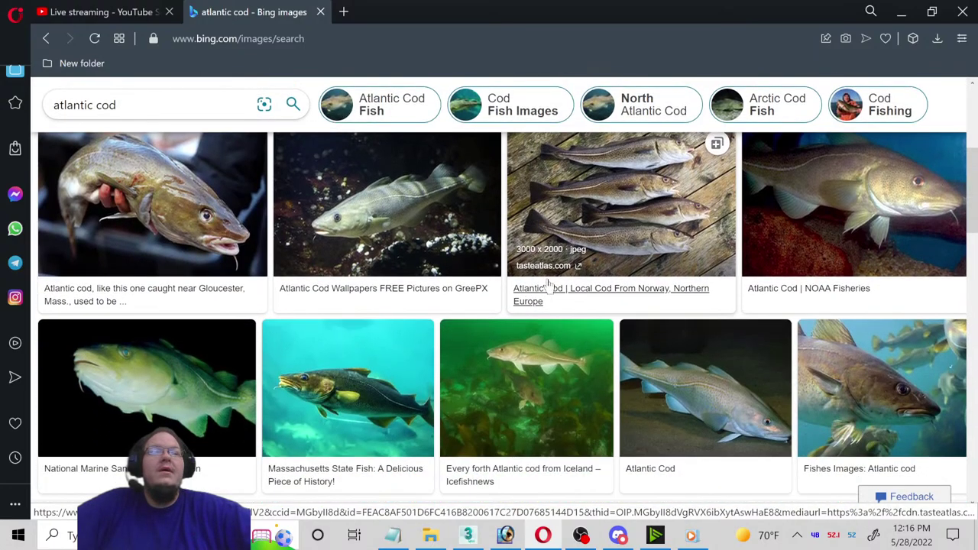
scroll(547, 285, down, 2)
scroll(548, 284, down, 2)
scroll(549, 284, down, 2)
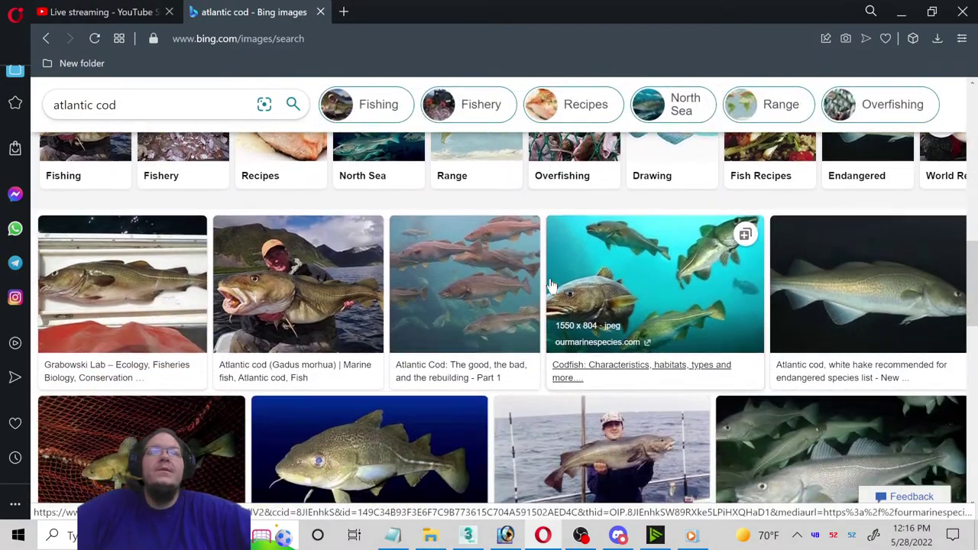
scroll(550, 284, down, 1)
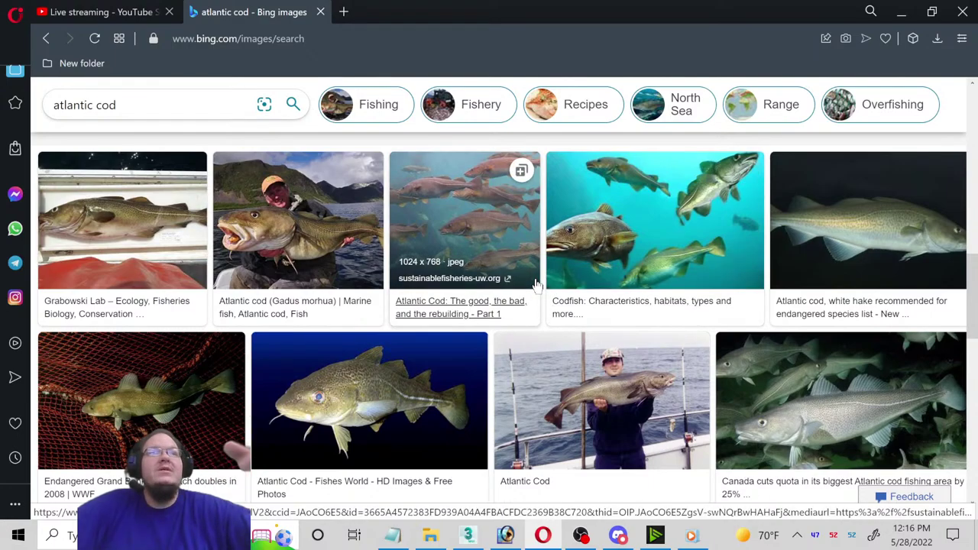
scroll(537, 285, down, 2)
scroll(593, 272, down, 1)
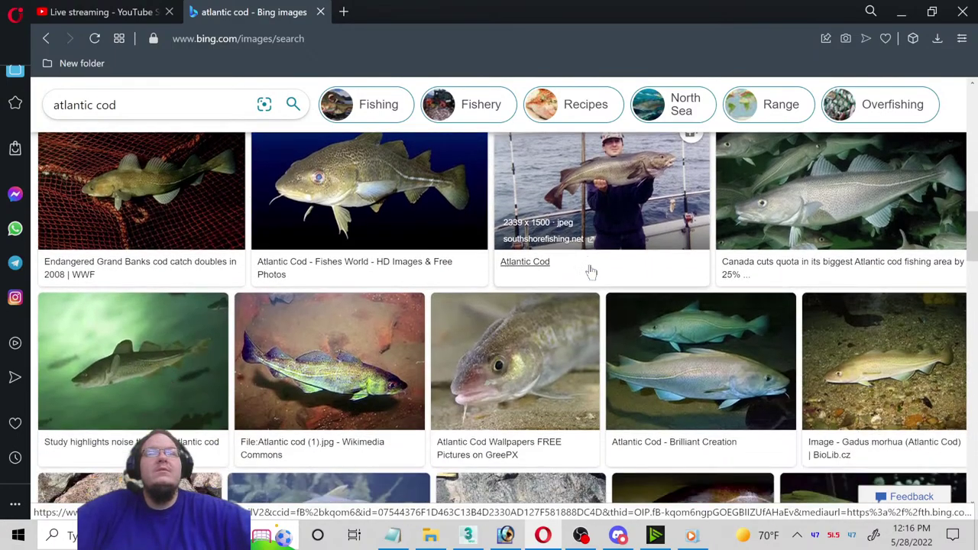
scroll(590, 271, down, 3)
mouse_move(521, 303)
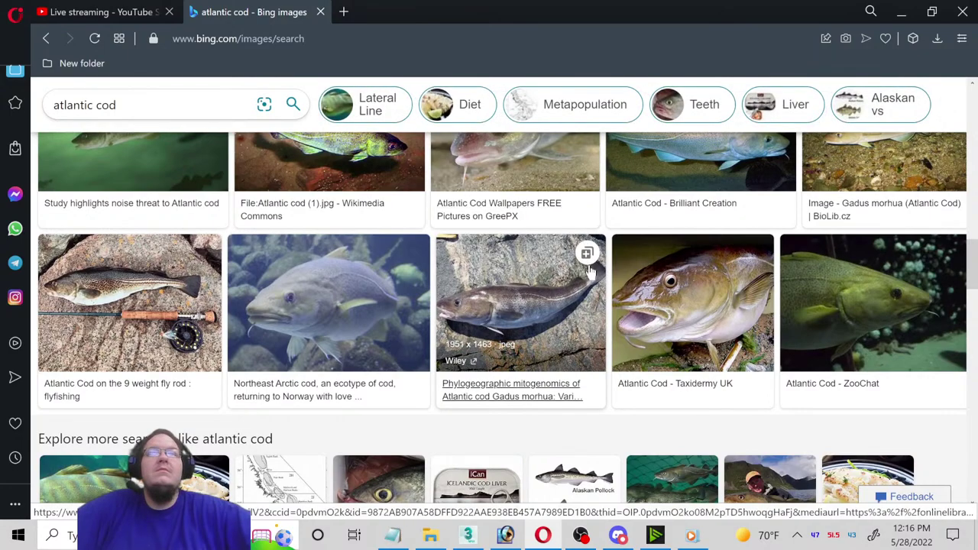
scroll(589, 272, down, 1)
scroll(588, 272, down, 1)
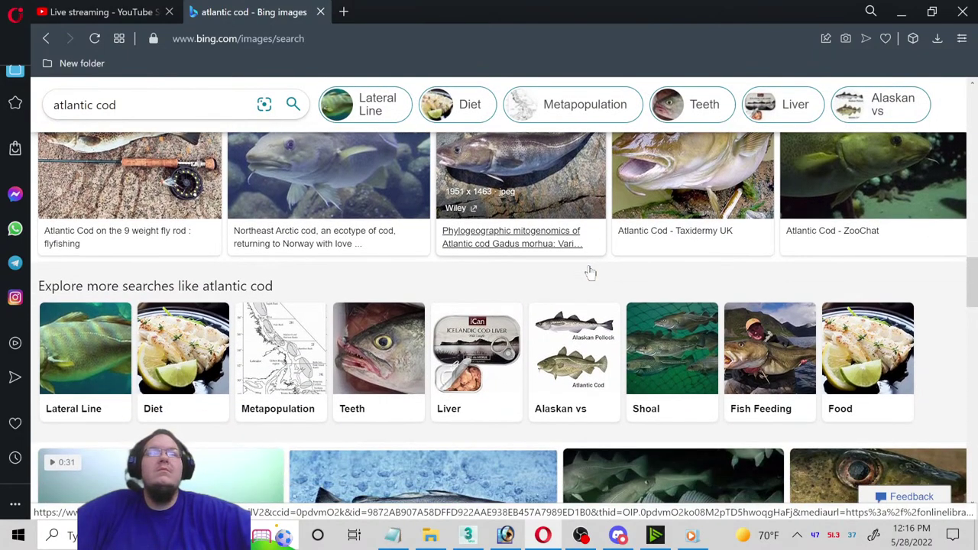
scroll(590, 272, down, 3)
scroll(590, 271, down, 2)
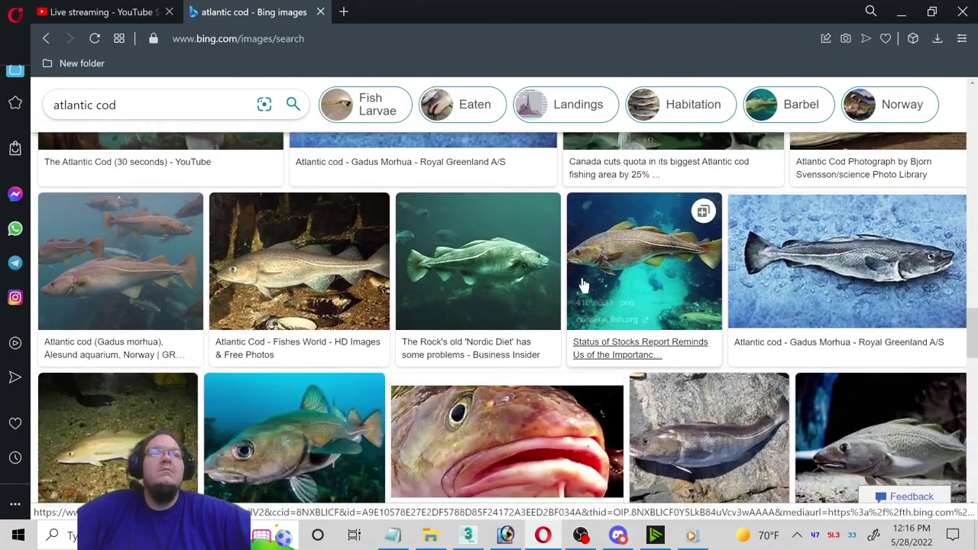
scroll(581, 287, down, 1)
scroll(574, 298, down, 1)
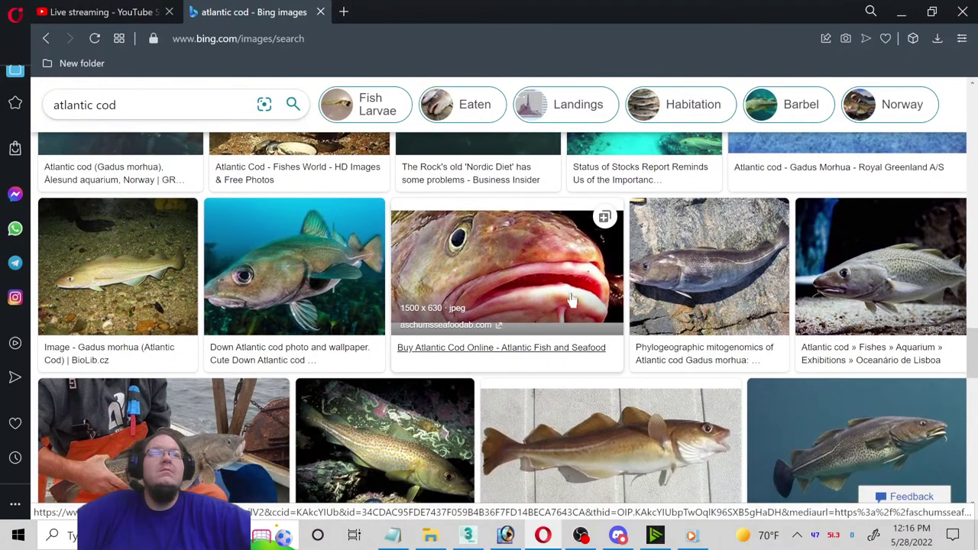
scroll(569, 298, down, 1)
scroll(567, 301, down, 2)
scroll(564, 304, down, 2)
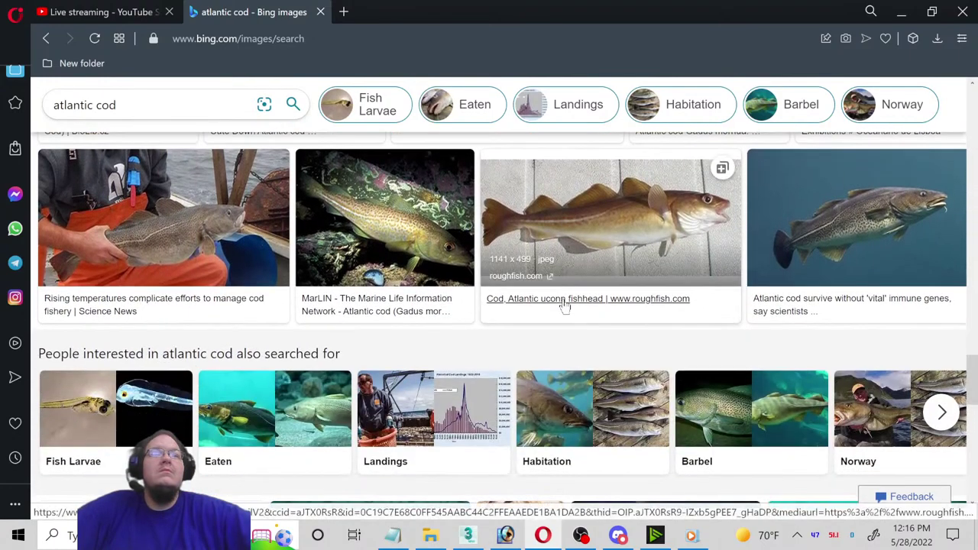
scroll(563, 305, down, 2)
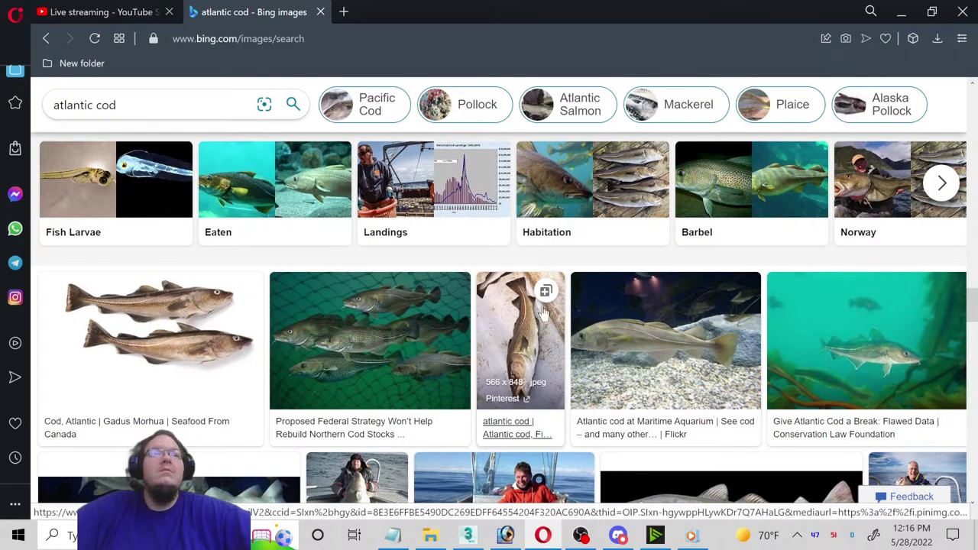
scroll(596, 315, down, 2)
scroll(654, 317, down, 1)
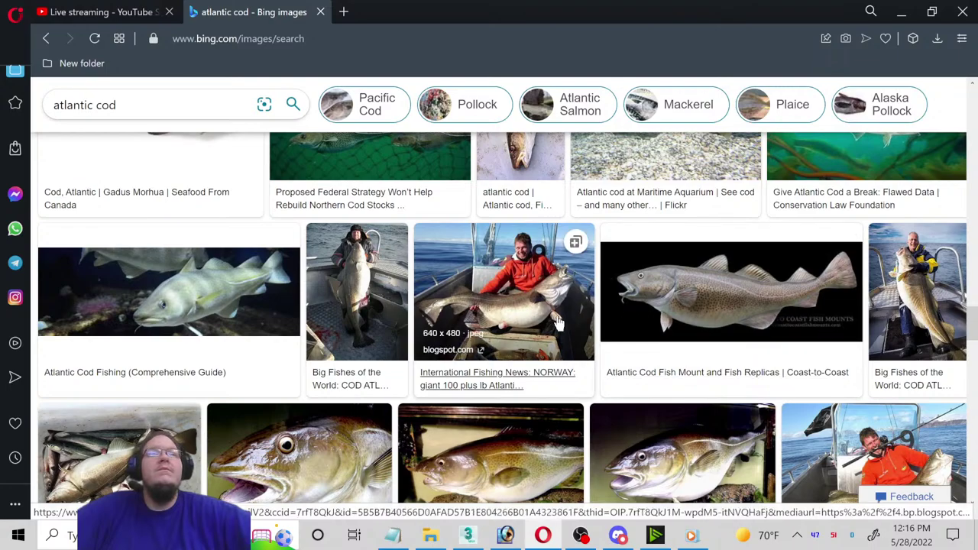
click(512, 317)
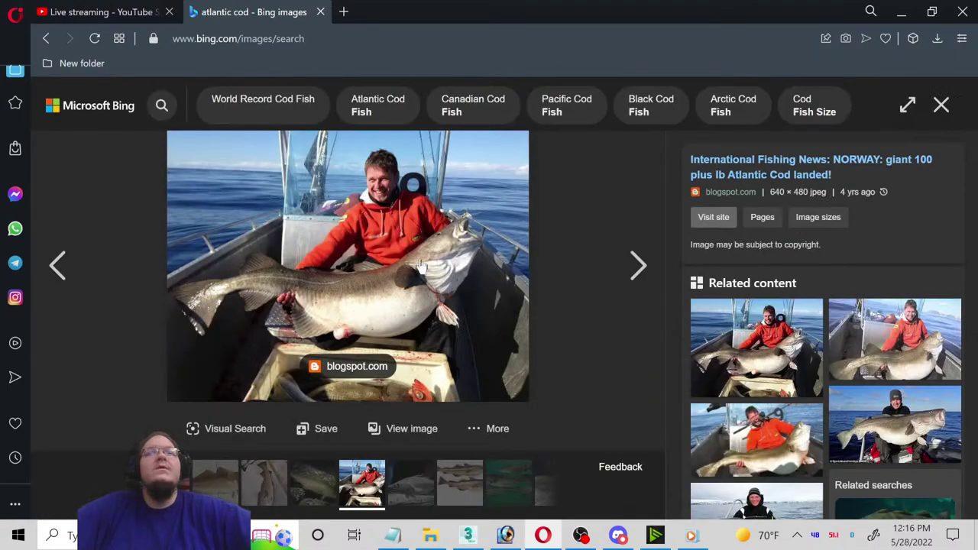
click(940, 105)
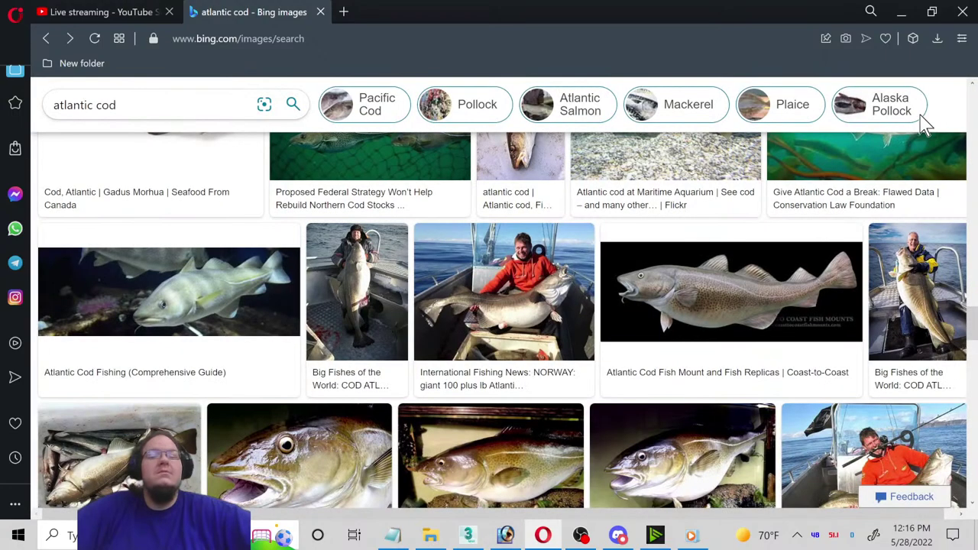
mouse_move(732, 291)
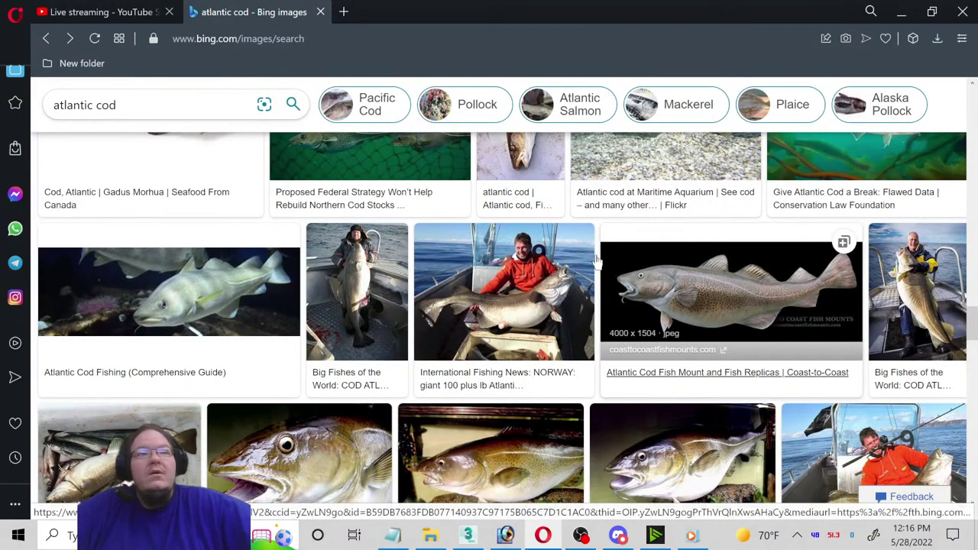
Step: Scroll further, enlarge the fisherman's cod photo, then return to 3ds Max
scroll(588, 262, down, 4)
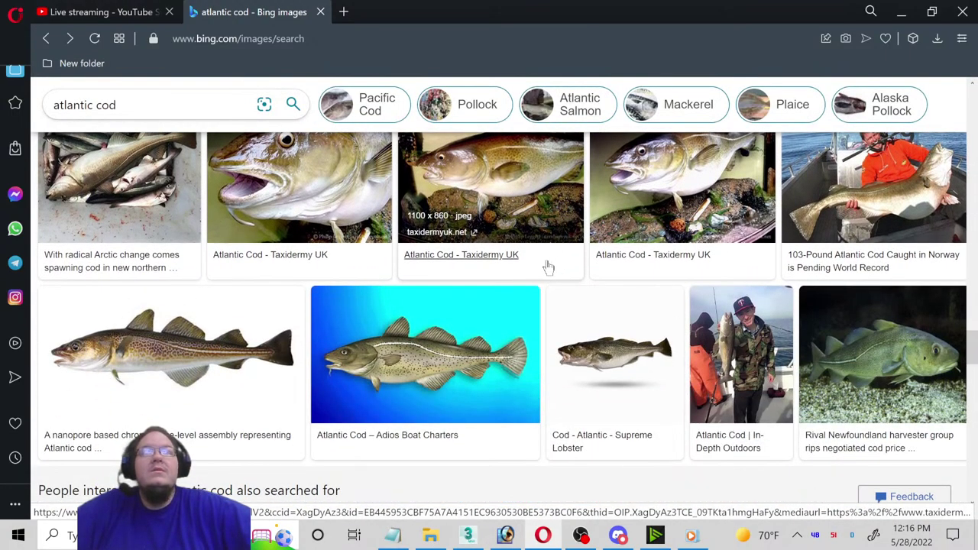
scroll(727, 328, down, 1)
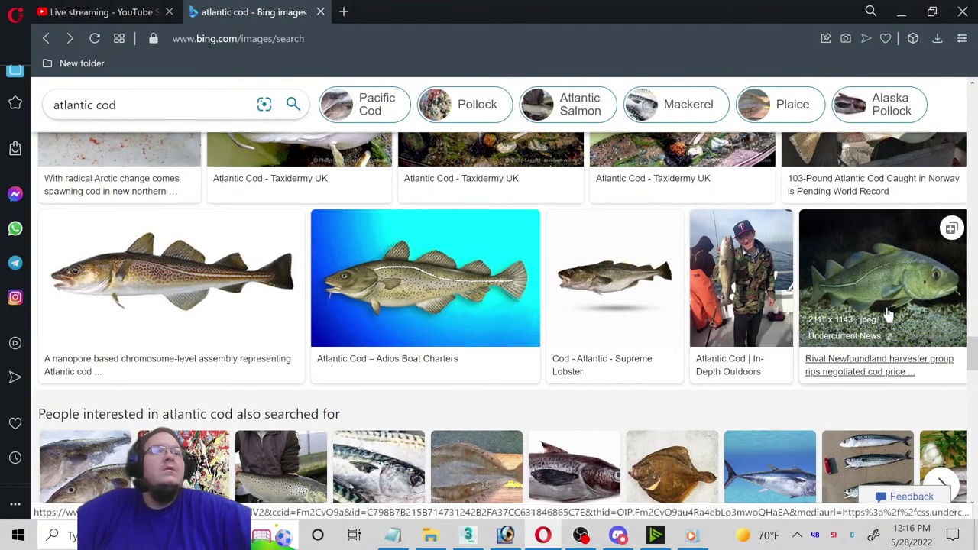
scroll(886, 316, down, 2)
scroll(885, 318, down, 2)
scroll(686, 300, down, 2)
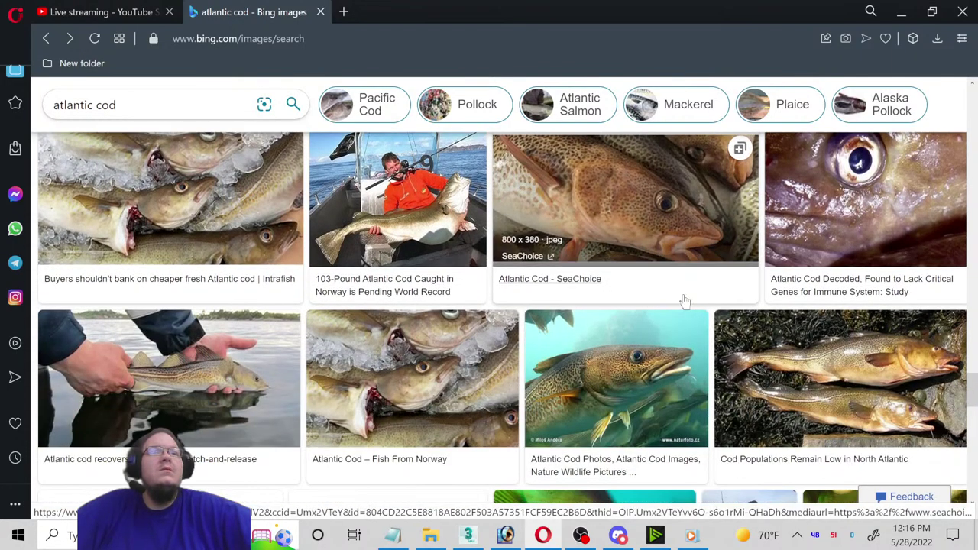
scroll(642, 308, down, 2)
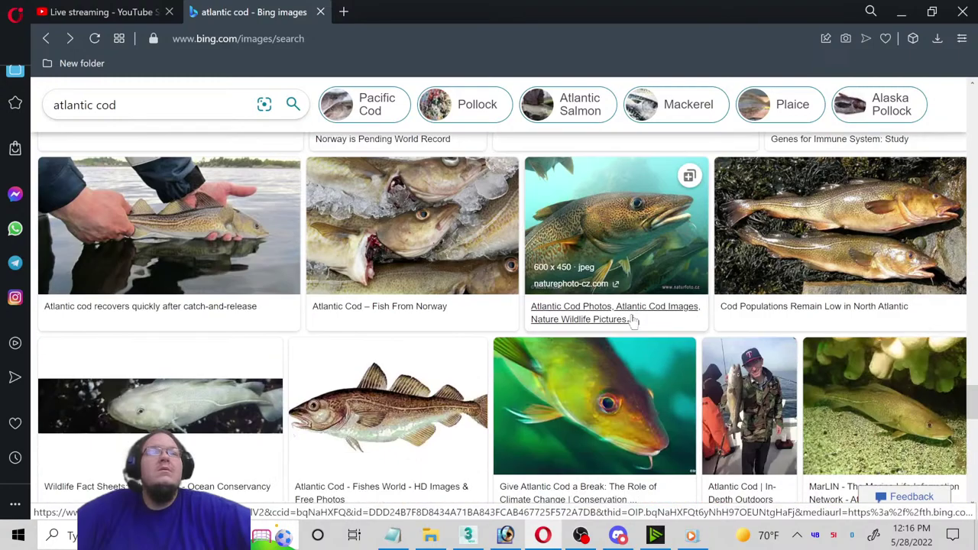
scroll(641, 314, down, 2)
scroll(634, 321, down, 3)
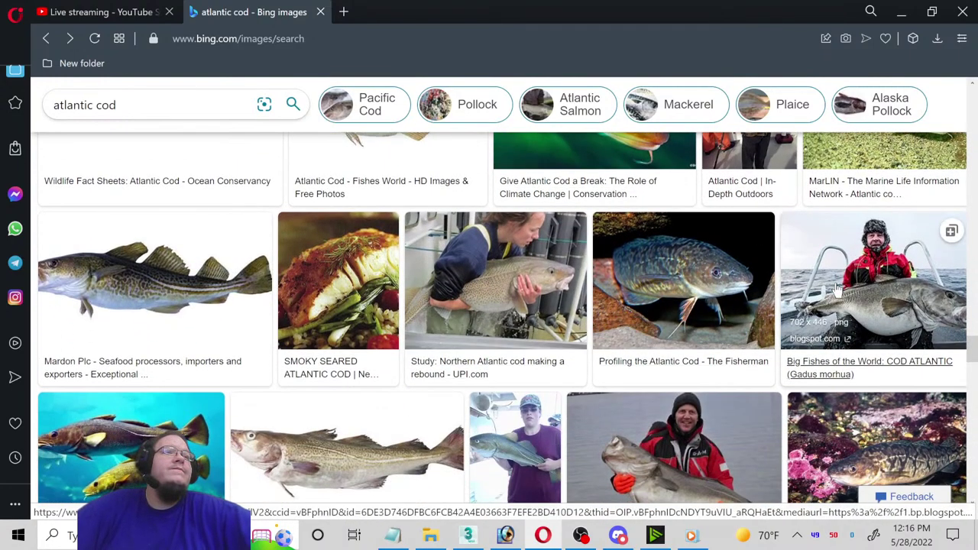
scroll(875, 289, down, 1)
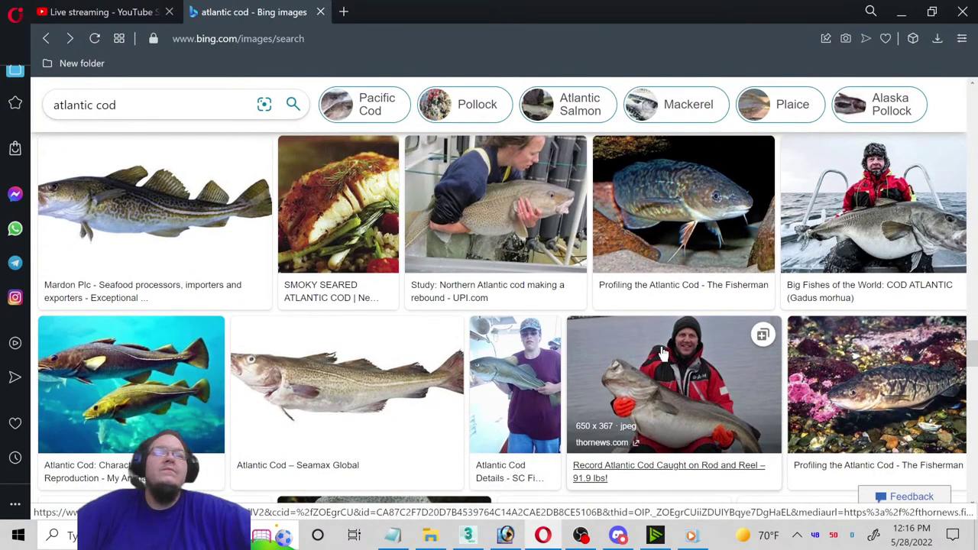
scroll(664, 353, down, 2)
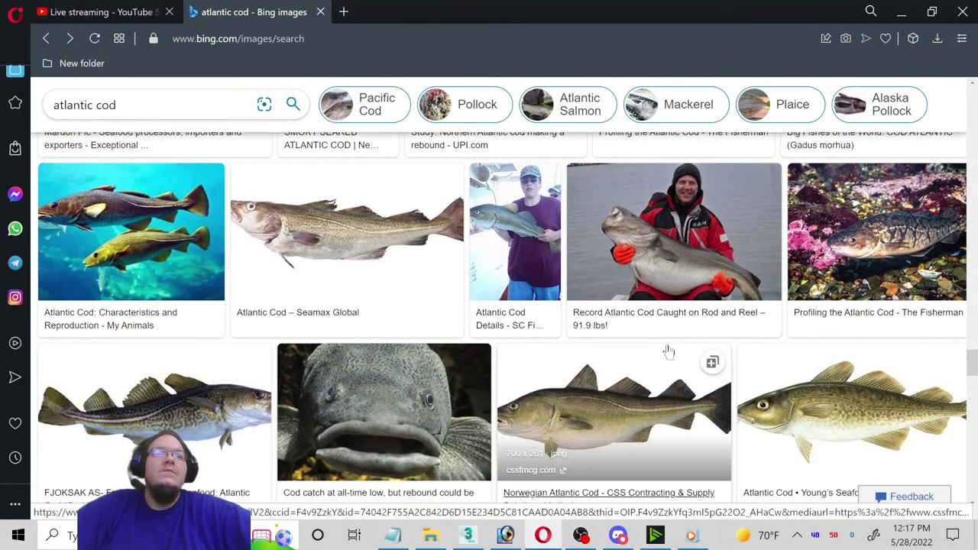
scroll(666, 352, down, 3)
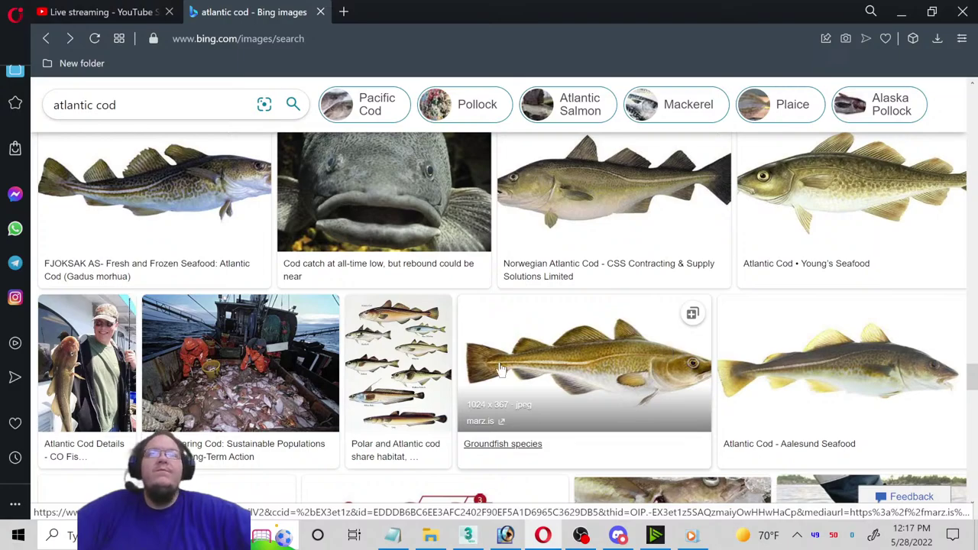
click(86, 372)
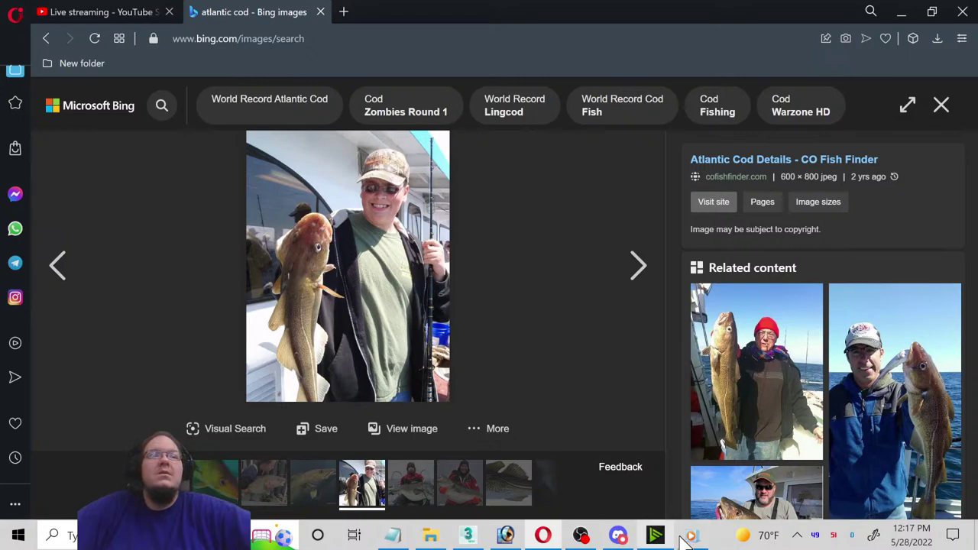
click(469, 536)
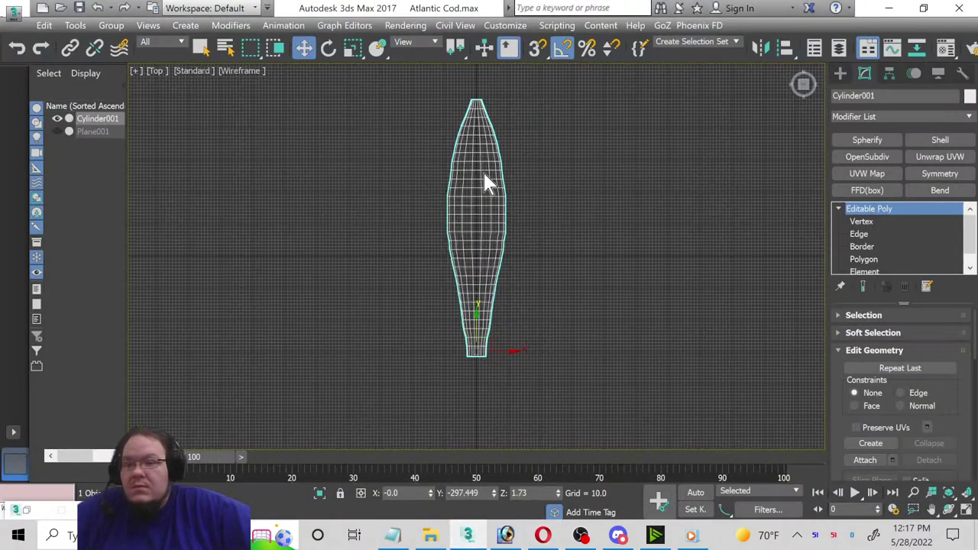
Step: Zoom the Top view onto the cod's narrow tip and add an FFD(box) 4x4x4 modifier
scroll(504, 163, up, 1)
scroll(502, 153, up, 2)
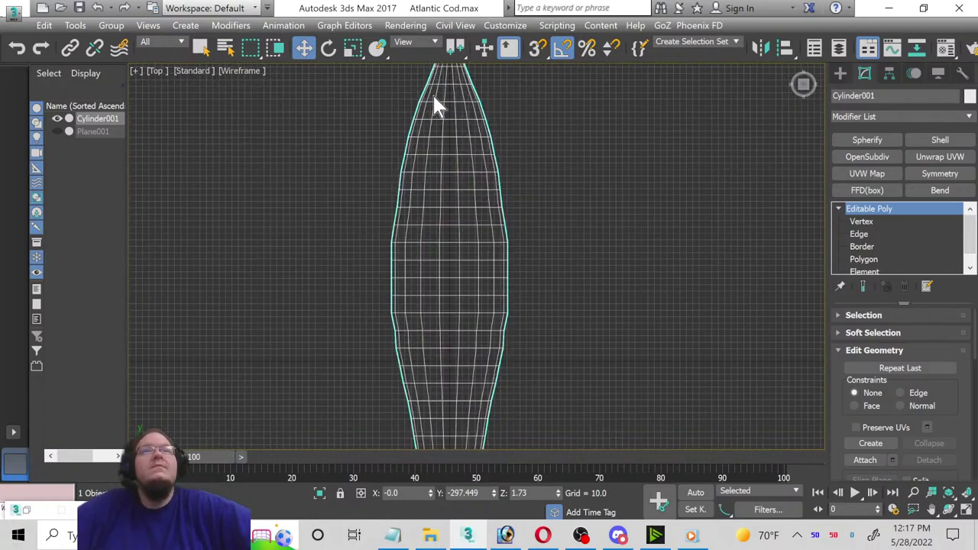
middle_drag(432, 92, 404, 291)
scroll(500, 231, up, 2)
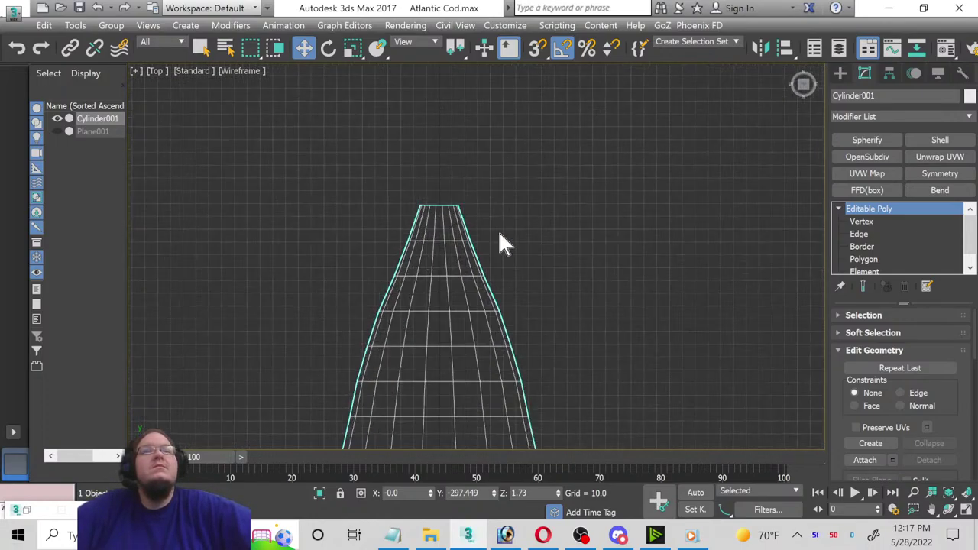
click(883, 191)
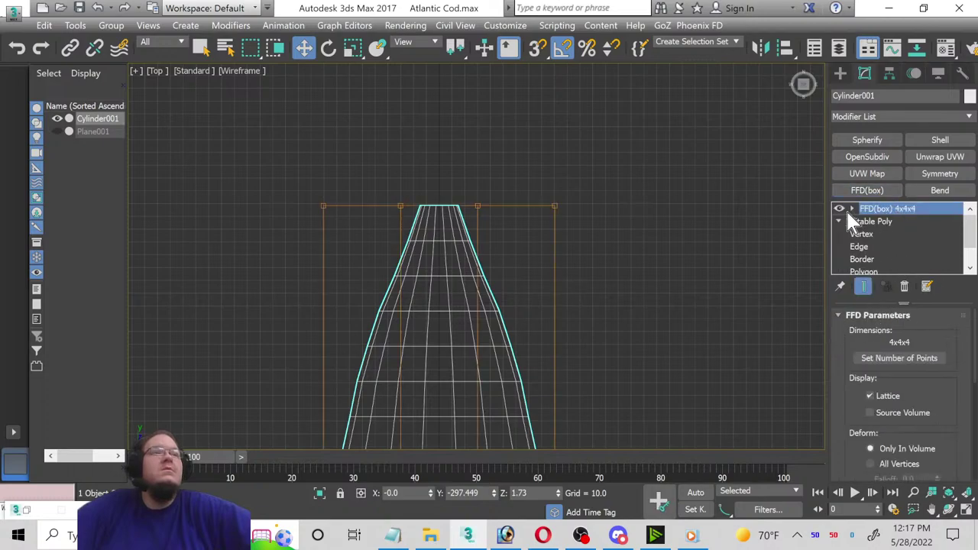
Step: In Control Points, set the FFD lattice Length, Width and Height to 8
click(851, 209)
click(883, 220)
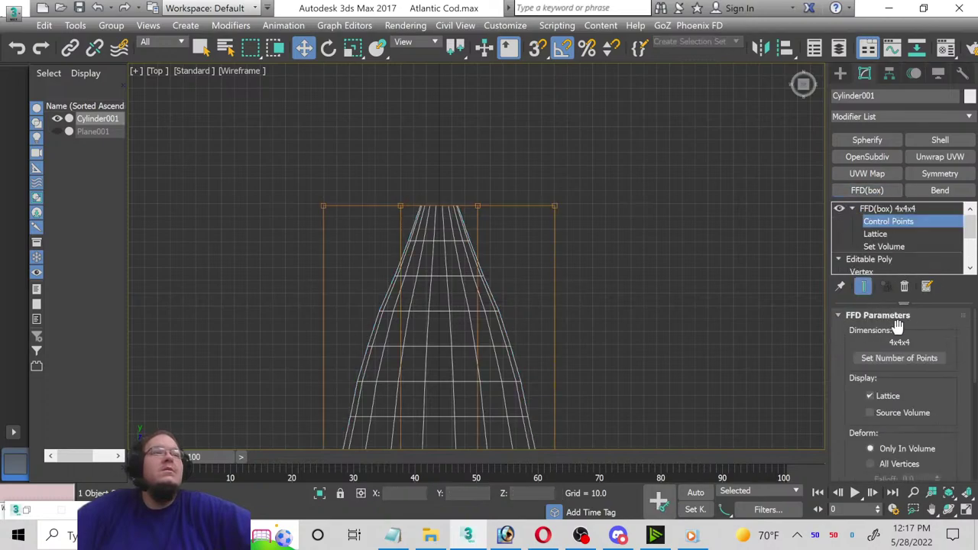
click(901, 358)
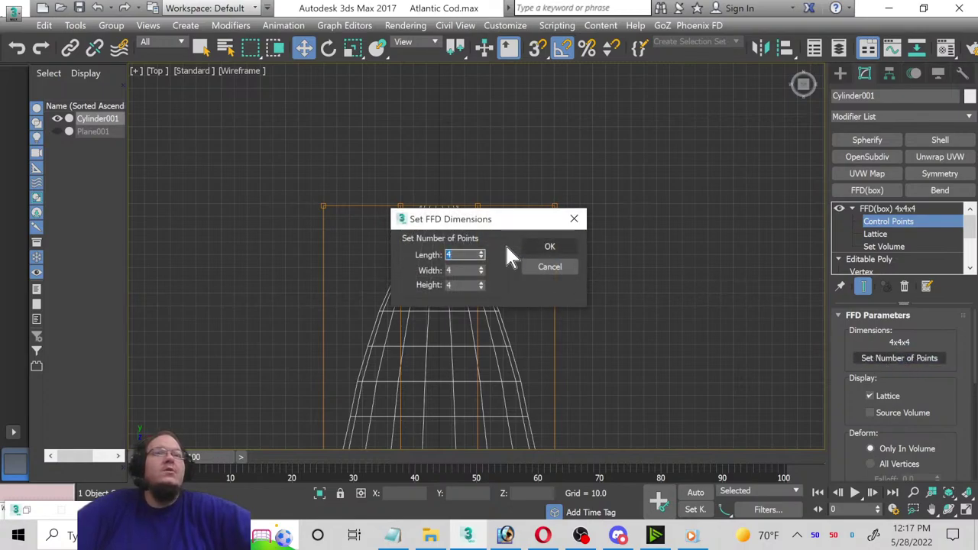
text(8)
click(449, 268)
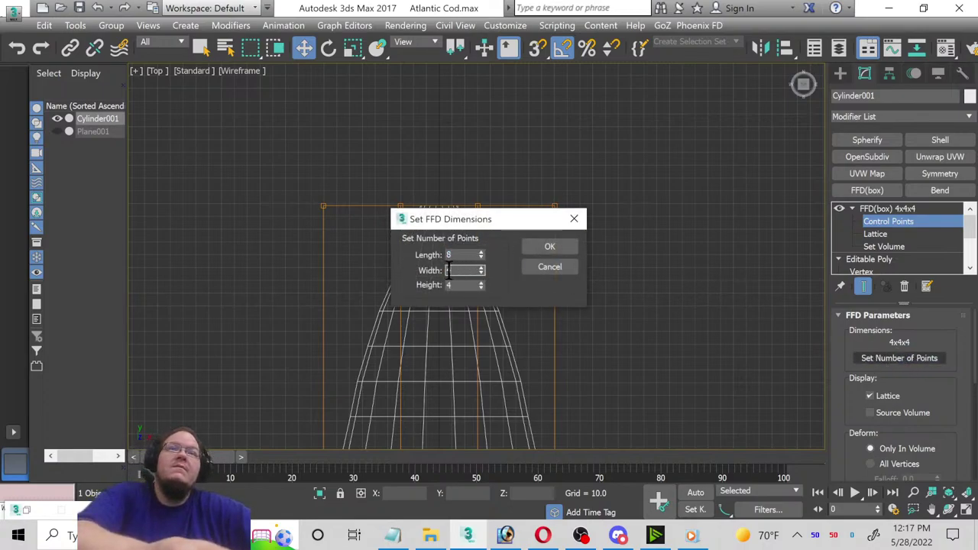
text(8)
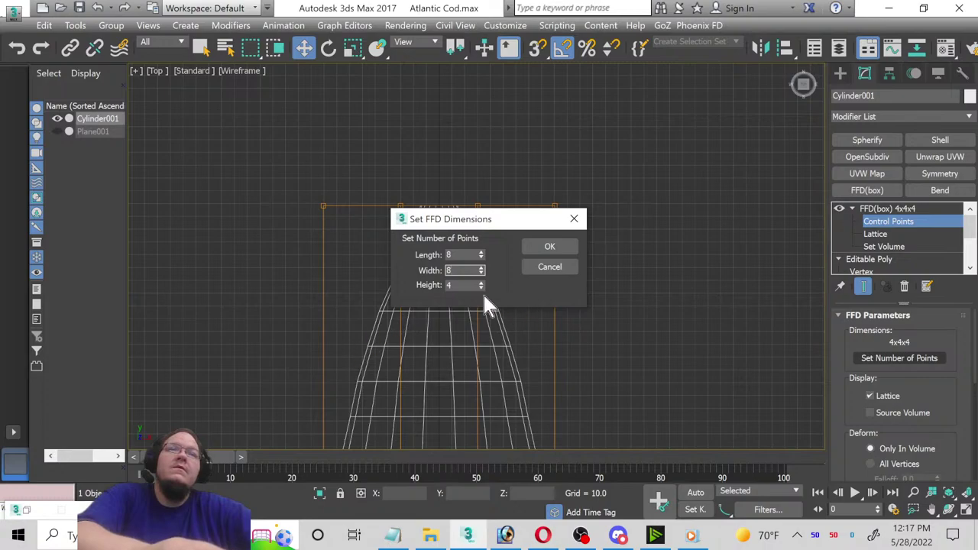
key(Tab)
text(8)
click(551, 249)
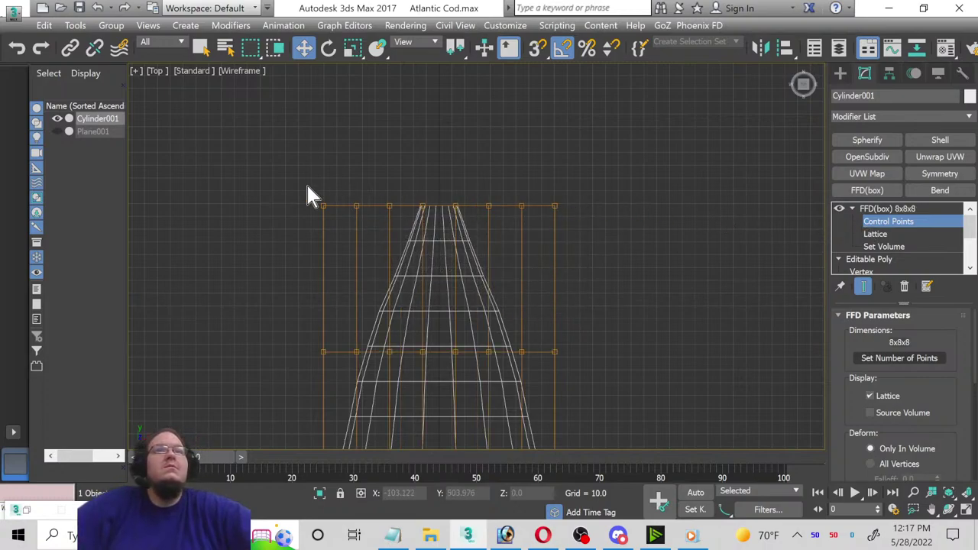
Step: Scale the middle row of FFD control points wider in the Top view
mouse_move(409, 191)
mouse_down()
mouse_move(470, 221)
mouse_move(495, 205)
mouse_move(515, 210)
mouse_up()
click(352, 49)
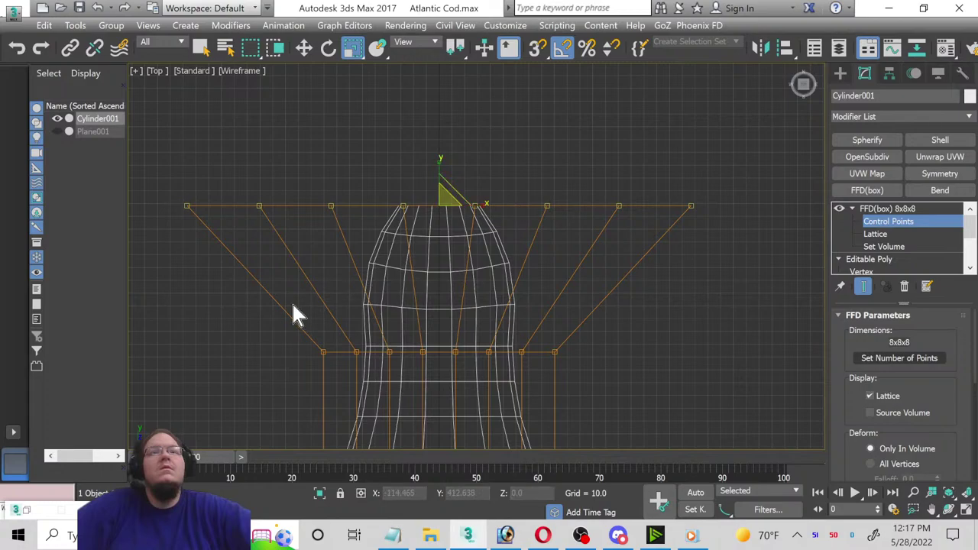
mouse_move(413, 336)
mouse_down()
mouse_move(470, 367)
mouse_move(468, 357)
mouse_up()
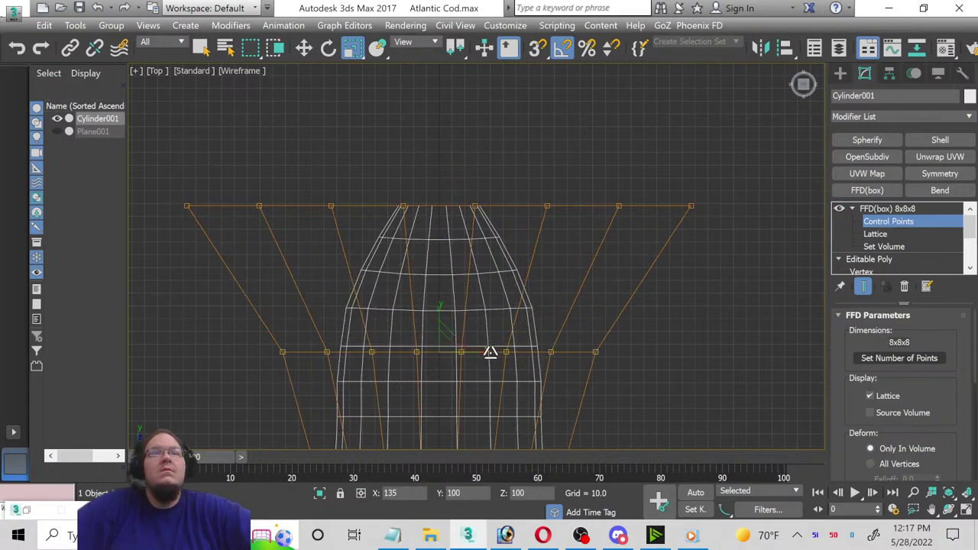
scroll(444, 380, down, 2)
middle_drag(444, 379, 452, 153)
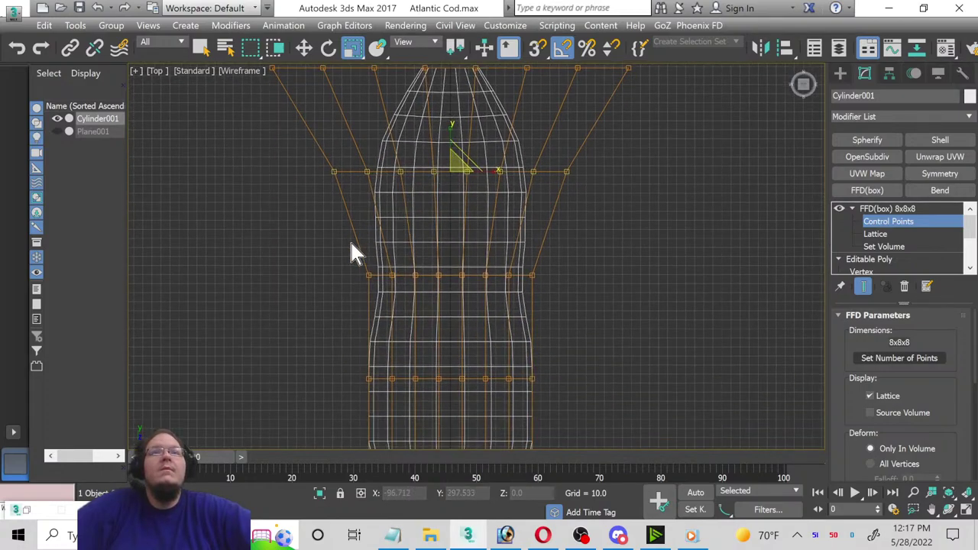
mouse_move(524, 302)
mouse_down()
mouse_move(549, 304)
mouse_move(533, 284)
mouse_move(502, 274)
mouse_up()
click(490, 276)
scroll(484, 290, down, 5)
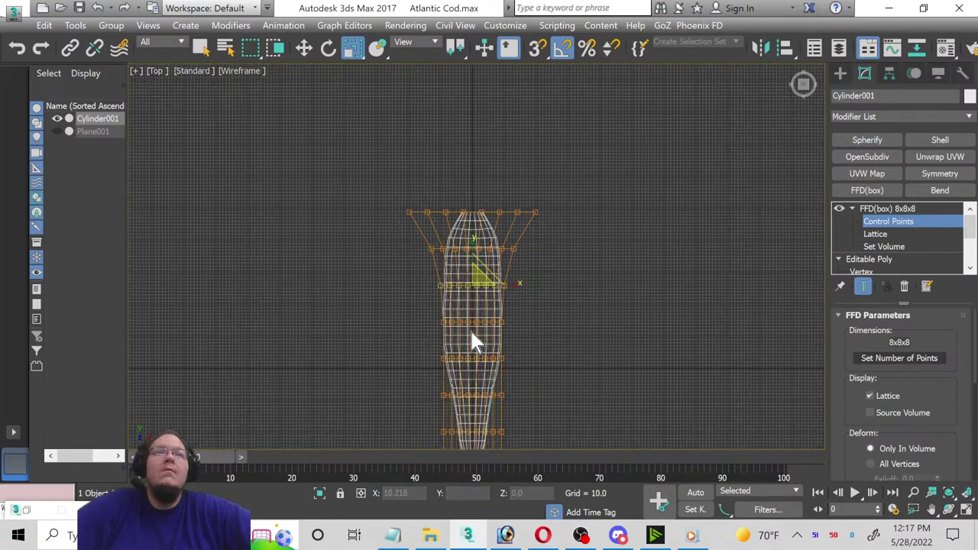
middle_drag(475, 321, 476, 281)
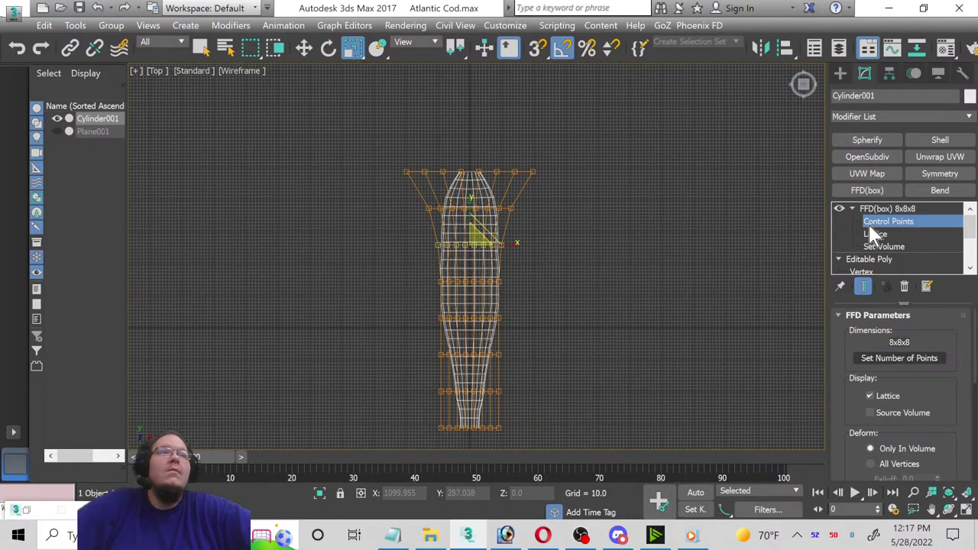
Step: Non-uniformly scale the whole cod body and lattice to 74% along X
click(868, 222)
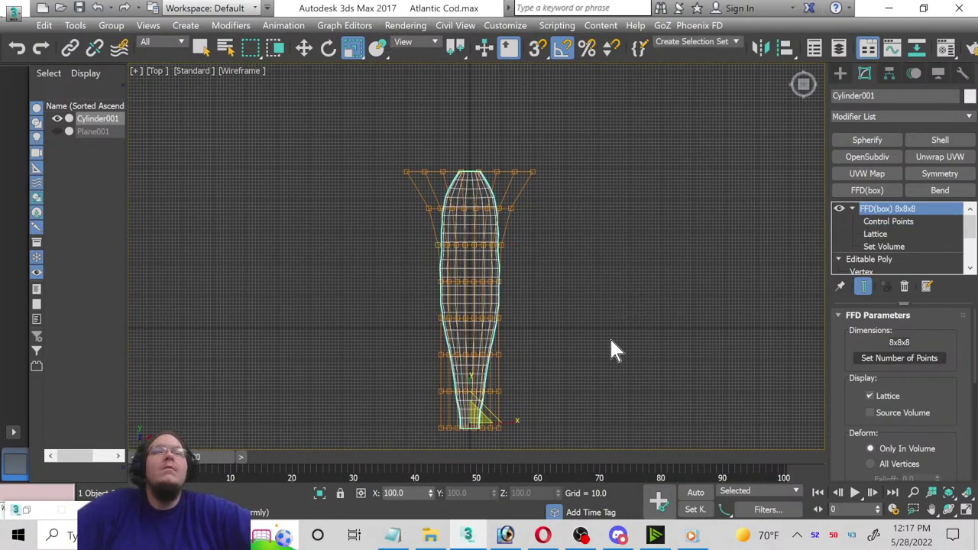
drag(508, 421, 493, 422)
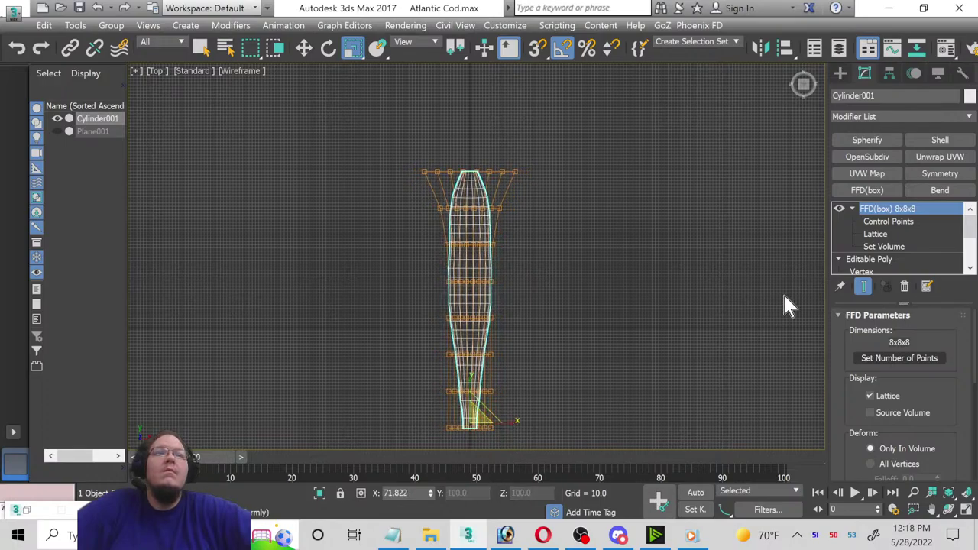
key(w)
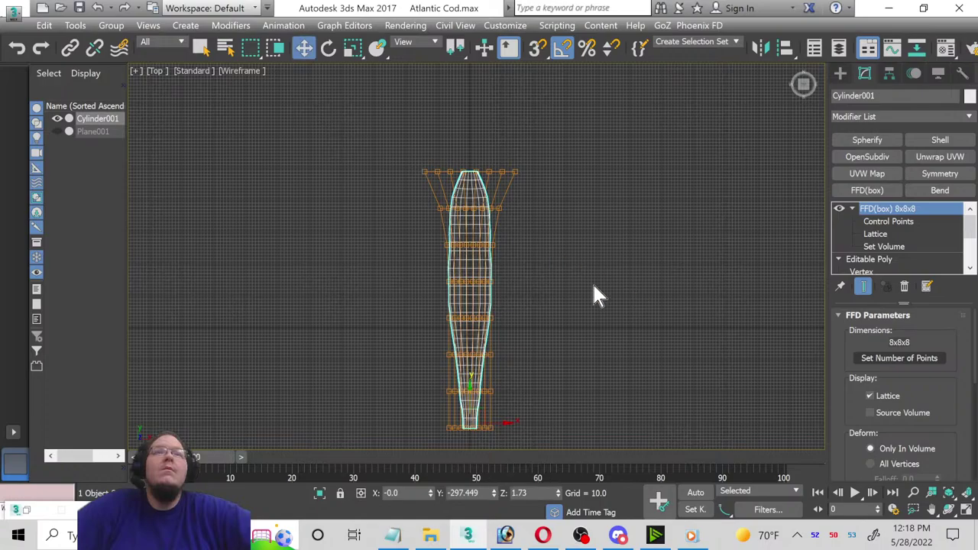
scroll(576, 285, up, 2)
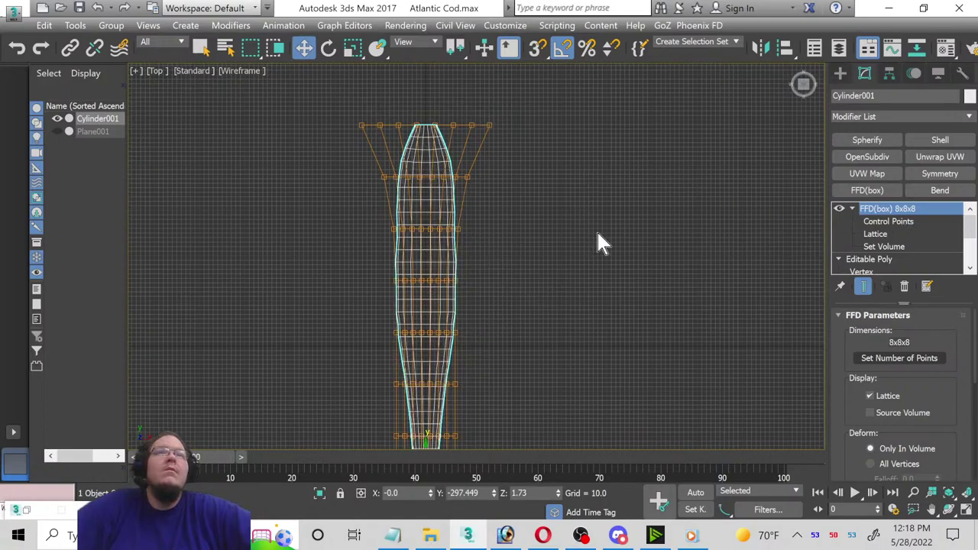
Step: Maximize the Front viewport to show the body's oval cross-section
click(966, 510)
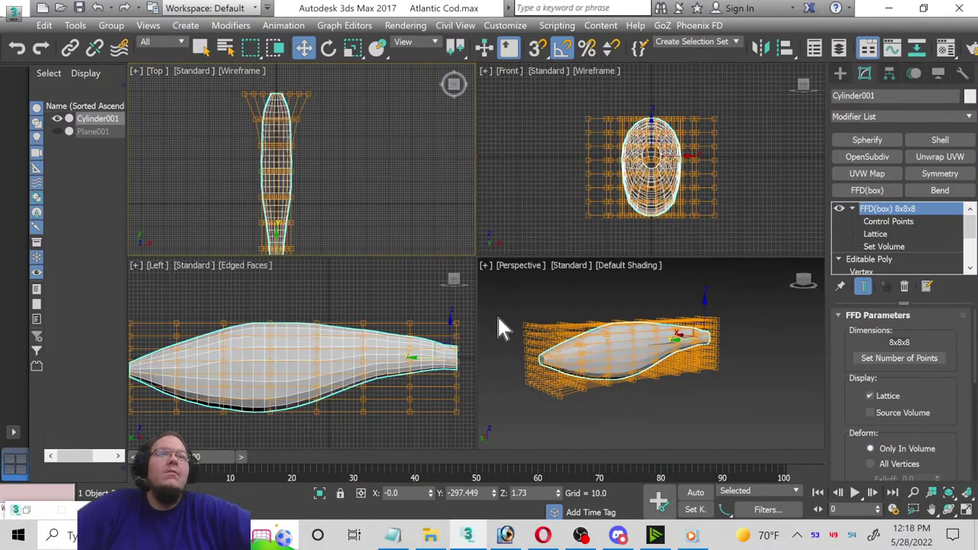
right_click(608, 238)
click(966, 510)
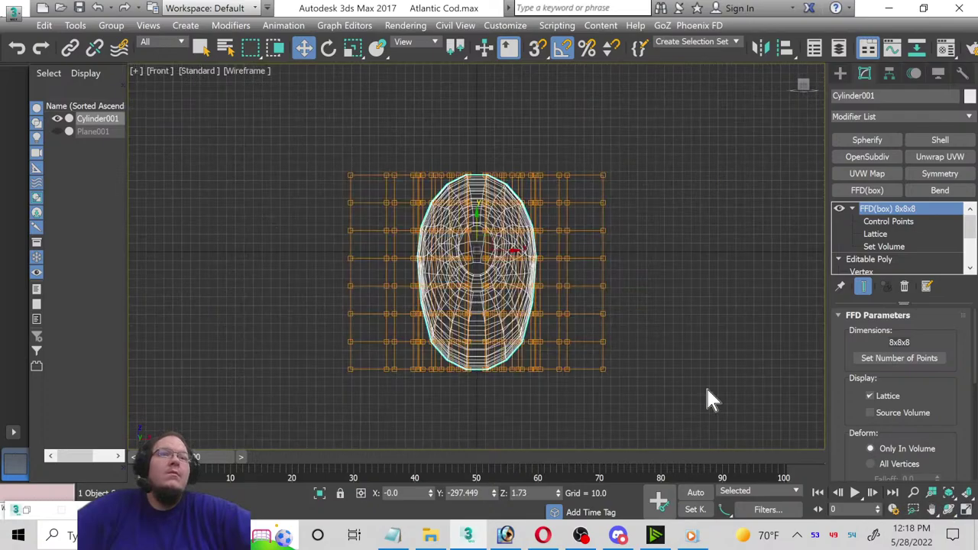
scroll(560, 305, up, 2)
Step: Select the bottom row of FFD control points with Scale active, then switch to Opera
click(882, 221)
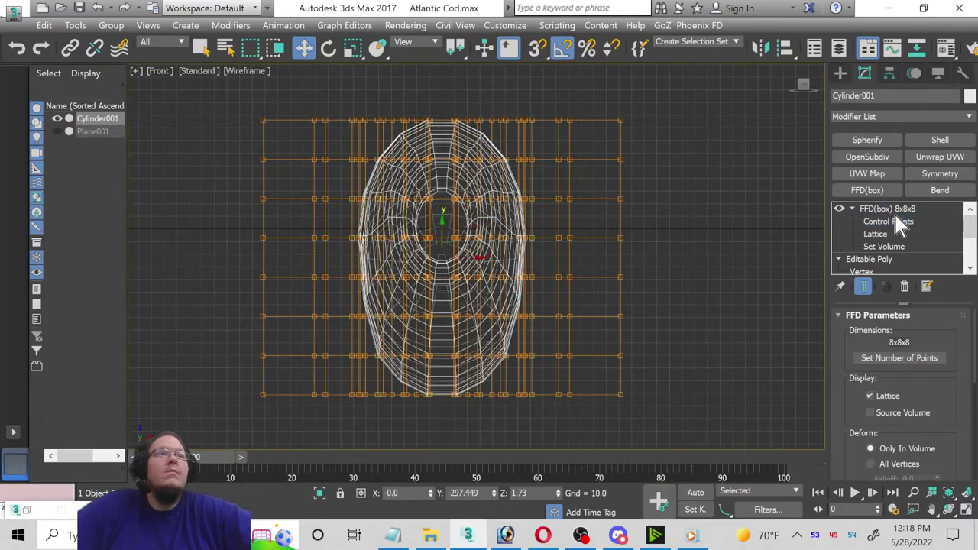
drag(676, 425, 676, 425)
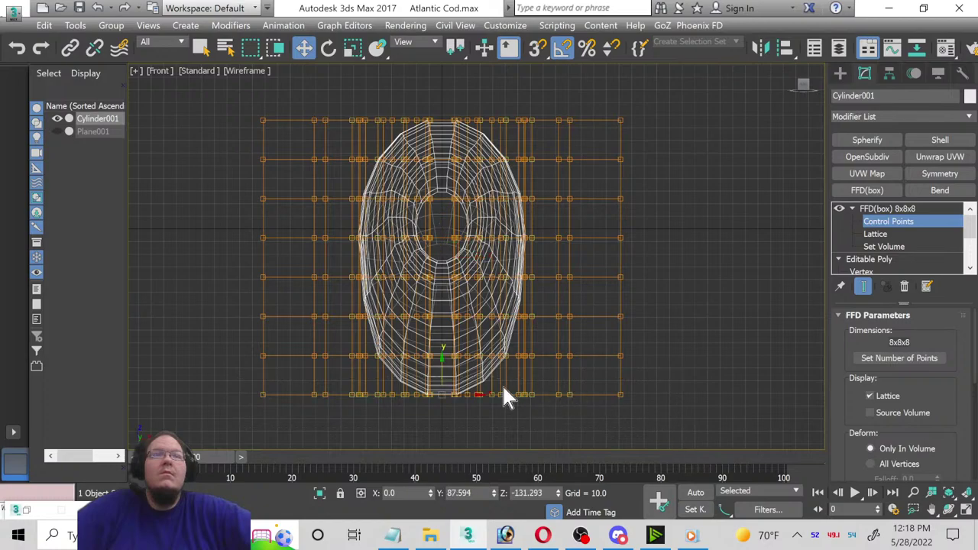
click(353, 48)
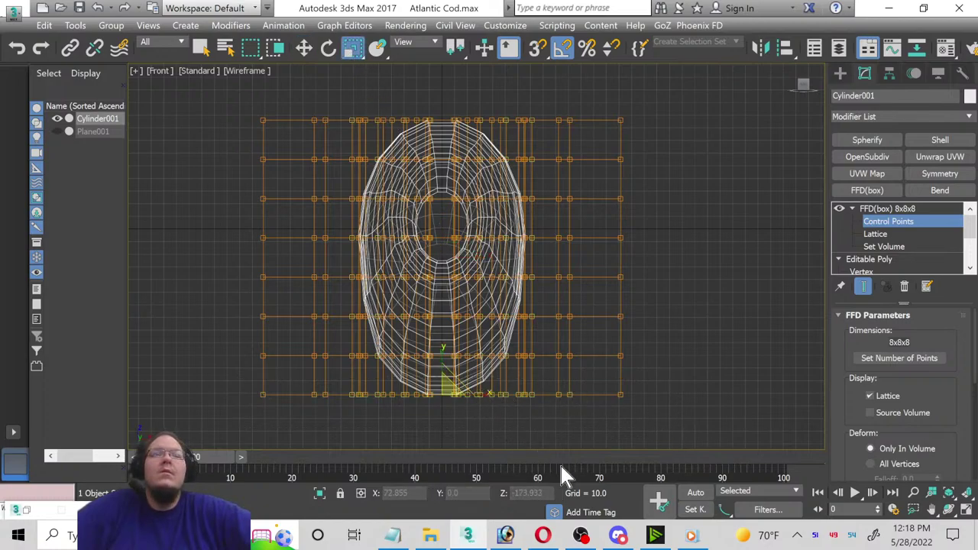
click(543, 535)
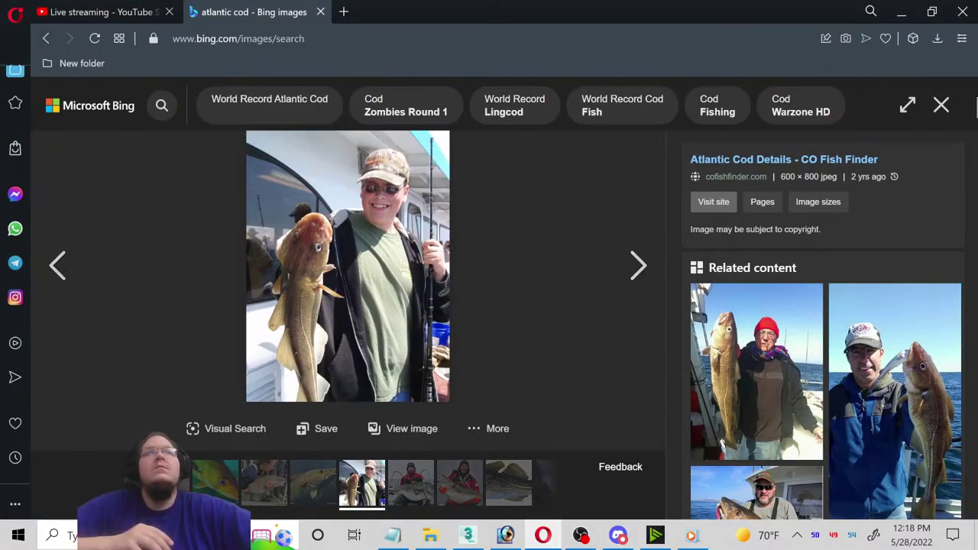
Step: Scroll the Related content panel, then close the image viewer
scroll(933, 183, down, 3)
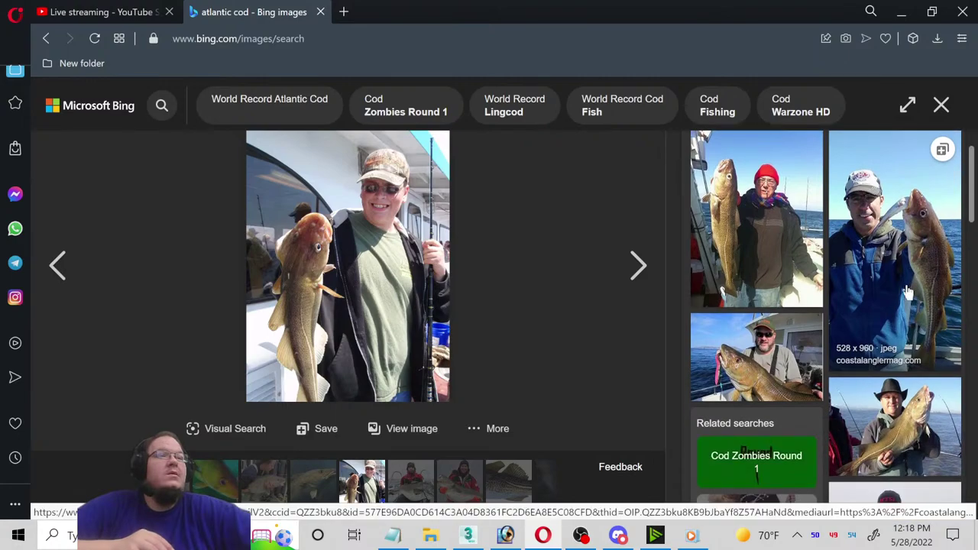
scroll(909, 292, down, 3)
scroll(914, 297, down, 1)
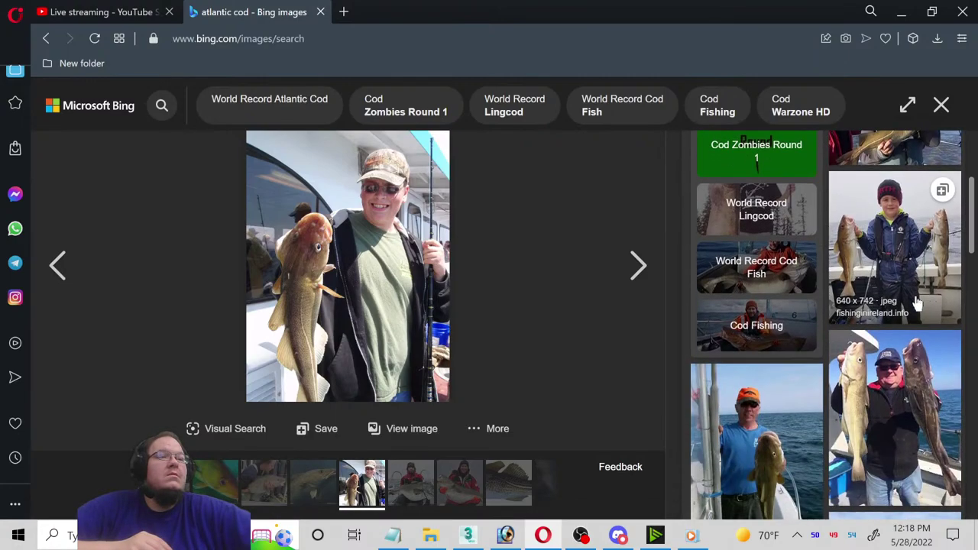
scroll(918, 301, down, 2)
scroll(879, 312, down, 3)
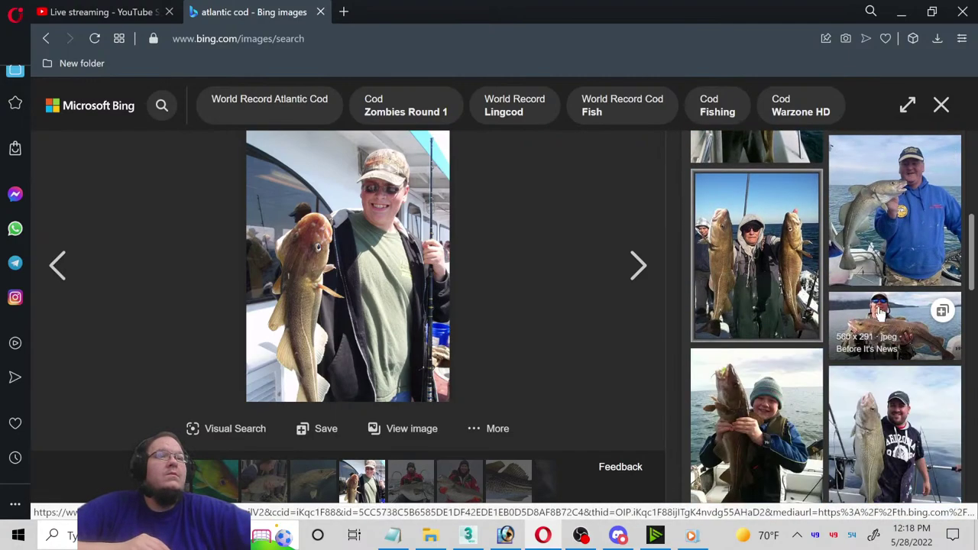
scroll(881, 311, down, 2)
scroll(883, 314, down, 2)
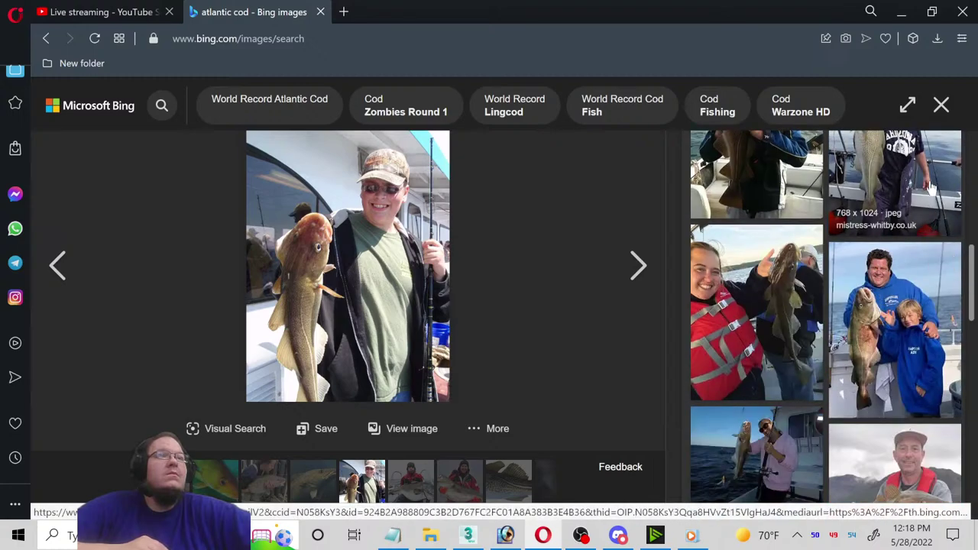
click(942, 105)
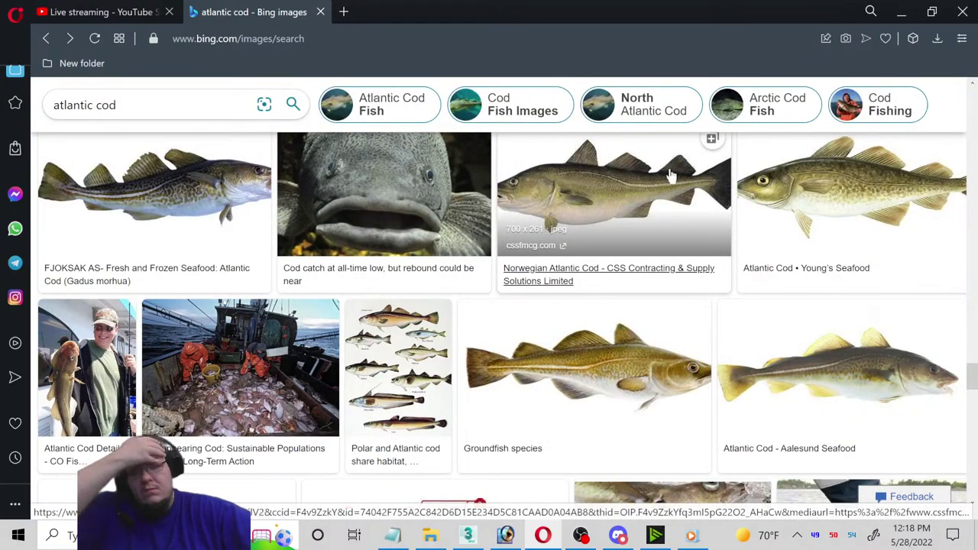
Step: Scroll the results and enlarge the 'NORWAY: 77 pound atlantic cod' photo, then return to 3ds Max
scroll(694, 254, down, 1)
scroll(694, 260, down, 1)
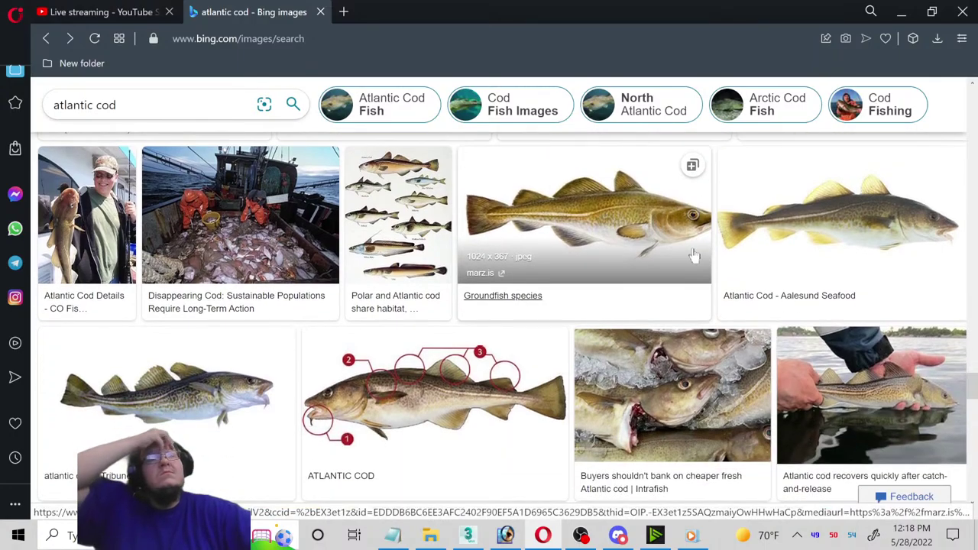
scroll(694, 297, down, 2)
scroll(695, 295, down, 3)
scroll(696, 296, down, 2)
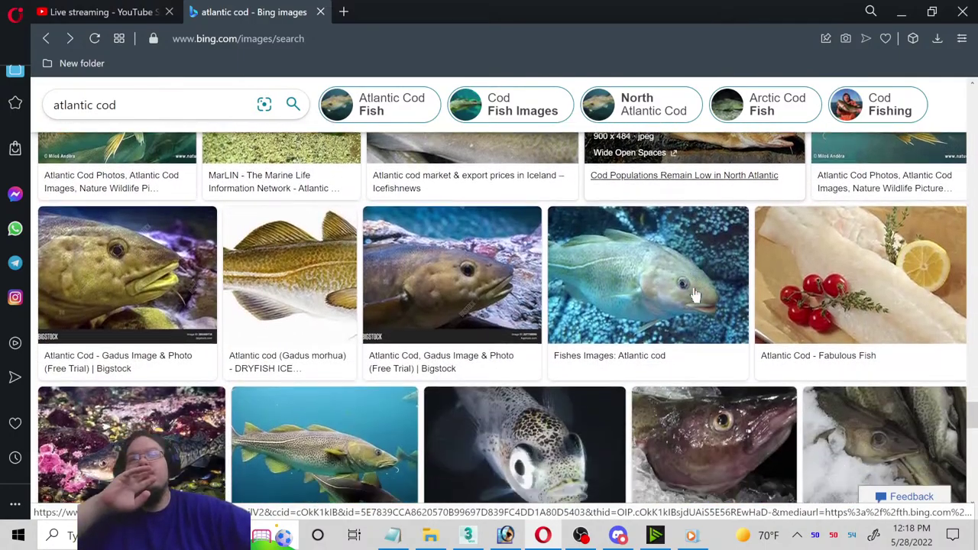
scroll(696, 295, down, 2)
scroll(695, 295, down, 3)
scroll(694, 295, down, 1)
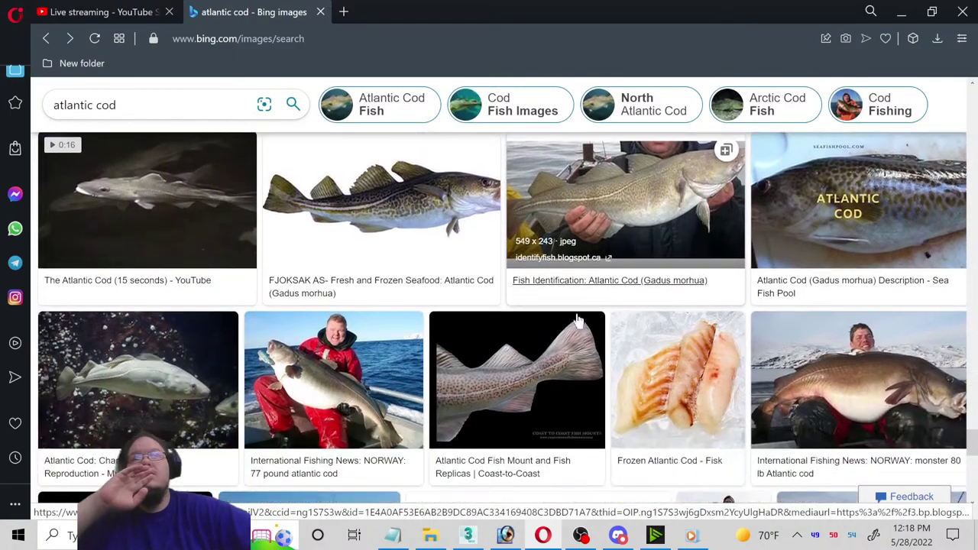
click(319, 398)
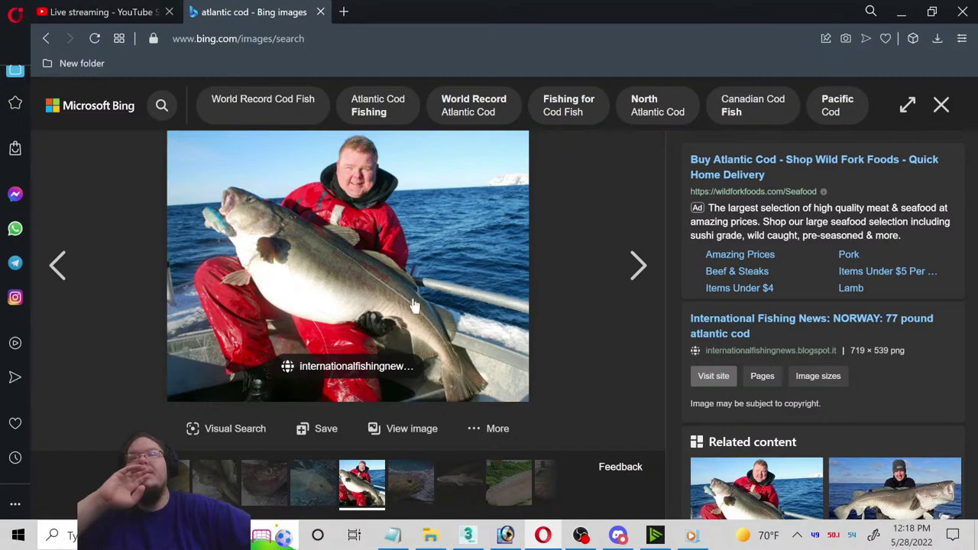
click(465, 536)
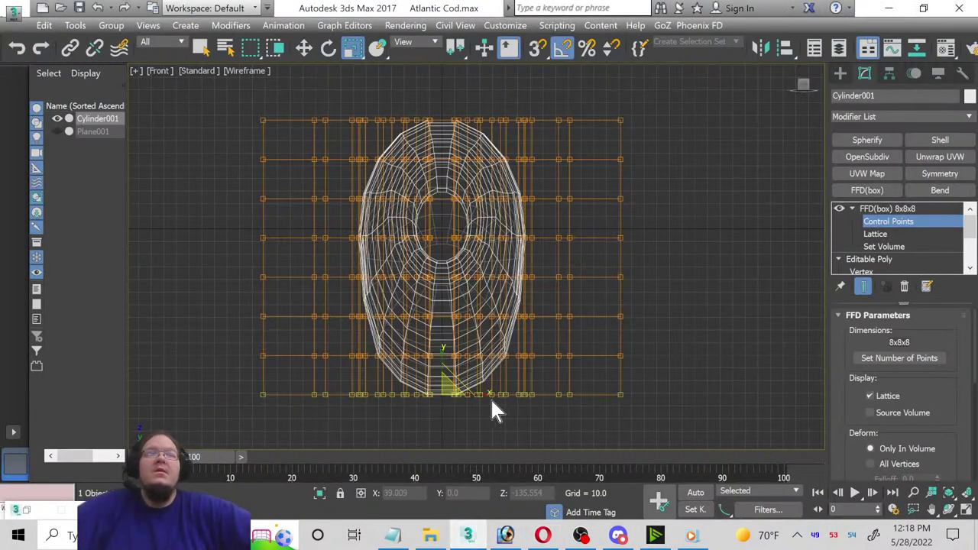
Step: Widen the bottom two FFD rows and a higher row to 112%
drag(490, 395, 495, 410)
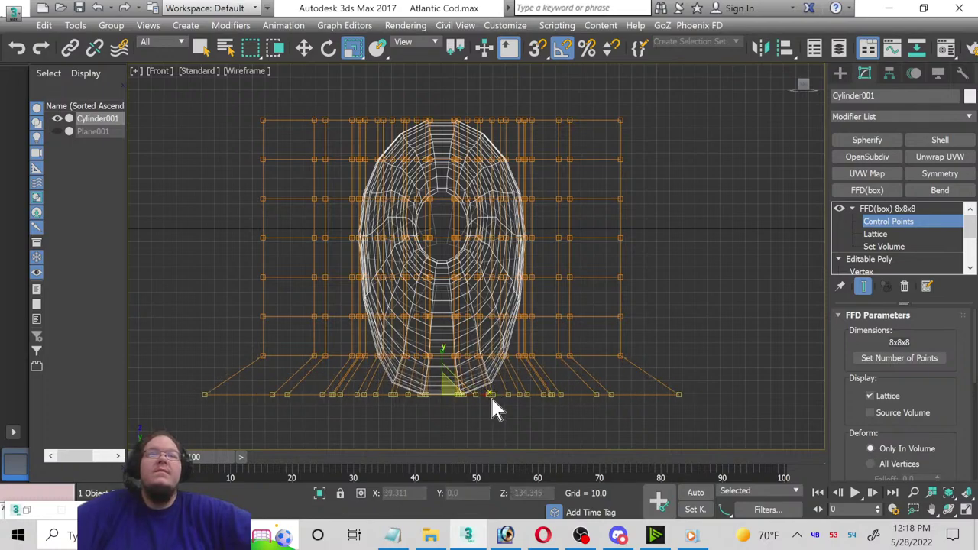
key(ctrl+z)
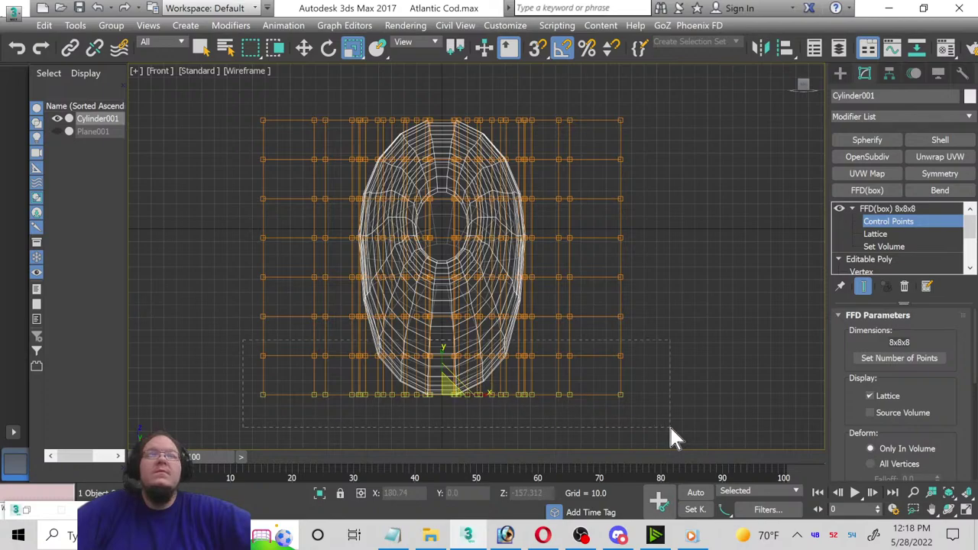
drag(670, 437, 670, 437)
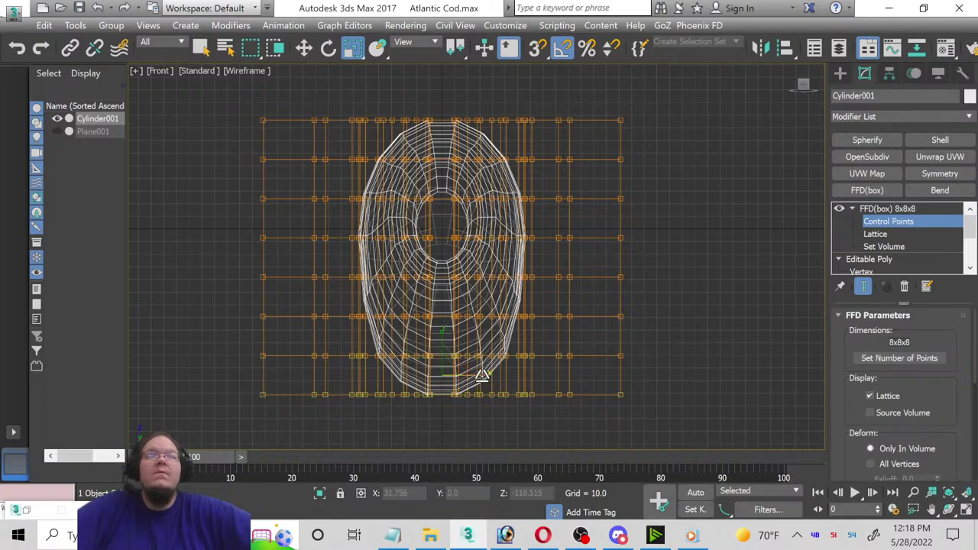
drag(483, 376, 263, 316)
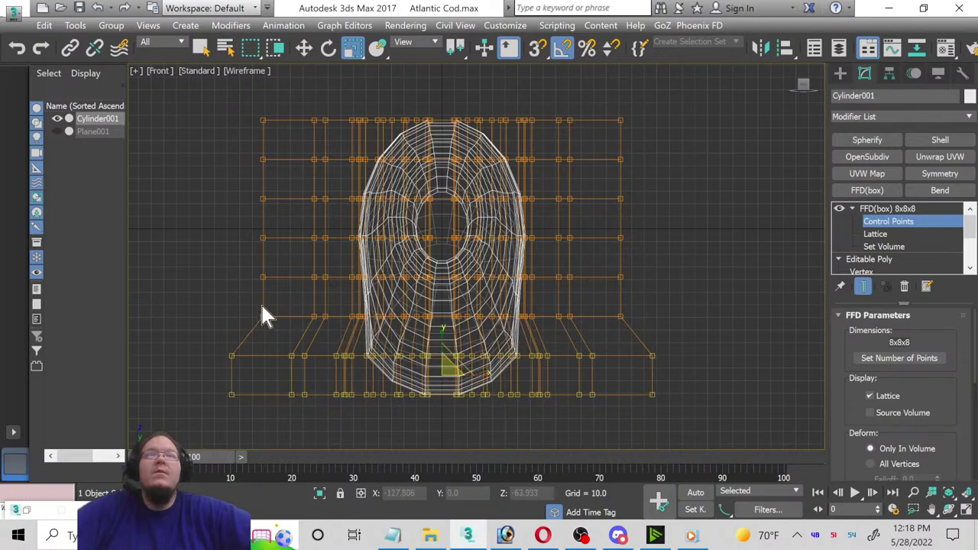
drag(680, 340, 680, 341)
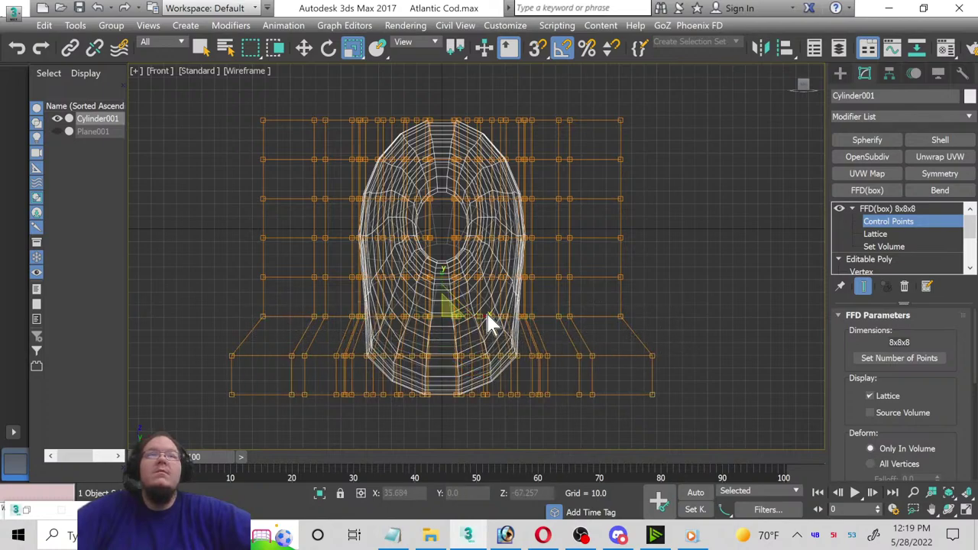
drag(487, 314, 491, 317)
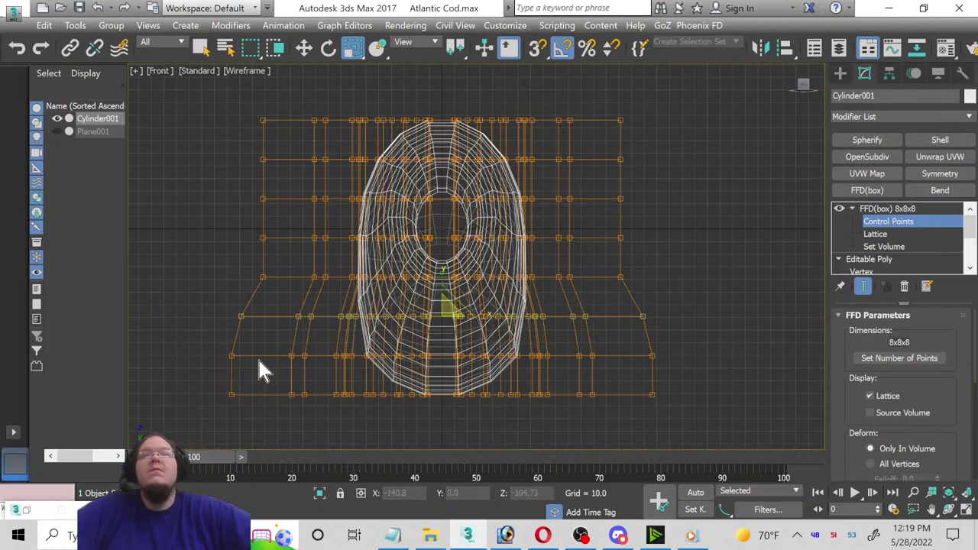
Step: Pull the bottom row of control points inward to narrow the underside, then exit Control Points
mouse_move(213, 397)
mouse_down()
mouse_move(694, 461)
mouse_move(703, 445)
mouse_up()
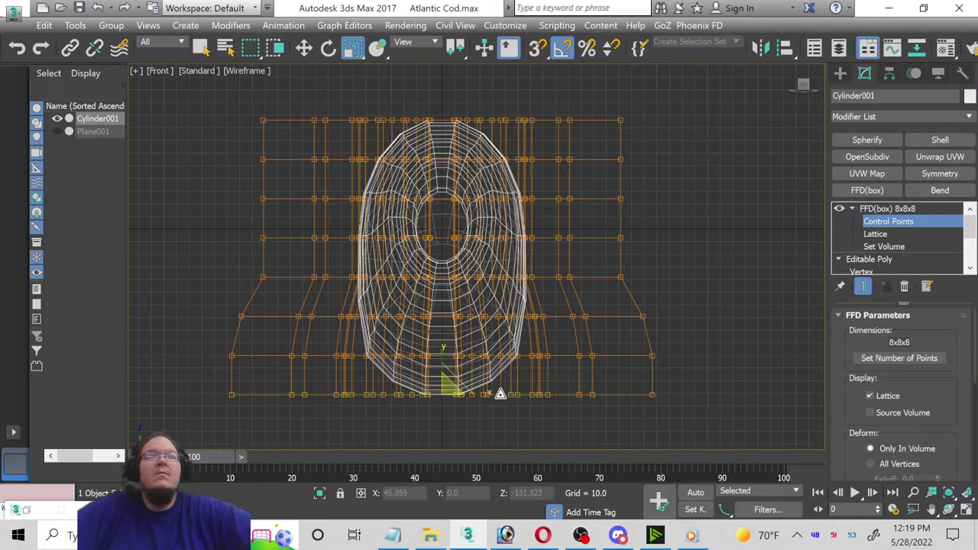
drag(500, 394, 485, 394)
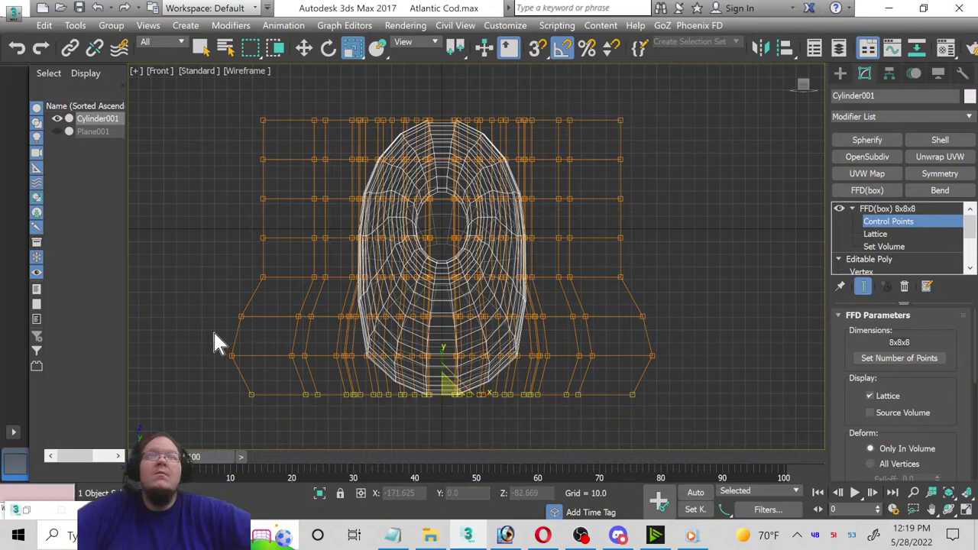
drag(673, 377, 673, 370)
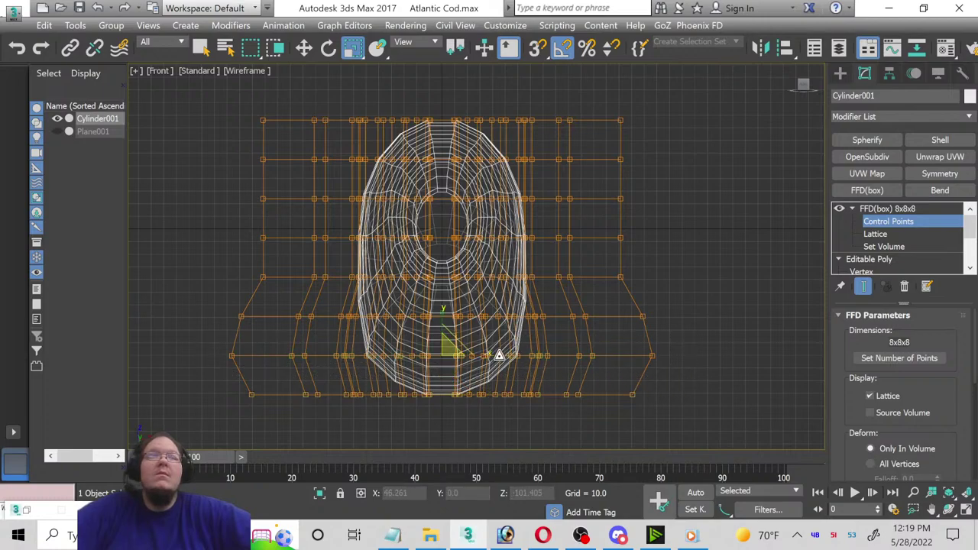
drag(484, 355, 483, 356)
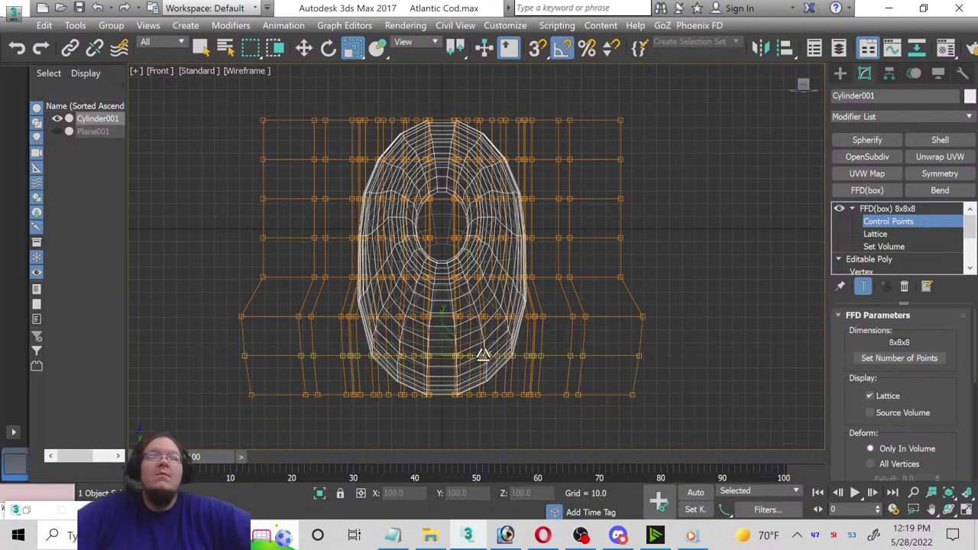
click(905, 222)
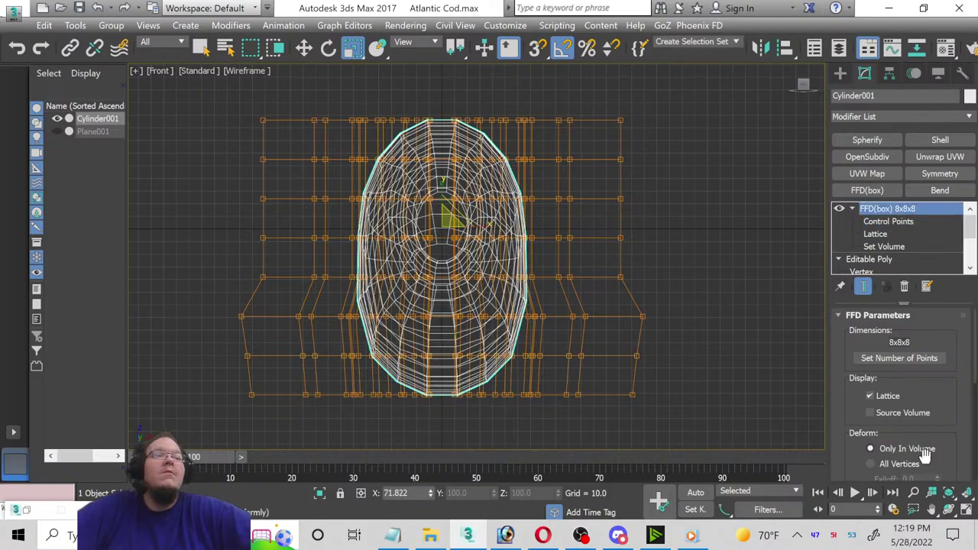
Step: Maximize and frame the Left view, then box-select FFD control points along the body
click(965, 511)
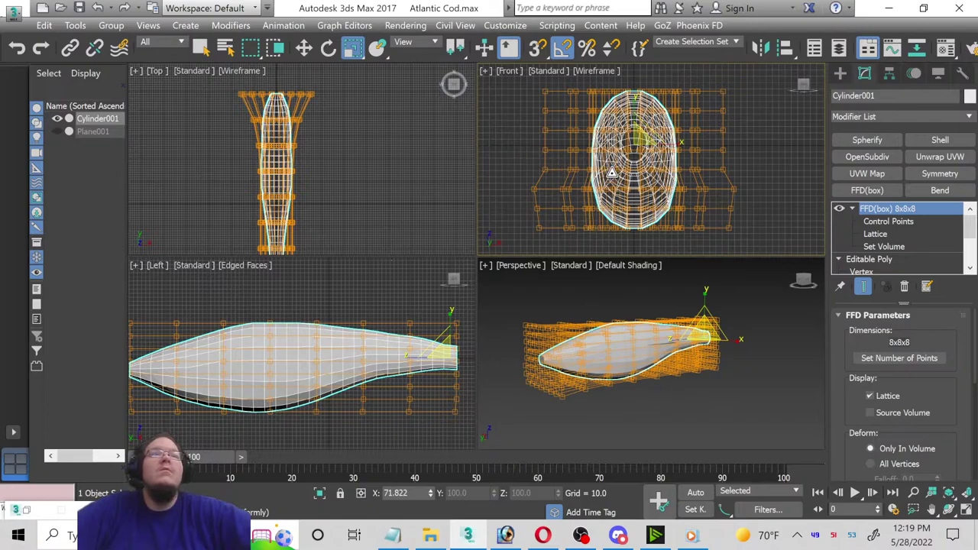
middle_click(367, 273)
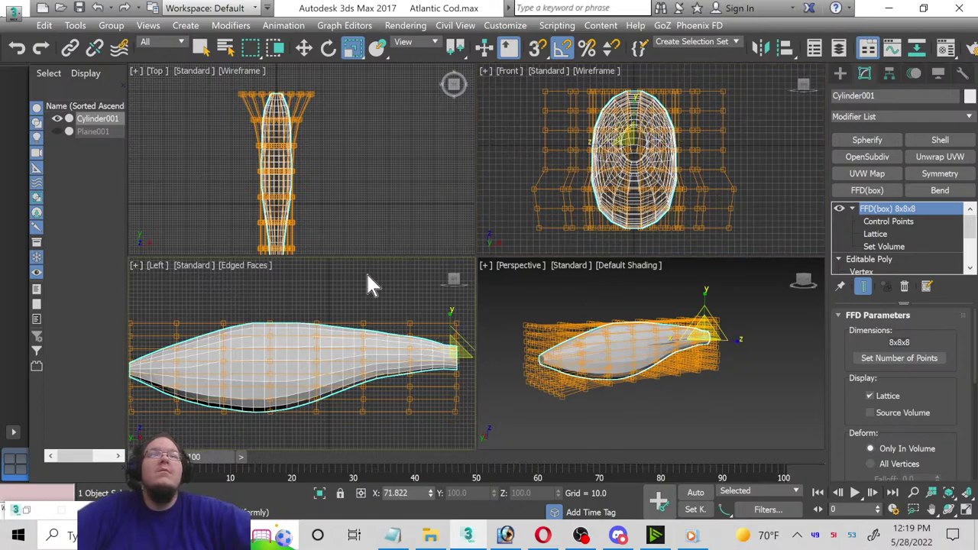
key(alt+w)
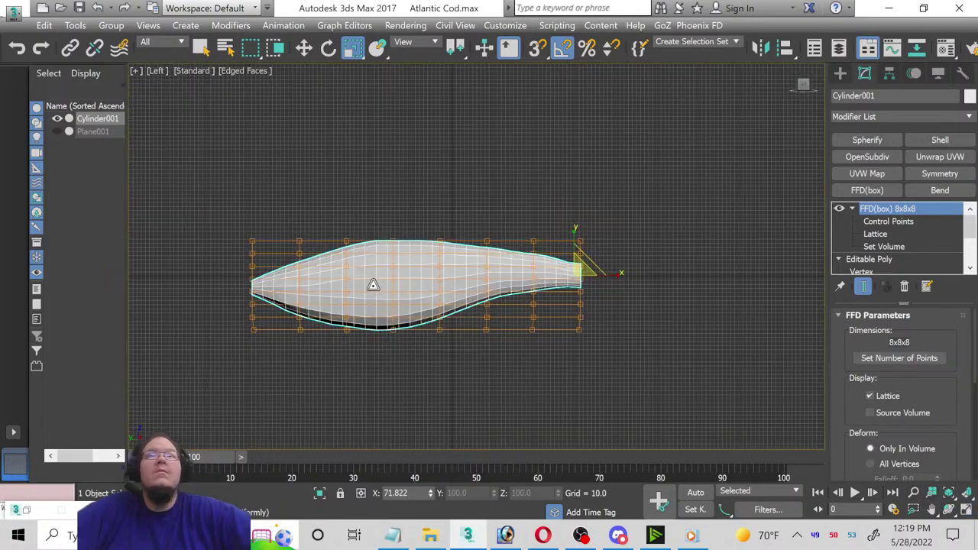
key(z)
click(304, 48)
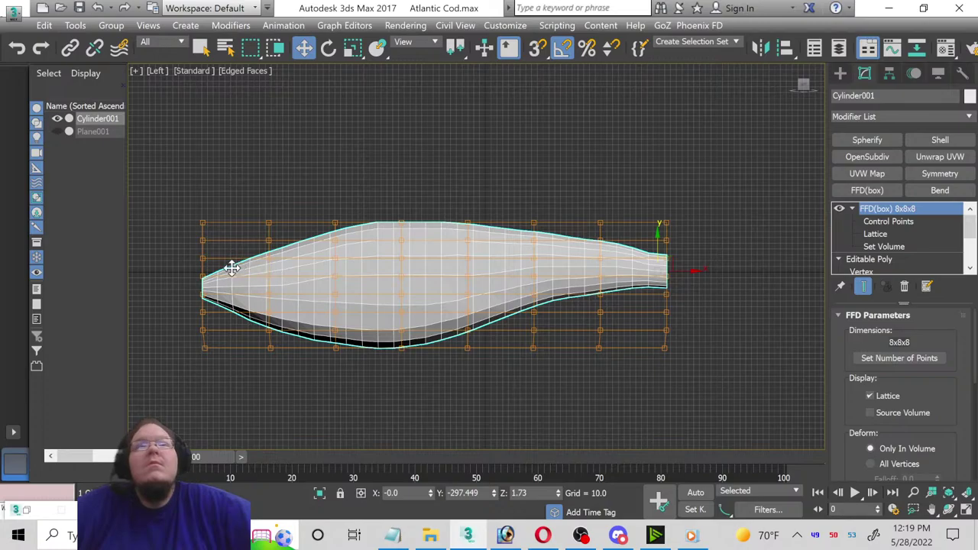
click(879, 223)
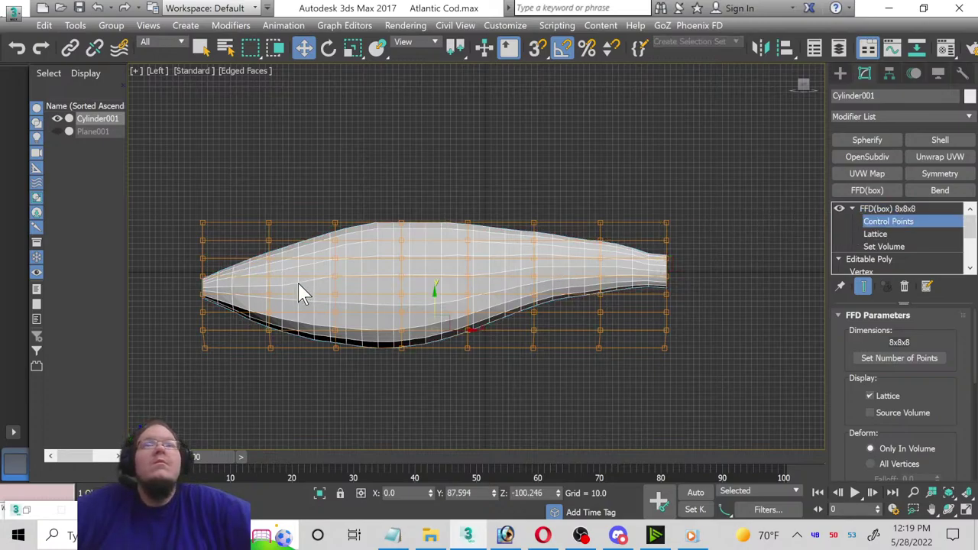
mouse_move(251, 269)
mouse_down()
mouse_move(594, 297)
mouse_move(546, 345)
mouse_move(544, 336)
mouse_up()
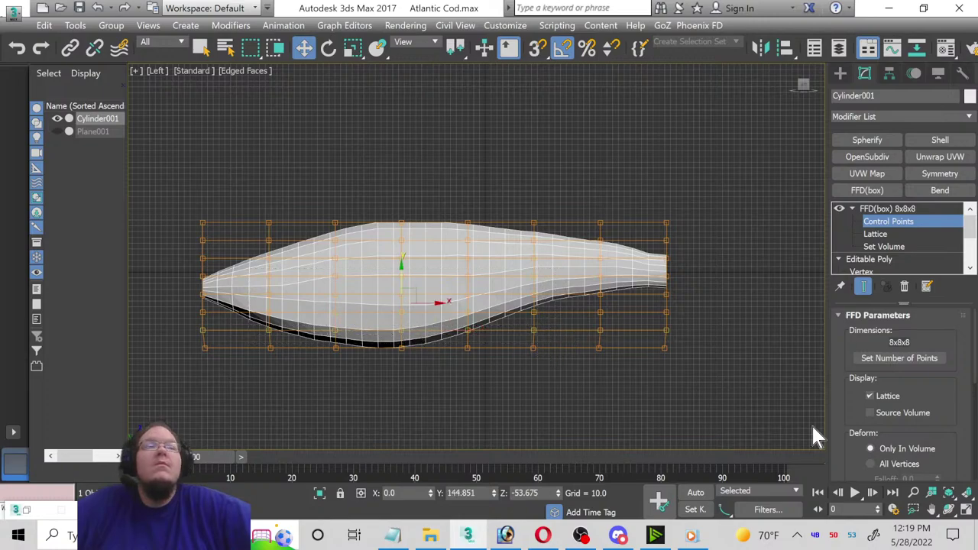
Step: Scale the selected control points to 107% in the Top view
click(965, 512)
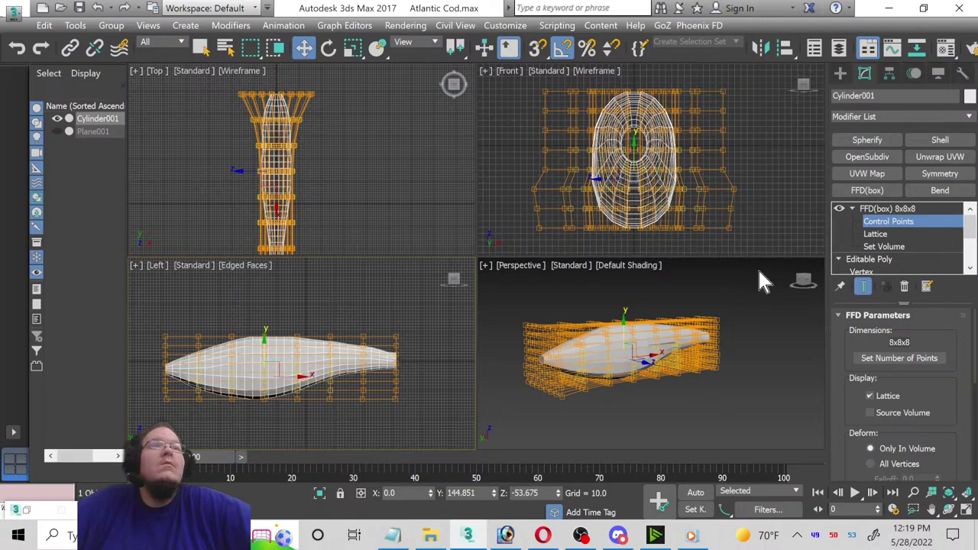
click(763, 220)
click(352, 50)
drag(263, 195, 334, 153)
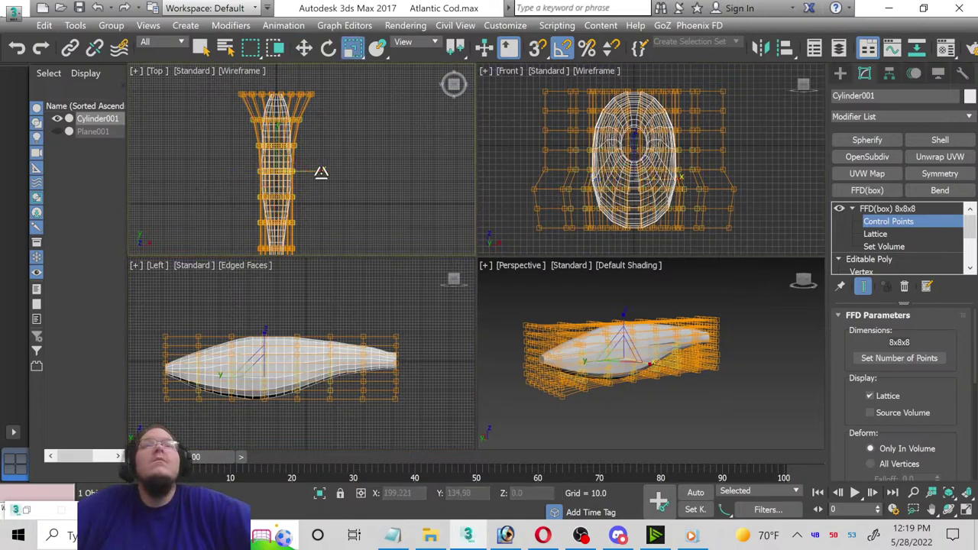
drag(322, 173, 322, 173)
click(881, 220)
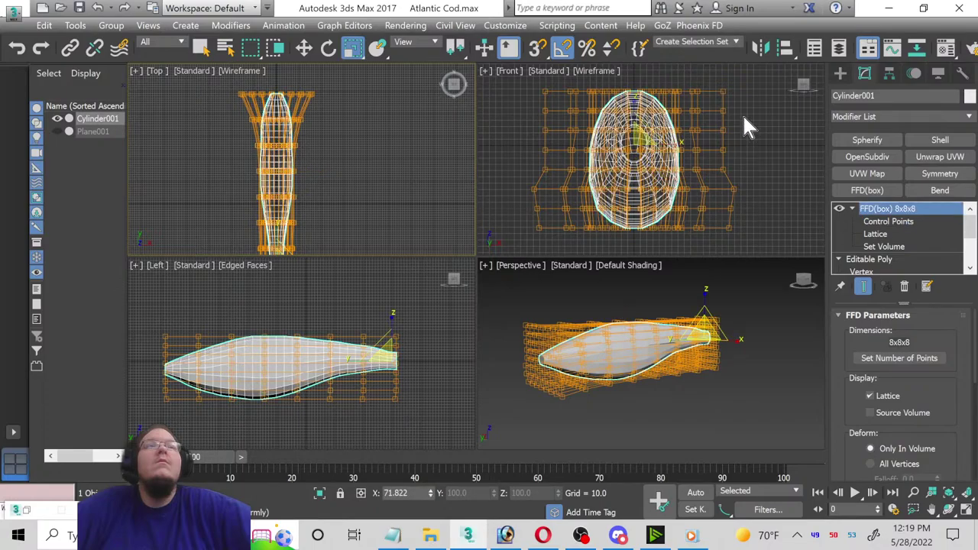
Step: Select the upper lattice rows in the Left view and scale them to 81%
click(181, 327)
click(261, 357)
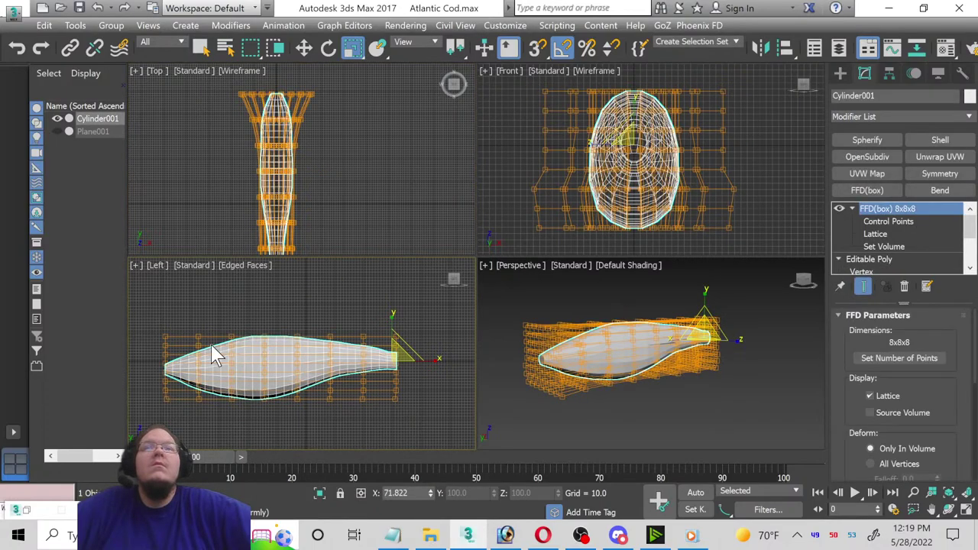
click(888, 221)
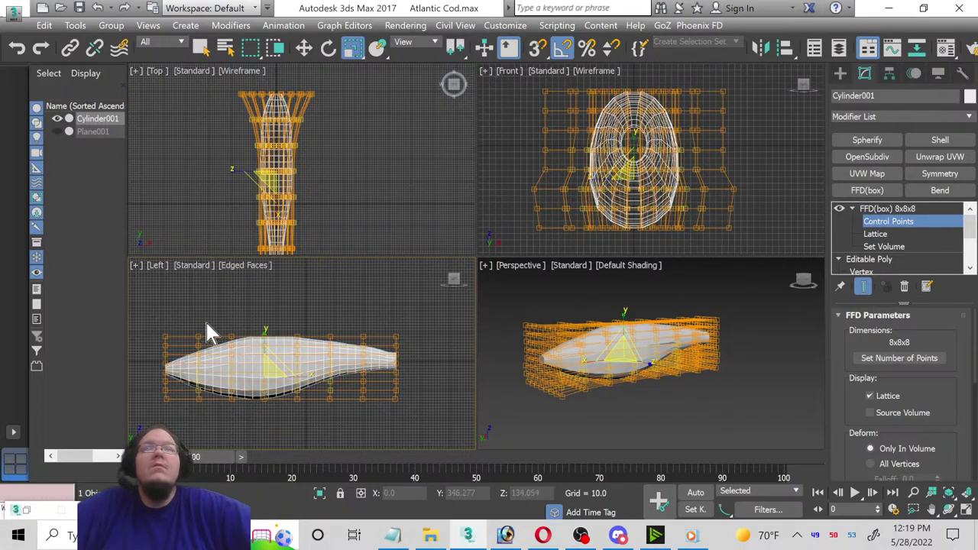
drag(184, 325, 378, 365)
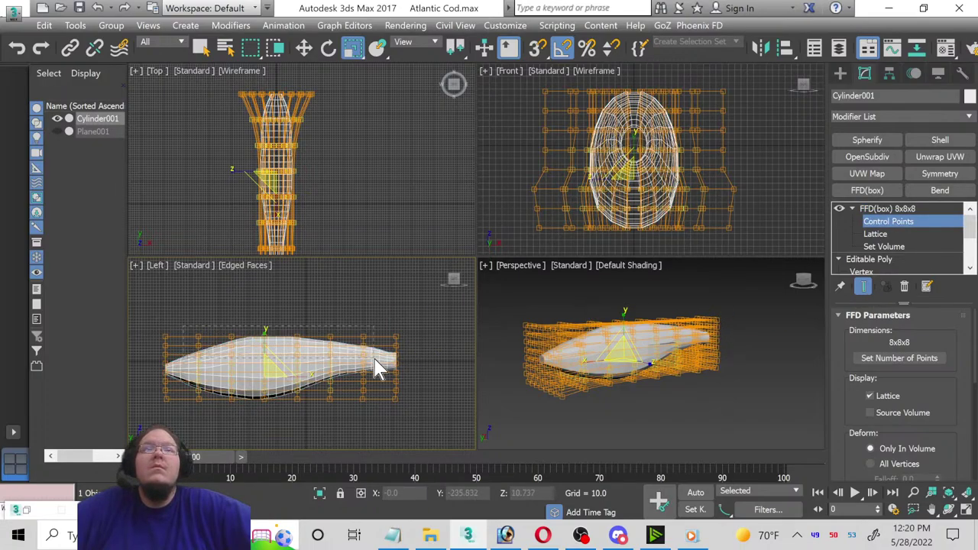
drag(379, 373, 375, 375)
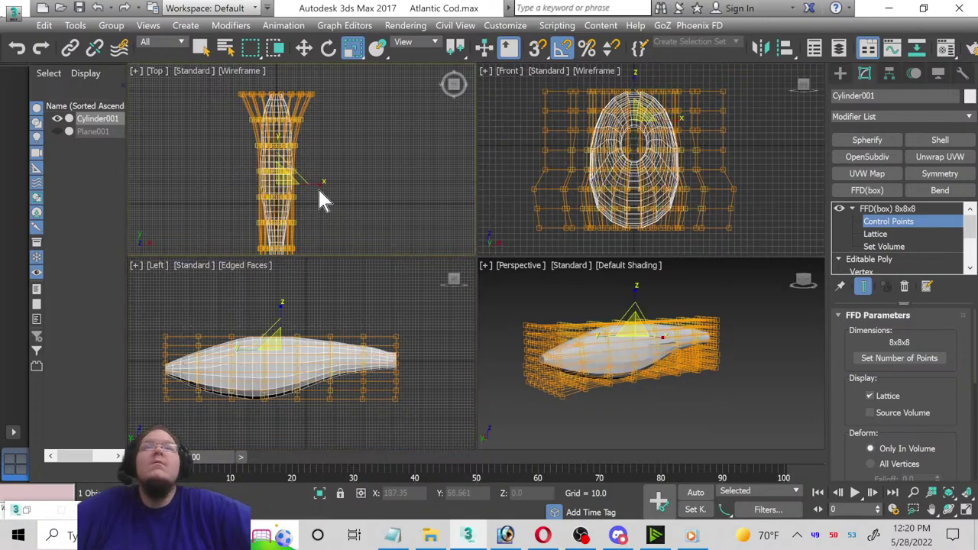
drag(318, 185, 317, 181)
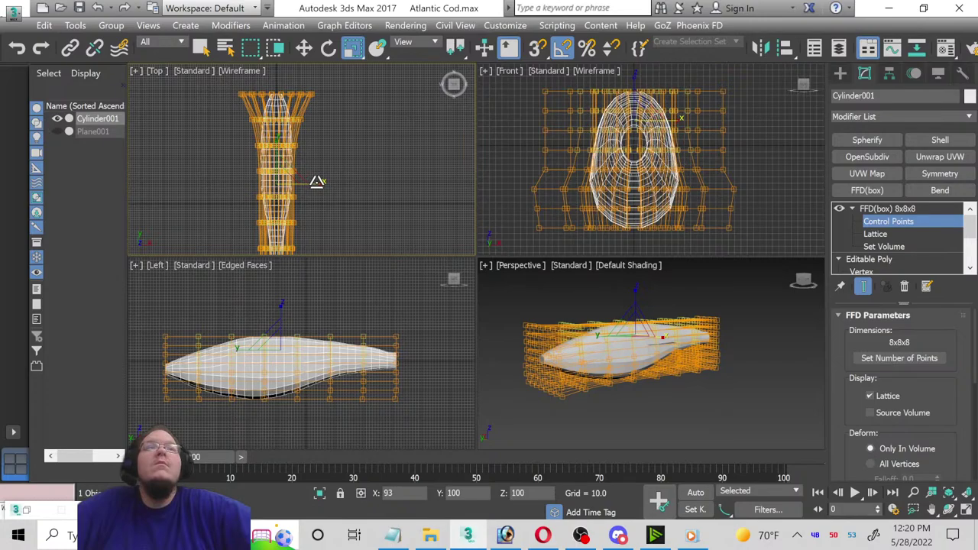
Step: Leave control-point editing, maximize the Perspective view and select the Cylinder001 fish body
click(887, 208)
click(725, 275)
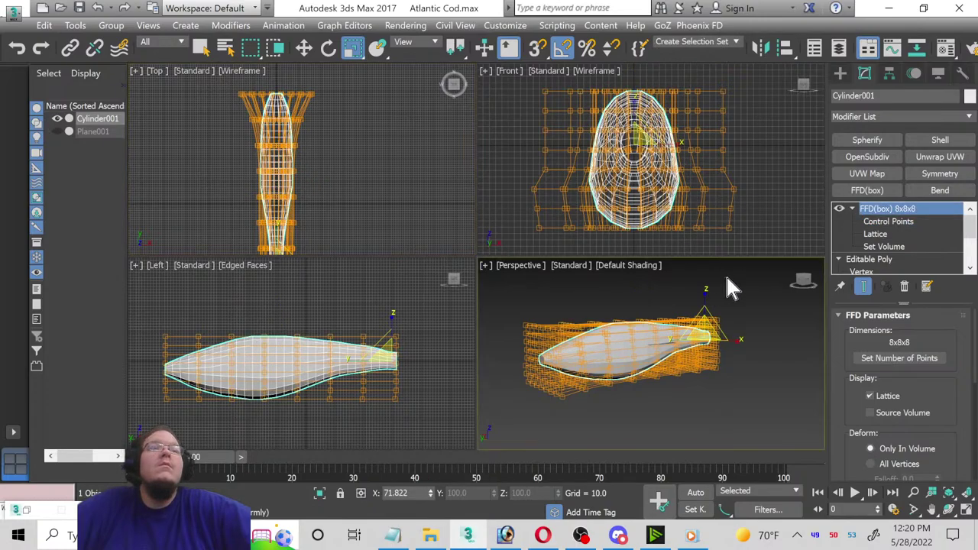
click(968, 511)
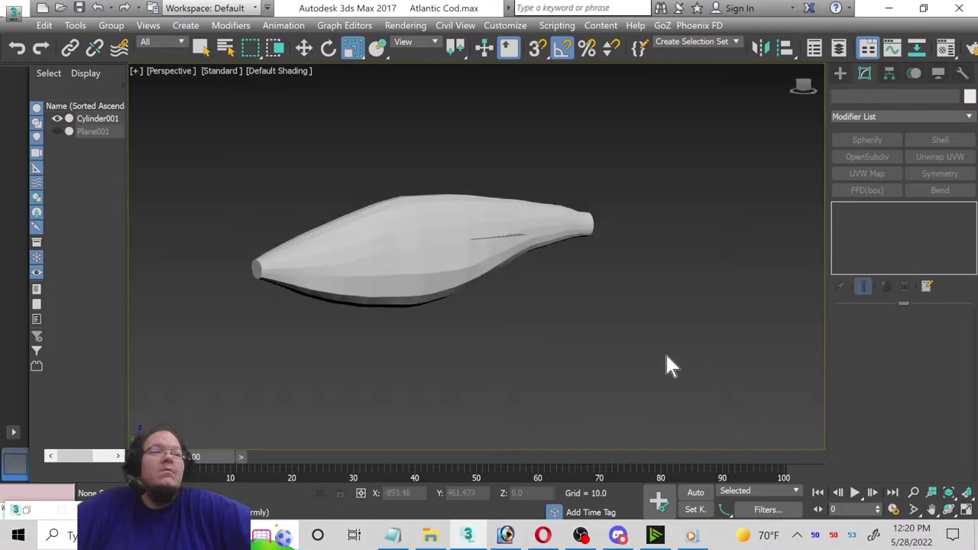
click(408, 264)
click(390, 300)
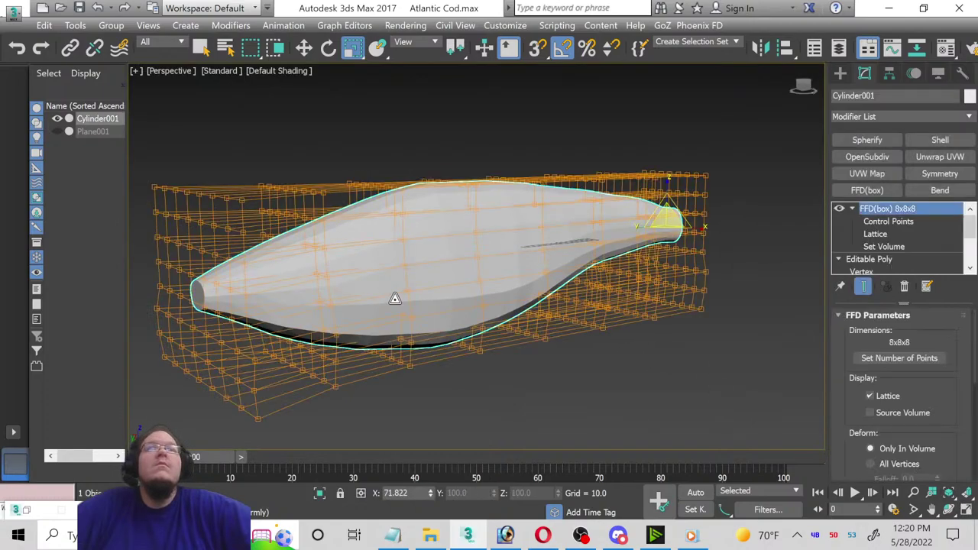
Step: Compare the FFD(box) effect on and off, then collapse it into Cylinder001's Editable Poly
click(839, 208)
click(840, 209)
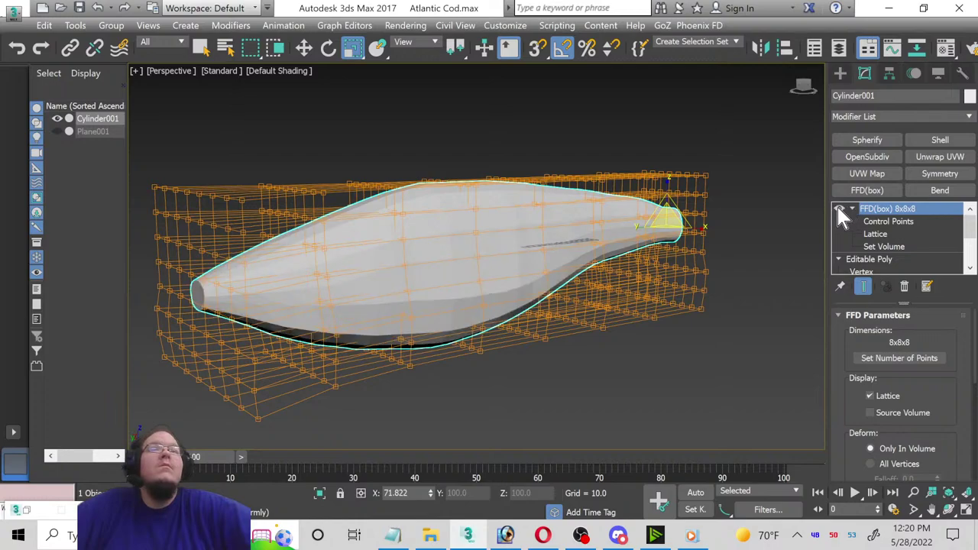
right_click(883, 213)
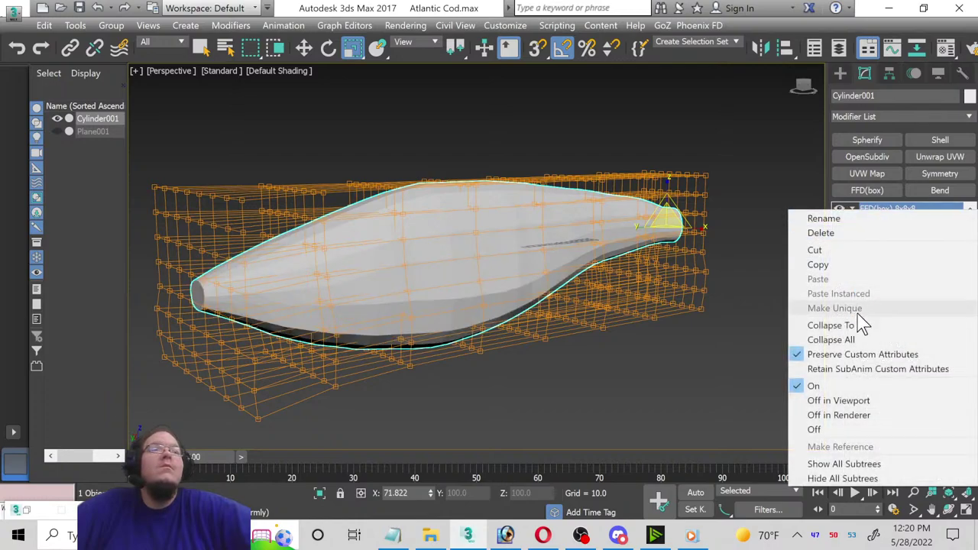
click(850, 338)
click(553, 303)
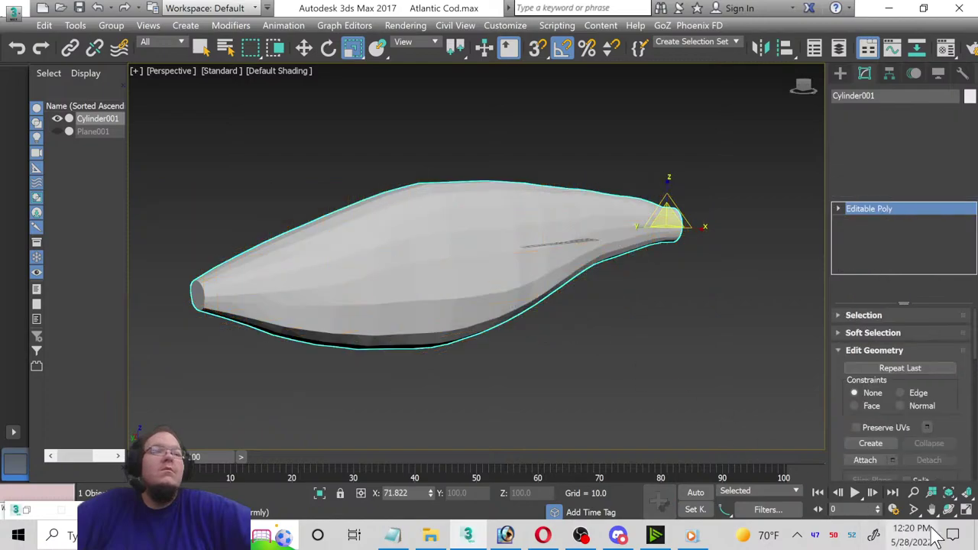
click(948, 510)
Step: Orbit around the collapsed fish body, then maximize the Left side viewport
mouse_move(511, 289)
mouse_down()
mouse_move(519, 296)
mouse_move(533, 268)
mouse_move(638, 286)
mouse_move(625, 322)
mouse_move(552, 339)
mouse_move(513, 299)
mouse_move(472, 282)
mouse_move(466, 297)
mouse_move(448, 299)
mouse_up()
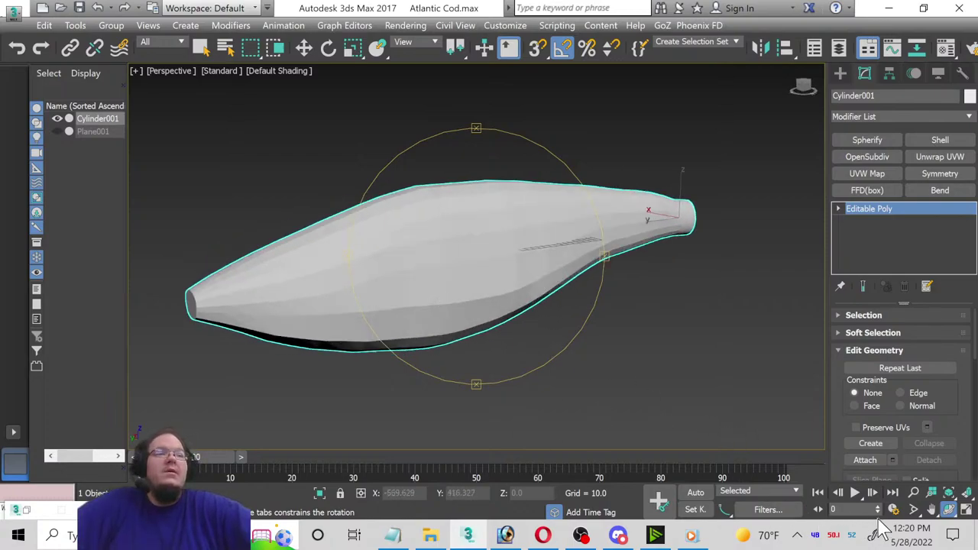
click(966, 510)
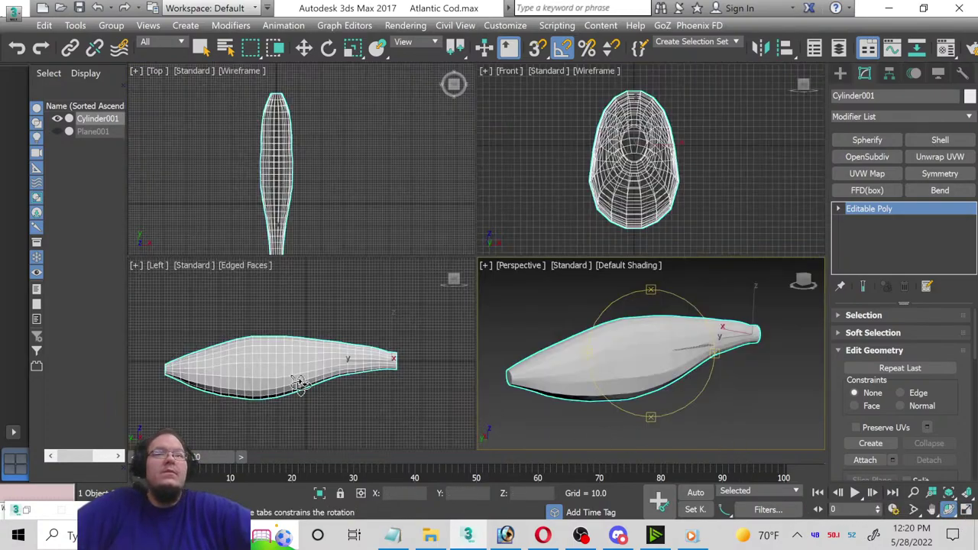
right_click(299, 382)
click(968, 512)
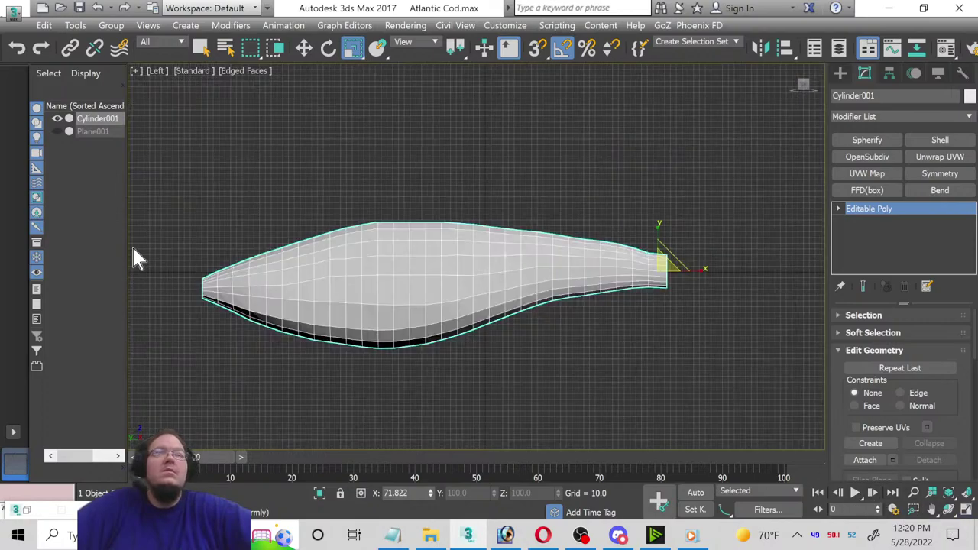
Step: Unhide the Plane001 cod reference, zoom in on the head, and open the Material Editor
click(65, 132)
click(55, 132)
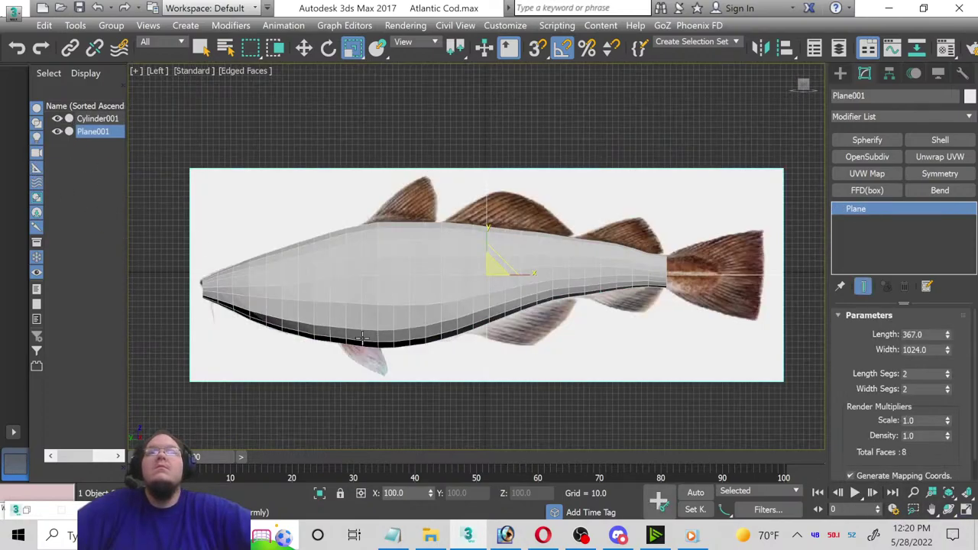
scroll(312, 347, up, 3)
scroll(359, 306, up, 4)
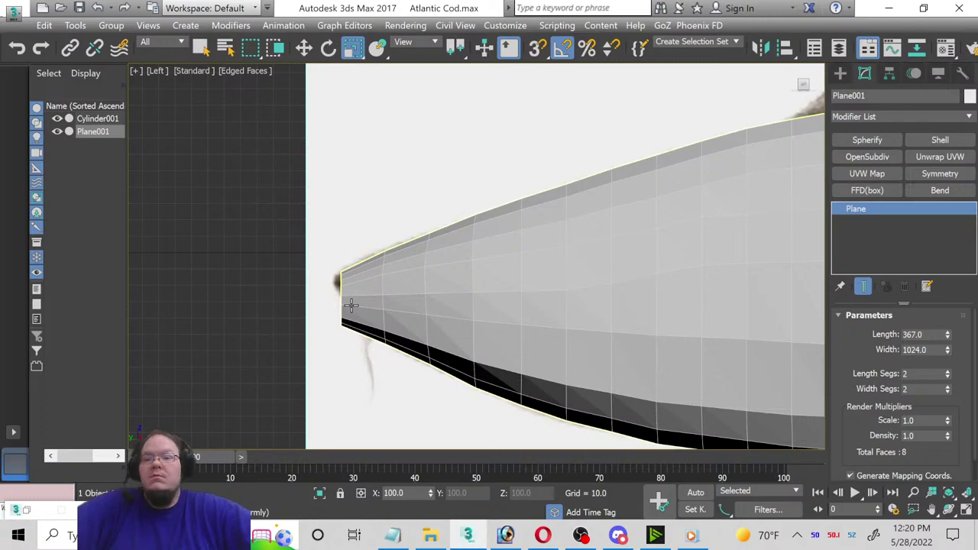
key(m)
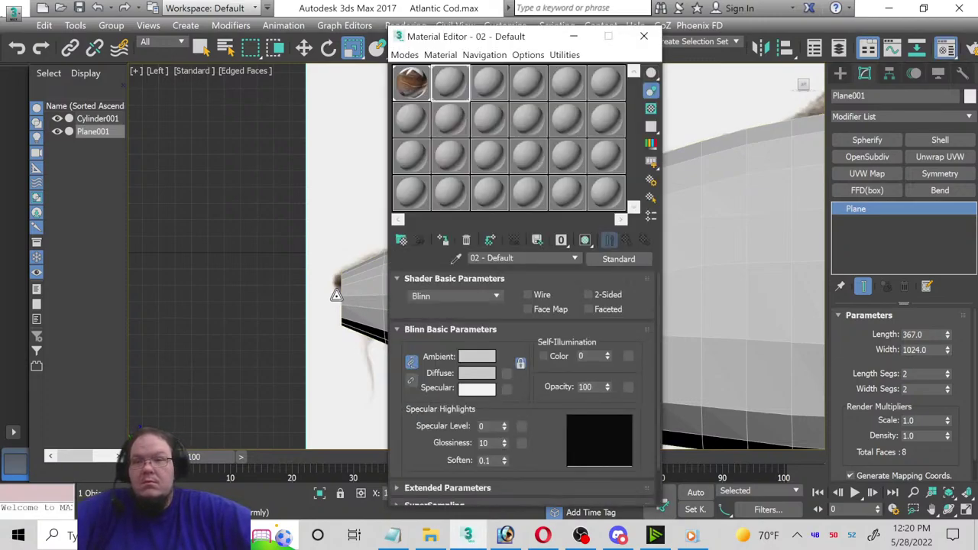
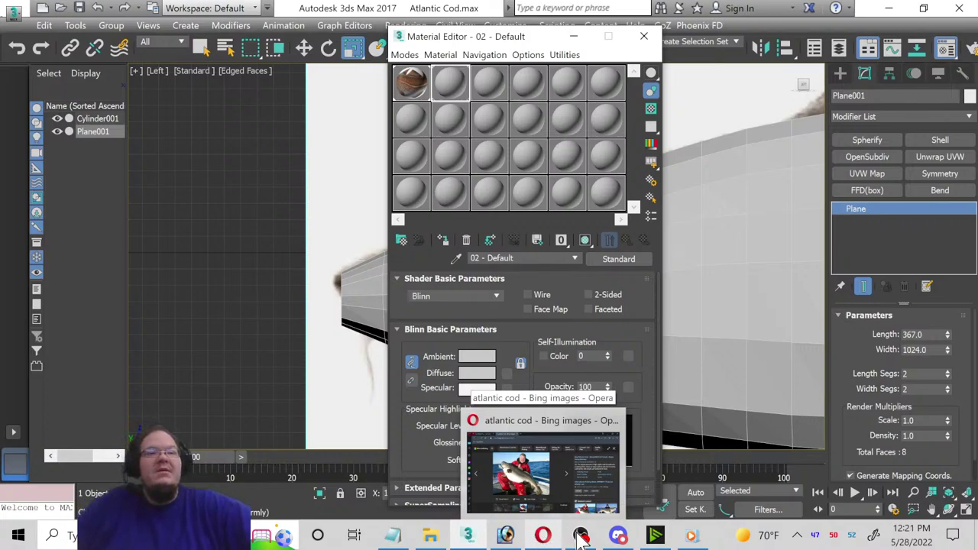
Step: Make the RF4 Overlay source visible in OBS Studio, then return to 3ds Max
click(581, 536)
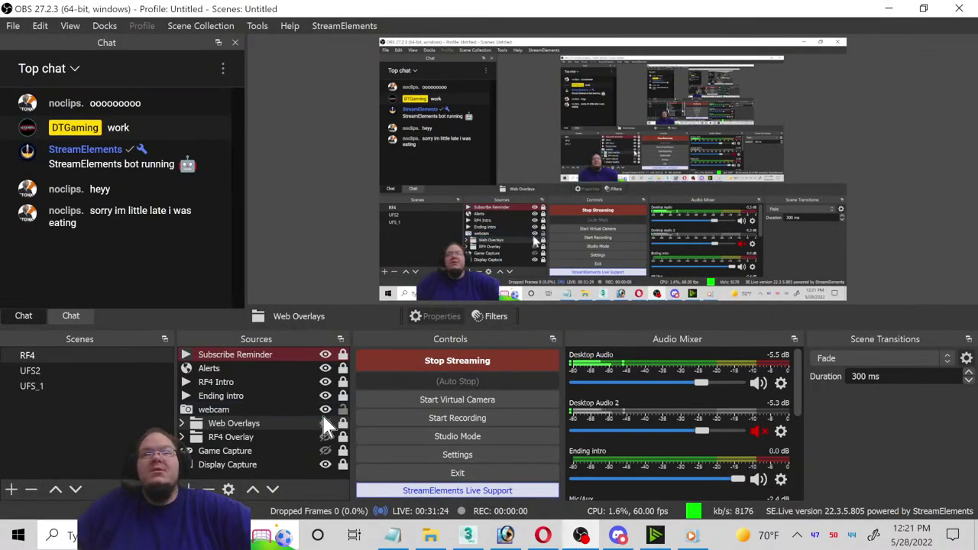
click(325, 437)
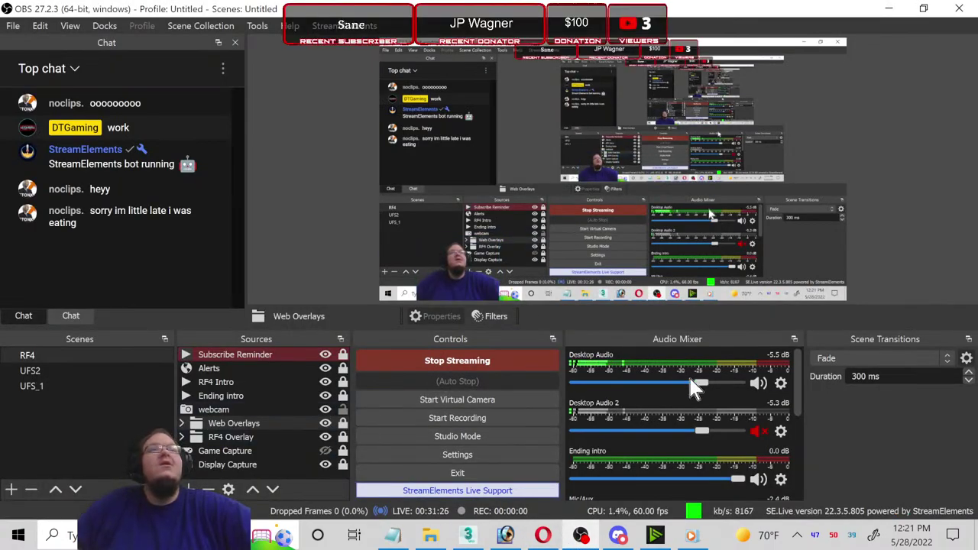
click(479, 535)
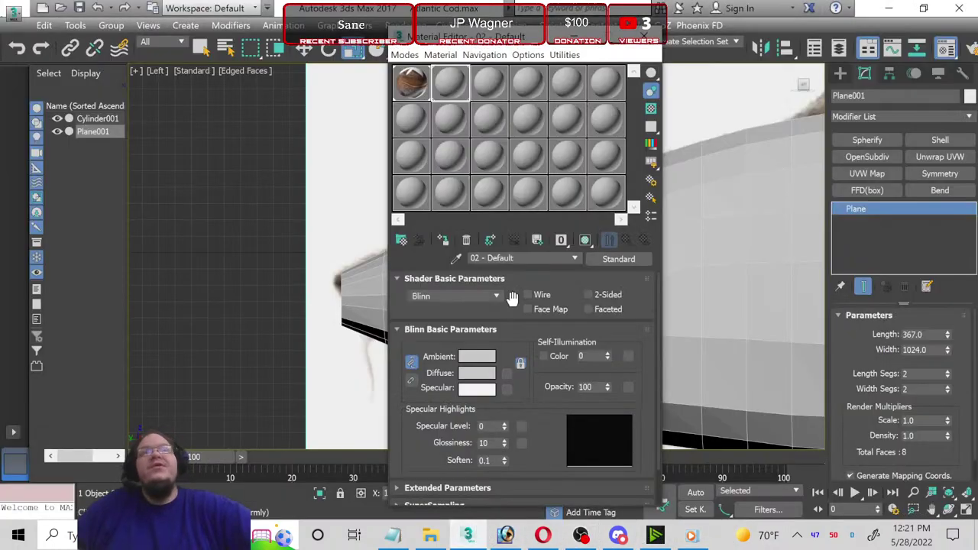
Step: Set the opacity of material slot 02 - Default to 45
drag(511, 46, 500, 119)
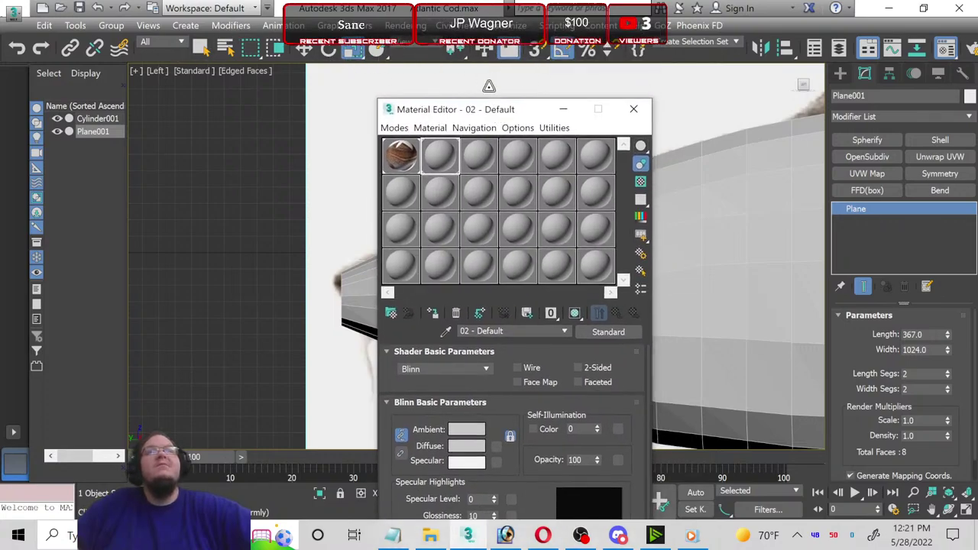
drag(471, 112, 484, 75)
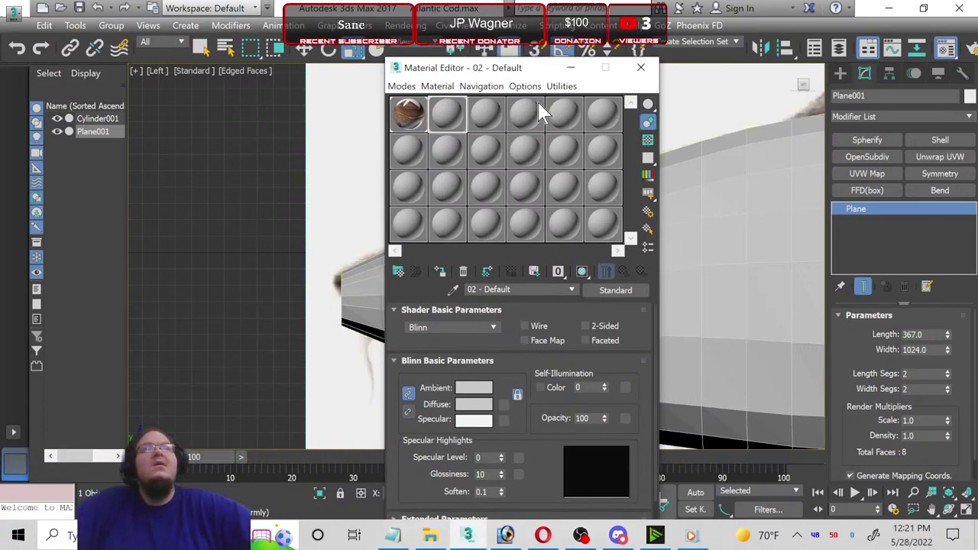
drag(472, 75, 451, 59)
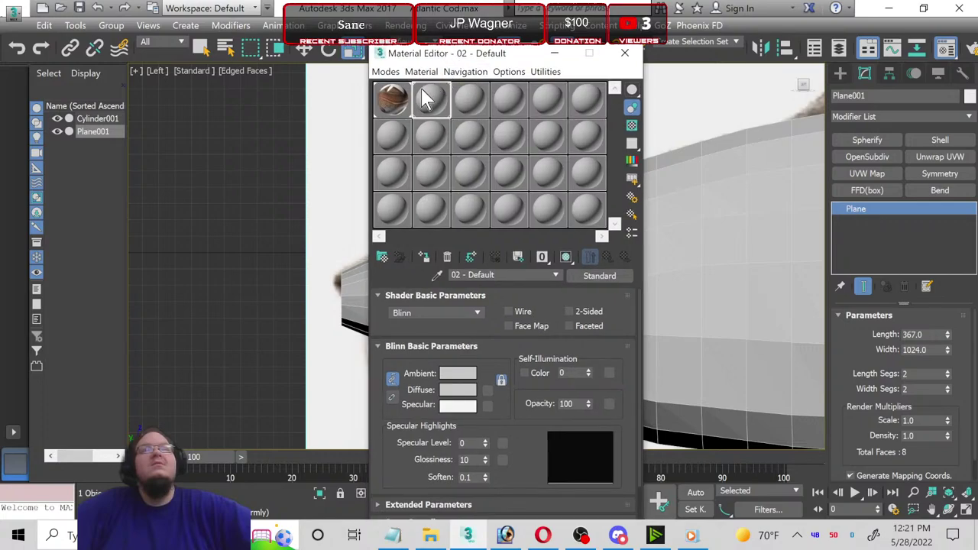
click(409, 102)
click(430, 107)
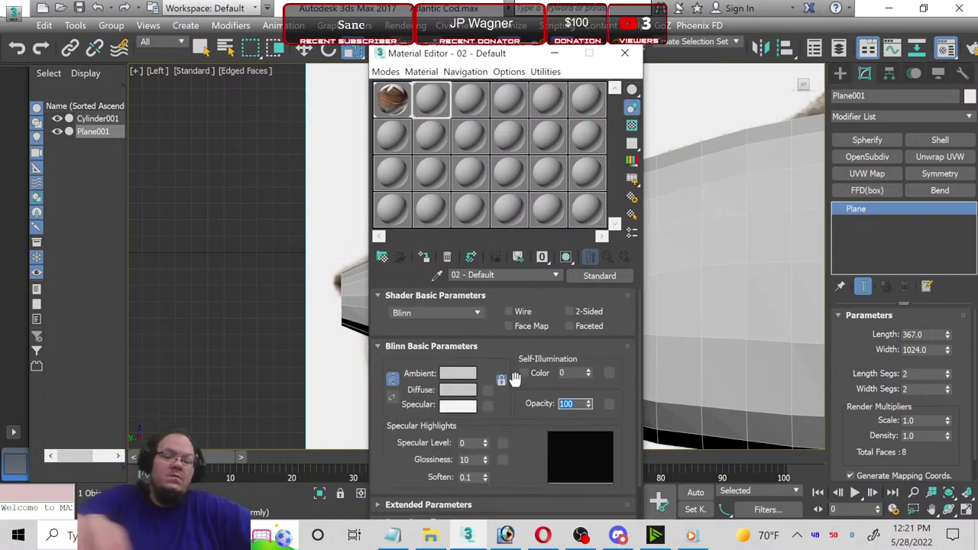
text(45)
key(Return)
click(554, 54)
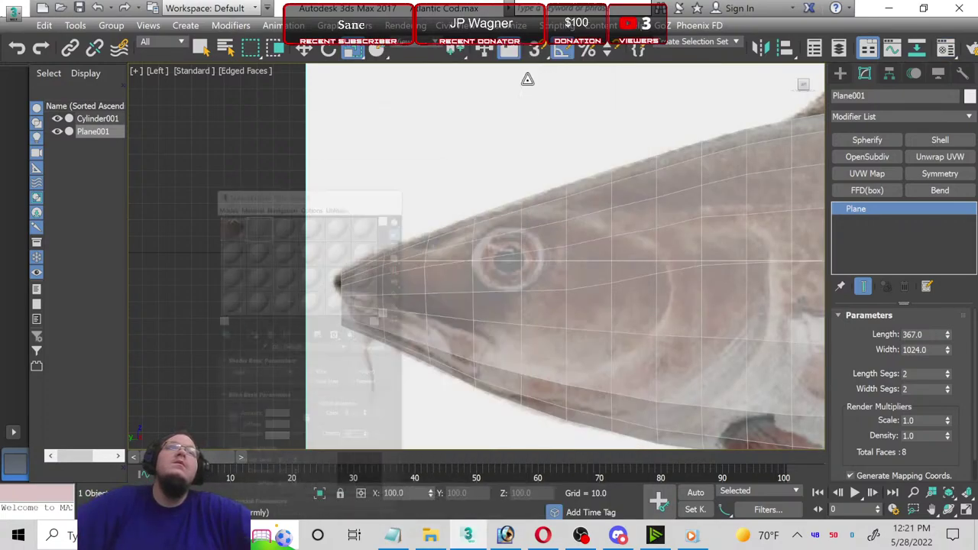
scroll(384, 294, up, 3)
middle_drag(395, 359, 273, 306)
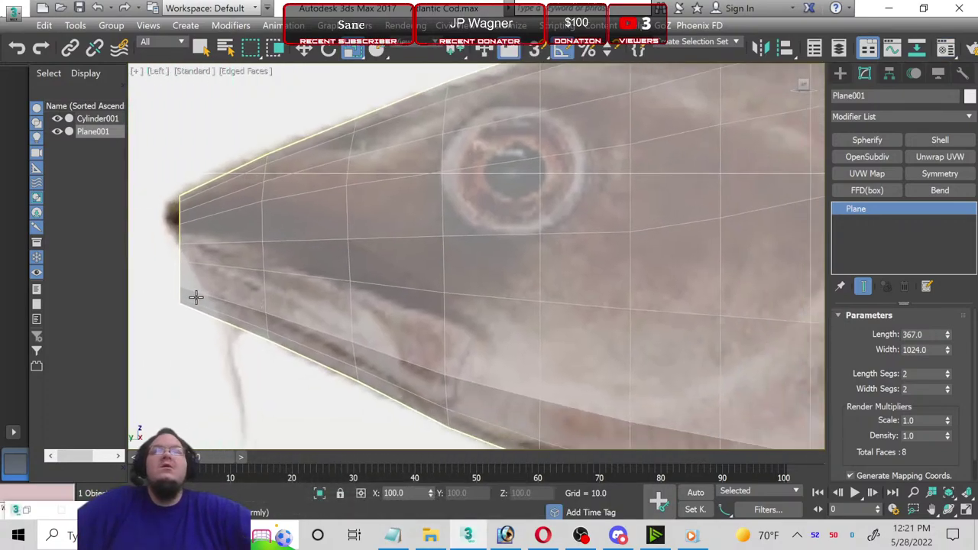
scroll(196, 298, up, 2)
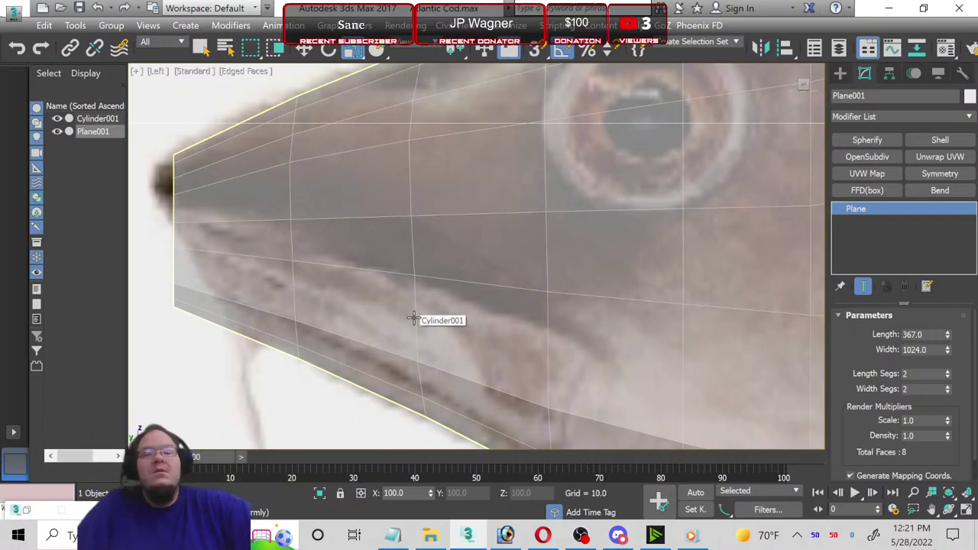
scroll(396, 325, down, 2)
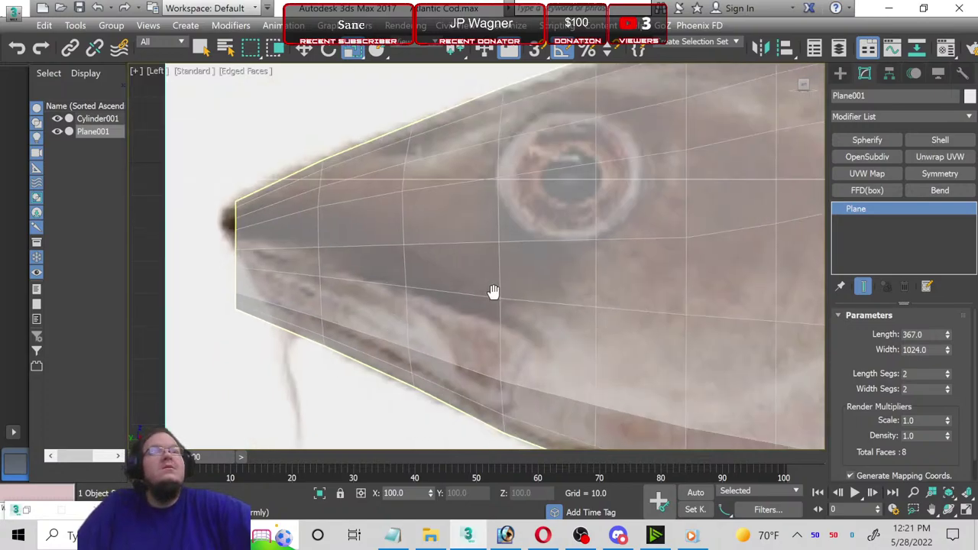
middle_drag(494, 291, 436, 225)
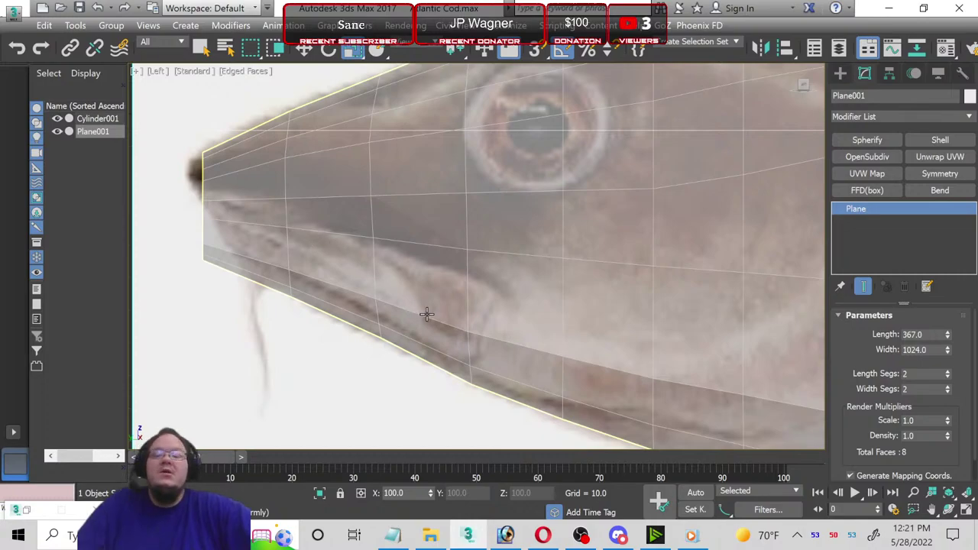
Step: Lower the 02 - Default material's opacity to 25 and close the Material Editor
key(m)
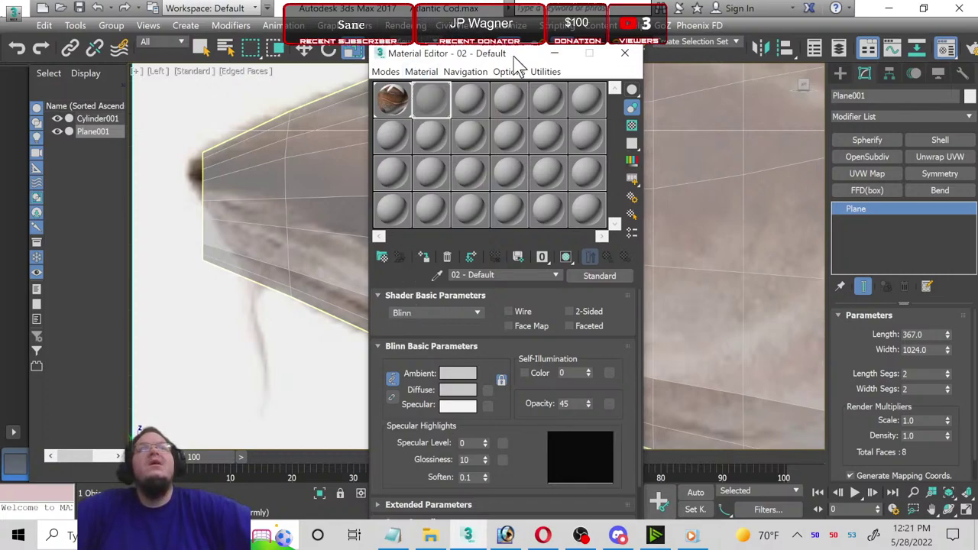
drag(535, 55, 517, 59)
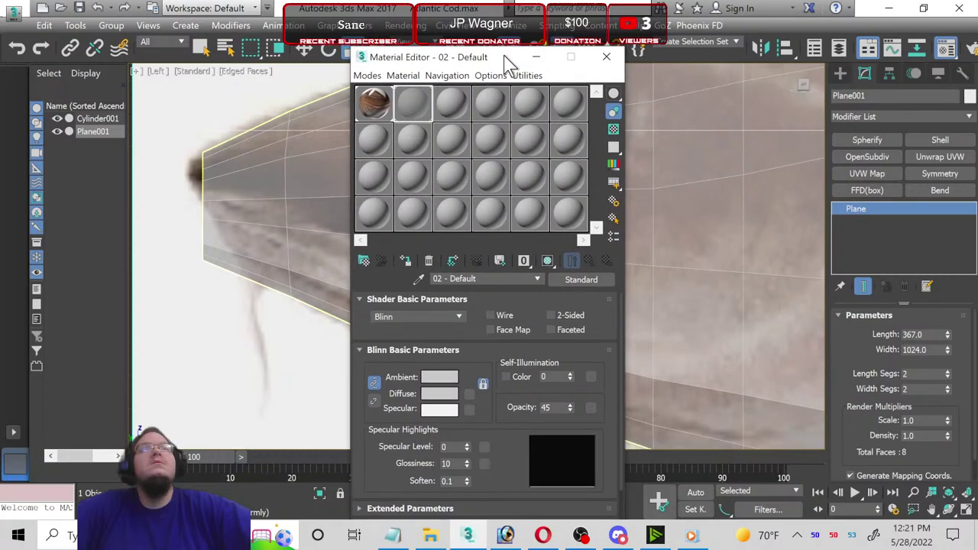
click(611, 57)
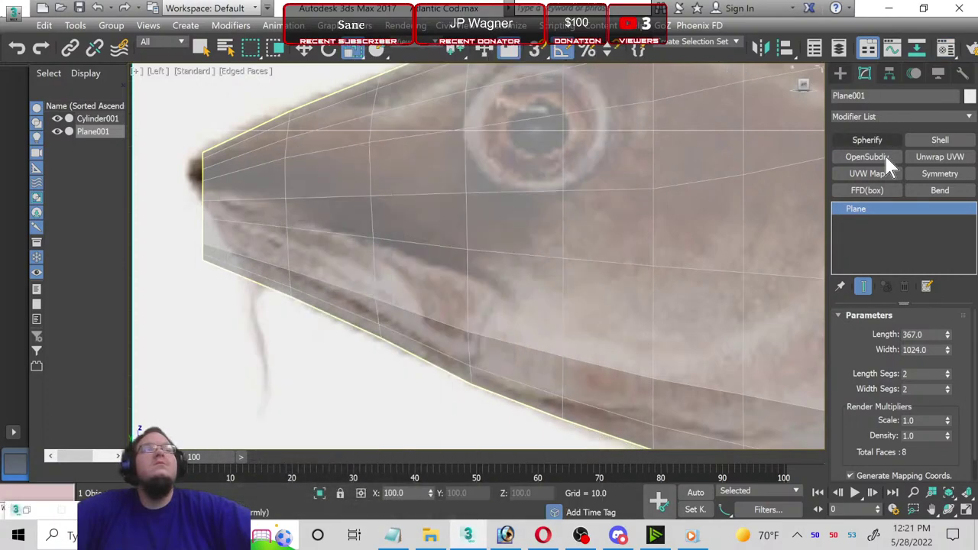
key(m)
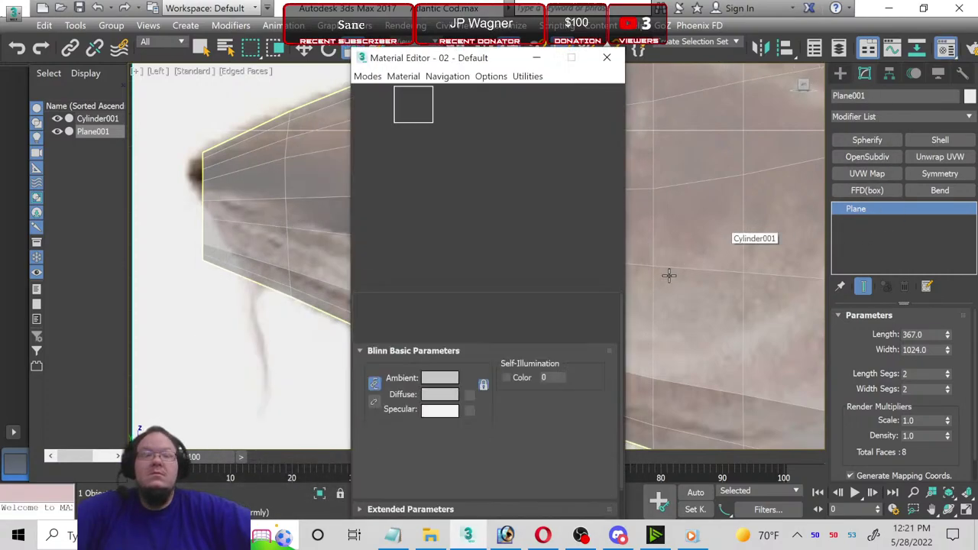
drag(571, 405, 560, 417)
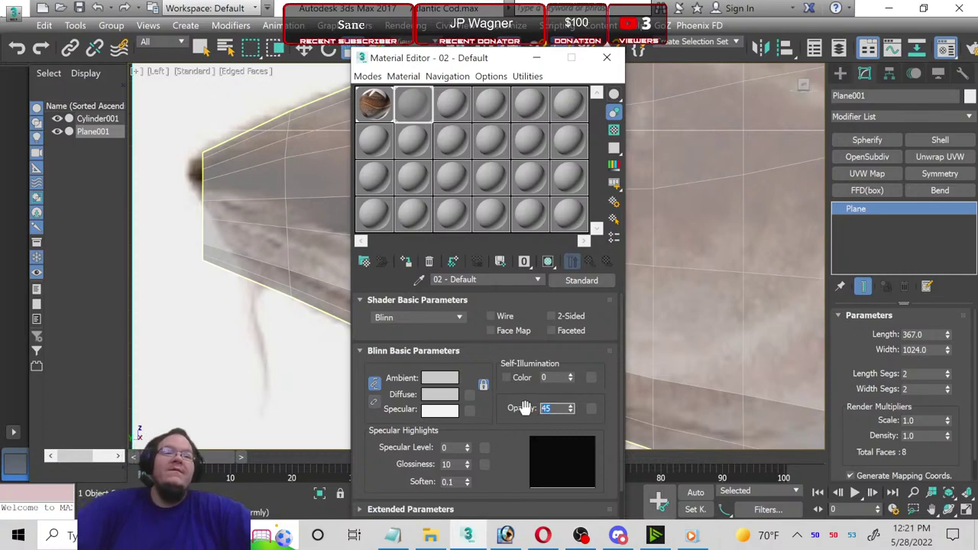
text(25)
key(Return)
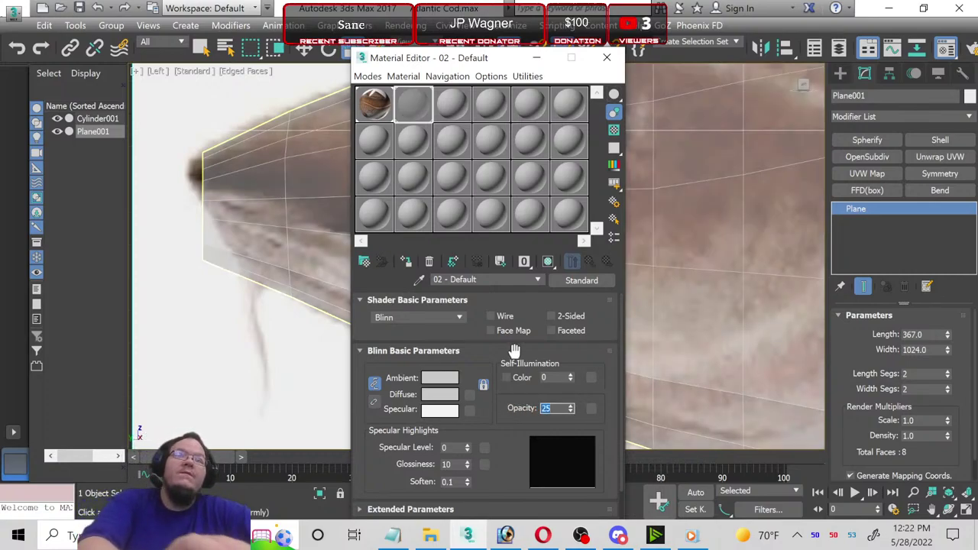
click(537, 57)
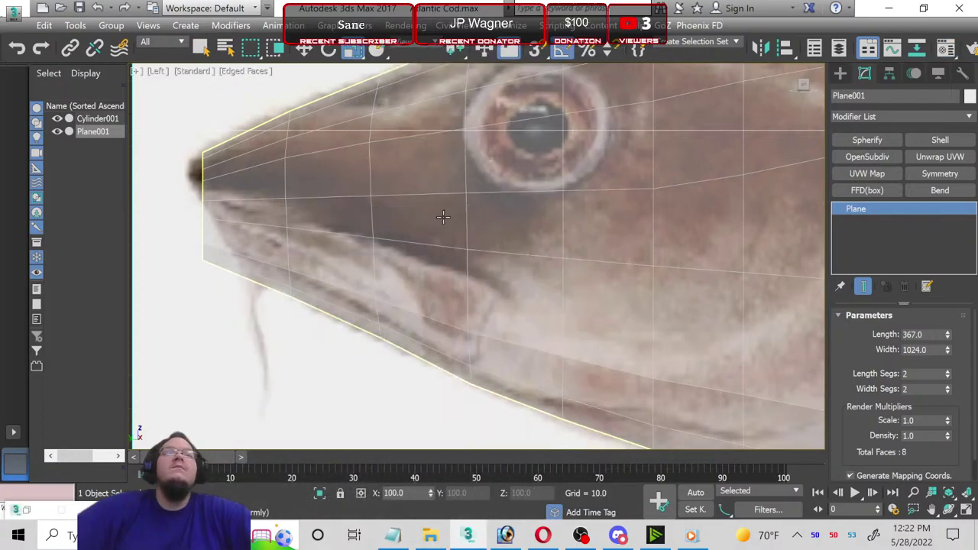
Step: Select Cylinder001, activate Cut, and switch to Vertex sub-object level
click(442, 217)
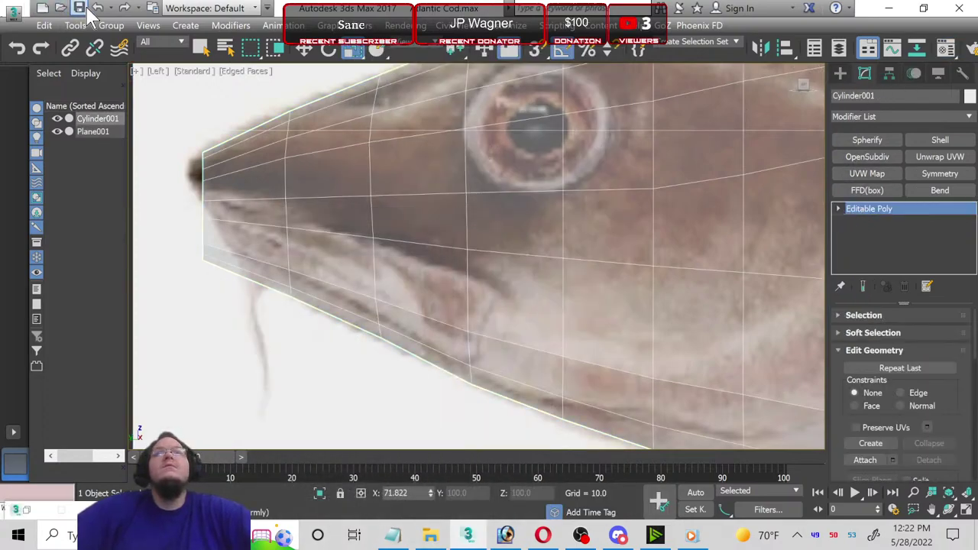
click(838, 209)
scroll(960, 328, down, 2)
scroll(964, 344, down, 2)
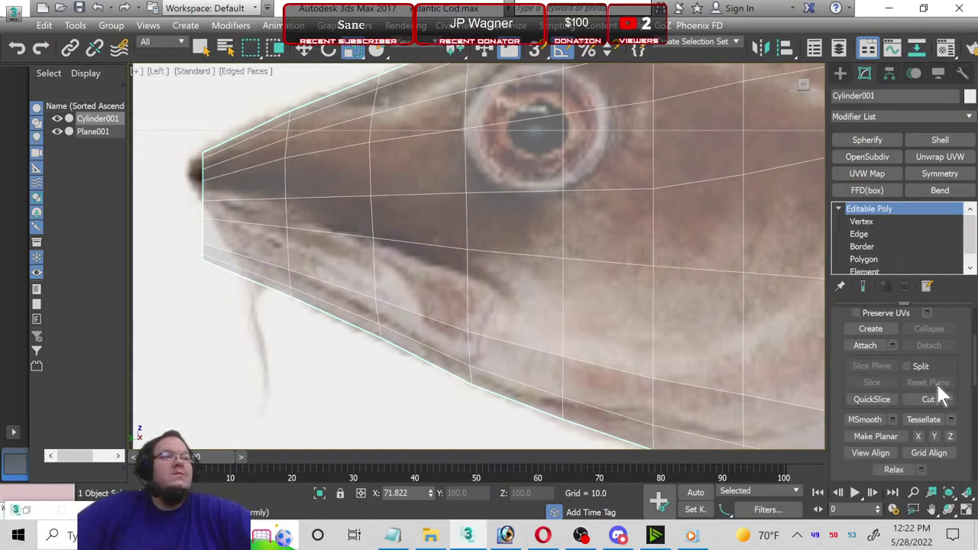
click(921, 400)
click(868, 221)
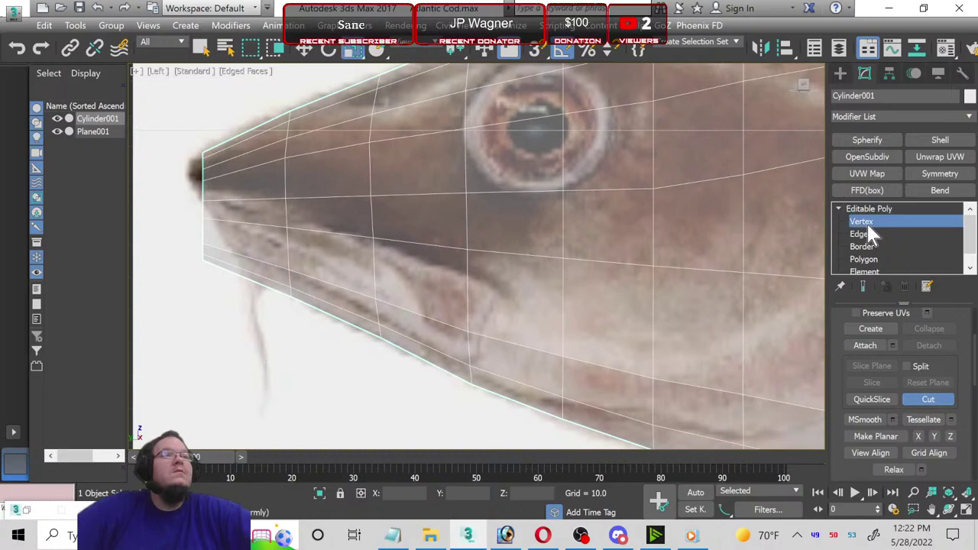
scroll(928, 375, down, 1)
scroll(950, 387, down, 2)
scroll(950, 399, down, 2)
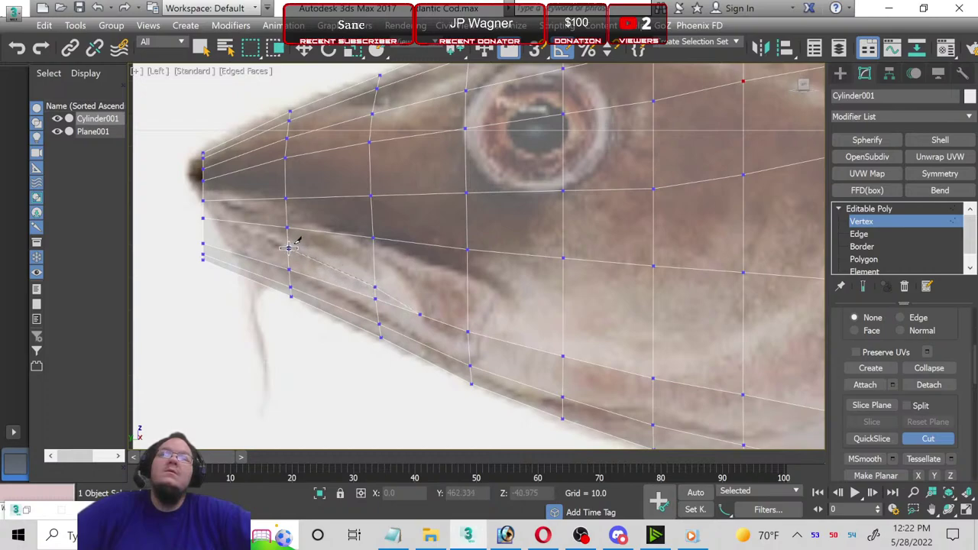
Step: Cut a new edge along the jawline, ending at the snout's edge vertex
click(205, 219)
scroll(195, 226, up, 3)
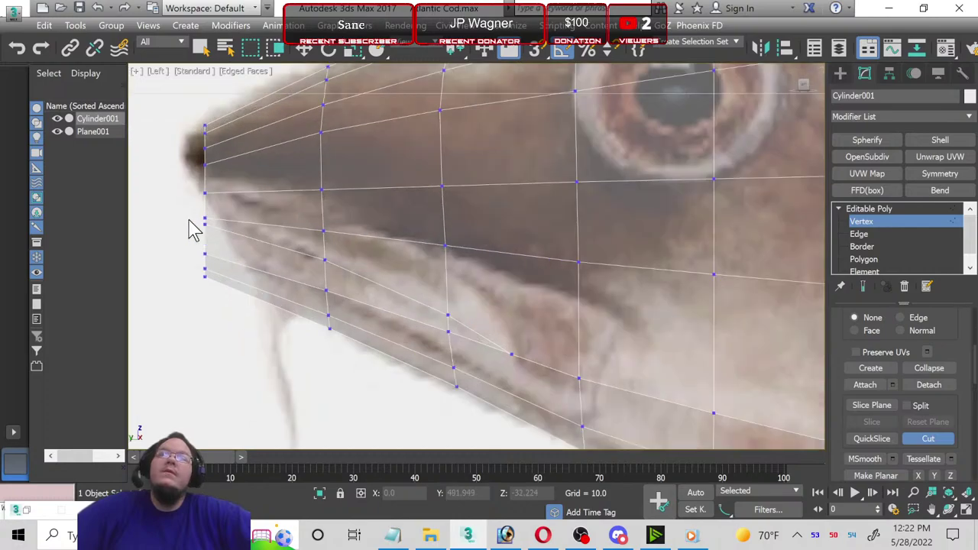
scroll(214, 225, up, 3)
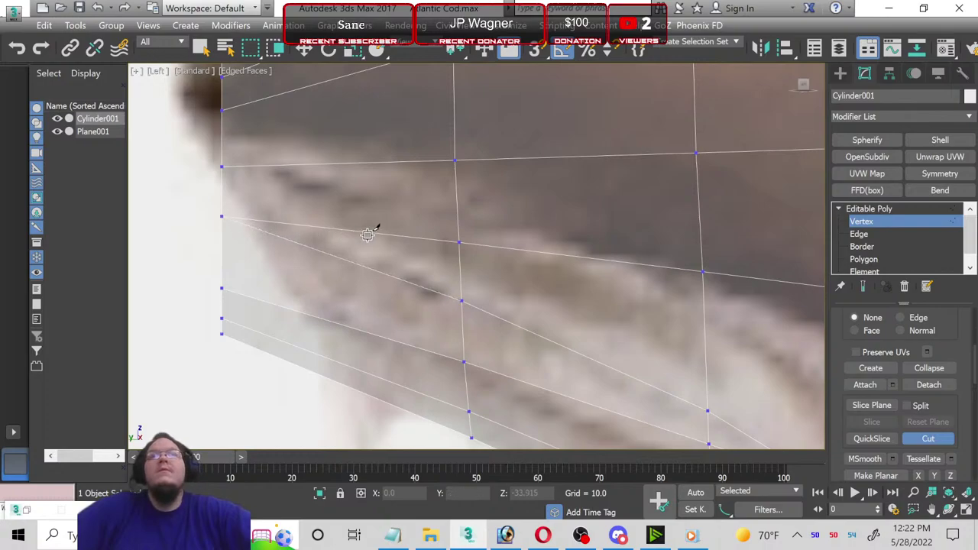
scroll(390, 237, down, 2)
scroll(399, 244, down, 2)
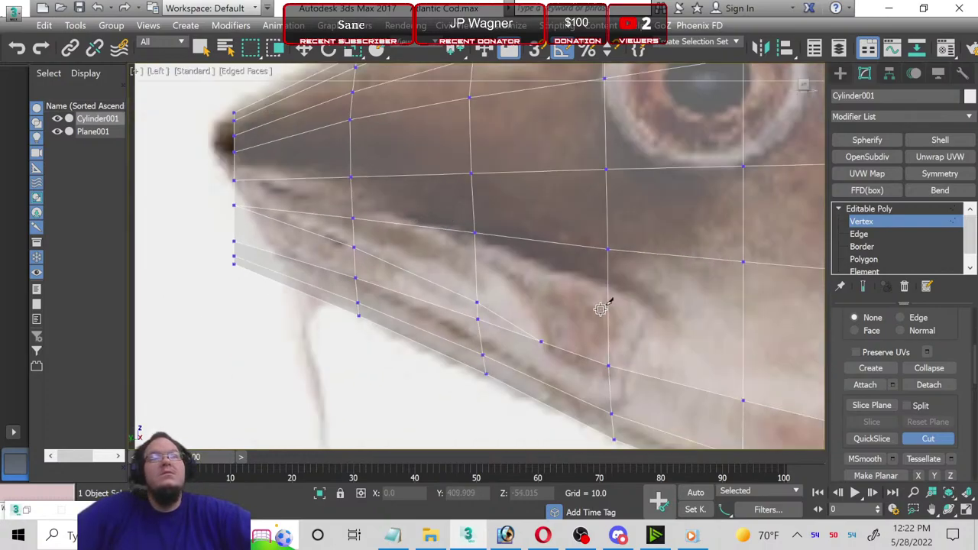
Step: Leave Cut, maximize the Perspective view, and raise the body material opacity to 100
key(r)
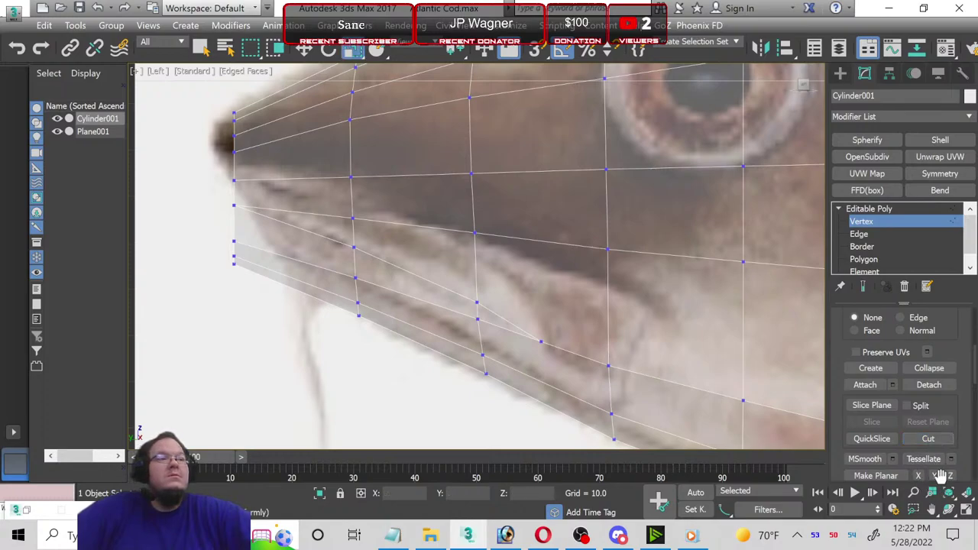
click(967, 510)
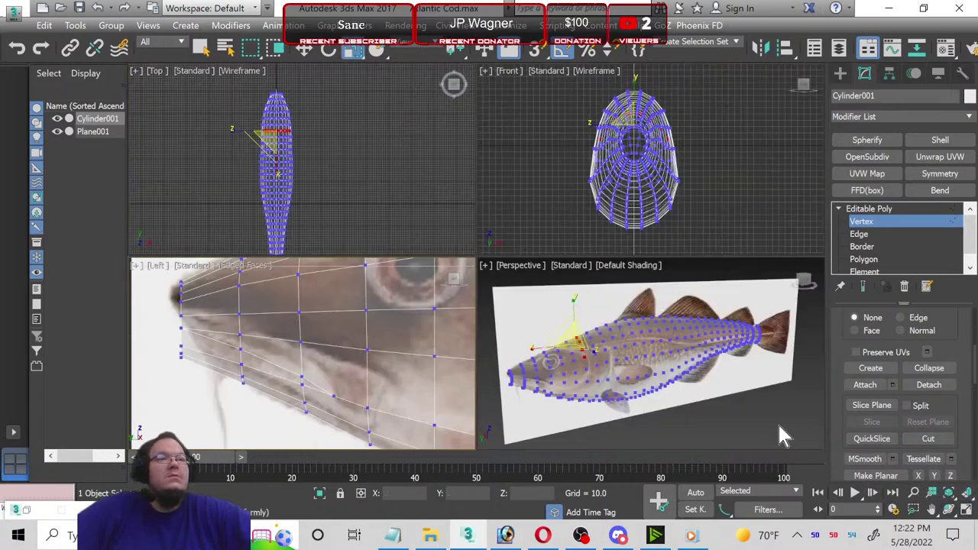
click(966, 510)
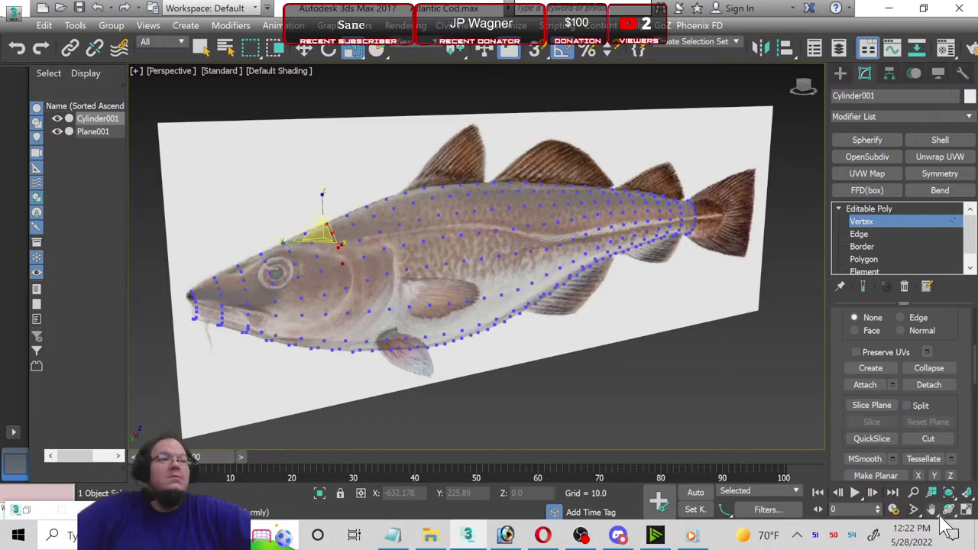
click(948, 510)
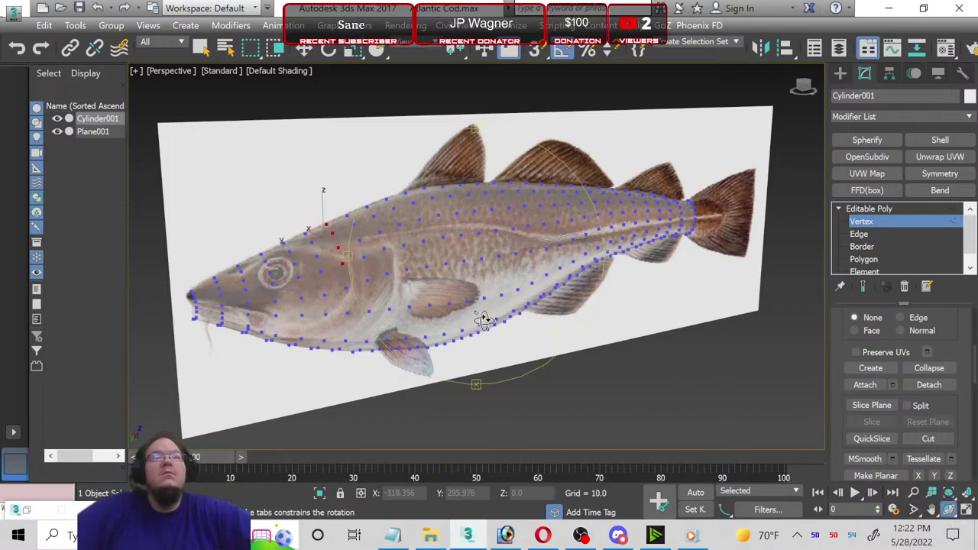
drag(486, 320, 501, 320)
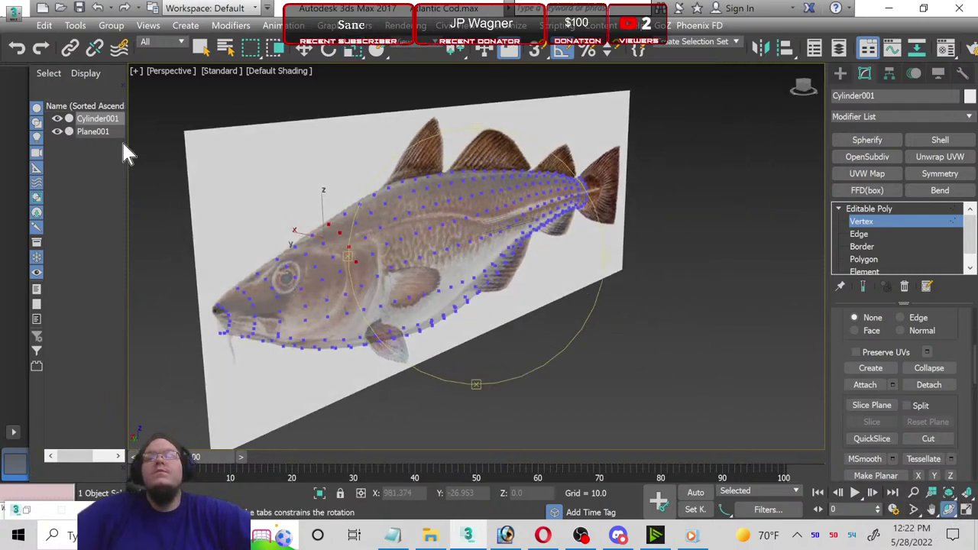
key(m)
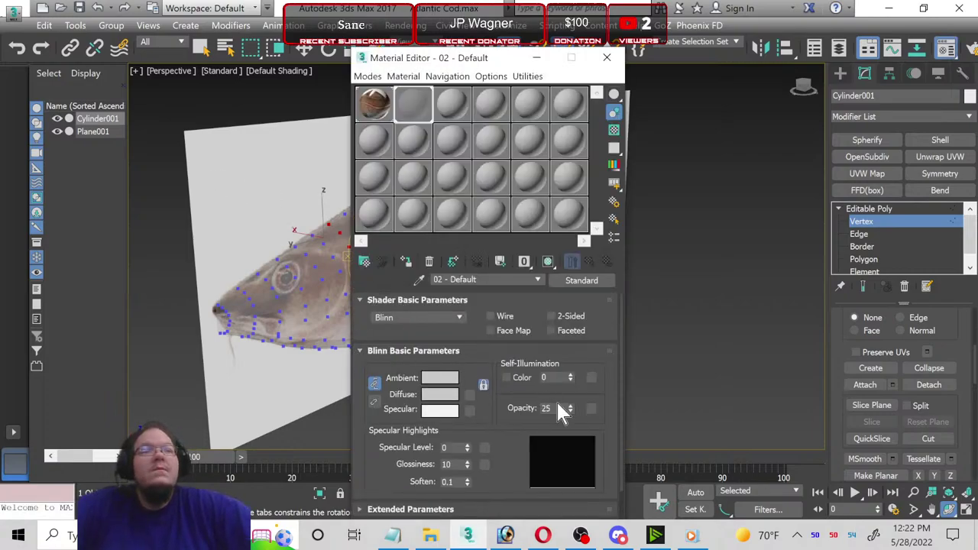
drag(569, 409, 568, 257)
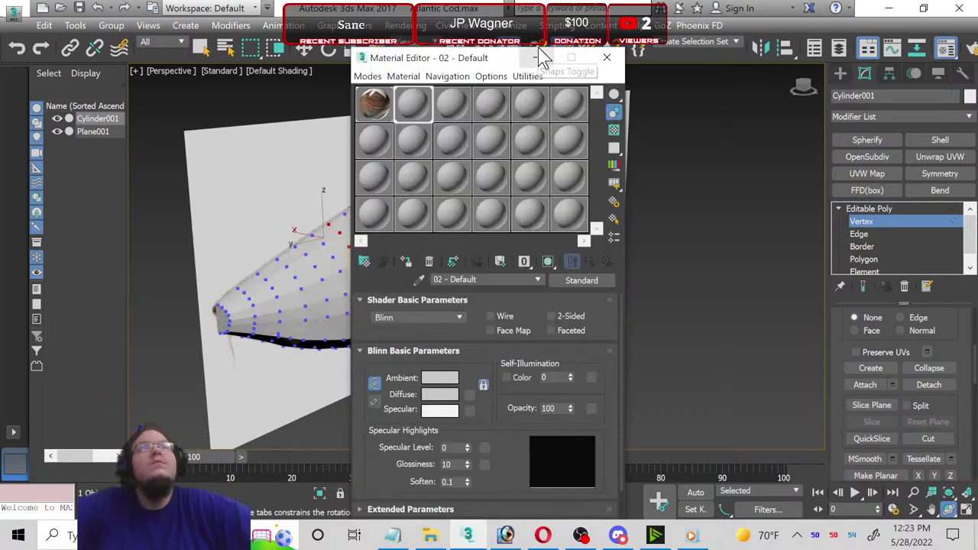
click(607, 57)
Step: Hide the Plane001 reference plane and switch shading to Edged Faces
alt+middle_drag(489, 275, 459, 267)
scroll(472, 252, up, 3)
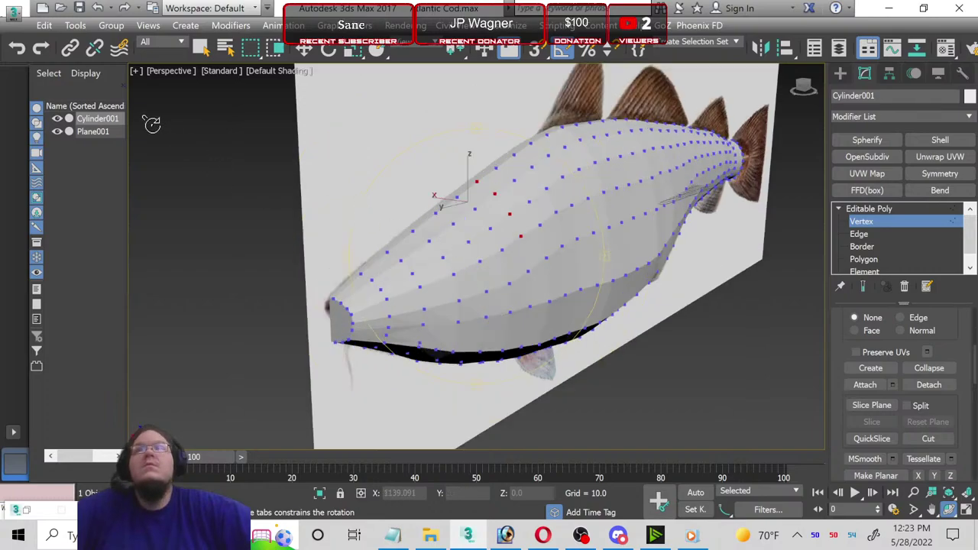
click(58, 131)
scroll(356, 306, up, 2)
scroll(336, 351, up, 3)
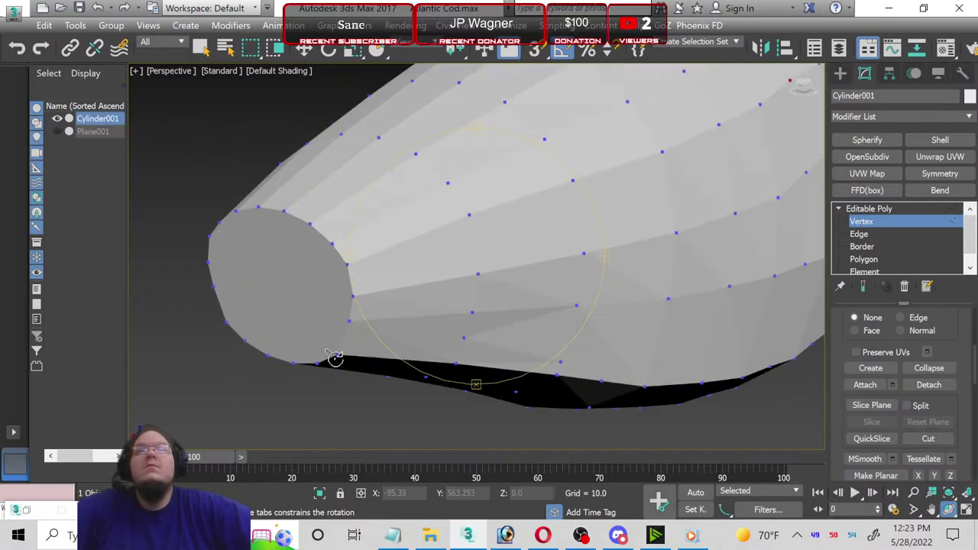
click(281, 70)
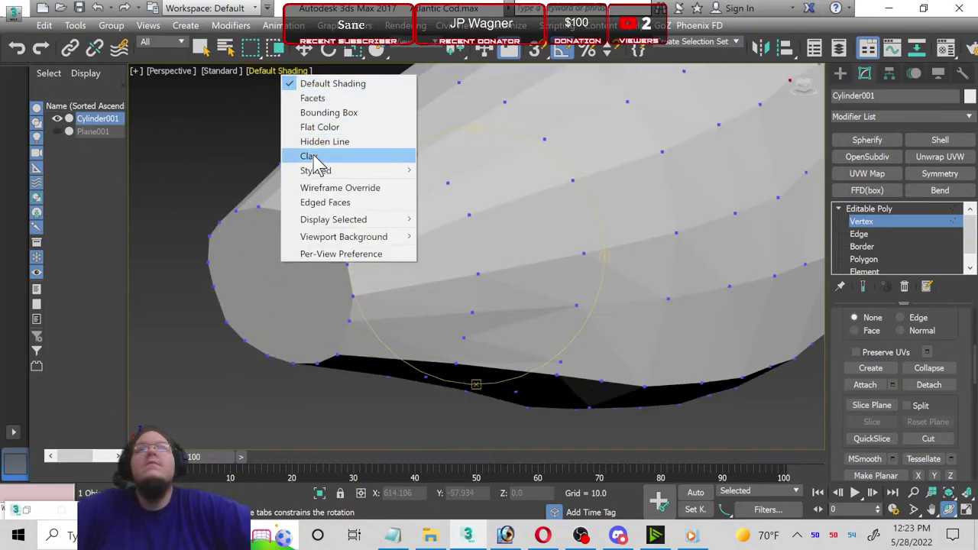
click(325, 203)
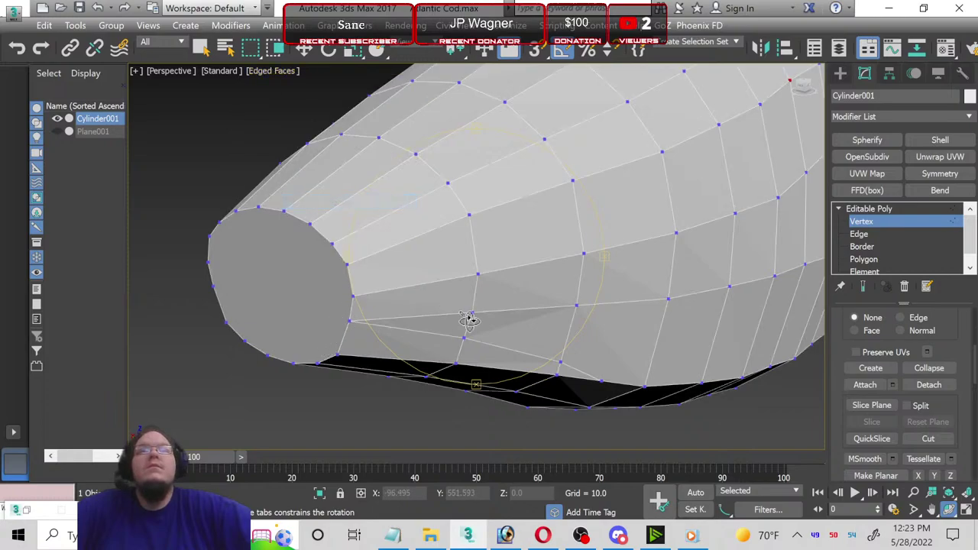
Step: Add a Symmetry modifier above Editable Poly and return to Vertex level
click(941, 175)
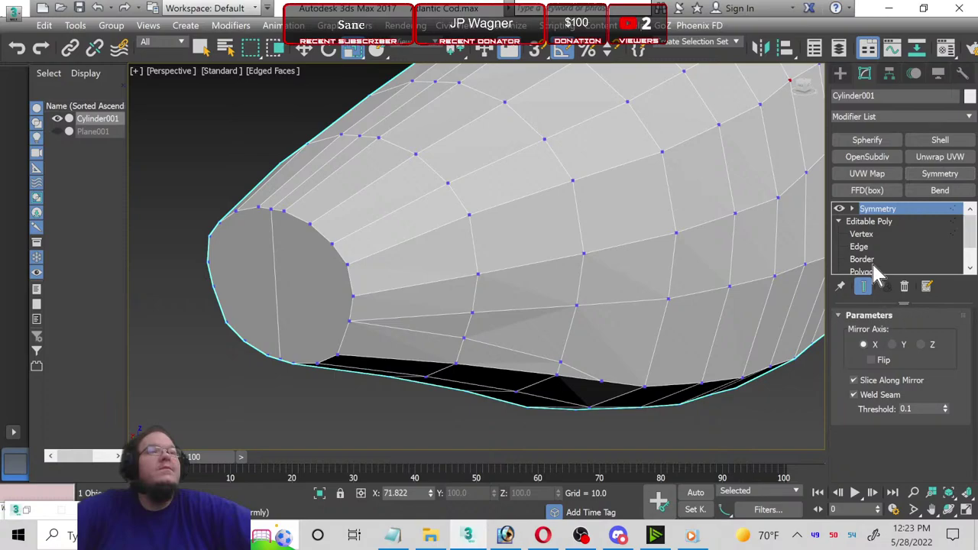
click(871, 235)
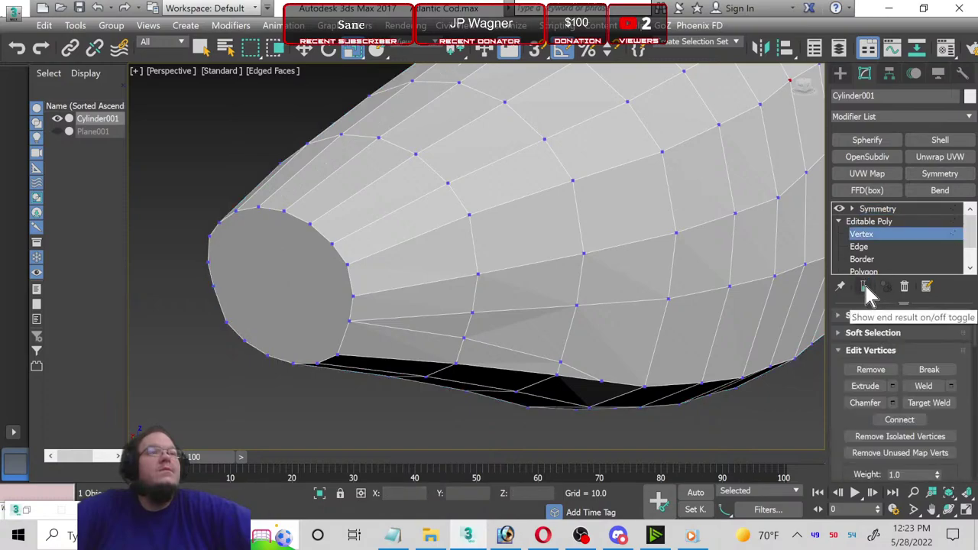
scroll(956, 376, down, 2)
scroll(961, 376, down, 2)
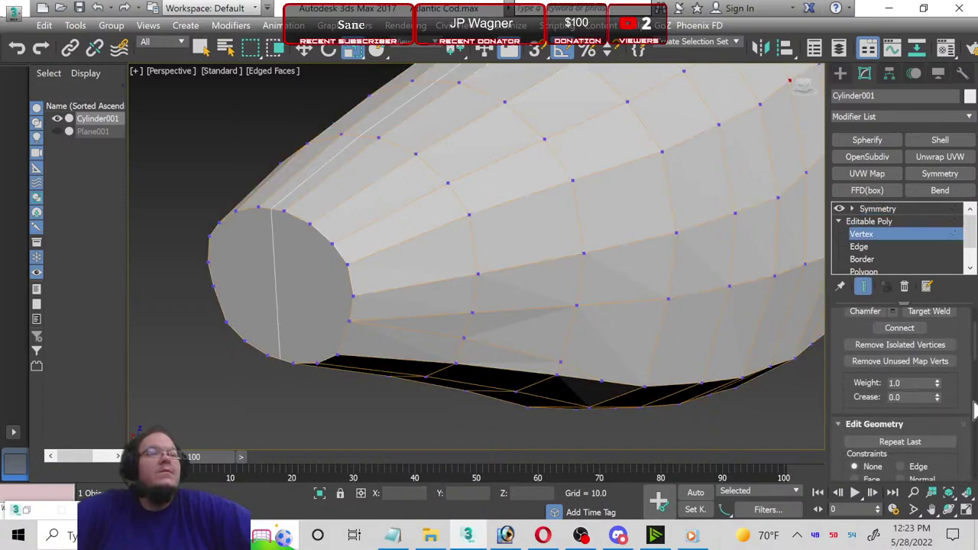
scroll(971, 397, down, 3)
scroll(977, 412, down, 1)
scroll(974, 448, down, 2)
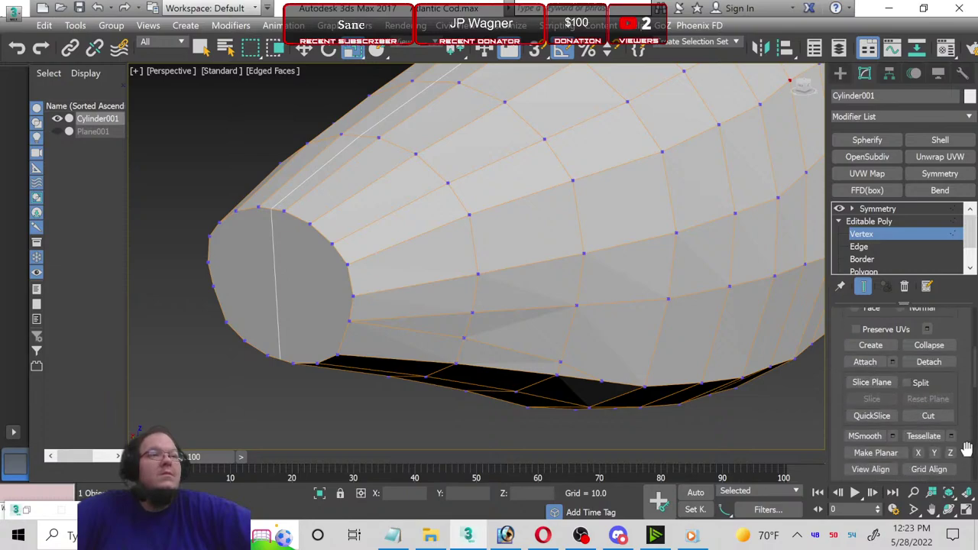
scroll(972, 448, down, 3)
scroll(971, 447, down, 3)
scroll(969, 447, down, 3)
scroll(969, 447, down, 3)
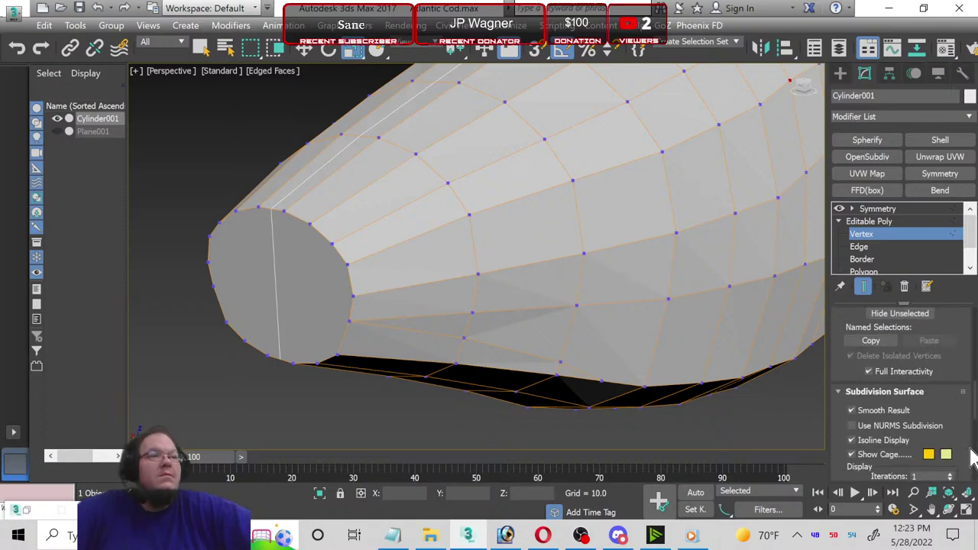
scroll(940, 435, down, 1)
Step: Turn off Show Cage for the subdivision display
click(858, 420)
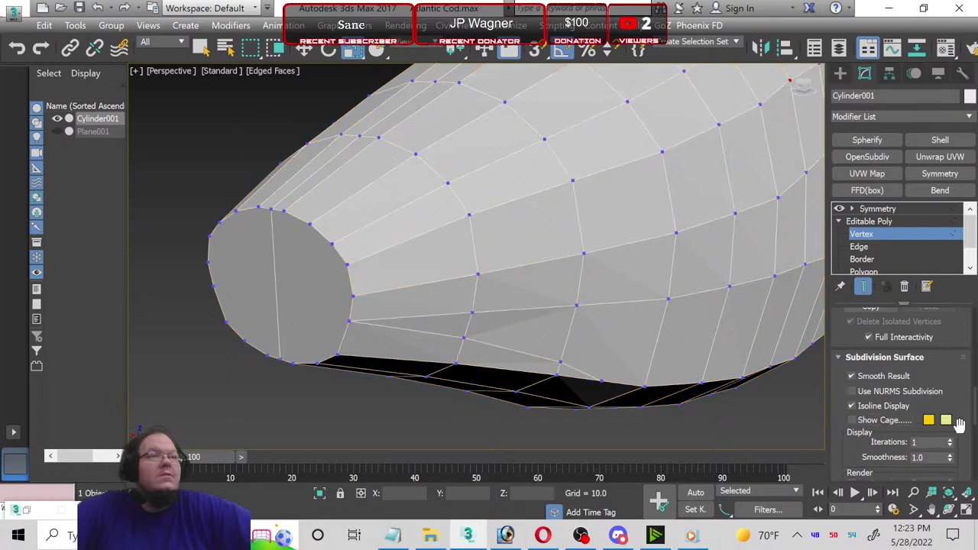
scroll(971, 421, up, 1)
scroll(971, 422, up, 2)
scroll(970, 422, up, 2)
scroll(970, 422, up, 1)
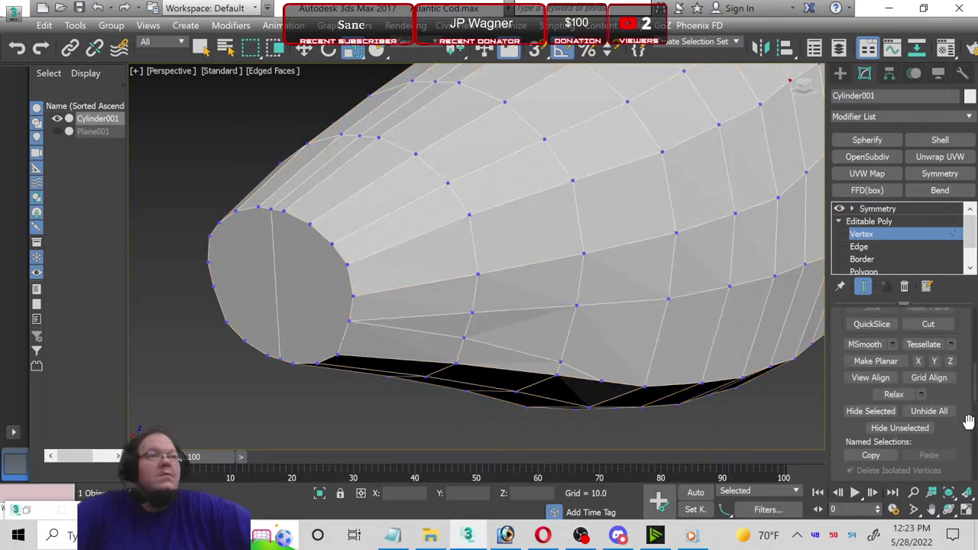
scroll(967, 418, up, 1)
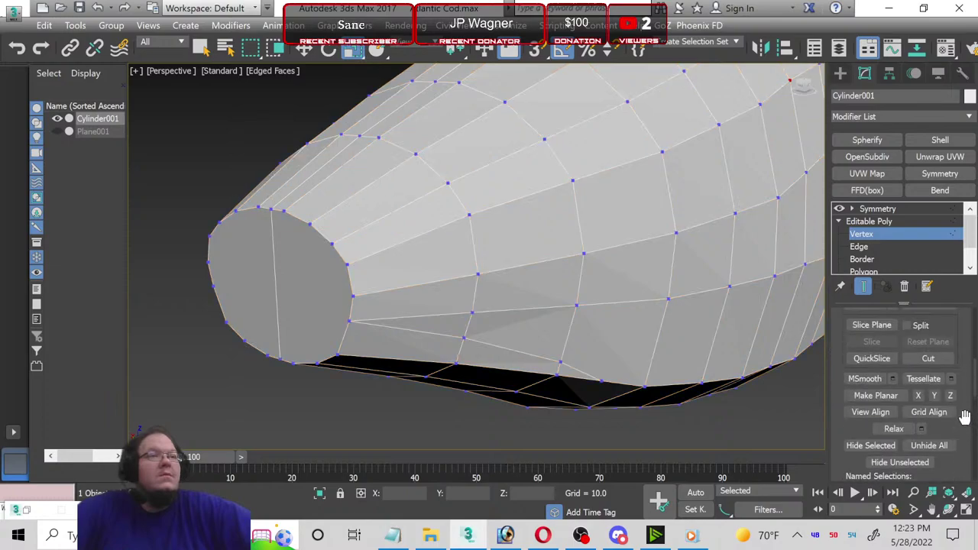
Step: Start a cut at a snout cap vertex and maximize the Left view
click(928, 360)
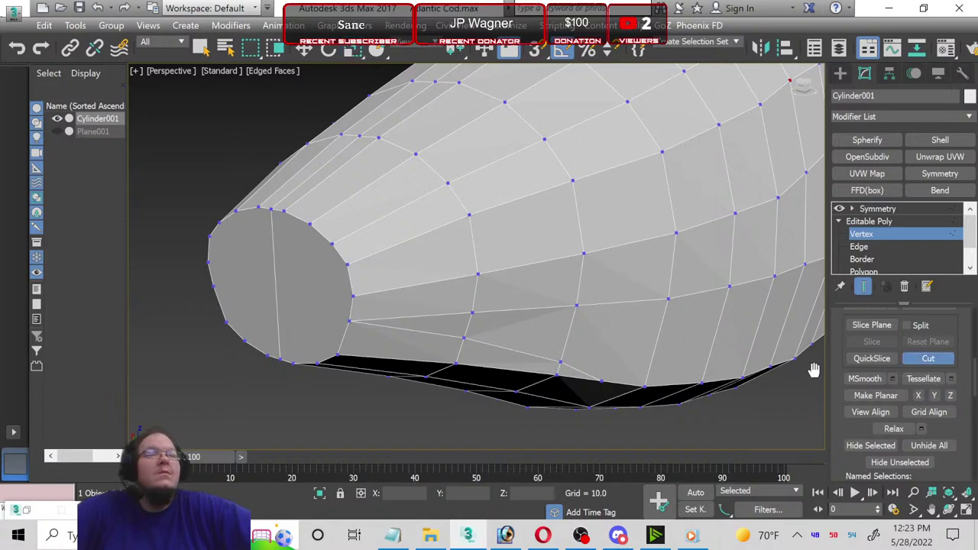
click(351, 322)
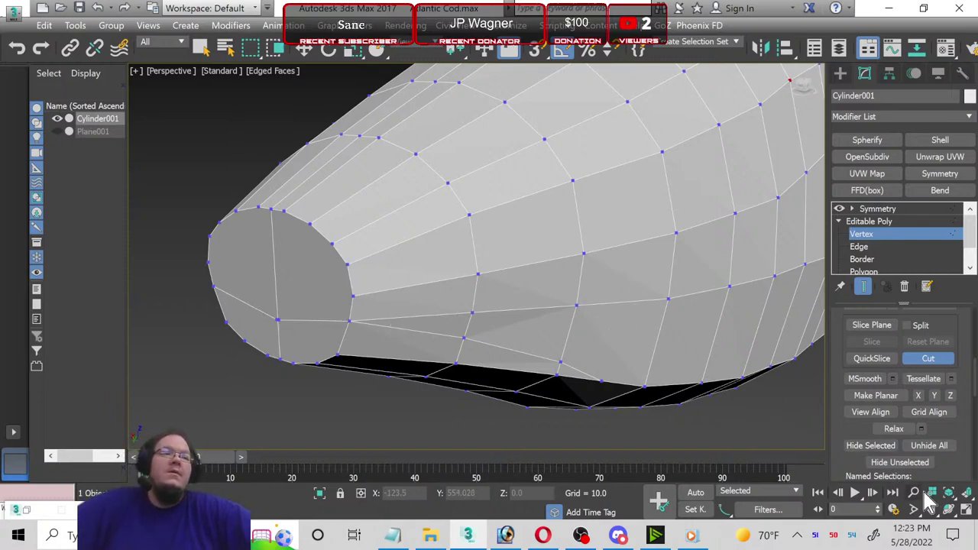
click(965, 513)
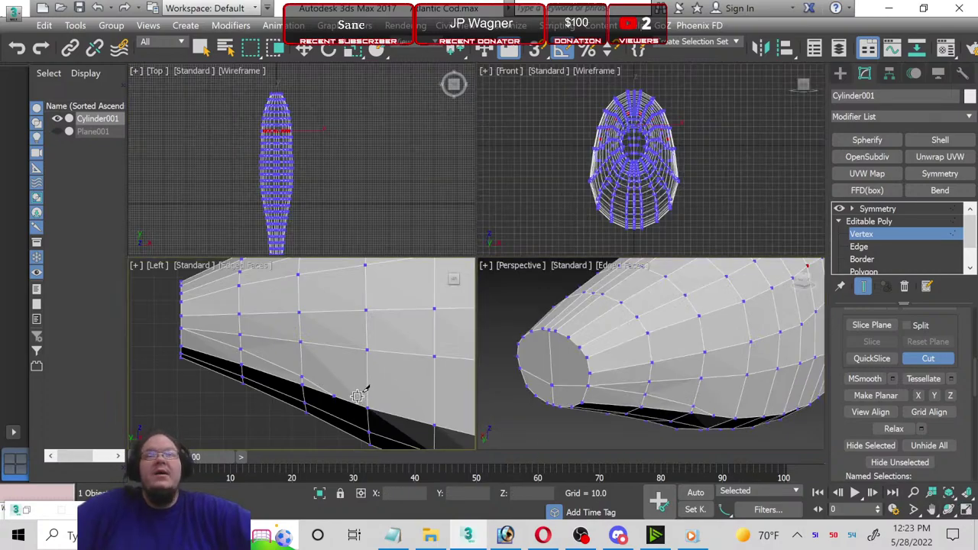
click(968, 512)
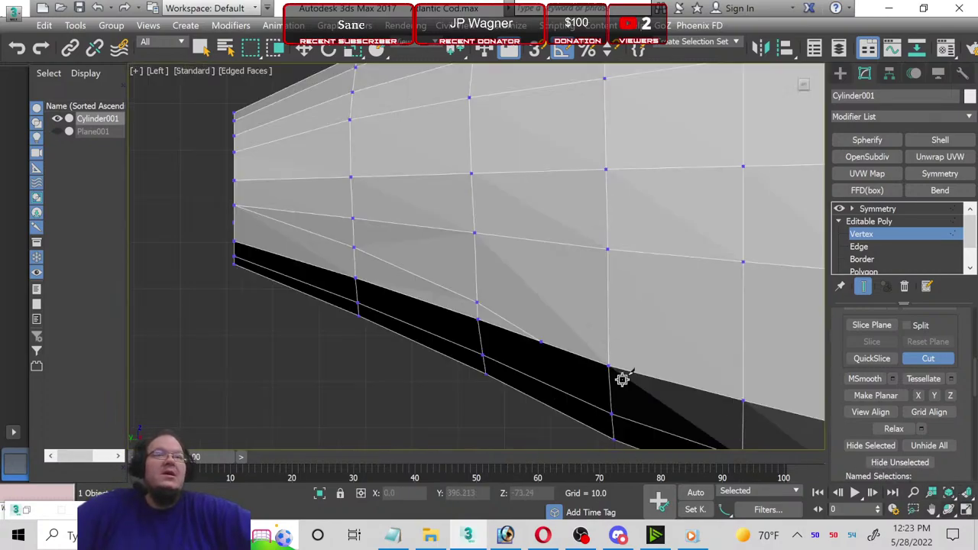
Step: Set the body material's opacity back to 25 and unhide Plane001
key(m)
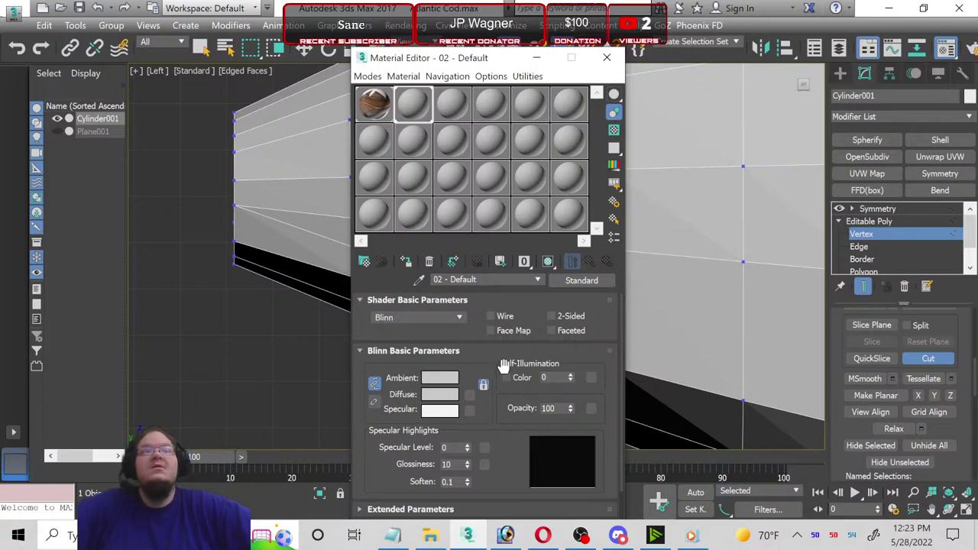
text(25)
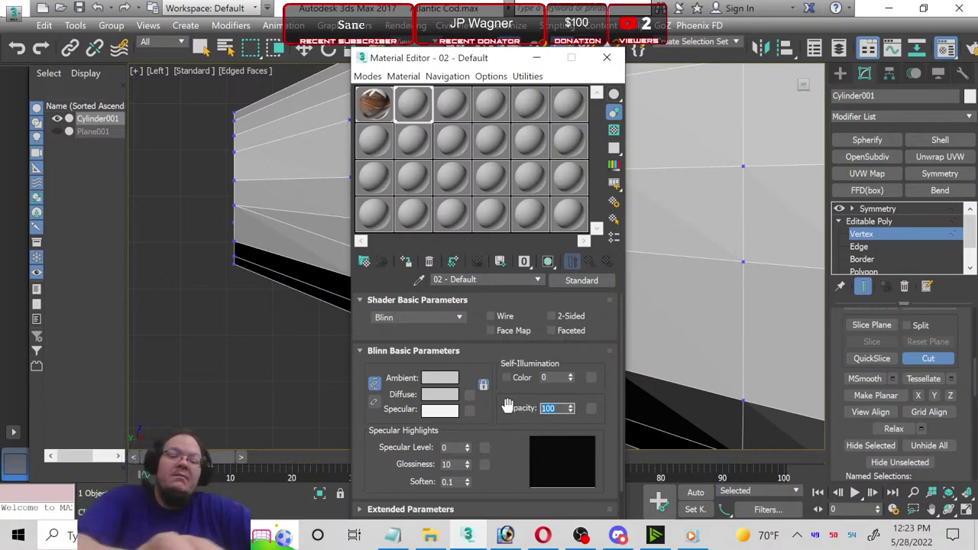
key(Return)
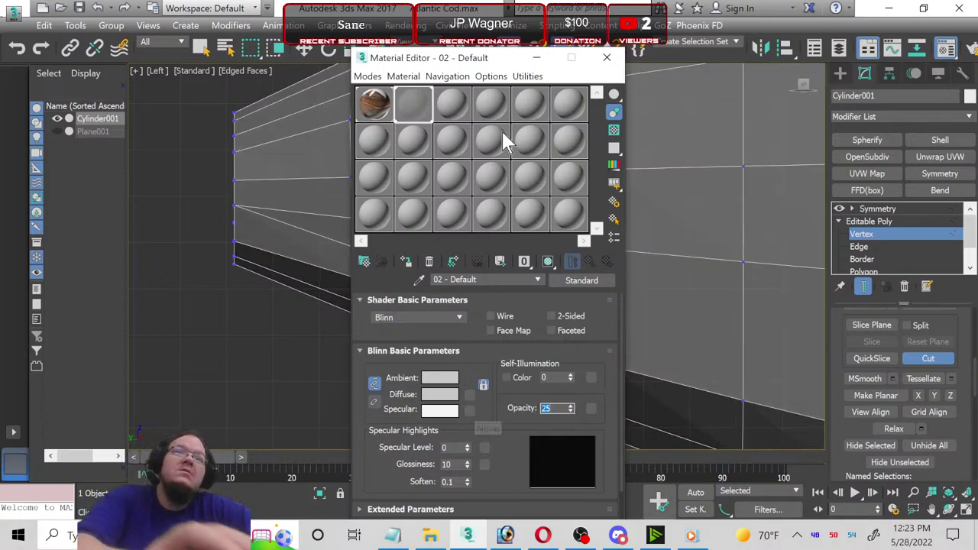
click(538, 58)
click(57, 131)
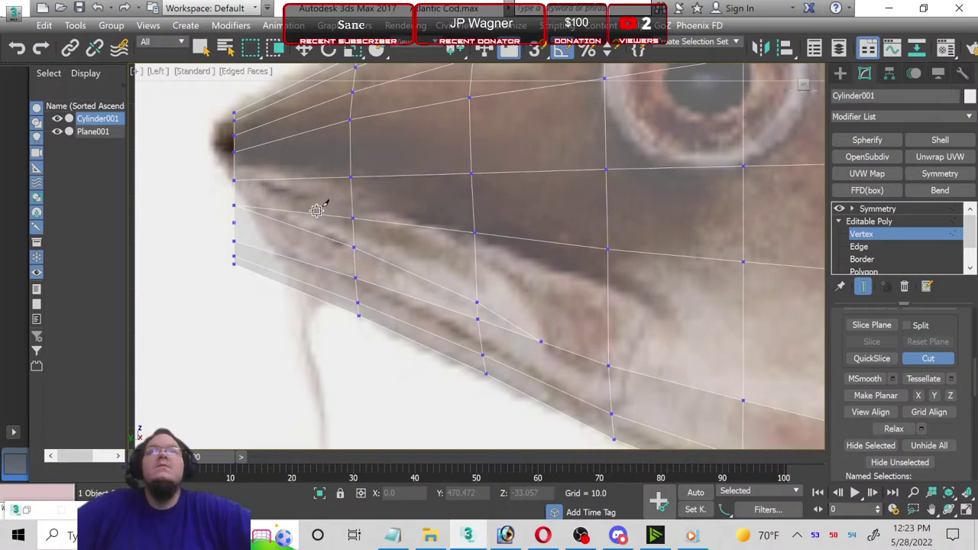
Step: Cut the mouth line from the snout's front edge back toward the jaw in the Left view
scroll(316, 211, up, 2)
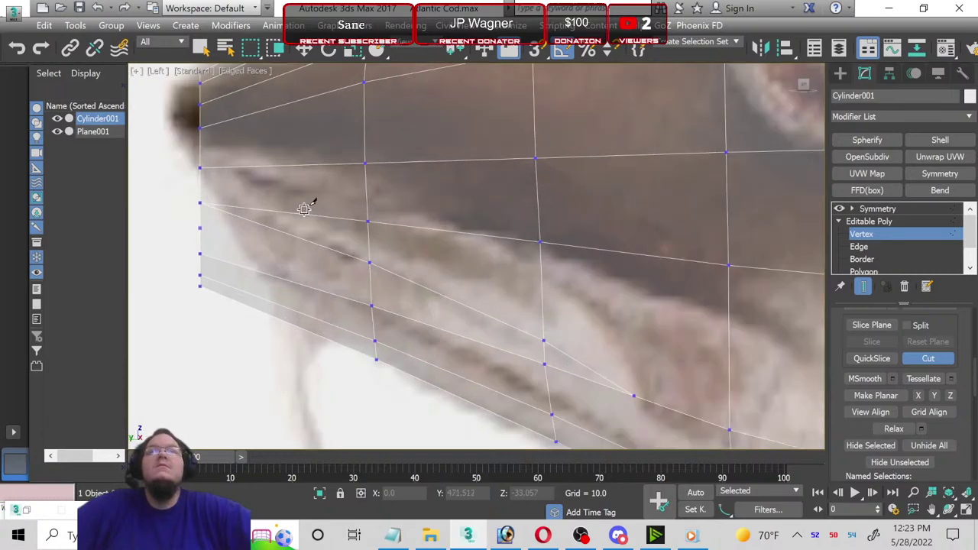
click(200, 184)
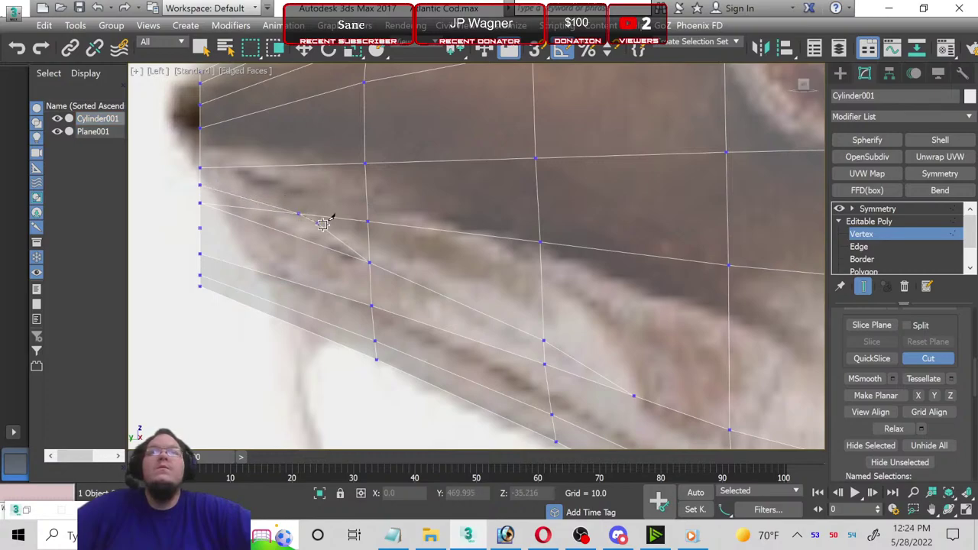
click(369, 247)
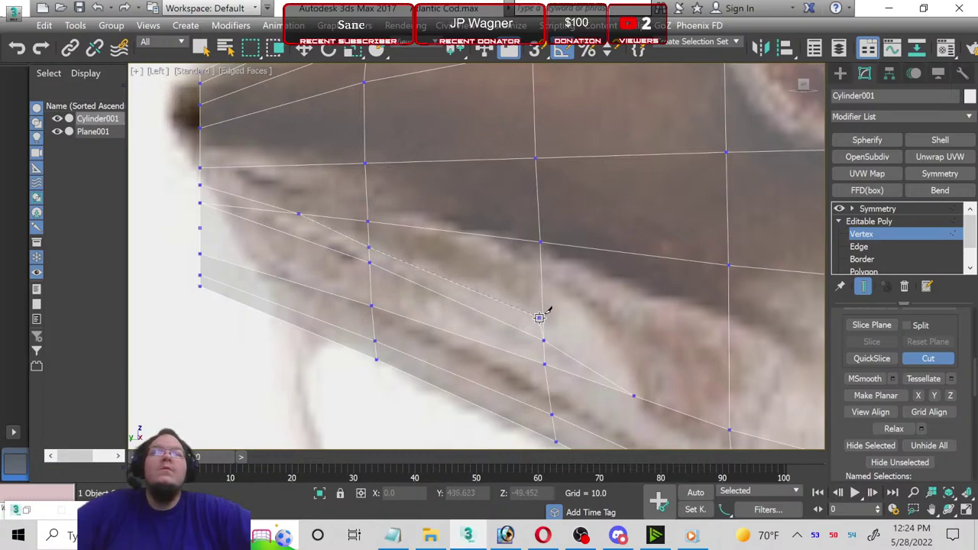
click(542, 320)
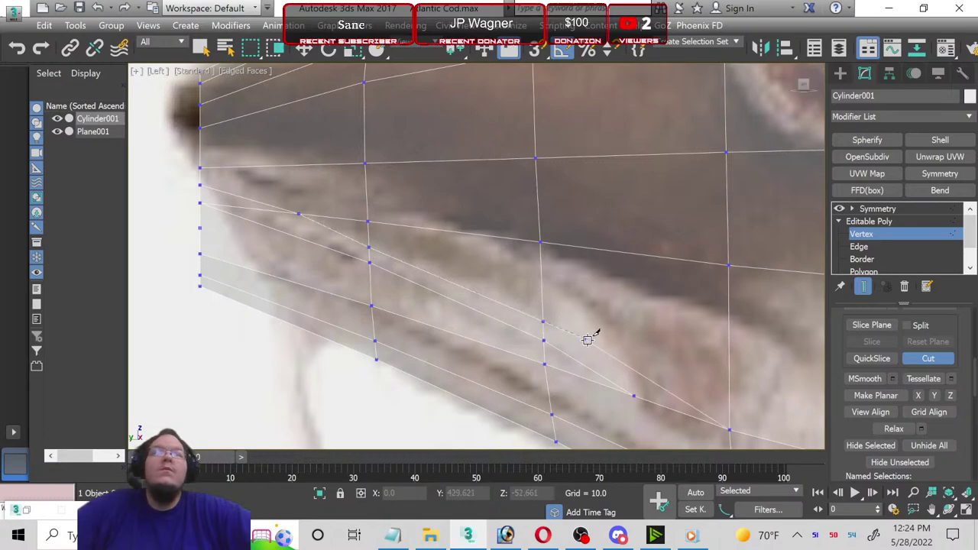
middle_drag(590, 338, 428, 240)
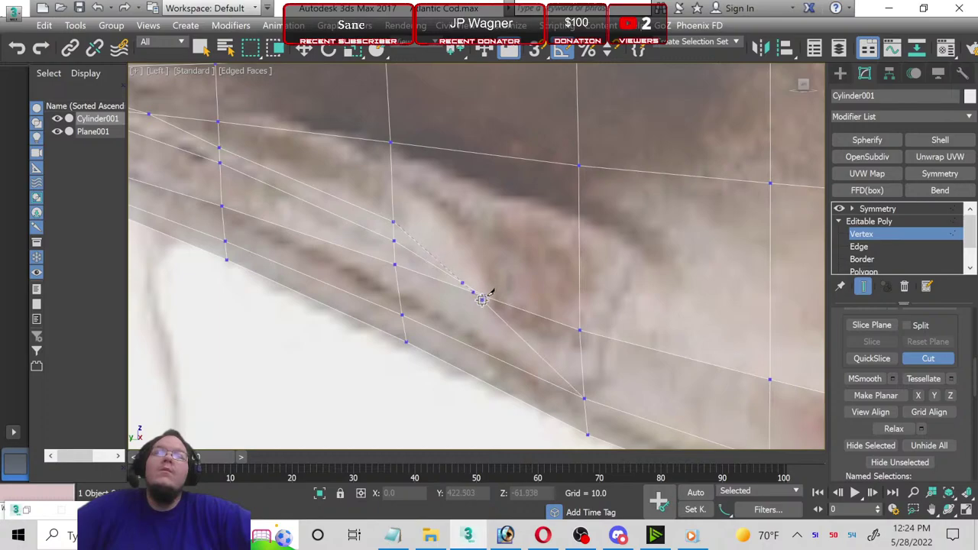
scroll(482, 294, up, 2)
scroll(489, 291, up, 2)
click(504, 272)
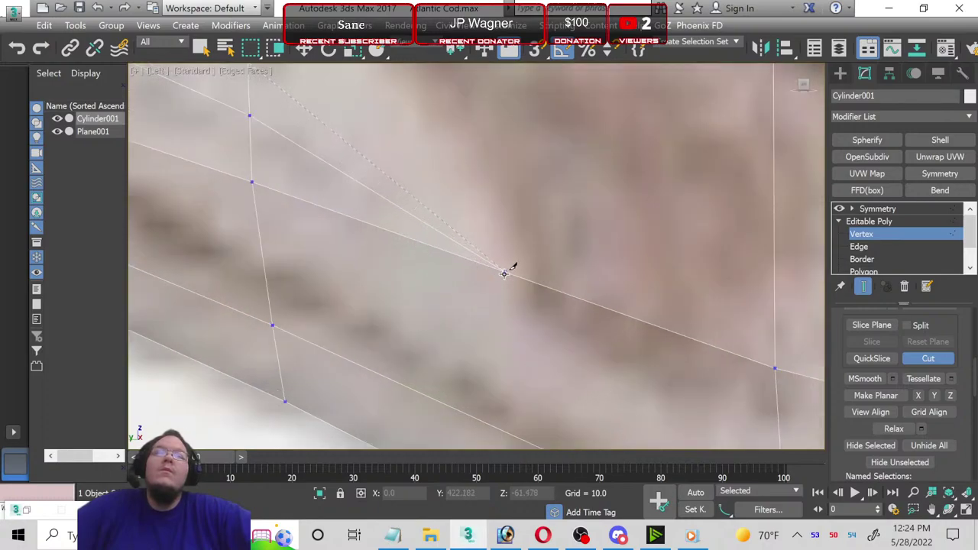
scroll(494, 345, down, 2)
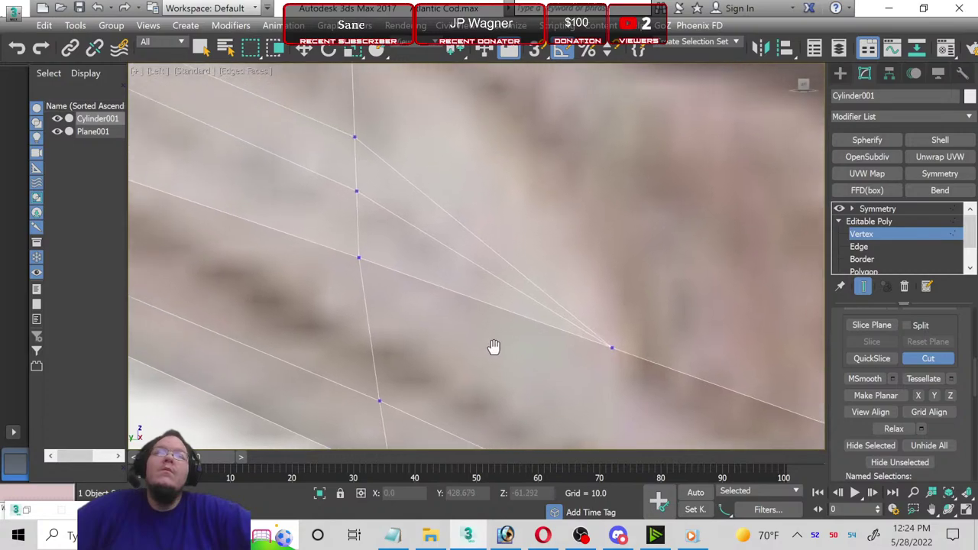
scroll(505, 353, down, 1)
scroll(435, 343, down, 5)
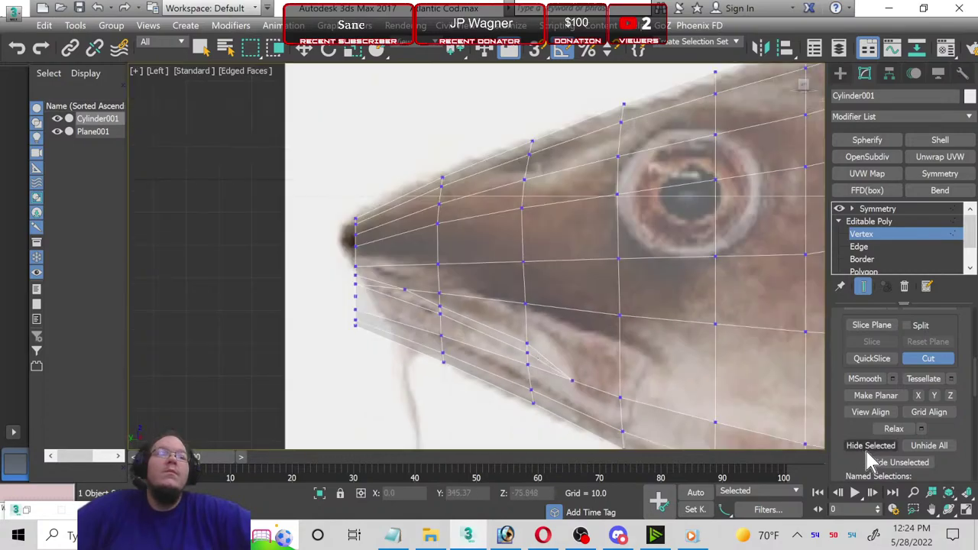
Step: Maximize the Perspective view and hide the reference image plane
click(966, 510)
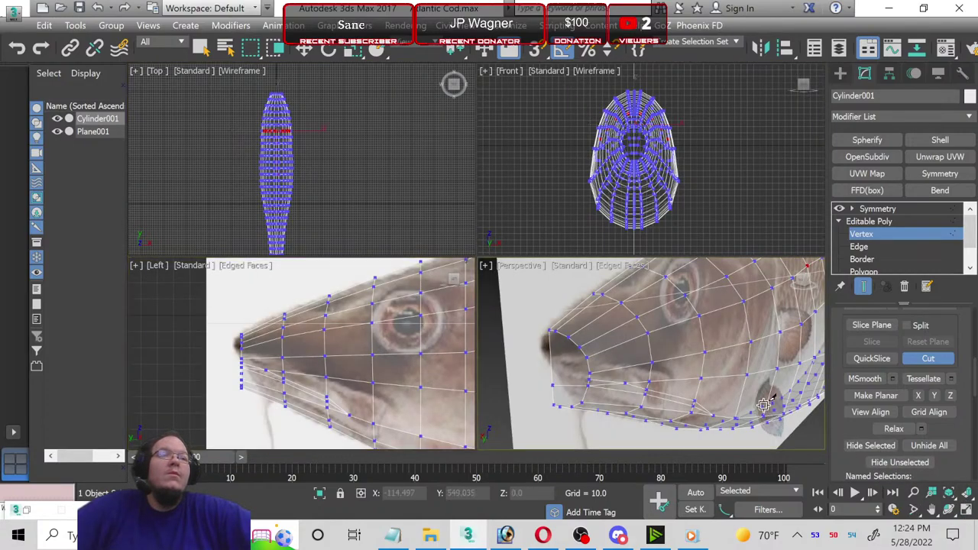
click(968, 511)
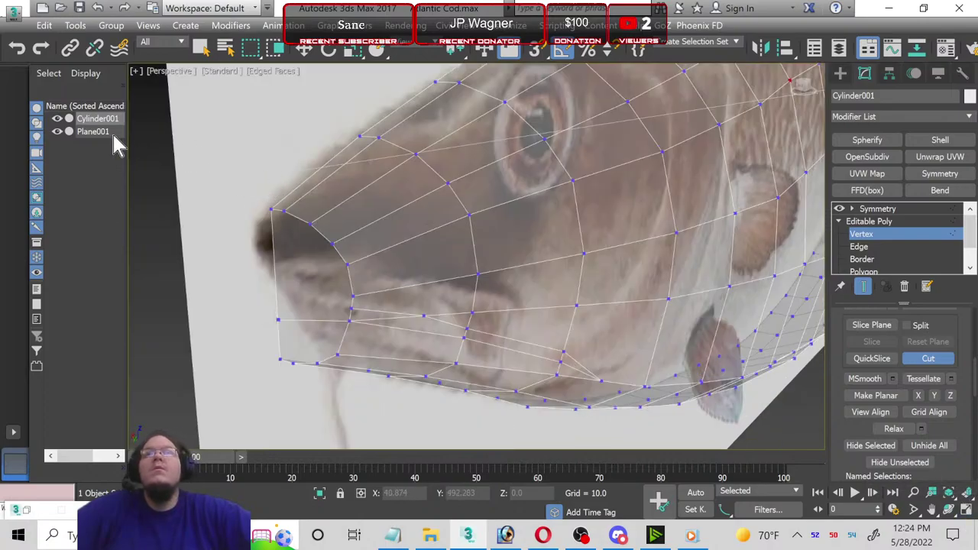
click(57, 131)
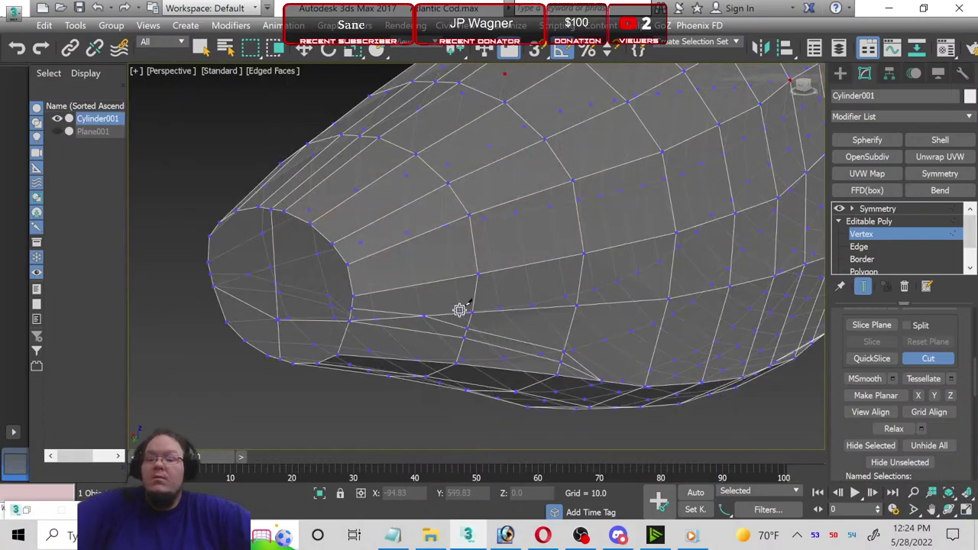
Step: Restore the body material's opacity to 100
key(m)
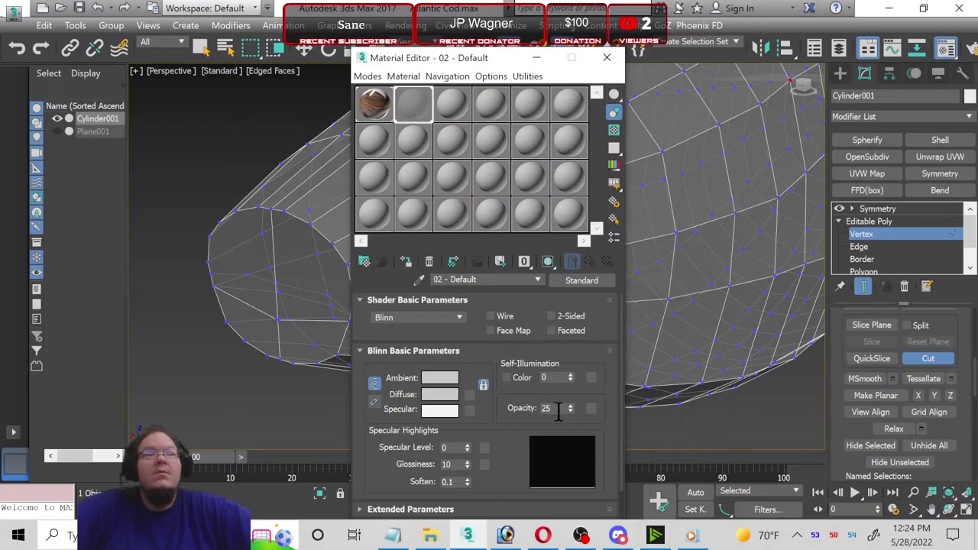
drag(570, 398, 572, 92)
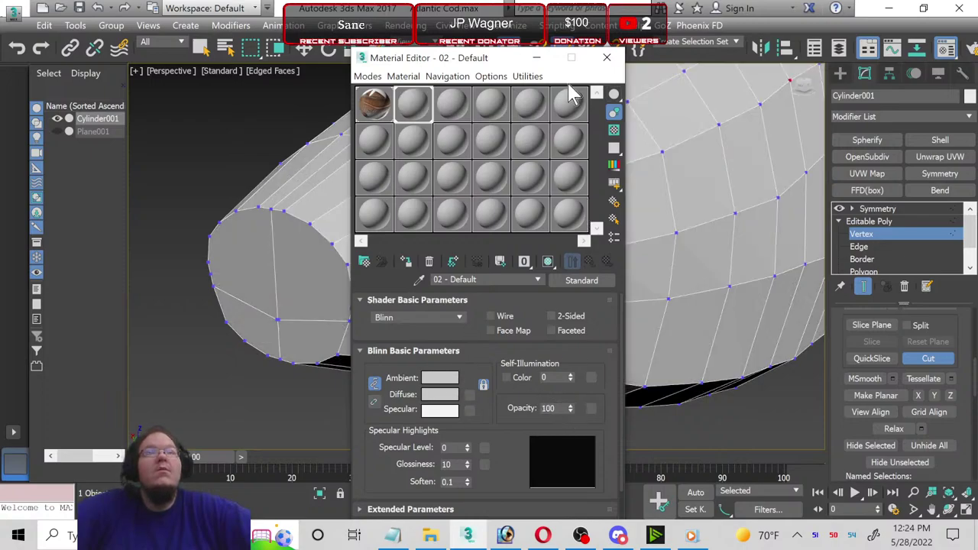
click(607, 57)
Step: Cut a new edge from the snout's side to the front cap, then turn Cut off
scroll(385, 280, up, 2)
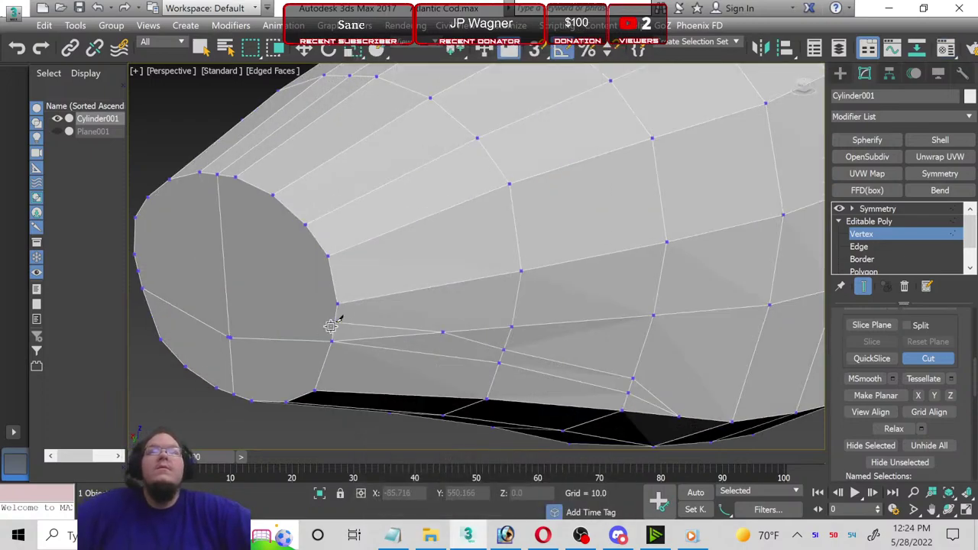
click(333, 321)
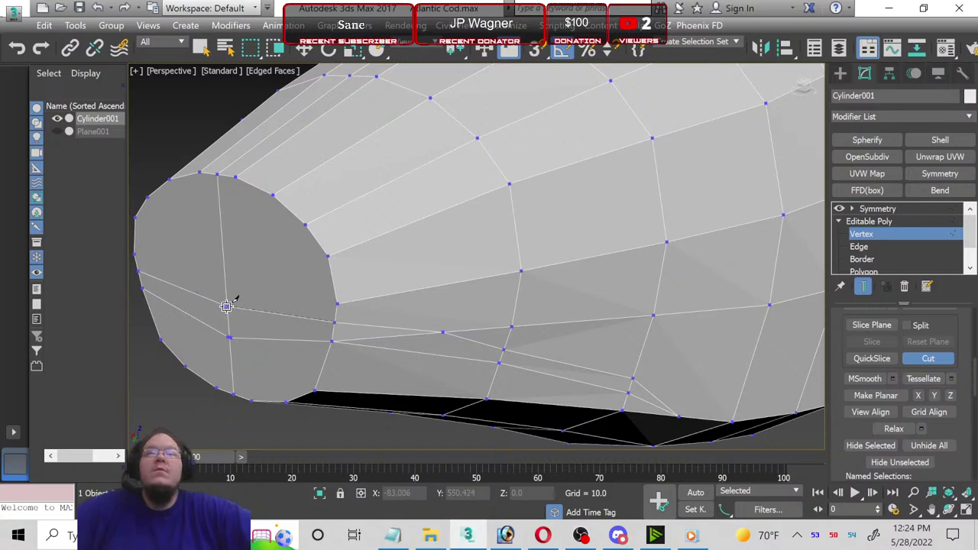
click(226, 307)
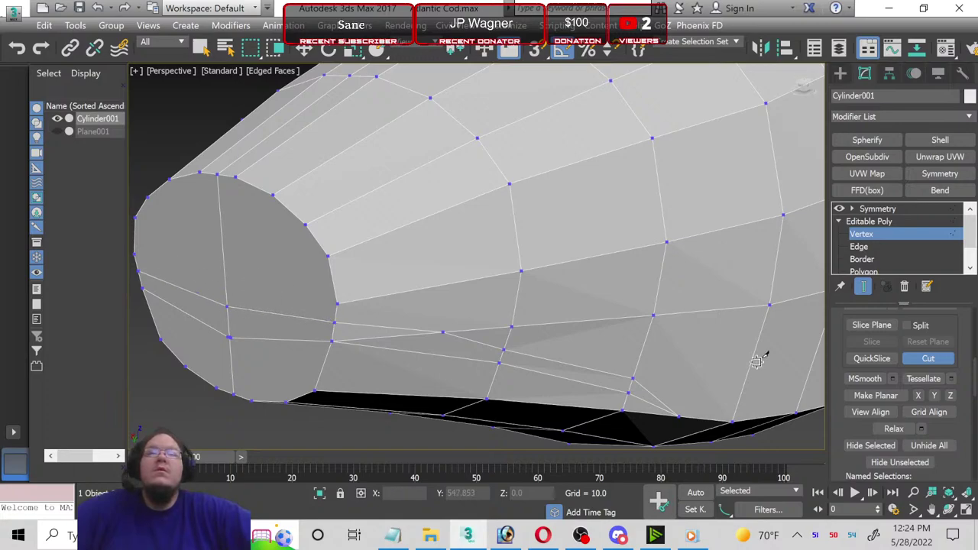
click(918, 367)
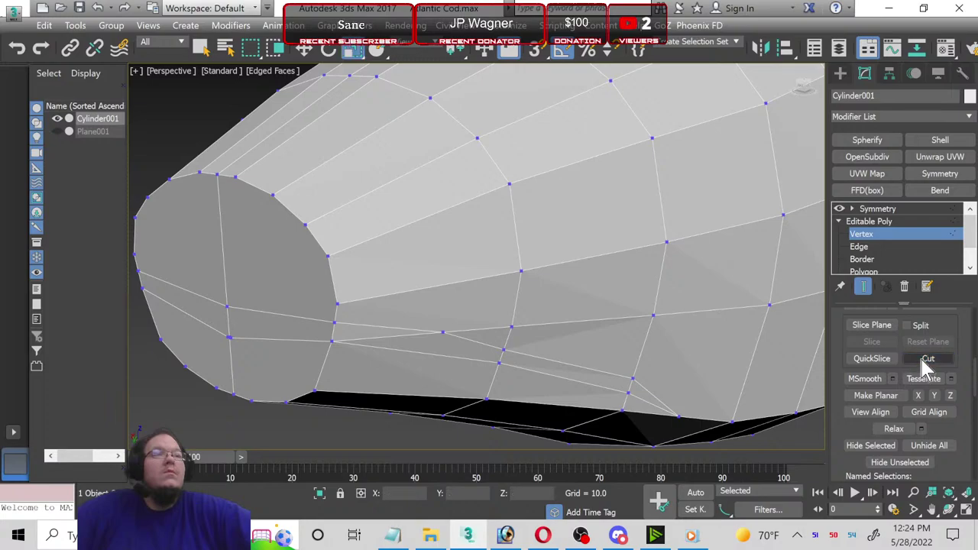
Step: Select the strip of four faces along the cut line up to the front cap and delete it
scroll(879, 246, down, 1)
scroll(864, 243, down, 1)
click(864, 247)
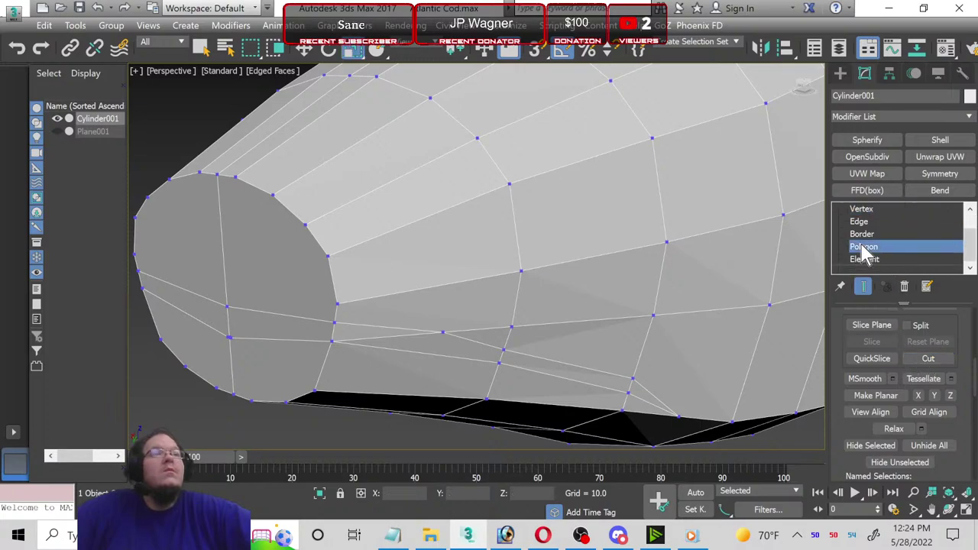
right_click(440, 268)
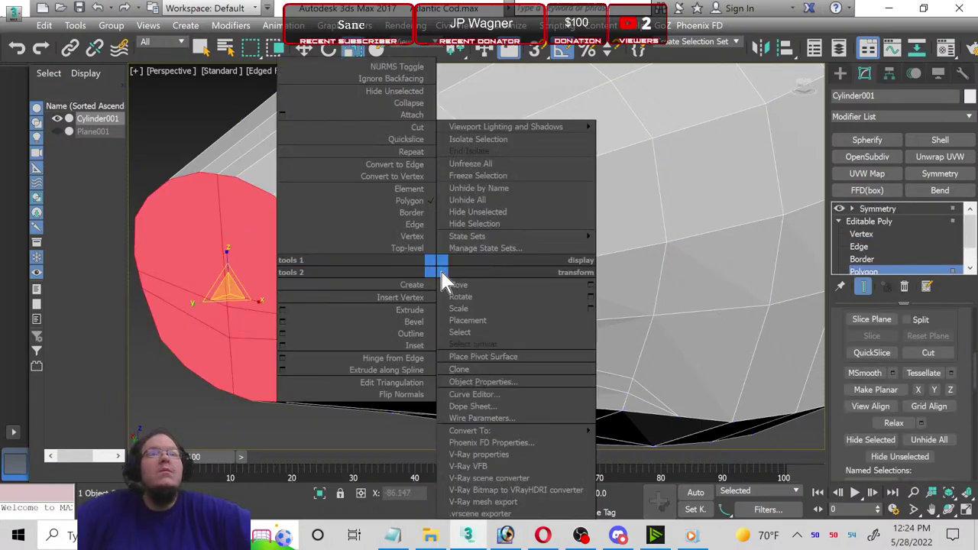
alt+middle_drag(738, 295, 556, 363)
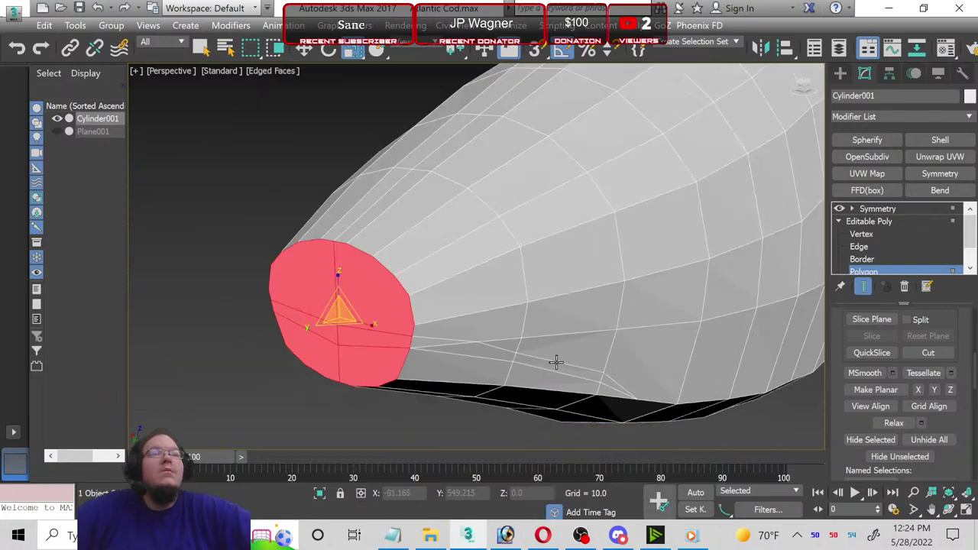
click(610, 380)
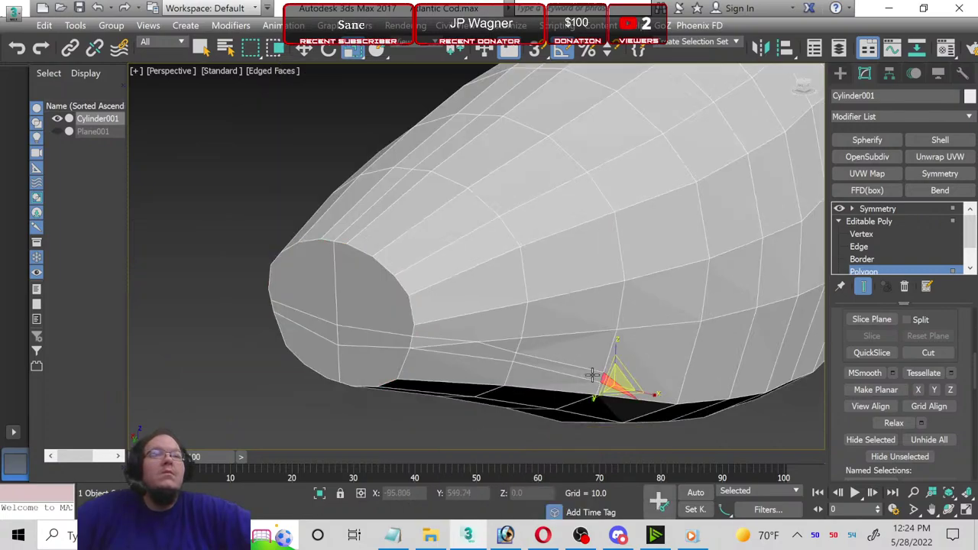
ctrl+click(545, 357)
ctrl+click(492, 352)
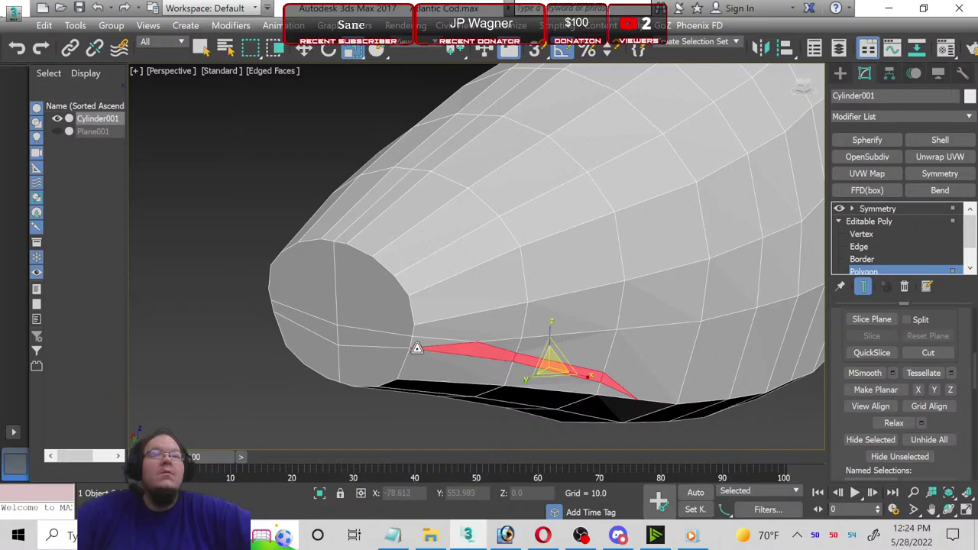
ctrl+click(394, 341)
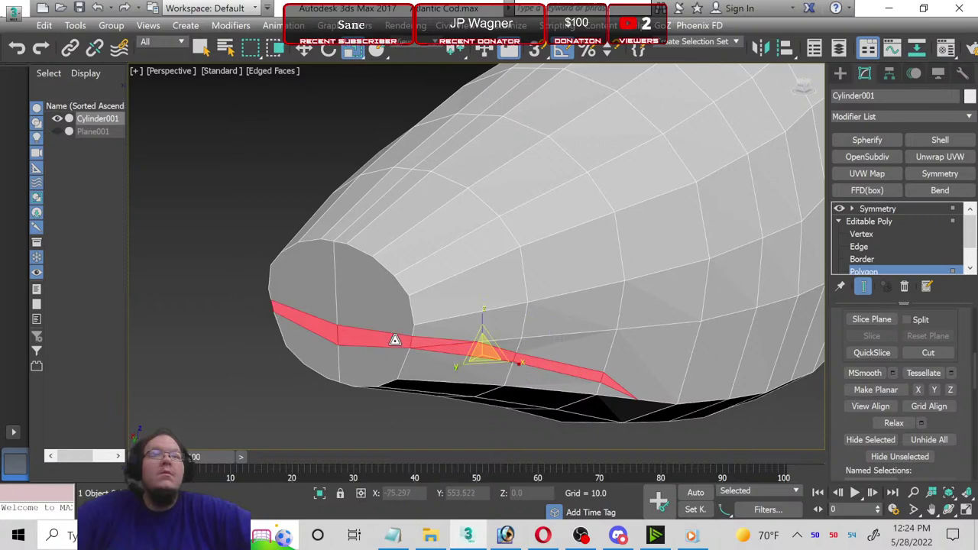
key(Delete)
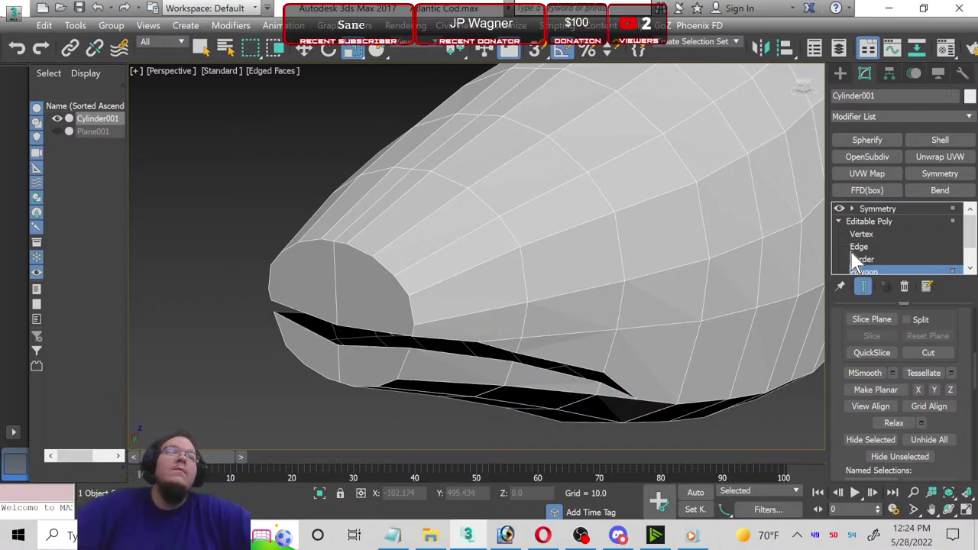
click(862, 259)
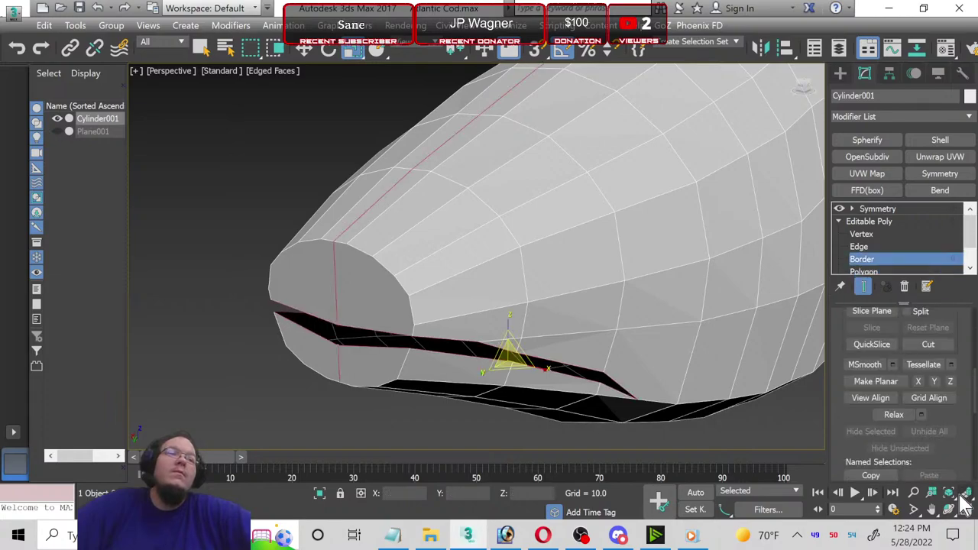
Step: Maximize the Left viewport and switch Cylinder001 to Vertex level
key(alt+w)
click(386, 437)
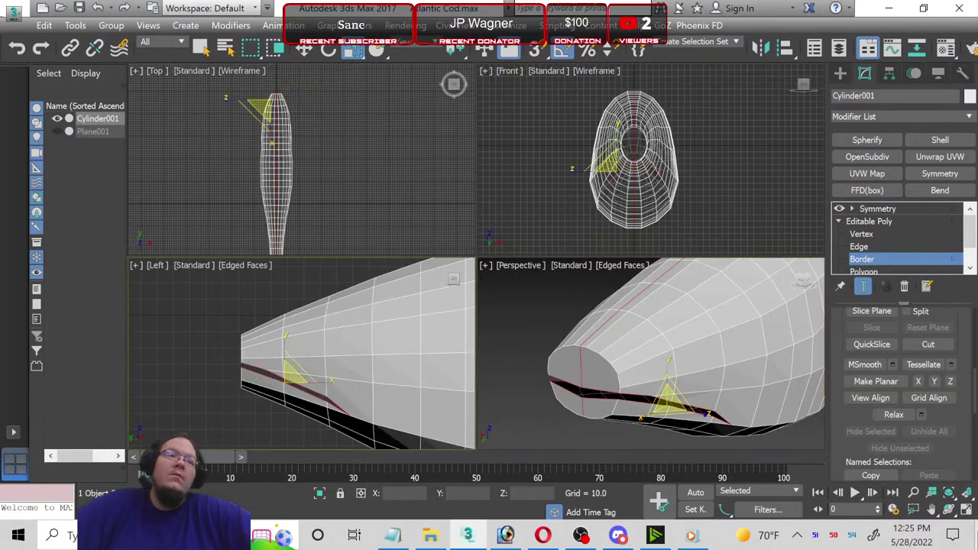
click(967, 512)
click(863, 233)
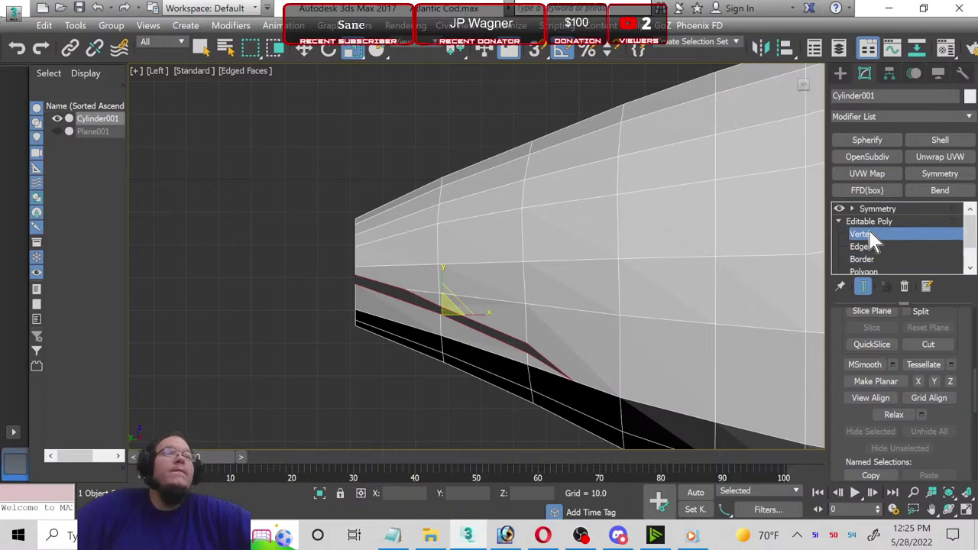
scroll(516, 377, up, 4)
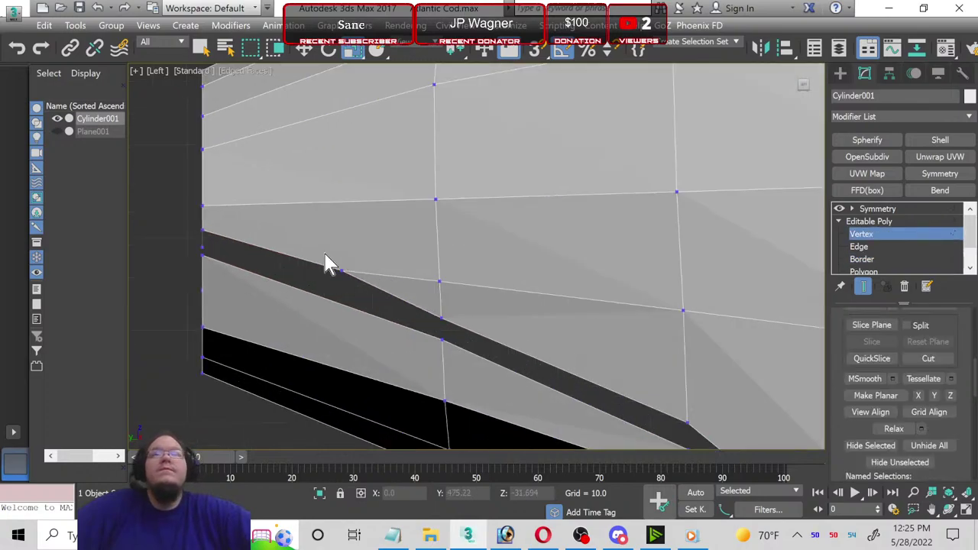
Step: Nudge two vertices on the mouth's upper edge slightly with Select and Move
click(342, 269)
click(303, 48)
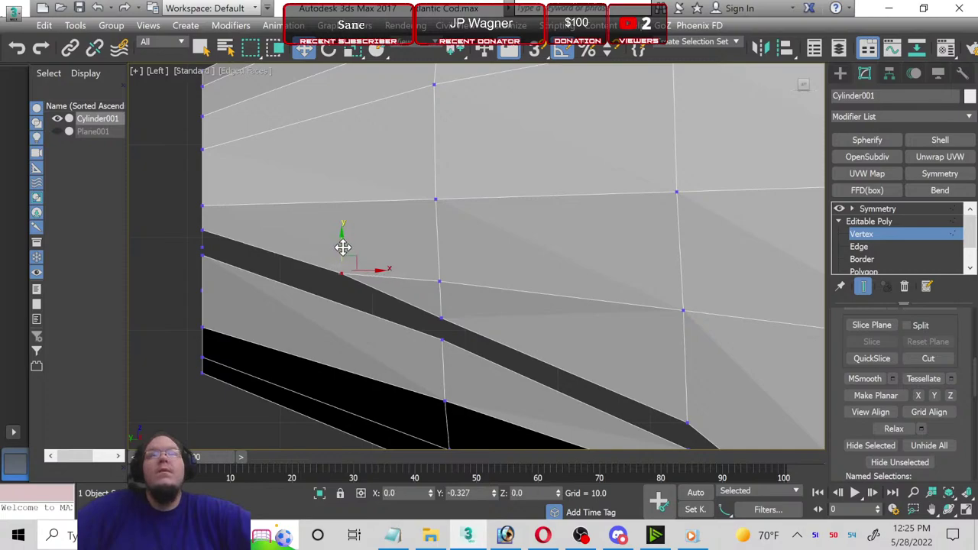
drag(342, 245, 344, 249)
mouse_move(507, 315)
middle_down()
mouse_move(480, 298)
mouse_move(405, 293)
middle_up()
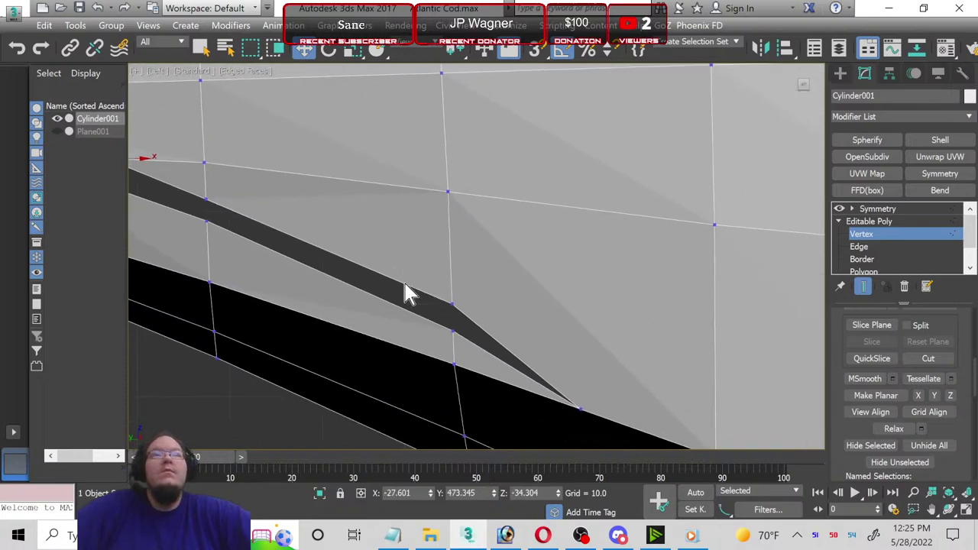
drag(480, 323, 459, 284)
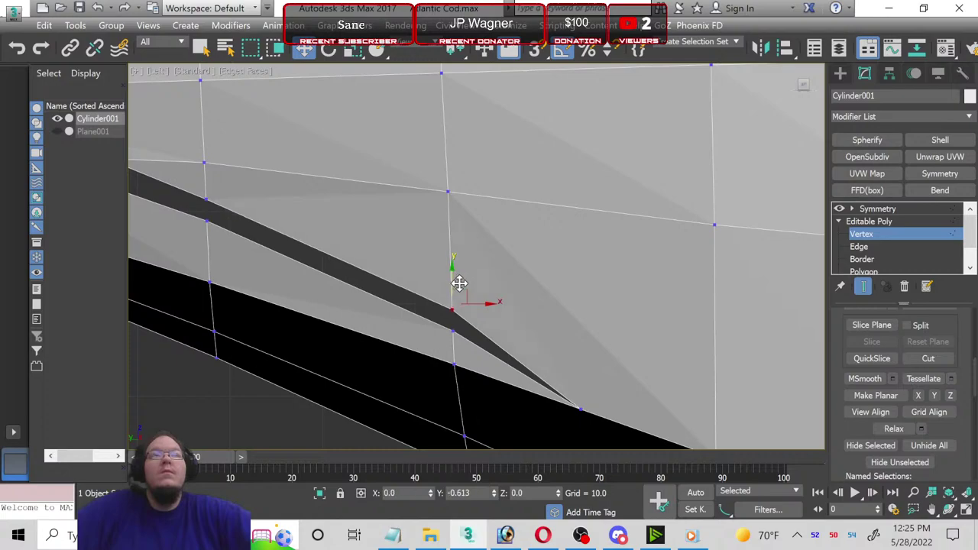
scroll(387, 344, down, 2)
scroll(362, 345, down, 3)
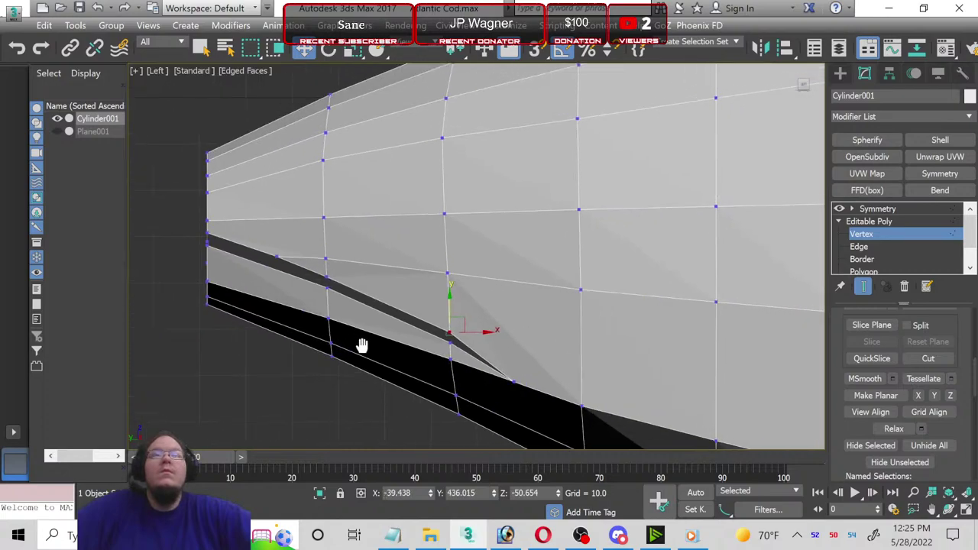
scroll(363, 344, down, 2)
Step: Return to object level and inspect the mouth opening in a maximized Perspective view
click(886, 238)
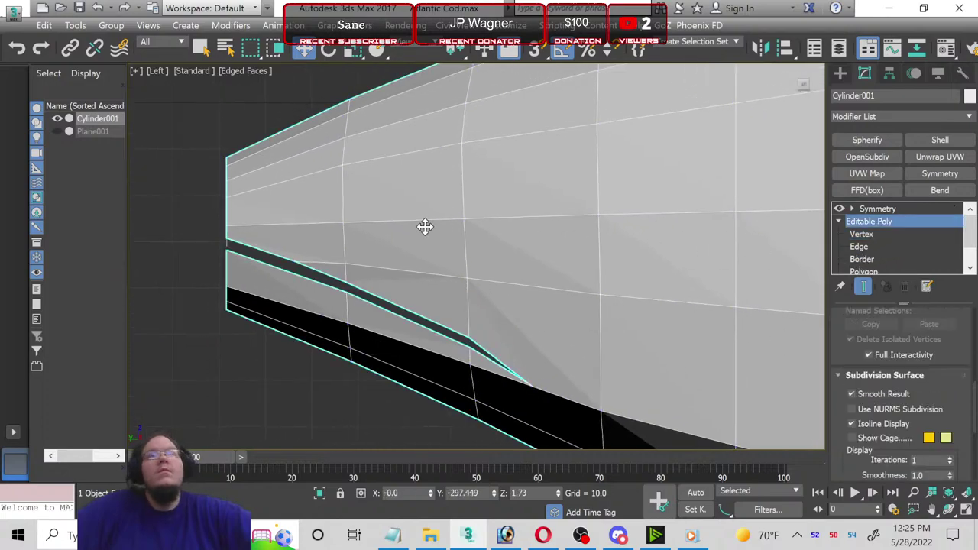
scroll(211, 235, up, 3)
scroll(214, 233, up, 4)
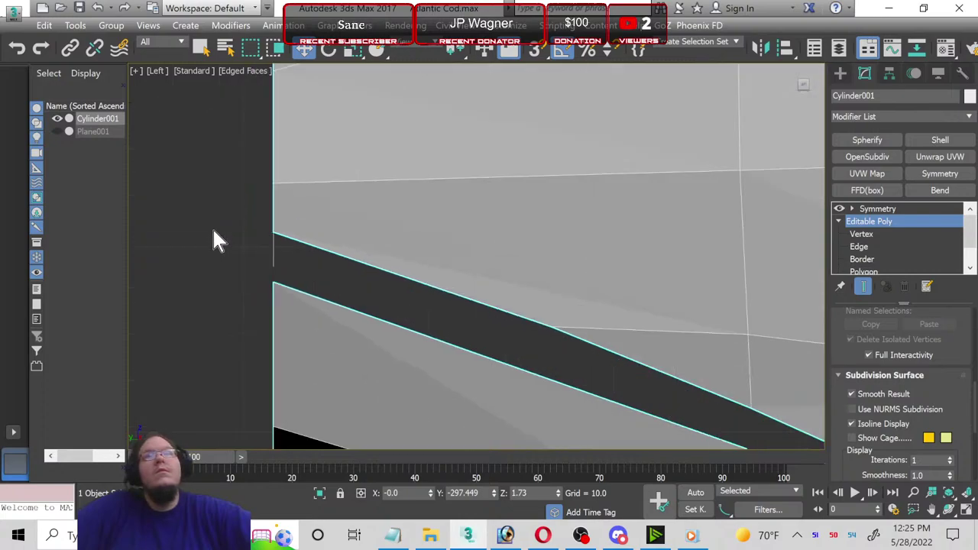
click(967, 509)
click(586, 396)
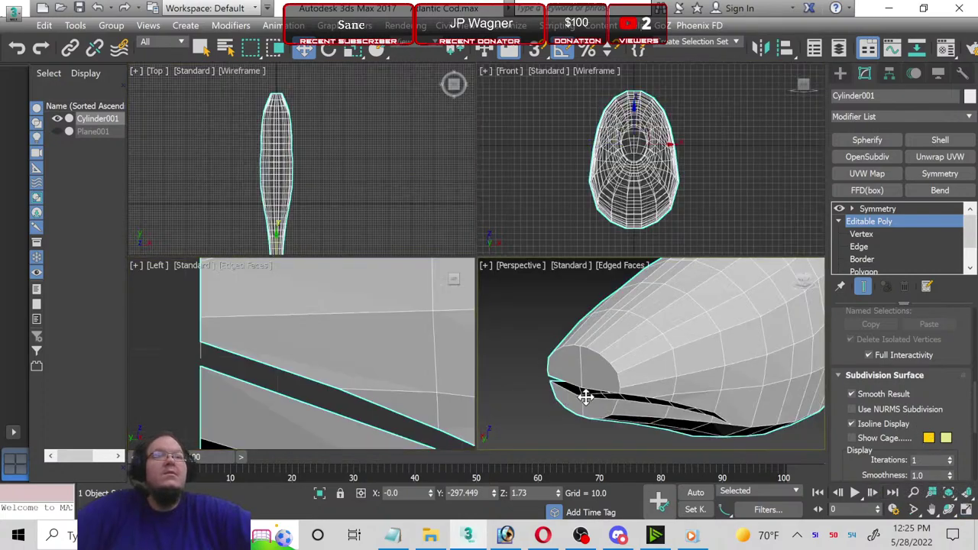
click(967, 509)
scroll(352, 357, up, 2)
scroll(343, 354, up, 3)
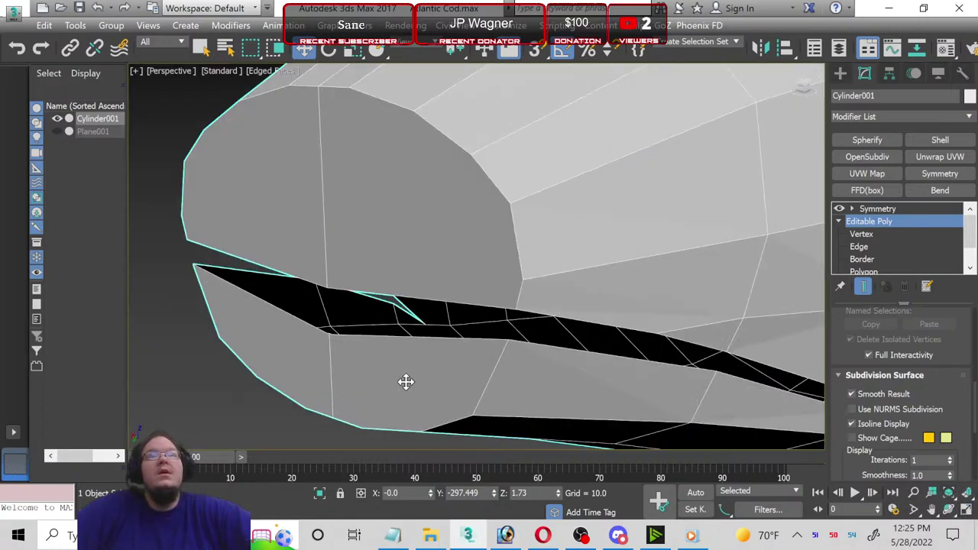
mouse_move(436, 390)
middle_down()
mouse_move(584, 293)
mouse_move(504, 313)
mouse_move(470, 353)
middle_up()
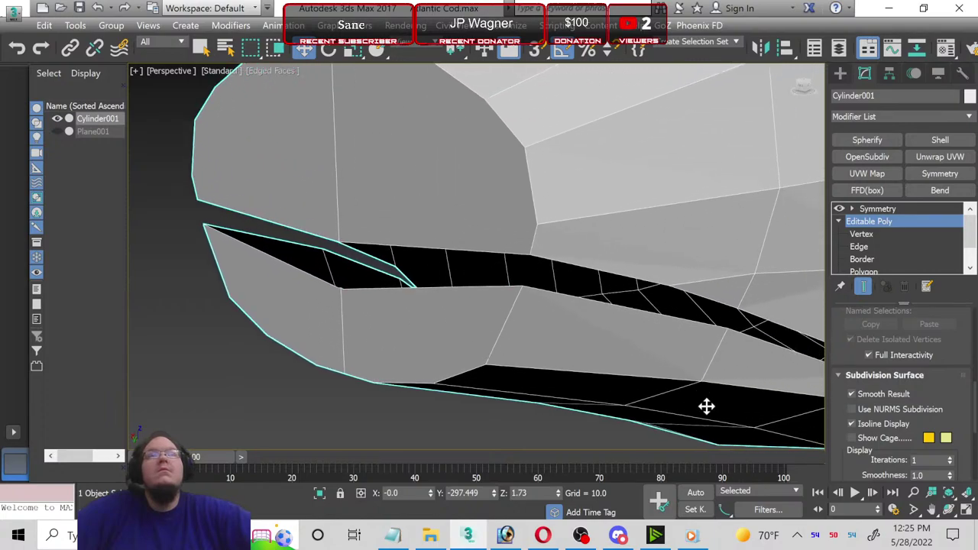
Step: In four viewports, reframe the snout in Left and Perspective, then select the base Editable Poly
click(967, 511)
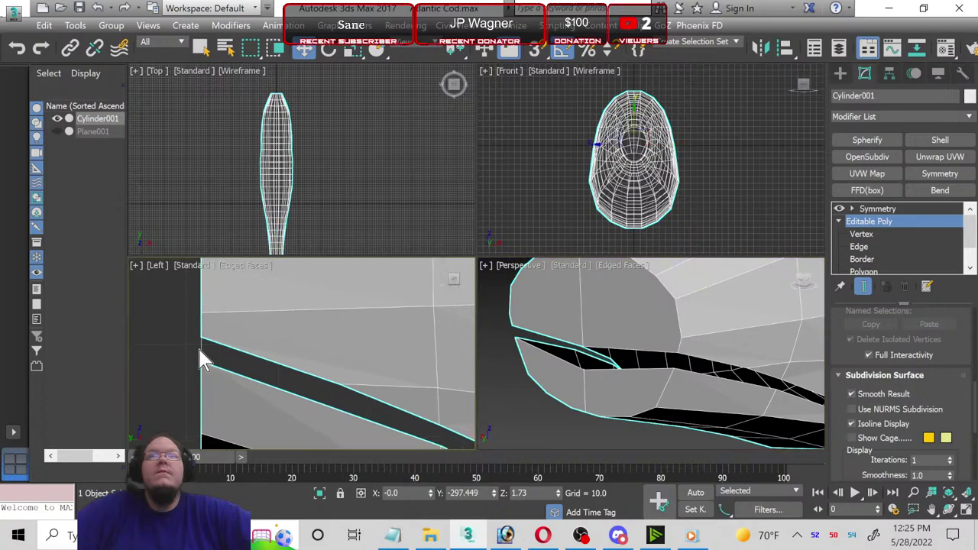
drag(169, 347, 217, 364)
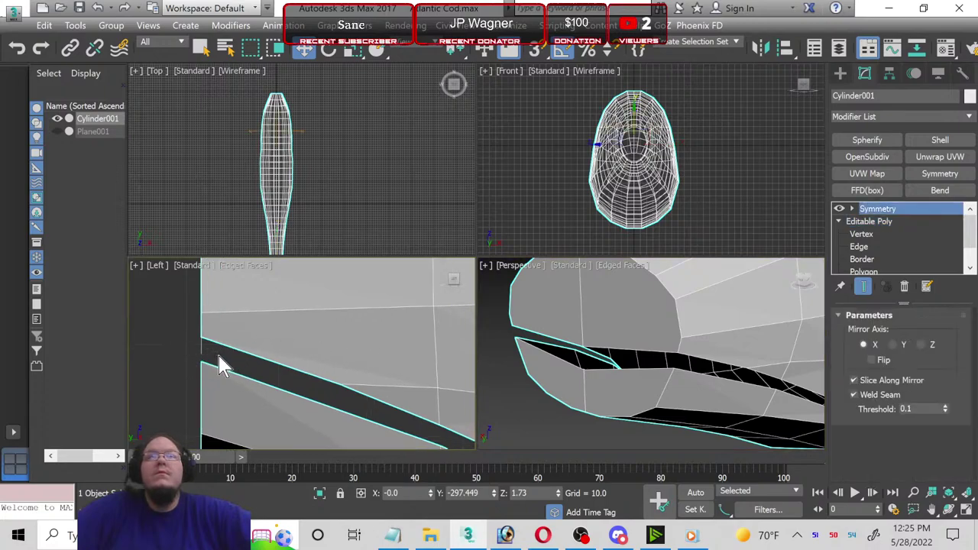
scroll(218, 360, up, 2)
scroll(200, 347, up, 3)
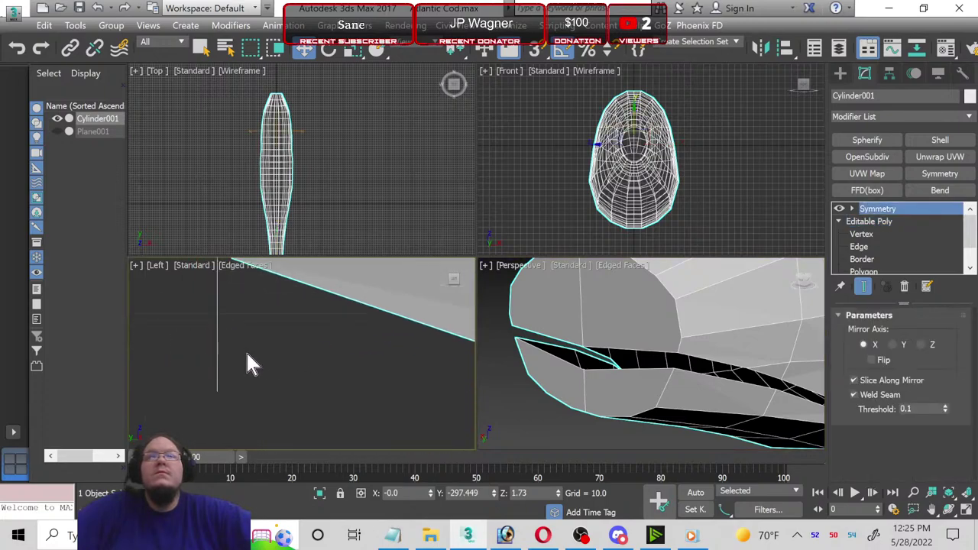
mouse_move(246, 350)
middle_down()
mouse_move(415, 426)
mouse_move(518, 454)
mouse_move(273, 377)
mouse_move(255, 382)
middle_up()
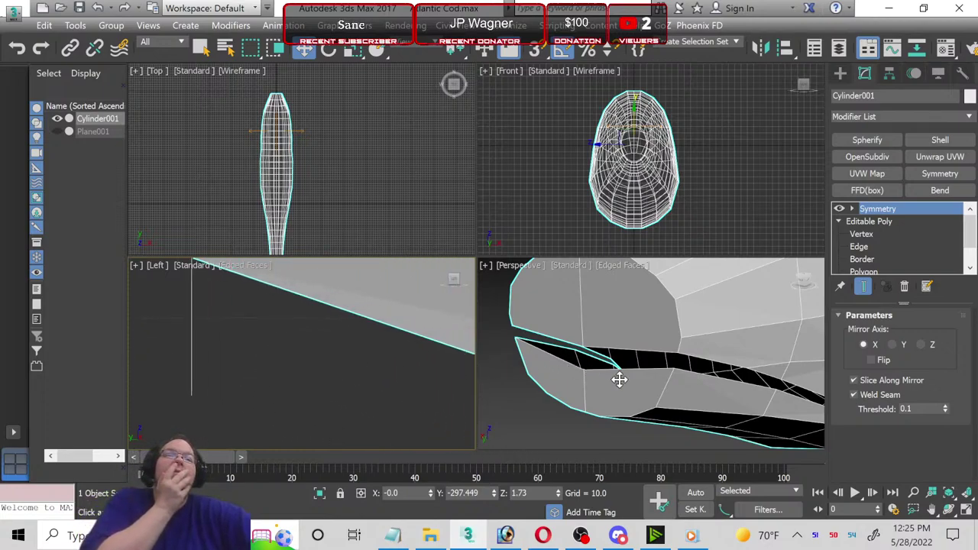
mouse_move(619, 380)
middle_down()
mouse_move(563, 406)
mouse_move(530, 443)
mouse_move(606, 419)
mouse_move(588, 353)
middle_up()
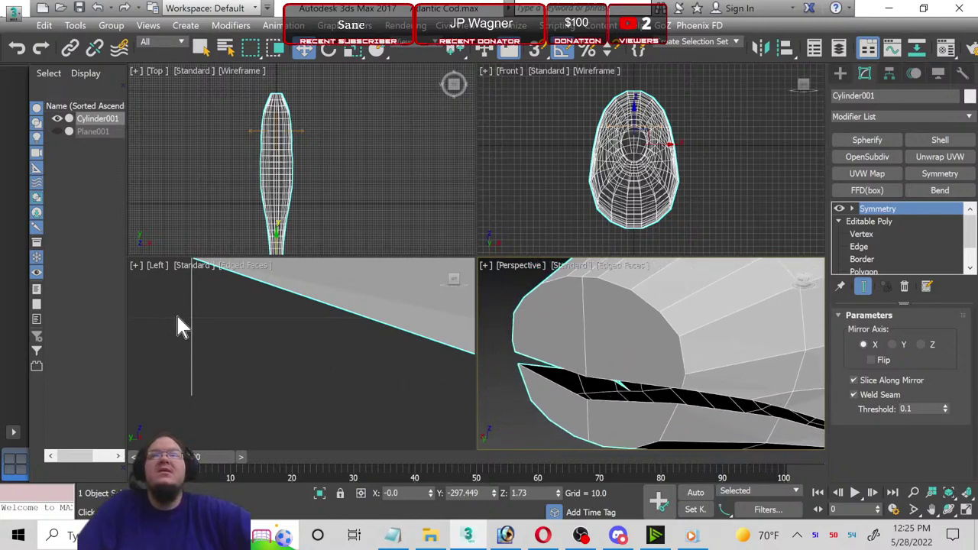
click(854, 233)
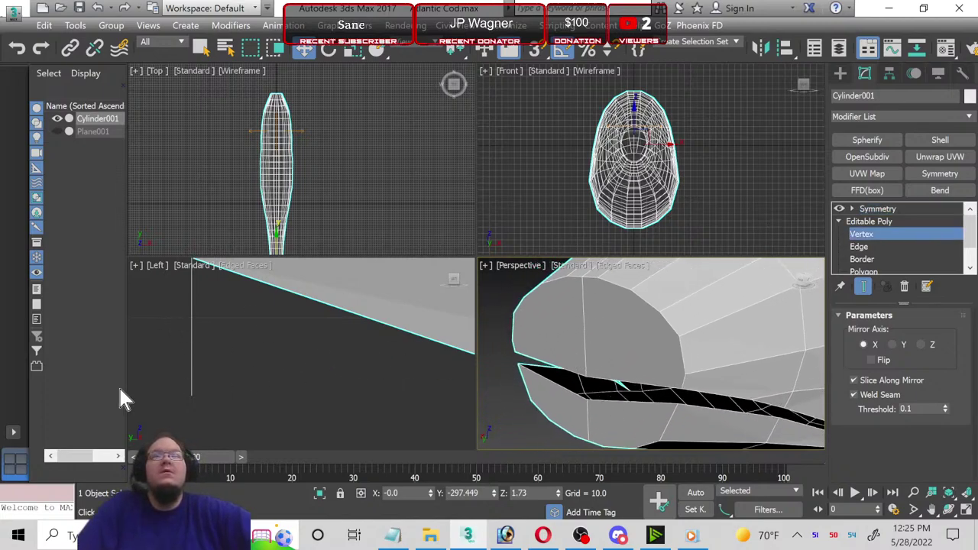
Step: Enter Vertex level on the Editable Poly and shift the side view over the mouth
click(192, 396)
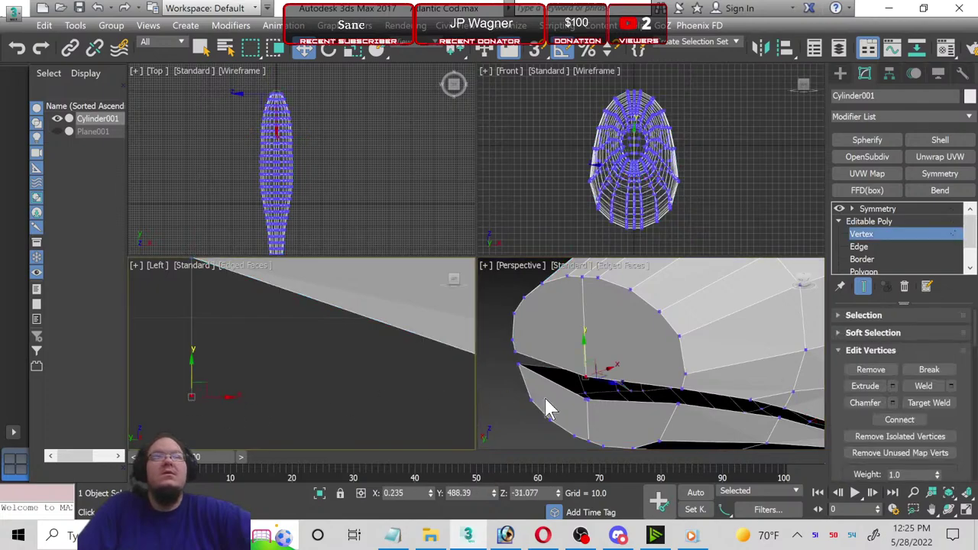
scroll(258, 321, down, 1)
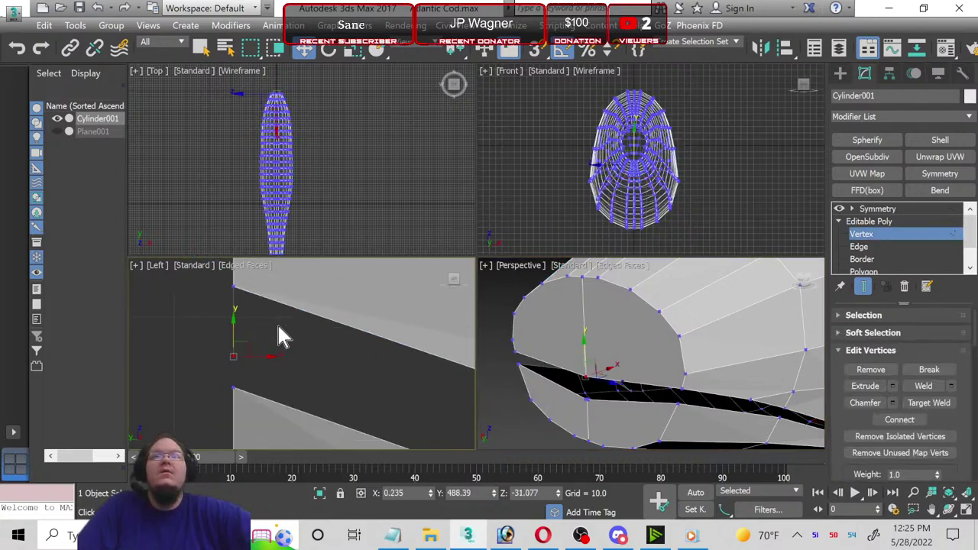
scroll(282, 335, down, 1)
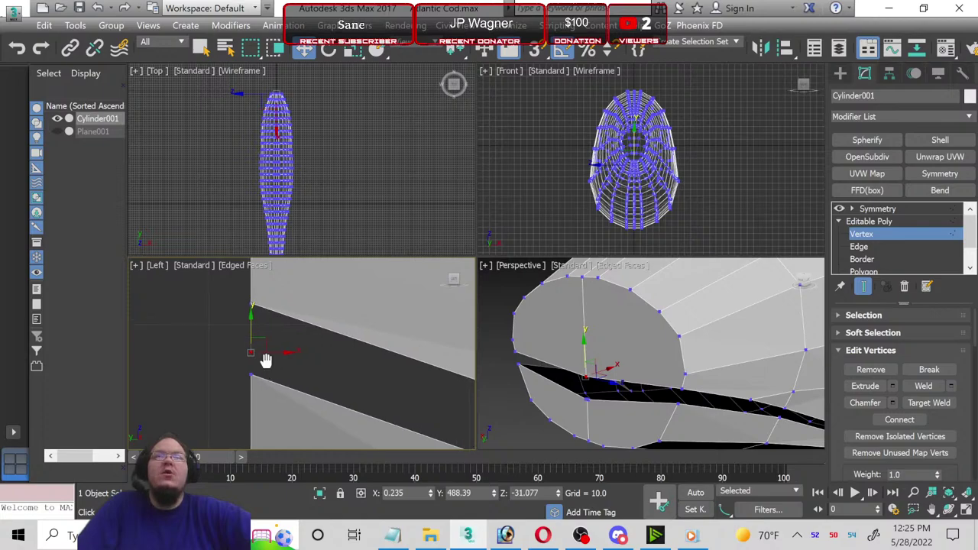
middle_drag(236, 300, 245, 334)
scroll(253, 284, down, 1)
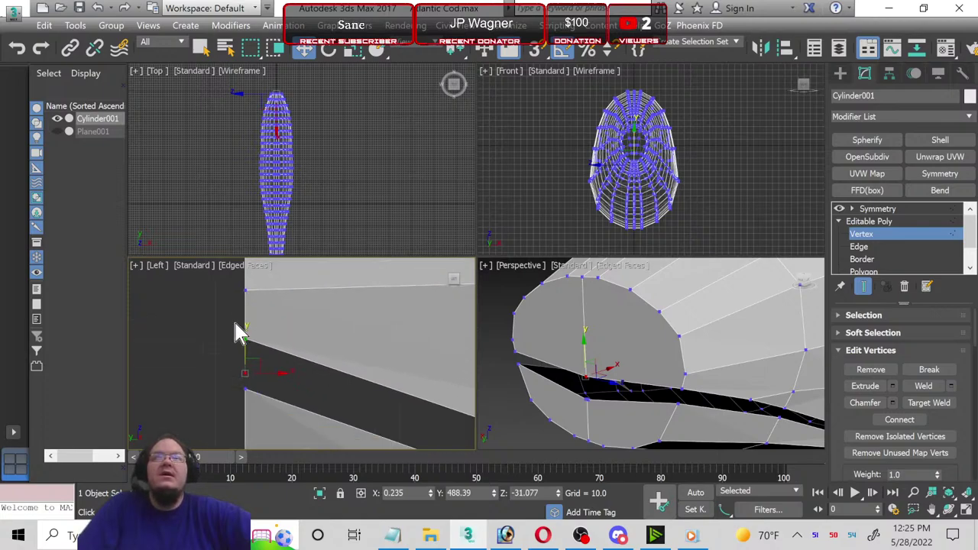
Step: Maximize the Perspective viewport centred on the snout and scroll to Edit Geometry
right_click(611, 402)
click(967, 510)
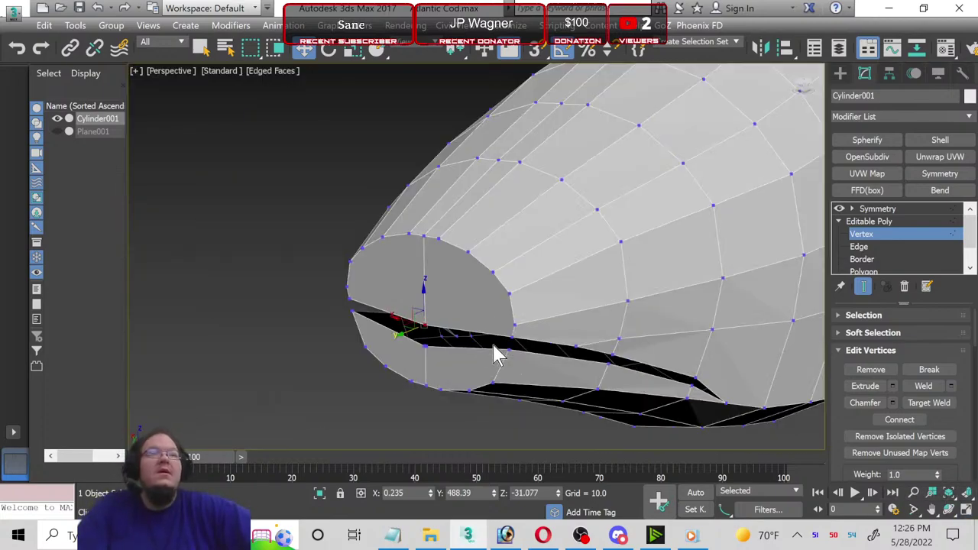
scroll(524, 338, up, 2)
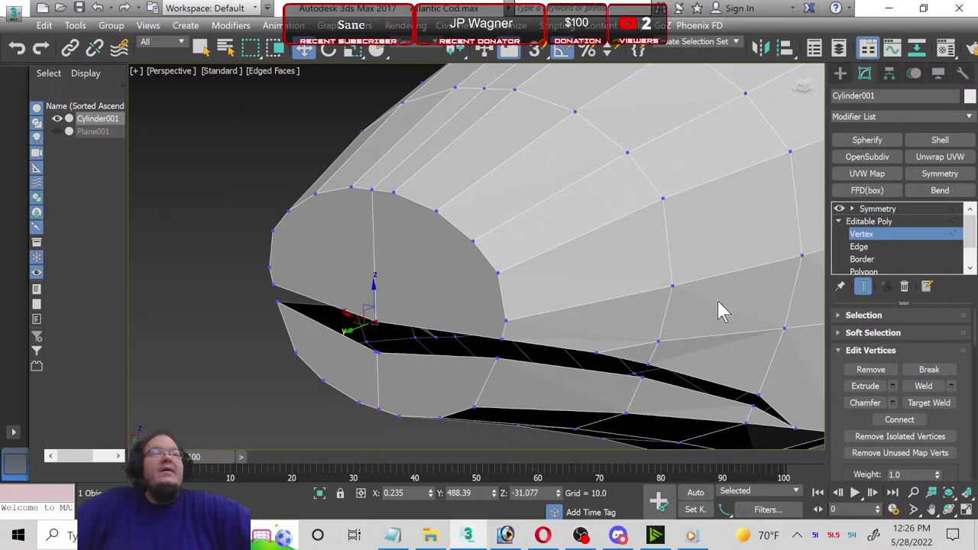
middle_drag(535, 336, 382, 229)
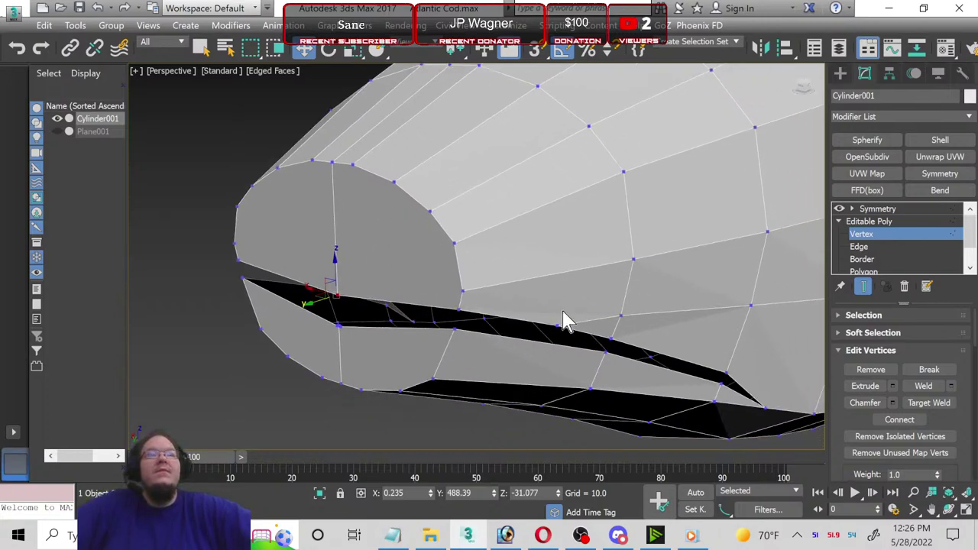
scroll(928, 426, down, 1)
scroll(936, 426, down, 2)
scroll(944, 428, down, 2)
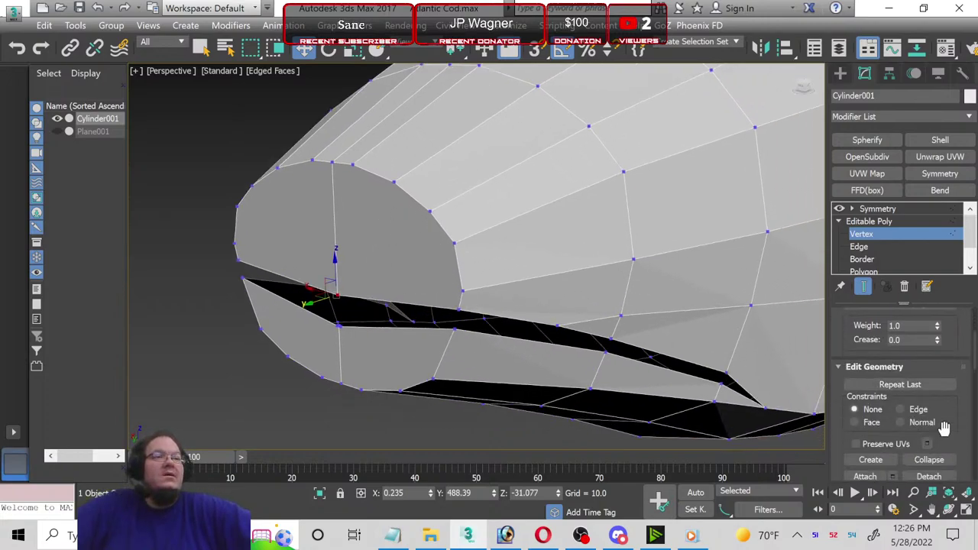
scroll(945, 428, down, 1)
scroll(943, 461, down, 1)
Step: Cut new edges down the upper snout from its top edge to the upper lip
scroll(956, 457, down, 1)
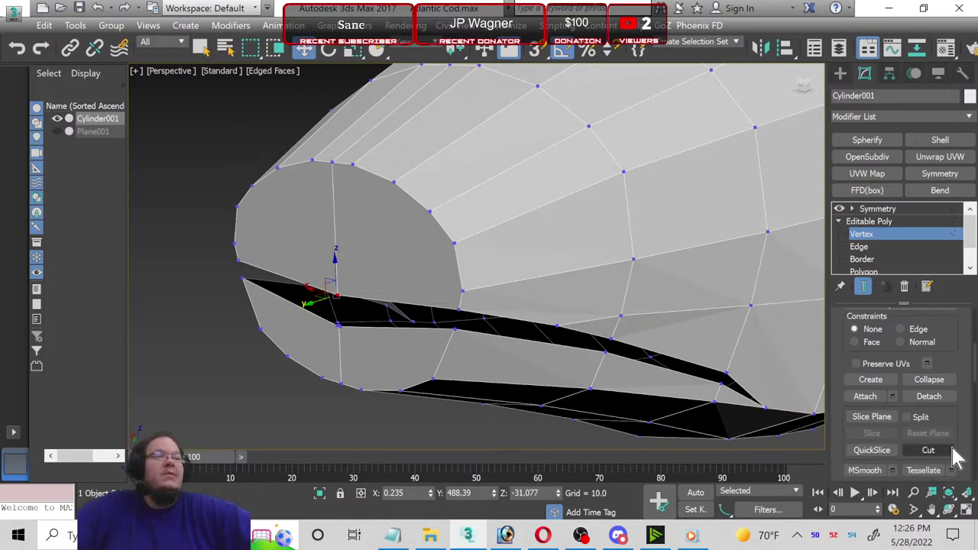
click(941, 451)
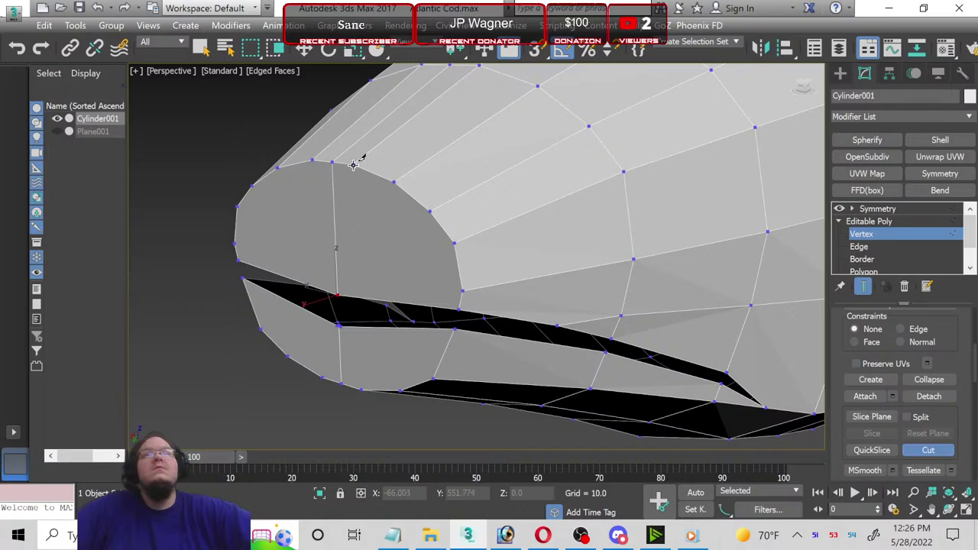
click(353, 165)
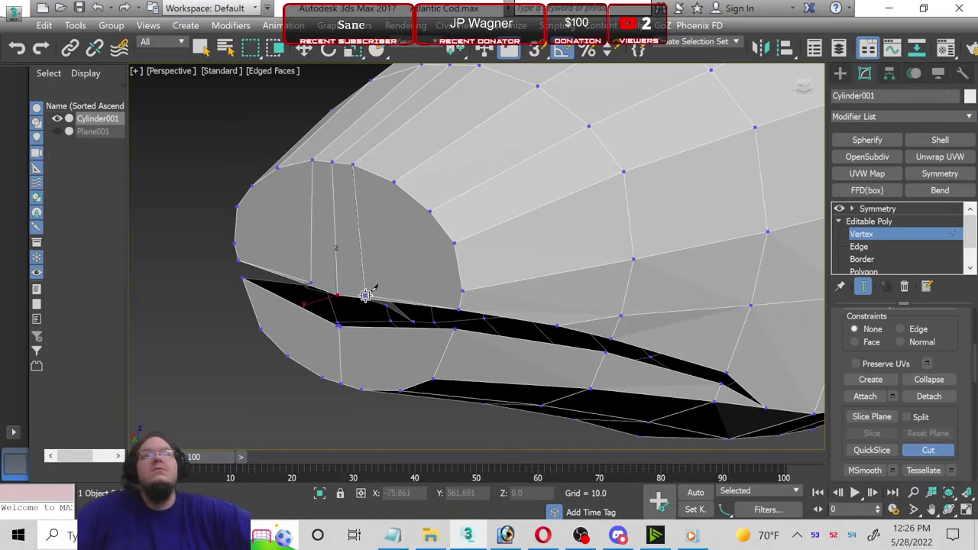
click(392, 181)
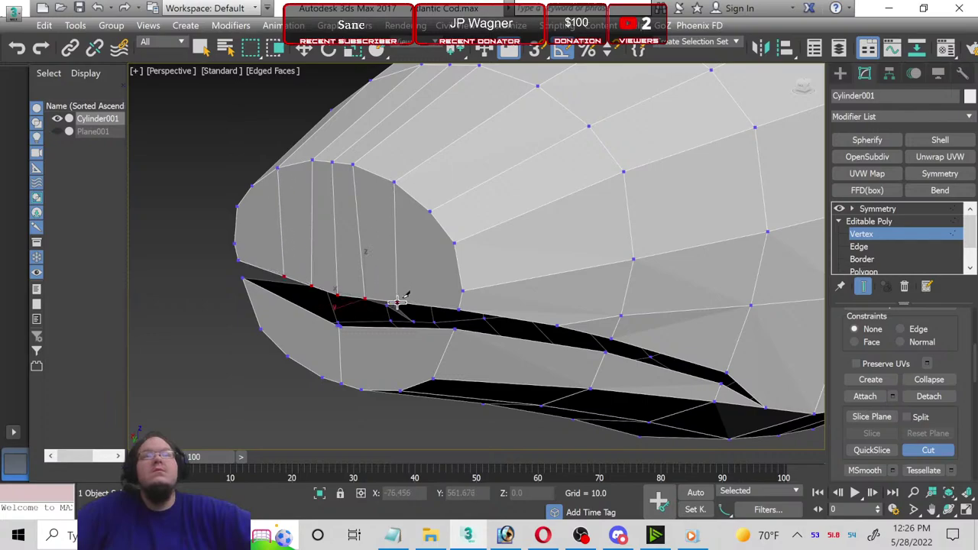
click(430, 210)
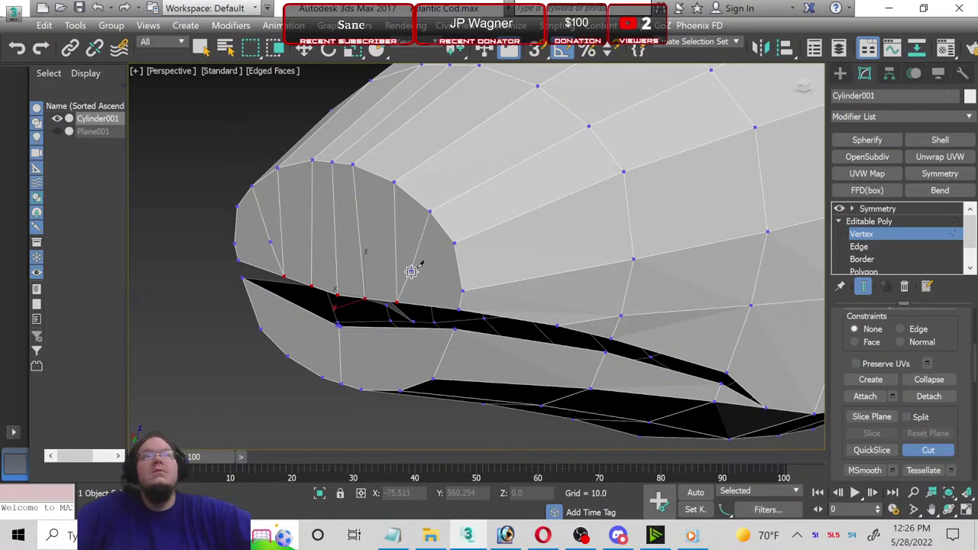
click(428, 306)
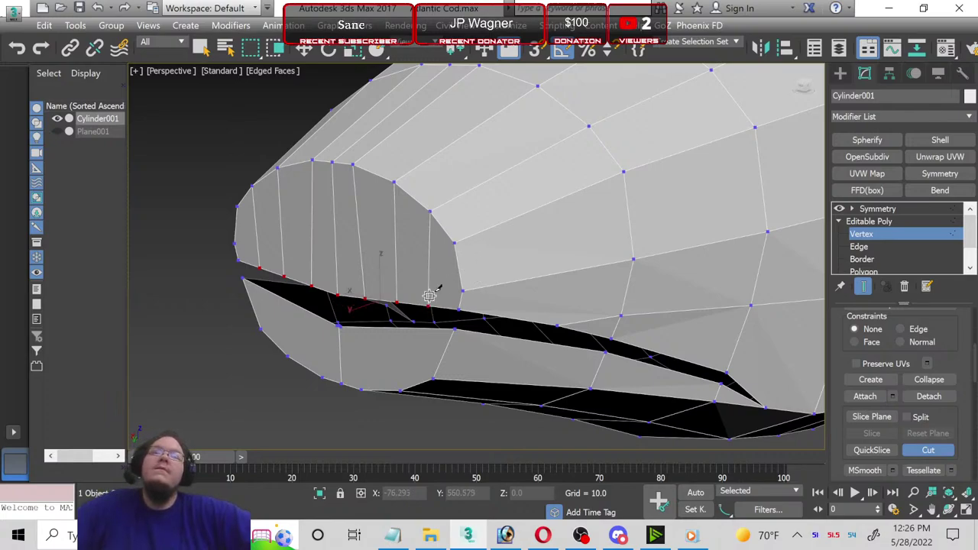
Step: Cut edges across the lower lip, inspect the mouth interior, and exit the Cut tool
click(400, 392)
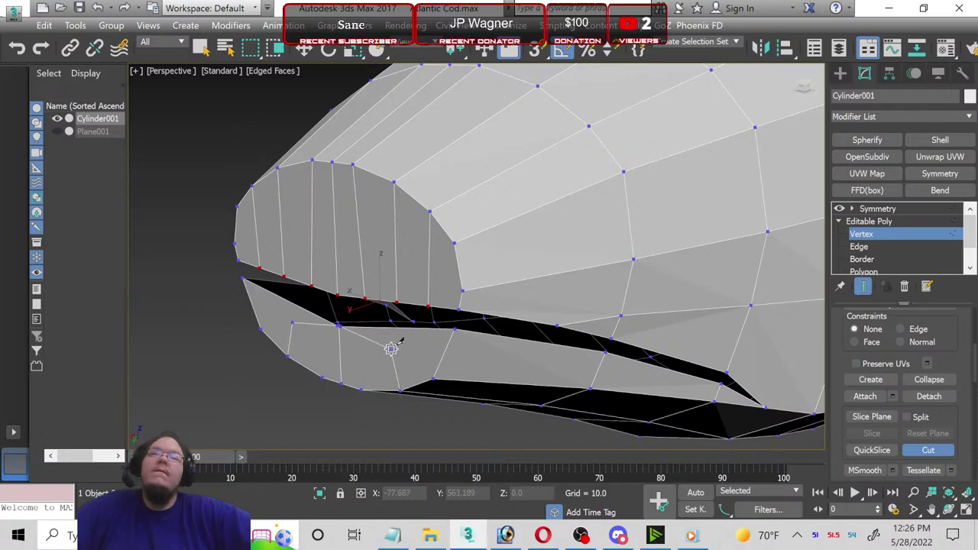
click(360, 389)
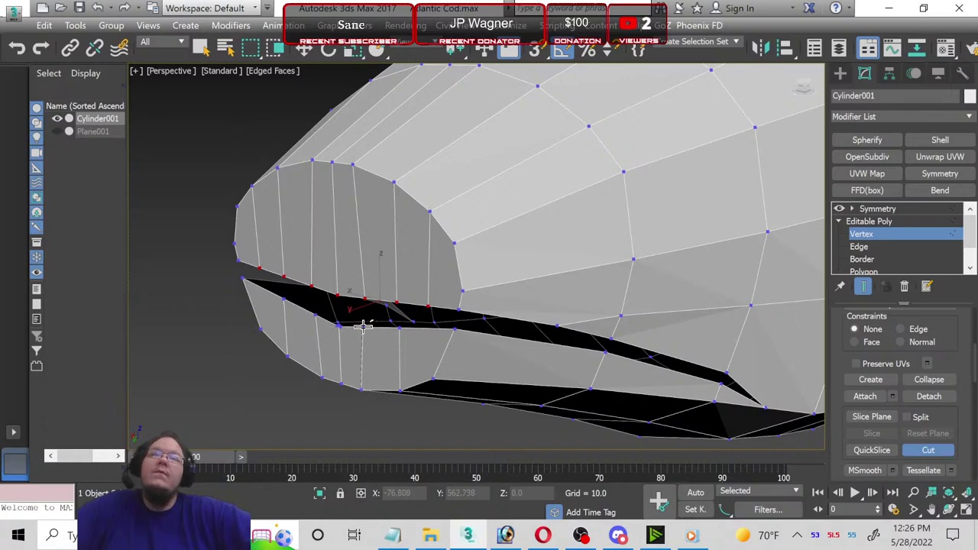
scroll(309, 352, up, 5)
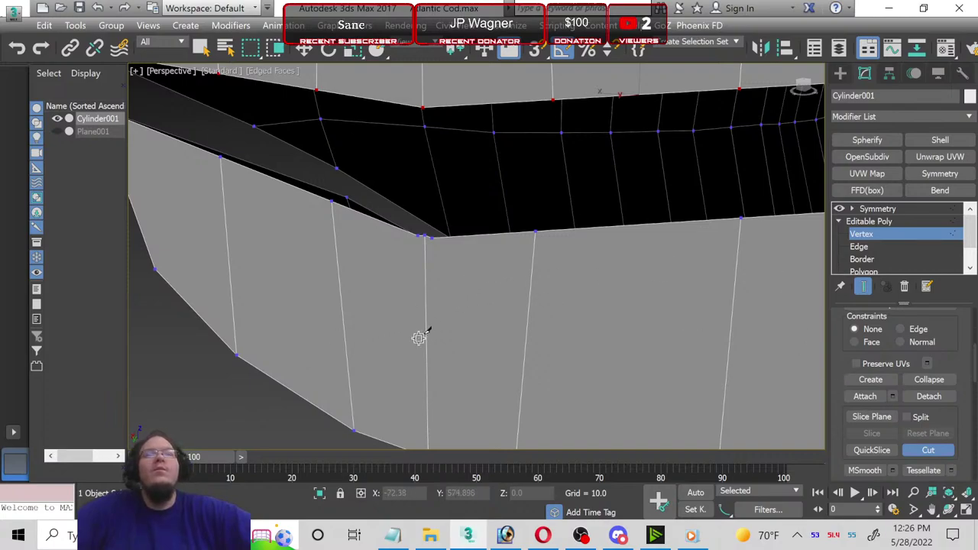
mouse_move(420, 334)
middle_down()
mouse_move(415, 277)
mouse_move(402, 286)
mouse_move(395, 399)
middle_up()
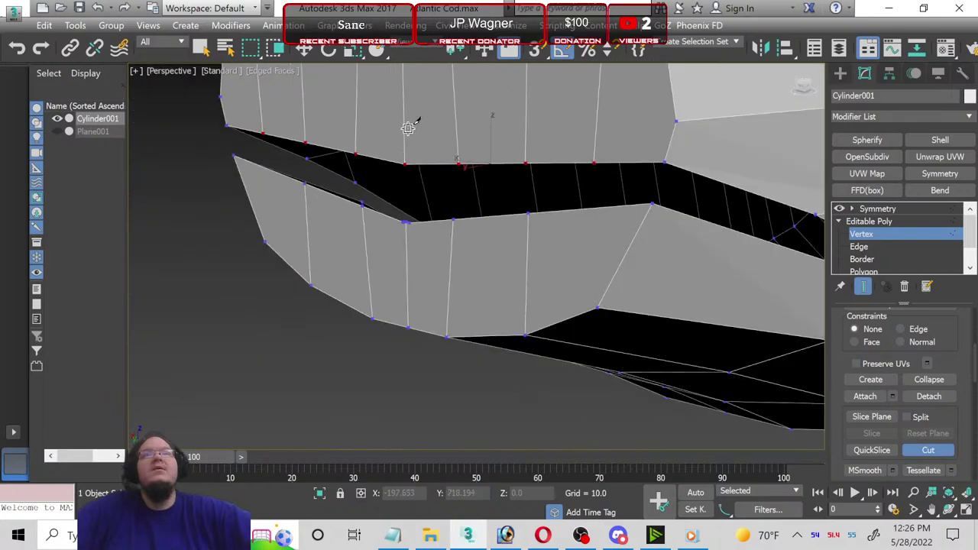
mouse_move(409, 128)
alt+middle_down()
mouse_move(408, 327)
mouse_move(386, 233)
alt+middle_up()
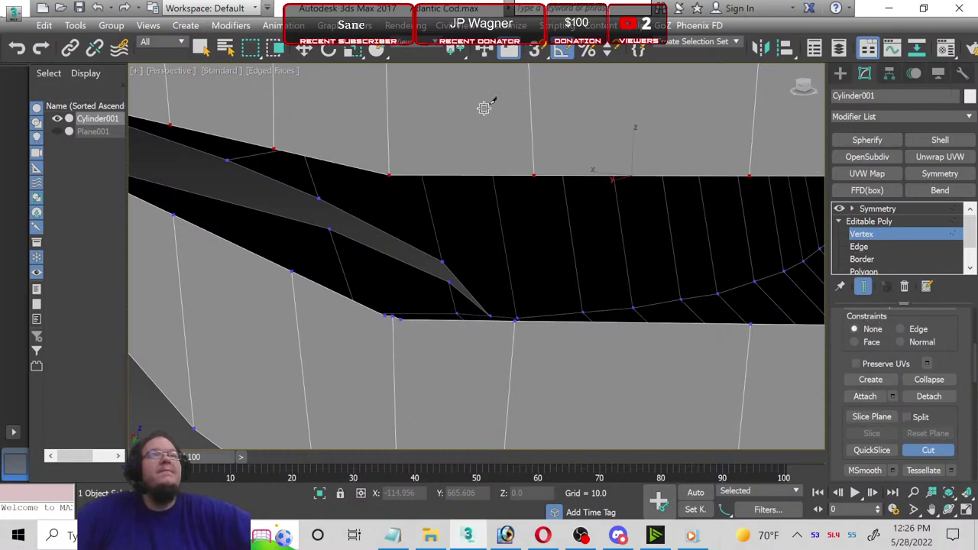
click(304, 48)
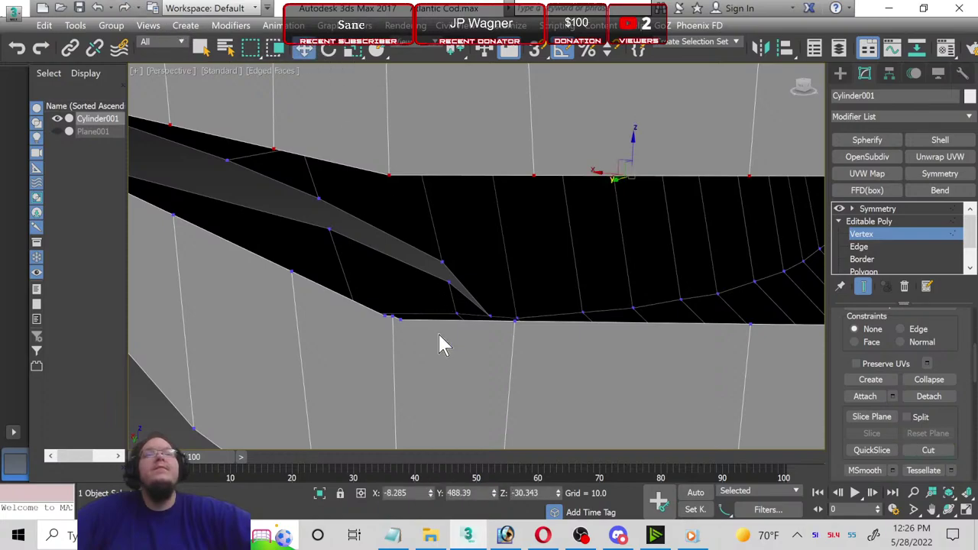
Step: Nudge the mouth-corner vertex slightly left, then view the Symmetry result in a maximized side view
click(396, 318)
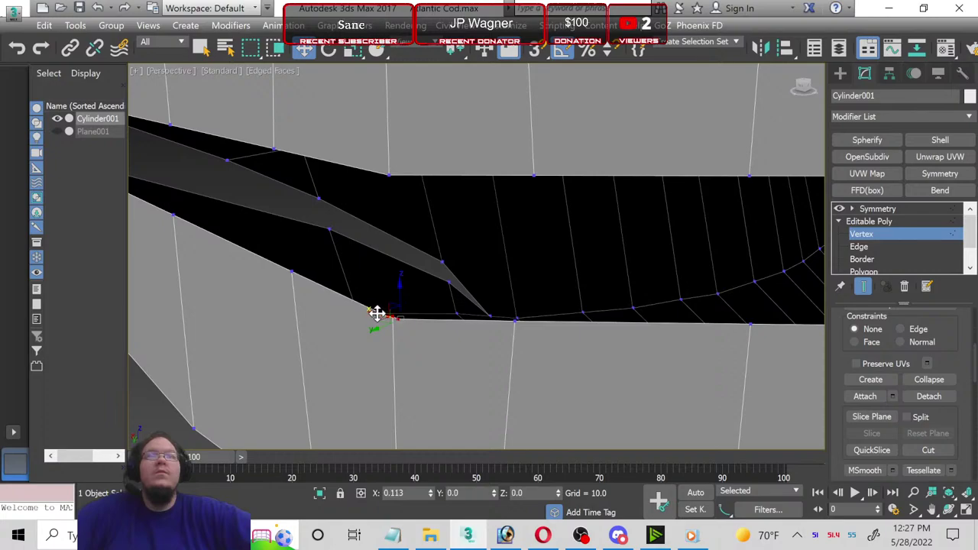
drag(381, 314, 369, 310)
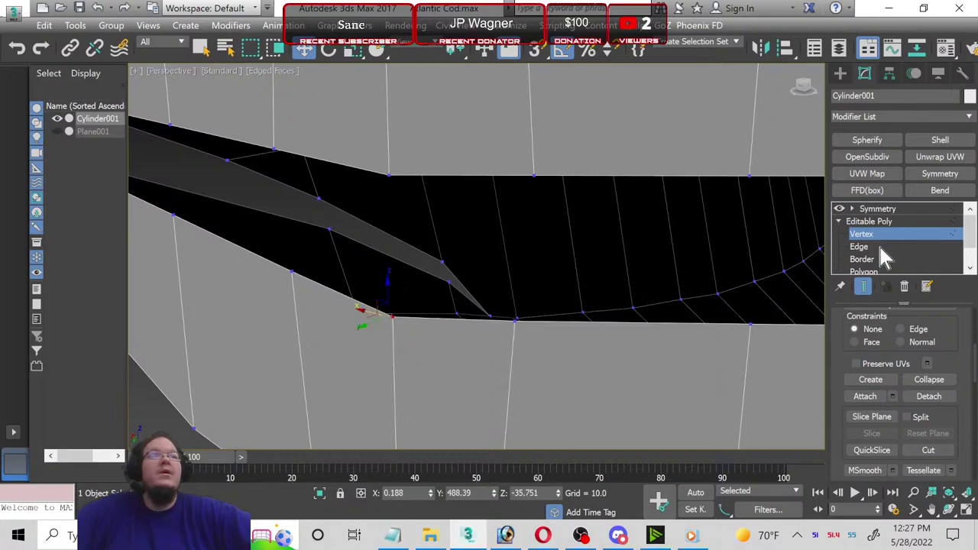
click(879, 212)
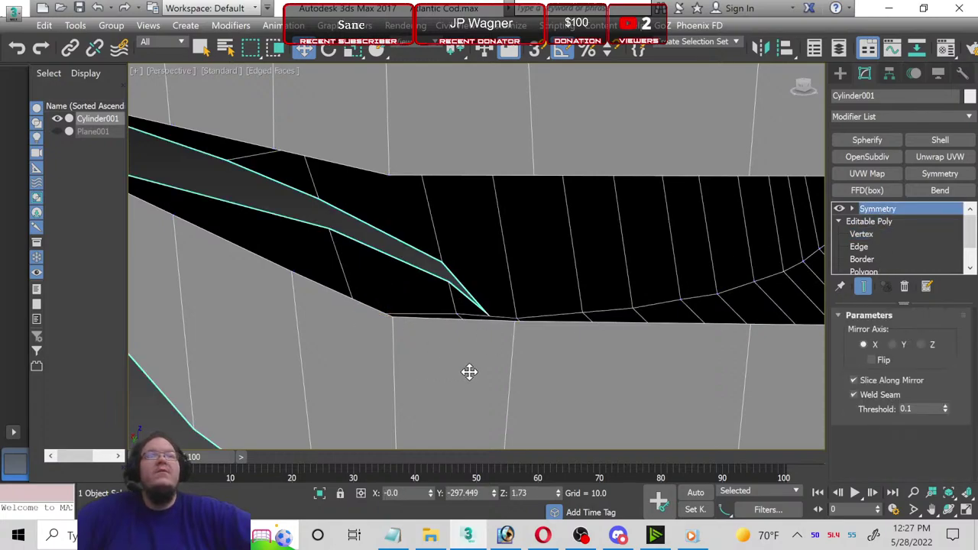
mouse_move(469, 371)
alt+middle_down()
mouse_move(537, 374)
mouse_move(456, 321)
alt+middle_up()
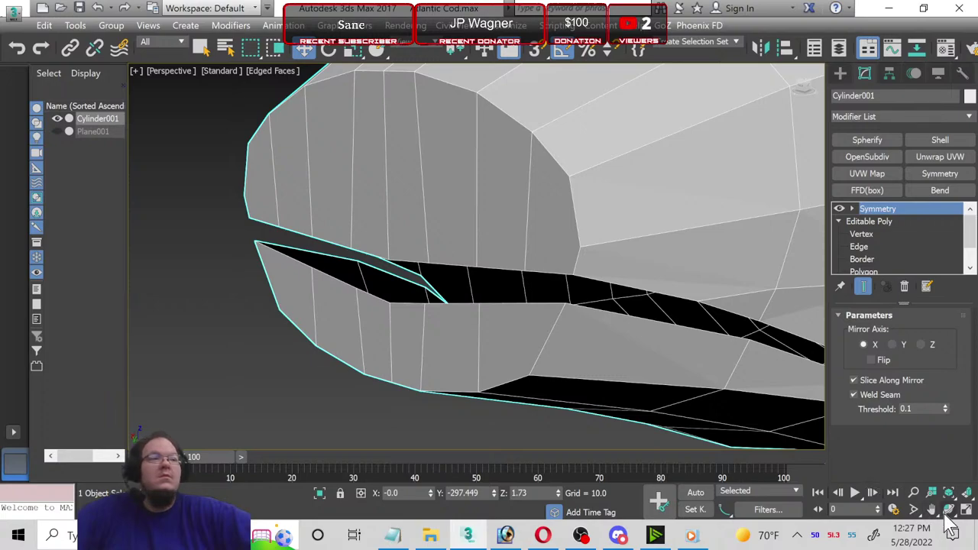
click(968, 511)
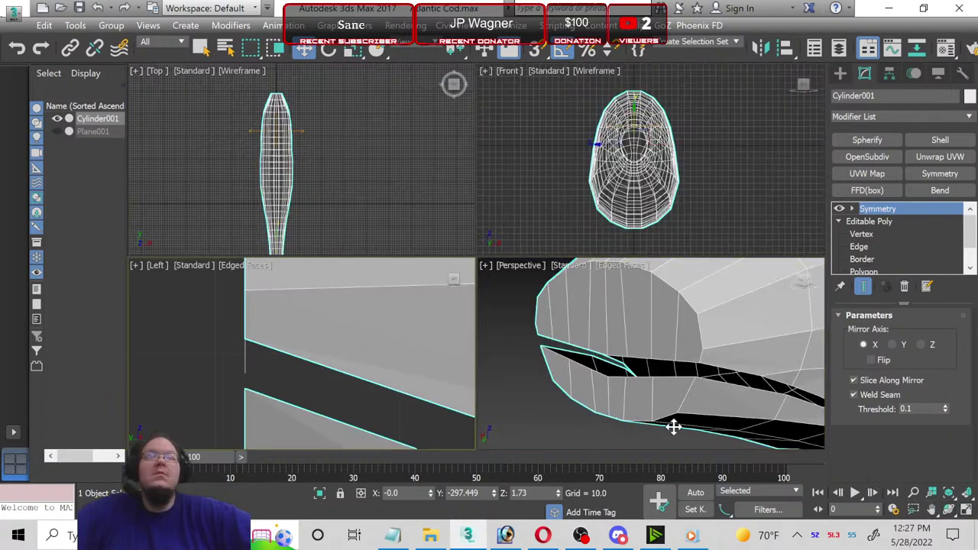
click(967, 511)
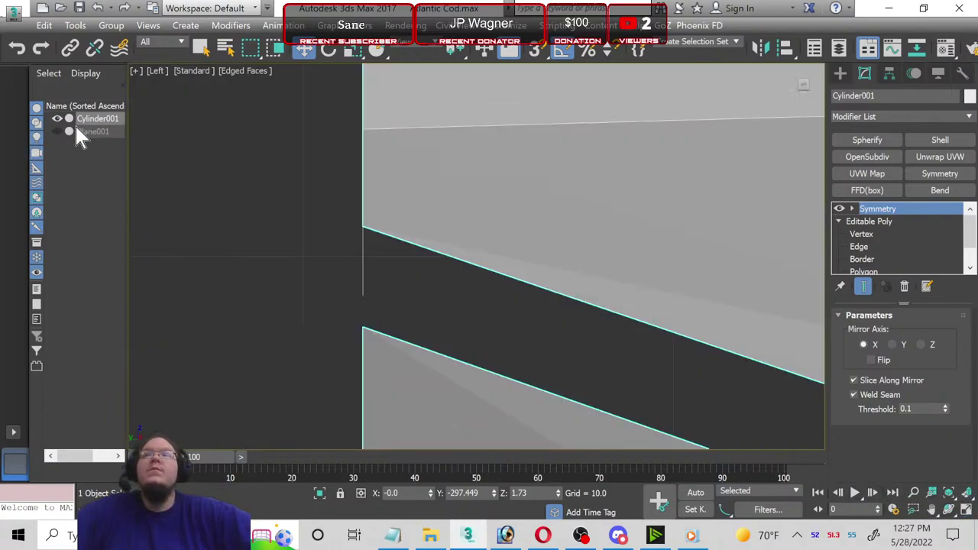
Step: Show Plane001, return to vertex editing in four viewports, and clear the vertex selection
click(56, 131)
scroll(363, 262, down, 2)
scroll(387, 286, down, 2)
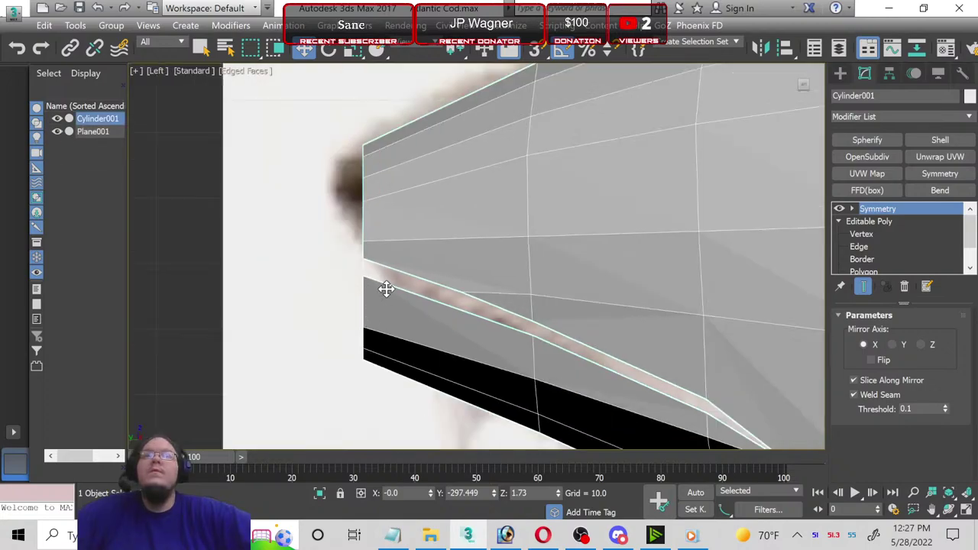
click(866, 236)
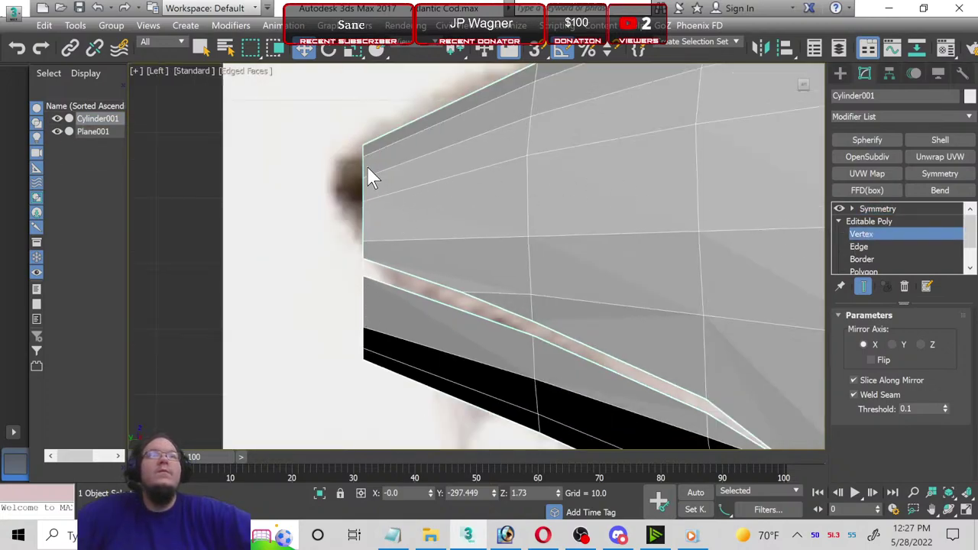
click(967, 510)
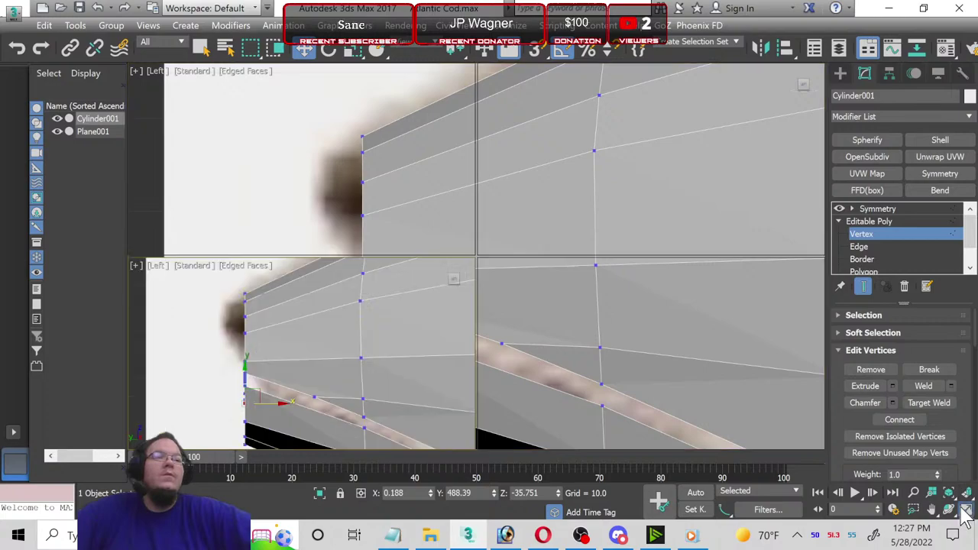
mouse_move(625, 309)
alt+middle_down()
mouse_move(578, 343)
mouse_move(572, 327)
alt+middle_up()
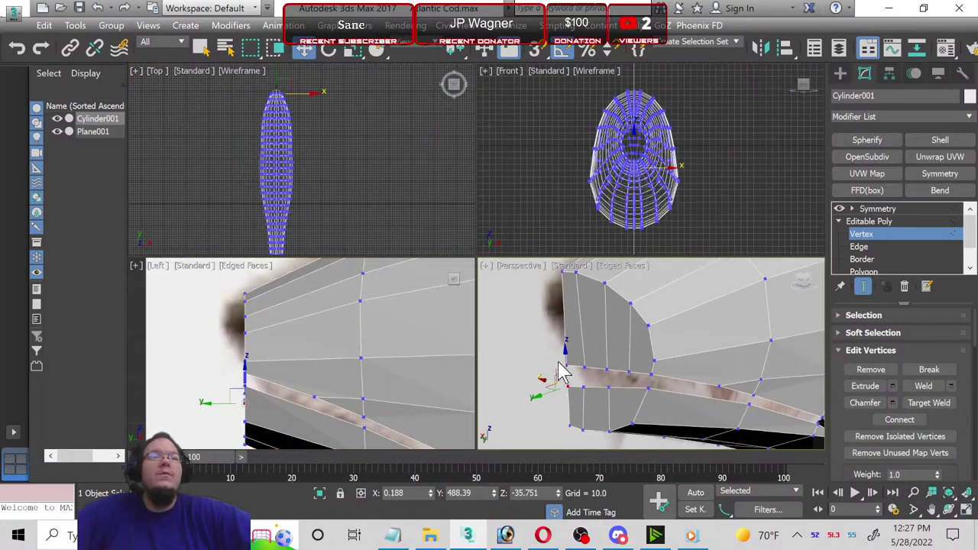
click(594, 372)
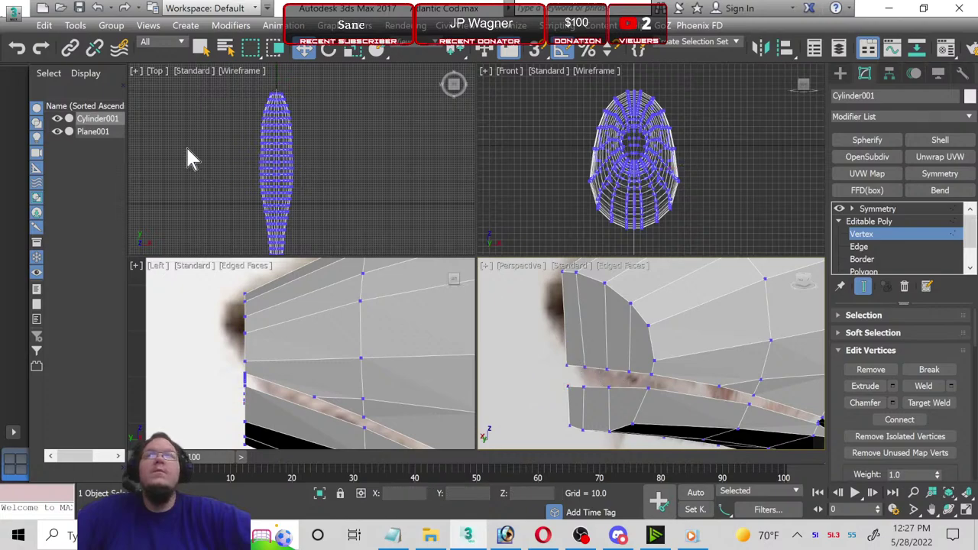
Step: Select the mouth-corner vertices and shift them forward toward the snout against the reference
click(57, 132)
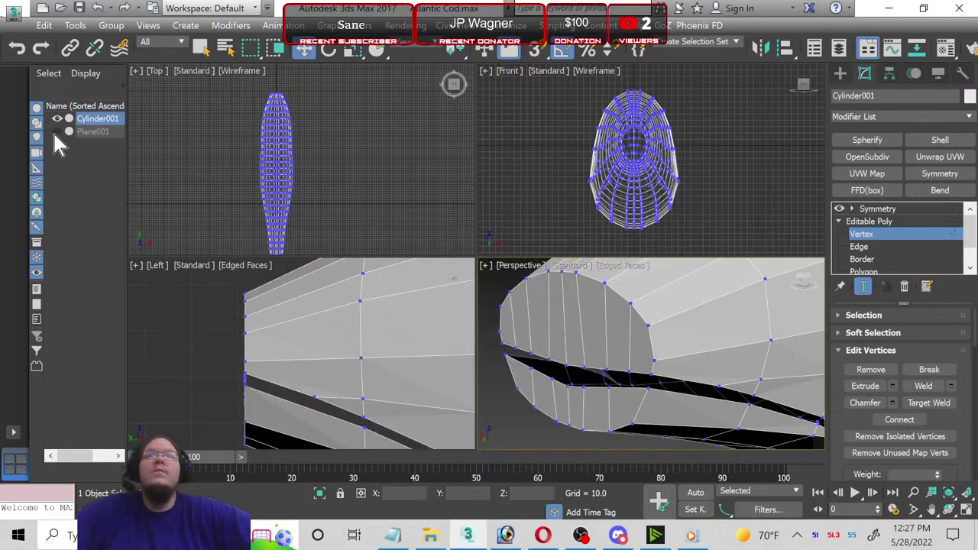
click(649, 375)
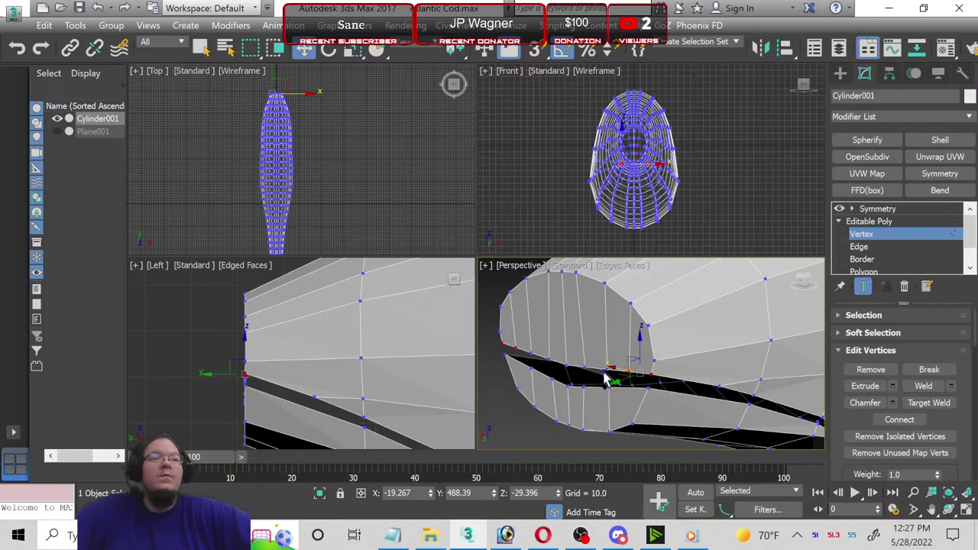
drag(606, 367, 570, 369)
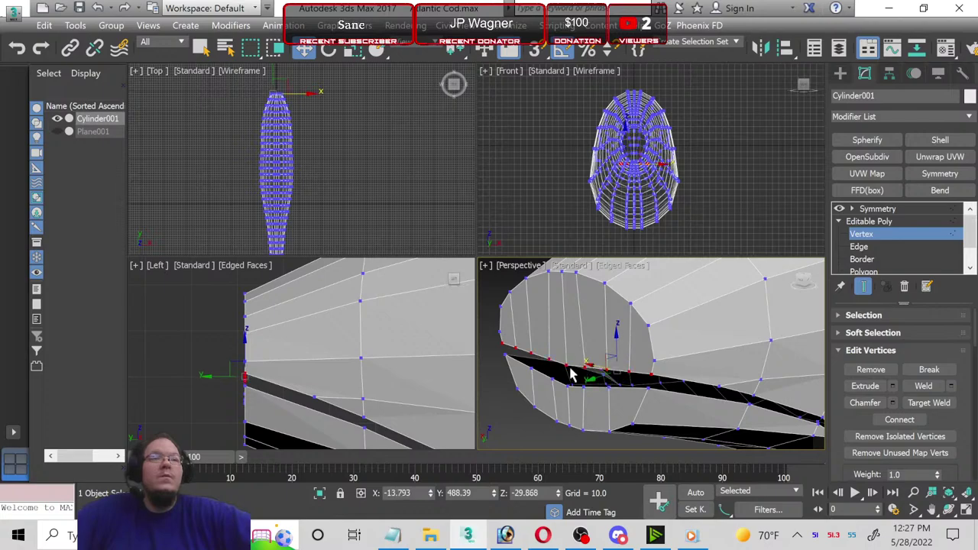
click(58, 131)
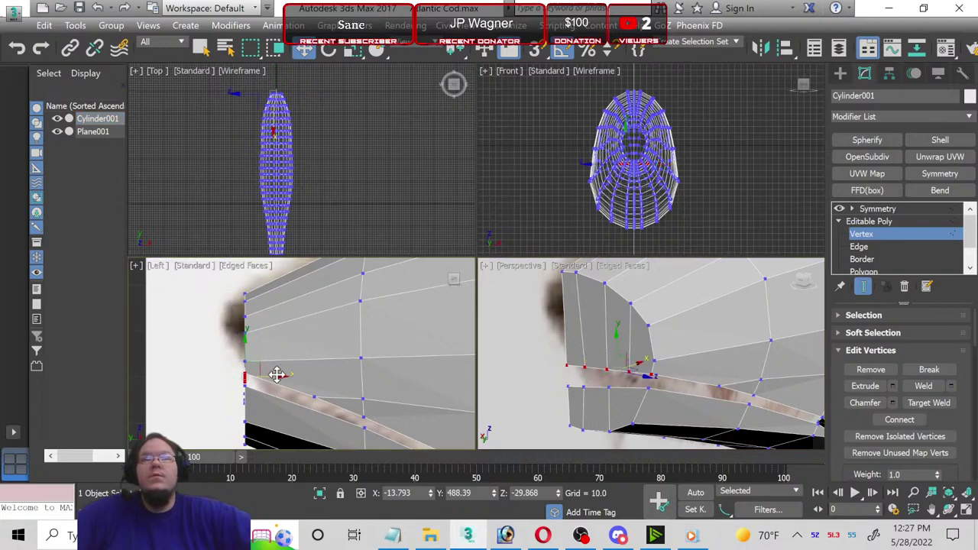
drag(277, 375, 253, 370)
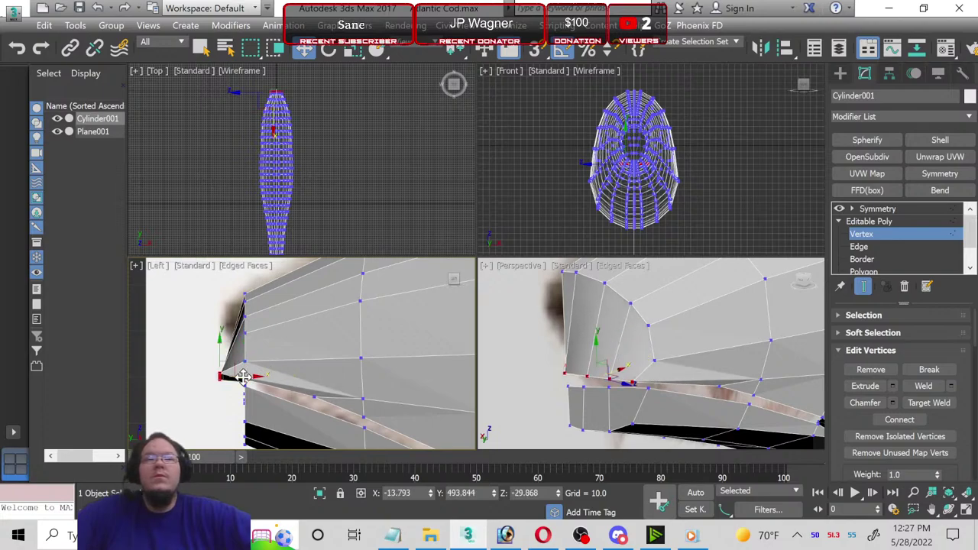
Step: Undo the last vertex move and hide the Plane001 reference again
key(ctrl+z)
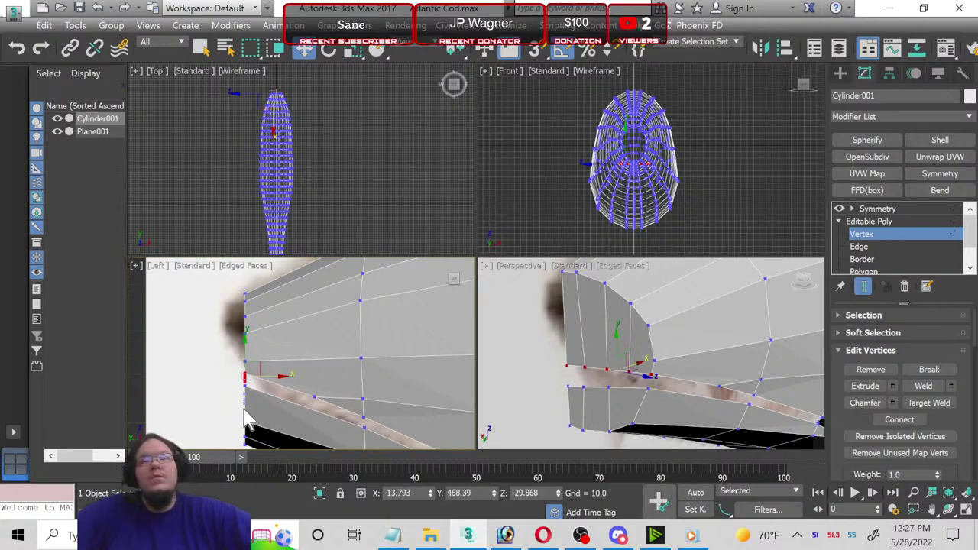
scroll(248, 412, up, 2)
scroll(252, 405, up, 2)
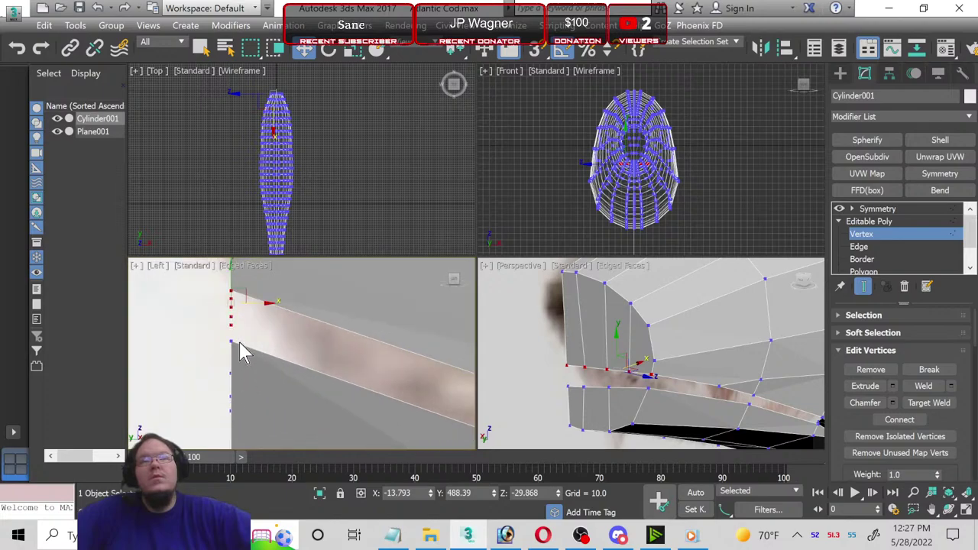
scroll(289, 356, down, 2)
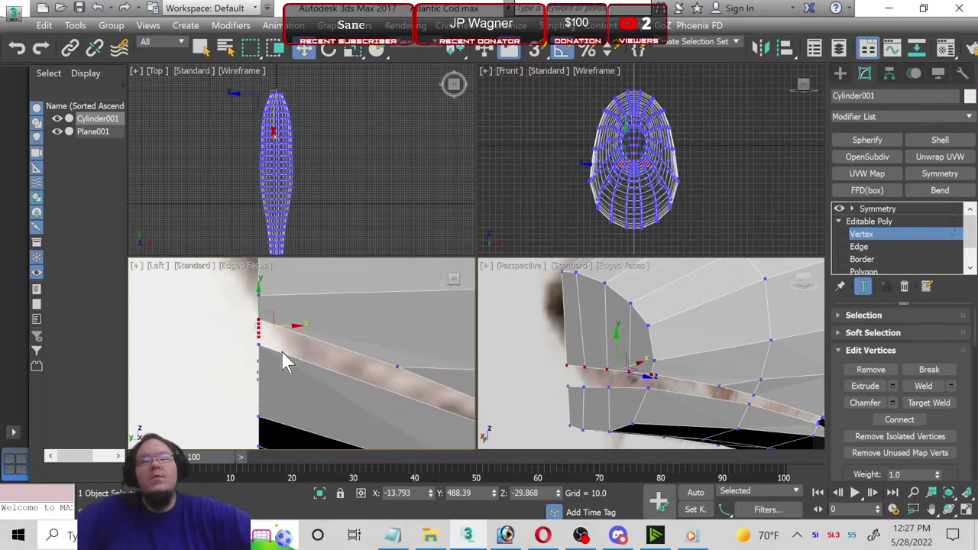
scroll(287, 356, down, 1)
click(57, 132)
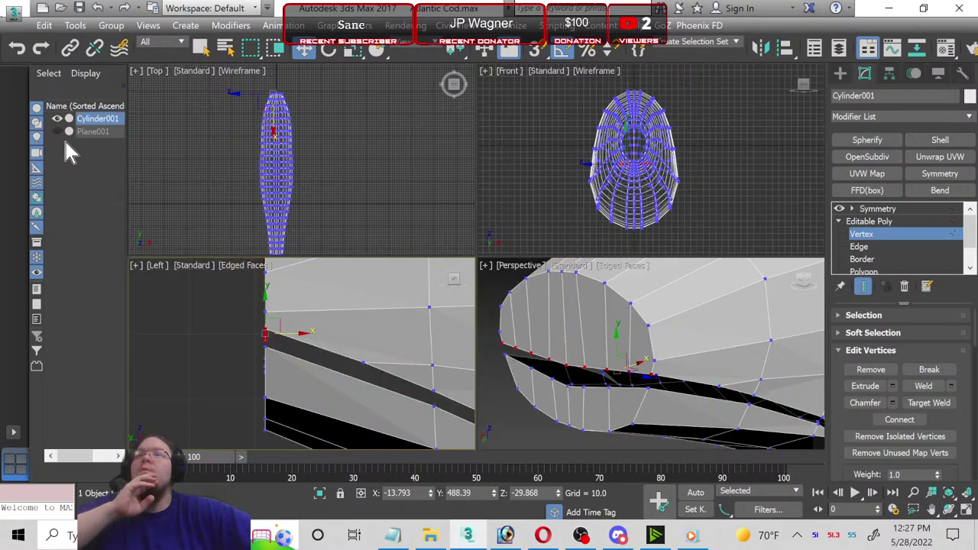
Step: Pull the selected lip vertex slightly toward the snout and select another mouth-line vertex
mouse_move(287, 334)
mouse_down()
mouse_move(275, 334)
mouse_move(294, 342)
mouse_move(283, 341)
mouse_up()
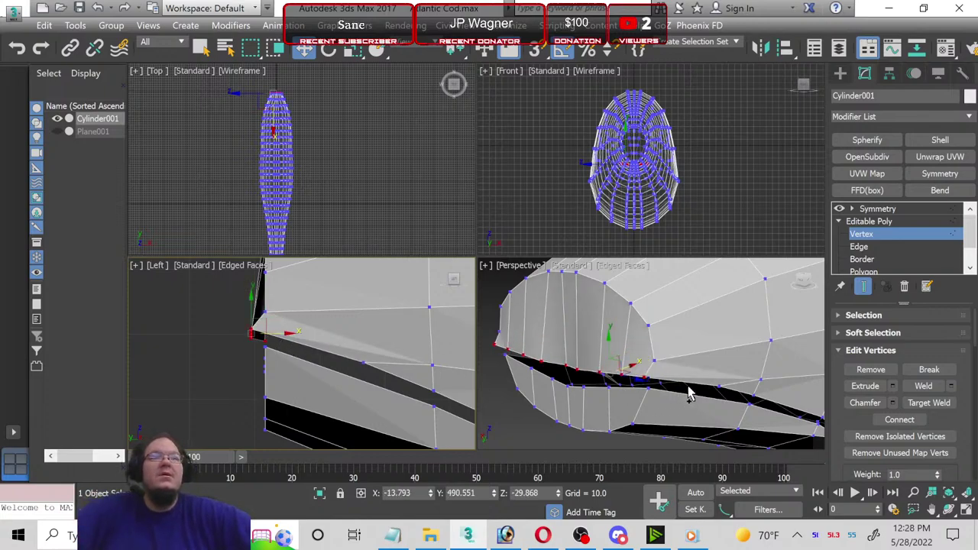
scroll(688, 394, up, 5)
scroll(657, 373, down, 3)
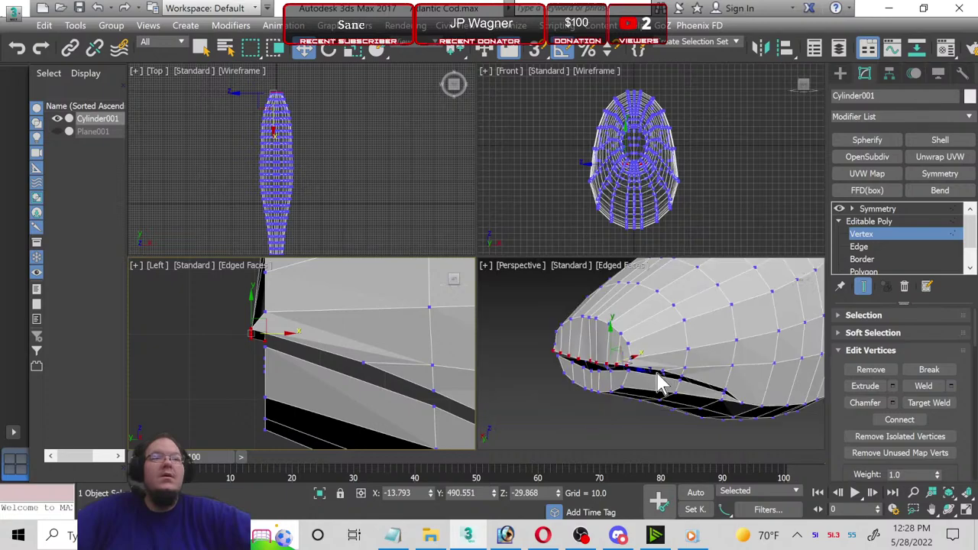
scroll(655, 382, down, 2)
scroll(617, 360, down, 2)
scroll(588, 363, up, 1)
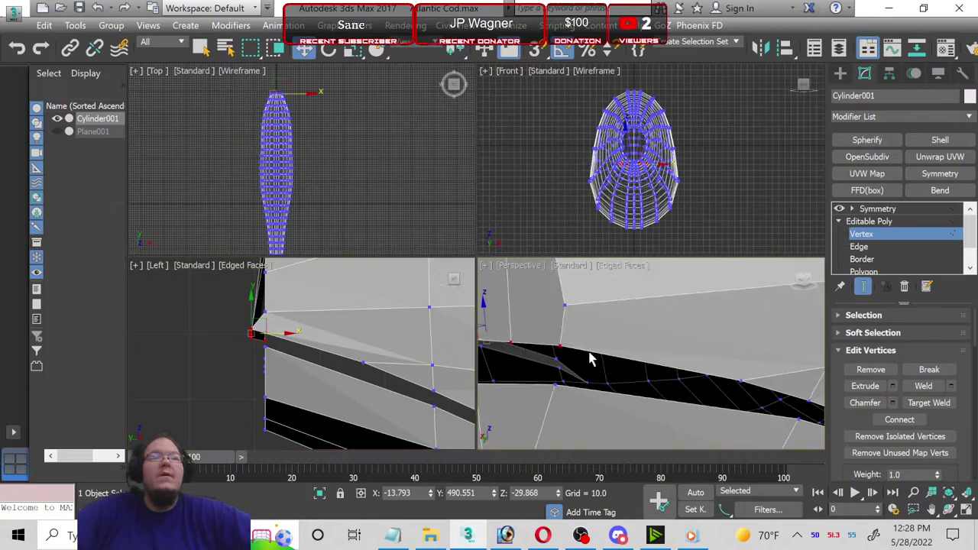
click(588, 358)
alt+middle_drag(569, 358, 609, 367)
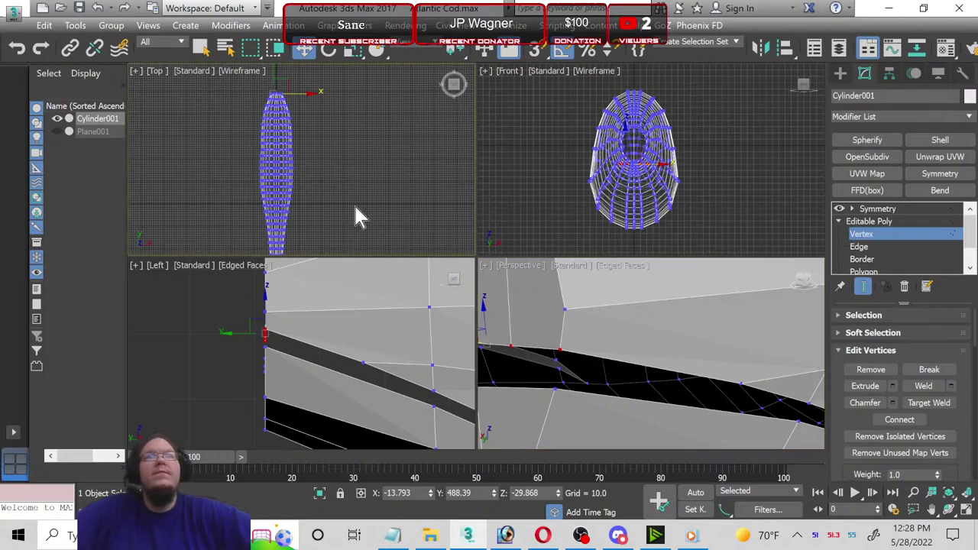
mouse_move(328, 295)
middle_down()
mouse_move(319, 328)
mouse_move(197, 366)
middle_up()
Step: Maximize the Perspective viewport, re-enter Vertex level, and scroll the panel to Edit Geometry
click(575, 296)
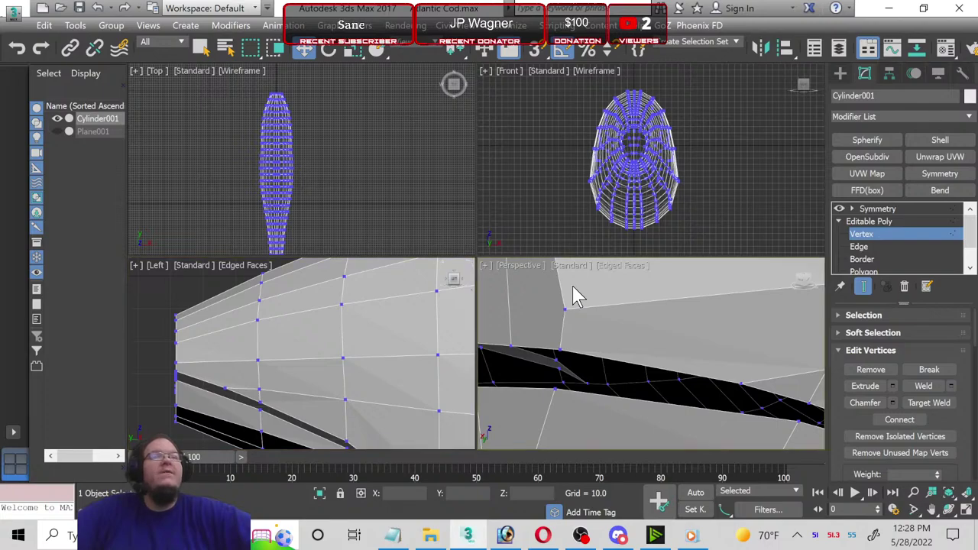
key(alt+w)
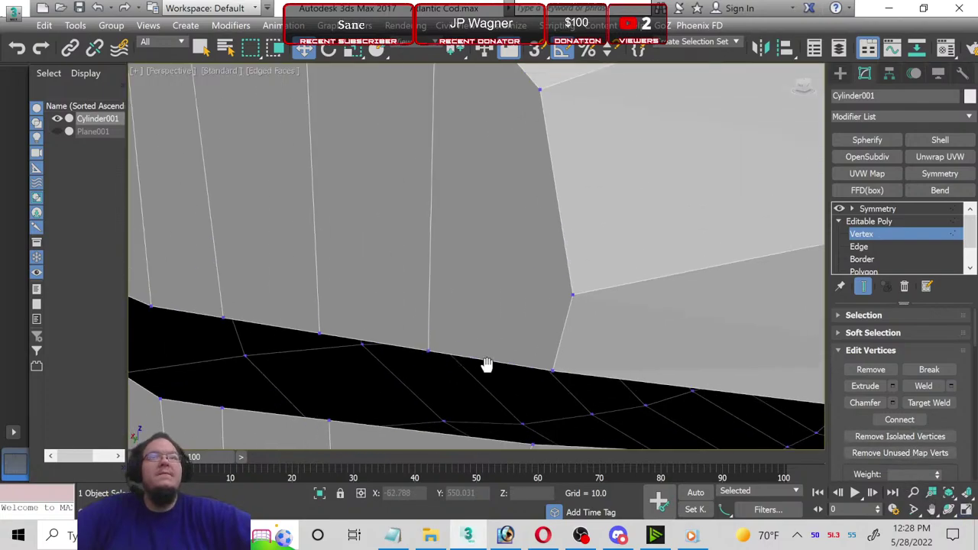
scroll(438, 316, down, 3)
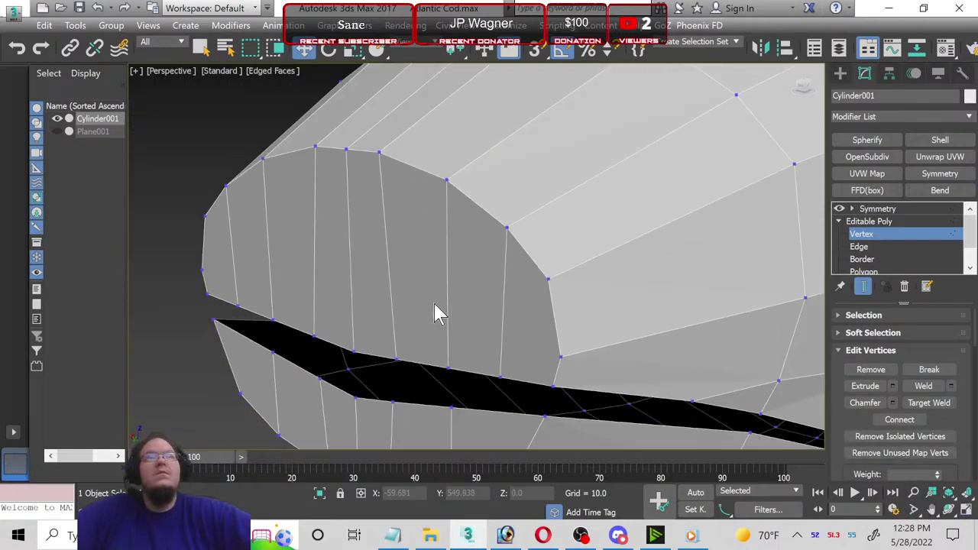
scroll(437, 315, down, 2)
click(878, 237)
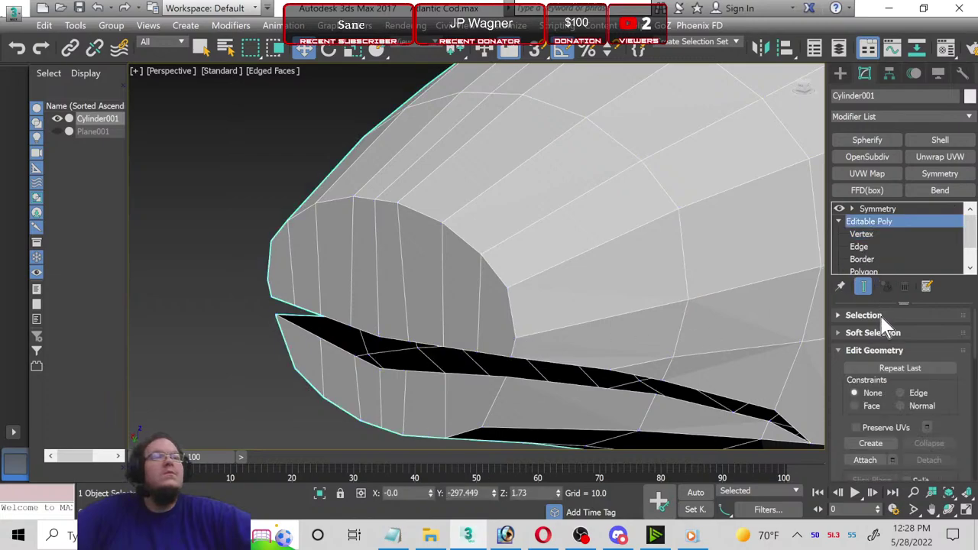
click(862, 234)
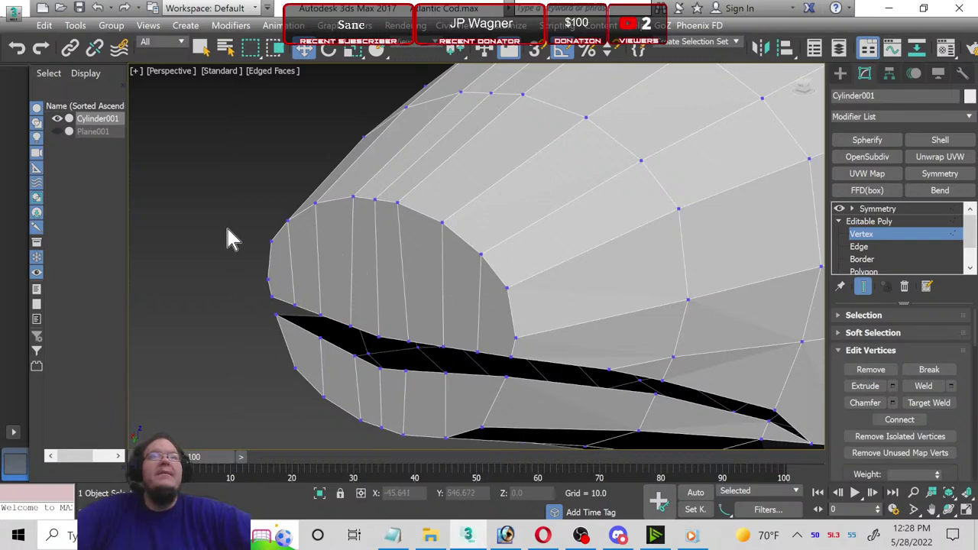
scroll(967, 405, down, 2)
scroll(967, 405, down, 2)
scroll(955, 415, down, 2)
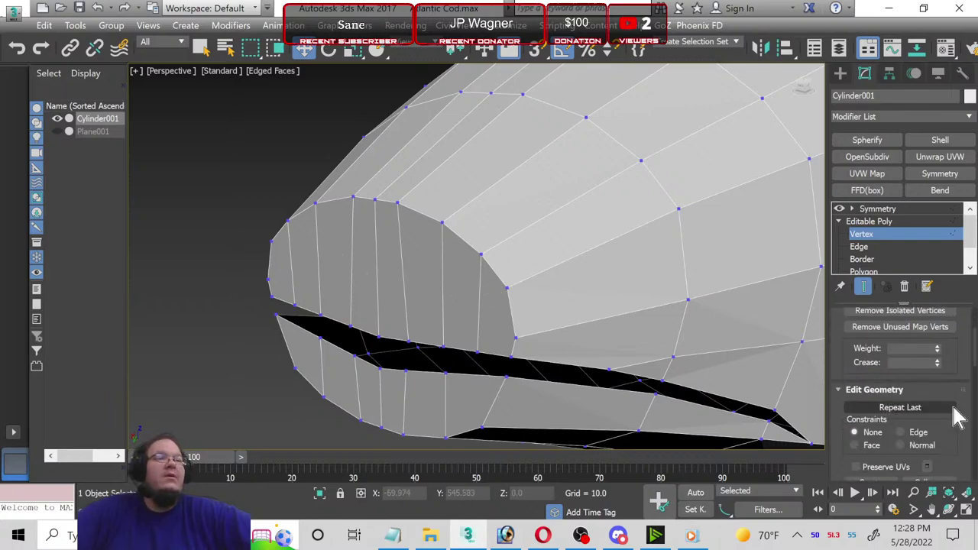
scroll(935, 408, down, 2)
scroll(921, 459, down, 2)
scroll(921, 458, down, 2)
Step: Cut one edge across the snout faces and one along the lower lip, then leave Vertex level
click(928, 428)
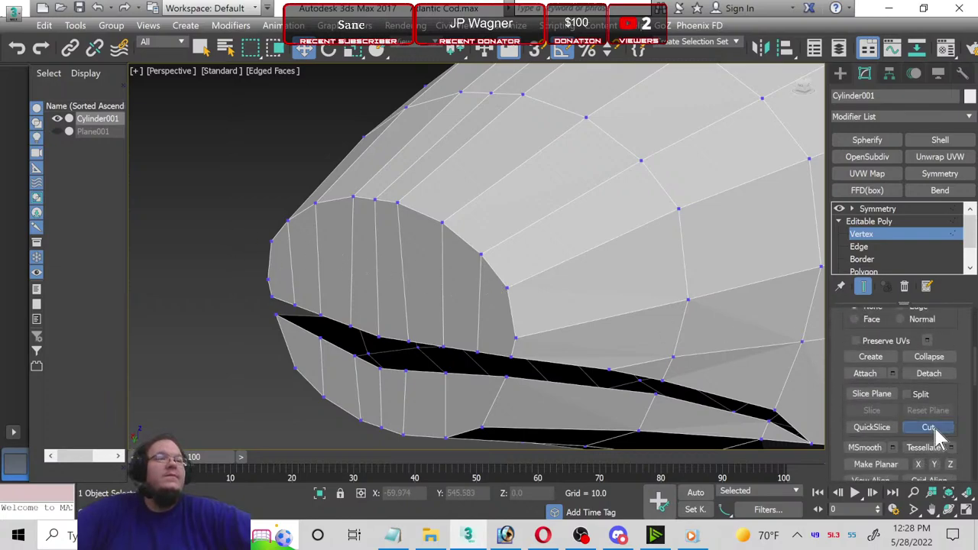
click(507, 289)
click(272, 241)
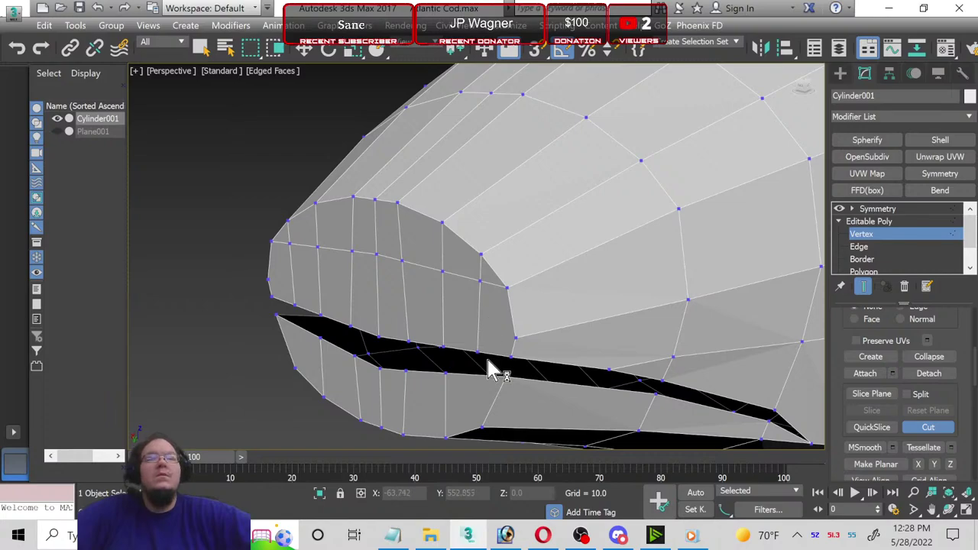
click(479, 428)
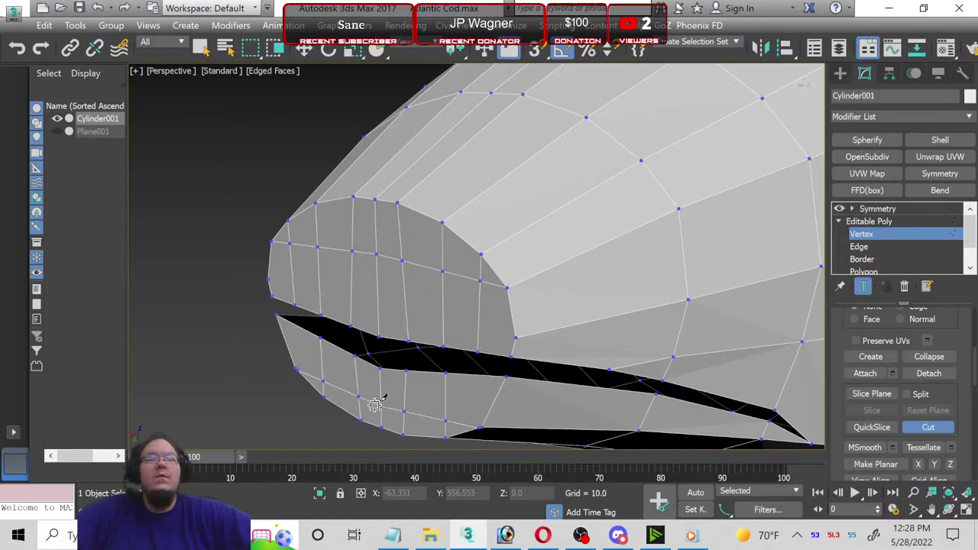
click(866, 222)
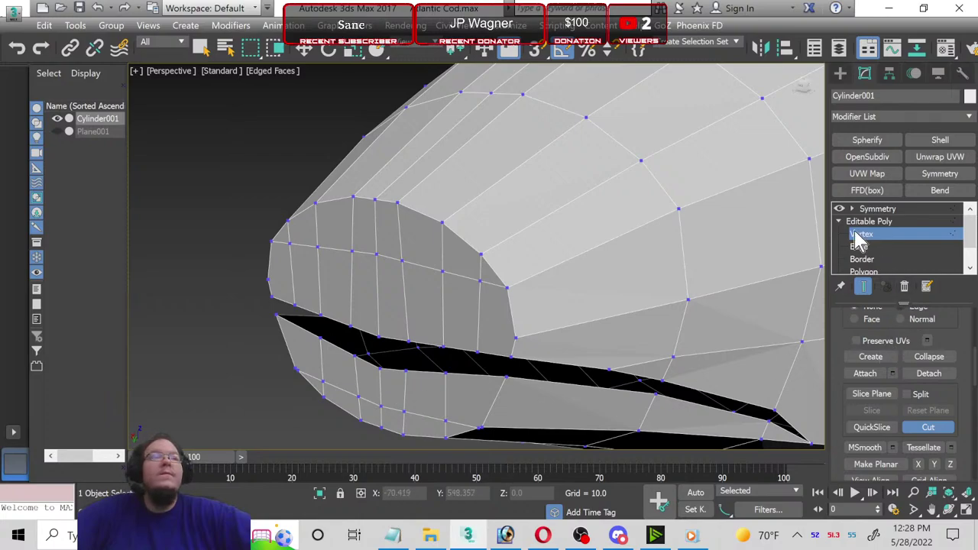
Step: Add an OpenSubdiv modifier above Symmetry and set its Iterations to 2
click(870, 209)
click(867, 159)
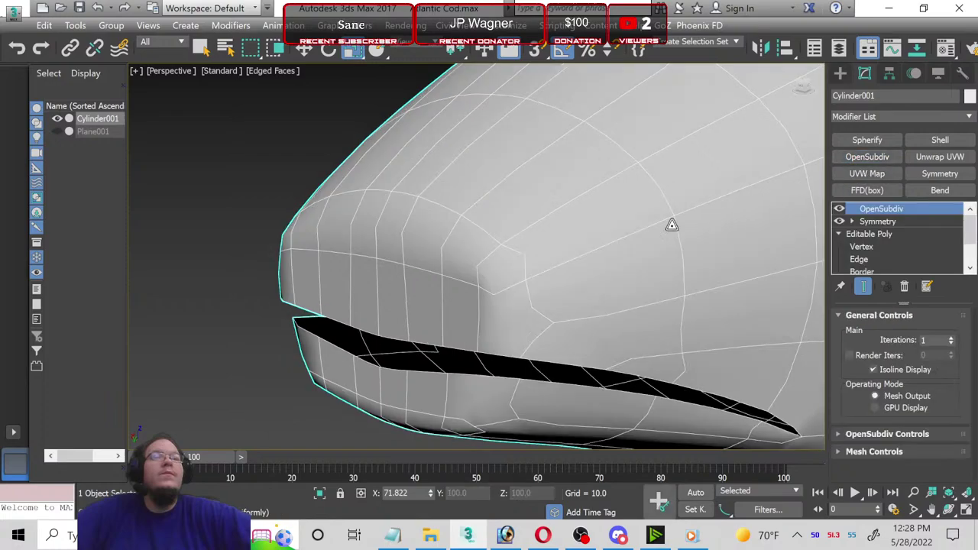
alt+middle_drag(653, 229, 614, 212)
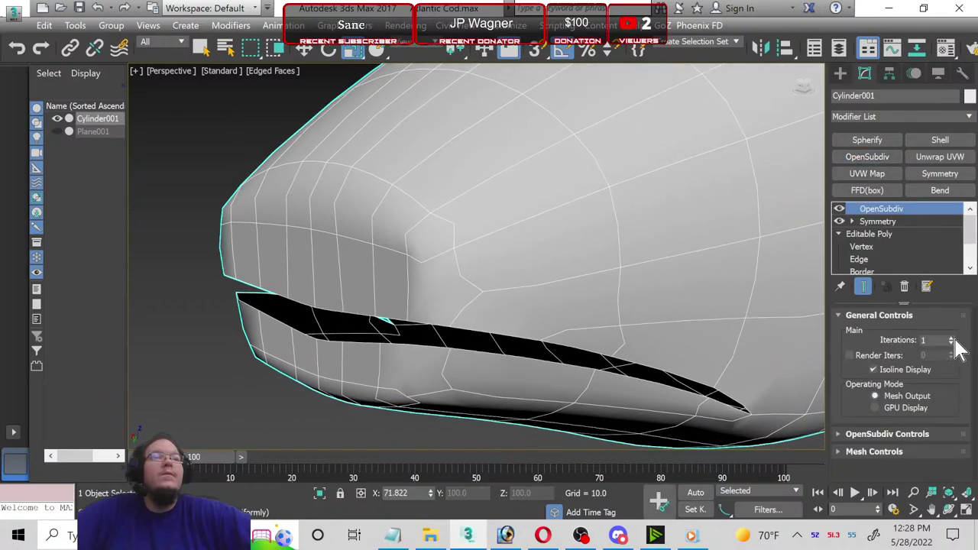
click(953, 340)
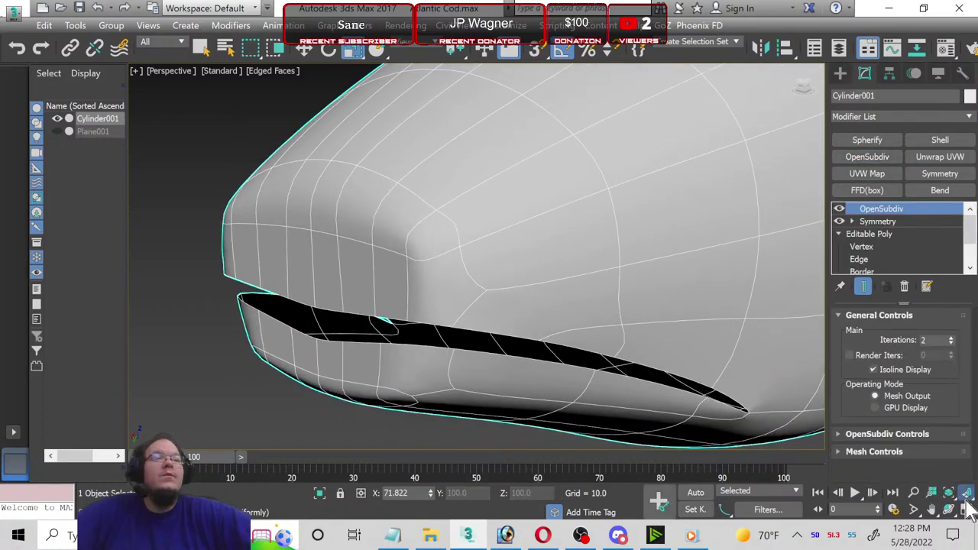
Step: Frame the snout tip in a maximized Top view, then bring up the OpenSubdiv modifier's context menu
key(alt+w)
right_click(425, 161)
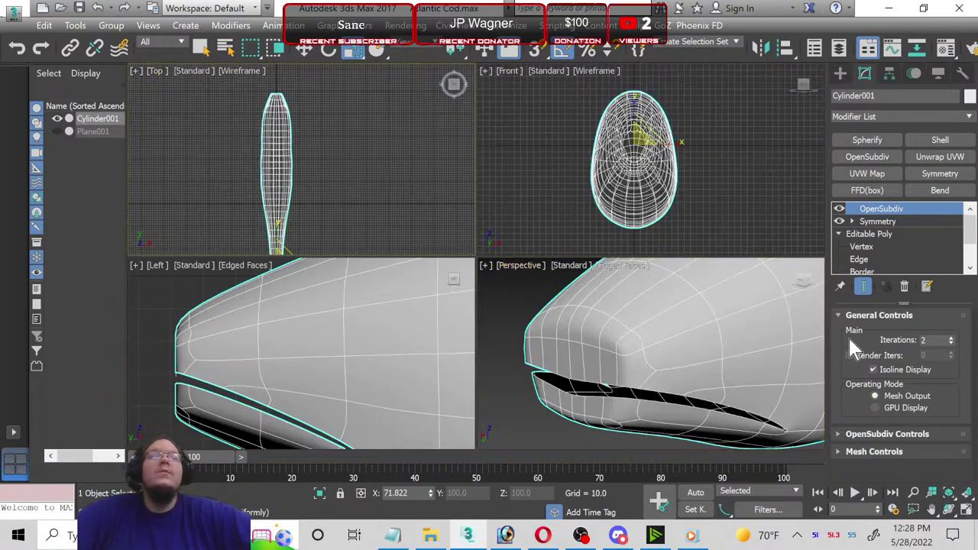
click(966, 509)
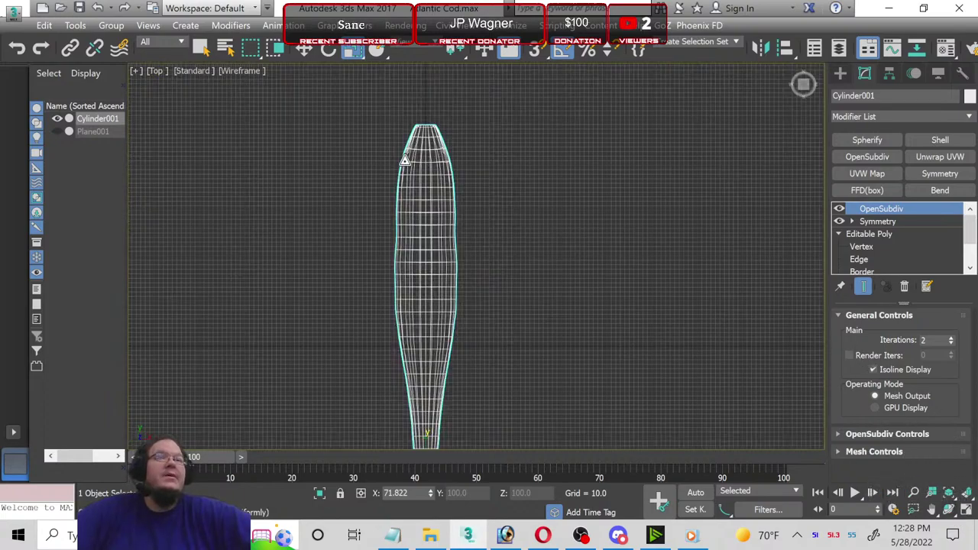
scroll(428, 145, up, 4)
scroll(453, 125, up, 4)
middle_drag(453, 125, 454, 307)
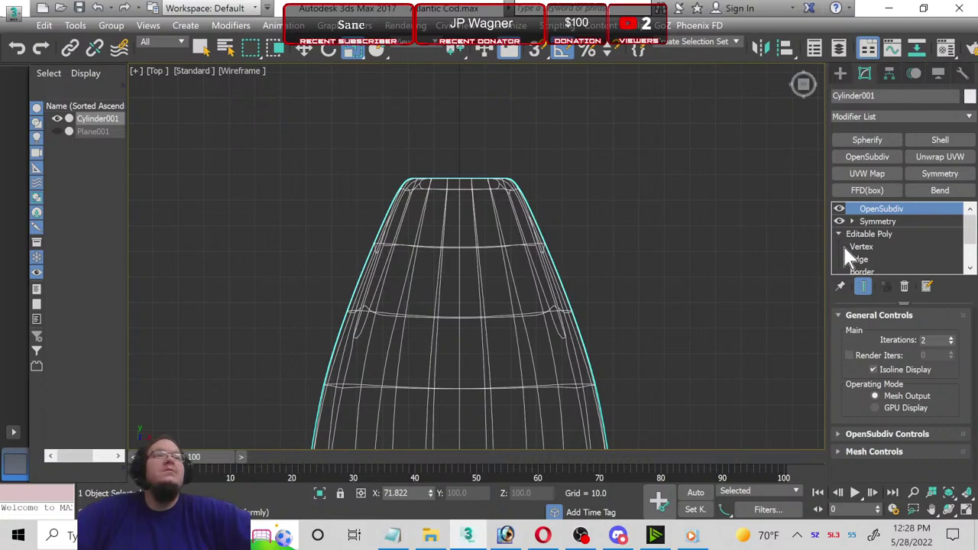
click(847, 247)
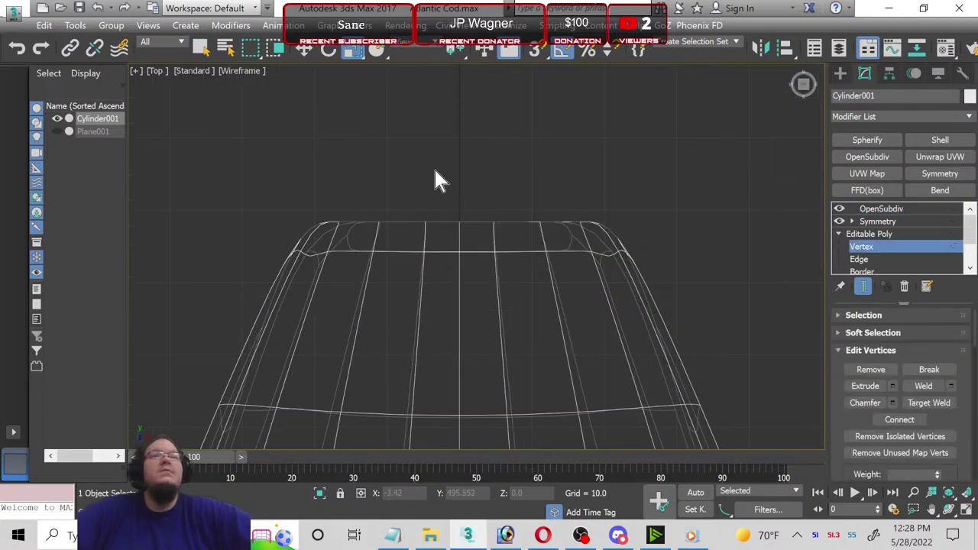
right_click(857, 215)
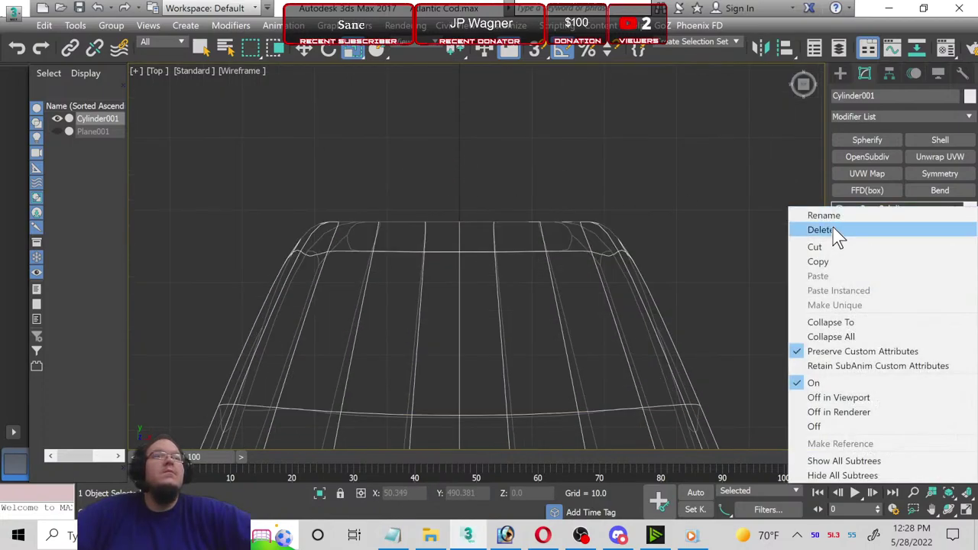
Step: Delete the OpenSubdiv modifier, then select the snout-tip vertex rows and move them up on Y
click(838, 234)
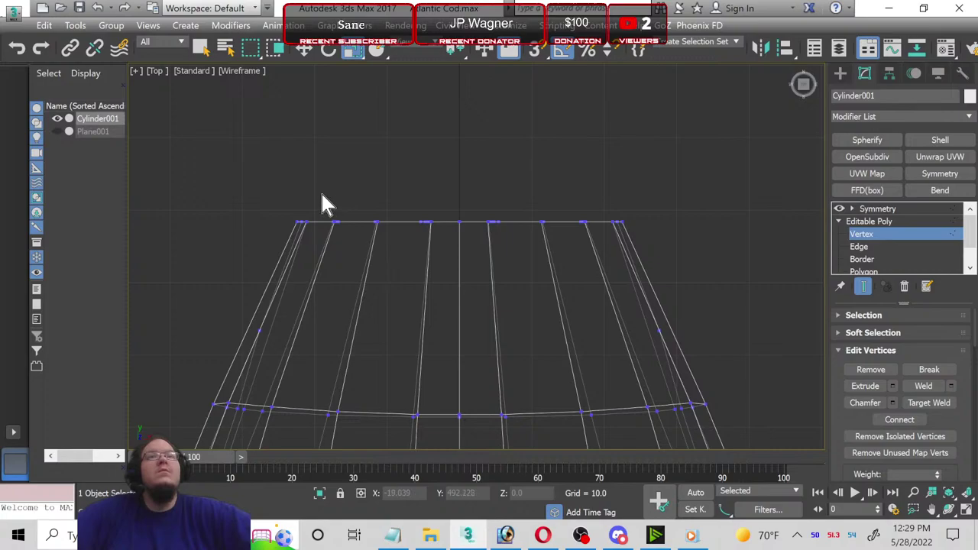
drag(320, 191, 593, 243)
click(304, 50)
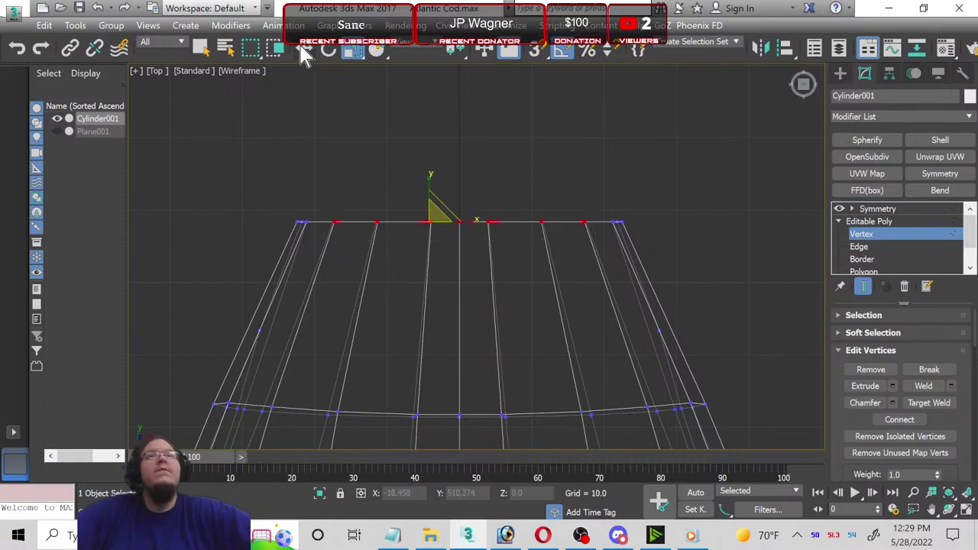
drag(432, 197, 437, 170)
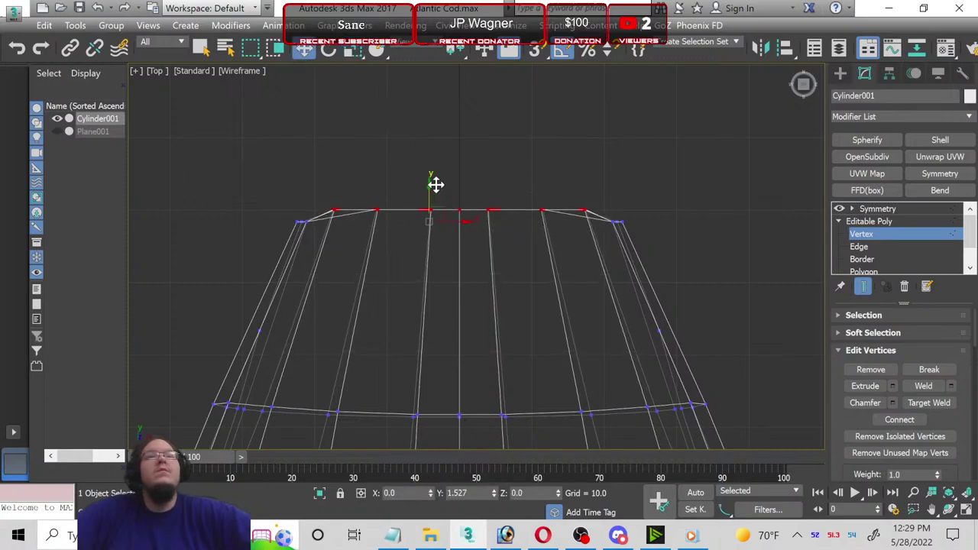
drag(360, 163, 460, 195)
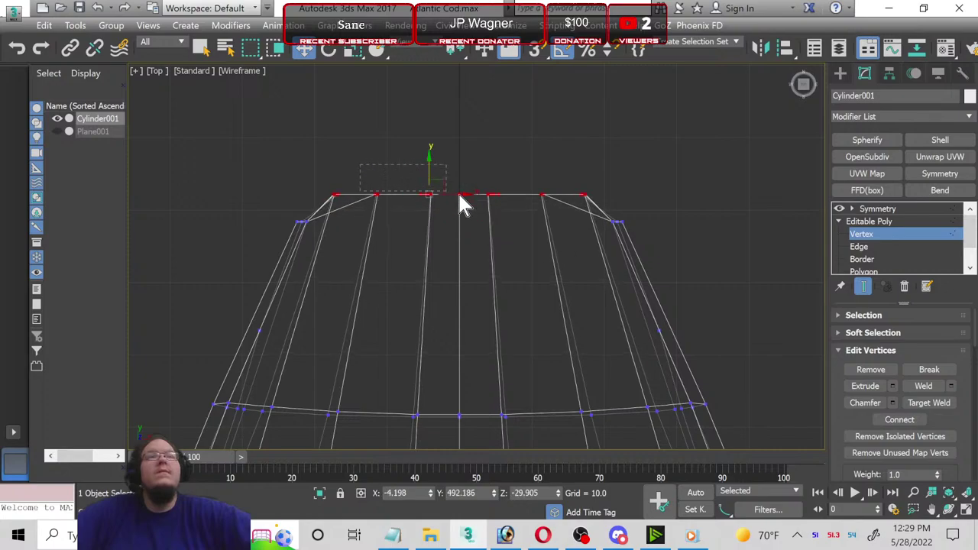
drag(544, 215, 547, 215)
drag(436, 164, 438, 148)
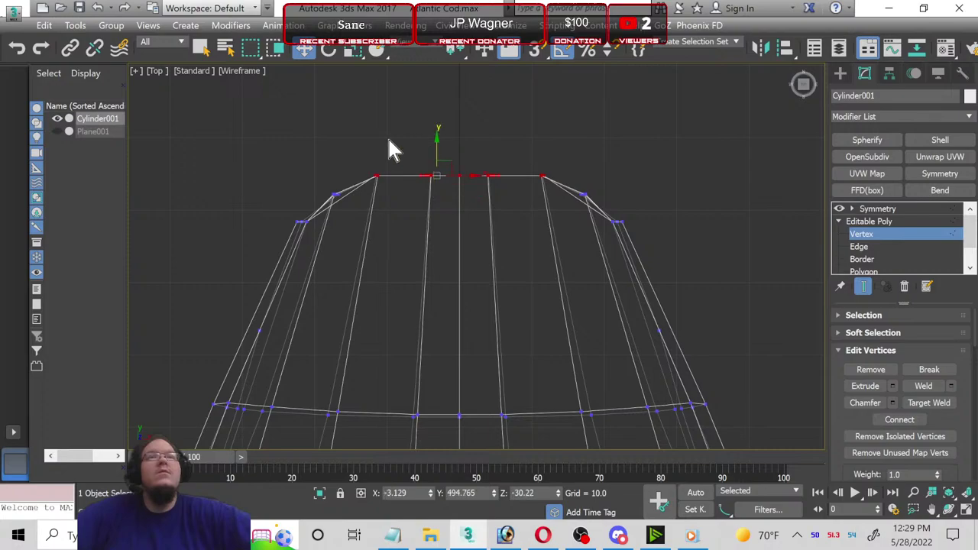
Step: Raise the middle snout-tip vertices and one side vertex further to round the outline
drag(516, 188, 489, 181)
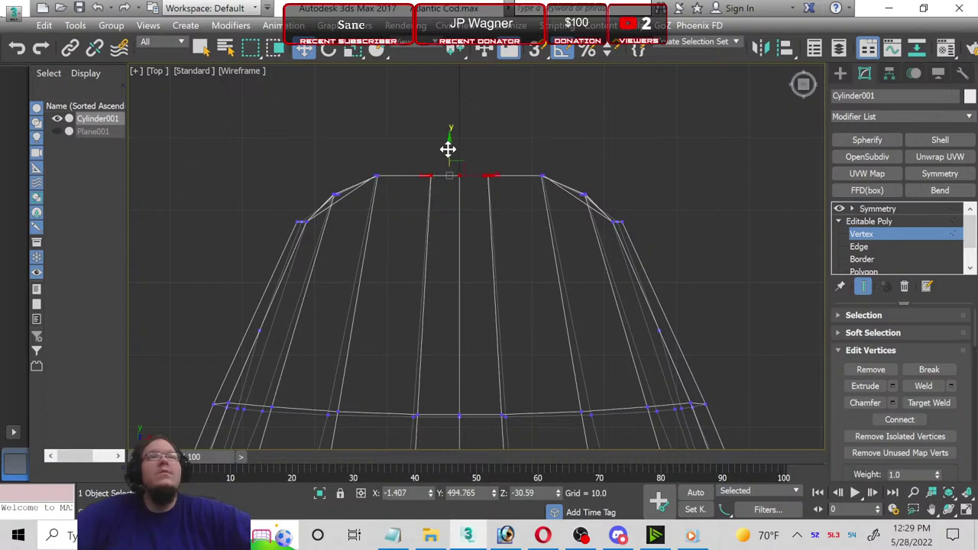
drag(448, 146, 452, 133)
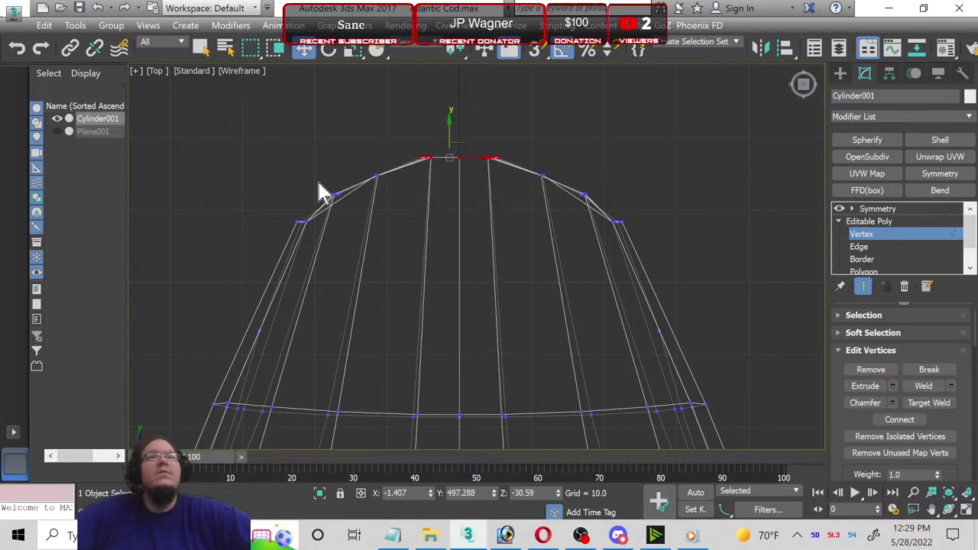
scroll(298, 224, up, 5)
scroll(299, 228, up, 2)
drag(356, 242, 359, 244)
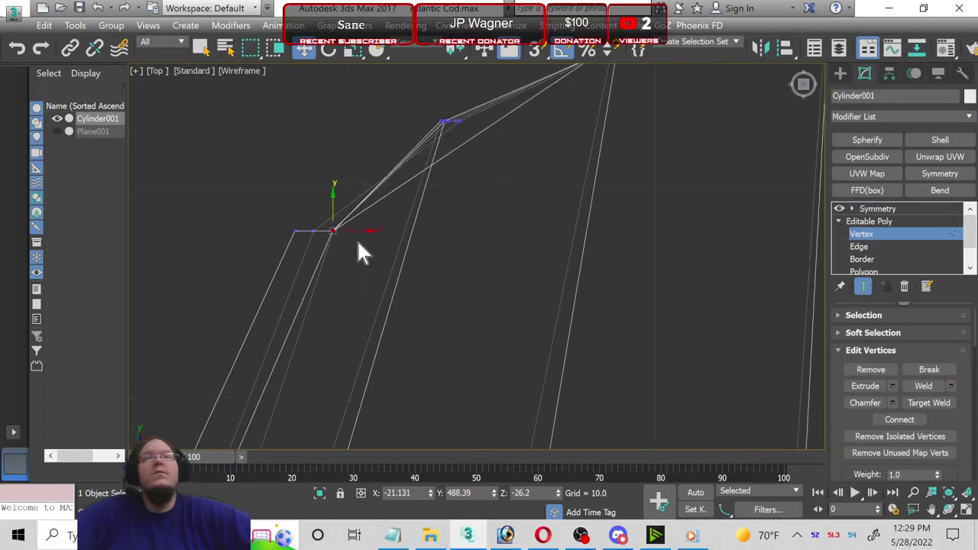
drag(337, 202, 345, 170)
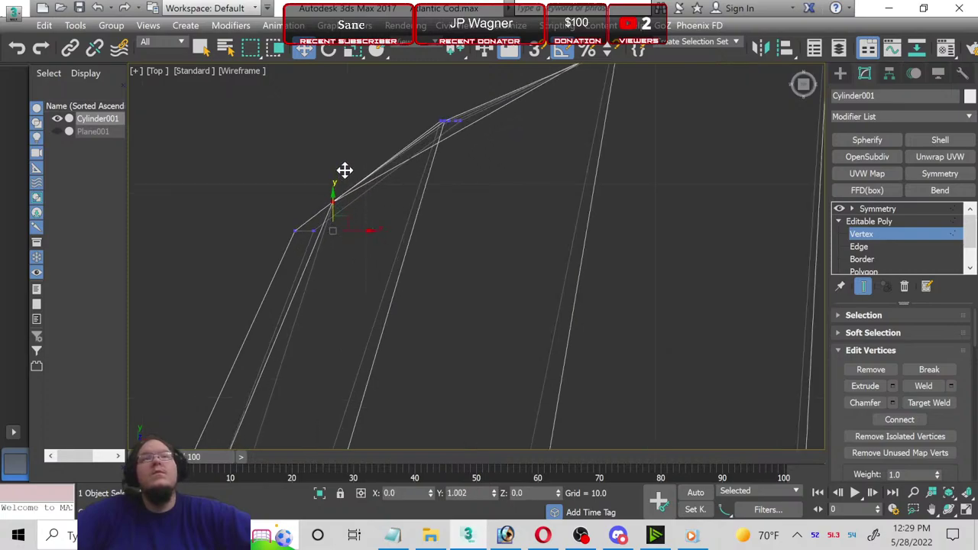
Step: Reframe the snout, exit vertex editing, and return to four viewports with the side view active
scroll(468, 219, down, 2)
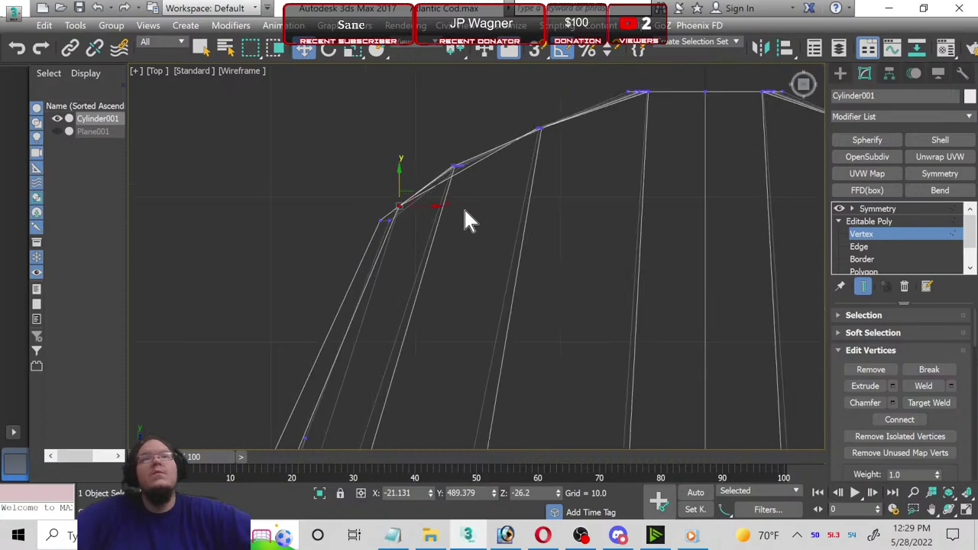
middle_drag(596, 237, 436, 224)
scroll(486, 252, down, 2)
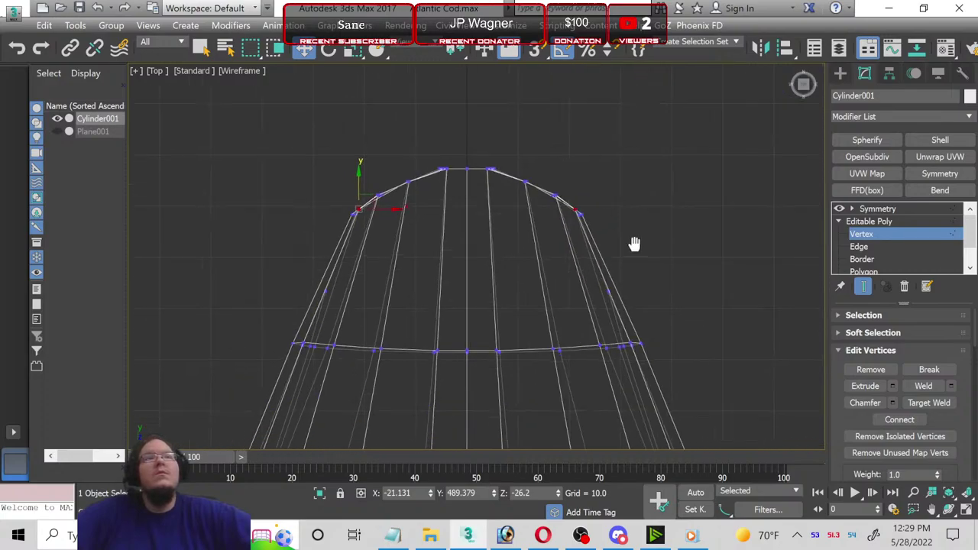
scroll(634, 242, up, 1)
key(1)
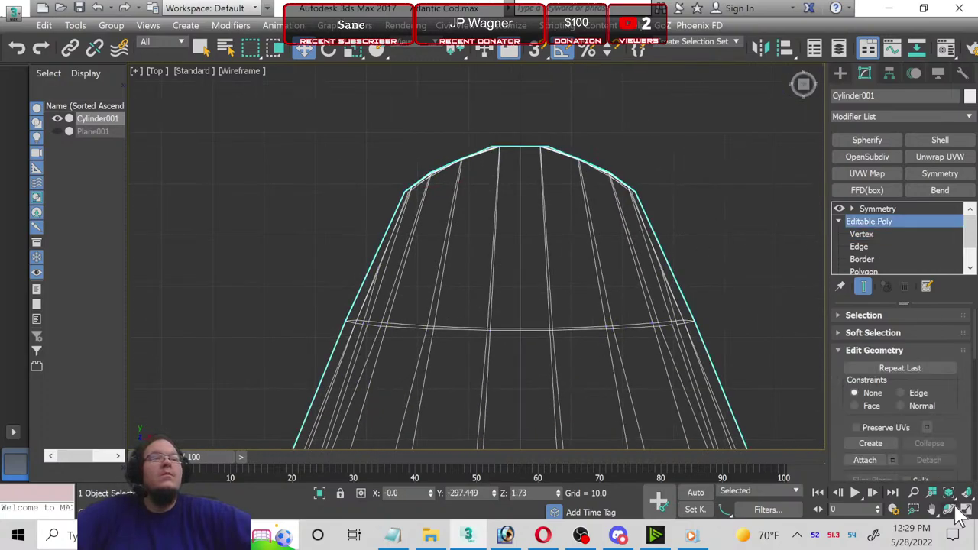
click(965, 509)
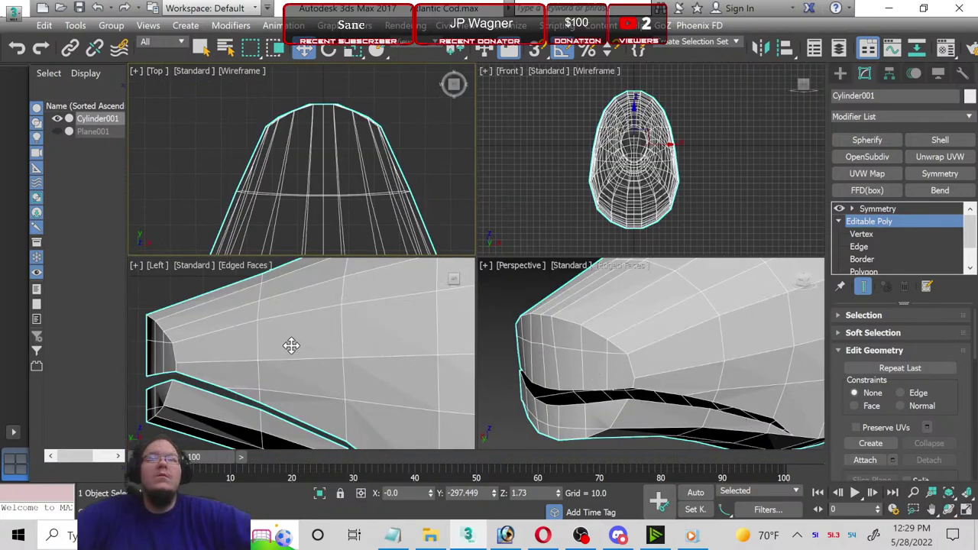
middle_drag(267, 344, 411, 359)
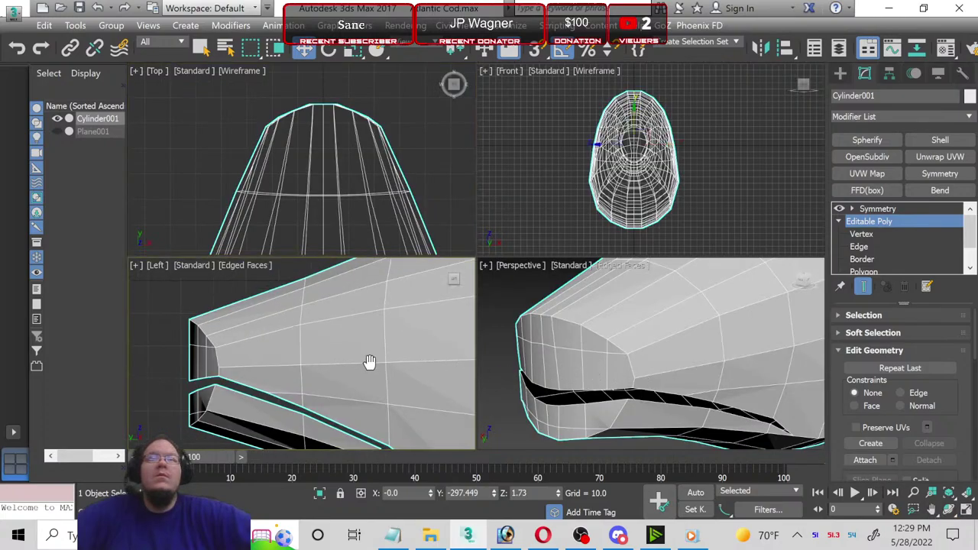
Step: In the maximized Left view, move the snout's front corner vertices rearward to soften the snout
click(965, 509)
click(861, 235)
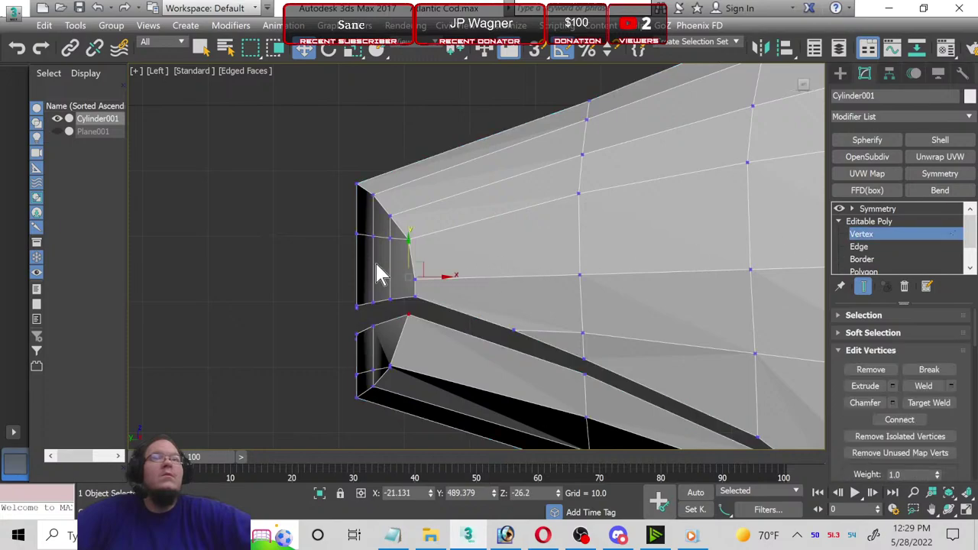
scroll(357, 185, up, 3)
mouse_move(334, 174)
mouse_down()
mouse_move(364, 201)
mouse_move(403, 173)
mouse_move(405, 218)
mouse_move(429, 199)
mouse_up()
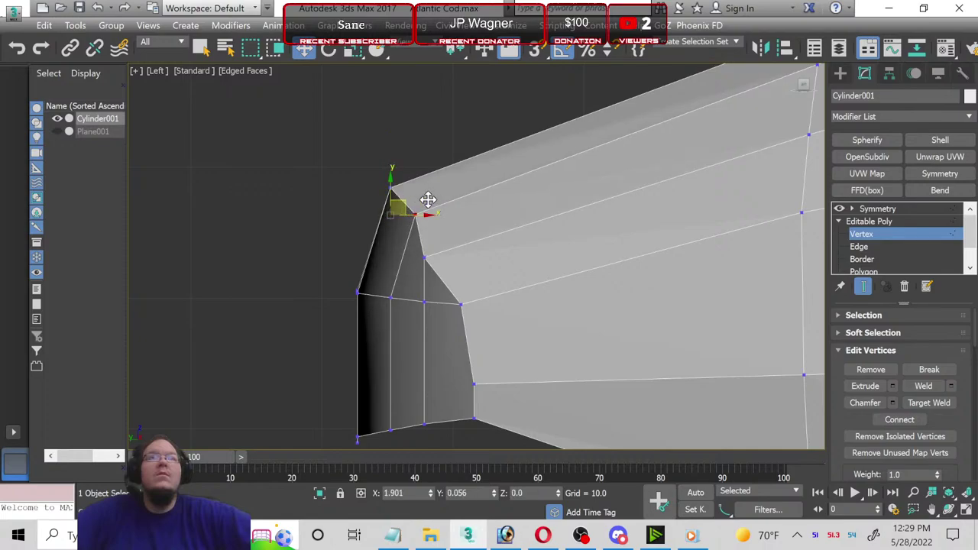
drag(424, 201, 424, 243)
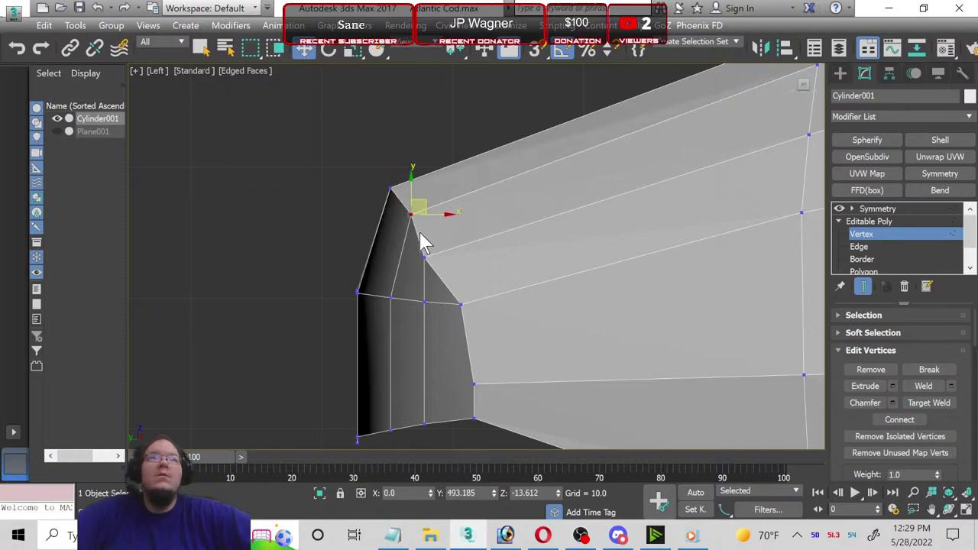
mouse_move(450, 280)
mouse_down()
mouse_move(455, 264)
mouse_move(473, 258)
mouse_up()
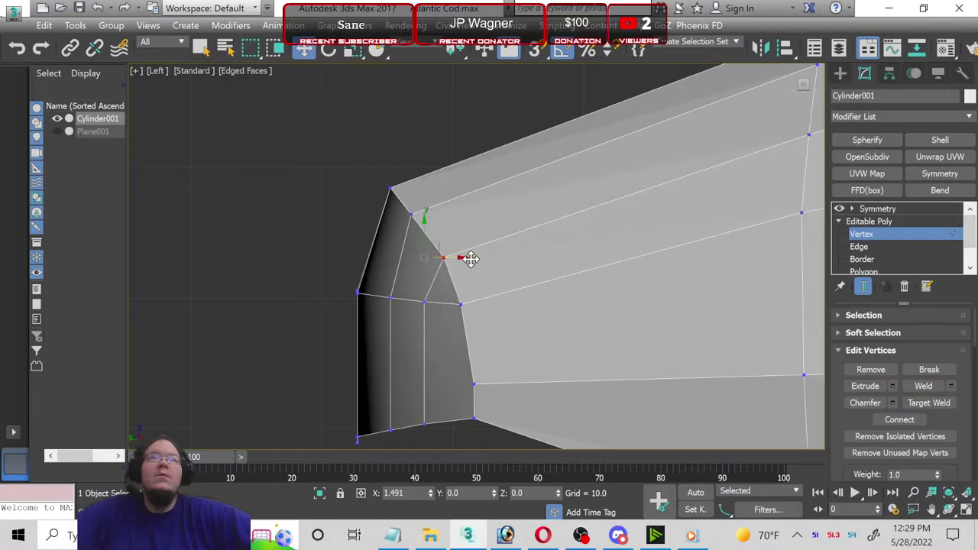
middle_drag(502, 350, 439, 177)
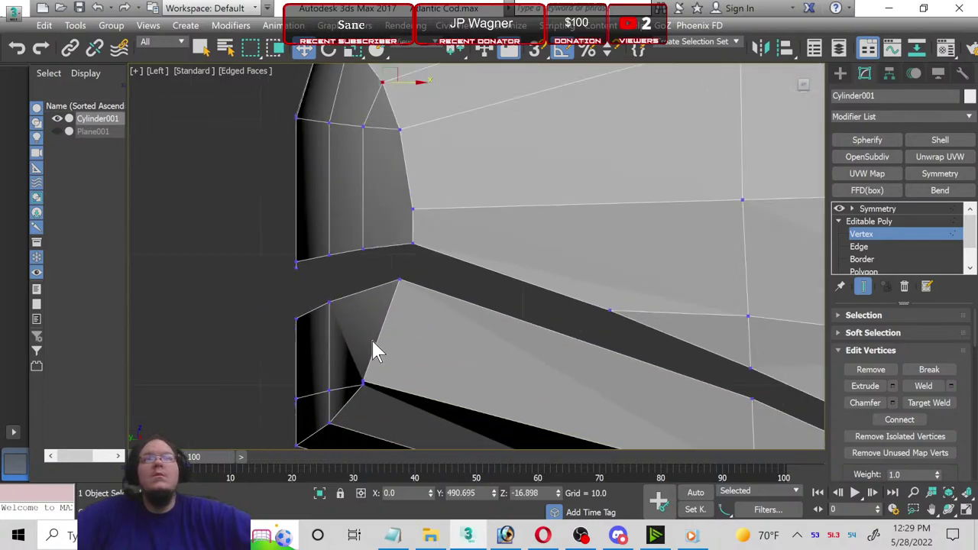
scroll(368, 338, down, 2)
scroll(386, 341, down, 2)
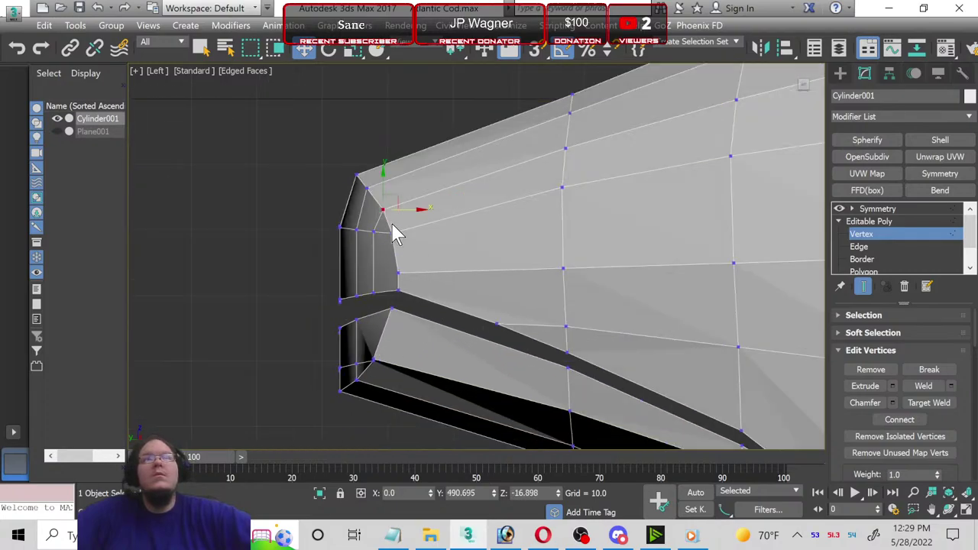
Step: Add an OpenSubdiv modifier to the fish body with Iterations set to 2
click(879, 221)
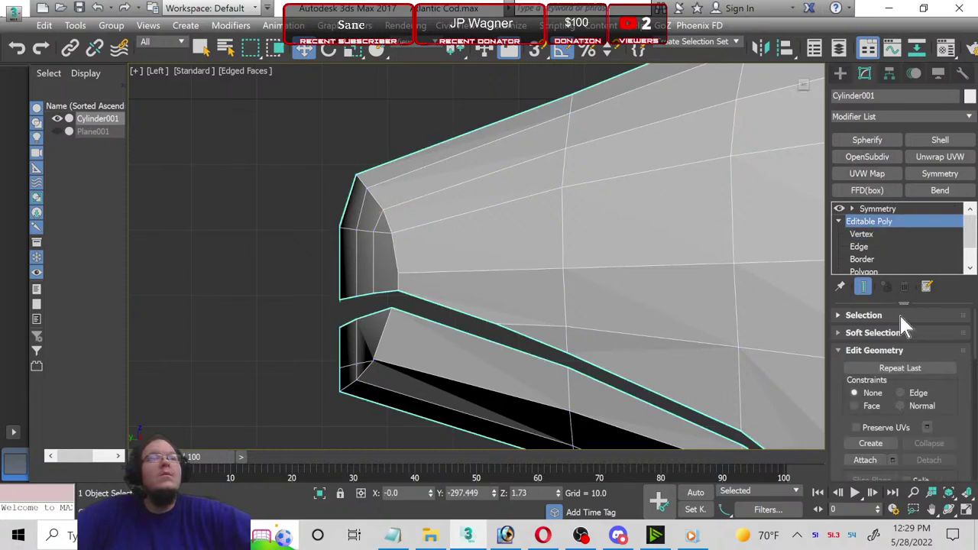
click(866, 158)
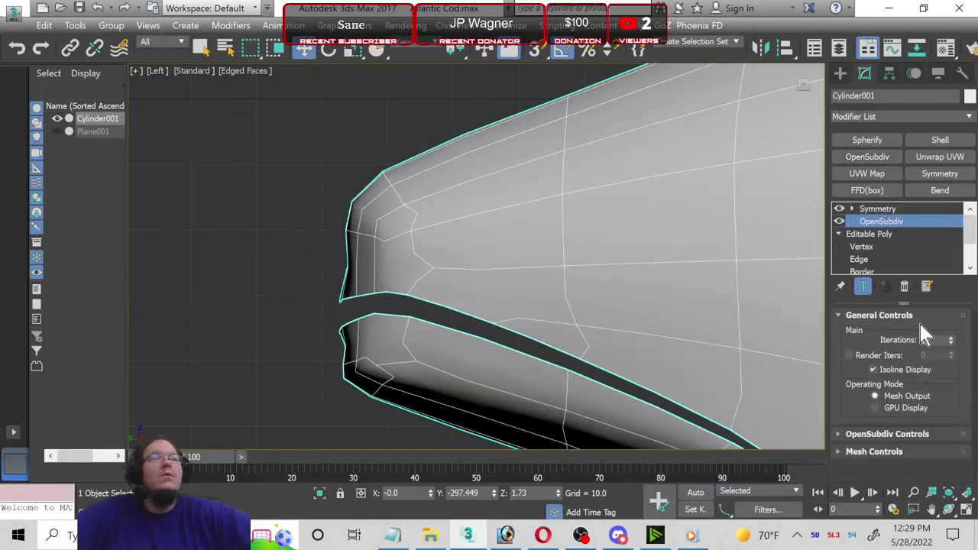
click(952, 338)
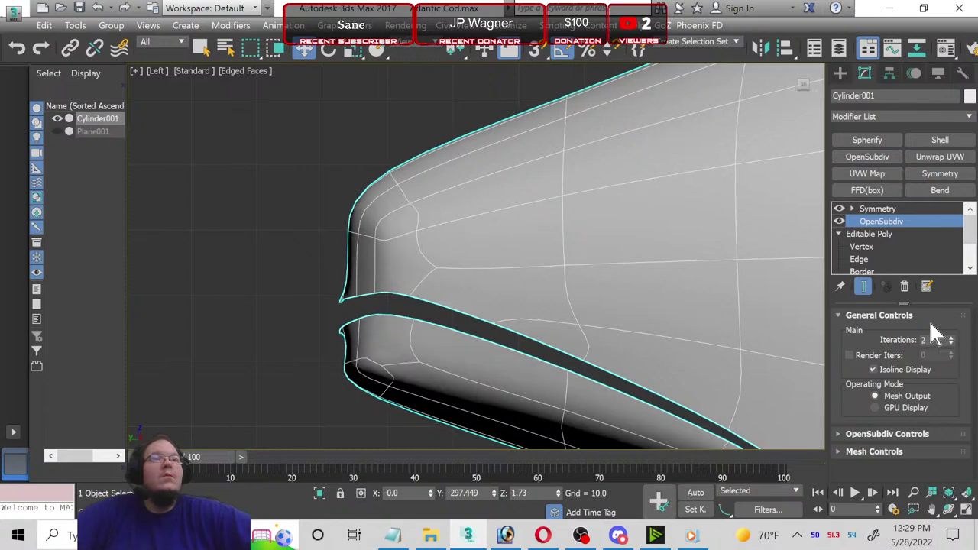
click(862, 246)
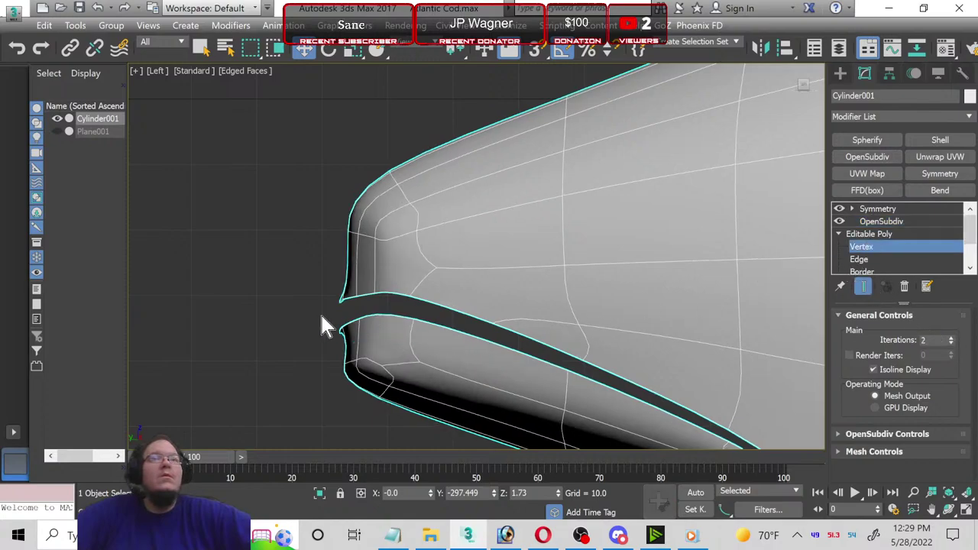
Step: Nudge the mouth's front corner vertex upward and check the result in the Perspective view
scroll(336, 307, up, 3)
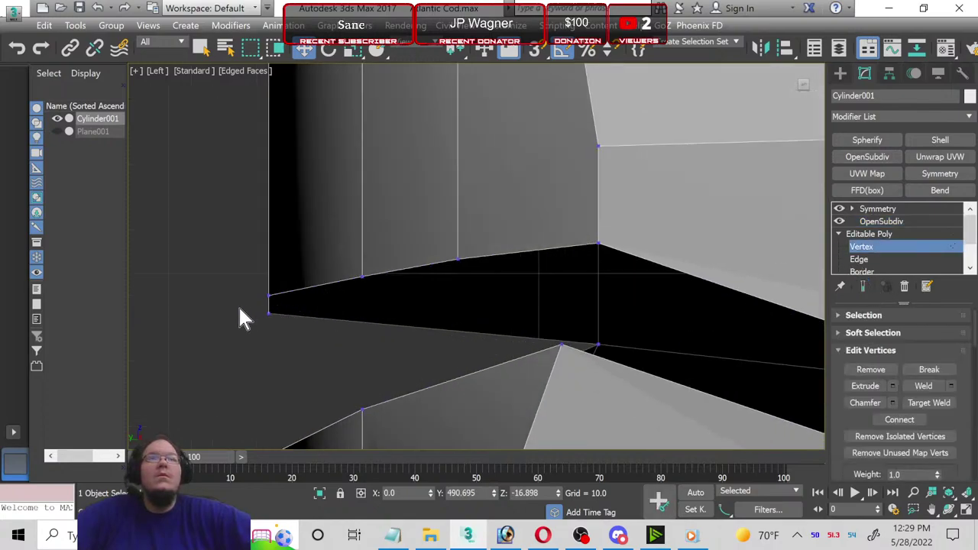
drag(305, 334, 305, 334)
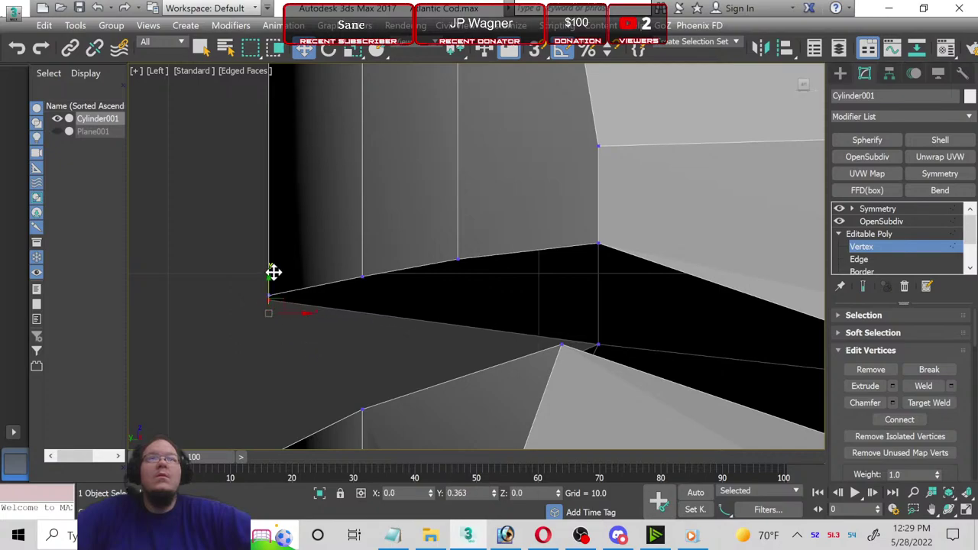
drag(268, 287, 275, 280)
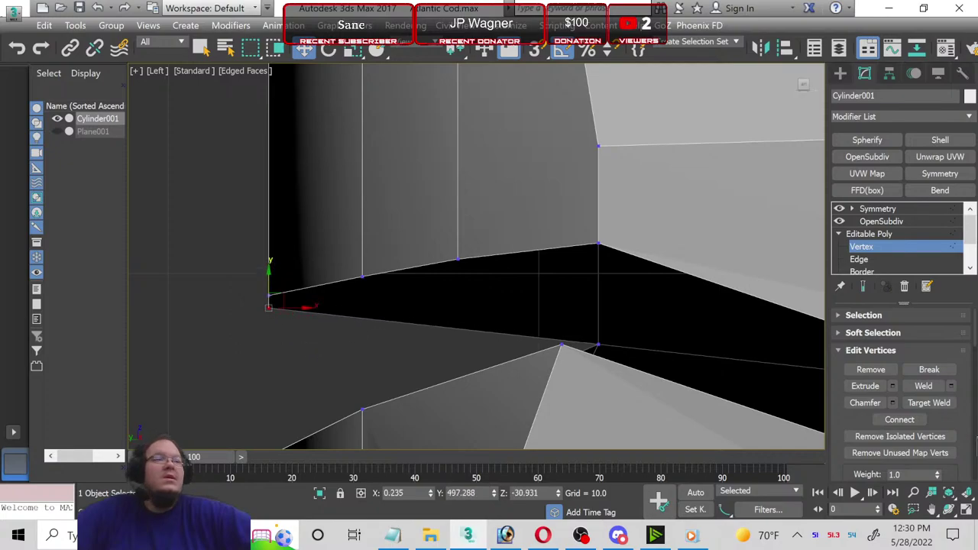
click(968, 495)
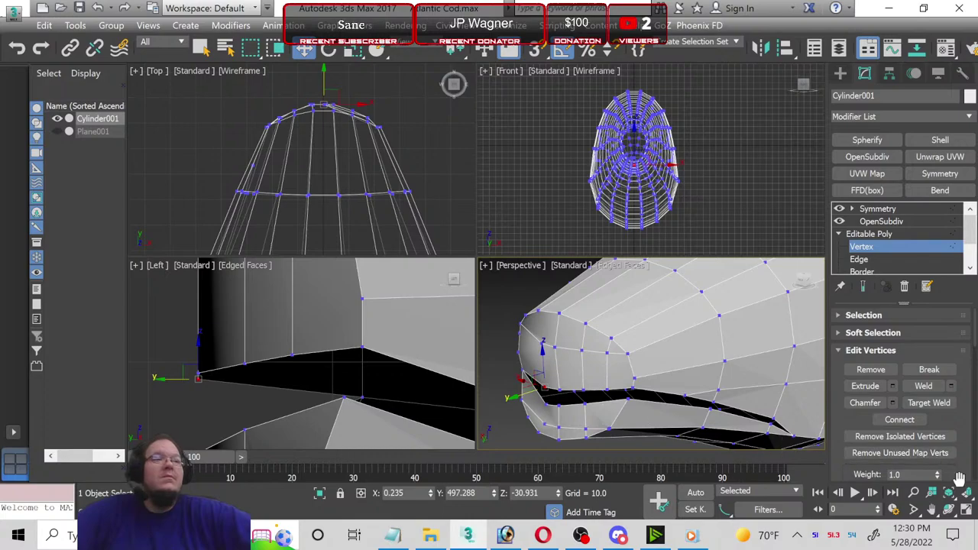
click(968, 510)
scroll(386, 348, up, 3)
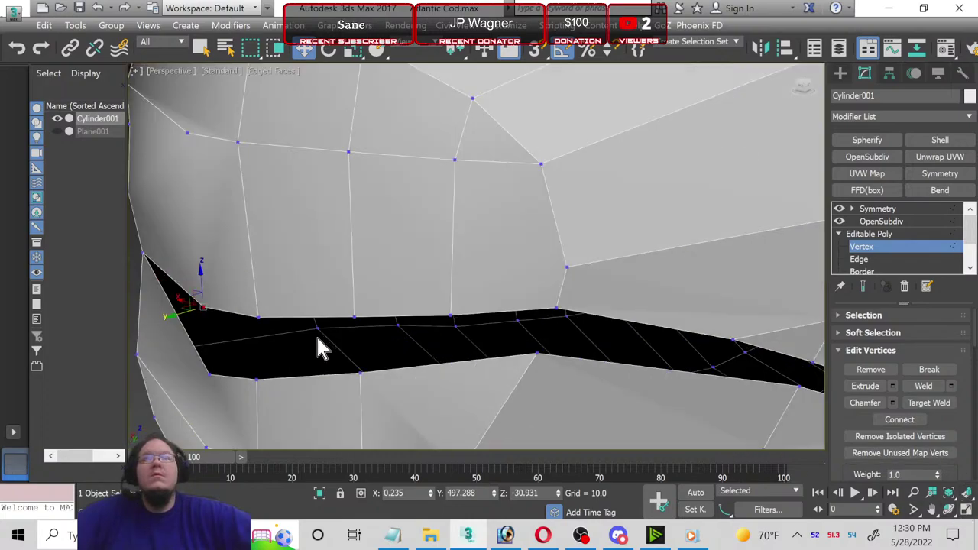
click(966, 510)
Step: Select the mouth corner vertex in the Left view and turn on Show End Result to preview the smoothing
click(219, 390)
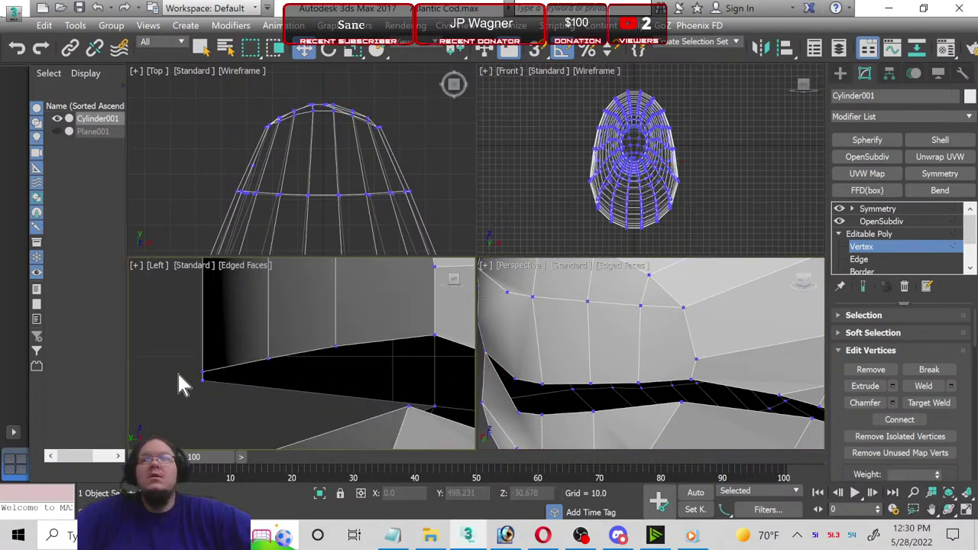
scroll(180, 374, up, 2)
drag(245, 391, 249, 392)
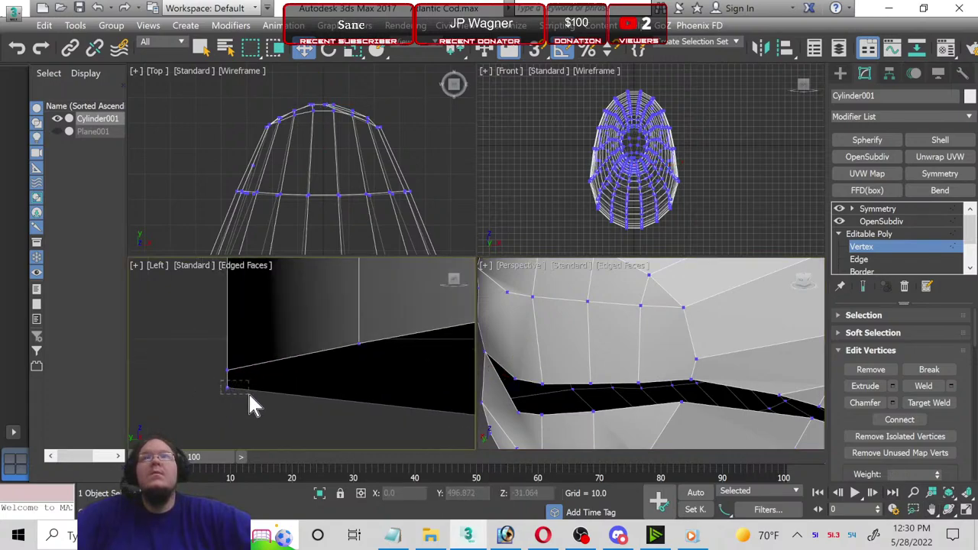
scroll(322, 121, up, 2)
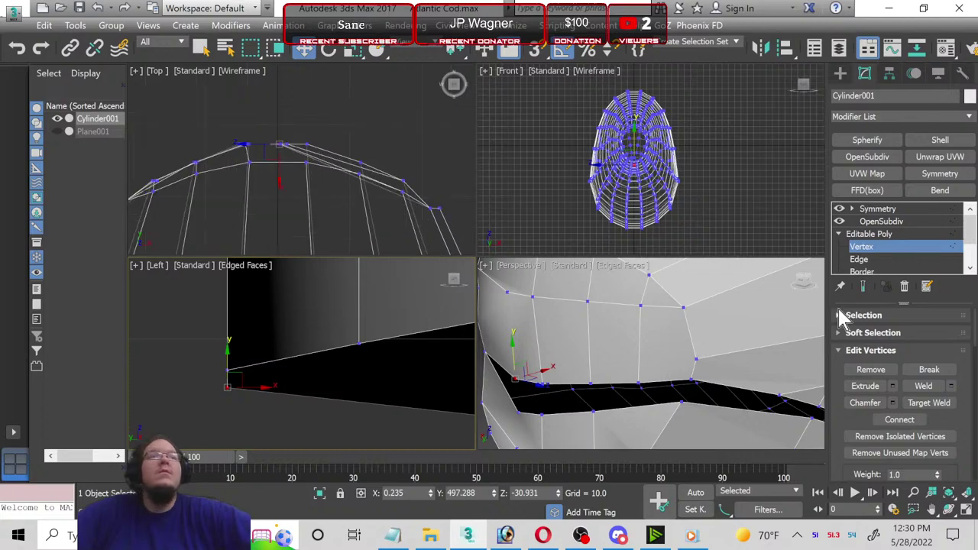
click(863, 287)
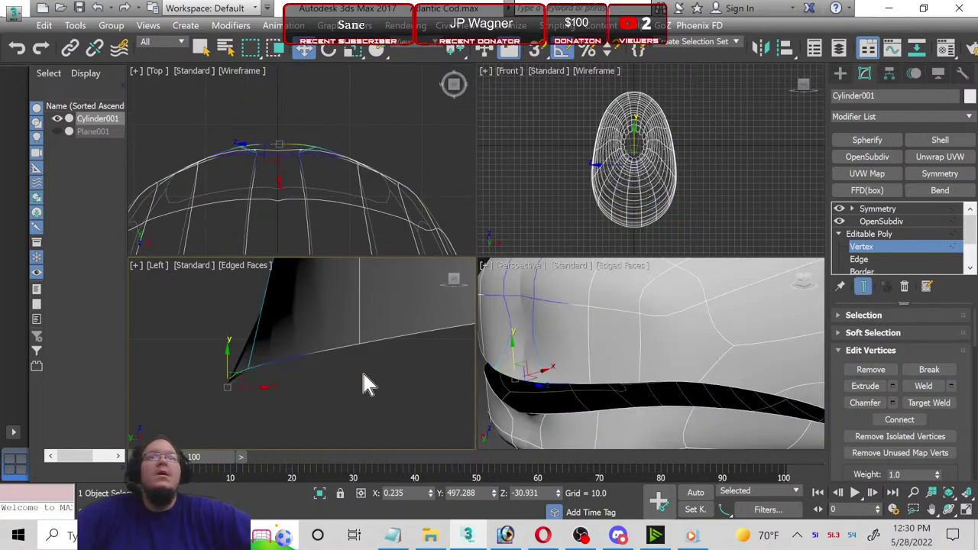
scroll(362, 371, down, 2)
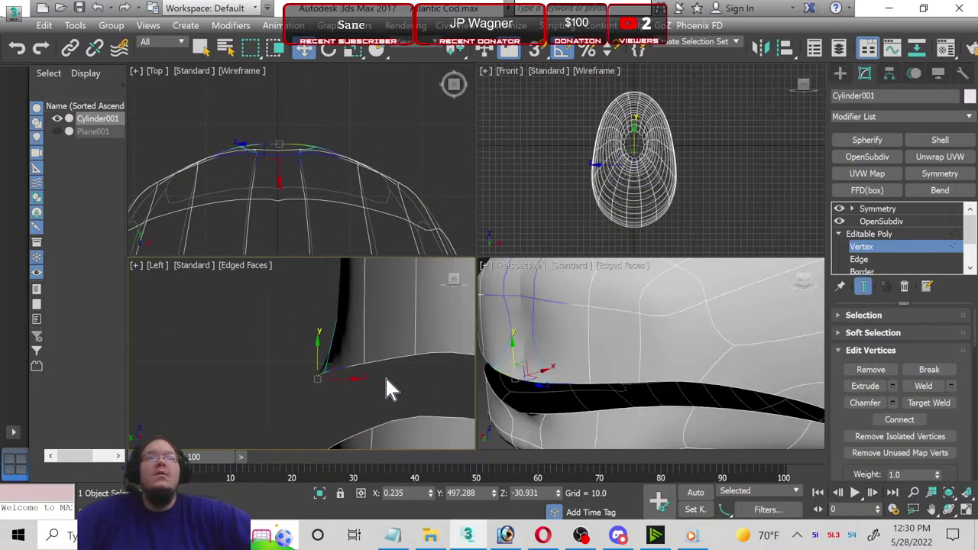
Step: Hide the OpenSubdiv smoothing and pick an upper-lip vertex in the maximized Perspective view
click(840, 221)
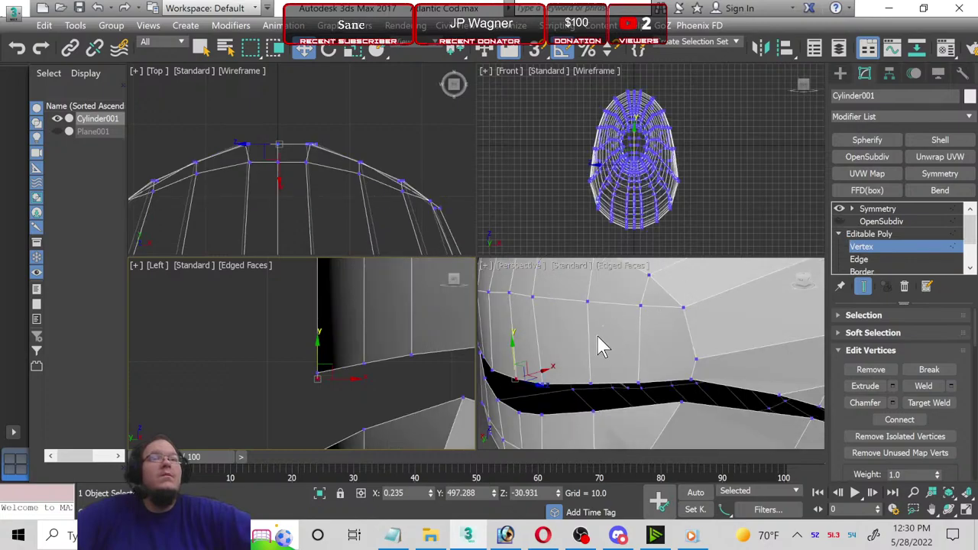
key(alt+w)
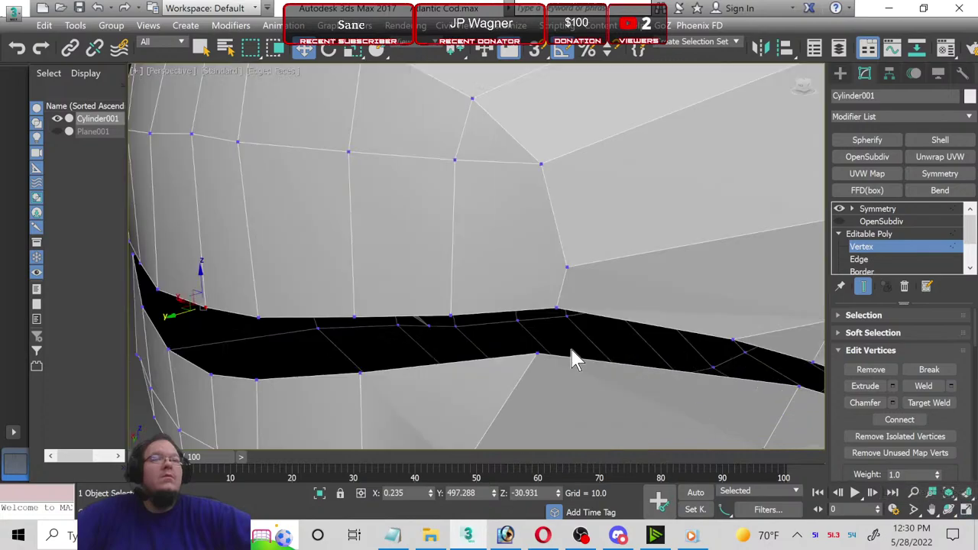
scroll(655, 355, down, 3)
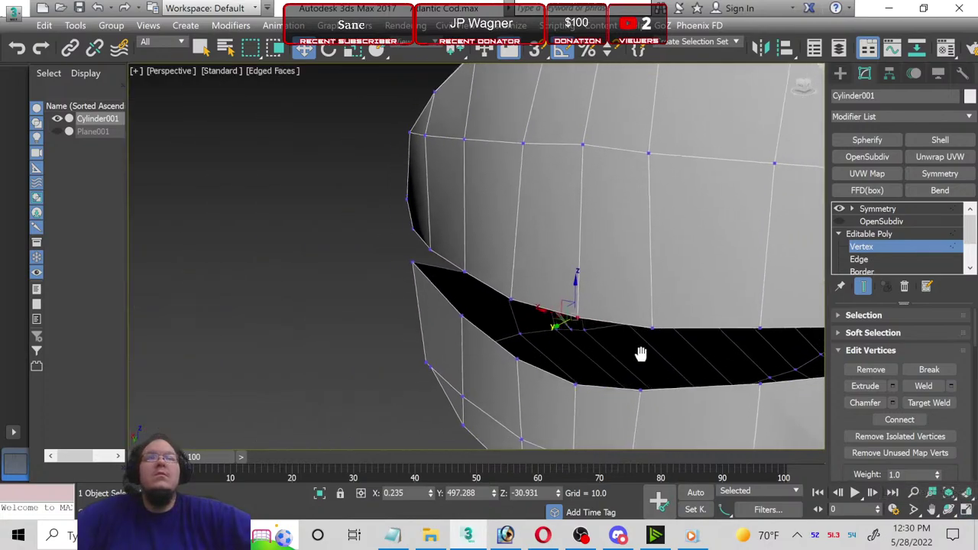
alt+middle_drag(640, 354, 562, 336)
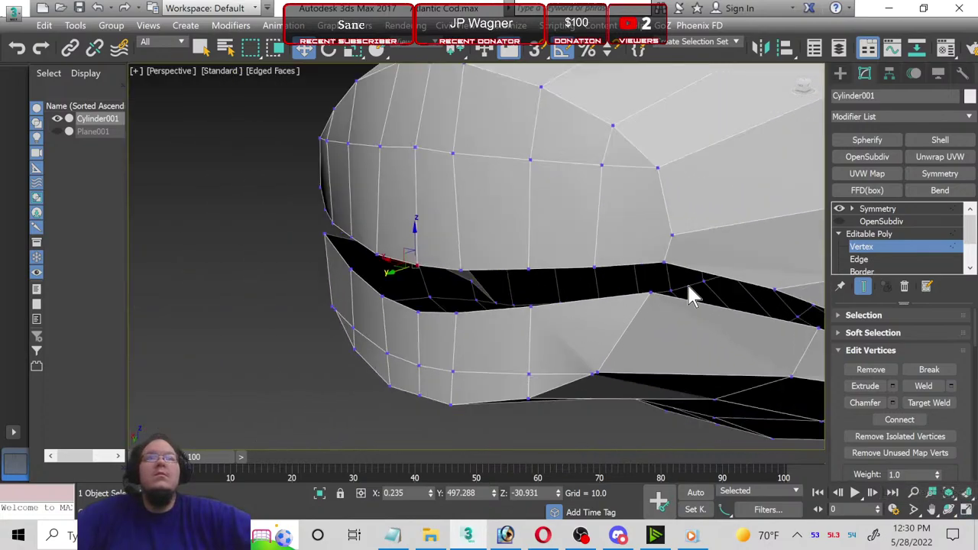
click(650, 294)
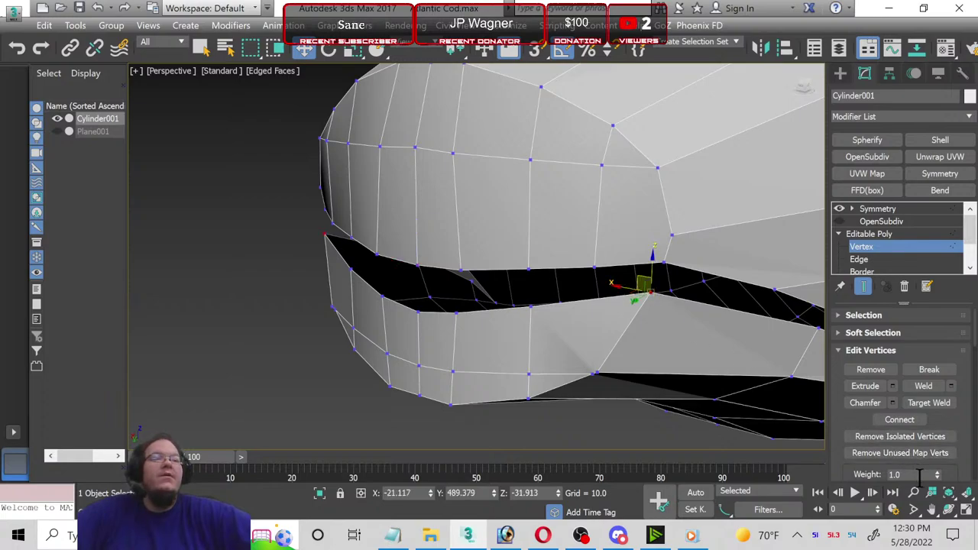
Step: In the Left view, lower the mouth corner vertex and reposition the lip's front tip vertex
click(965, 511)
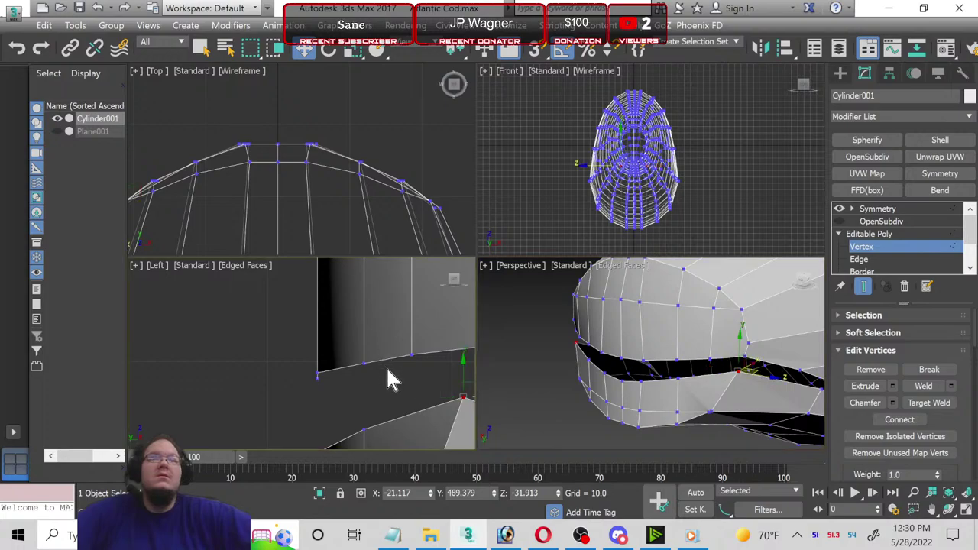
middle_drag(385, 371, 197, 300)
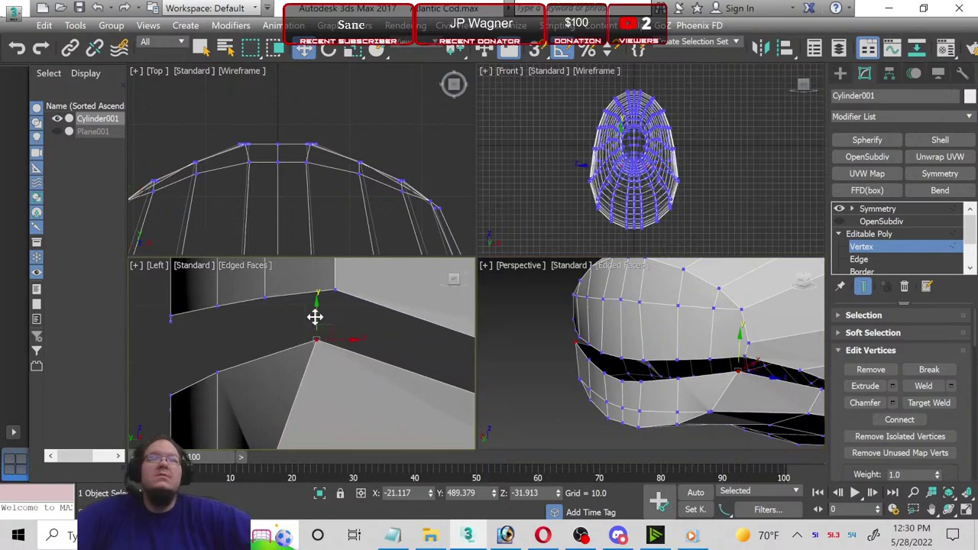
drag(314, 316, 269, 344)
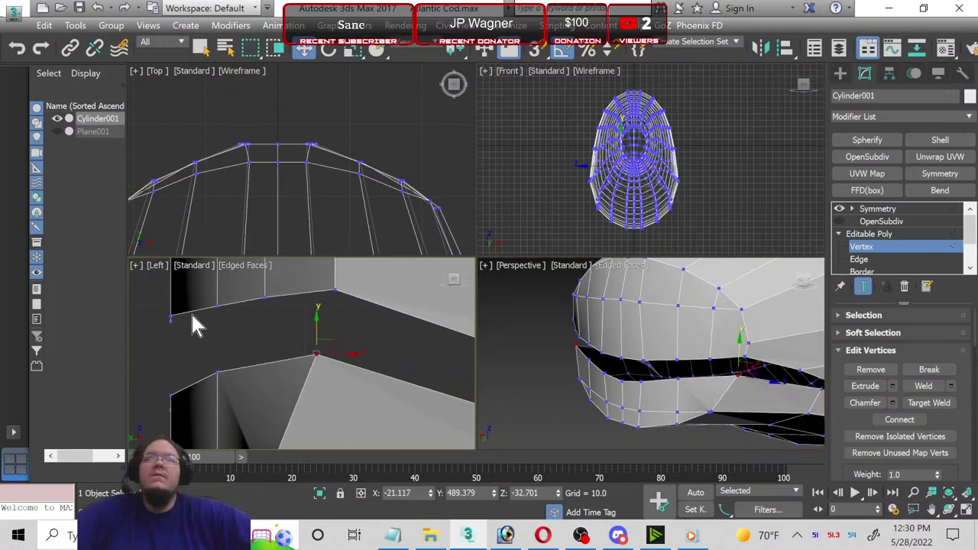
click(153, 328)
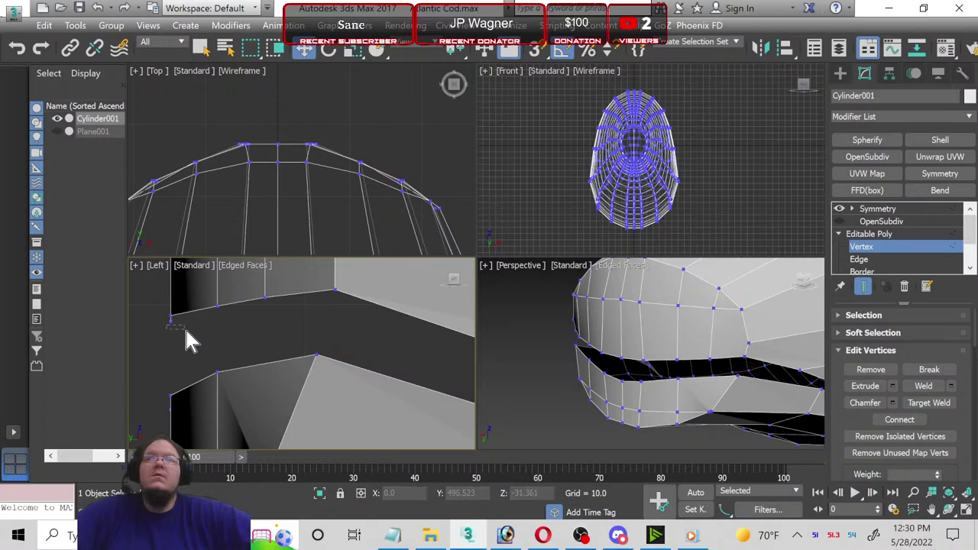
click(161, 321)
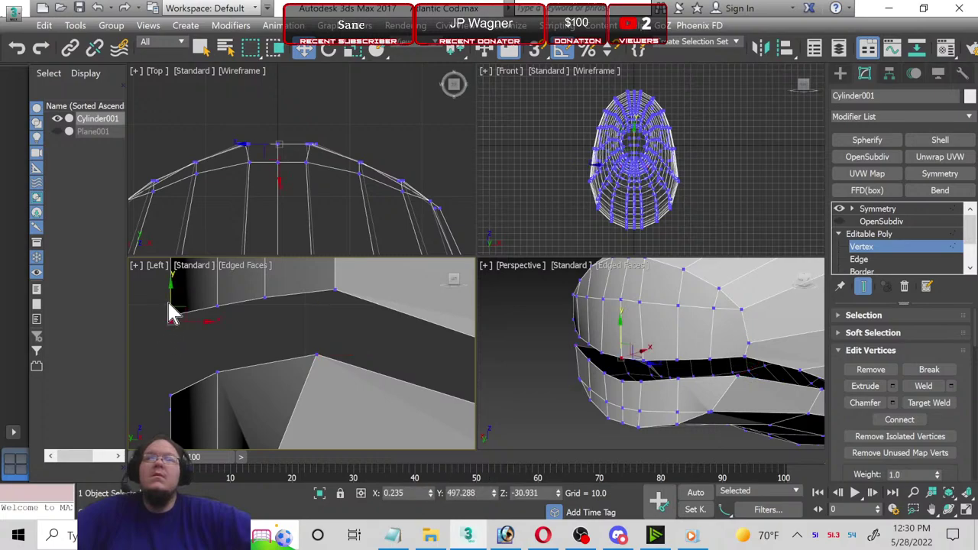
drag(172, 313, 169, 301)
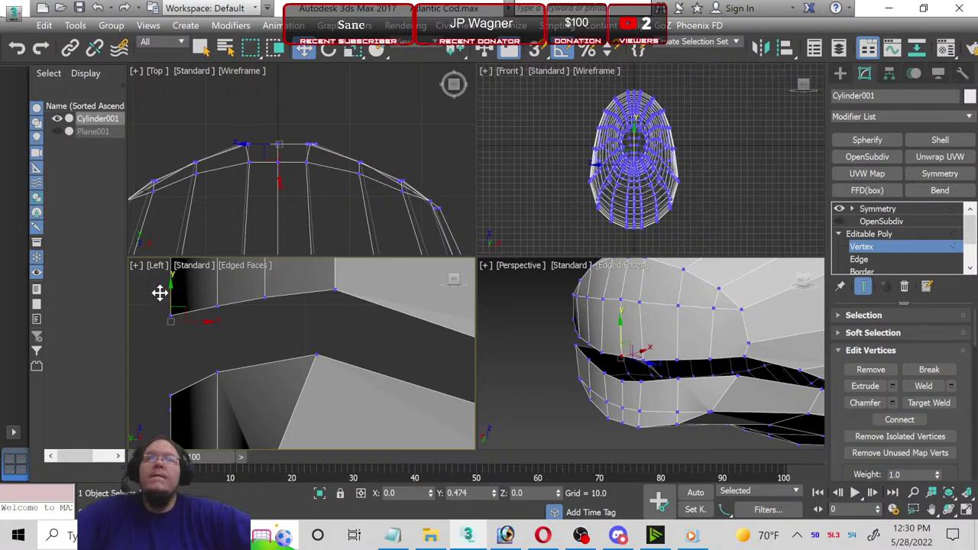
drag(161, 296, 170, 304)
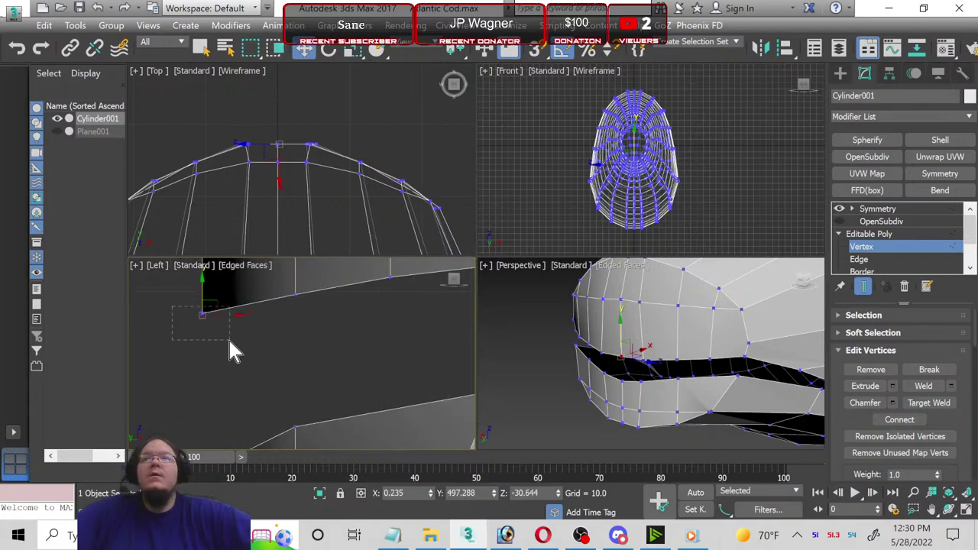
click(353, 52)
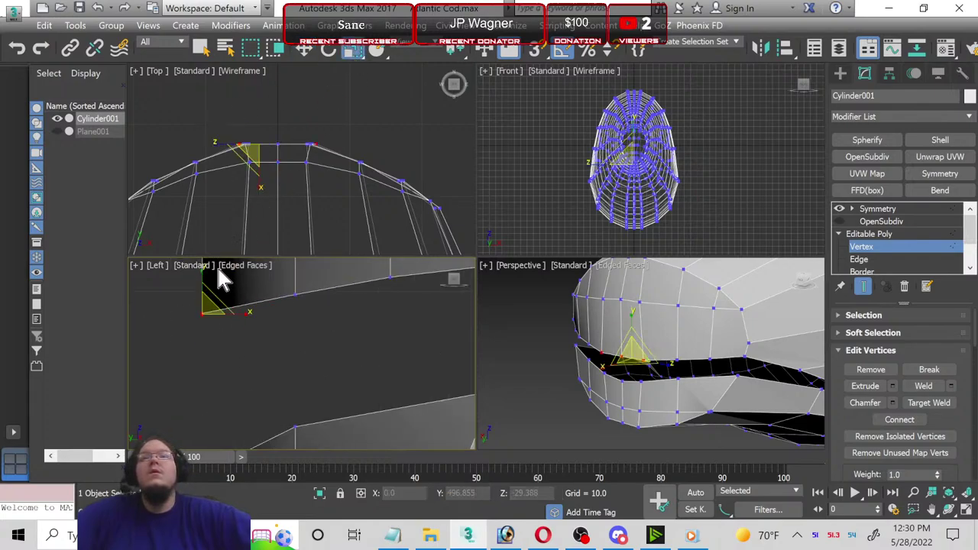
middle_drag(212, 273, 245, 348)
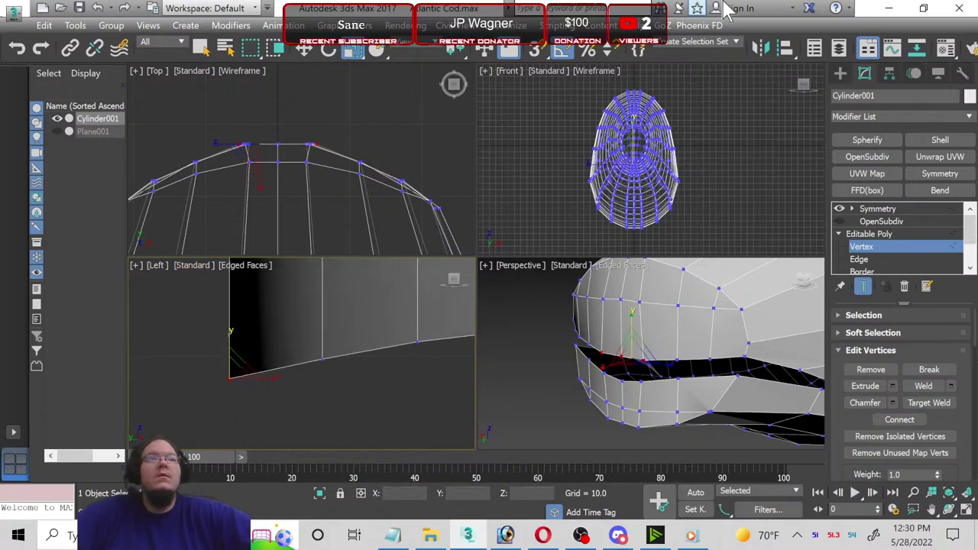
Step: Toggle the OpenSubdiv preview on and off to compare, leaving it off in Vertex mode
click(847, 232)
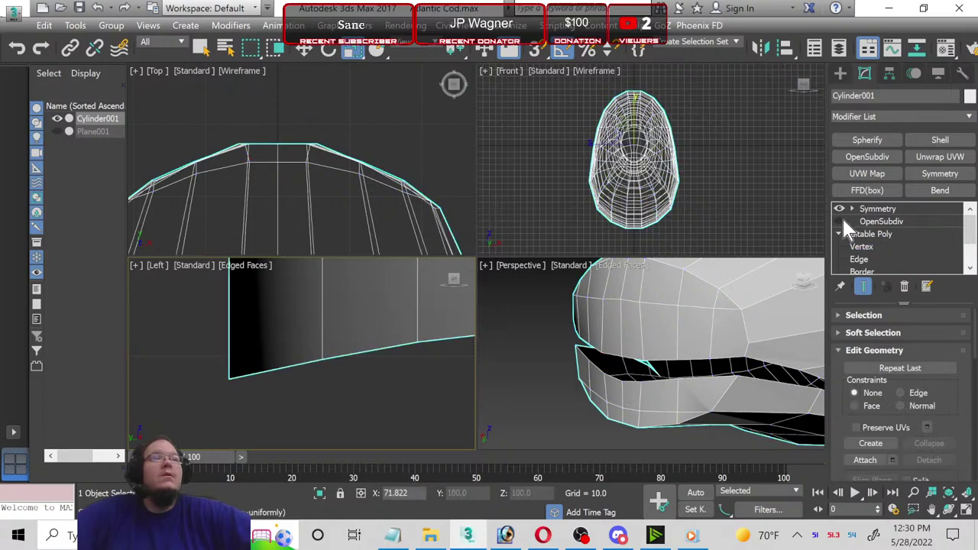
click(839, 220)
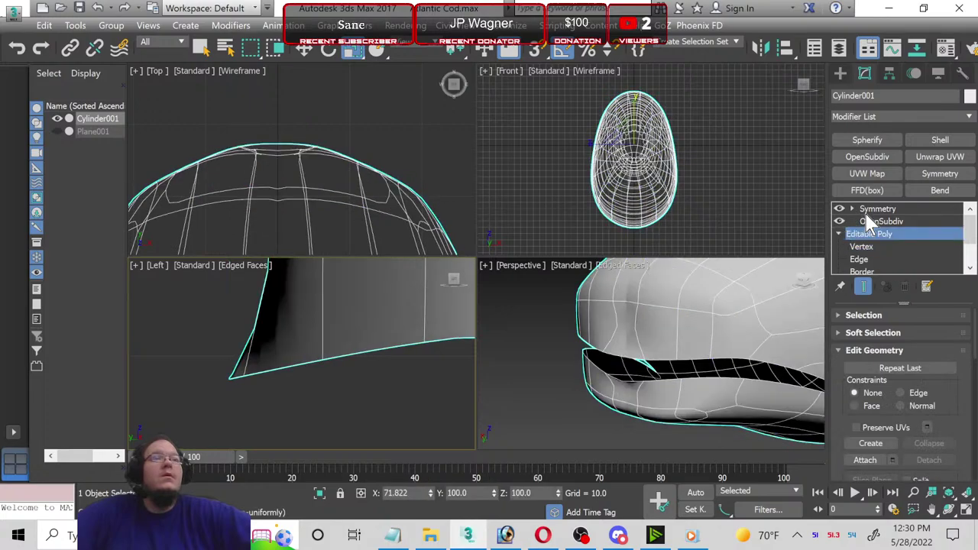
click(840, 222)
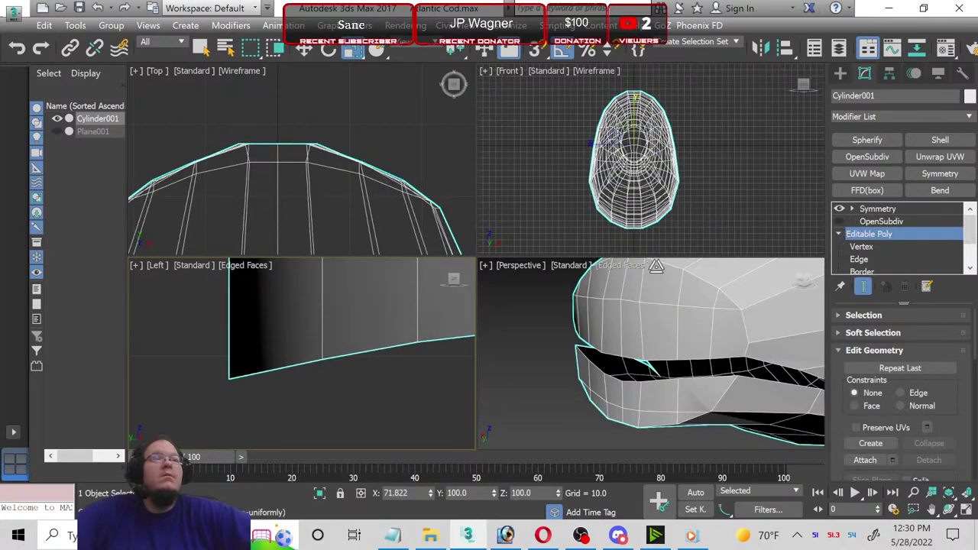
click(862, 247)
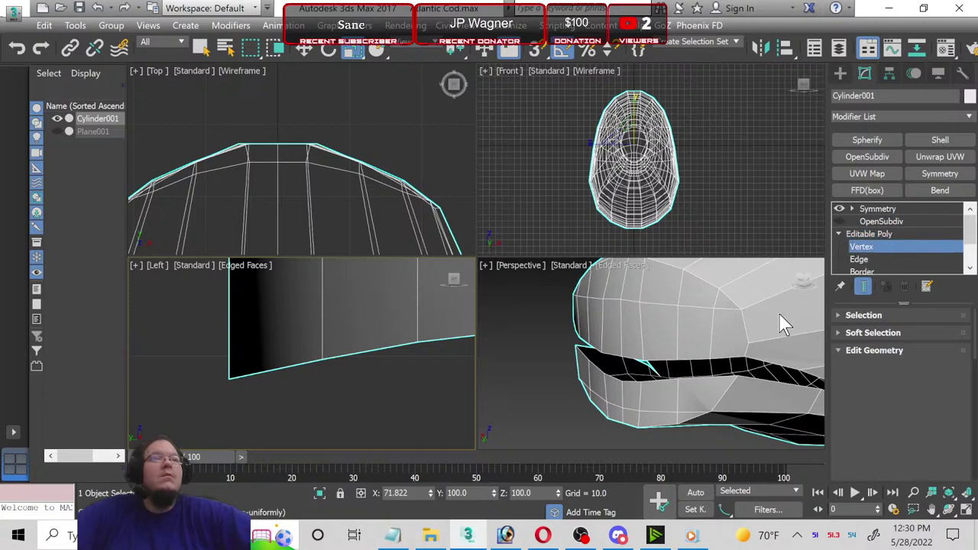
Step: Select a mouth corner vertex with Move and frame the snout tip in the Top view
scroll(637, 370, up, 2)
scroll(631, 363, up, 2)
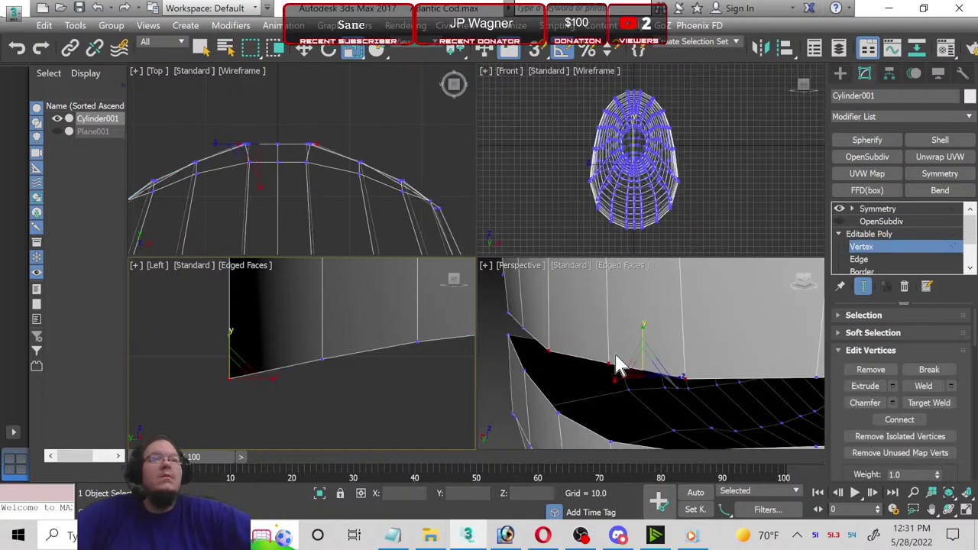
click(619, 366)
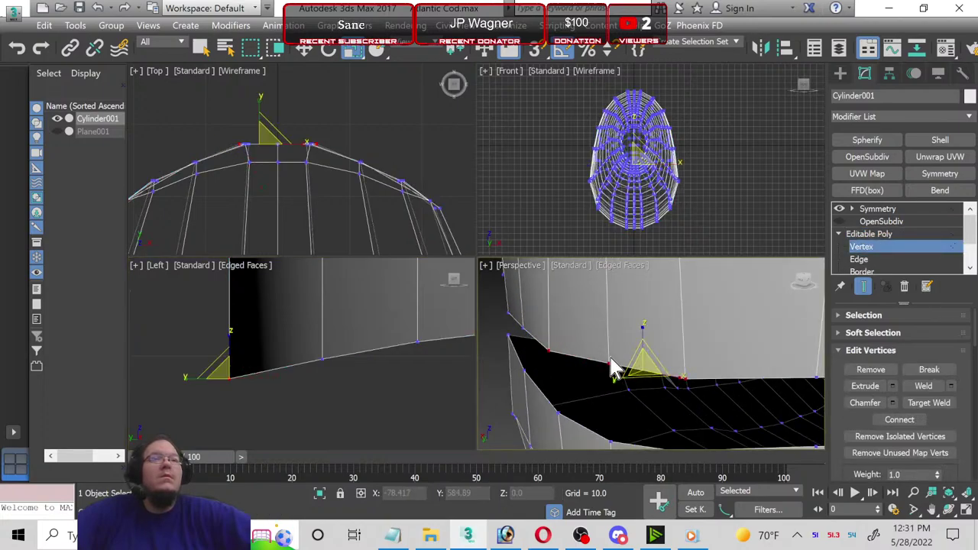
click(300, 52)
click(269, 112)
scroll(277, 130, up, 2)
scroll(252, 153, up, 2)
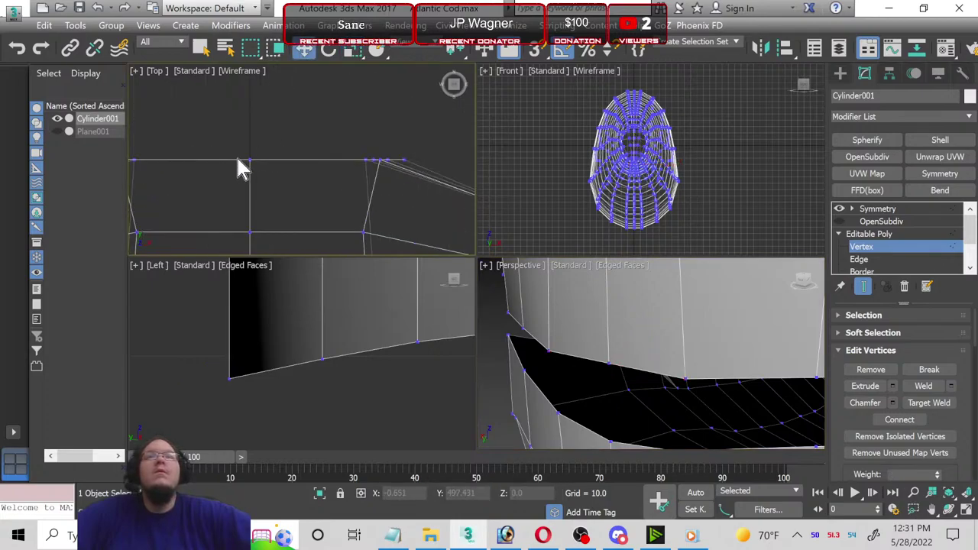
middle_drag(240, 168, 338, 181)
click(299, 171)
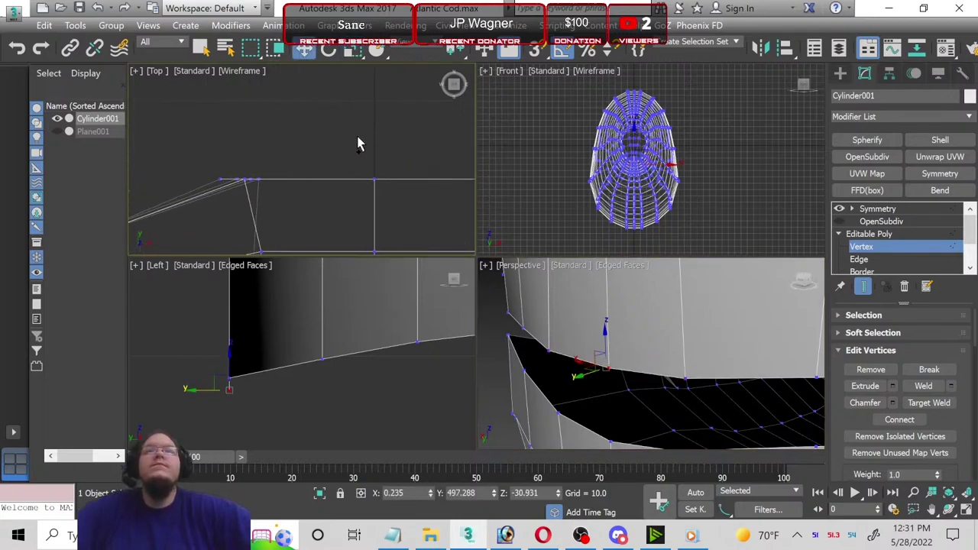
click(358, 144)
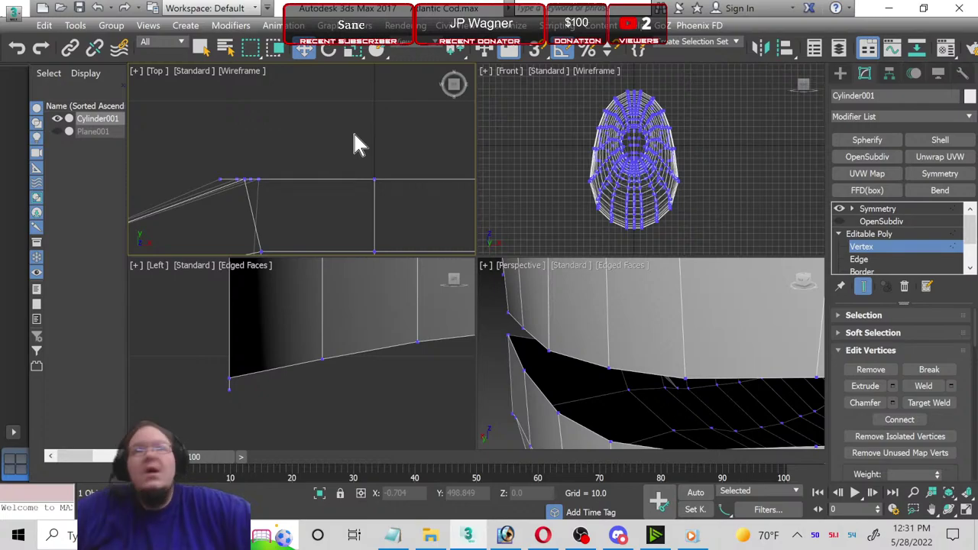
scroll(343, 175, down, 2)
middle_drag(413, 213, 295, 204)
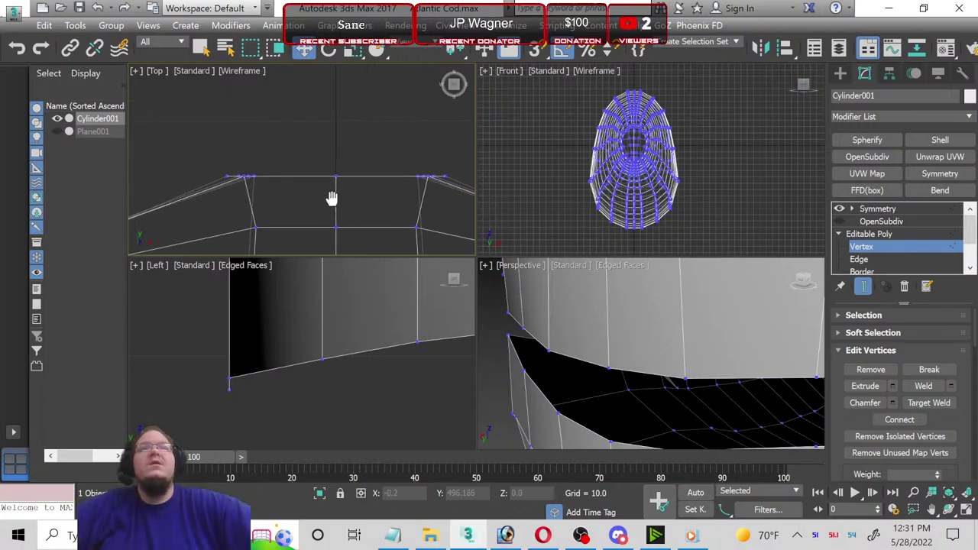
click(258, 198)
Step: Undo the OpenSubdiv smoothing, then pull two lip vertices near the snout tip back along the head
key(ctrl+z)
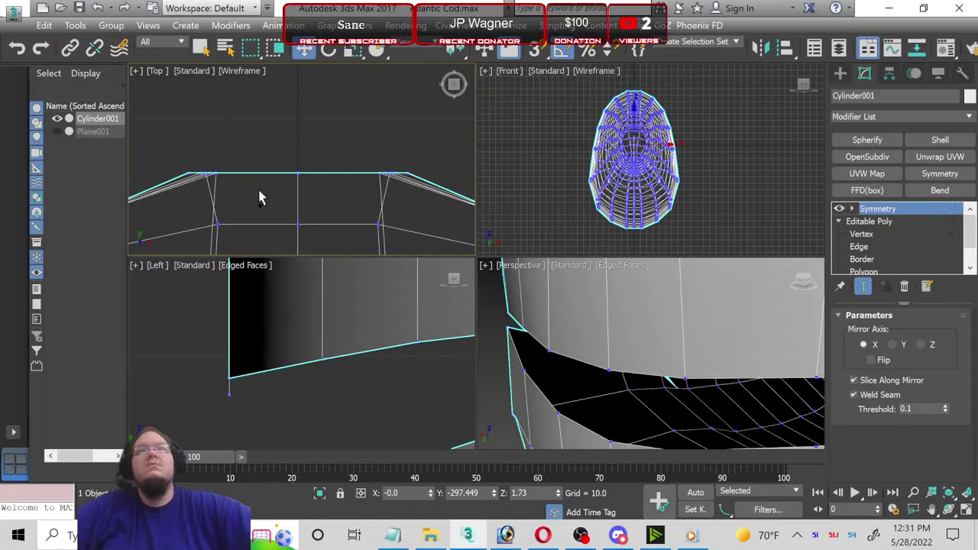
click(850, 234)
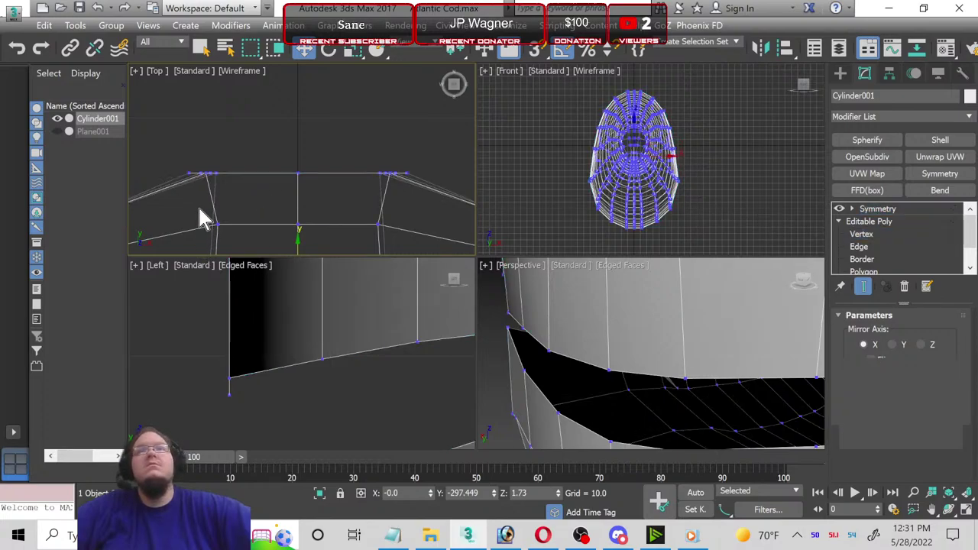
drag(166, 138, 189, 162)
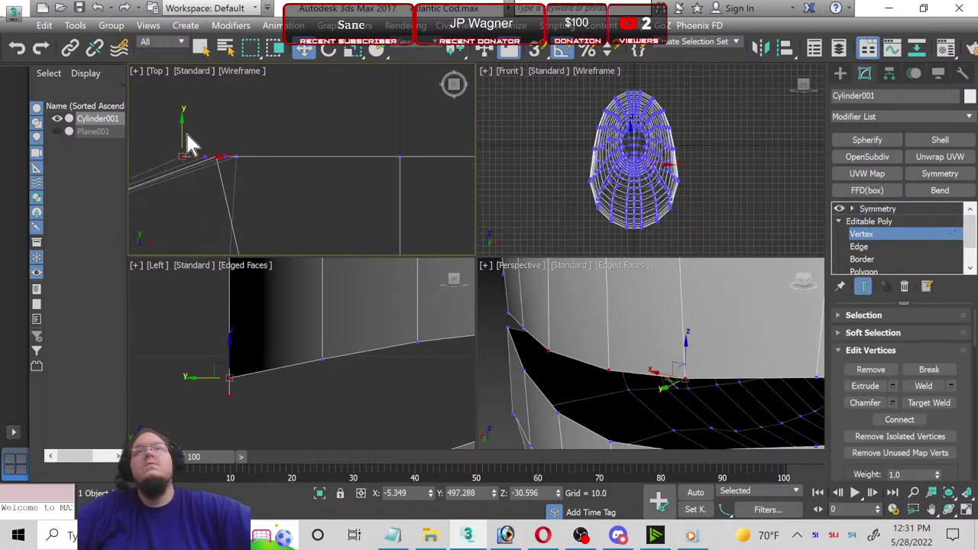
drag(181, 127, 192, 158)
click(206, 157)
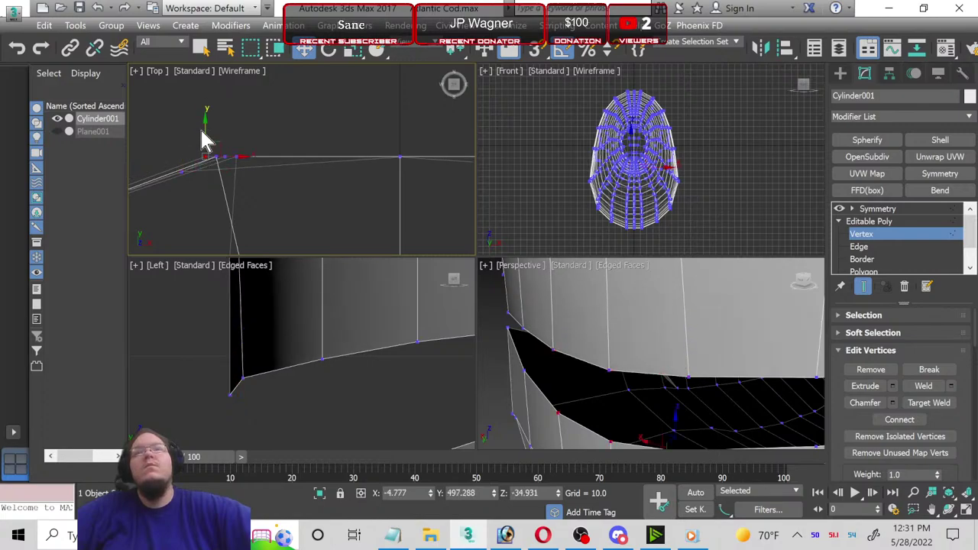
drag(206, 132, 217, 145)
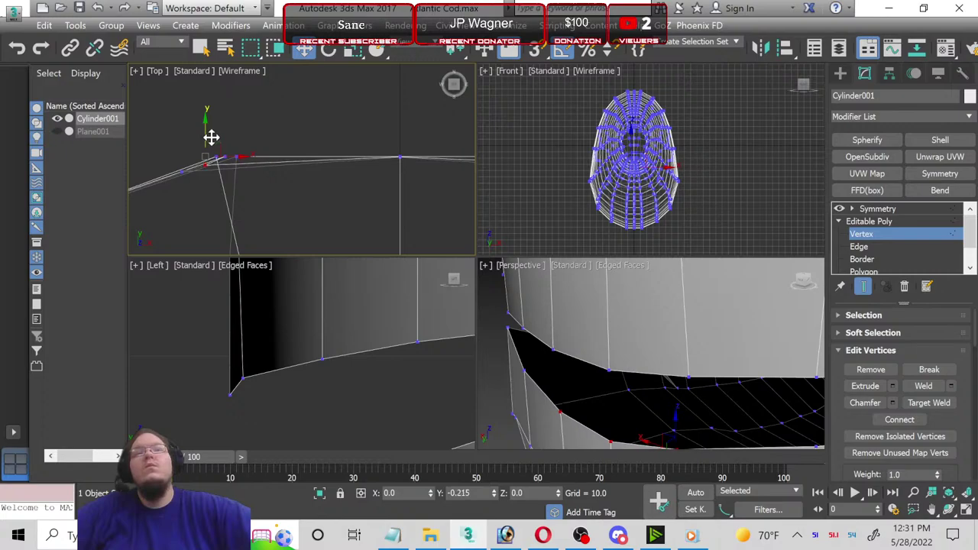
Step: Shift another lip vertex near the snout tip to even out the lip line
scroll(217, 145, up, 2)
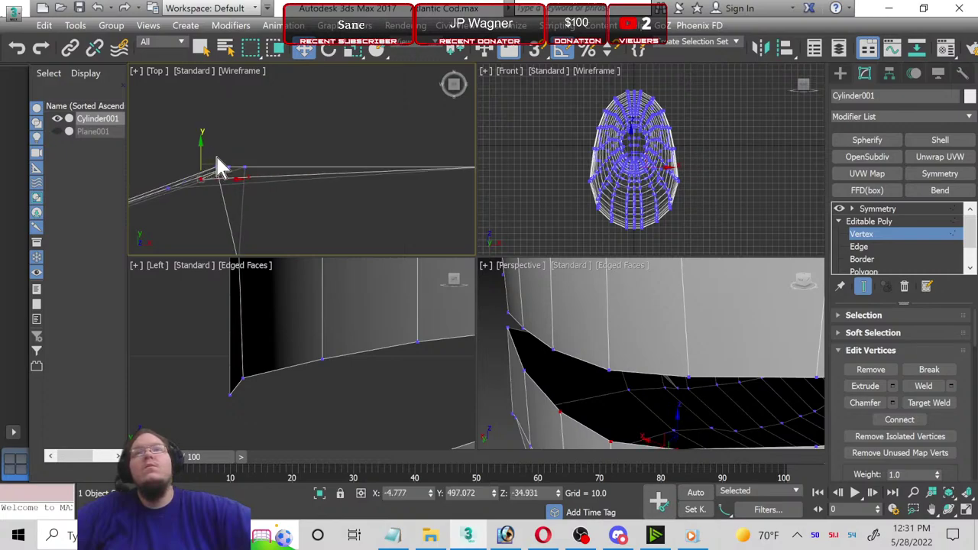
click(216, 153)
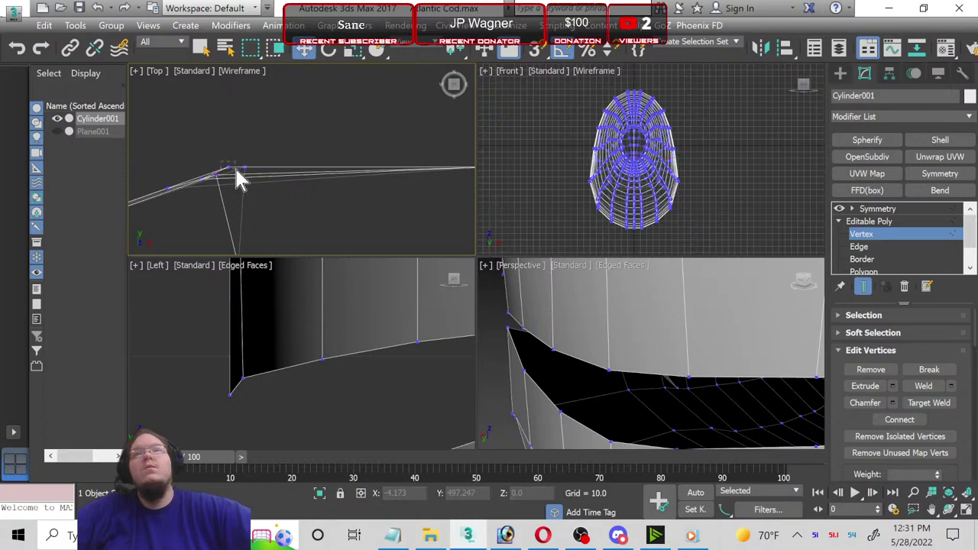
click(229, 169)
drag(227, 159, 249, 153)
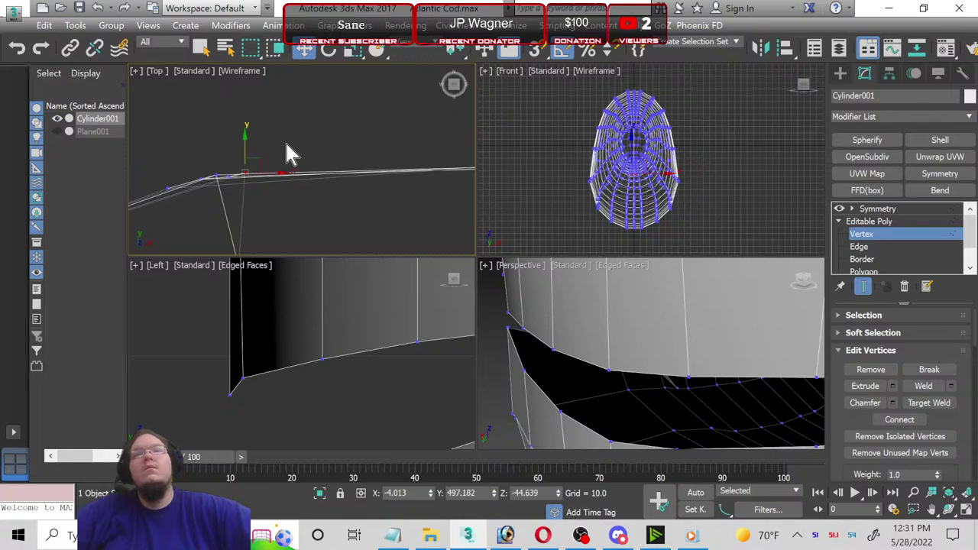
mouse_move(287, 153)
middle_down()
mouse_move(291, 192)
mouse_move(332, 219)
mouse_move(303, 166)
middle_up()
scroll(596, 372, down, 3)
Step: Maximize the Perspective view and select the vertex where the lower lip ends
scroll(688, 382, down, 1)
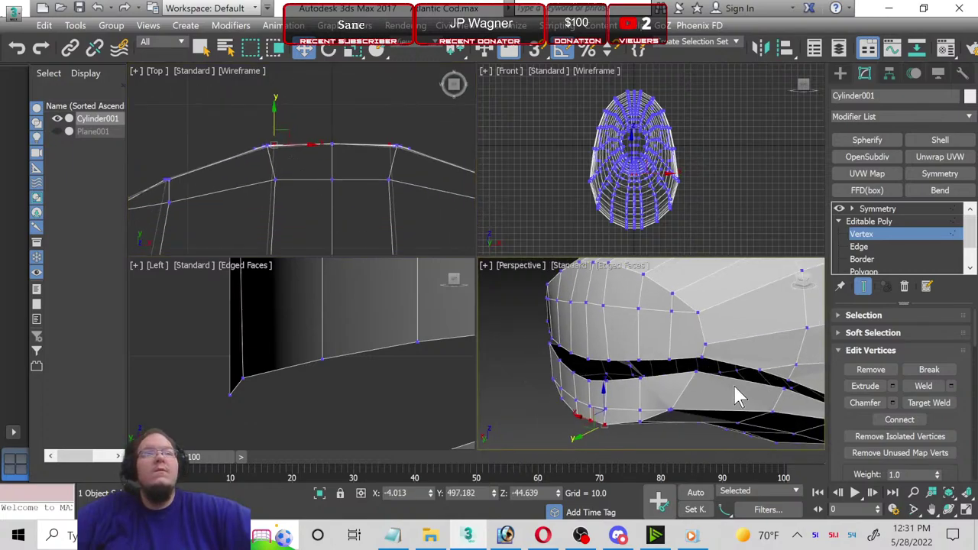
click(965, 509)
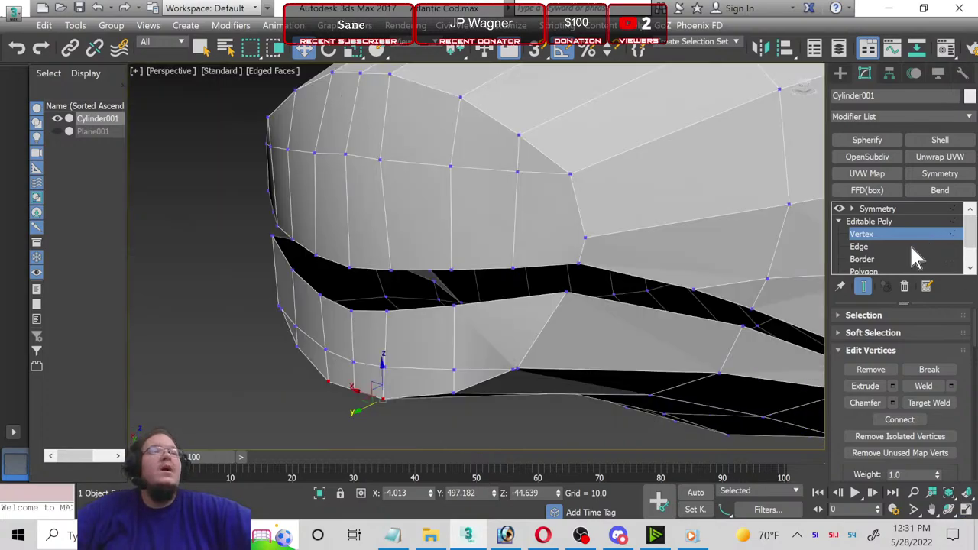
click(859, 247)
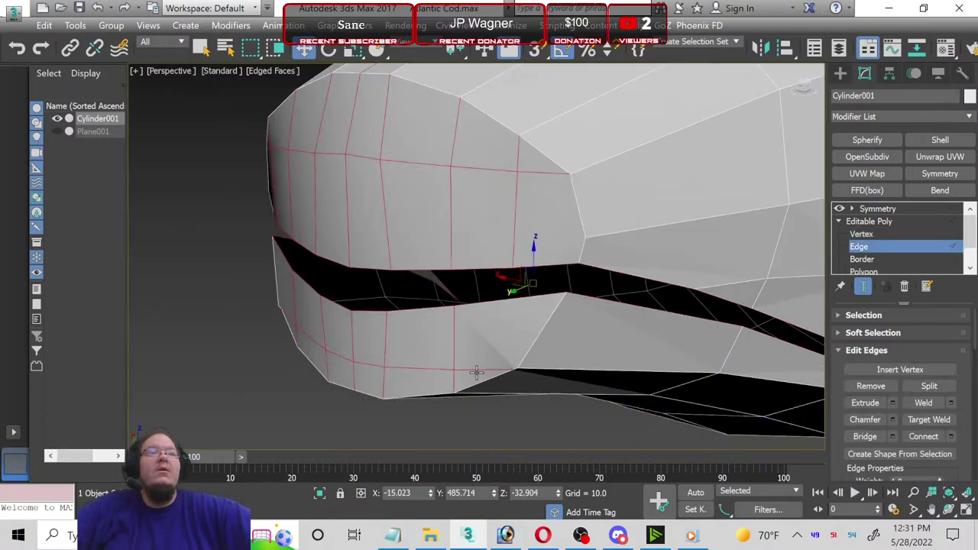
scroll(475, 373, up, 3)
click(850, 233)
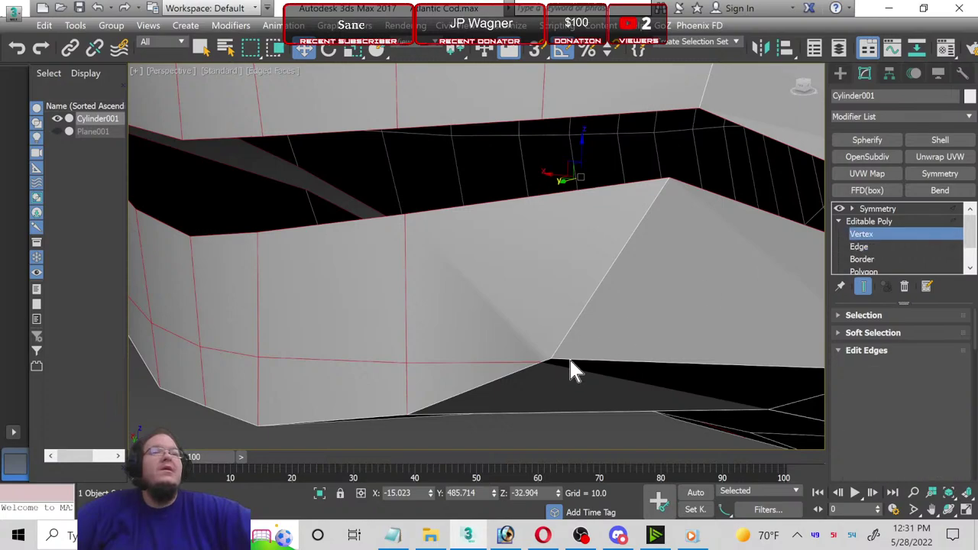
scroll(528, 367, up, 2)
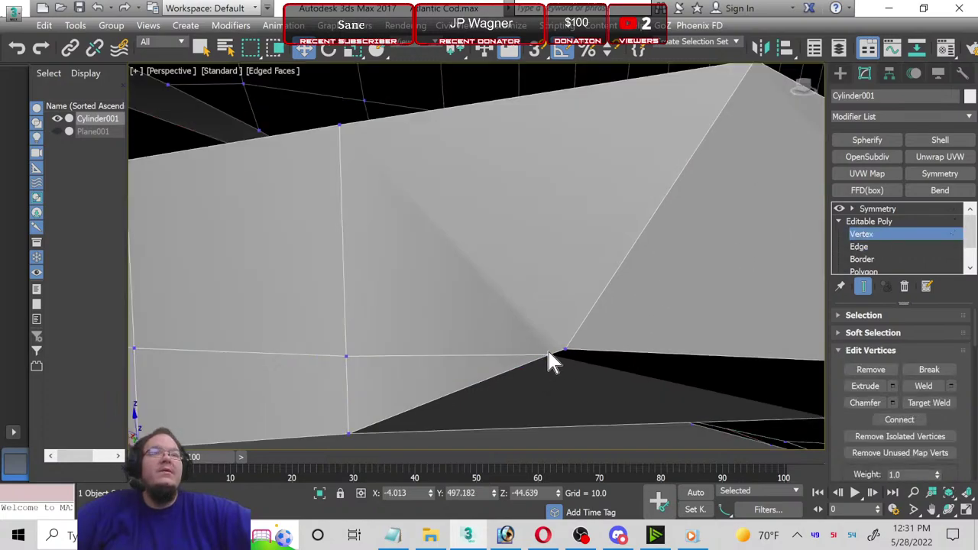
click(547, 352)
Step: Select the horizontal lower-lip edge loop and remove it with Ctrl+Backspace
click(857, 247)
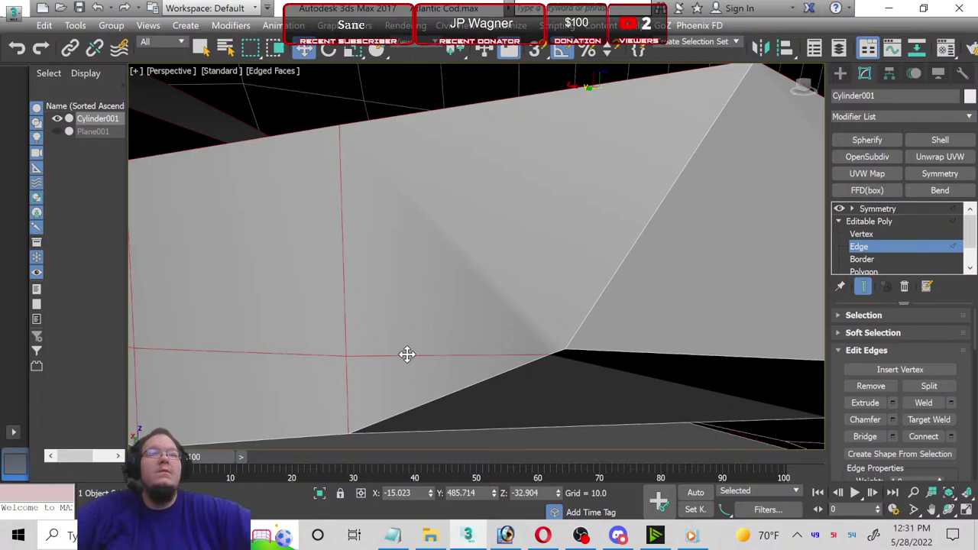
click(407, 354)
click(395, 367)
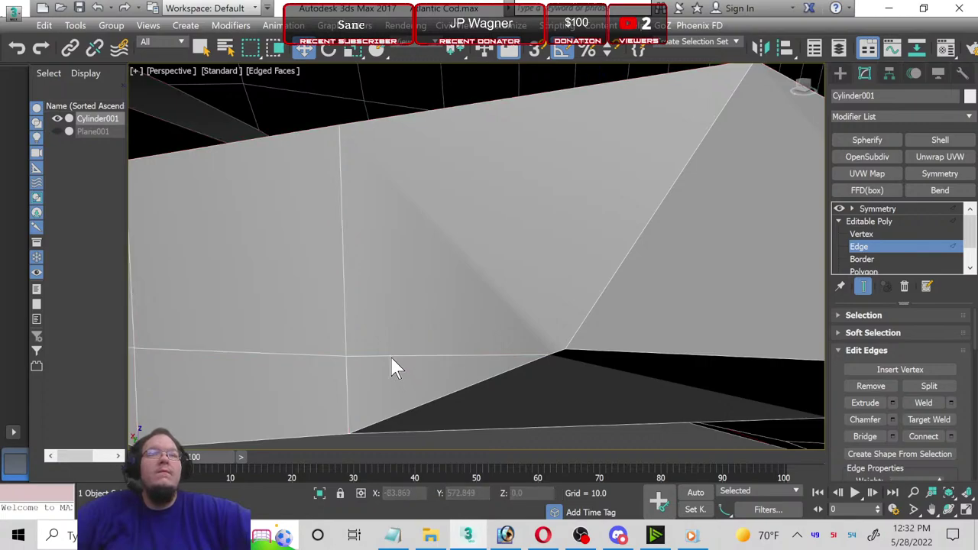
double_click(391, 354)
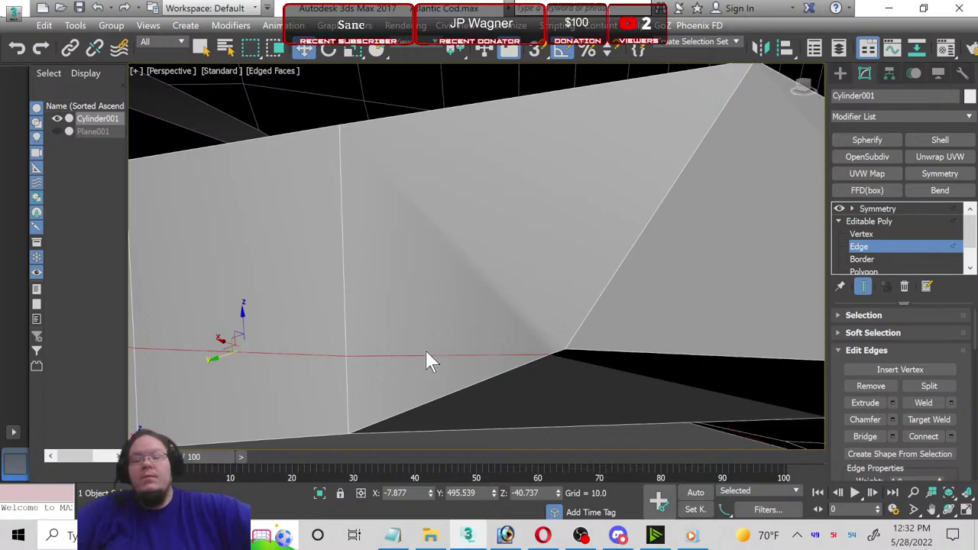
key(ctrl+BackSpace)
scroll(428, 357, down, 5)
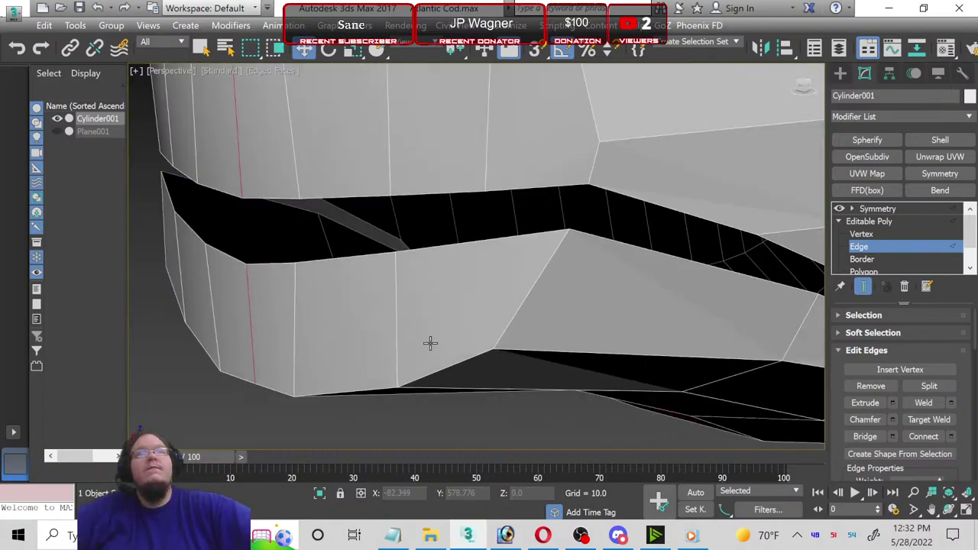
middle_drag(420, 342, 489, 378)
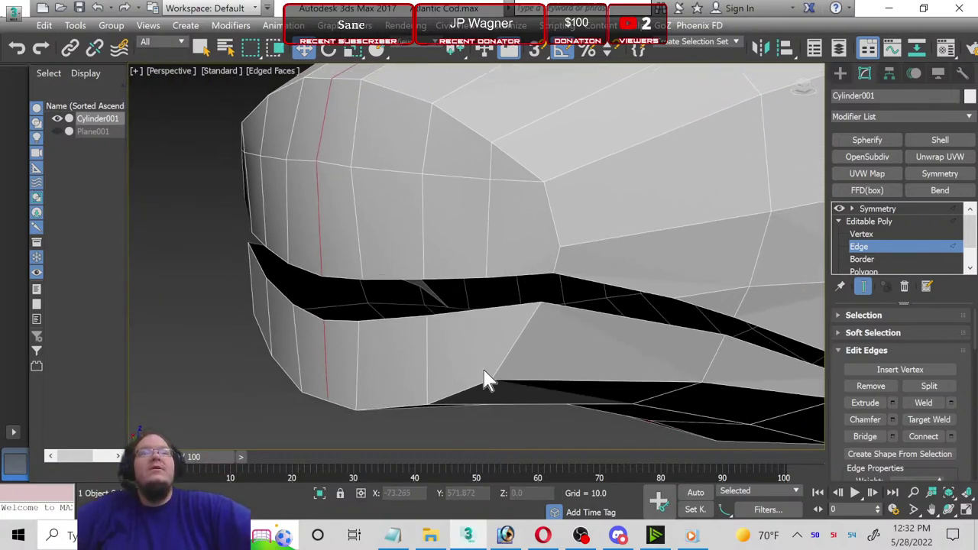
Step: Add OpenSubdiv above the Symmetry modifier, set Iterations to 2, and deselect the fish
click(869, 221)
click(877, 209)
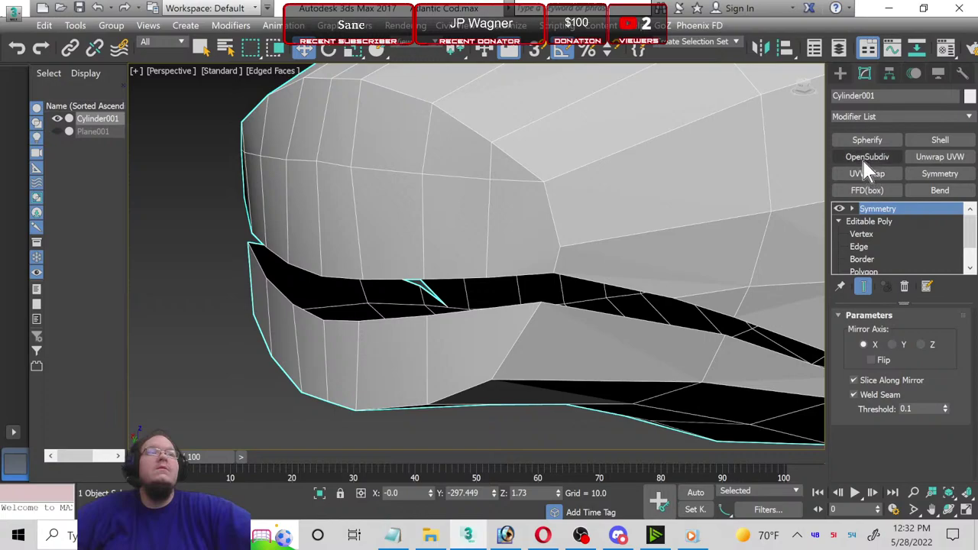
click(863, 159)
scroll(459, 235, down, 3)
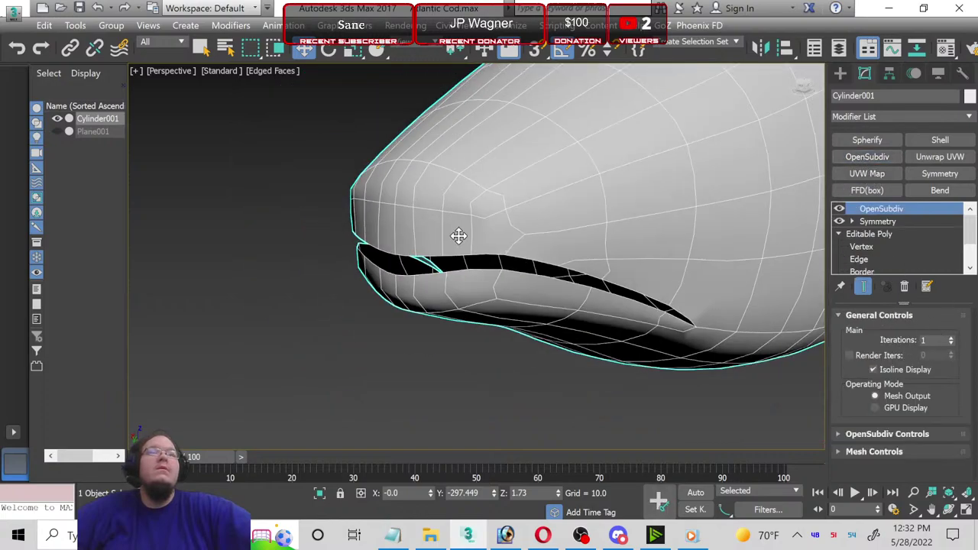
scroll(459, 235, up, 2)
scroll(420, 260, up, 2)
scroll(326, 283, down, 3)
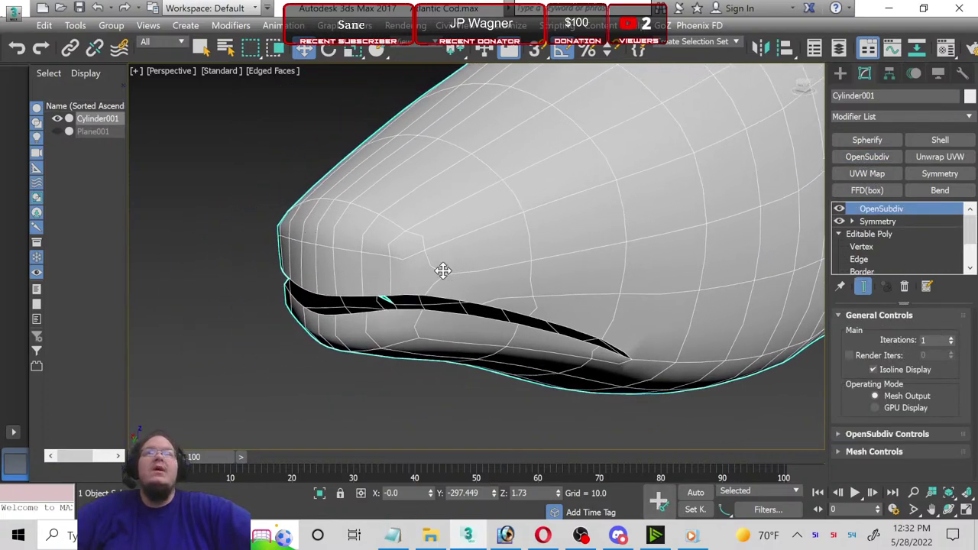
click(951, 338)
click(240, 276)
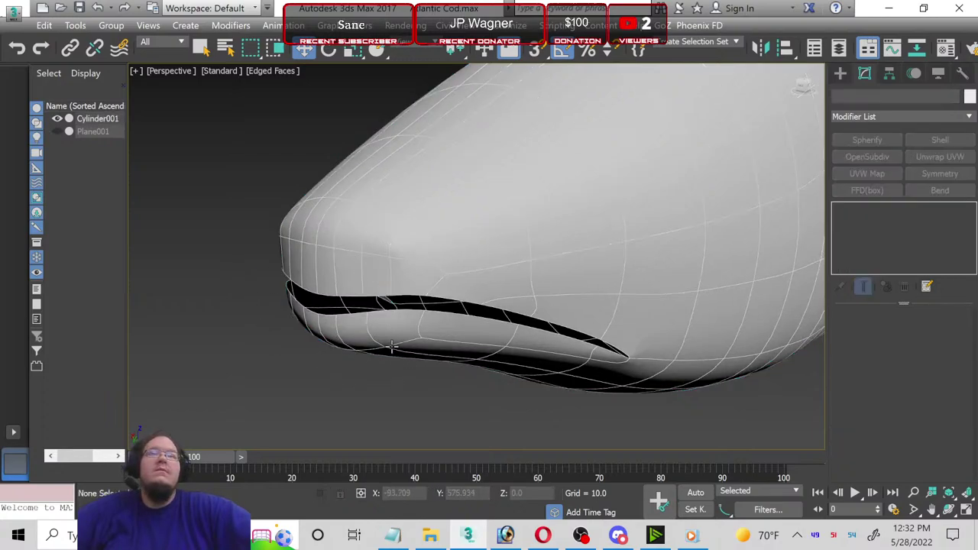
Step: Restore the four-view layout, select the fish body and Zoom Extents on it
click(967, 511)
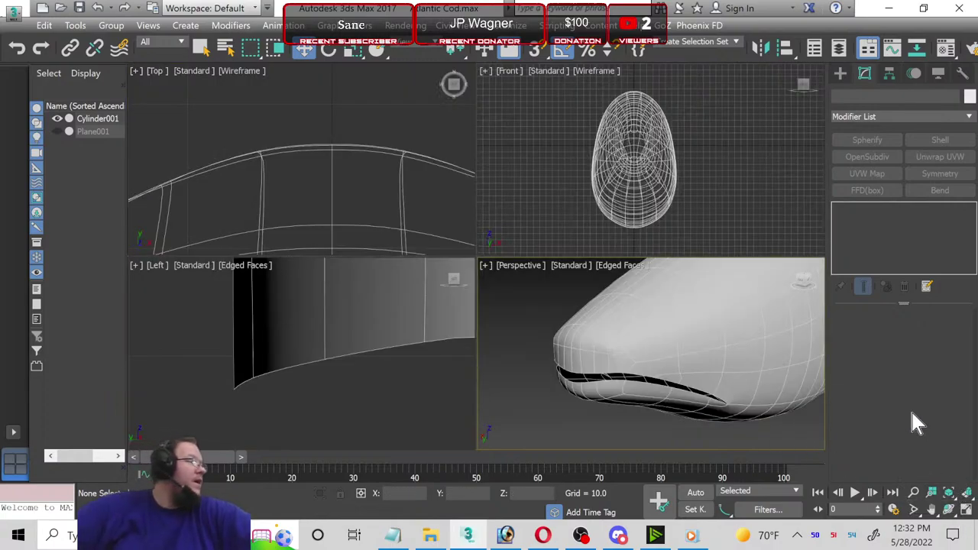
scroll(339, 375, down, 3)
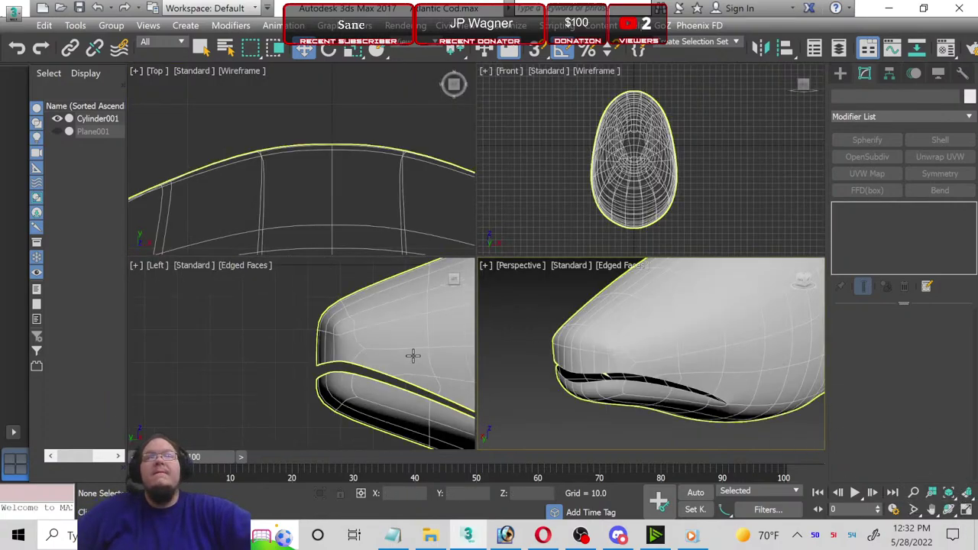
middle_drag(410, 354, 221, 342)
scroll(388, 350, up, 2)
scroll(191, 314, up, 2)
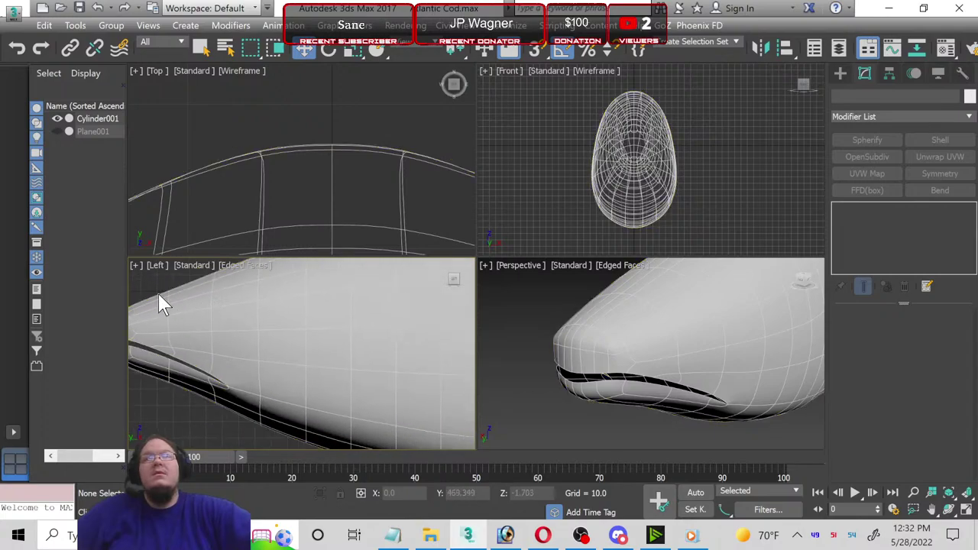
scroll(206, 321, down, 2)
click(217, 340)
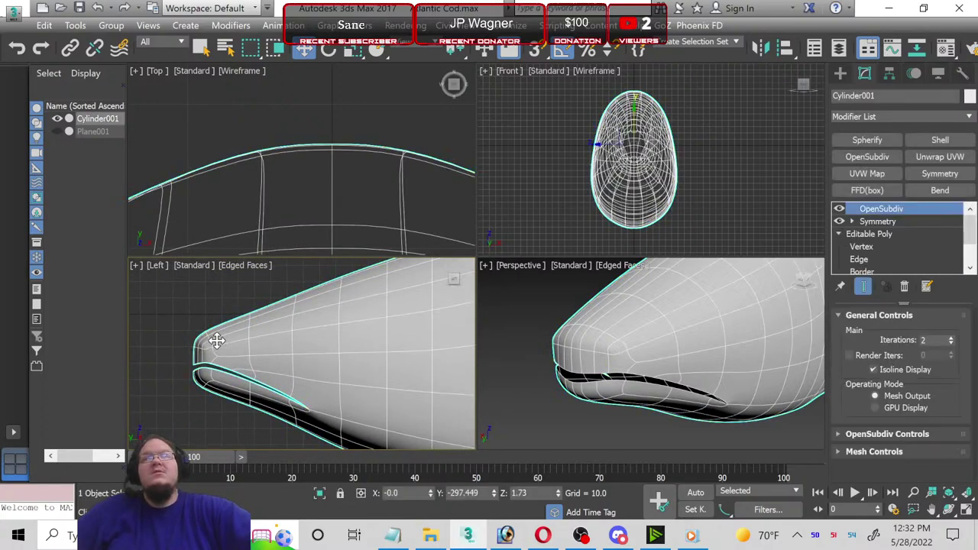
scroll(696, 350, down, 3)
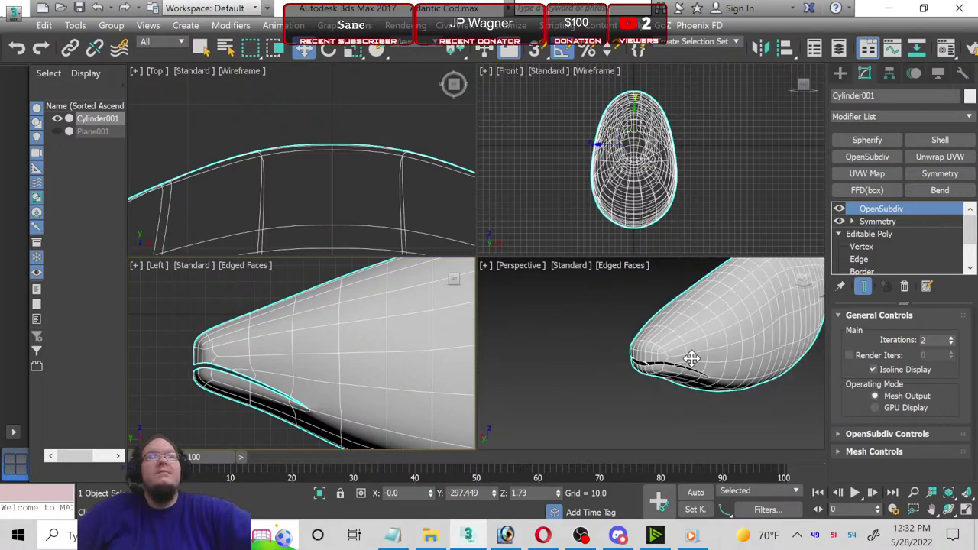
scroll(691, 356, down, 3)
key(z)
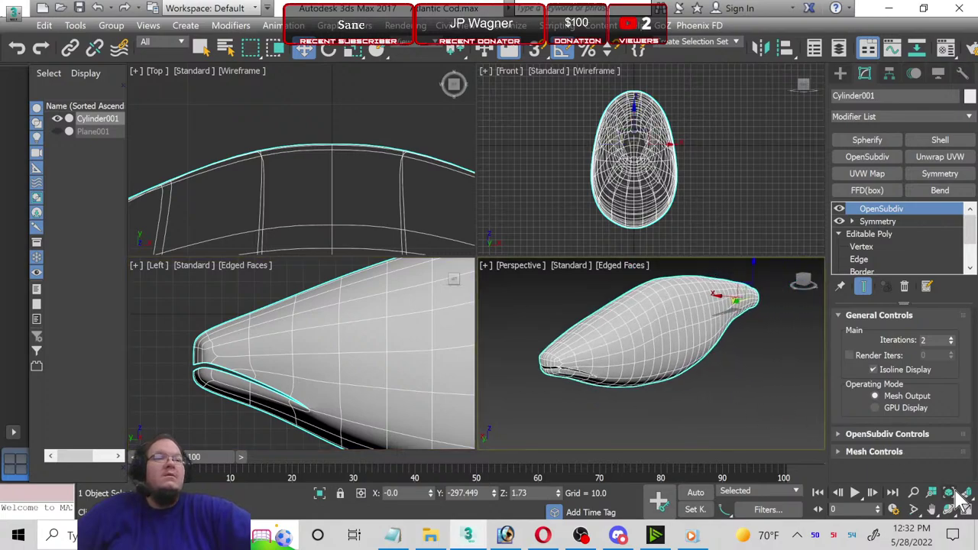
Step: Orbit and pan around the smoothed fish in maximized Perspective, then hide Display Capture in OBS
click(967, 510)
click(949, 510)
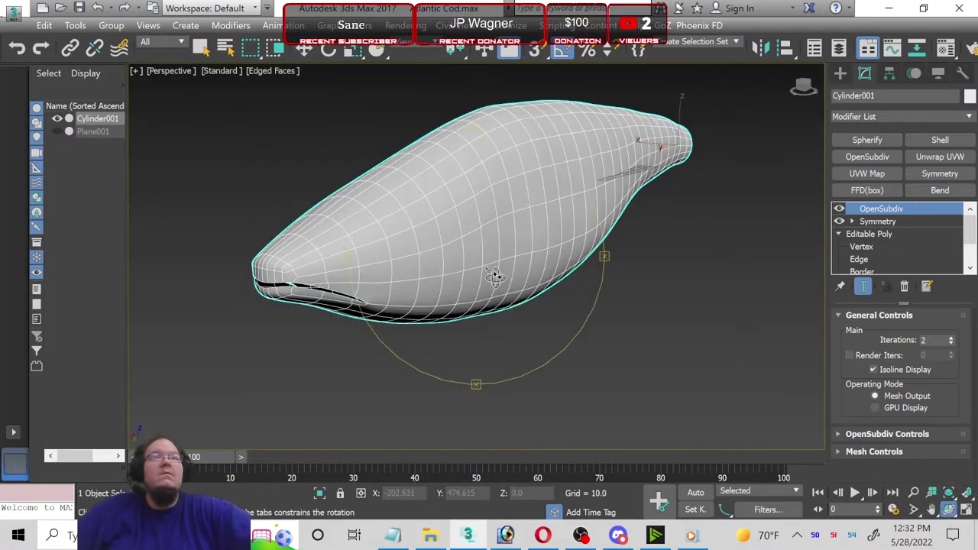
mouse_move(498, 278)
mouse_down()
mouse_move(456, 265)
mouse_move(474, 275)
mouse_up()
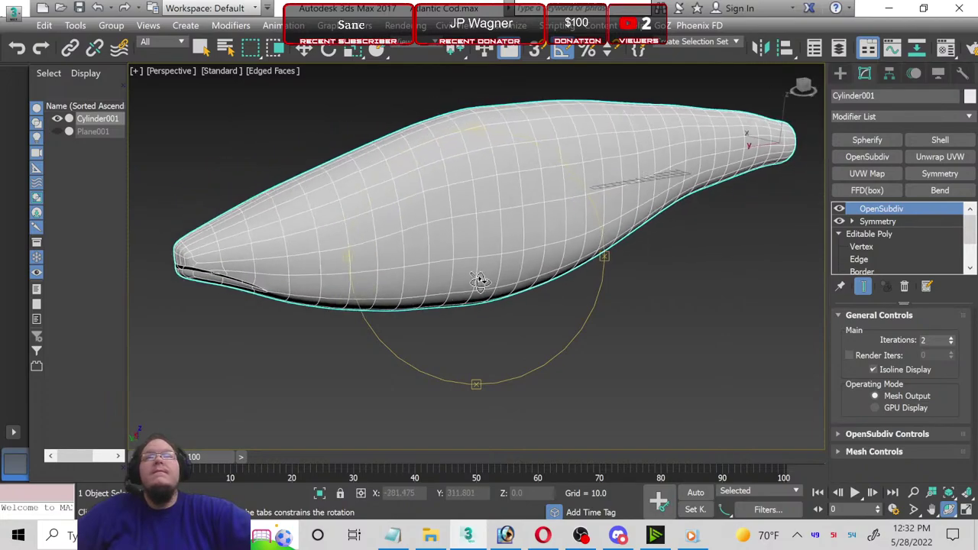
scroll(411, 250, up, 3)
mouse_move(411, 251)
mouse_down()
mouse_move(428, 299)
mouse_move(452, 299)
mouse_move(430, 303)
mouse_up()
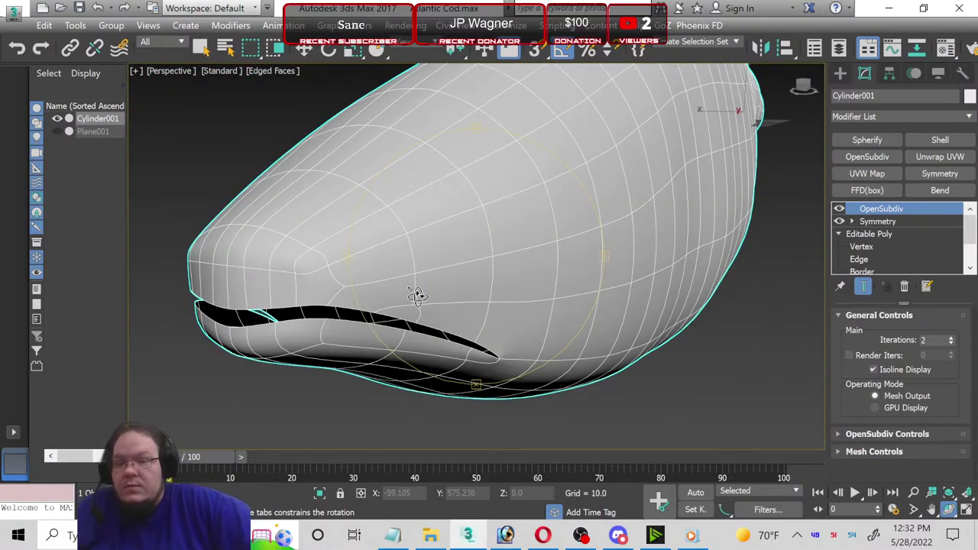
mouse_move(476, 295)
mouse_down()
mouse_move(461, 291)
mouse_move(474, 321)
mouse_up()
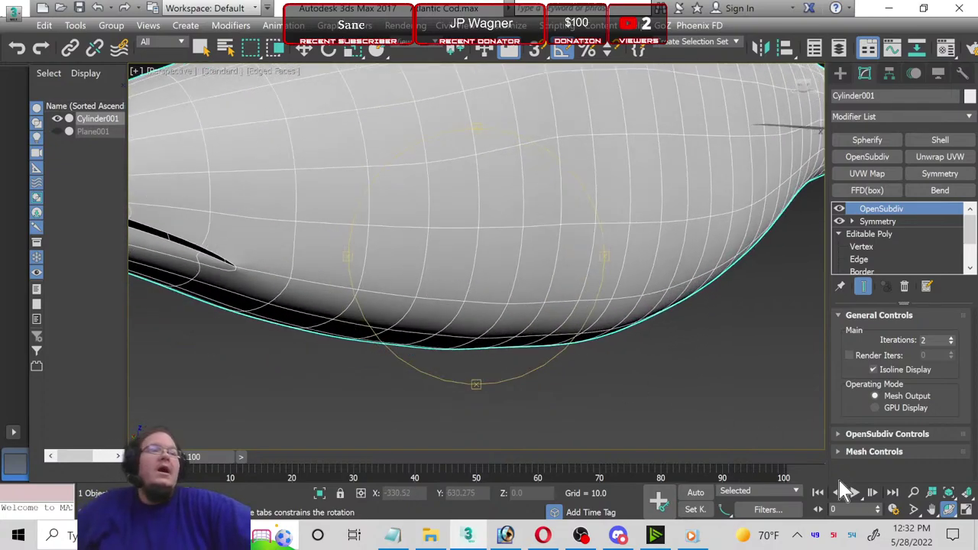
click(933, 510)
scroll(476, 379, down, 2)
scroll(474, 392, down, 2)
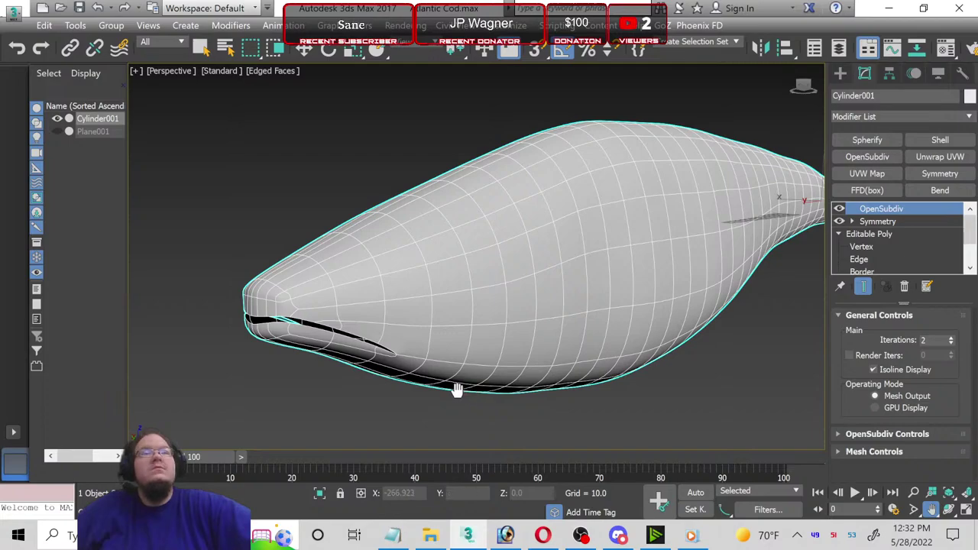
drag(456, 390, 406, 397)
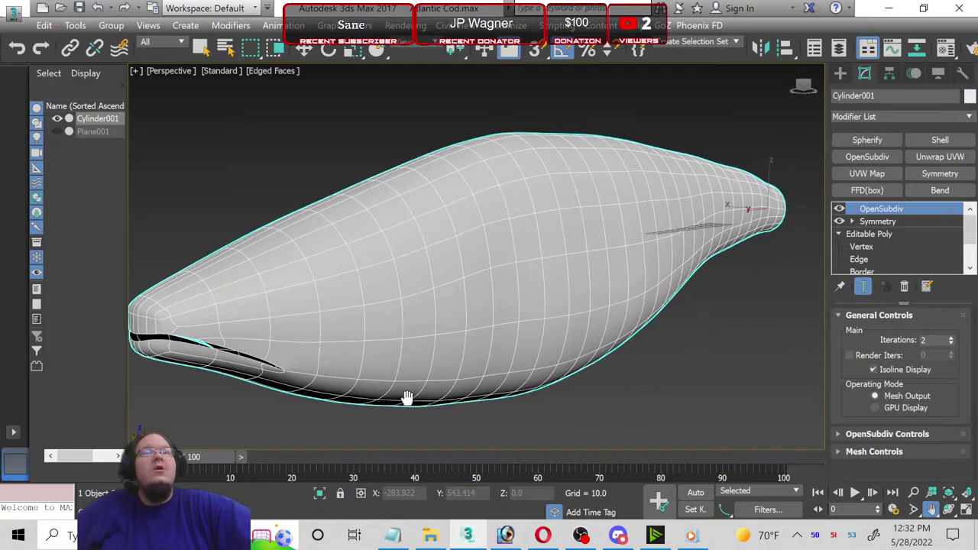
click(581, 535)
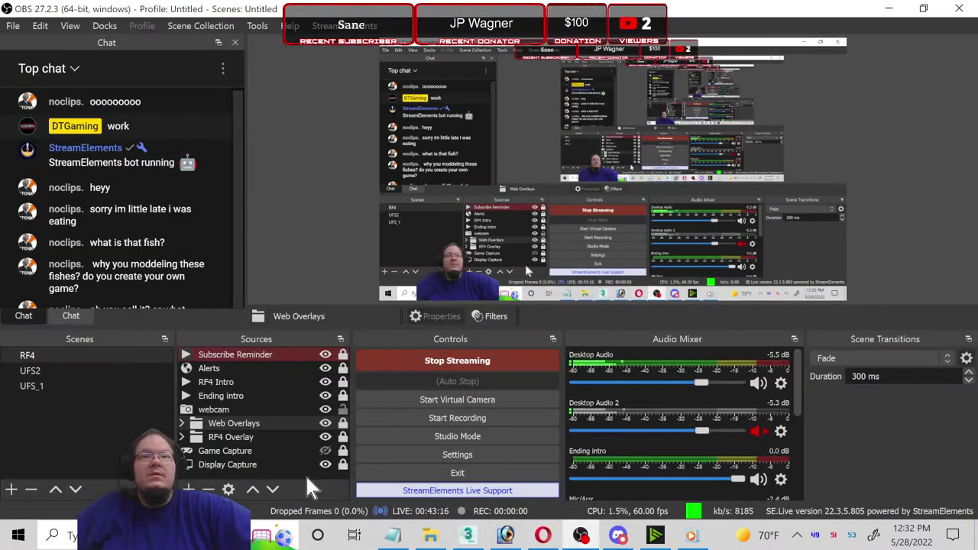
click(323, 463)
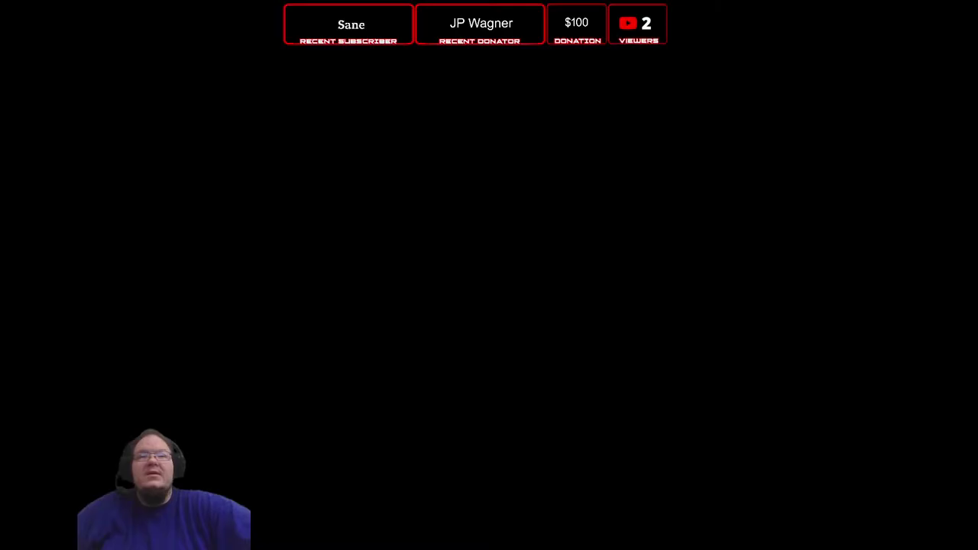
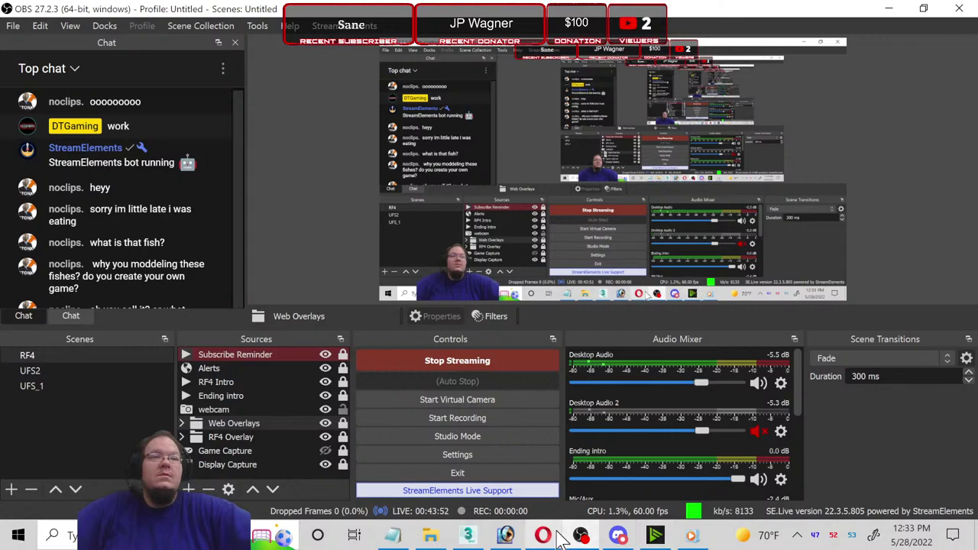
Step: Switch from OBS to the Opera browser showing the ImmortalSoul TurboSquid fish models page
click(563, 481)
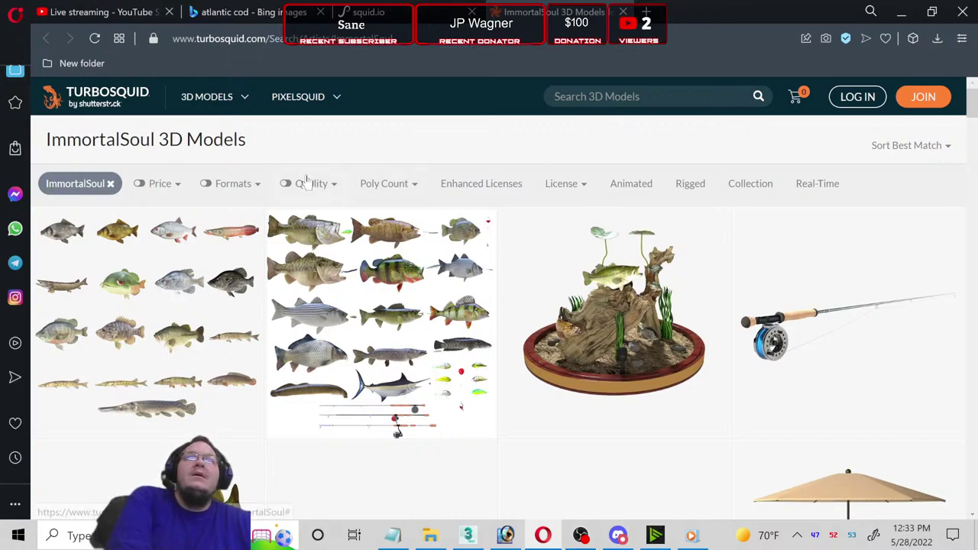
mouse_move(206, 96)
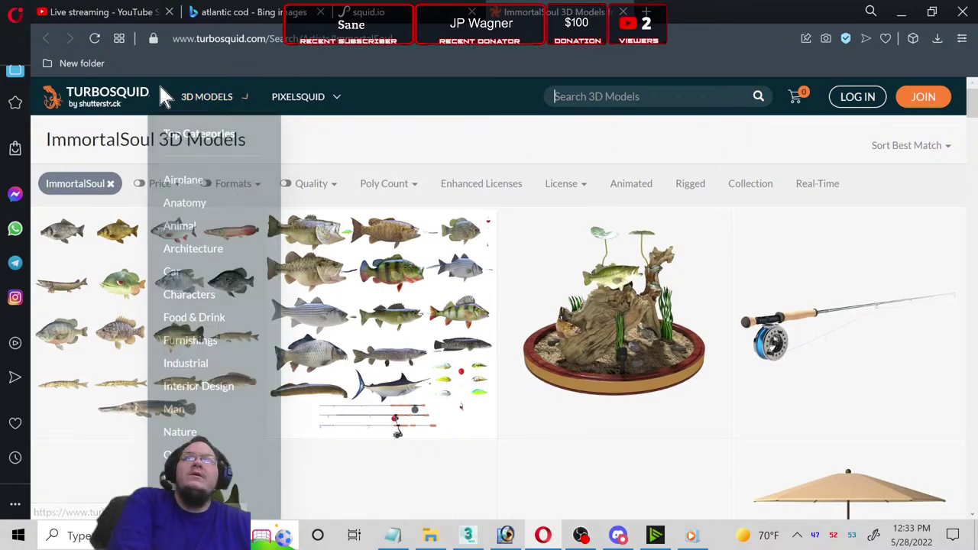
Step: Close the TurboSquid tab to reach the squid.io dashboard showing 264 TurboSquid and 197 CheckMate products
click(717, 105)
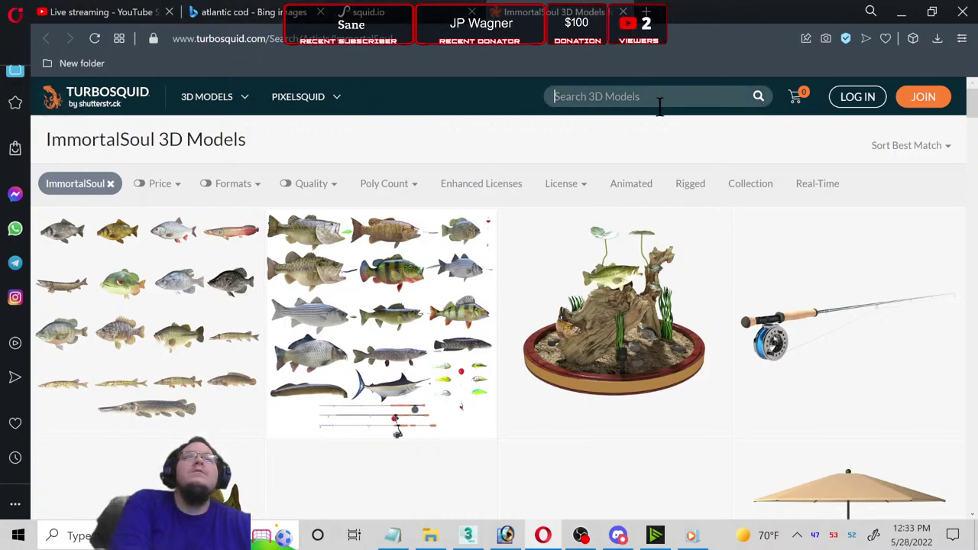
click(624, 12)
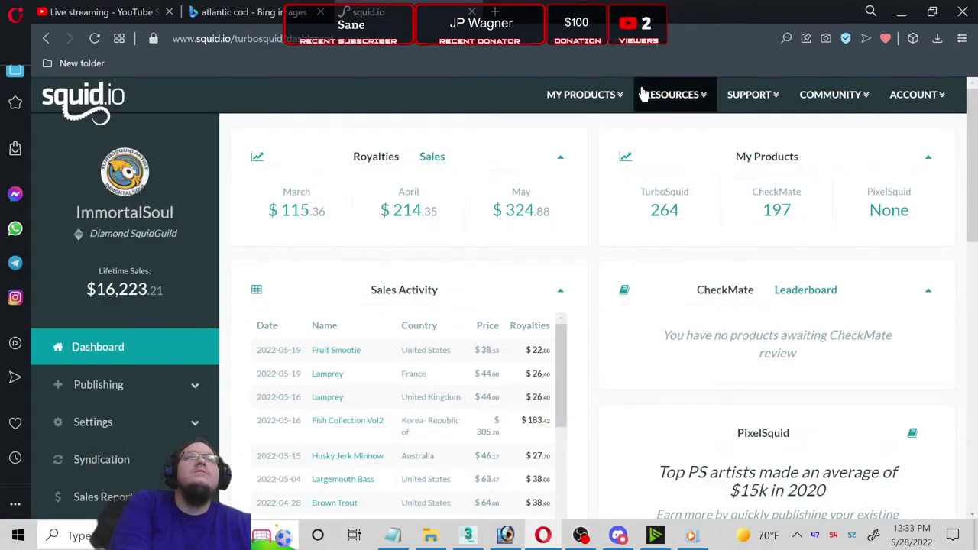
scroll(645, 219, down, 1)
scroll(645, 220, up, 1)
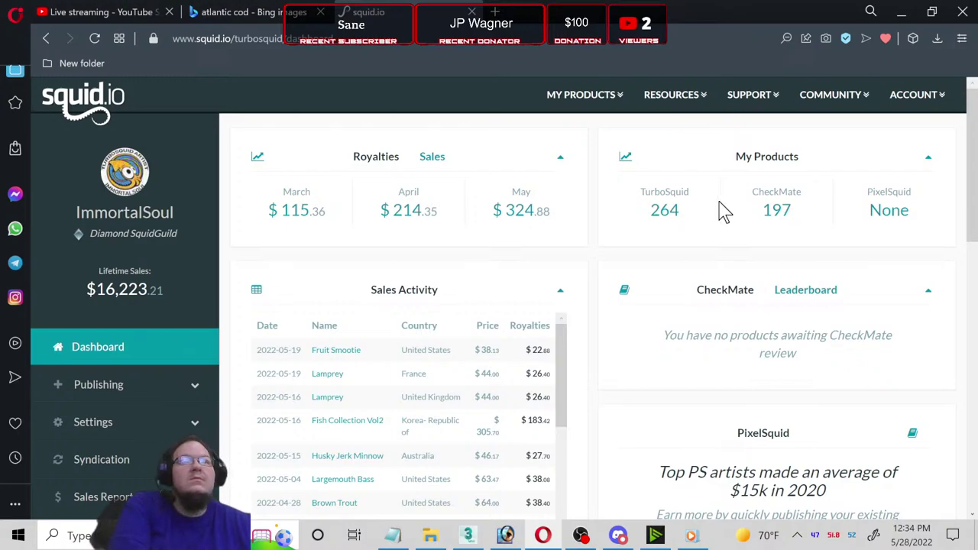
Step: Open the 197 CheckMate-certified models in a new tab and sort them Newest first
click(783, 210)
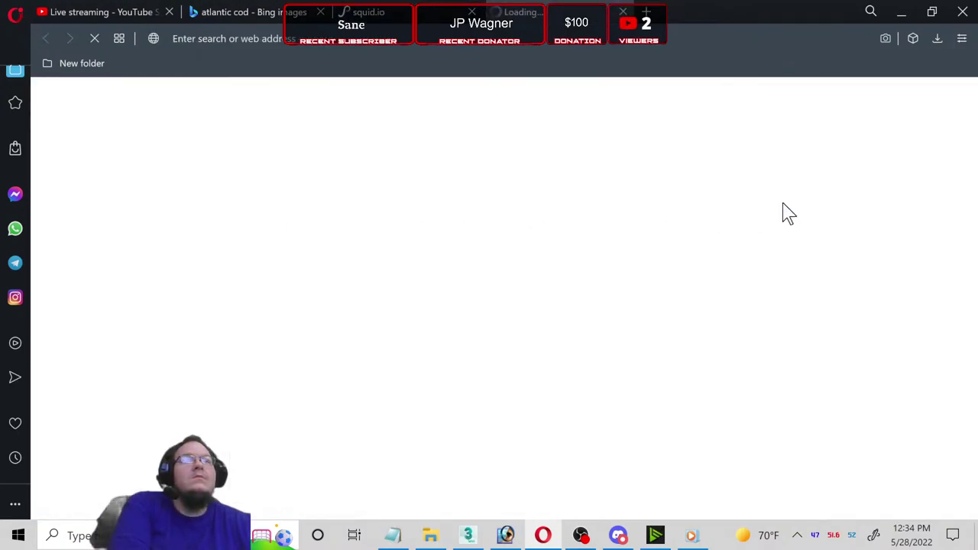
scroll(506, 220, down, 1)
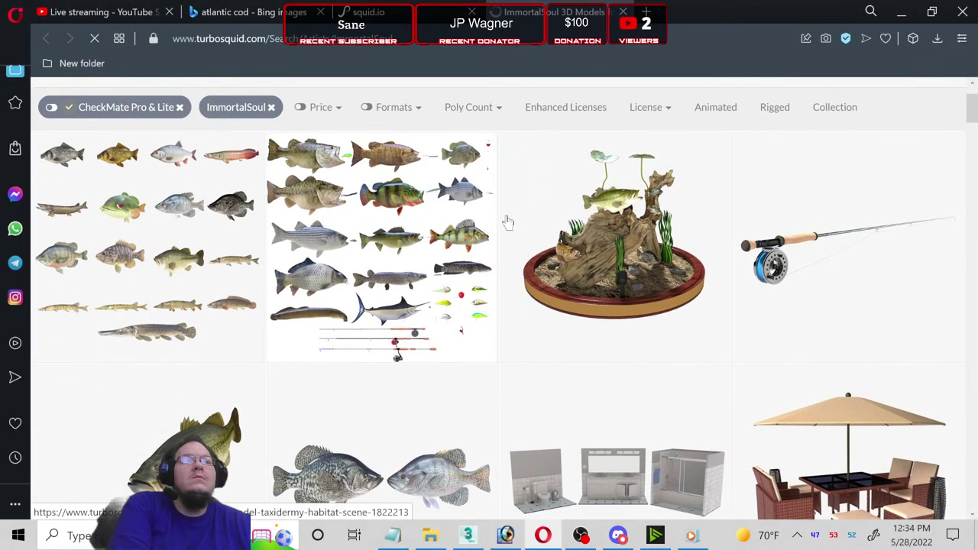
scroll(535, 216, up, 1)
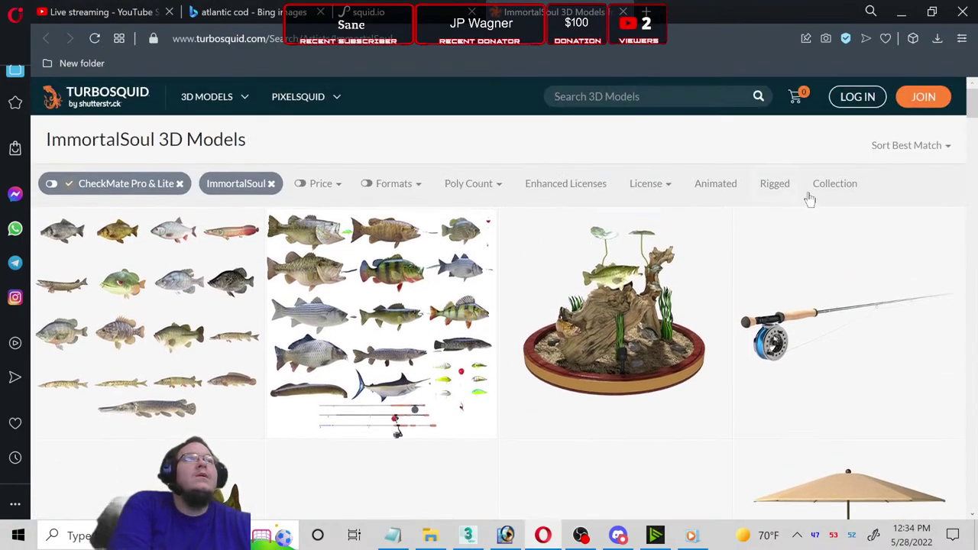
click(931, 151)
click(850, 237)
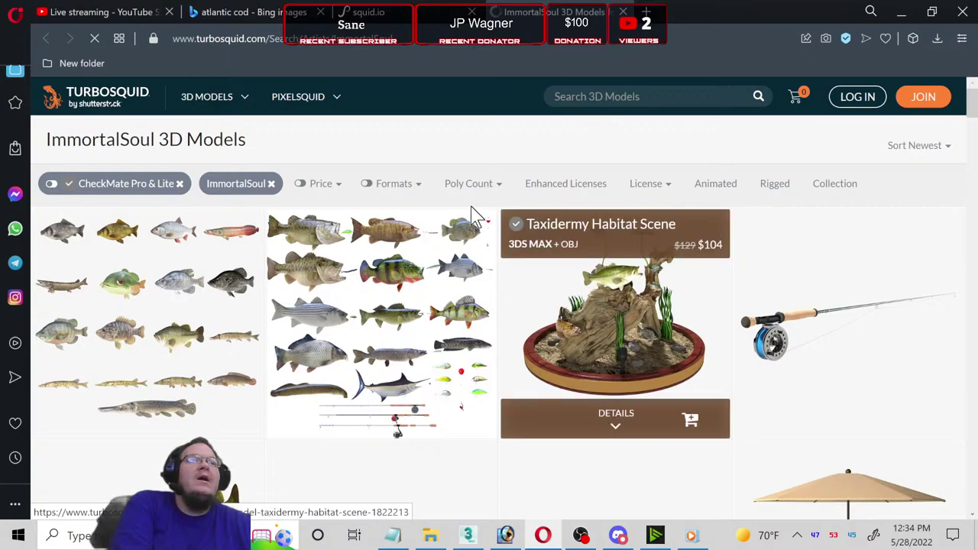
scroll(411, 286, down, 1)
scroll(735, 284, down, 1)
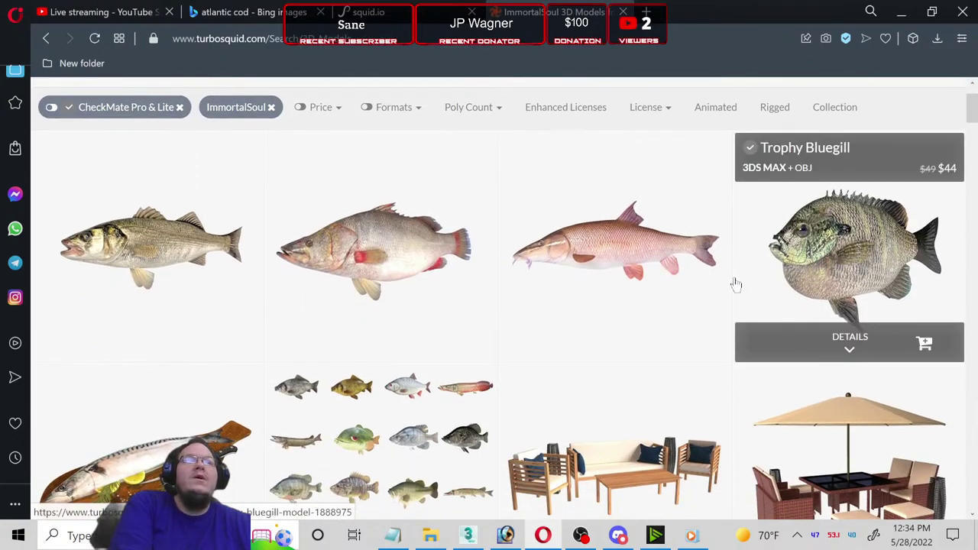
mouse_move(150, 244)
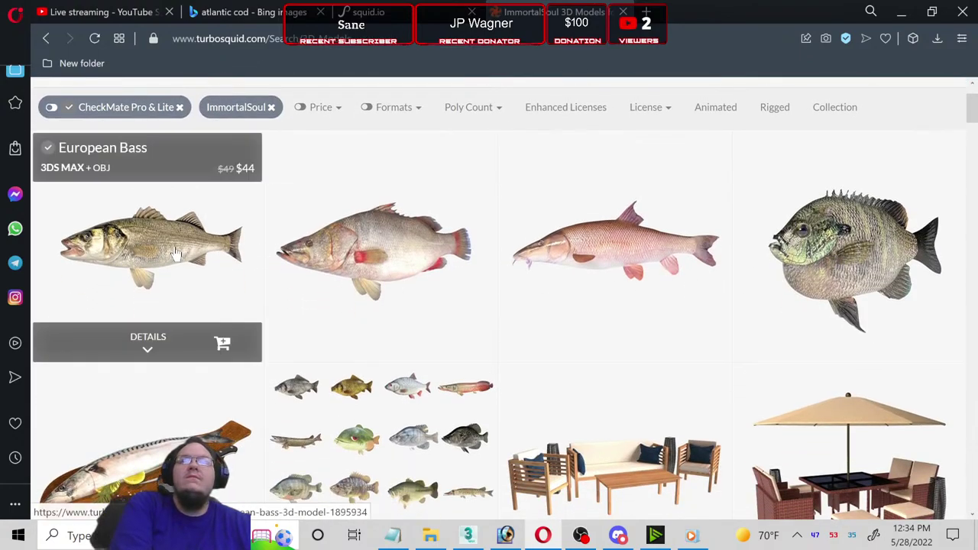
Step: Glance at the European Bass, Nile Perch and Common Barbel product pages, returning to the results each time
click(175, 254)
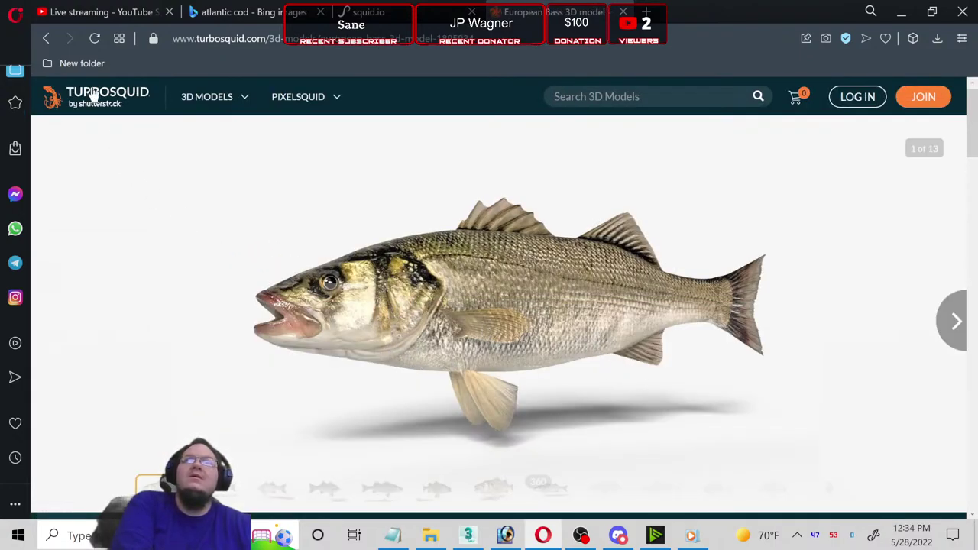
click(43, 46)
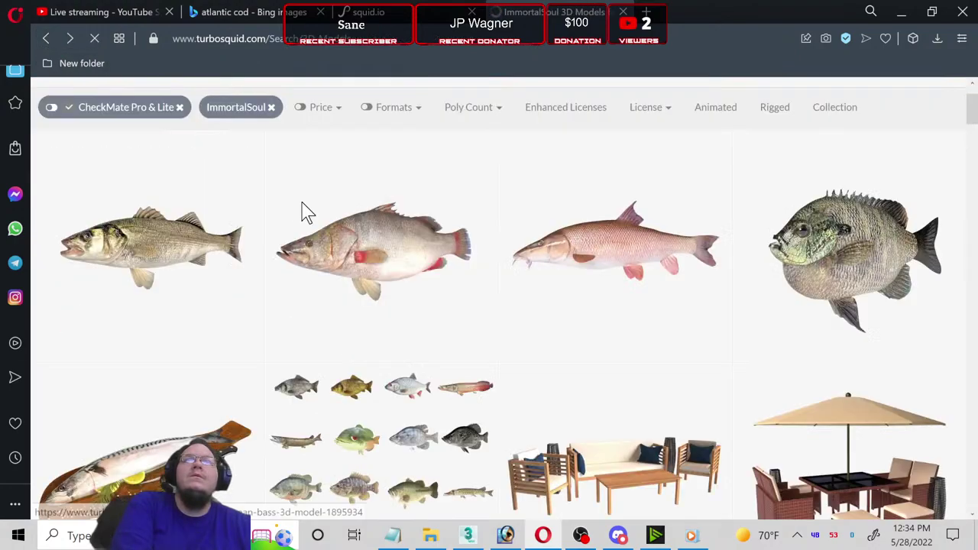
click(405, 256)
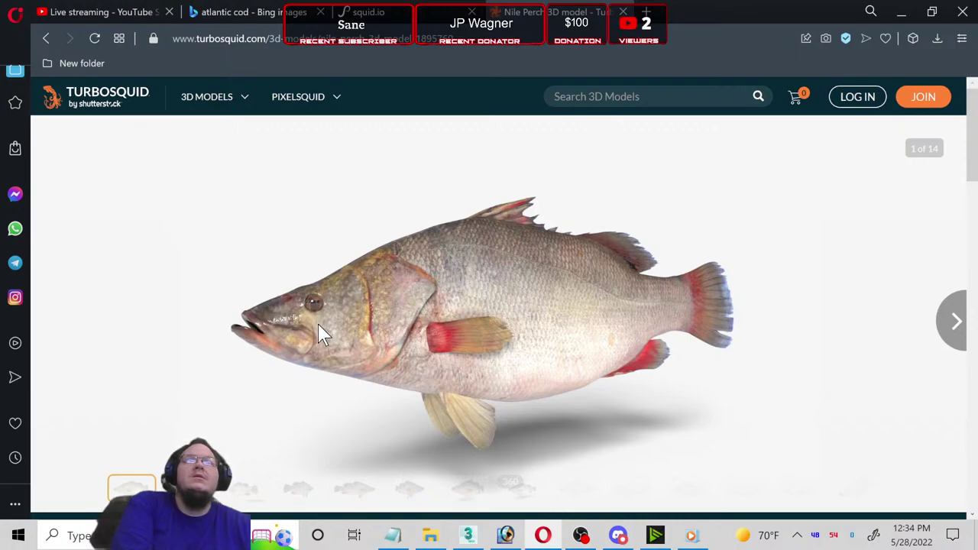
click(47, 36)
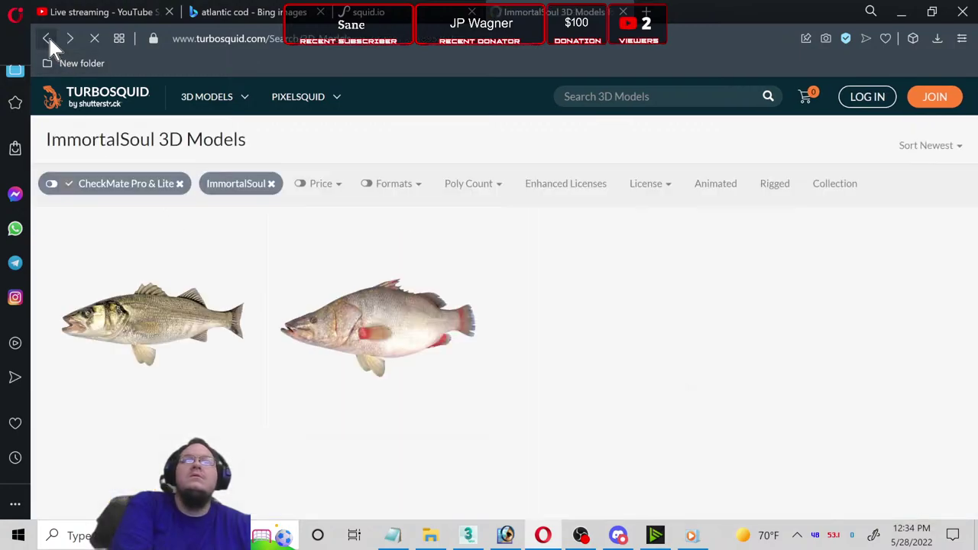
click(595, 232)
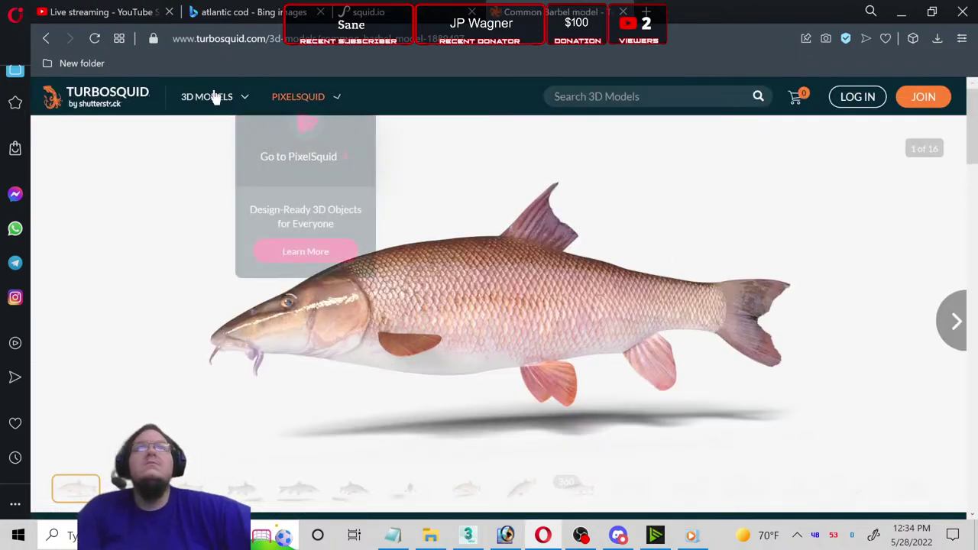
click(46, 38)
mouse_move(615, 243)
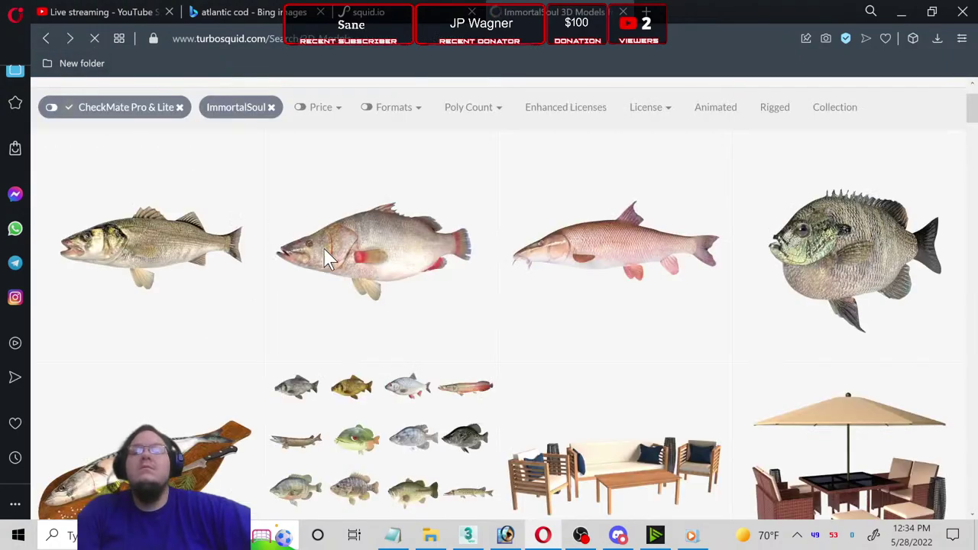
scroll(605, 294, down, 1)
scroll(603, 280, up, 1)
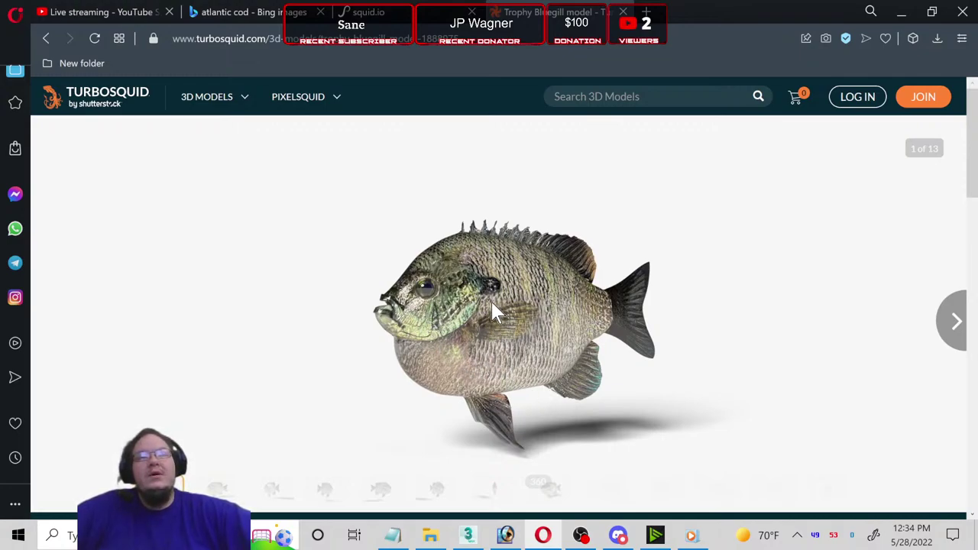
Step: Step through a few Trophy Bluegill preview images, then return to the ImmortalSoul results
click(950, 339)
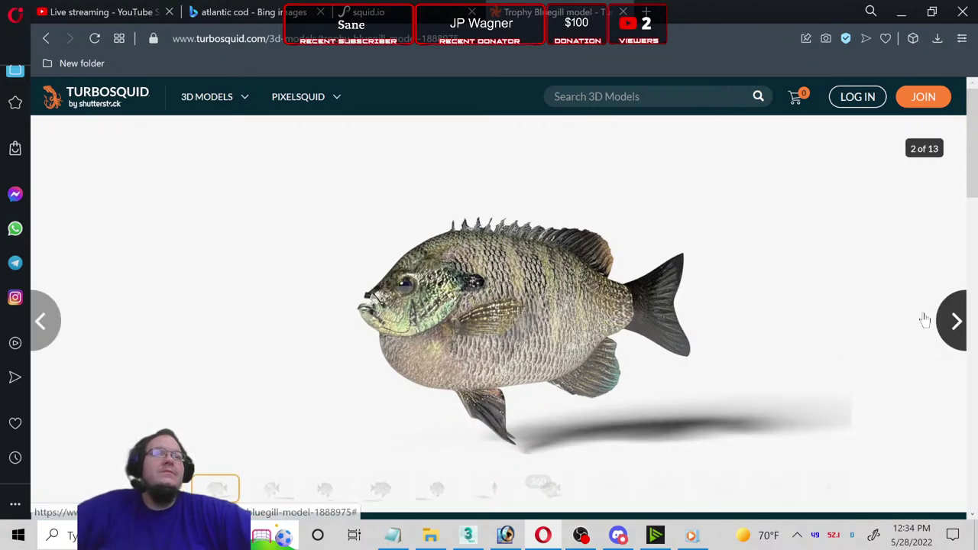
click(939, 324)
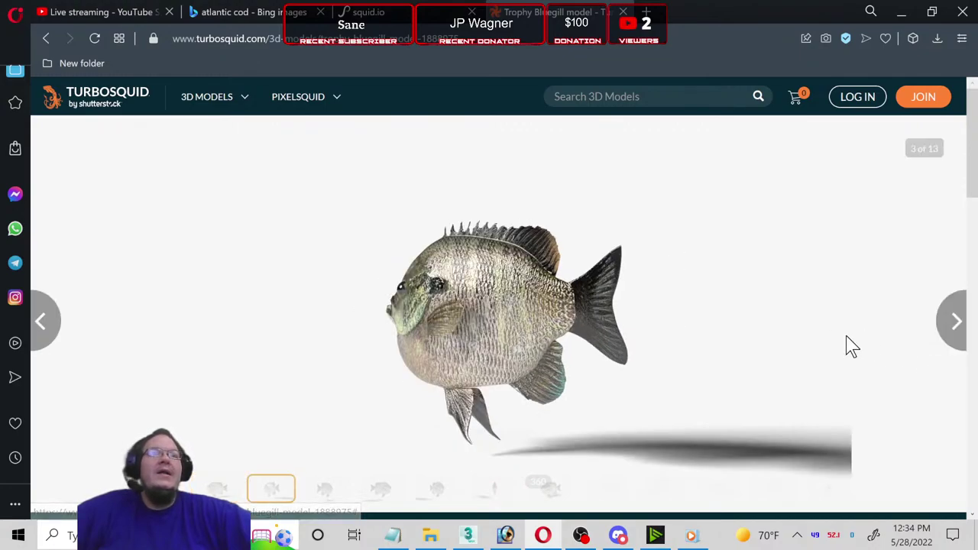
click(57, 325)
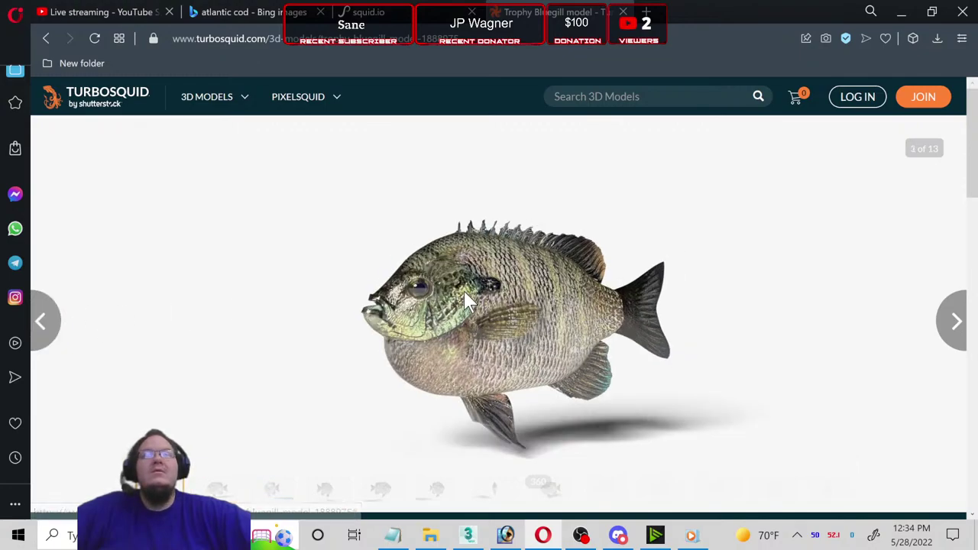
click(44, 38)
Step: Open Mackerel Raw, view its second to fourth preview images, then go back to the grid
scroll(596, 225, down, 2)
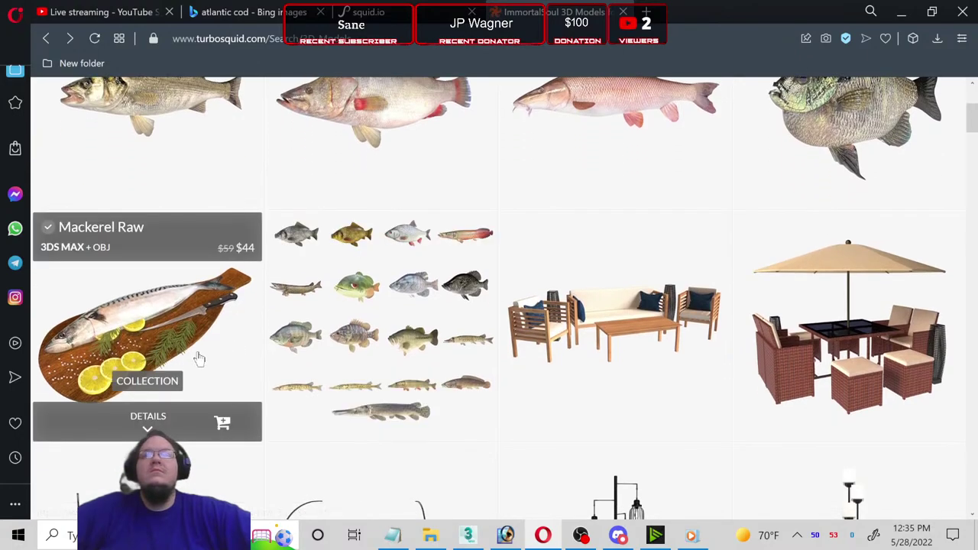
click(149, 327)
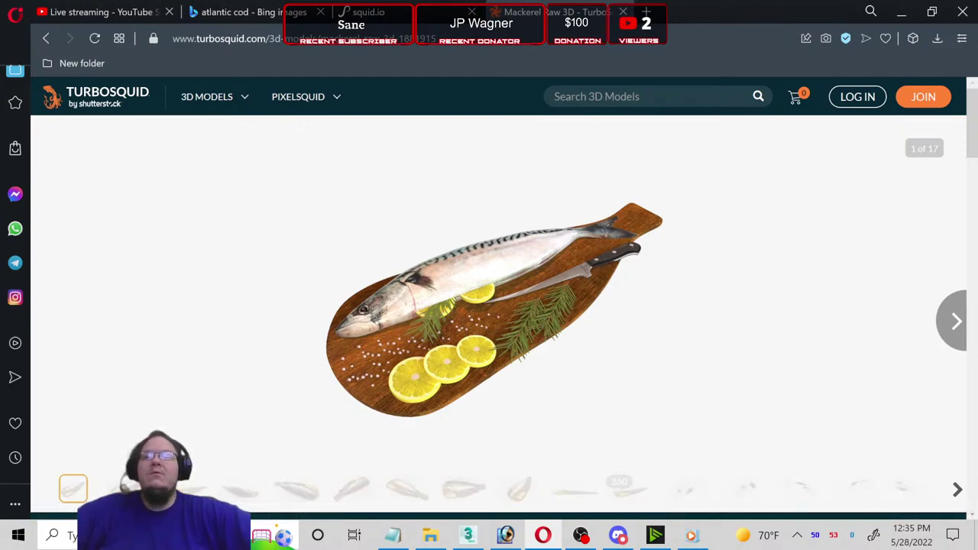
click(126, 489)
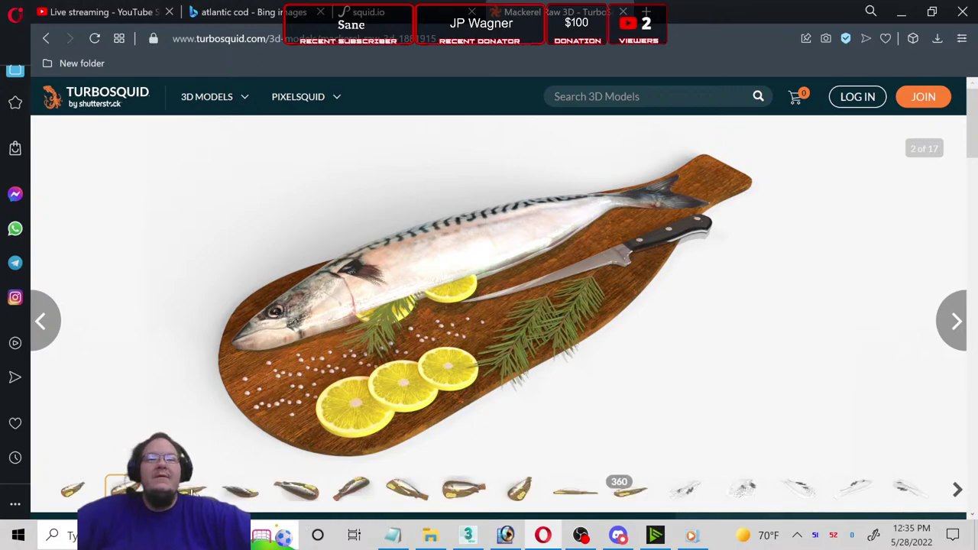
click(205, 488)
click(232, 492)
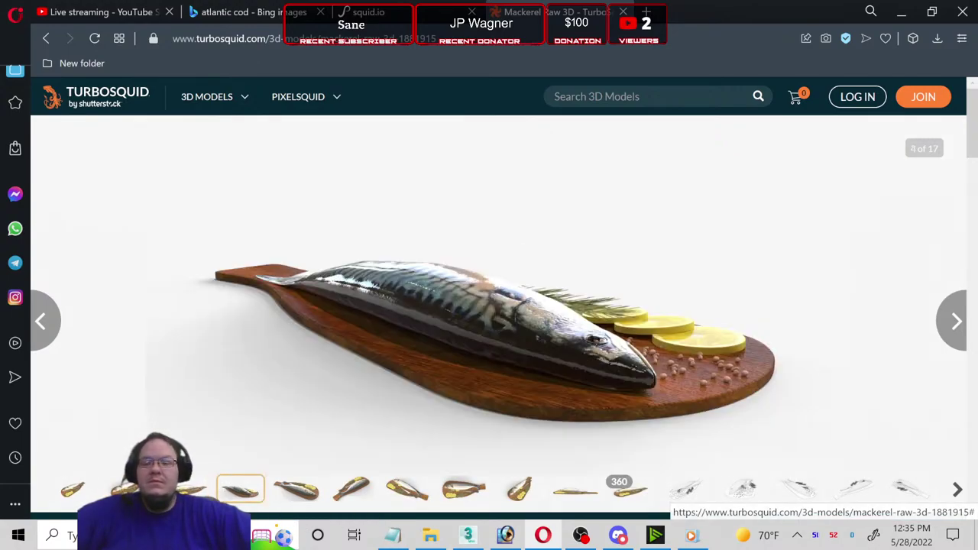
click(71, 497)
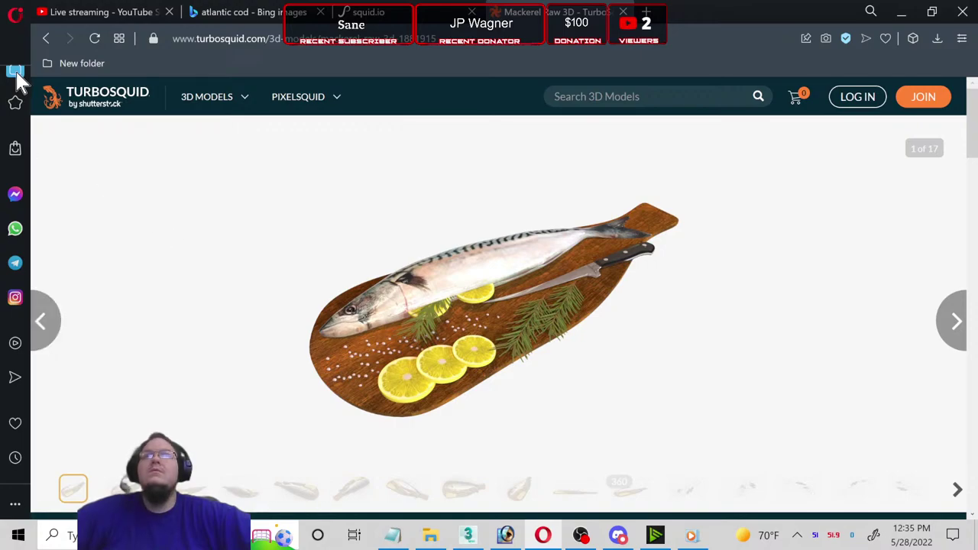
click(37, 42)
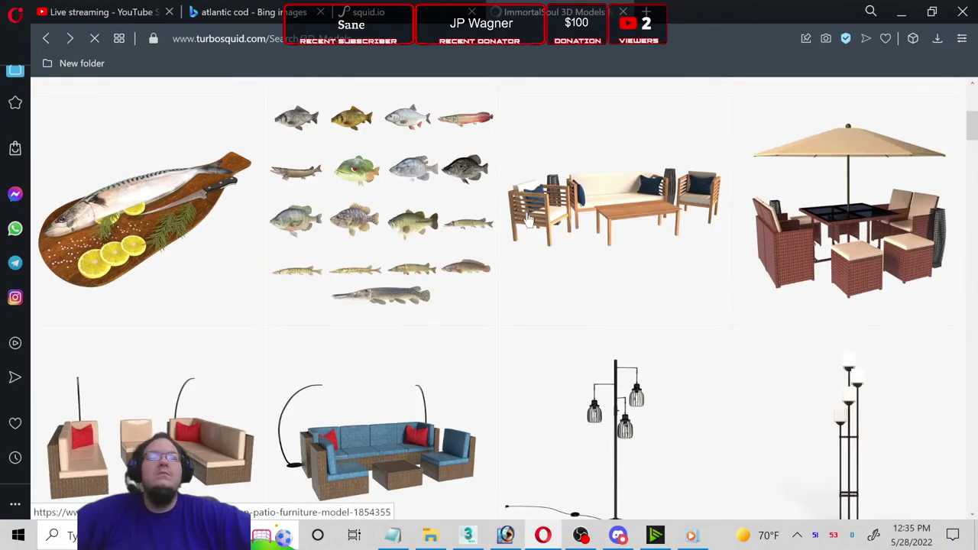
Step: Take a quick look at the Wooden Patio Furniture product page and come back to the results
scroll(765, 199, up, 1)
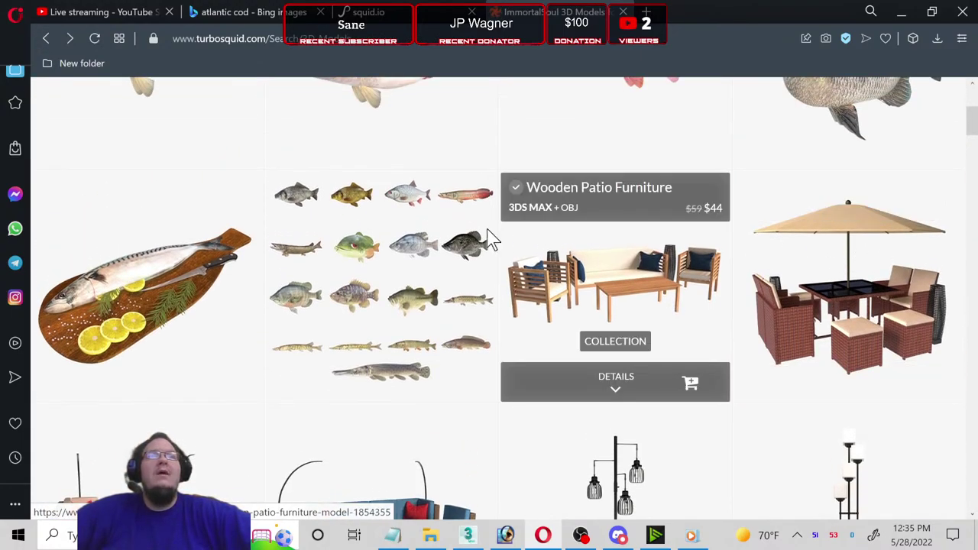
scroll(374, 295, up, 1)
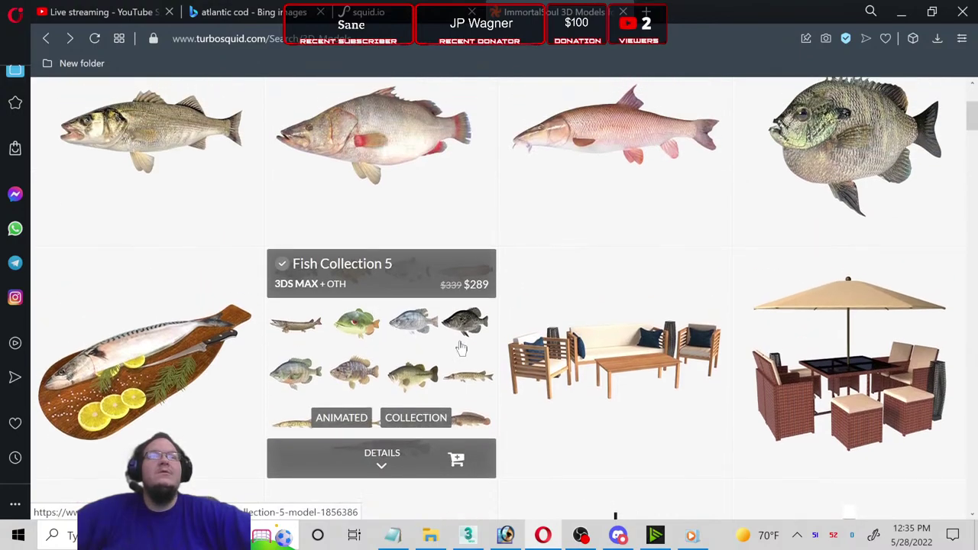
click(638, 360)
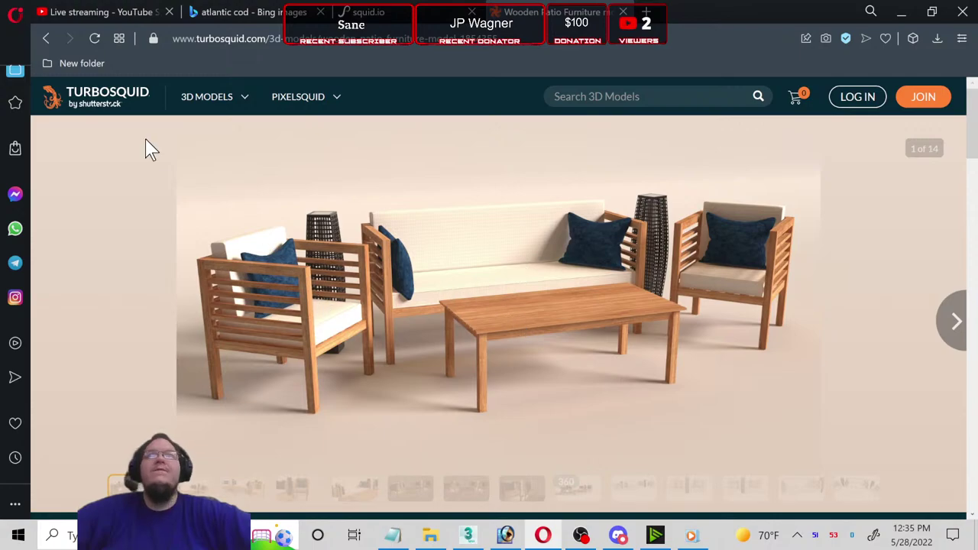
click(48, 41)
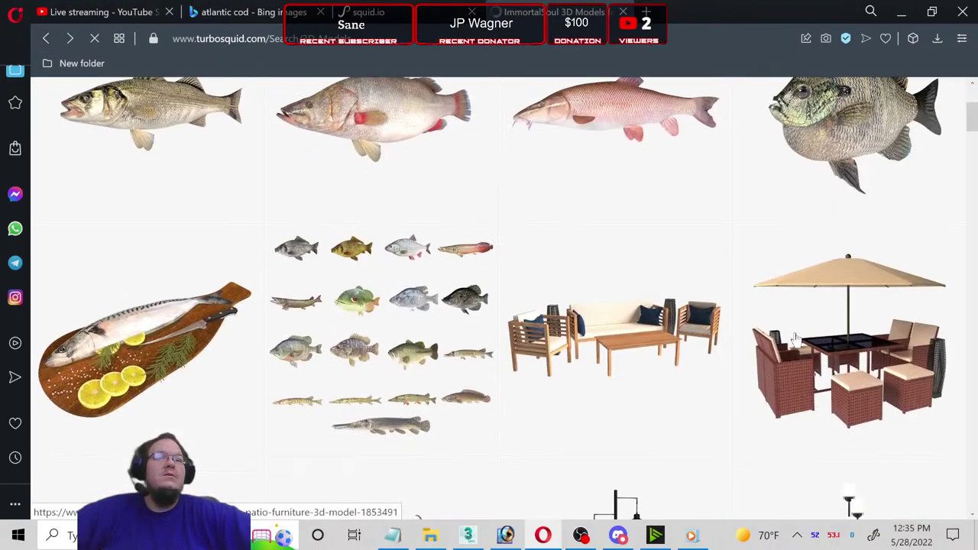
Step: Visit the Industrial Floor Lamp page, then return to the results showing Alligator Gar and pike
scroll(795, 321, down, 2)
scroll(797, 313, down, 1)
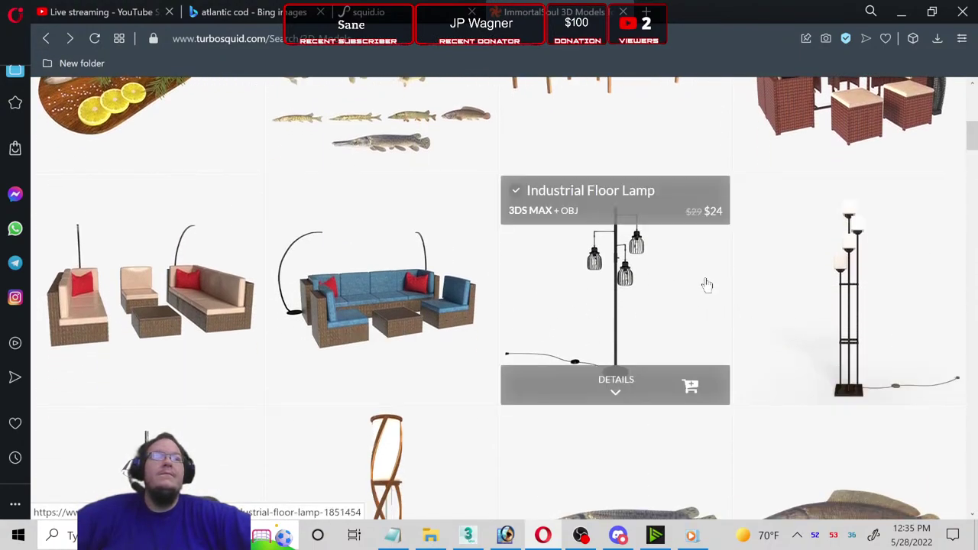
click(661, 280)
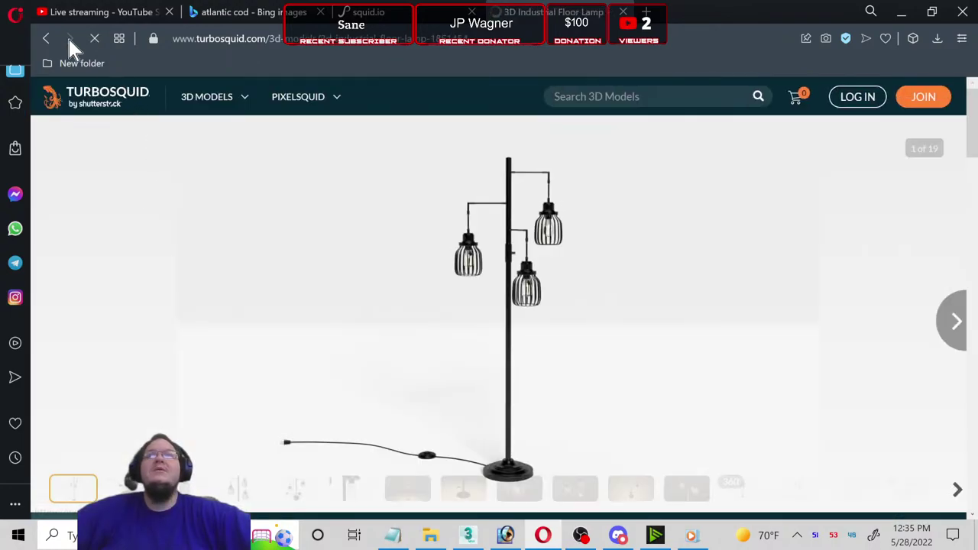
click(44, 37)
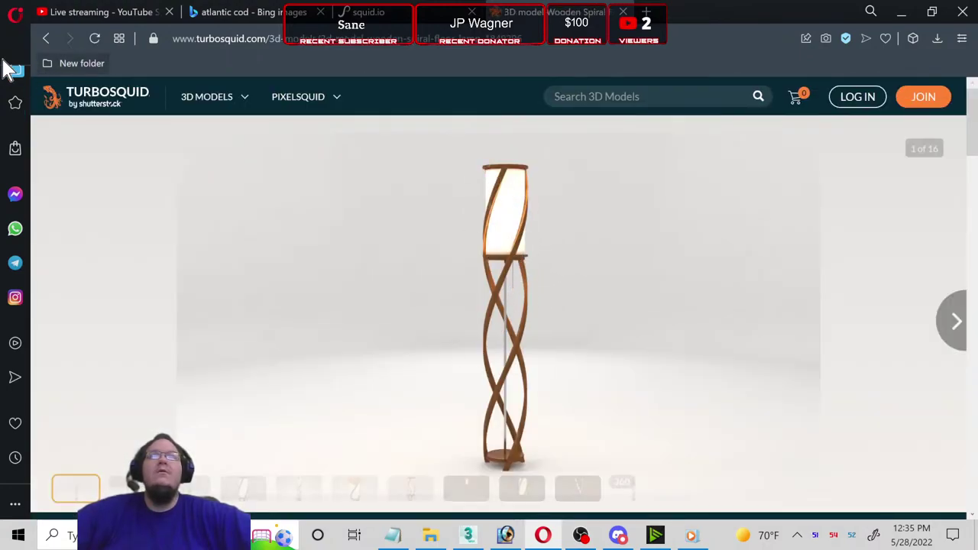
click(34, 35)
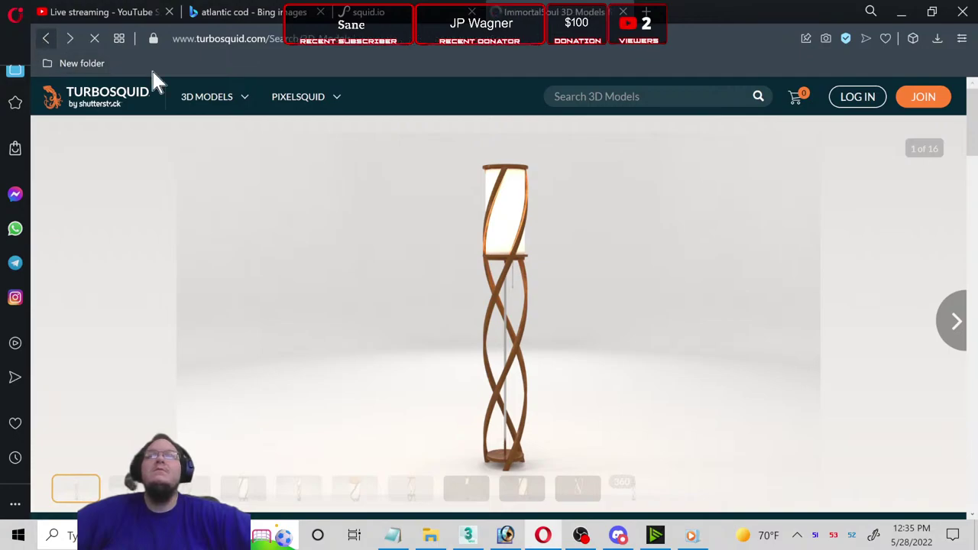
scroll(689, 244, down, 1)
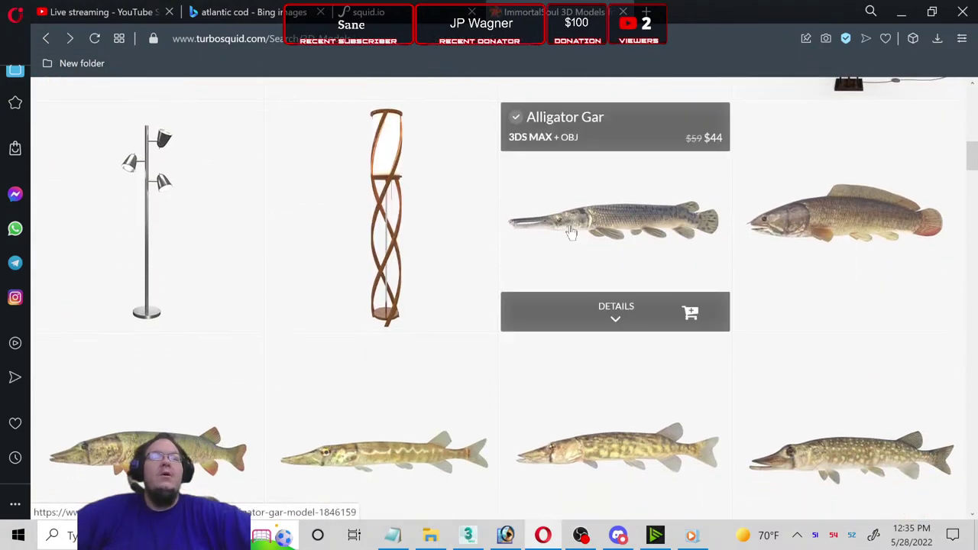
Step: Glance at the American Pickerel product page, then scroll further down the results
scroll(872, 242, down, 1)
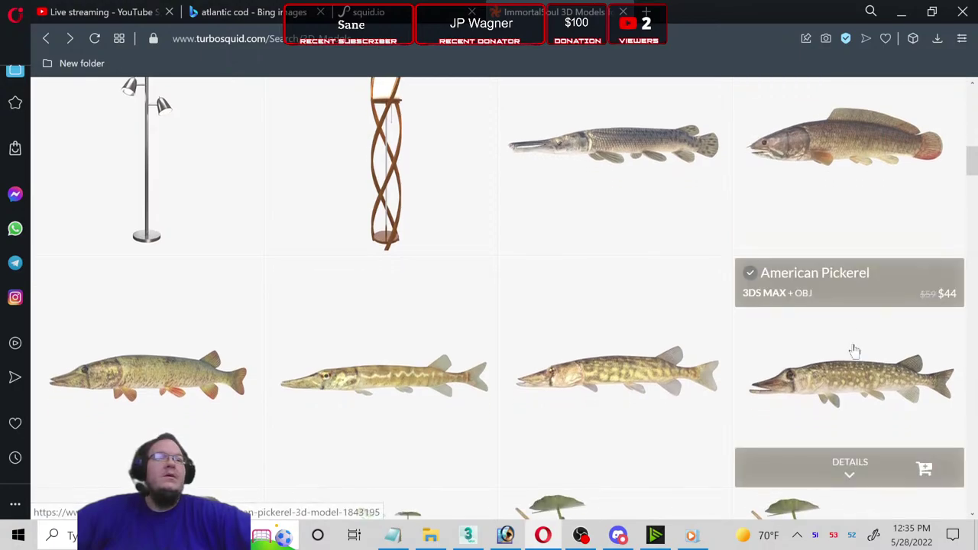
click(856, 375)
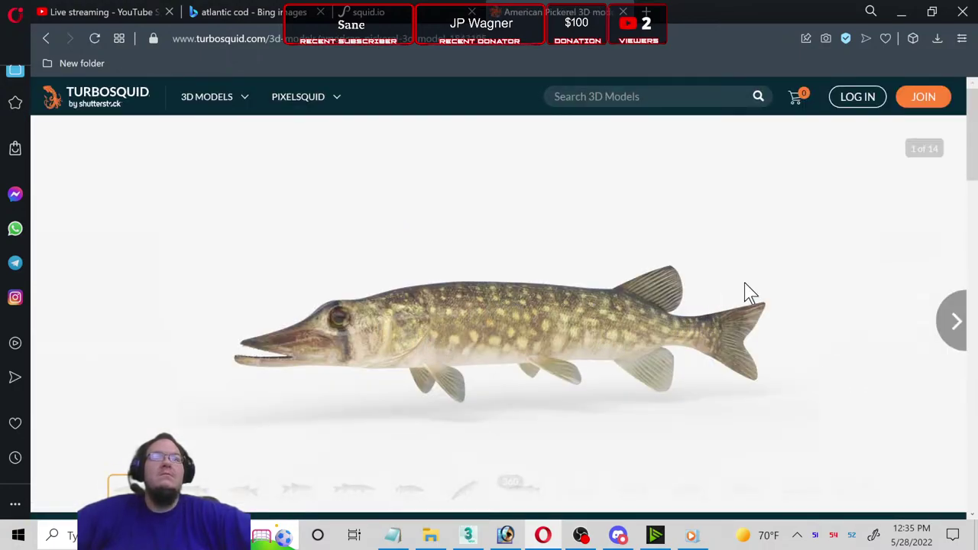
click(45, 37)
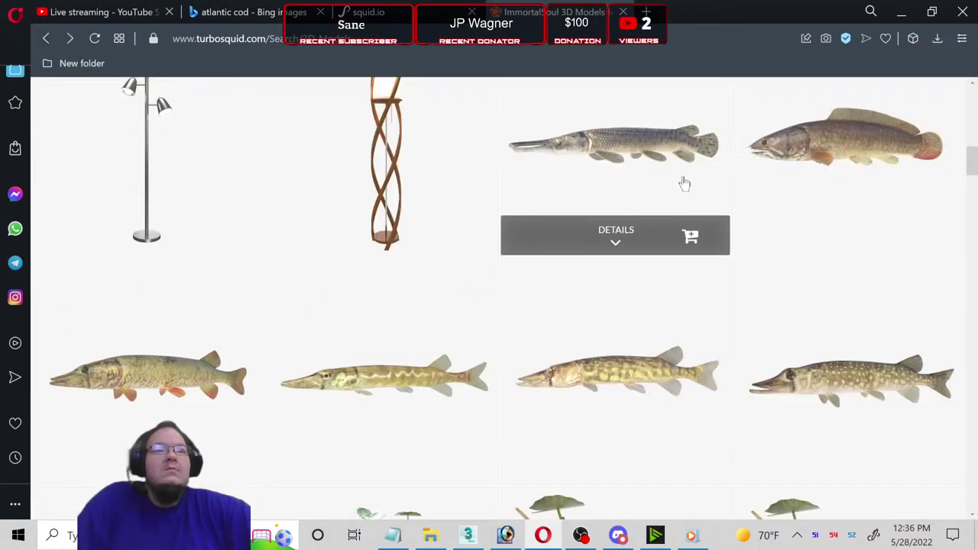
scroll(695, 192, down, 1)
scroll(707, 198, down, 2)
scroll(712, 207, down, 1)
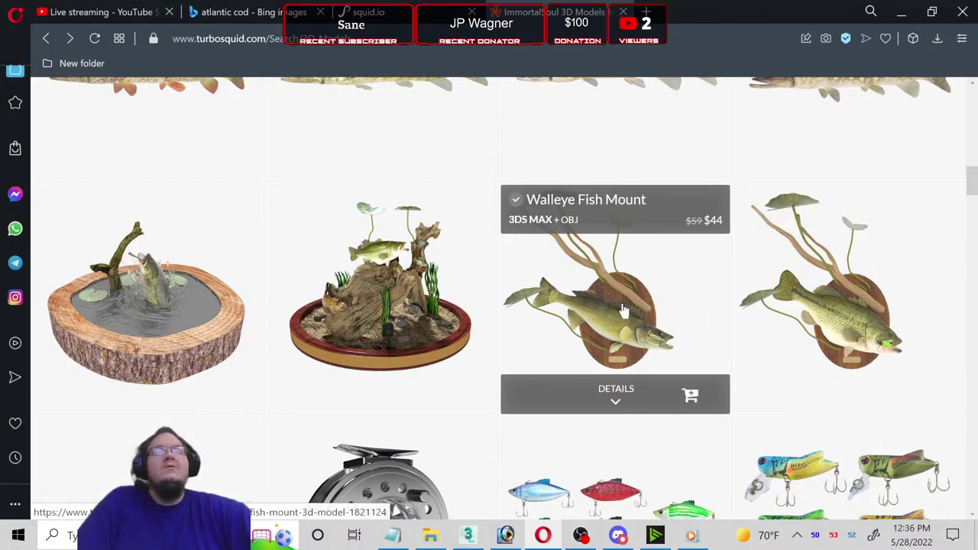
scroll(623, 310, down, 1)
scroll(688, 275, up, 1)
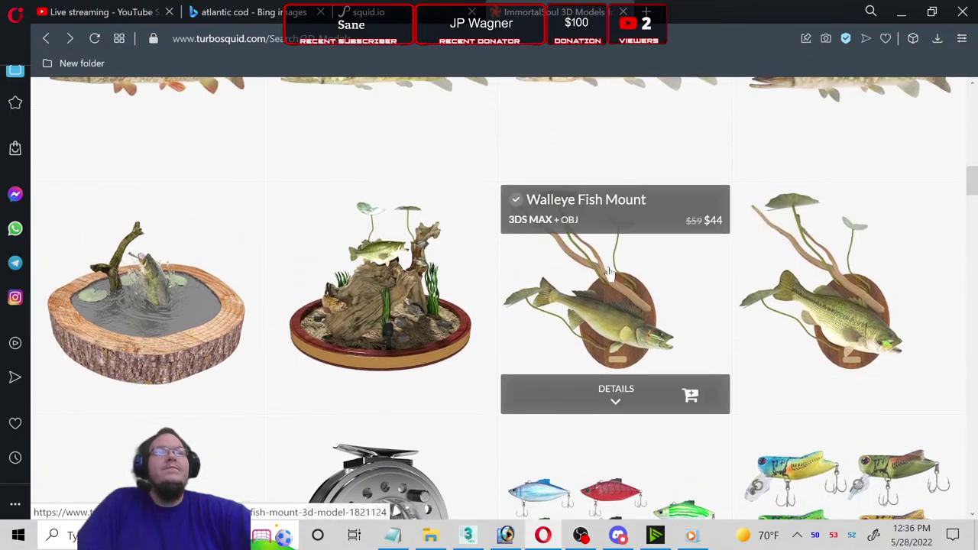
mouse_move(833, 291)
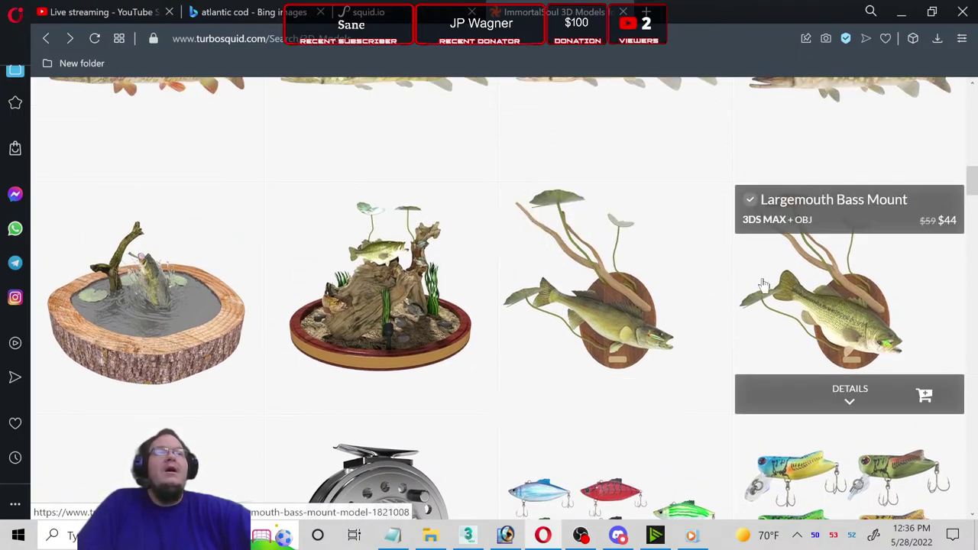
Step: View the Largemouth Bass Mount page, then open the Fly Rod and Reel product page
click(776, 285)
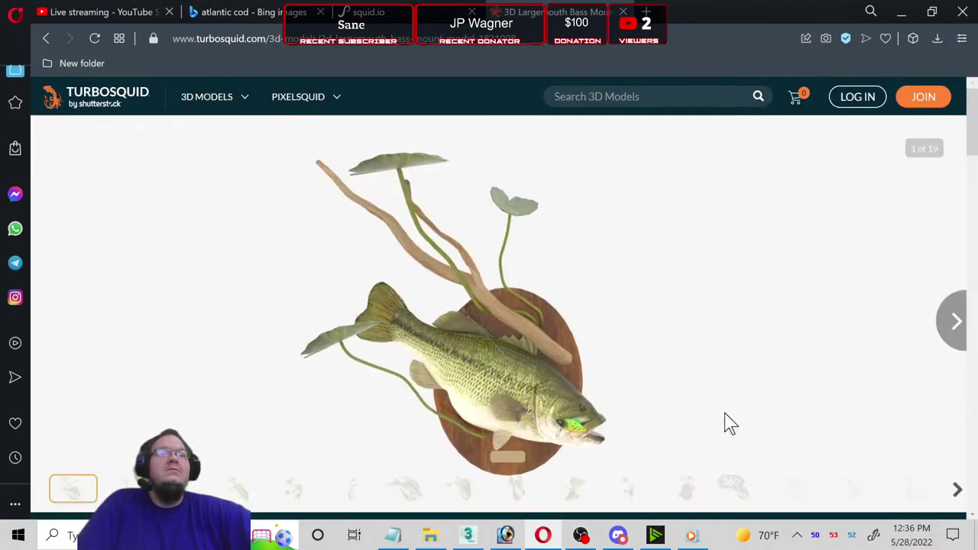
click(47, 37)
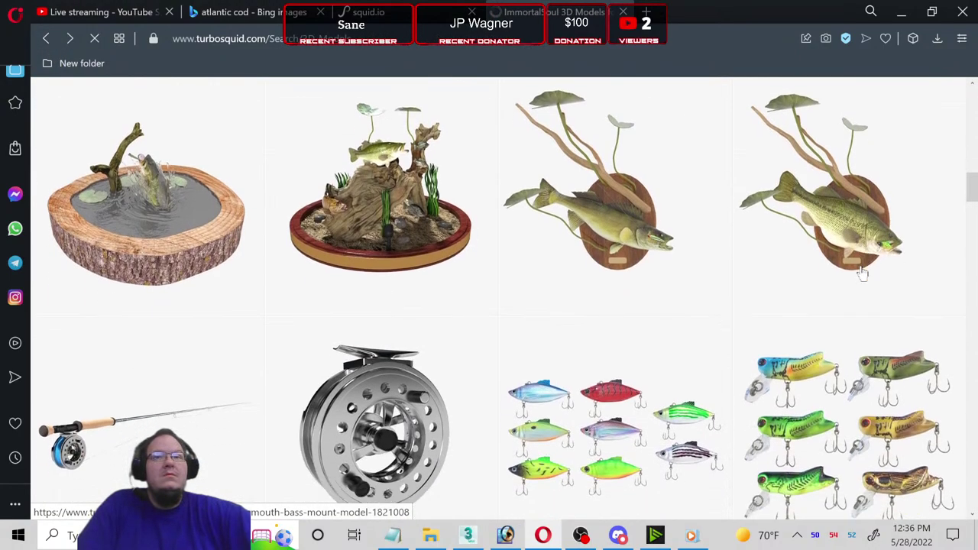
scroll(862, 273, down, 2)
click(151, 318)
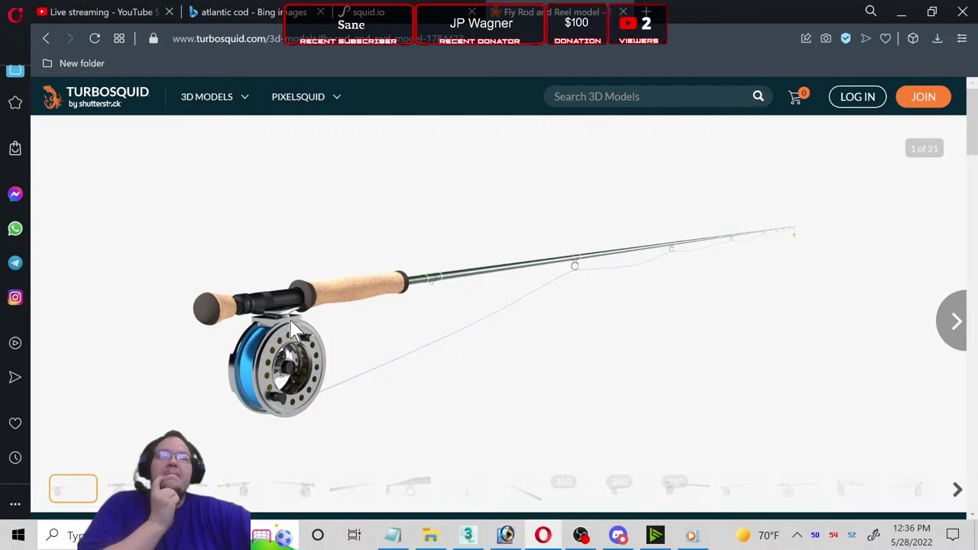
Step: Page through the Fly Rod and Reel previews, including the 360 view, to the reel wireframe (14 of 21)
click(946, 325)
click(950, 324)
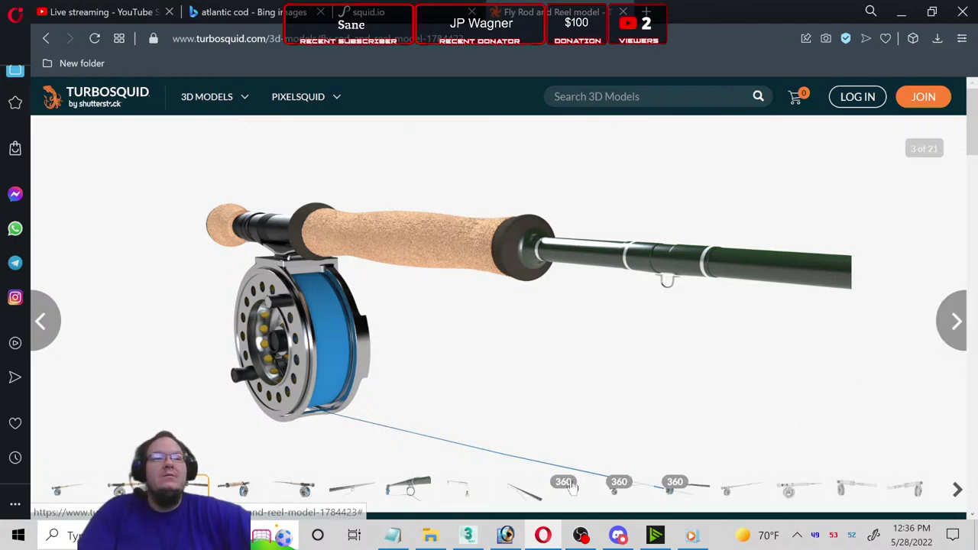
click(620, 488)
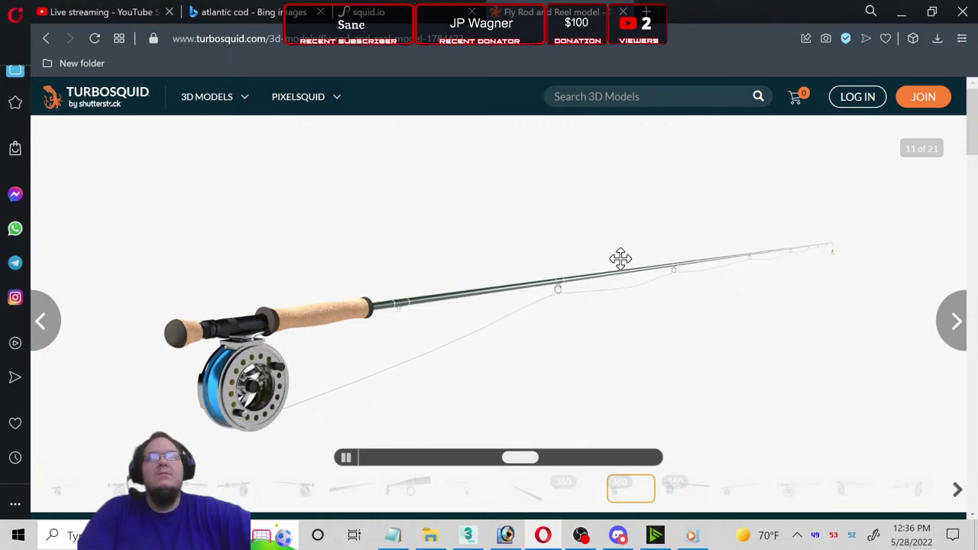
click(676, 483)
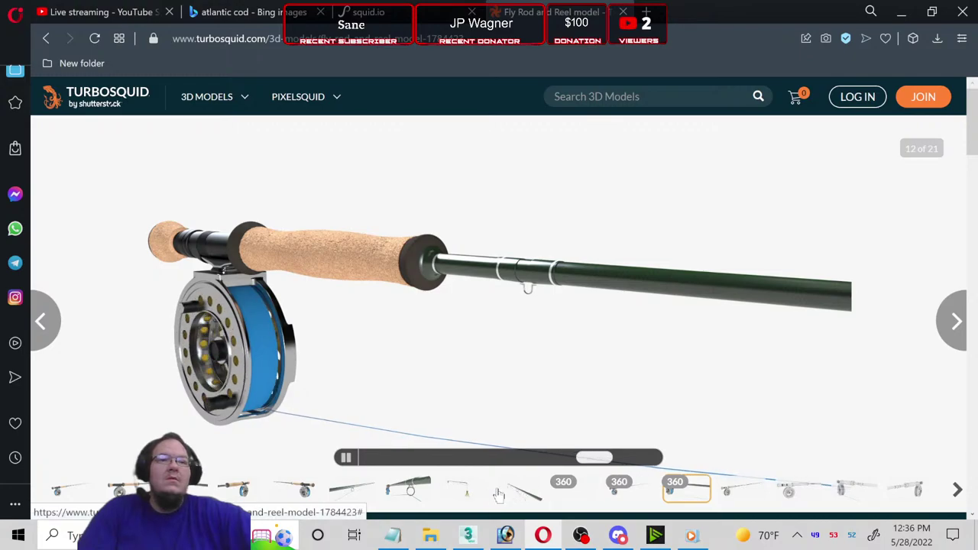
click(742, 490)
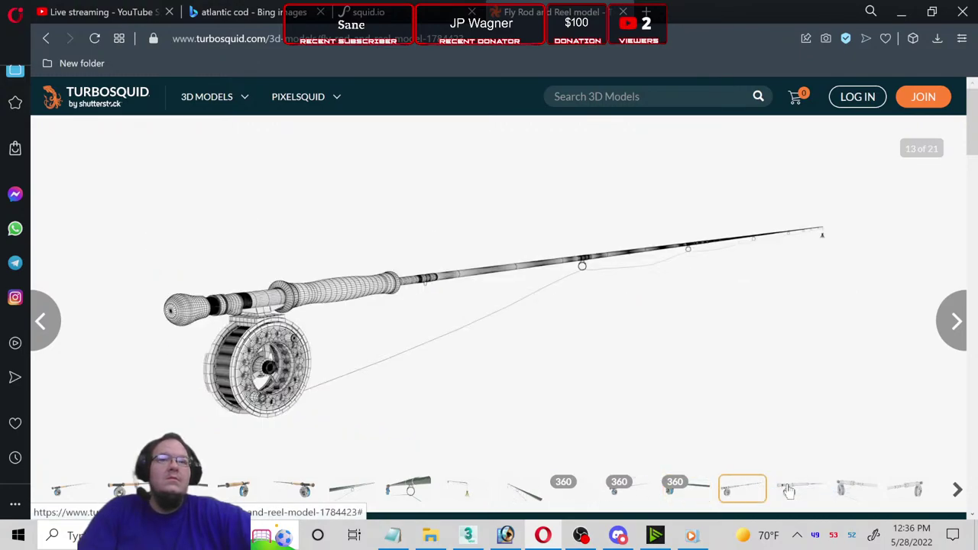
click(789, 492)
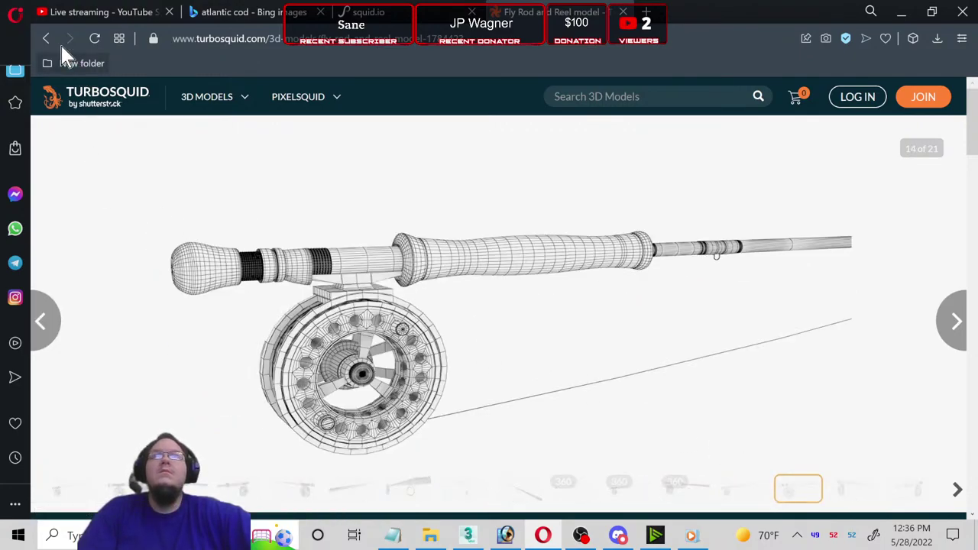
Step: Go back to the results, scroll down and open the Topwater Popper product page
scroll(604, 258, down, 1)
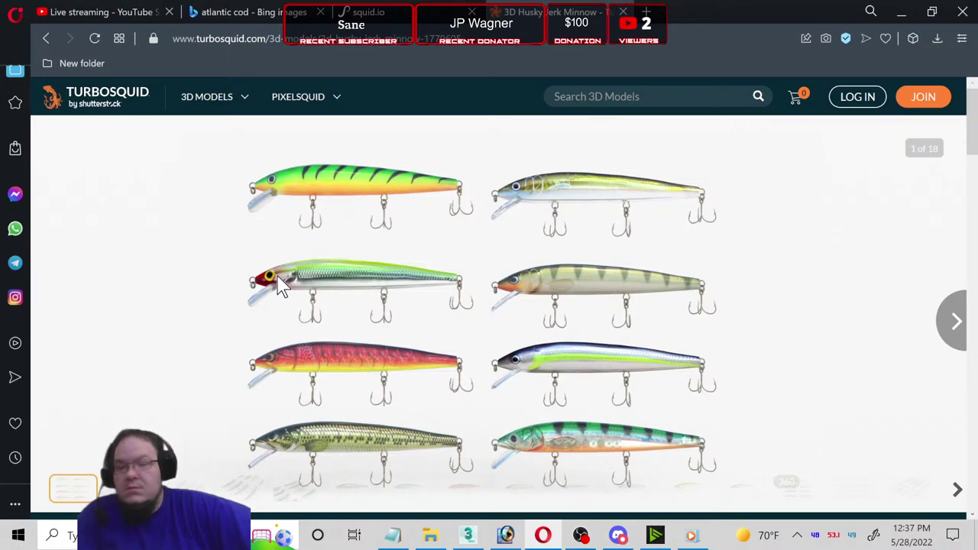
click(45, 38)
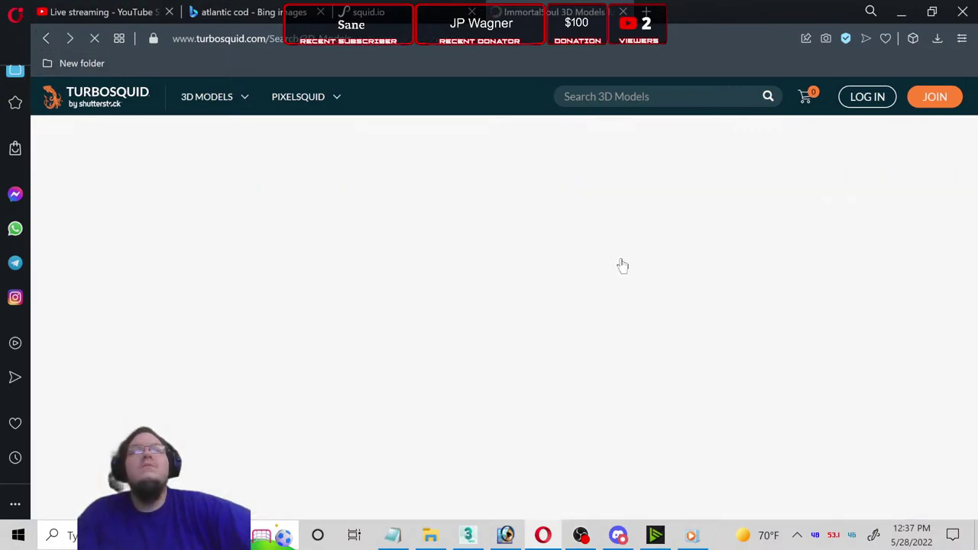
scroll(743, 273, down, 3)
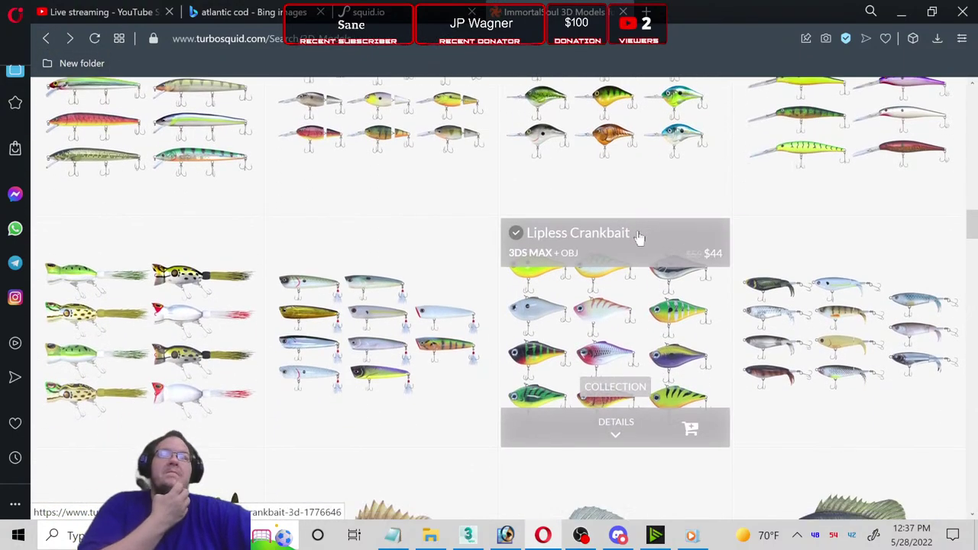
scroll(639, 238, down, 1)
scroll(344, 179, down, 1)
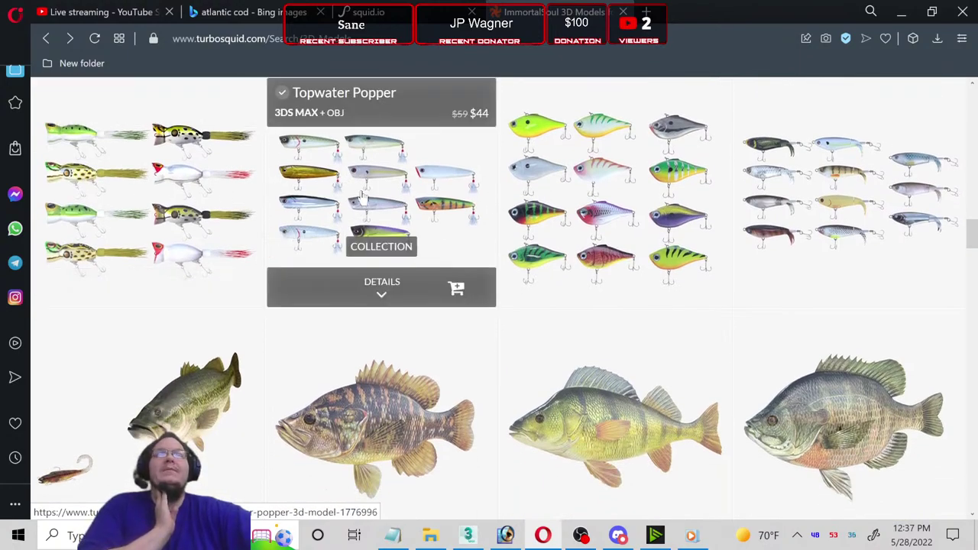
click(362, 197)
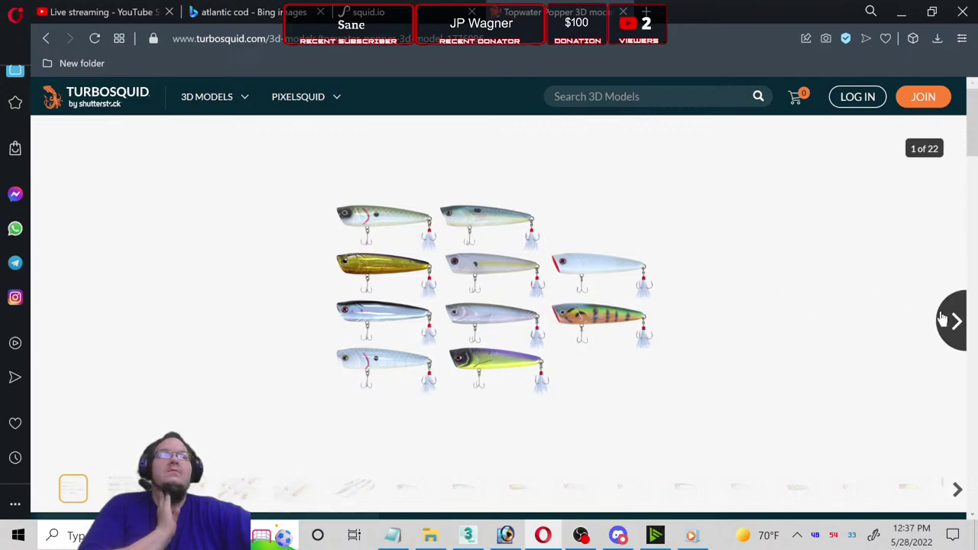
Step: Page the Topwater Popper gallery to the silver popper image, 12 of 22, then go back
click(950, 321)
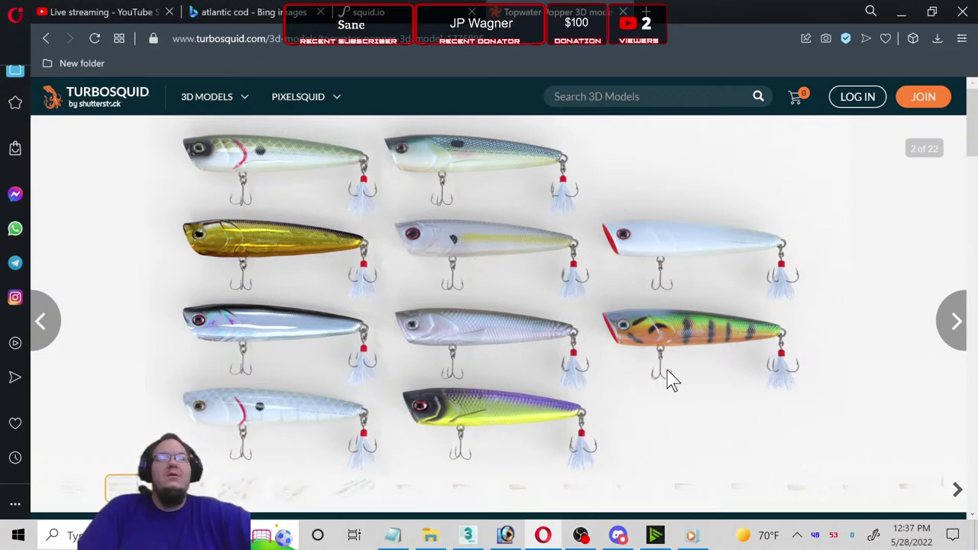
click(953, 324)
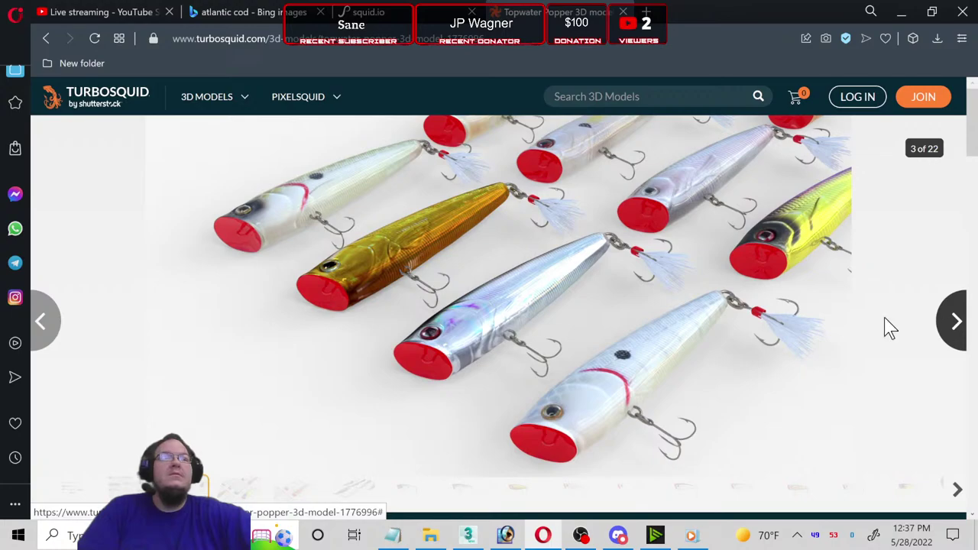
click(942, 333)
click(944, 333)
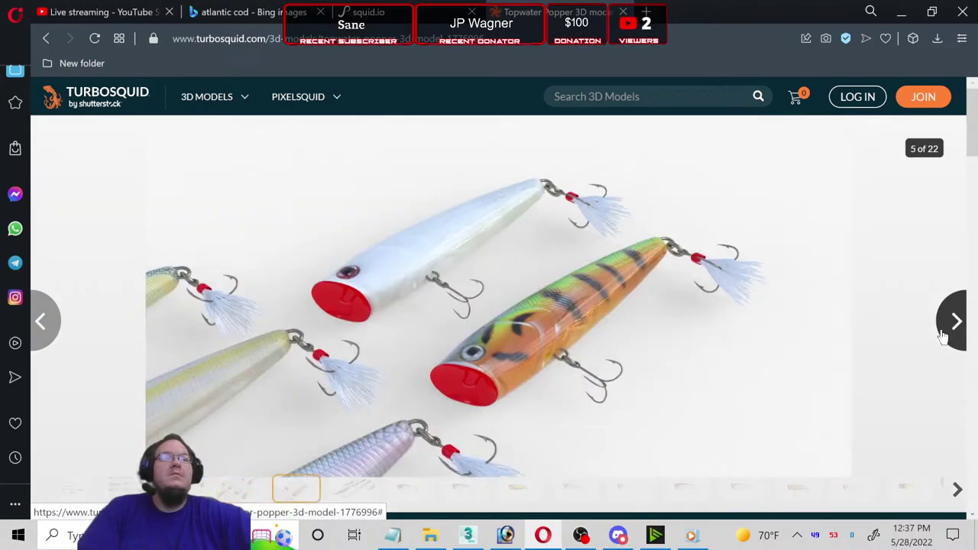
click(671, 489)
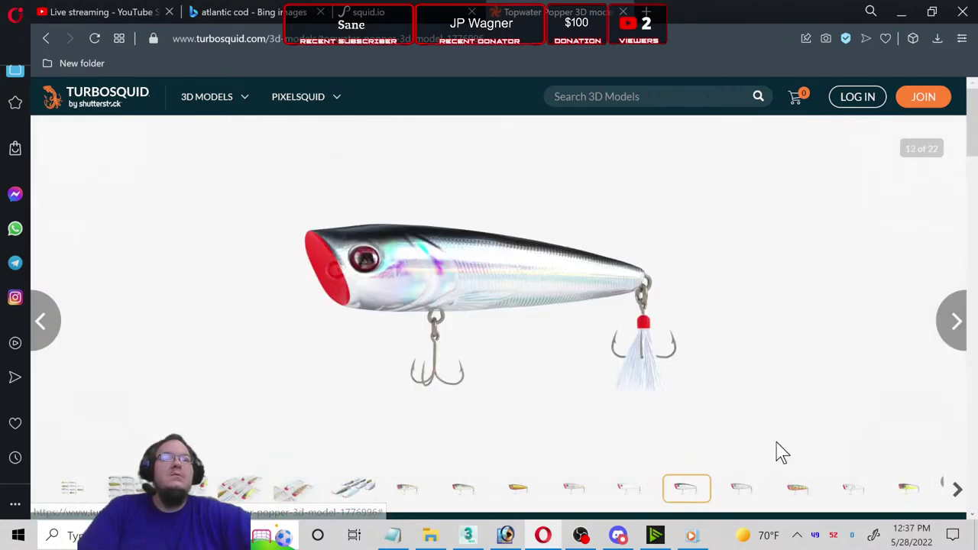
click(46, 39)
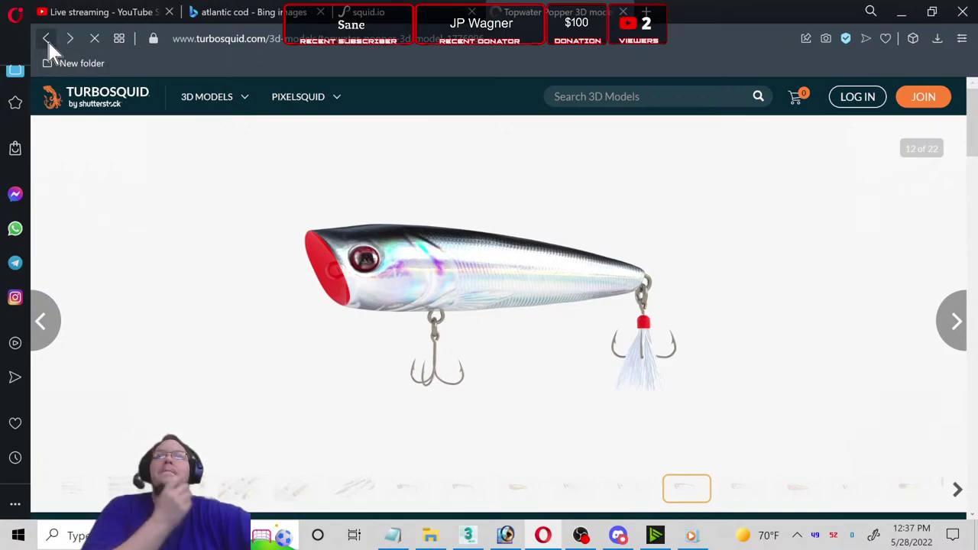
Step: Look at the Restaurant Tables and Booths page, then return to the results at the Cartoon Bass listing
scroll(549, 266, down, 1)
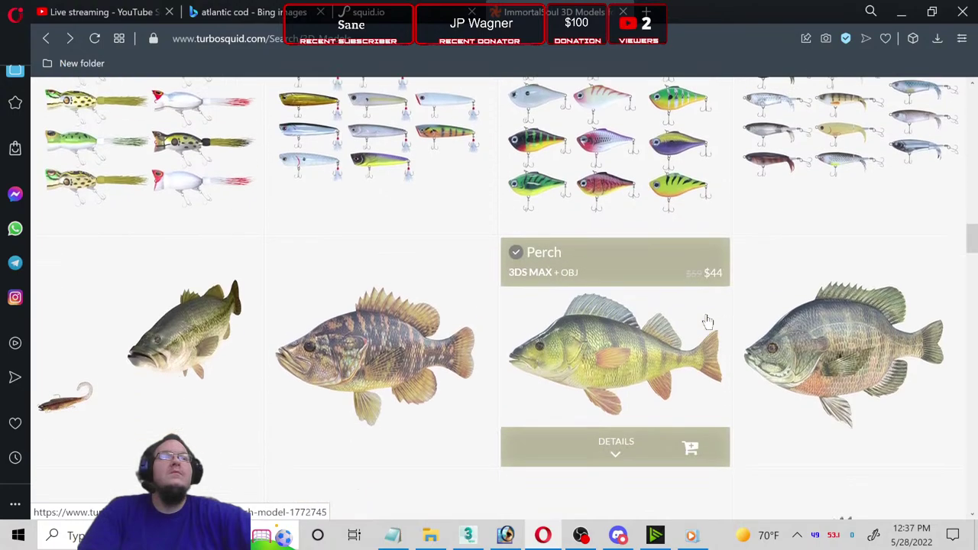
scroll(691, 298, down, 3)
scroll(687, 263, down, 1)
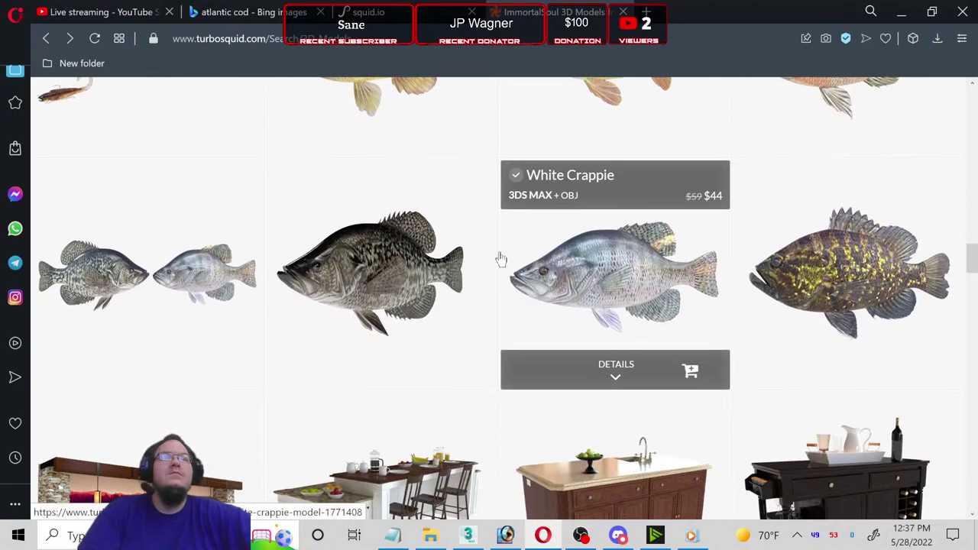
mouse_move(371, 275)
scroll(382, 298, up, 1)
scroll(452, 345, up, 2)
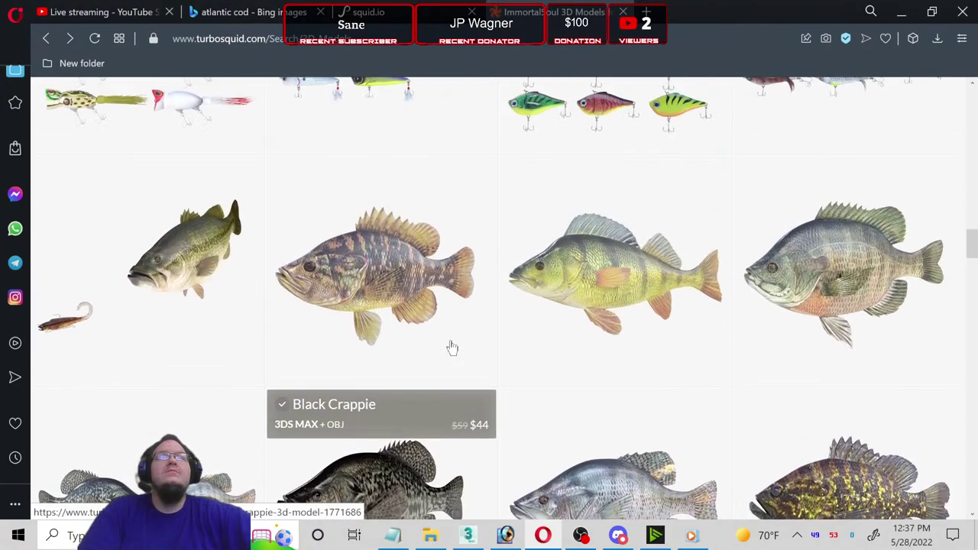
scroll(456, 347, down, 2)
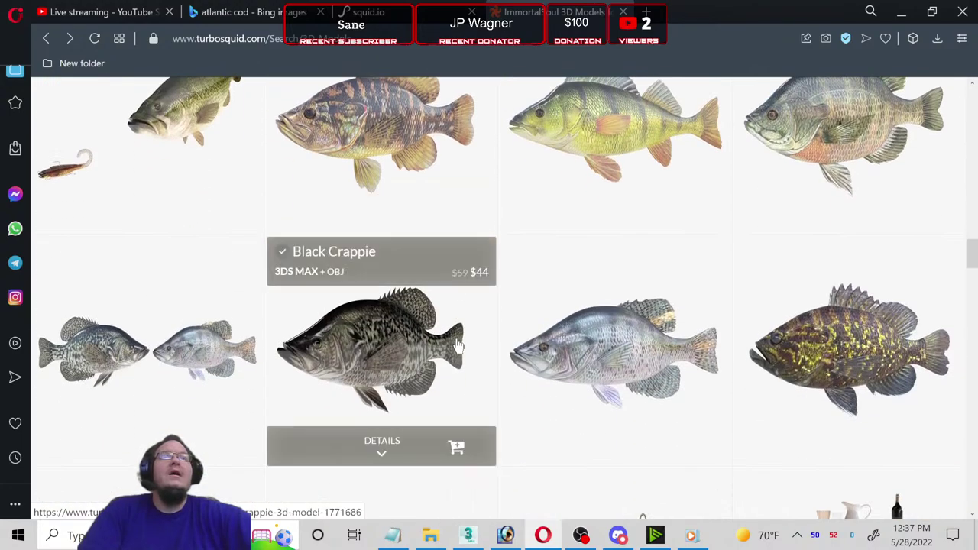
scroll(455, 329, down, 1)
scroll(454, 321, down, 1)
scroll(456, 297, down, 2)
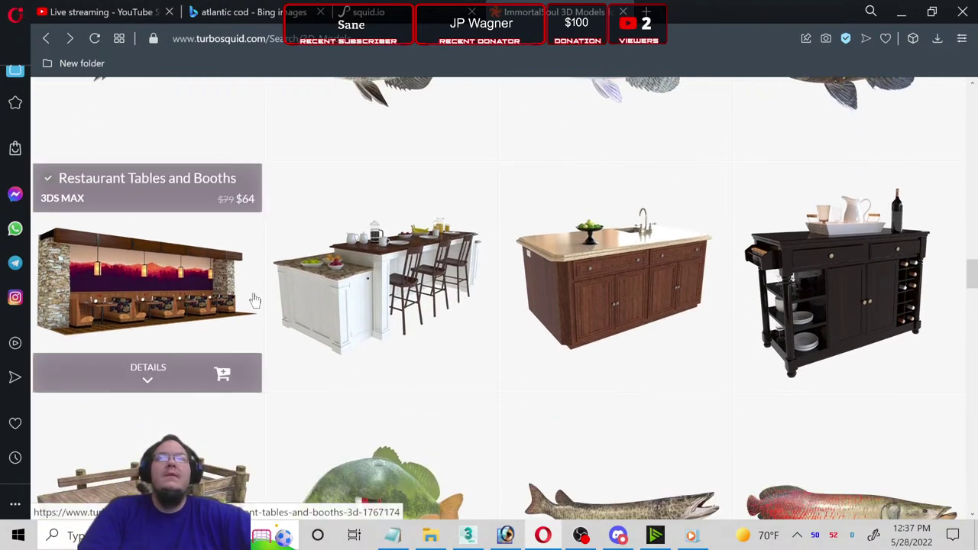
click(166, 266)
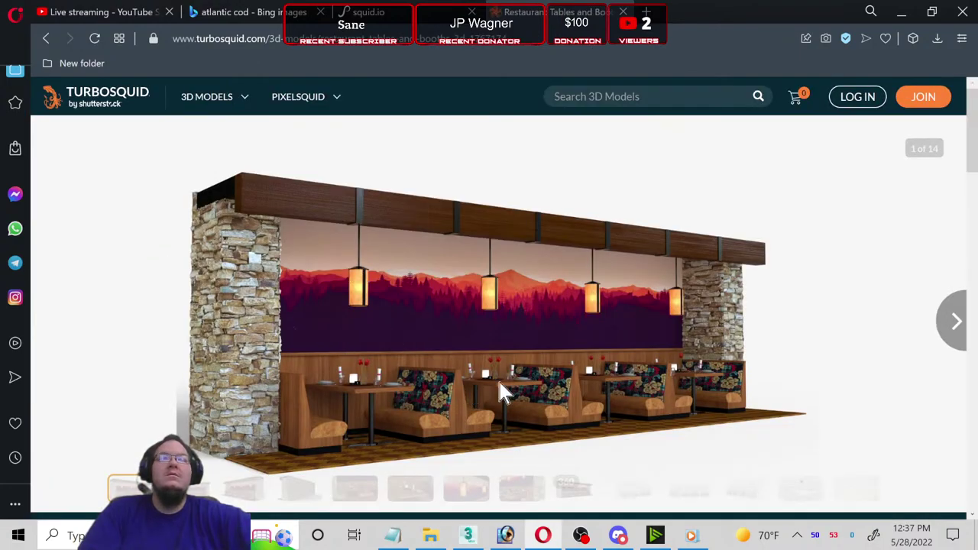
click(46, 39)
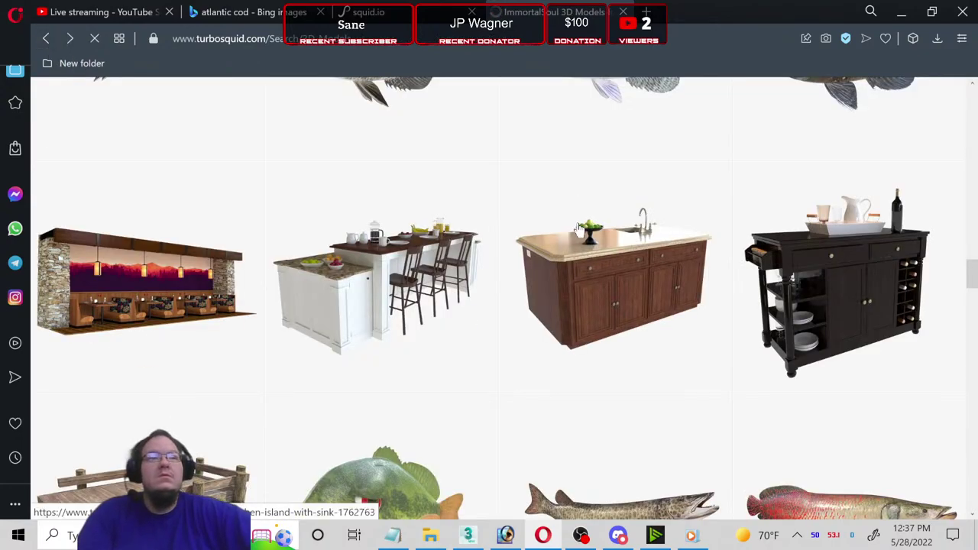
scroll(579, 232, down, 1)
scroll(579, 231, down, 1)
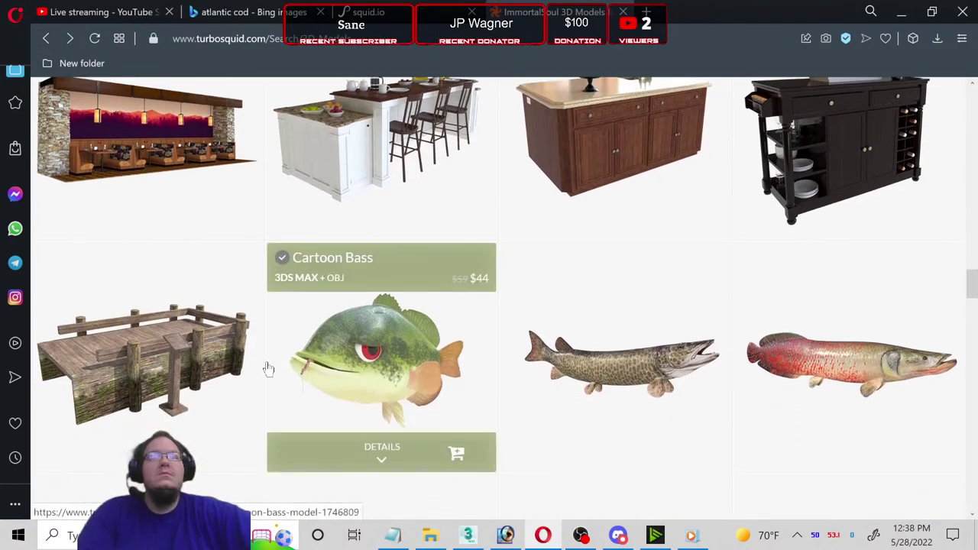
Step: Open the Wooden Fishing Peg page and step forward through its previews to the seventh image
mouse_move(143, 366)
click(194, 369)
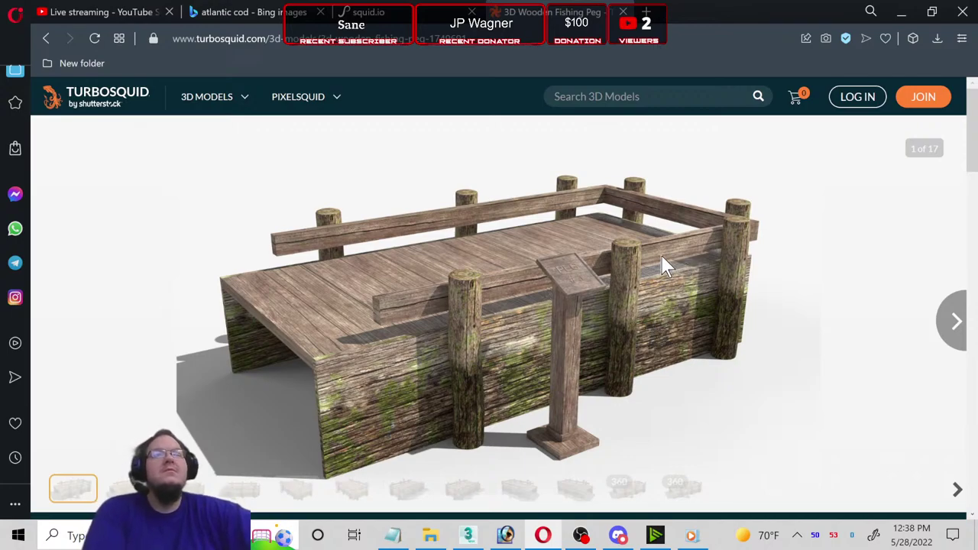
click(126, 489)
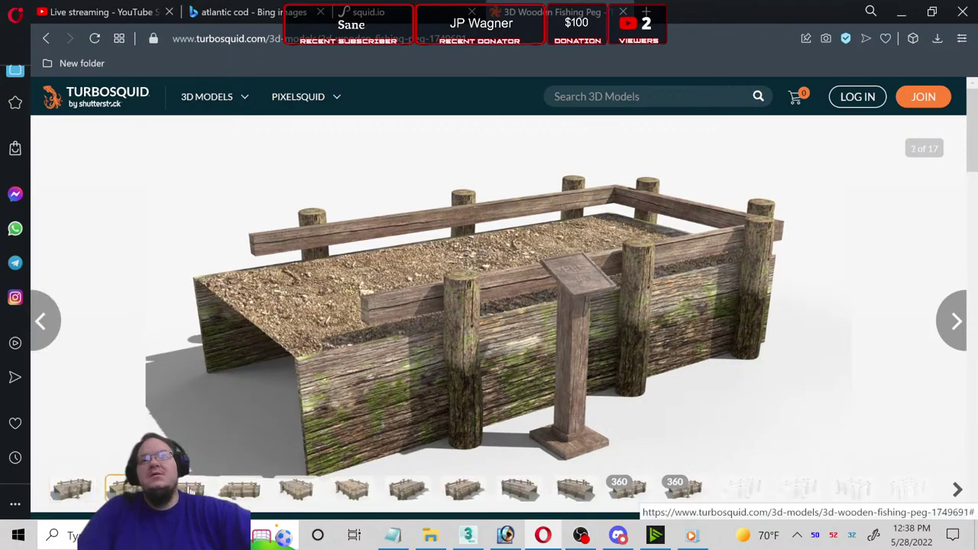
click(195, 489)
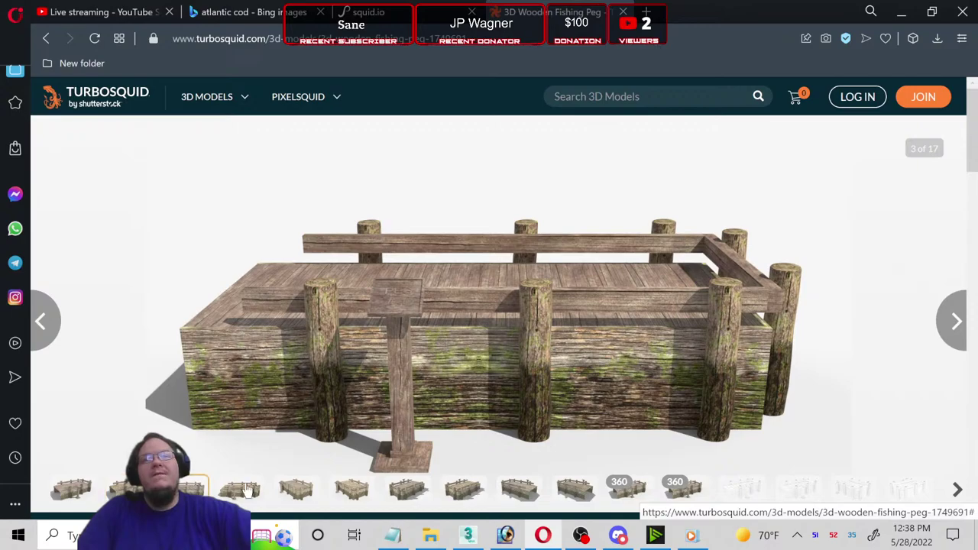
click(243, 490)
click(281, 499)
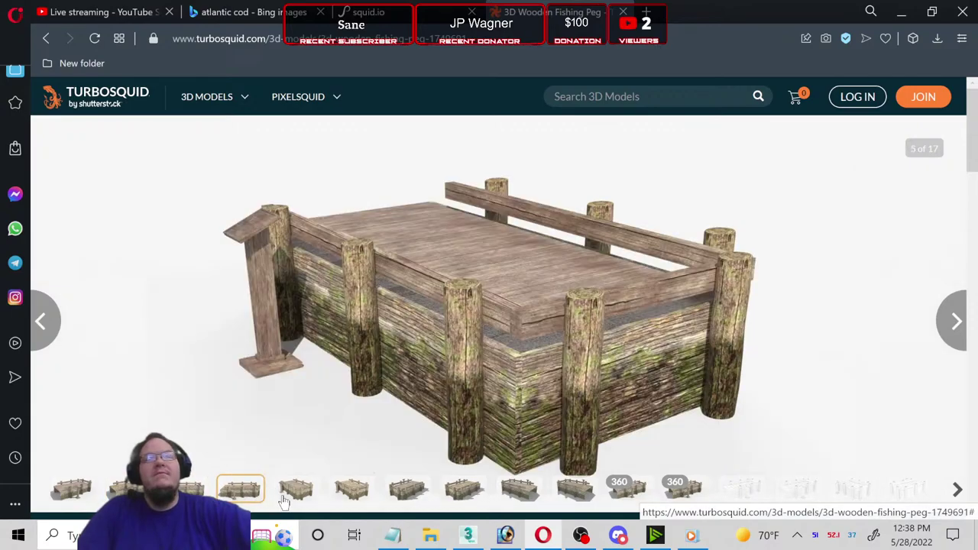
click(364, 487)
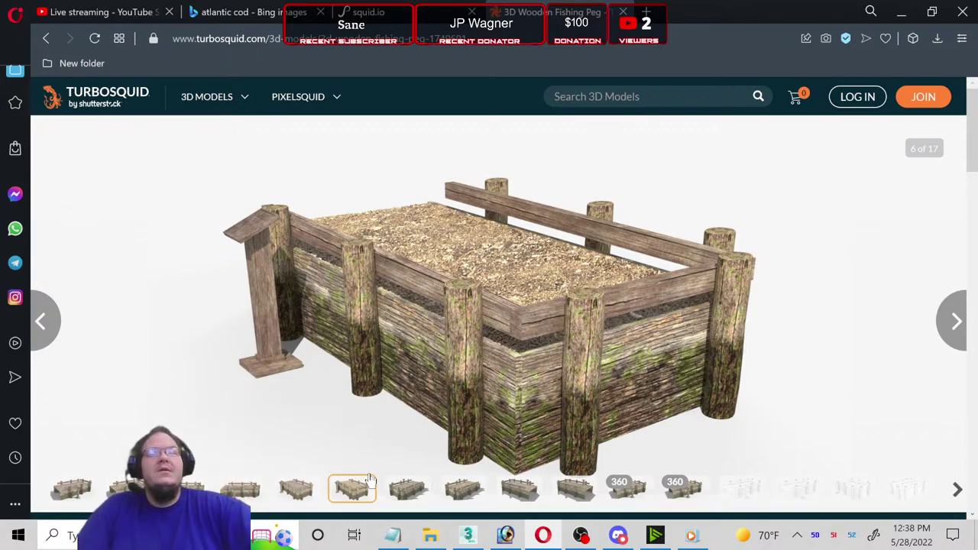
click(422, 499)
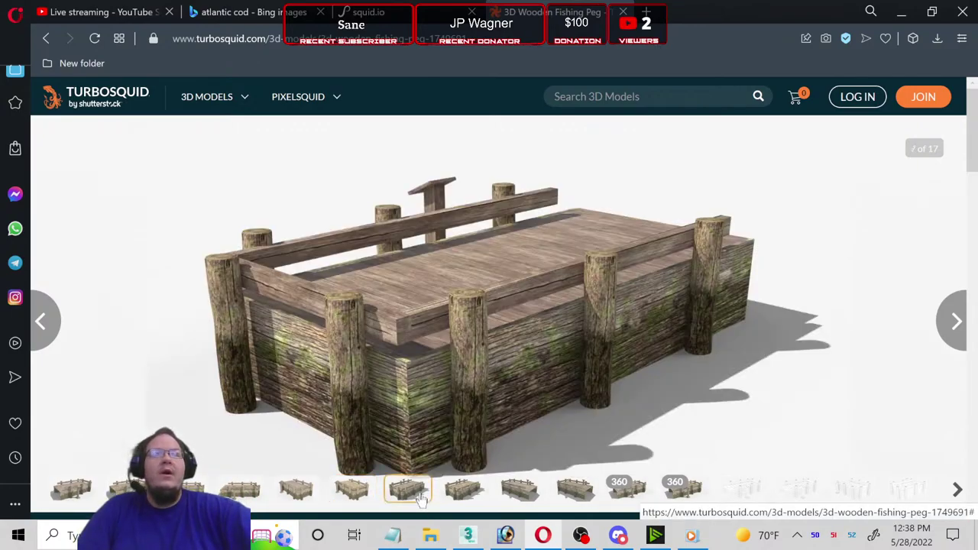
click(335, 490)
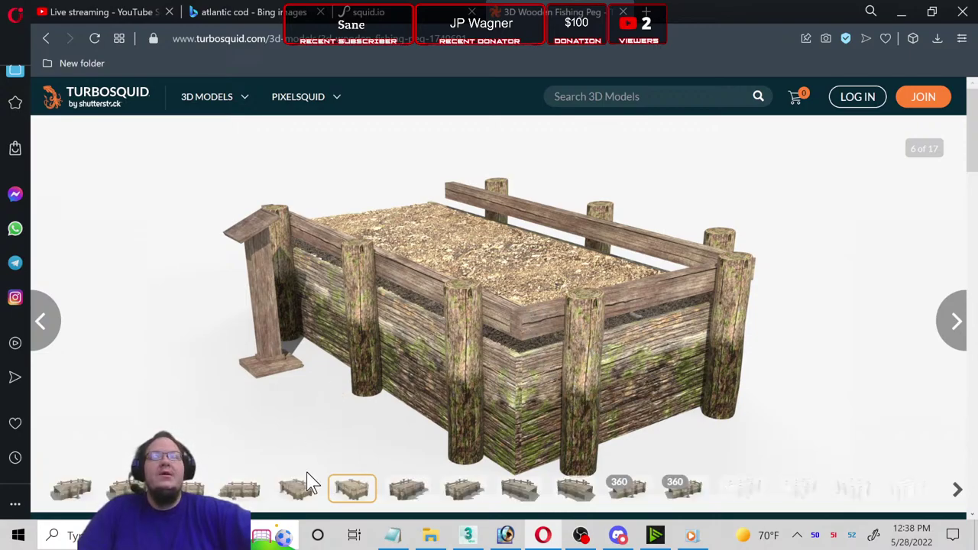
Step: Step back through the peg previews, check the 360 and wireframe views, and return to image 1
click(237, 490)
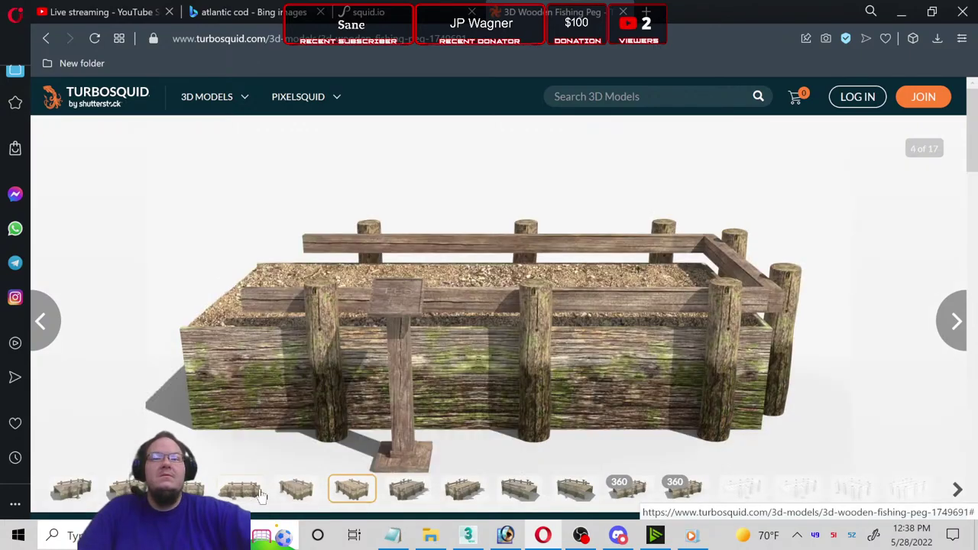
click(206, 487)
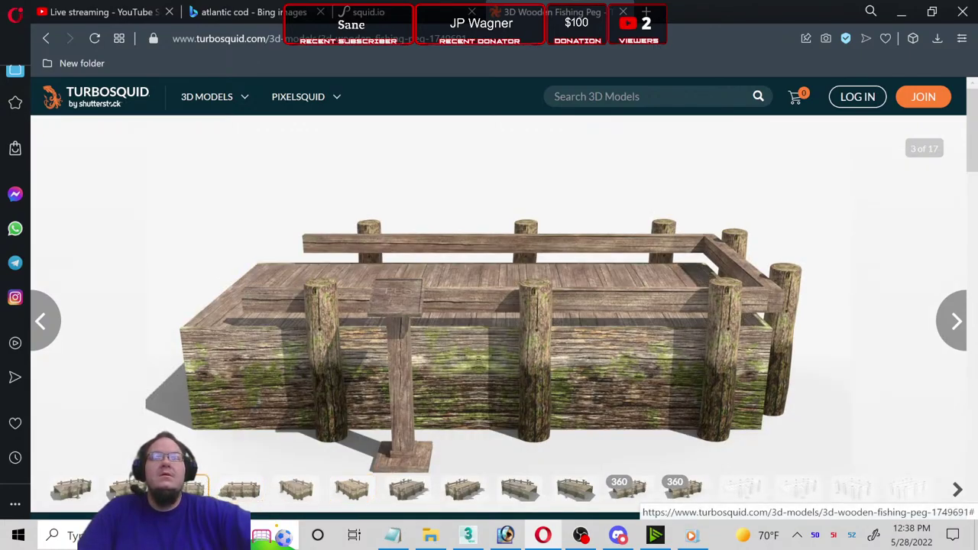
click(127, 487)
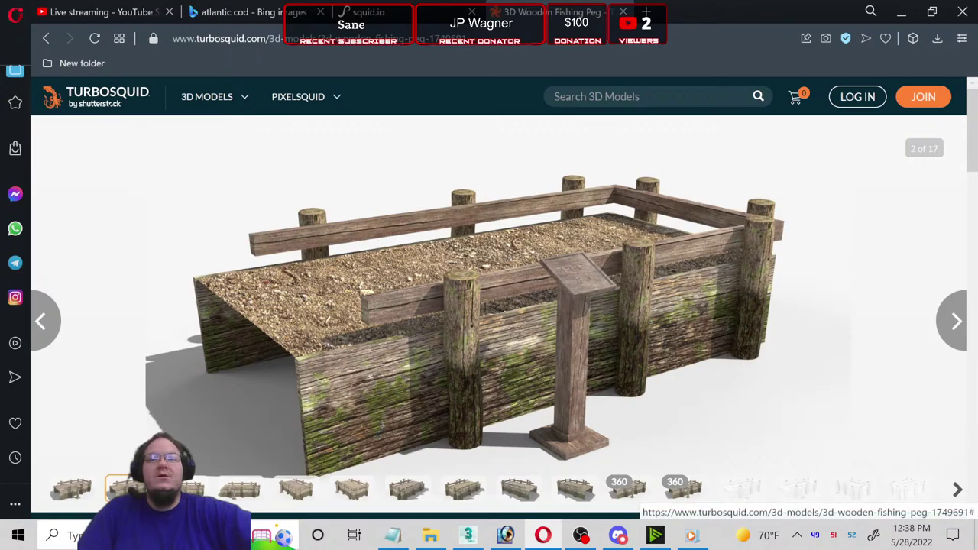
click(80, 496)
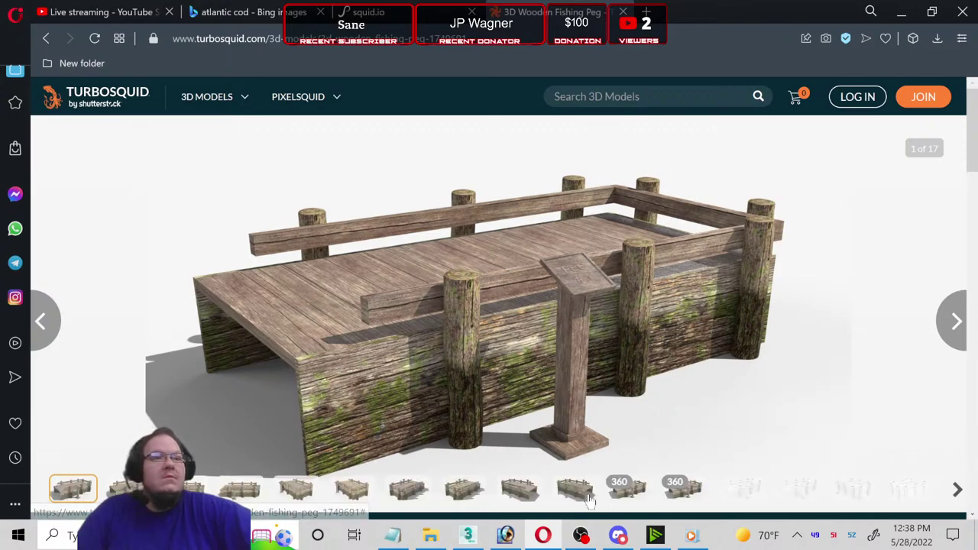
click(570, 503)
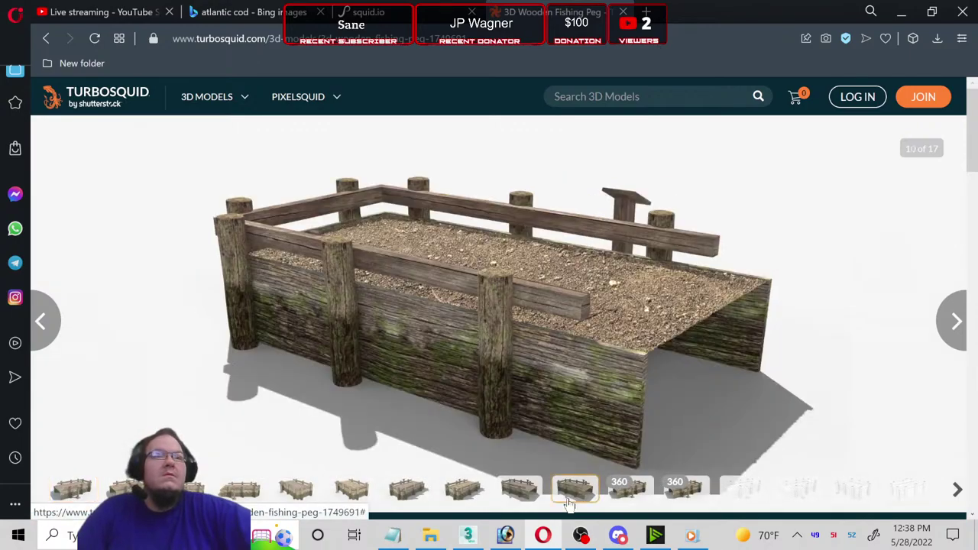
click(687, 493)
click(730, 503)
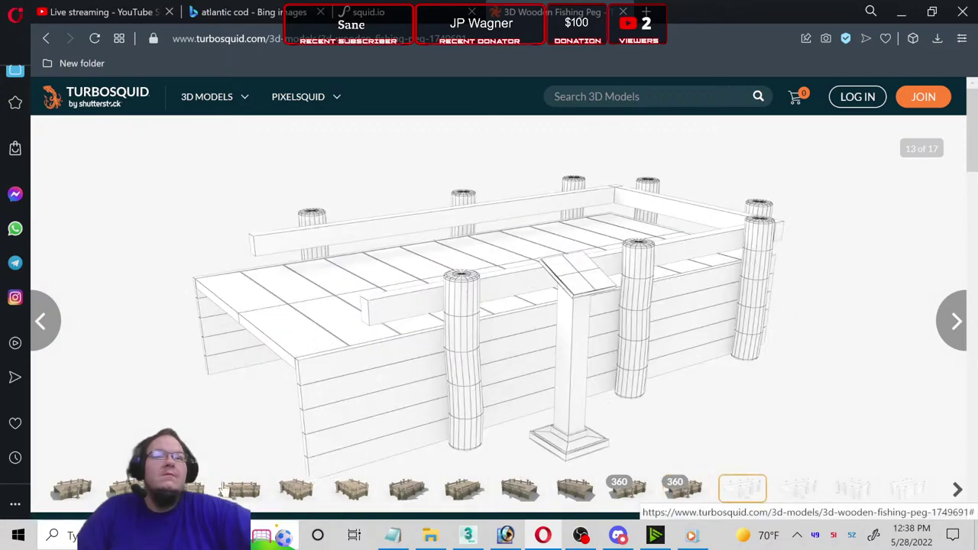
click(73, 489)
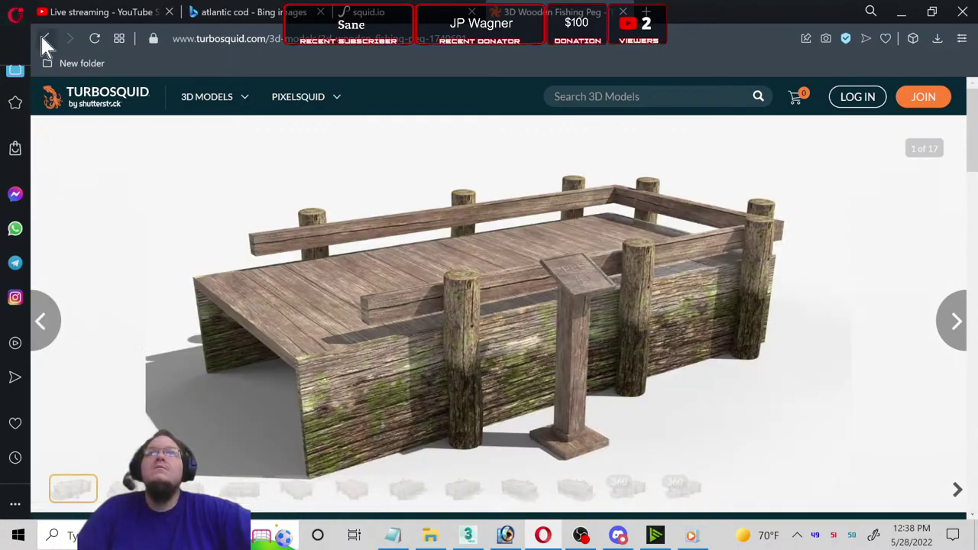
Step: Open the Cartoon Bass page from the results, step to preview 4, then back to preview 1
click(42, 36)
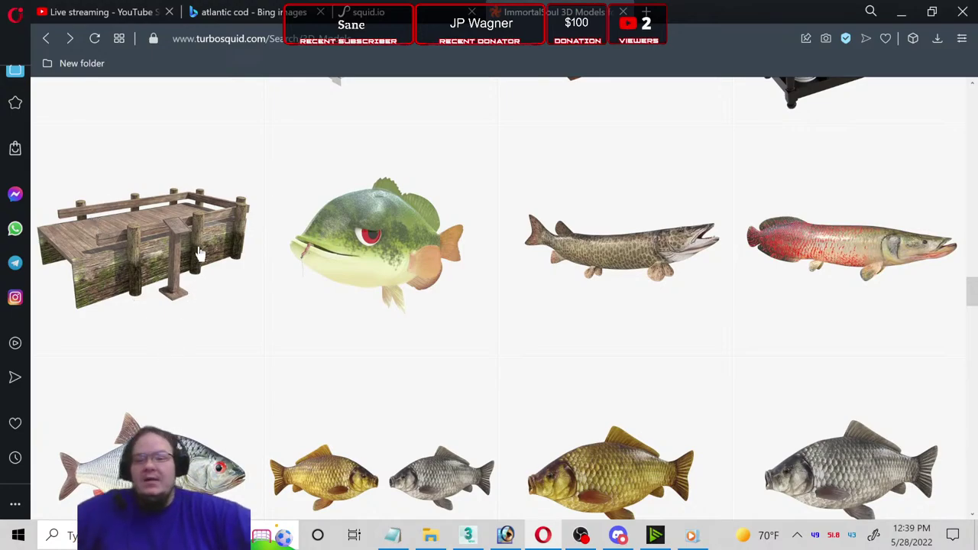
mouse_move(376, 243)
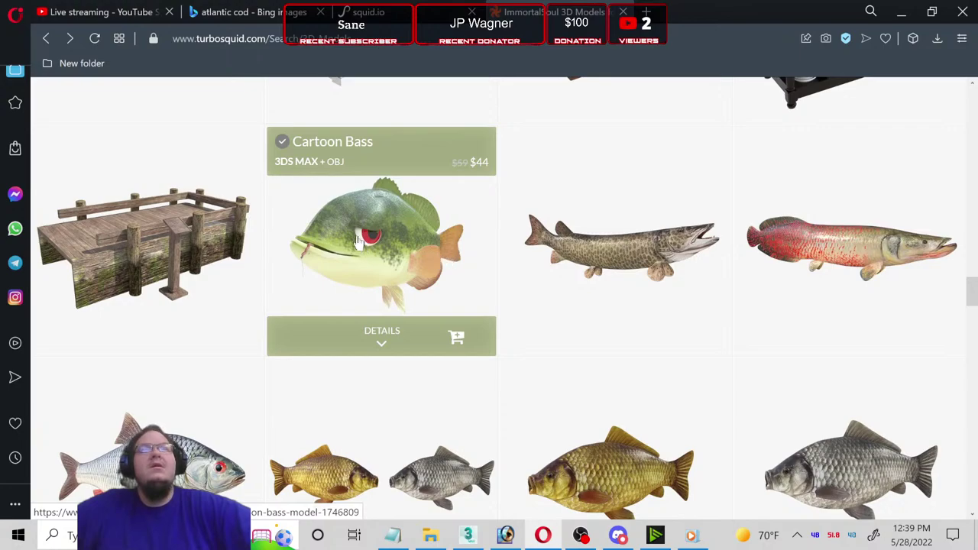
click(359, 241)
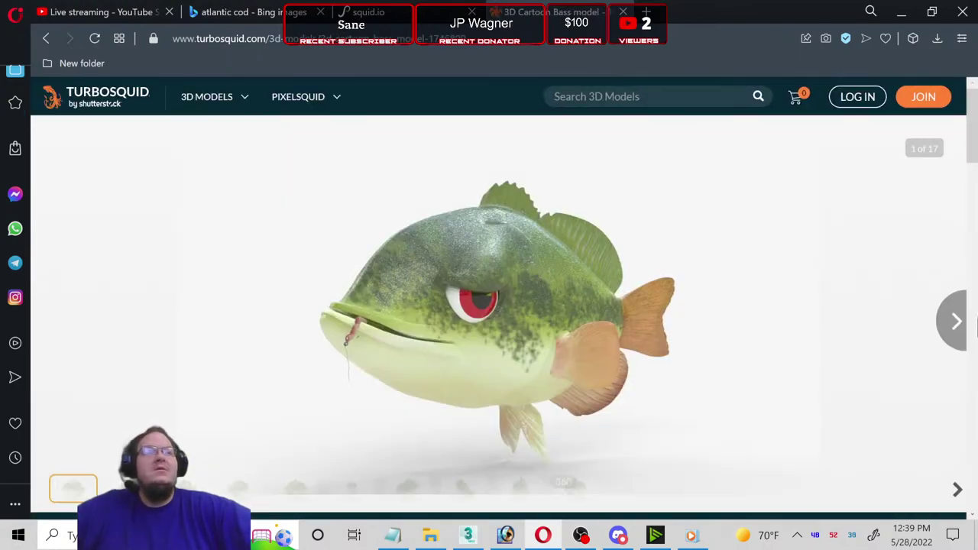
click(957, 323)
click(957, 322)
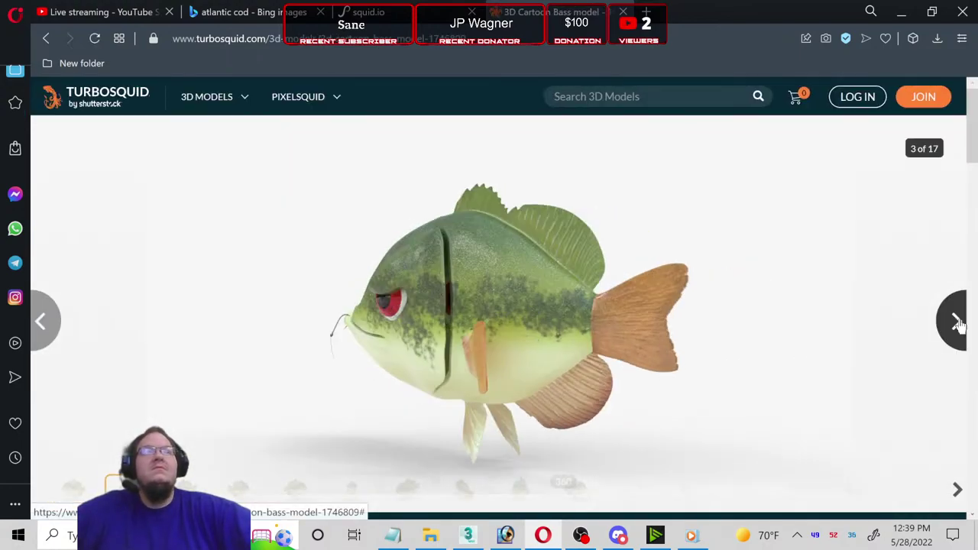
click(957, 322)
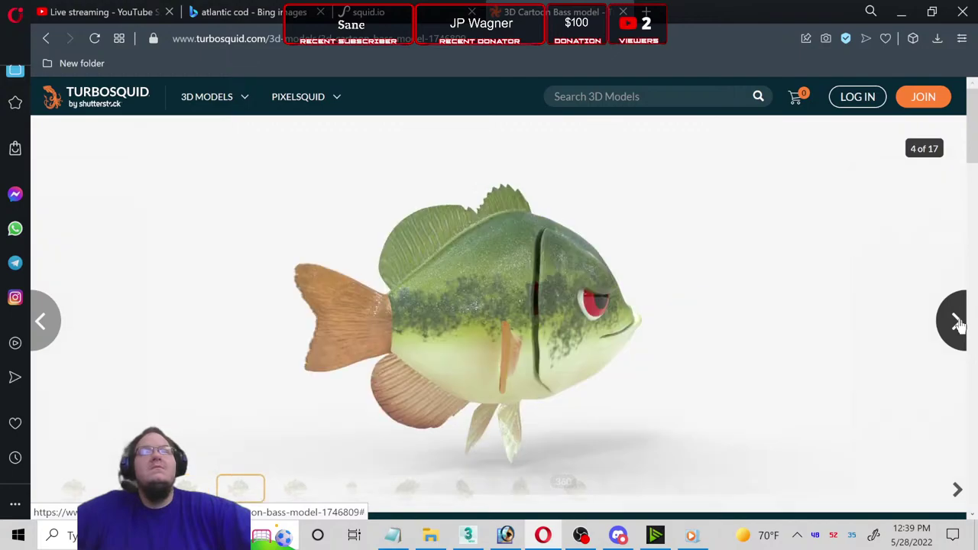
click(53, 328)
click(42, 322)
click(42, 321)
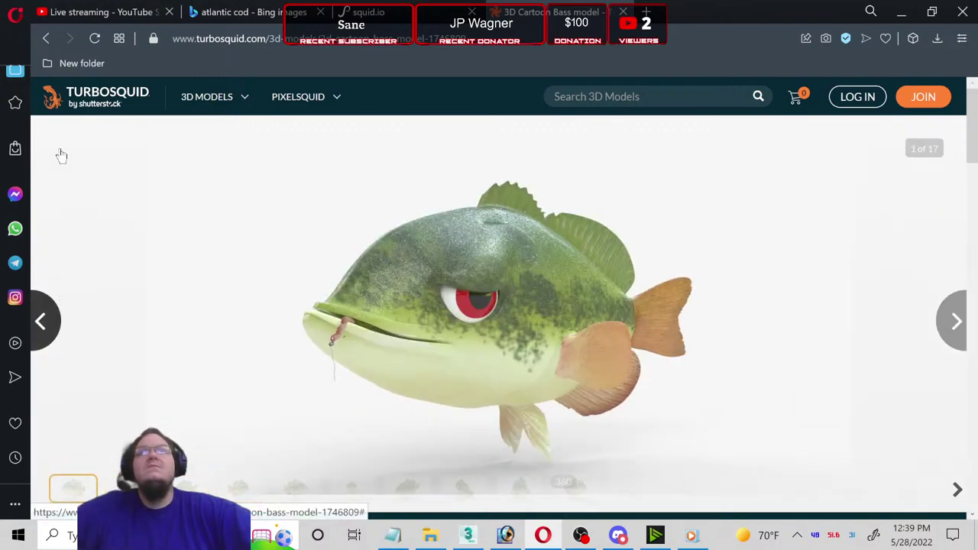
Step: Return to the fish results, scroll down and open the Crucian and Gibel Carp page
click(46, 39)
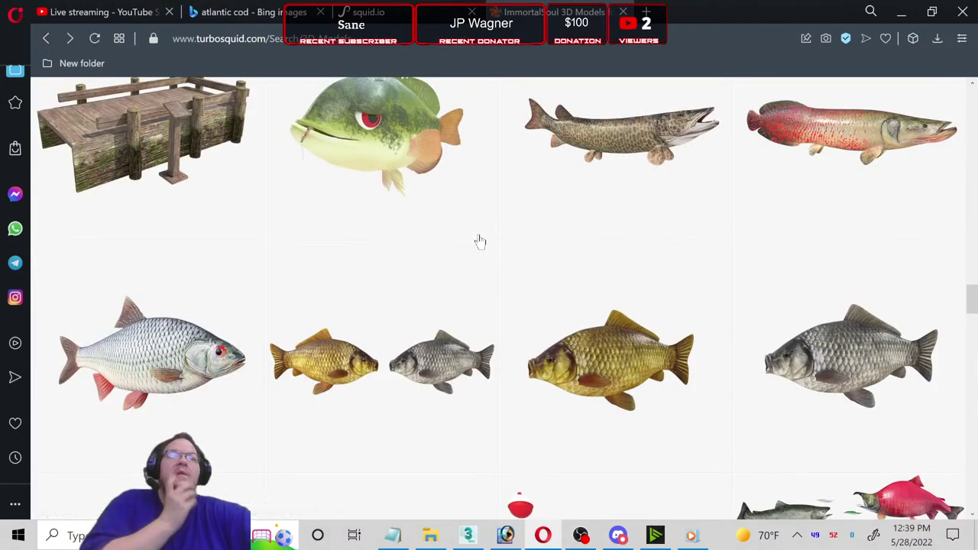
scroll(474, 241, down, 1)
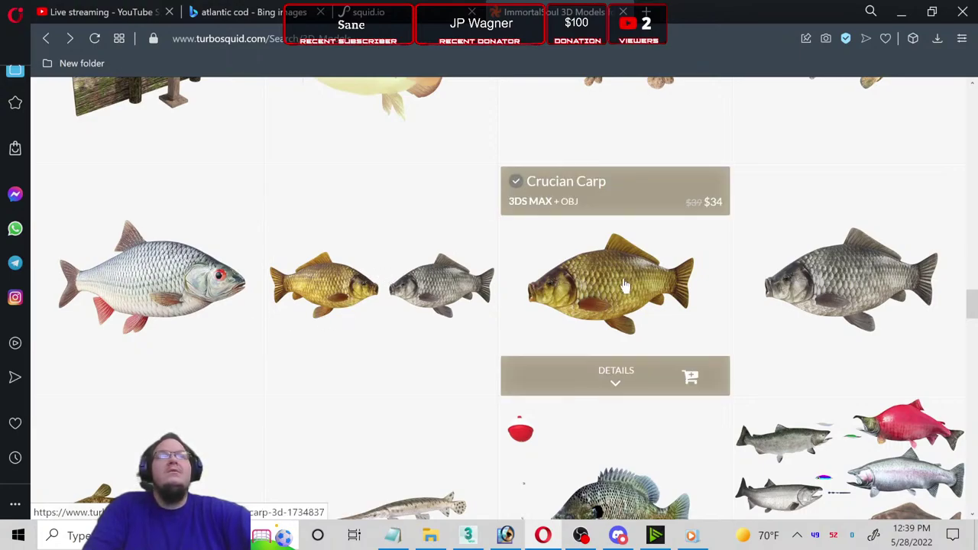
scroll(796, 266, down, 1)
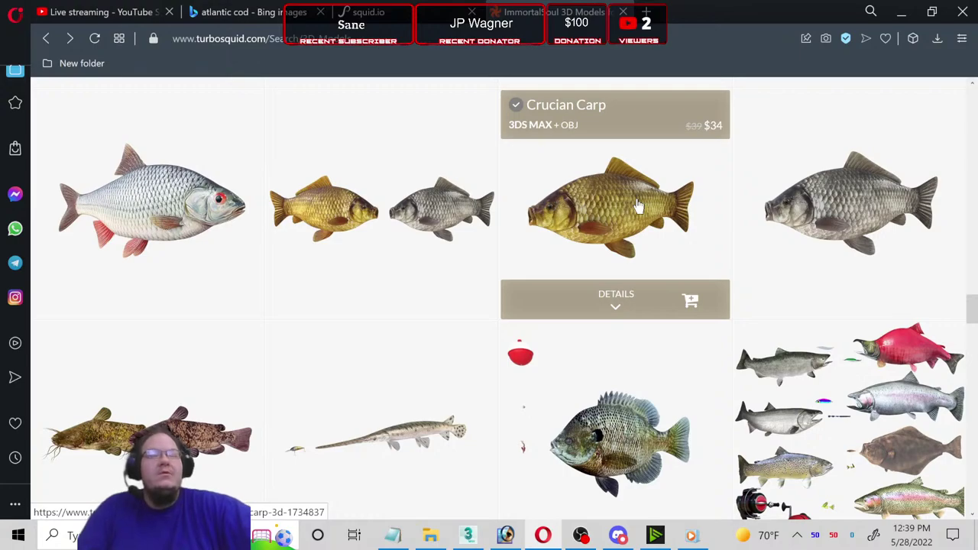
click(422, 200)
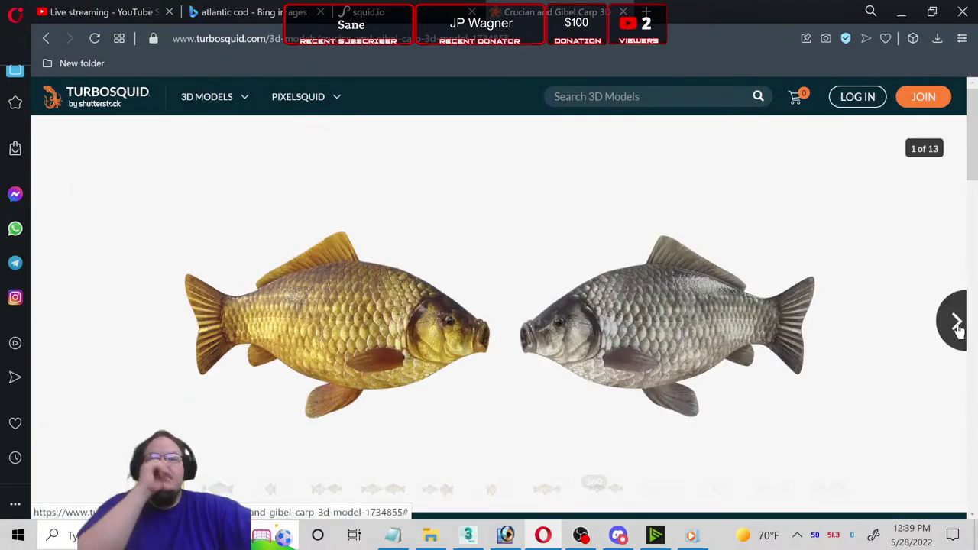
Step: Advance the carp gallery forward to the single gold carp preview
click(940, 331)
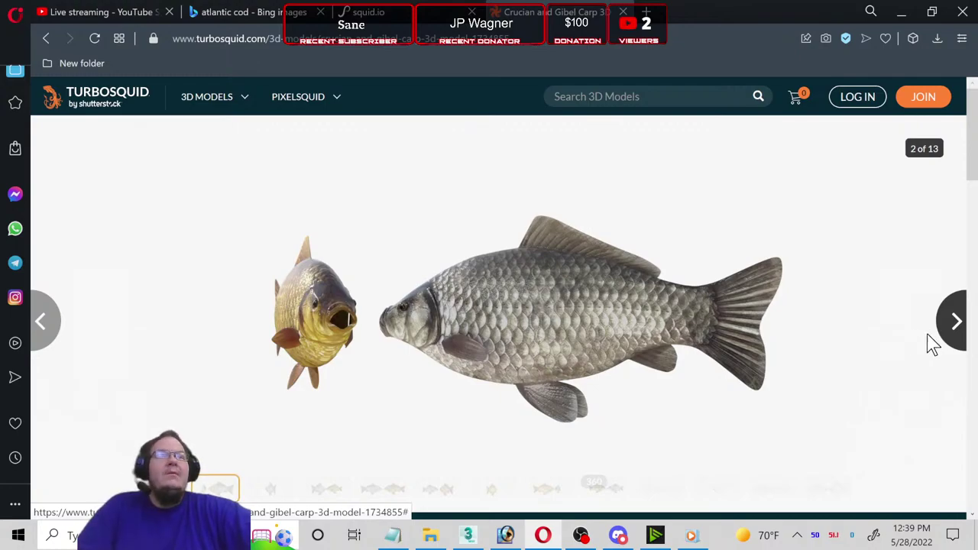
click(937, 338)
click(939, 338)
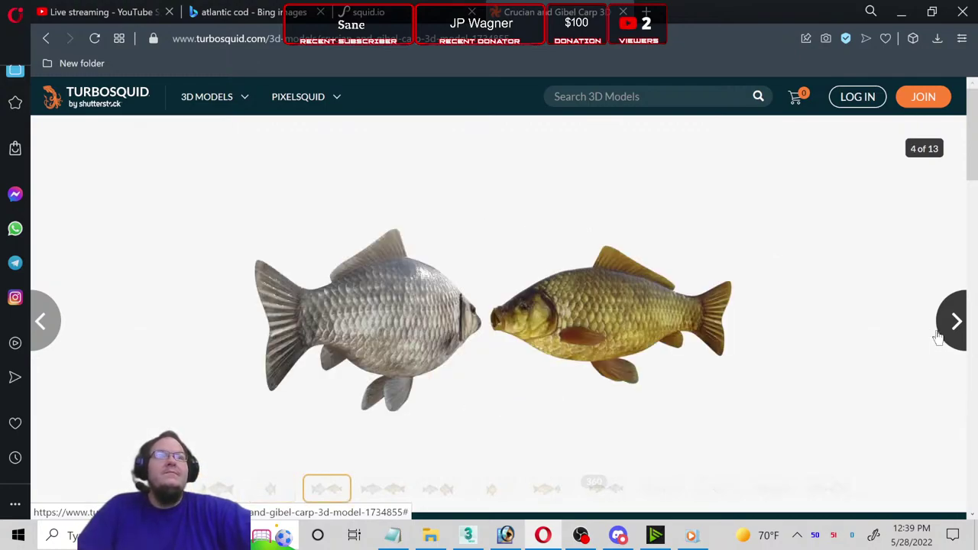
click(939, 338)
click(939, 339)
click(938, 338)
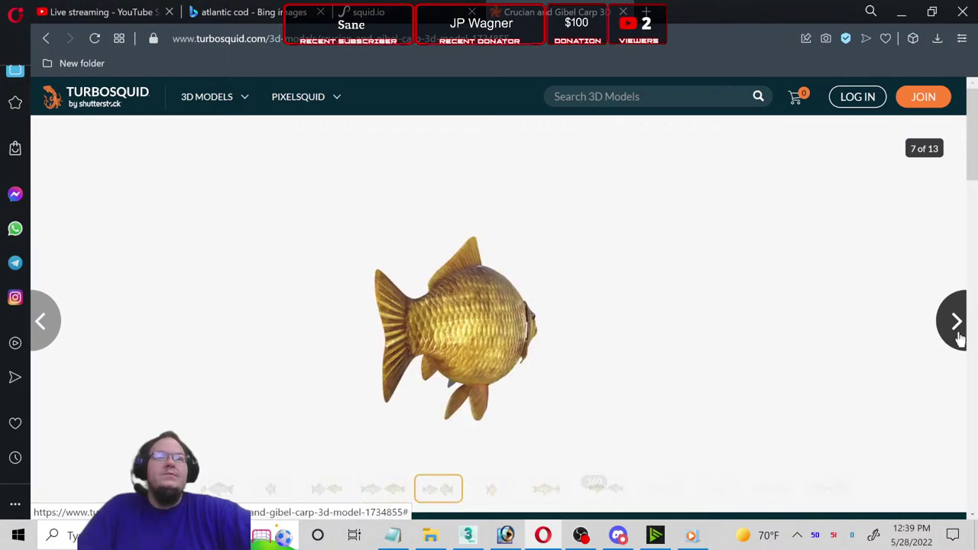
Step: Step back to the first preview, wrap to the wireframe, then return to the fish results
click(59, 321)
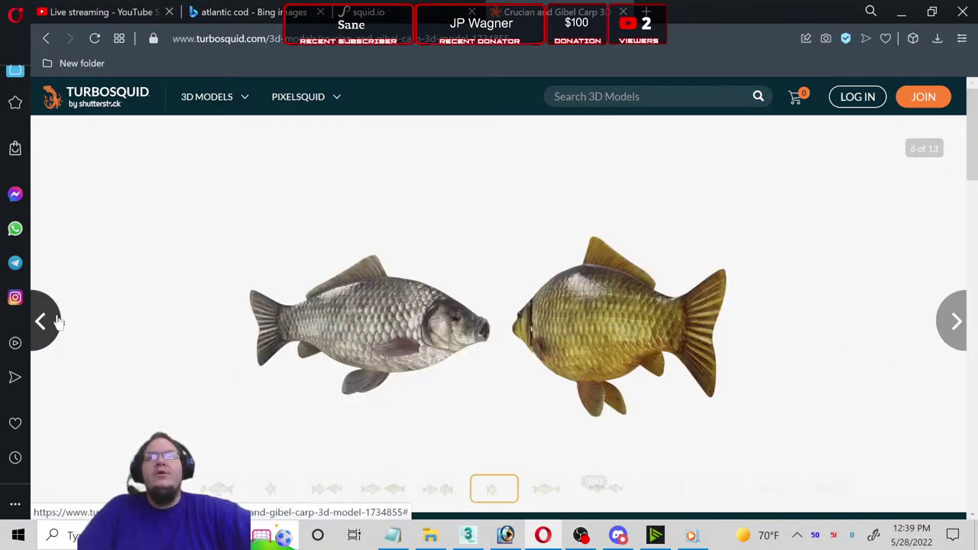
click(58, 321)
click(59, 321)
click(59, 321)
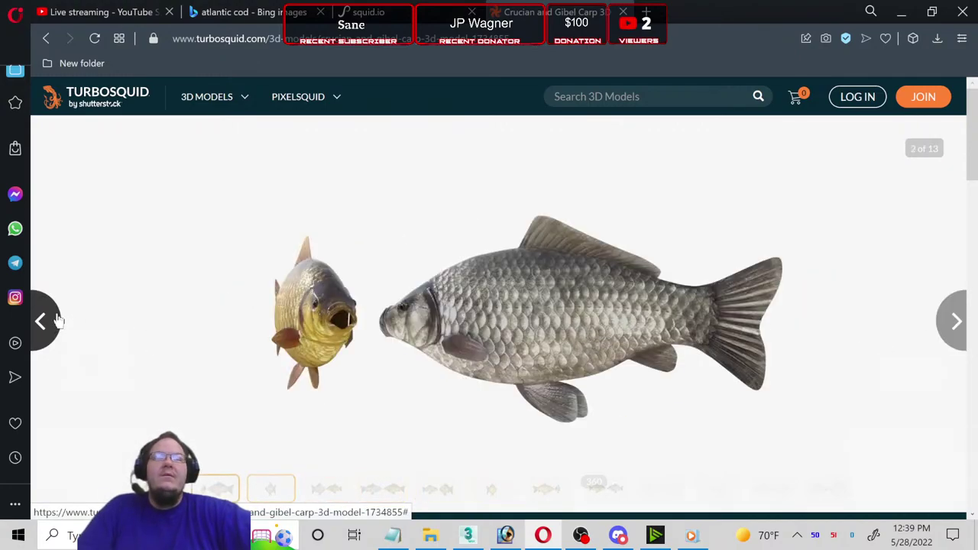
click(58, 321)
click(59, 321)
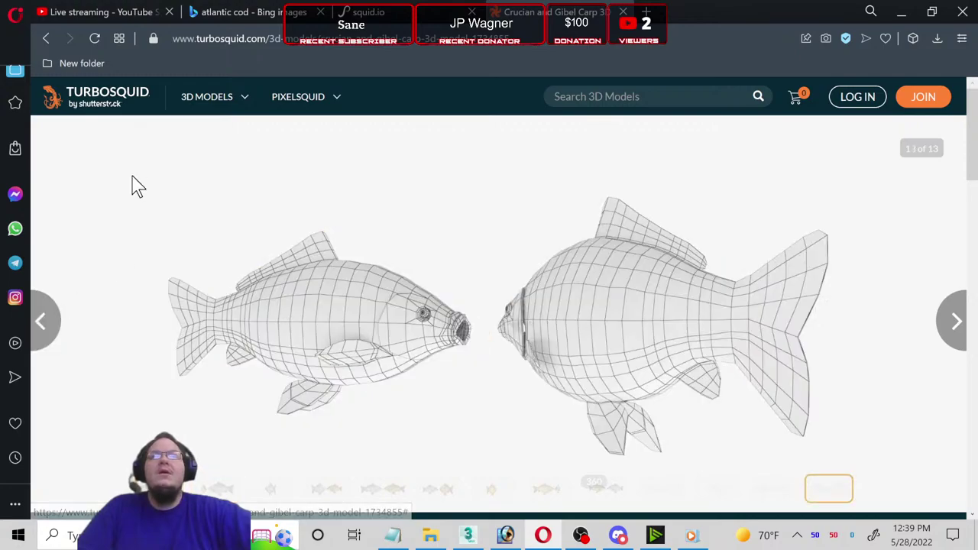
click(47, 38)
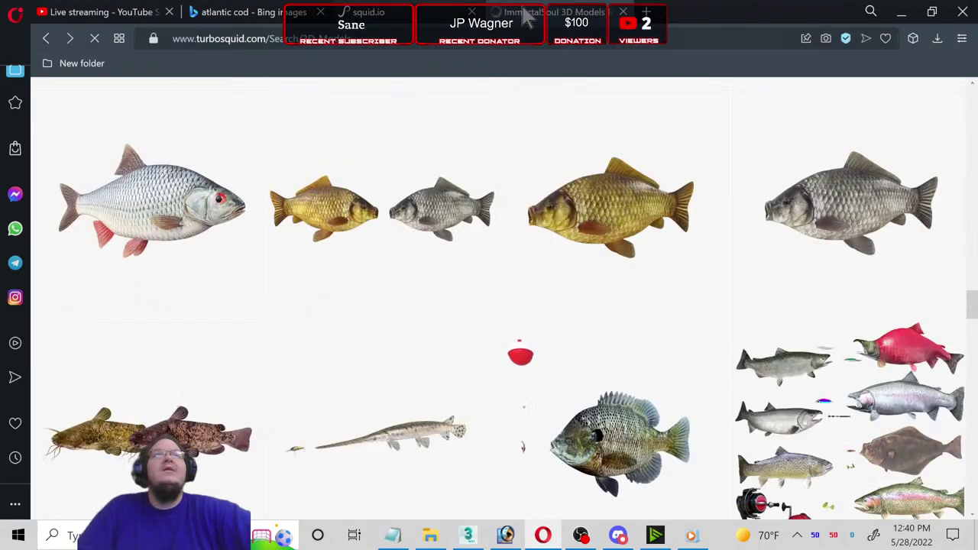
Step: In a new tab, search Bing for 'crucian carp'
click(652, 13)
click(239, 218)
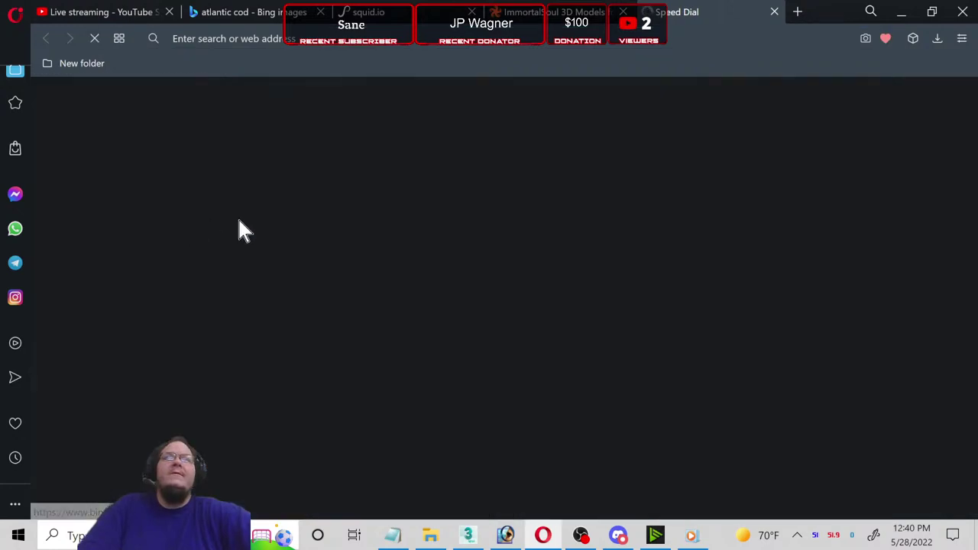
click(473, 198)
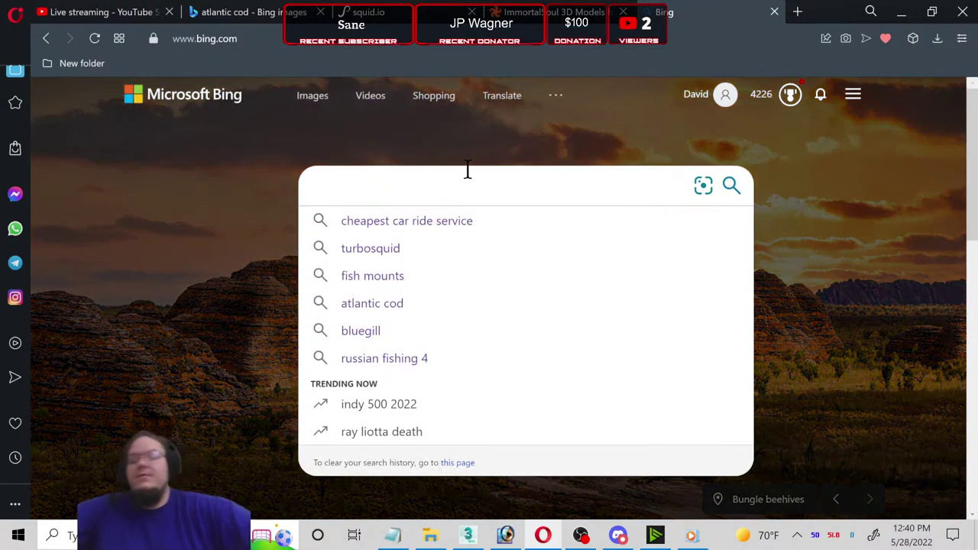
text(crui)
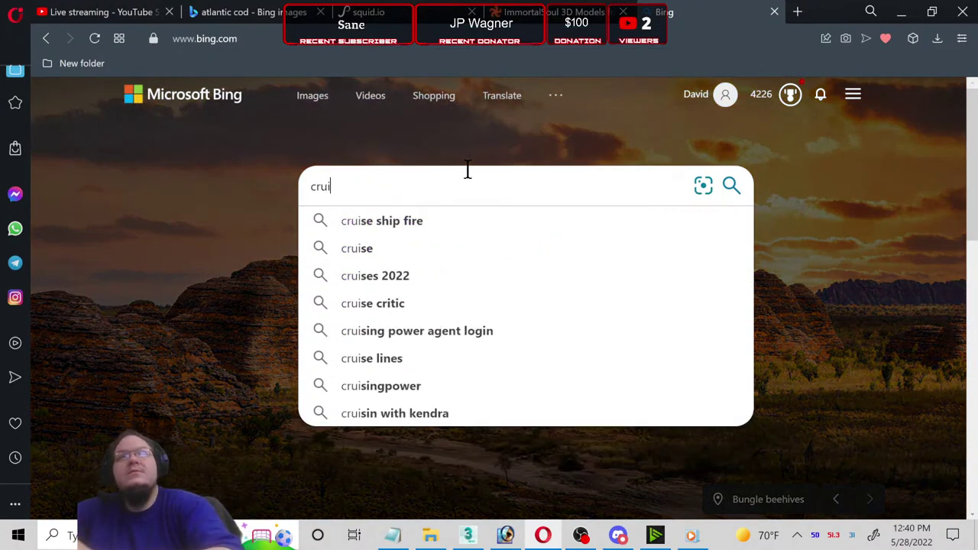
text(can)
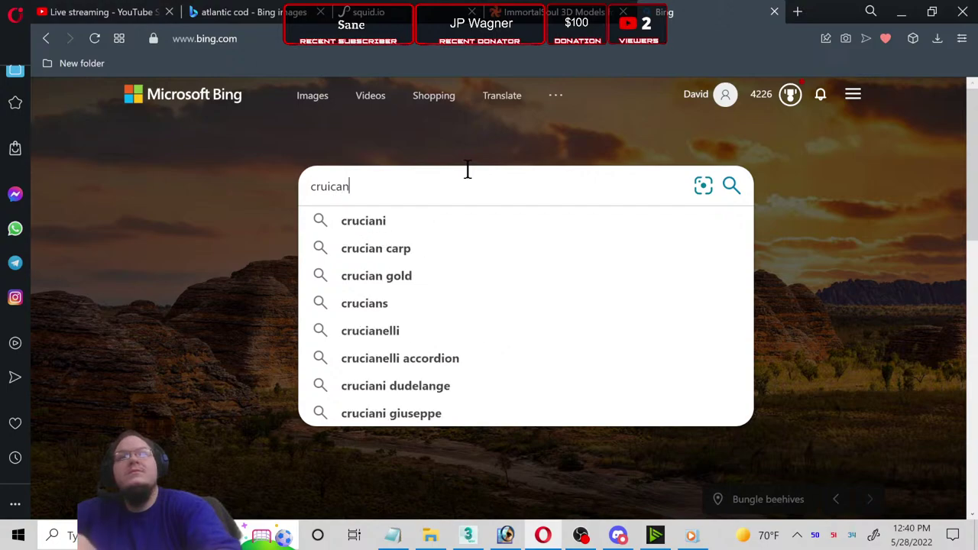
key(BackSpace)
key(BackSpace)
key(BackSpace)
text(cian)
key(Down)
key(Return)
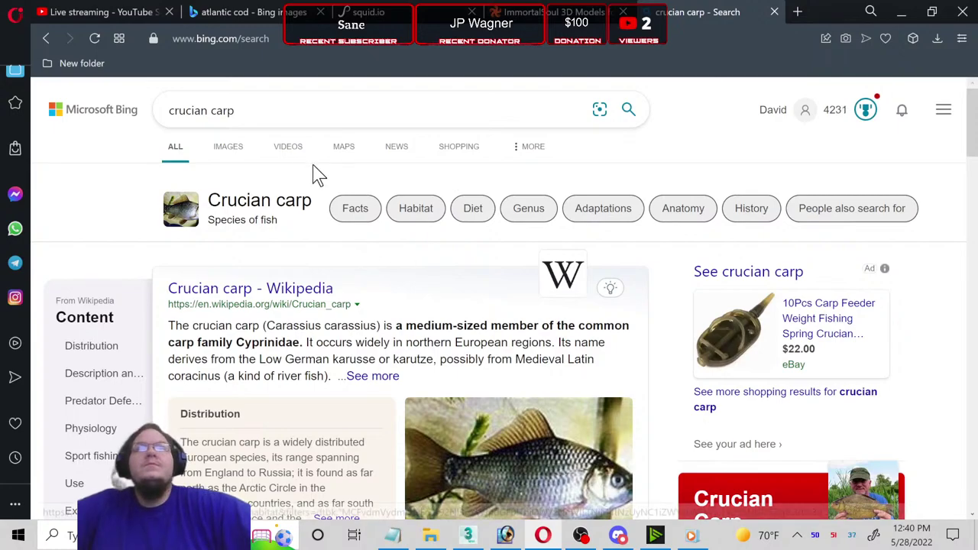
Step: Switch to image results for crucian carp and scroll through the photos
click(233, 149)
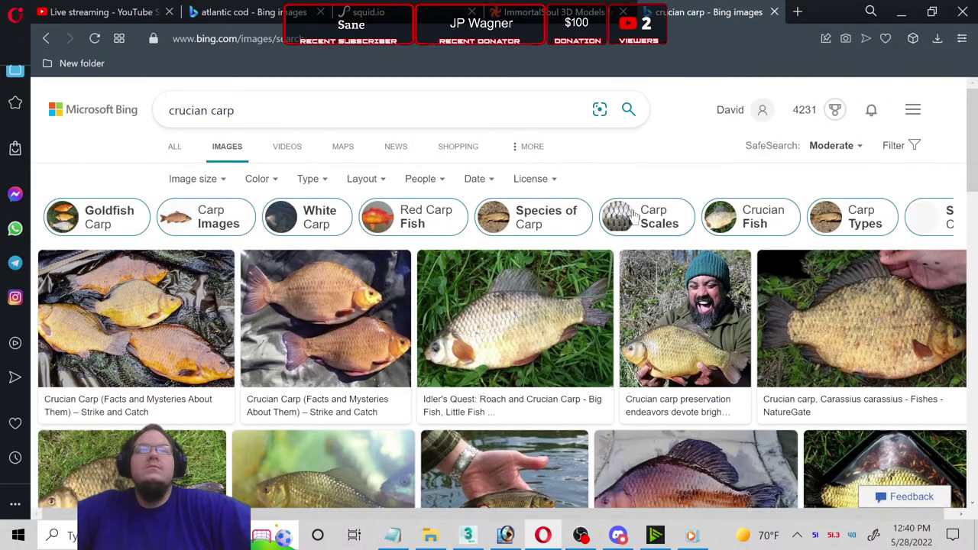
scroll(534, 301, down, 1)
scroll(533, 300, down, 1)
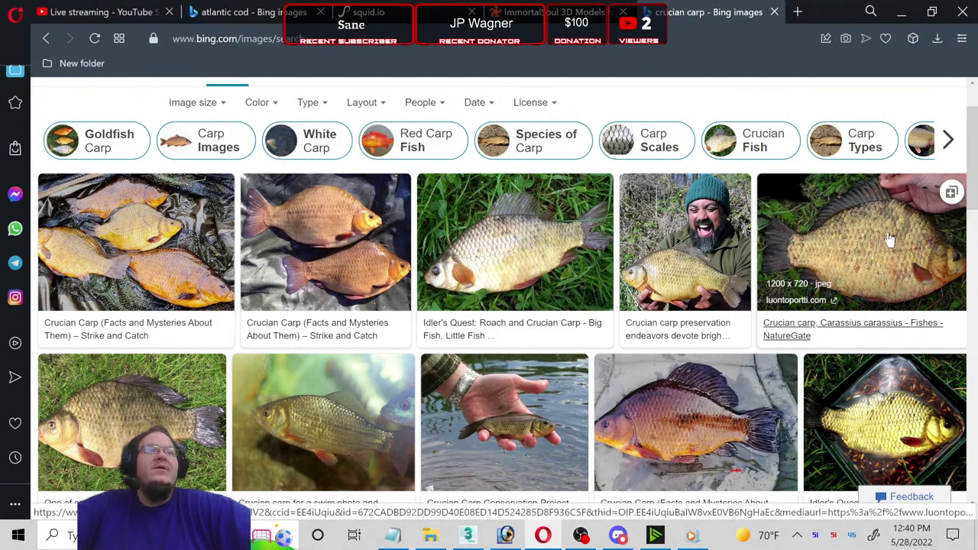
scroll(367, 253, down, 1)
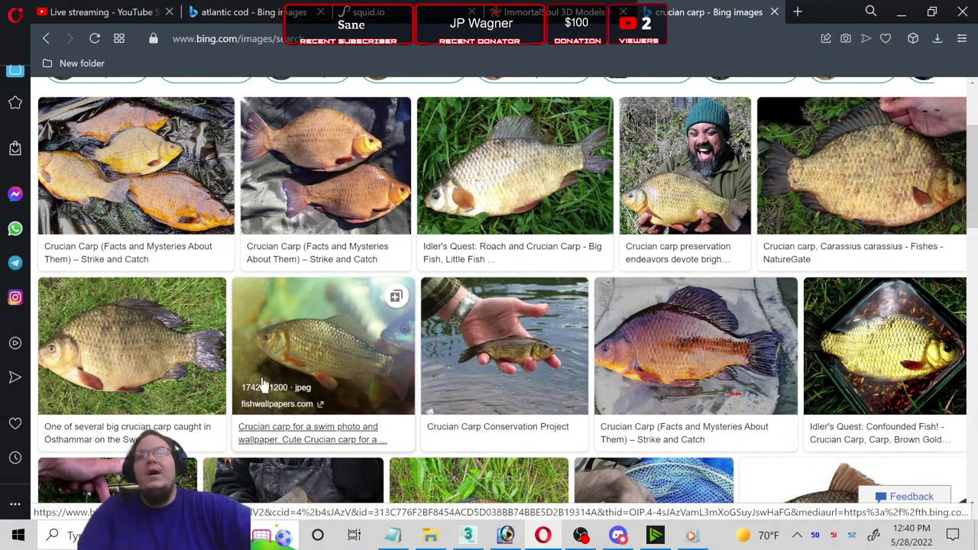
scroll(366, 226, down, 1)
scroll(367, 226, down, 4)
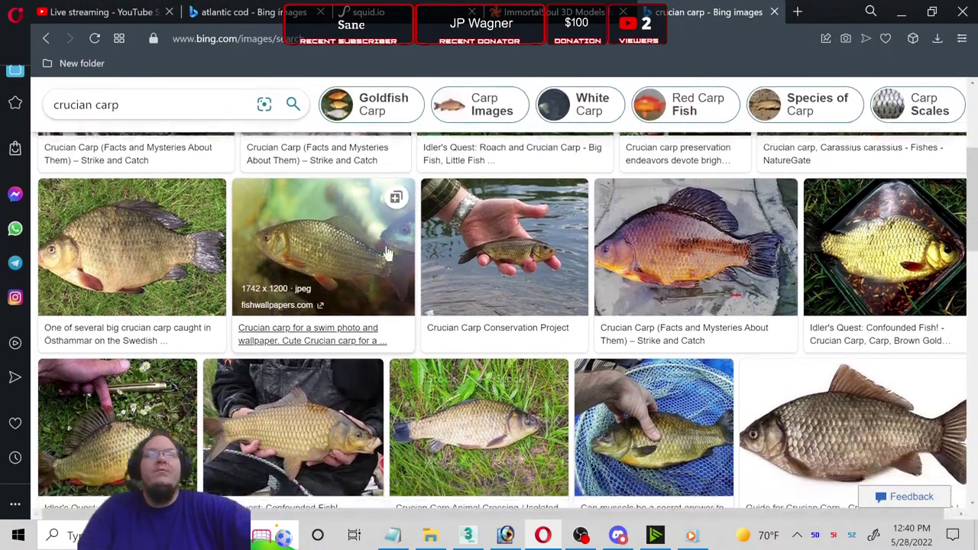
scroll(574, 259, down, 2)
scroll(575, 260, down, 2)
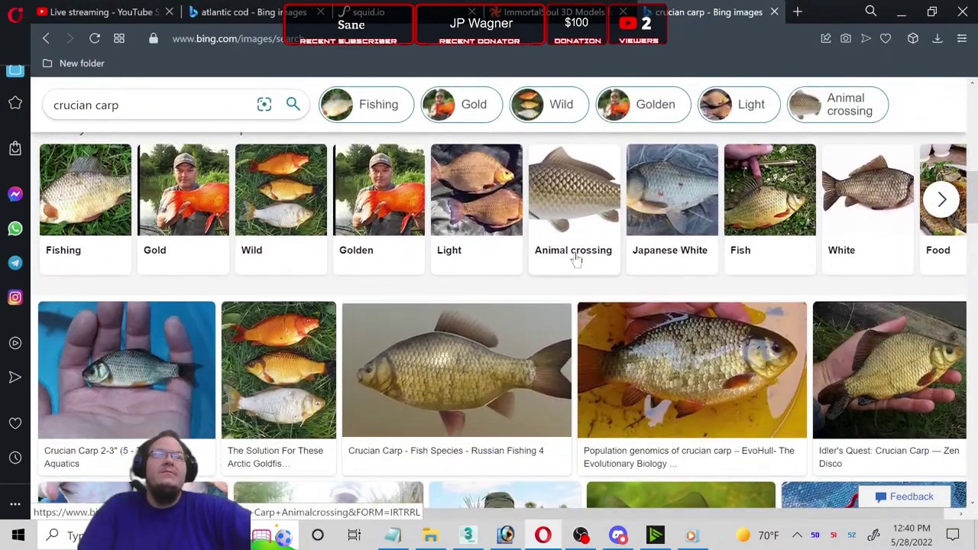
scroll(578, 261, down, 2)
scroll(464, 299, down, 1)
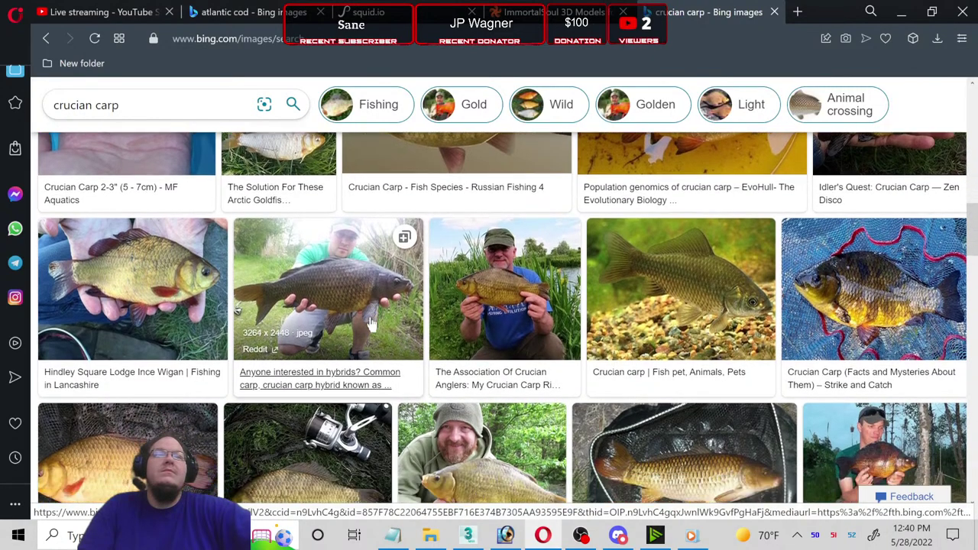
scroll(565, 306, down, 3)
scroll(565, 306, down, 2)
scroll(564, 305, down, 1)
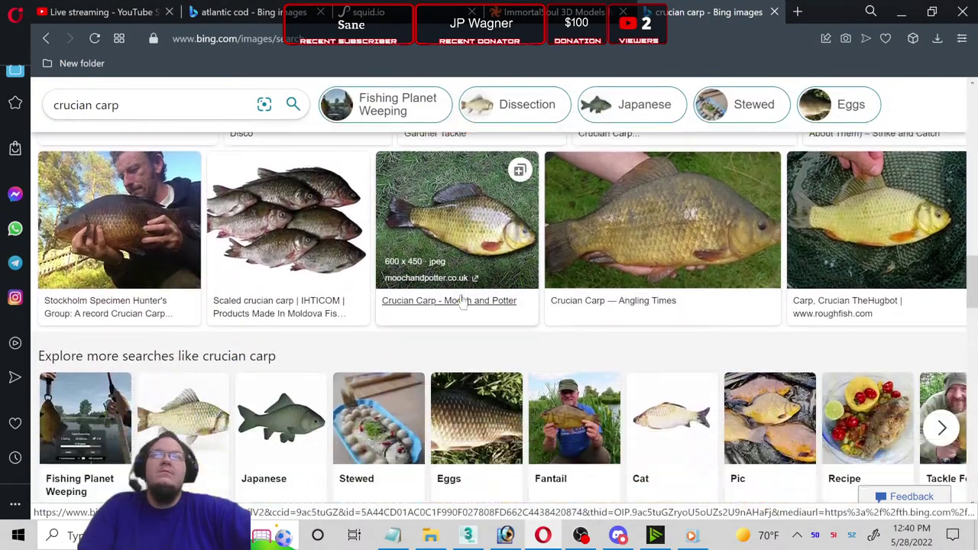
scroll(459, 296, down, 2)
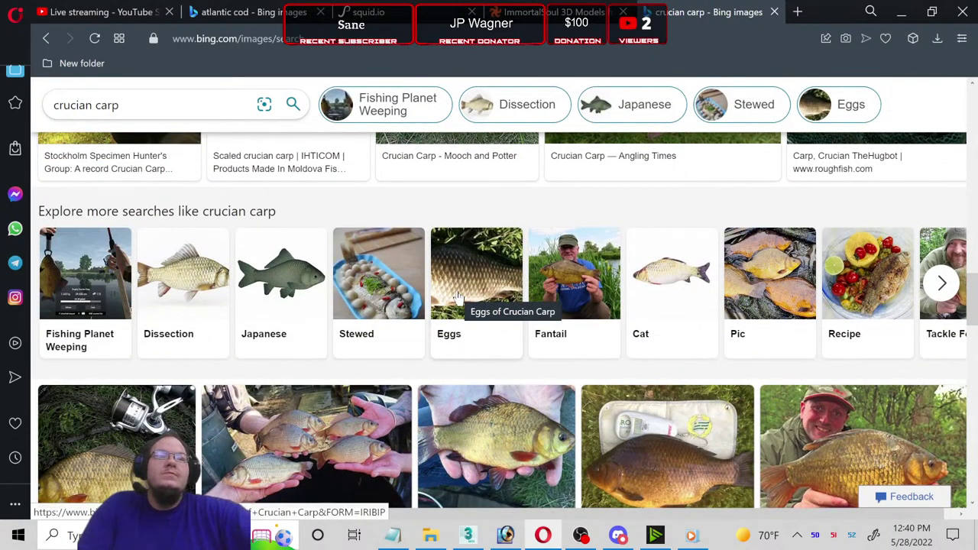
scroll(458, 297, down, 1)
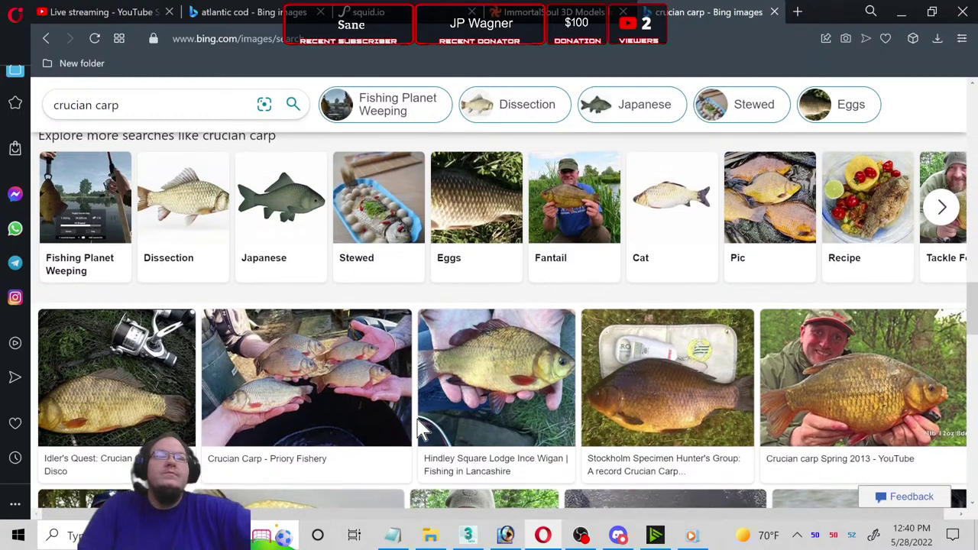
Step: Enlarge the hand-held crucian carp photo, close it, and keep browsing the image grid
click(507, 380)
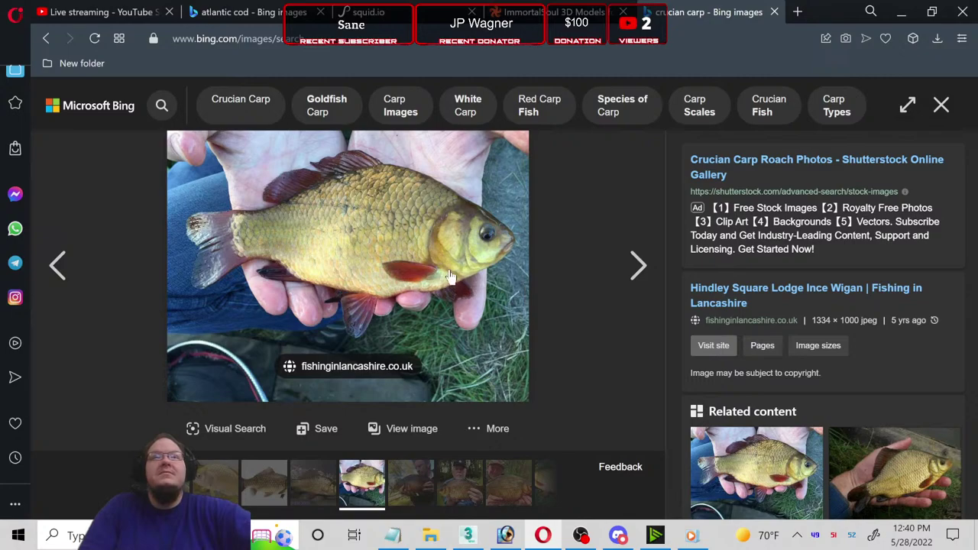
click(952, 102)
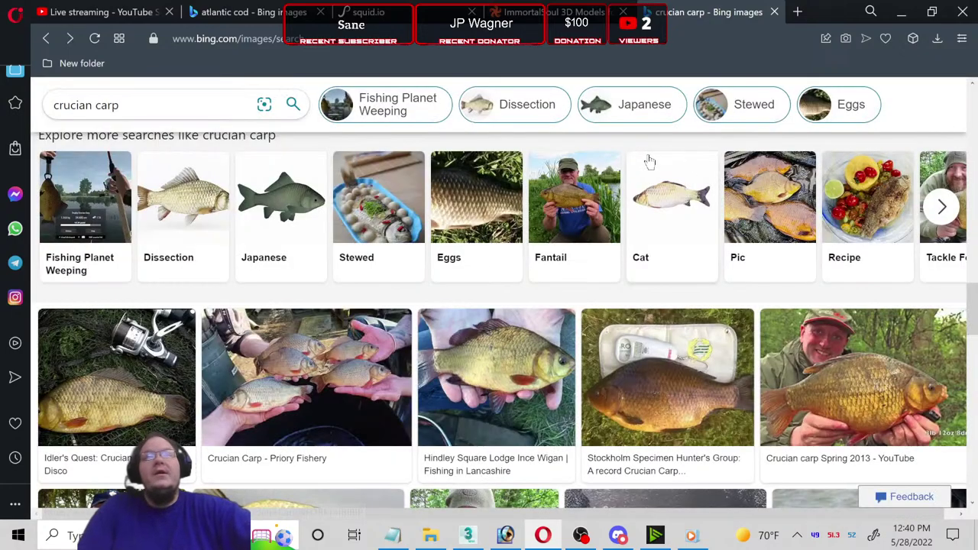
scroll(475, 249, down, 2)
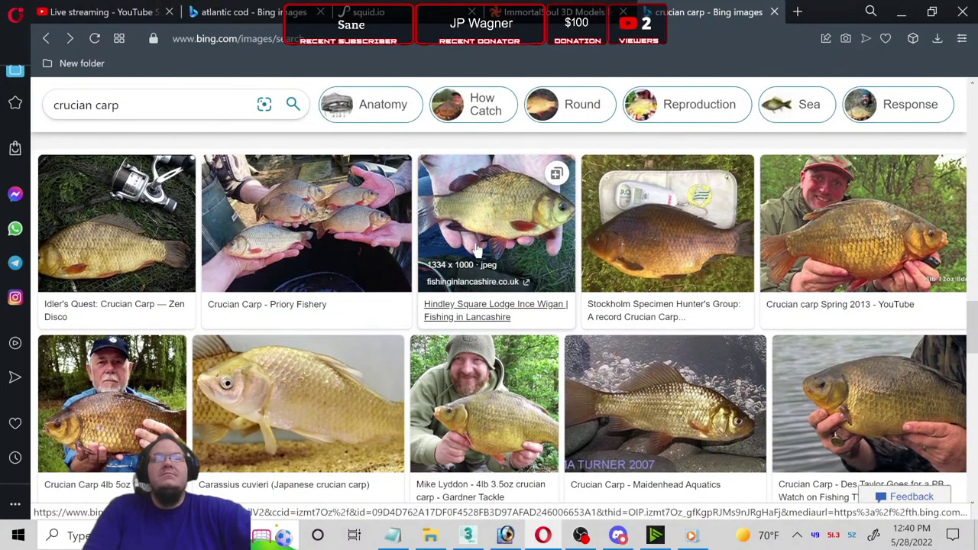
scroll(475, 249, down, 1)
scroll(477, 245, down, 2)
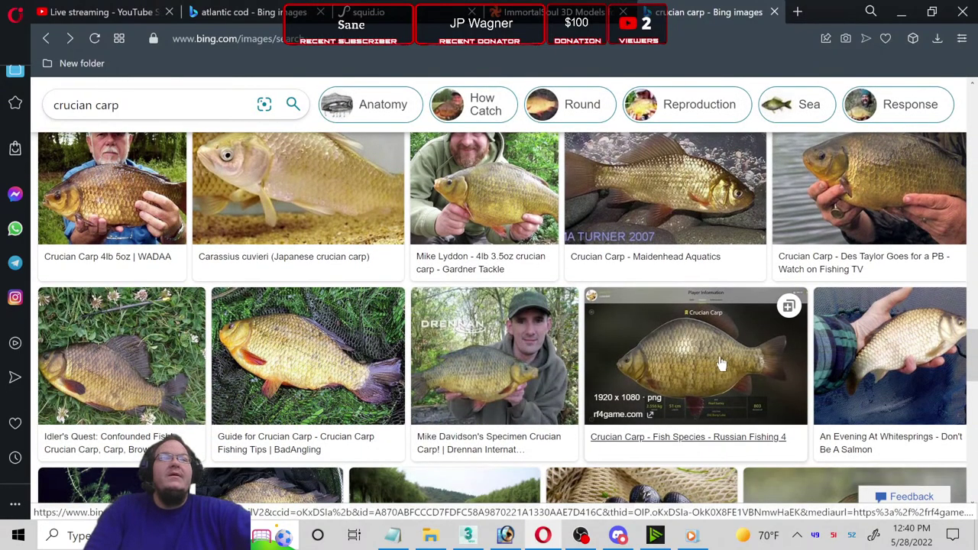
scroll(716, 360, down, 1)
scroll(688, 300, down, 2)
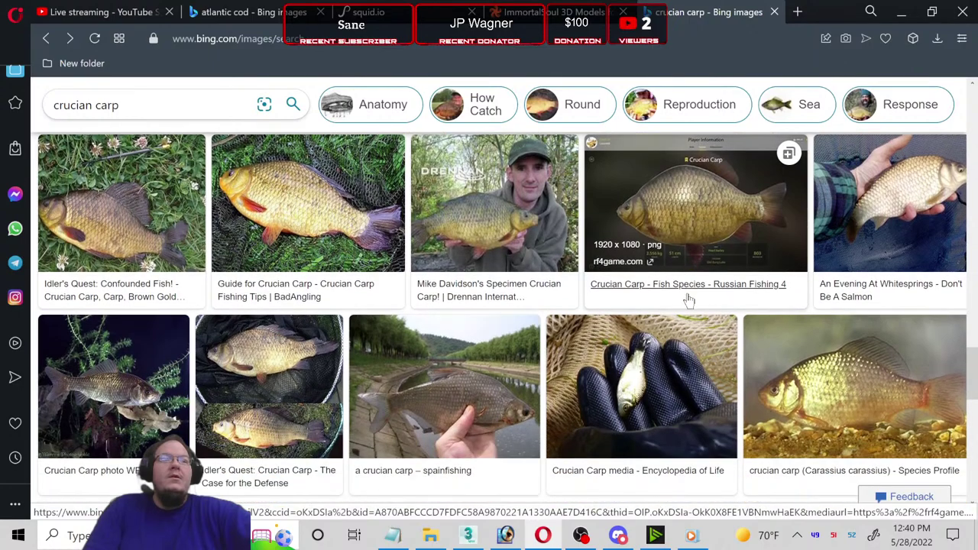
scroll(688, 300, up, 1)
scroll(688, 301, up, 1)
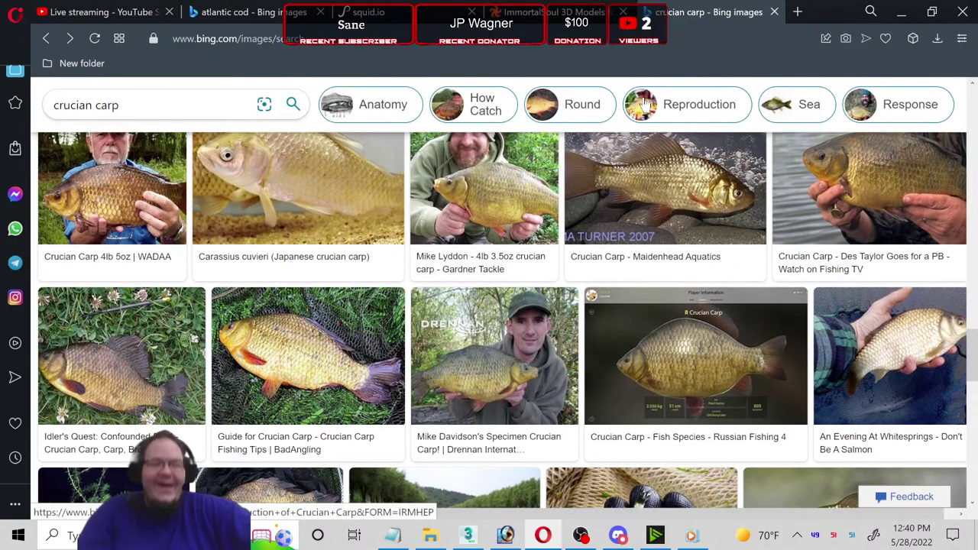
Step: Close the image search tab, open the Bullhead Catfish page and view several previews
click(775, 13)
scroll(822, 263, down, 1)
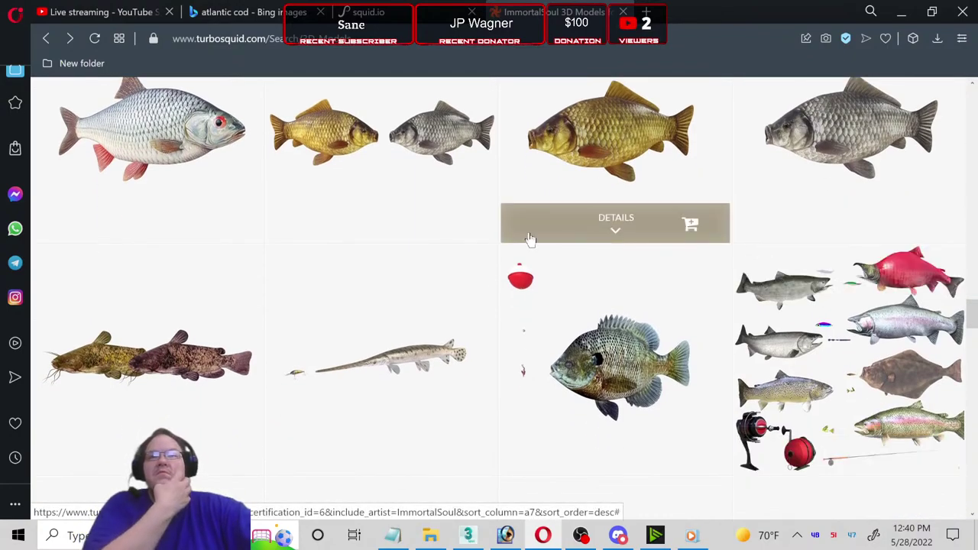
scroll(531, 236, down, 1)
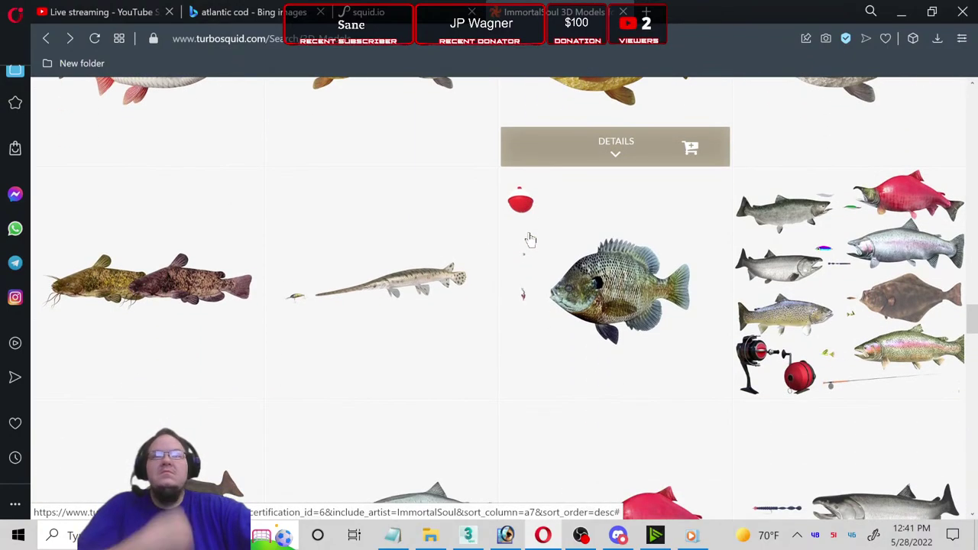
click(136, 265)
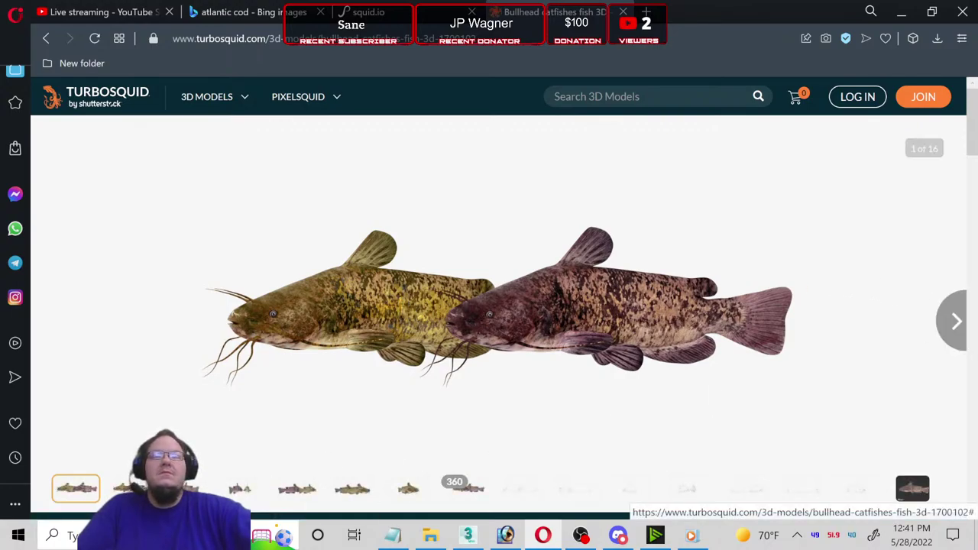
click(130, 489)
click(185, 489)
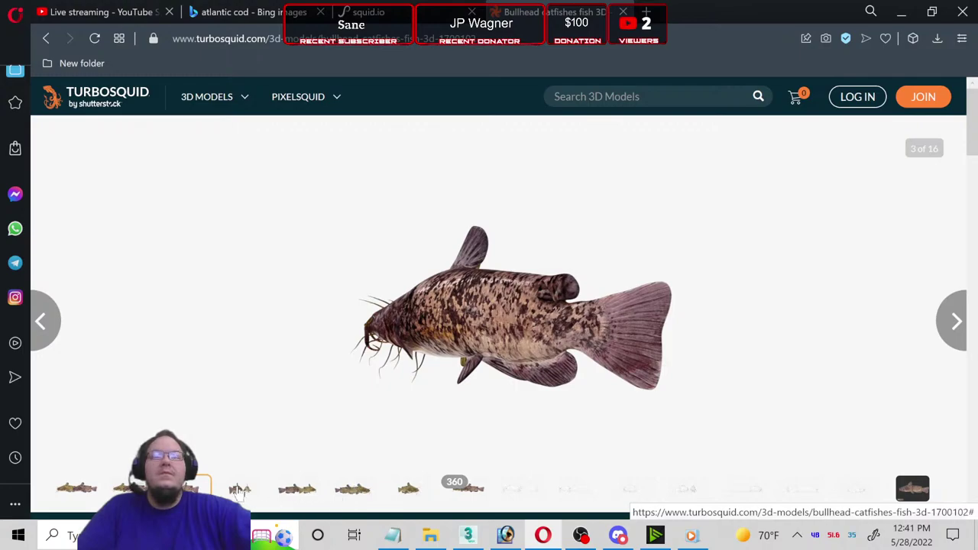
click(239, 490)
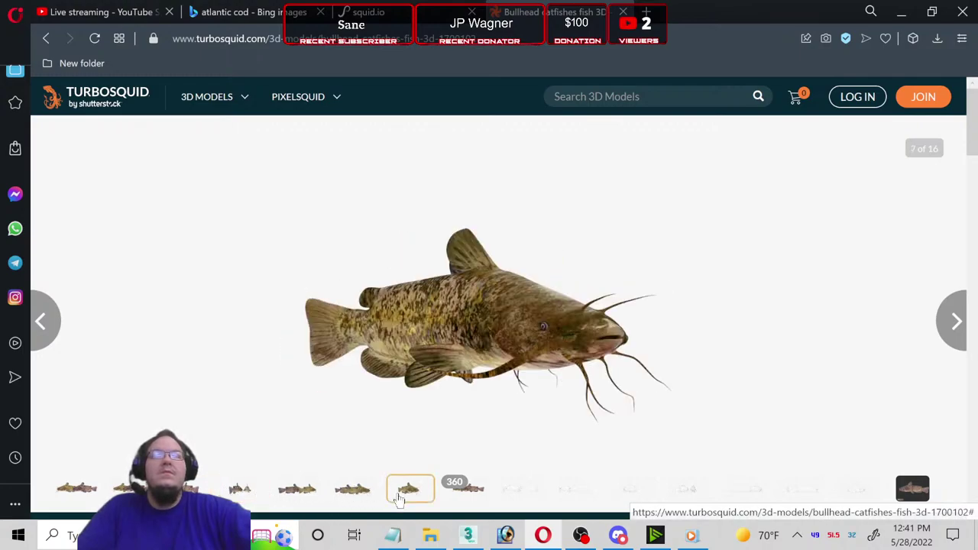
Step: Return to the results and view the Longnose Gar page's side-view previews
click(46, 38)
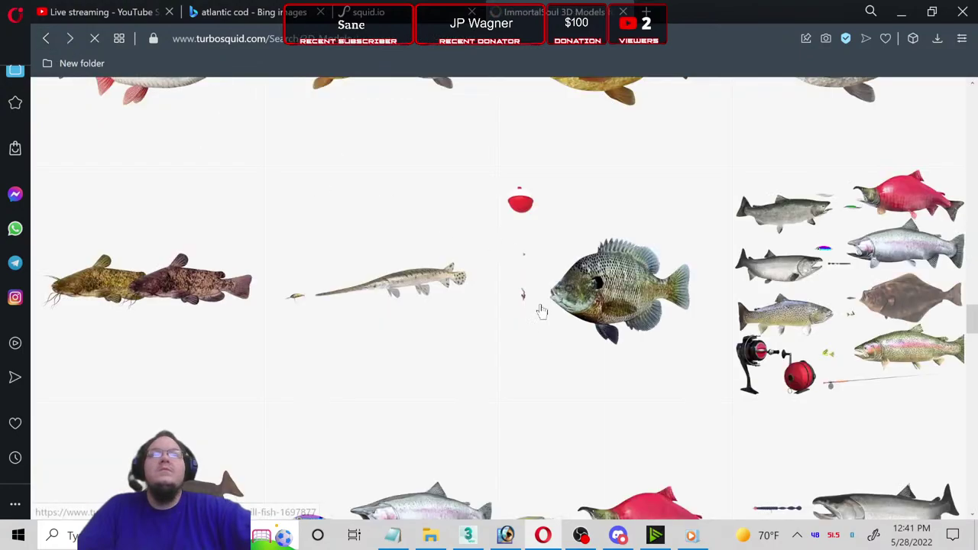
mouse_move(382, 284)
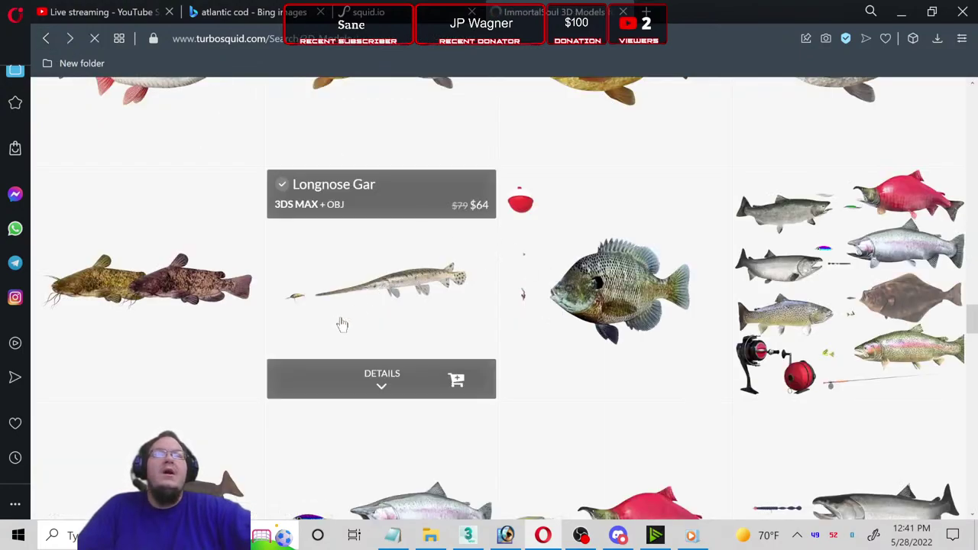
click(342, 325)
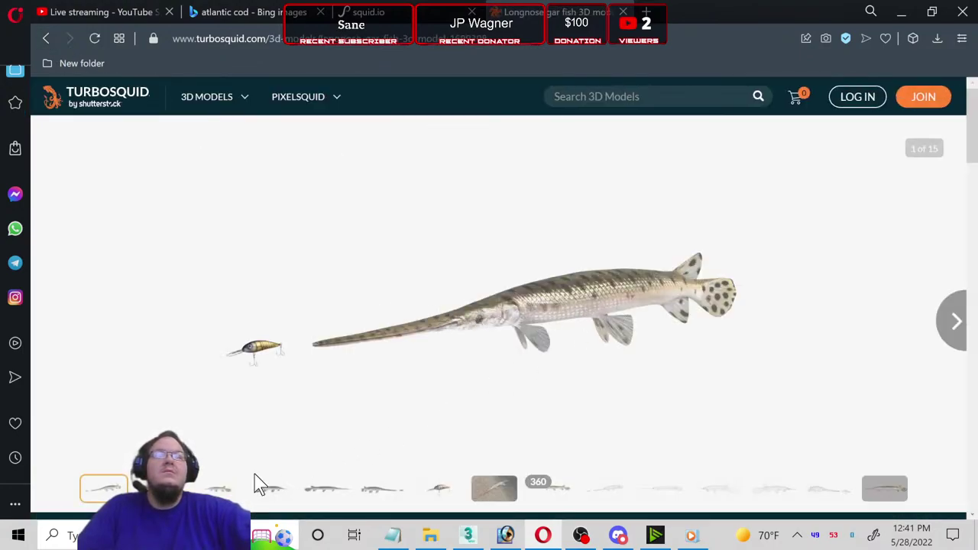
click(217, 488)
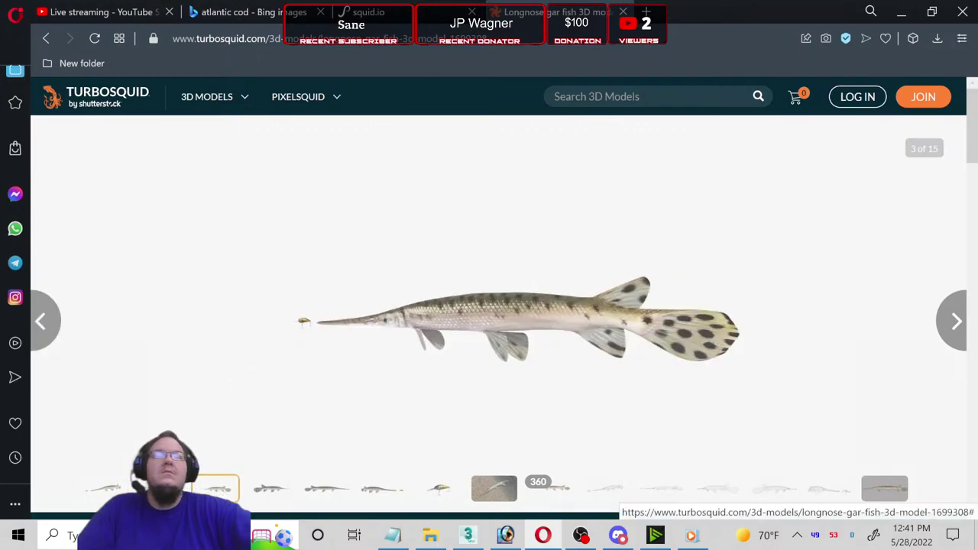
click(162, 487)
Step: Back in the results, open the Steelhead page and view its next preview
click(45, 40)
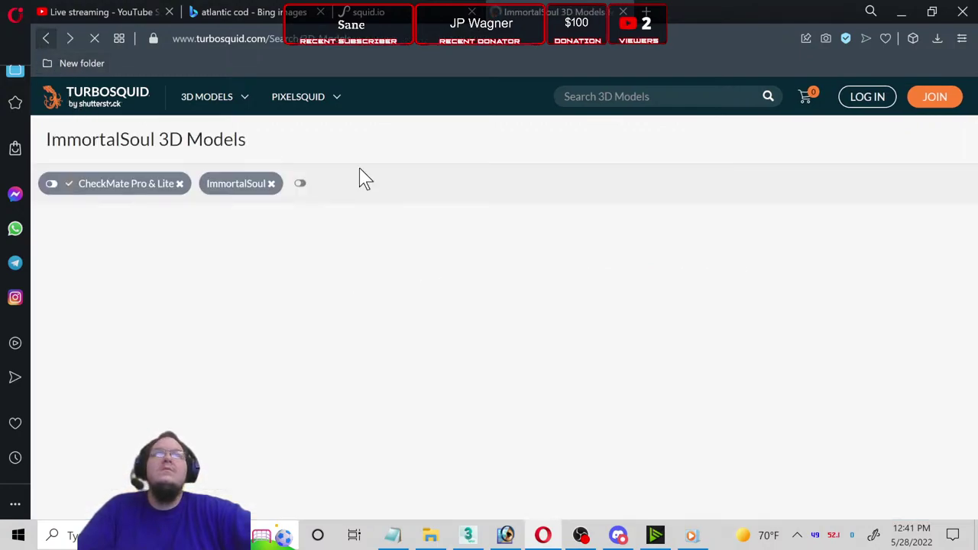
scroll(801, 273, down, 1)
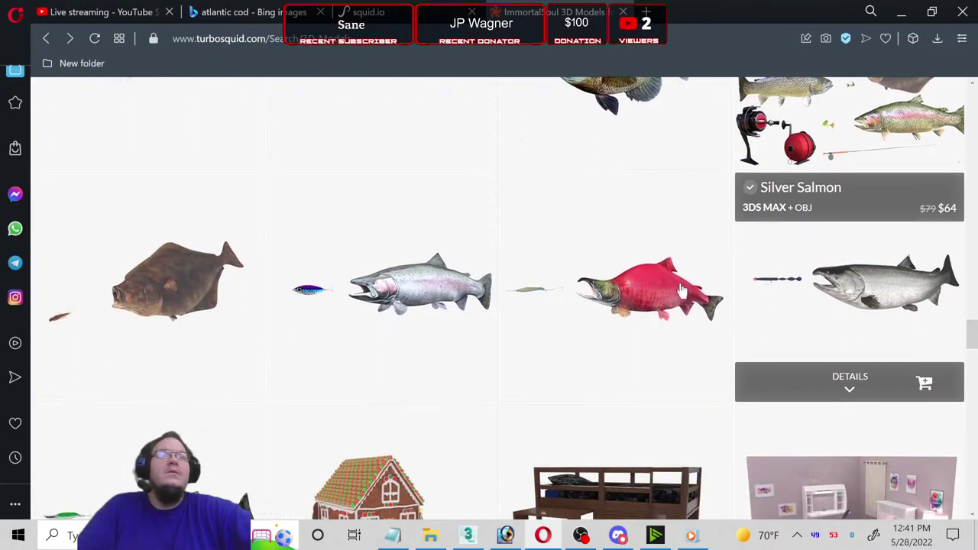
scroll(497, 250, down, 1)
mouse_move(420, 285)
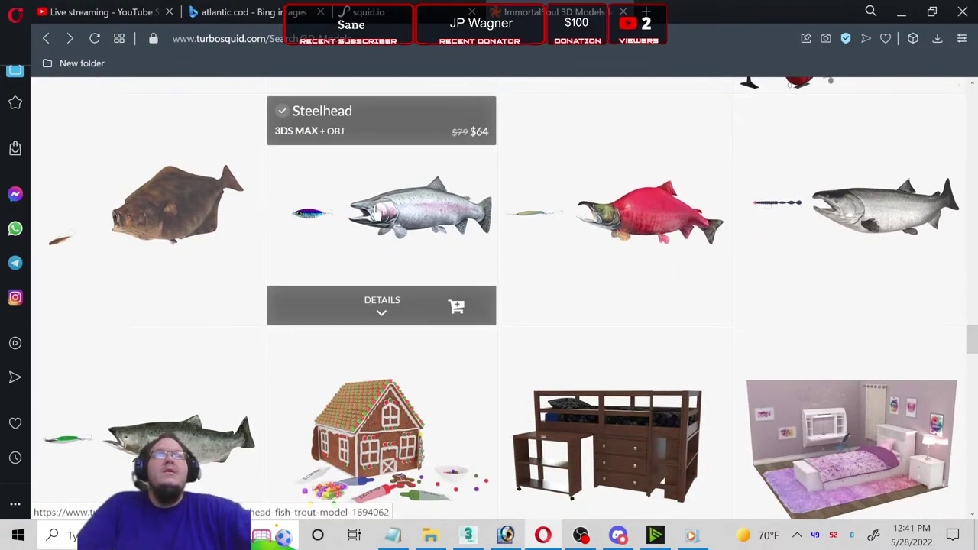
click(436, 214)
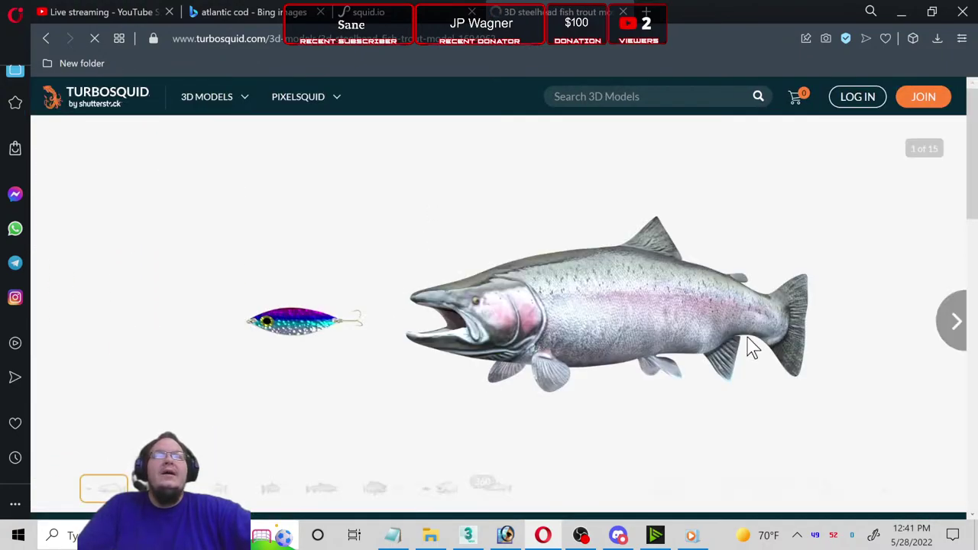
click(948, 327)
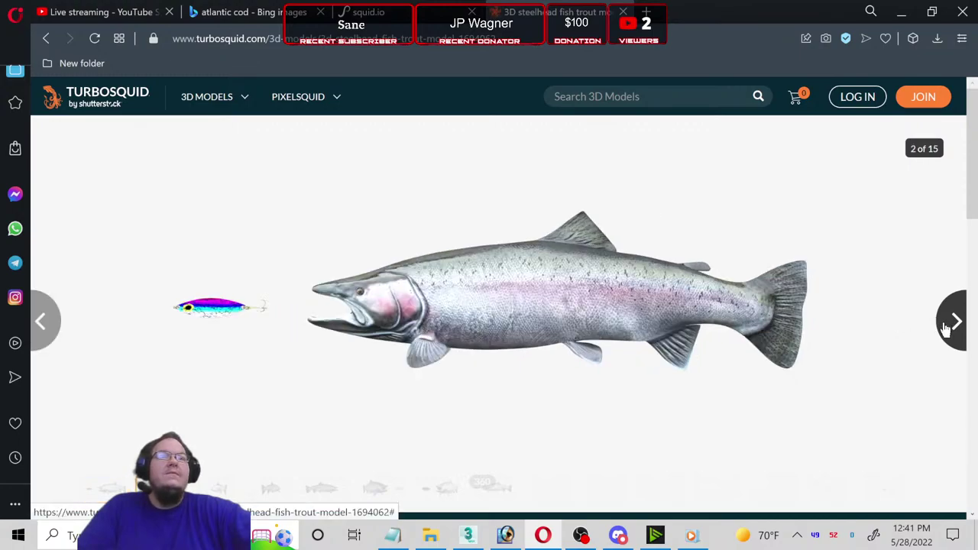
Step: Open the Sockeye Salmon page, flip through its previews, then return to the results
click(45, 37)
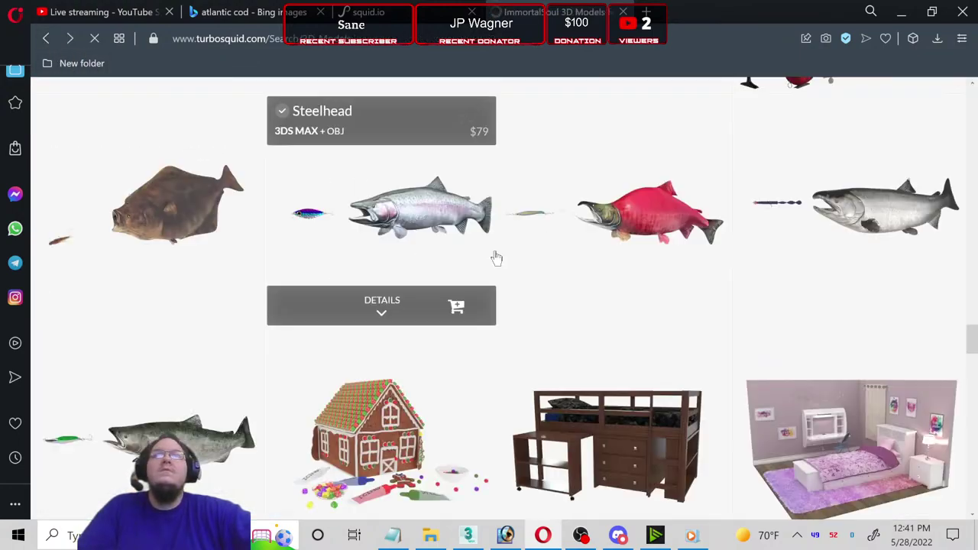
click(662, 238)
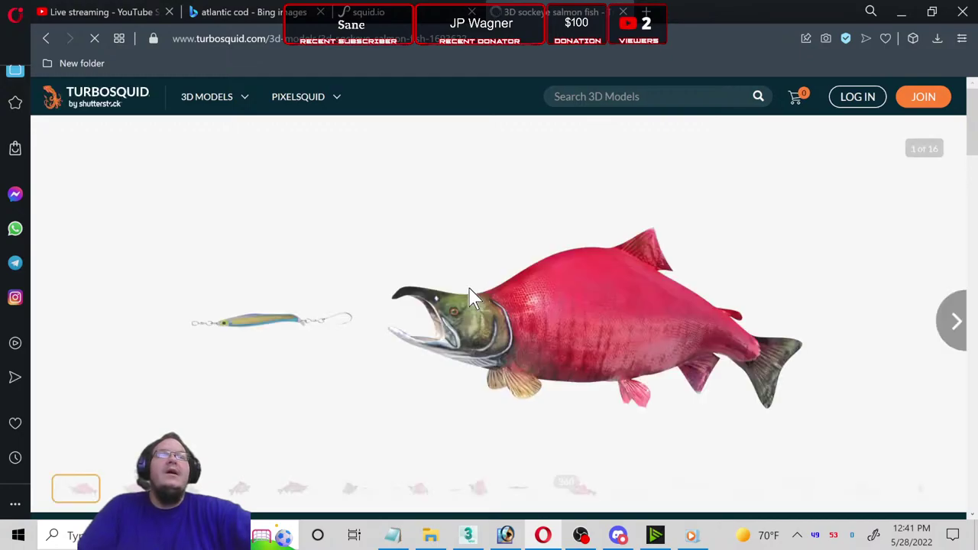
click(964, 342)
click(963, 343)
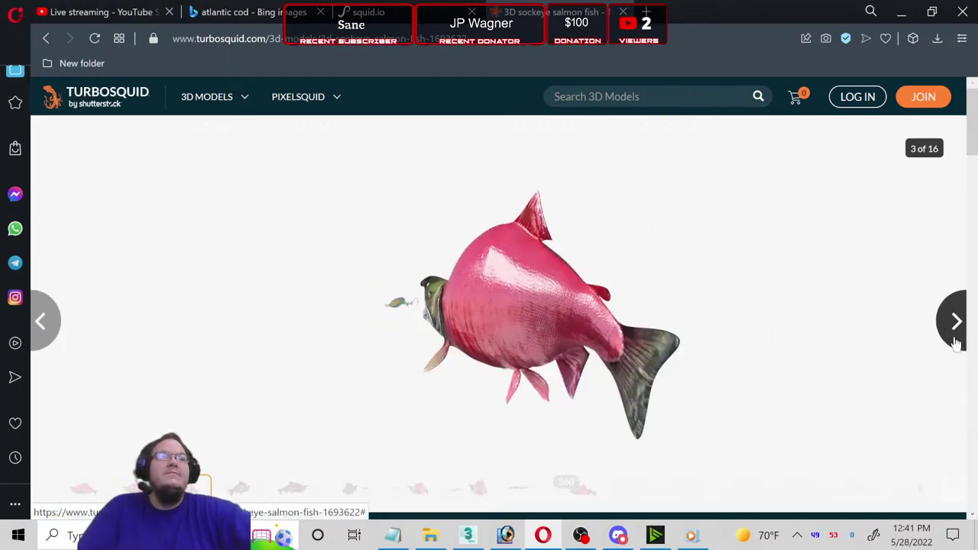
click(41, 321)
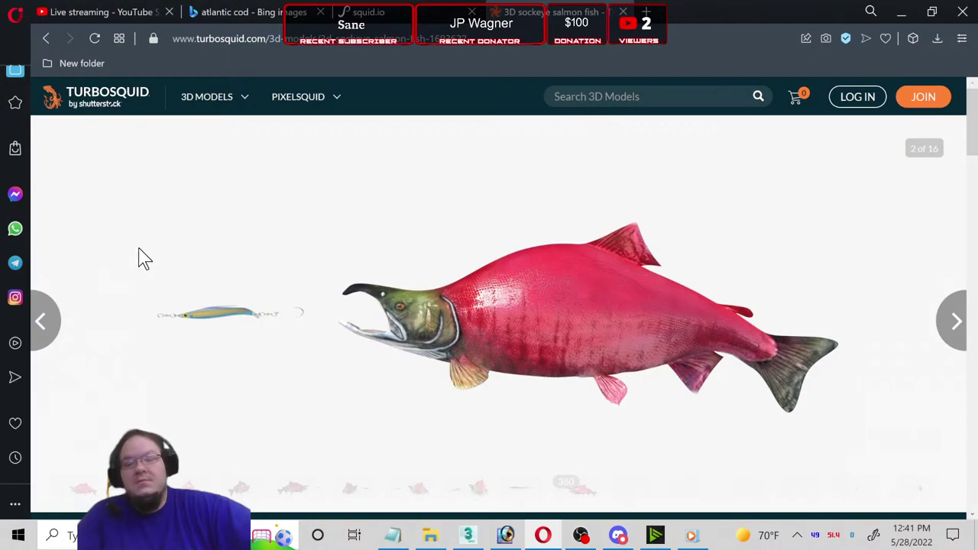
click(47, 38)
scroll(869, 251, down, 1)
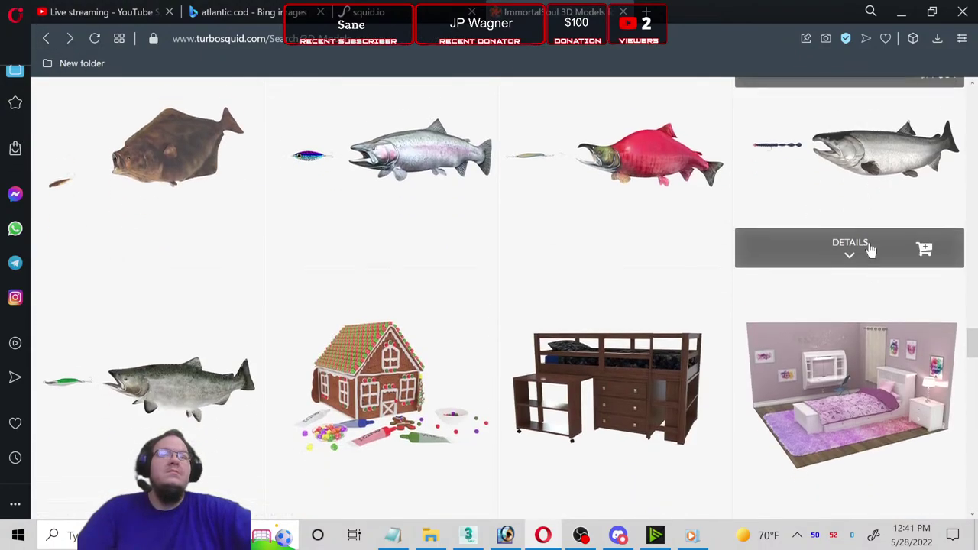
scroll(205, 369, down, 1)
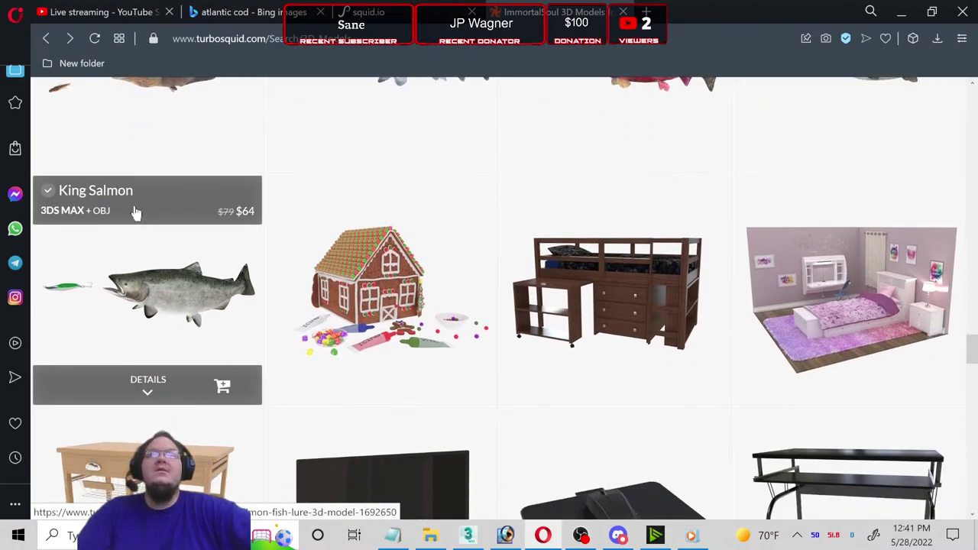
Step: Open the King Salmon page and advance to preview 8 of 15, the rippling water texture
click(173, 283)
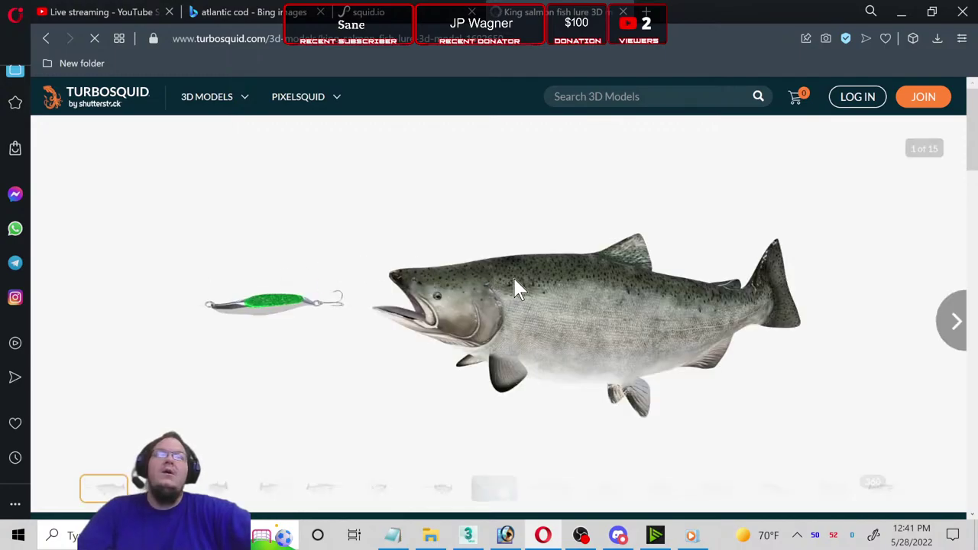
click(957, 321)
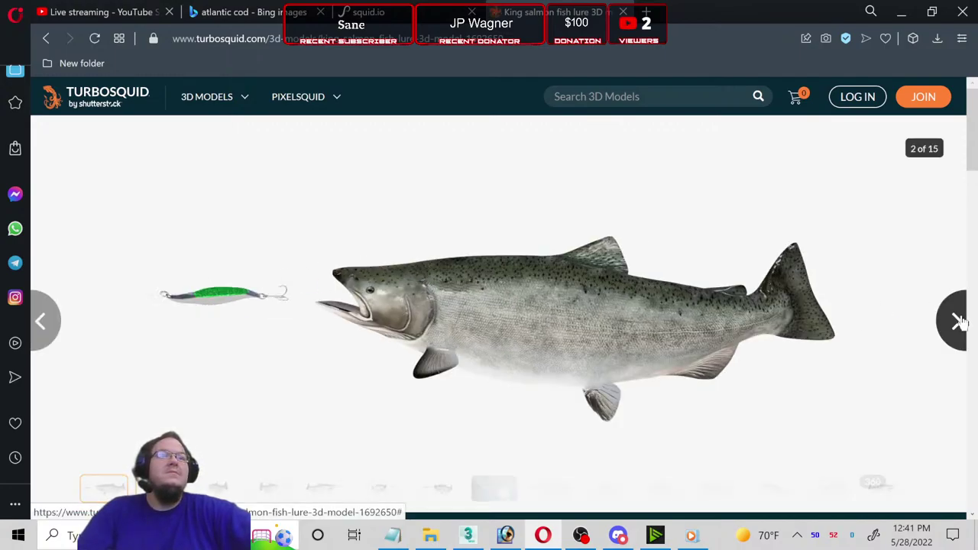
click(957, 321)
click(956, 320)
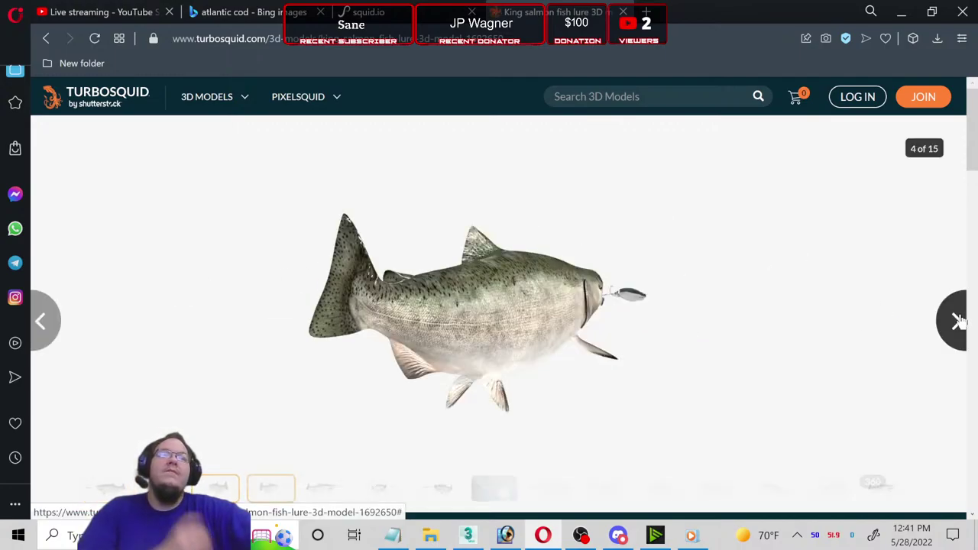
click(950, 320)
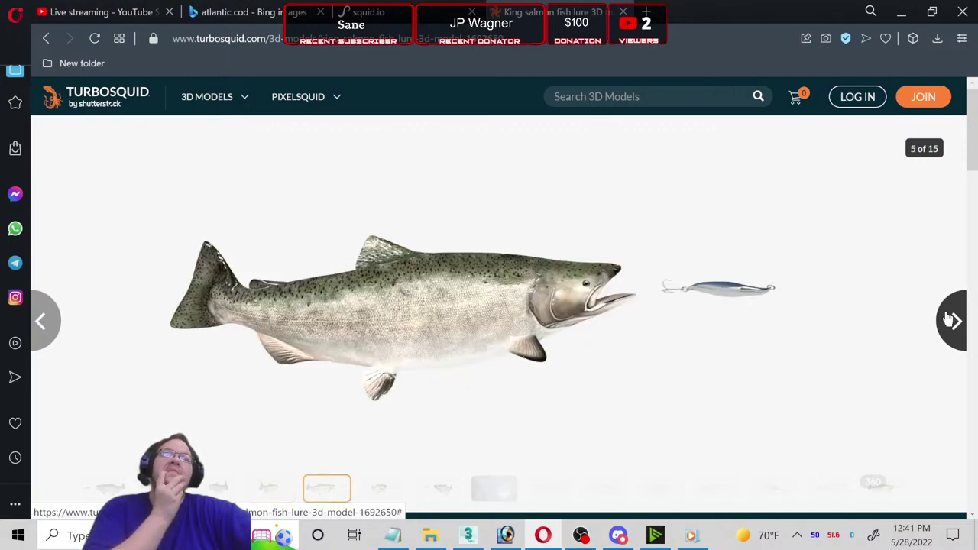
click(949, 320)
click(948, 319)
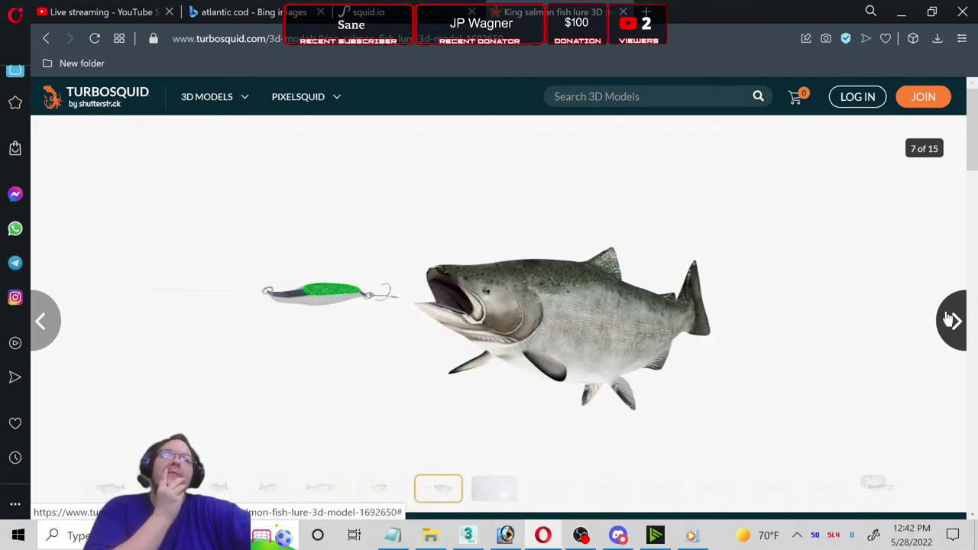
click(949, 319)
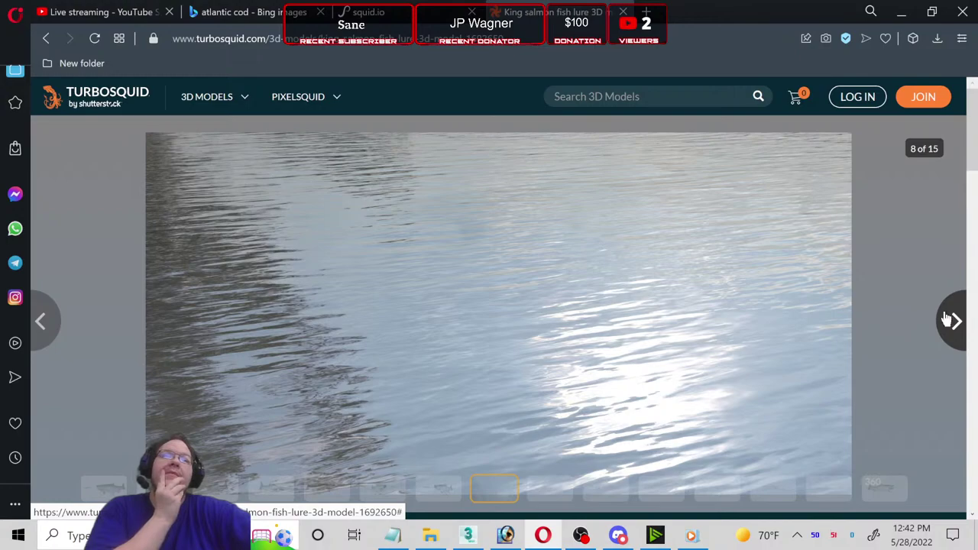
scroll(876, 336, down, 1)
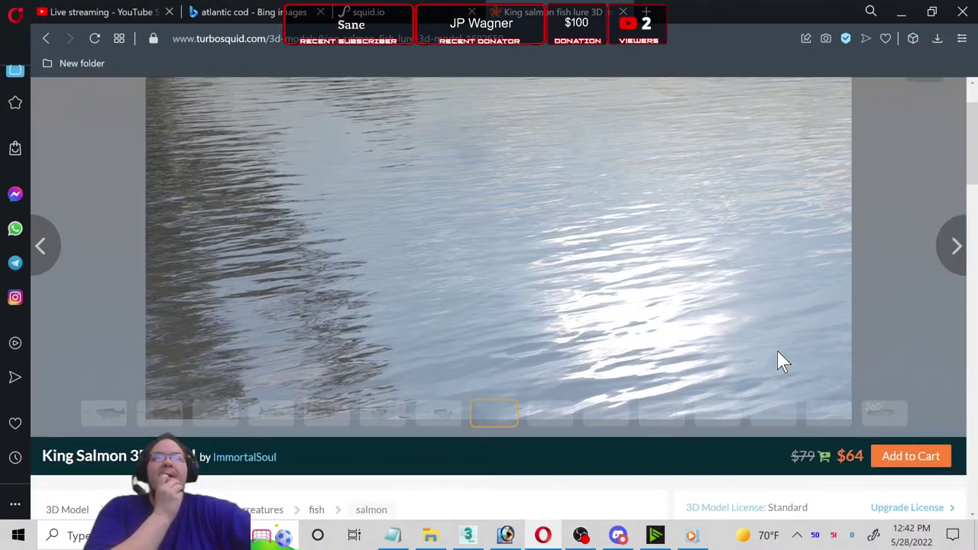
scroll(780, 361, up, 1)
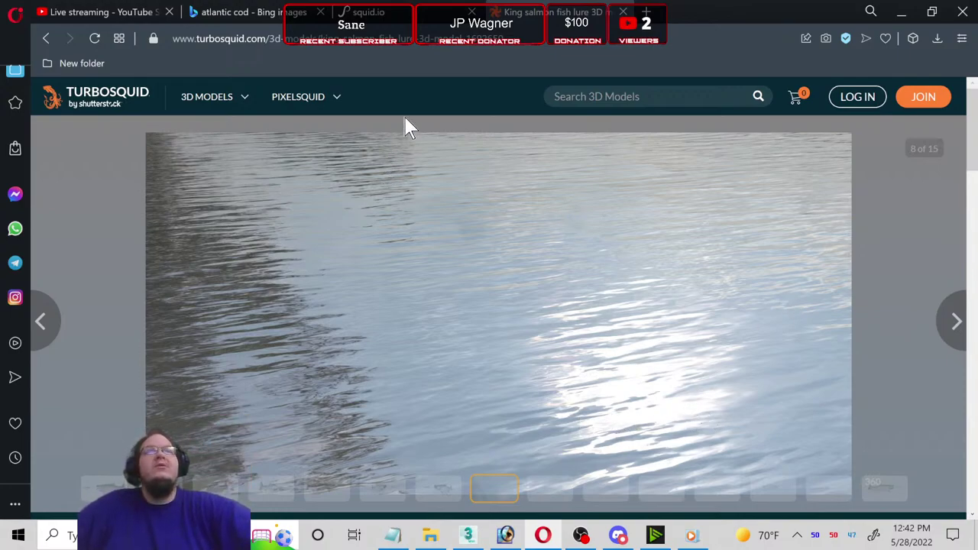
Step: Return to the results, scroll down, open the Gaming Computer page and view preview 3 of 20
click(46, 38)
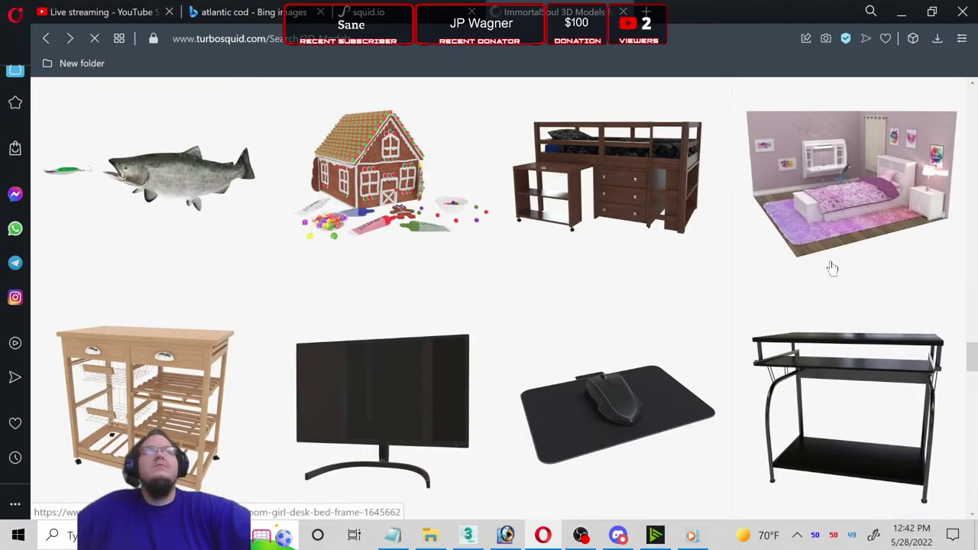
scroll(913, 244, down, 3)
scroll(910, 229, down, 2)
scroll(900, 220, down, 2)
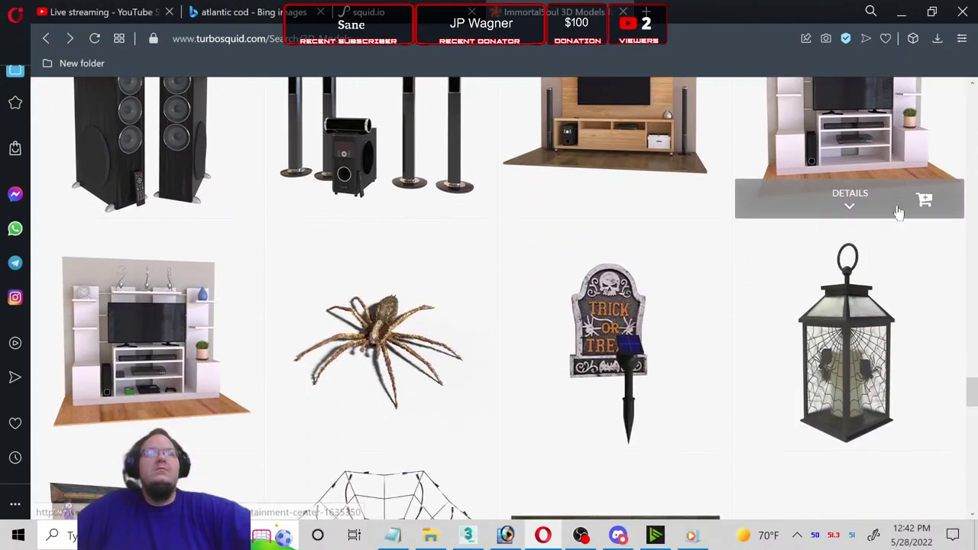
scroll(900, 219, down, 1)
scroll(382, 230, down, 1)
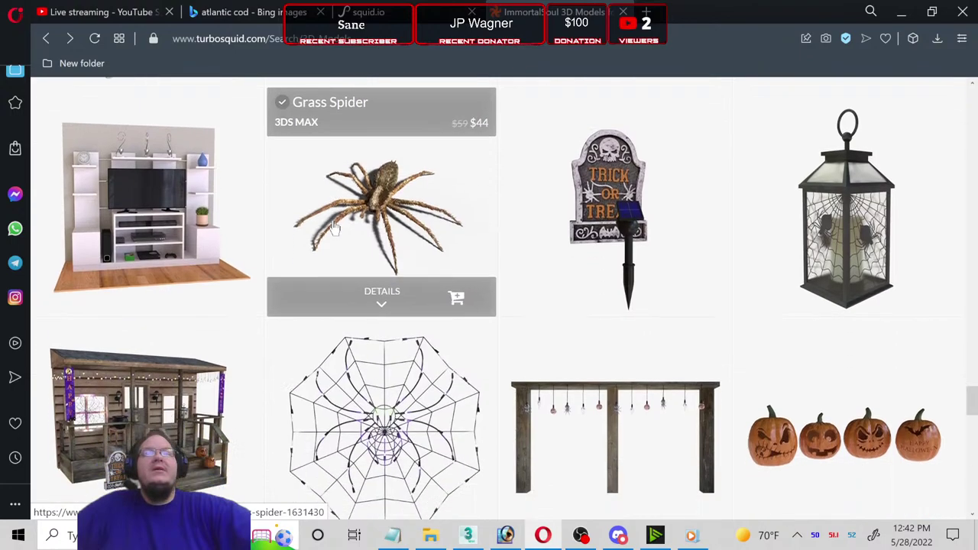
scroll(611, 230, down, 1)
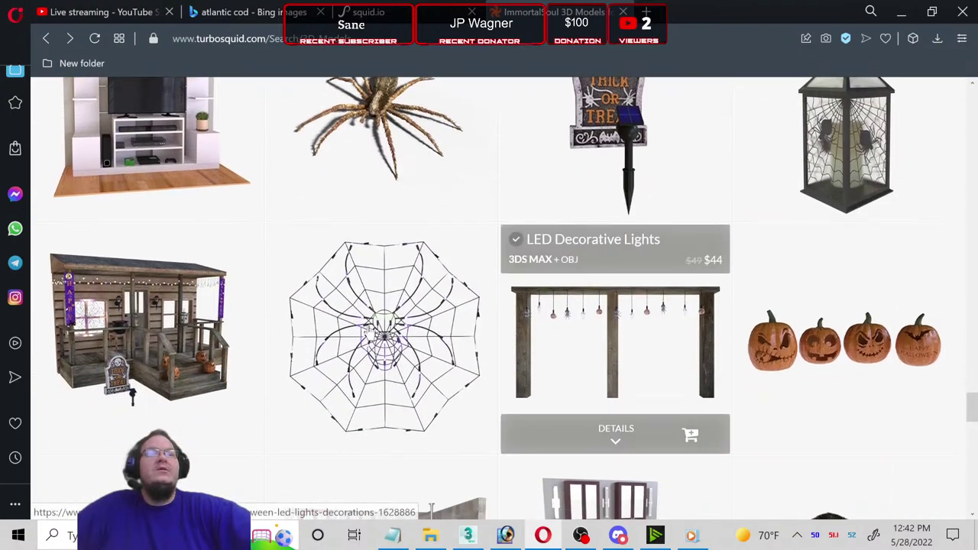
scroll(459, 260, down, 1)
scroll(392, 287, down, 1)
scroll(382, 305, down, 1)
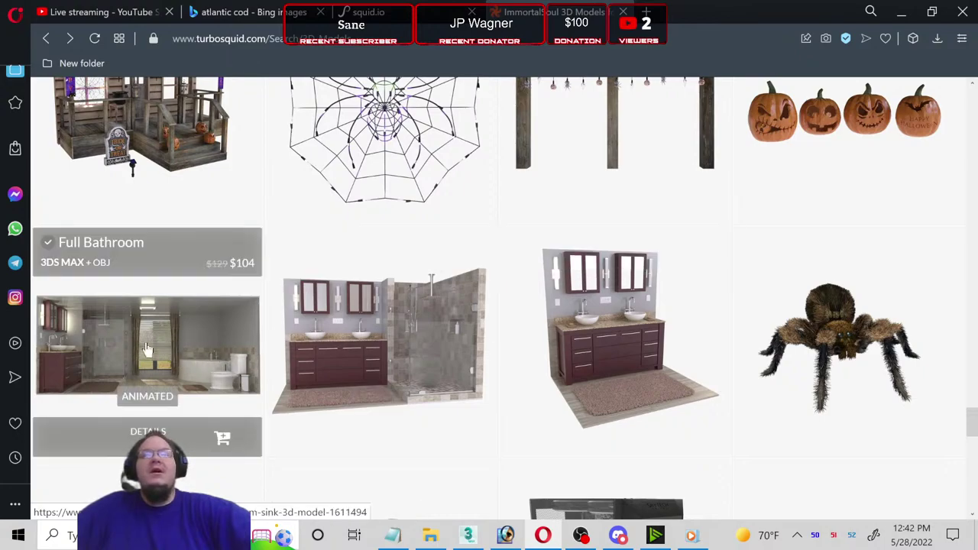
scroll(709, 296, down, 2)
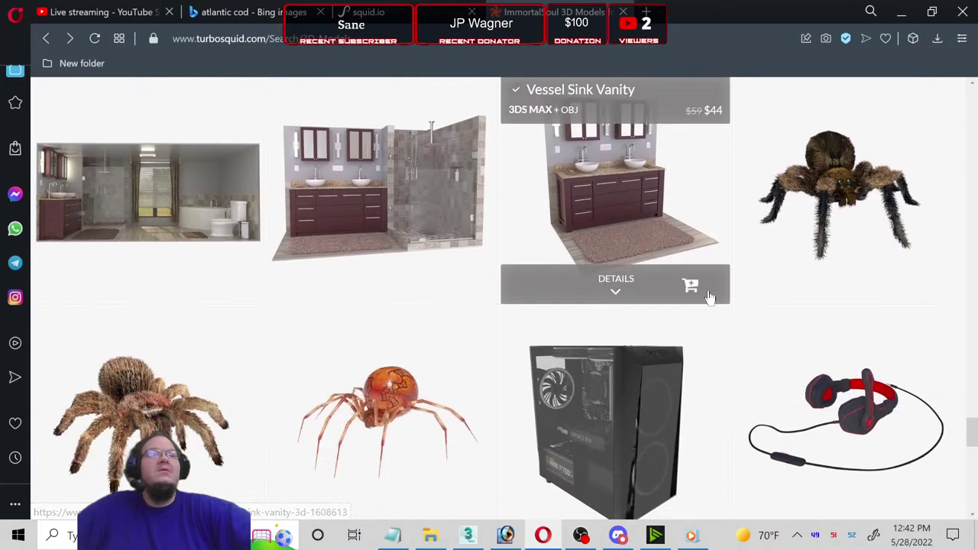
scroll(709, 297, down, 1)
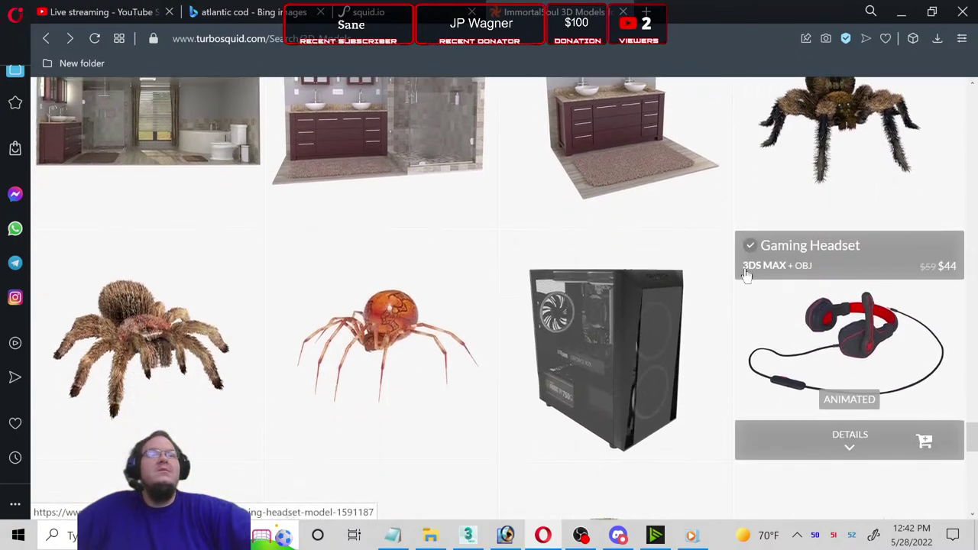
click(683, 342)
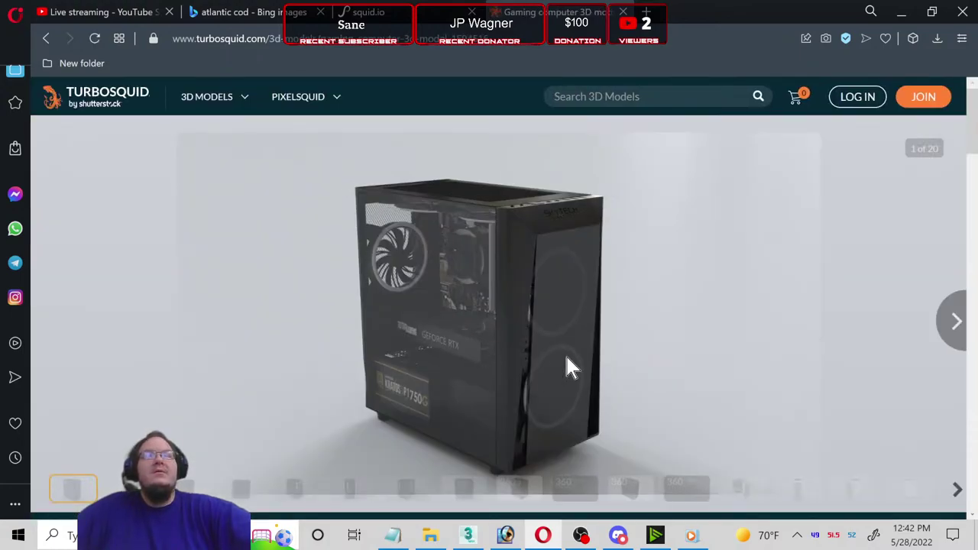
click(952, 325)
click(950, 334)
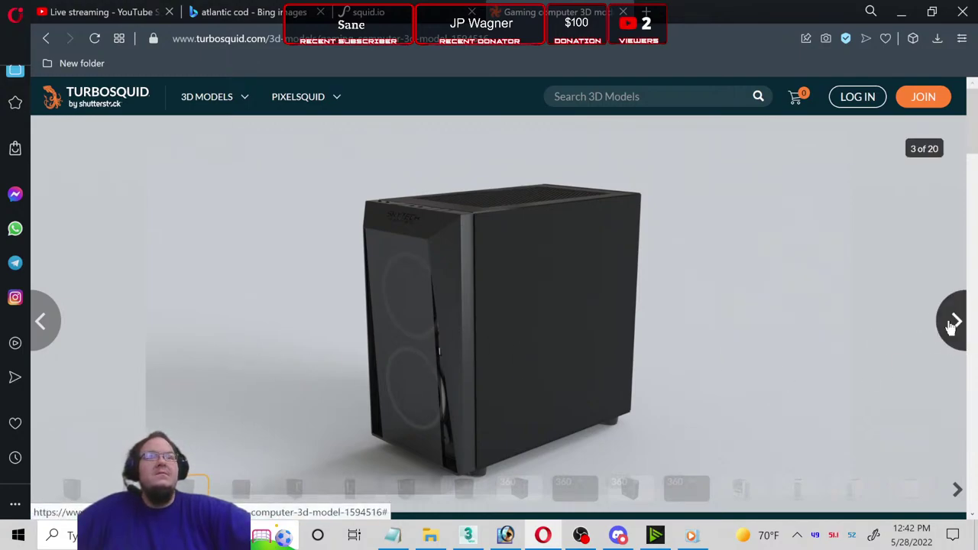
Step: Jump through the case's side, rear and glass-panel views to the first 360 view (9 of 20)
click(235, 497)
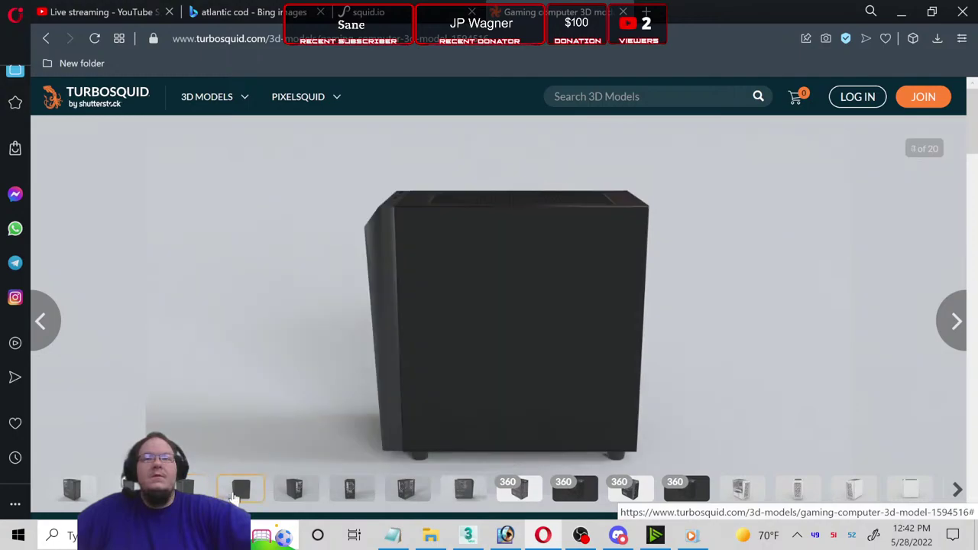
click(291, 495)
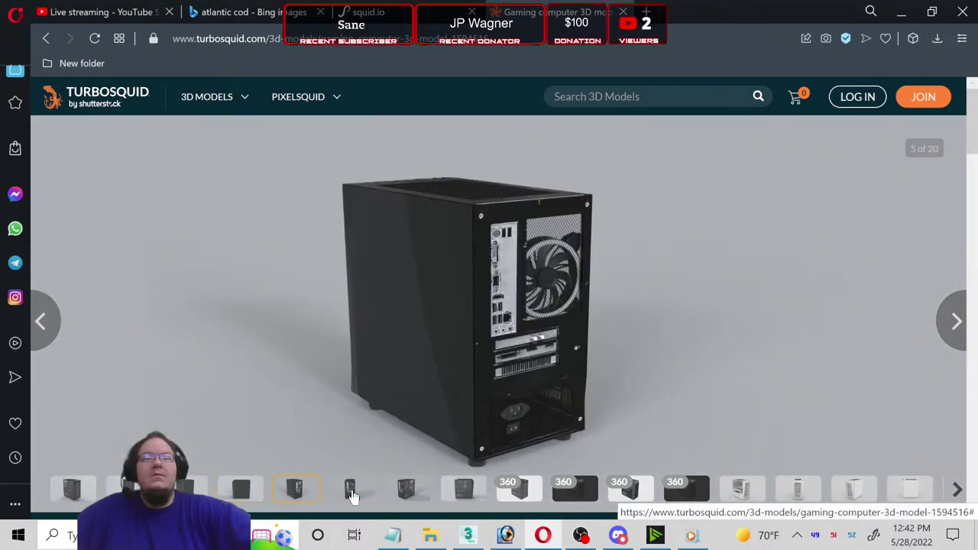
click(351, 493)
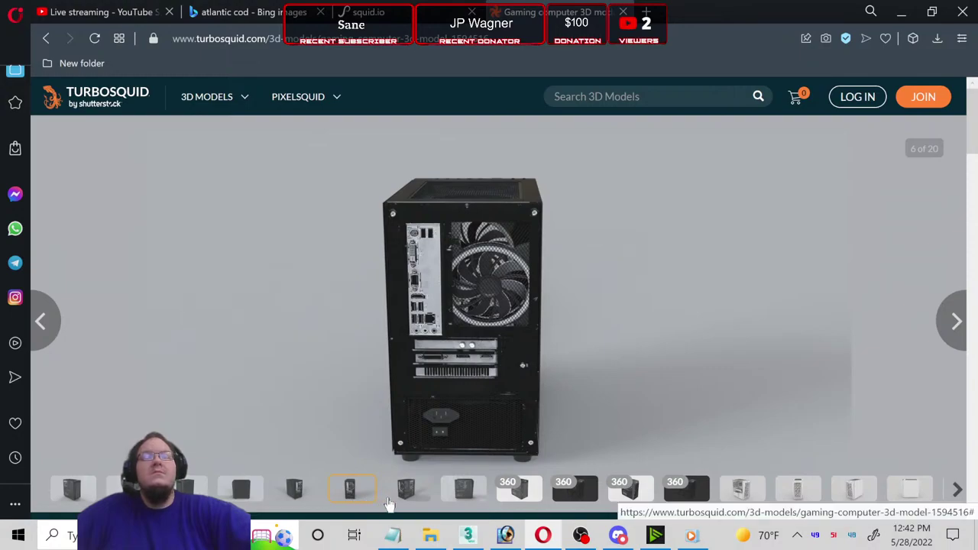
click(421, 496)
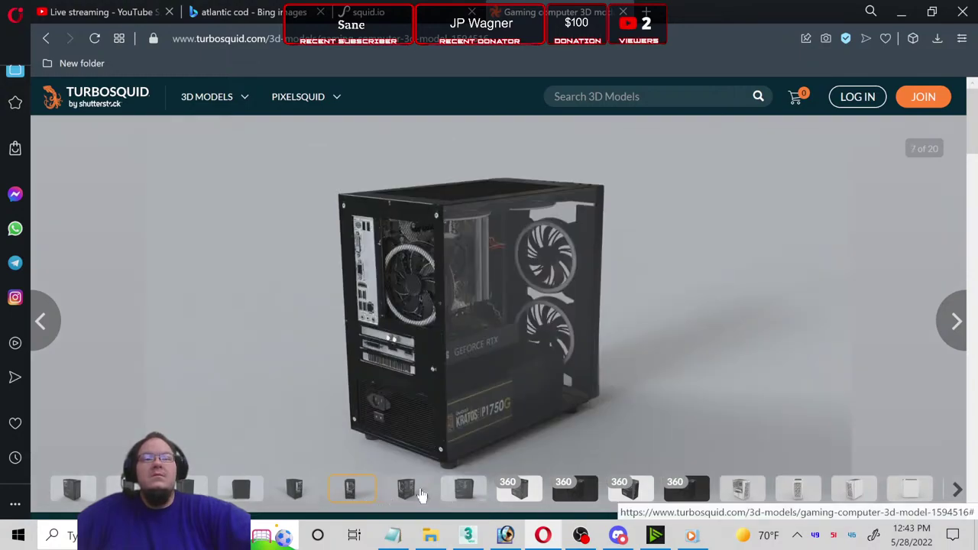
click(468, 501)
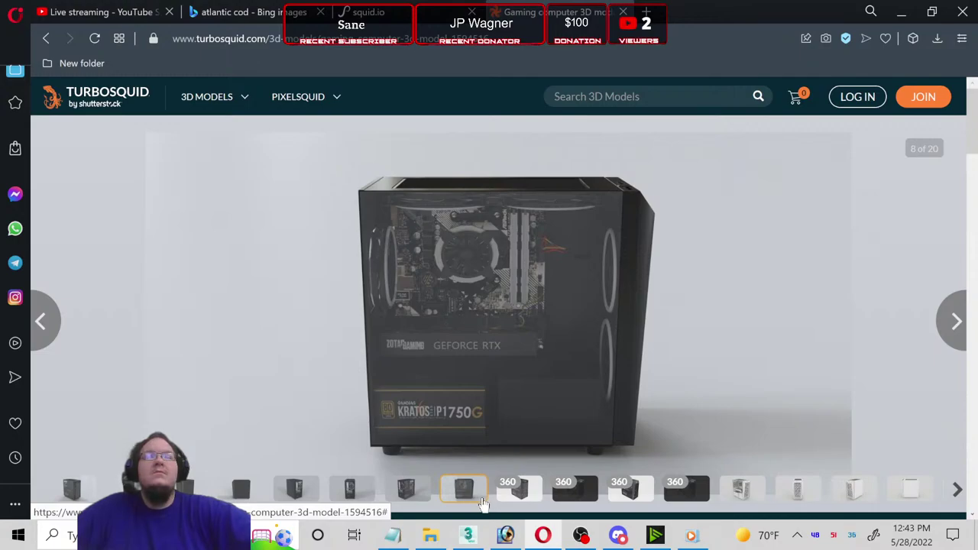
click(504, 501)
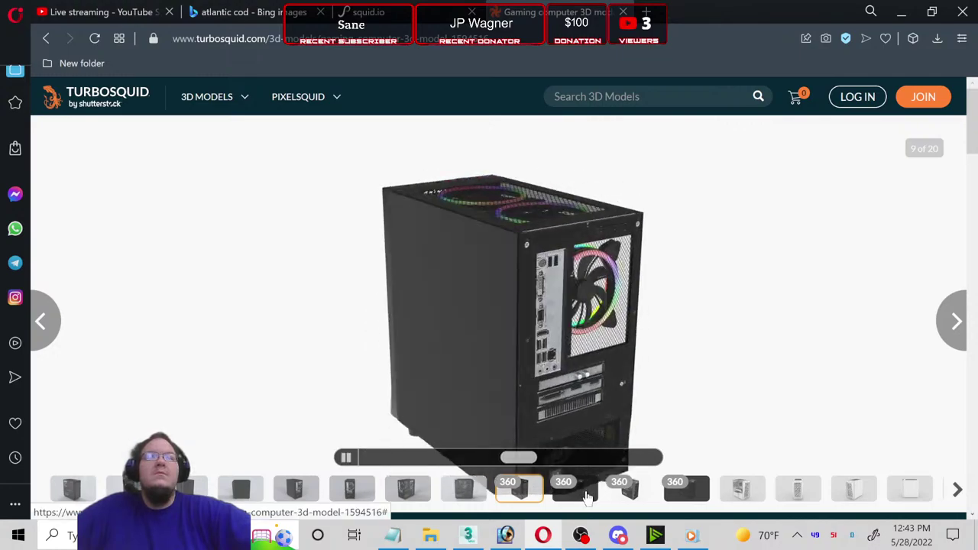
Step: View the dark 360 and other Gaming Computer previews, then go back to the portfolio results
click(585, 496)
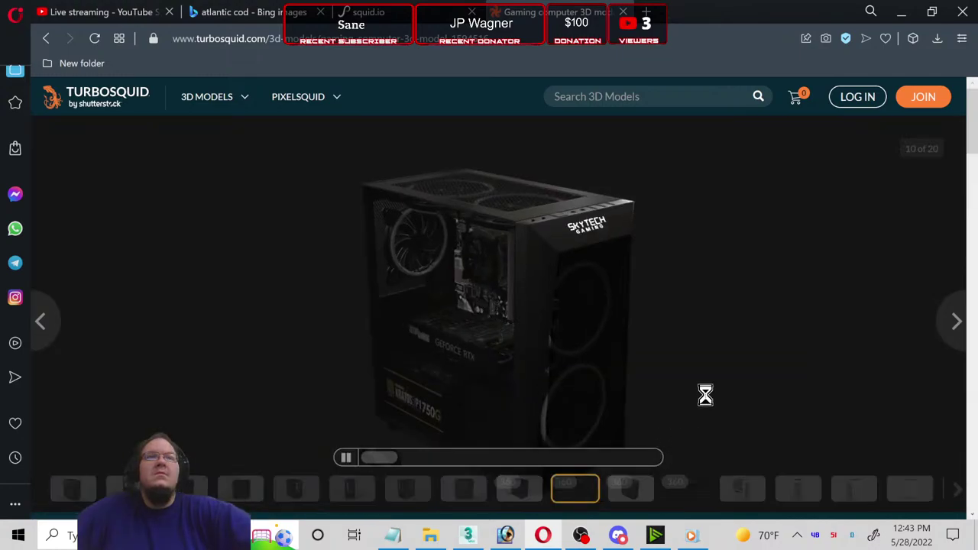
scroll(705, 395, down, 1)
scroll(707, 341, up, 1)
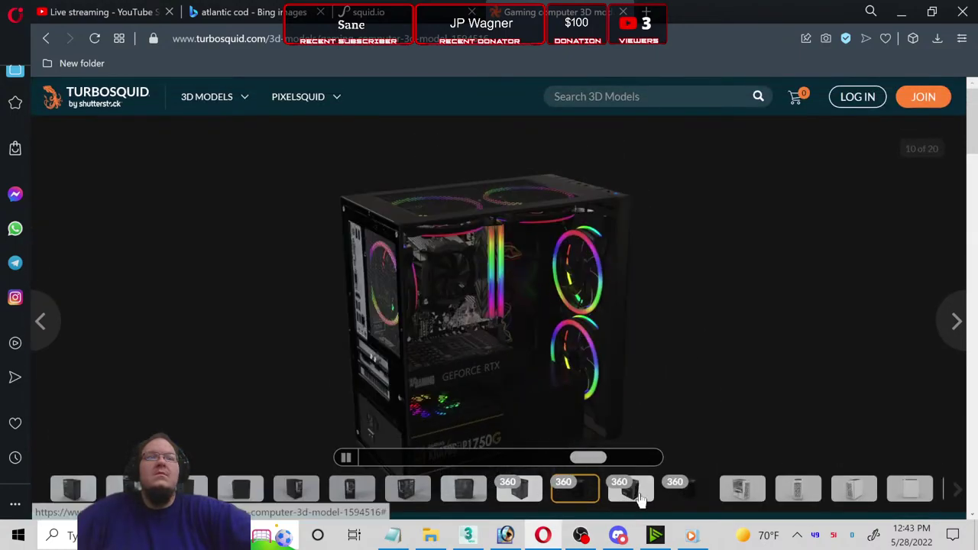
click(644, 497)
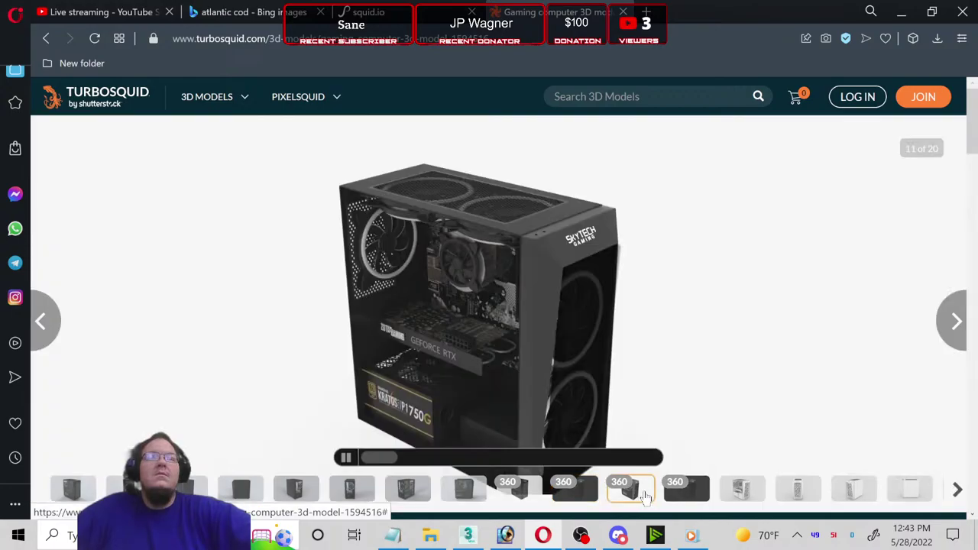
scroll(721, 380, down, 1)
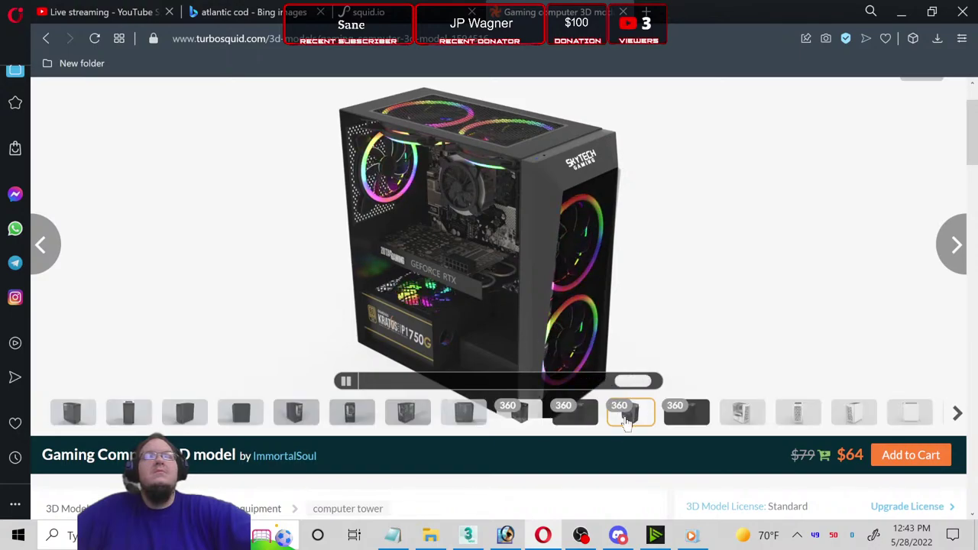
click(682, 418)
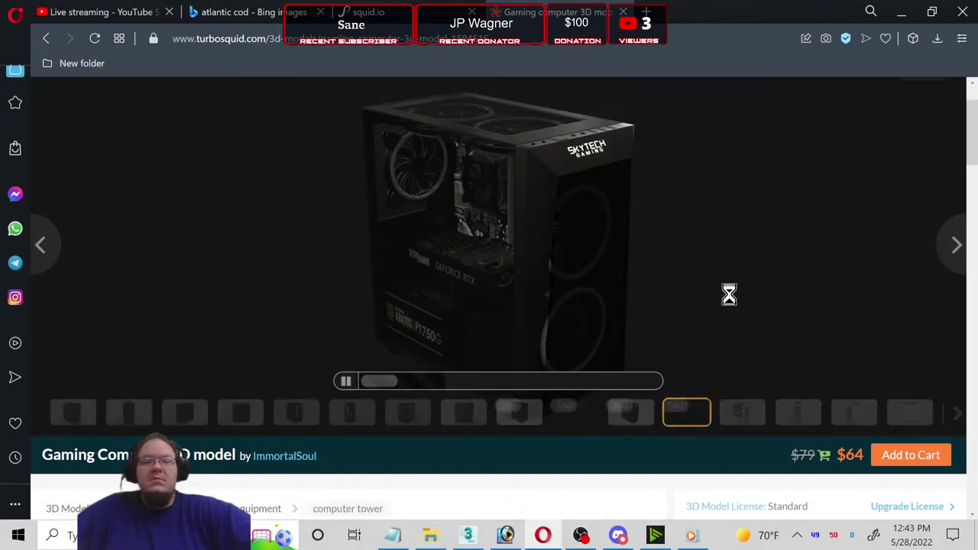
click(45, 38)
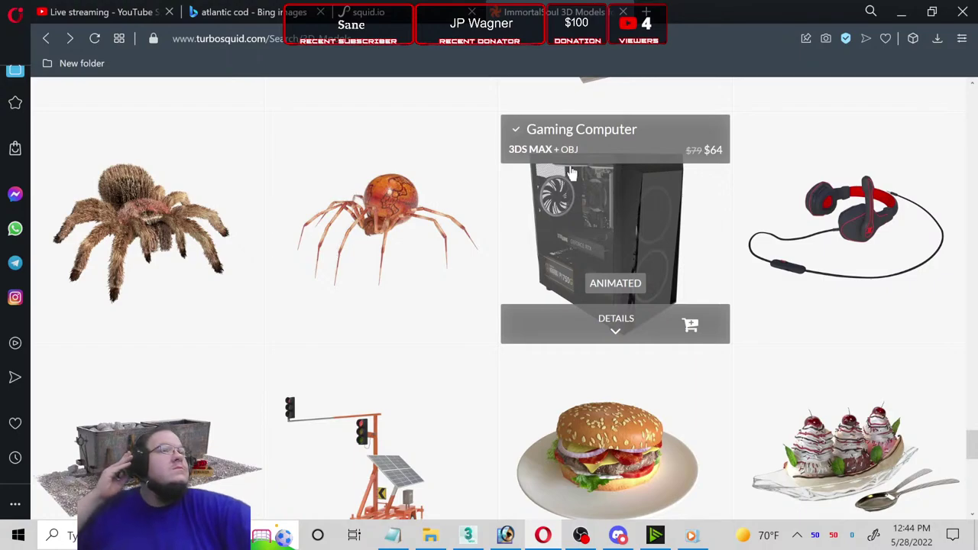
Step: Page the Mining Cart gallery forward ten images, then back one to preview 10 of 18
scroll(965, 244, down, 2)
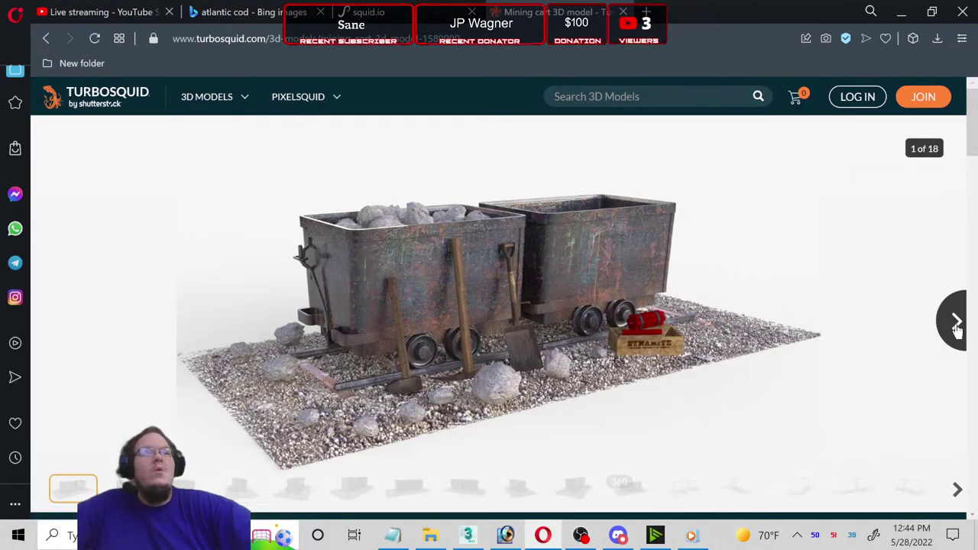
click(958, 327)
click(958, 327)
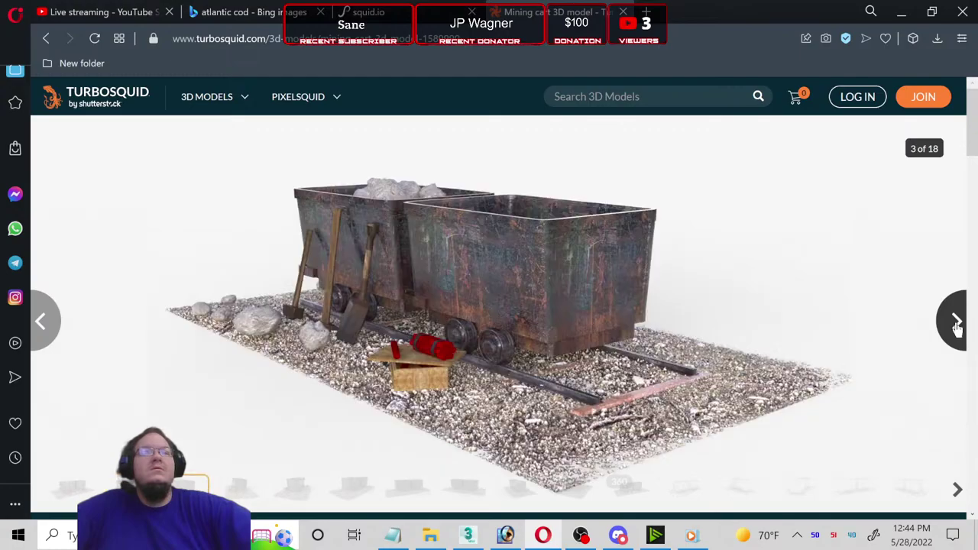
click(958, 328)
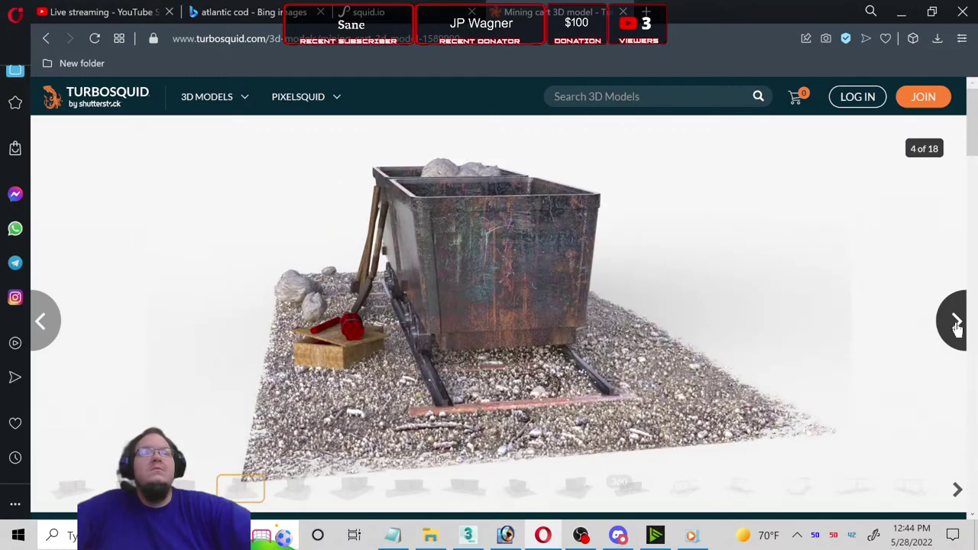
click(958, 327)
click(958, 328)
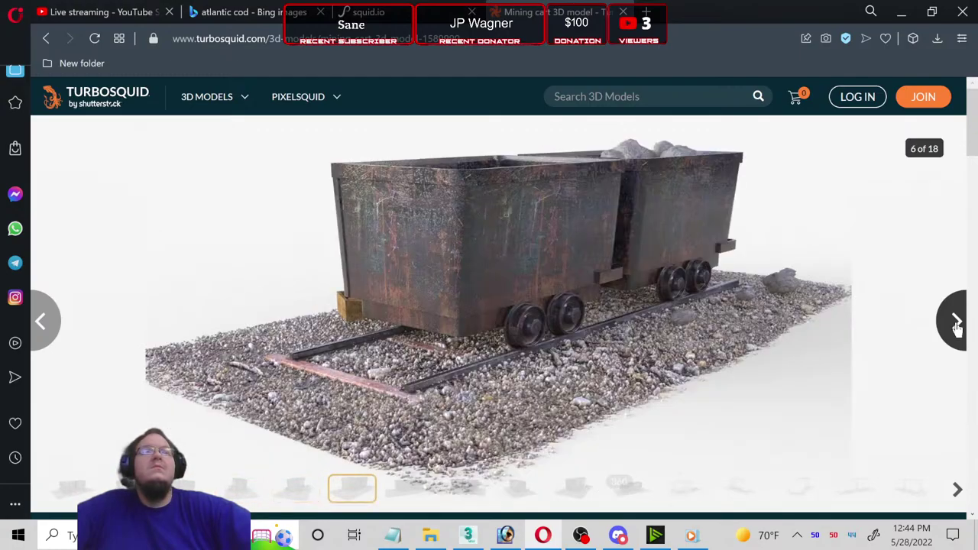
click(956, 326)
click(955, 323)
click(954, 323)
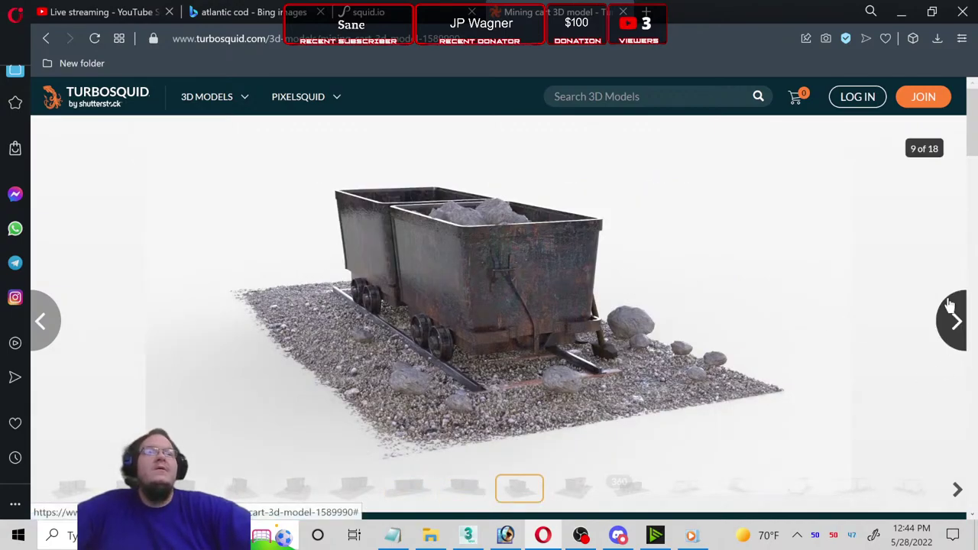
click(949, 305)
click(949, 305)
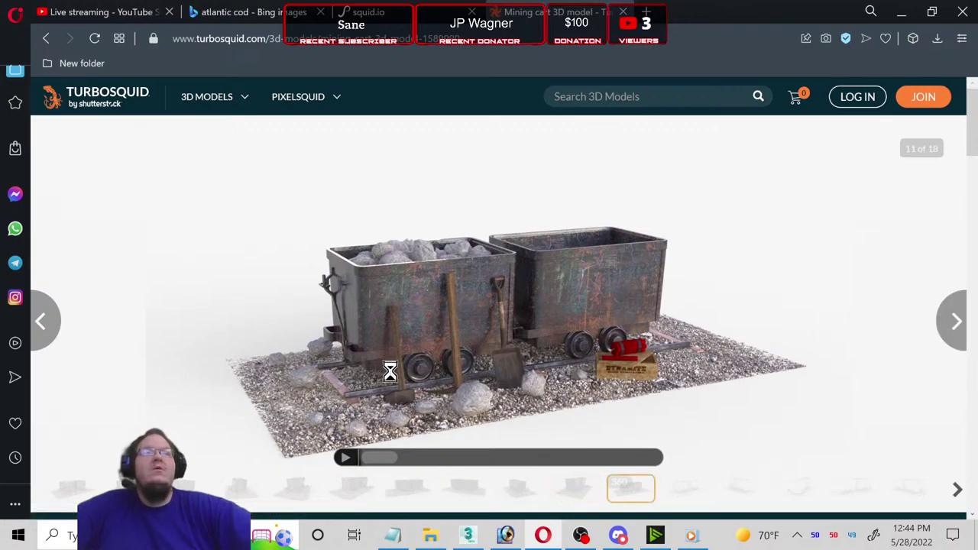
click(45, 327)
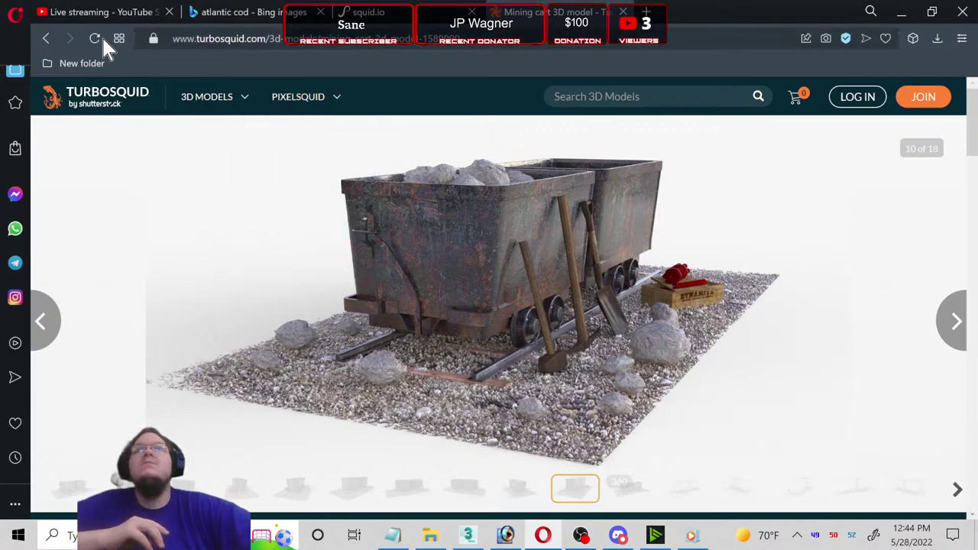
Step: Return to the portfolio results, load the next page of models and scroll down it
click(48, 40)
scroll(879, 231, down, 2)
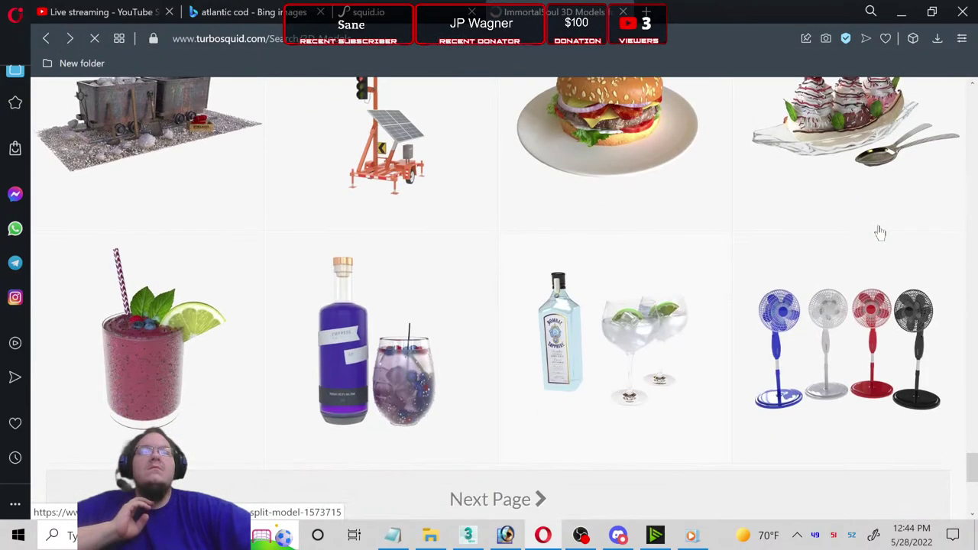
scroll(879, 229, down, 2)
scroll(572, 301, down, 2)
scroll(578, 321, up, 1)
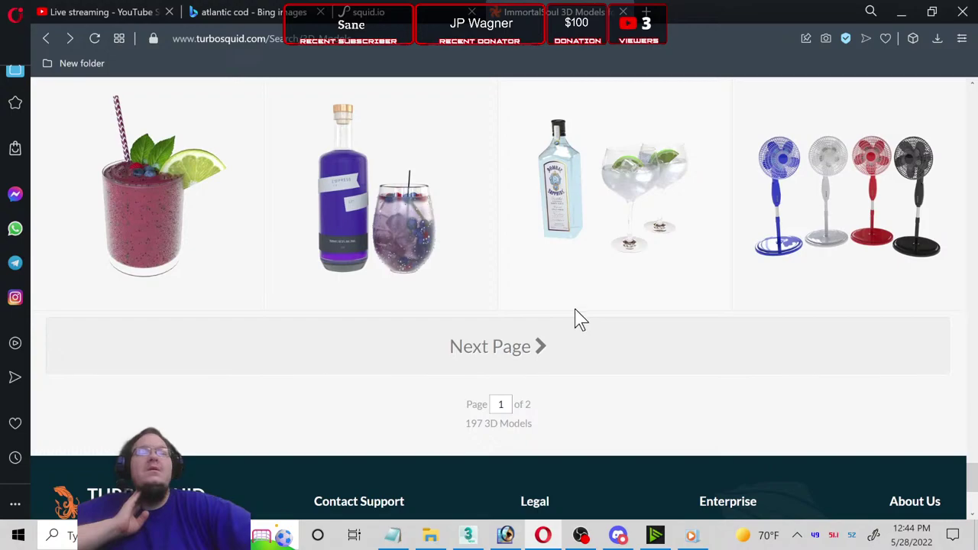
click(541, 347)
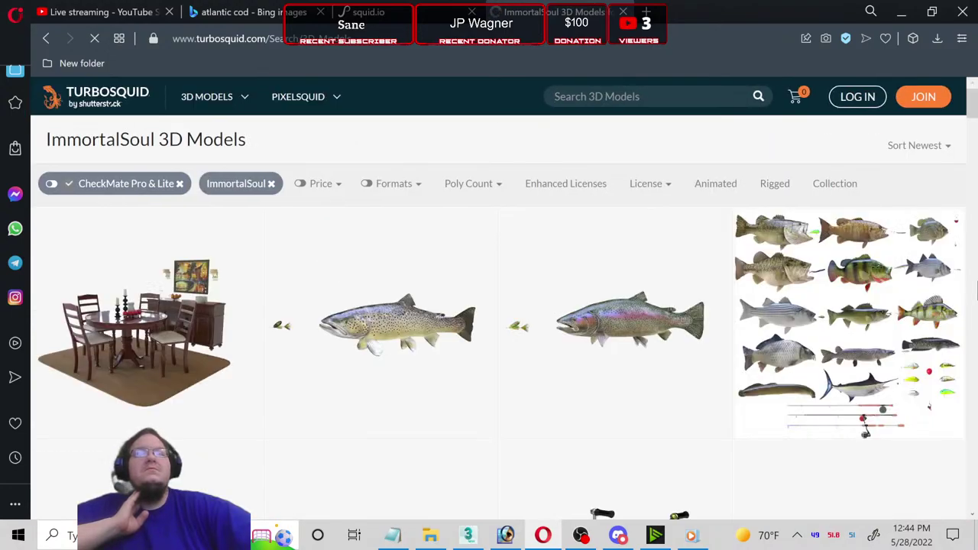
scroll(902, 283, down, 1)
scroll(764, 298, down, 2)
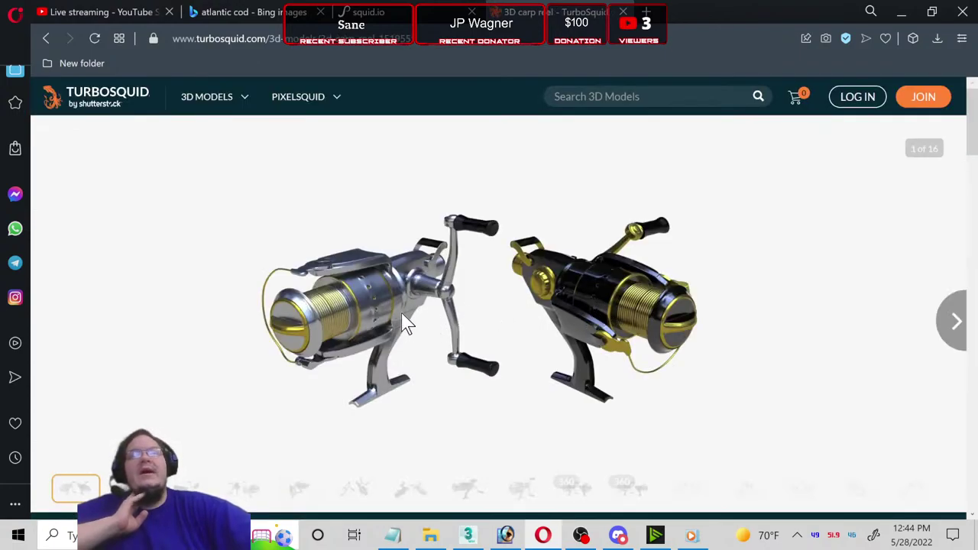
Step: Step through the Carp Reels preview images up to the ninth thumbnail
click(130, 488)
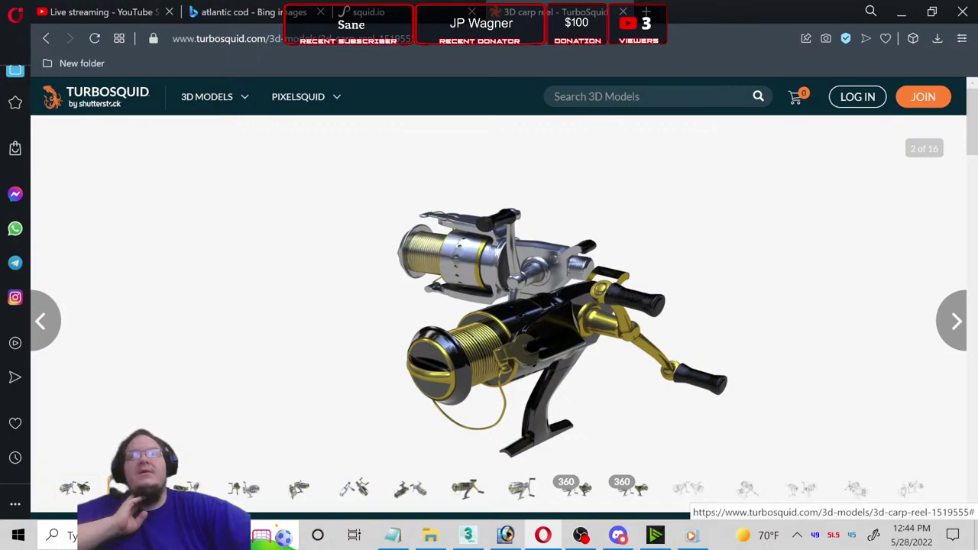
click(195, 489)
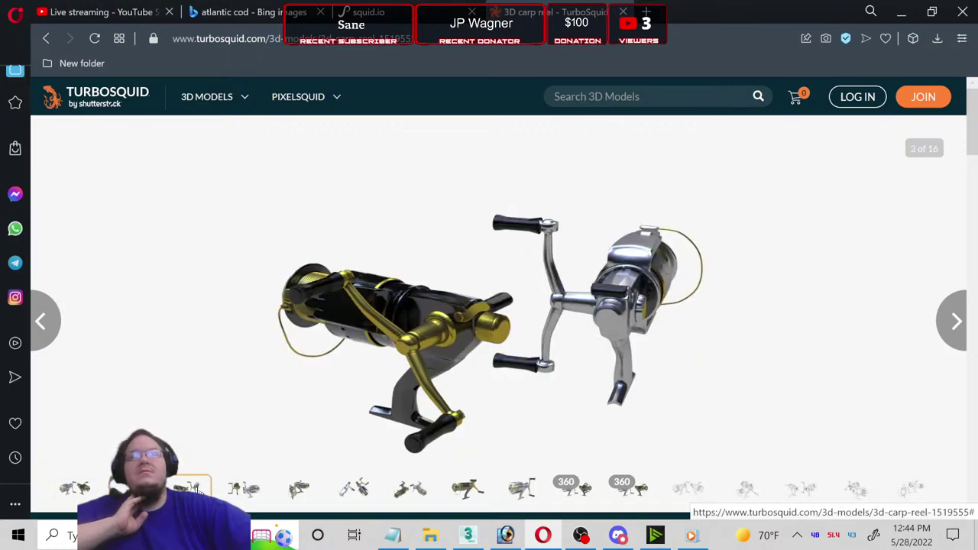
click(236, 489)
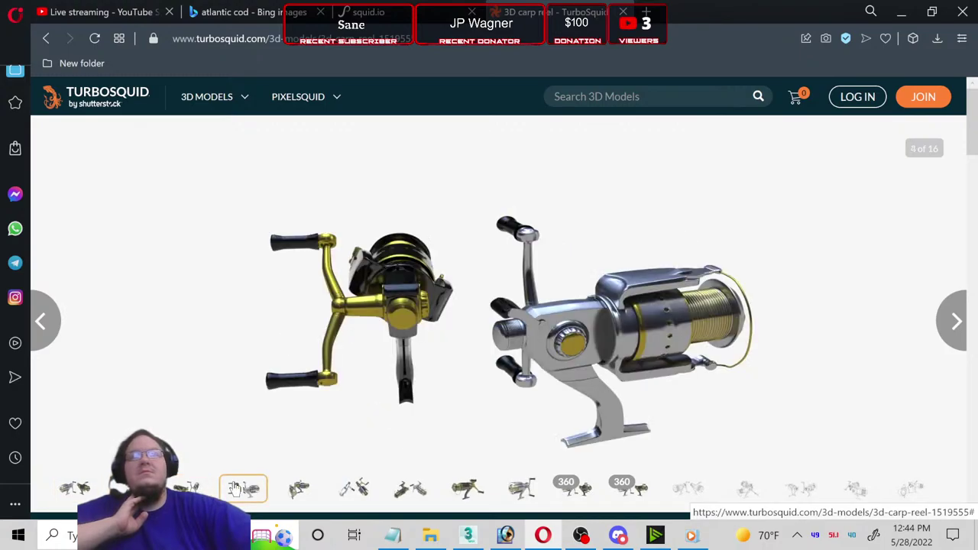
click(299, 489)
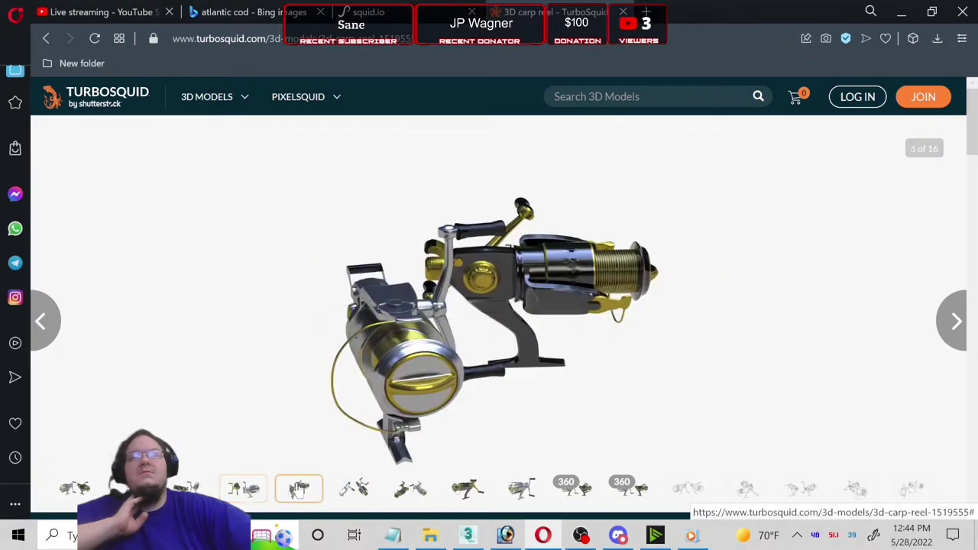
click(351, 489)
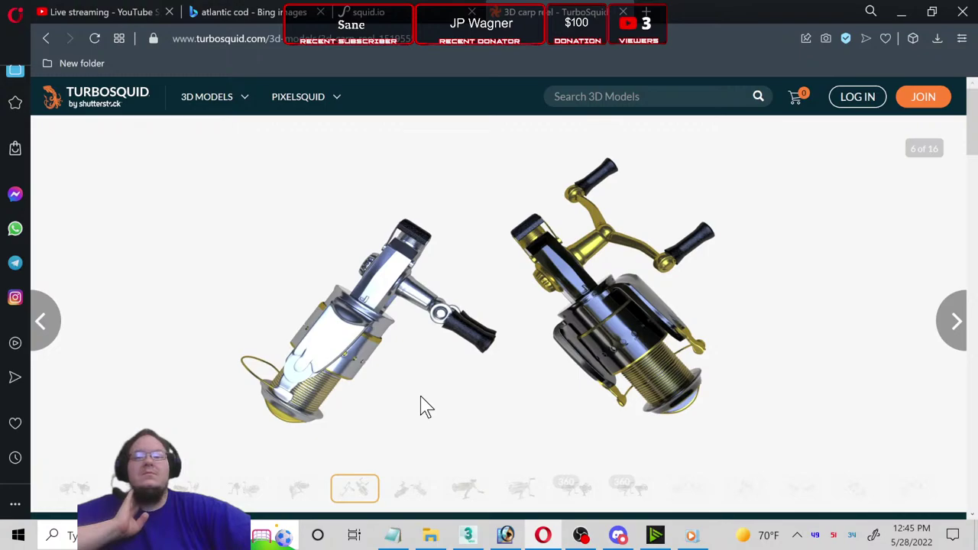
click(404, 491)
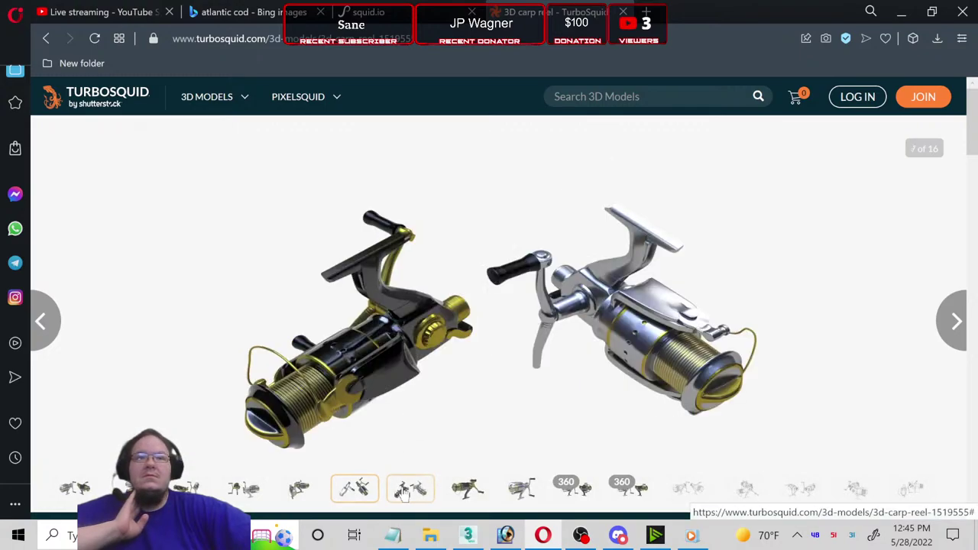
click(539, 491)
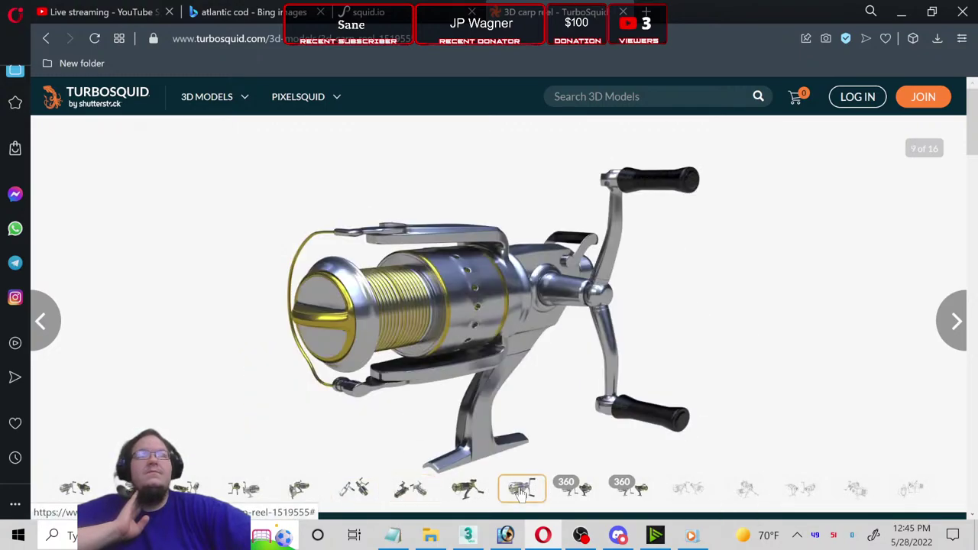
Step: View both 360 spins of the carp reels, then bring up the Back history list
scroll(548, 387, down, 1)
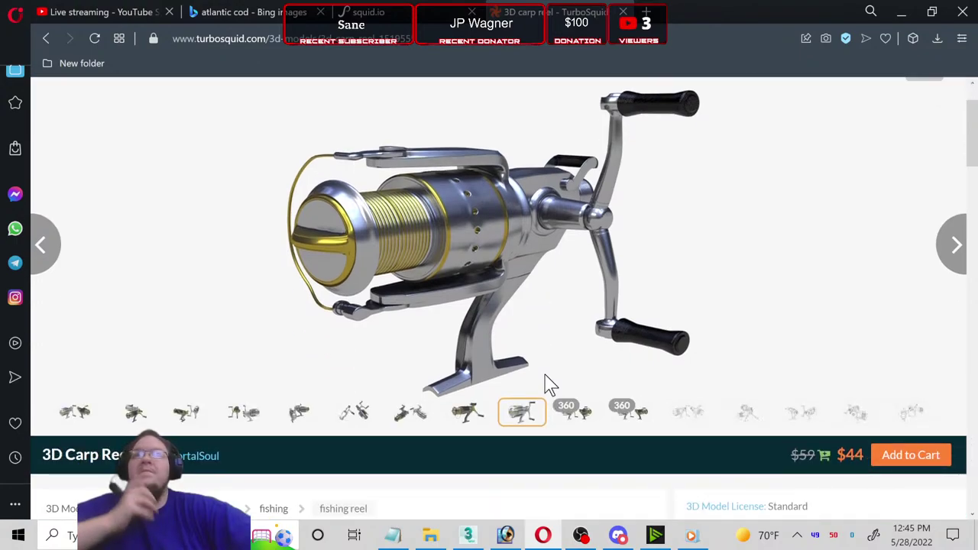
click(579, 421)
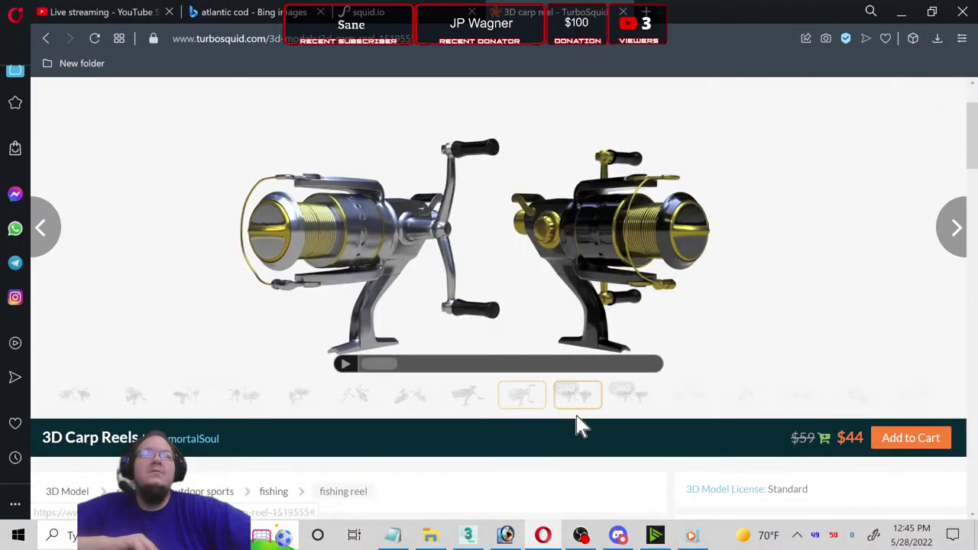
click(638, 407)
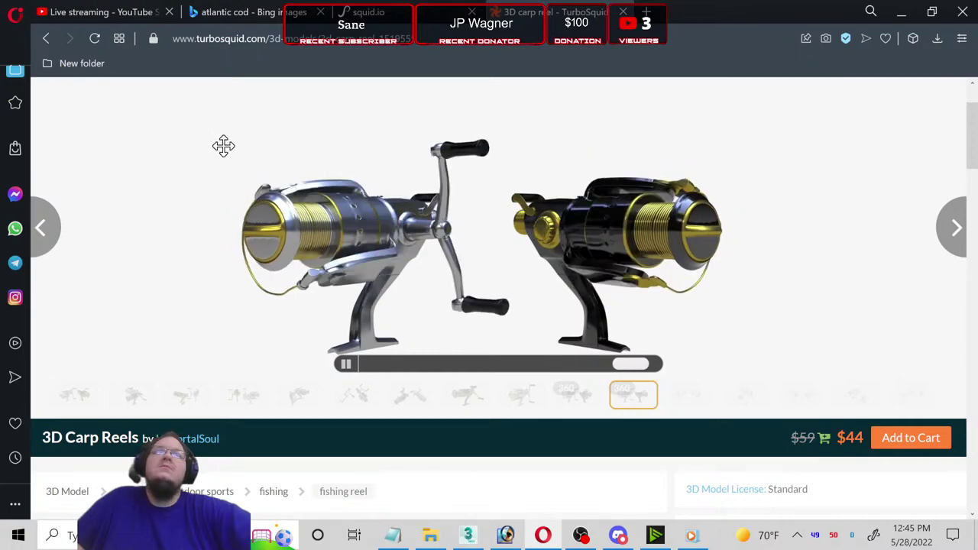
right_click(46, 40)
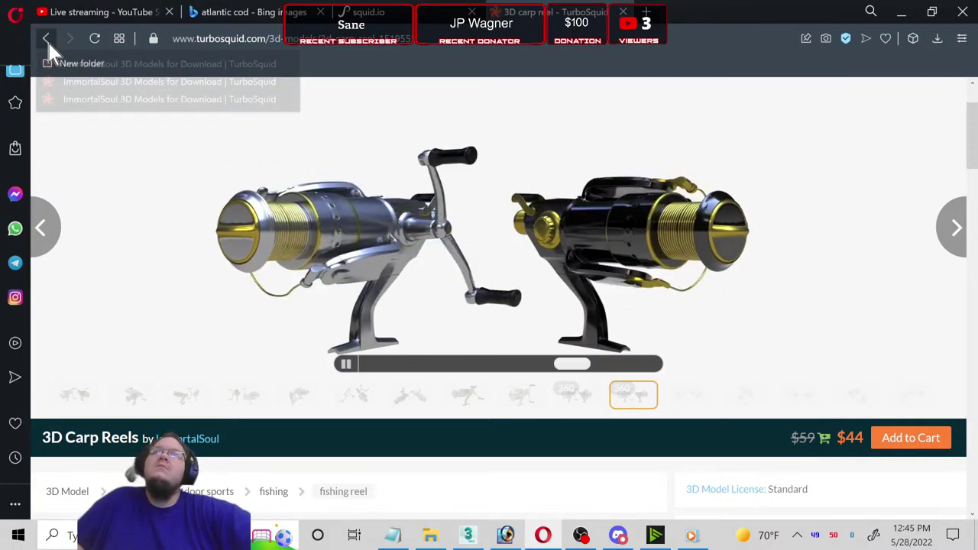
Step: Open the 3D Fishing Reel from the portfolio, watch its 360 view, and go back to the results
click(46, 35)
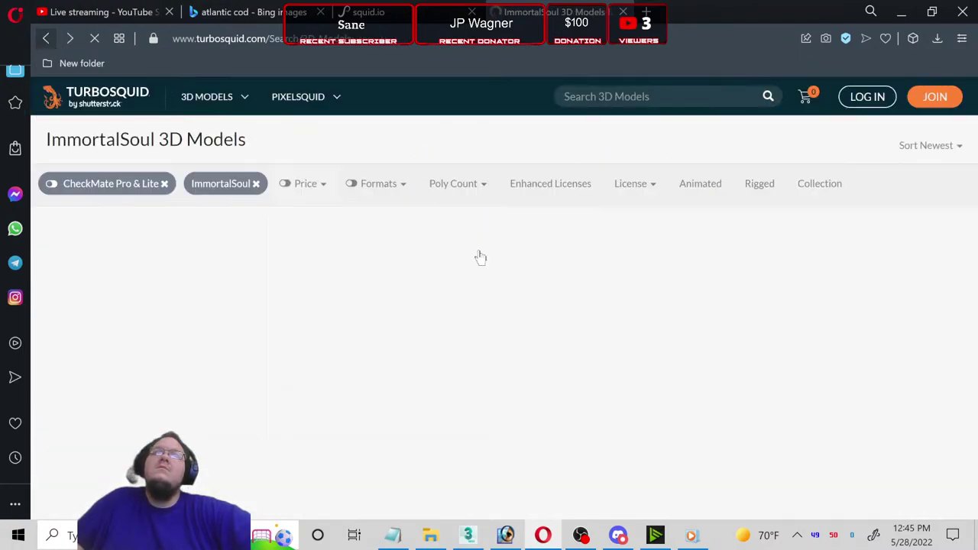
click(396, 330)
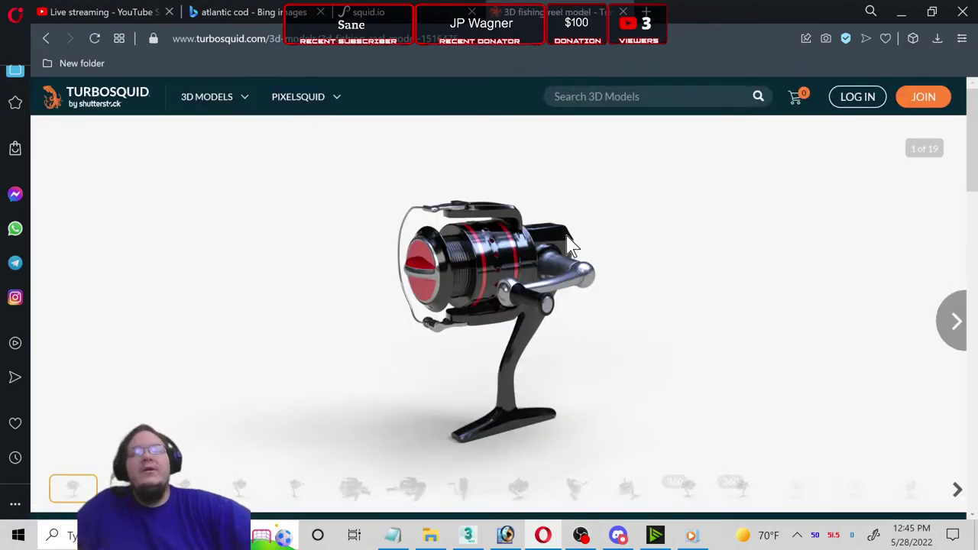
scroll(508, 285, down, 1)
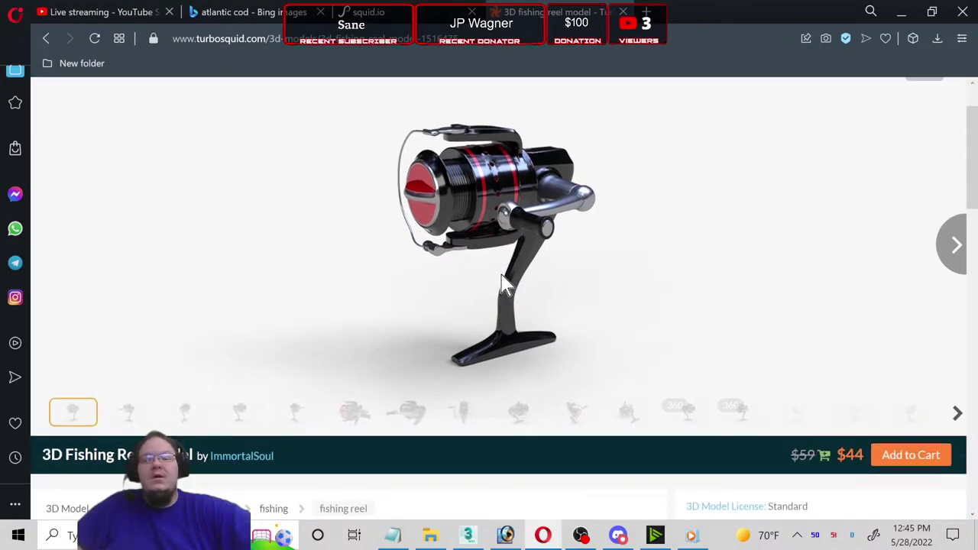
mouse_move(665, 417)
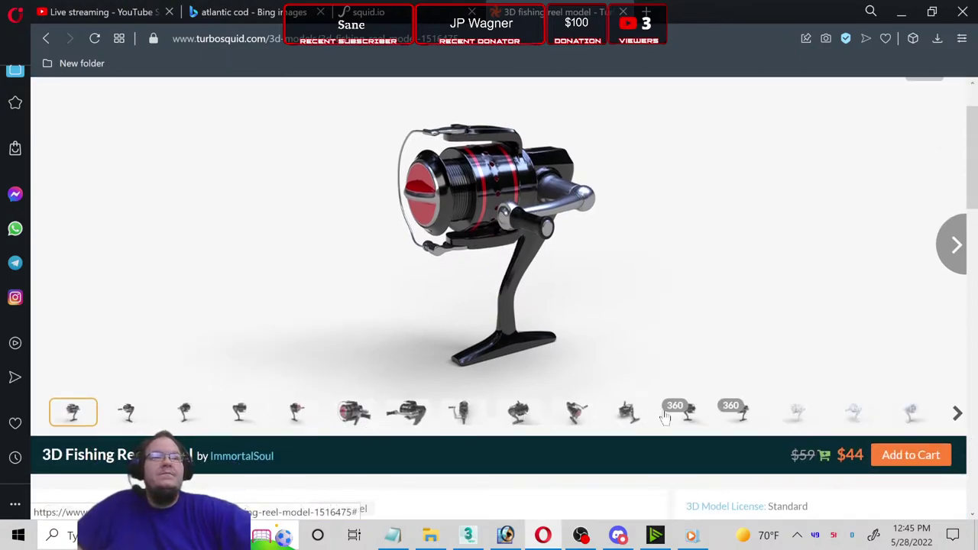
click(736, 415)
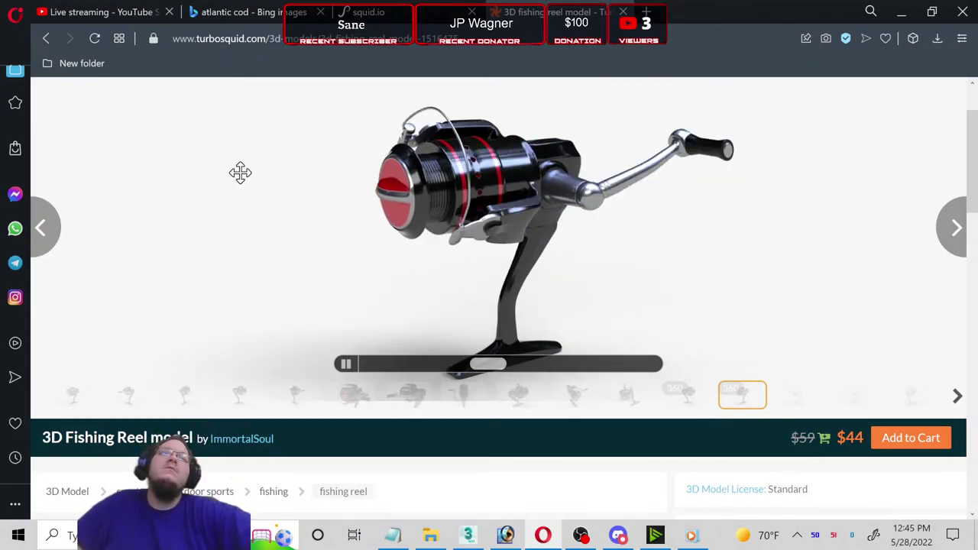
click(46, 37)
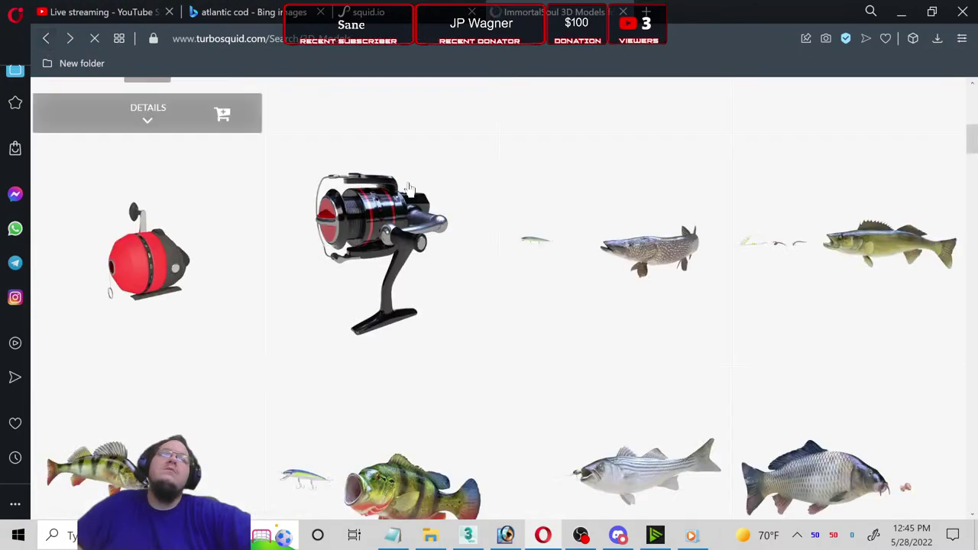
Step: View the Closed Face Reel in its 360° rotation
scroll(647, 221, down, 2)
scroll(921, 262, down, 1)
scroll(765, 291, up, 1)
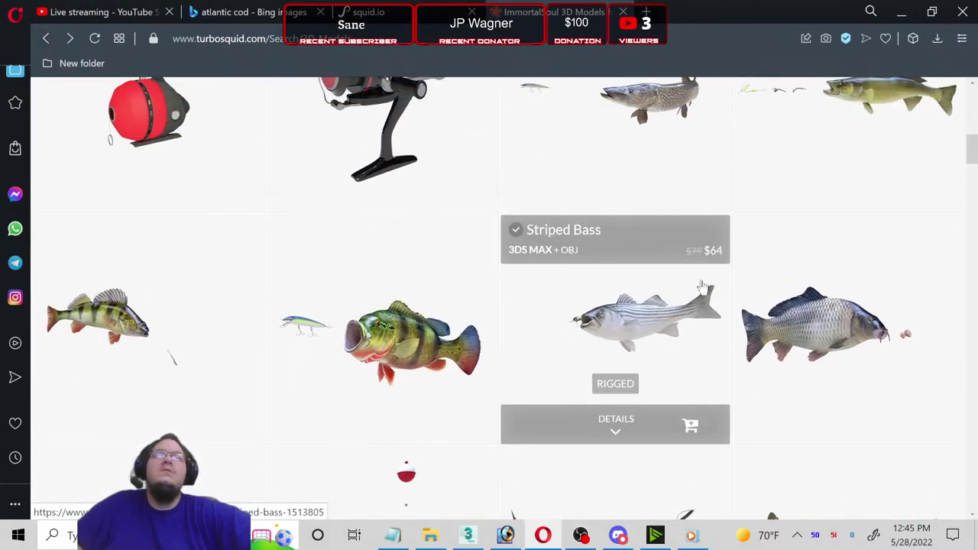
scroll(536, 253, up, 1)
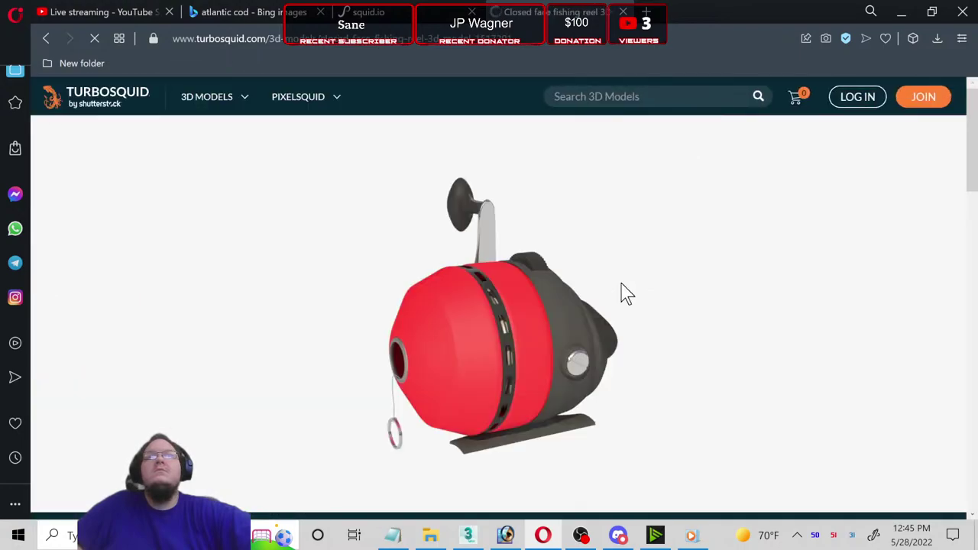
scroll(517, 349, down, 1)
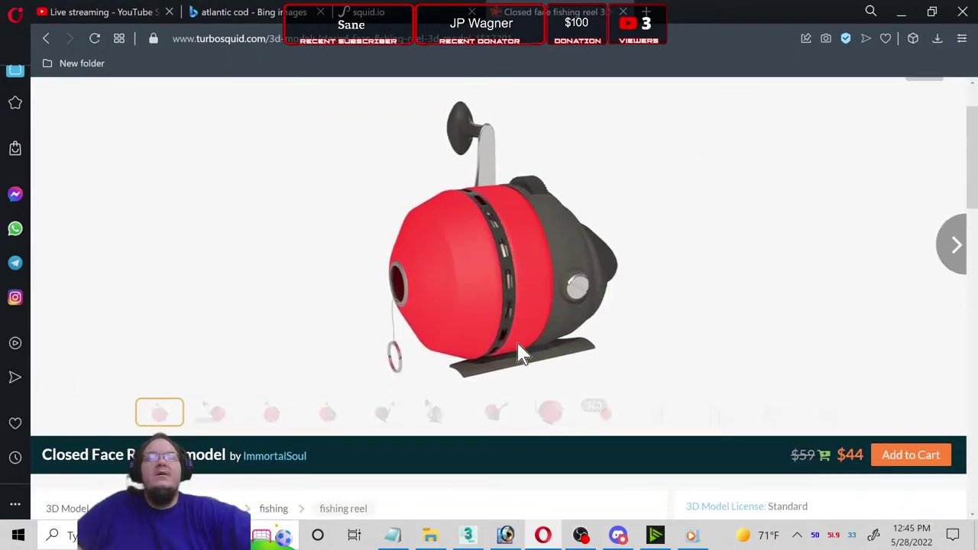
click(604, 417)
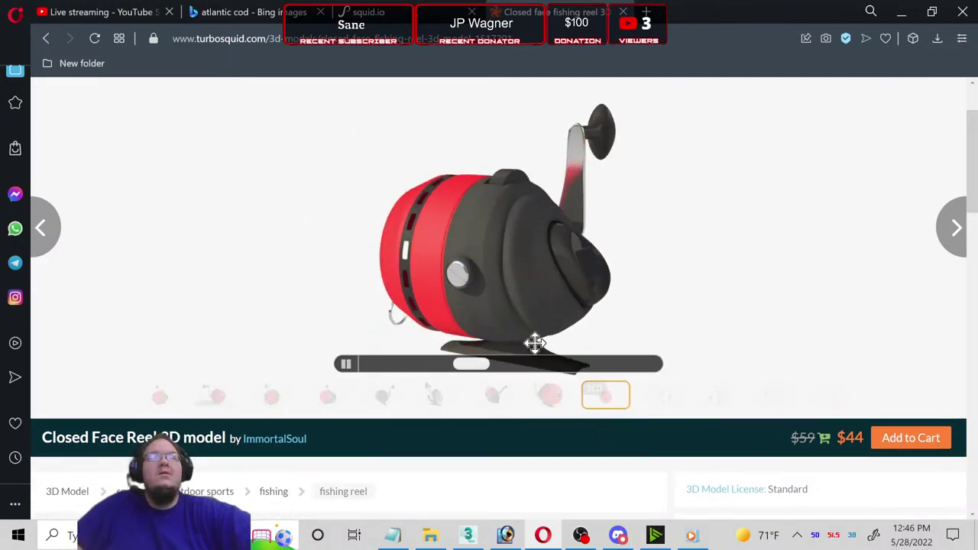
Step: Show the red reel close-up, reset the gallery to image 1, and return to the results
click(557, 397)
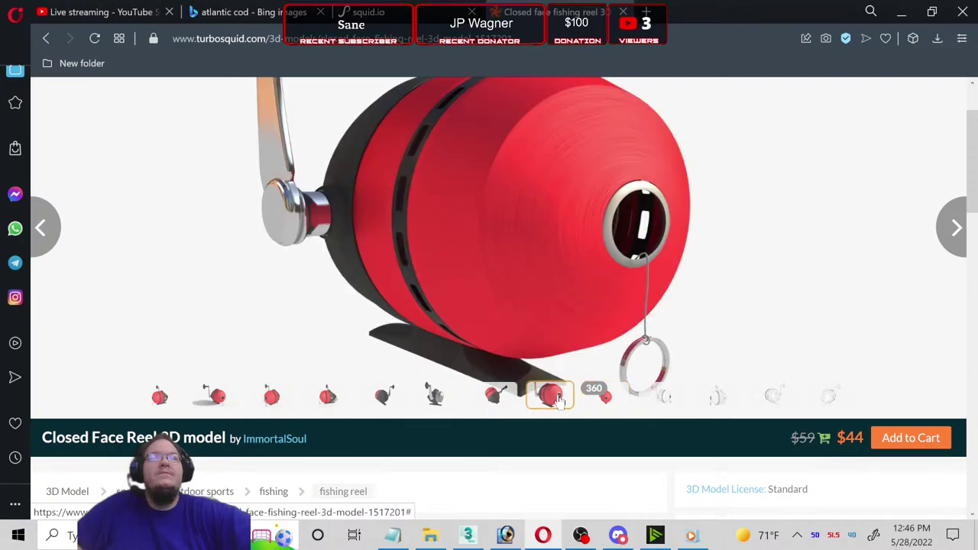
scroll(328, 271, up, 1)
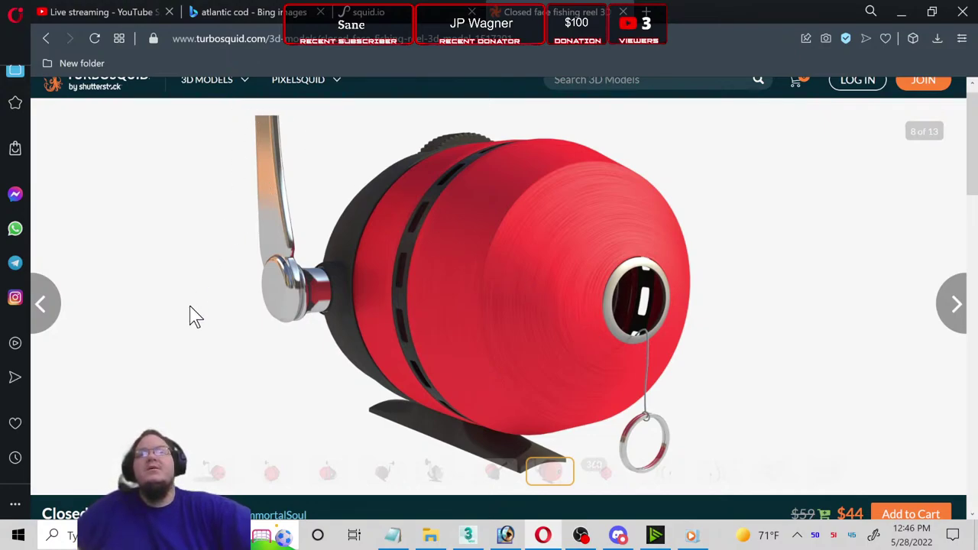
scroll(195, 315, down, 1)
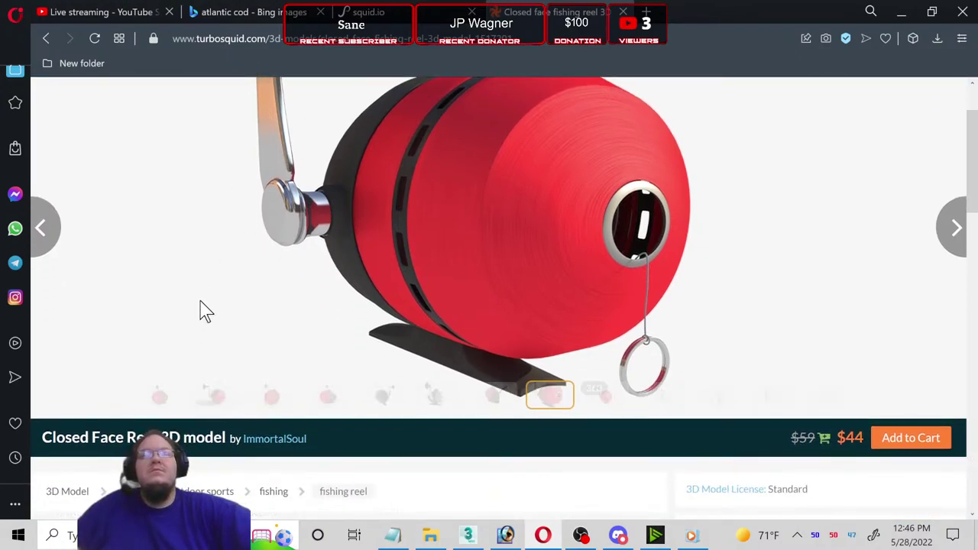
scroll(205, 310, up, 1)
click(162, 483)
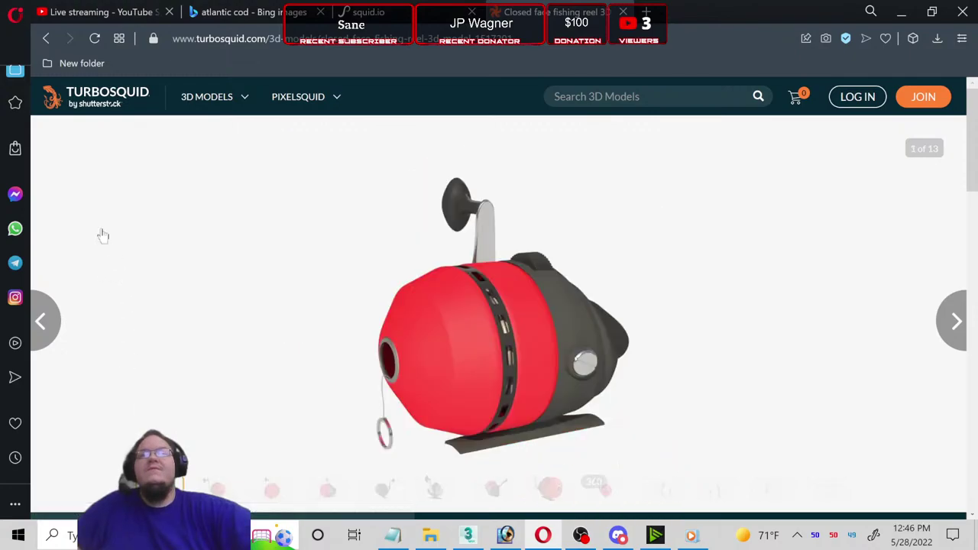
click(47, 37)
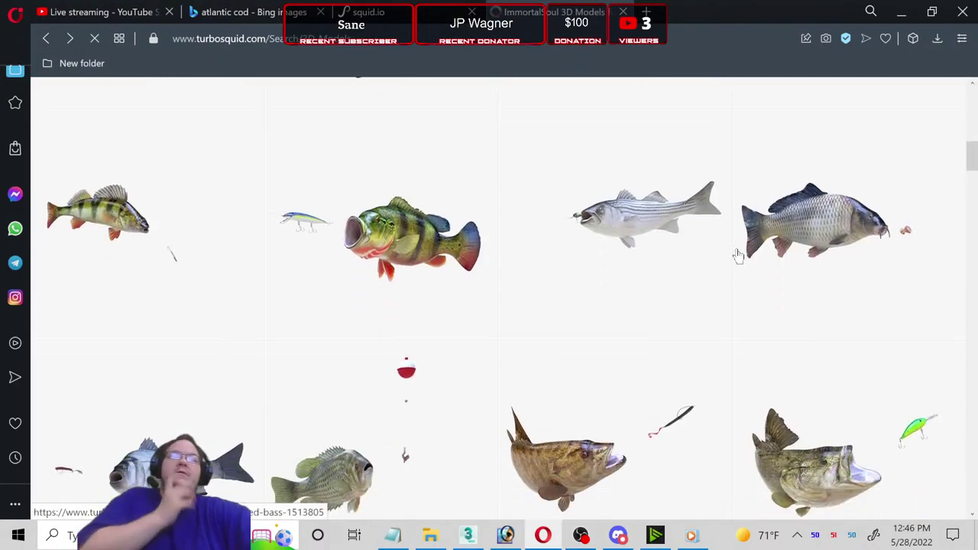
Step: Scroll down the ImmortalSoul results grid to the page 2 footer
scroll(734, 257, down, 5)
scroll(898, 316, down, 1)
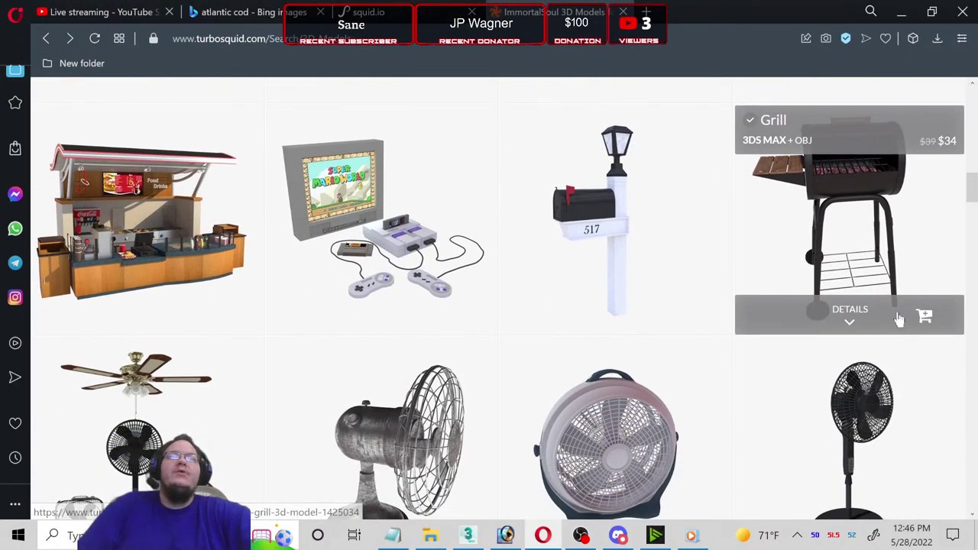
scroll(696, 284, down, 2)
scroll(590, 325, down, 2)
scroll(590, 324, down, 1)
scroll(627, 299, down, 2)
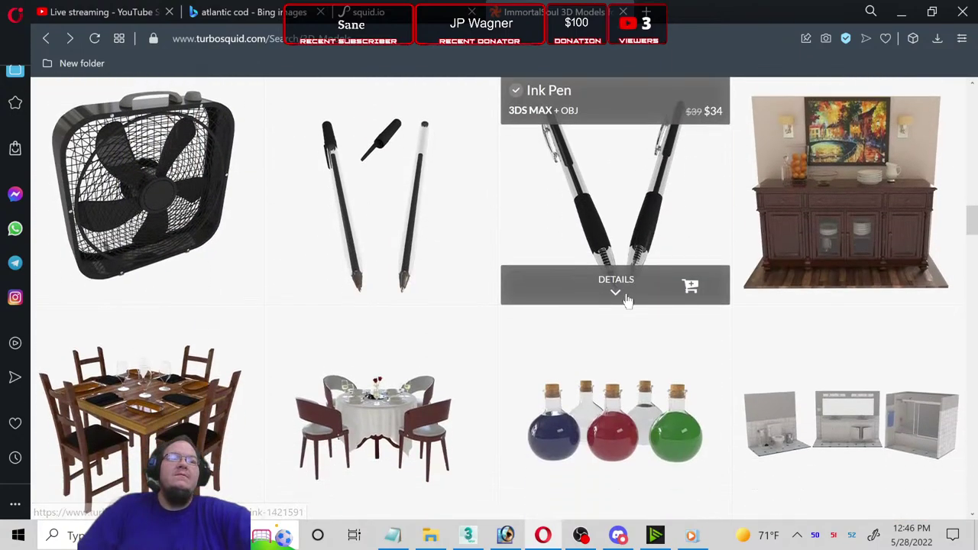
scroll(596, 299, down, 2)
scroll(540, 283, down, 4)
scroll(540, 281, down, 2)
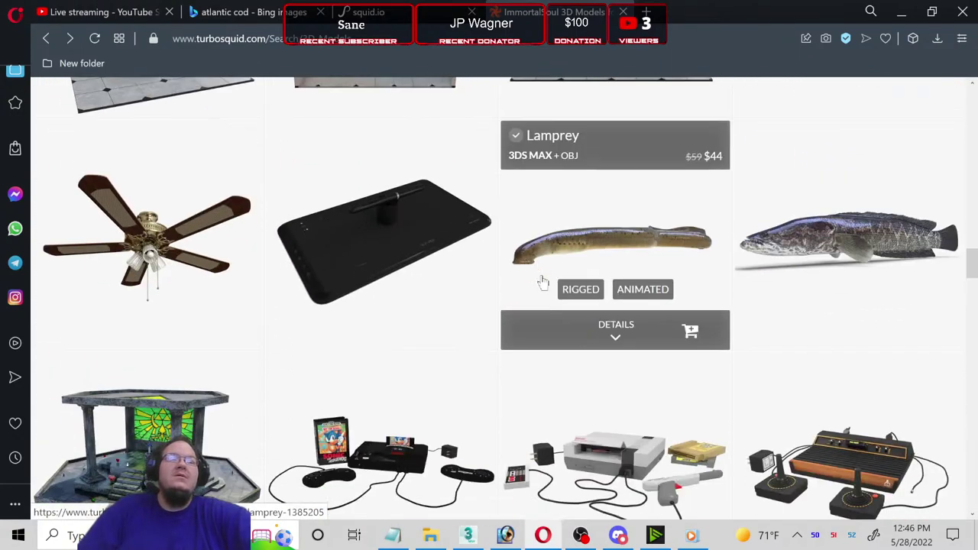
scroll(527, 270, down, 2)
scroll(856, 296, down, 1)
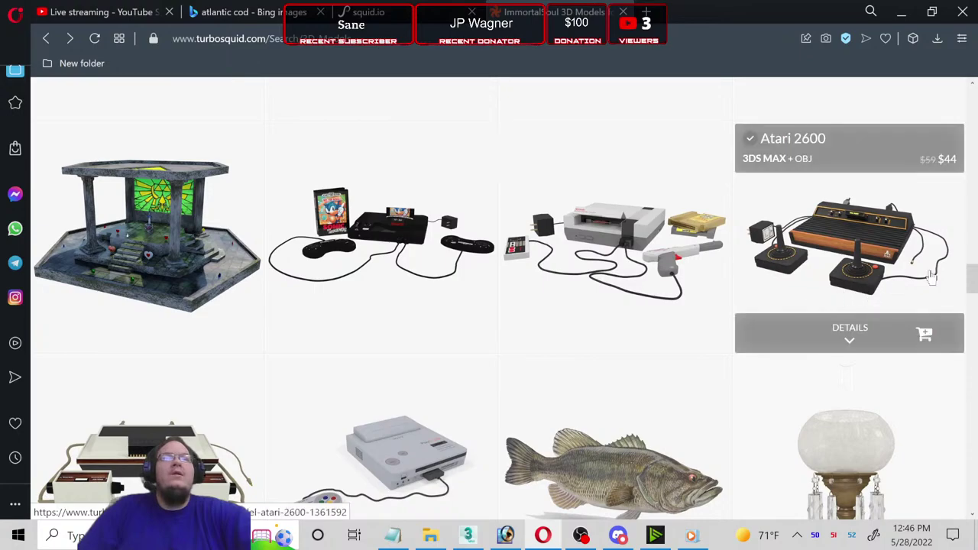
scroll(956, 267, down, 1)
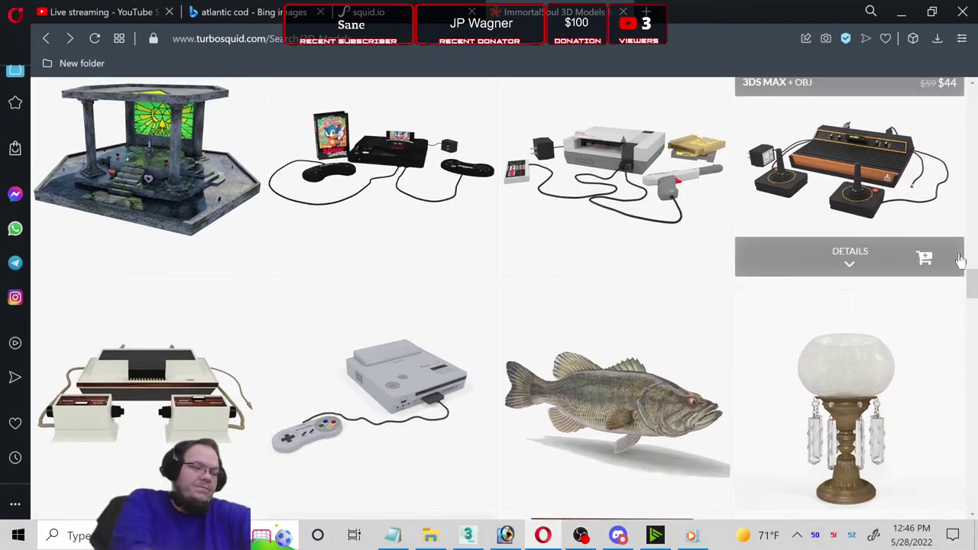
mouse_move(405, 451)
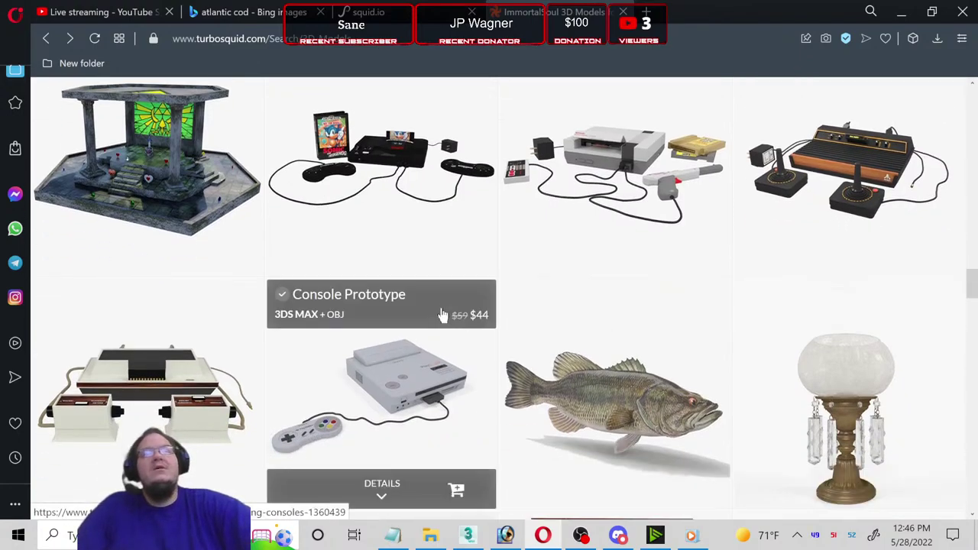
scroll(441, 315, up, 1)
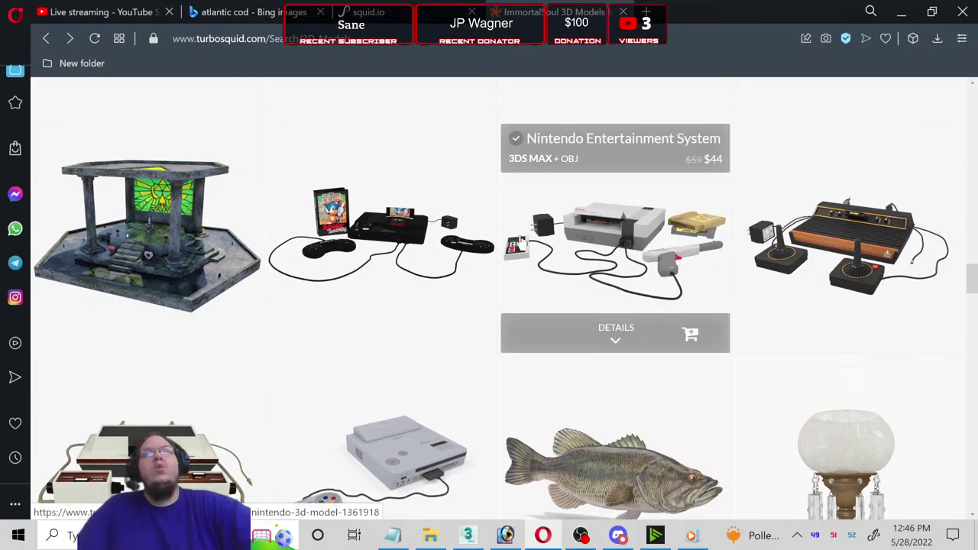
scroll(626, 239, down, 1)
scroll(628, 241, down, 1)
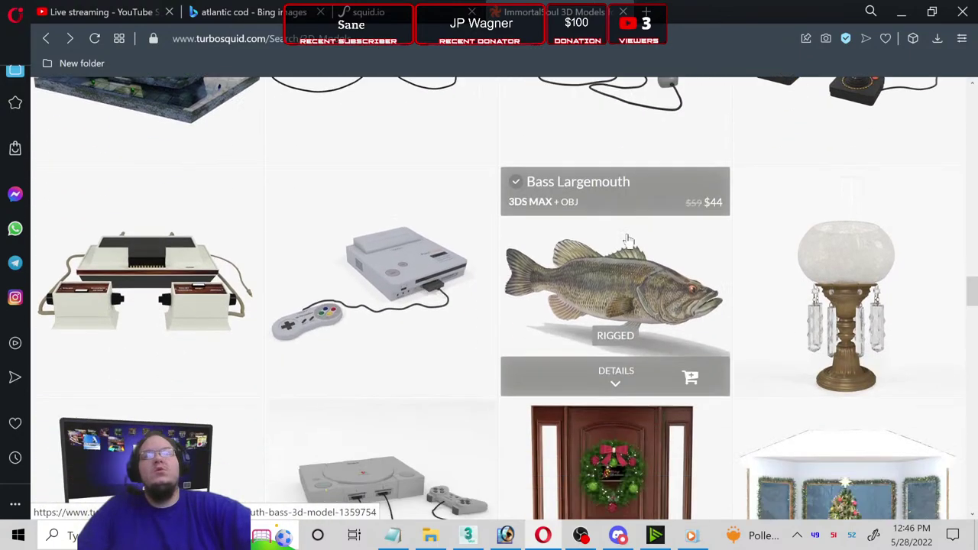
scroll(627, 241, down, 2)
scroll(604, 240, down, 1)
scroll(581, 240, down, 2)
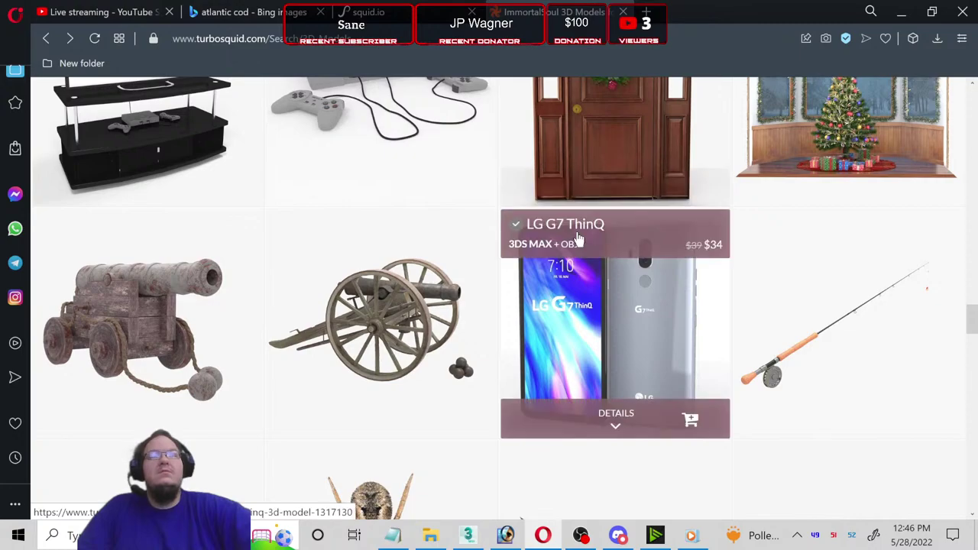
scroll(579, 240, down, 1)
scroll(827, 233, down, 2)
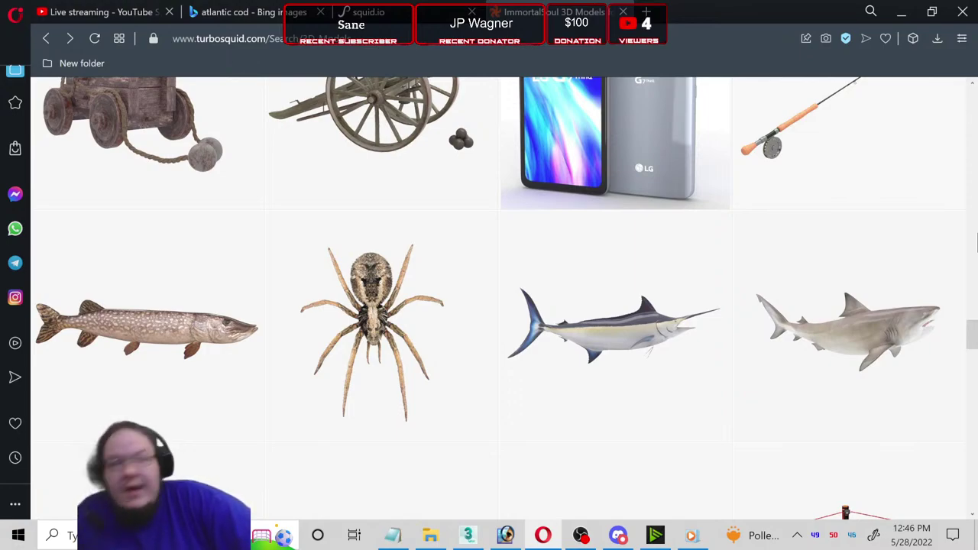
scroll(976, 243, down, 1)
scroll(977, 244, down, 2)
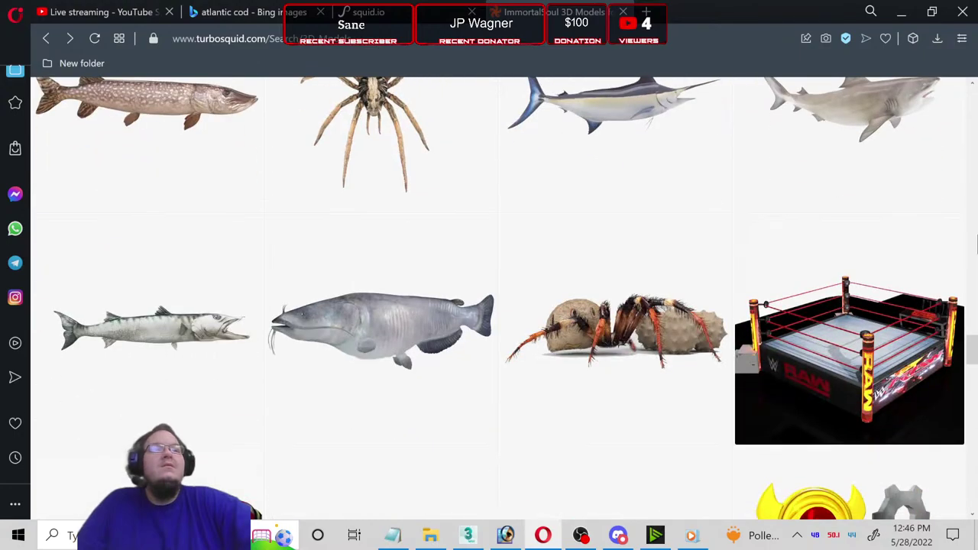
scroll(976, 245, down, 2)
scroll(976, 244, down, 3)
scroll(976, 243, down, 2)
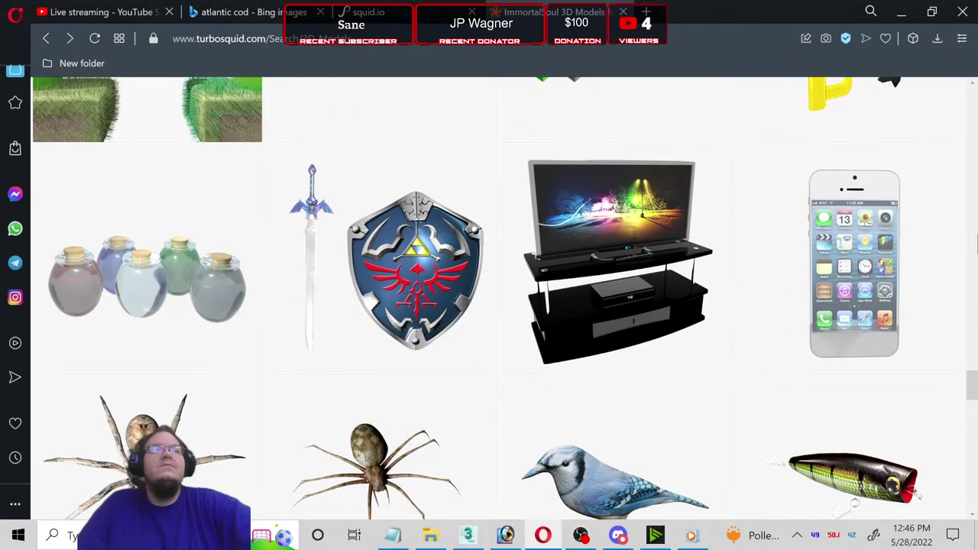
scroll(977, 243, down, 2)
scroll(977, 243, down, 2)
scroll(976, 243, down, 2)
scroll(976, 243, down, 2)
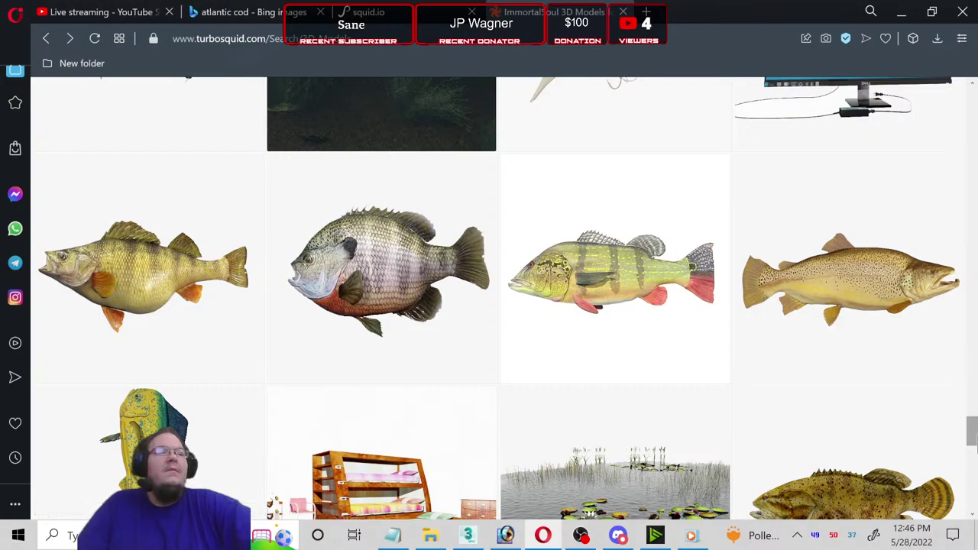
drag(971, 432, 974, 489)
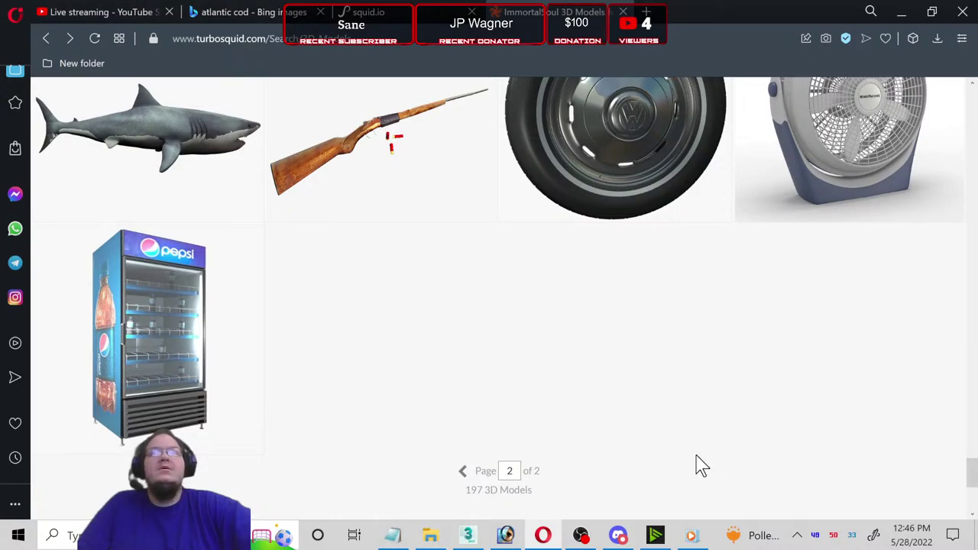
Step: Scroll back up slightly to the Great White Shark card
scroll(688, 465, up, 1)
scroll(451, 458, up, 1)
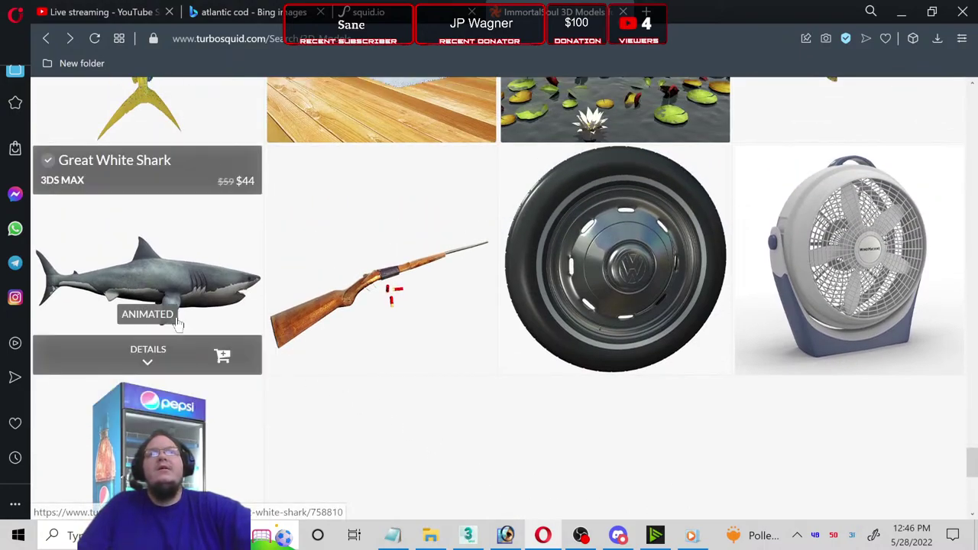
scroll(733, 399, down, 1)
scroll(764, 367, up, 2)
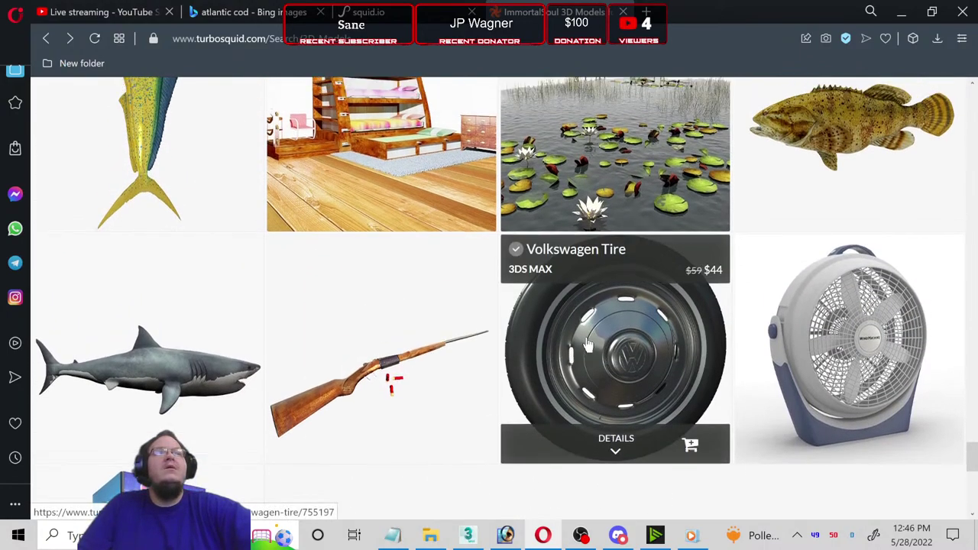
scroll(459, 420, up, 1)
click(143, 441)
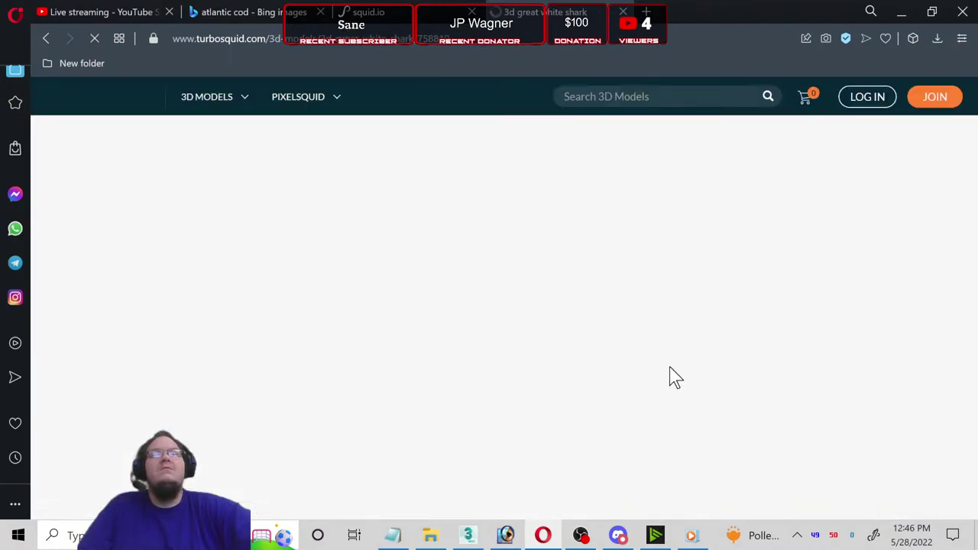
scroll(780, 344, down, 1)
scroll(839, 336, down, 4)
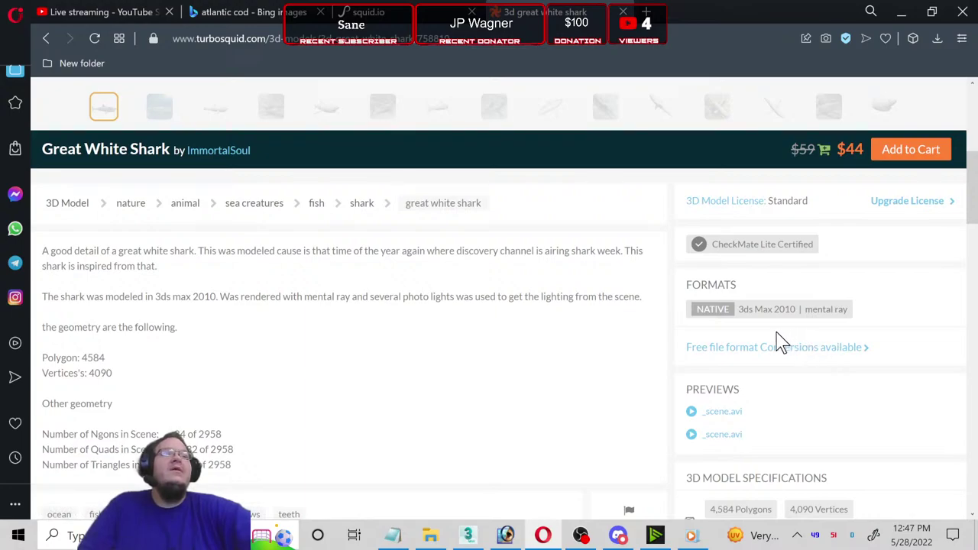
scroll(858, 332, down, 2)
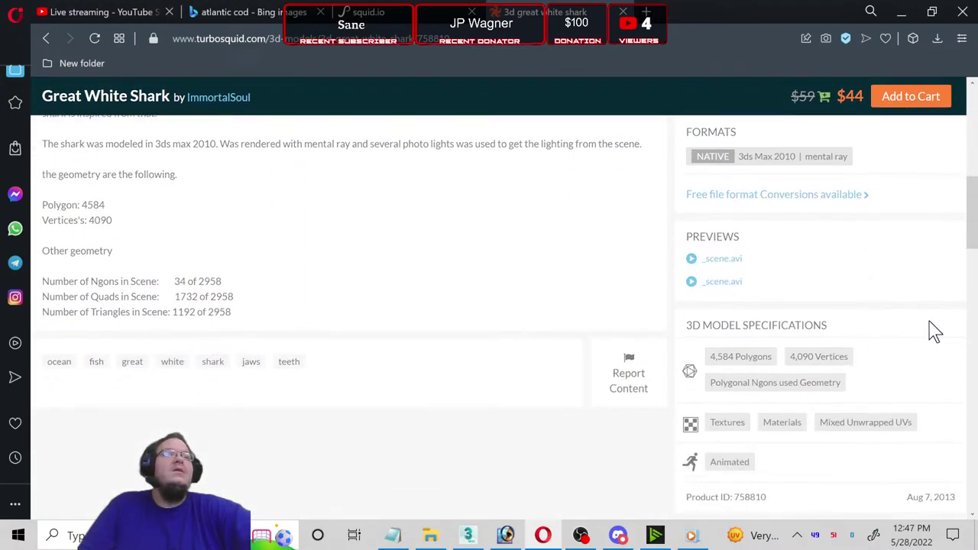
scroll(940, 330, down, 1)
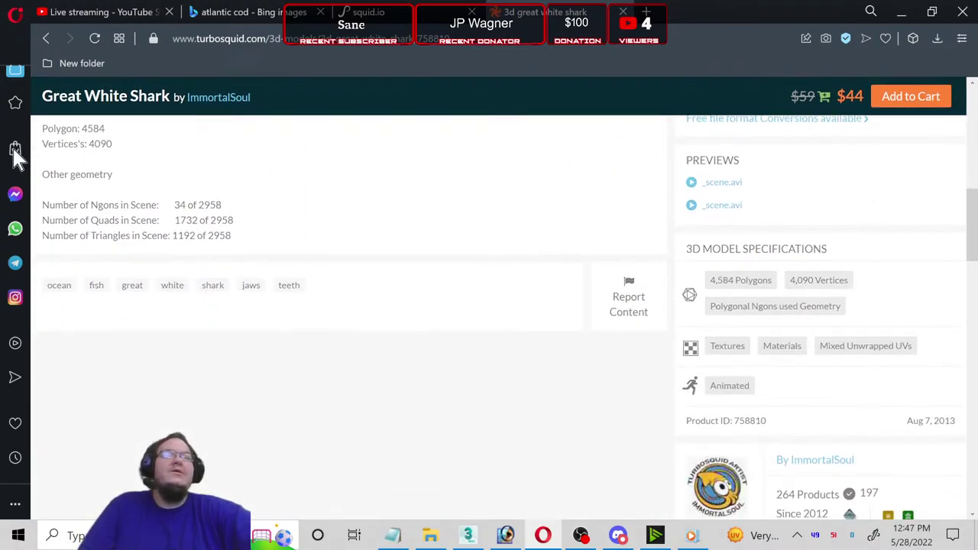
click(40, 37)
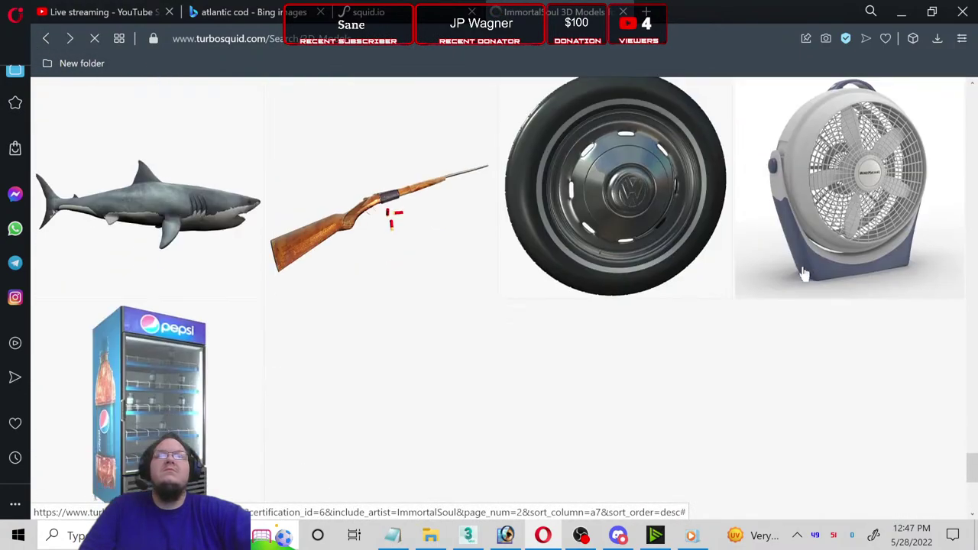
scroll(382, 296, down, 3)
click(192, 286)
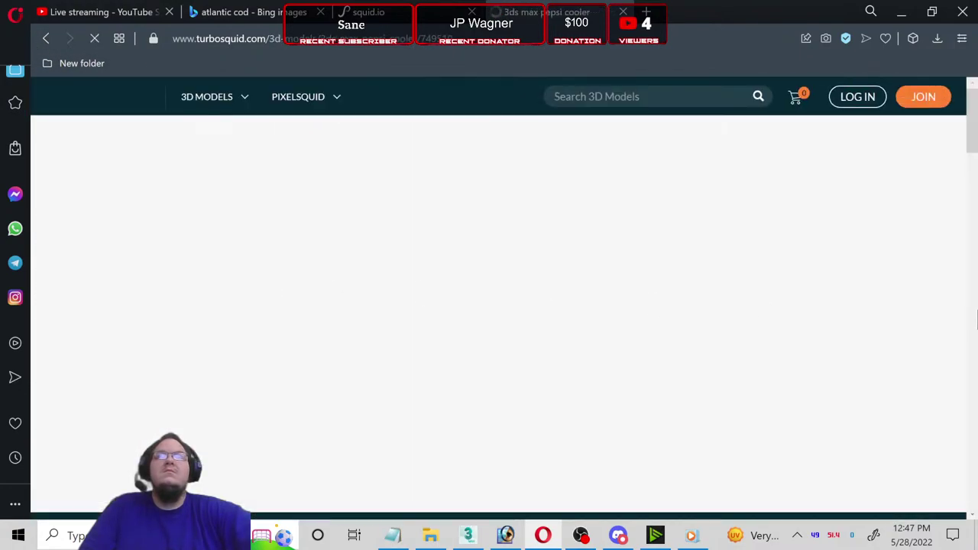
scroll(954, 305, down, 3)
scroll(962, 317, down, 3)
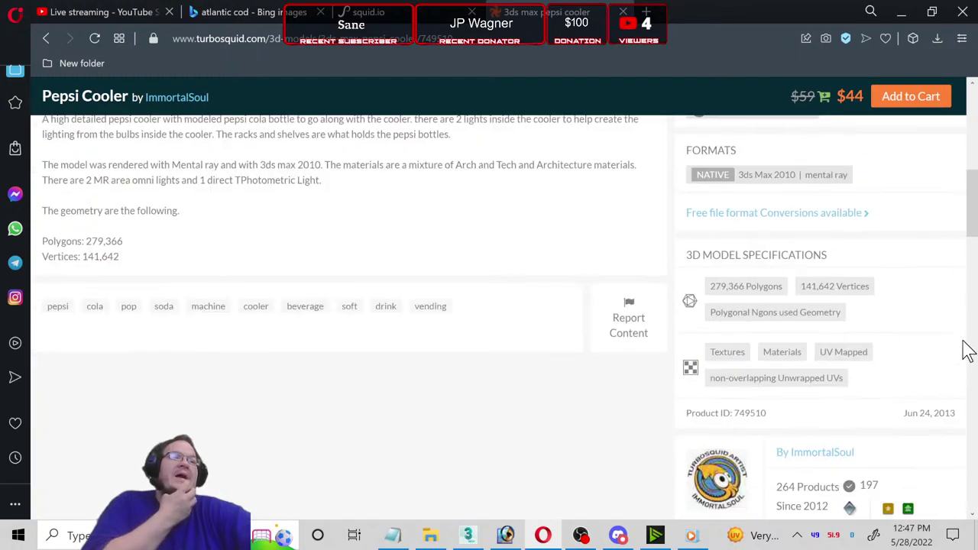
scroll(934, 393, up, 5)
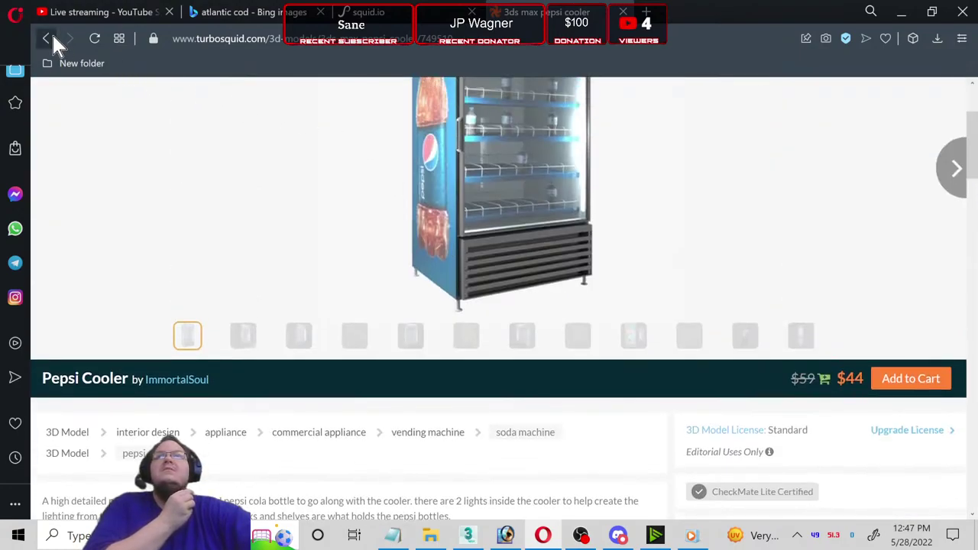
click(48, 38)
scroll(917, 413, up, 3)
scroll(764, 405, up, 3)
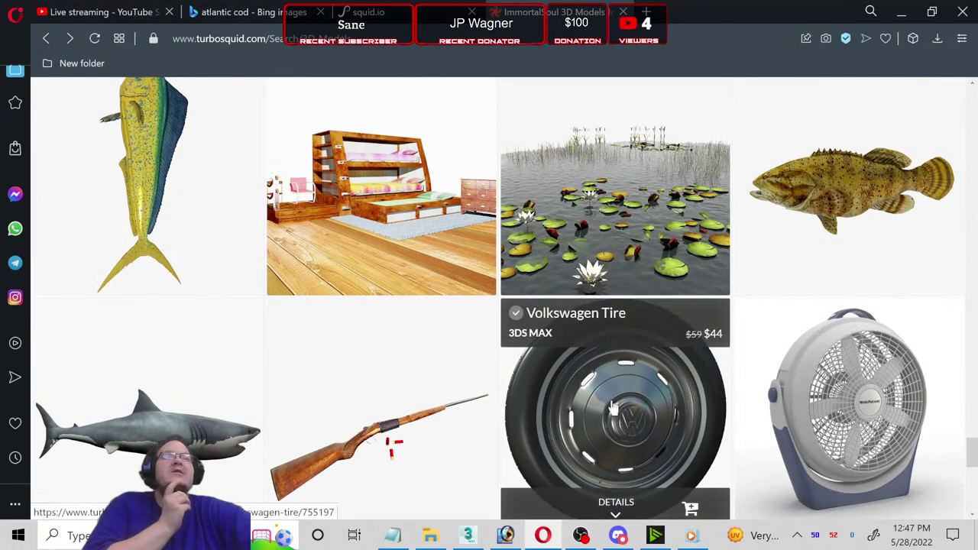
scroll(623, 405, up, 2)
scroll(622, 428, up, 1)
scroll(634, 413, up, 1)
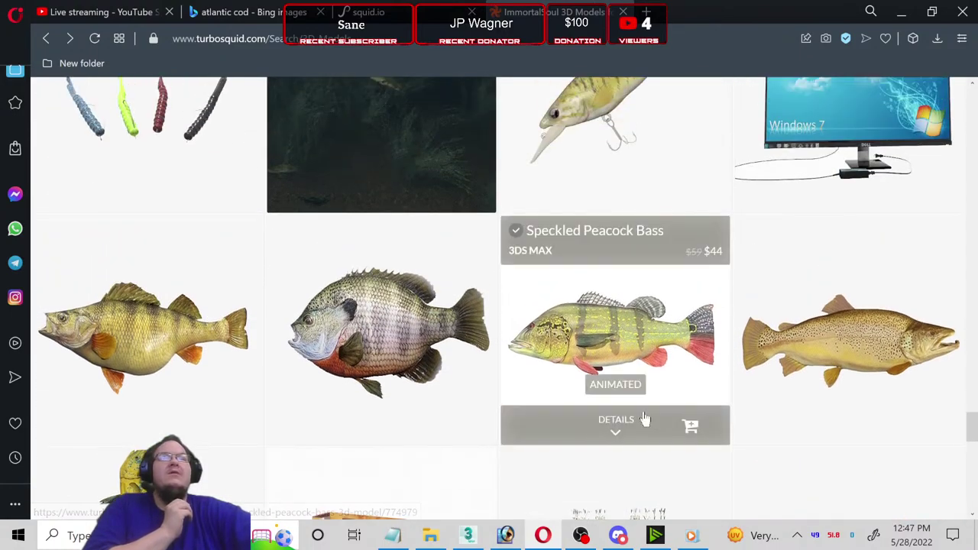
scroll(634, 413, up, 1)
scroll(764, 424, up, 1)
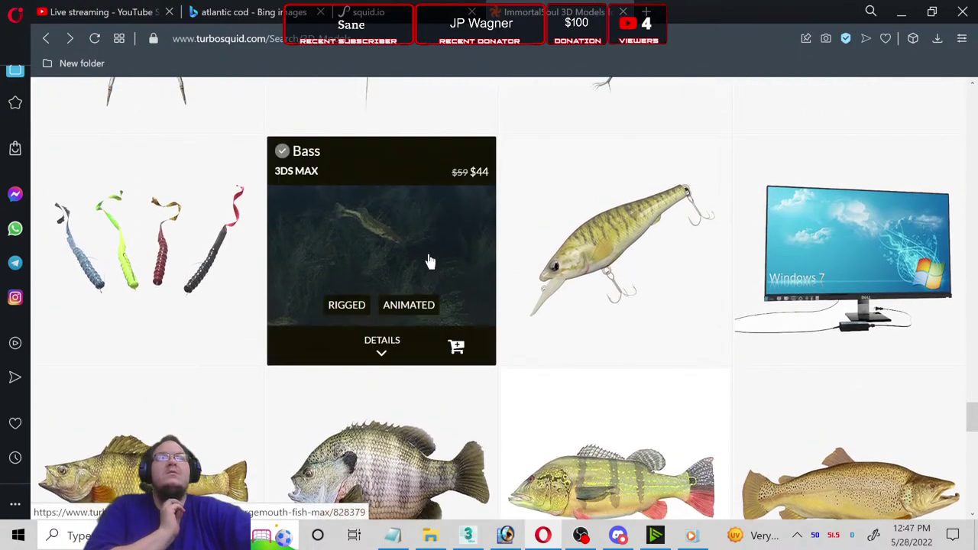
scroll(612, 382, up, 1)
scroll(619, 398, up, 2)
scroll(237, 416, down, 1)
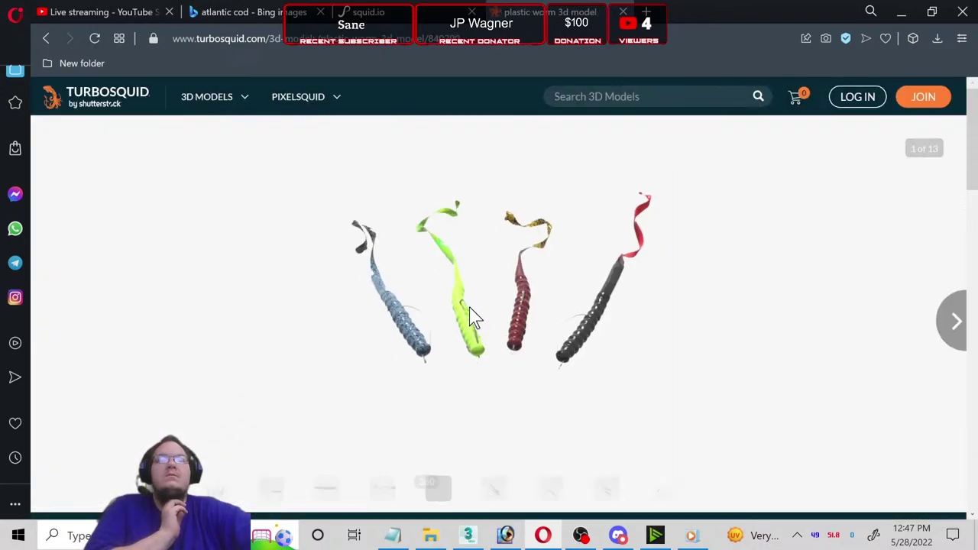
click(382, 488)
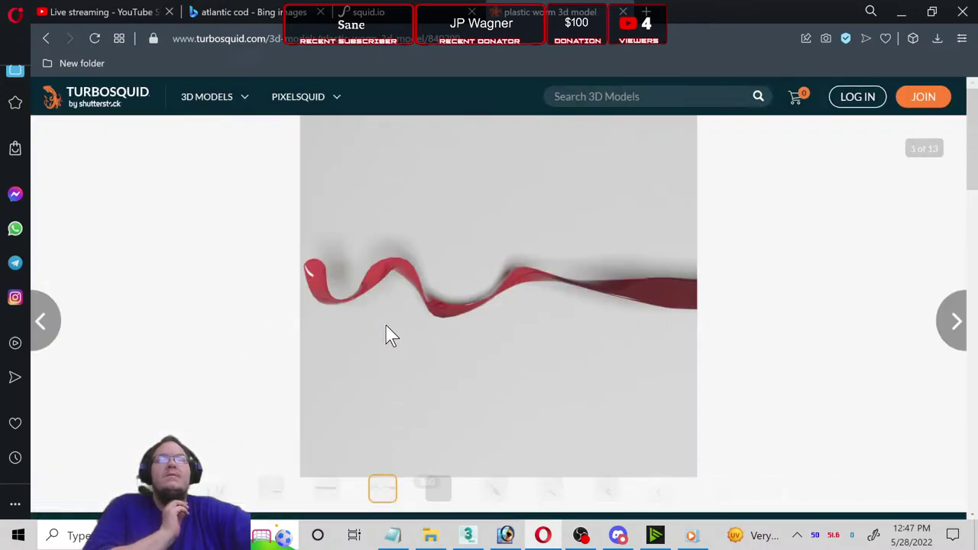
click(438, 488)
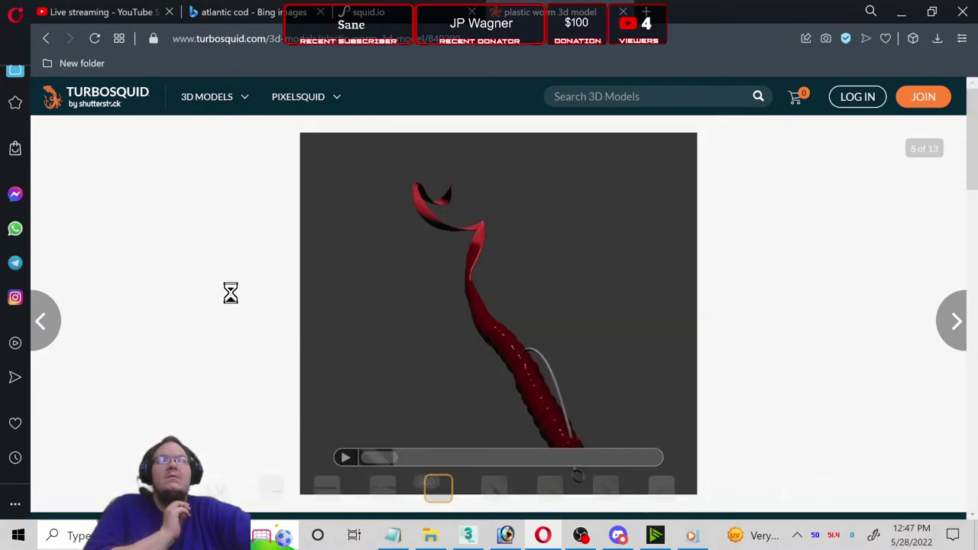
scroll(230, 295, down, 1)
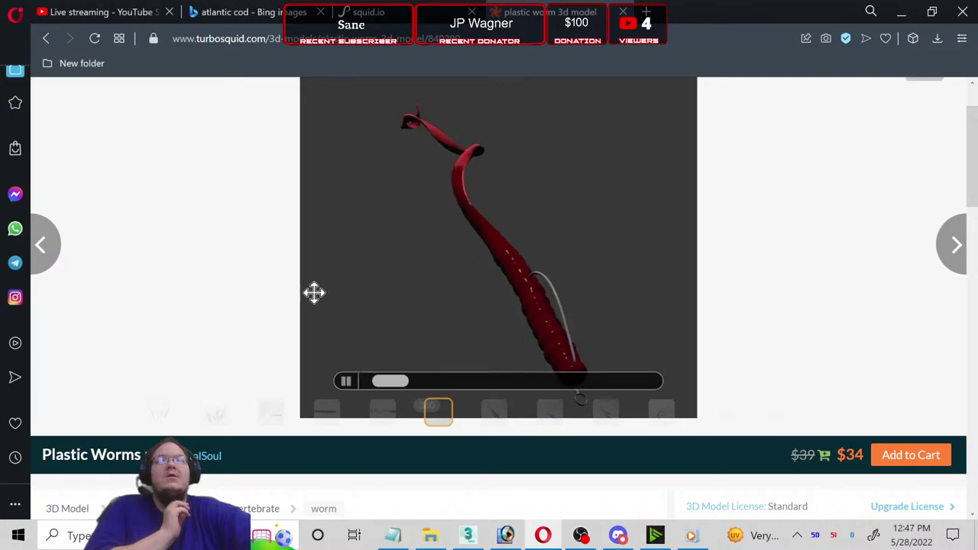
scroll(264, 295, up, 1)
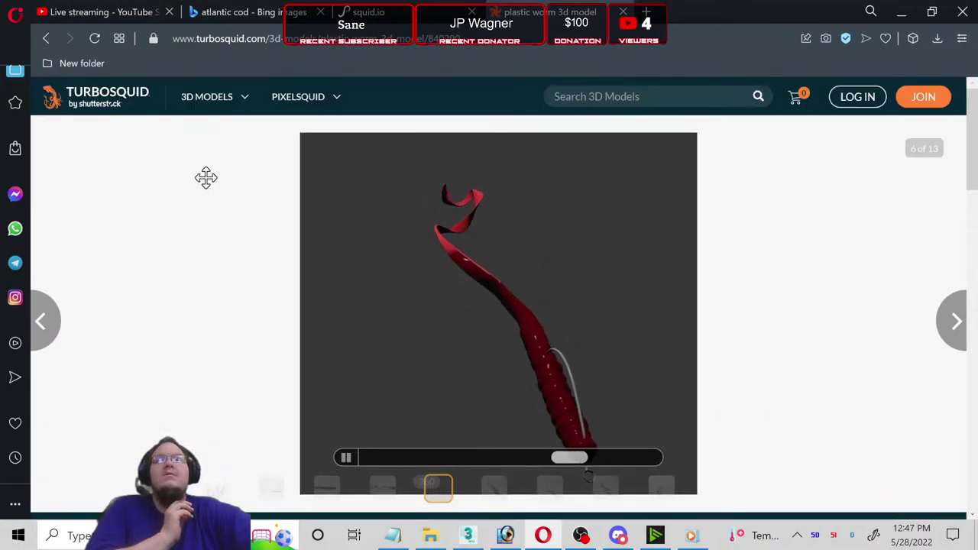
click(52, 41)
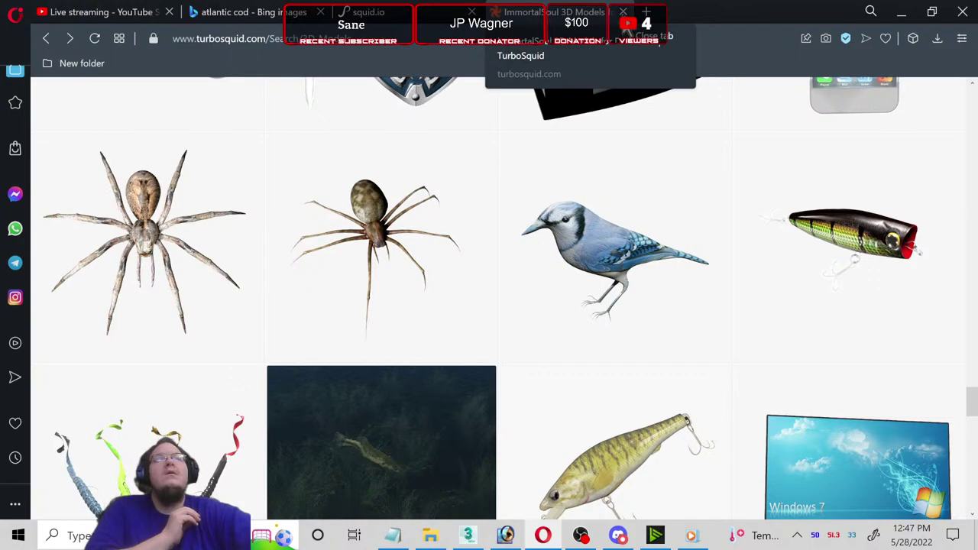
Step: Close the ImmortalSoul and squid.io tabs and return to the Atlantic Cod mesh in 3ds Max
click(623, 12)
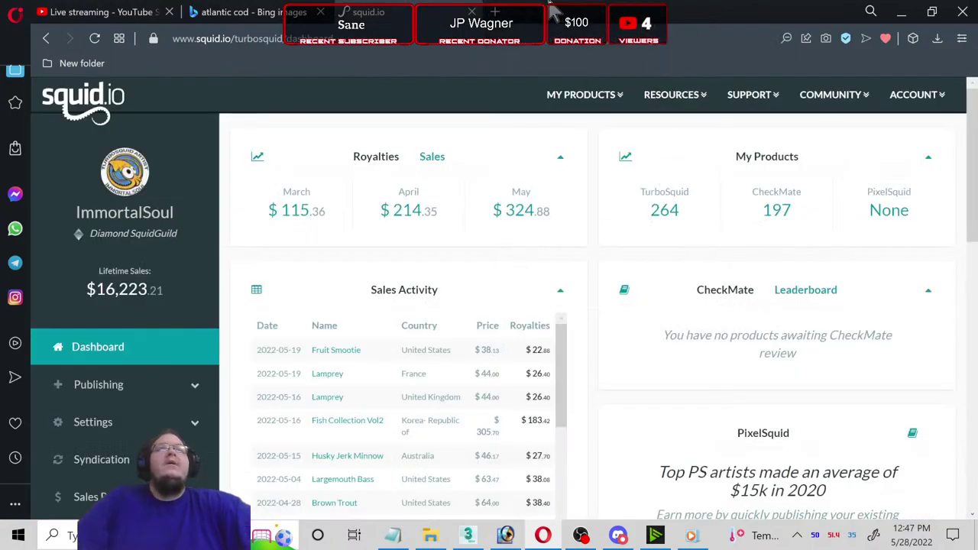
click(473, 13)
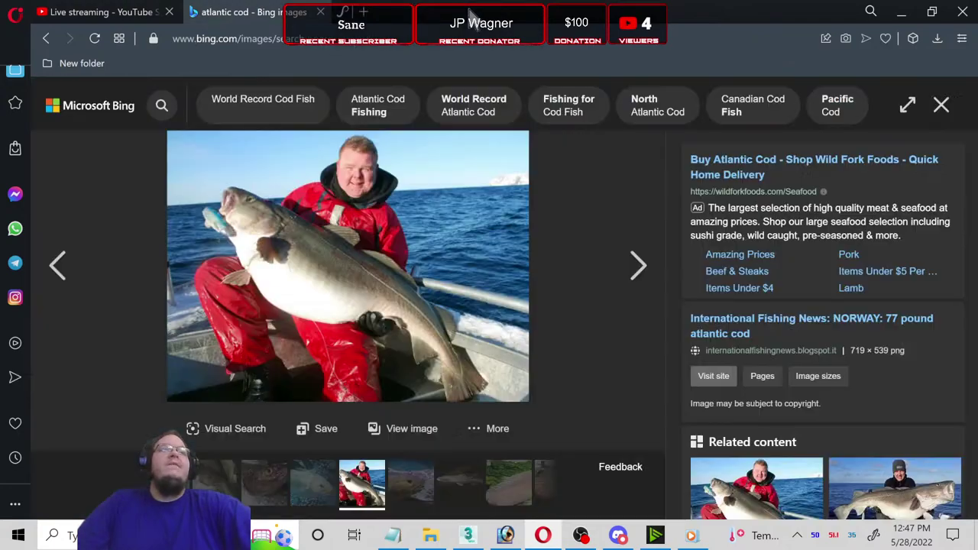
click(458, 537)
middle_drag(264, 314, 302, 313)
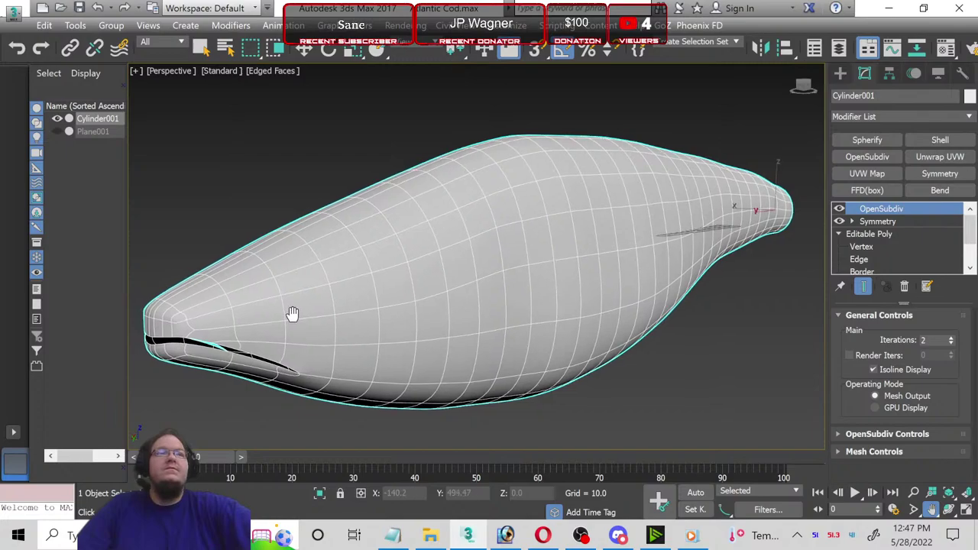
Step: Maximize the Left viewport and select the fish body mesh for editing
click(967, 510)
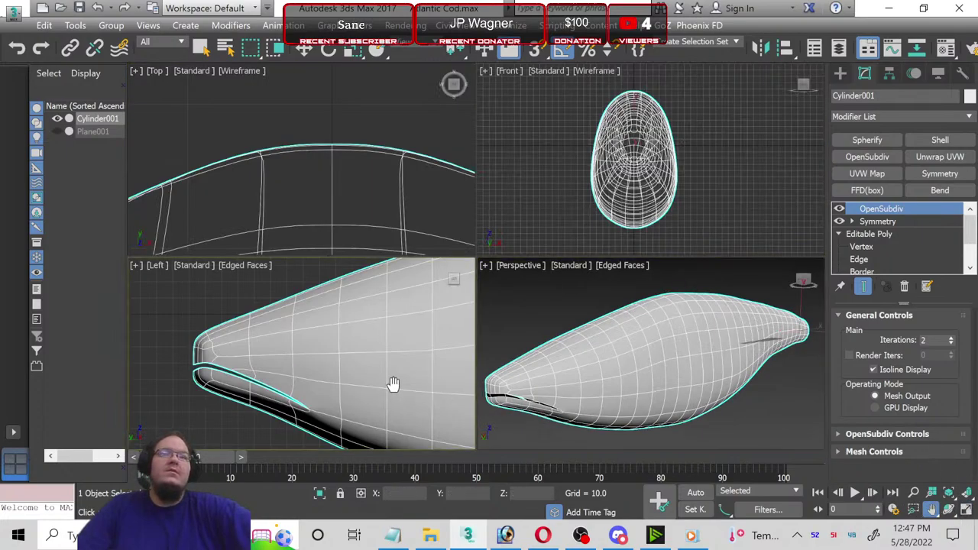
click(967, 510)
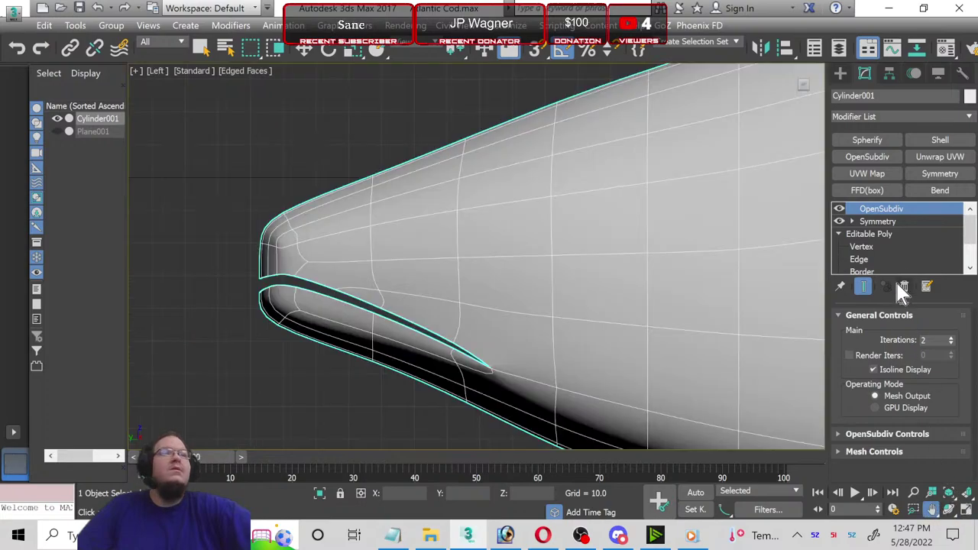
click(871, 246)
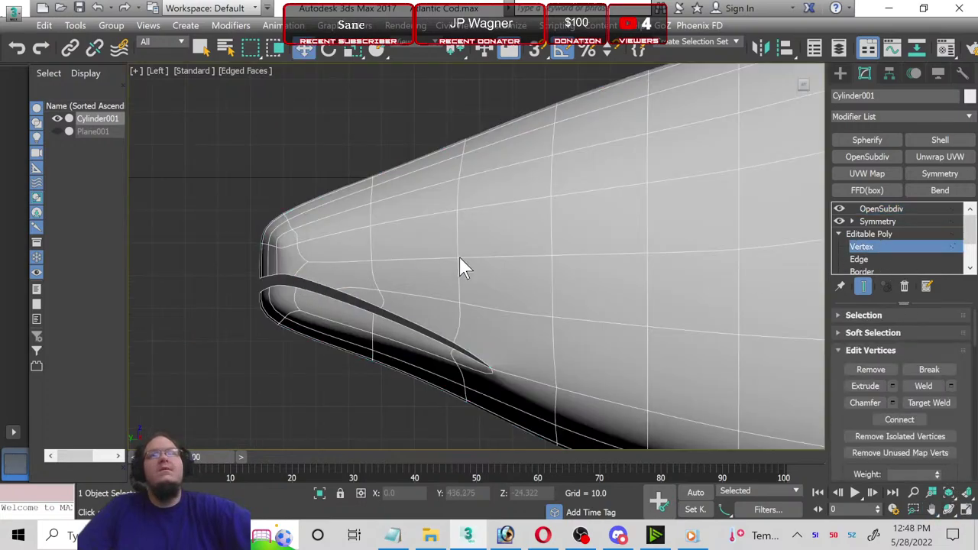
scroll(250, 240, up, 2)
scroll(531, 299, down, 3)
scroll(531, 298, down, 1)
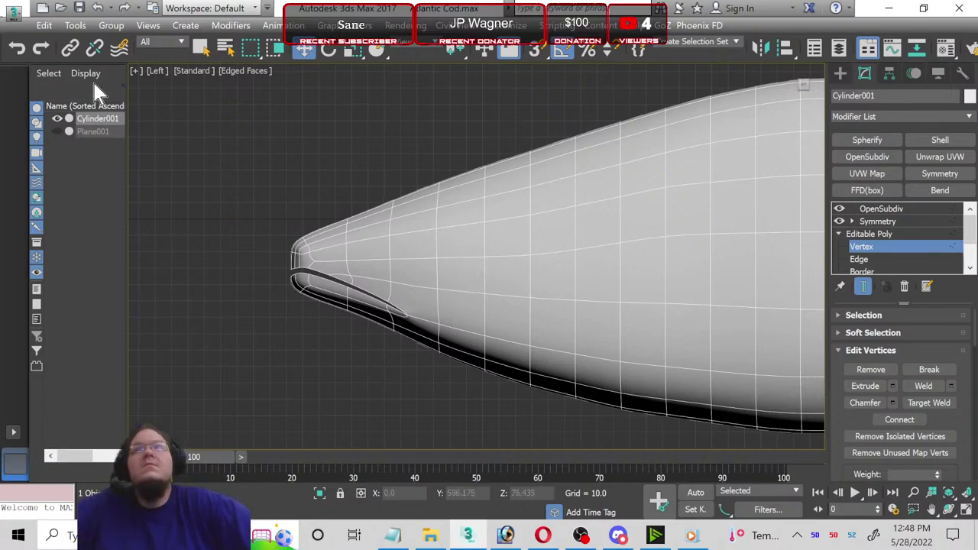
Step: Unhide Plane001 to show the cod reference image and frame it with the body
click(58, 132)
scroll(452, 299, up, 2)
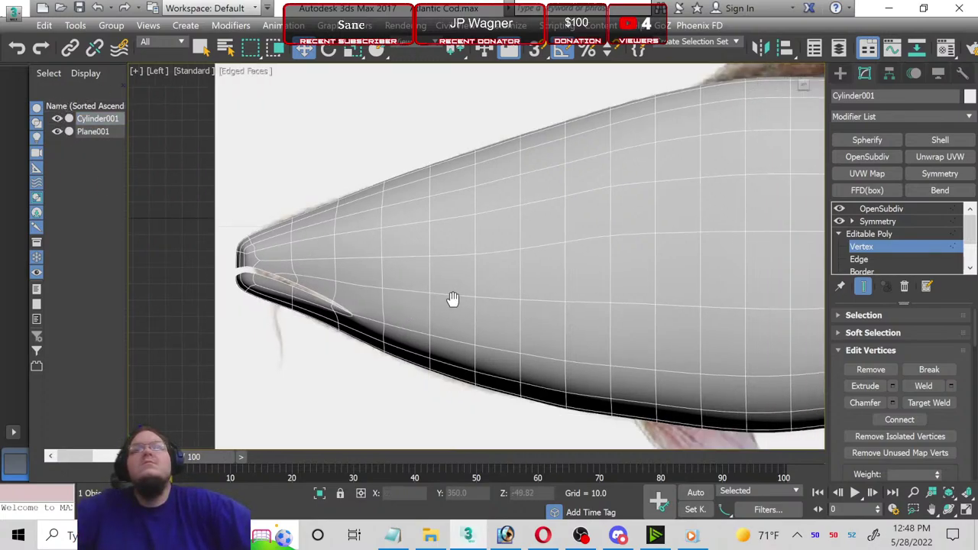
middle_drag(603, 278, 328, 265)
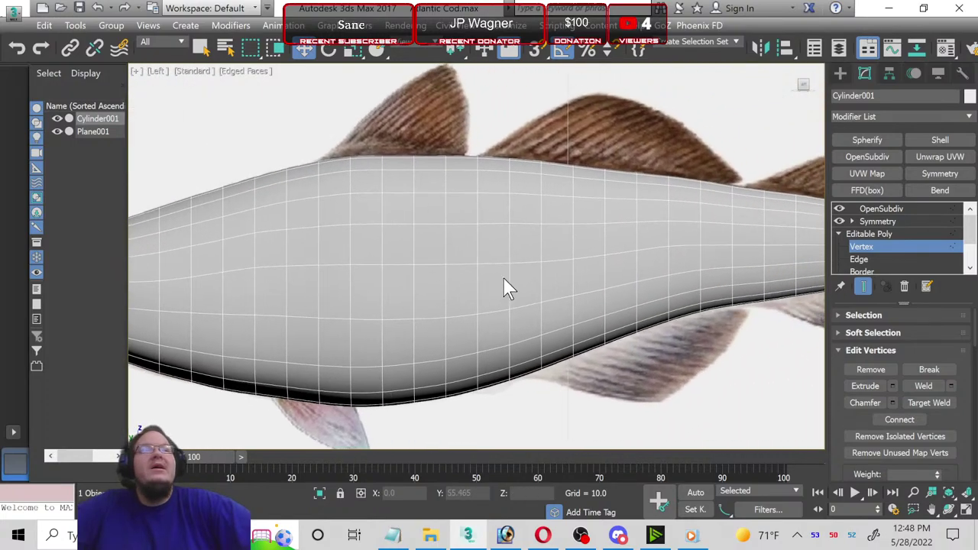
scroll(550, 287, down, 4)
middle_drag(546, 279, 451, 280)
scroll(561, 266, up, 2)
scroll(562, 267, up, 2)
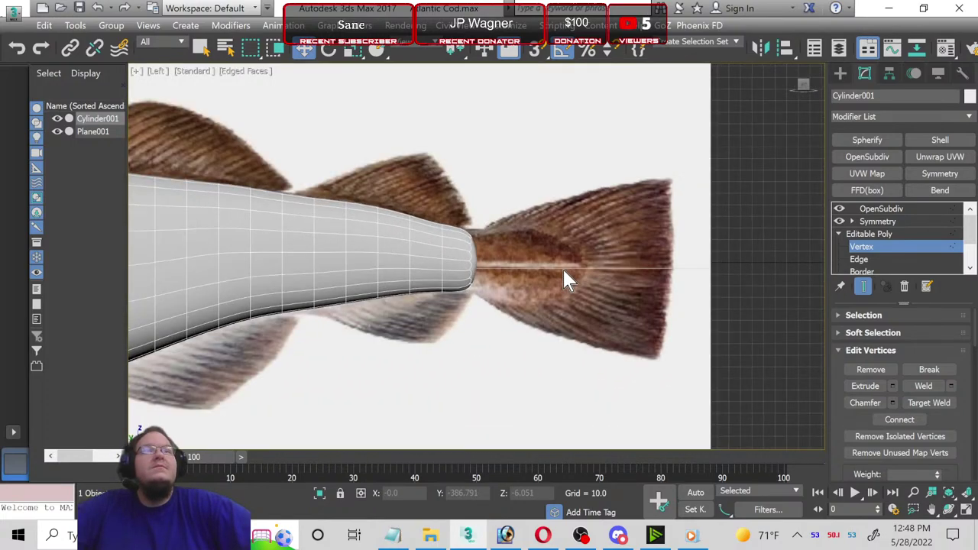
Step: Delete the OpenSubdiv modifier and inspect the raw vertex cage at Vertex level
right_click(882, 212)
click(822, 231)
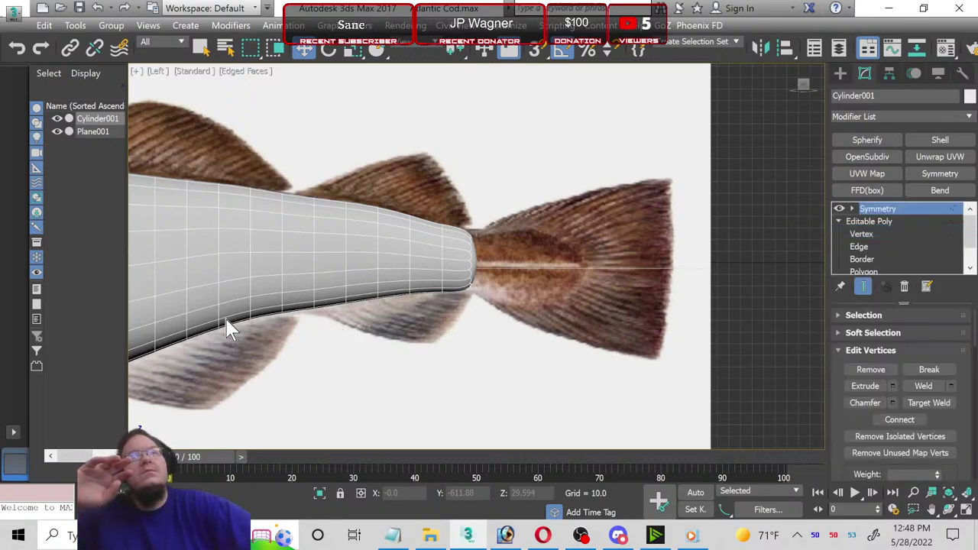
key(1)
scroll(230, 328, up, 3)
middle_drag(338, 295, 655, 275)
scroll(252, 286, up, 3)
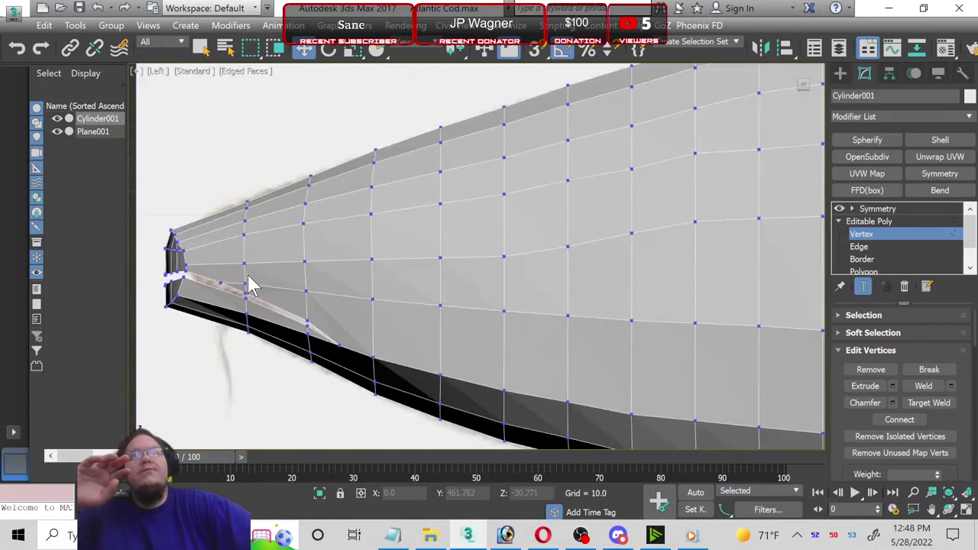
scroll(248, 279, up, 2)
mouse_move(350, 292)
middle_down()
mouse_move(616, 288)
mouse_move(584, 299)
middle_up()
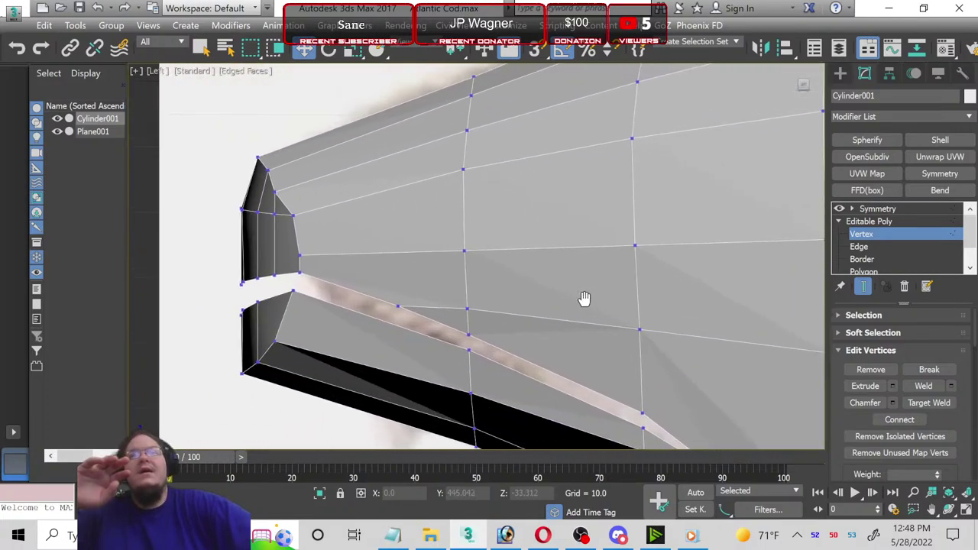
scroll(576, 345, up, 2)
middle_drag(576, 345, 240, 334)
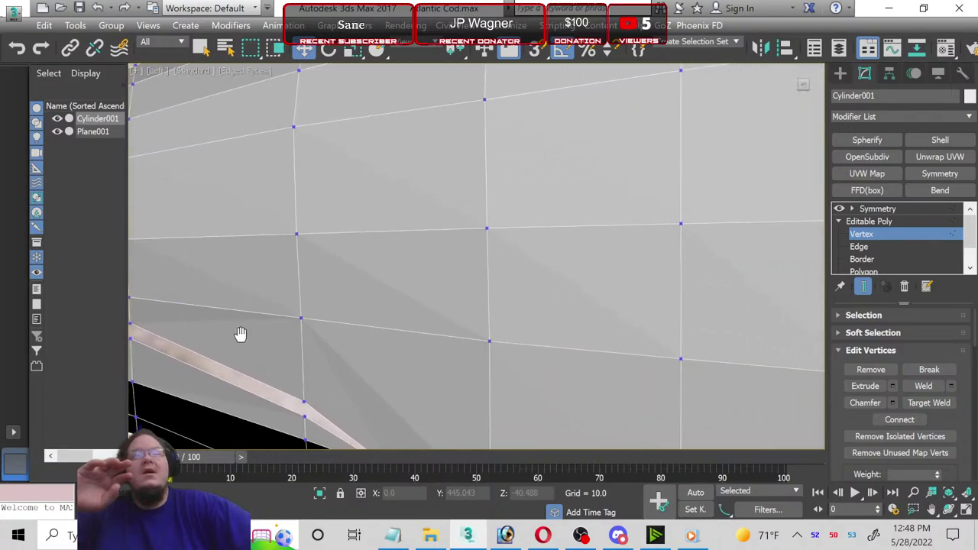
scroll(664, 393, down, 3)
scroll(436, 317, up, 3)
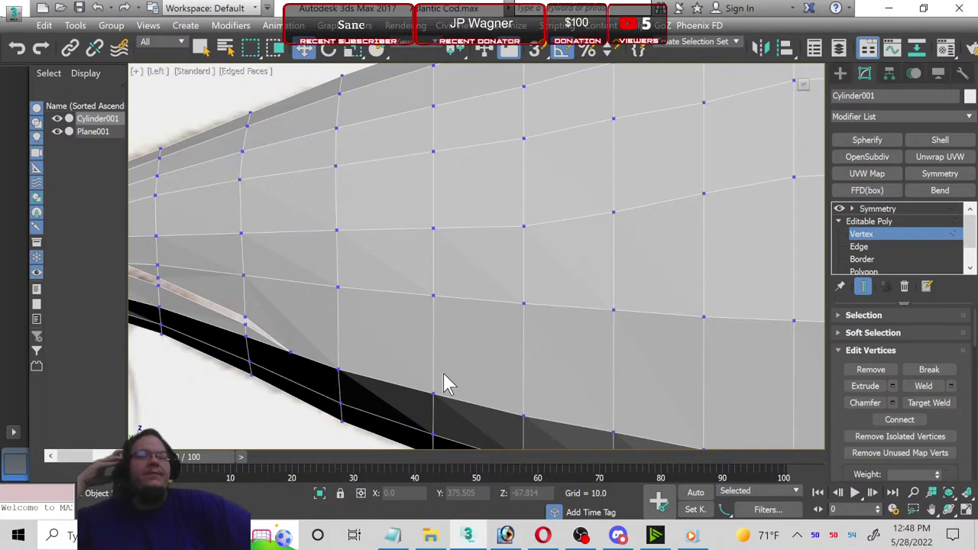
click(581, 537)
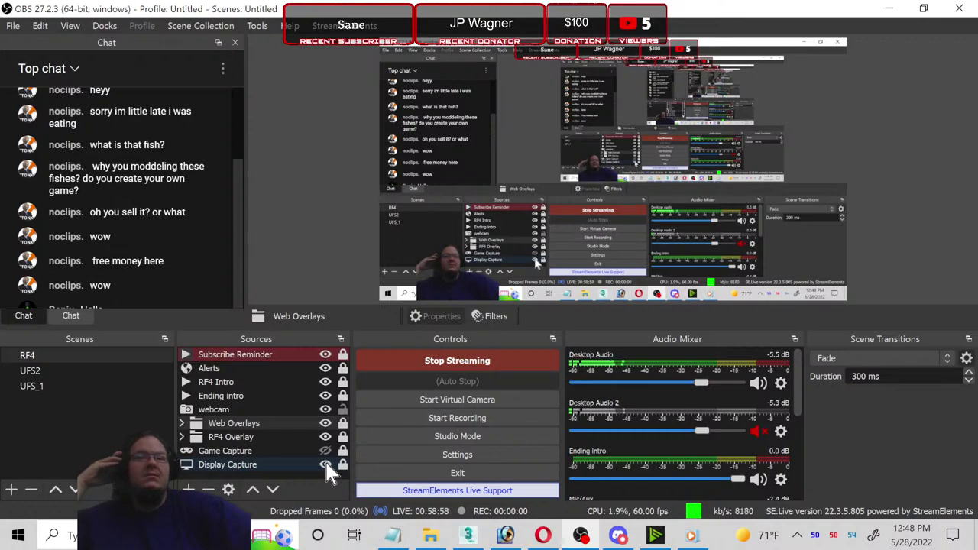
Step: Hide the Display Capture source in OBS so only the overlays and webcam show
click(324, 464)
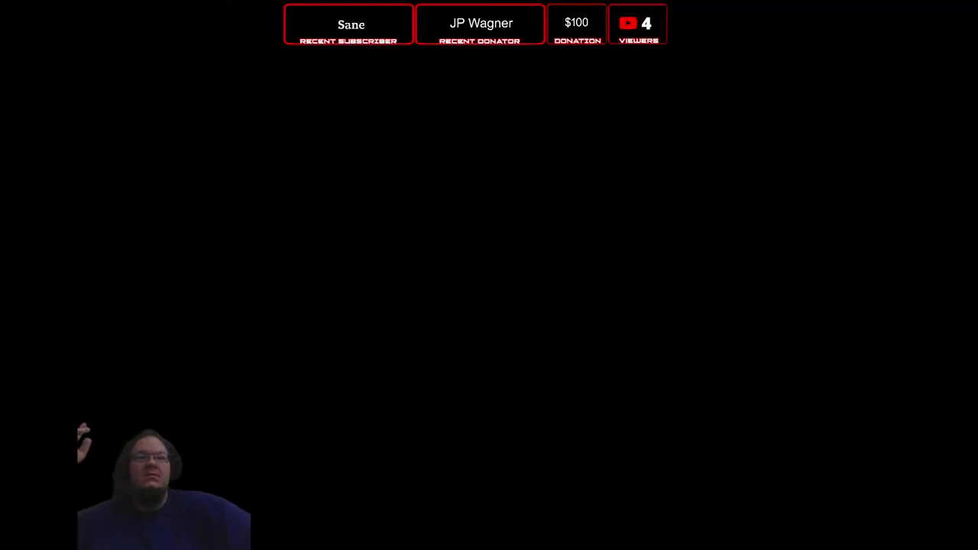
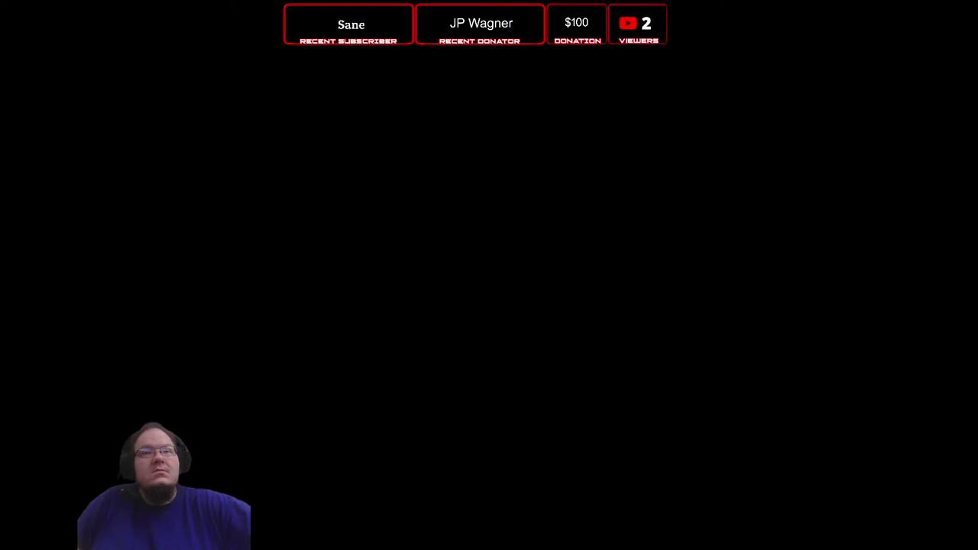
Step: Make the Display Capture source visible again in OBS and bring the 3ds Max cod scene forward
click(325, 464)
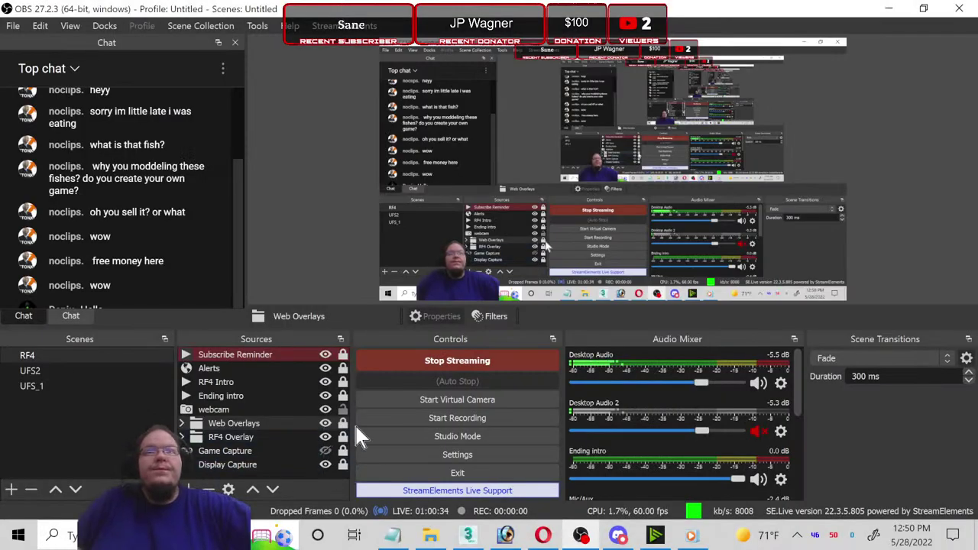
click(469, 537)
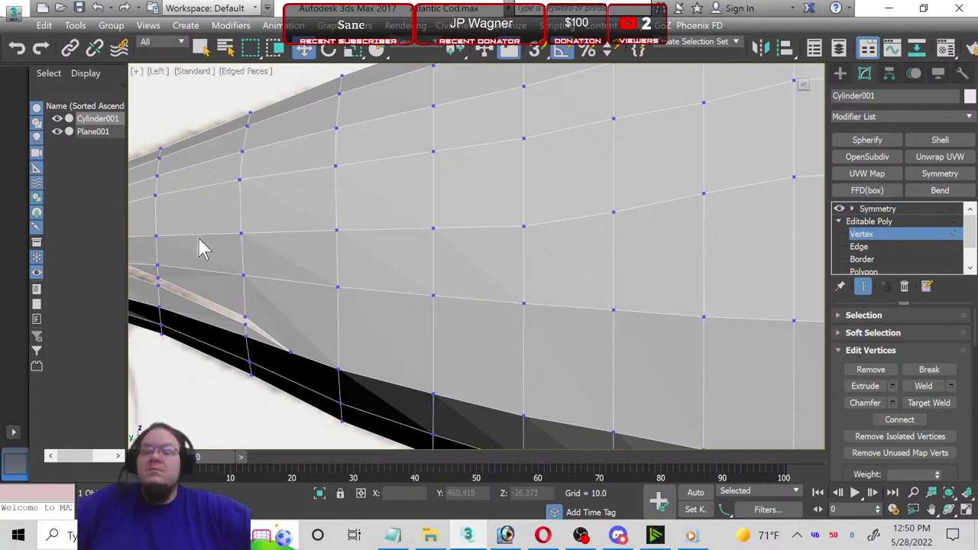
Step: Set the fish material's Opacity to 35 in the Material Editor, then zoom out to the head
key(m)
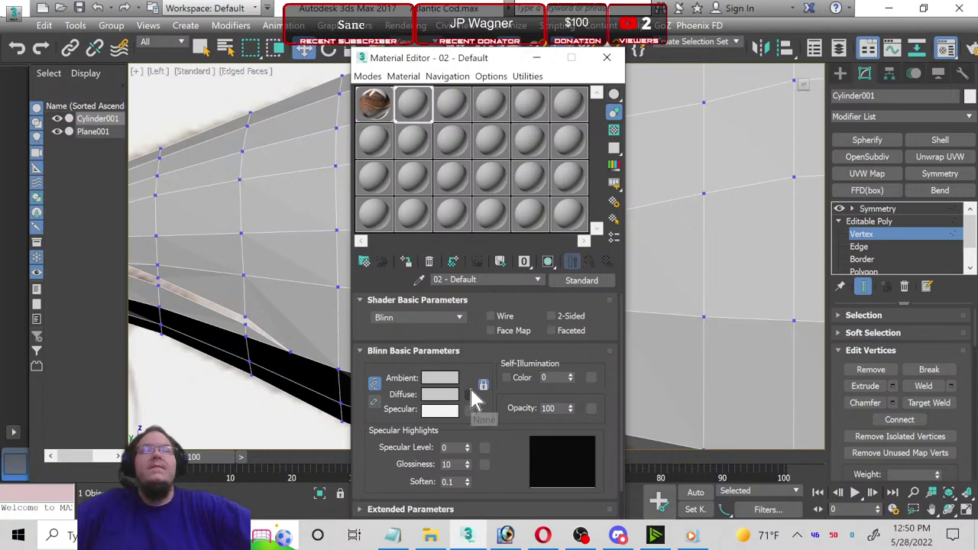
double_click(546, 409)
text(35)
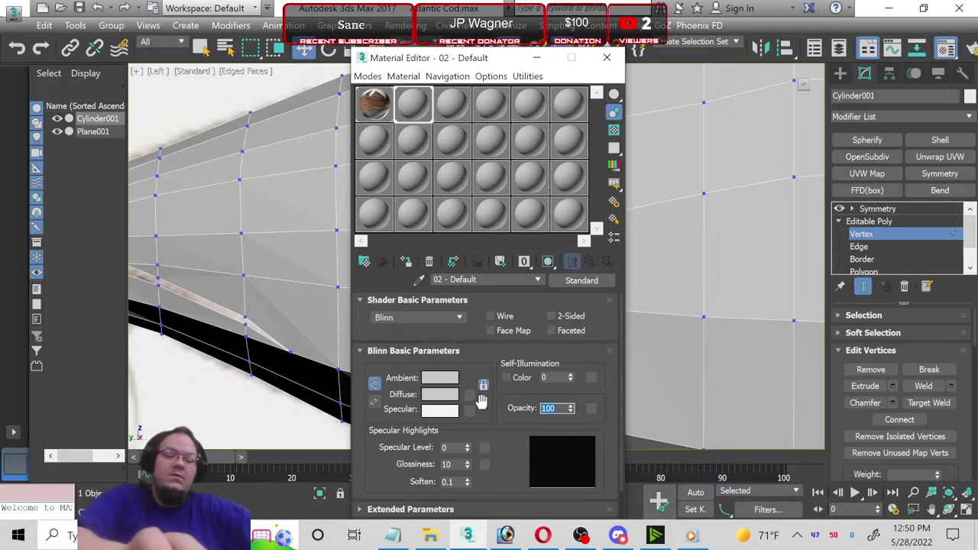
key(Return)
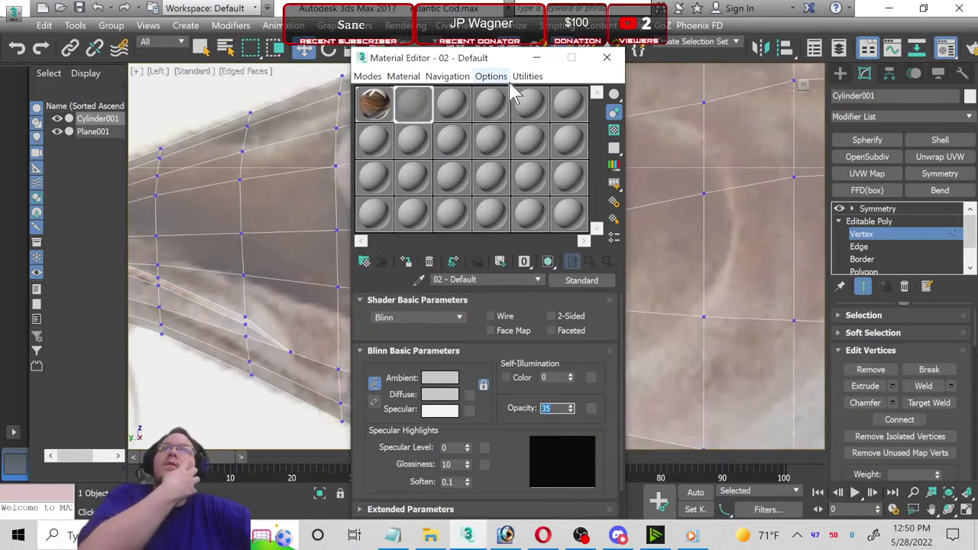
key(m)
scroll(411, 203, down, 2)
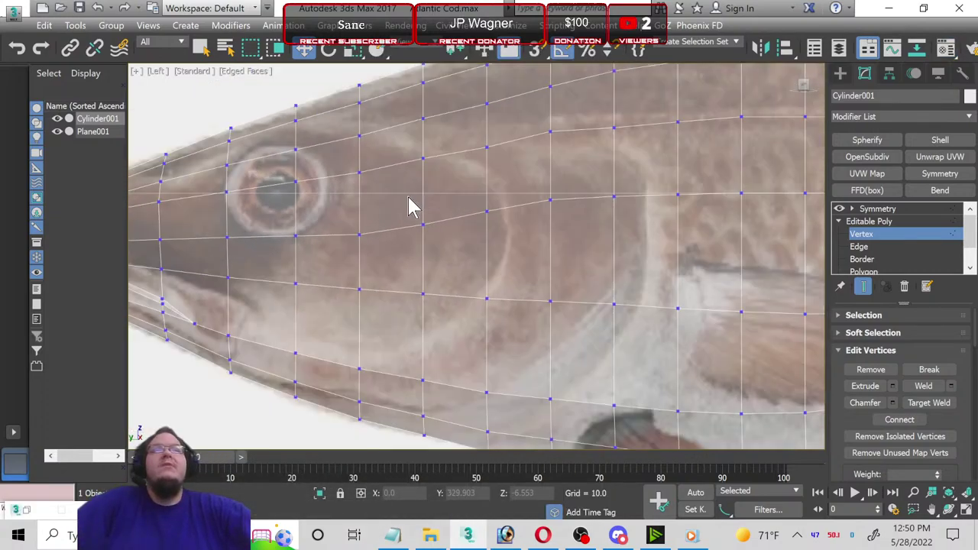
scroll(420, 203, down, 1)
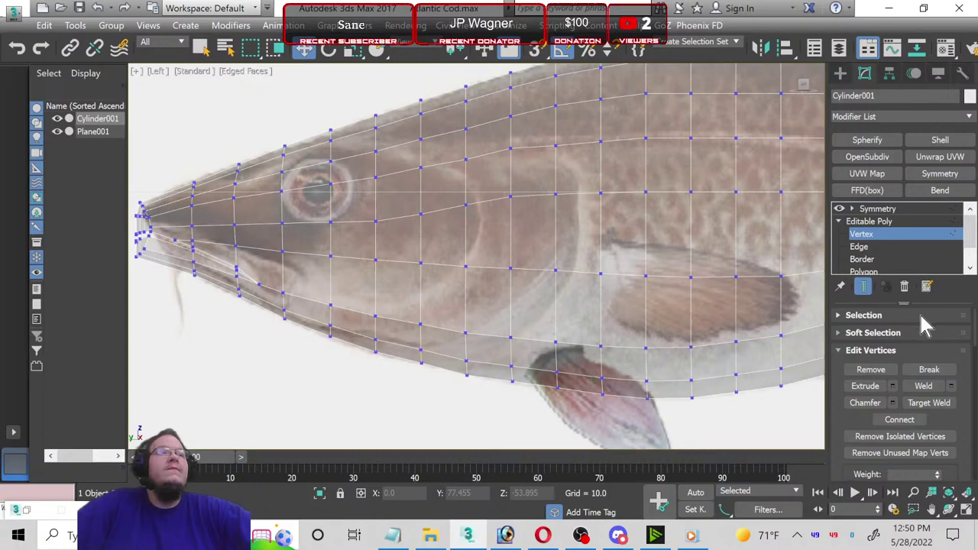
scroll(925, 325, down, 2)
scroll(961, 375, down, 3)
scroll(962, 389, down, 1)
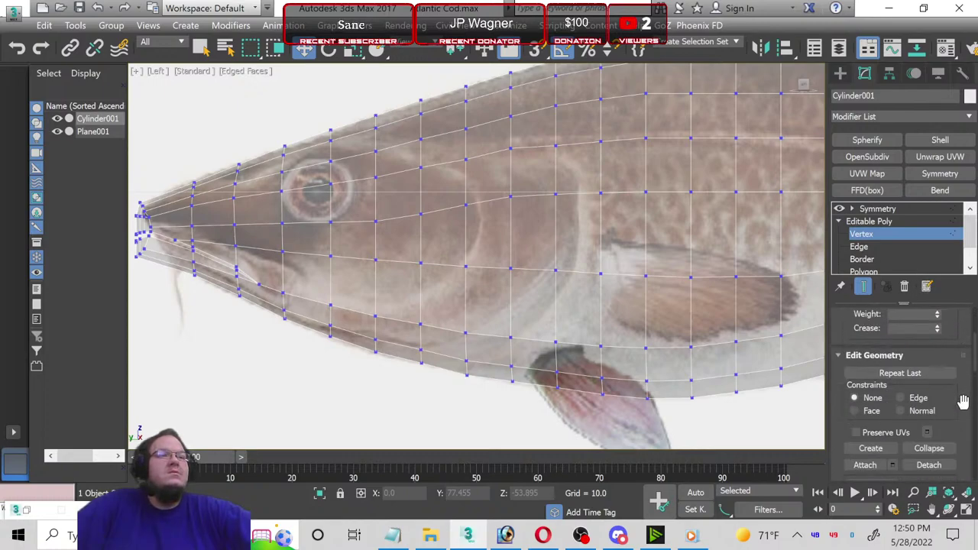
scroll(963, 405, down, 2)
scroll(963, 411, down, 1)
Step: Cut edges vertex to vertex from above the gill down along the gill-cover curve
click(934, 429)
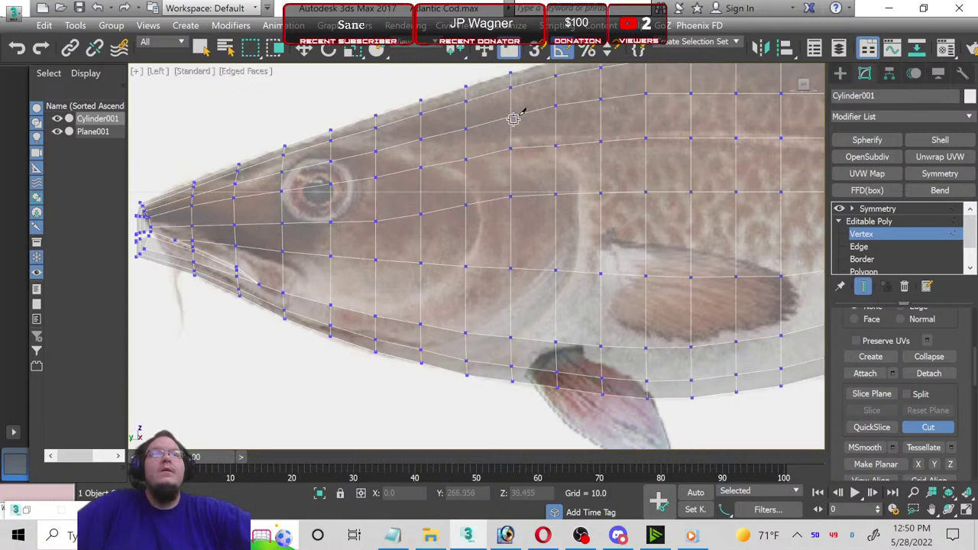
click(557, 144)
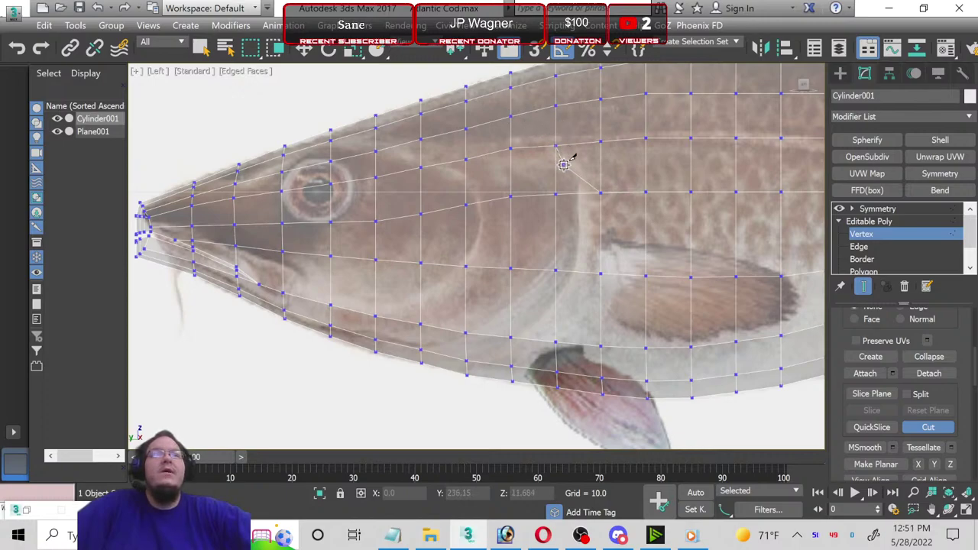
click(579, 173)
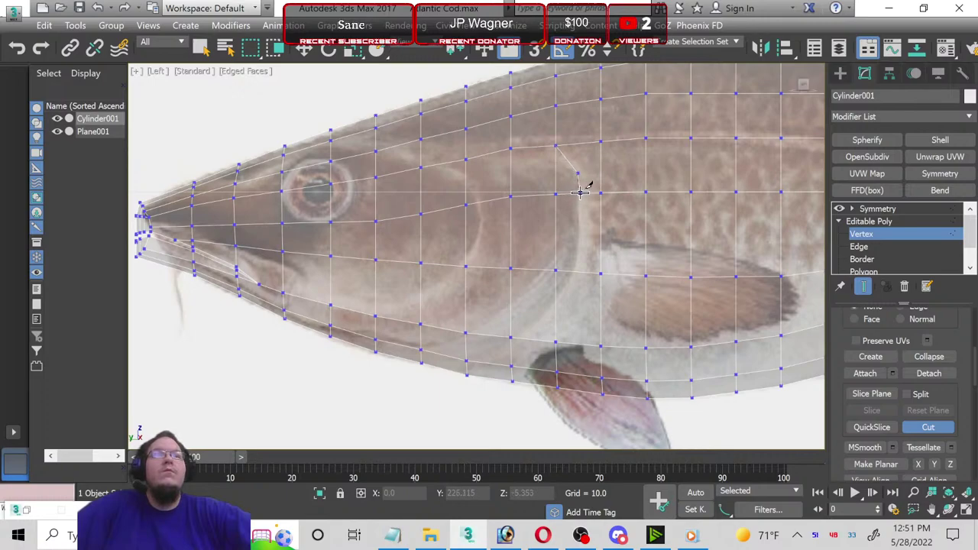
click(580, 192)
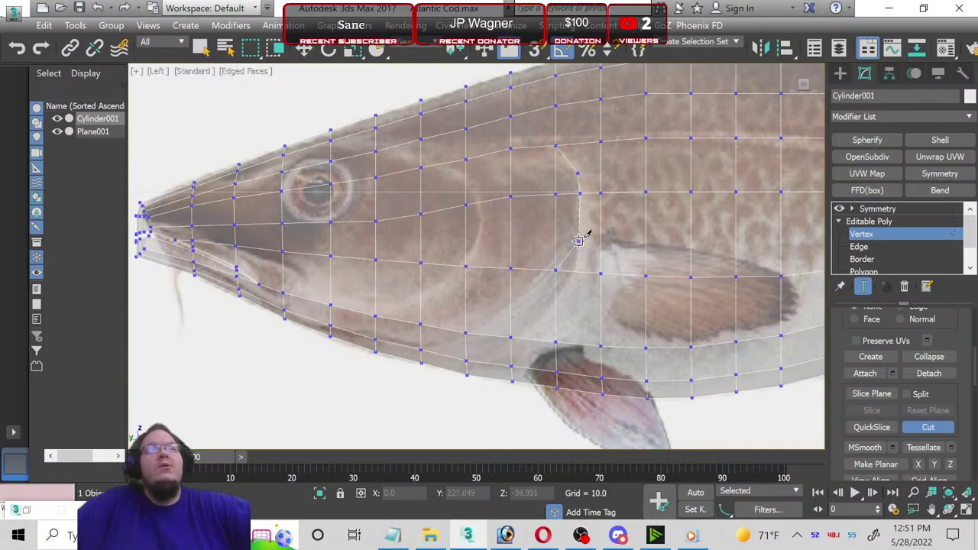
click(579, 241)
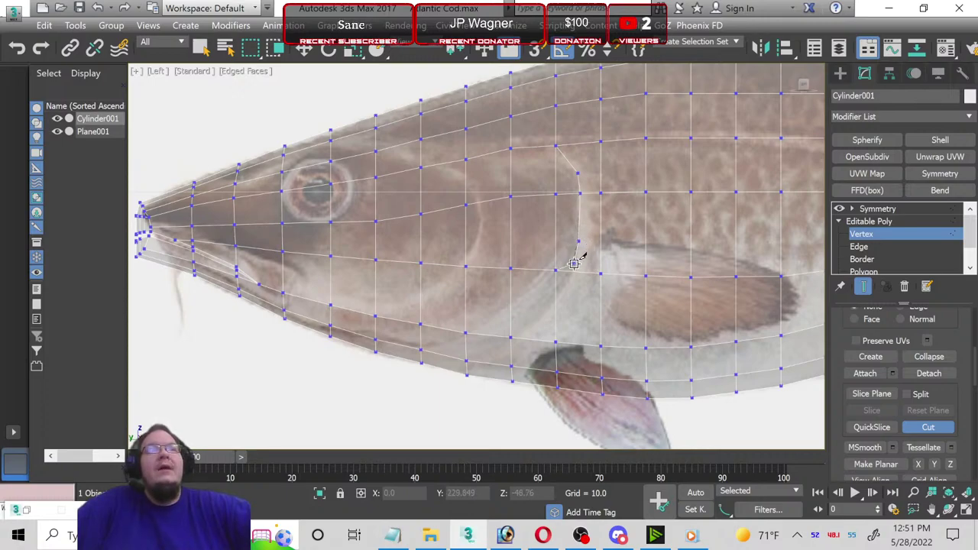
click(573, 274)
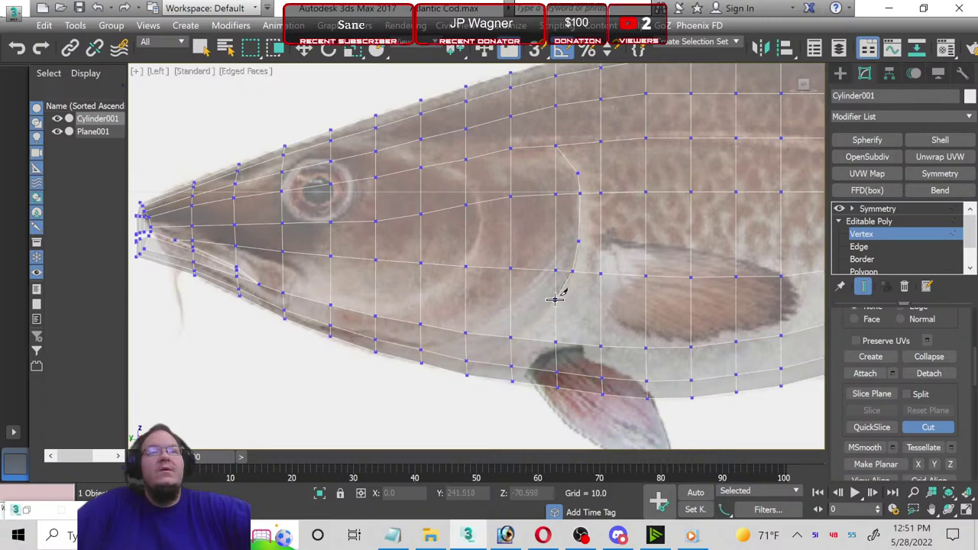
click(556, 298)
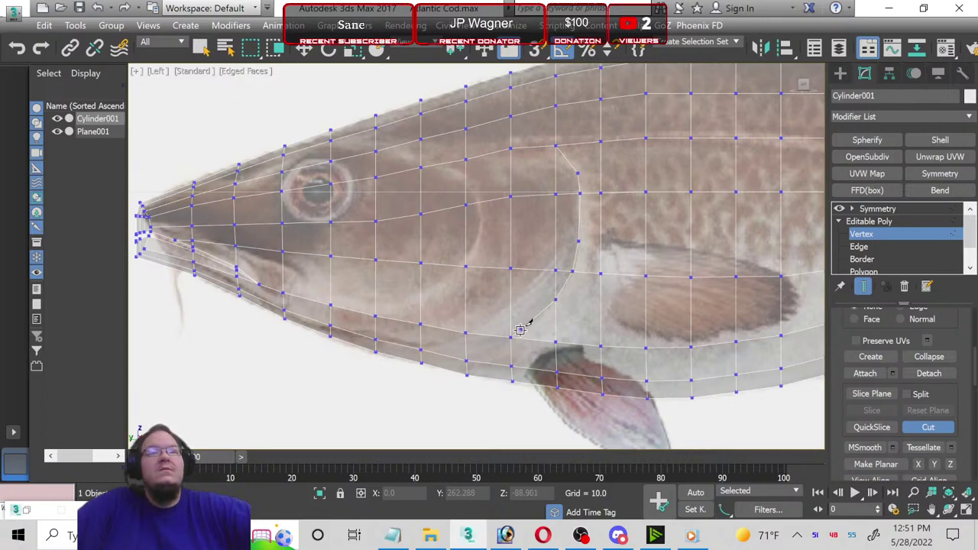
Step: Finish the cut line at the lower belly vertex and reframe the view around the eye
scroll(509, 339, up, 3)
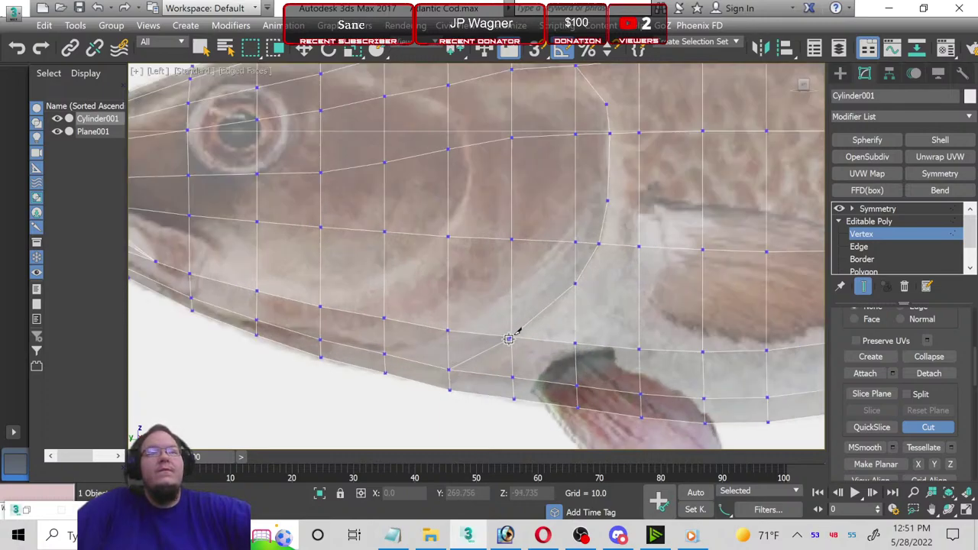
scroll(474, 359, up, 3)
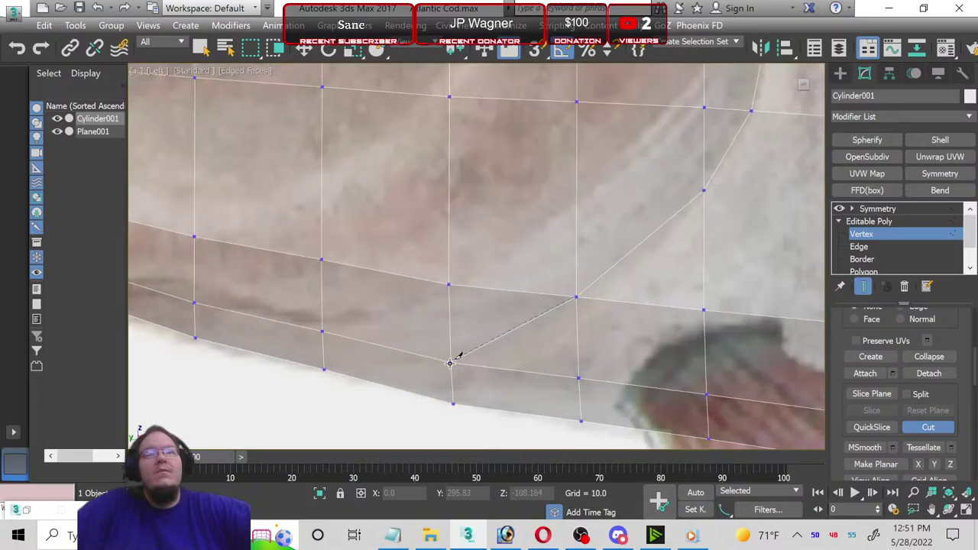
click(449, 362)
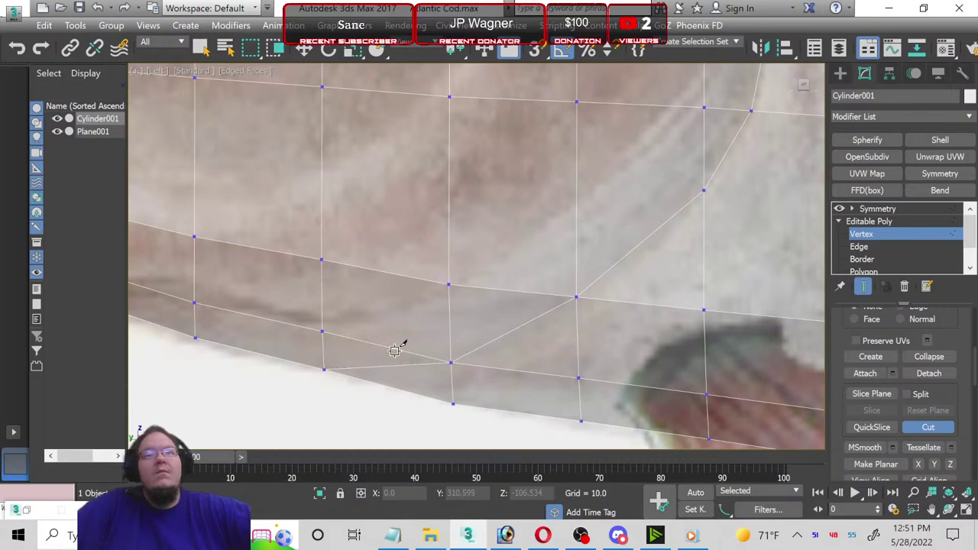
scroll(444, 262, down, 2)
scroll(437, 299, down, 2)
middle_drag(408, 279, 407, 339)
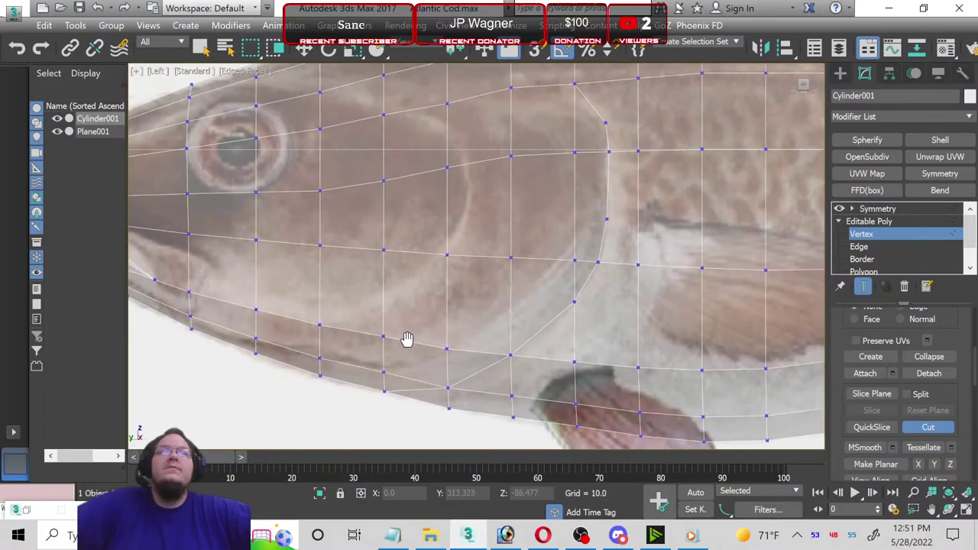
scroll(407, 339, down, 1)
scroll(422, 334, down, 1)
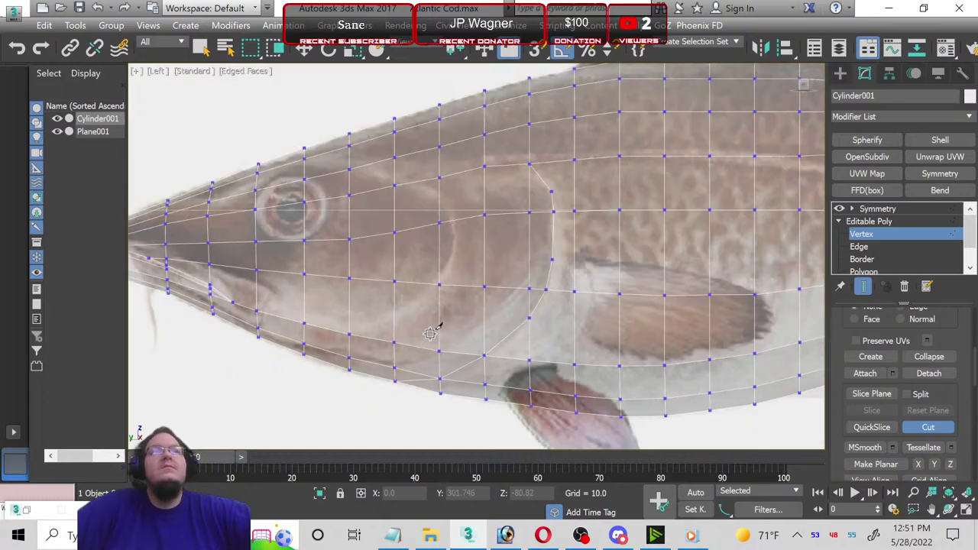
Step: Switch through Editable Poly sub-object levels, ending back at Vertex level
click(897, 232)
scroll(868, 251, down, 1)
scroll(870, 250, down, 1)
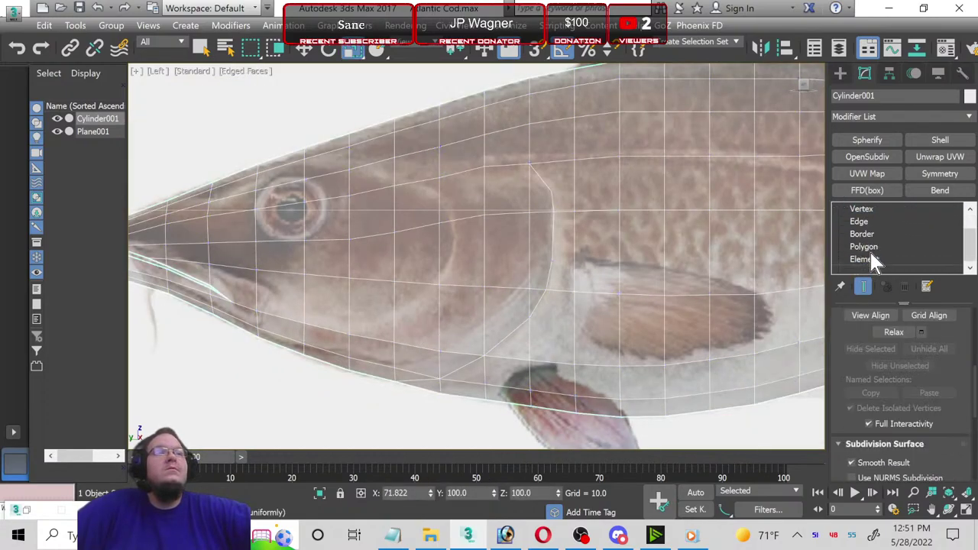
click(869, 246)
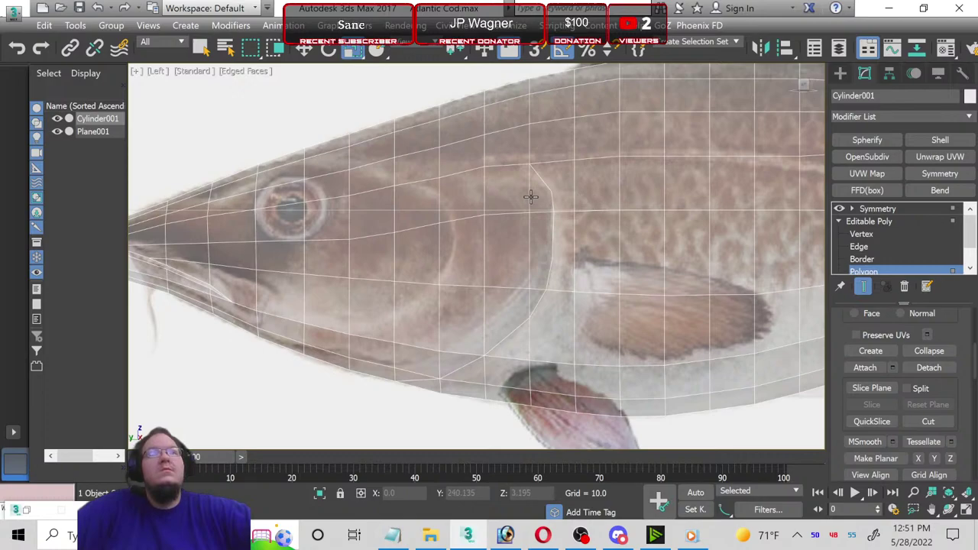
click(861, 234)
scroll(535, 196, up, 2)
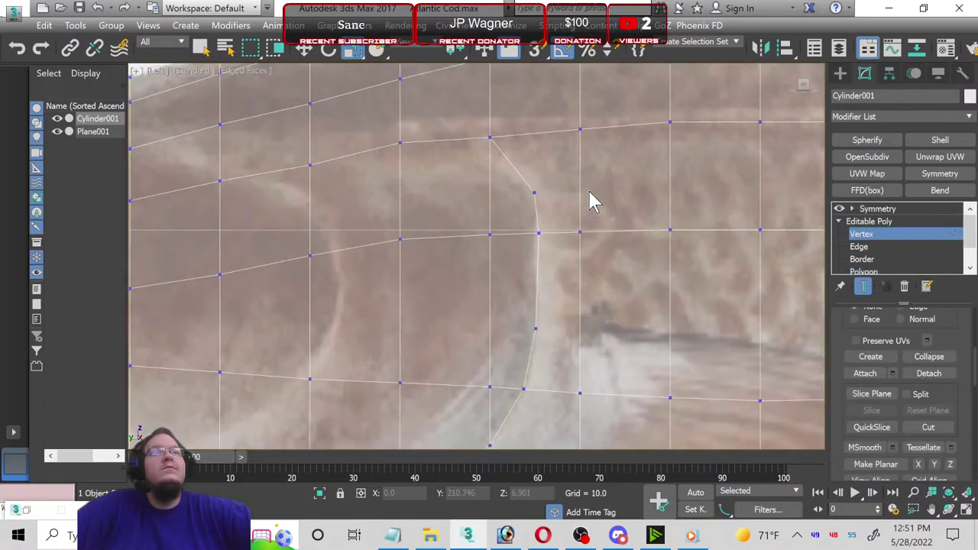
Step: Select the new gill-cut vertex together with the upper edge vertex above it
click(535, 191)
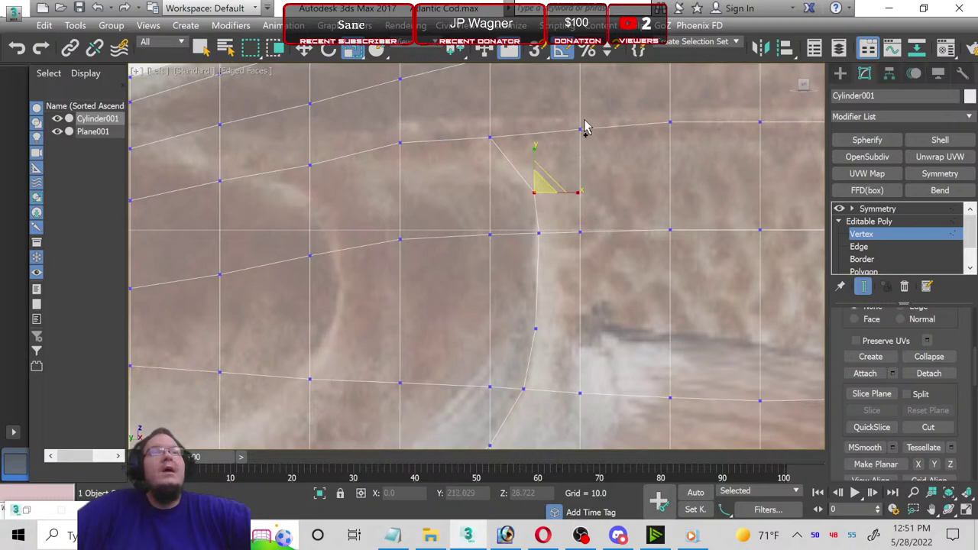
ctrl+click(579, 129)
scroll(951, 415, down, 2)
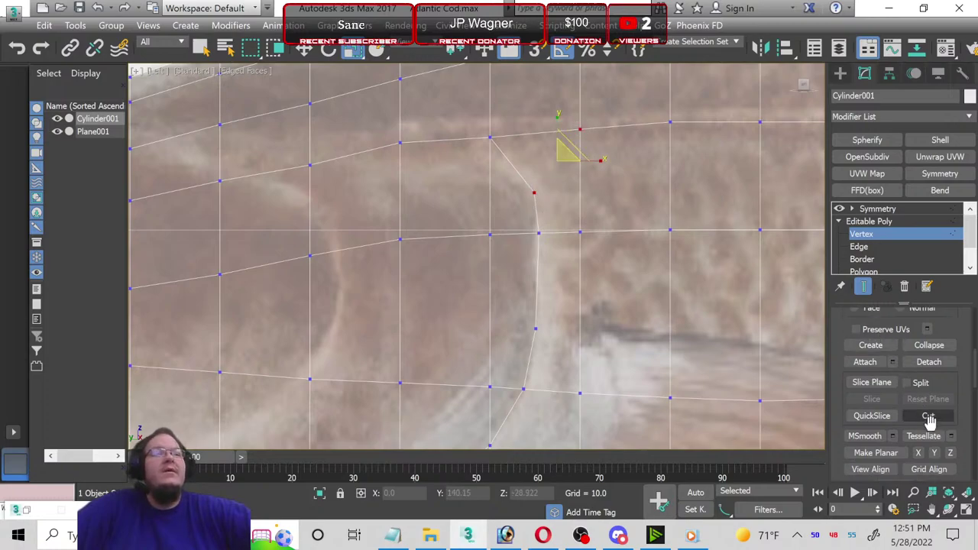
scroll(959, 411, down, 2)
scroll(959, 411, down, 1)
scroll(961, 410, down, 1)
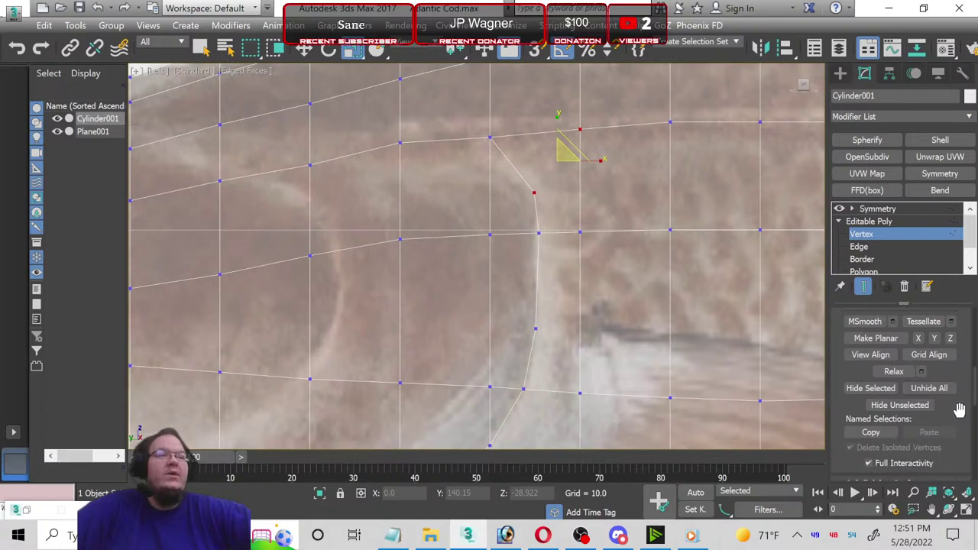
scroll(962, 411, down, 1)
scroll(965, 410, down, 1)
scroll(966, 411, down, 1)
scroll(965, 411, down, 1)
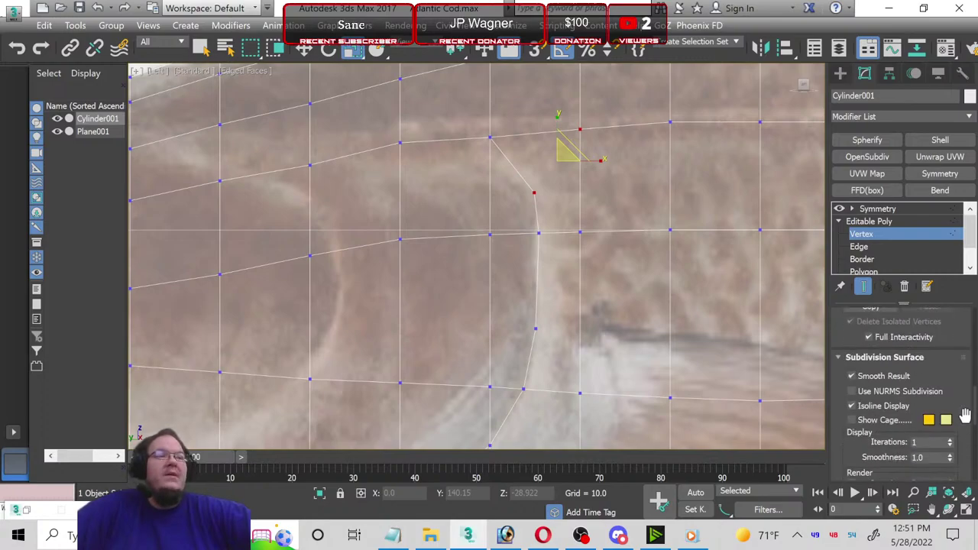
scroll(966, 412, up, 2)
scroll(967, 413, up, 1)
scroll(967, 411, up, 2)
scroll(968, 404, up, 1)
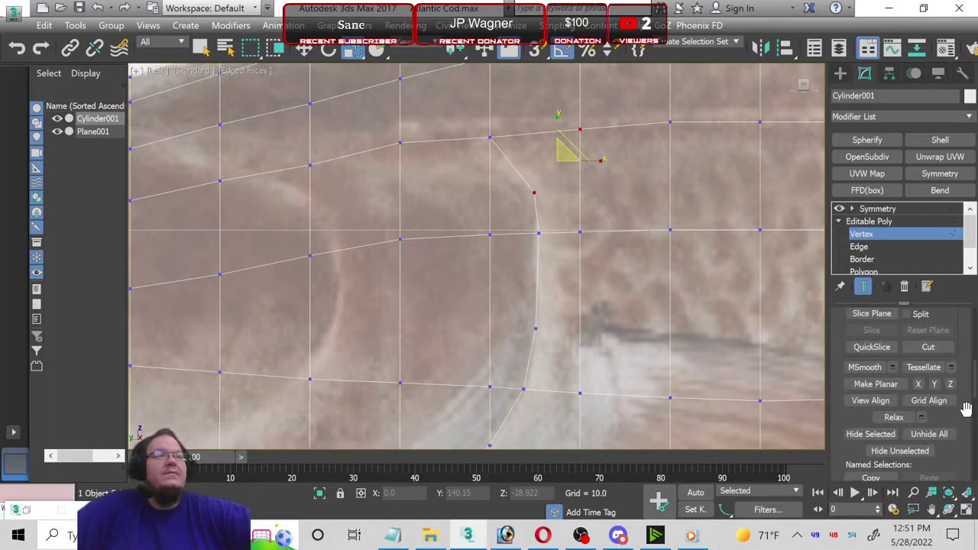
scroll(968, 398, up, 1)
scroll(968, 391, up, 1)
scroll(968, 391, up, 2)
scroll(968, 391, up, 1)
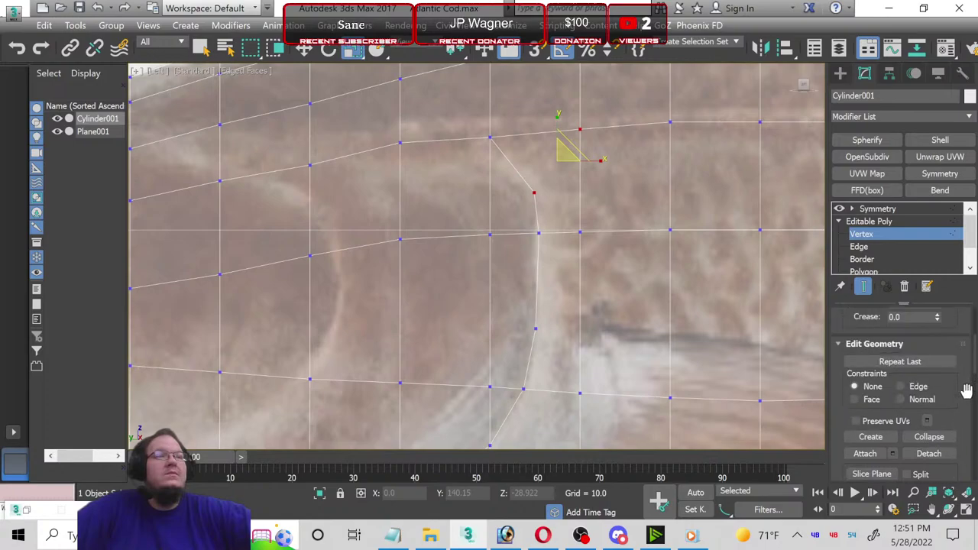
scroll(967, 391, up, 2)
scroll(967, 390, up, 2)
scroll(967, 391, up, 1)
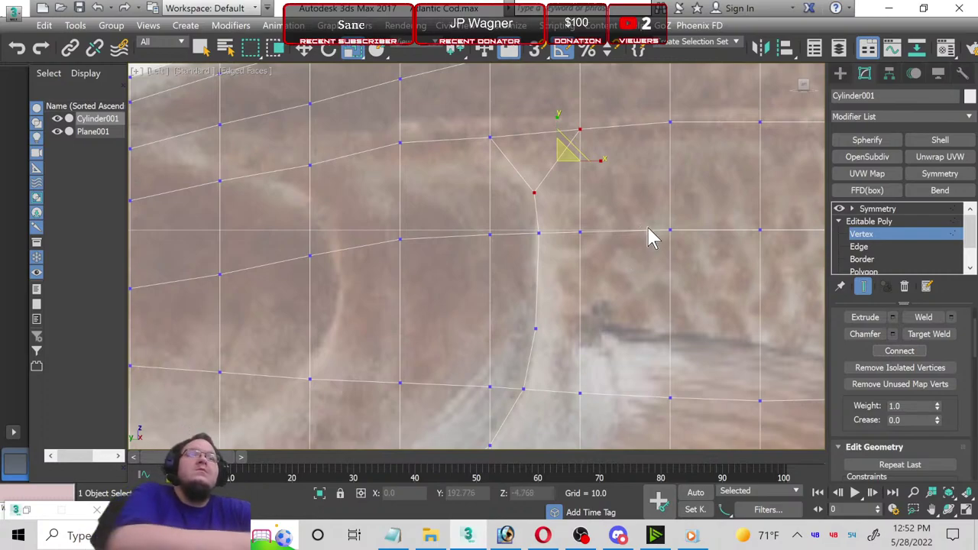
Step: Select the lower gill-curve vertices and adjust them to the reference, panning onto the gill area
click(535, 328)
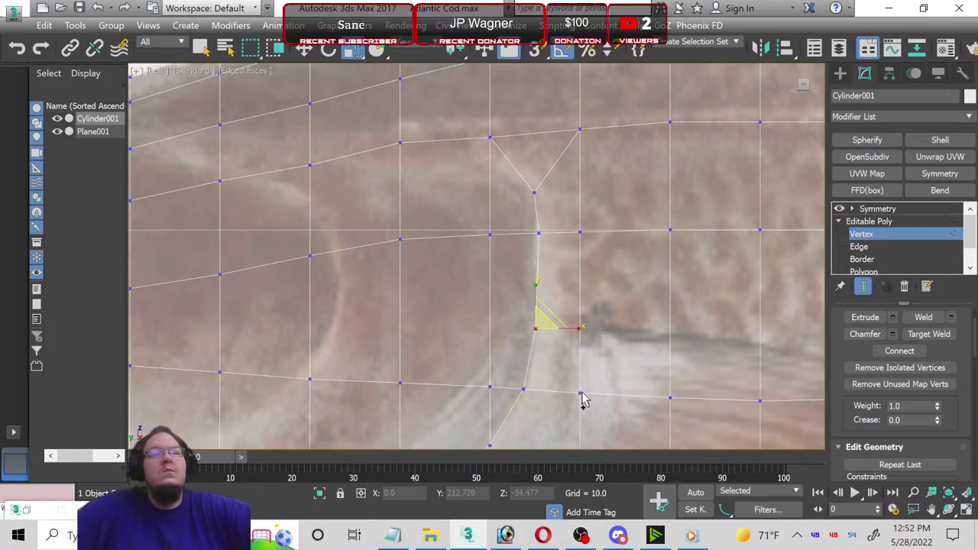
ctrl+click(581, 392)
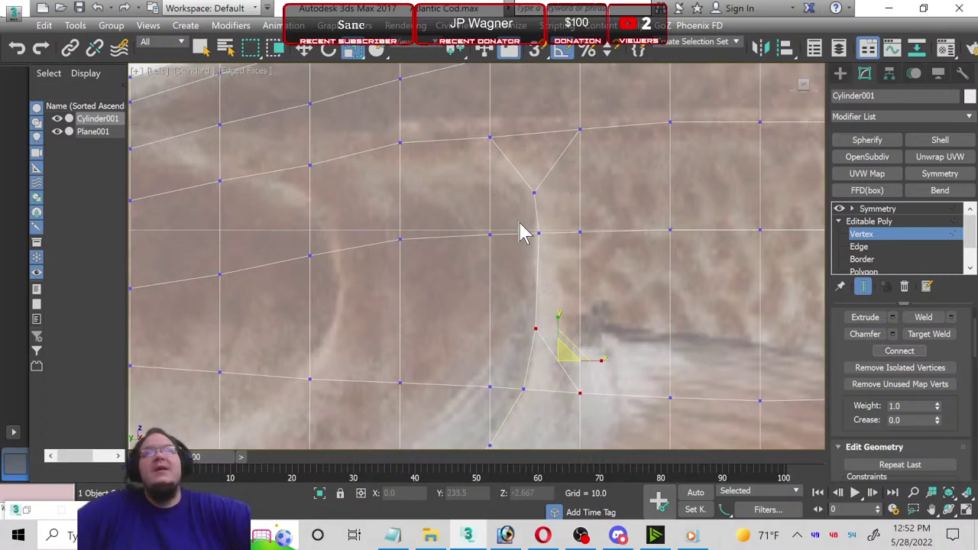
middle_drag(540, 408, 504, 235)
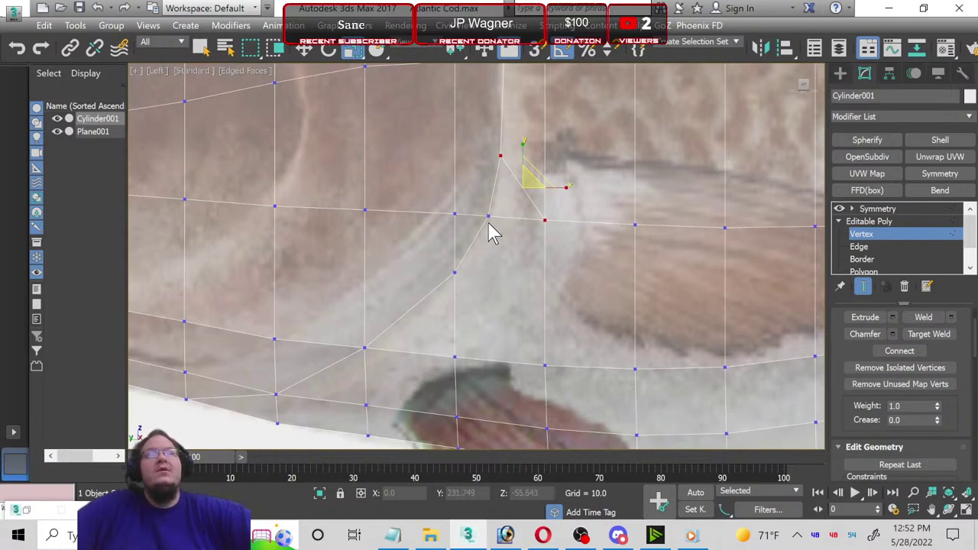
click(455, 273)
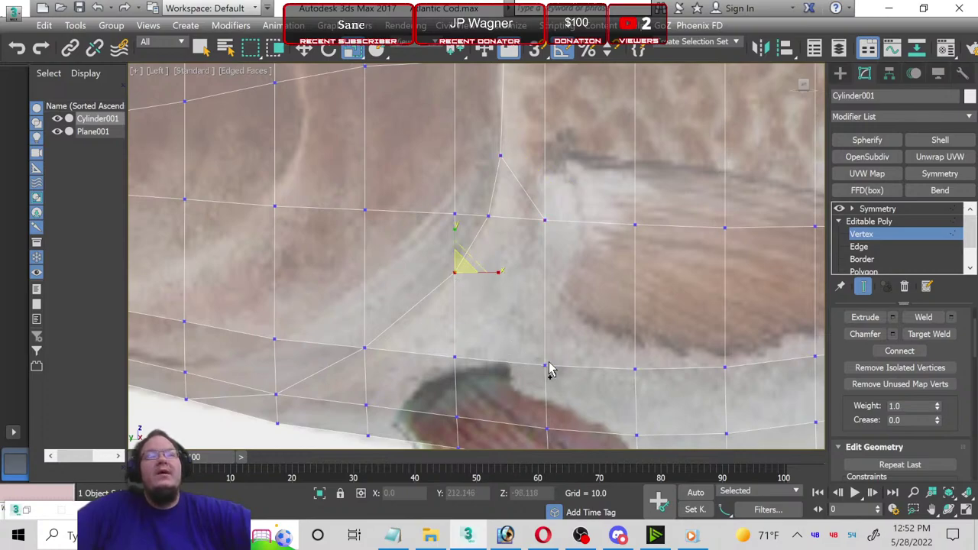
drag(543, 373, 543, 364)
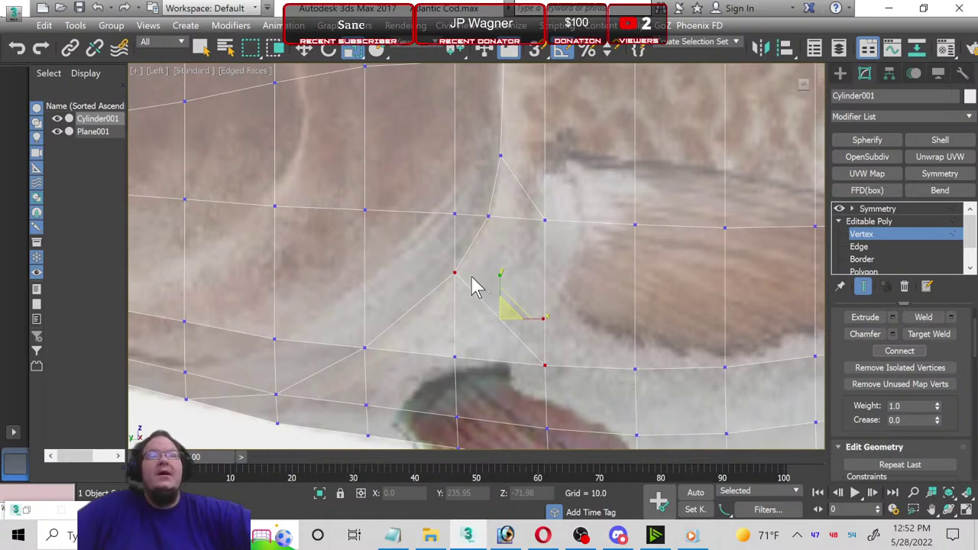
mouse_move(492, 386)
middle_down()
mouse_move(583, 299)
mouse_move(691, 264)
mouse_move(546, 341)
mouse_move(533, 405)
middle_up()
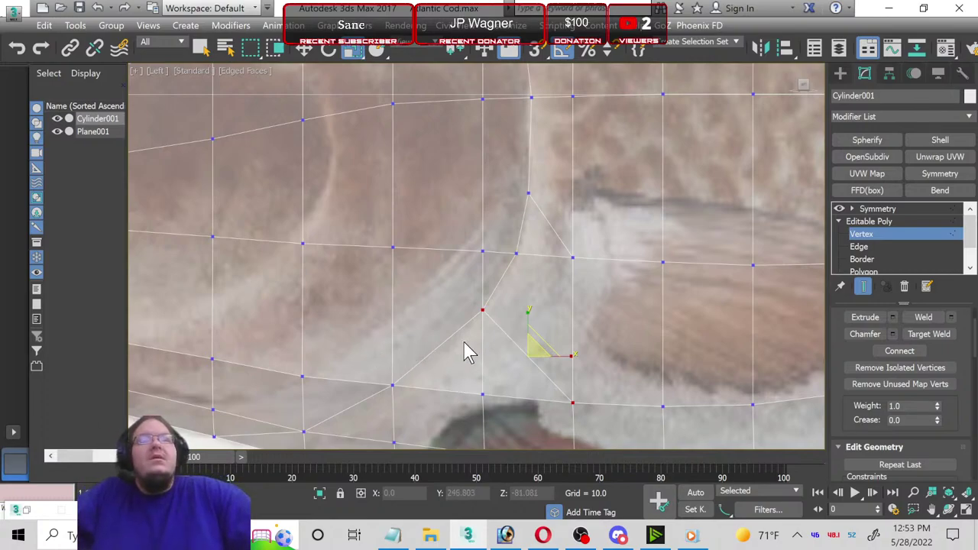
Step: Zoom out to the whole cod head and switch Editable Poly to Polygon level
middle_drag(440, 329, 463, 312)
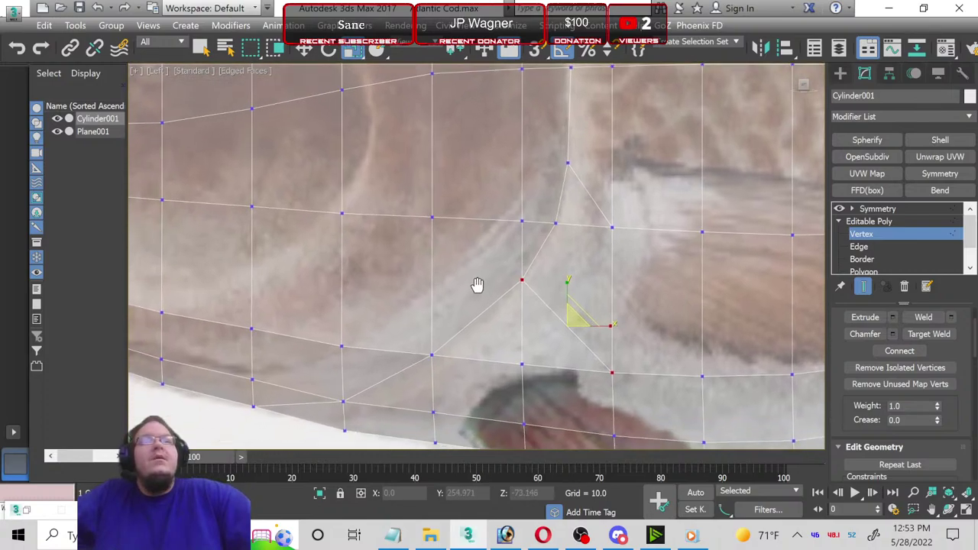
scroll(465, 316, down, 2)
scroll(462, 313, down, 3)
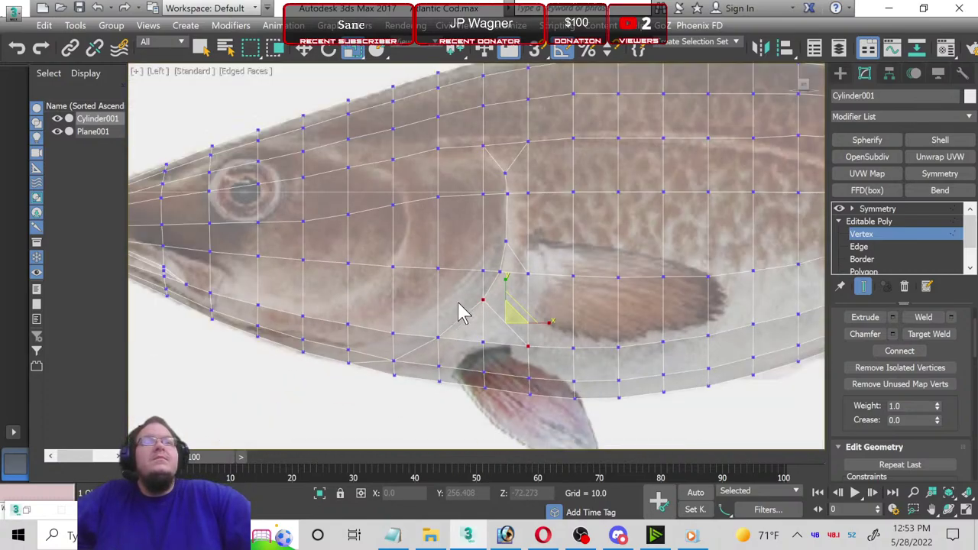
scroll(459, 309, up, 2)
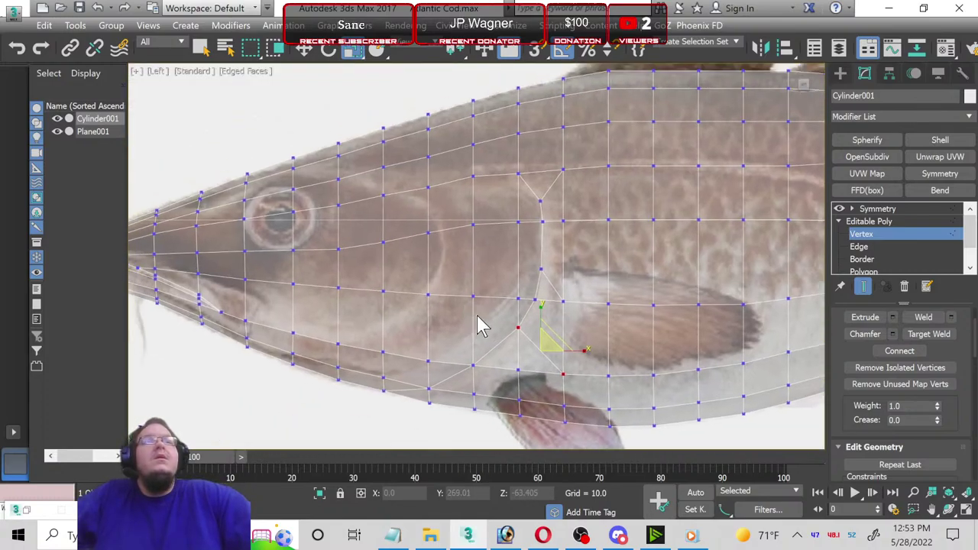
click(892, 269)
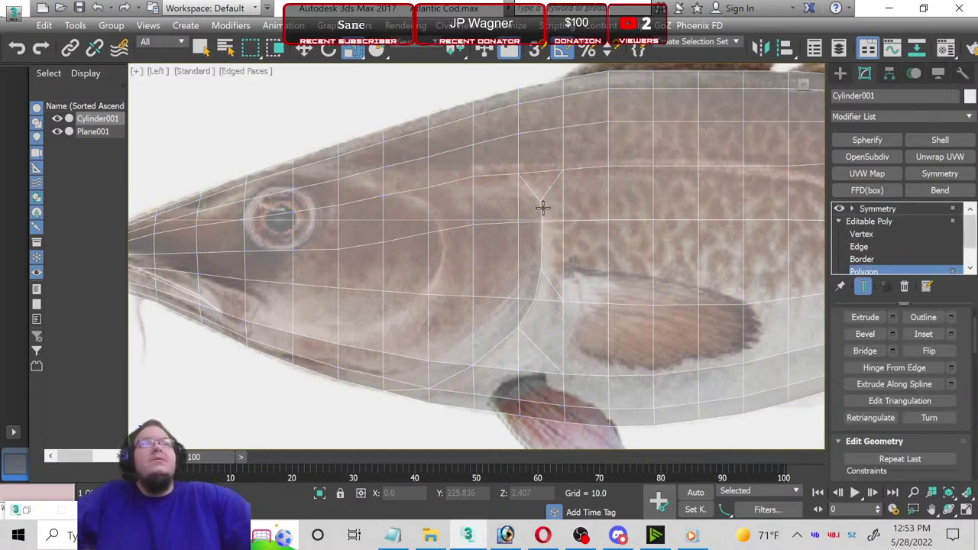
Step: Select faces along the upper row behind the eye and down along the lower head
click(500, 203)
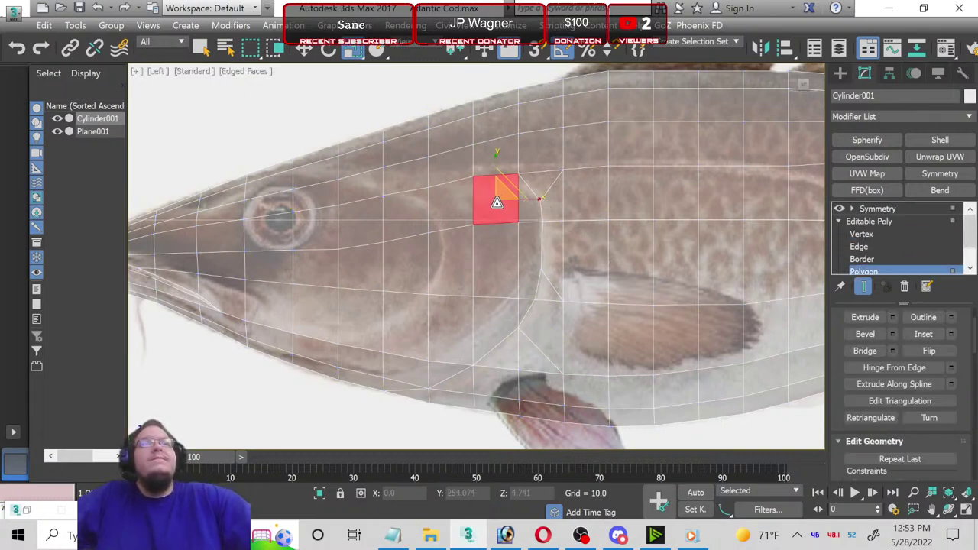
ctrl+click(450, 209)
ctrl+click(413, 214)
ctrl+click(371, 224)
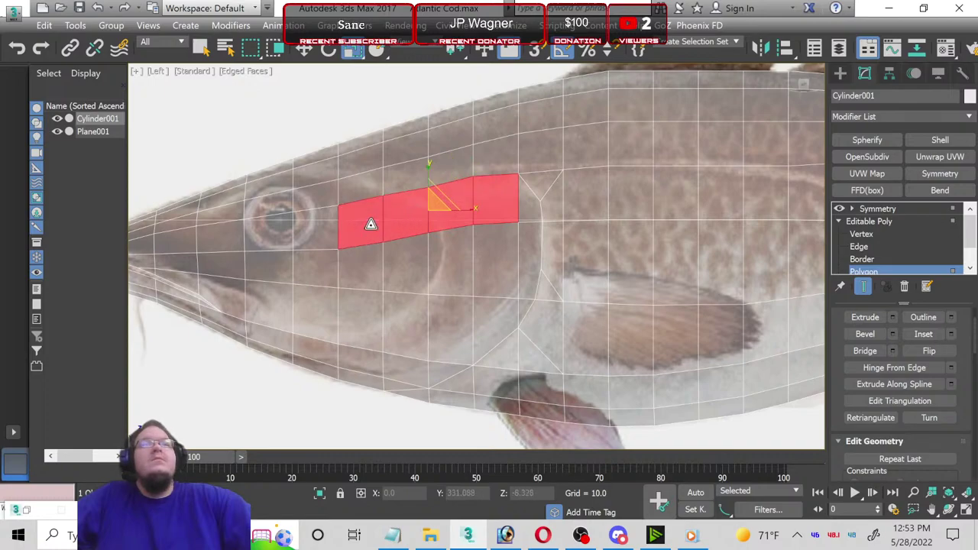
ctrl+click(366, 272)
ctrl+click(370, 311)
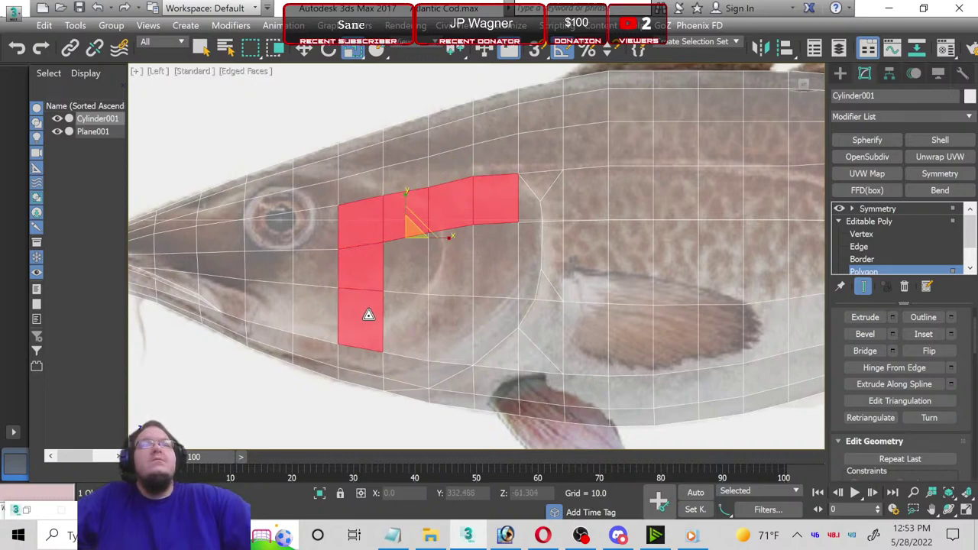
ctrl+click(366, 353)
ctrl+click(353, 381)
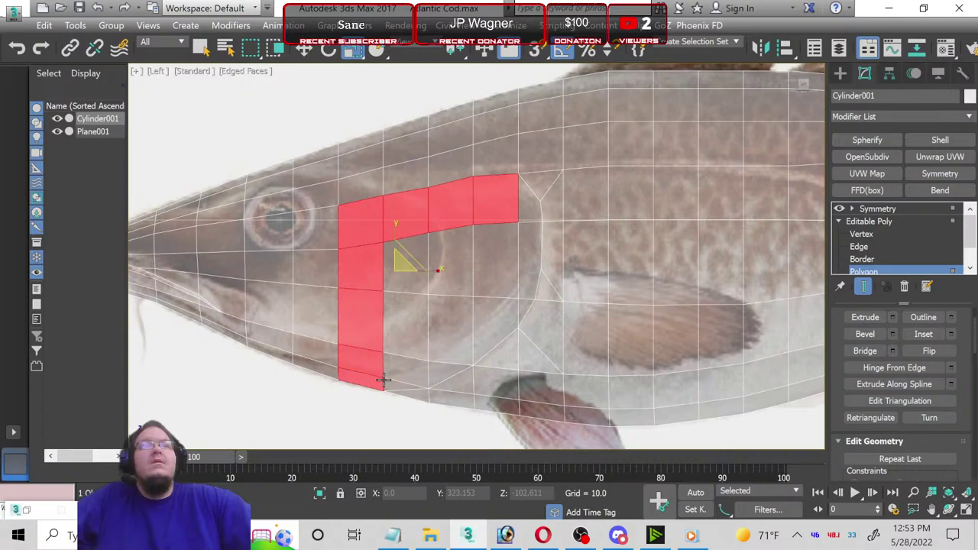
ctrl+click(390, 381)
Step: Add the lower-right and right-side faces and fill the interior into a solid block
ctrl+click(443, 366)
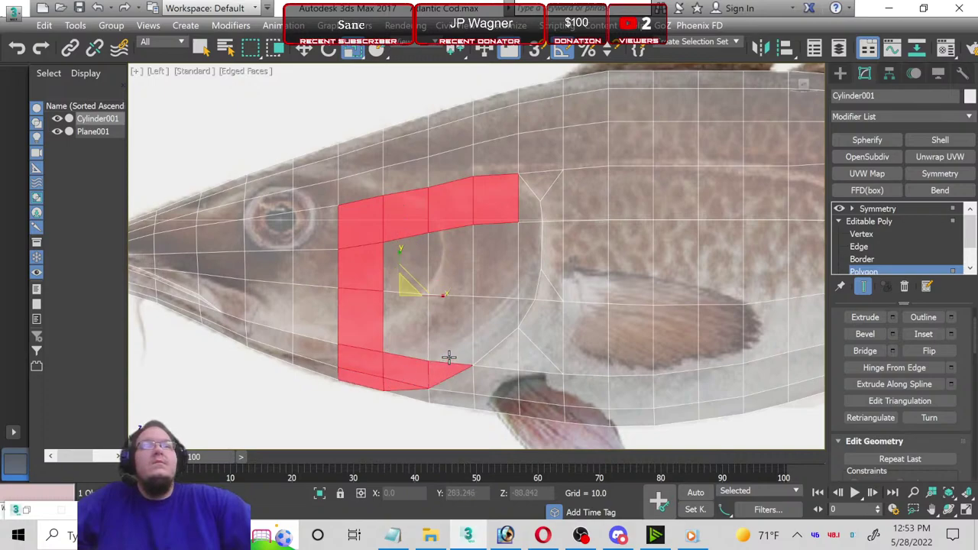
ctrl+click(462, 340)
ctrl+click(493, 327)
ctrl+click(525, 303)
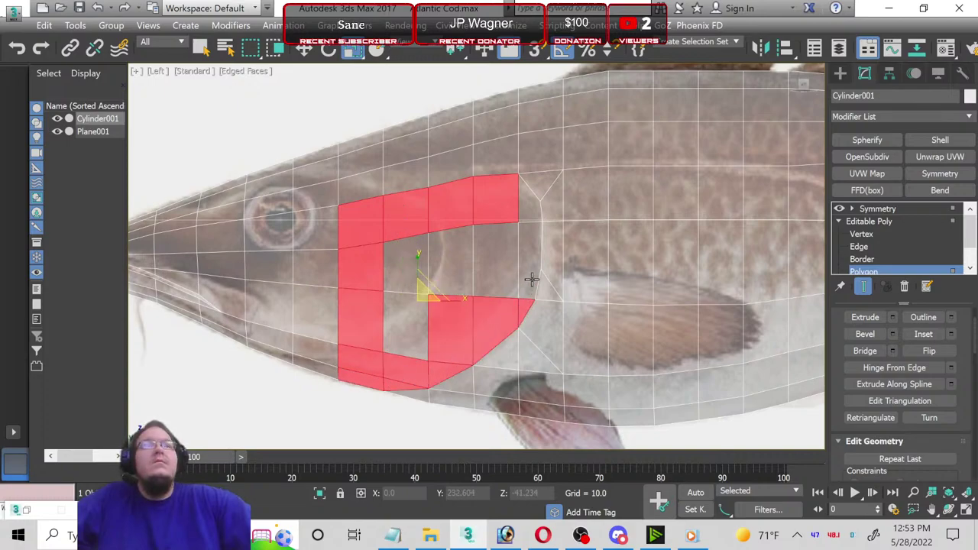
ctrl+click(532, 279)
ctrl+click(531, 216)
ctrl+click(491, 249)
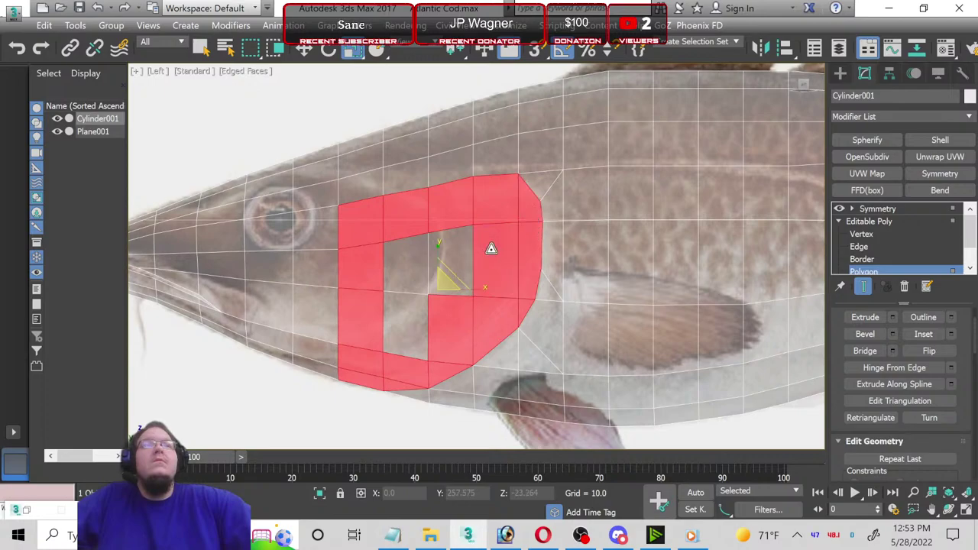
ctrl+click(442, 267)
ctrl+click(415, 273)
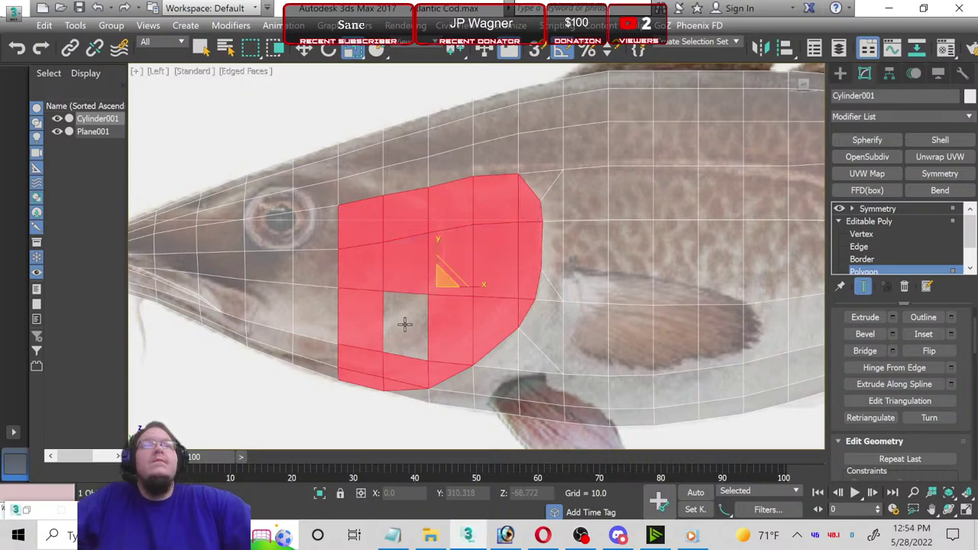
ctrl+click(404, 324)
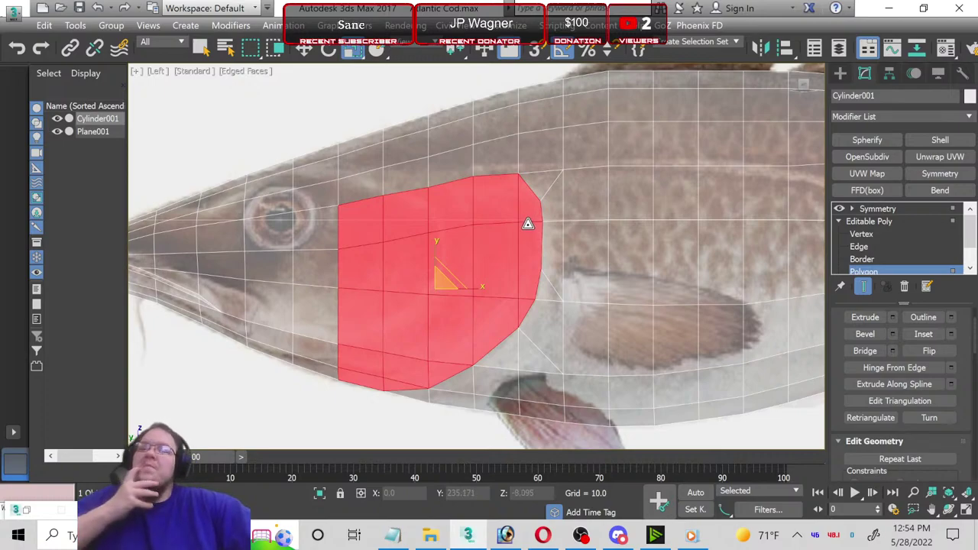
Step: Return to Vertex level, adjust the zoom, and activate the Cut tool
click(862, 234)
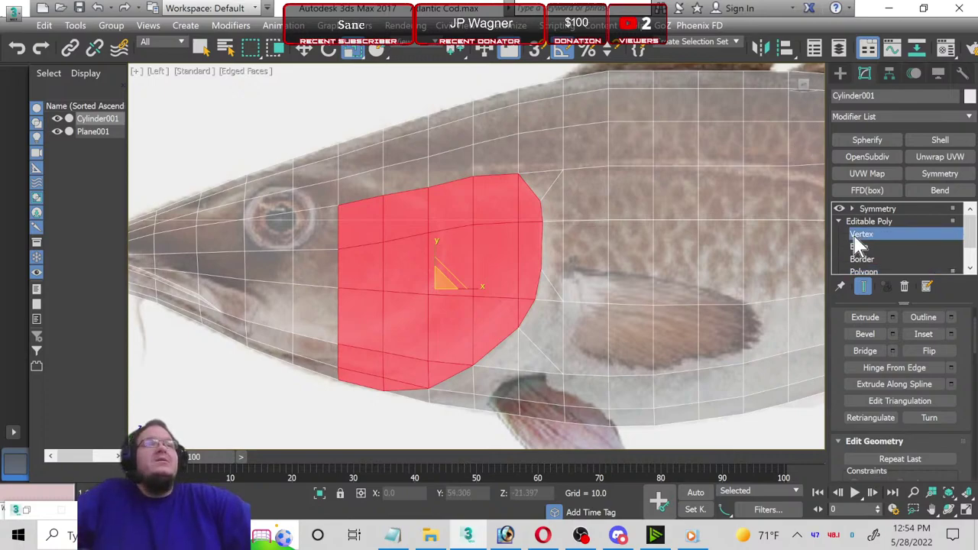
scroll(926, 411, up, 1)
scroll(944, 394, up, 1)
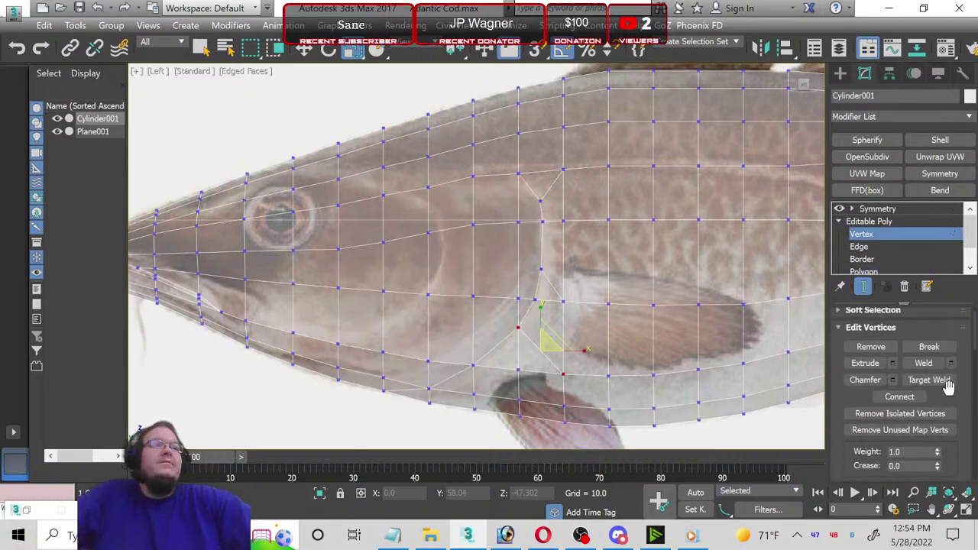
scroll(952, 388, down, 1)
scroll(961, 391, down, 1)
scroll(961, 390, down, 2)
scroll(964, 404, down, 1)
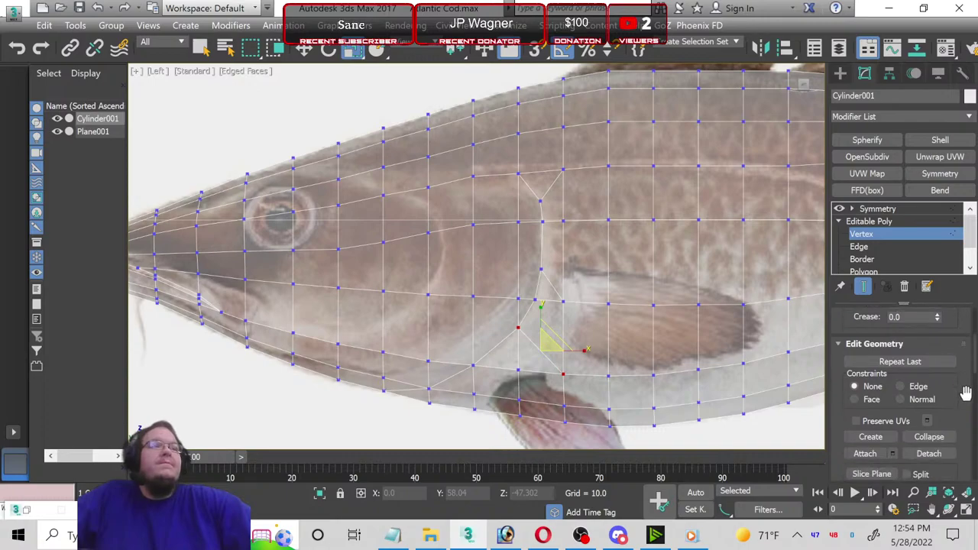
scroll(963, 398, down, 1)
scroll(954, 439, down, 2)
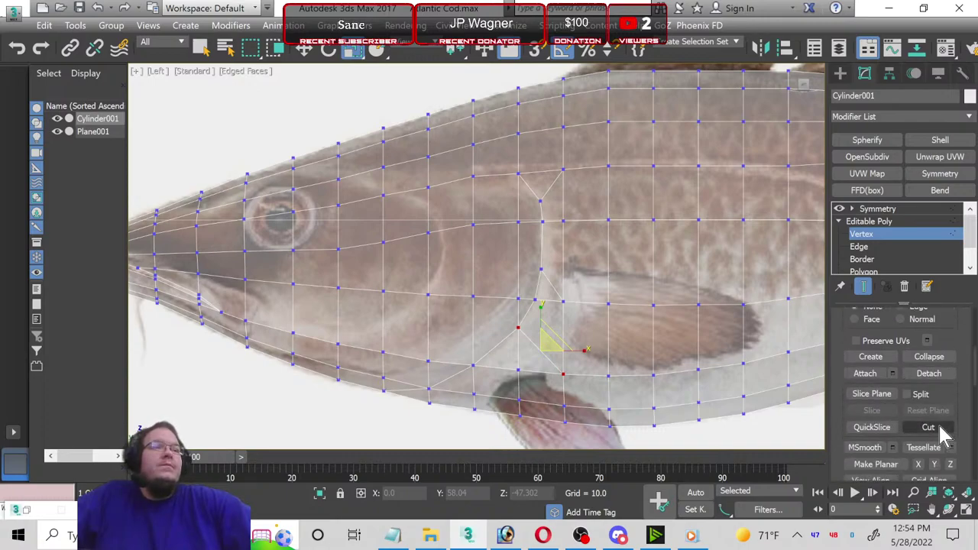
click(933, 428)
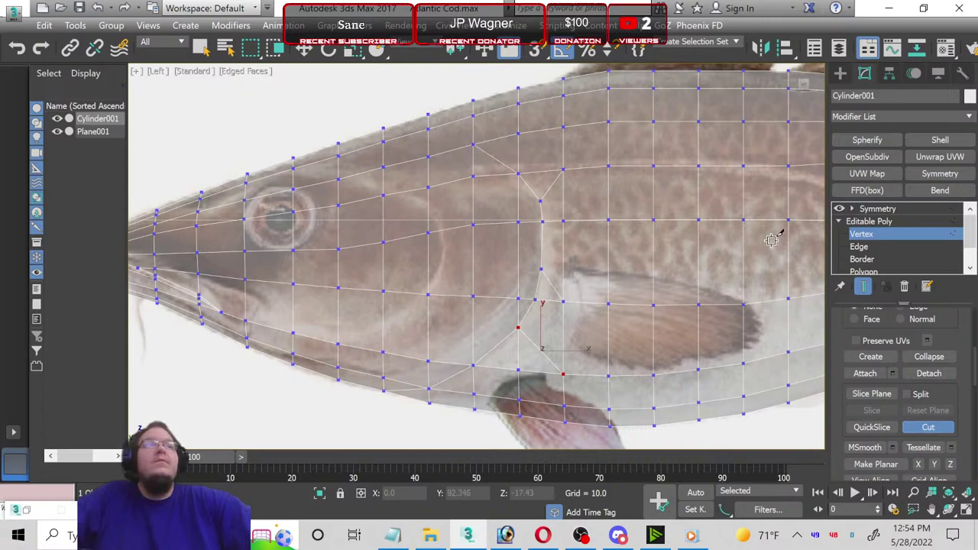
scroll(841, 256, down, 2)
Step: Back at Polygon level, add the top and top-left faces behind the eye to the selection
click(865, 246)
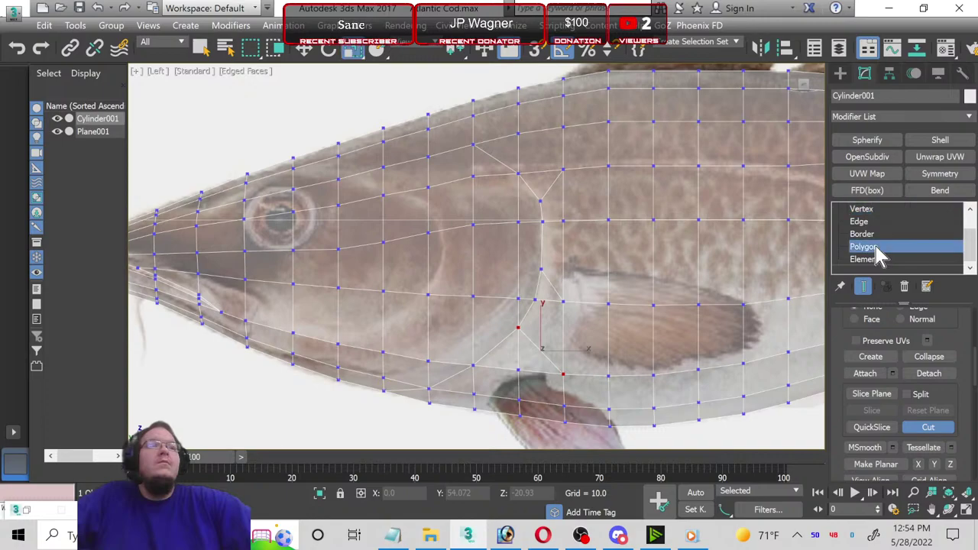
ctrl+click(488, 162)
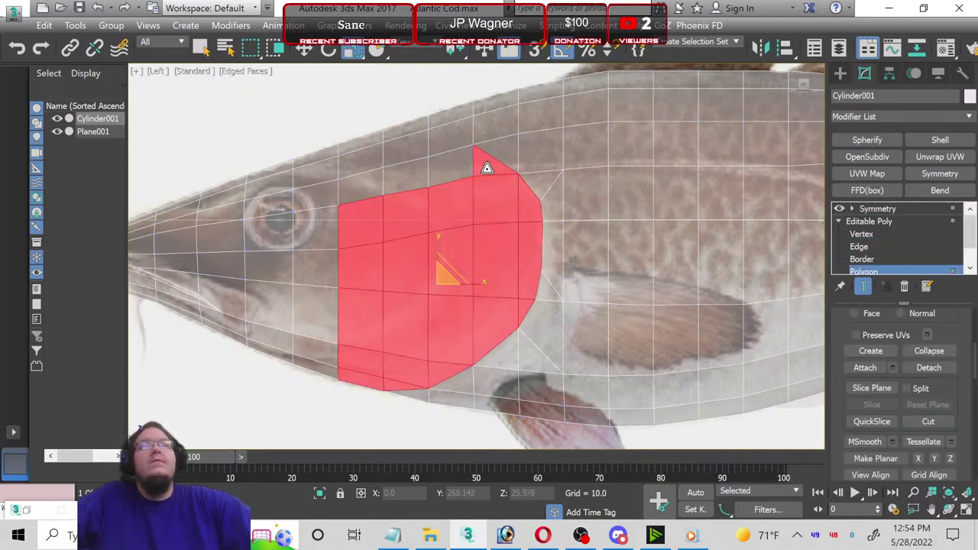
ctrl+click(462, 165)
ctrl+click(418, 174)
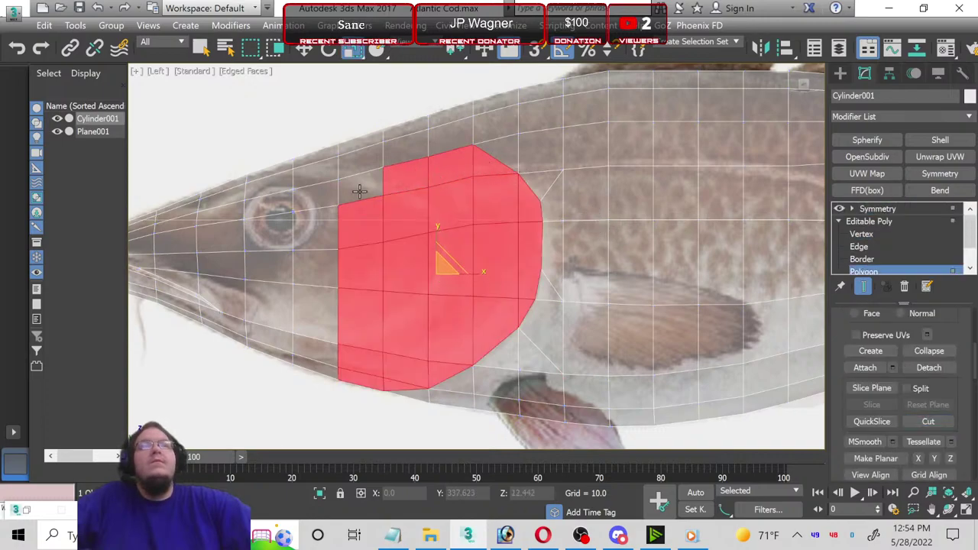
ctrl+click(360, 190)
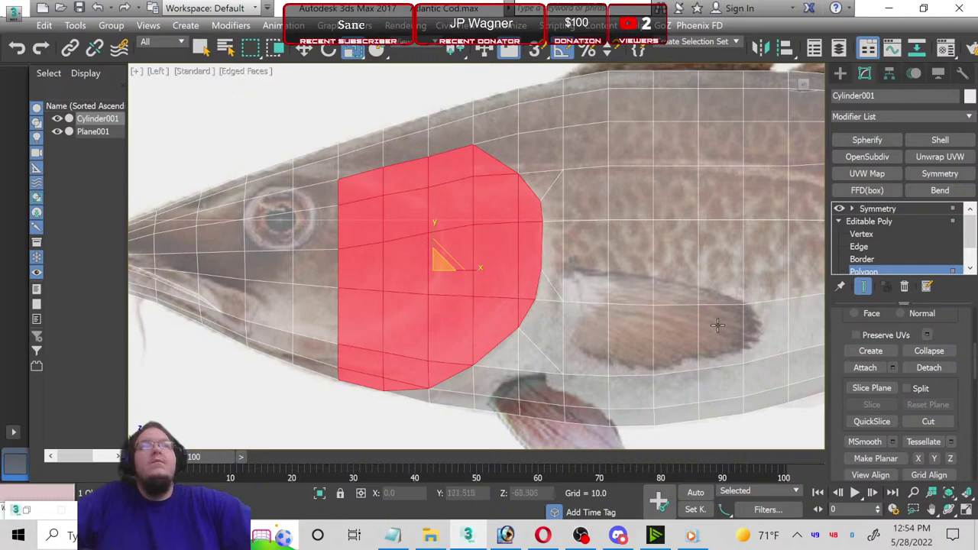
Step: Maximize the Perspective viewport and open the Material Editor, then minimize it
click(967, 510)
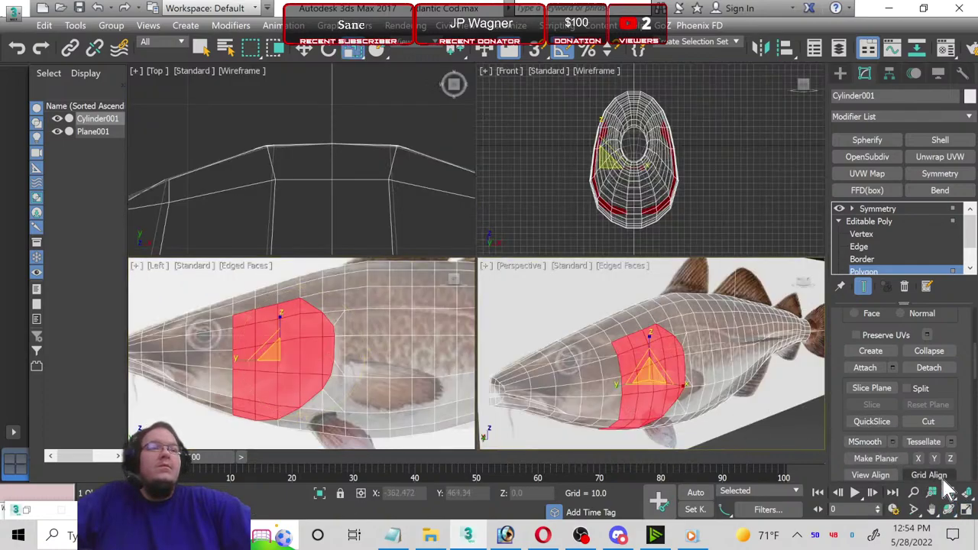
click(966, 510)
key(m)
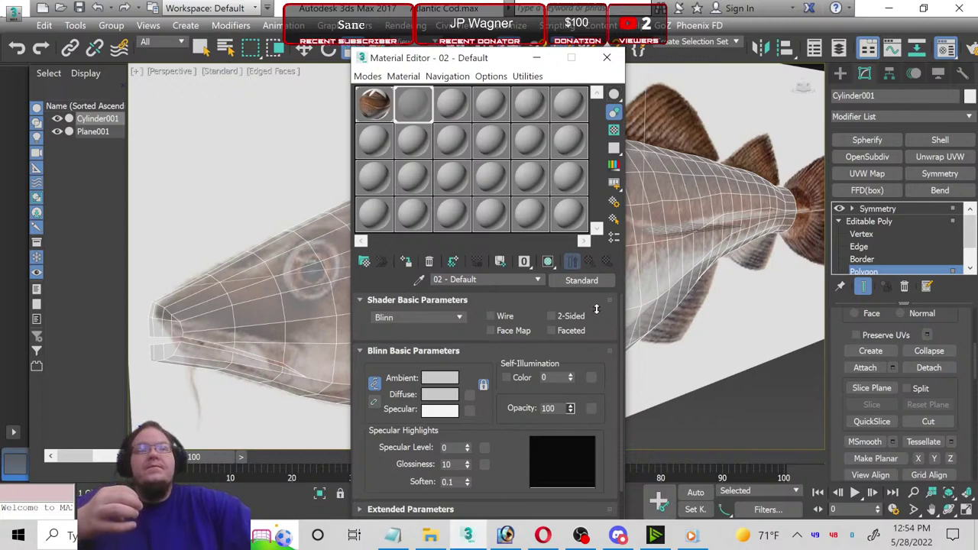
click(536, 58)
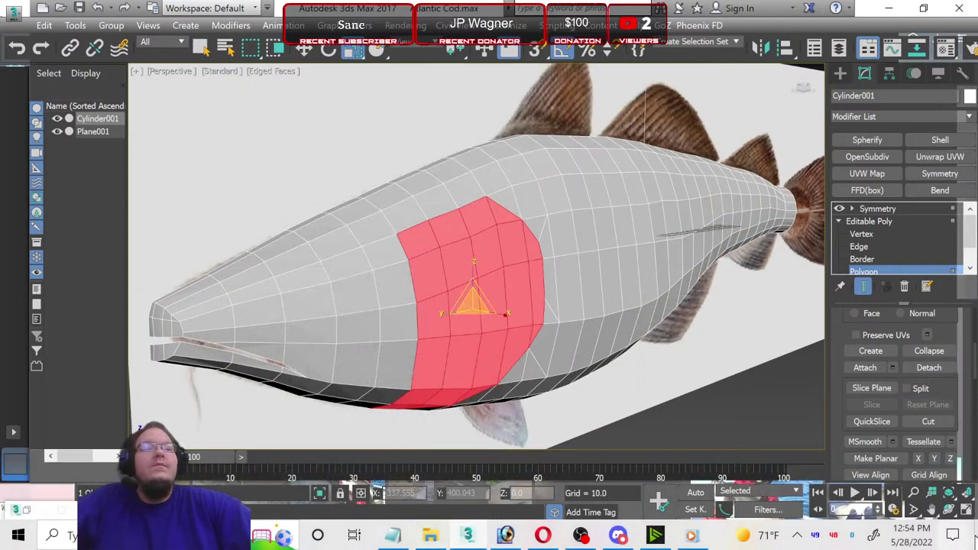
Step: Arc Rotate around the fish's side and belly and scroll the panel to Edit Polygons
click(949, 511)
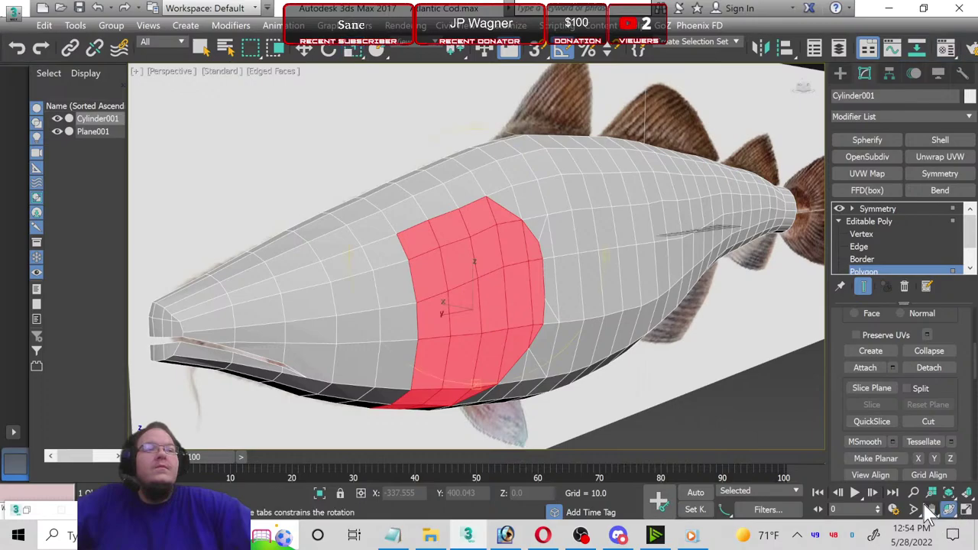
mouse_move(515, 325)
mouse_down()
mouse_move(437, 301)
mouse_move(450, 300)
mouse_move(452, 324)
mouse_move(510, 323)
mouse_move(489, 328)
mouse_up()
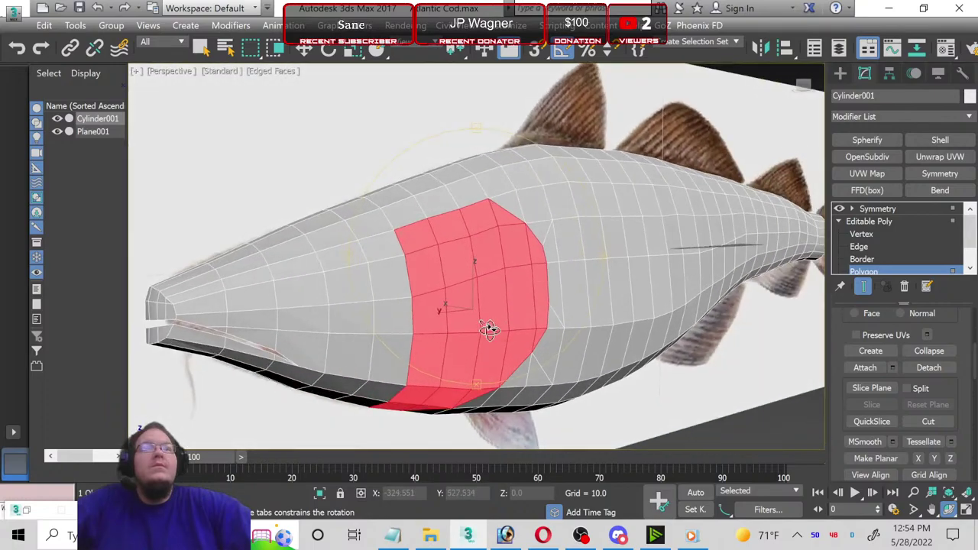
scroll(489, 328, up, 2)
scroll(918, 352, down, 1)
scroll(967, 380, down, 1)
scroll(967, 380, down, 1)
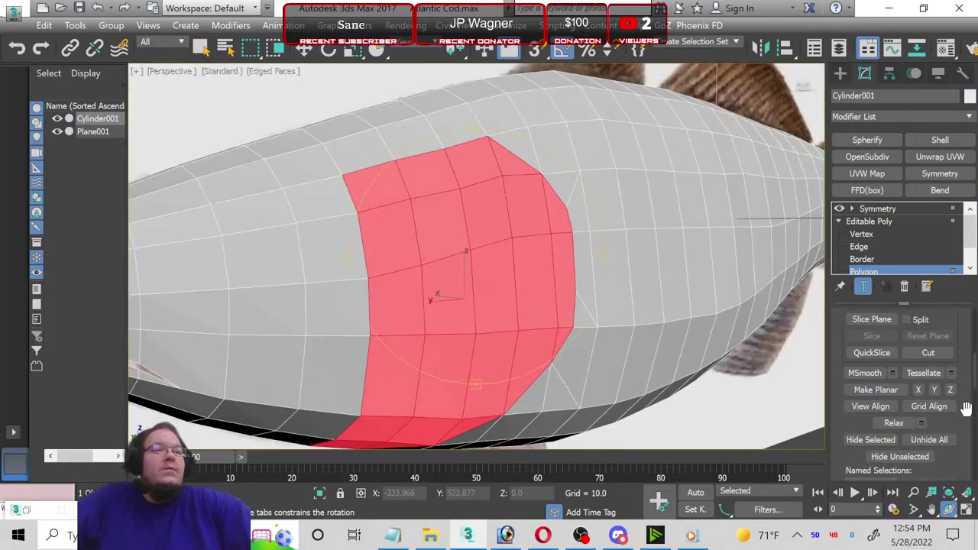
scroll(971, 397, down, 1)
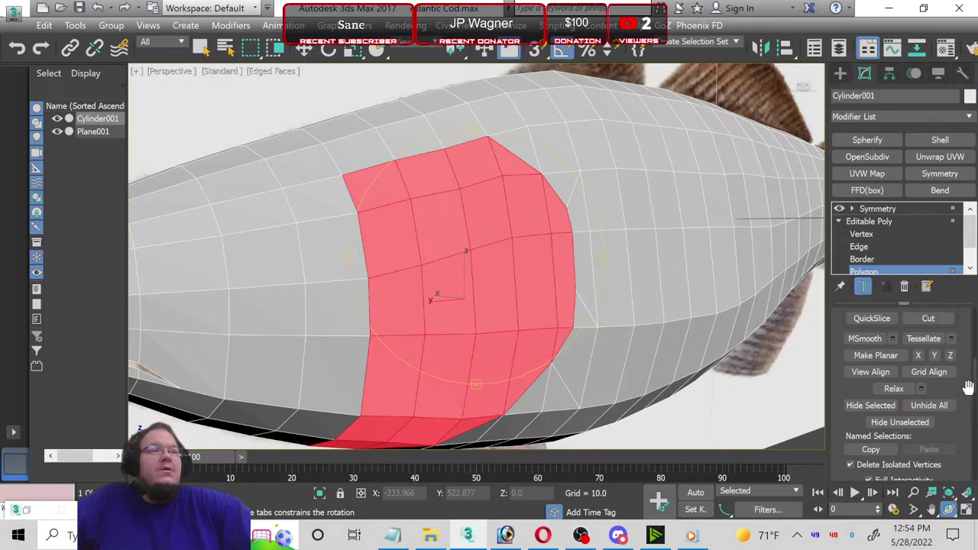
scroll(967, 388, up, 2)
scroll(967, 388, up, 2)
scroll(968, 387, up, 2)
scroll(967, 388, up, 2)
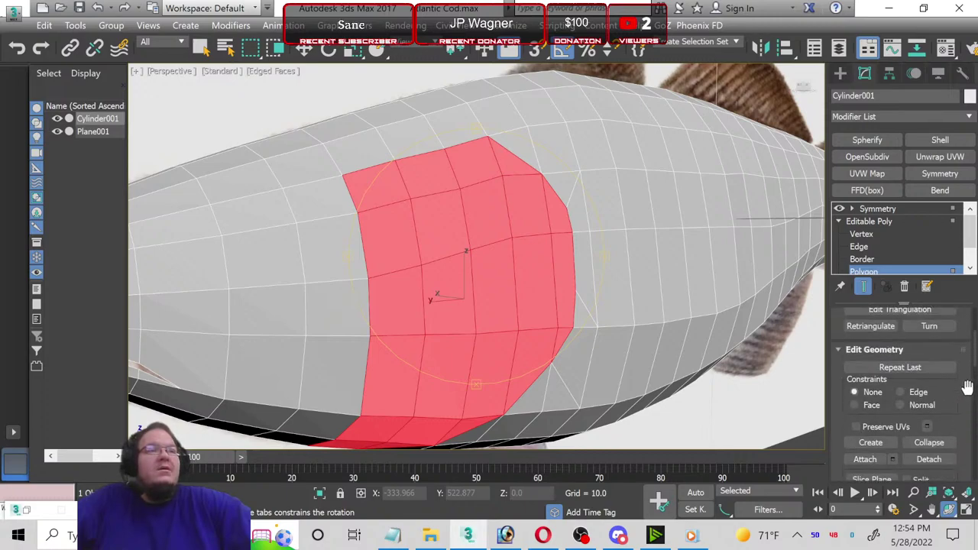
scroll(968, 388, up, 3)
scroll(968, 387, up, 2)
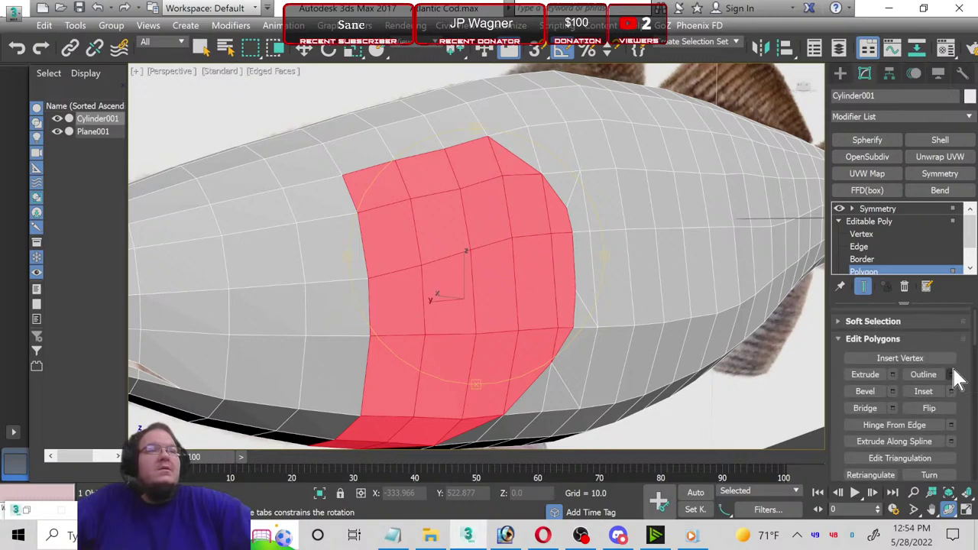
Step: Extrude the gill-cover polygons by 4.817, then tilt and shift them slightly
click(894, 375)
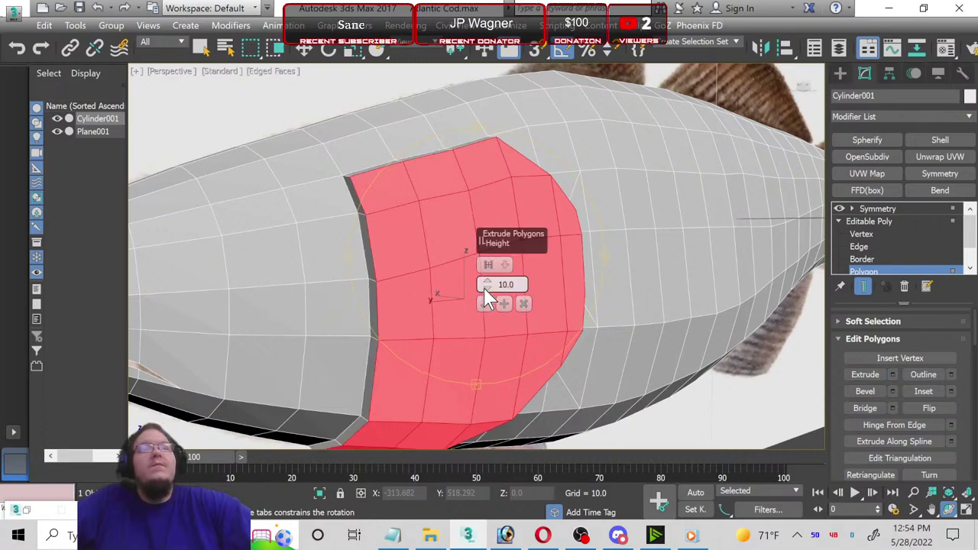
drag(485, 290, 465, 308)
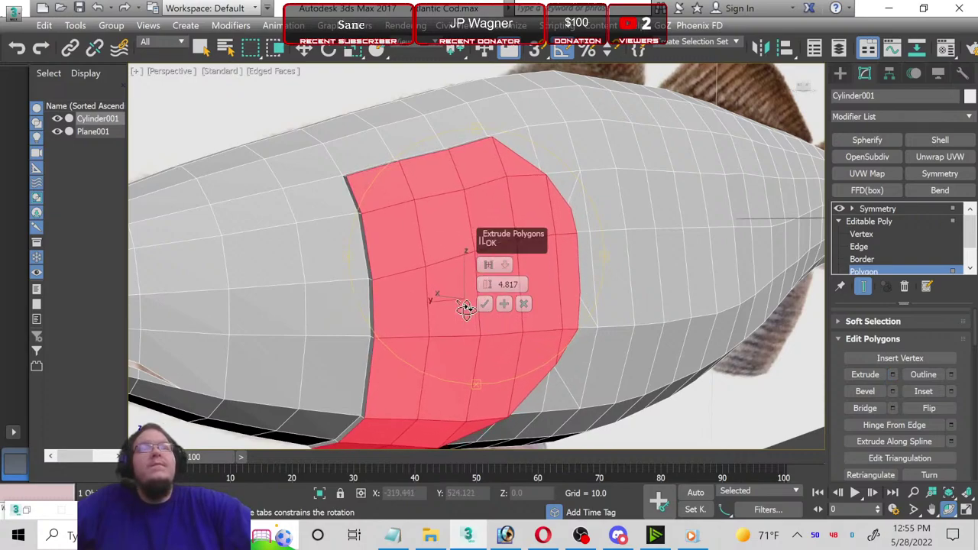
click(484, 304)
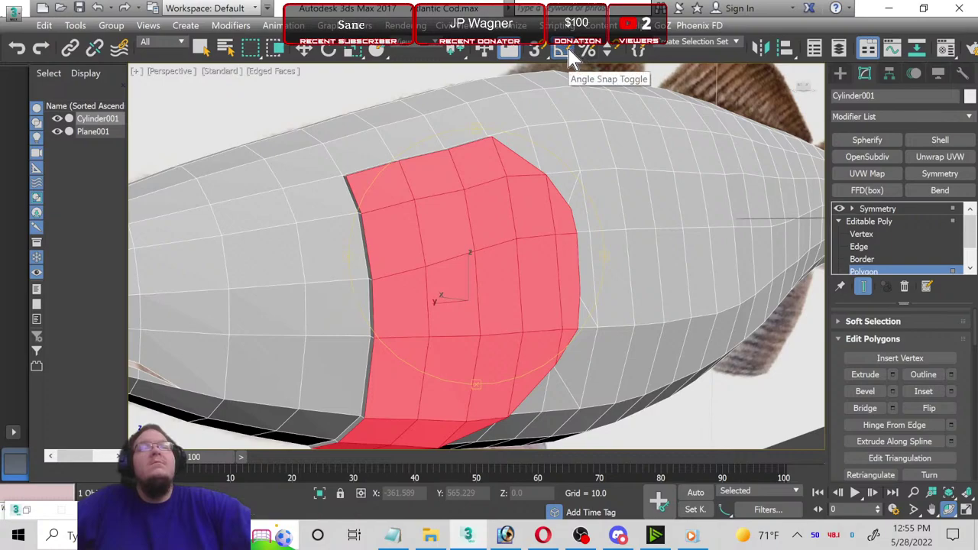
click(328, 49)
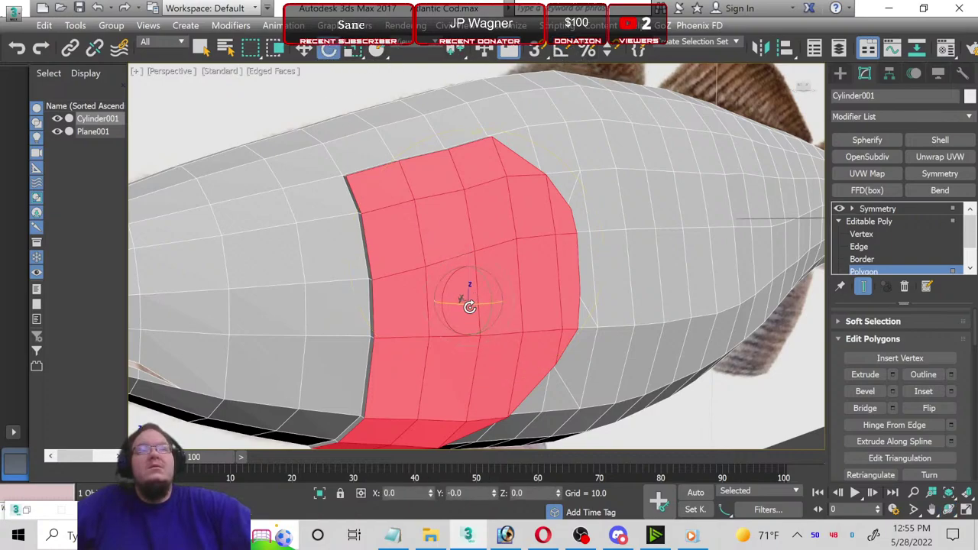
drag(469, 307, 467, 306)
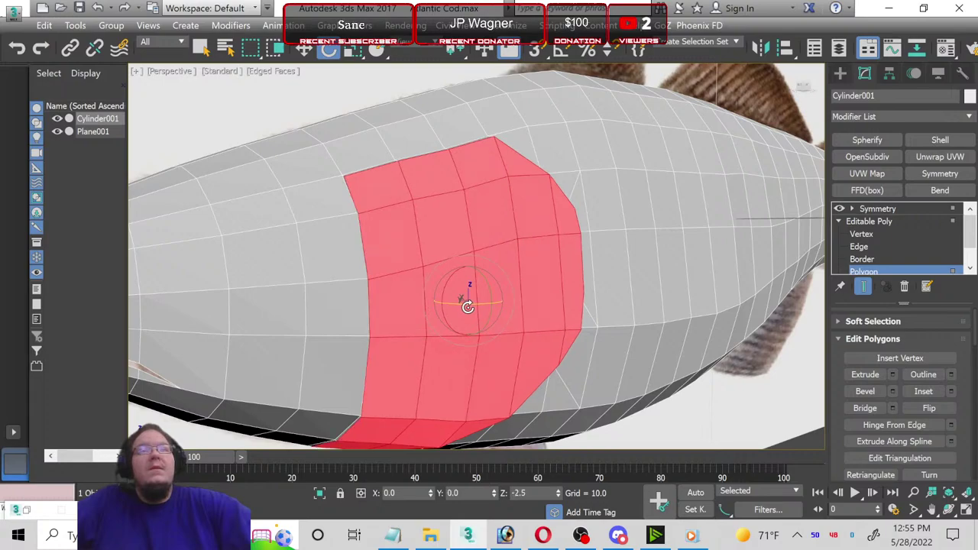
click(304, 49)
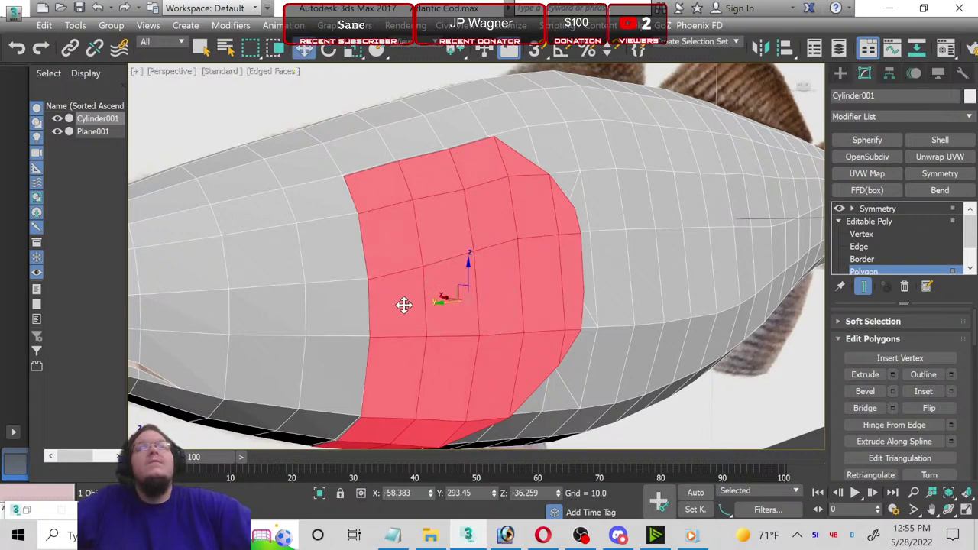
drag(444, 301, 454, 304)
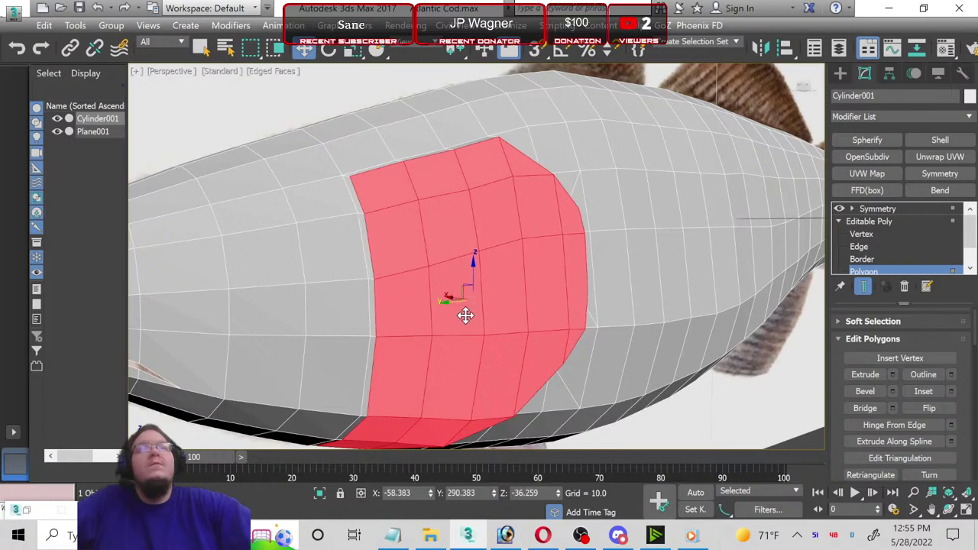
Step: Orbit around the extruded patch to check it and nudge the polygons into place
click(948, 510)
mouse_move(542, 330)
mouse_down()
mouse_move(457, 325)
mouse_move(438, 292)
mouse_move(436, 258)
mouse_move(453, 306)
mouse_up()
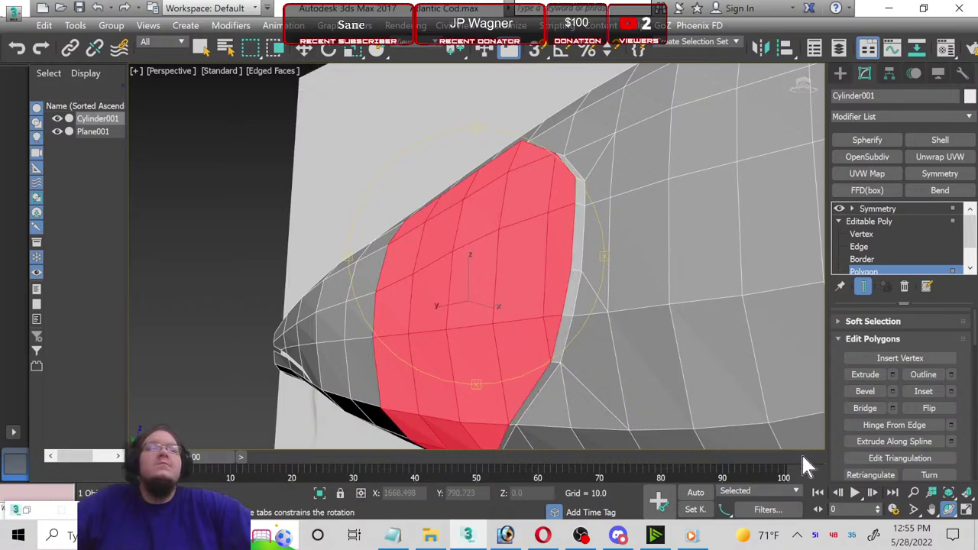
mouse_move(515, 290)
mouse_down()
mouse_move(524, 218)
mouse_move(491, 328)
mouse_move(534, 326)
mouse_move(614, 290)
mouse_move(581, 308)
mouse_up()
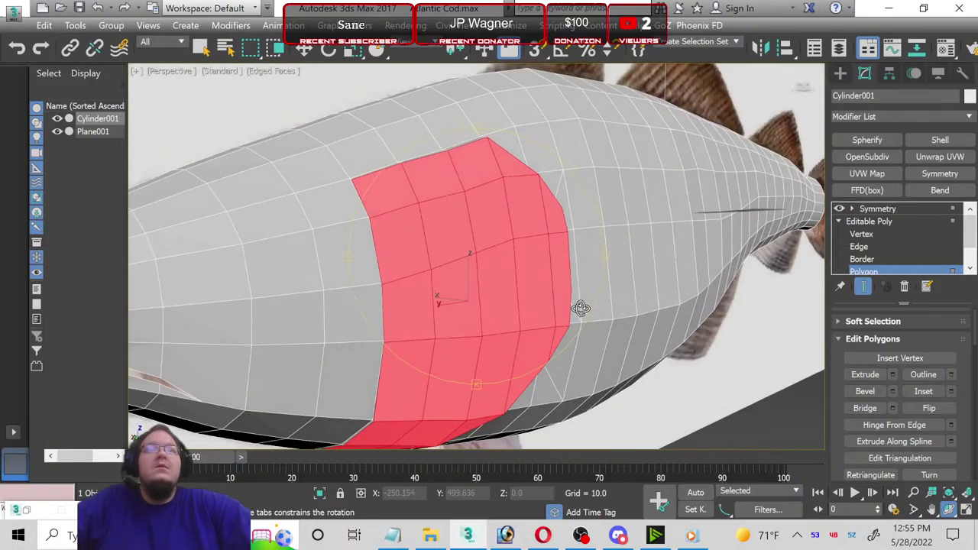
drag(375, 240, 343, 118)
click(305, 50)
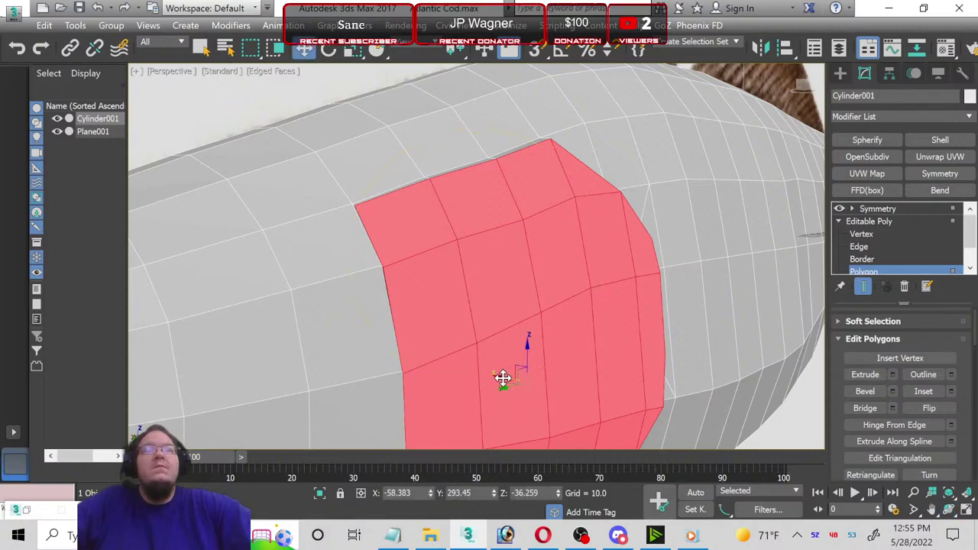
drag(504, 380, 514, 389)
Step: Turn on Target Weld at Vertex level and weld the first stray vertex pair along the lower edge
click(862, 234)
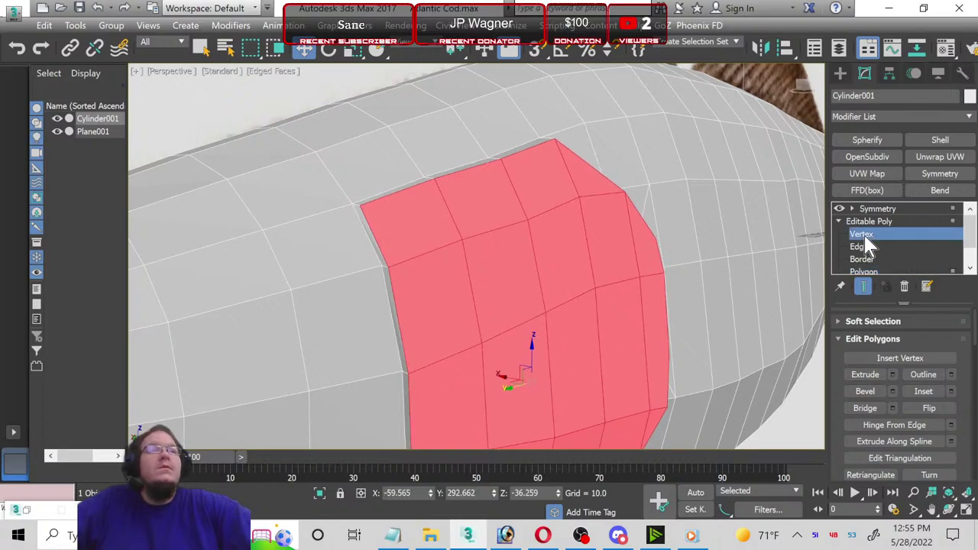
scroll(344, 221, up, 5)
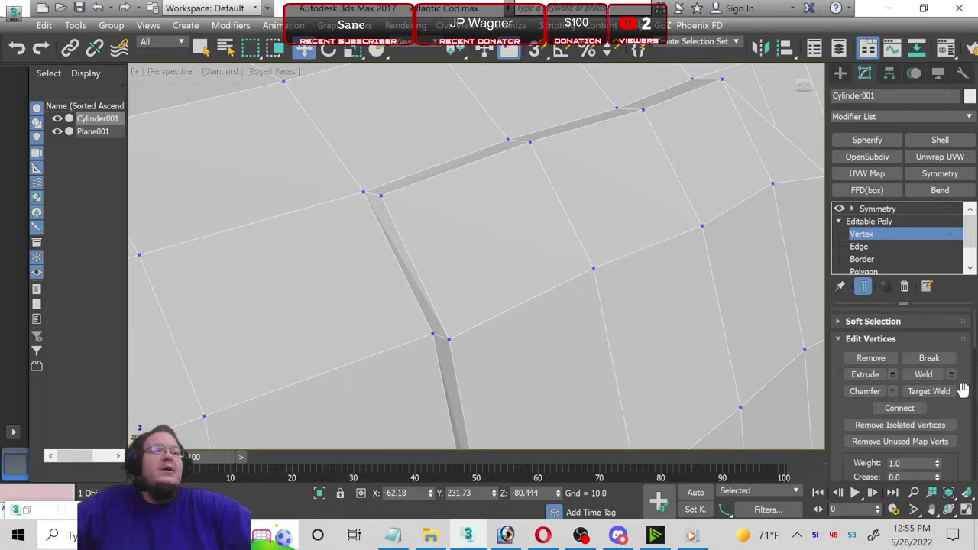
click(923, 391)
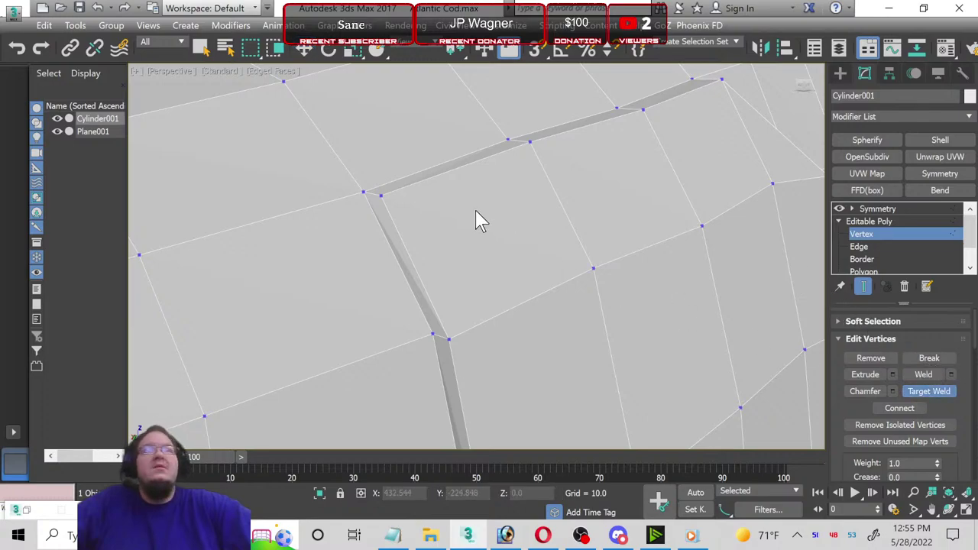
click(363, 190)
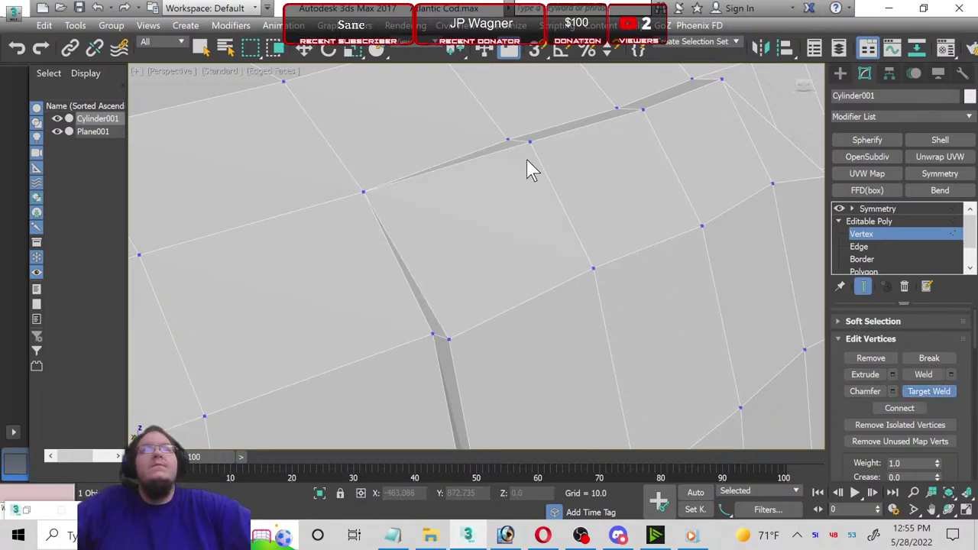
click(506, 139)
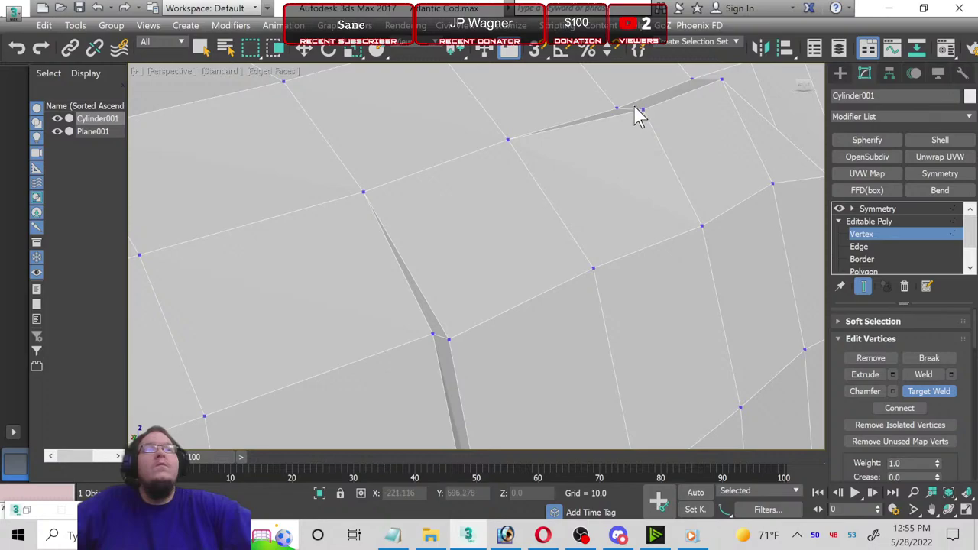
mouse_move(616, 110)
middle_down()
mouse_move(673, 124)
mouse_move(376, 253)
middle_up()
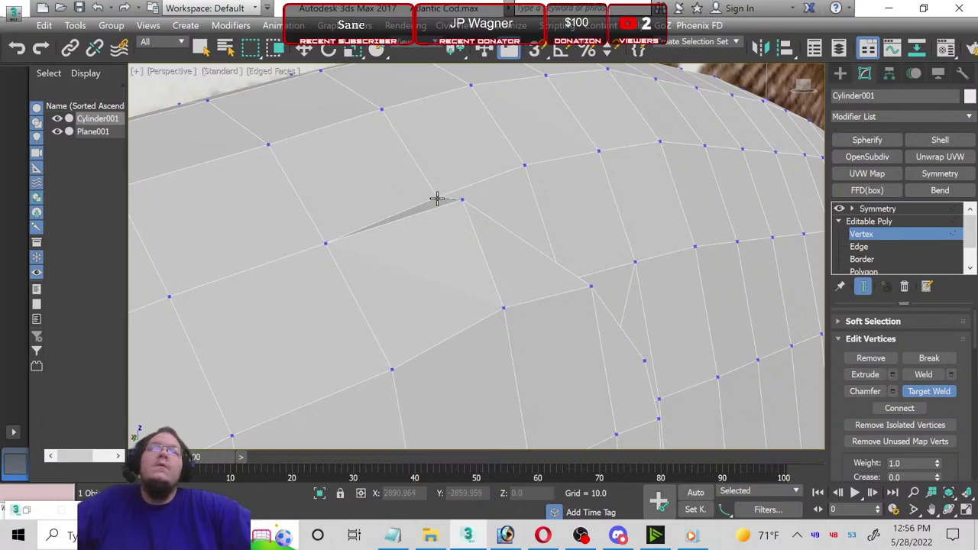
scroll(360, 360, up, 3)
middle_drag(525, 350, 445, 295)
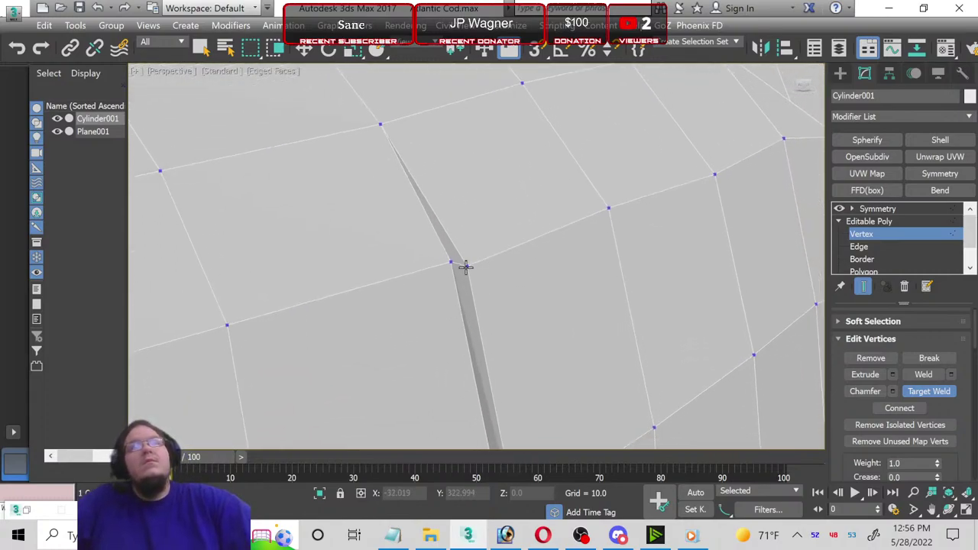
mouse_move(448, 344)
alt+middle_down()
mouse_move(415, 238)
mouse_move(481, 319)
alt+middle_up()
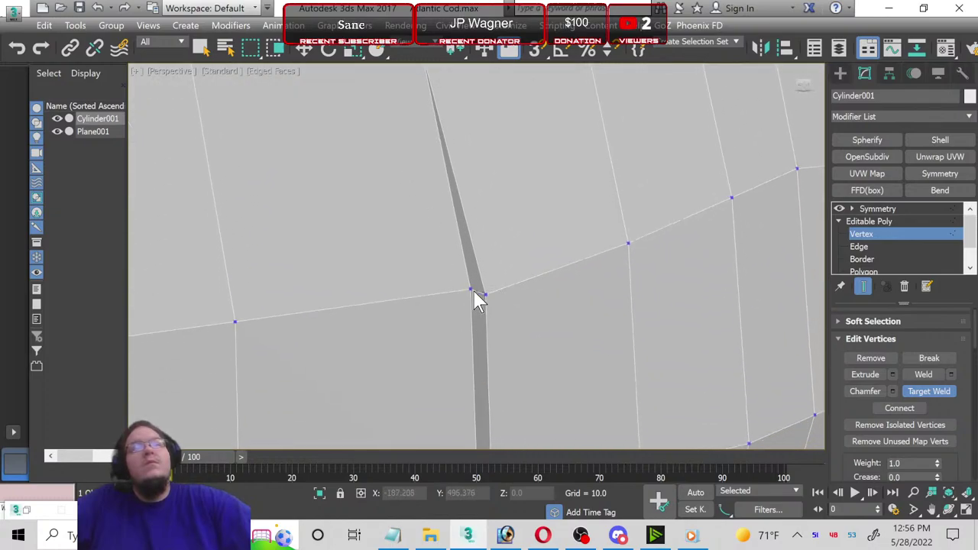
alt+middle_drag(428, 389, 435, 161)
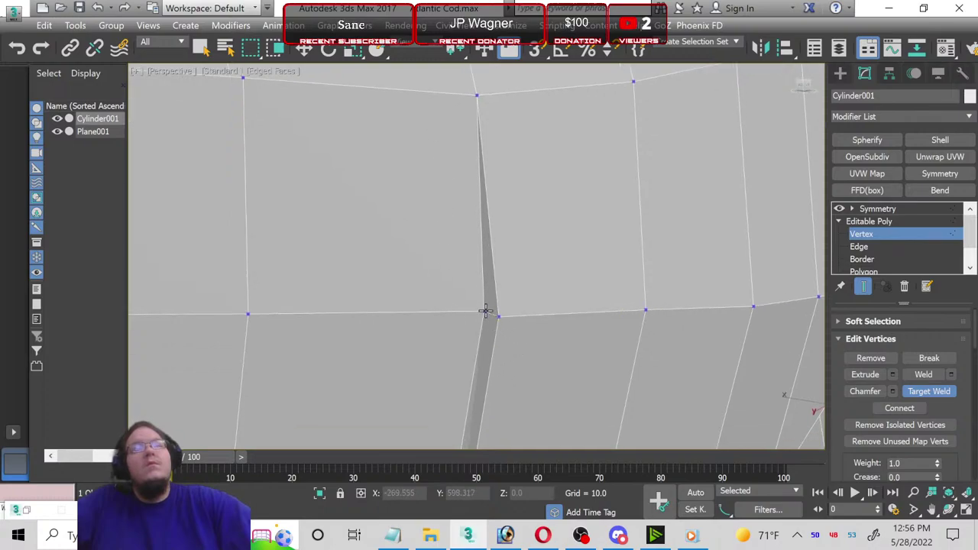
alt+middle_drag(476, 360, 502, 148)
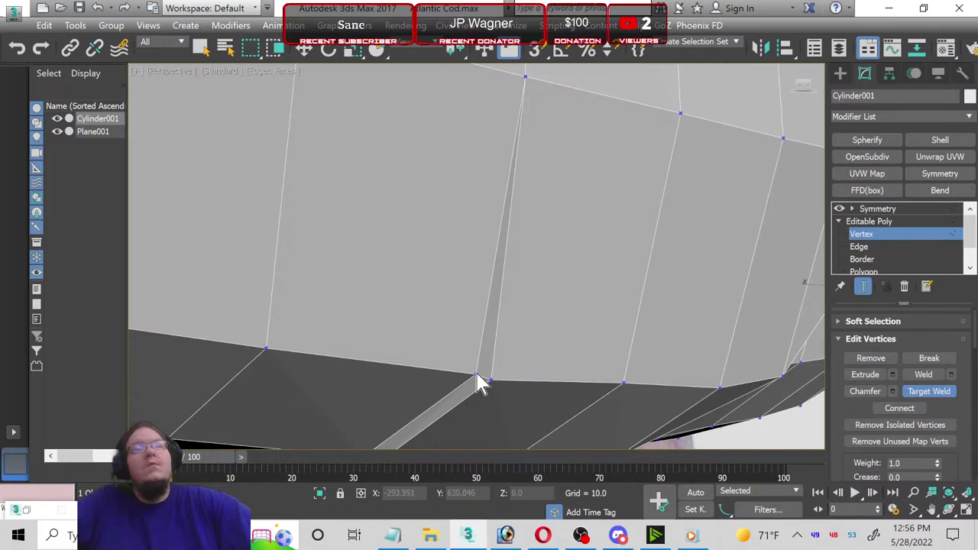
Step: Target-weld the remaining stray vertex beneath the sliver face onto its neighbour
key(w)
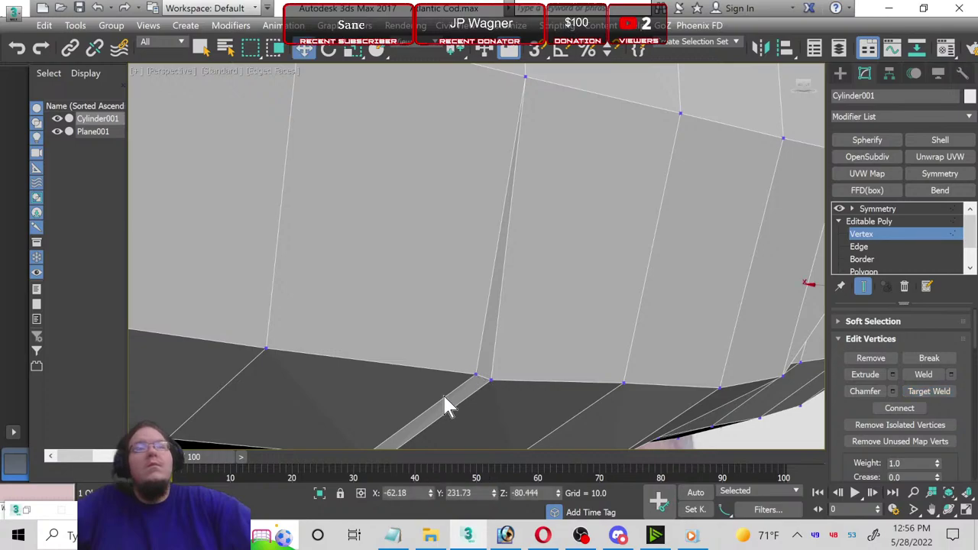
alt+middle_drag(442, 393, 318, 336)
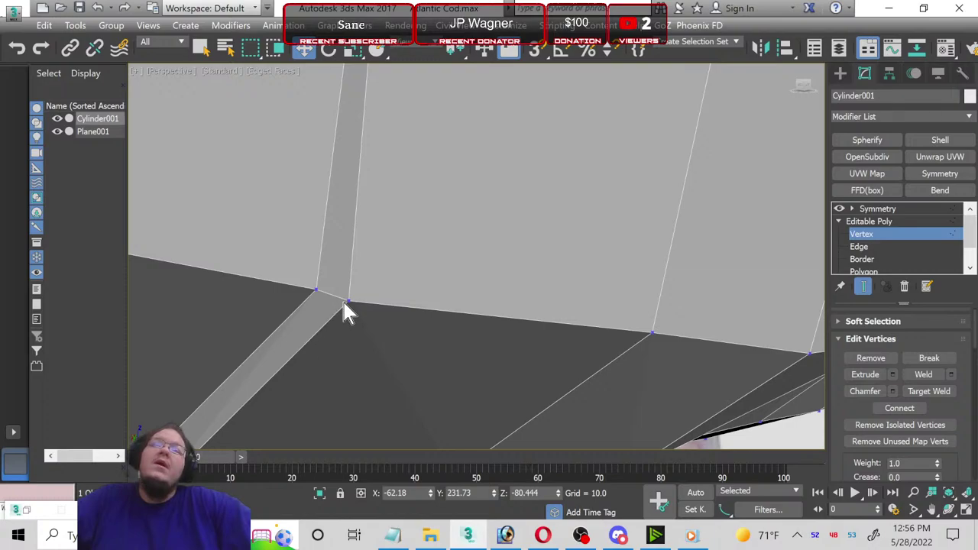
click(918, 396)
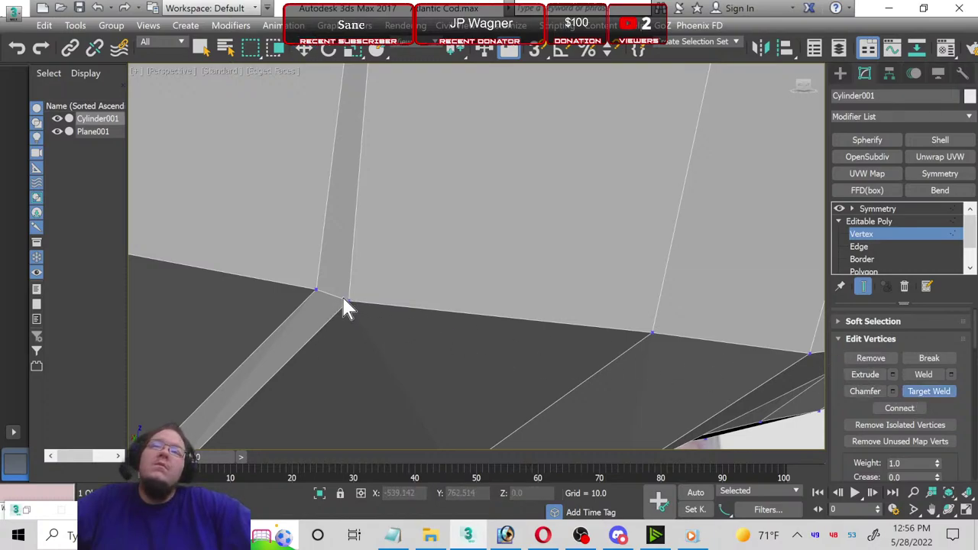
mouse_move(314, 291)
alt+middle_down()
mouse_move(433, 367)
mouse_move(530, 209)
alt+middle_up()
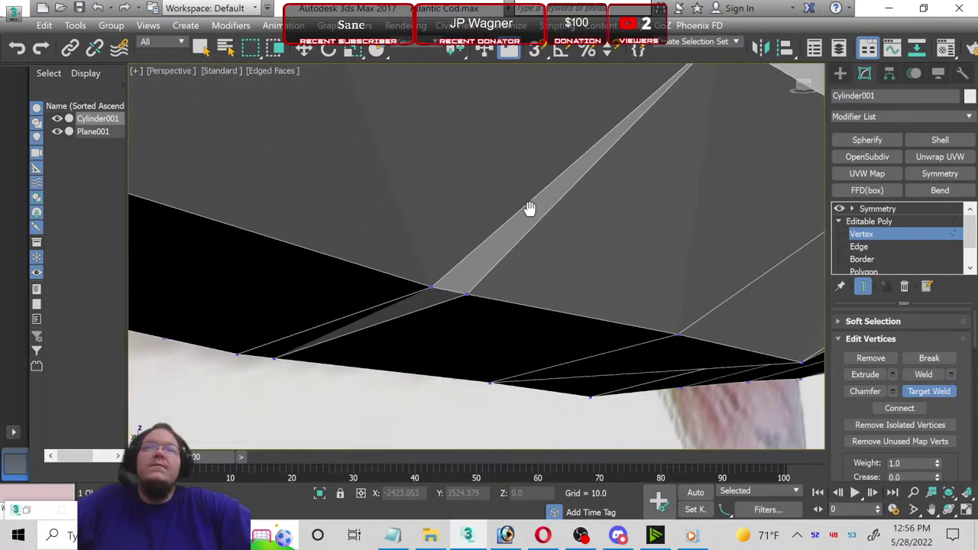
click(464, 298)
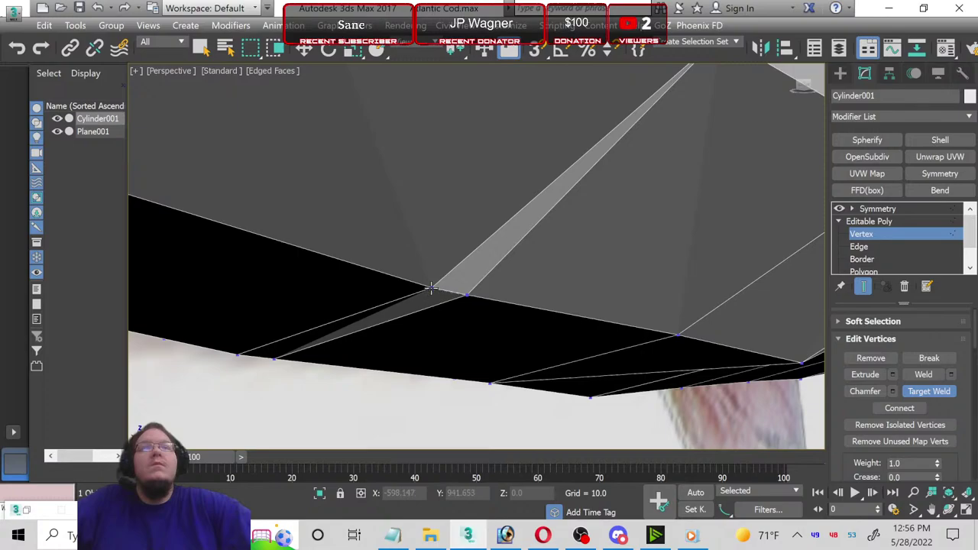
click(432, 288)
mouse_move(546, 253)
alt+middle_down()
mouse_move(592, 212)
mouse_move(503, 318)
alt+middle_up()
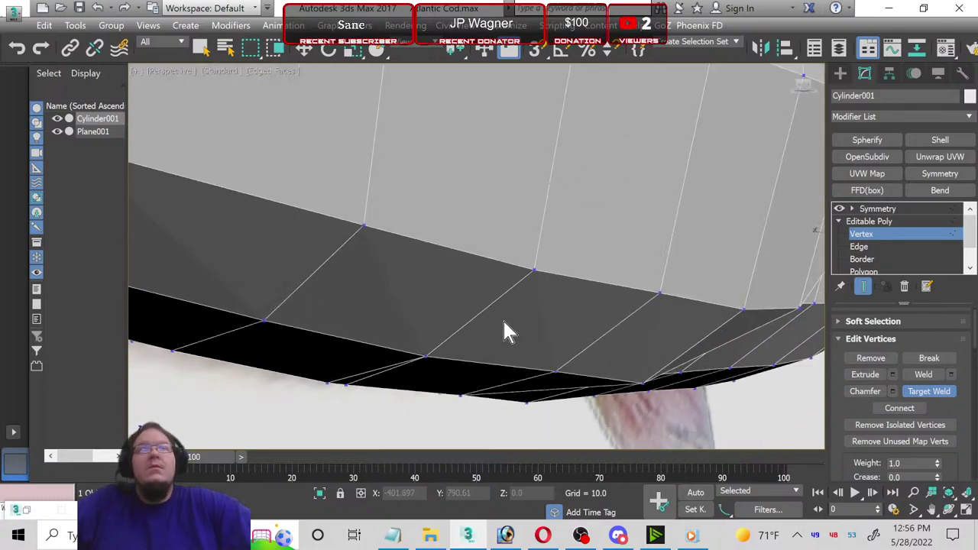
scroll(627, 245, down, 2)
scroll(459, 389, down, 2)
scroll(489, 334, down, 2)
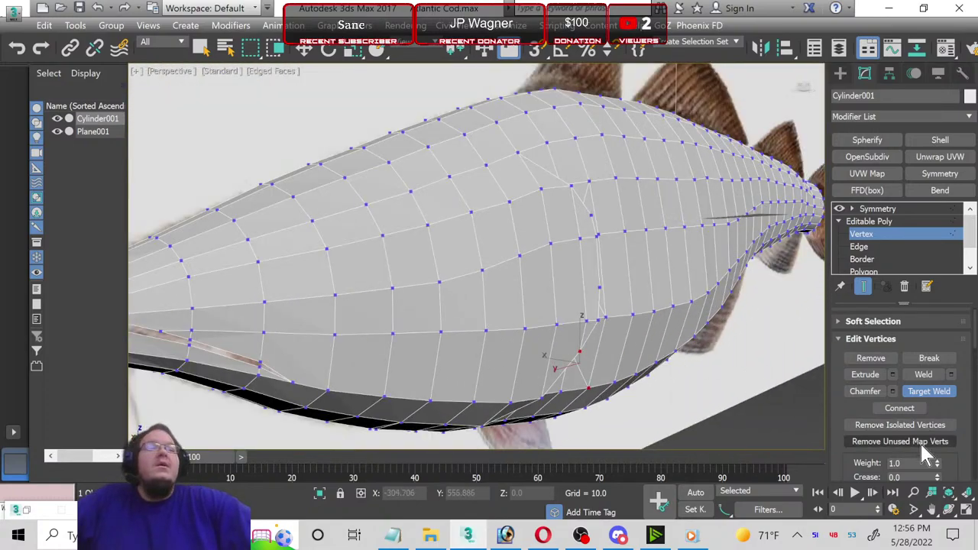
Step: Orbit to the fish's head and select the short edge across the narrow strip at Edge level
click(949, 509)
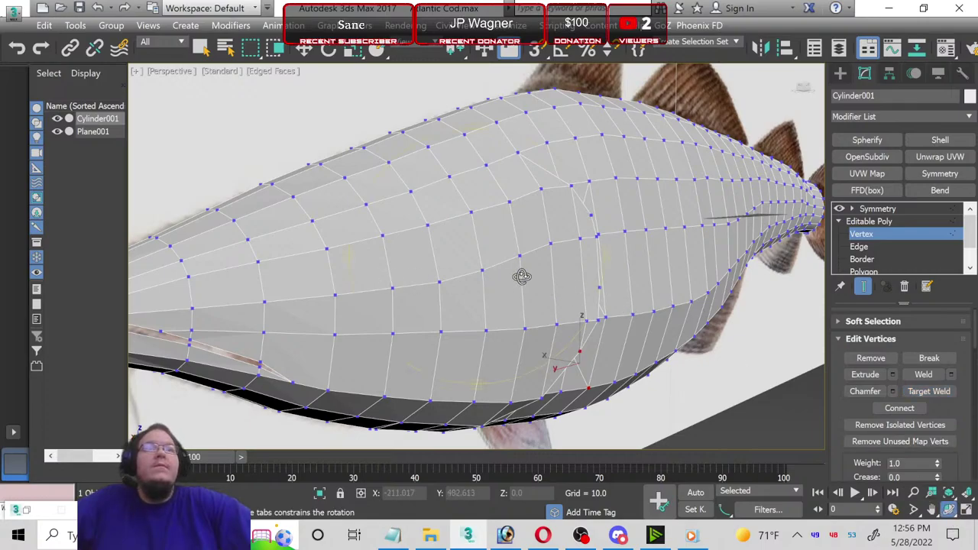
mouse_move(521, 276)
mouse_down()
mouse_move(428, 277)
mouse_move(483, 227)
mouse_move(491, 190)
mouse_move(463, 262)
mouse_move(468, 313)
mouse_move(464, 201)
mouse_move(464, 415)
mouse_move(519, 349)
mouse_move(489, 367)
mouse_move(511, 363)
mouse_move(503, 405)
mouse_move(546, 345)
mouse_move(429, 347)
mouse_move(535, 291)
mouse_up()
scroll(417, 349, up, 5)
scroll(646, 247, up, 3)
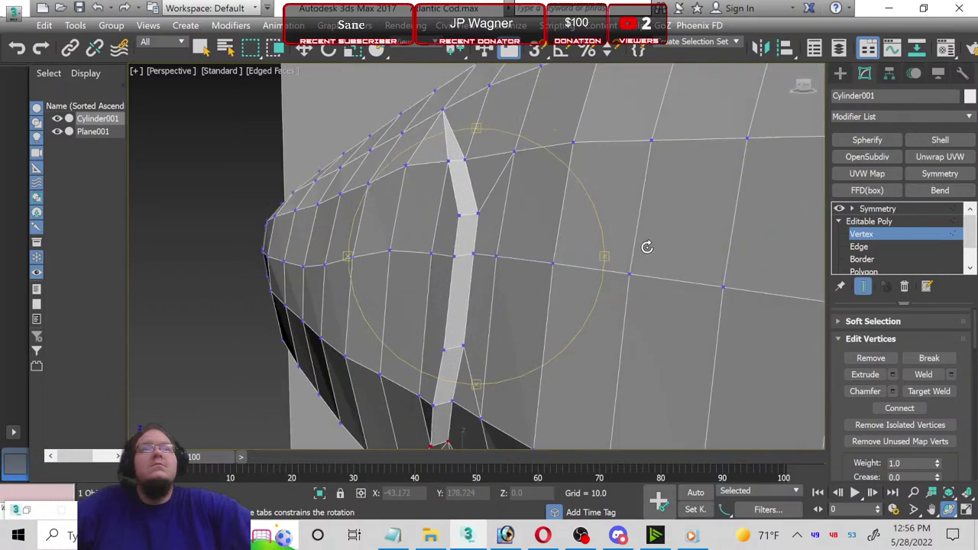
click(859, 246)
scroll(581, 214, up, 2)
key(w)
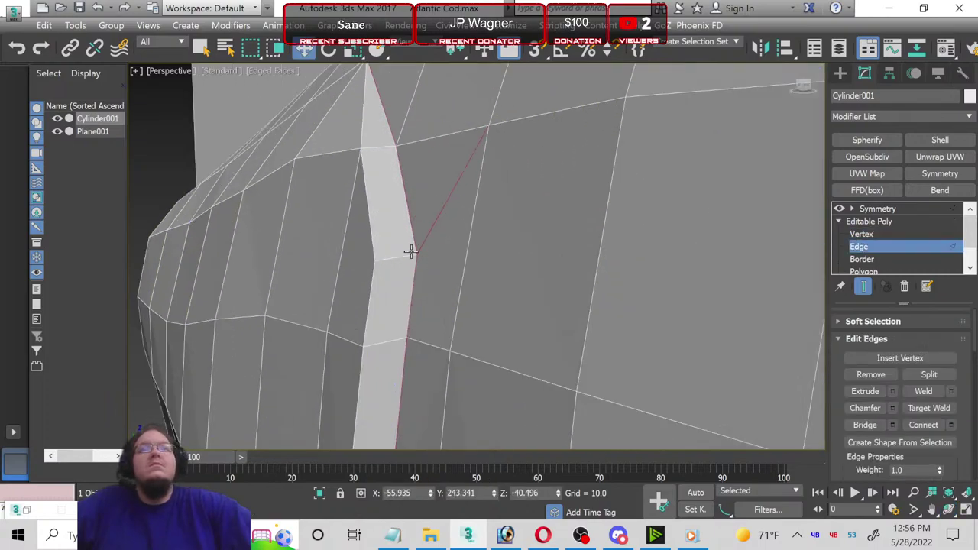
click(390, 258)
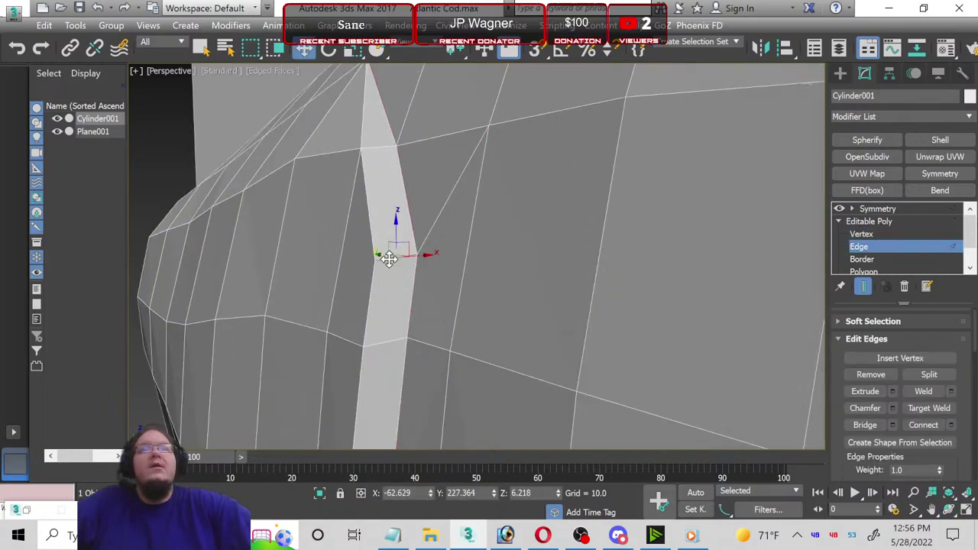
Step: Set Cylinder001's diffuse colour to grey 110, leaving the ambient colour unchanged
key(m)
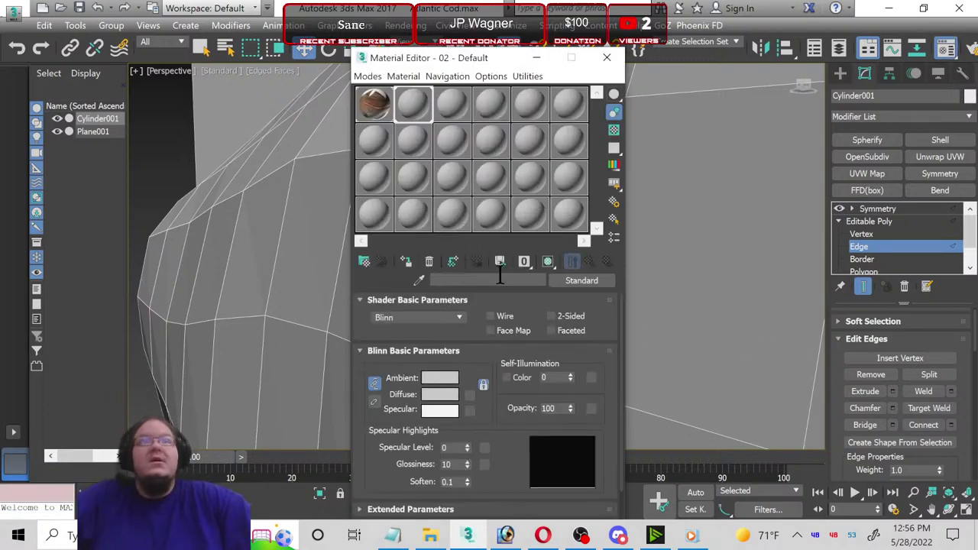
click(442, 379)
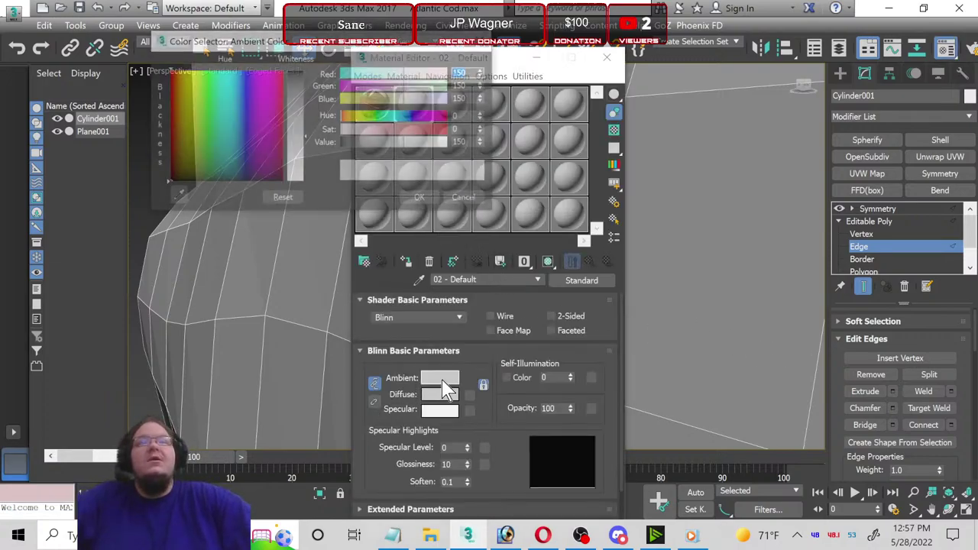
click(468, 199)
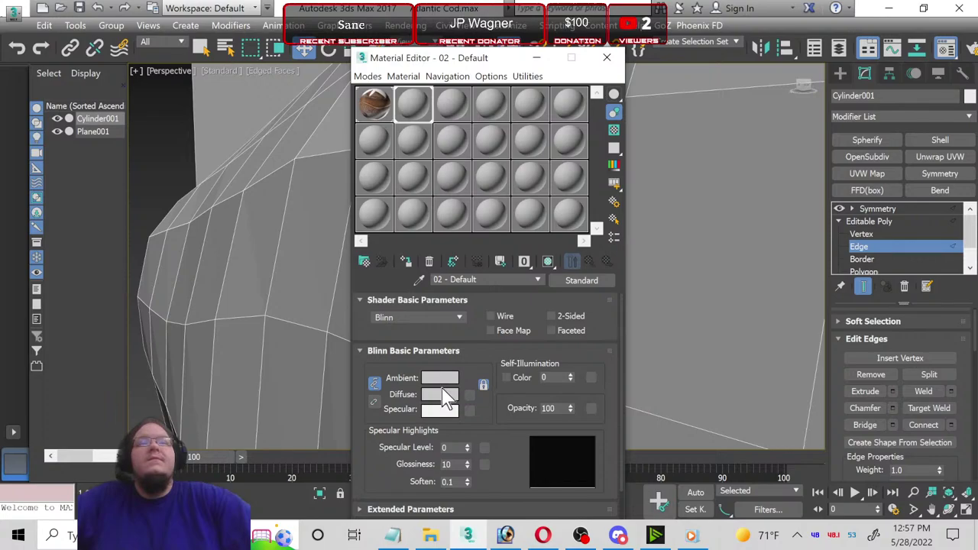
click(446, 394)
click(300, 123)
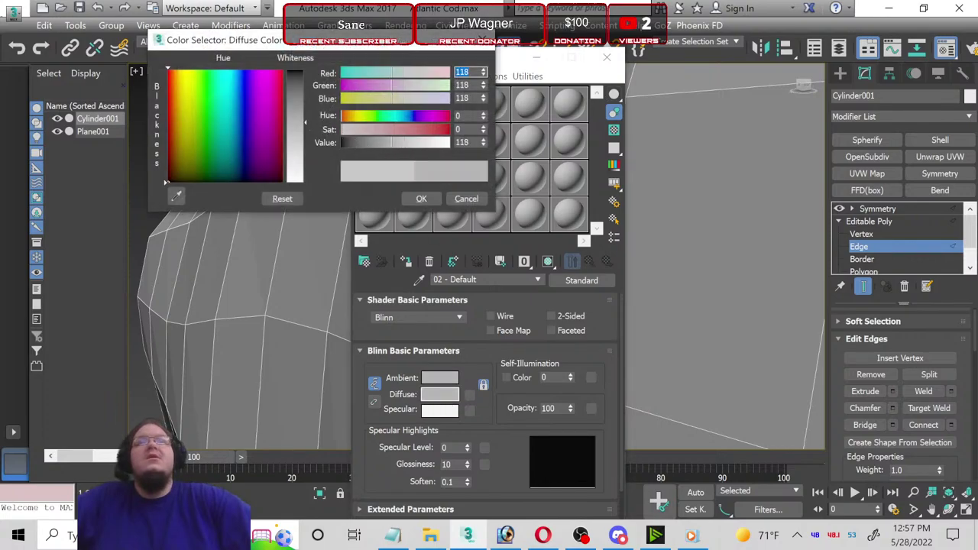
drag(300, 126, 294, 130)
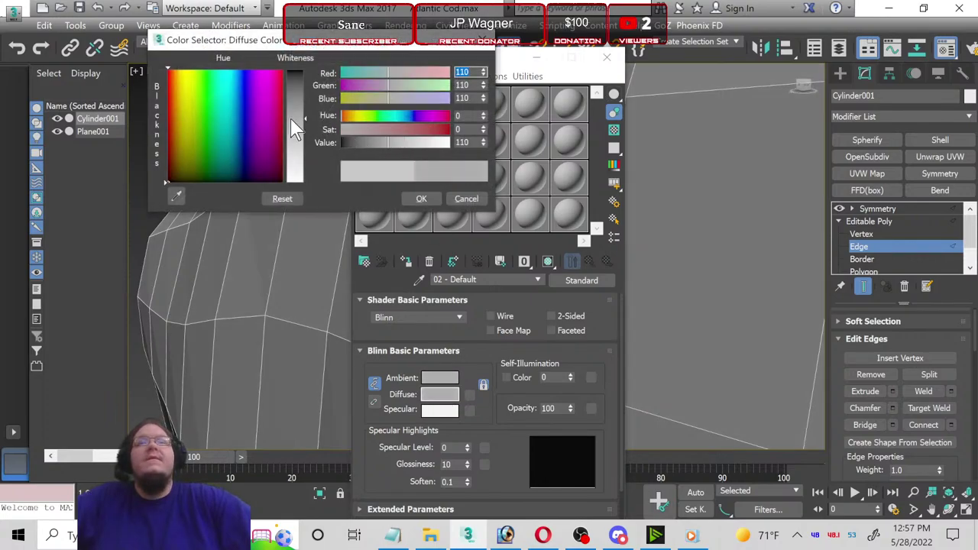
click(417, 199)
click(607, 57)
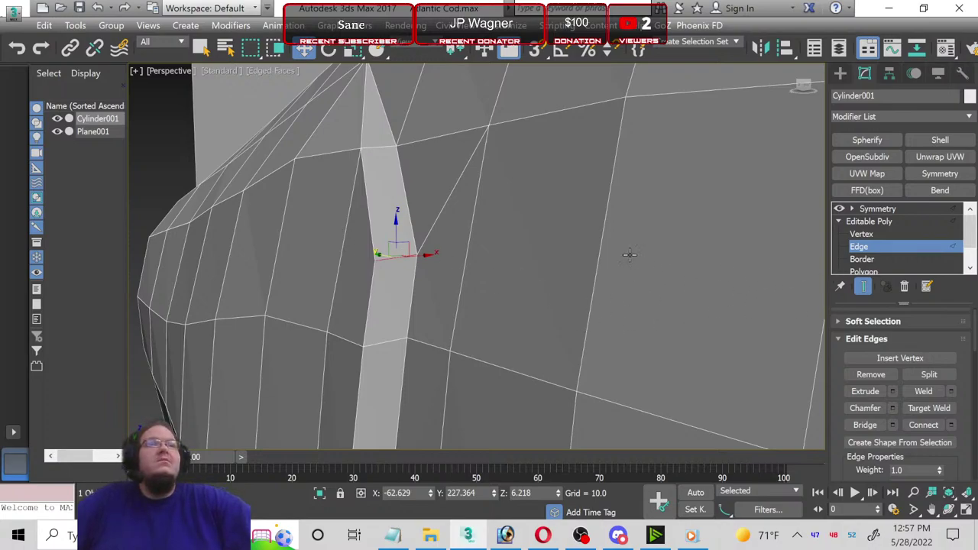
Step: Ring-select the strip's cross edges and connect them with 2 segments at pinch 80
scroll(869, 386, up, 1)
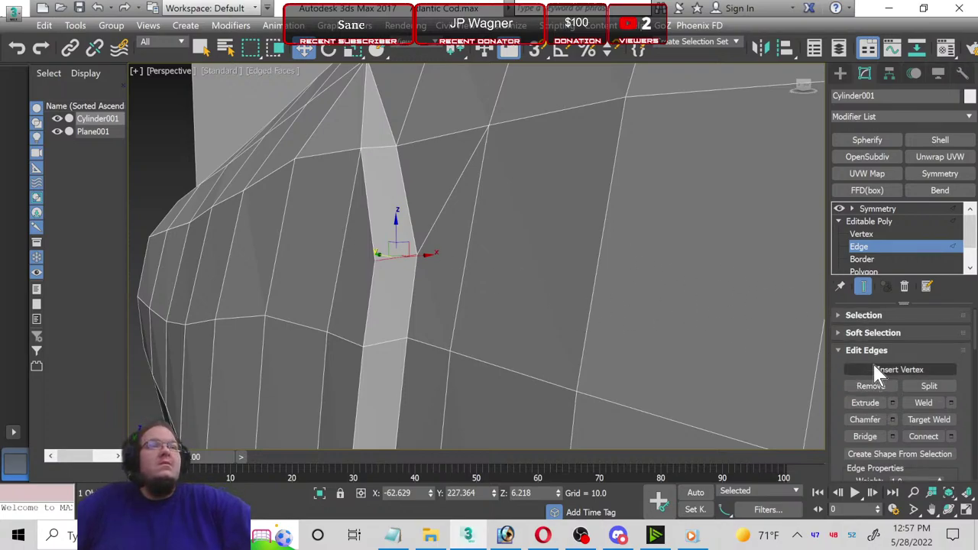
click(849, 315)
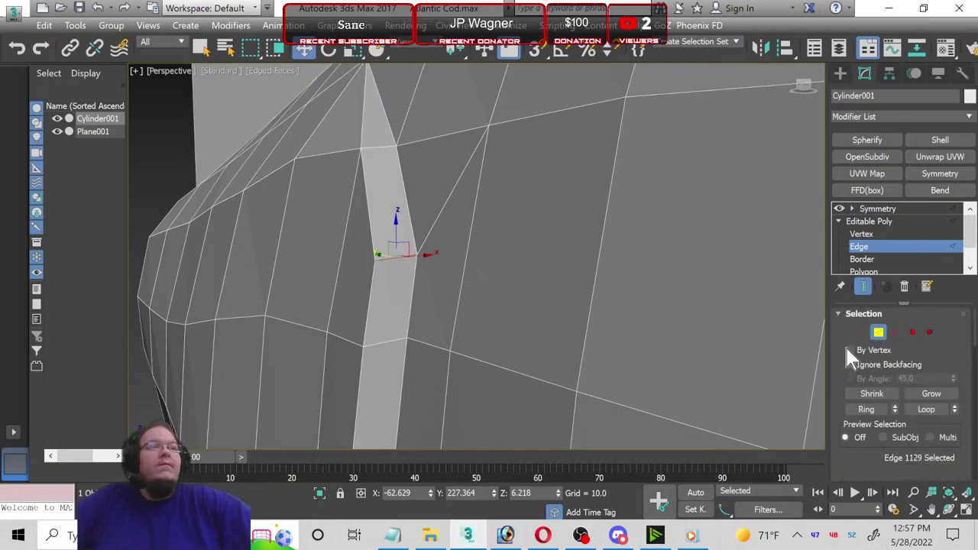
click(866, 410)
scroll(969, 374, down, 3)
scroll(972, 390, down, 4)
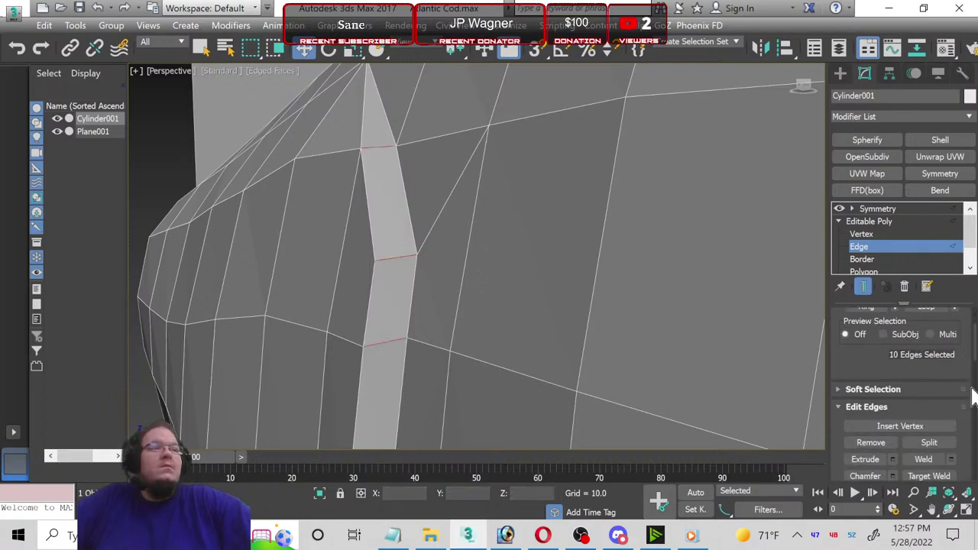
scroll(972, 394, down, 3)
click(952, 424)
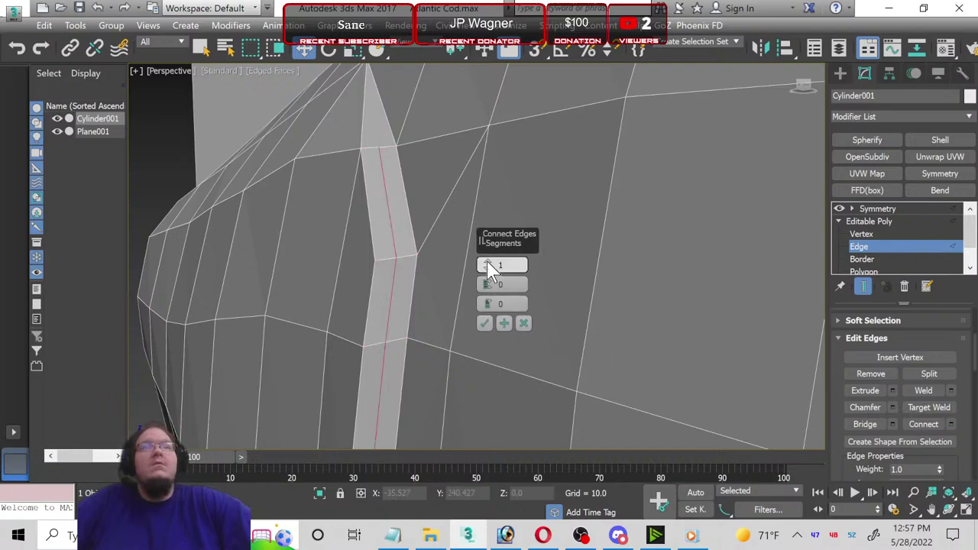
drag(491, 264, 486, 177)
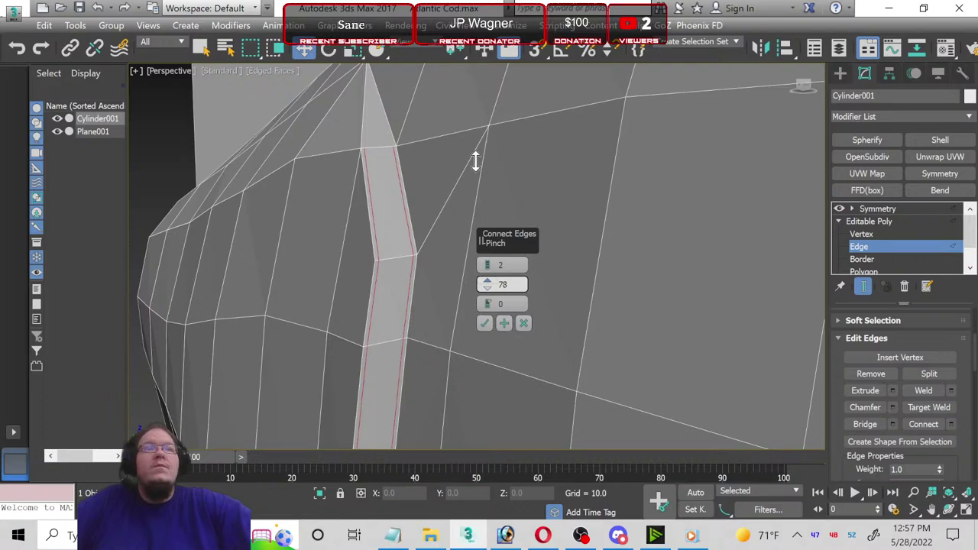
drag(469, 159, 470, 162)
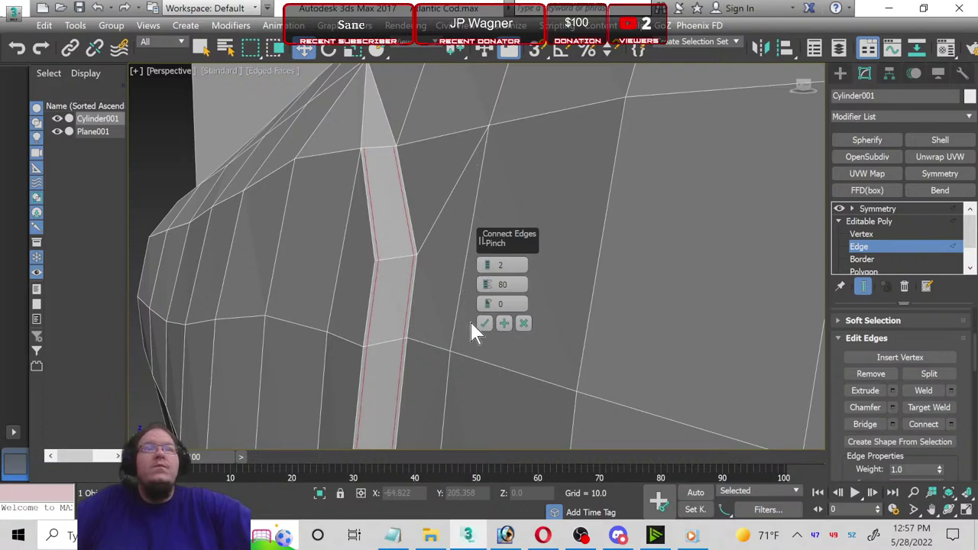
click(495, 324)
alt+middle_drag(441, 287, 380, 228)
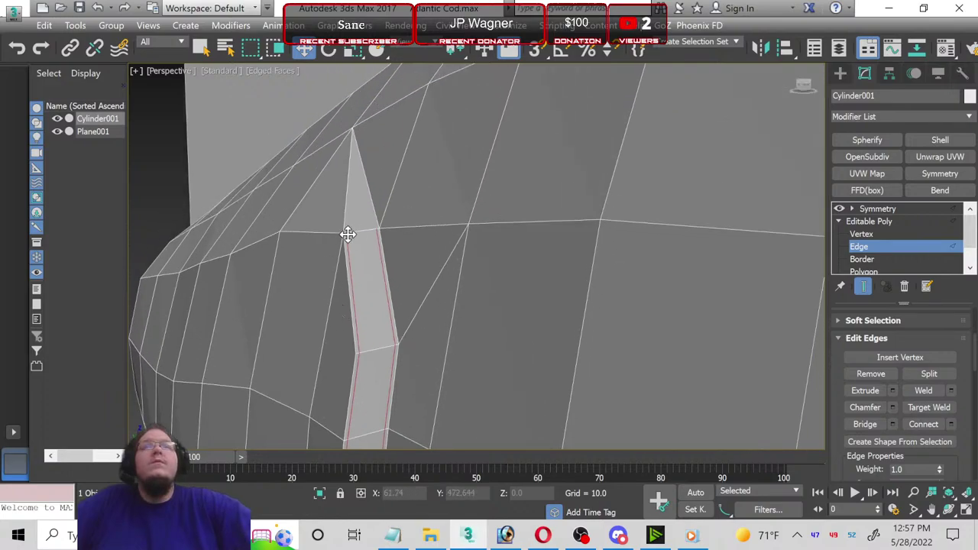
click(861, 234)
Step: Connect the strip's left corner vertex to the spike-tip vertex with a new edge
scroll(371, 258, up, 2)
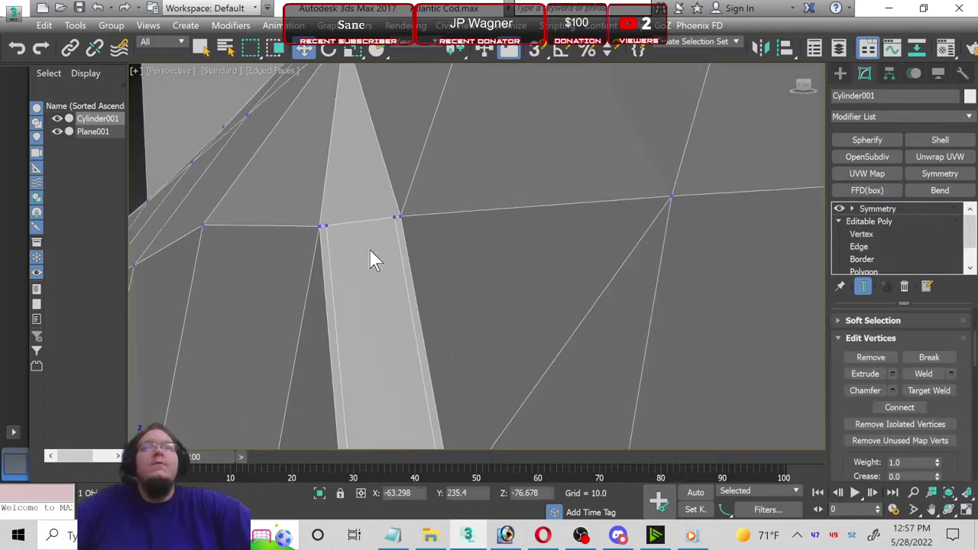
middle_drag(371, 258, 328, 380)
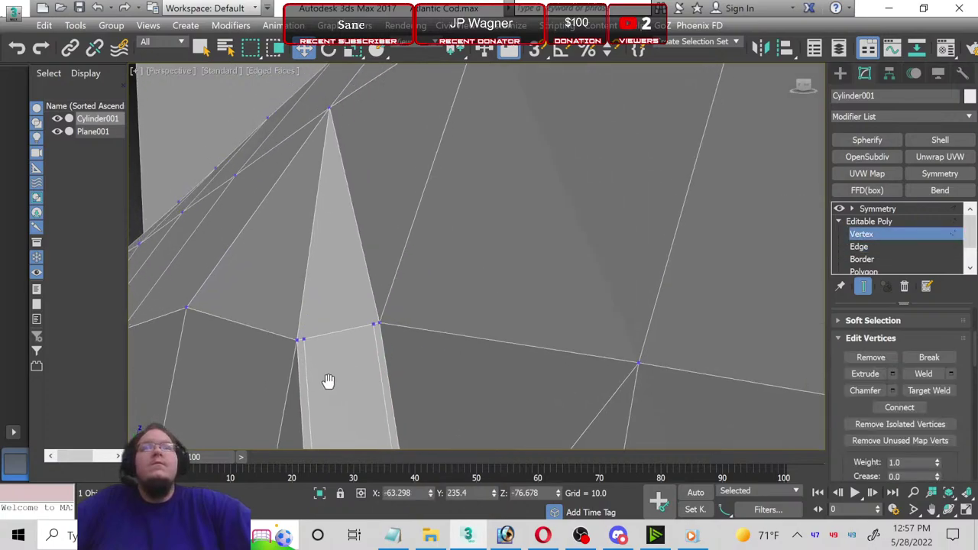
click(303, 341)
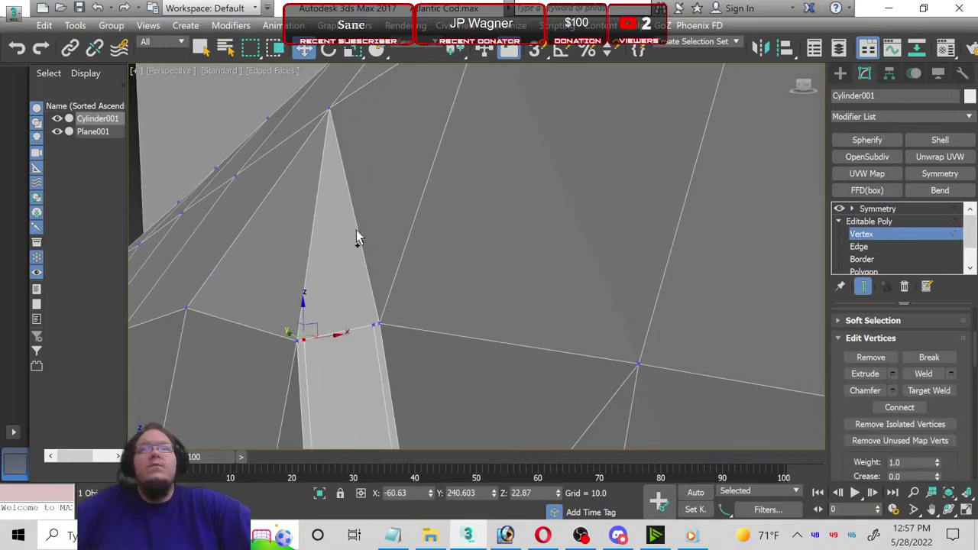
ctrl+click(331, 111)
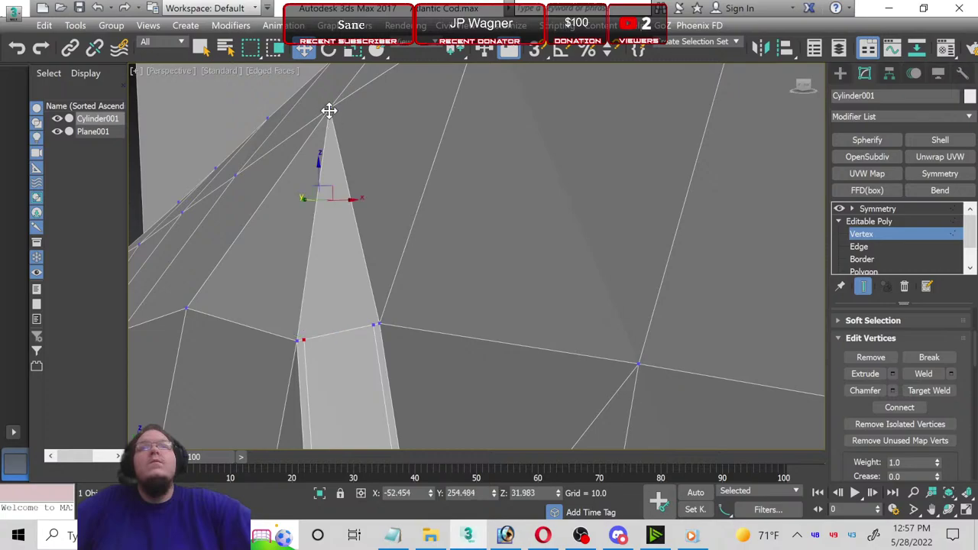
click(900, 410)
Step: Join the strip's right corner vertex to the spike tip with a second edge
click(372, 324)
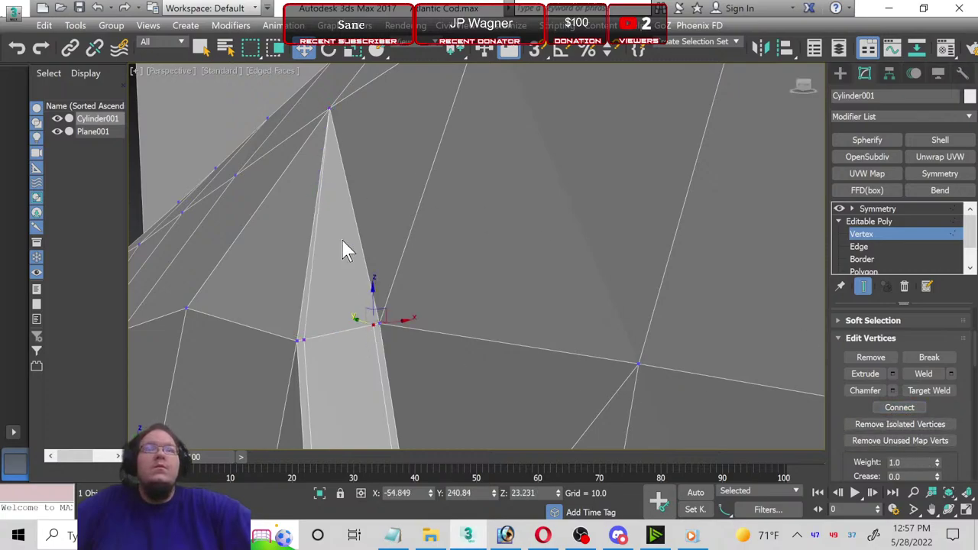
ctrl+click(329, 107)
click(900, 410)
scroll(332, 372, down, 3)
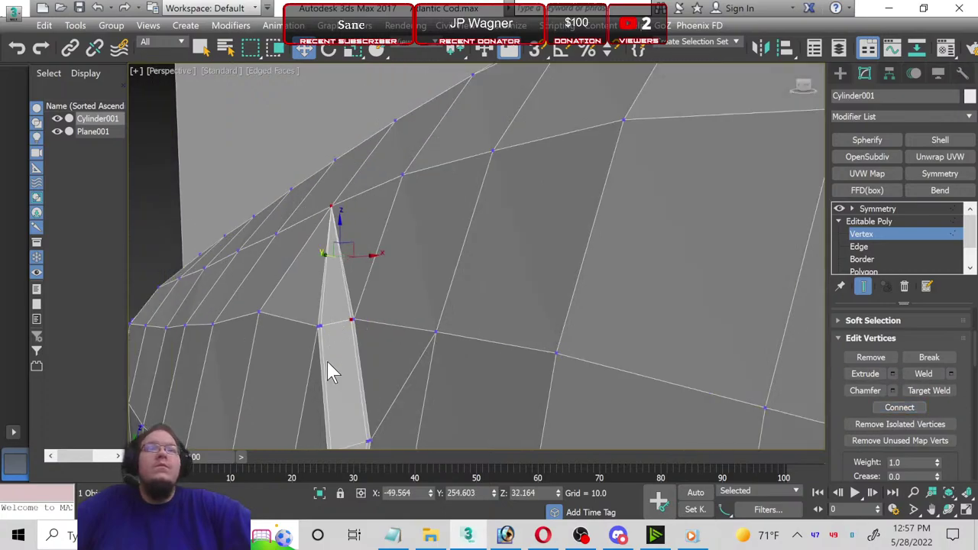
scroll(333, 372, down, 3)
scroll(405, 206, up, 4)
alt+middle_drag(569, 450, 581, 367)
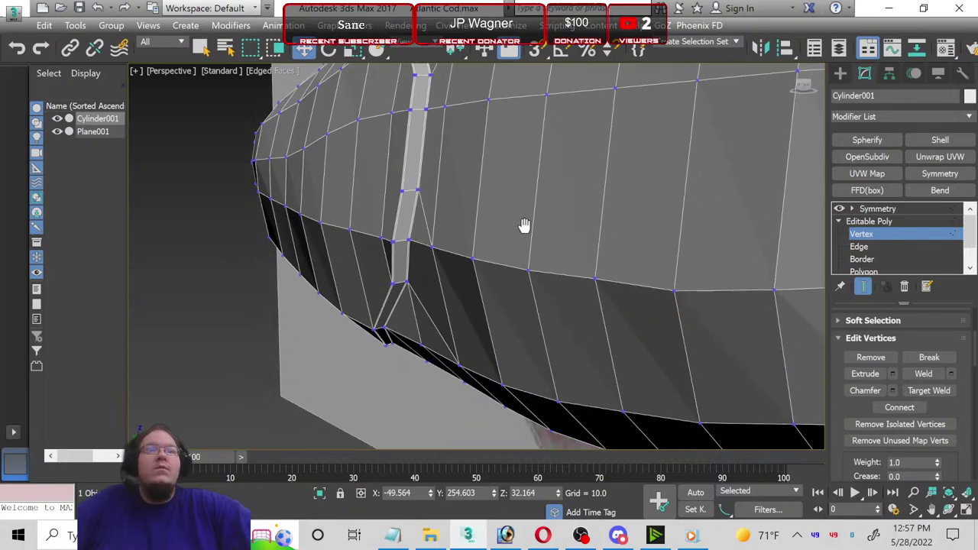
Step: Orbit around the spike and select its upper vertex
click(949, 509)
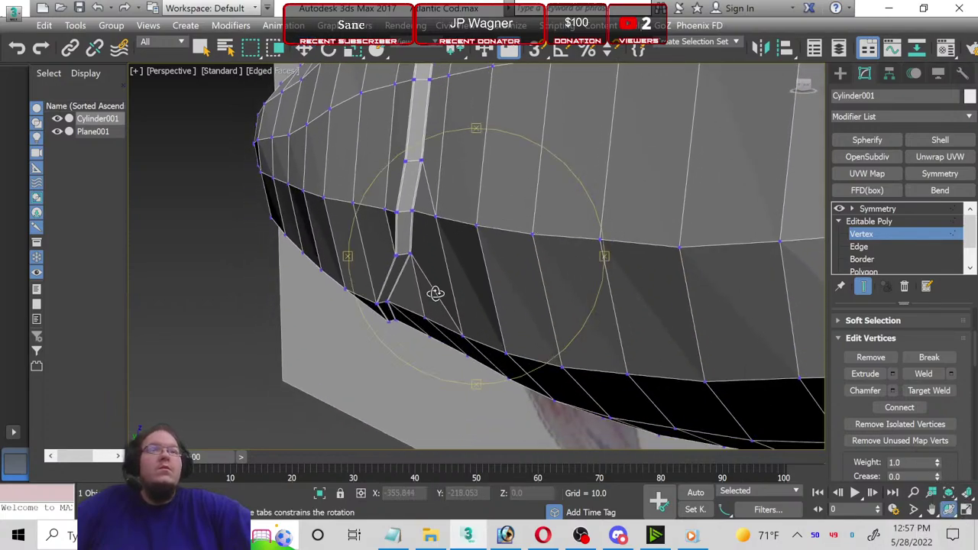
mouse_move(437, 291)
mouse_down()
mouse_move(349, 252)
mouse_move(430, 267)
mouse_move(540, 251)
mouse_move(525, 251)
mouse_up()
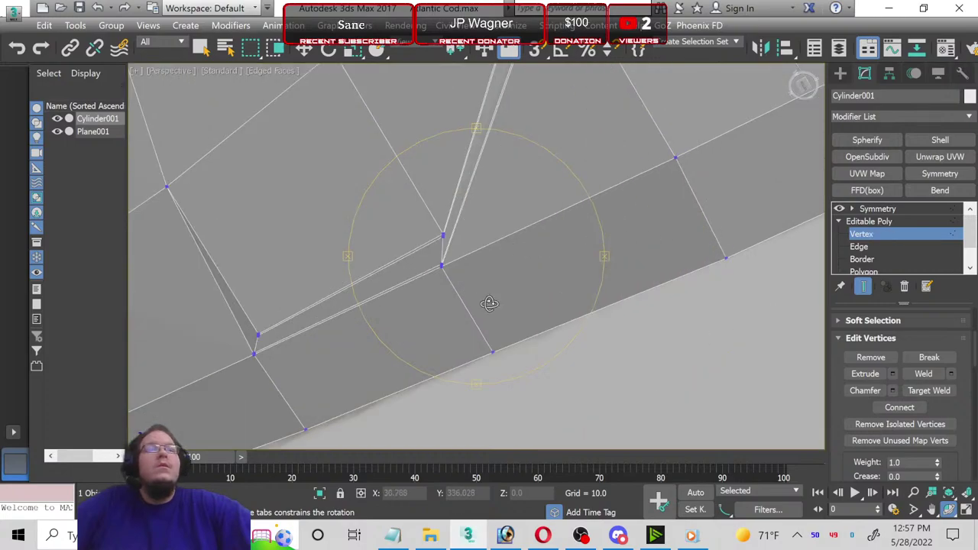
mouse_move(489, 304)
mouse_down()
mouse_move(344, 343)
mouse_move(376, 323)
mouse_move(618, 310)
mouse_up()
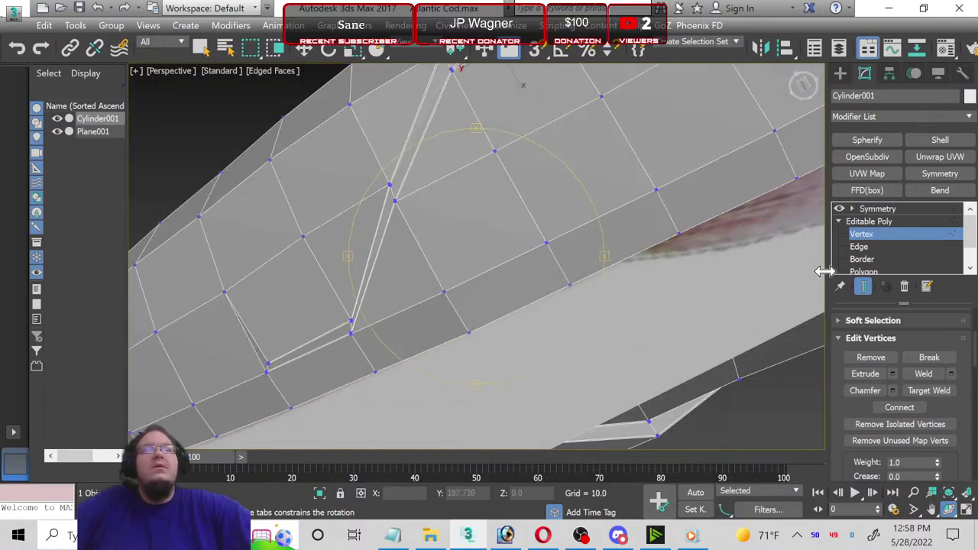
click(301, 55)
scroll(341, 325, up, 2)
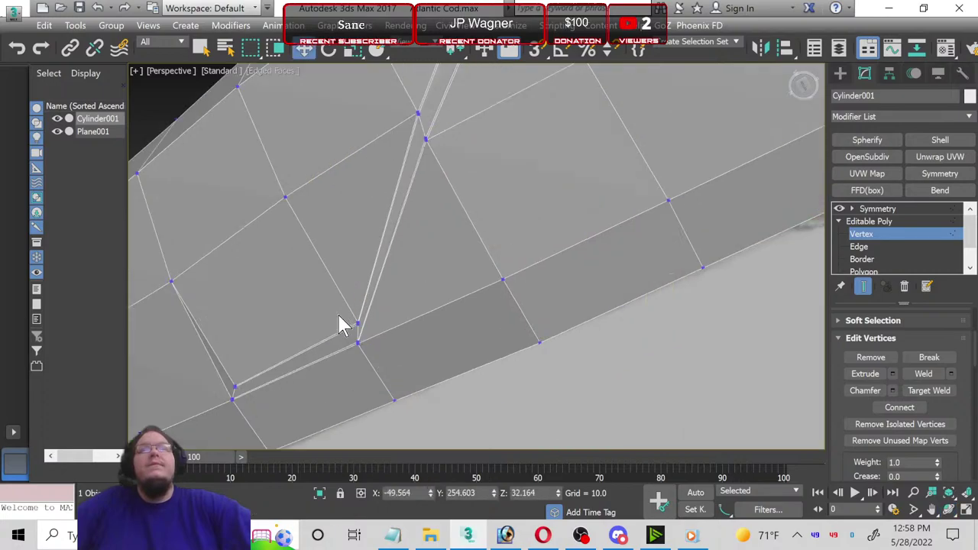
scroll(379, 325, up, 3)
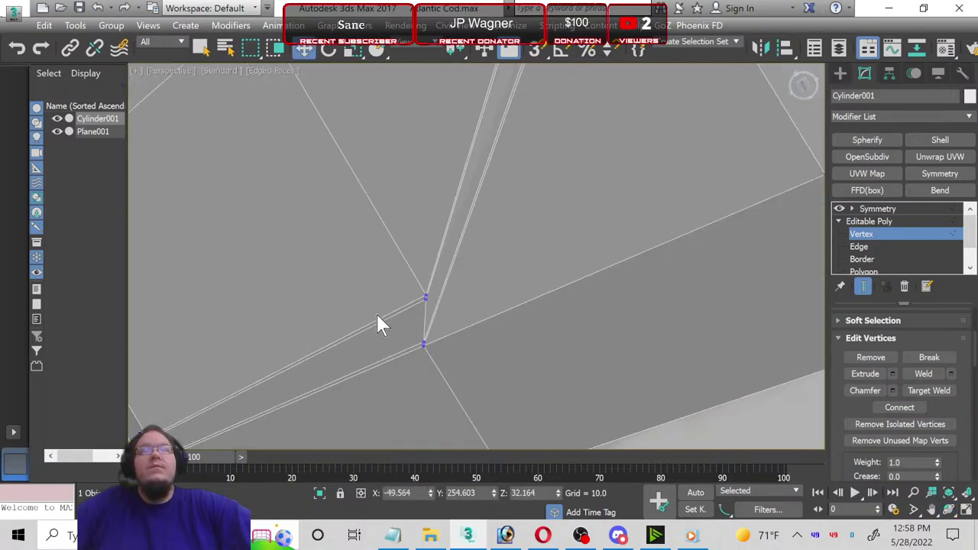
click(425, 292)
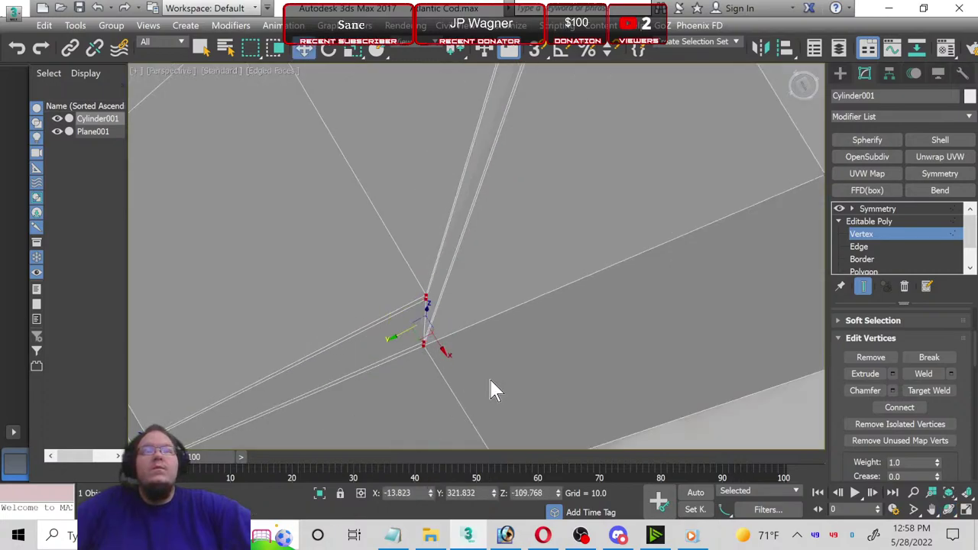
Step: Maximize the Top viewport and zoom in on the selected spike vertex
click(966, 511)
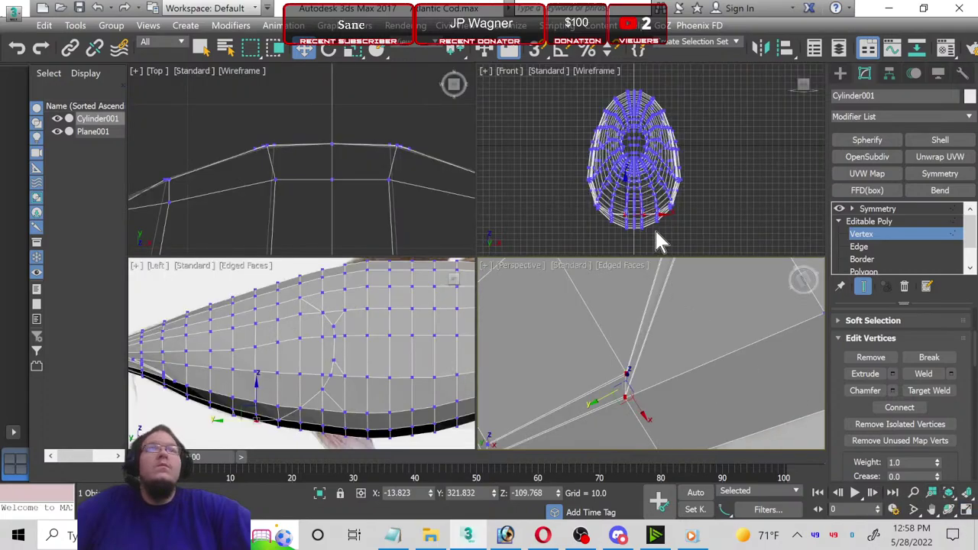
click(387, 215)
click(967, 511)
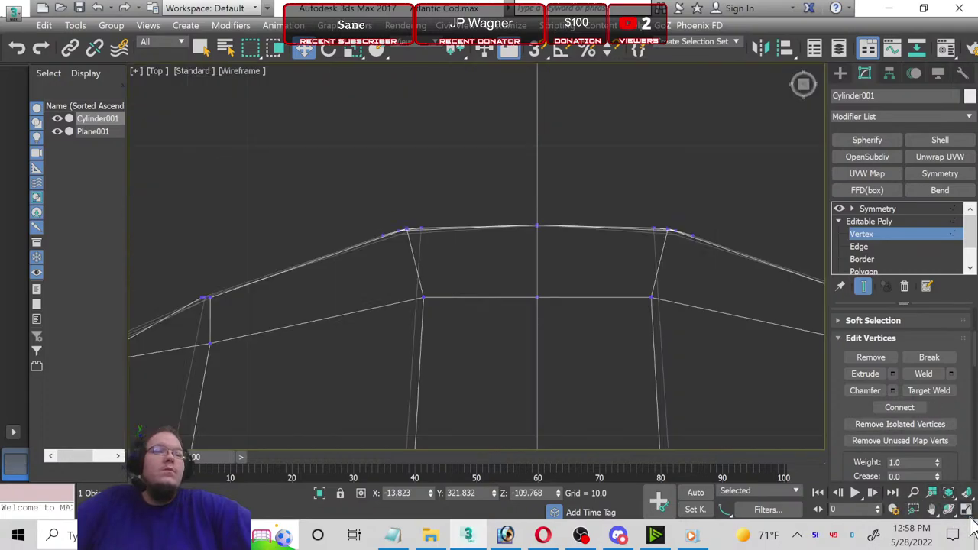
scroll(543, 342, down, 5)
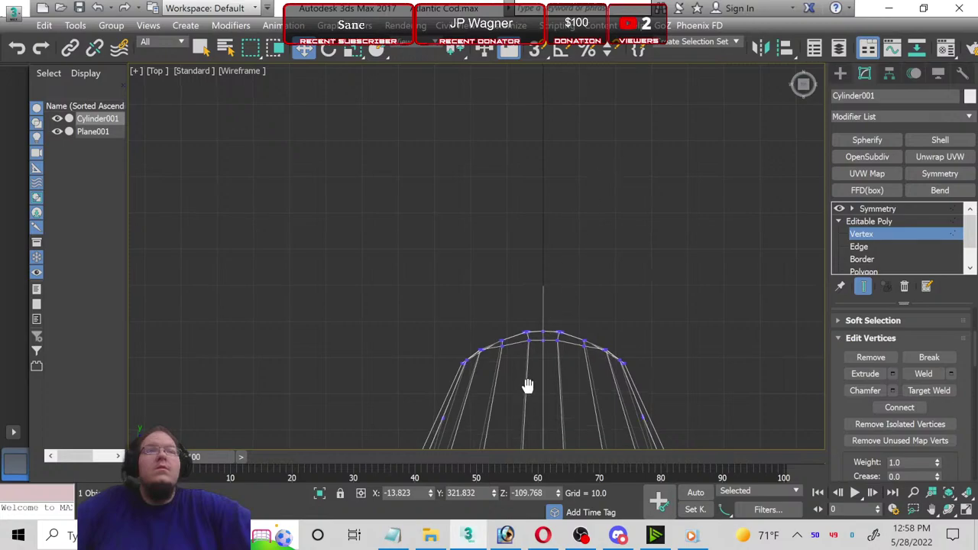
scroll(526, 384, up, 5)
scroll(530, 225, up, 3)
scroll(556, 311, up, 1)
scroll(530, 400, down, 3)
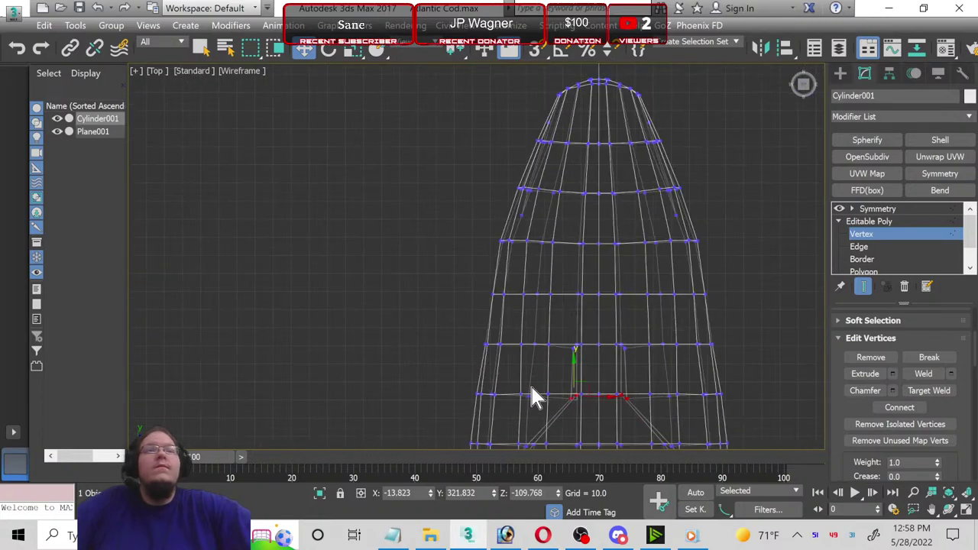
scroll(546, 240, up, 3)
scroll(564, 246, up, 3)
scroll(594, 295, up, 2)
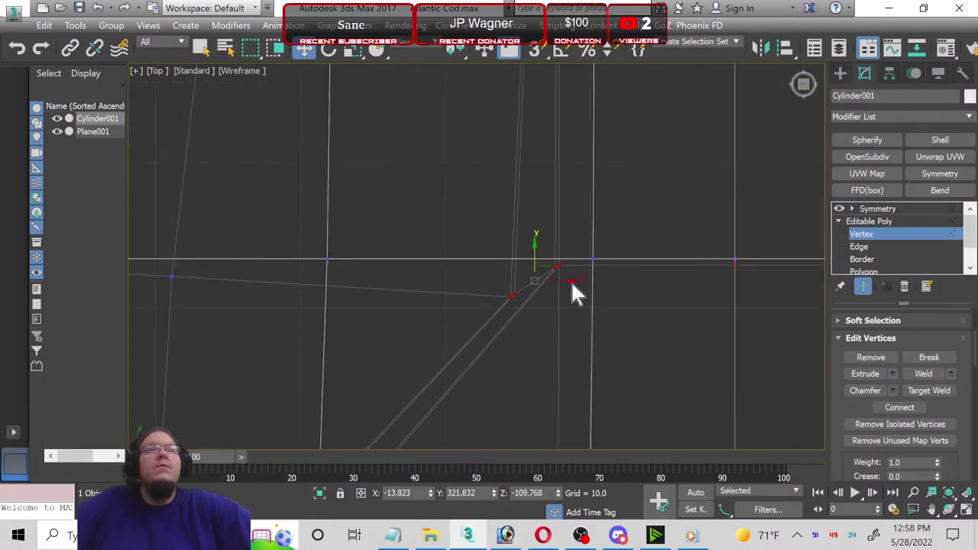
Step: Move the spike vertex left along X into line with its ring, then restore four viewports
drag(569, 279, 423, 282)
scroll(474, 360, down, 3)
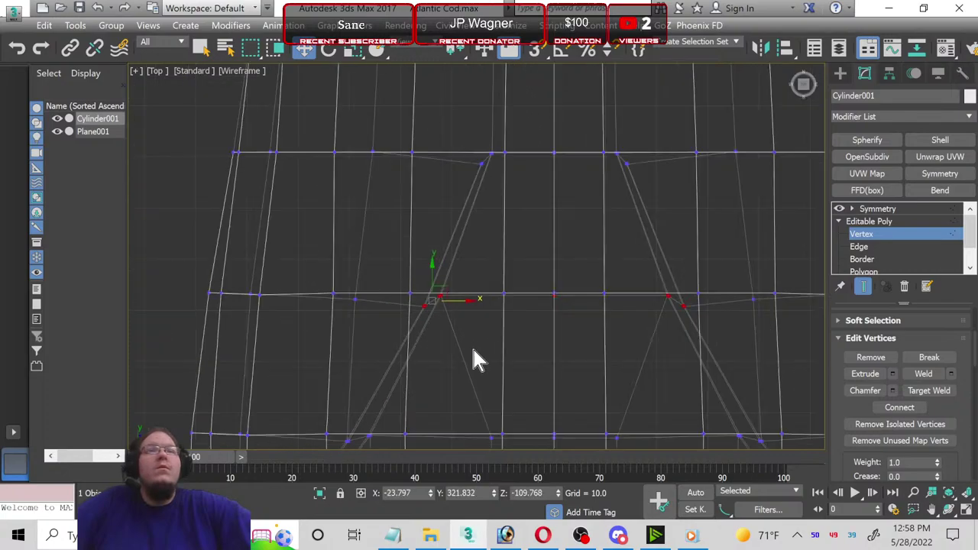
mouse_move(473, 360)
middle_down()
mouse_move(485, 267)
mouse_move(464, 233)
mouse_move(457, 252)
middle_up()
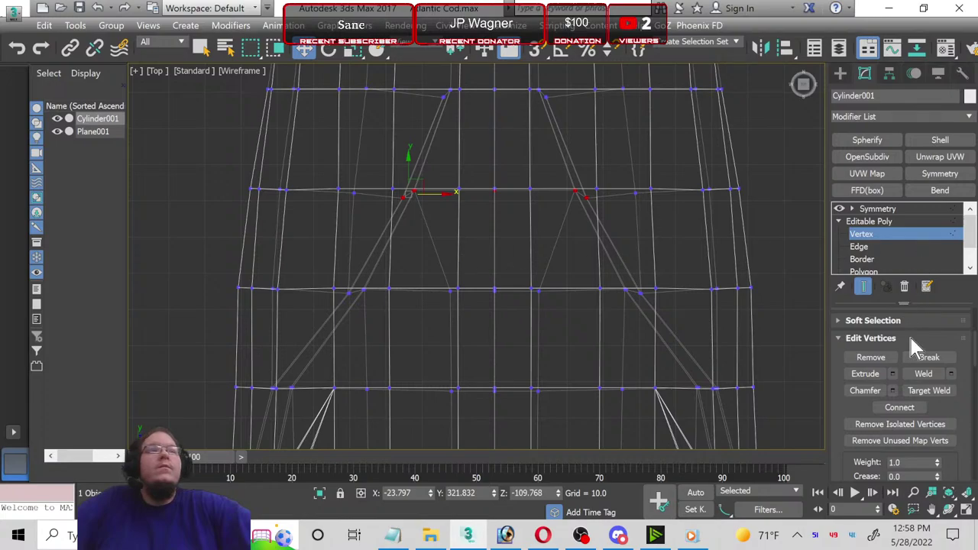
key(alt+w)
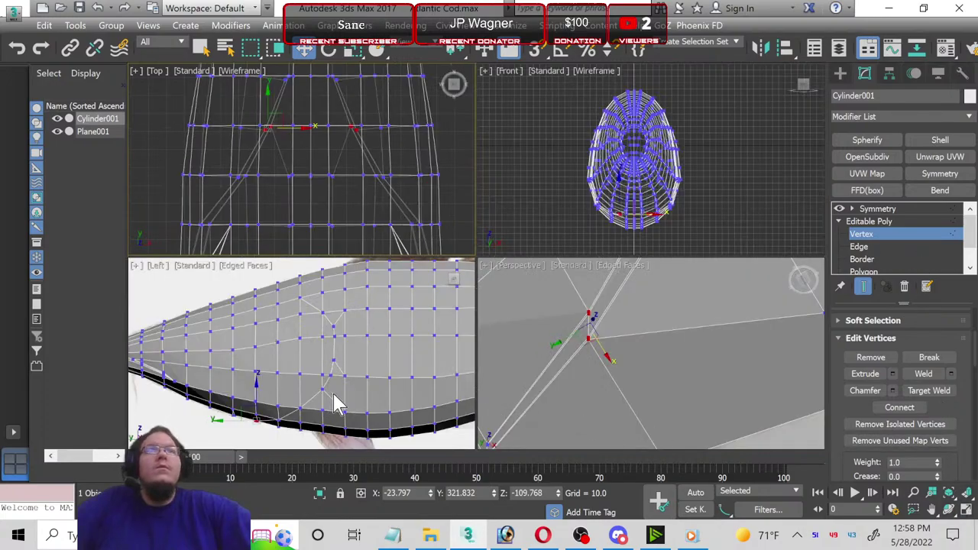
scroll(605, 279, down, 3)
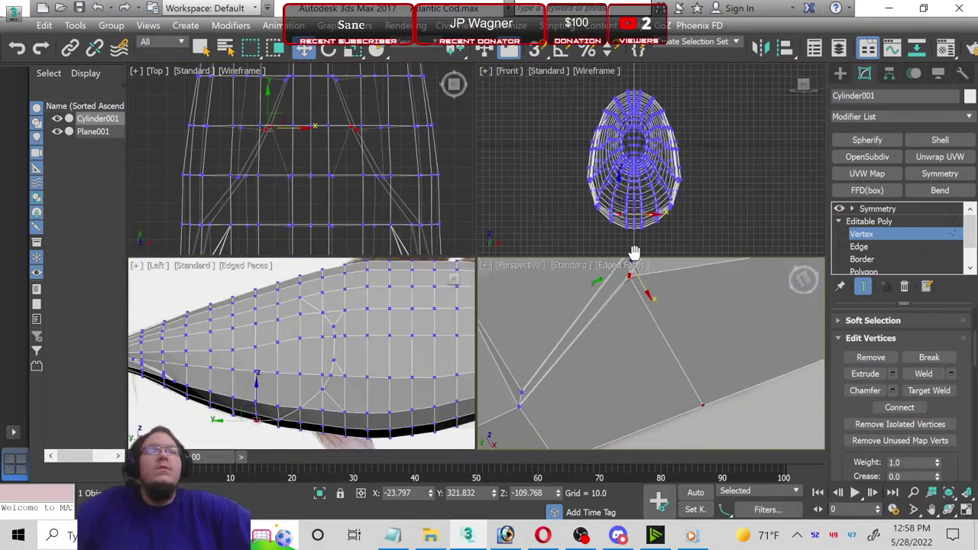
scroll(634, 305, down, 3)
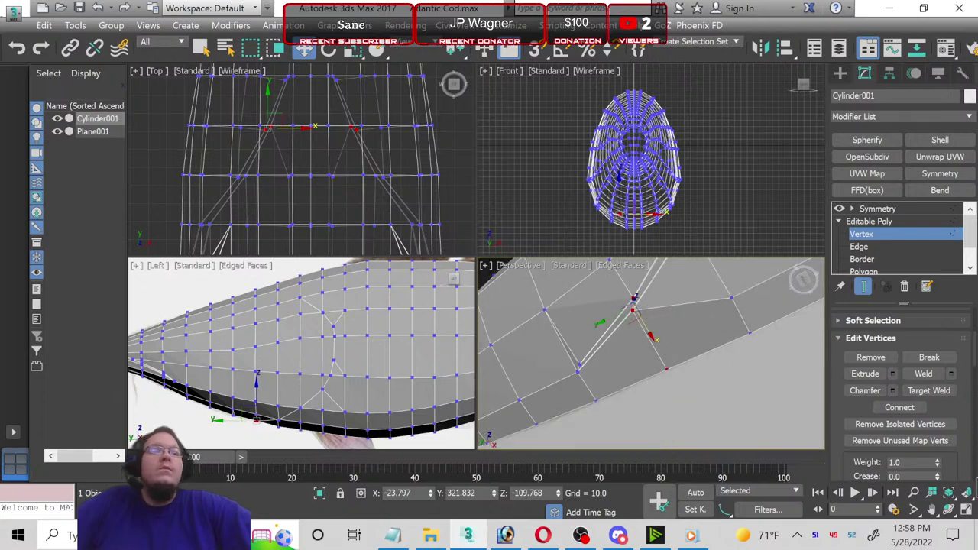
click(966, 510)
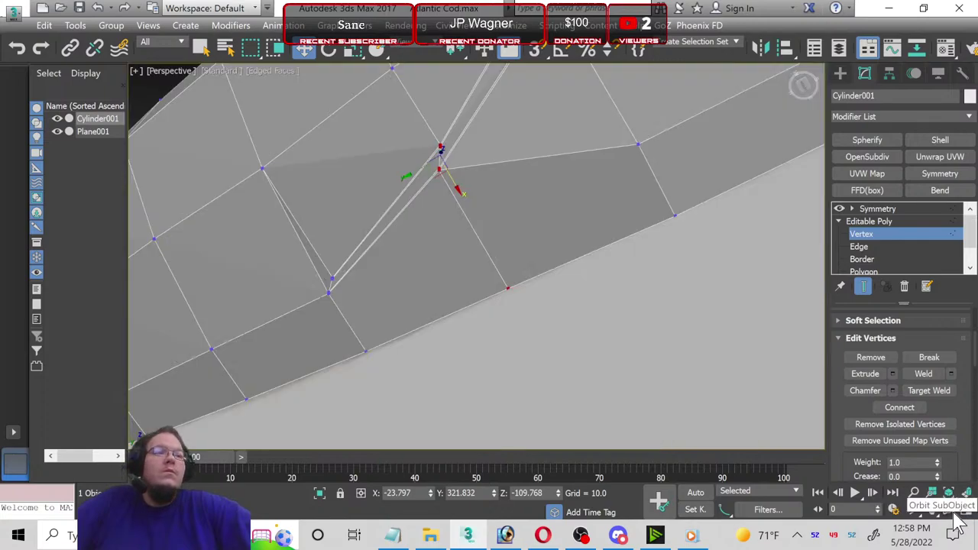
click(949, 510)
mouse_move(581, 329)
mouse_down()
mouse_move(525, 343)
mouse_move(553, 347)
mouse_move(452, 338)
mouse_move(528, 273)
mouse_move(542, 289)
mouse_move(445, 313)
mouse_up()
scroll(545, 283, up, 5)
scroll(547, 281, up, 3)
drag(388, 327, 671, 249)
mouse_move(497, 265)
mouse_down()
mouse_move(489, 277)
mouse_move(509, 282)
mouse_move(502, 305)
mouse_move(503, 295)
mouse_up()
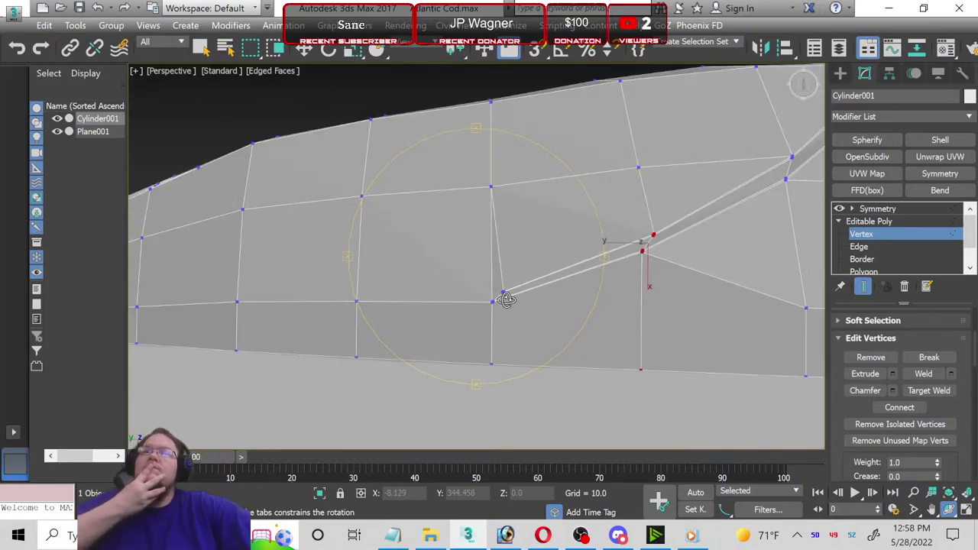
scroll(504, 299, up, 3)
scroll(501, 298, up, 1)
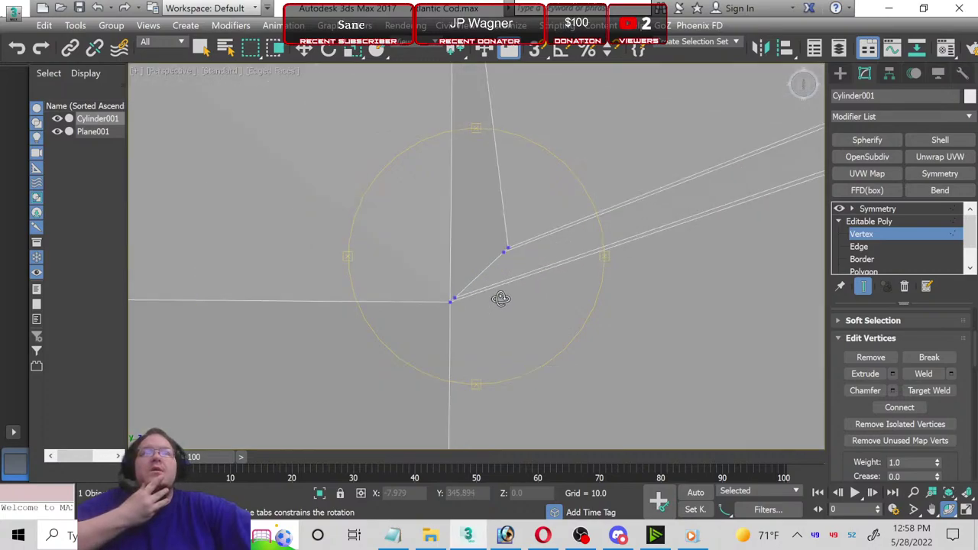
scroll(501, 298, down, 2)
scroll(501, 298, down, 1)
scroll(497, 283, down, 1)
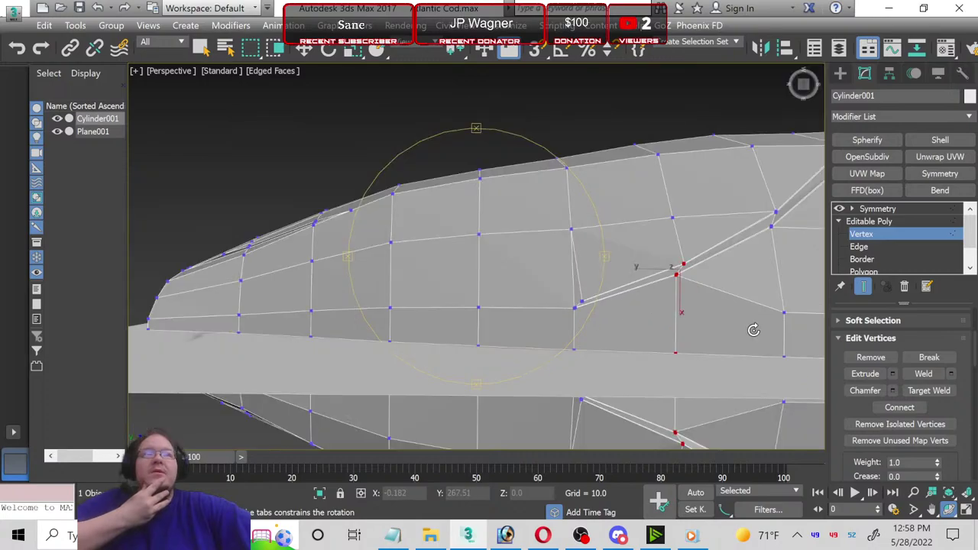
mouse_move(495, 273)
mouse_down()
mouse_move(443, 292)
mouse_move(485, 302)
mouse_up()
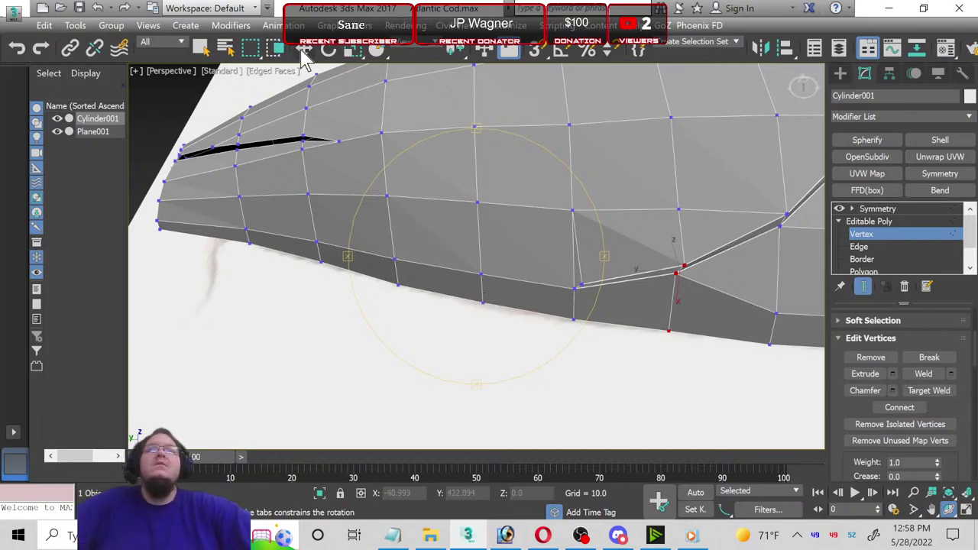
key(w)
scroll(604, 284, up, 3)
scroll(605, 283, up, 2)
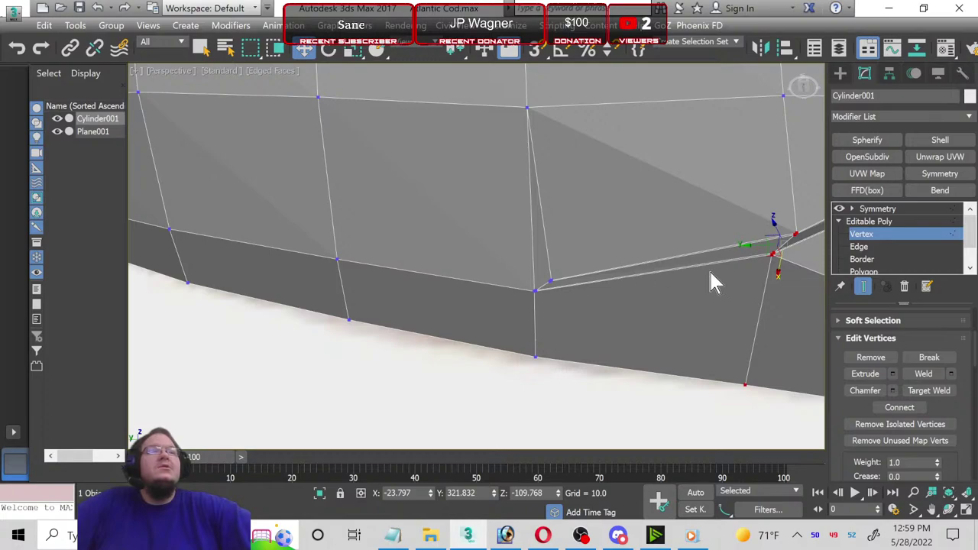
Step: Select the upper and lower sliver edges at Edge level, then clear the selection
click(859, 246)
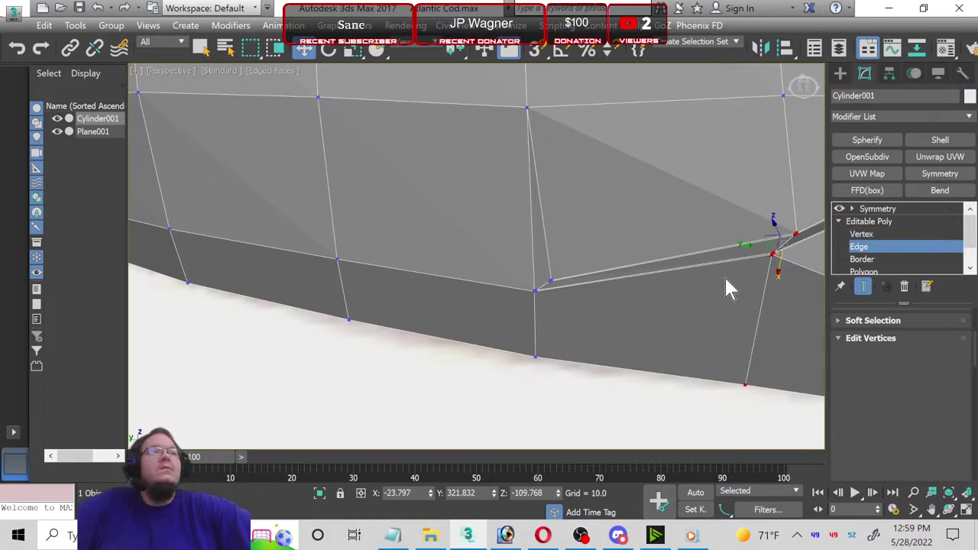
scroll(657, 253, up, 2)
scroll(604, 218, up, 3)
scroll(604, 217, up, 2)
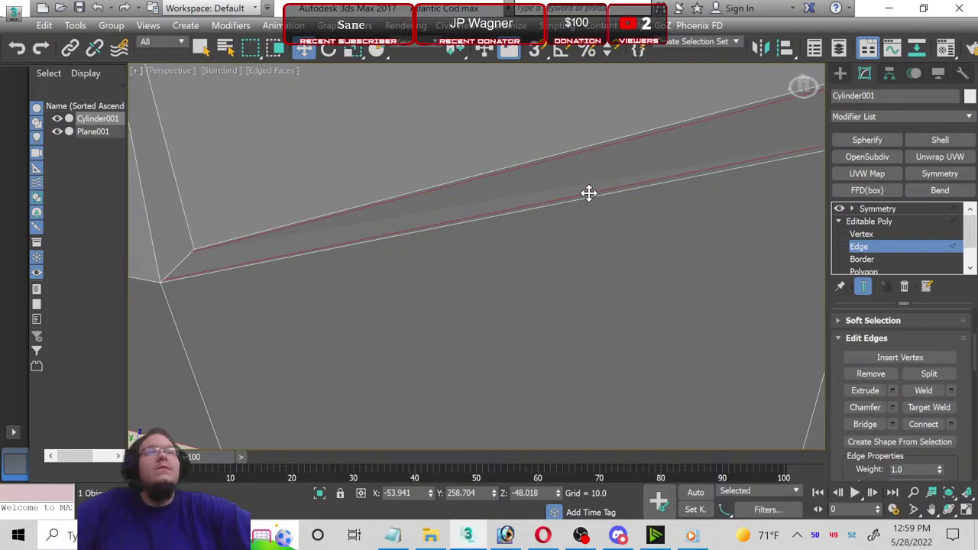
click(589, 194)
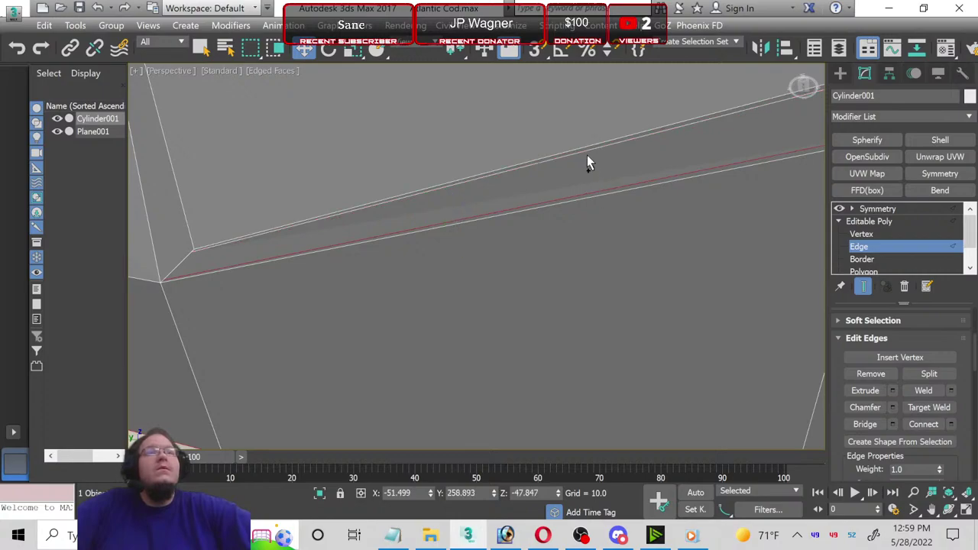
ctrl+click(585, 157)
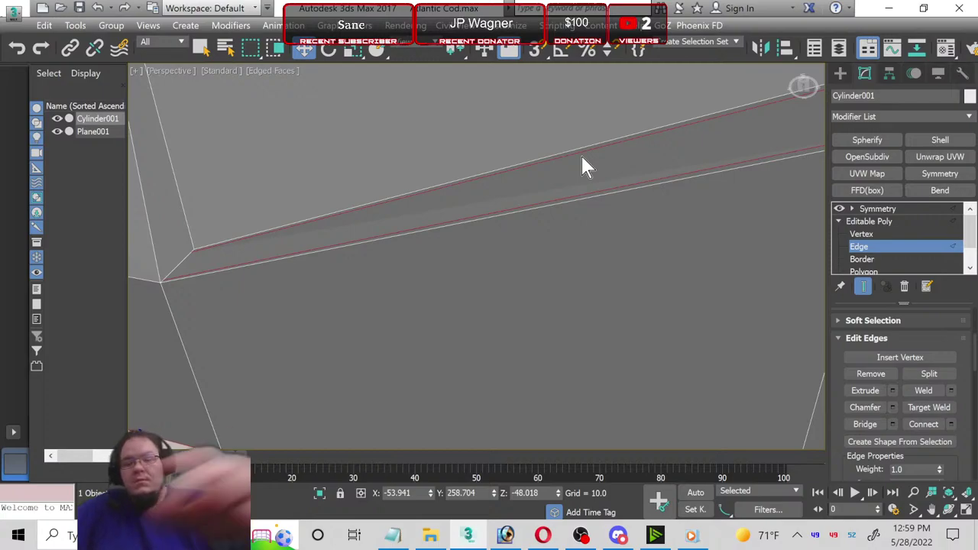
click(581, 159)
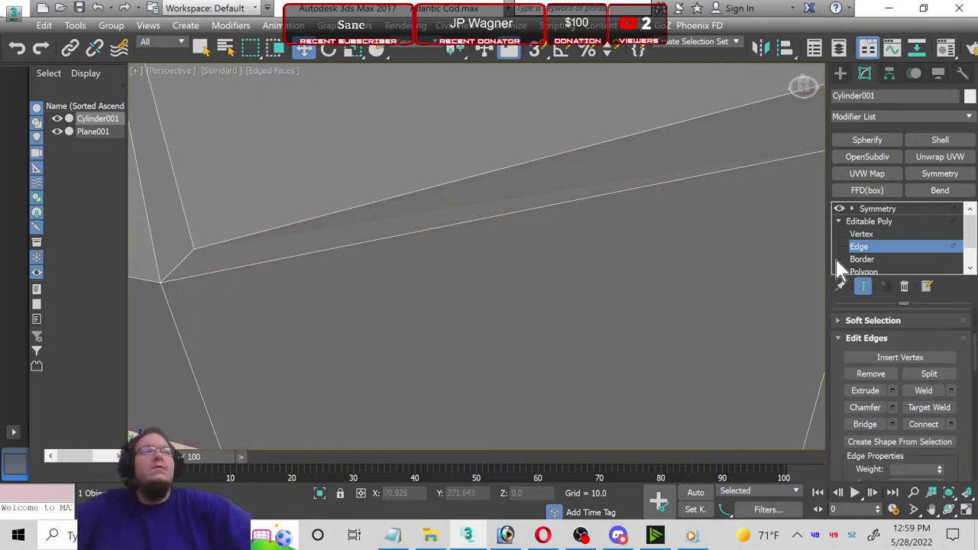
Step: Target-weld the stray vertex onto the corner vertex at the sliver's lower end
click(878, 234)
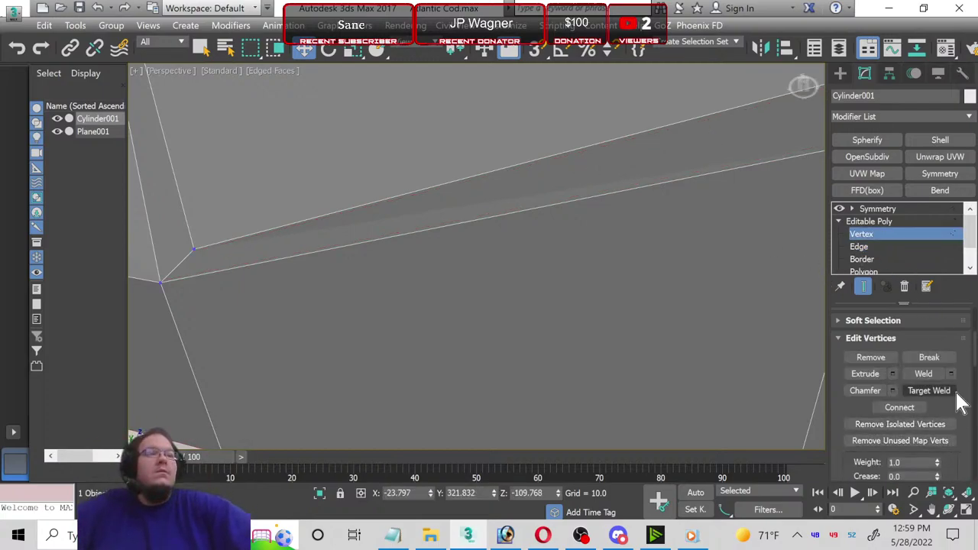
click(929, 390)
mouse_move(456, 355)
alt+middle_down()
mouse_move(533, 264)
mouse_move(690, 374)
mouse_move(464, 290)
alt+middle_up()
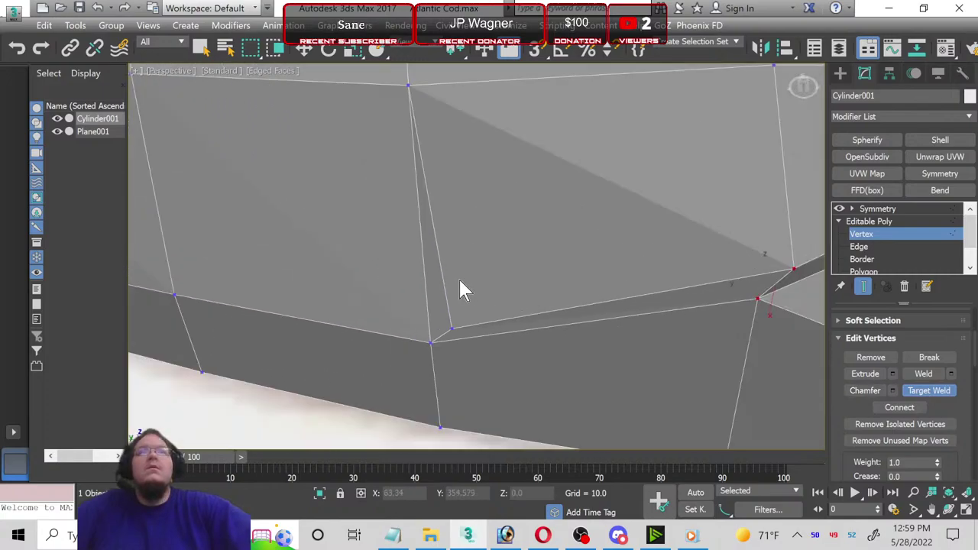
scroll(453, 354, up, 2)
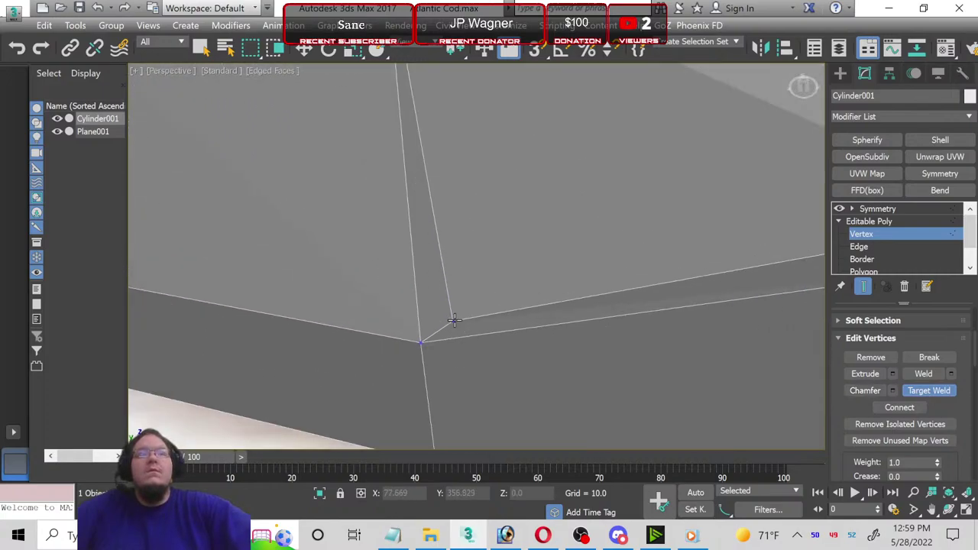
click(420, 341)
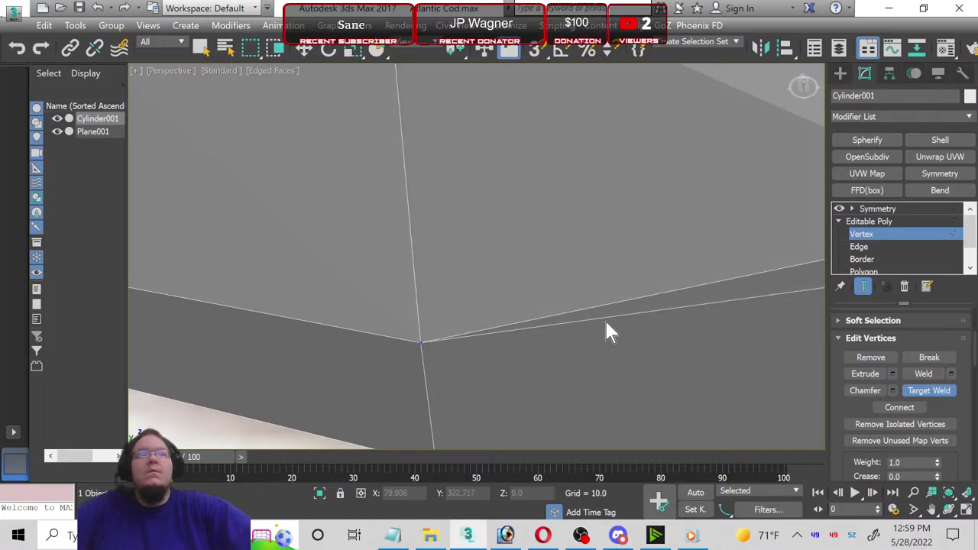
mouse_move(604, 318)
alt+middle_down()
mouse_move(321, 343)
mouse_move(435, 349)
alt+middle_up()
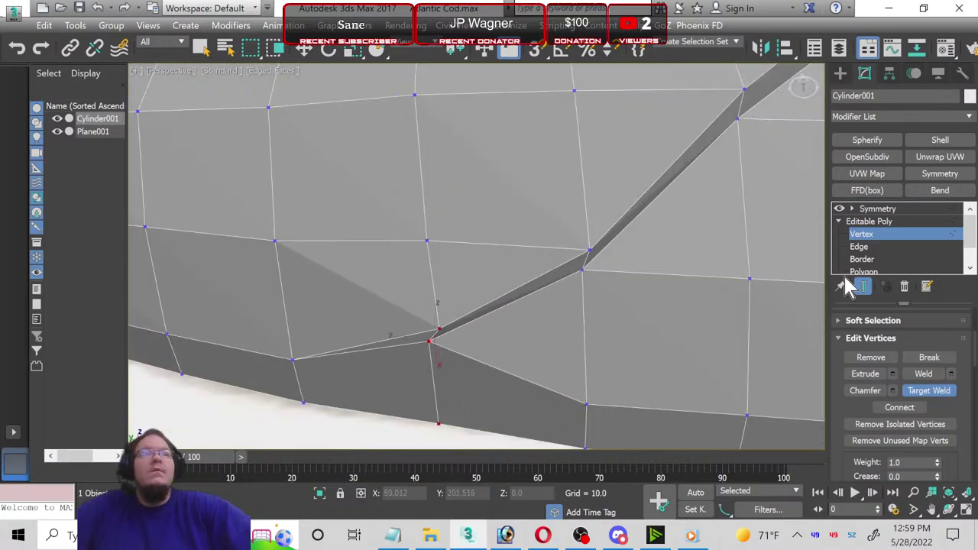
click(864, 246)
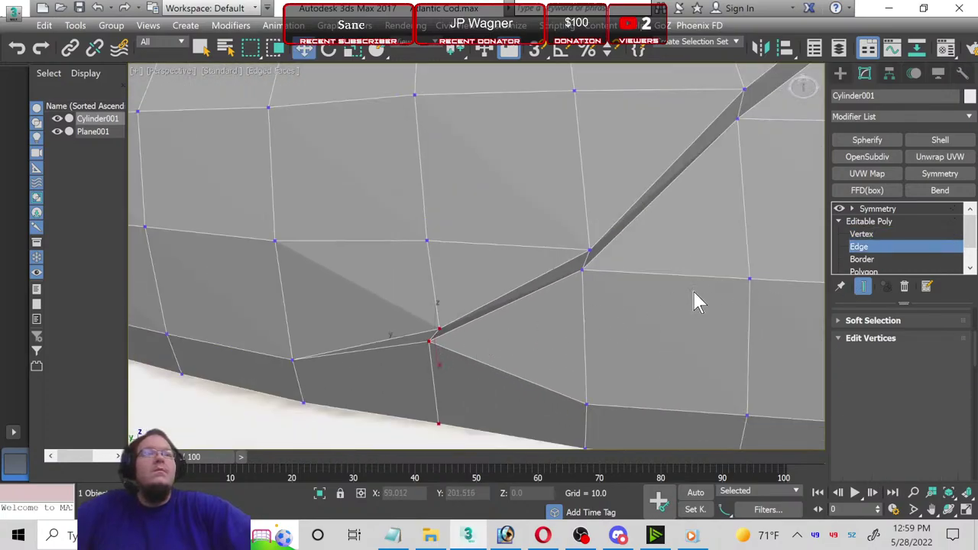
Step: Select the edge at the sliver's lower end and Connect it with a new edge through the adjacent face
click(588, 257)
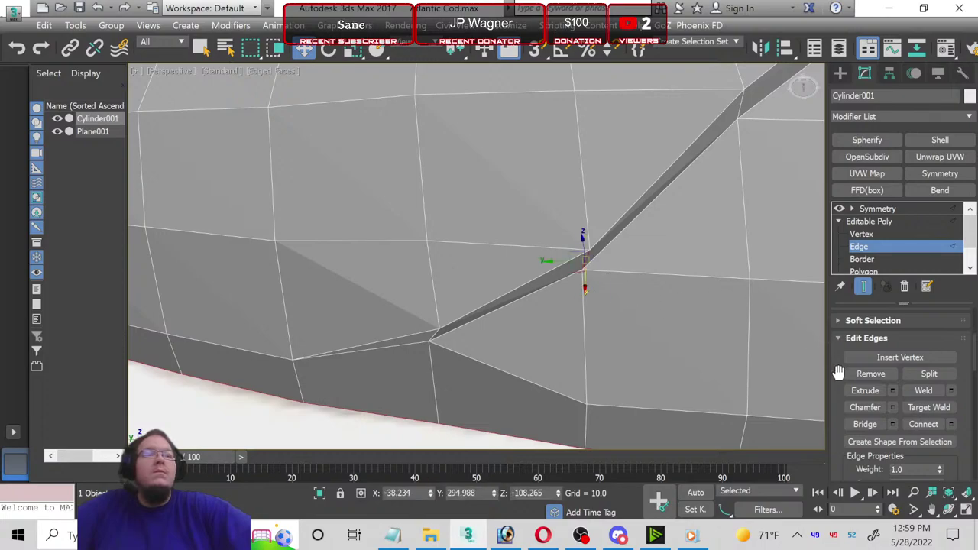
scroll(840, 359, up, 3)
click(854, 337)
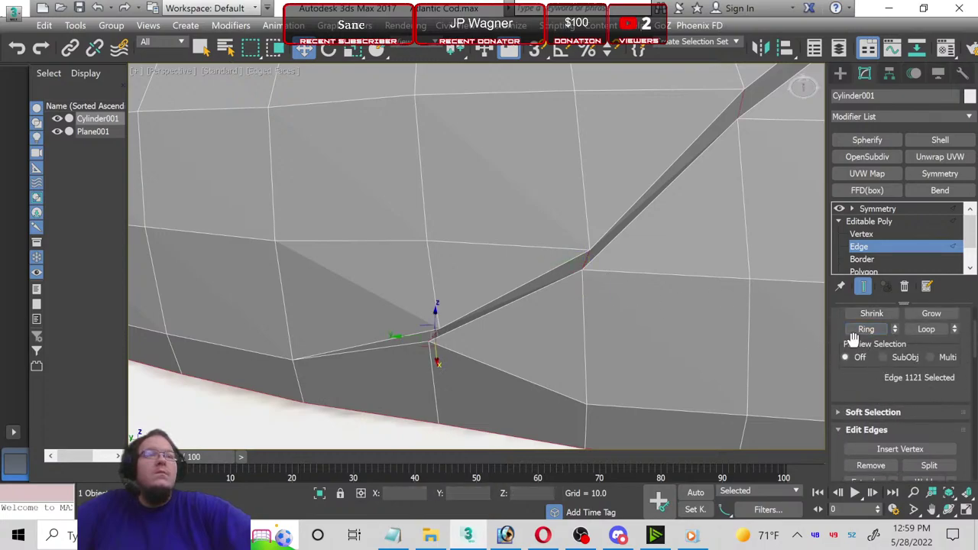
scroll(854, 337, down, 3)
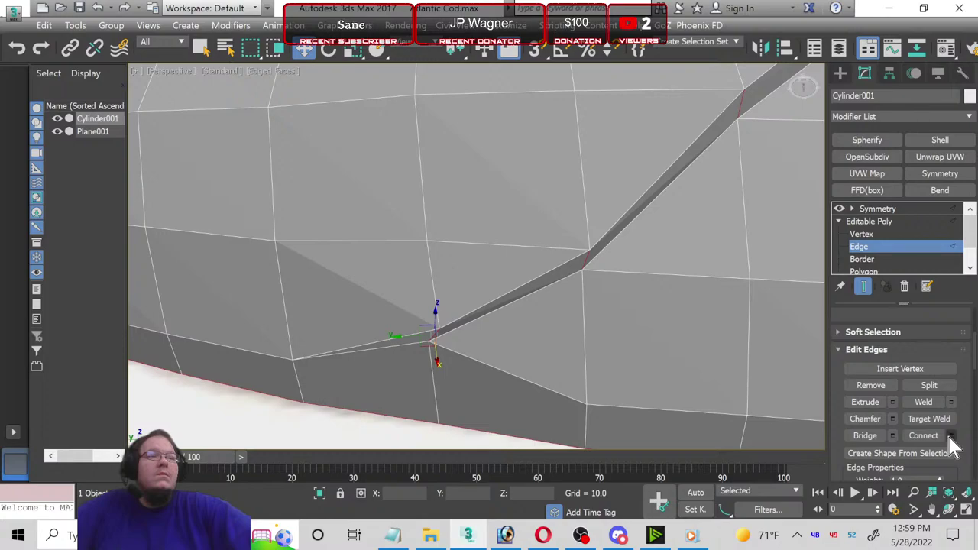
click(952, 436)
click(486, 324)
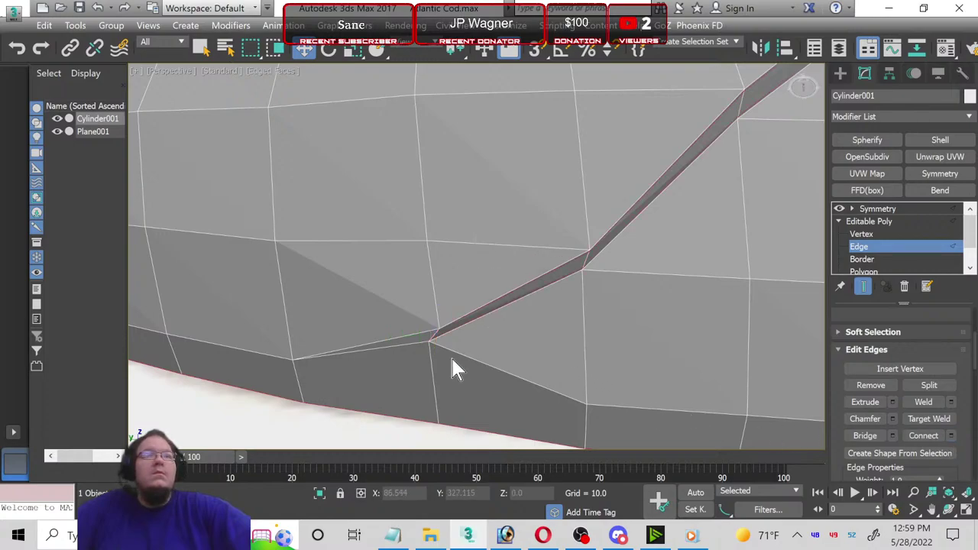
scroll(451, 363, up, 3)
scroll(467, 336, up, 2)
middle_drag(480, 328, 650, 344)
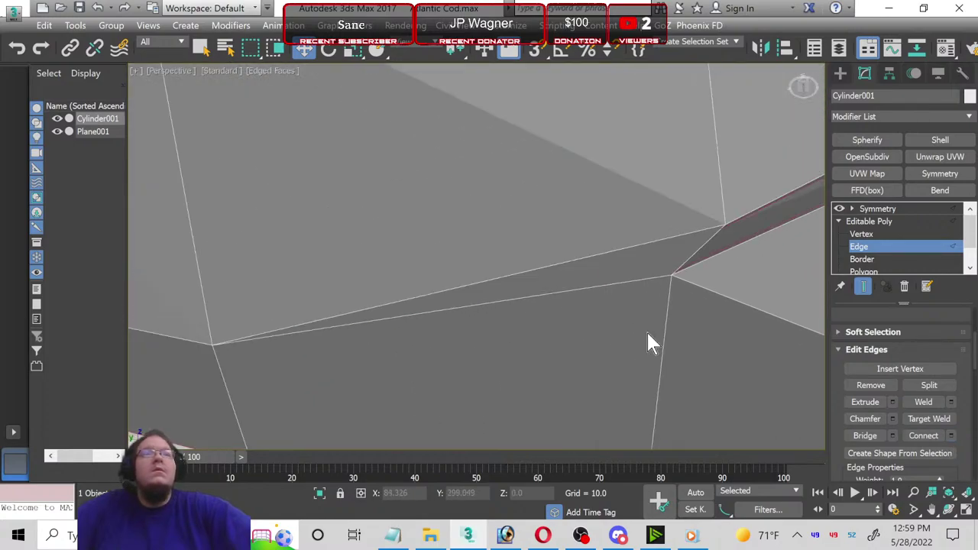
Step: Connect the far-left vertex to both the upper and lower sliver corner vertices
click(851, 235)
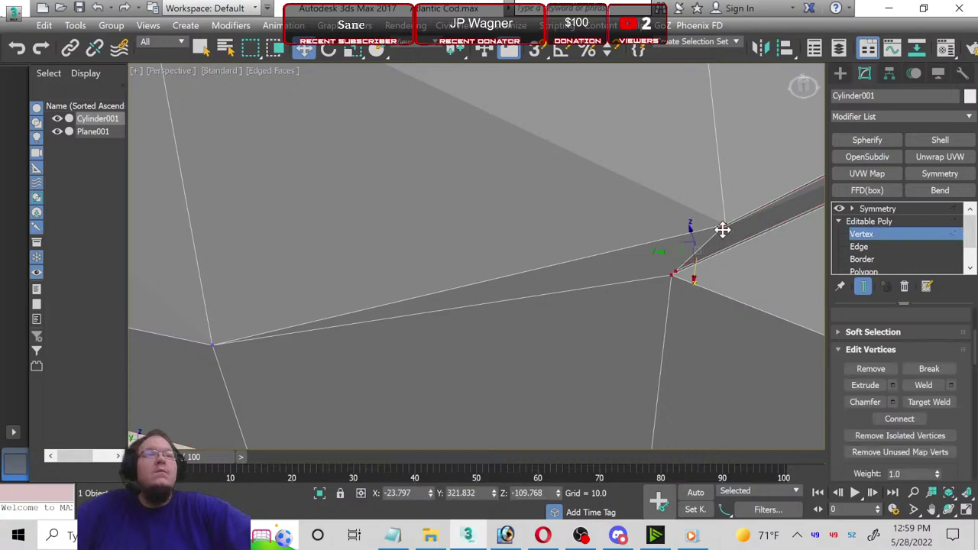
click(723, 229)
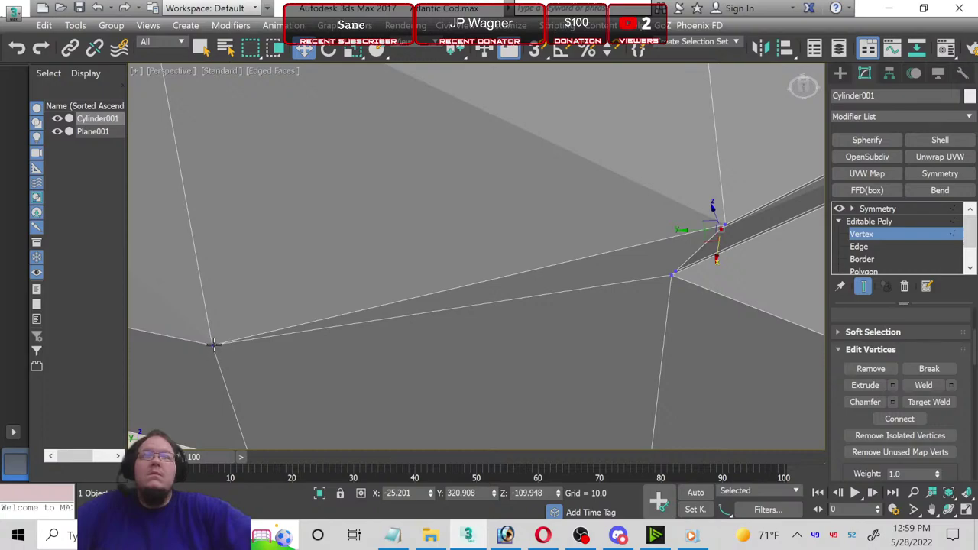
ctrl+click(213, 345)
click(877, 419)
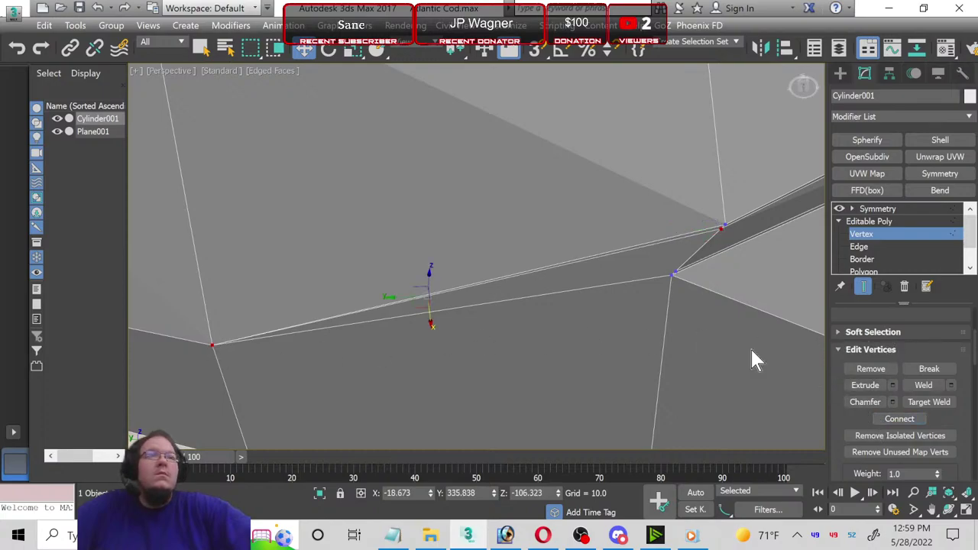
click(671, 273)
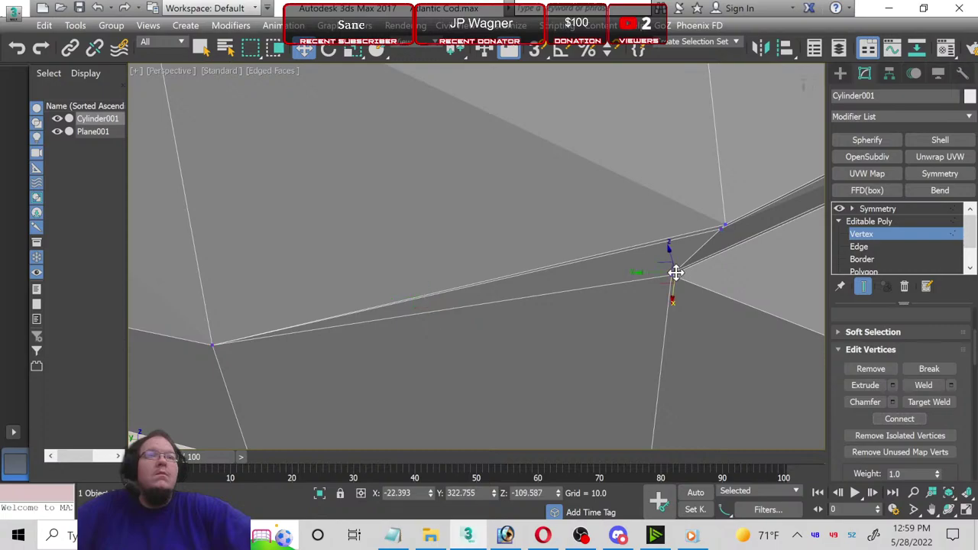
ctrl+click(214, 346)
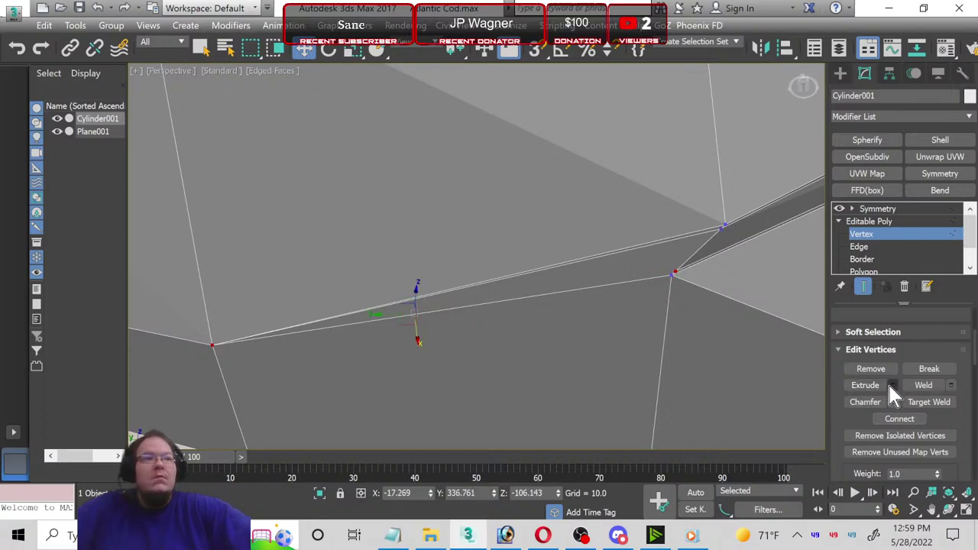
click(882, 422)
scroll(732, 341, down, 5)
Step: Join a vertex at the sliver's bottom to its top vertex with a new edge
alt+middle_drag(722, 257, 318, 400)
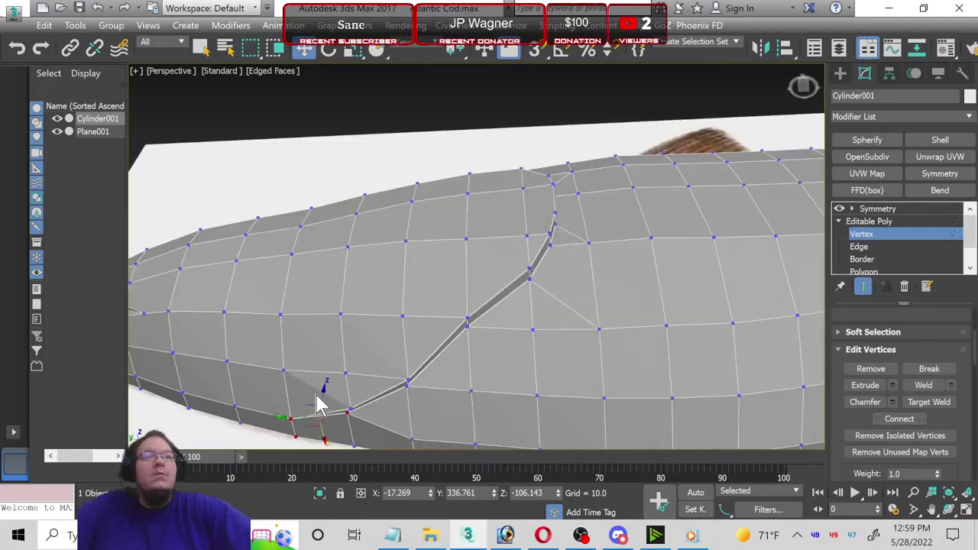
key(e)
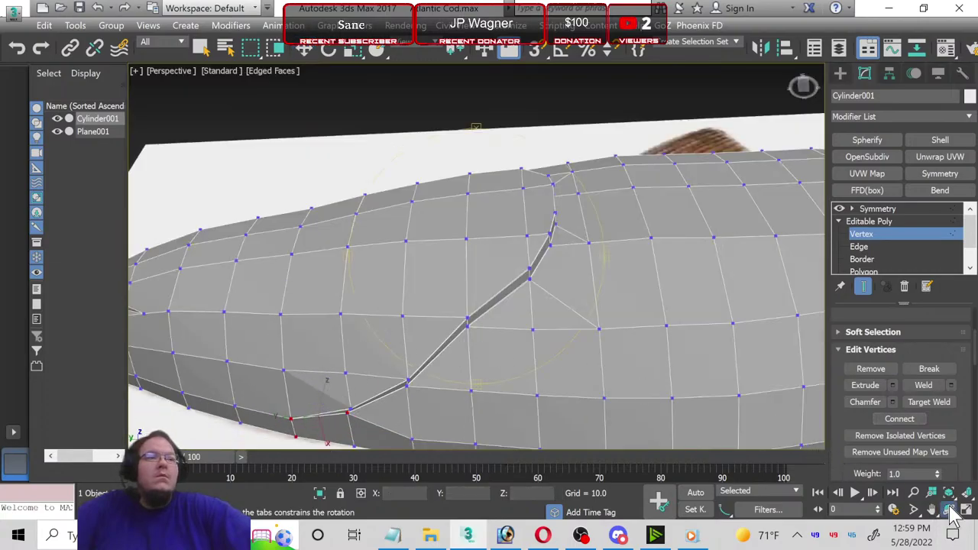
scroll(460, 257, down, 3)
alt+middle_drag(459, 256, 422, 319)
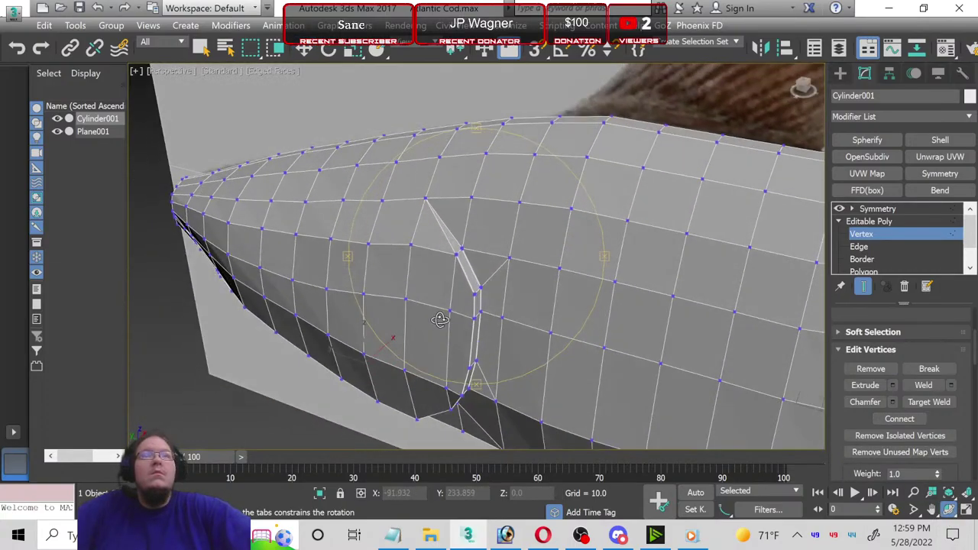
scroll(438, 220, up, 2)
scroll(439, 220, up, 5)
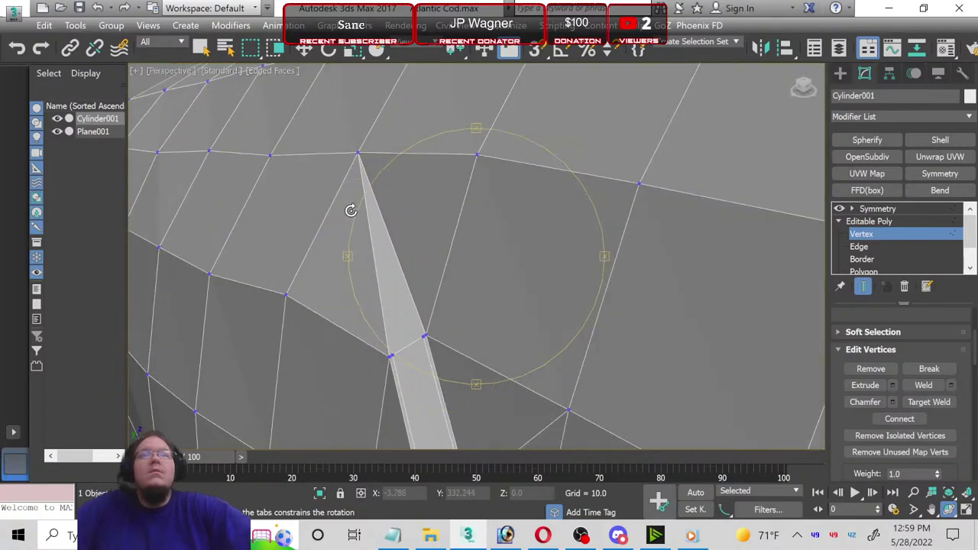
key(w)
scroll(390, 375, up, 2)
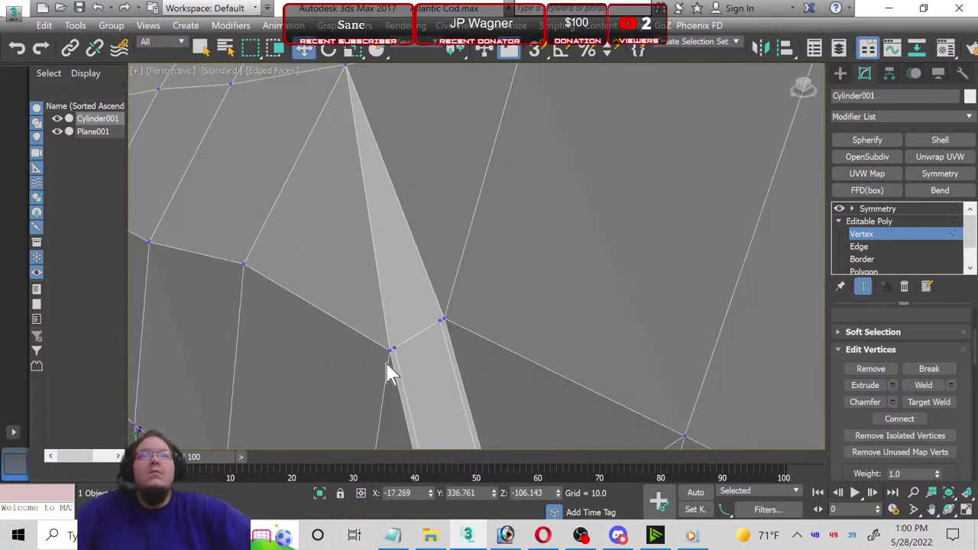
click(393, 349)
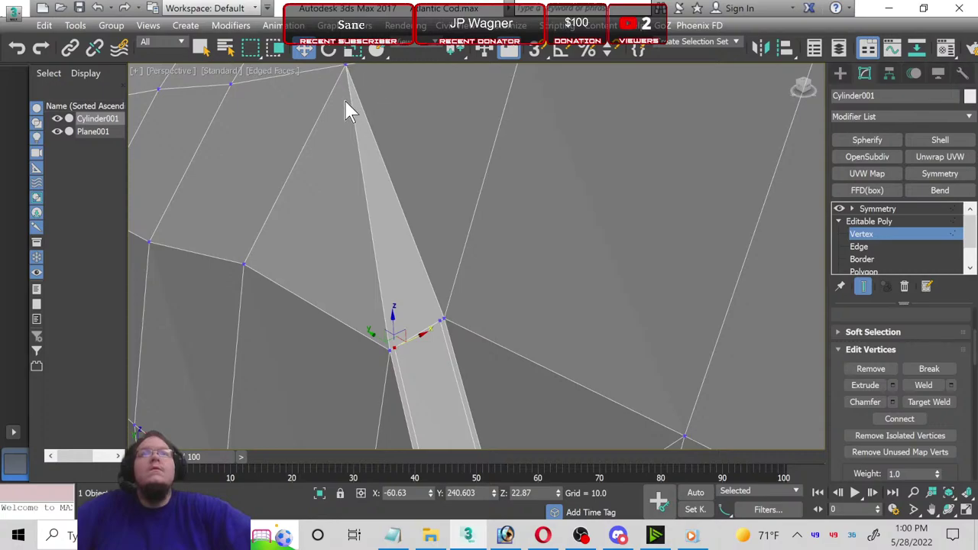
middle_drag(345, 104, 357, 163)
ctrl+click(361, 124)
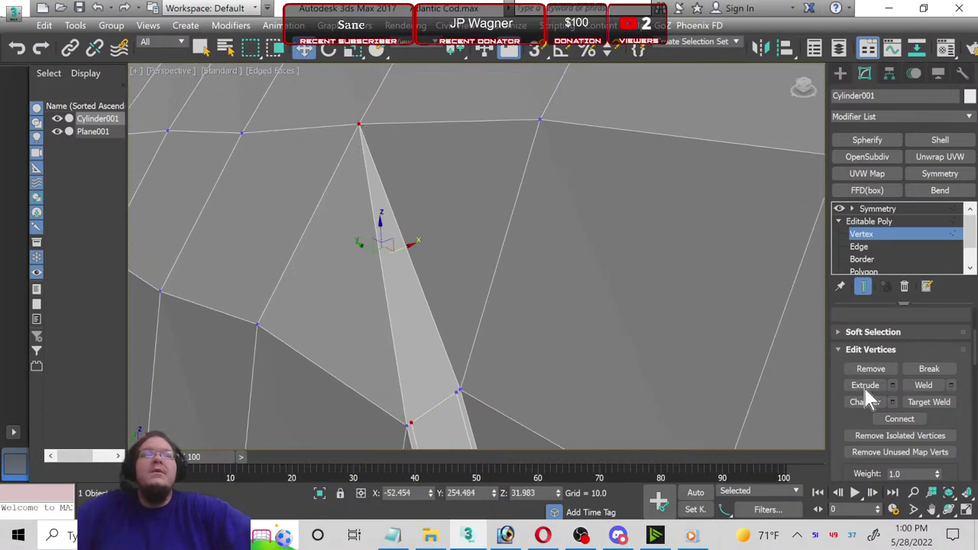
click(910, 418)
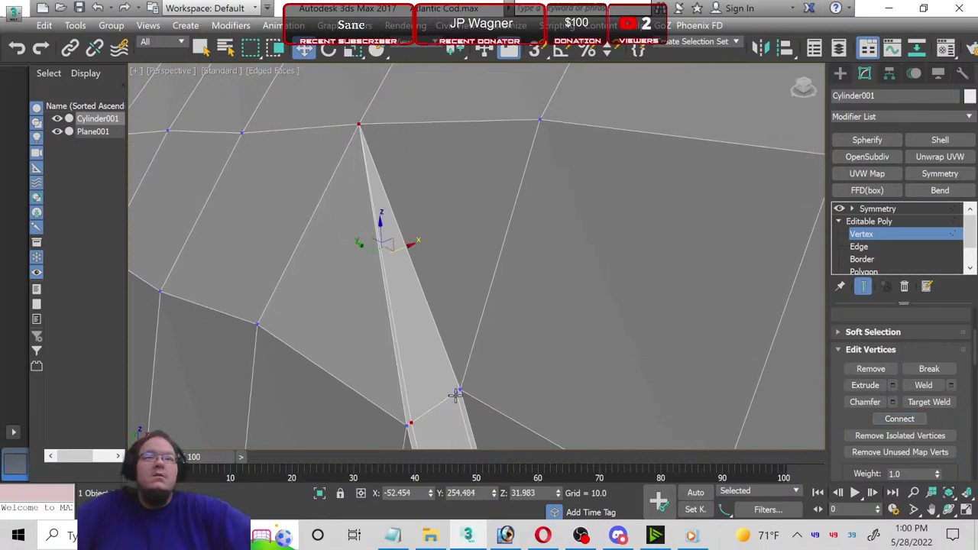
Step: Select the sliver's right-side and top vertices, pick a short strip edge, then return to Vertex level
click(456, 394)
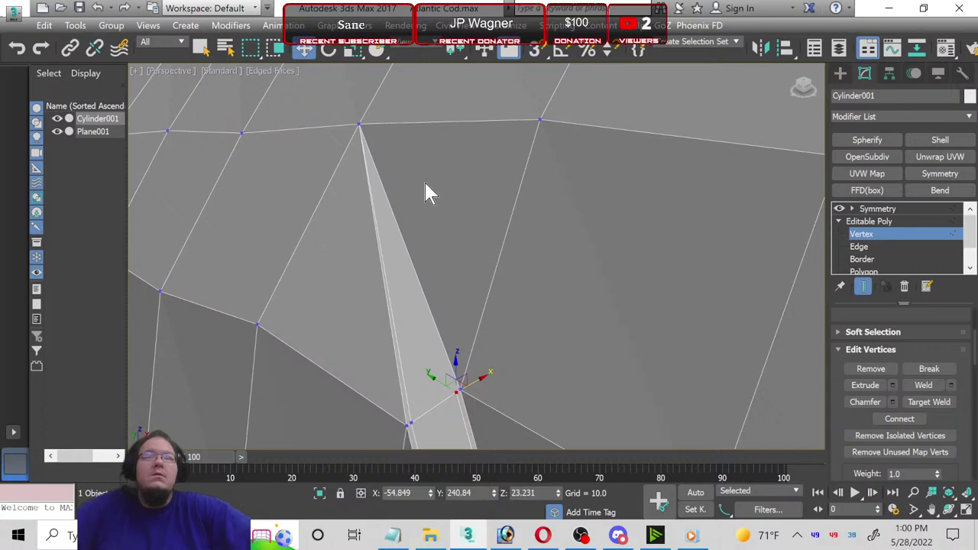
ctrl+click(358, 124)
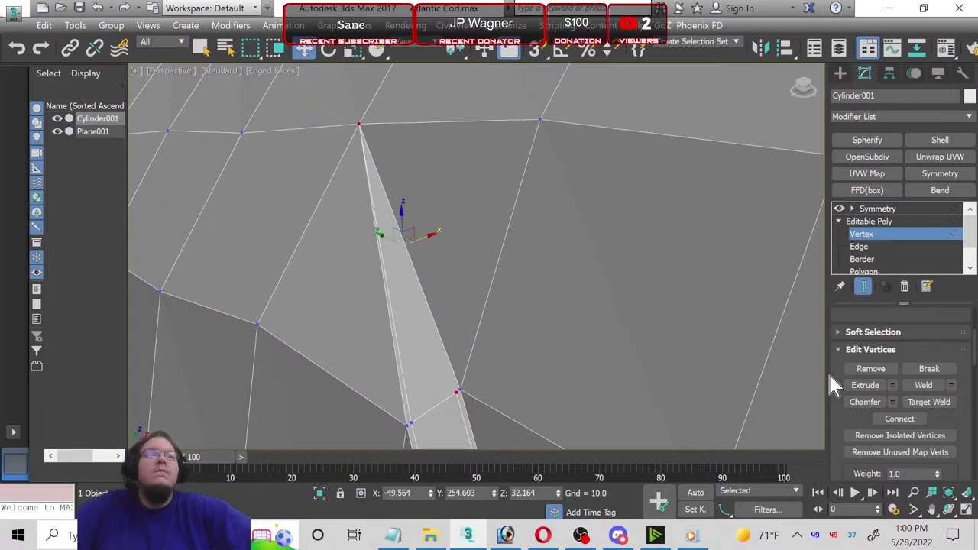
scroll(426, 233, down, 2)
scroll(426, 257, down, 2)
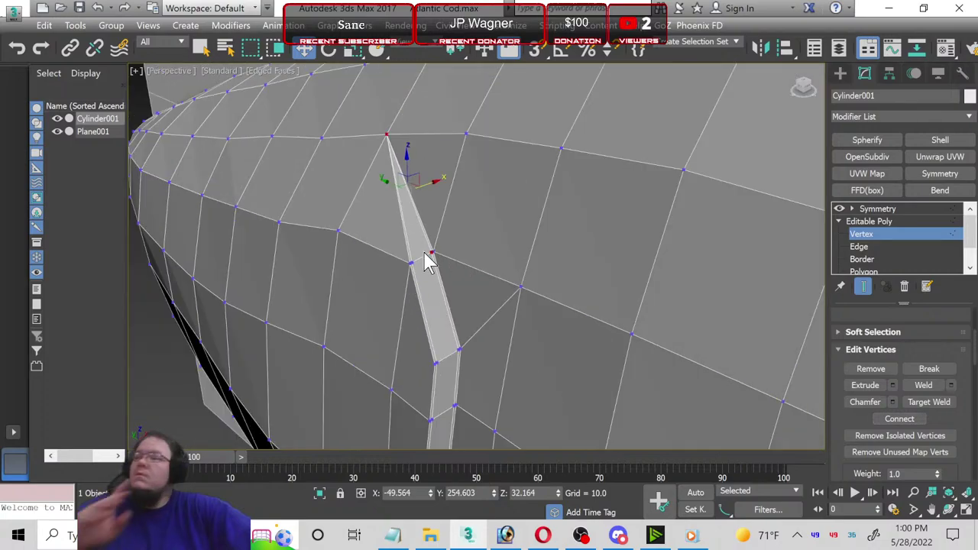
middle_drag(413, 298, 408, 212)
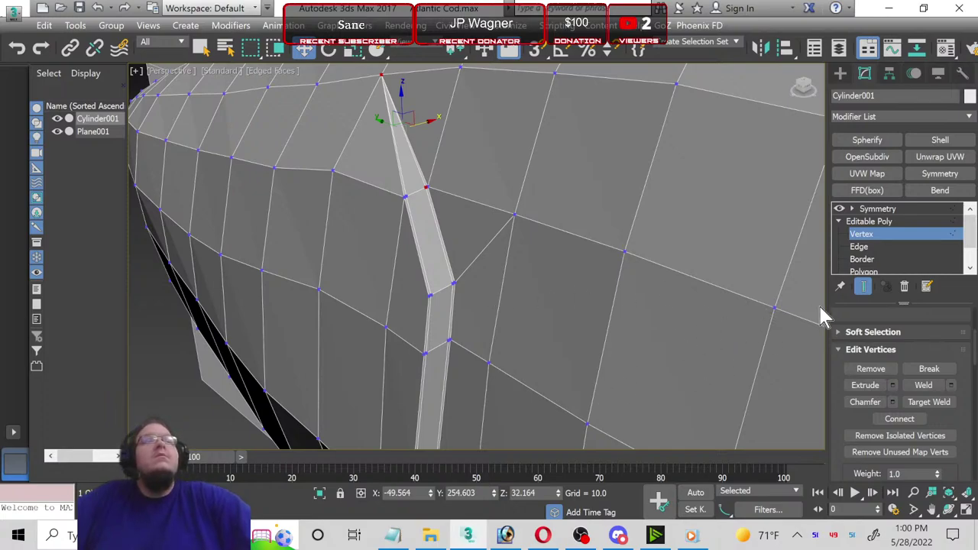
click(859, 247)
click(440, 297)
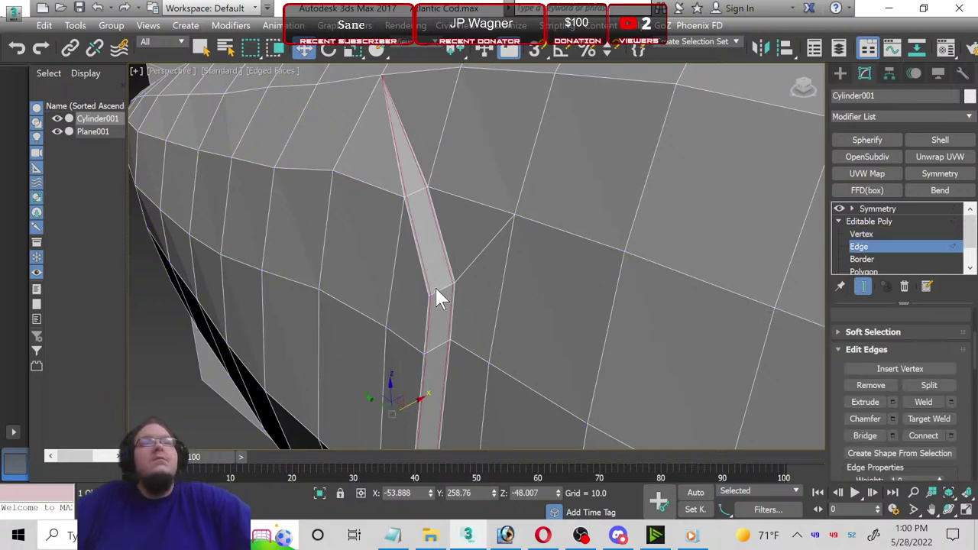
click(436, 292)
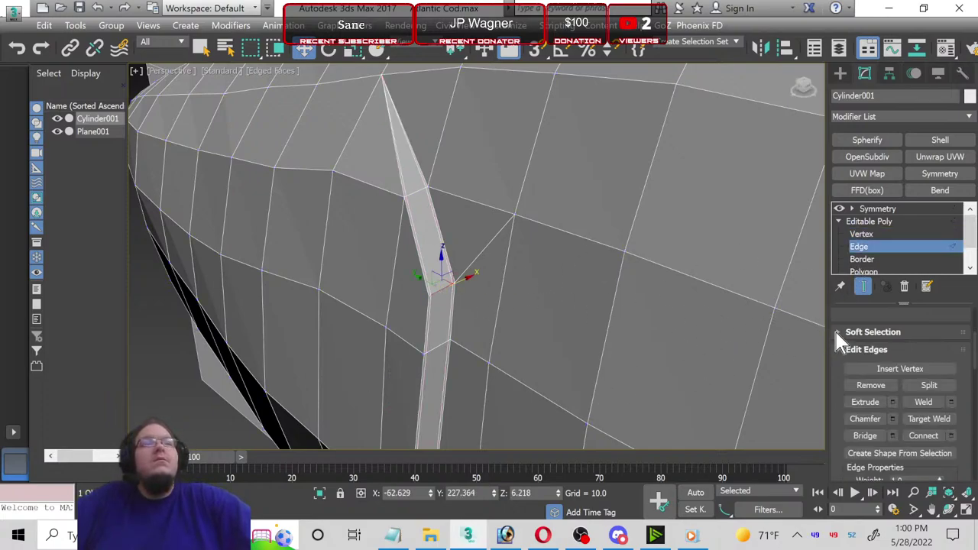
click(860, 234)
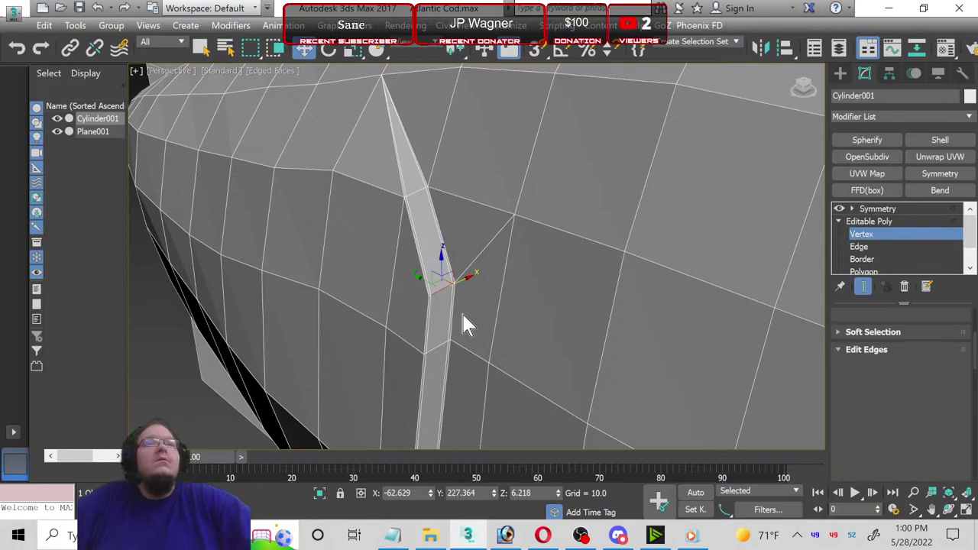
Step: In the maximized Left view, nudge the upper eye-loop vertex slightly along the body
click(966, 511)
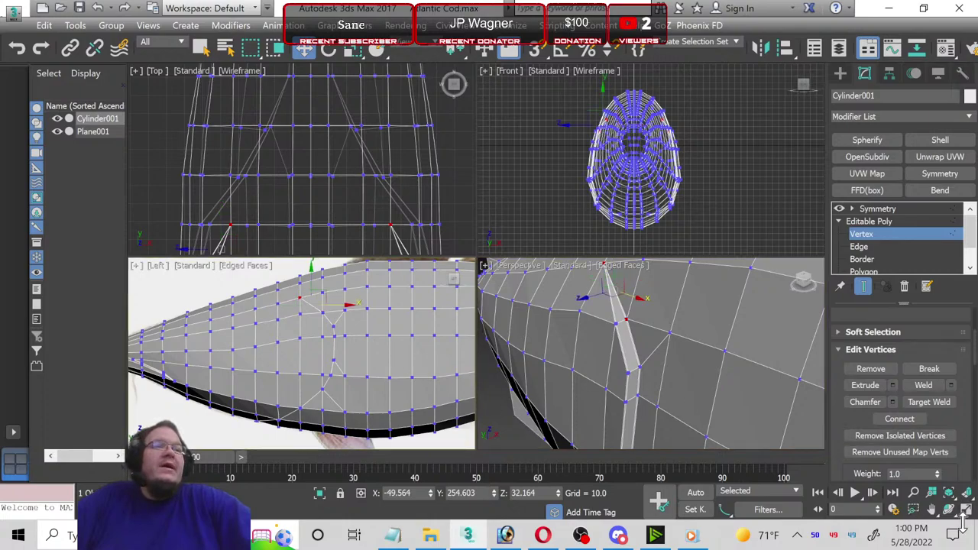
click(968, 512)
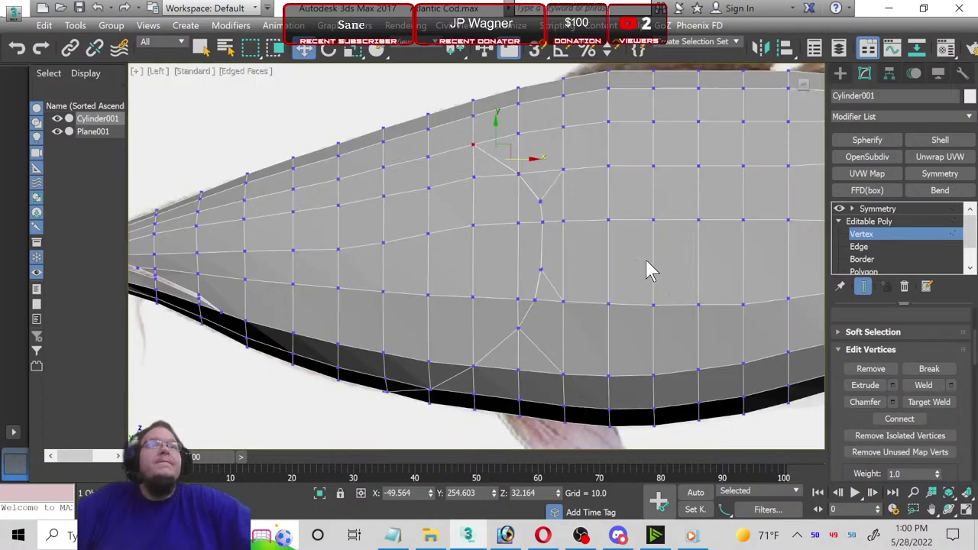
scroll(562, 237, up, 5)
click(465, 212)
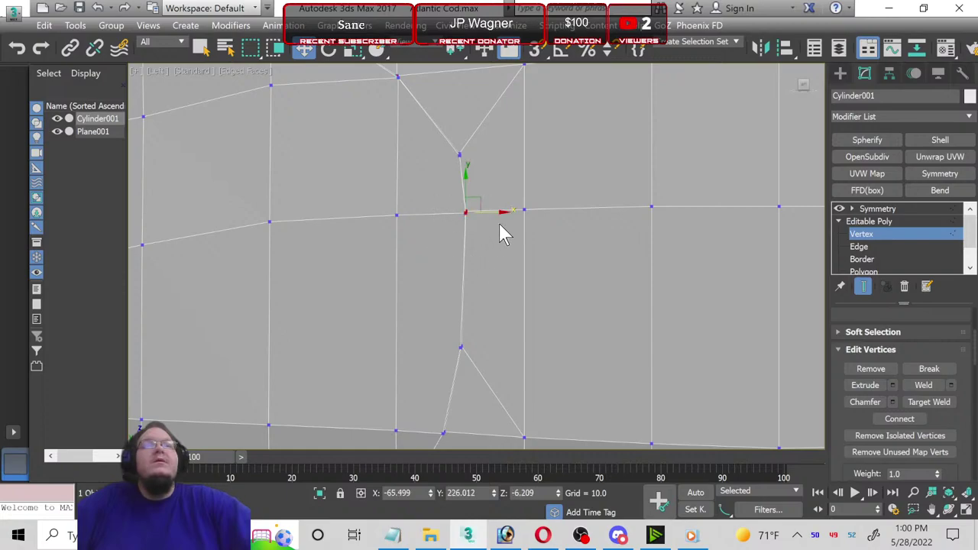
drag(497, 211, 495, 221)
Step: Reselect the upper eye-loop vertex, fine-tune its position, then switch to Edge level
drag(421, 324, 480, 362)
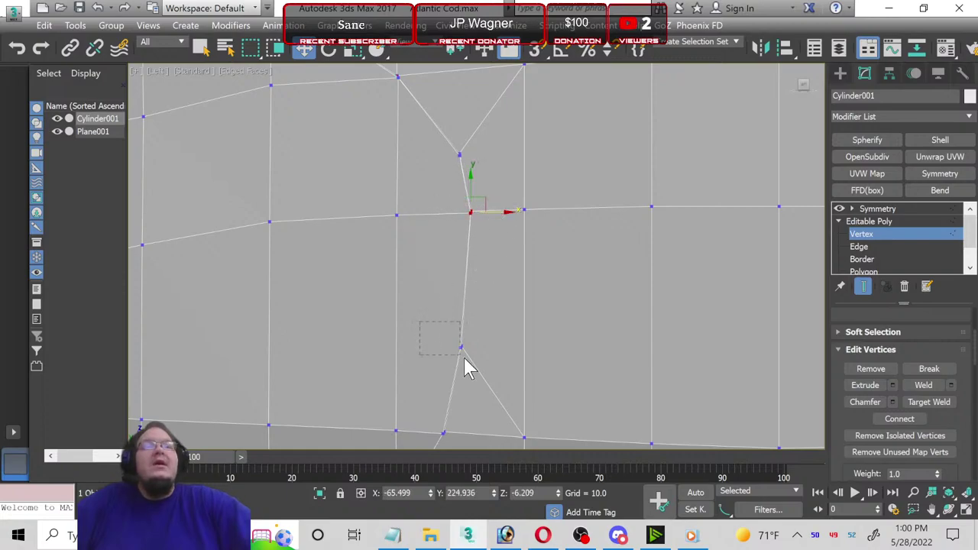
click(474, 350)
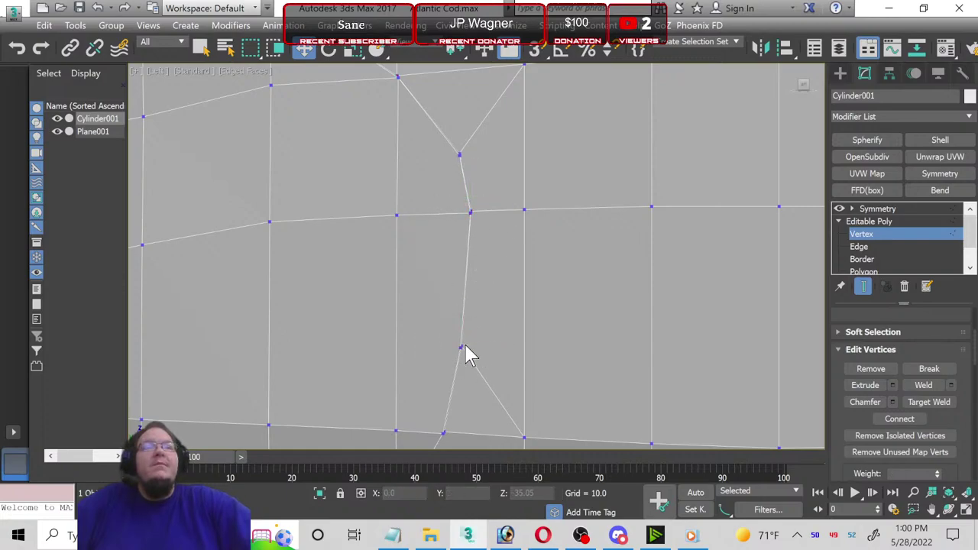
click(470, 212)
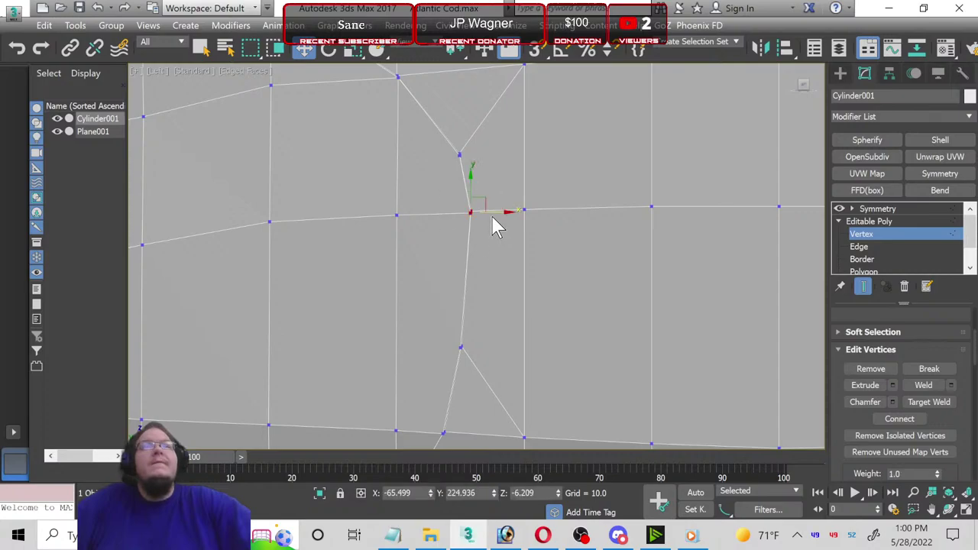
drag(490, 215, 482, 213)
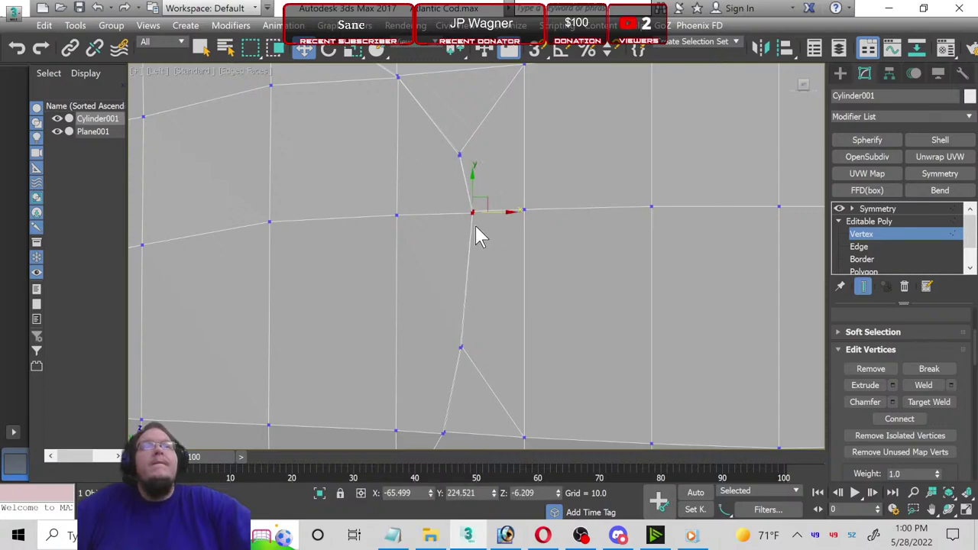
scroll(451, 259, down, 2)
scroll(426, 286, down, 2)
scroll(421, 304, down, 2)
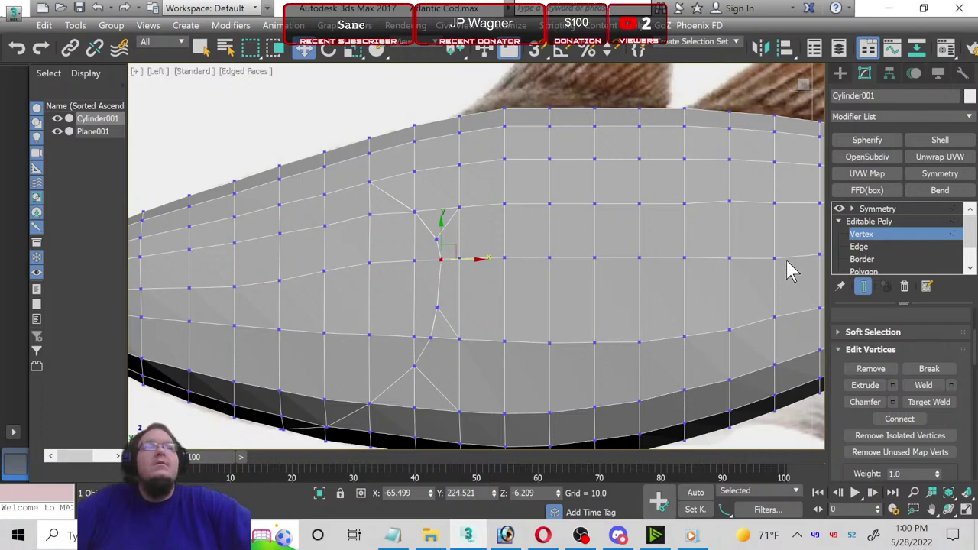
click(861, 247)
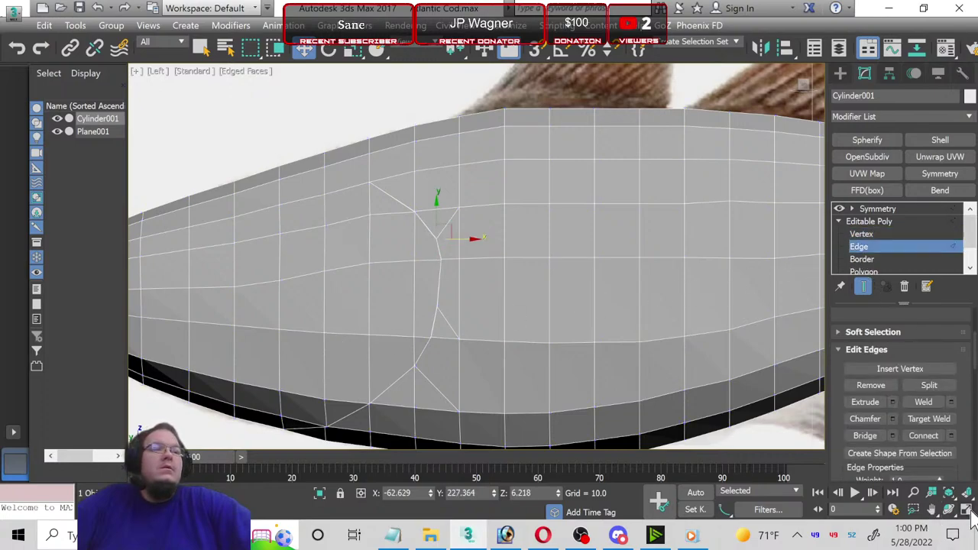
Step: In the four-view layout, preview Connect Edges on the strip edges, then cancel it
click(966, 510)
scroll(666, 393, up, 2)
scroll(879, 370, up, 1)
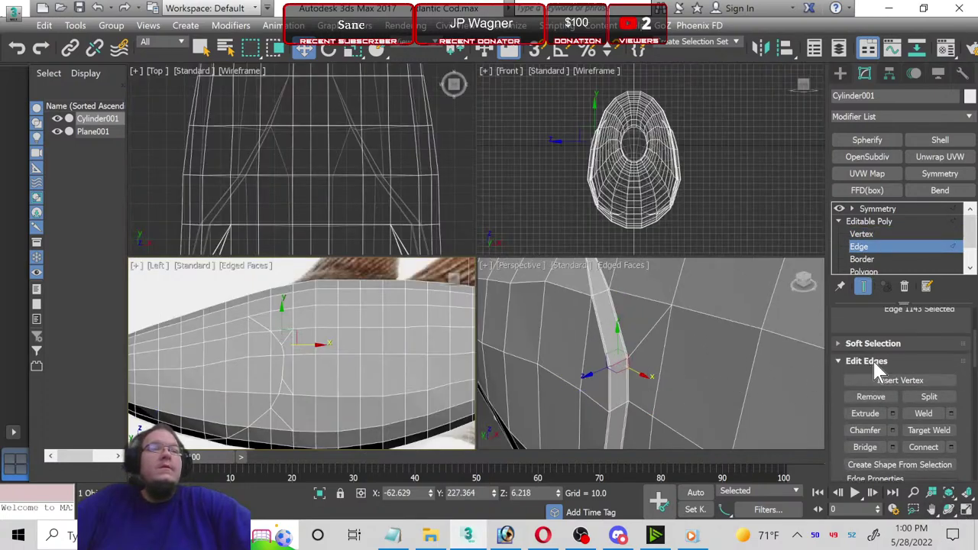
scroll(877, 373, up, 2)
scroll(879, 336, down, 1)
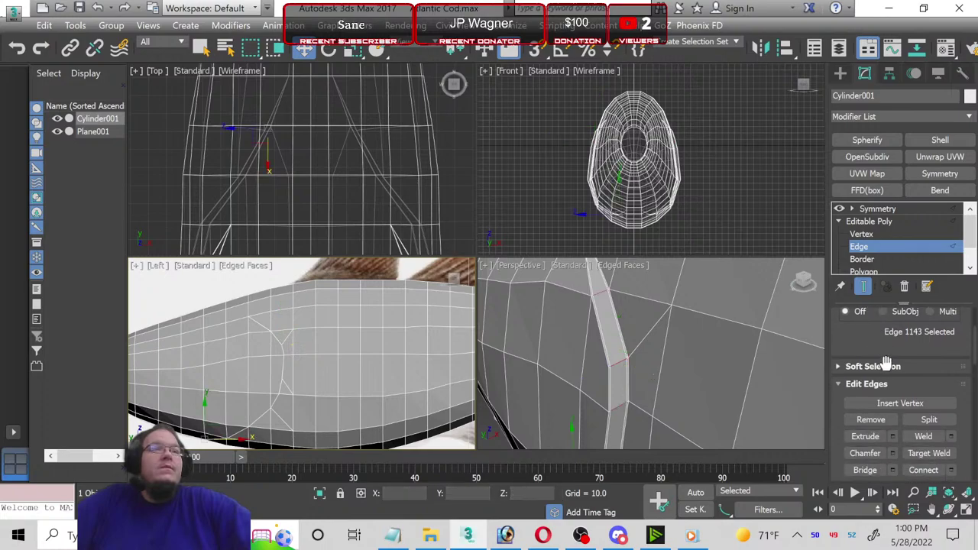
scroll(886, 362, down, 1)
scroll(879, 389, down, 1)
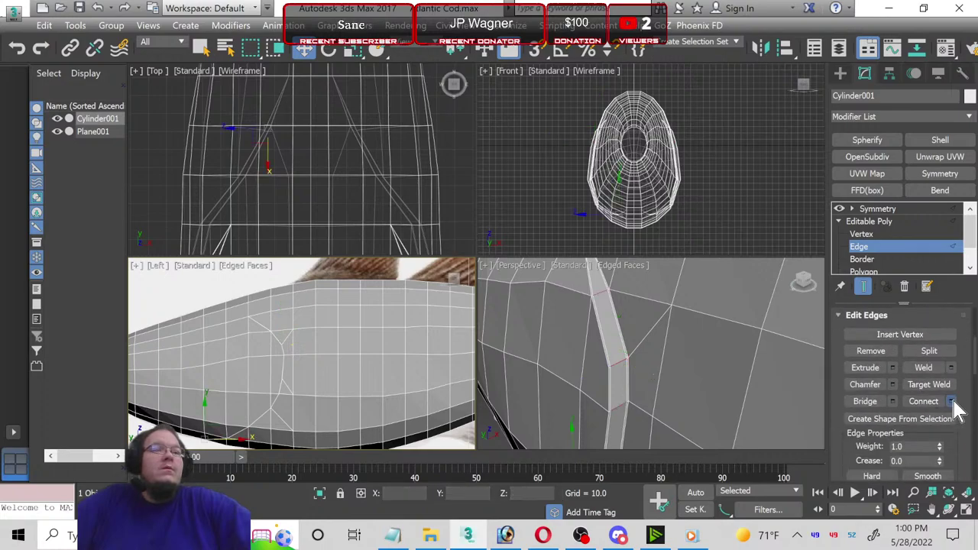
click(951, 402)
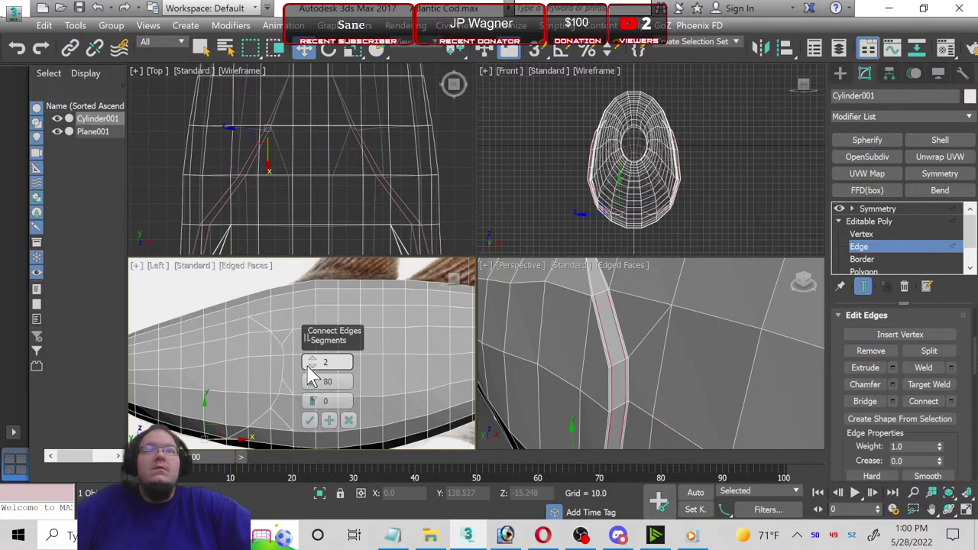
click(348, 420)
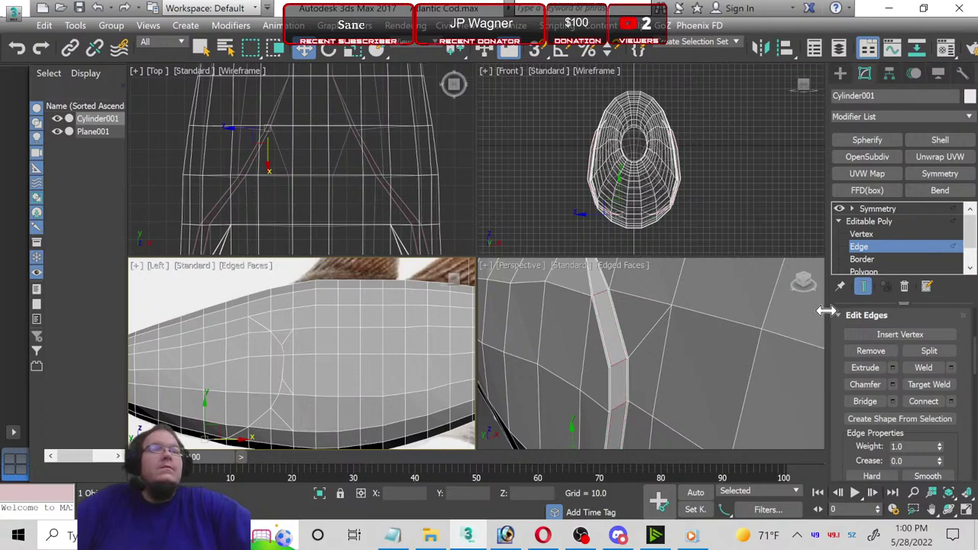
scroll(873, 247, down, 1)
Step: At Polygon level, select the strip polygon, the lower strip polygon and the upper triangle
click(873, 247)
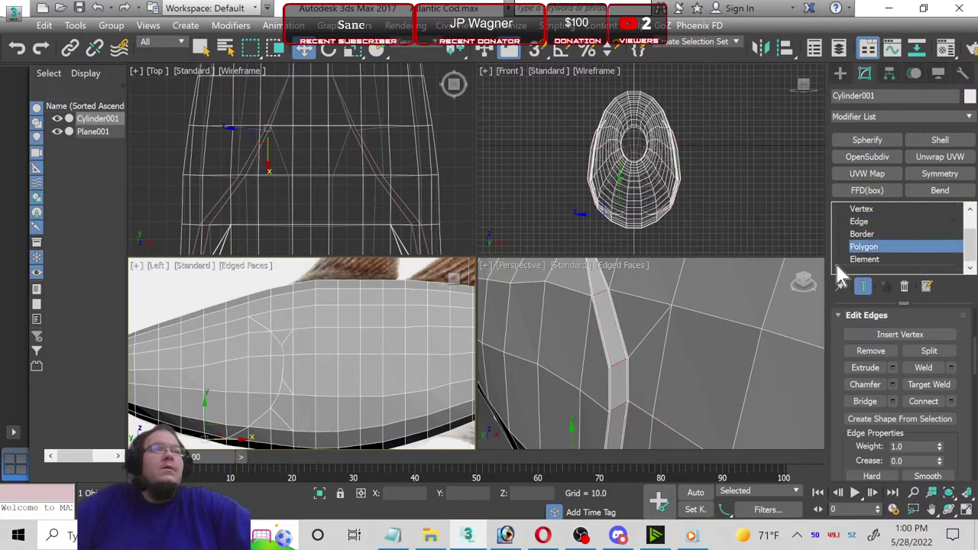
click(590, 343)
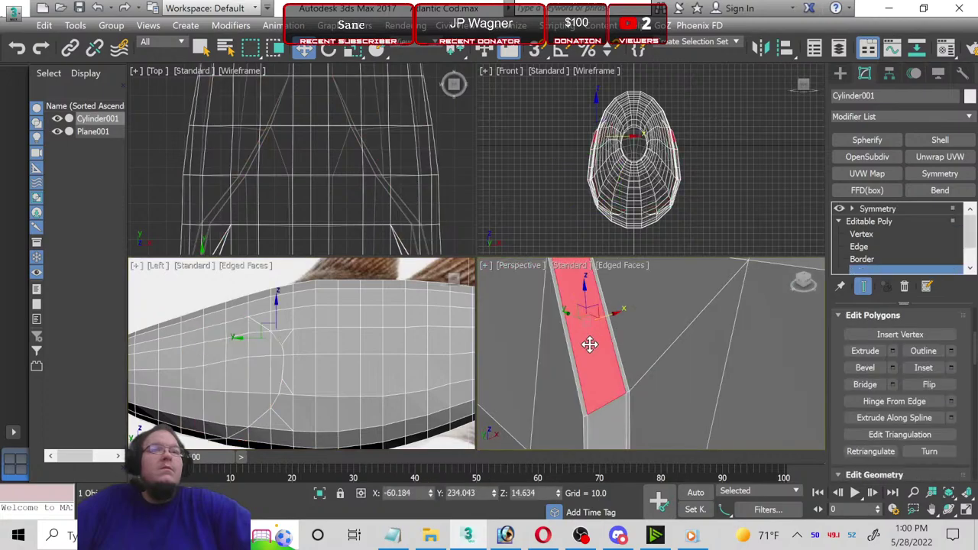
ctrl+click(600, 429)
scroll(607, 310, down, 2)
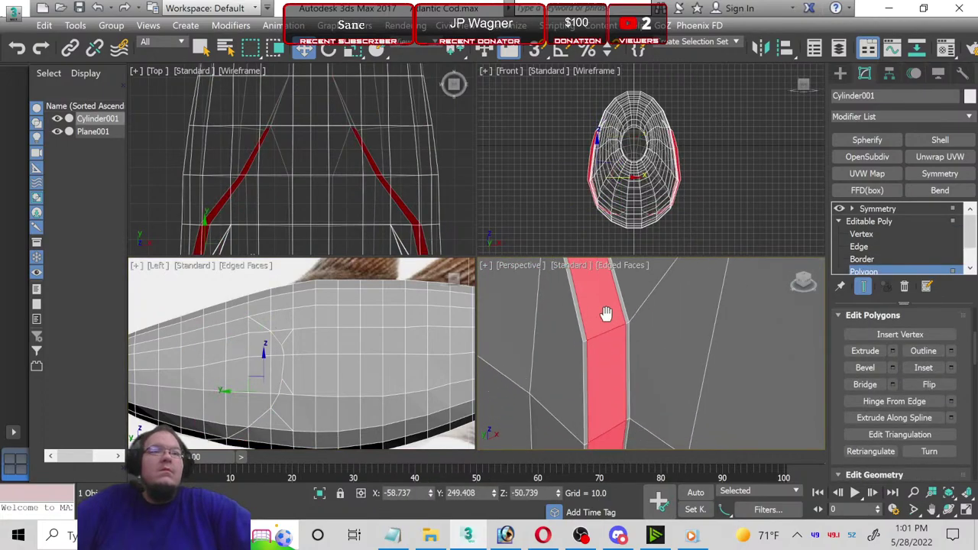
scroll(581, 354, down, 2)
scroll(584, 348, down, 2)
scroll(585, 339, down, 2)
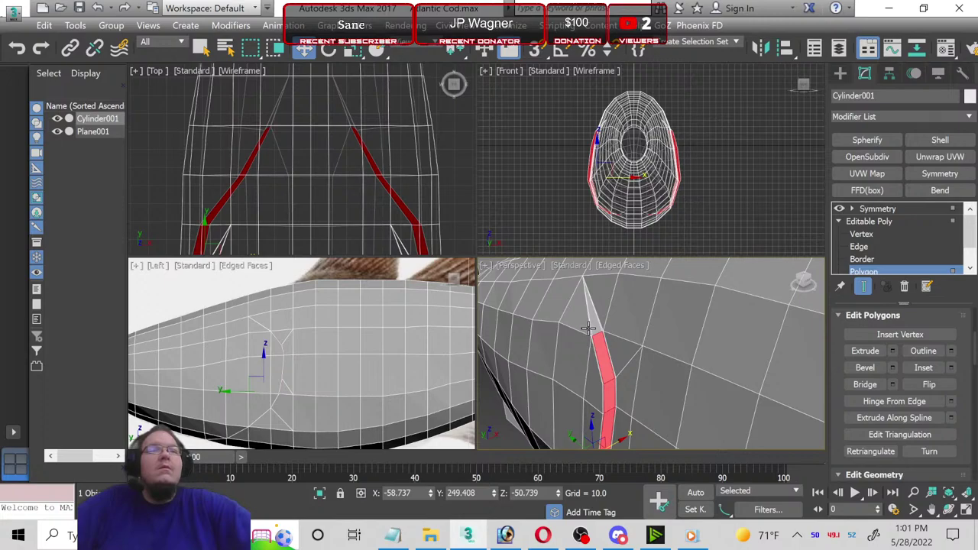
ctrl+click(600, 325)
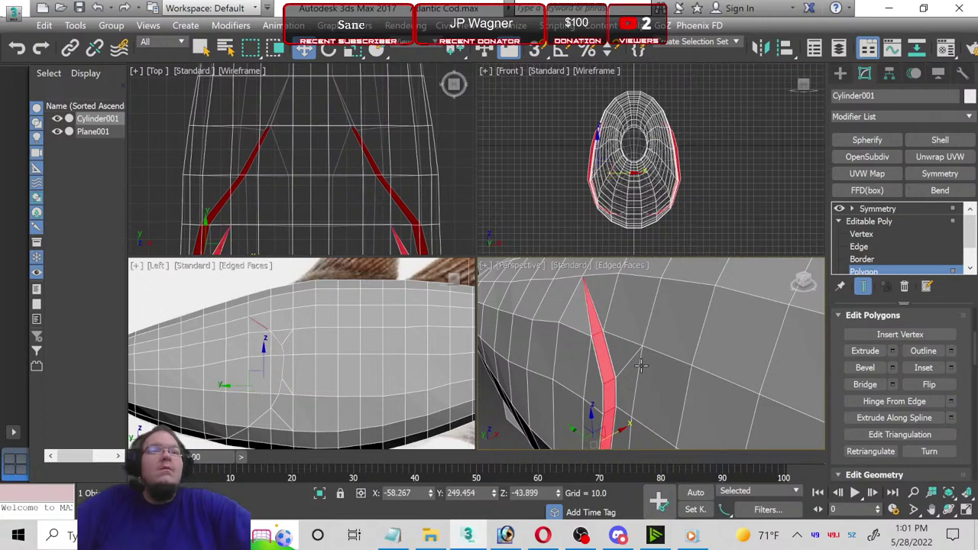
Step: Orbit the maximized perspective view to reach the thin sliver polygon and add it to the selection
click(965, 512)
click(948, 510)
mouse_move(588, 371)
mouse_down()
mouse_move(497, 352)
mouse_move(402, 415)
mouse_up()
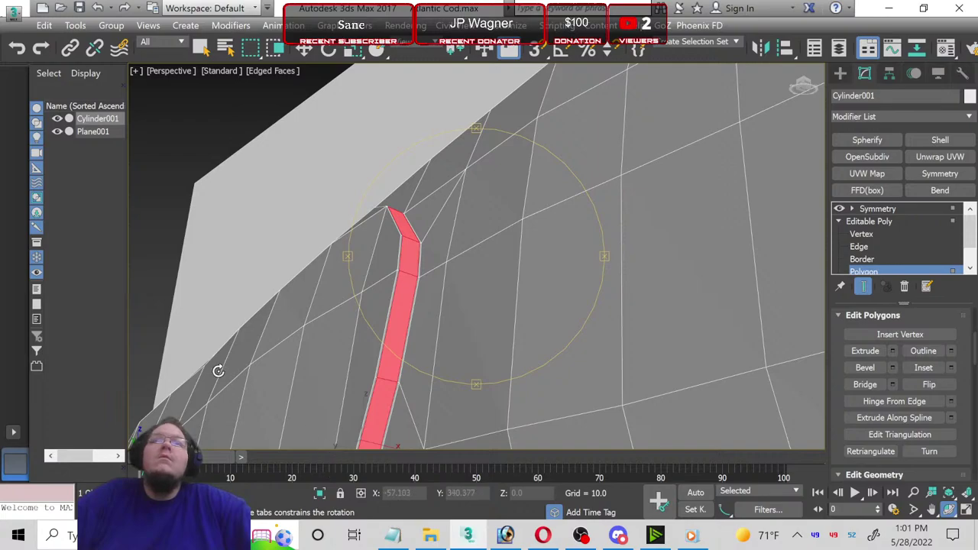
mouse_move(301, 356)
mouse_down()
mouse_move(334, 135)
mouse_move(372, 408)
mouse_move(443, 332)
mouse_move(400, 329)
mouse_move(310, 211)
mouse_move(340, 59)
mouse_up()
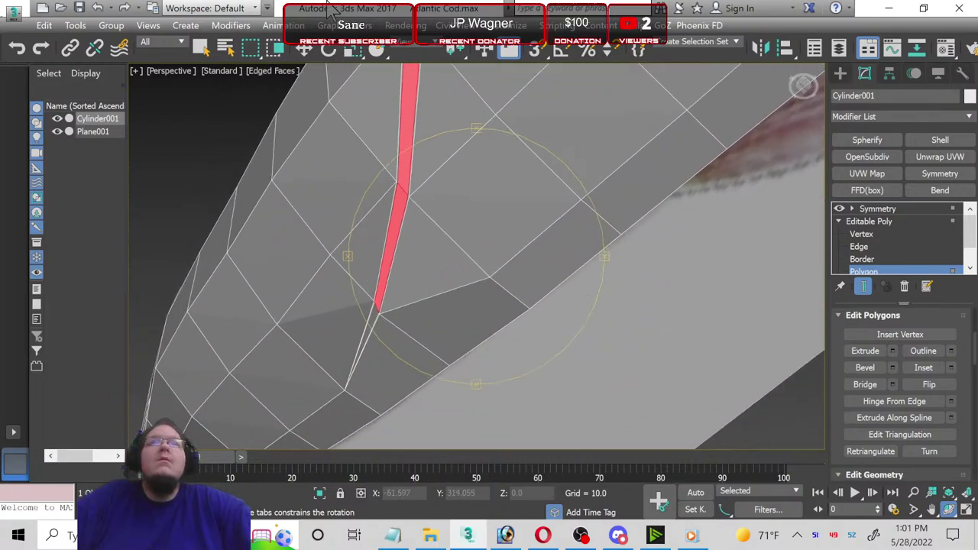
click(303, 51)
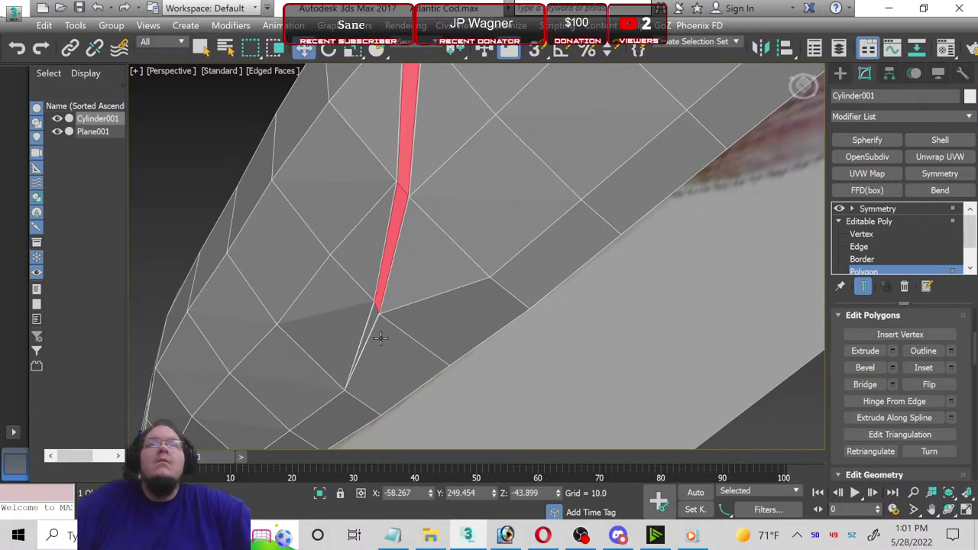
scroll(381, 337, up, 2)
ctrl+click(360, 317)
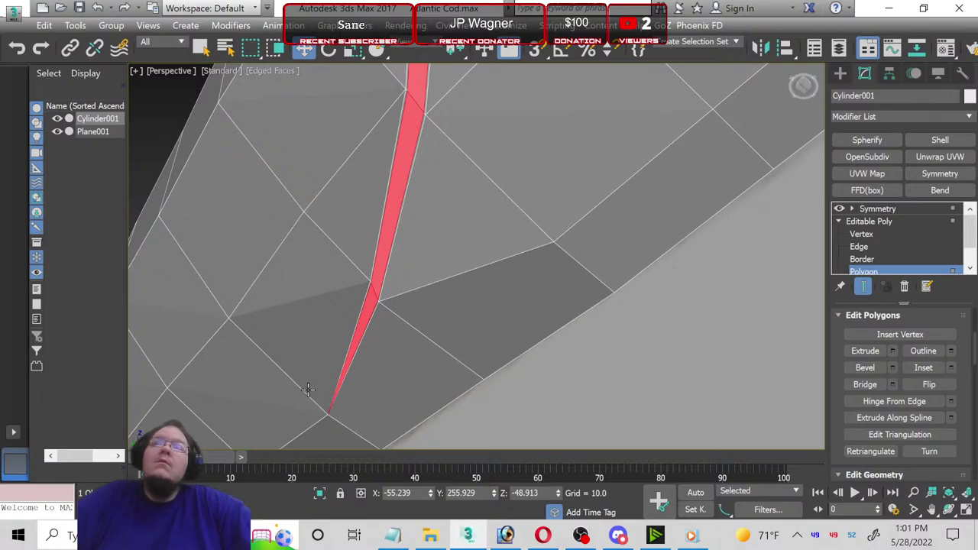
scroll(349, 316, down, 2)
scroll(404, 334, down, 3)
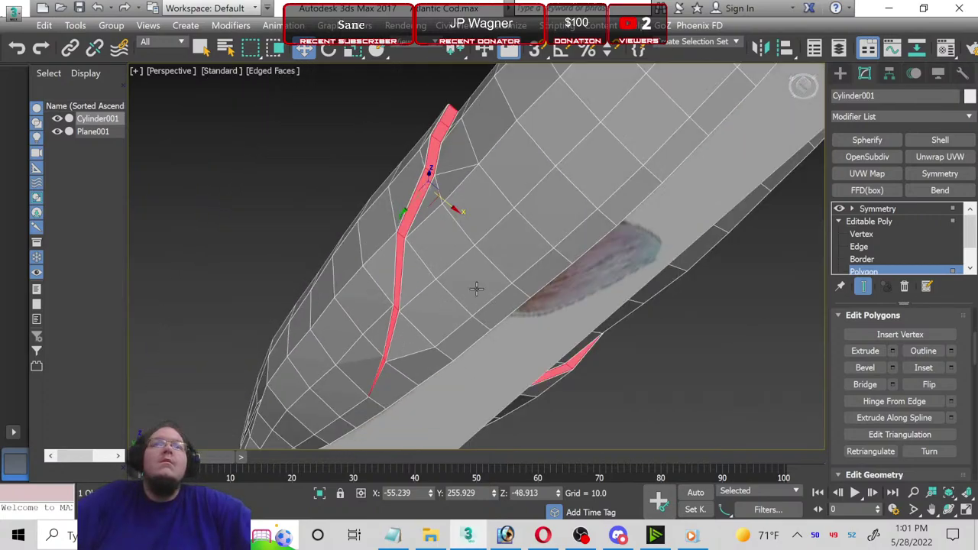
key(e)
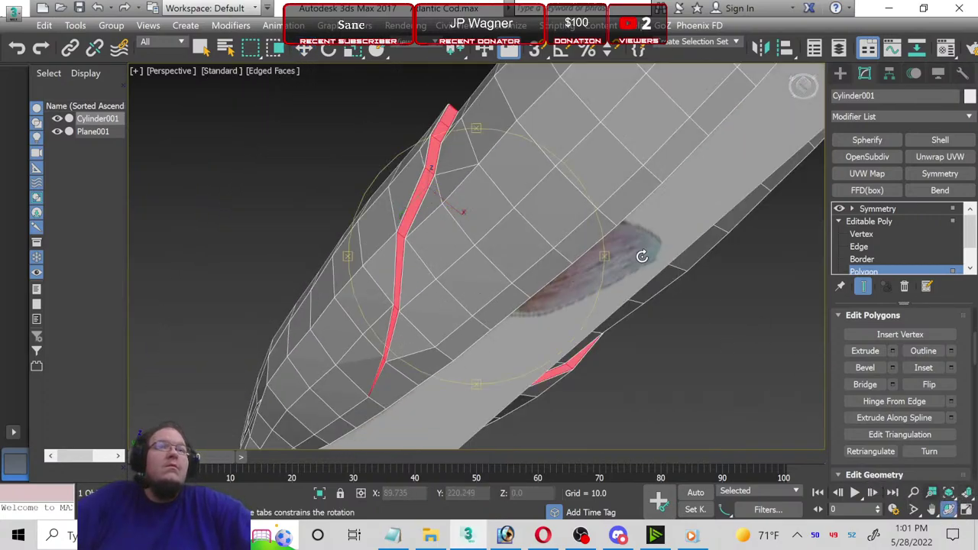
alt+middle_drag(455, 207, 460, 176)
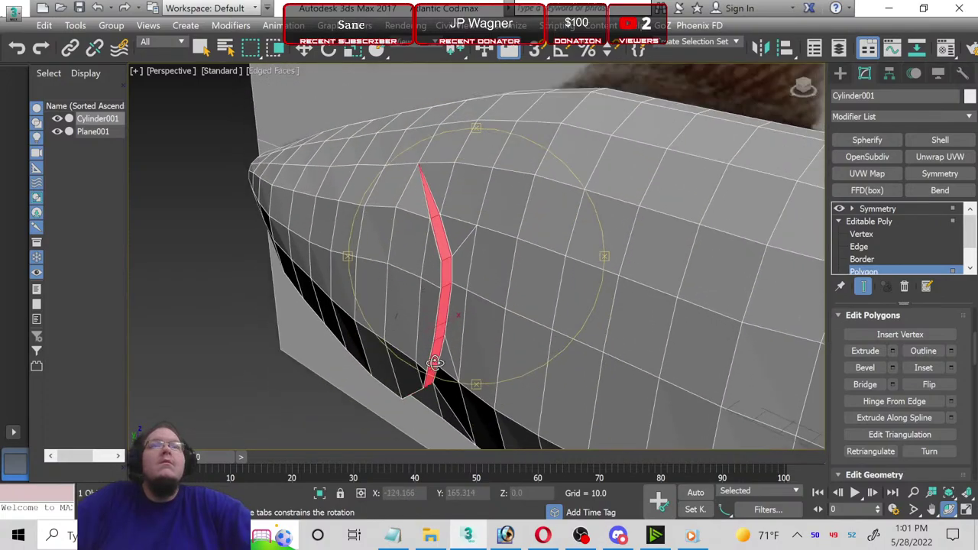
scroll(920, 416, up, 1)
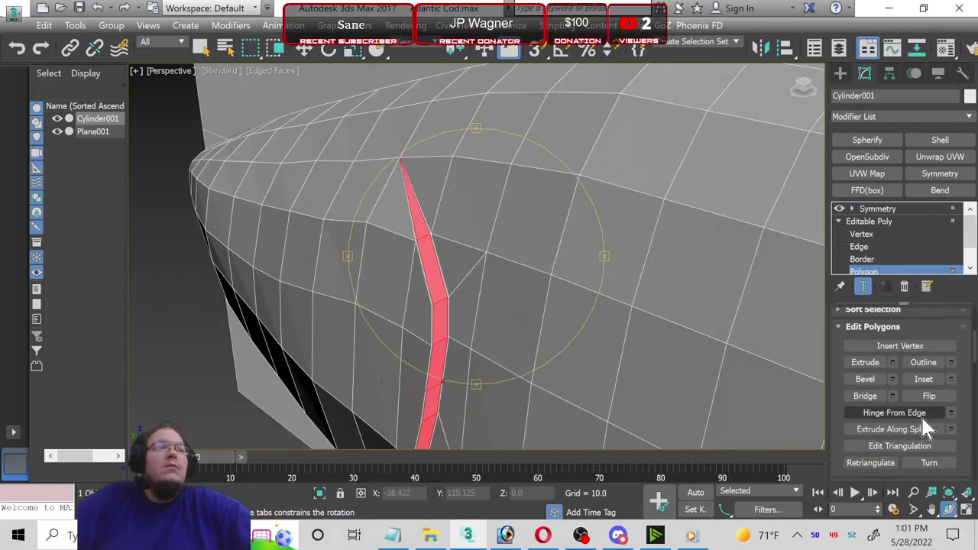
scroll(898, 367, up, 1)
Step: Extrude the strip polygons along Local Normal, then scale them thinner and nudge them into place
click(895, 374)
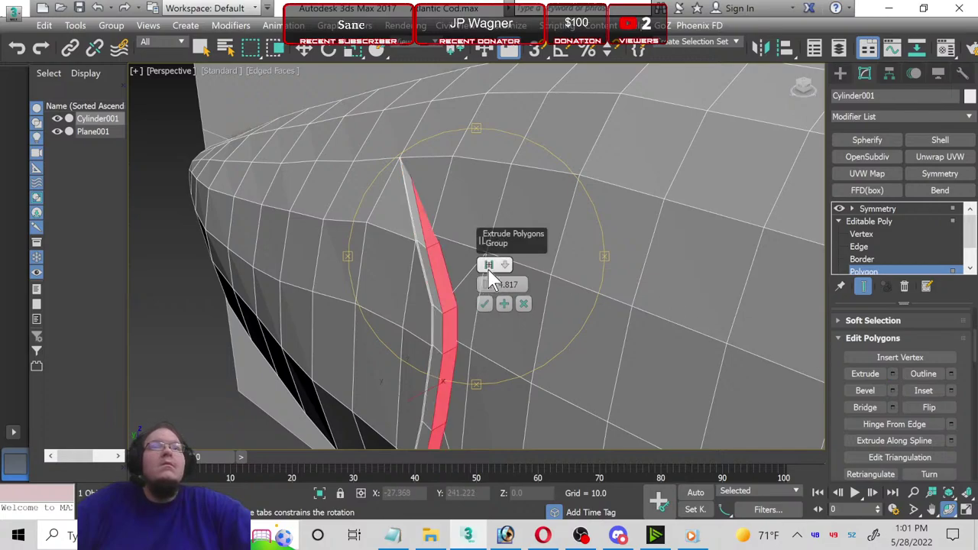
mouse_move(489, 264)
mouse_down()
mouse_move(491, 314)
mouse_move(497, 301)
mouse_up()
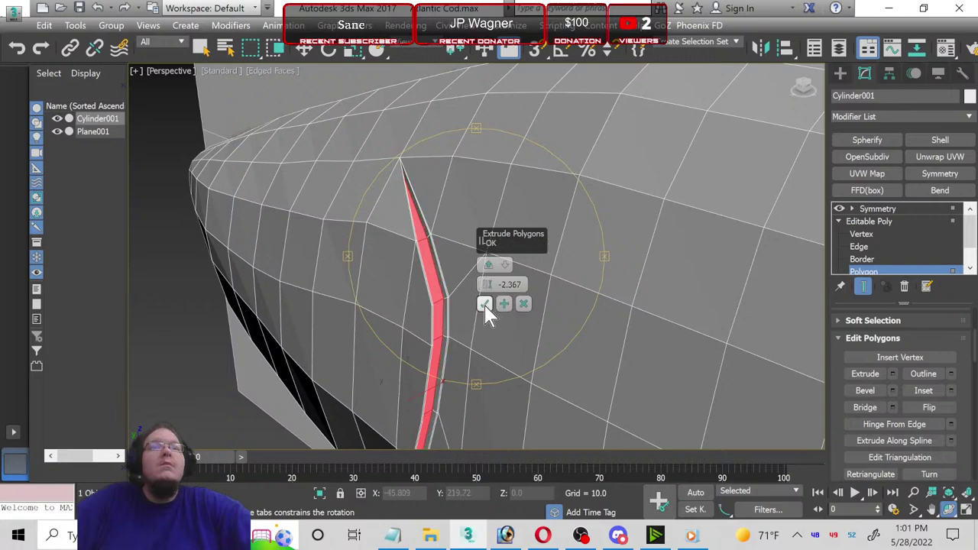
click(485, 303)
click(352, 50)
alt+middle_drag(374, 268, 397, 276)
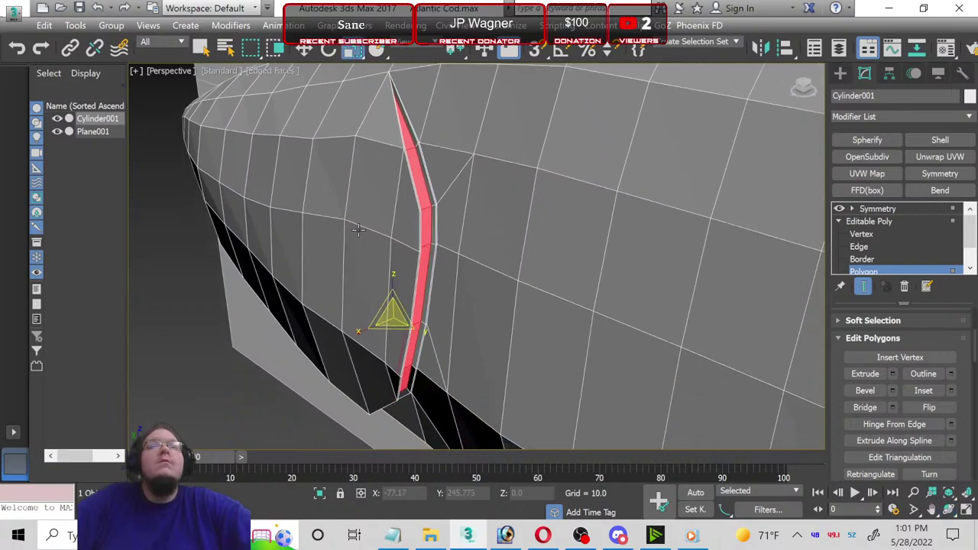
drag(394, 318, 394, 329)
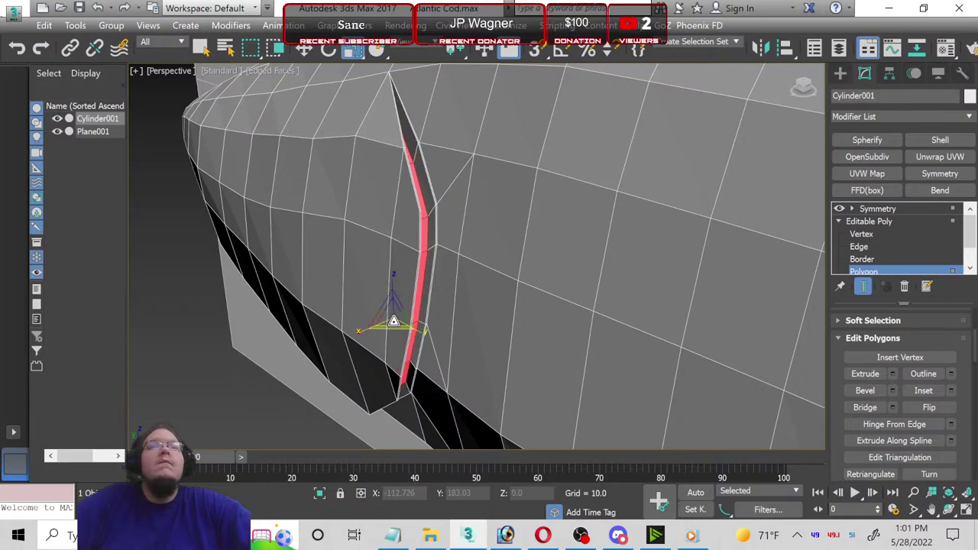
key(w)
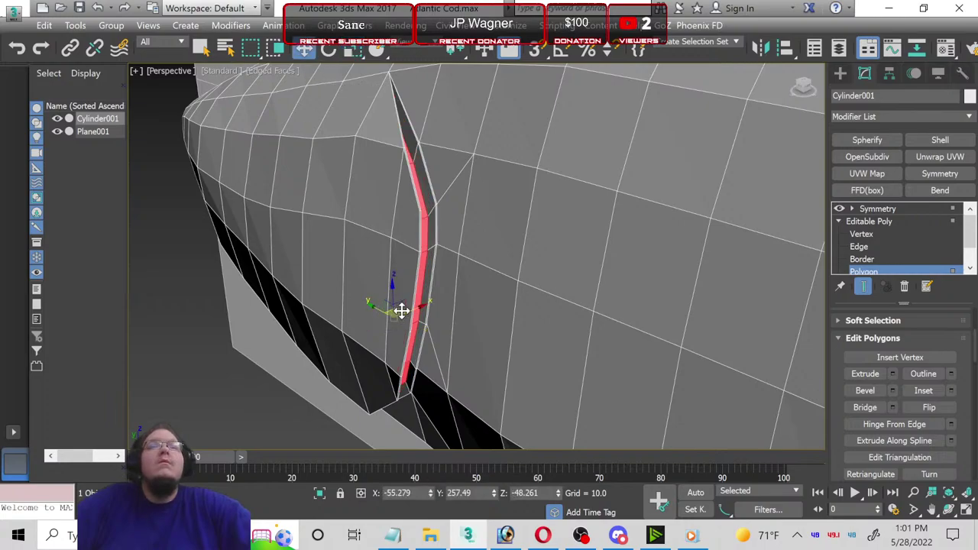
drag(413, 310, 416, 308)
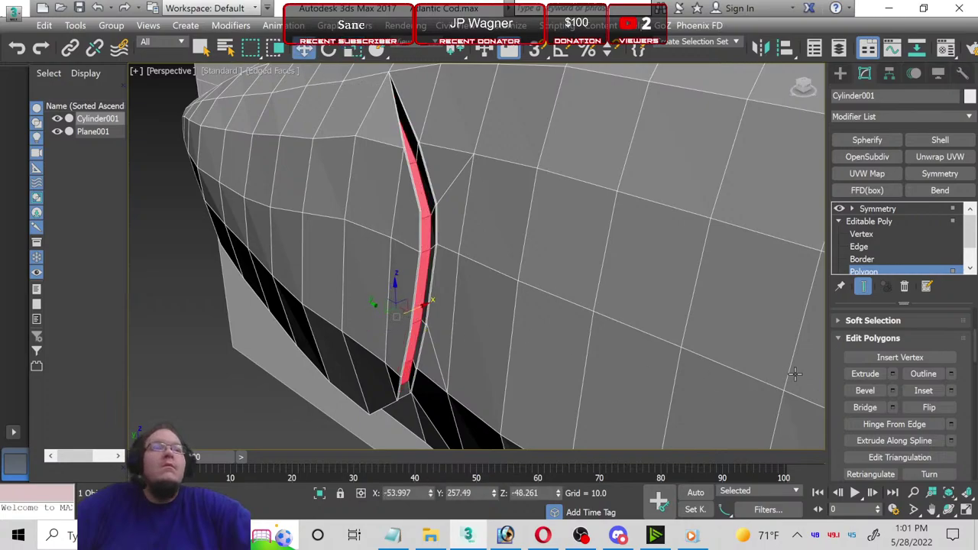
Step: Extrude the strip inward again by -2.367, shift it slightly, deselect and exit Polygon level
click(892, 374)
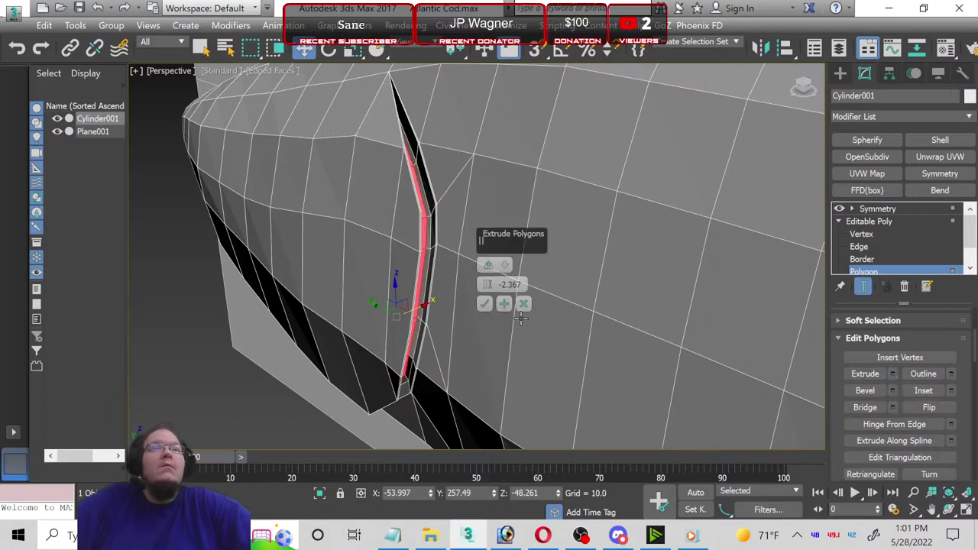
click(485, 304)
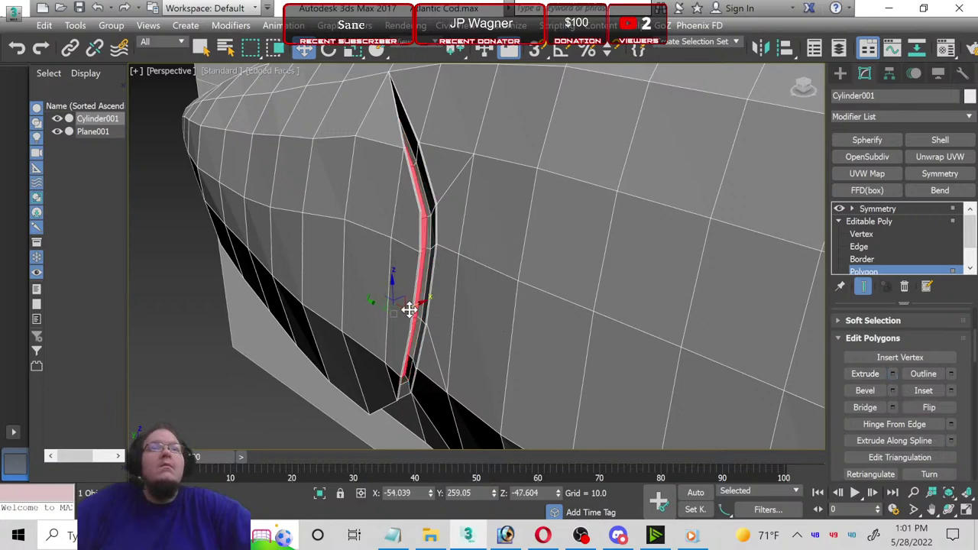
drag(410, 309, 411, 308)
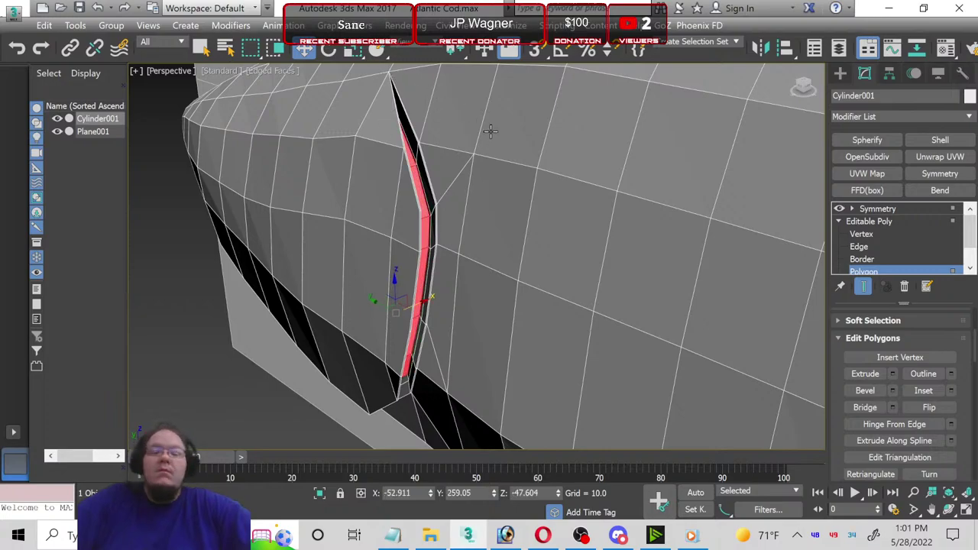
key(ctrl+d)
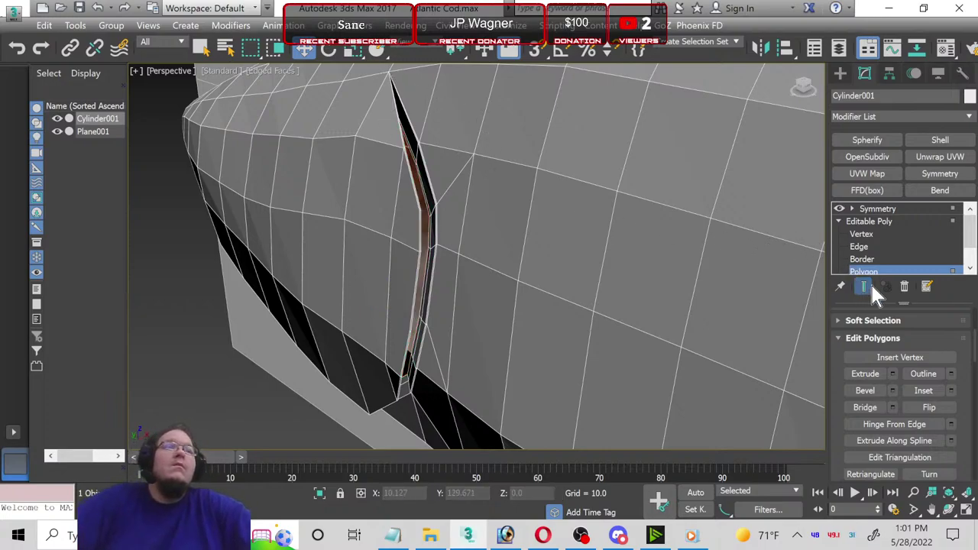
click(886, 220)
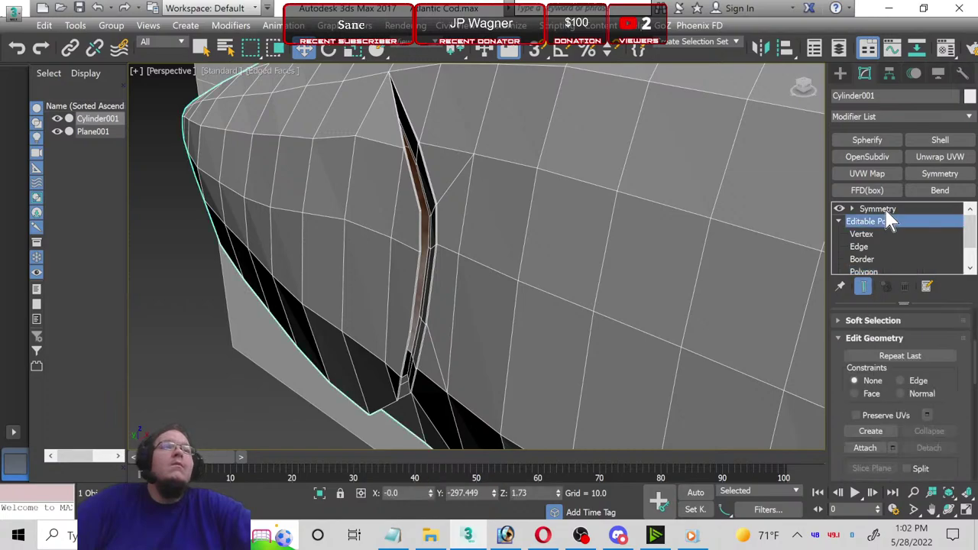
Step: Add an OpenSubdiv modifier above Symmetry with Iterations set to 2
click(877, 209)
click(874, 153)
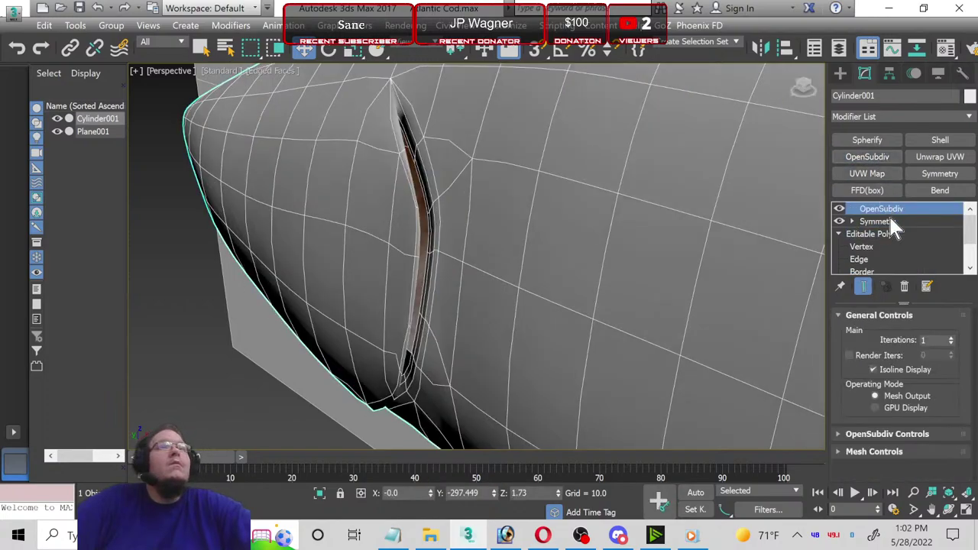
click(951, 338)
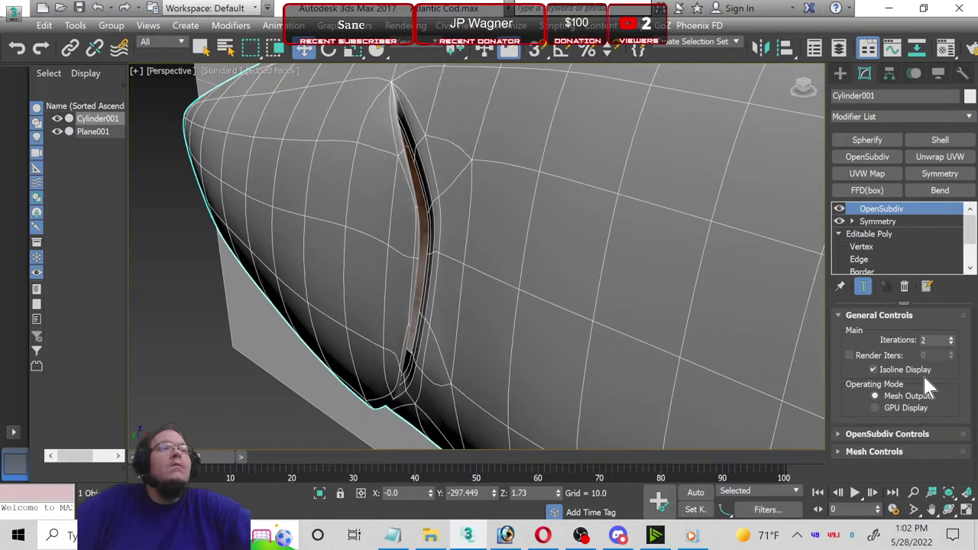
Step: Maximize the perspective view, hide Plane001, and orbit to a side view of the nose
click(967, 509)
right_click(755, 428)
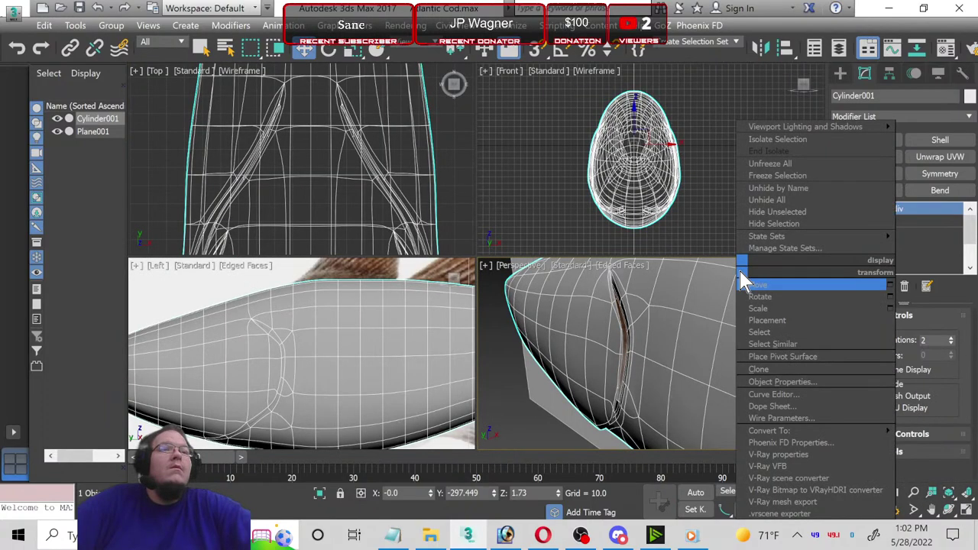
key(alt+w)
scroll(661, 374, down, 4)
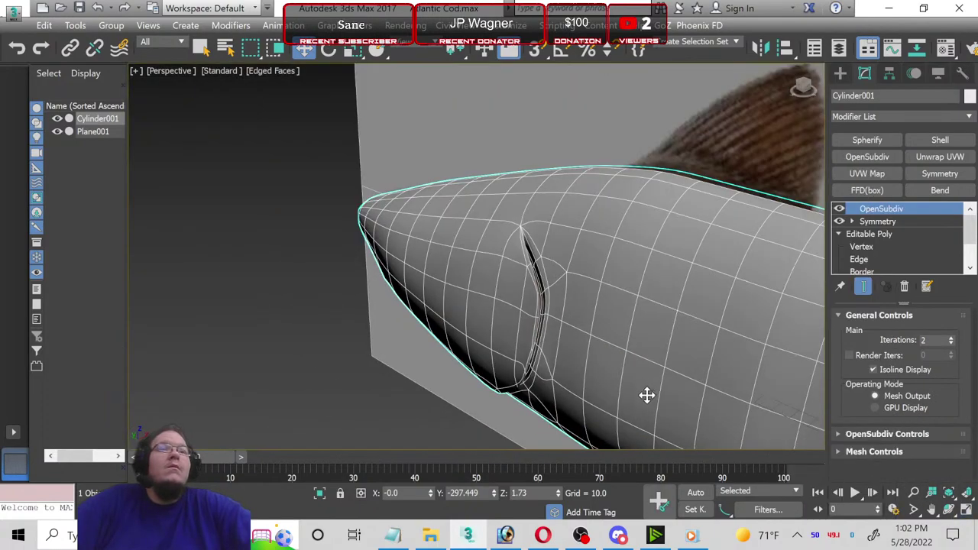
alt+middle_drag(647, 395, 496, 301)
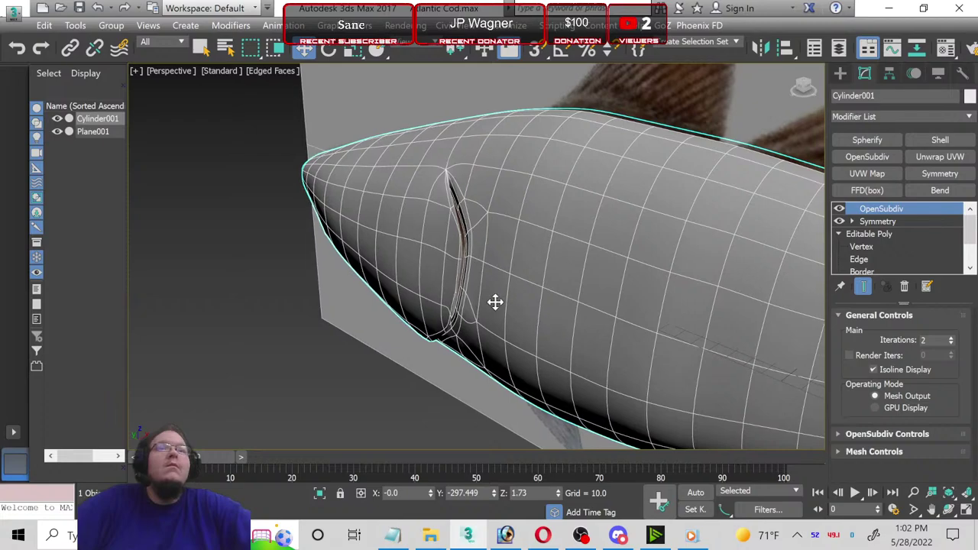
click(56, 133)
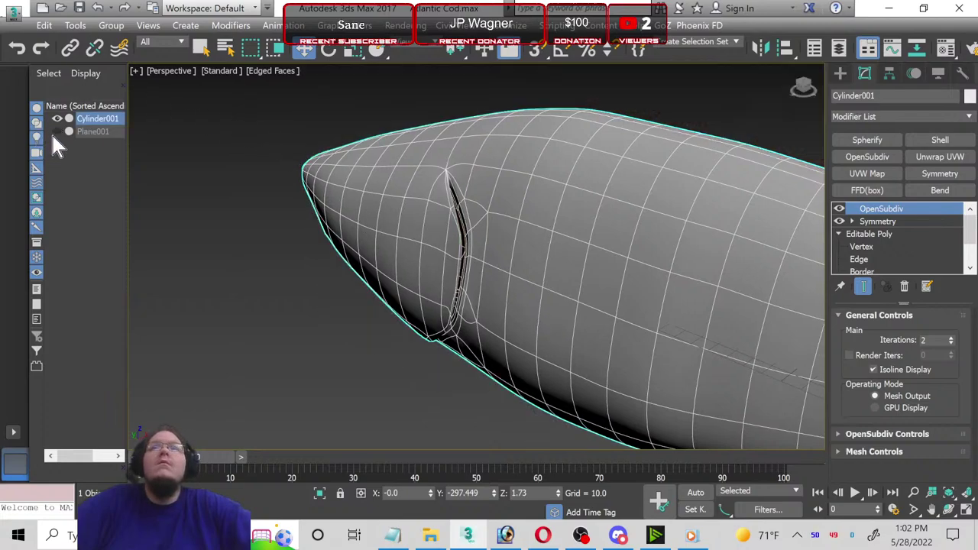
click(948, 509)
mouse_move(436, 323)
mouse_down()
mouse_move(489, 289)
mouse_move(463, 238)
mouse_move(462, 396)
mouse_move(488, 324)
mouse_move(434, 344)
mouse_up()
scroll(488, 289, down, 5)
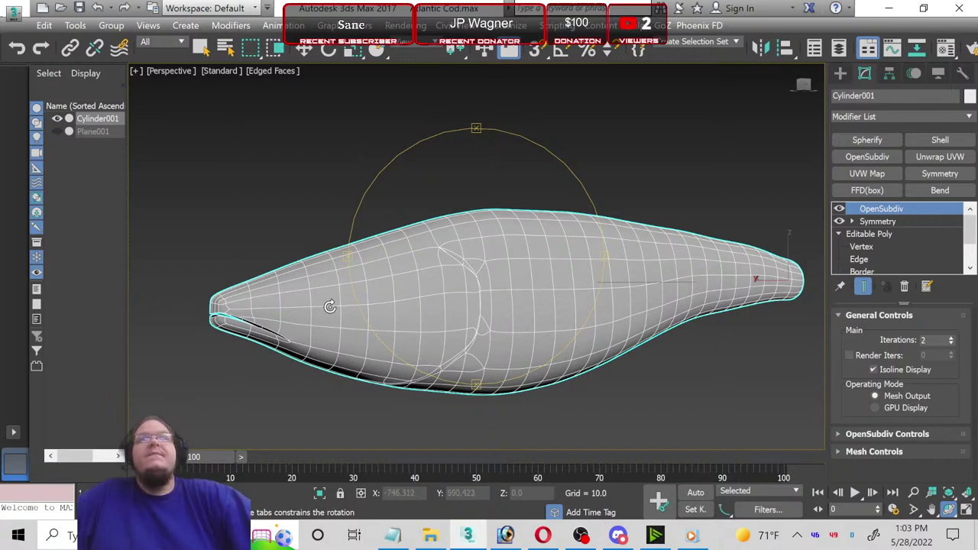
Step: Maximize the Left view and pan to bring the fish's snout into view
click(967, 510)
click(343, 388)
key(w)
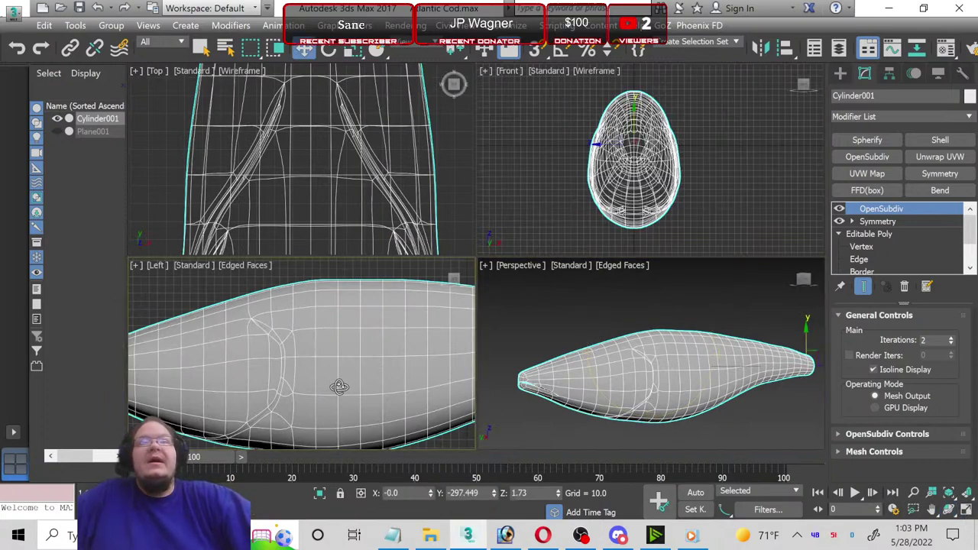
click(967, 510)
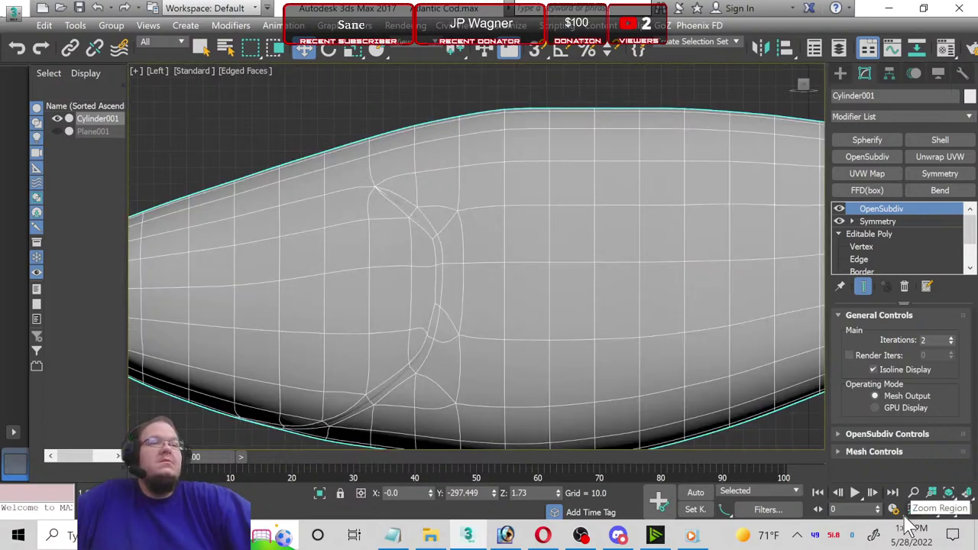
click(932, 510)
drag(227, 289, 388, 284)
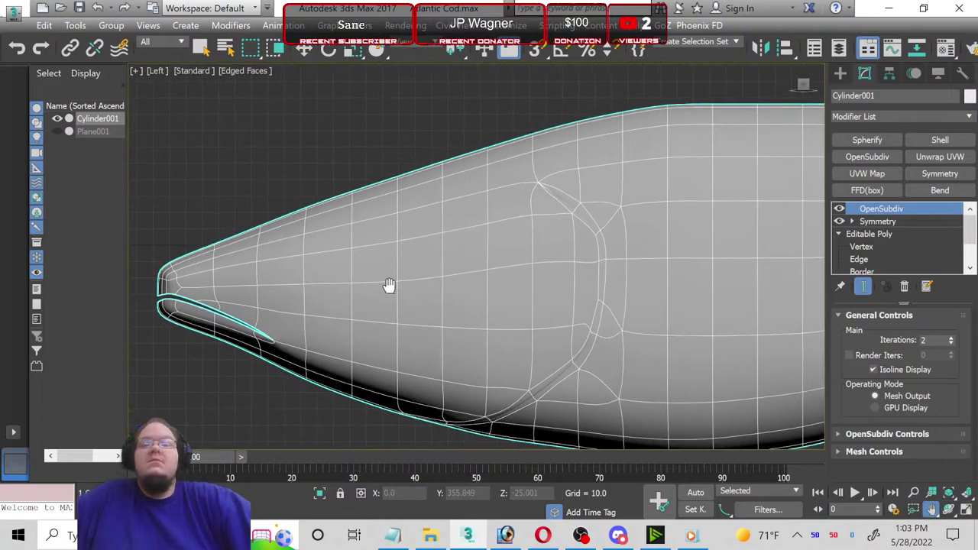
Step: Unhide the Plane001 reference image and select the cod mesh
click(90, 131)
click(58, 130)
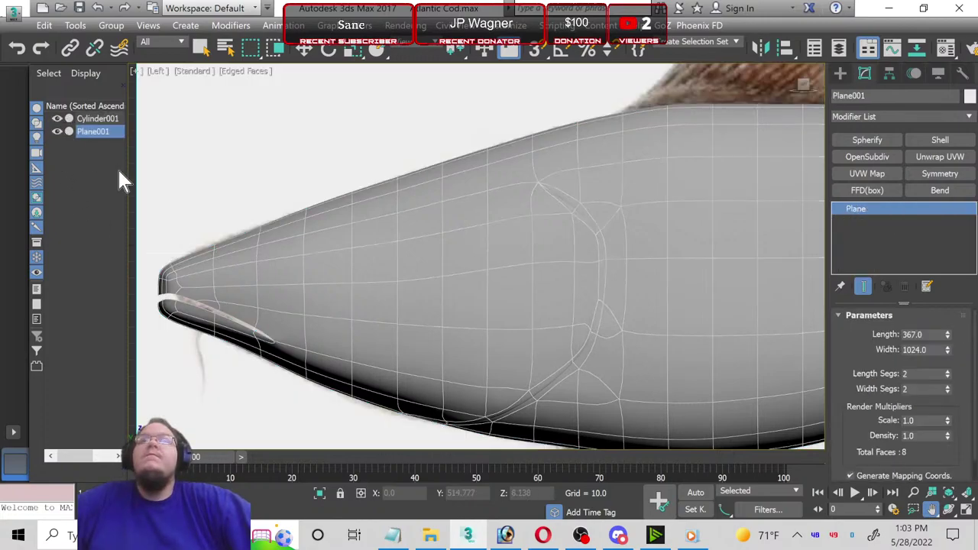
key(ctrl+z)
click(380, 289)
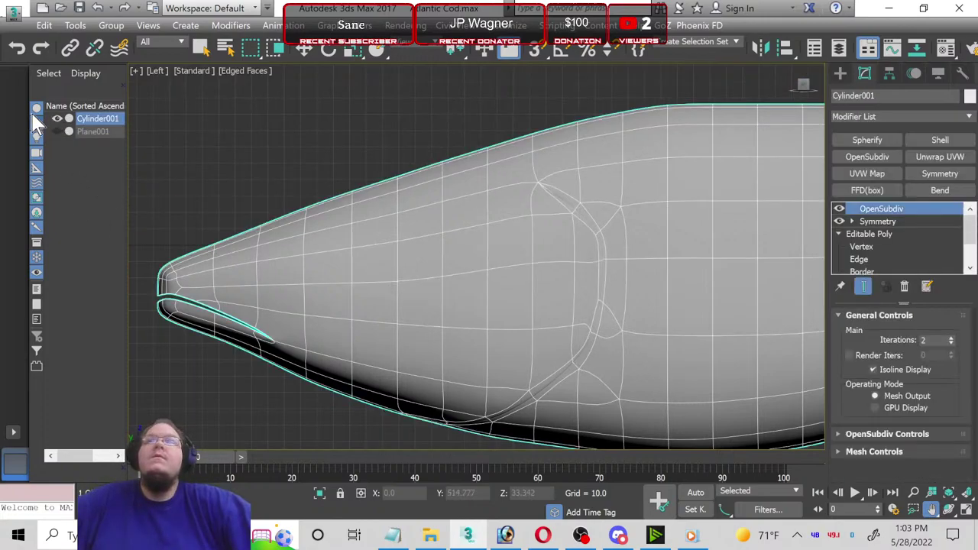
click(57, 131)
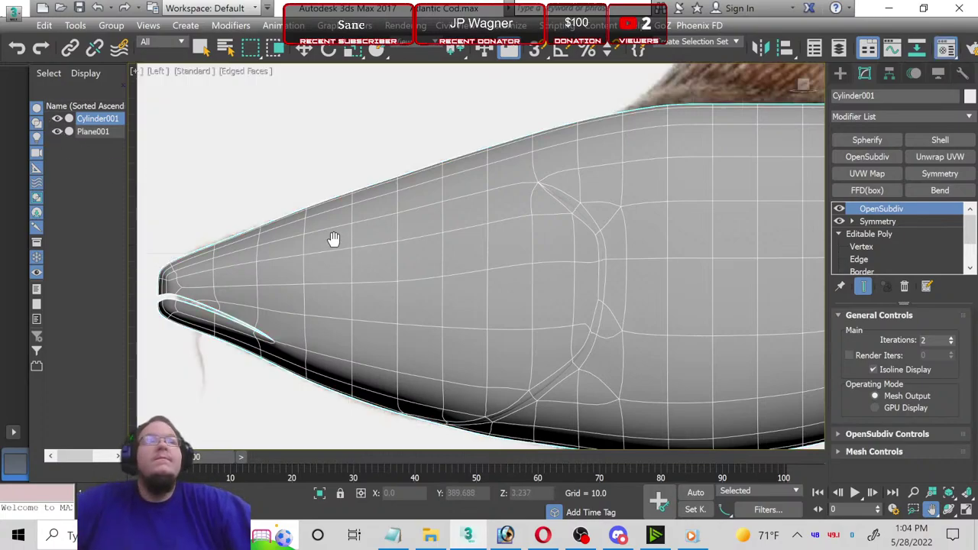
Step: Set the cod material's Opacity to 35 in the Material Editor and close it
key(m)
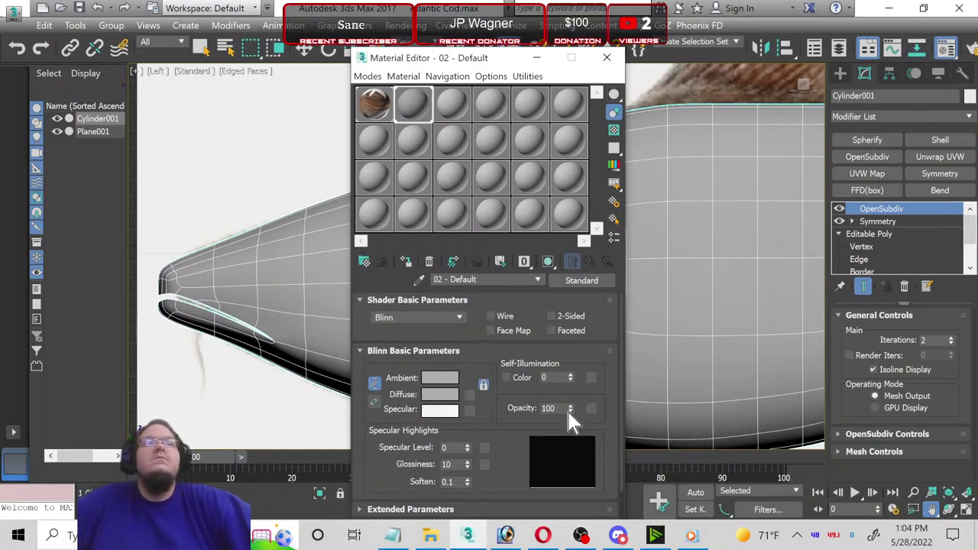
text(35)
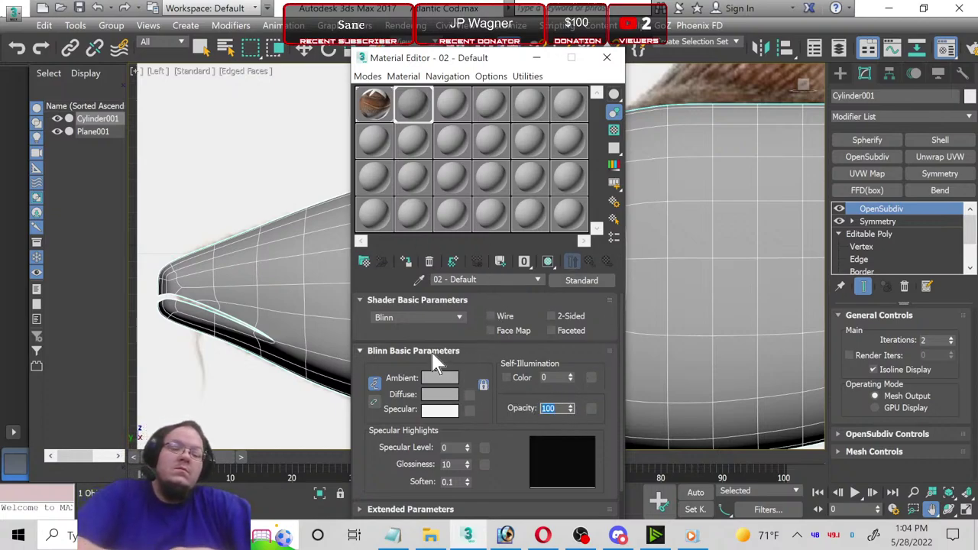
key(Return)
click(538, 58)
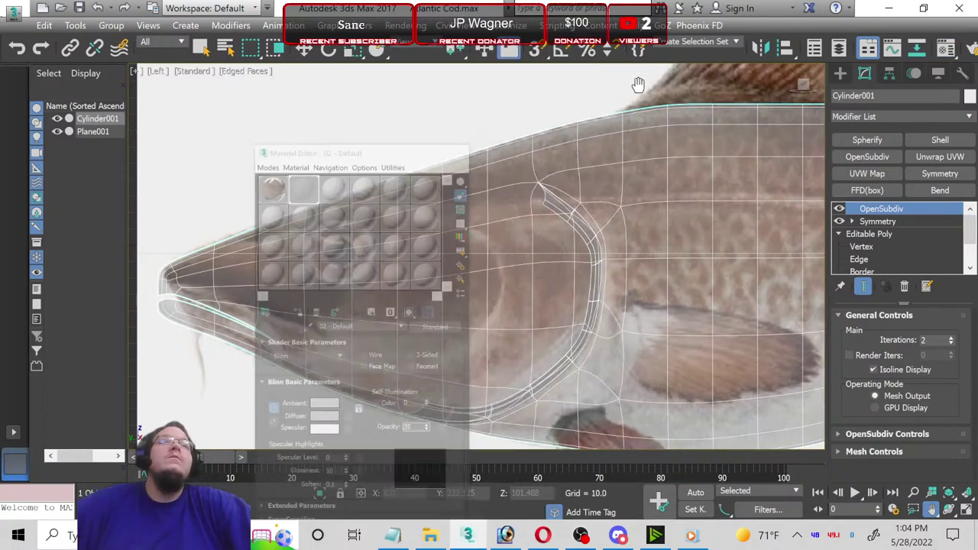
right_click(890, 217)
click(879, 214)
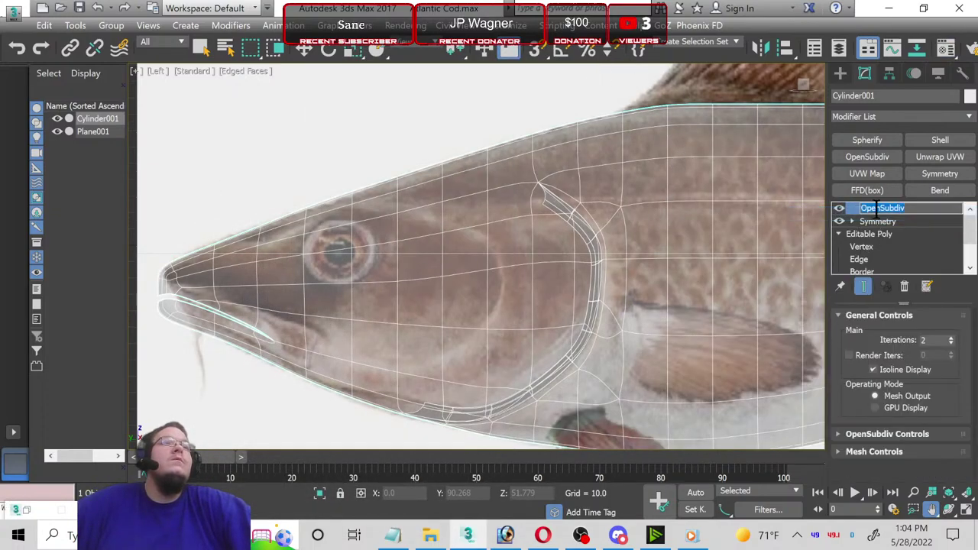
Step: Delete the OpenSubdiv modifier and enter Vertex level with the Move tool active
click(878, 222)
right_click(874, 210)
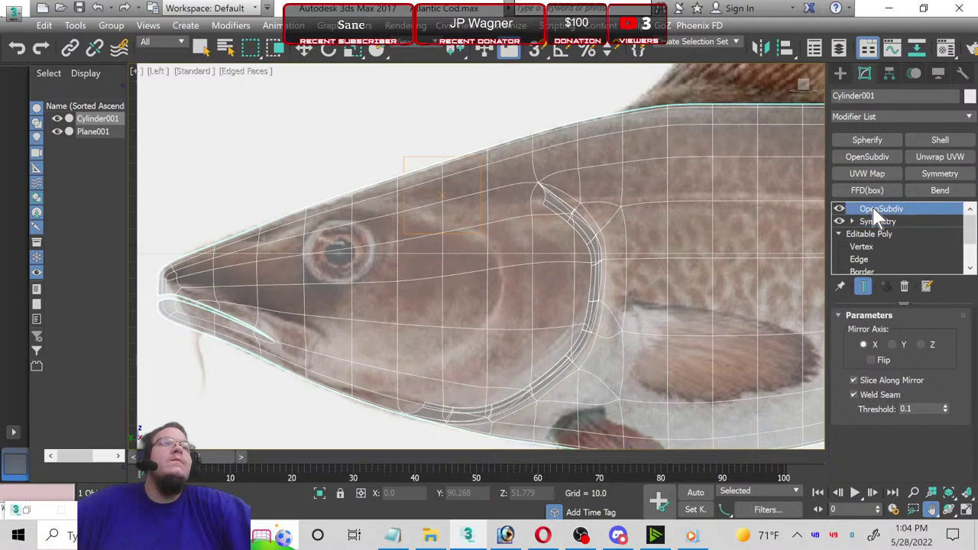
click(853, 230)
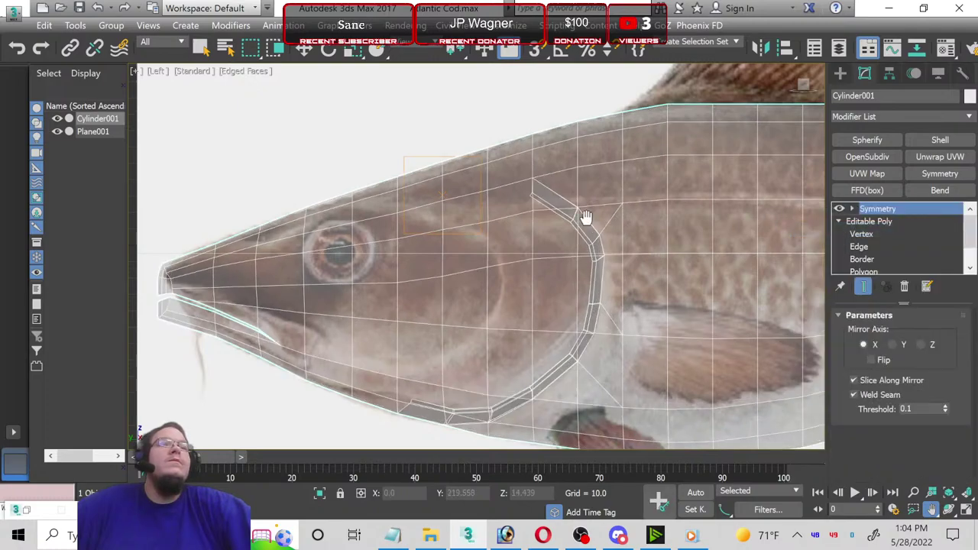
click(304, 48)
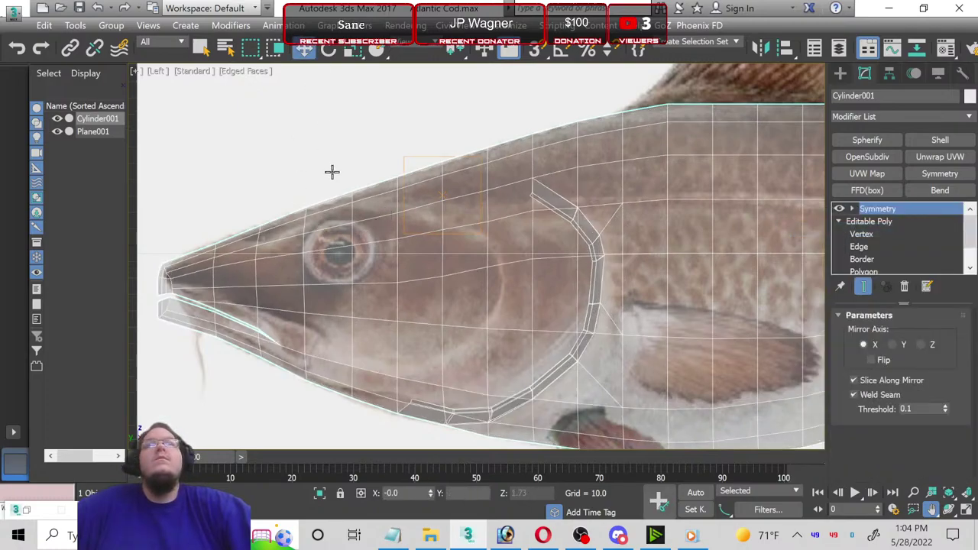
click(872, 233)
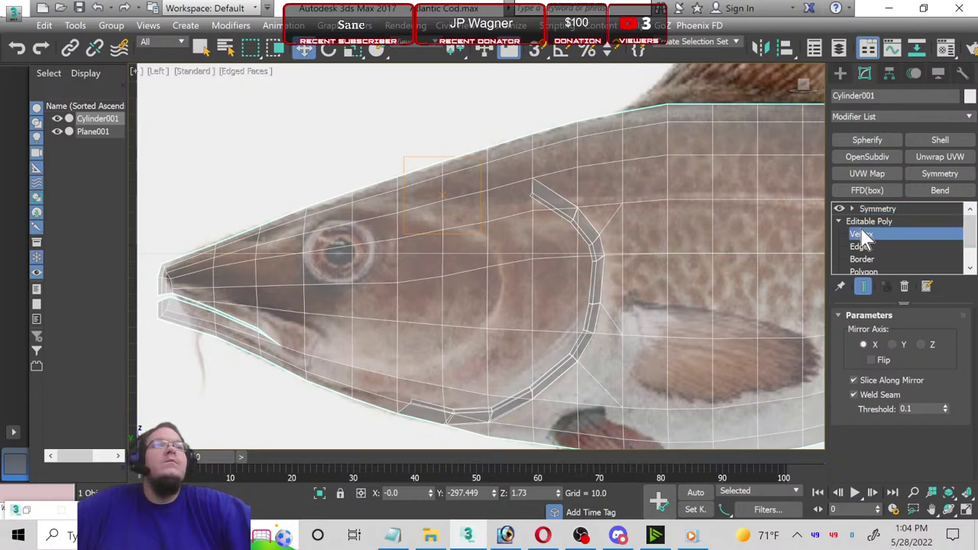
scroll(372, 240, up, 2)
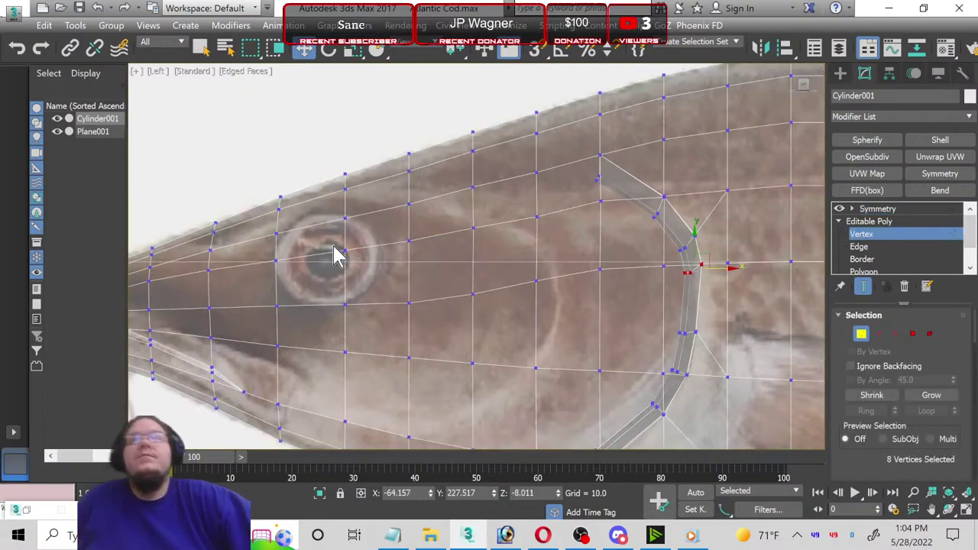
scroll(334, 255, up, 1)
scroll(336, 229, down, 3)
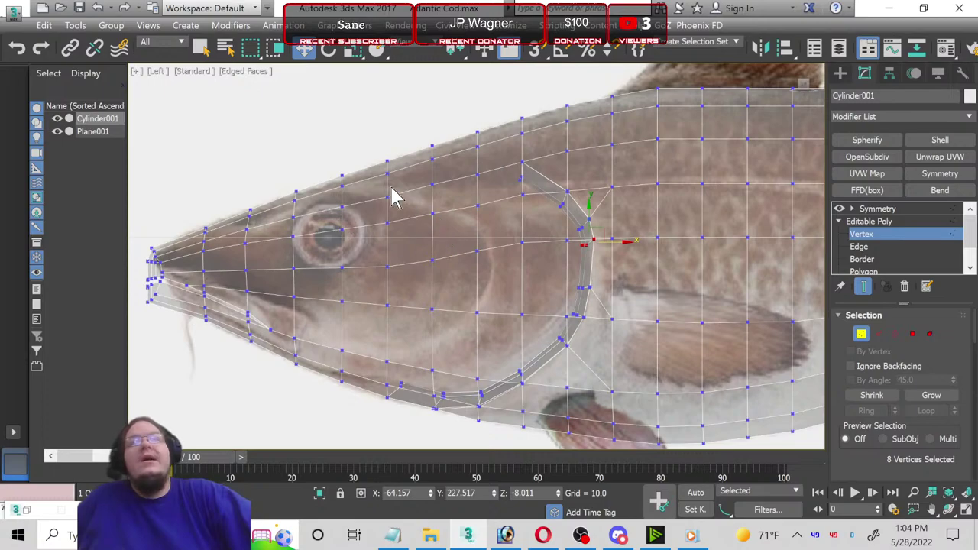
Step: Shift the vertex column through the eye left and raise the eye-top vertices
drag(317, 148, 366, 411)
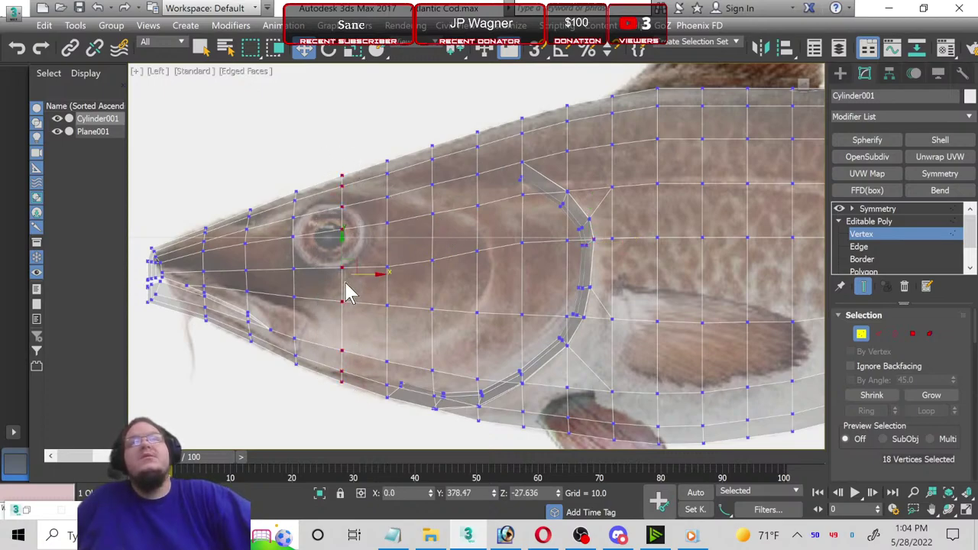
drag(363, 273, 351, 266)
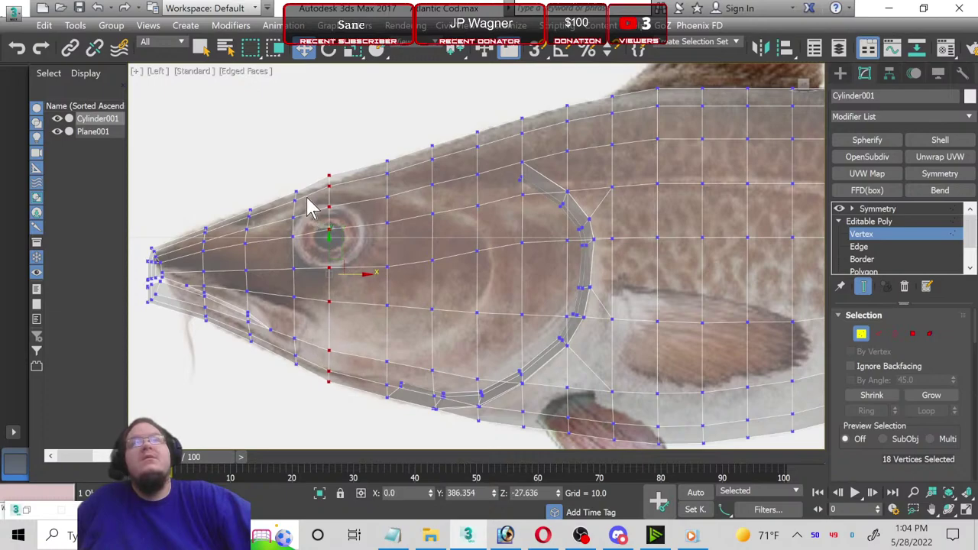
click(353, 49)
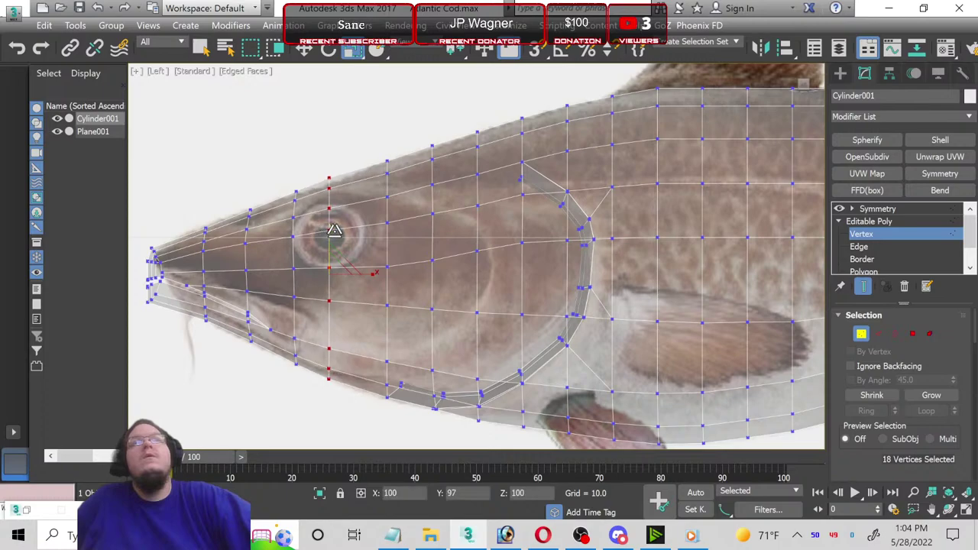
middle_drag(290, 341, 316, 335)
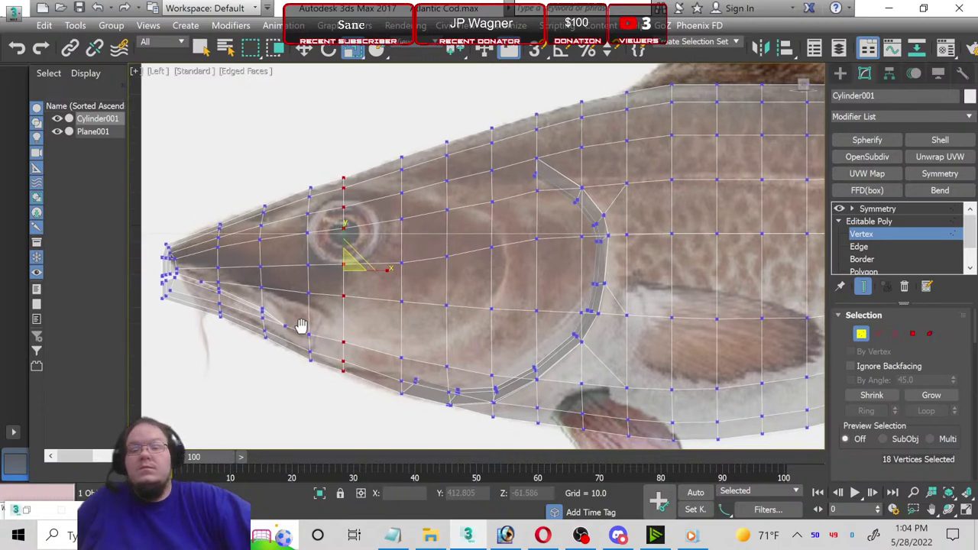
scroll(315, 334, up, 2)
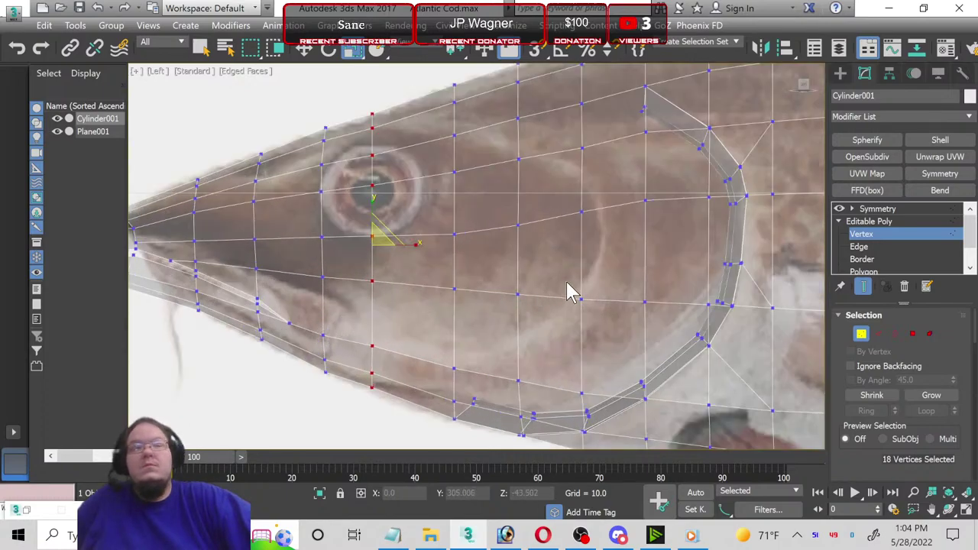
scroll(382, 207, up, 2)
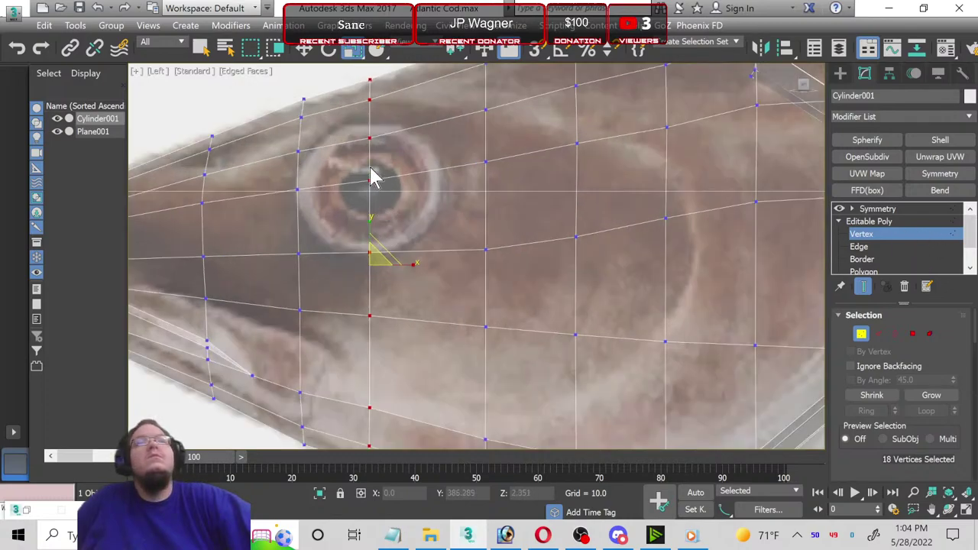
middle_drag(339, 135, 344, 184)
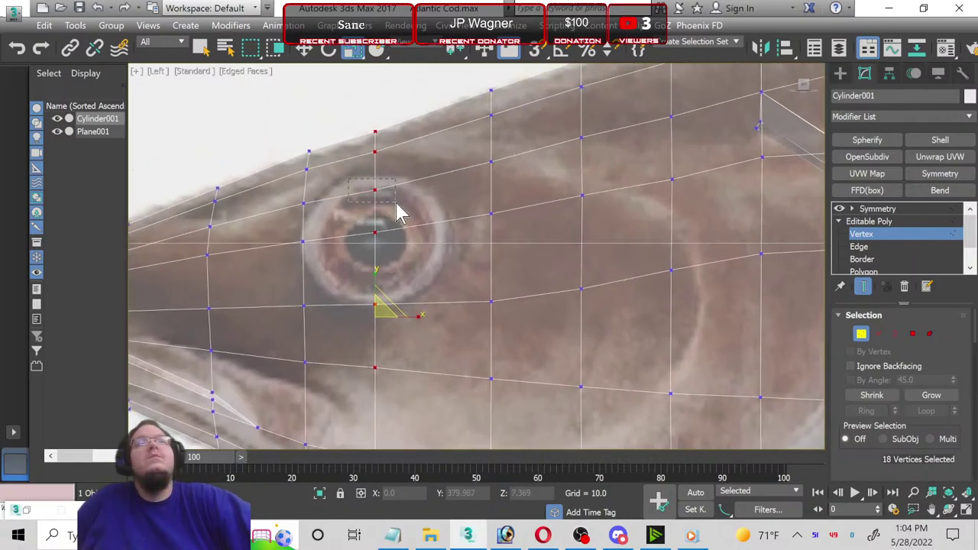
click(374, 190)
key(w)
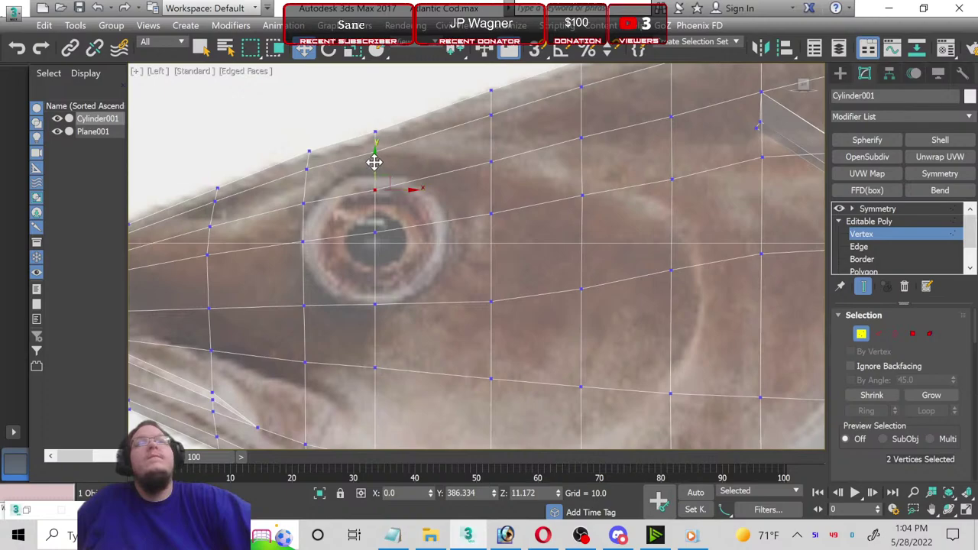
drag(374, 162, 375, 146)
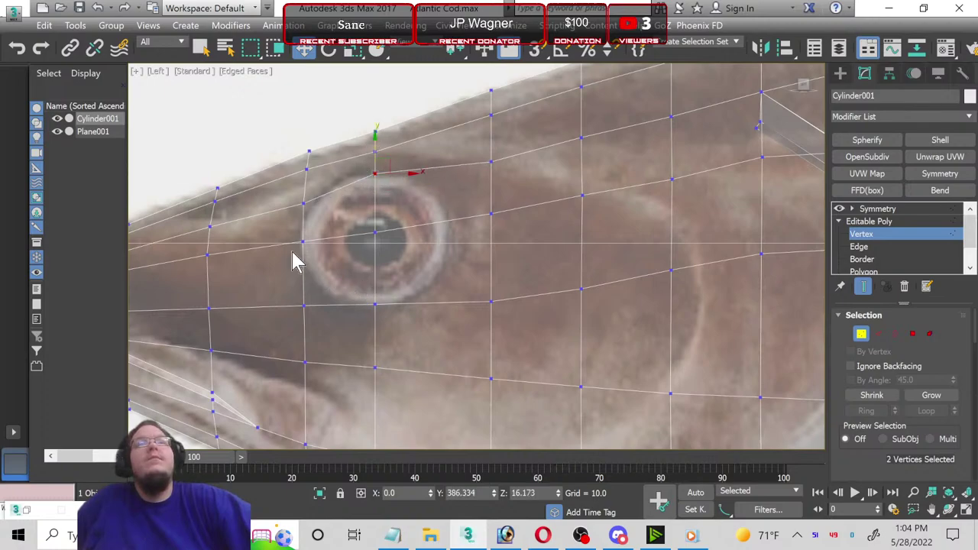
Step: Pull the eye's front corner onto the rim and move the column behind the eye left
drag(319, 249, 314, 240)
drag(497, 229, 481, 206)
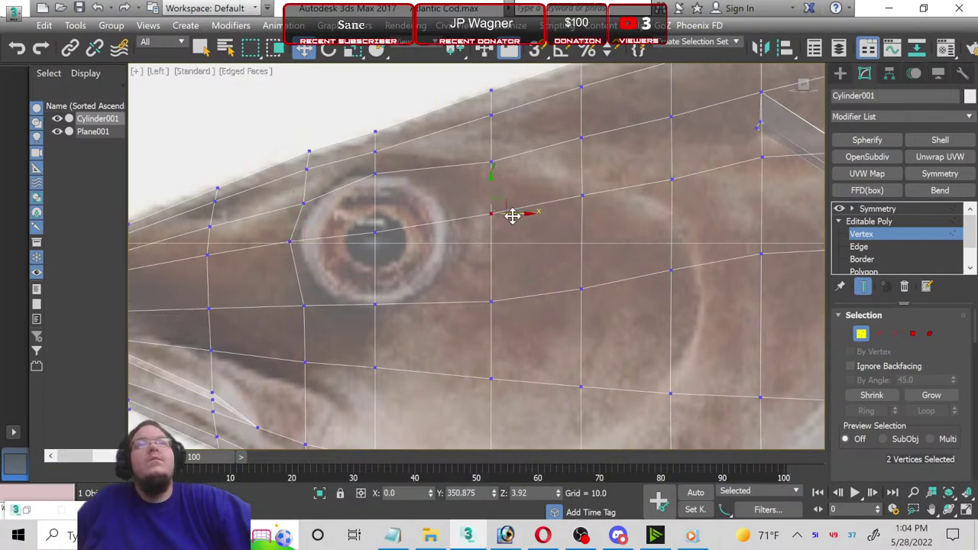
scroll(467, 147, down, 2)
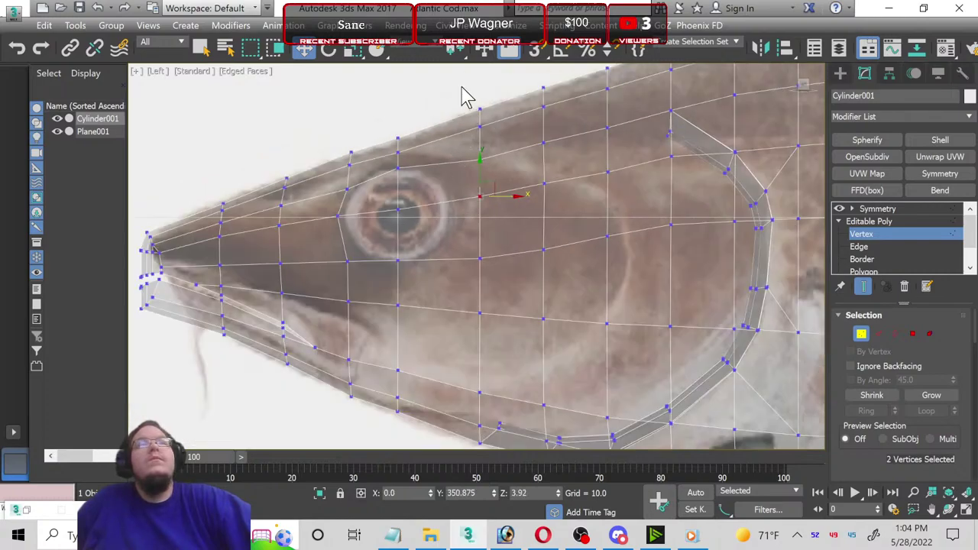
scroll(463, 145, down, 1)
drag(458, 108, 490, 372)
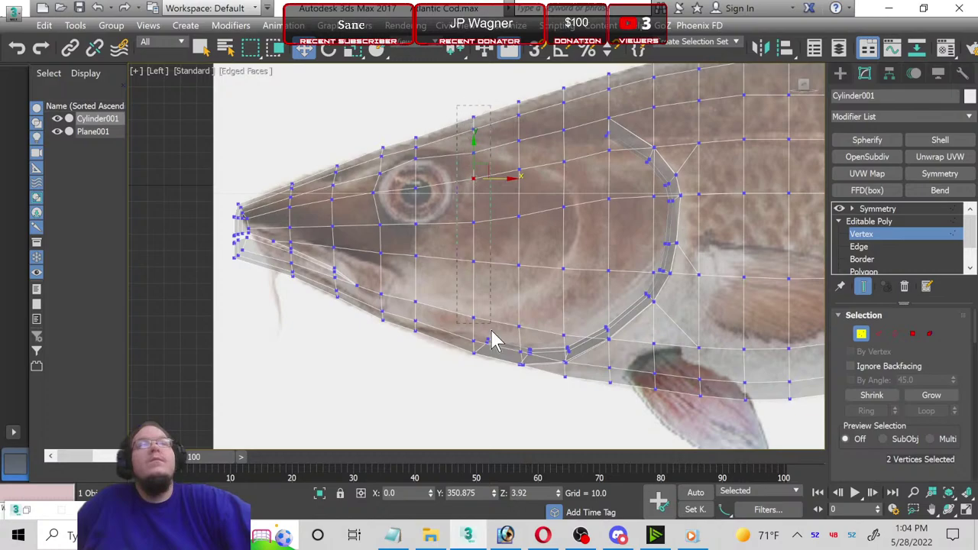
scroll(467, 280, up, 2)
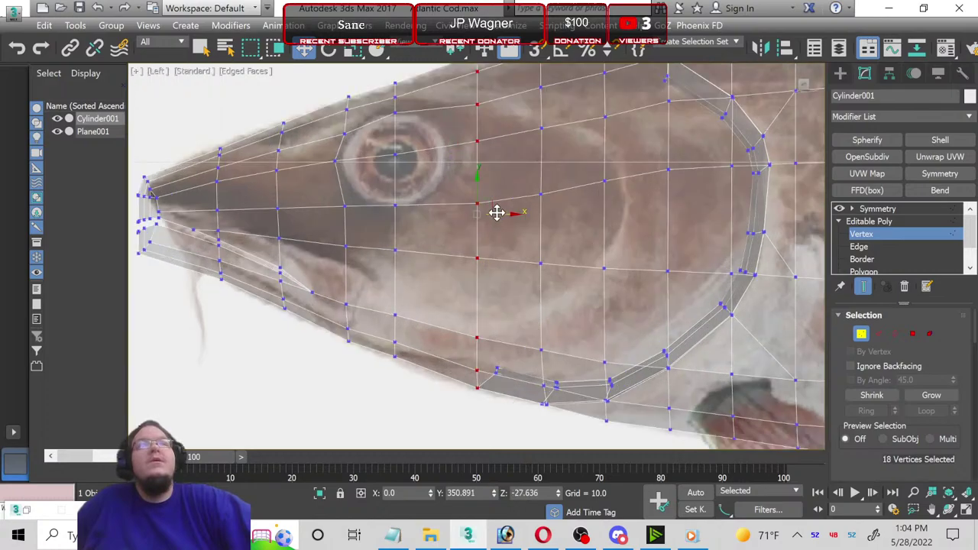
drag(497, 212, 469, 202)
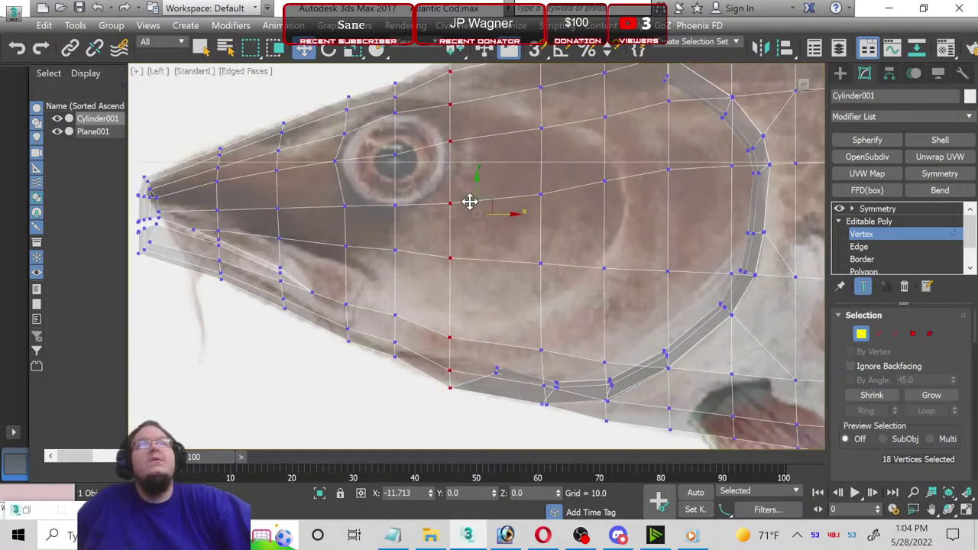
Step: Scale the vertex column behind the eye vertically to fit the eye outline
middle_drag(425, 216, 421, 255)
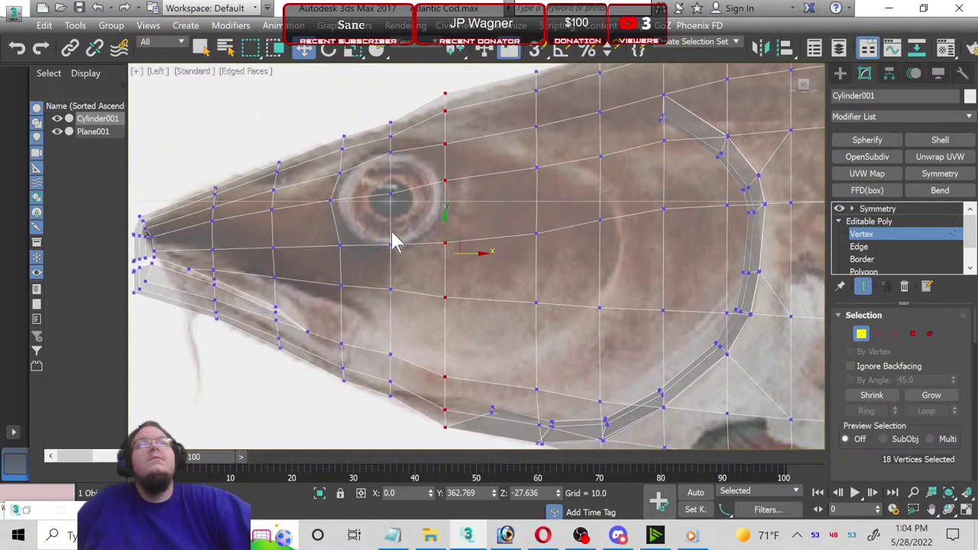
click(353, 52)
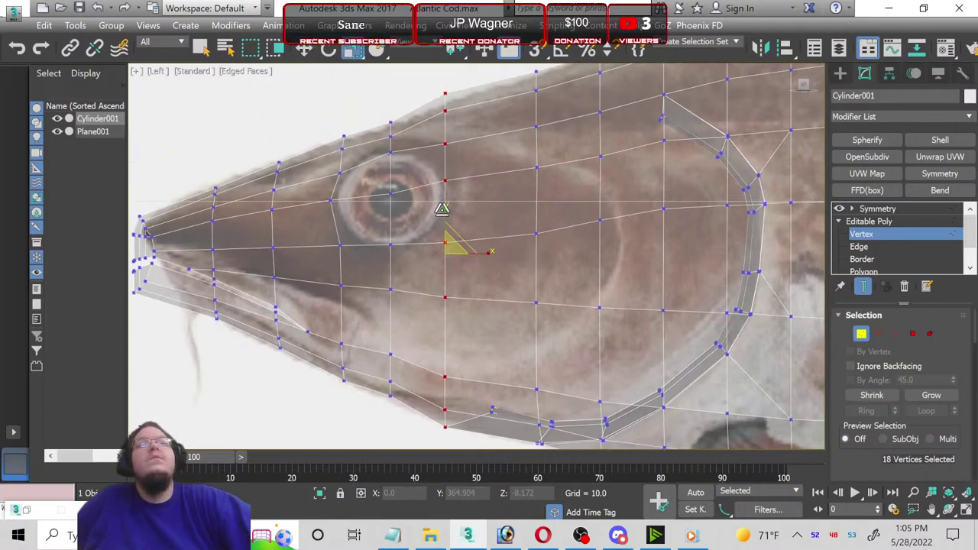
click(444, 231)
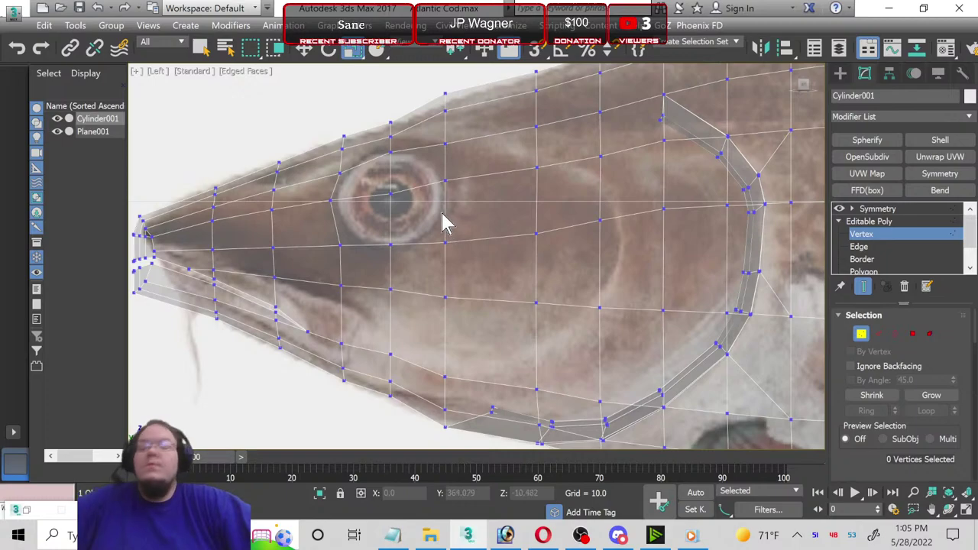
key(ctrl+z)
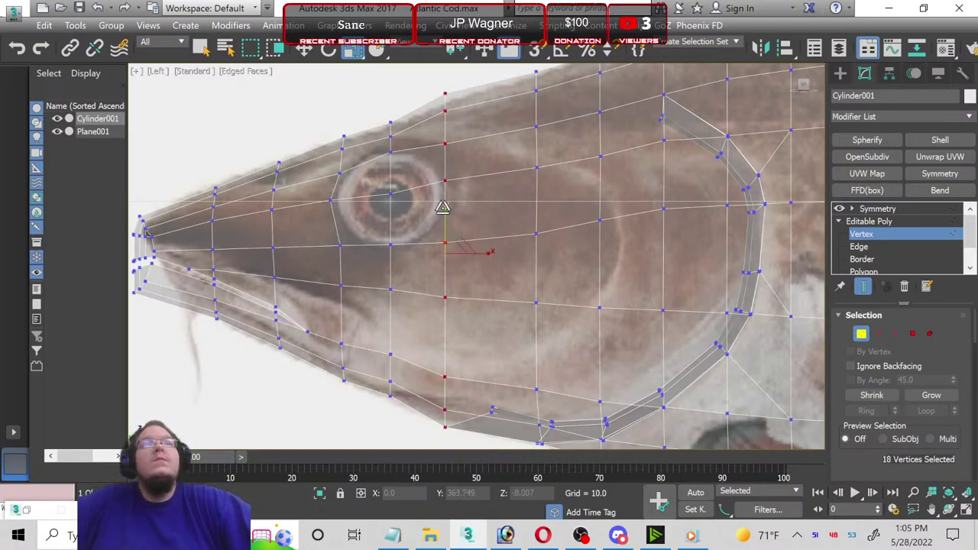
drag(444, 207, 446, 210)
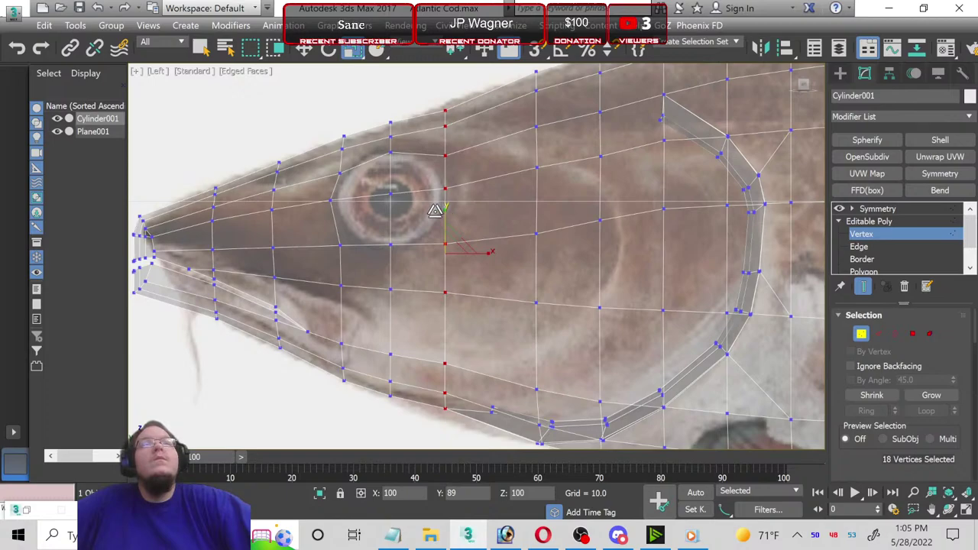
drag(435, 211, 437, 207)
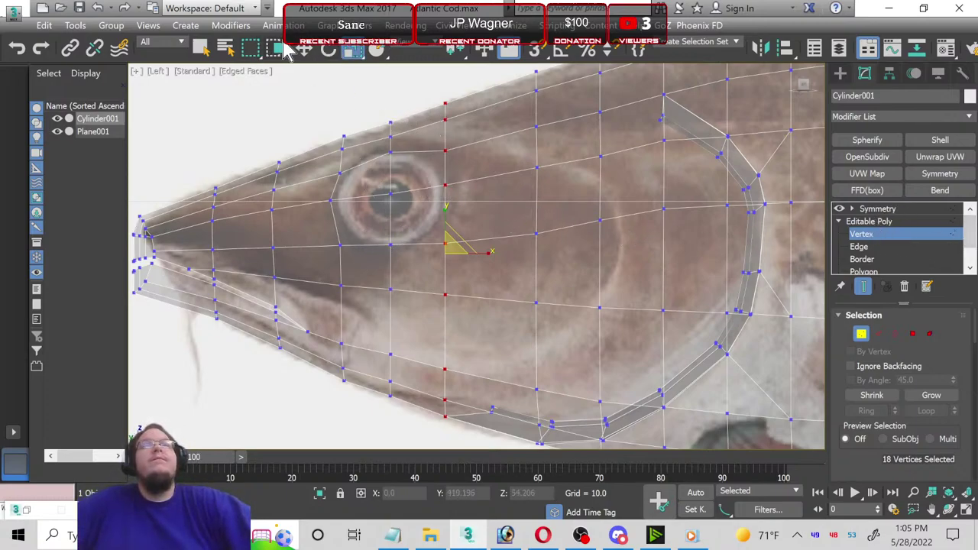
Step: Move the vertex near the eye's lower edge up onto the eye rim
click(305, 49)
scroll(442, 149, up, 2)
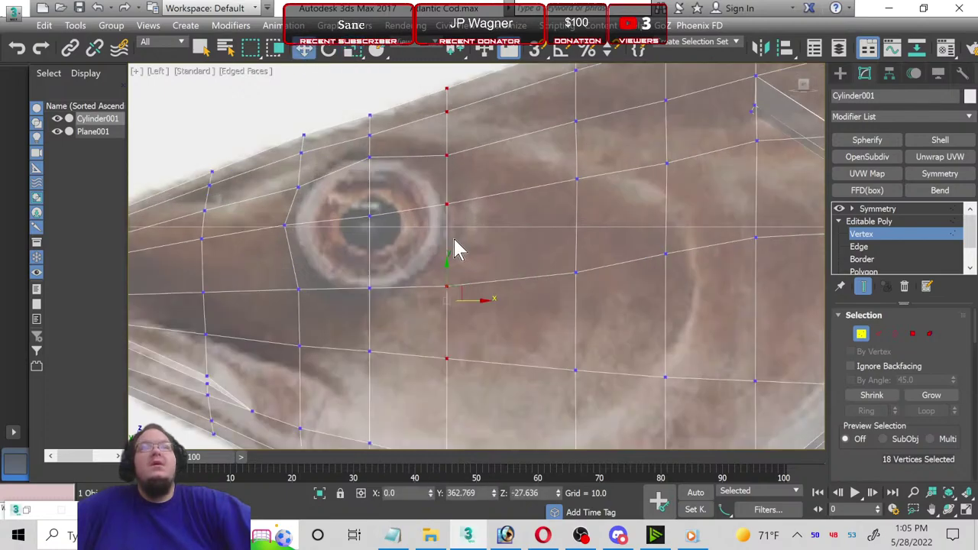
click(448, 289)
scroll(451, 280, up, 2)
drag(445, 270, 417, 254)
mouse_move(214, 269)
mouse_down()
mouse_move(254, 292)
mouse_move(268, 262)
mouse_up()
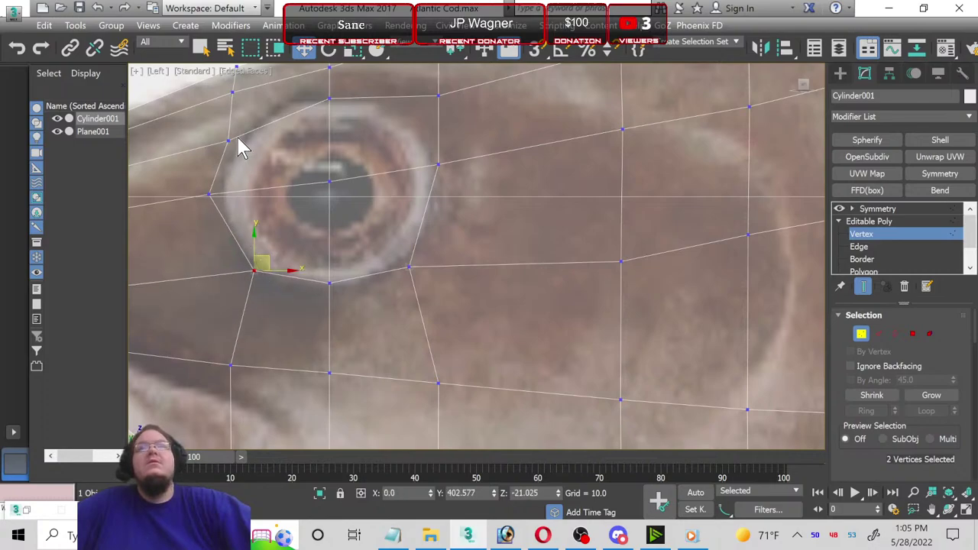
Step: Adjust the vertices above and on the right of the eye to follow its outline
middle_drag(340, 227, 354, 283)
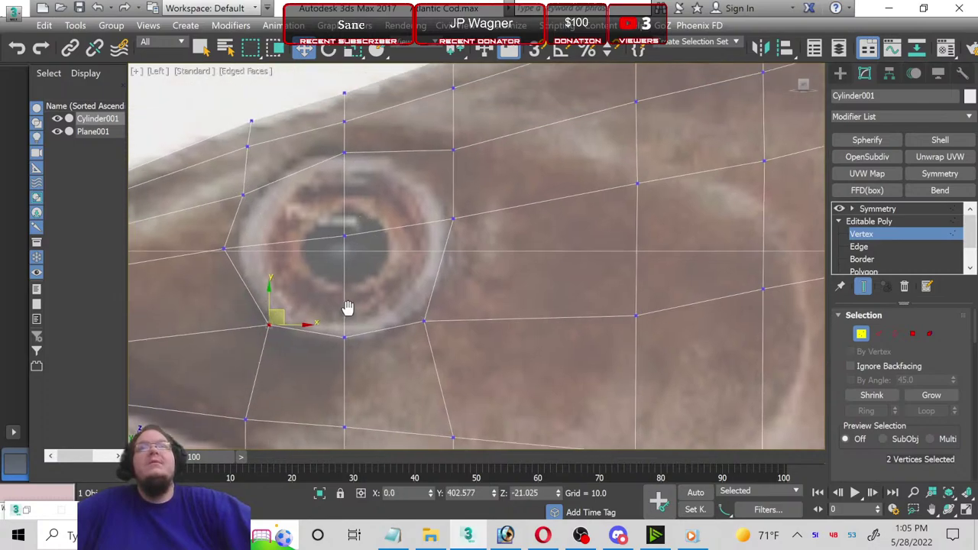
click(344, 153)
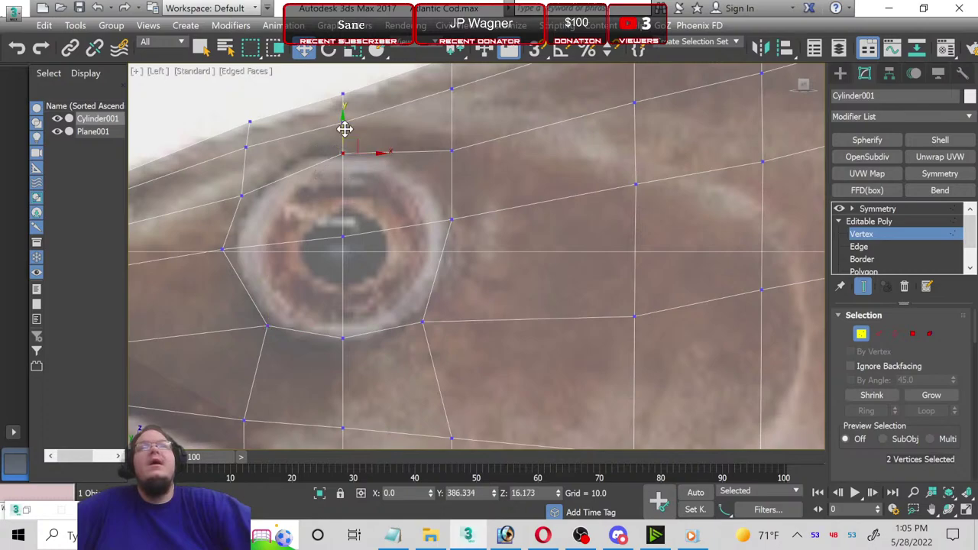
drag(343, 126, 343, 118)
click(452, 151)
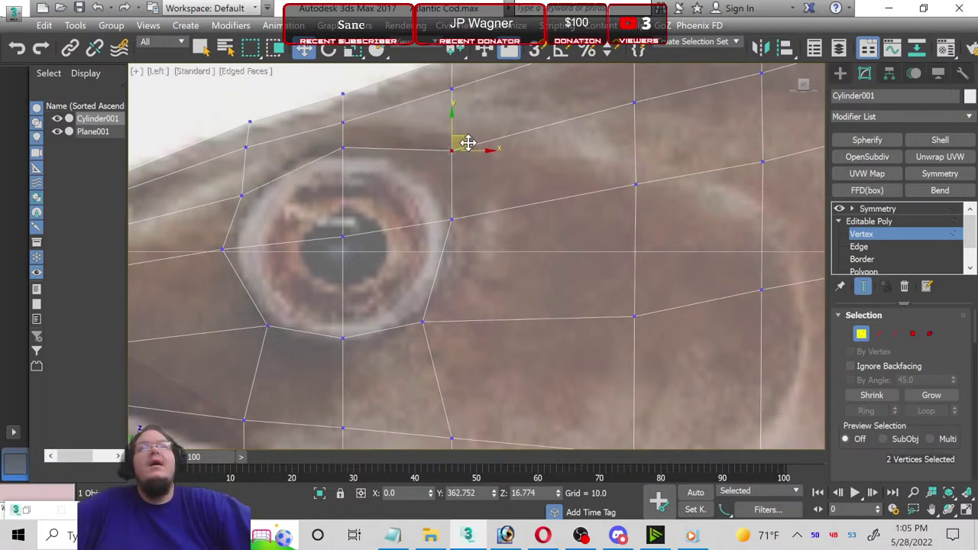
drag(461, 139, 428, 150)
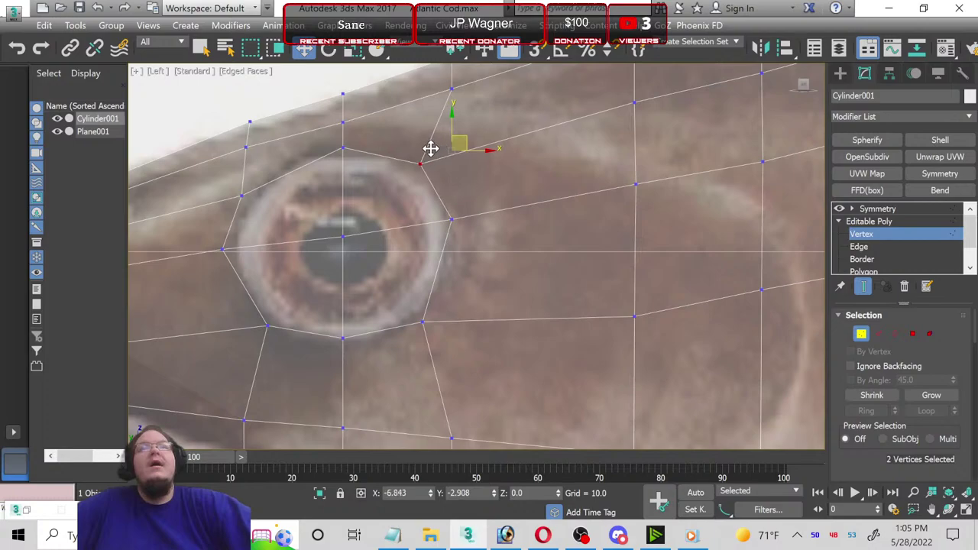
scroll(300, 214, down, 2)
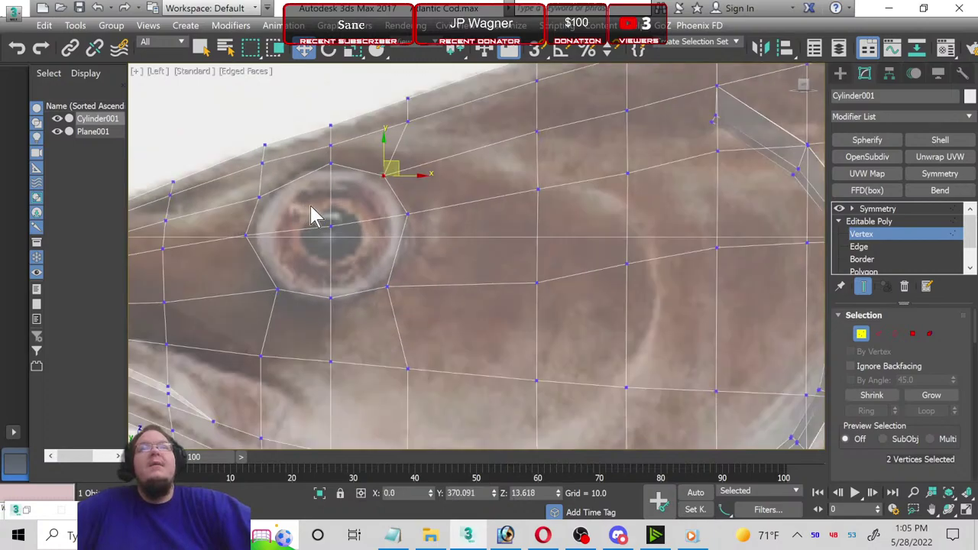
click(407, 215)
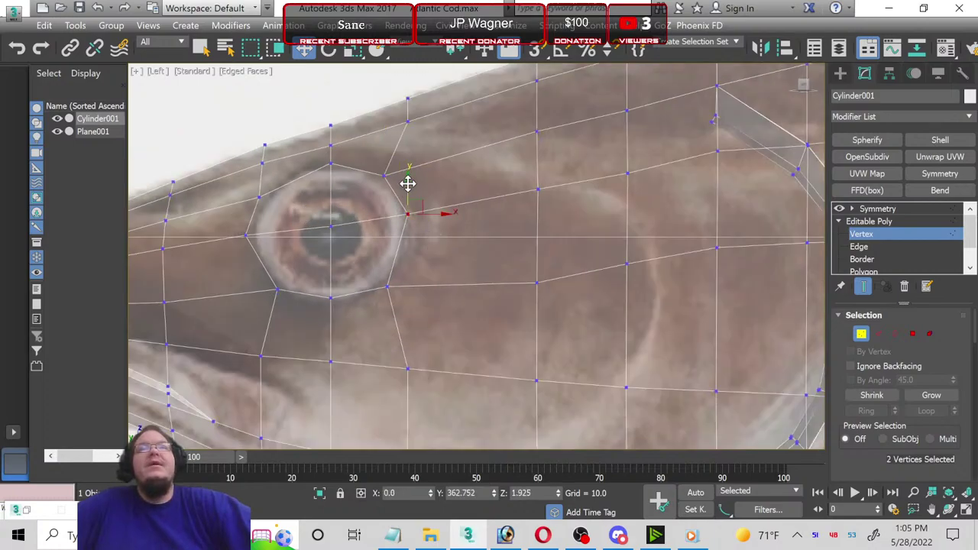
drag(407, 183, 411, 189)
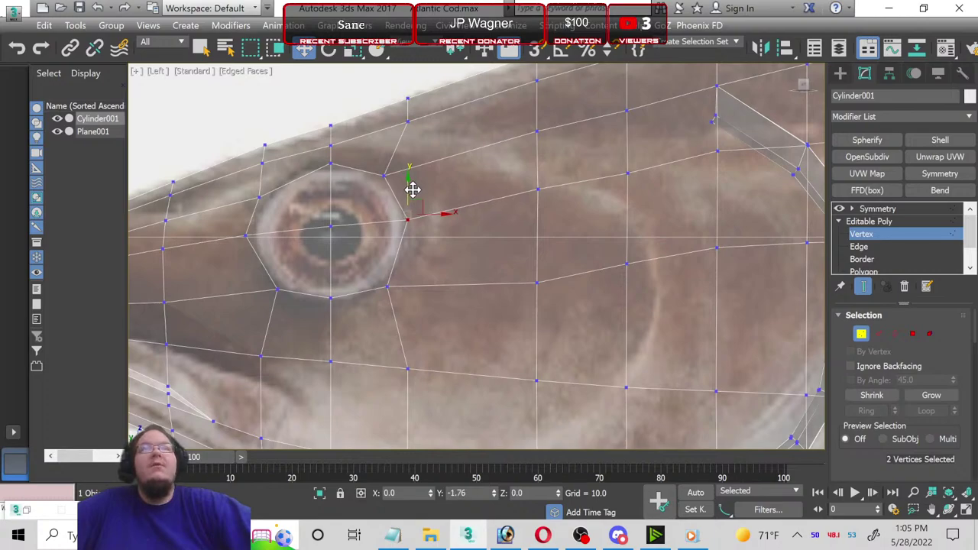
Step: Chamfer the eye-centre vertex by about 19.67 into a four-vertex diamond spanning the pupil
click(331, 224)
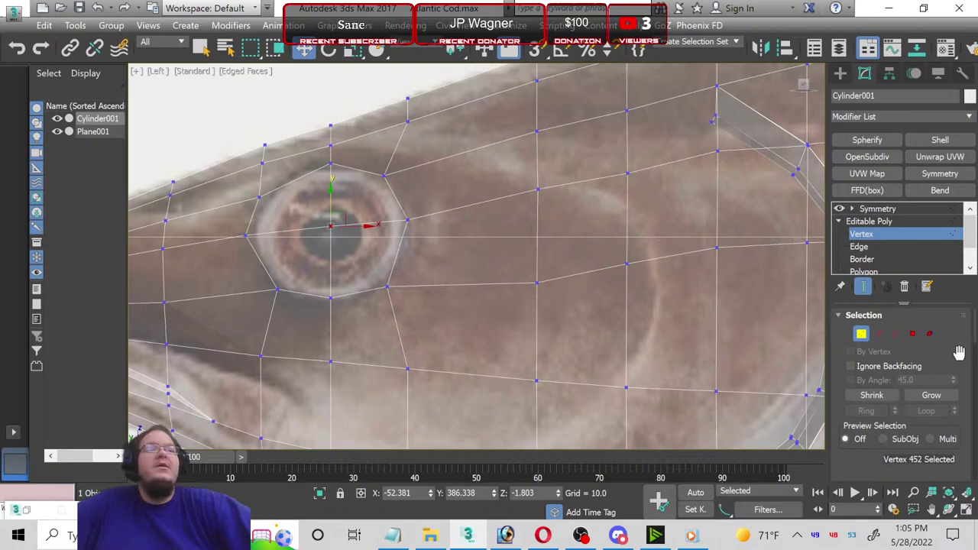
scroll(955, 360, down, 1)
scroll(953, 367, down, 3)
scroll(955, 370, down, 1)
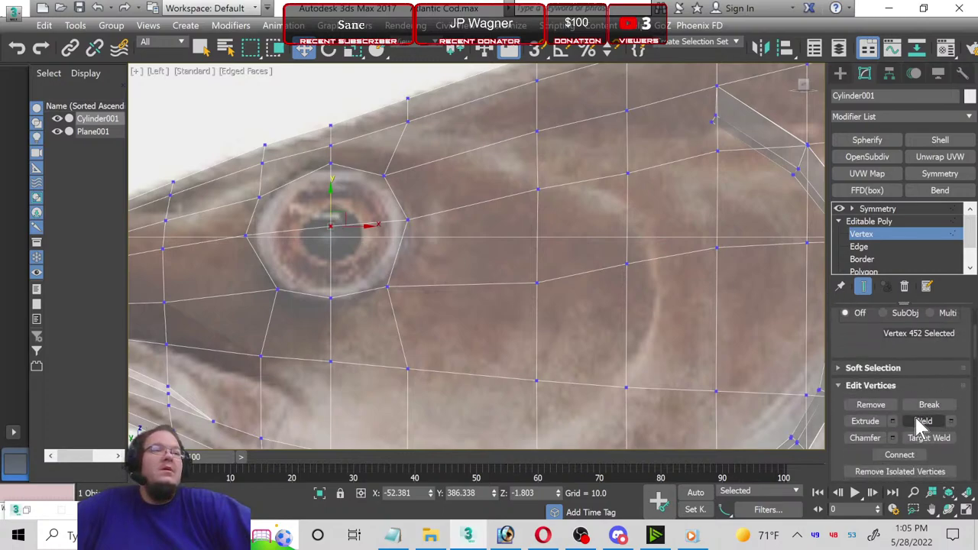
click(892, 439)
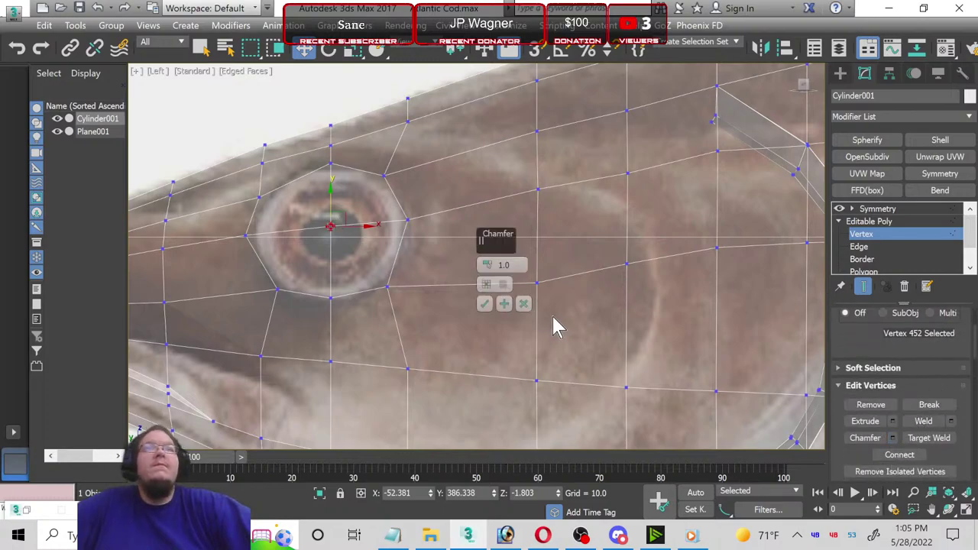
drag(488, 262, 483, 201)
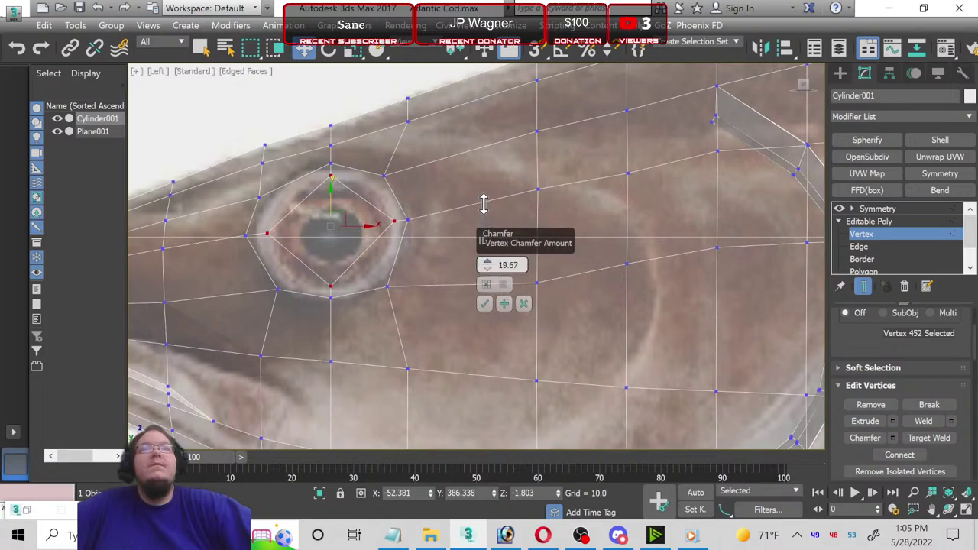
click(486, 305)
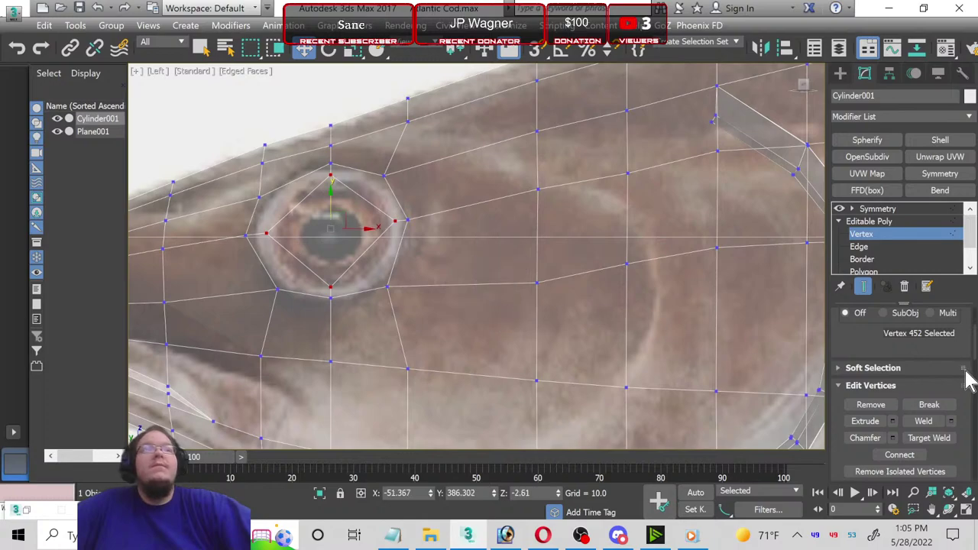
scroll(966, 384, down, 1)
scroll(965, 390, down, 1)
scroll(965, 394, up, 1)
scroll(966, 394, up, 1)
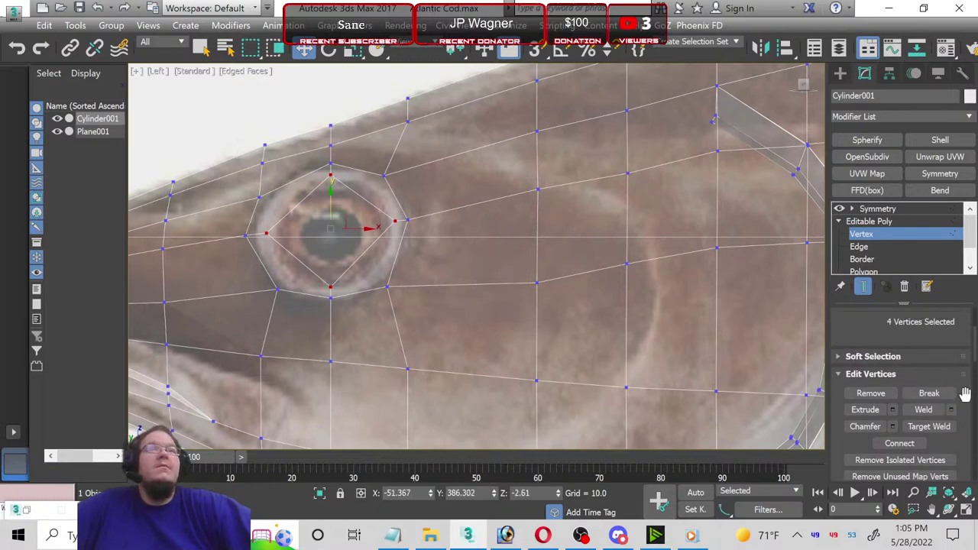
scroll(968, 399, up, 1)
scroll(967, 402, up, 1)
scroll(948, 386, up, 1)
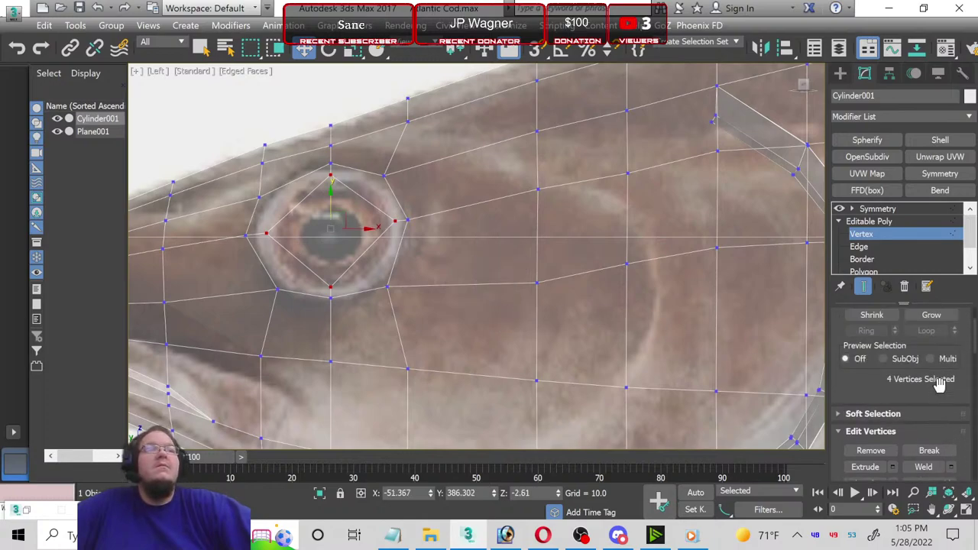
scroll(944, 382, up, 1)
scroll(940, 382, up, 1)
scroll(945, 392, down, 1)
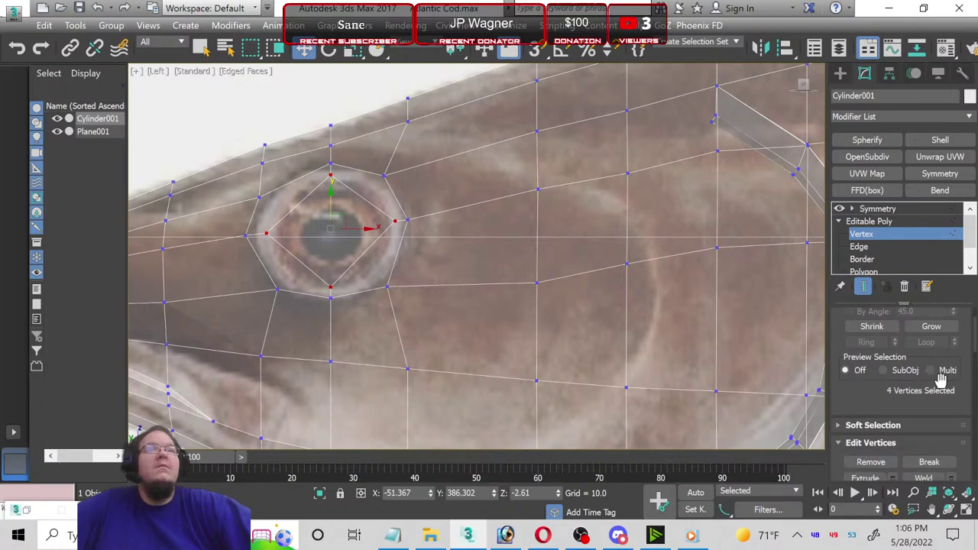
scroll(948, 382, down, 2)
scroll(953, 388, down, 1)
scroll(956, 386, down, 2)
scroll(960, 385, down, 1)
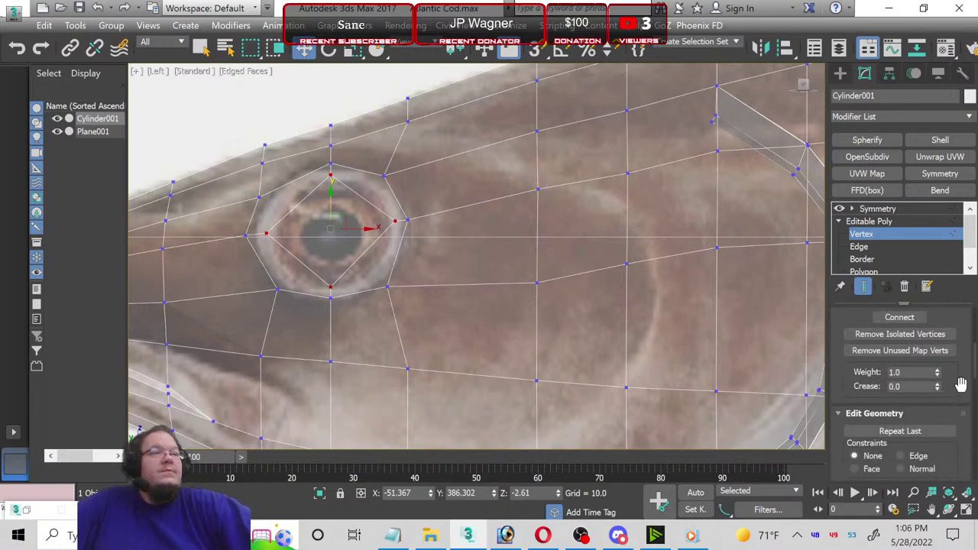
scroll(961, 384, down, 2)
scroll(963, 385, down, 2)
scroll(966, 389, down, 1)
scroll(962, 395, down, 1)
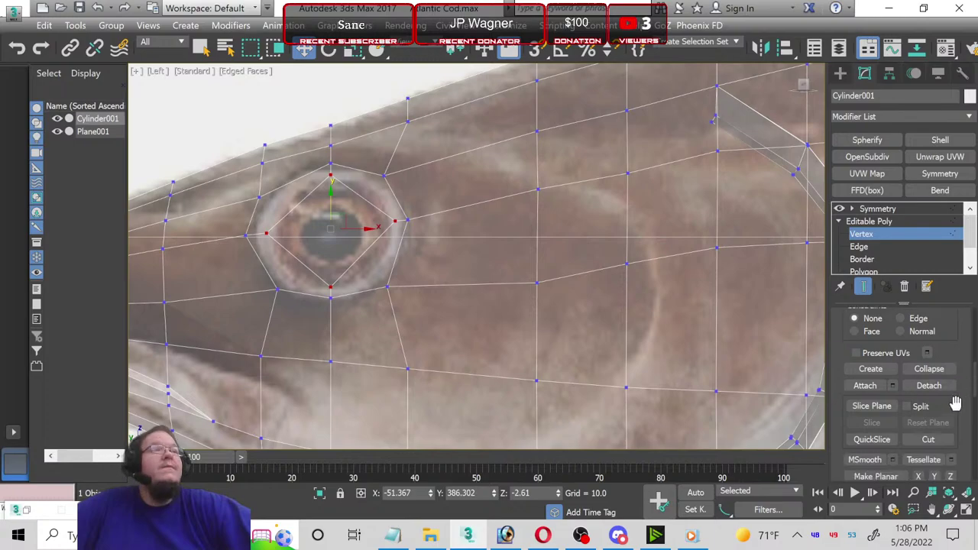
Step: Cut edges from the outer eye-ring vertices to the inner diamond, then exit Vertex level
click(928, 440)
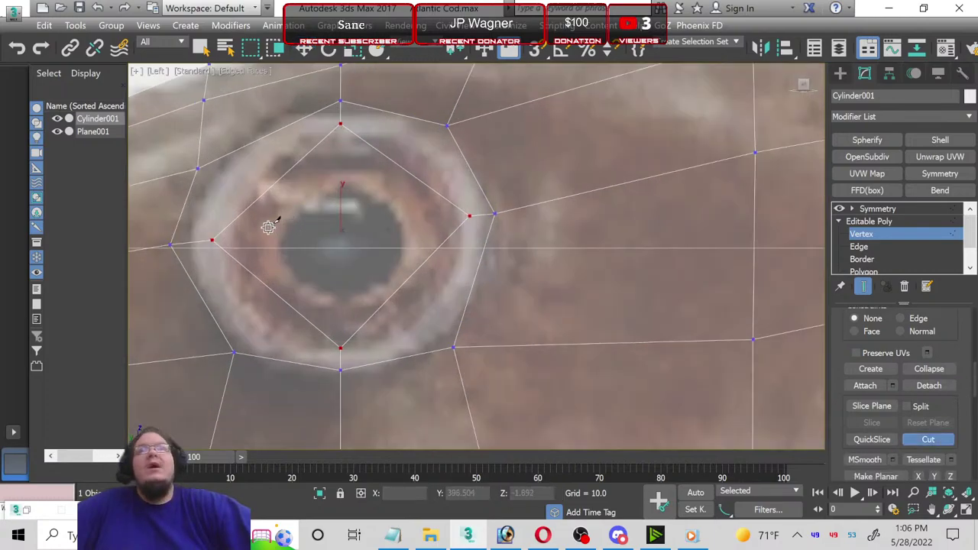
scroll(275, 220, up, 3)
middle_drag(360, 264, 472, 306)
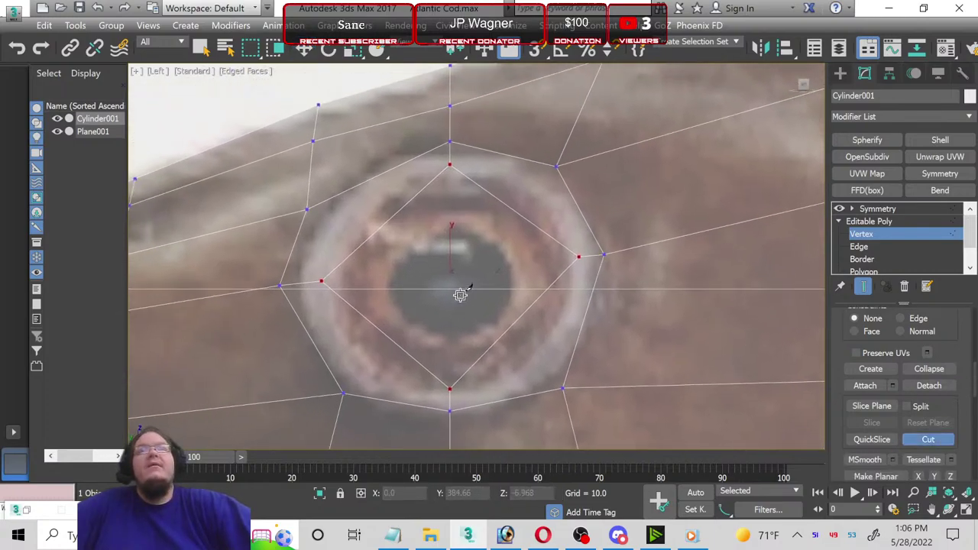
click(308, 209)
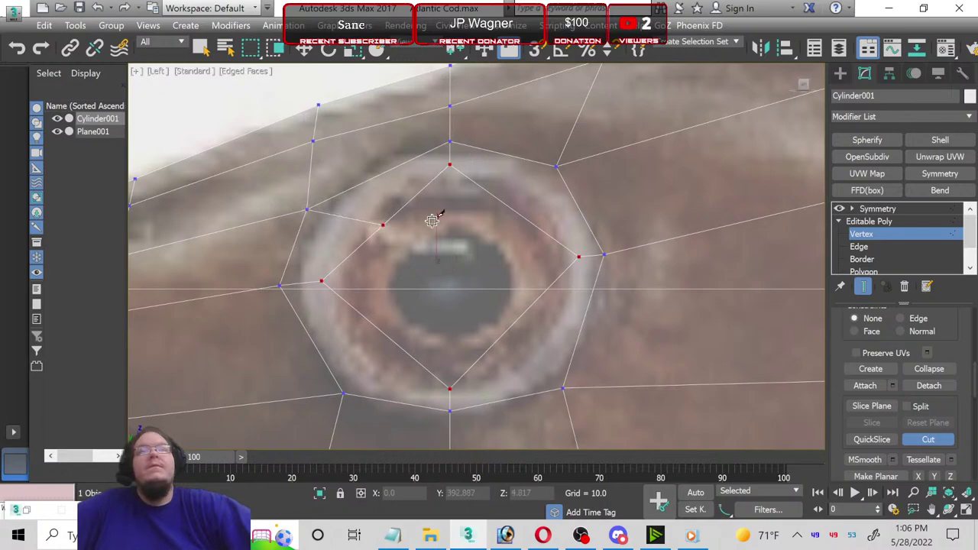
click(556, 166)
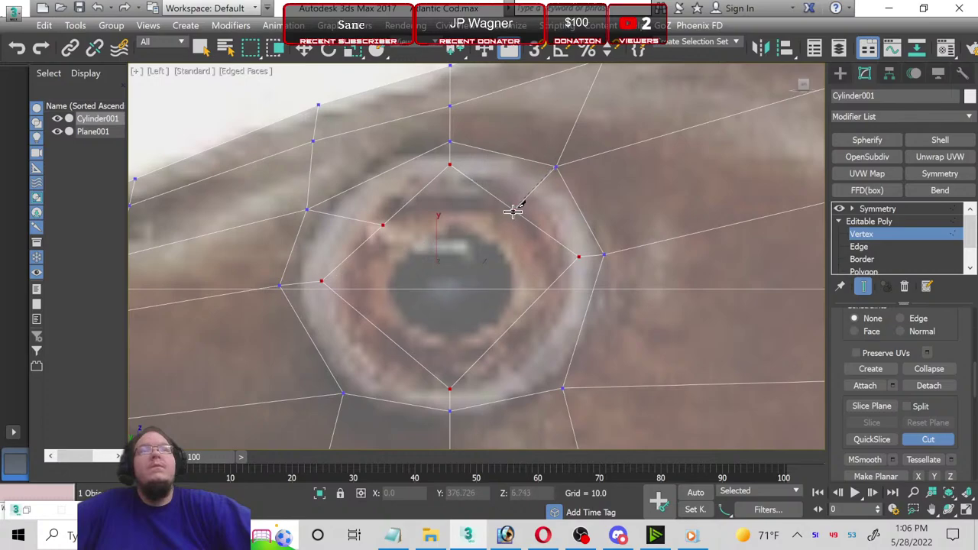
click(514, 210)
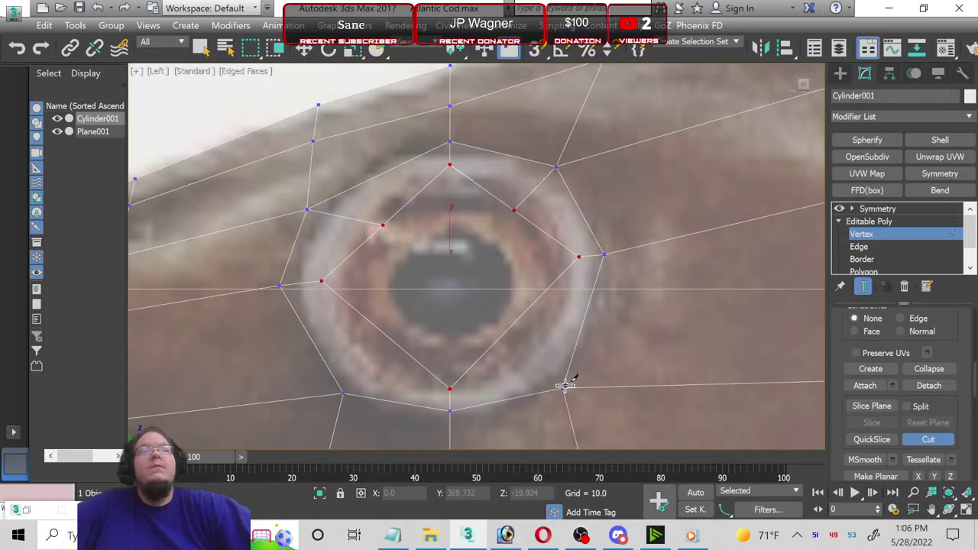
click(563, 388)
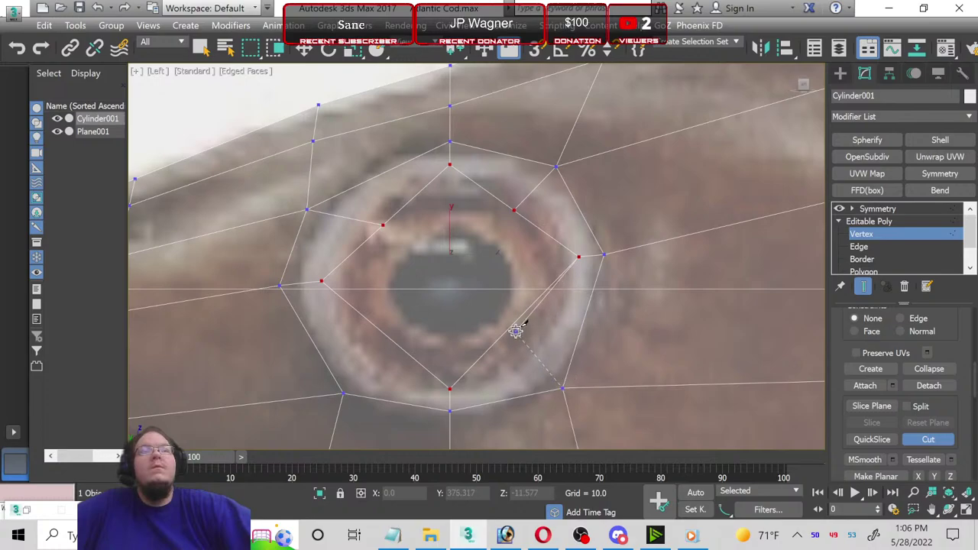
click(345, 392)
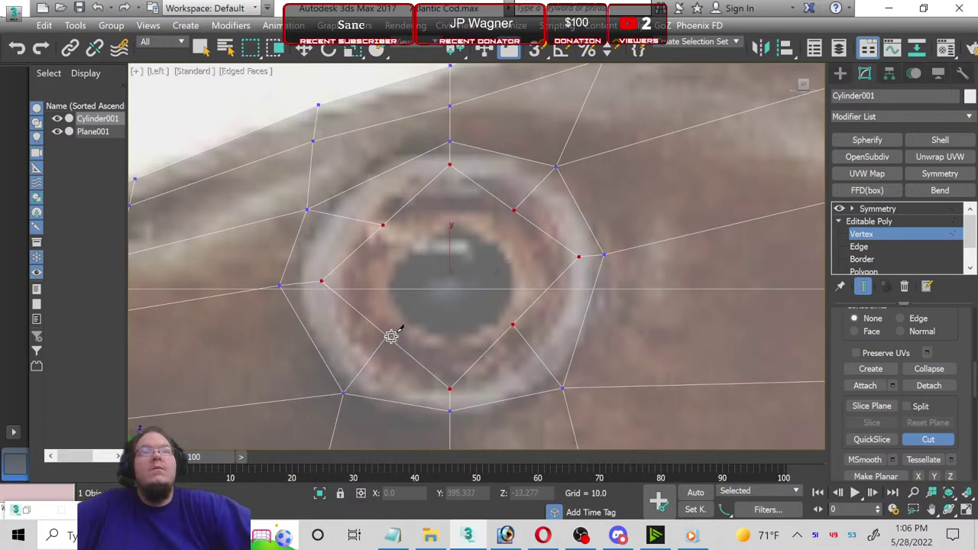
click(896, 235)
Step: Collapse the entire modifier stack, including Symmetry, into one Editable Poly
right_click(896, 222)
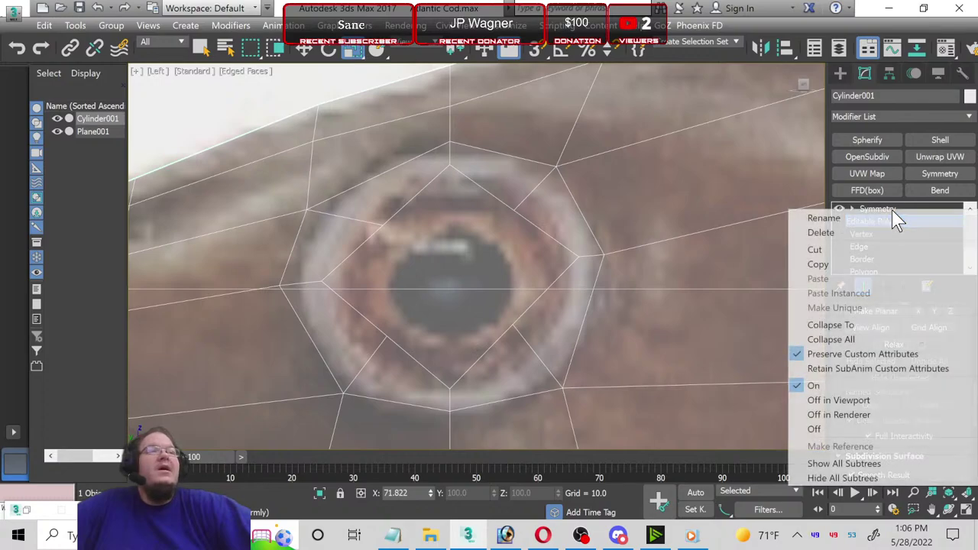
click(833, 338)
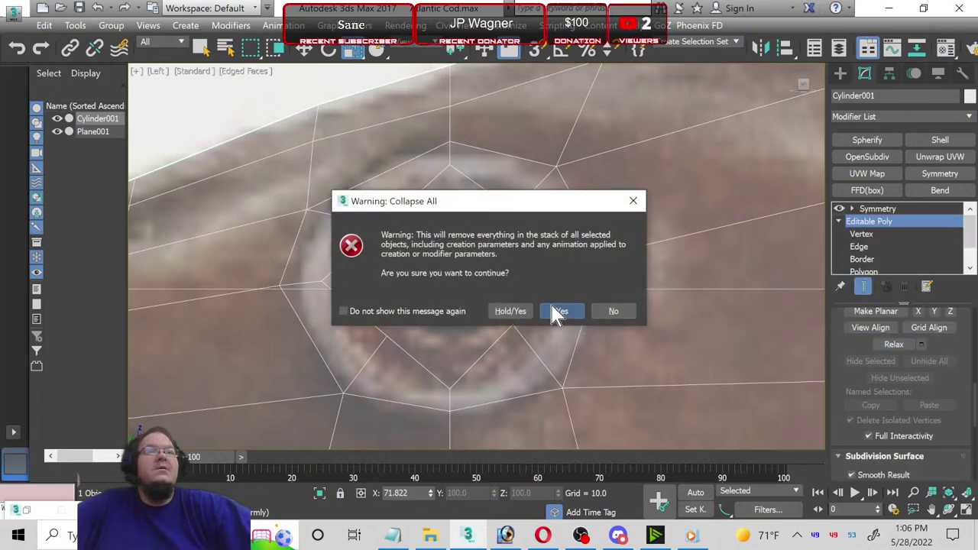
click(552, 310)
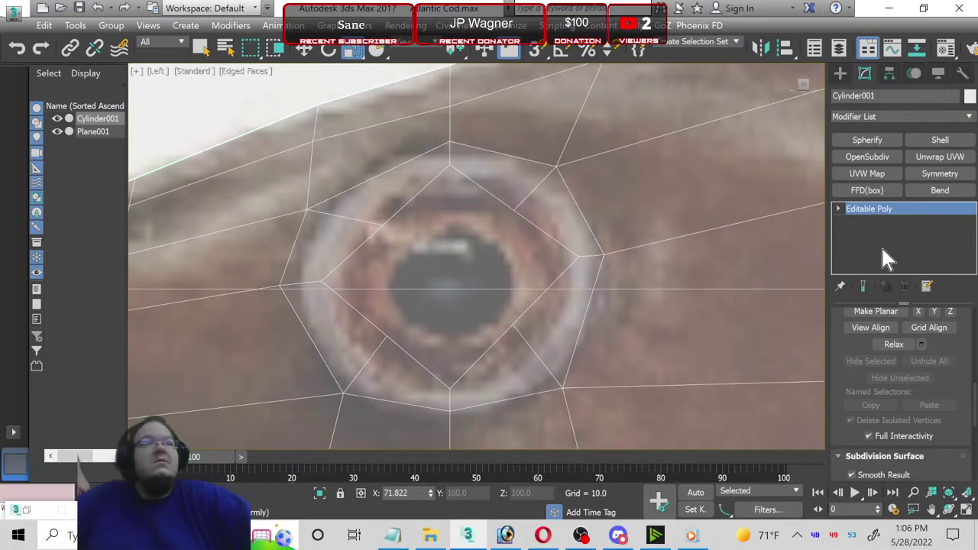
Step: Select the eye's central diamond face at Polygon level
click(840, 209)
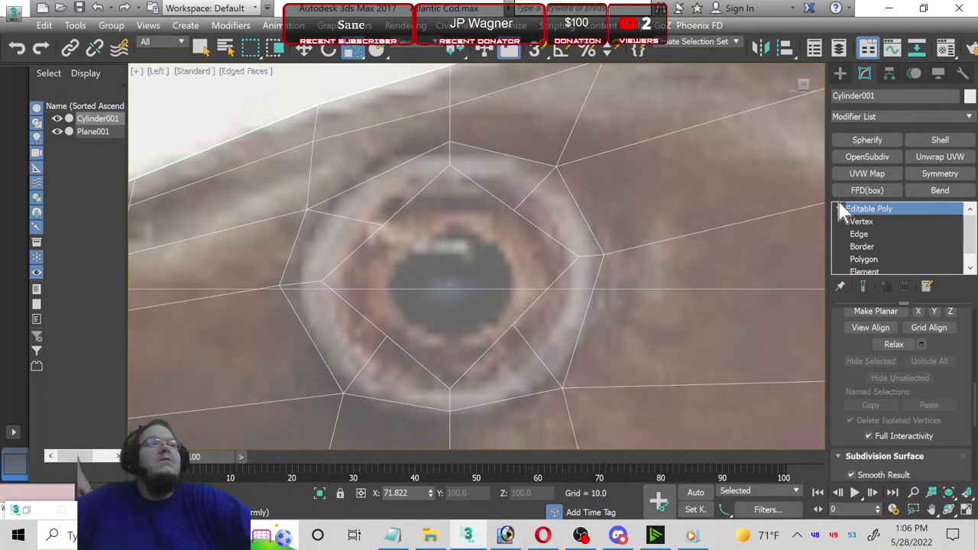
click(864, 260)
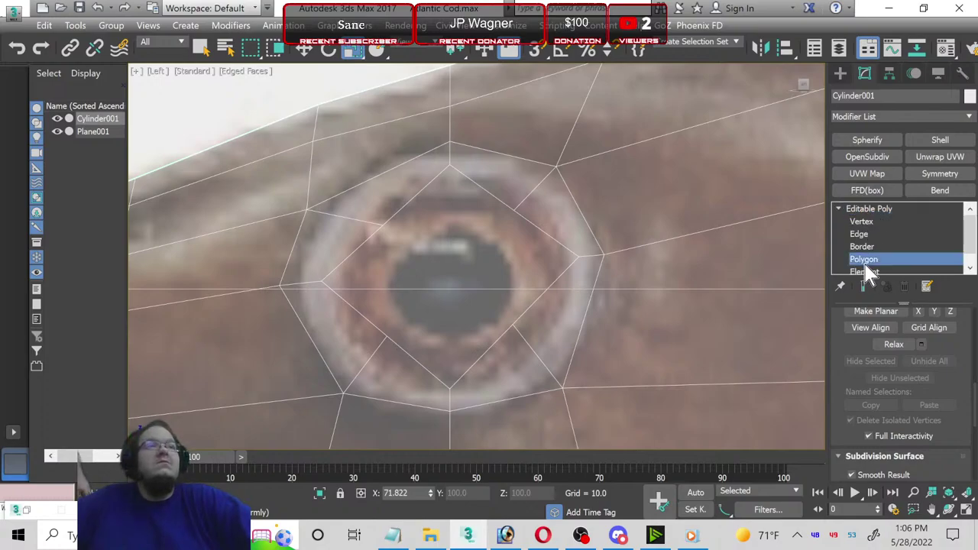
click(463, 291)
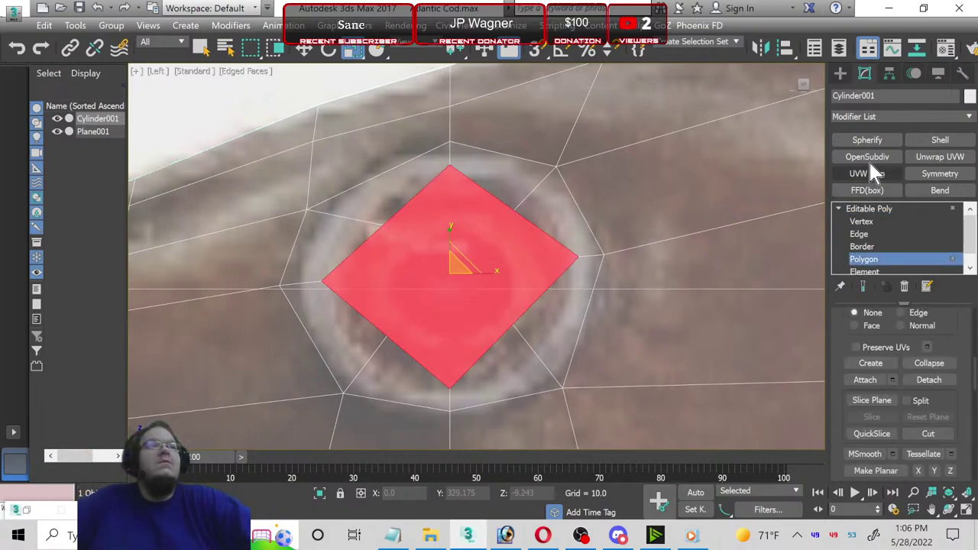
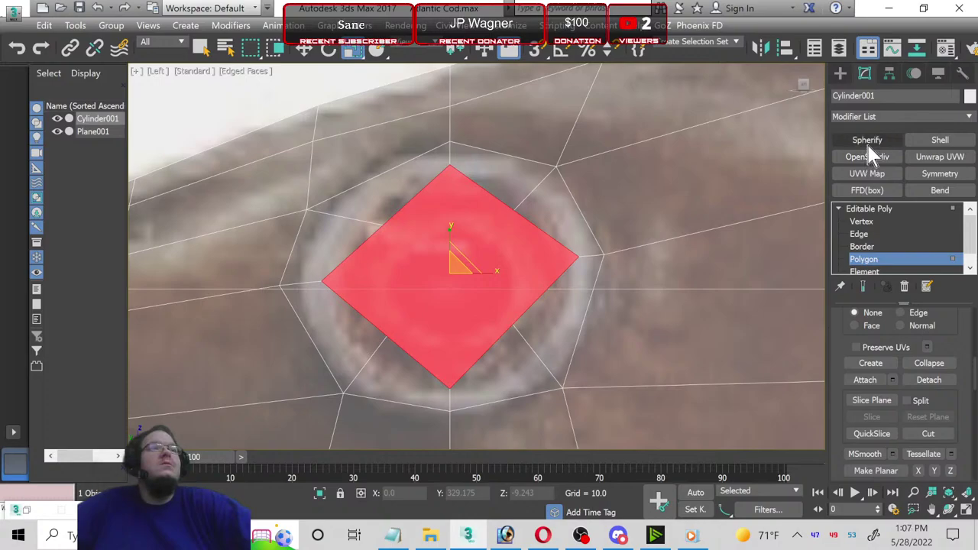
Step: Spherify the diamond eye polygon into an octagon, then collapse the stack into Editable Poly
click(867, 140)
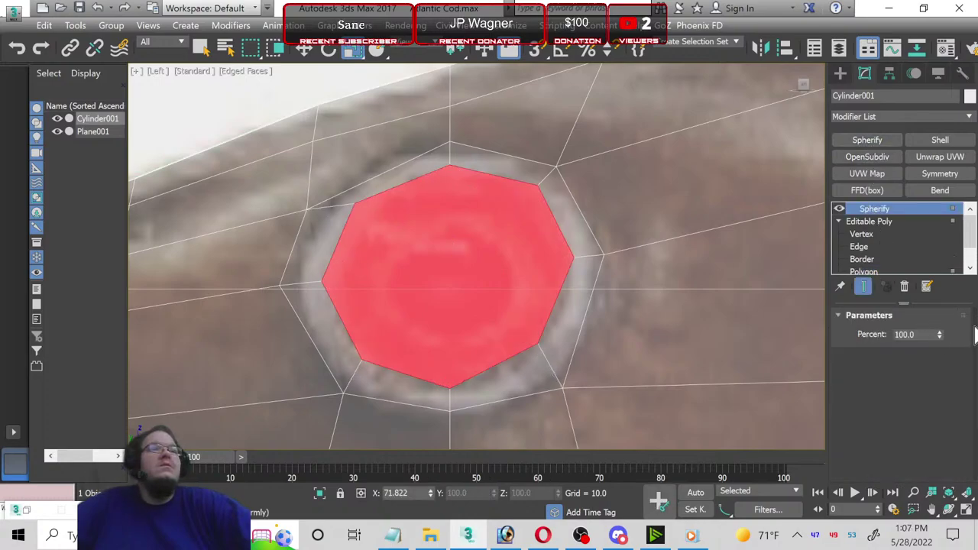
right_click(885, 220)
click(907, 338)
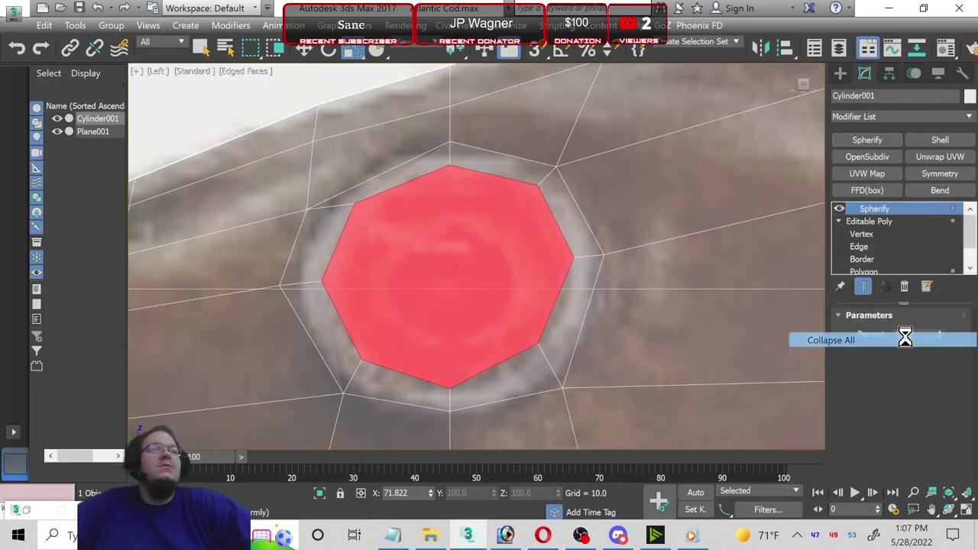
click(562, 311)
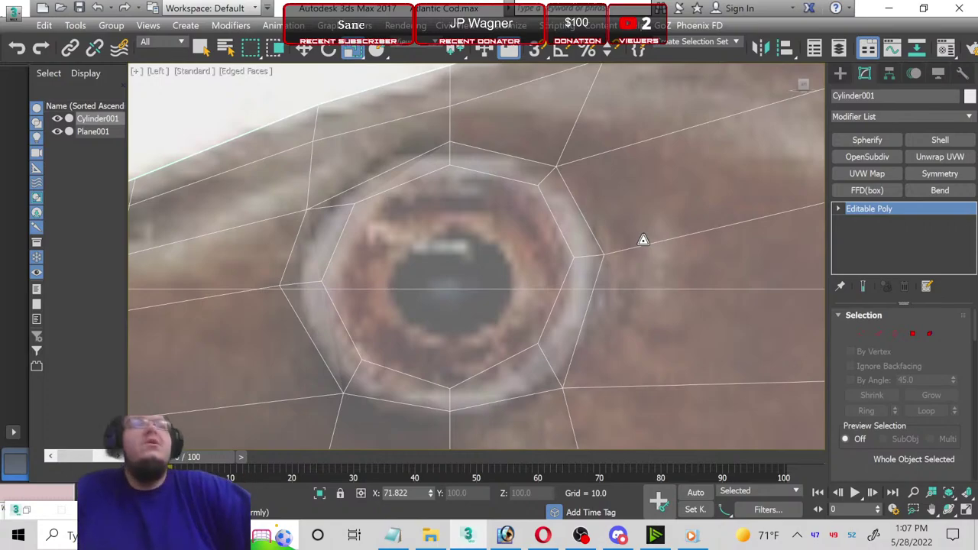
Step: At Vertex level, move the upper-left and right eye-ring vertices slightly down
click(840, 209)
click(860, 221)
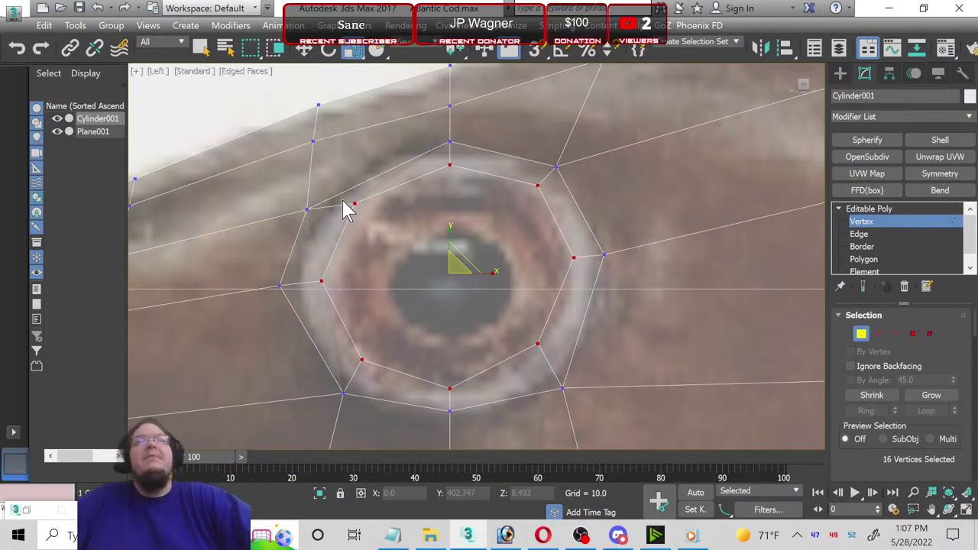
drag(384, 228, 384, 228)
click(305, 49)
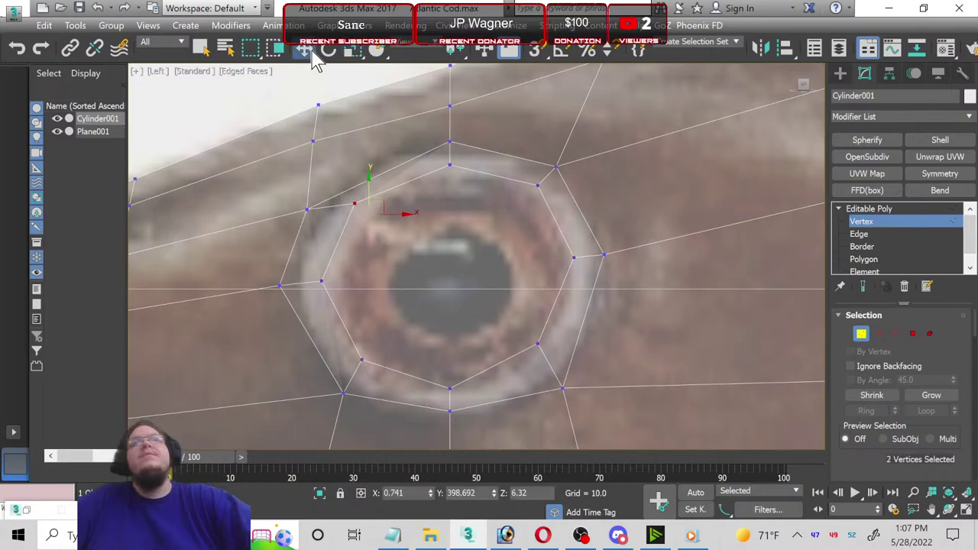
drag(380, 201, 383, 217)
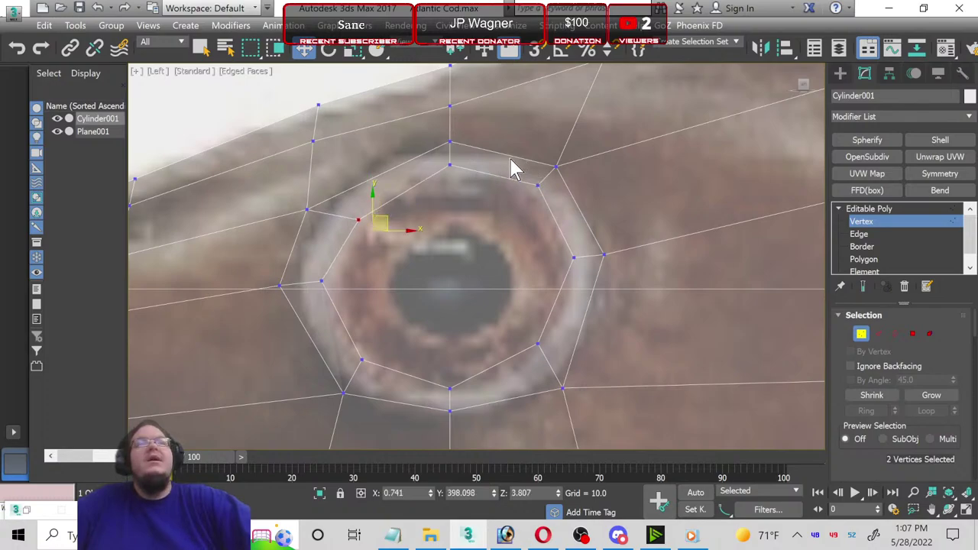
drag(574, 217, 574, 217)
drag(556, 166, 612, 255)
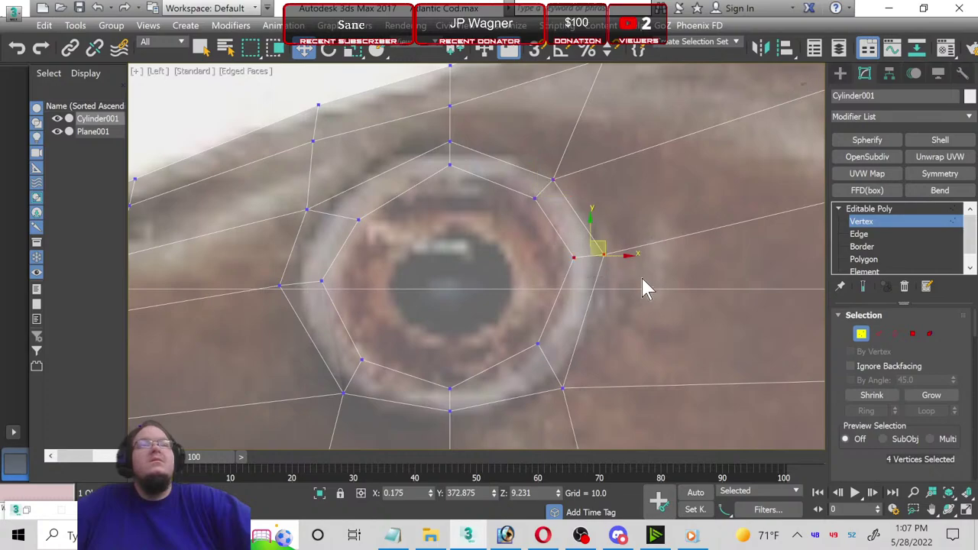
Step: Nudge the lower-right eye vertex up-left and the lower-left vertex slightly right
click(566, 387)
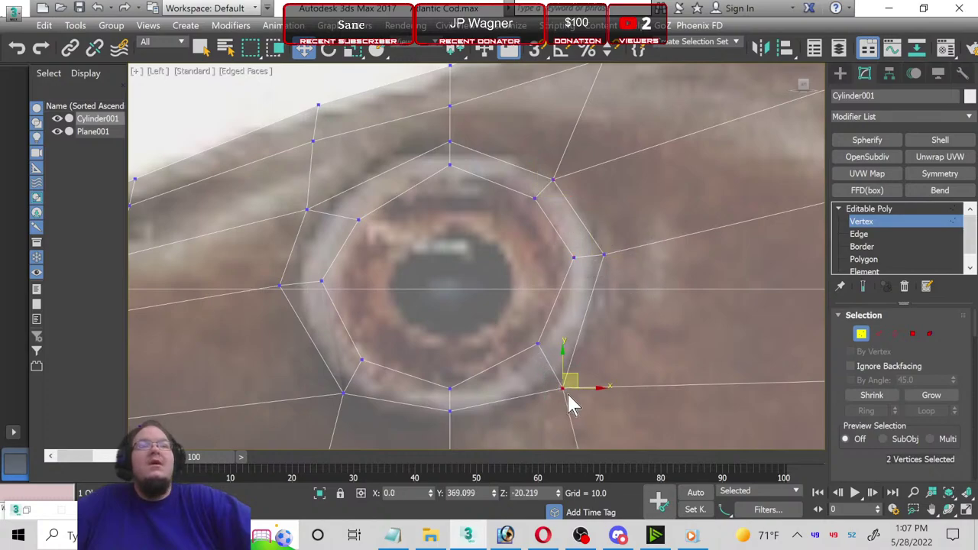
click(578, 375)
drag(600, 416, 596, 411)
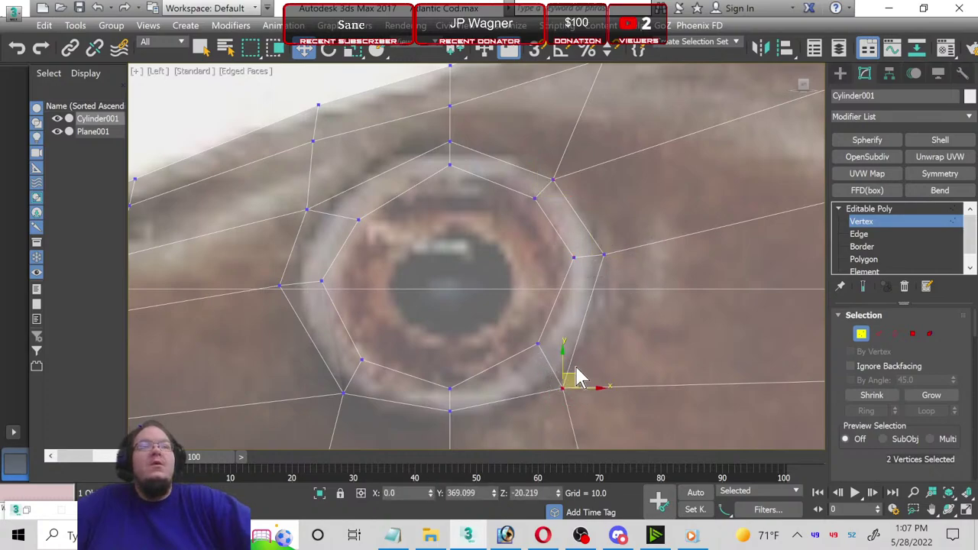
drag(575, 371, 566, 359)
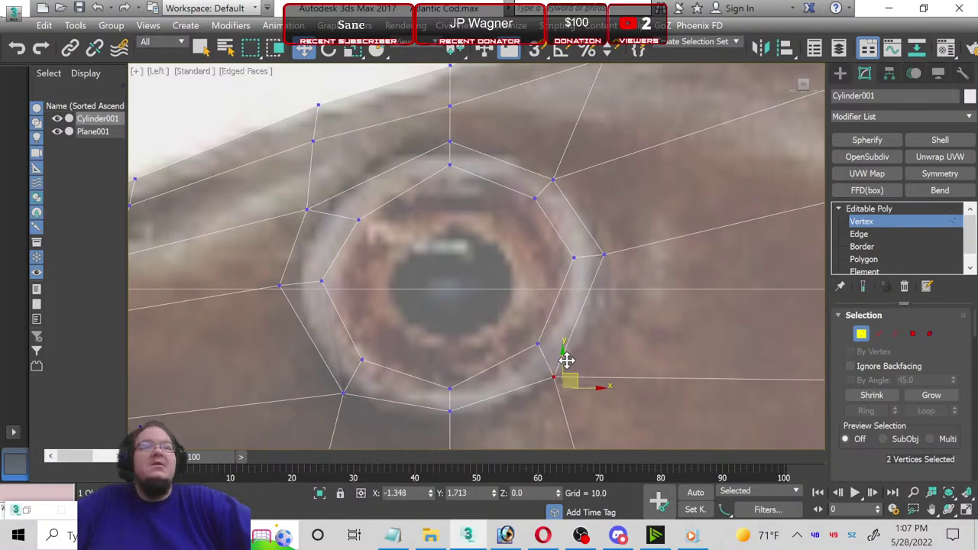
drag(371, 424, 368, 421)
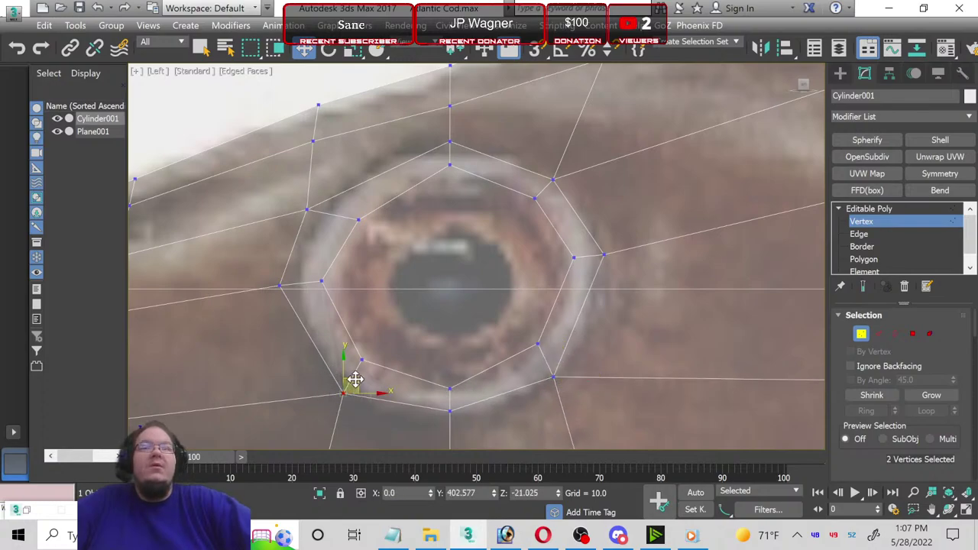
drag(356, 380, 364, 380)
drag(477, 426, 476, 419)
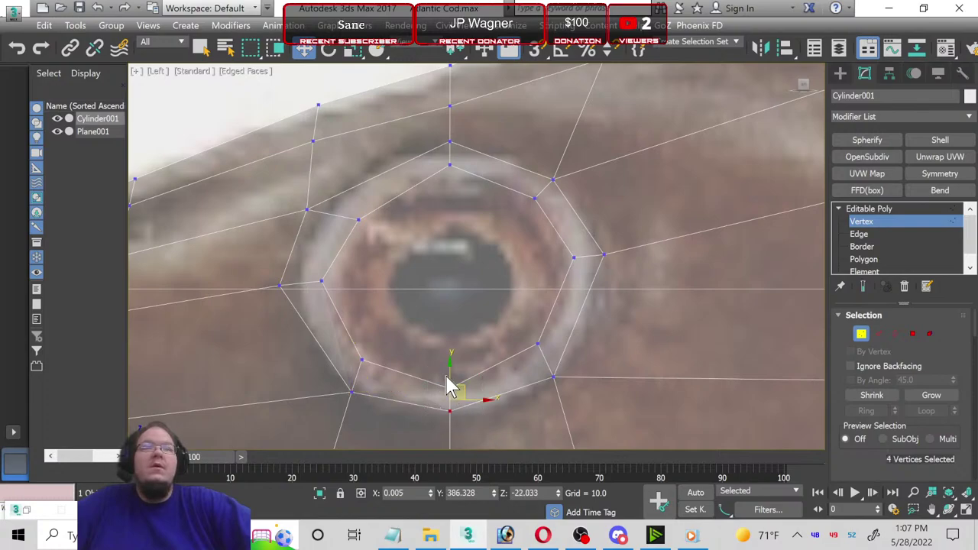
Step: Adjust the bottom-centre, top and upper-left eye-ring vertices to follow the reference eye
scroll(474, 425, down, 2)
middle_drag(514, 312, 514, 286)
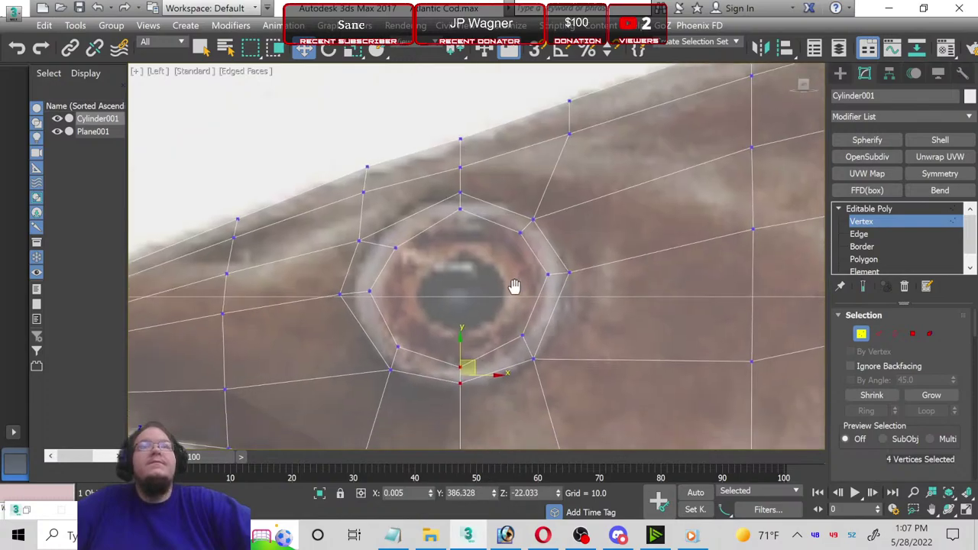
click(454, 390)
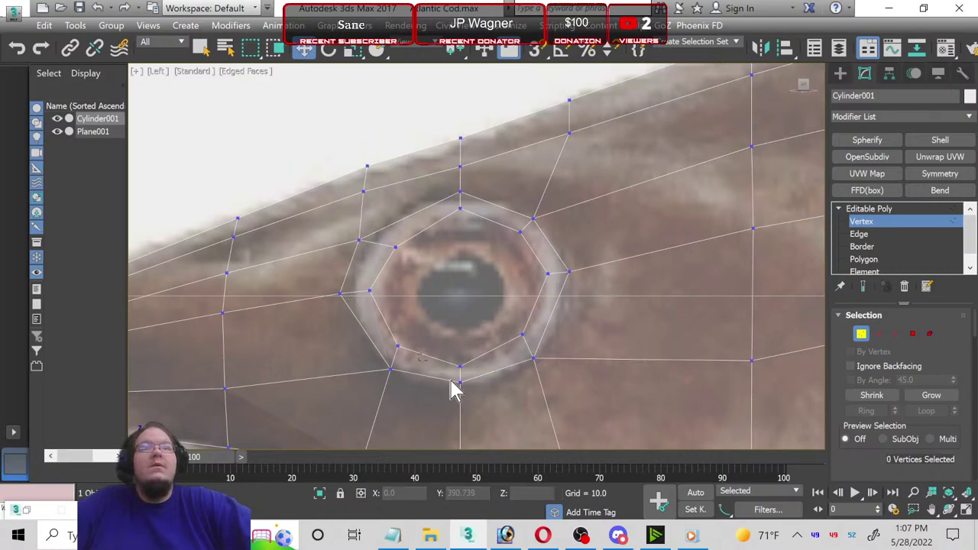
mouse_move(480, 413)
mouse_down()
mouse_move(451, 364)
mouse_move(460, 366)
mouse_up()
drag(476, 248, 474, 243)
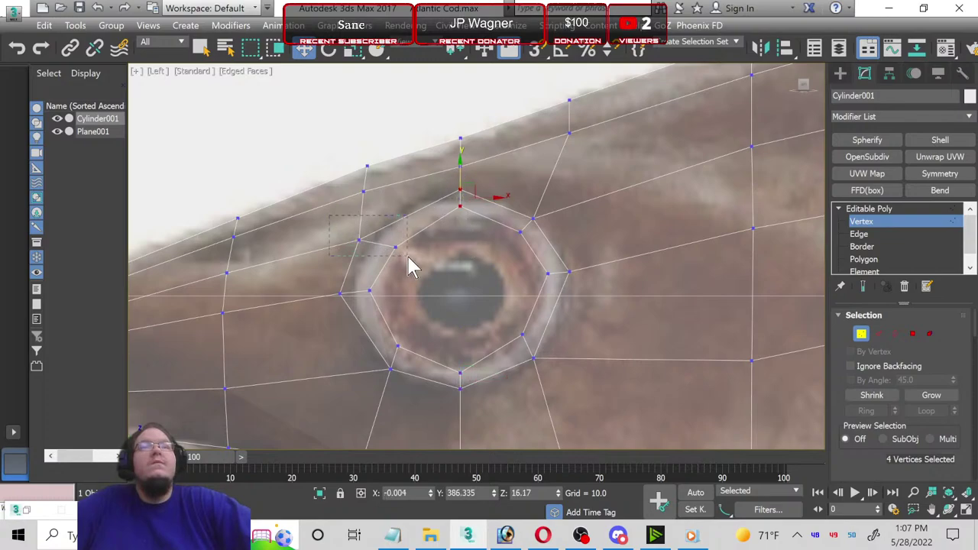
mouse_move(409, 259)
mouse_down()
mouse_move(399, 245)
mouse_move(365, 235)
mouse_move(382, 218)
mouse_move(413, 220)
mouse_up()
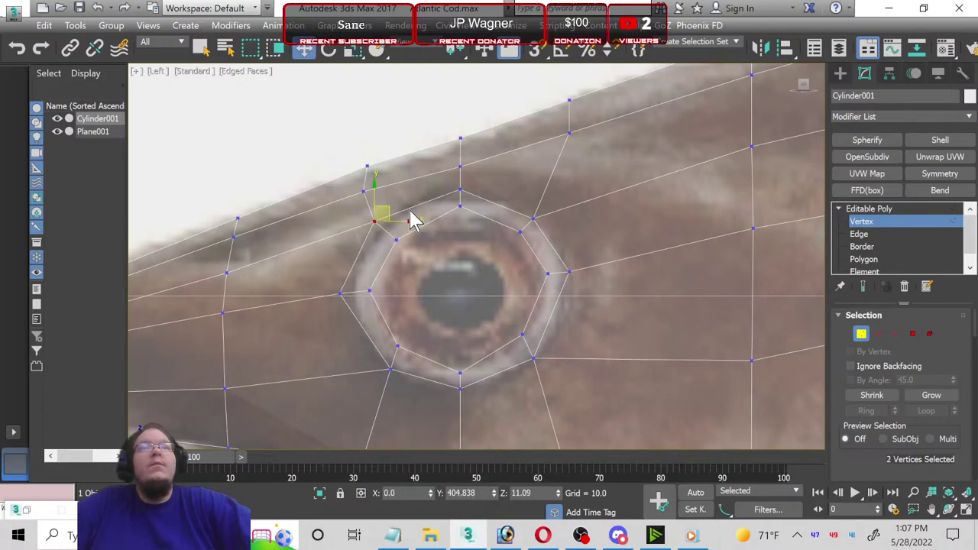
Step: Refine the right, lower-left, left, upper-left and top eye vertices to match the eye outline
click(526, 336)
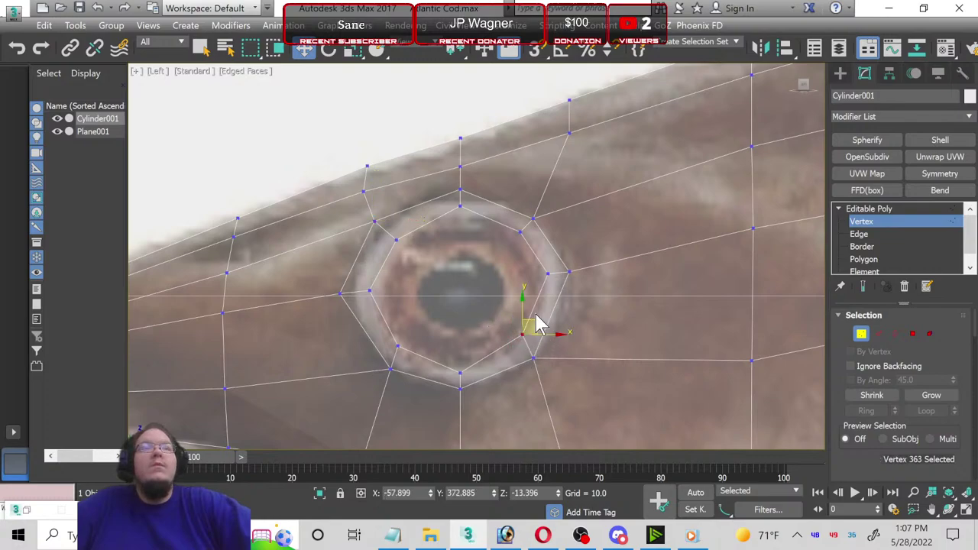
drag(536, 318, 533, 328)
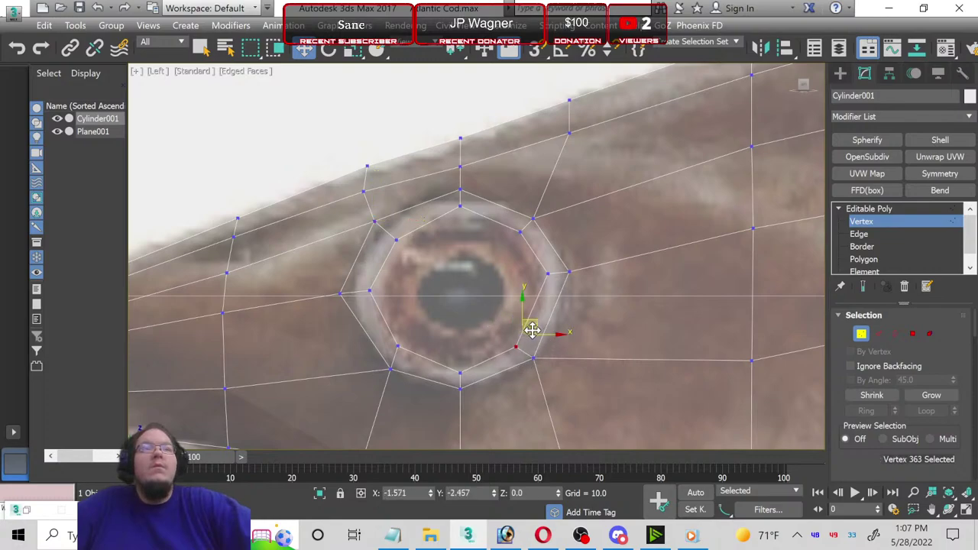
mouse_move(381, 323)
mouse_down()
mouse_move(420, 359)
mouse_move(423, 327)
mouse_up()
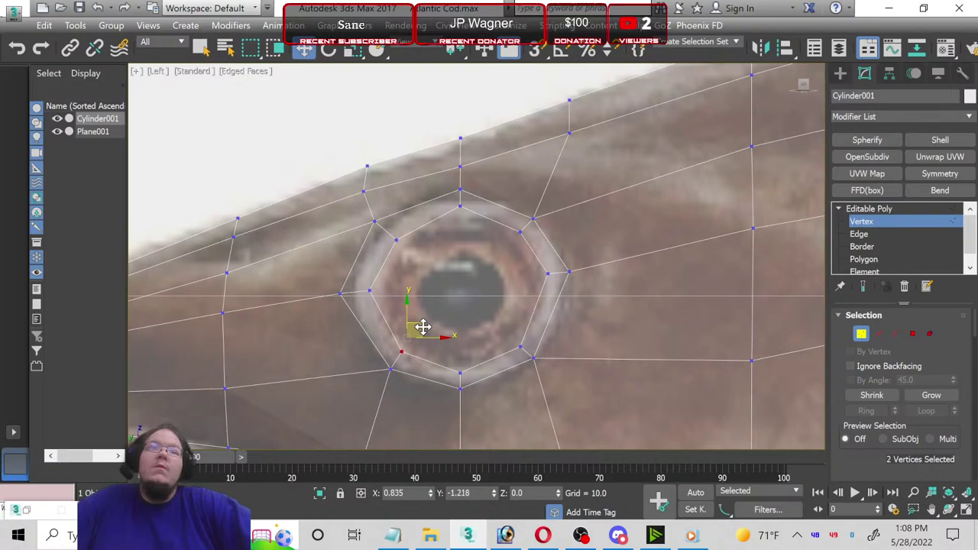
drag(422, 326, 426, 334)
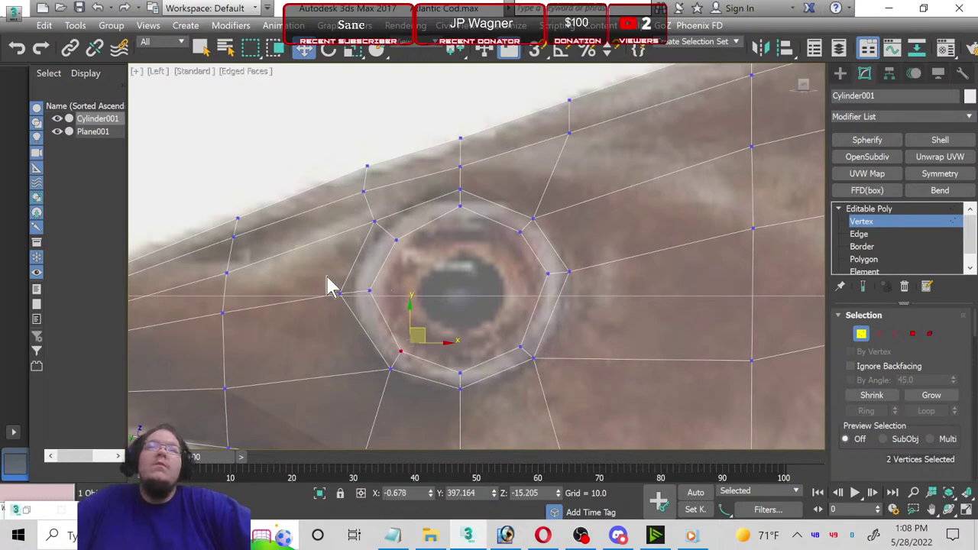
drag(348, 308, 376, 294)
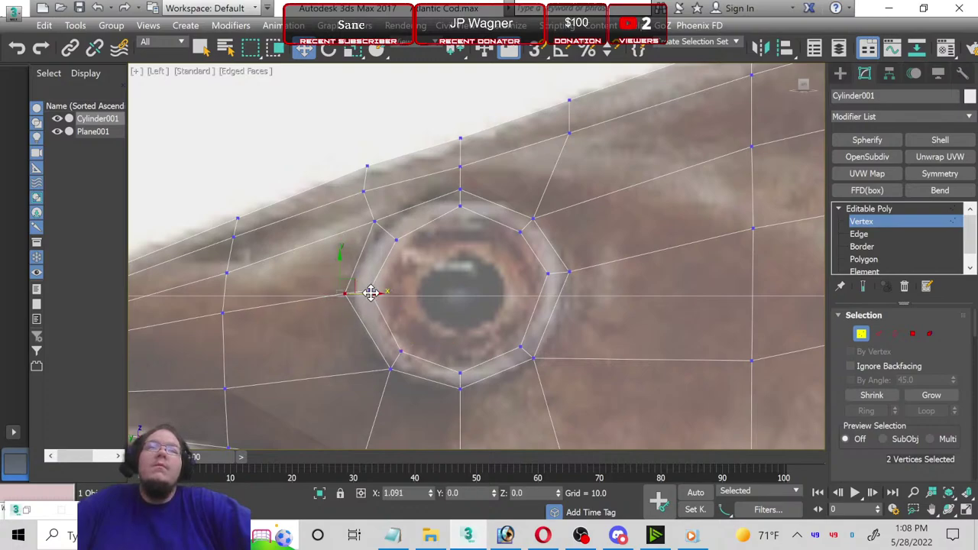
click(375, 221)
drag(384, 207, 388, 213)
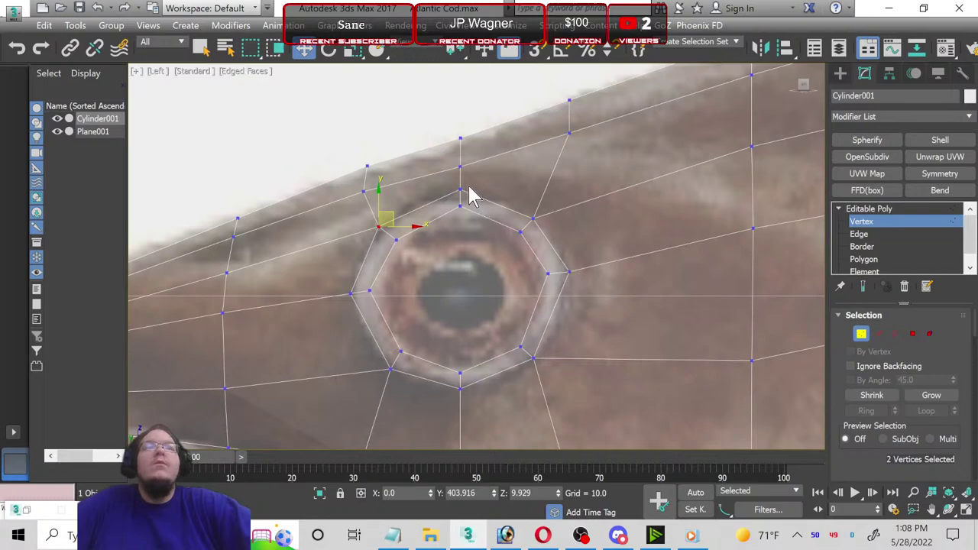
drag(471, 232, 470, 227)
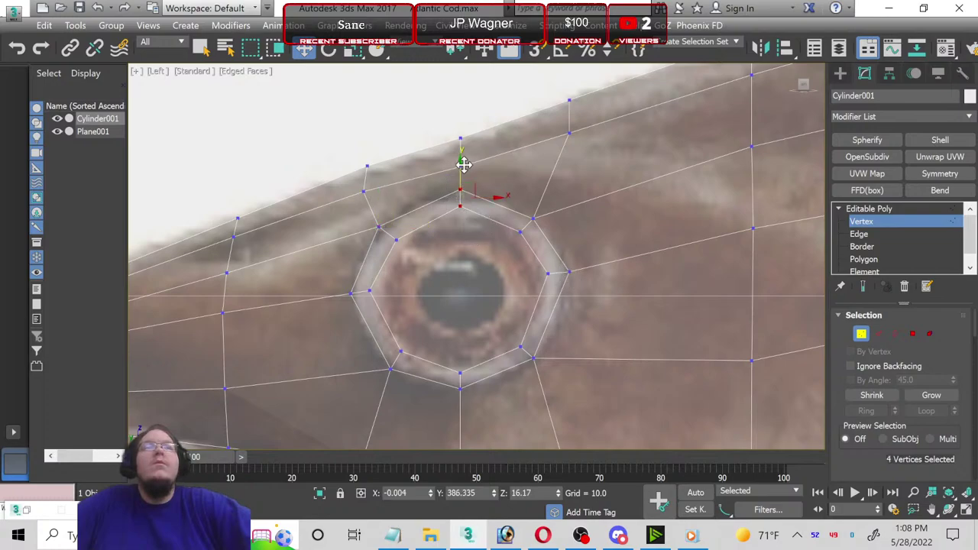
mouse_move(463, 163)
mouse_down()
mouse_move(464, 178)
mouse_move(461, 169)
mouse_up()
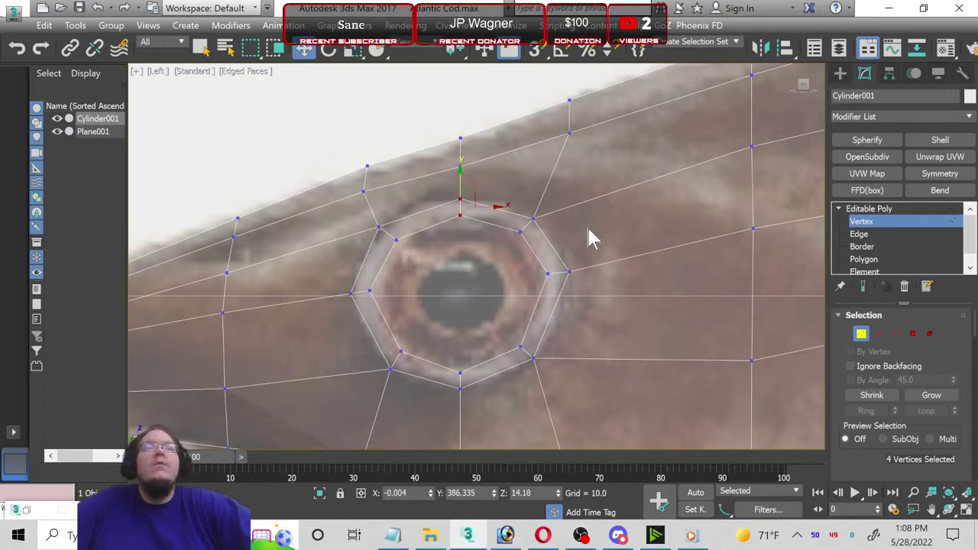
Step: Clear the eye polygon selection and return the fish material's opacity to 100
click(890, 259)
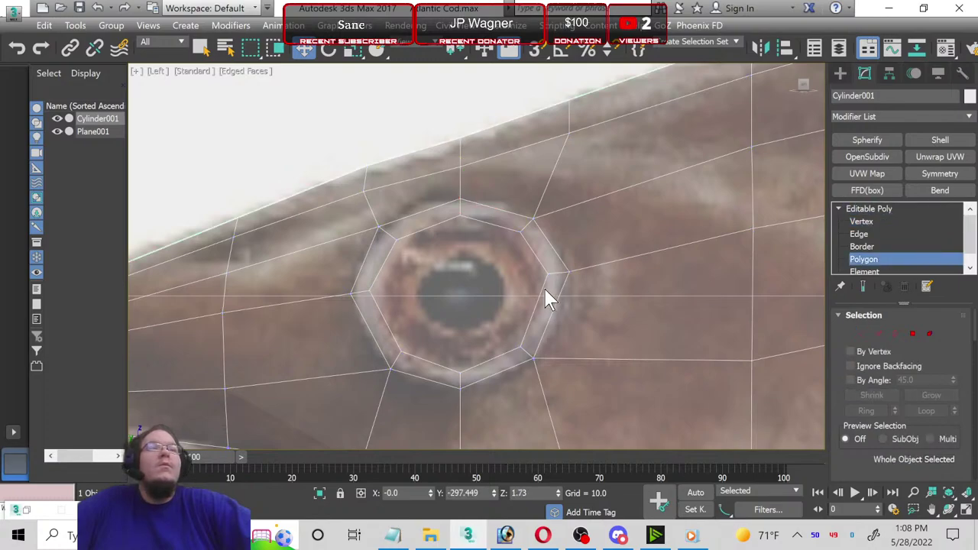
click(507, 281)
key(ctrl+d)
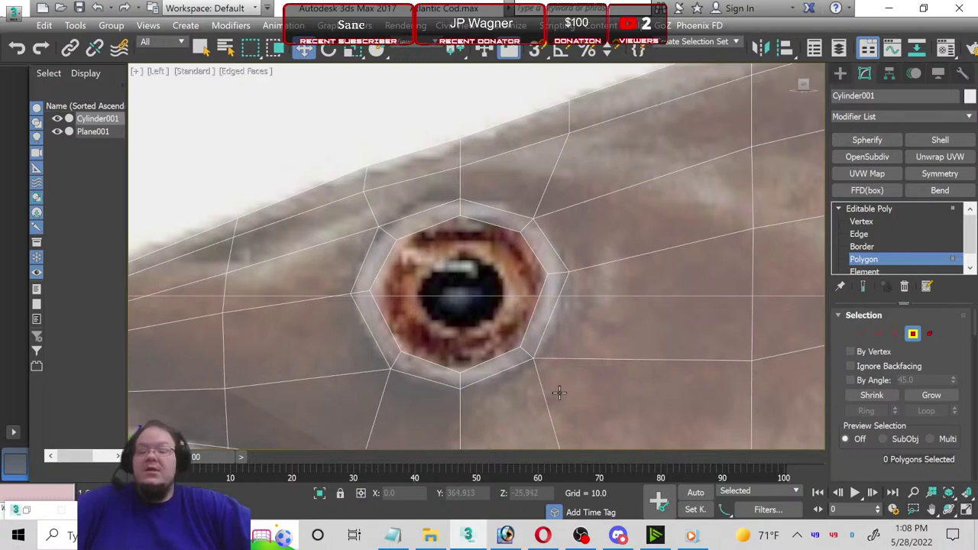
key(m)
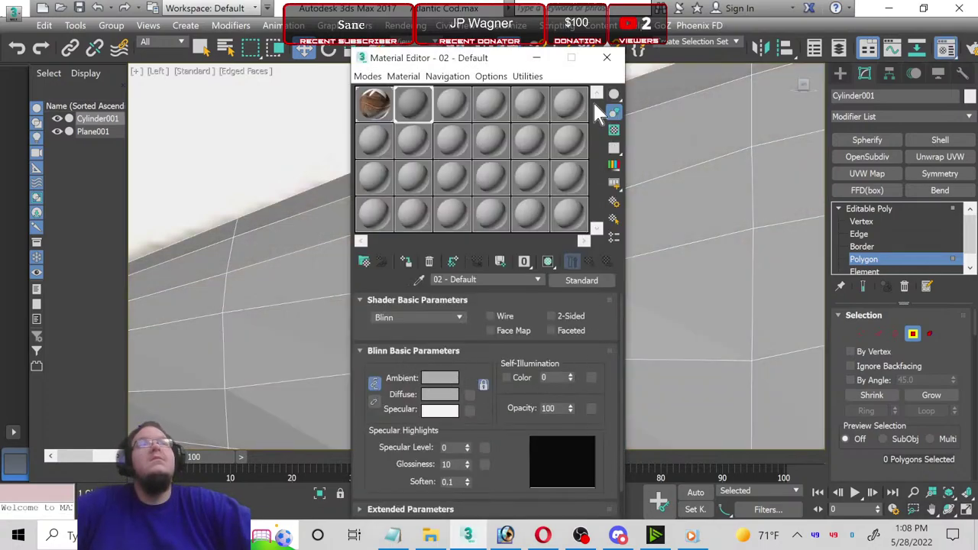
click(607, 58)
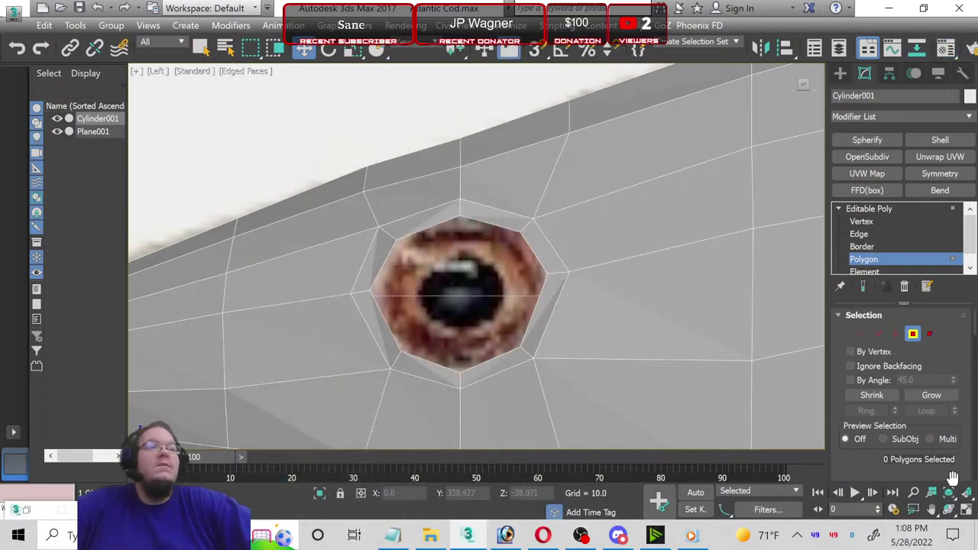
Step: Maximize the Perspective view, then orbit and zoom in on the fish's eye opening
click(966, 510)
click(703, 432)
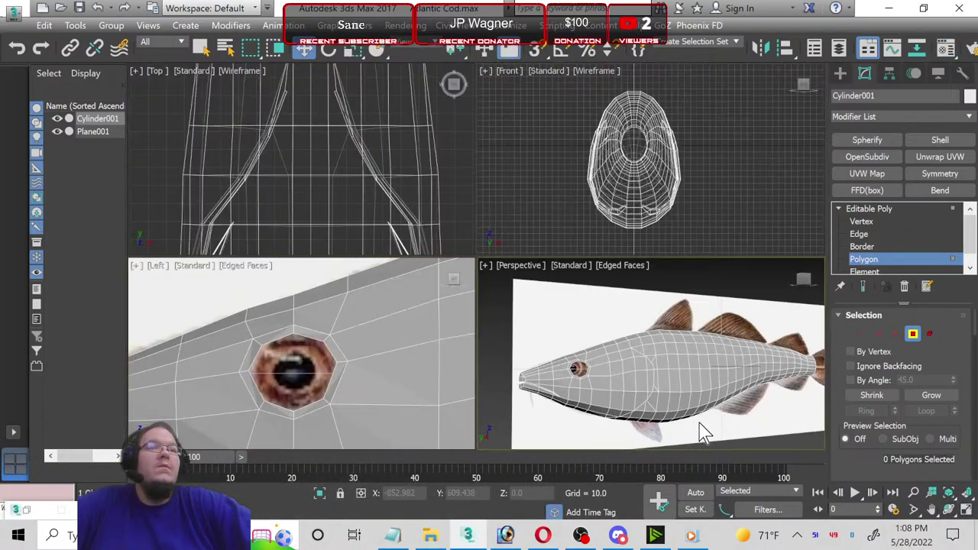
click(967, 510)
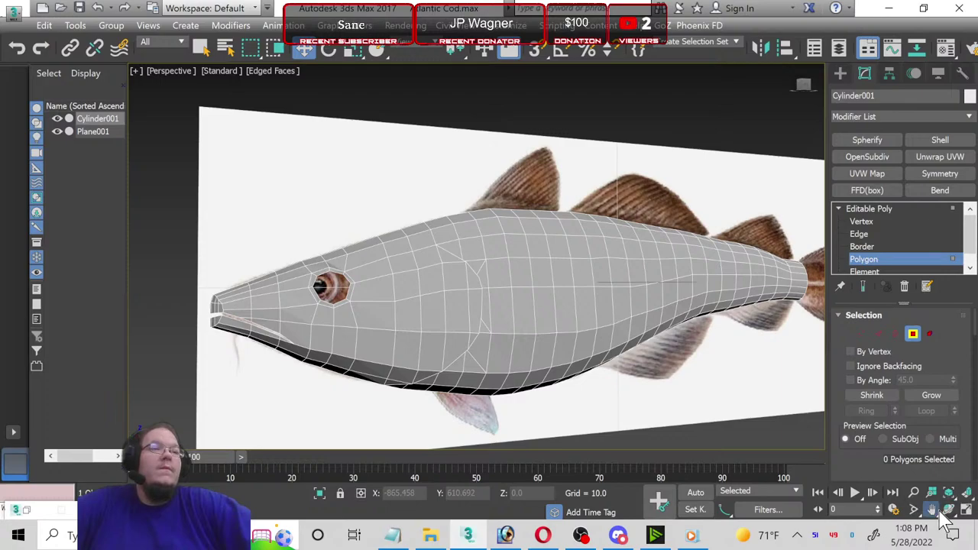
click(948, 510)
drag(459, 311, 395, 299)
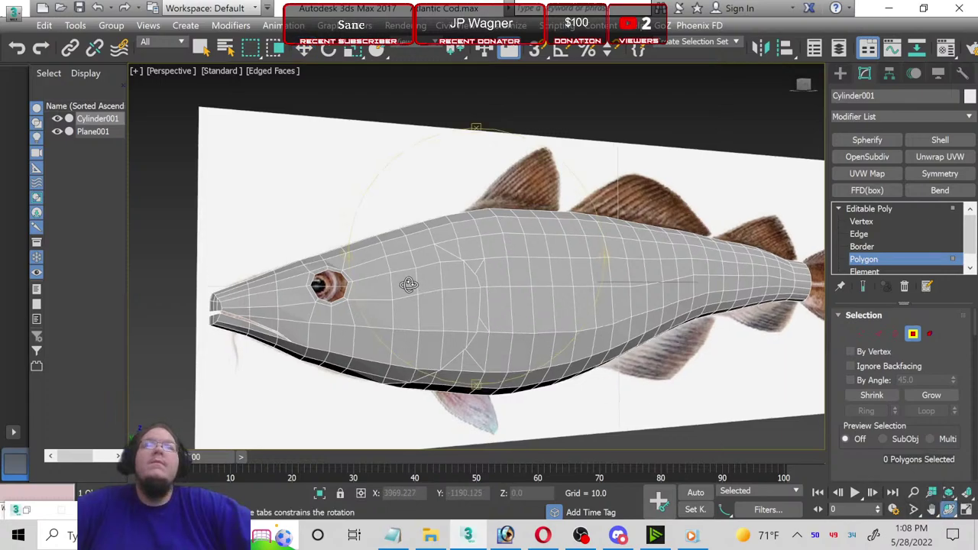
scroll(325, 298, up, 5)
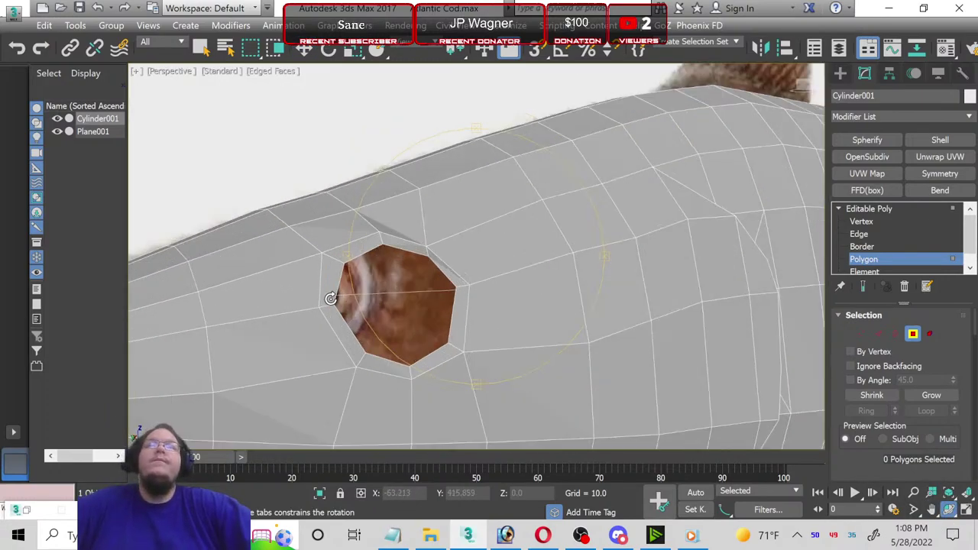
drag(331, 298, 452, 283)
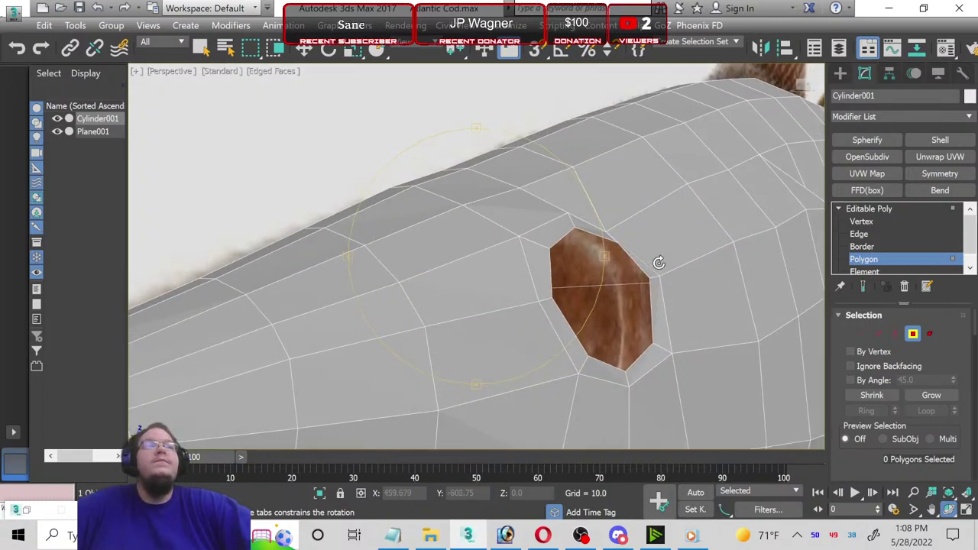
Step: Raise the three vertices just above the eye opening
click(861, 222)
key(w)
click(572, 220)
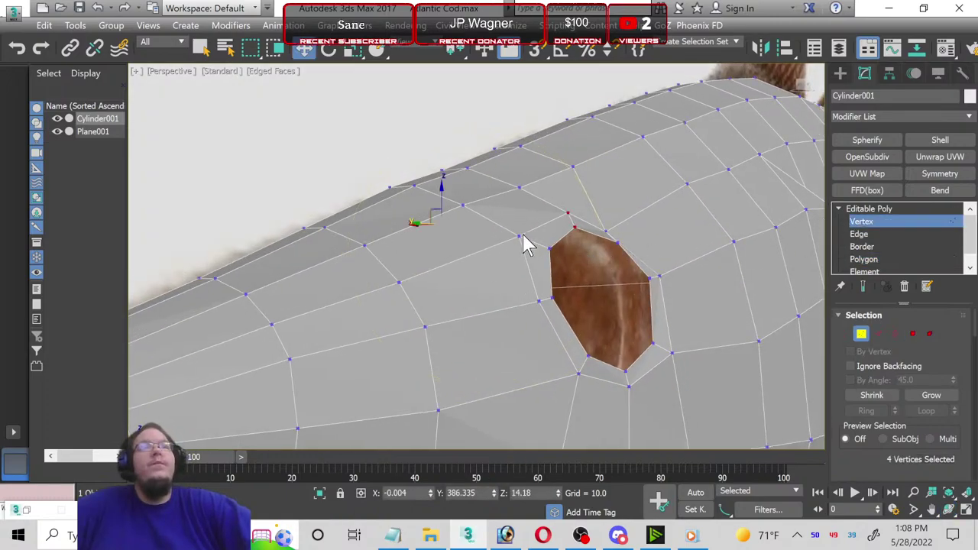
click(519, 236)
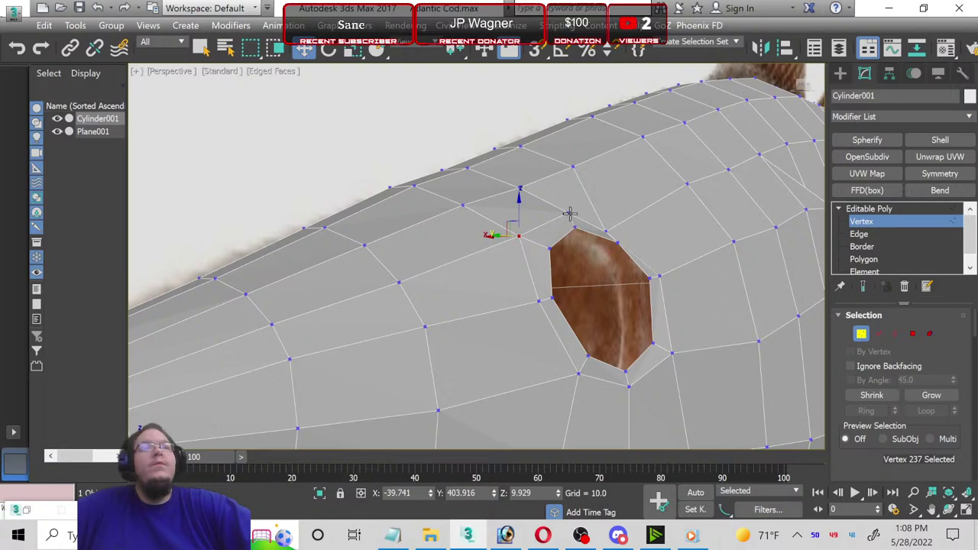
ctrl+click(569, 214)
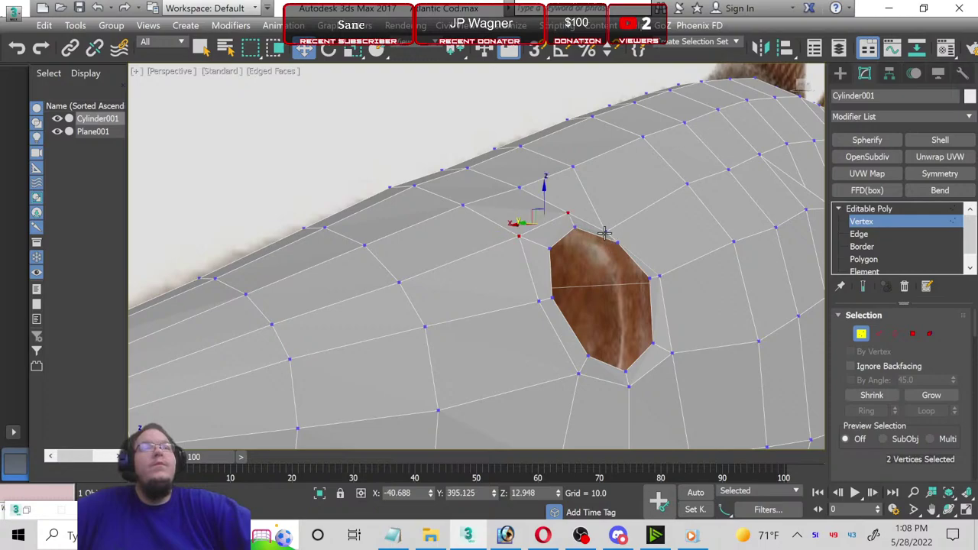
ctrl+click(604, 233)
mouse_move(563, 196)
mouse_down()
mouse_move(565, 167)
mouse_move(552, 195)
mouse_up()
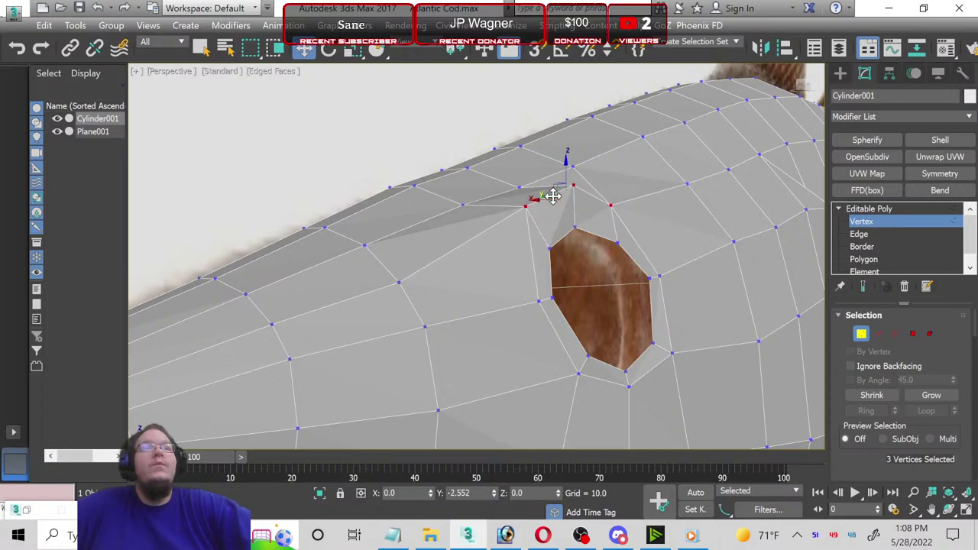
Step: Shift-scale the eye opening's border into a new inset ring, then shift it along X
click(866, 236)
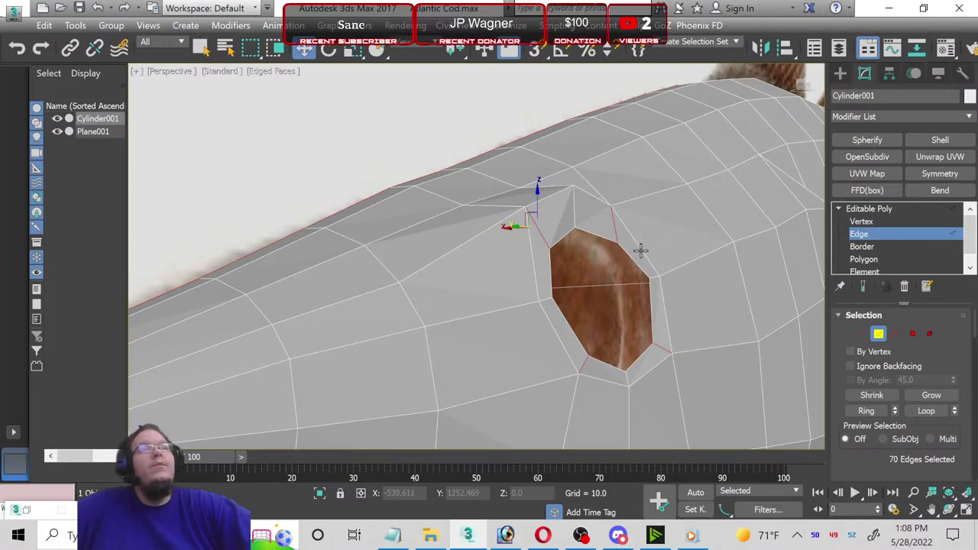
click(861, 247)
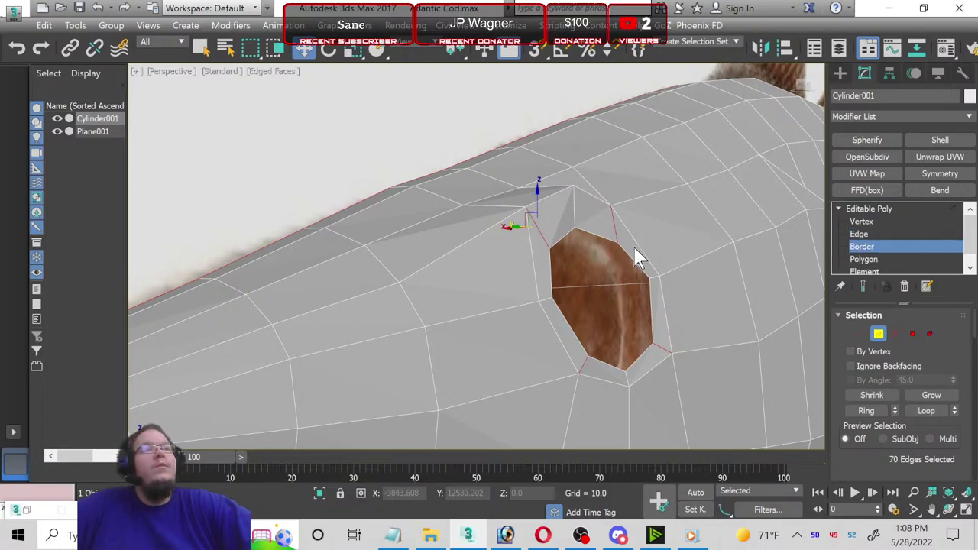
click(611, 240)
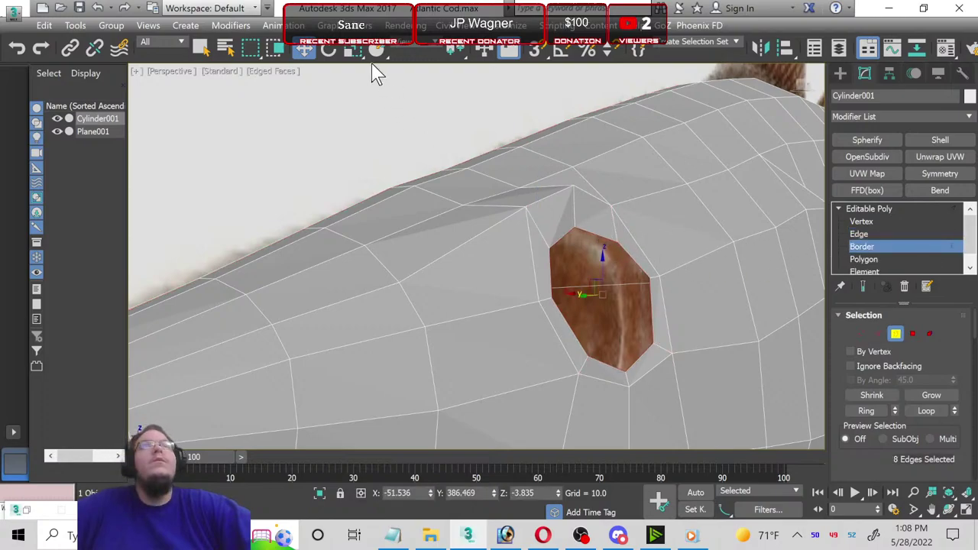
click(352, 50)
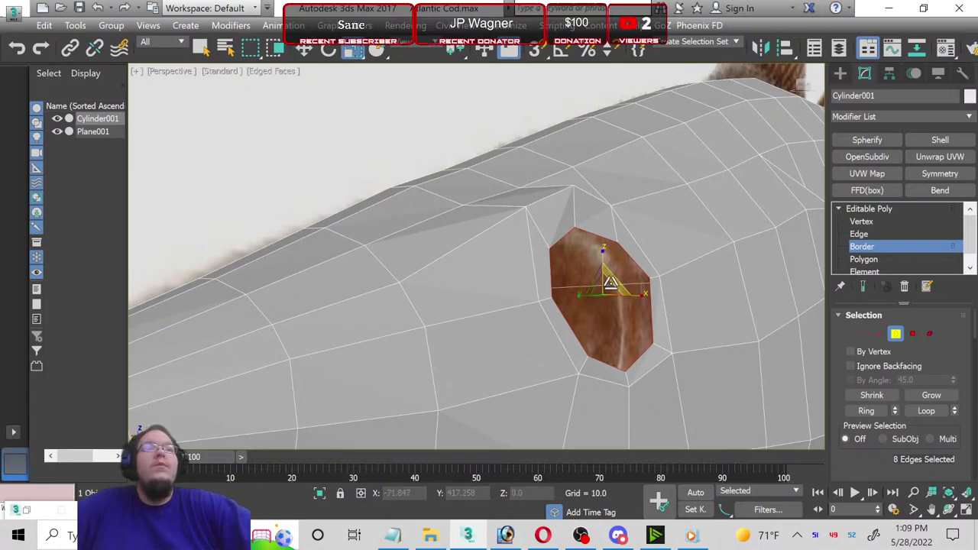
mouse_move(604, 287)
shift+mouse_down()
mouse_move(605, 279)
mouse_move(626, 293)
shift+mouse_up()
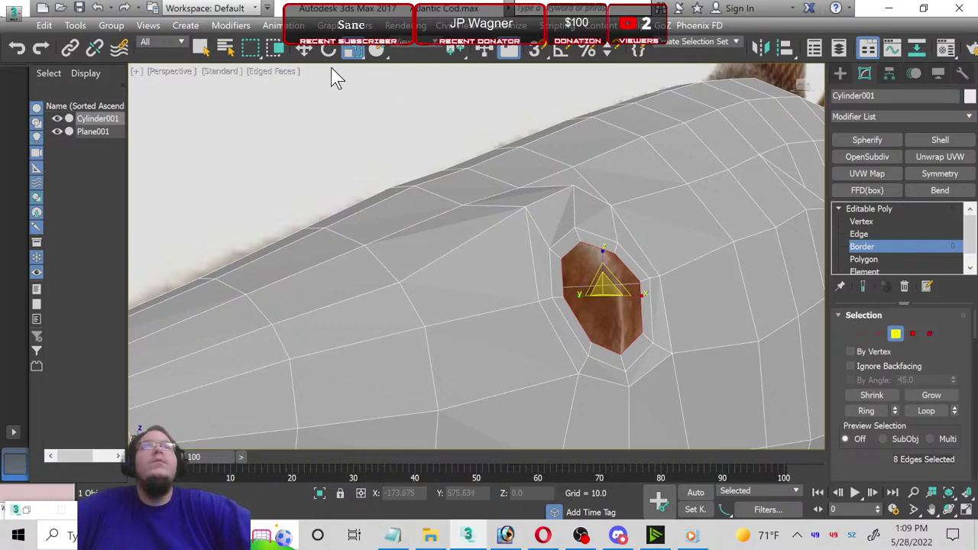
click(303, 50)
drag(573, 293, 547, 291)
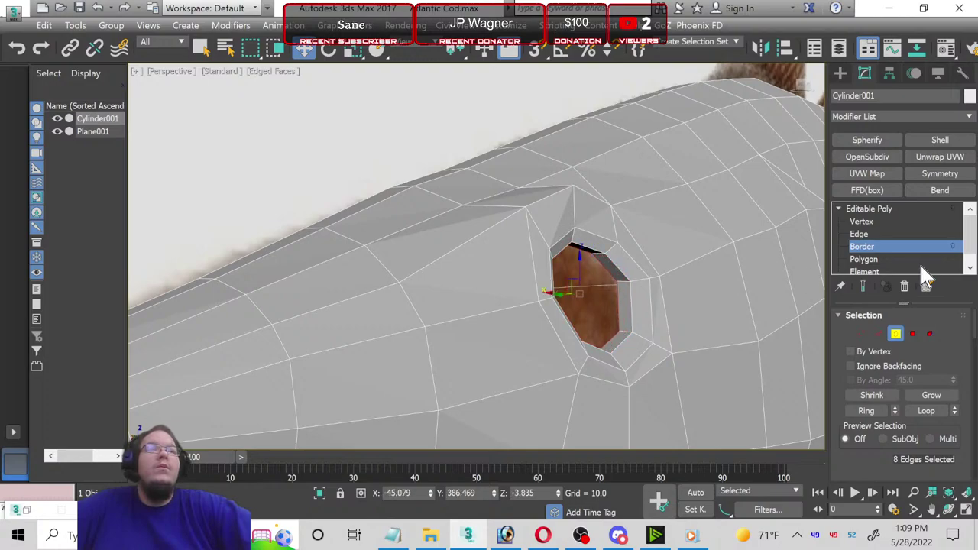
Step: Grow the border selection and scale the eye rings up to about 106%
click(941, 396)
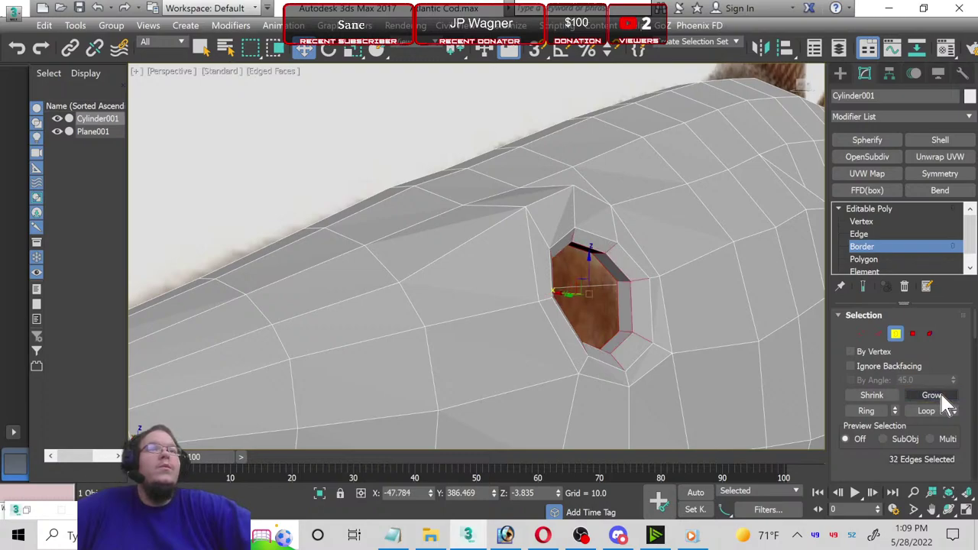
click(354, 49)
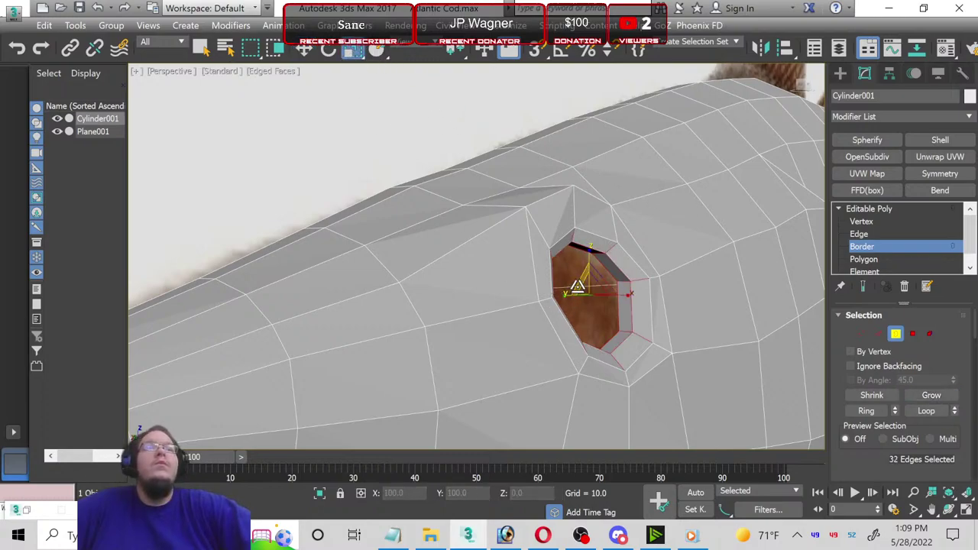
drag(590, 288, 588, 283)
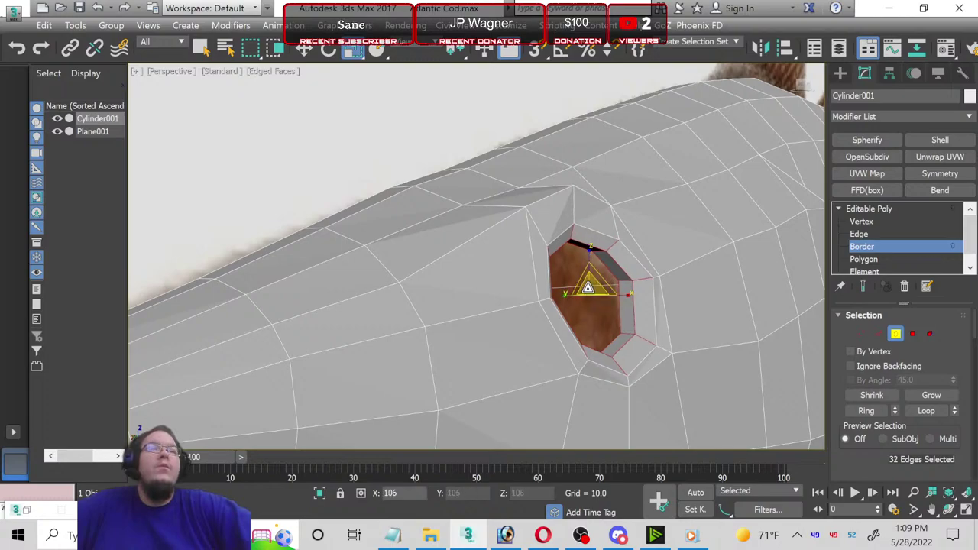
drag(589, 287, 589, 281)
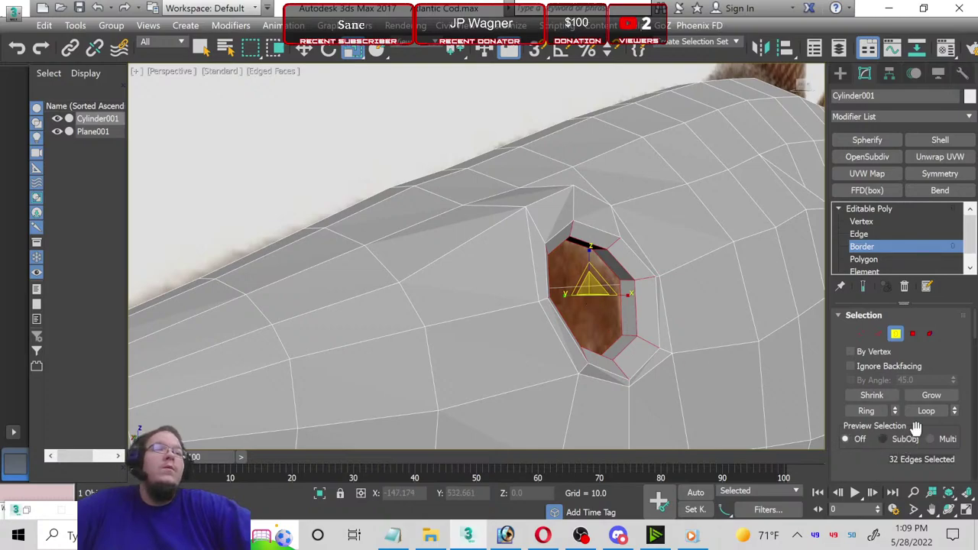
click(906, 245)
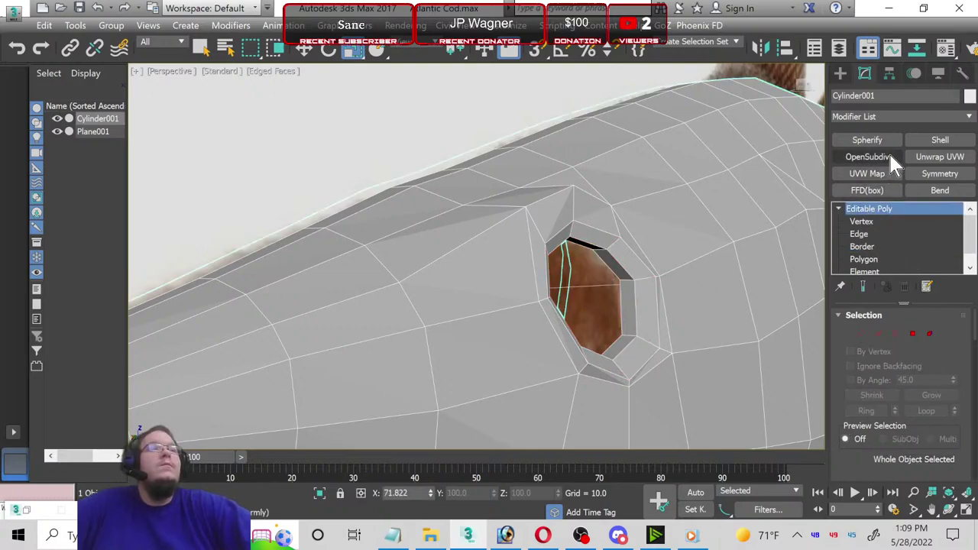
Step: Add an OpenSubdiv modifier to the cod mesh and orbit to a three-quarter view of the head
click(864, 157)
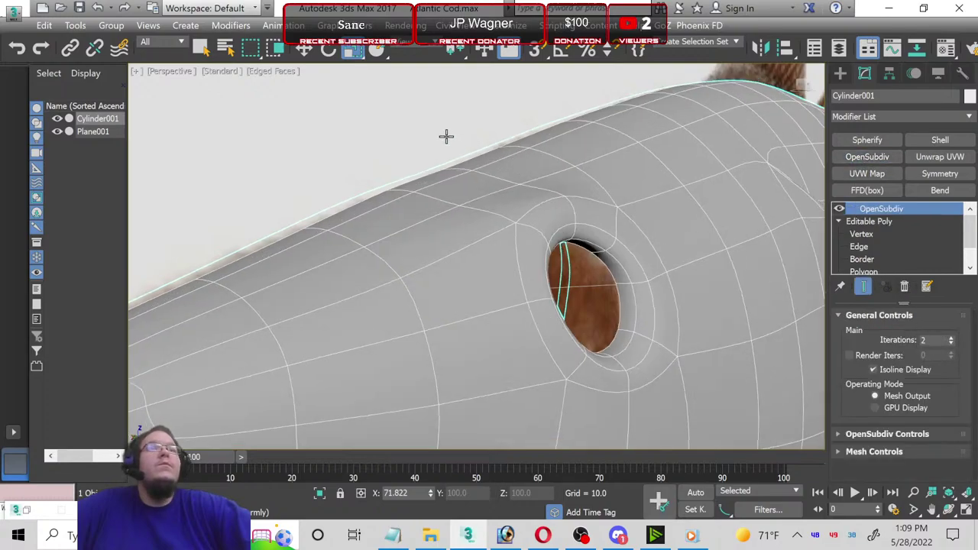
scroll(644, 209, down, 4)
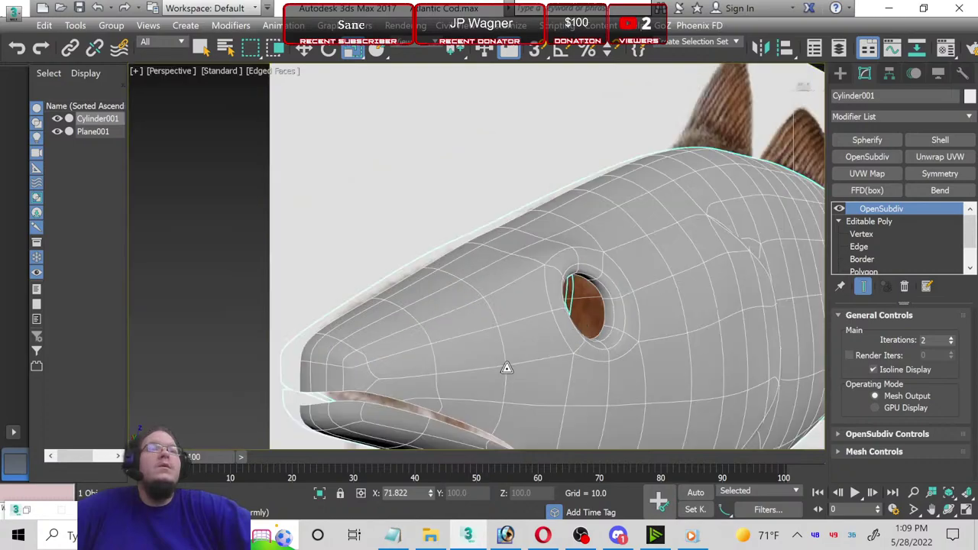
alt+middle_drag(507, 367, 426, 289)
scroll(426, 289, down, 2)
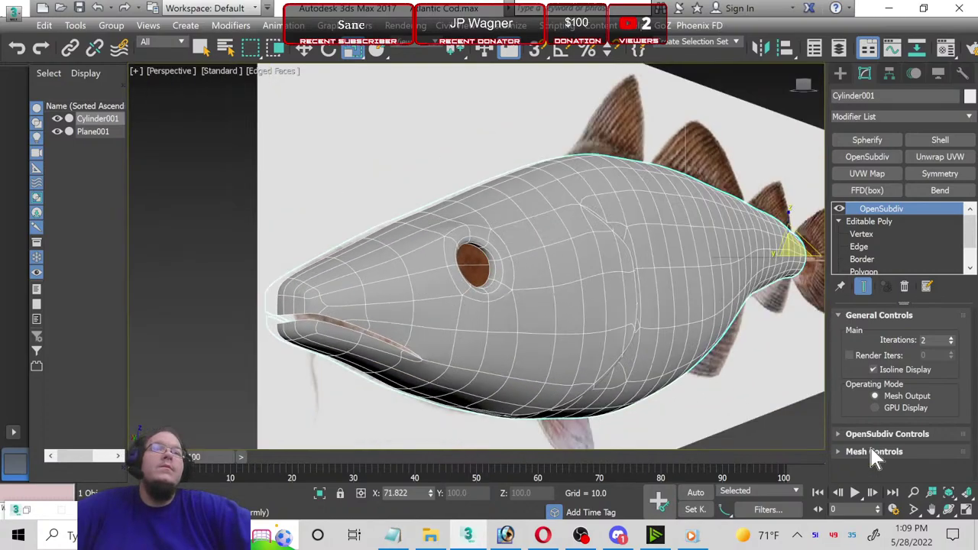
Step: Maximize the Left view and zoom in to centre the smoothed eye socket over the reference image
click(968, 510)
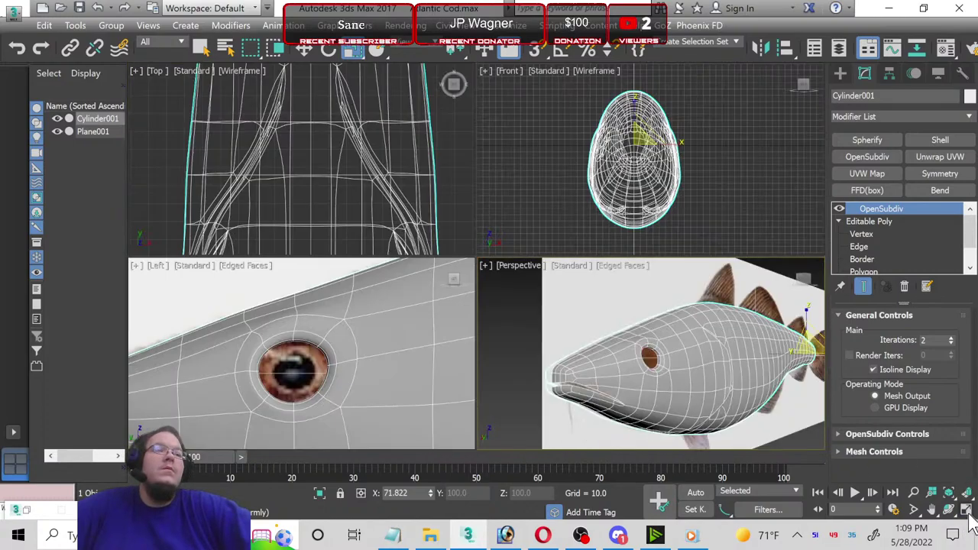
click(297, 390)
click(968, 511)
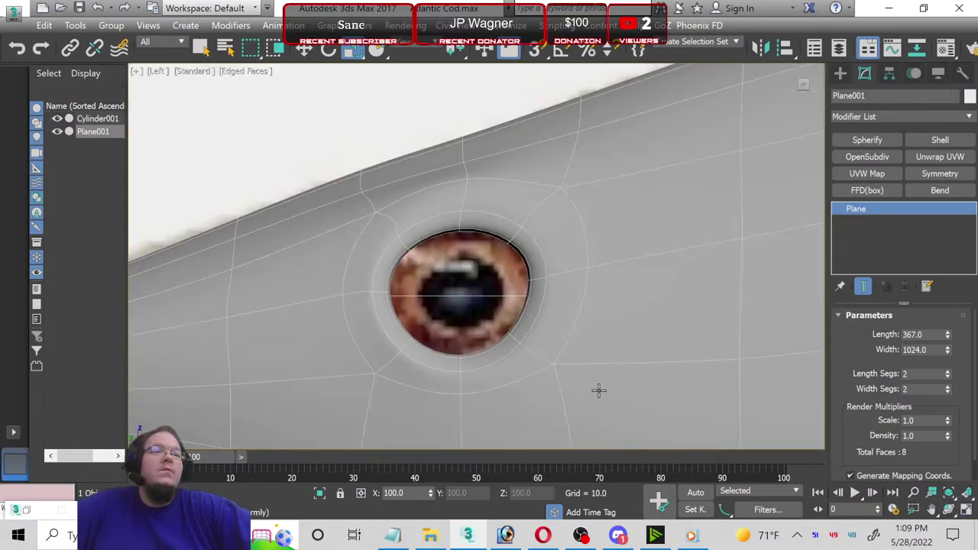
scroll(599, 391, down, 5)
middle_drag(650, 398, 517, 306)
middle_drag(287, 254, 278, 281)
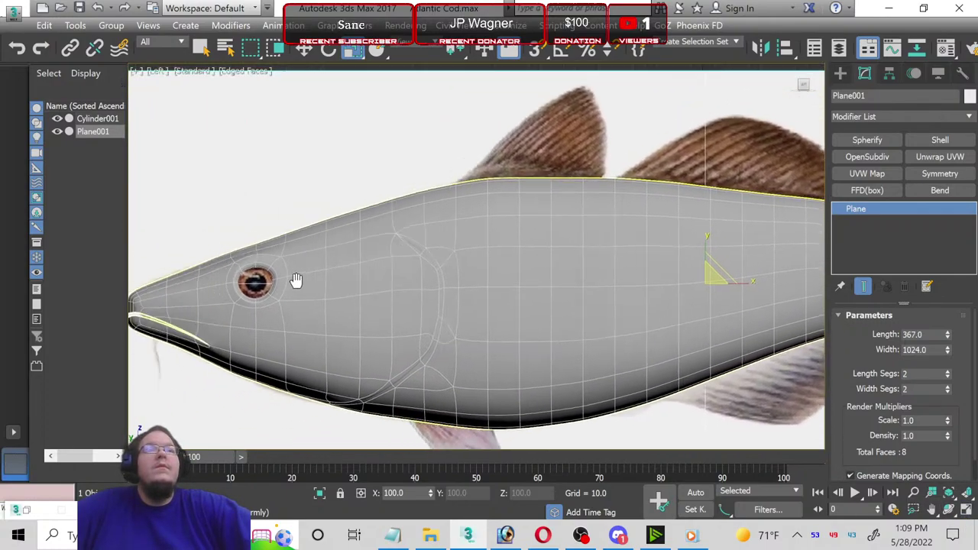
scroll(278, 281, up, 3)
click(262, 278)
scroll(344, 340, up, 3)
scroll(346, 333, up, 2)
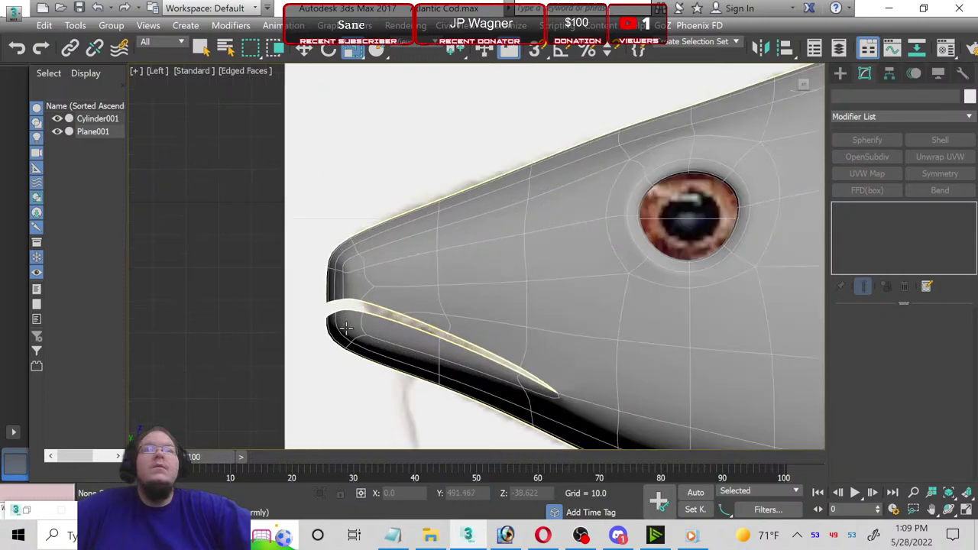
click(56, 132)
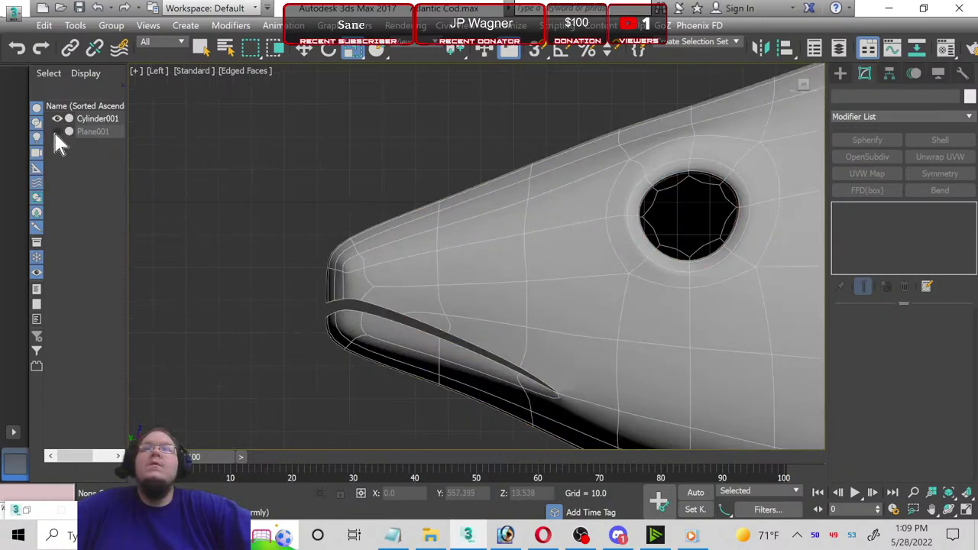
click(56, 132)
mouse_move(629, 234)
middle_down()
mouse_move(275, 246)
mouse_move(261, 283)
middle_up()
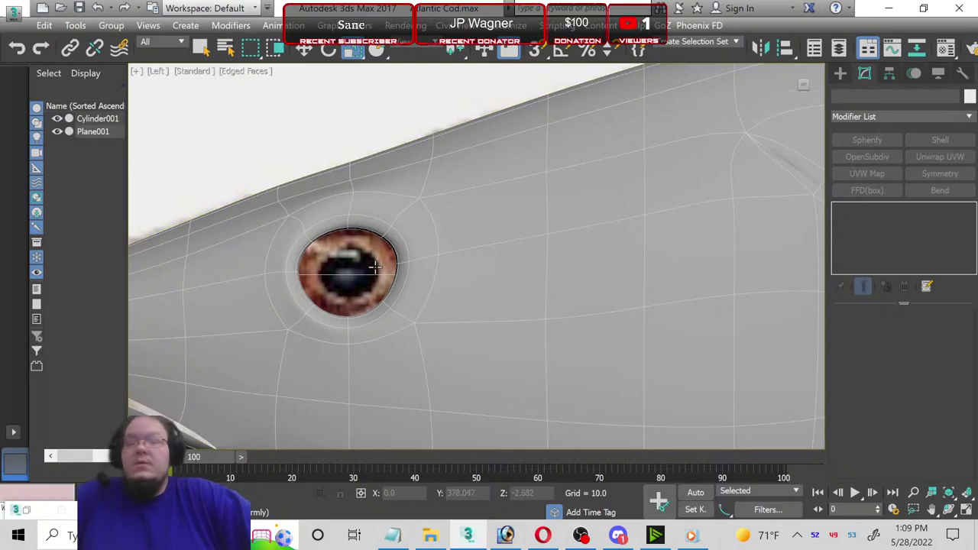
key(m)
click(619, 52)
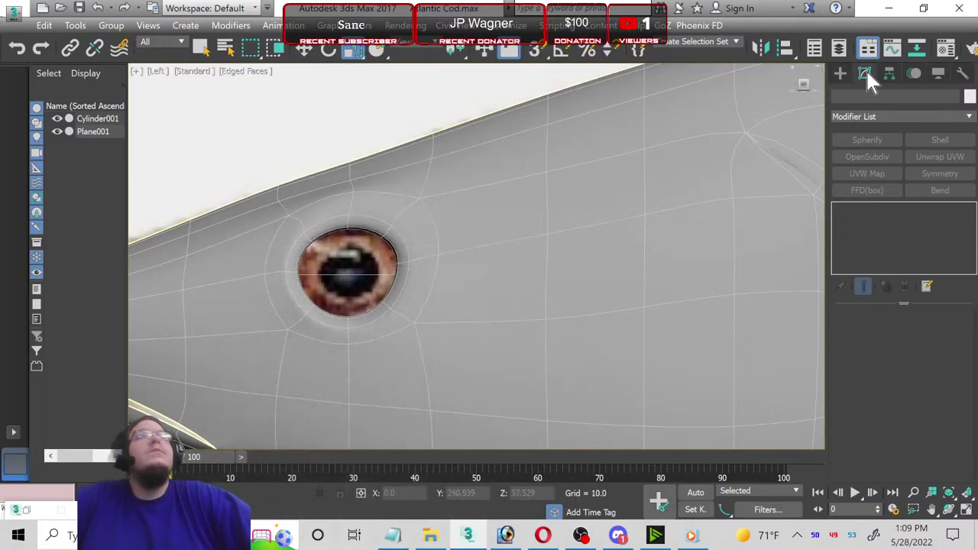
Step: Create a sphere from the eye centre in the Left view
click(840, 73)
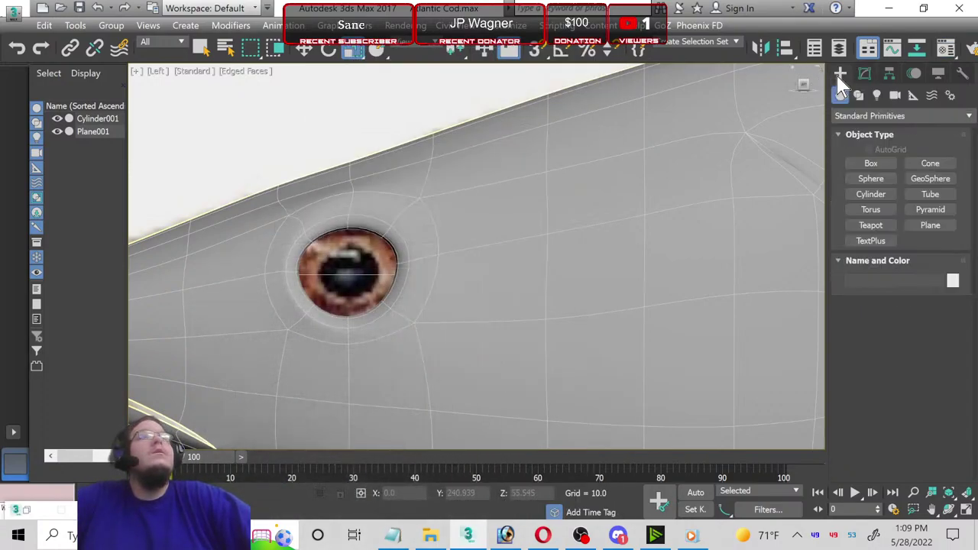
click(871, 177)
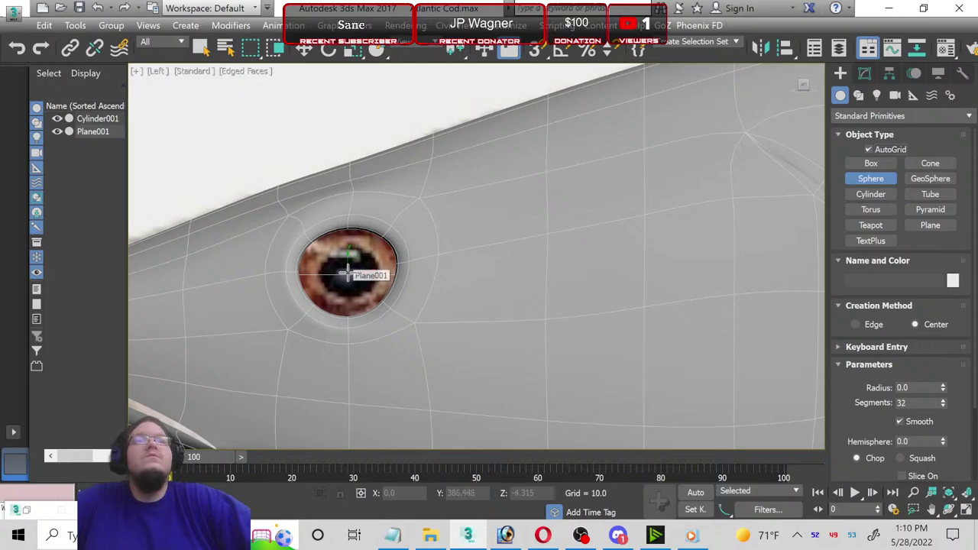
drag(348, 272, 394, 309)
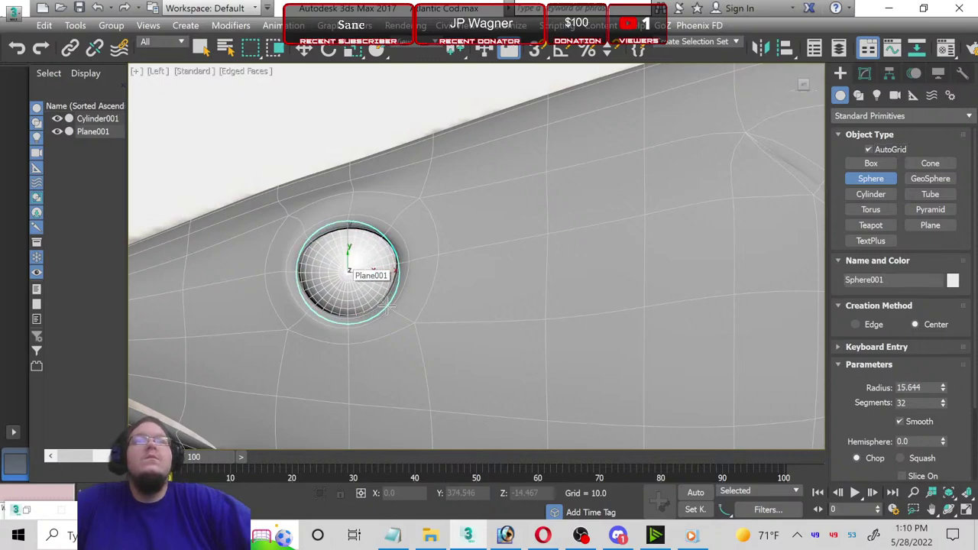
Step: In the maximized Top view, move the sphere left onto the fish's side
click(949, 511)
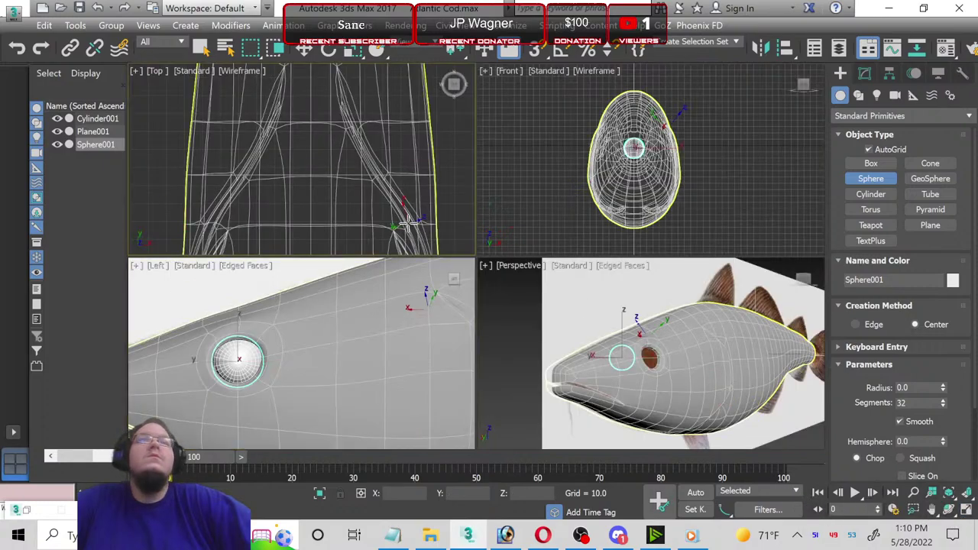
click(966, 510)
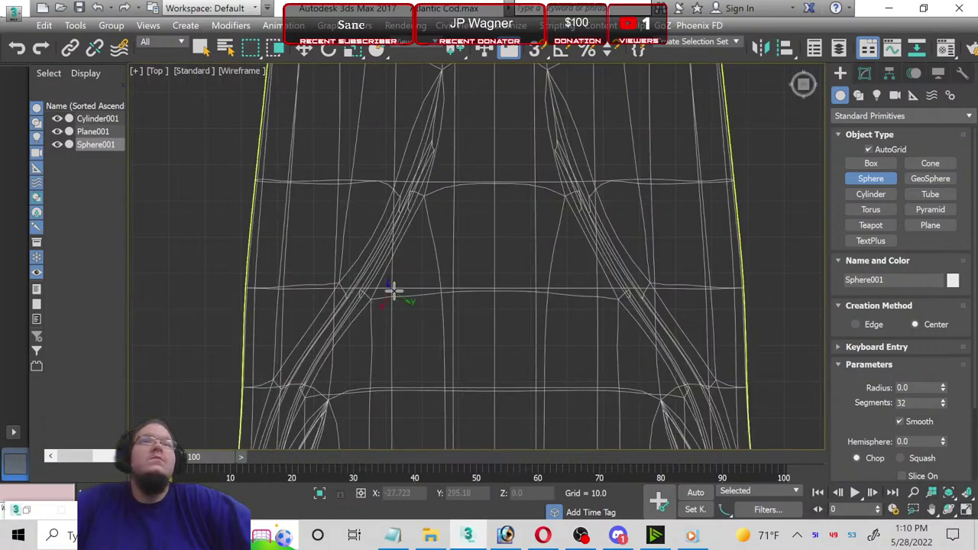
scroll(394, 283, down, 3)
middle_drag(394, 237, 353, 428)
scroll(349, 234, up, 3)
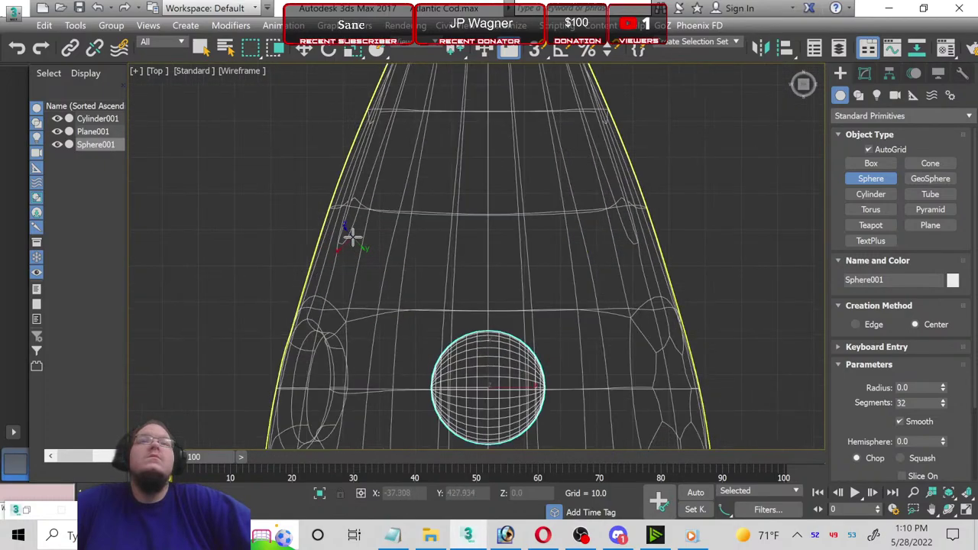
click(304, 48)
middle_drag(389, 354, 385, 217)
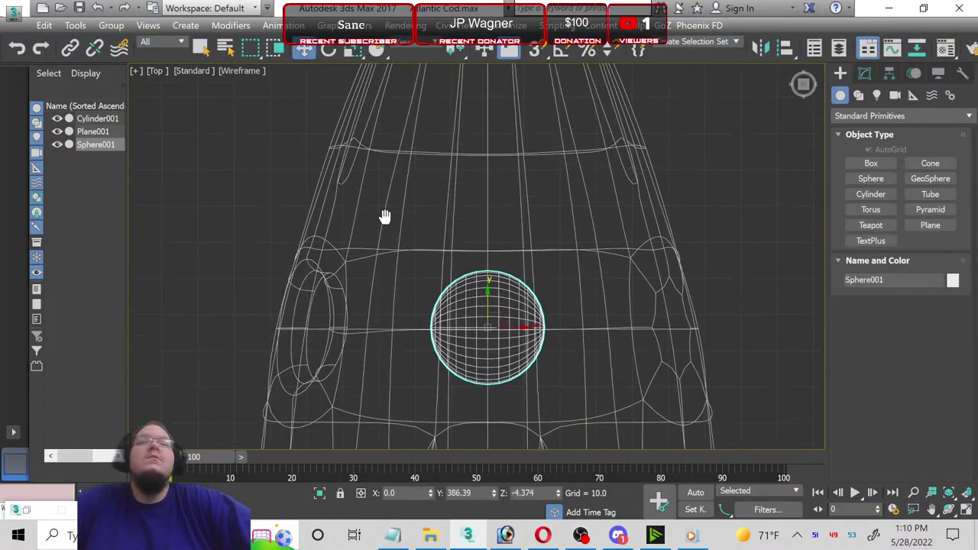
drag(519, 323, 332, 314)
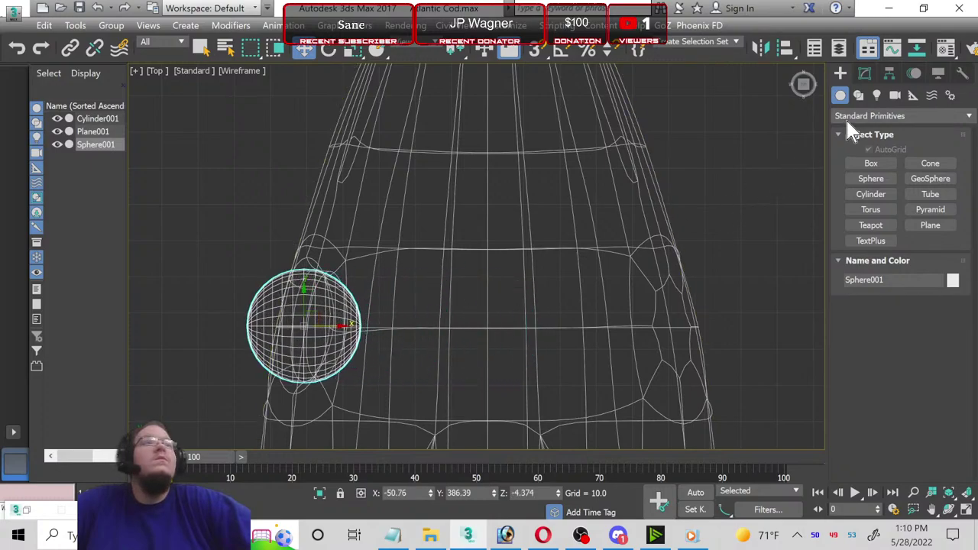
Step: Set the sphere to 14 segments and scale it to 86% along X
click(863, 74)
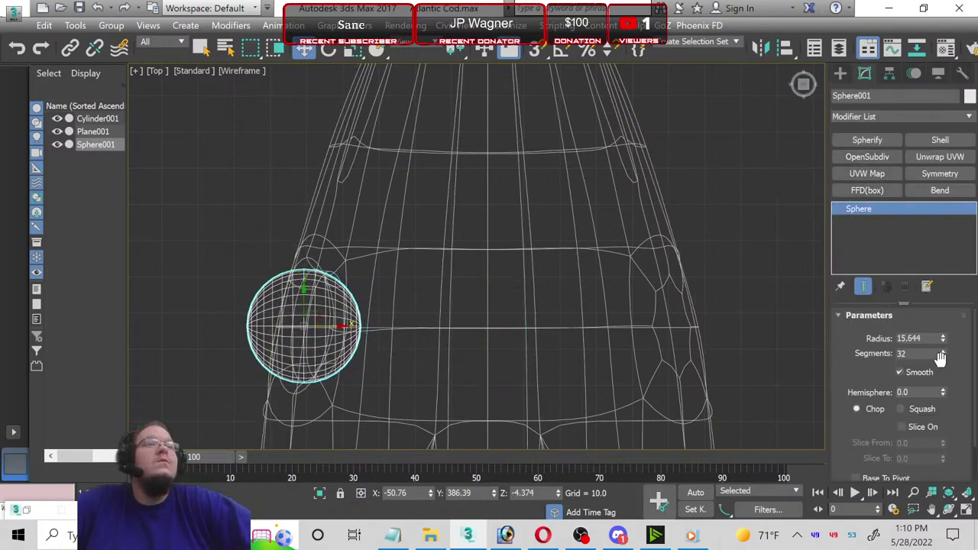
text(1)
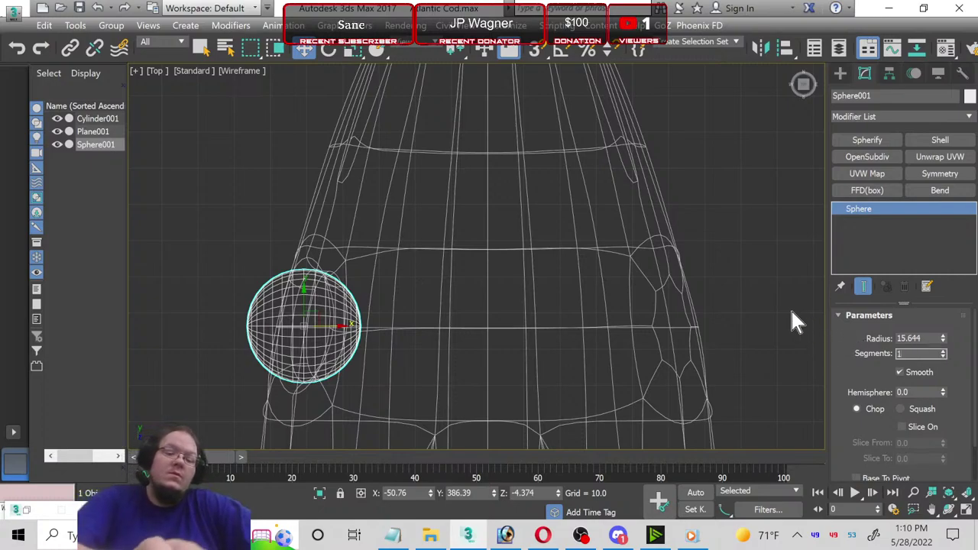
text(4)
key(Return)
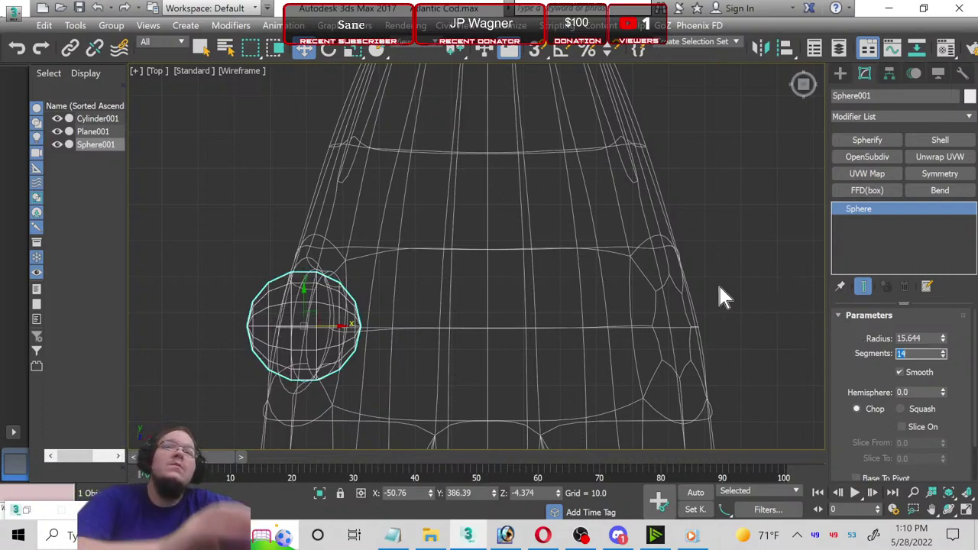
click(352, 50)
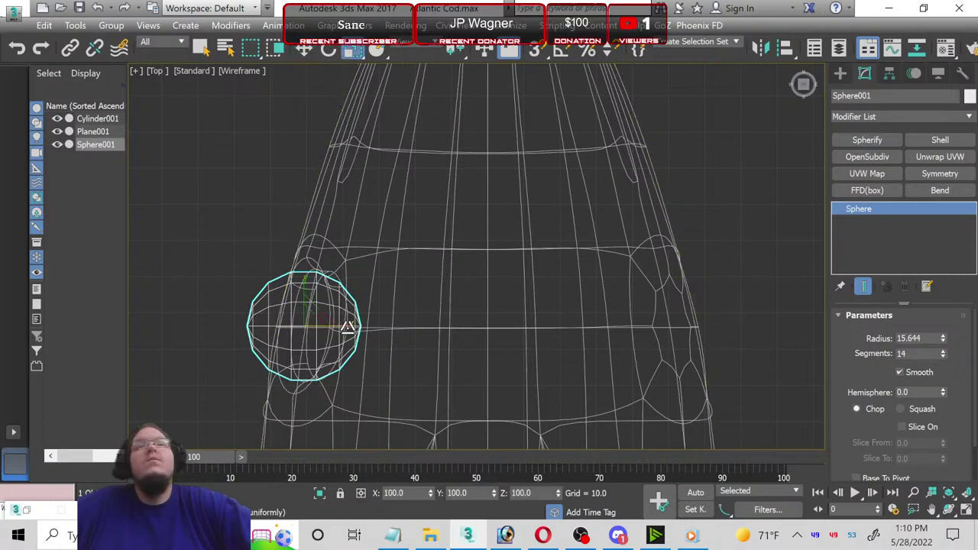
drag(348, 327, 343, 325)
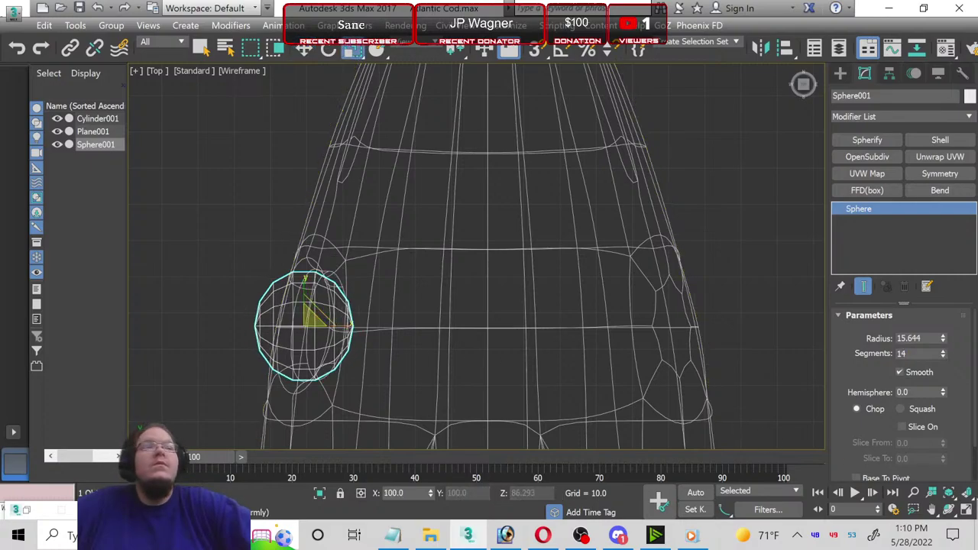
Step: Nudge the eyeball sphere in the side view so it sits in the socket
click(967, 510)
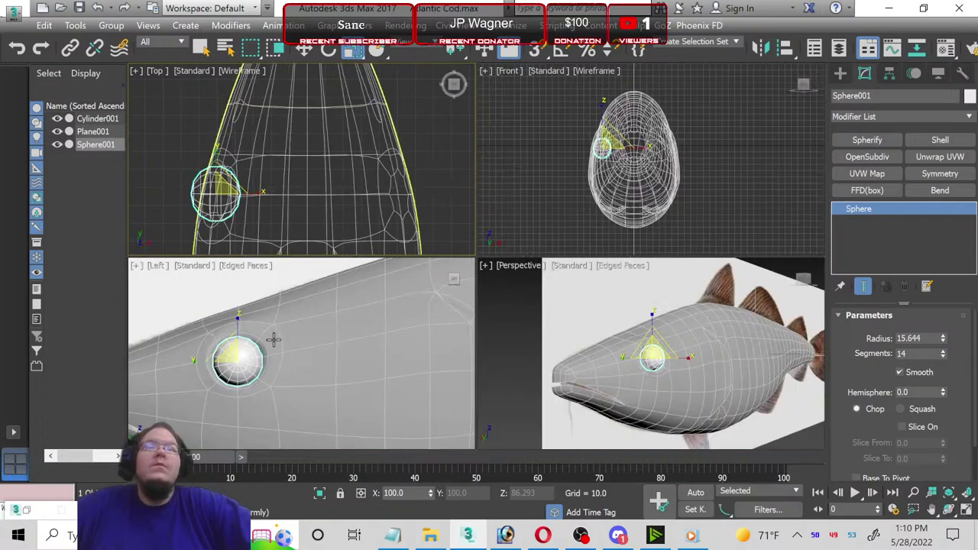
click(518, 339)
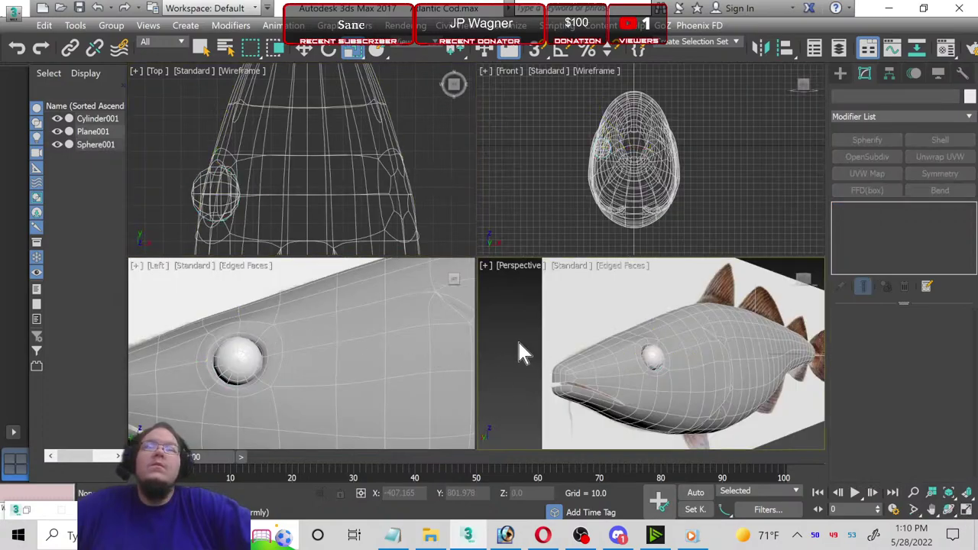
click(246, 361)
scroll(245, 360, up, 2)
scroll(244, 359, up, 3)
scroll(245, 359, down, 2)
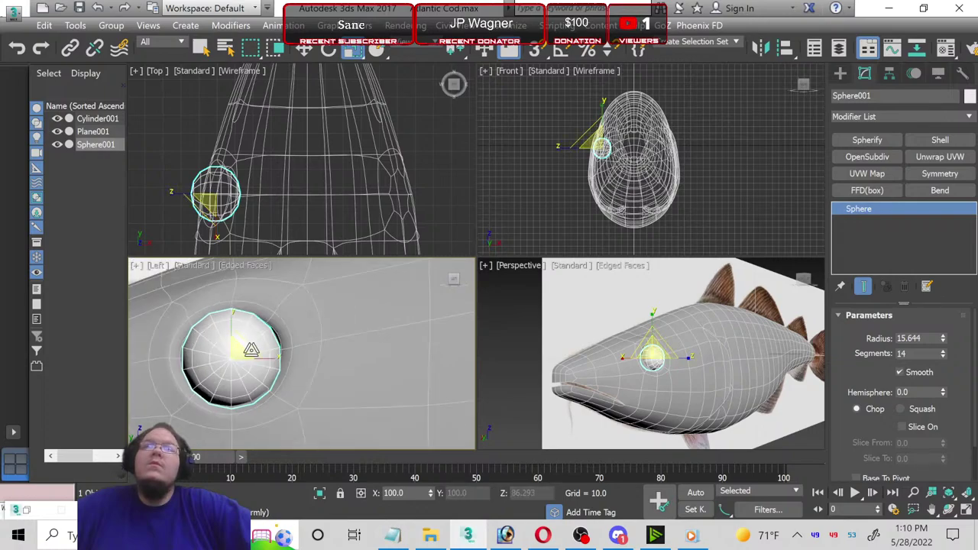
click(303, 48)
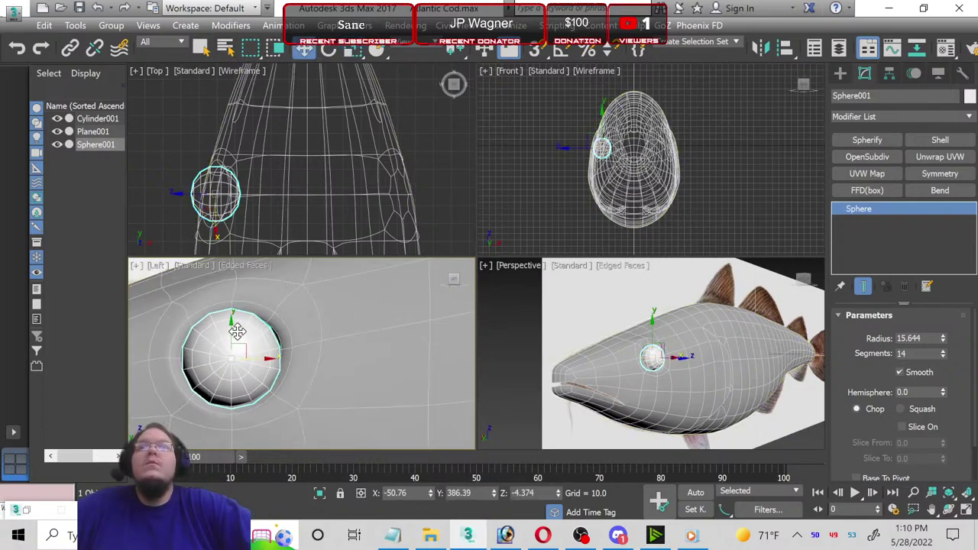
drag(235, 331, 259, 359)
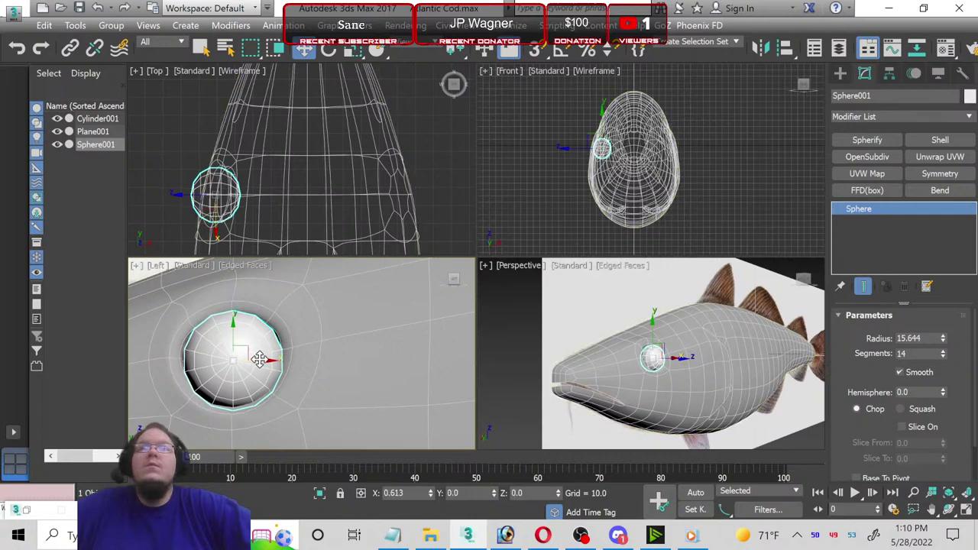
Step: Add an OpenSubdiv modifier to the eyeball sphere, then select the fish body Cylinder001
click(291, 336)
click(264, 338)
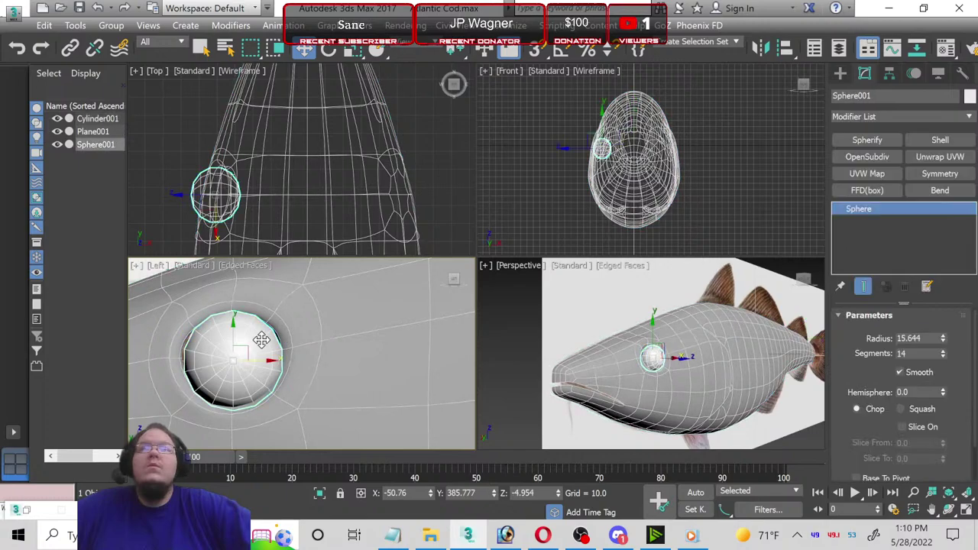
click(876, 159)
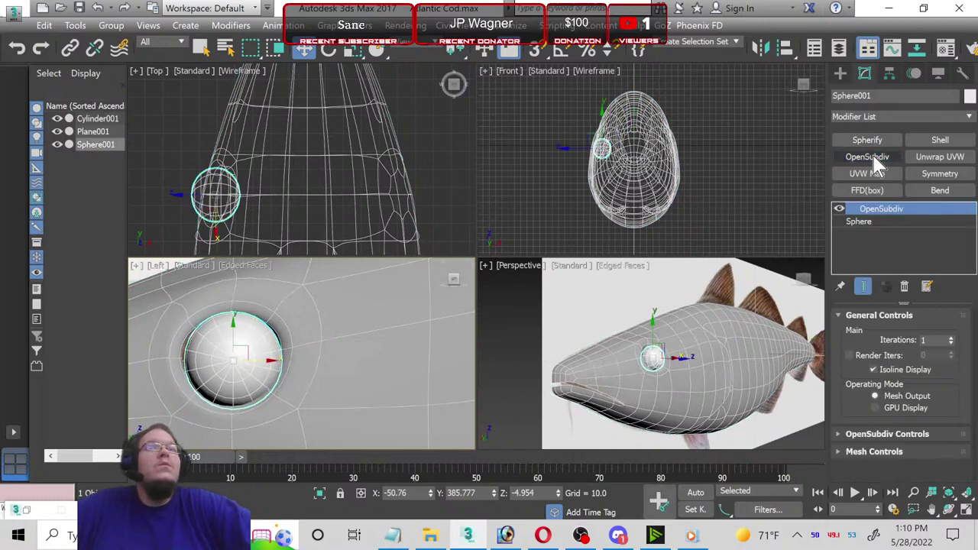
click(298, 348)
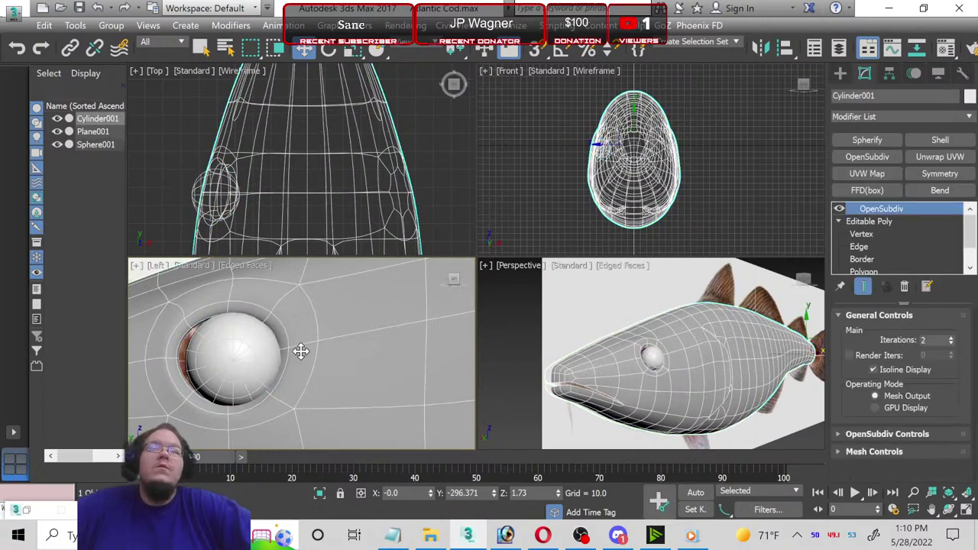
Step: In the maximized Left view with Show End Result on, pull the upper-right ring vertices toward the eyeball
click(965, 513)
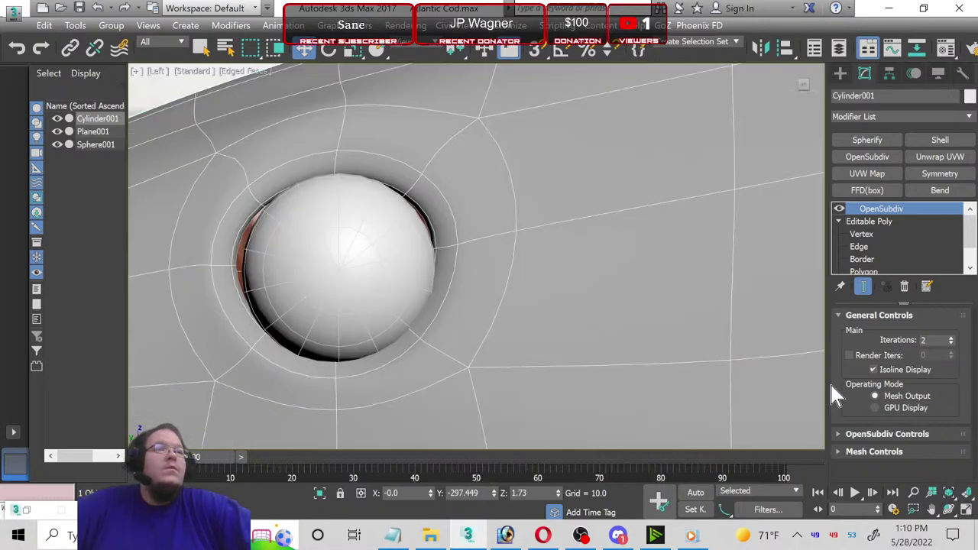
click(863, 235)
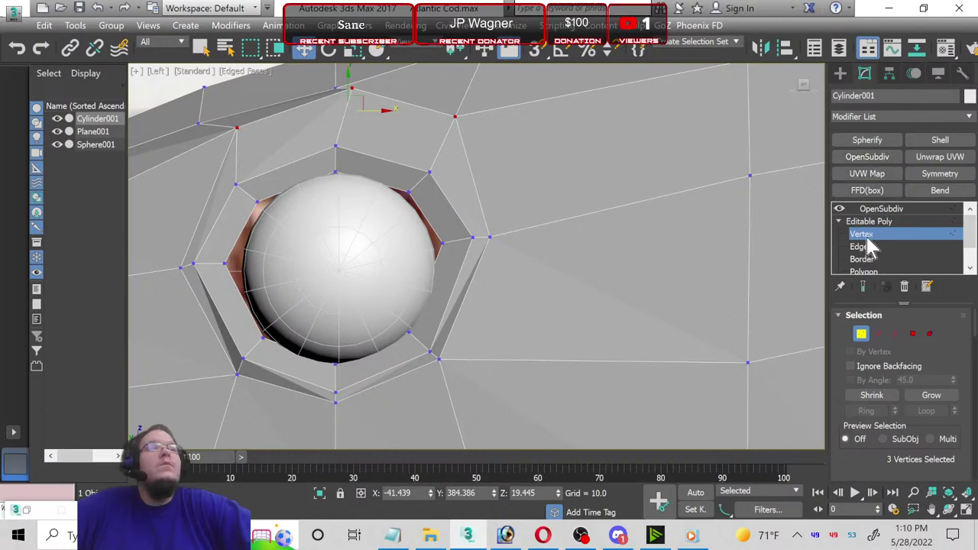
click(863, 287)
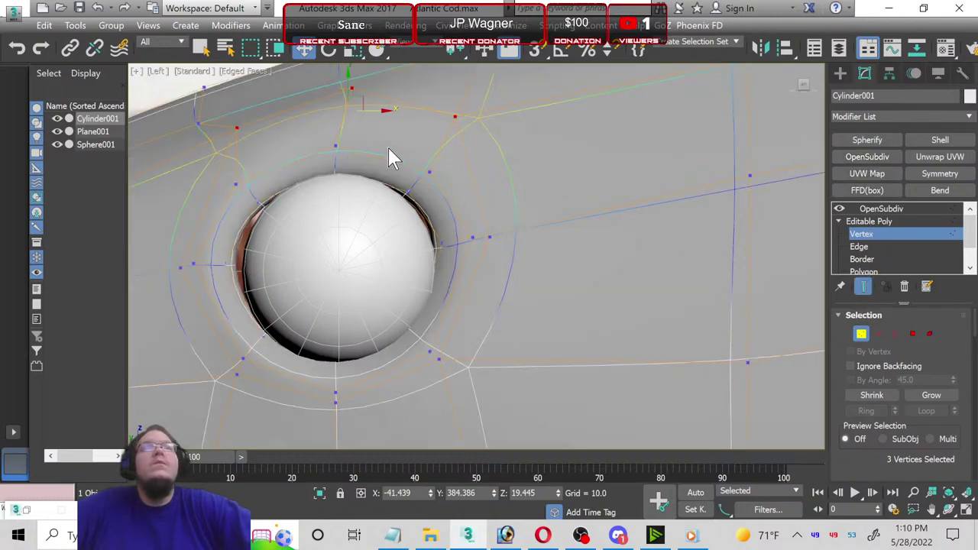
drag(453, 222, 453, 221)
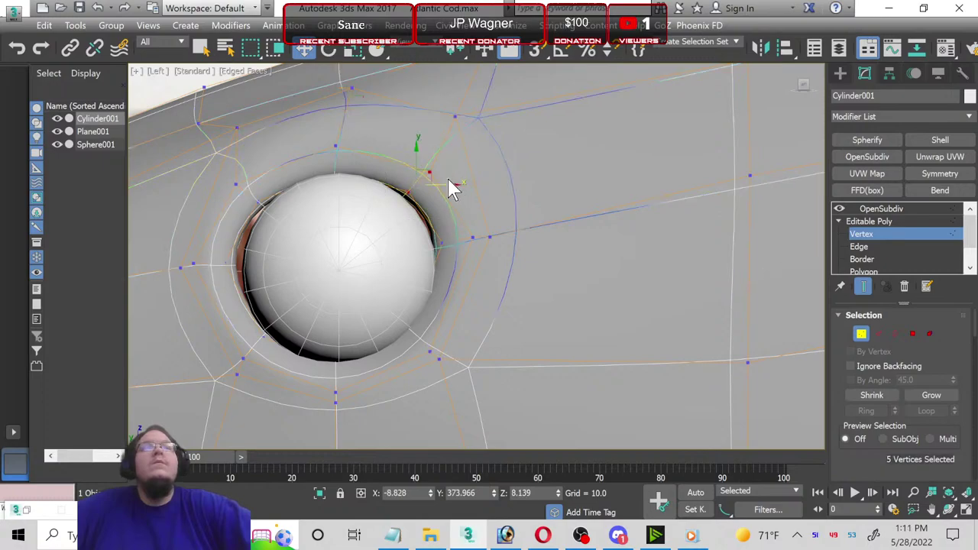
drag(423, 171, 419, 183)
mouse_move(516, 268)
mouse_down()
mouse_move(520, 248)
mouse_move(497, 237)
mouse_up()
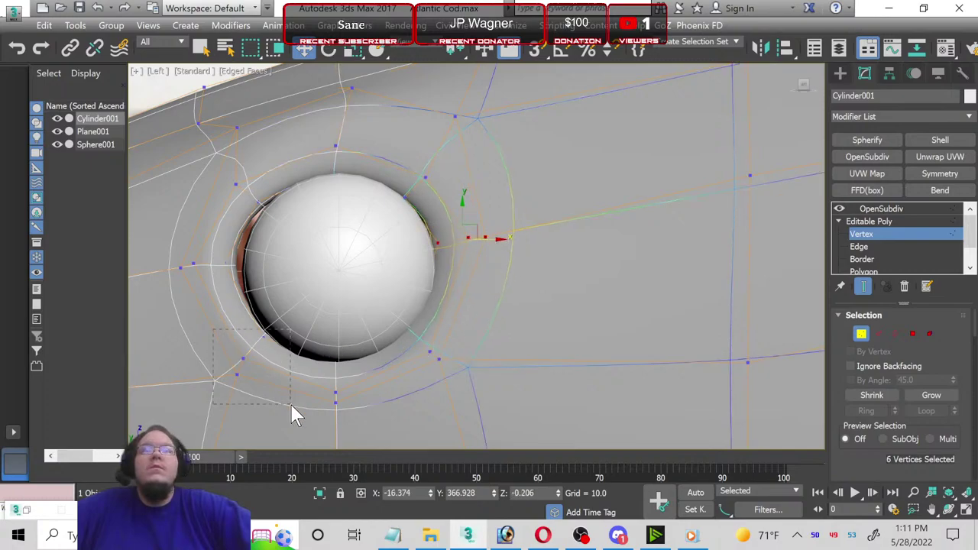
Step: Move the lower-left, left and upper-left socket-ring vertices against the eyeball
drag(290, 404, 291, 403)
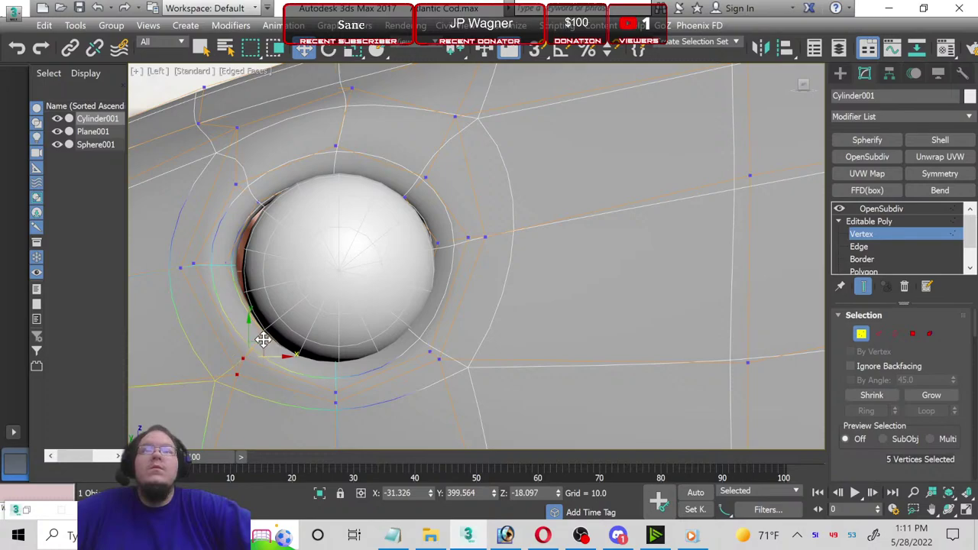
drag(264, 338, 262, 339)
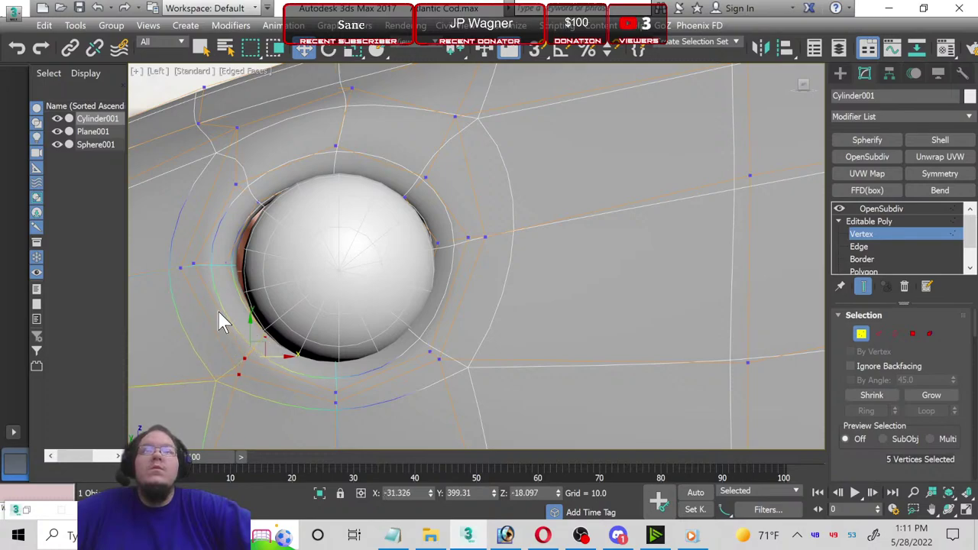
mouse_move(257, 290)
mouse_down()
mouse_move(239, 279)
mouse_move(245, 265)
mouse_up()
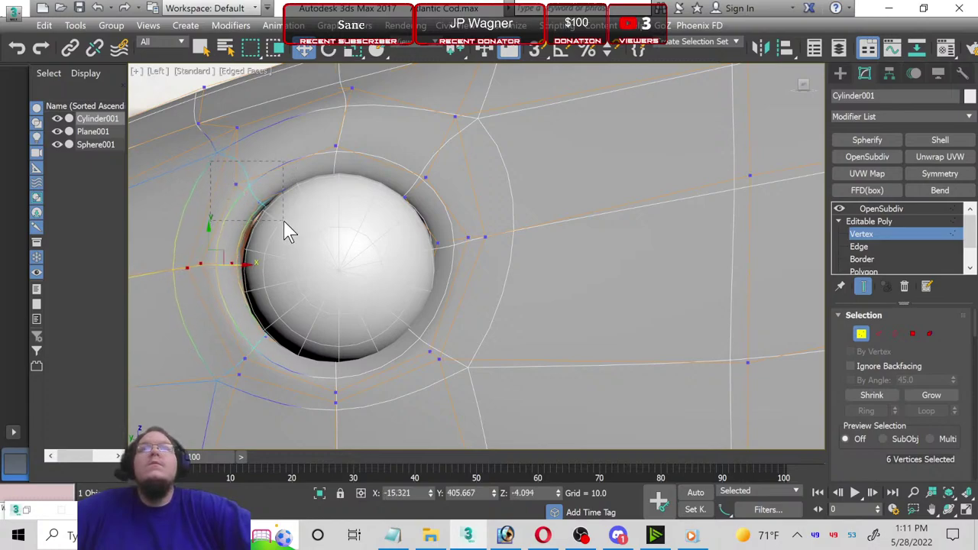
drag(284, 224, 265, 175)
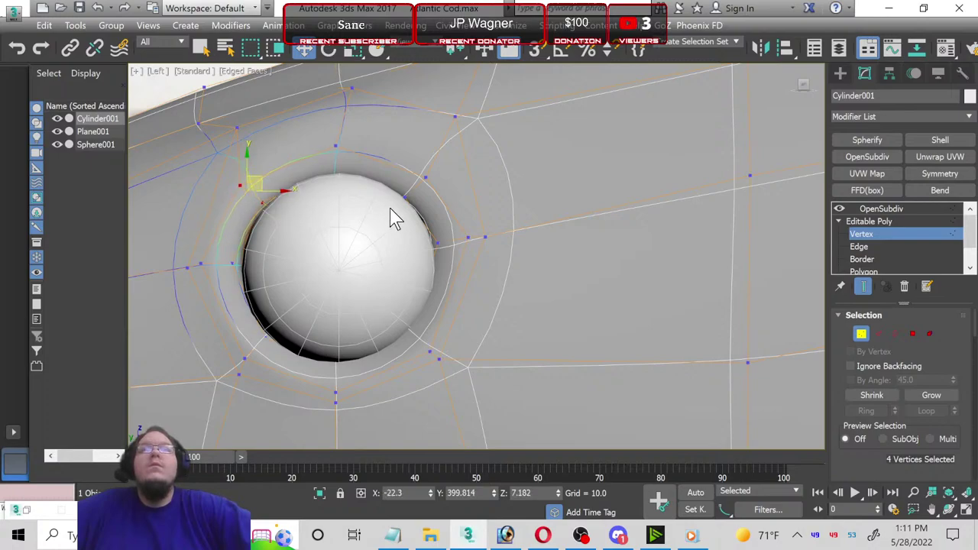
click(848, 236)
scroll(596, 257, down, 3)
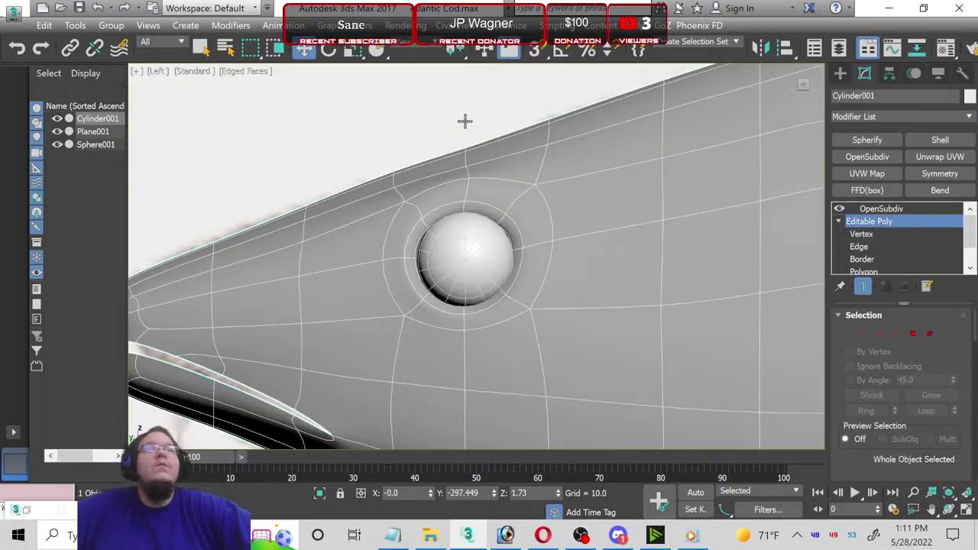
Step: Select the eye sphere and frame the fish head and gills in the Perspective view
click(581, 262)
click(484, 272)
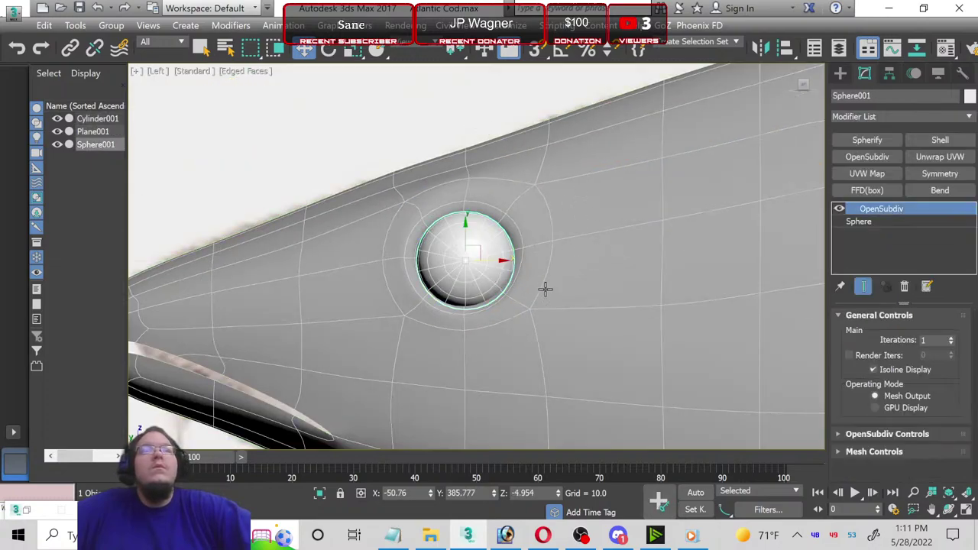
key(m)
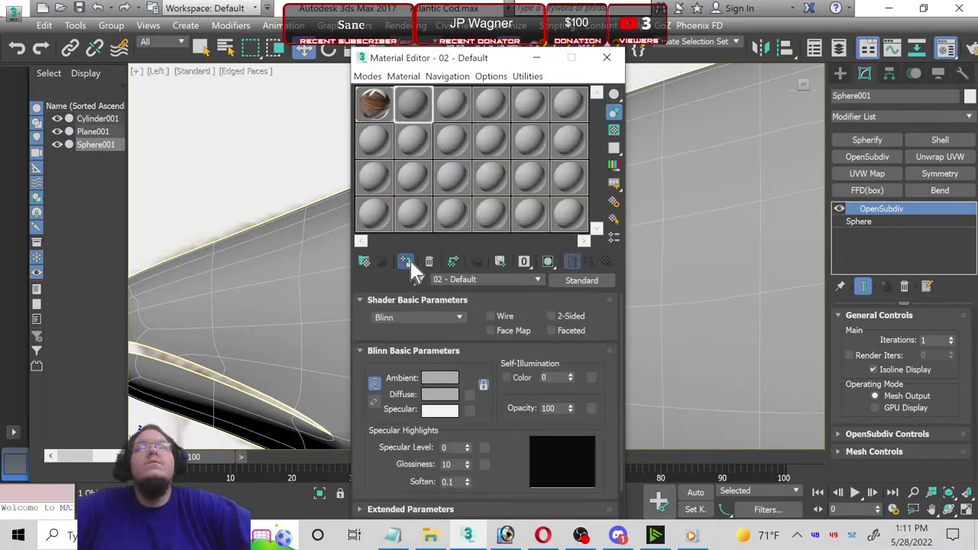
click(537, 58)
key(z)
click(602, 269)
middle_drag(603, 269, 535, 262)
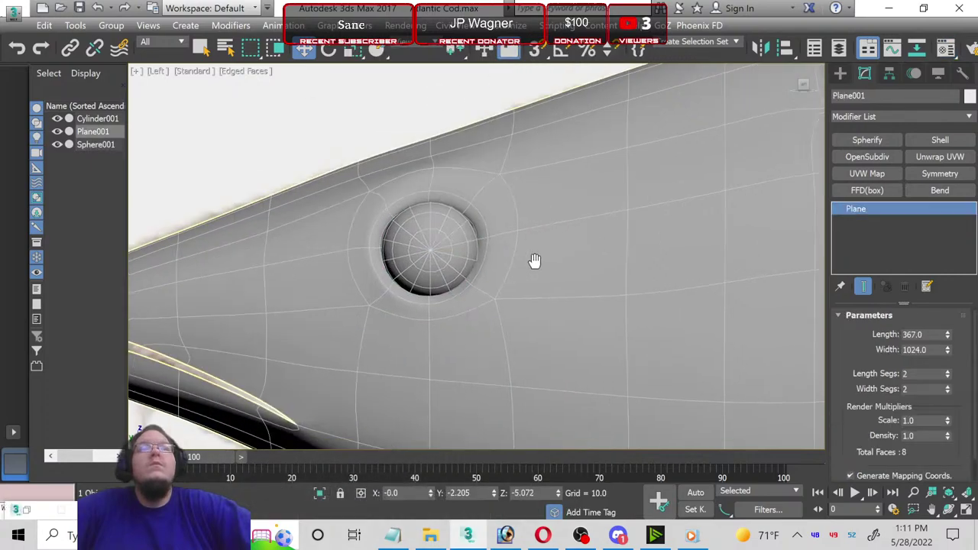
scroll(542, 275, down, 3)
middle_drag(556, 299, 360, 323)
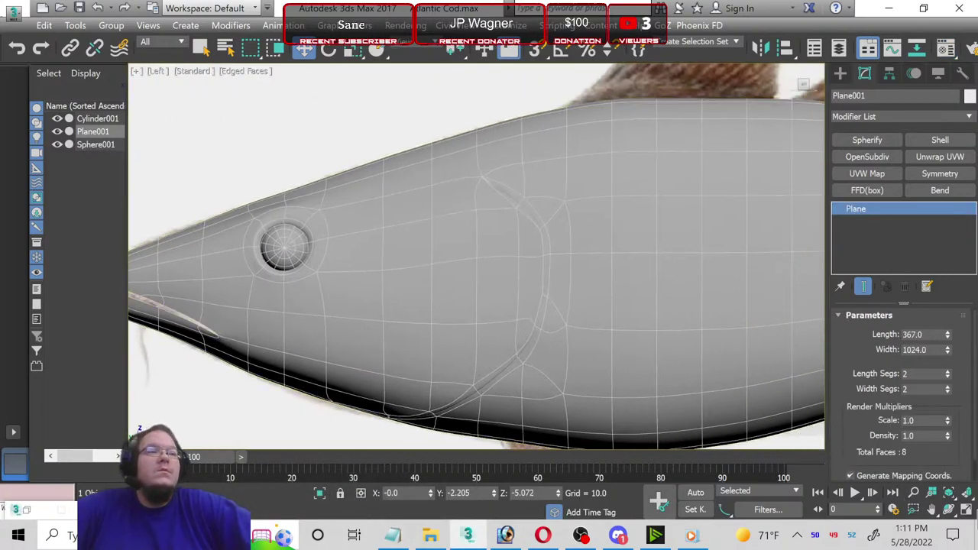
Step: Shift the reference image plane slightly and orbit to look at the fish head-on
click(969, 510)
drag(790, 434, 820, 449)
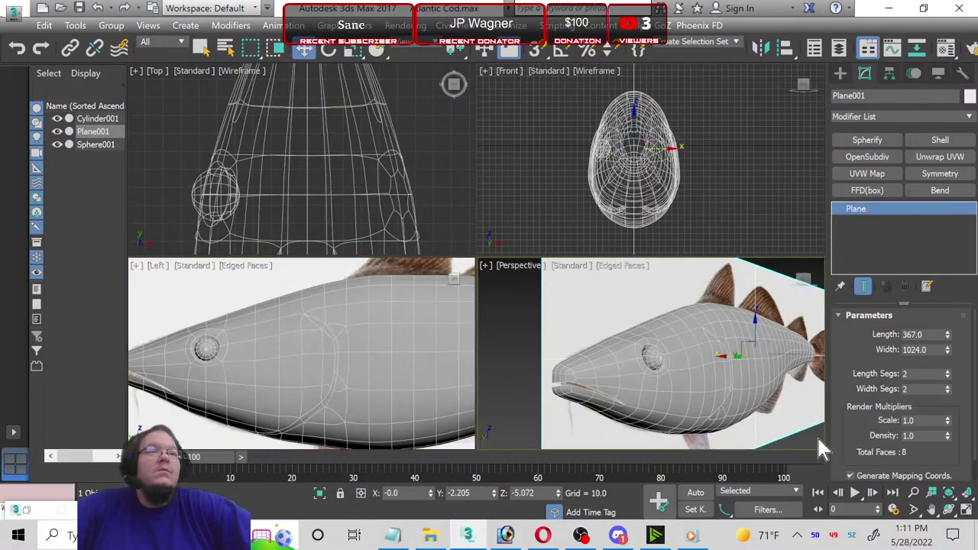
click(967, 511)
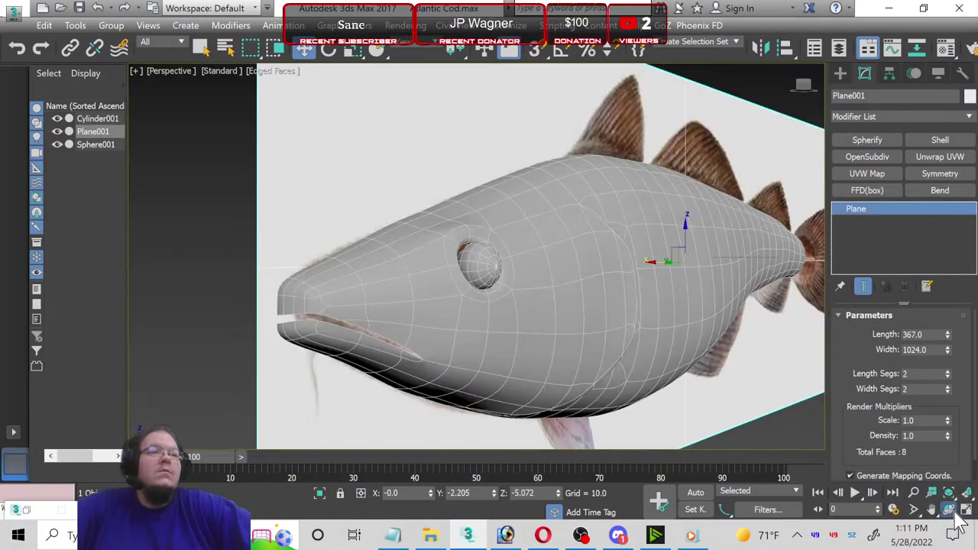
click(948, 510)
drag(541, 279, 539, 251)
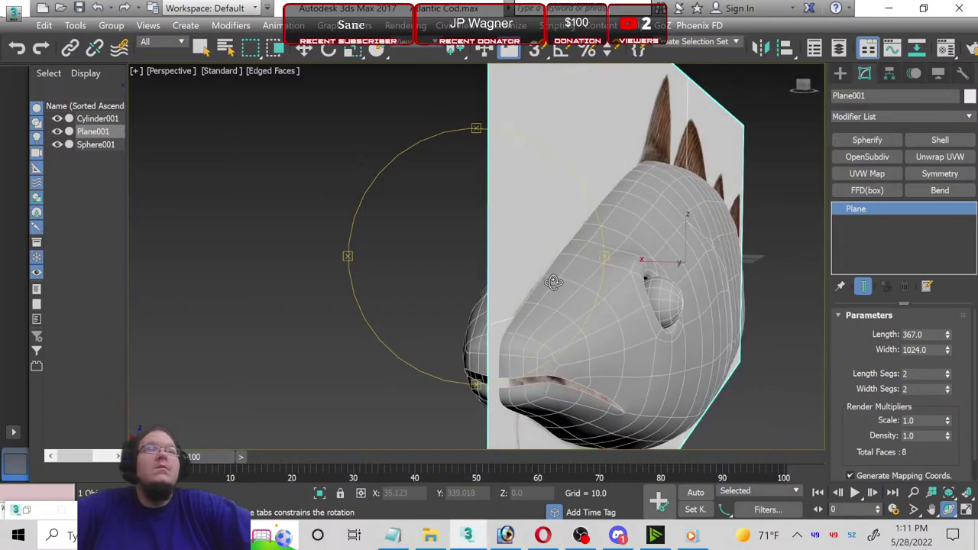
Step: Nudge the eye sphere slightly up and left with Select and Move
click(304, 51)
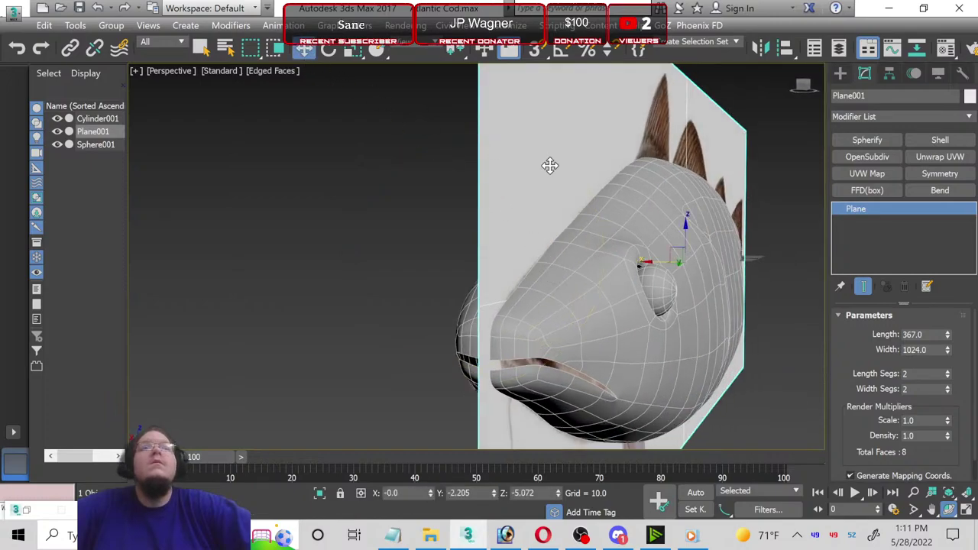
click(647, 279)
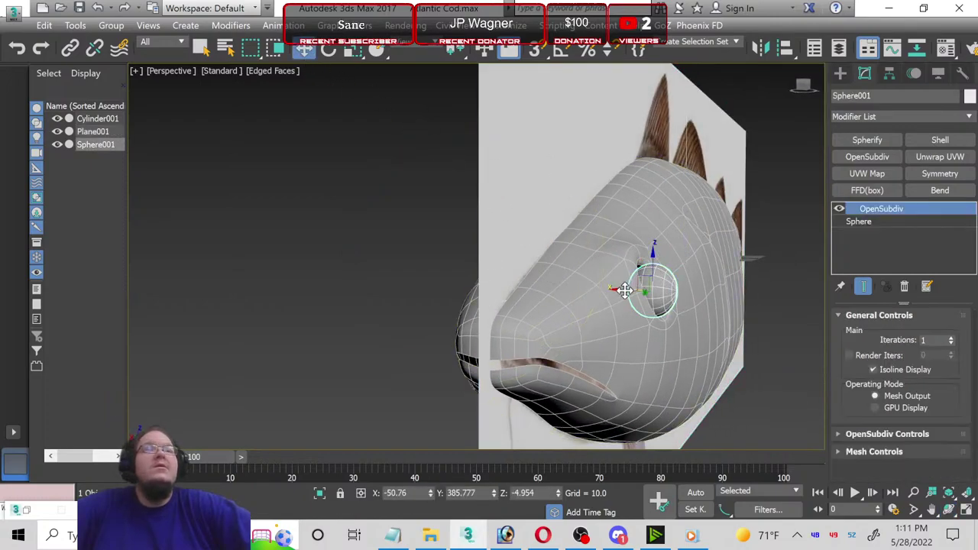
drag(625, 291, 616, 288)
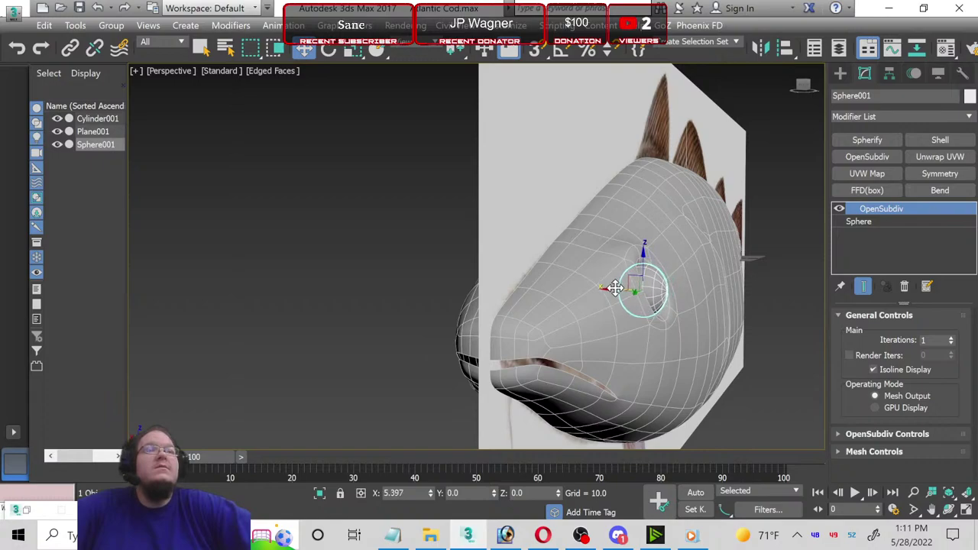
click(425, 262)
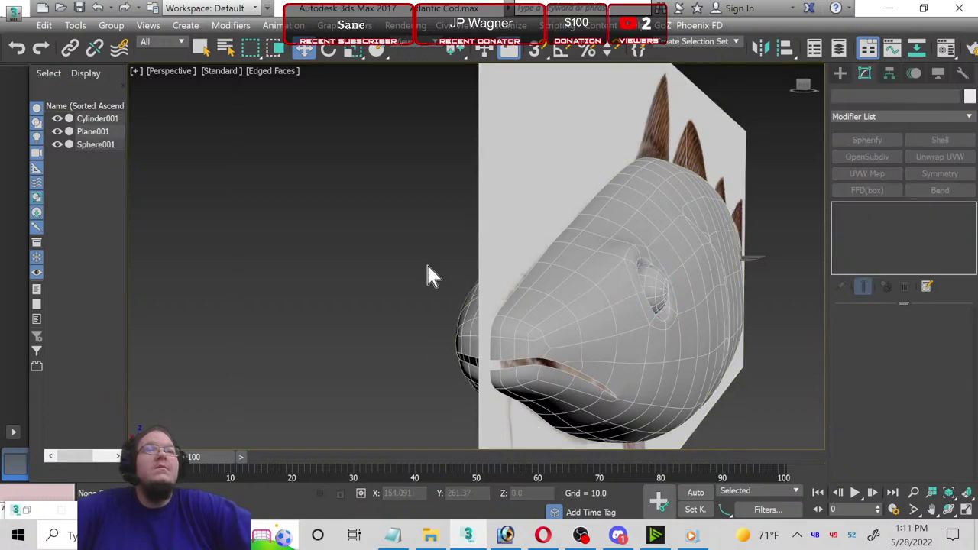
Step: Orbit back out to an angled view of the whole fish
click(949, 509)
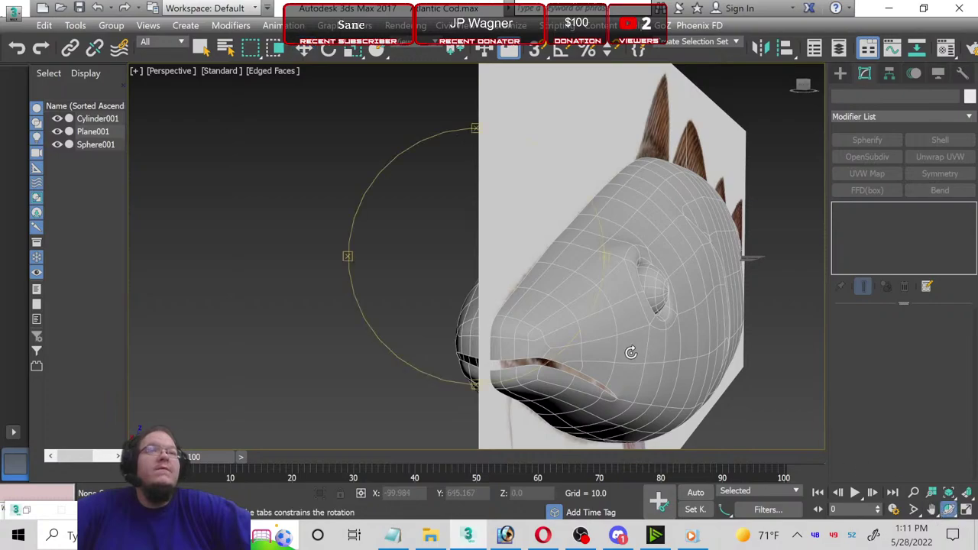
mouse_move(563, 321)
mouse_down()
mouse_move(517, 313)
mouse_move(541, 317)
mouse_move(451, 251)
mouse_up()
click(303, 51)
key(shift+z)
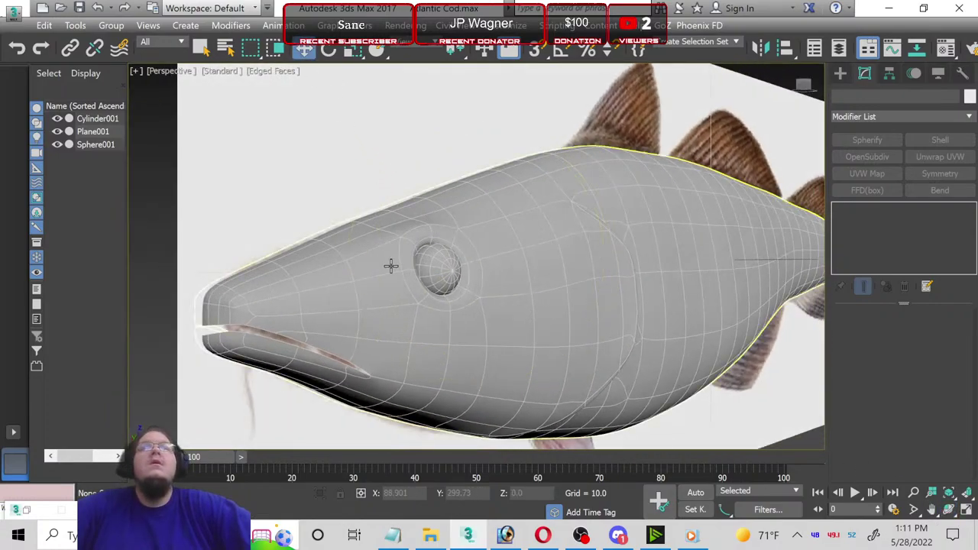
click(386, 301)
alt+middle_drag(309, 287, 535, 359)
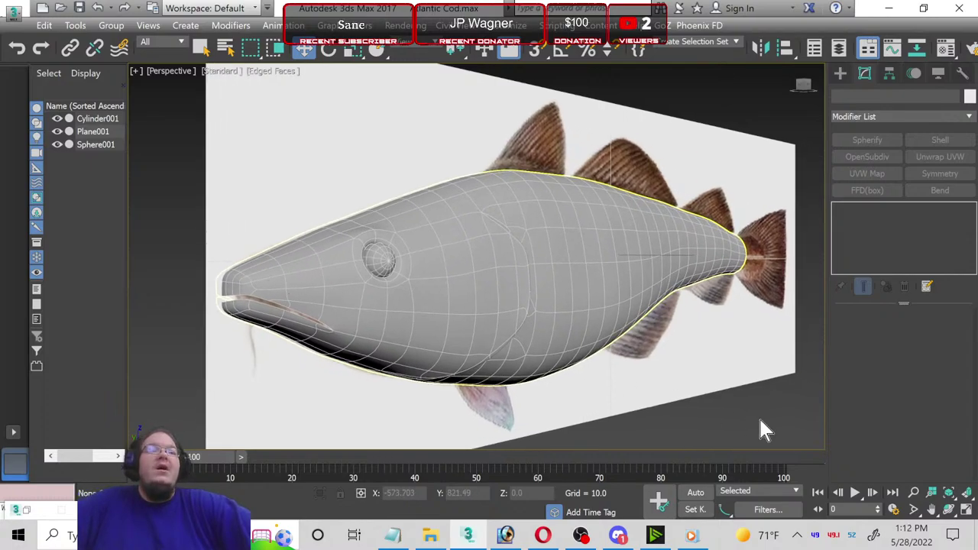
click(759, 431)
Step: Select the fish body and maximize the Left viewport
click(967, 510)
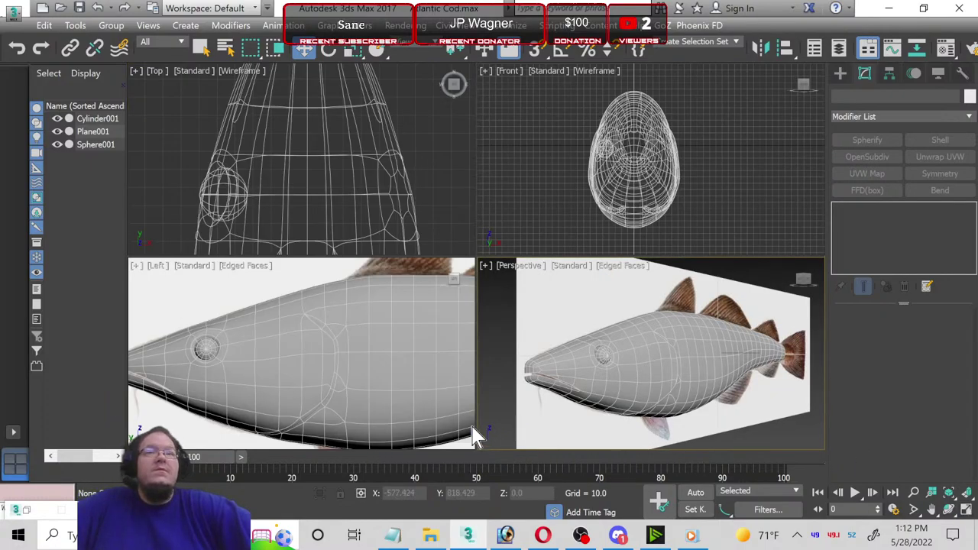
click(433, 415)
click(967, 509)
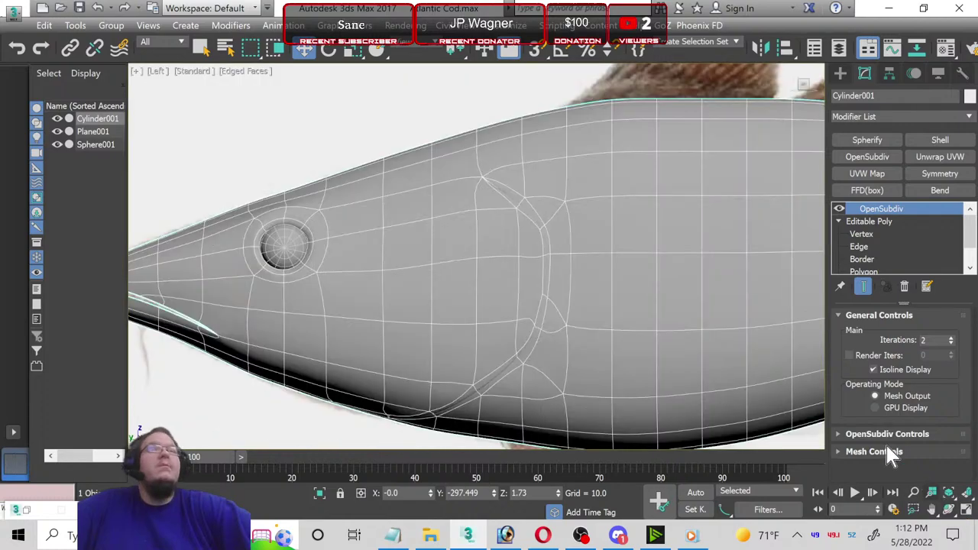
click(406, 25)
Step: Set the renderer to V-Ray Adv 3.40.01 and load all categories of the Product Rendering_New preset
click(493, 55)
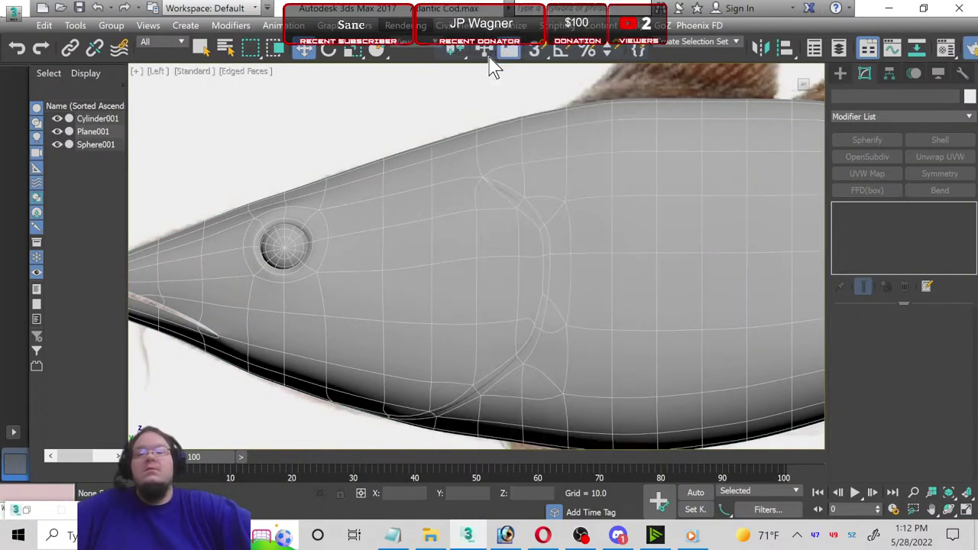
click(559, 151)
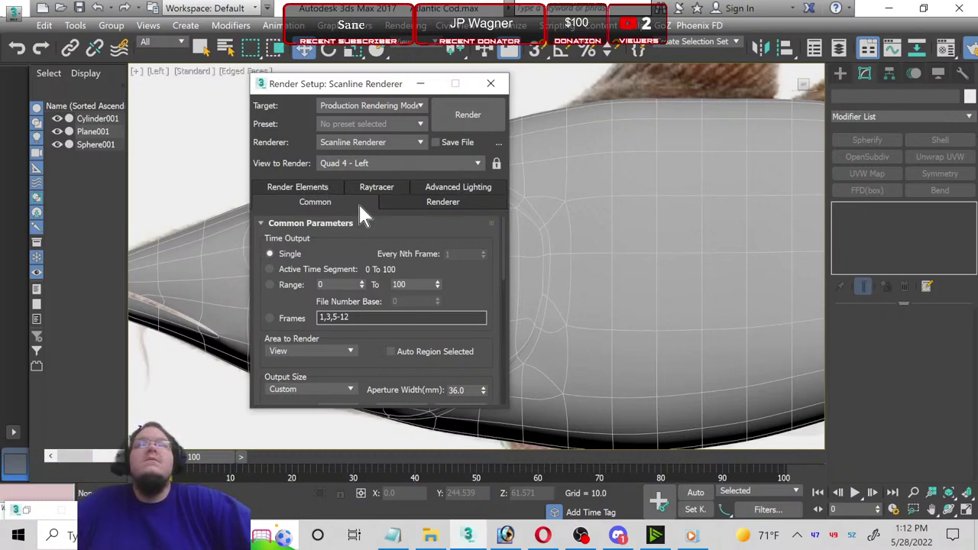
click(393, 140)
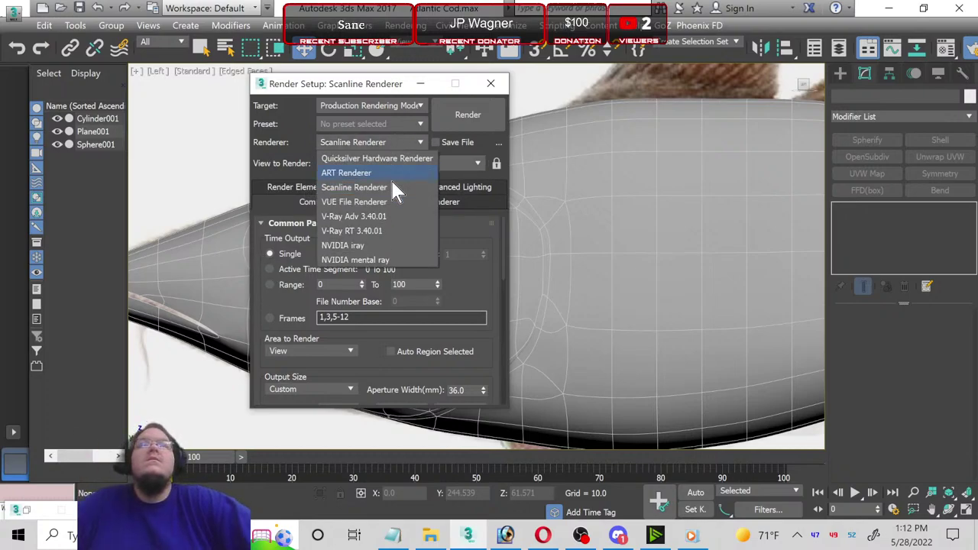
click(367, 216)
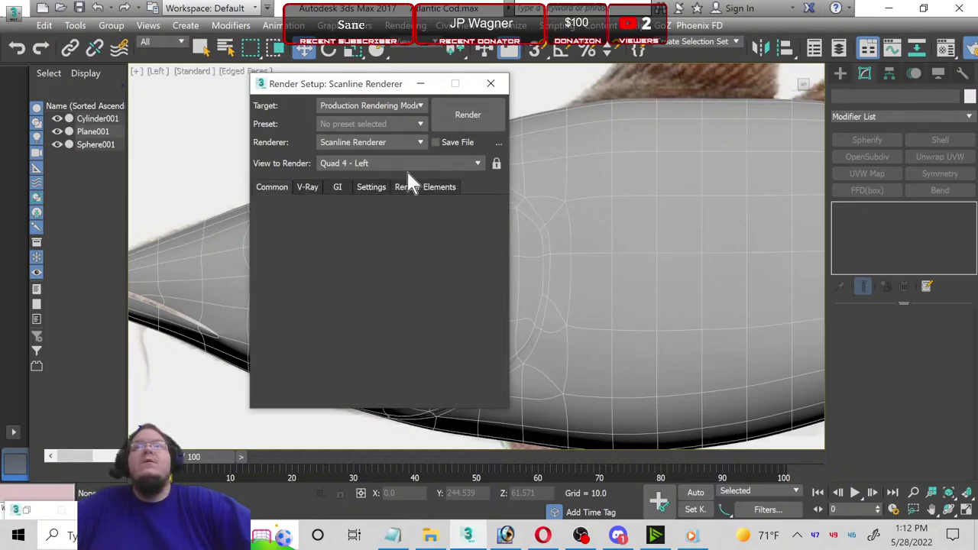
click(375, 126)
click(356, 142)
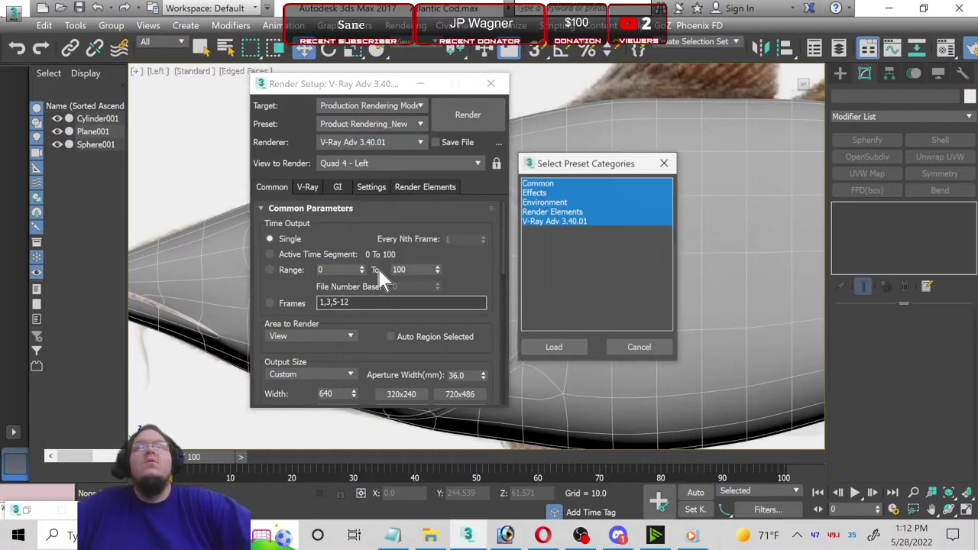
click(569, 340)
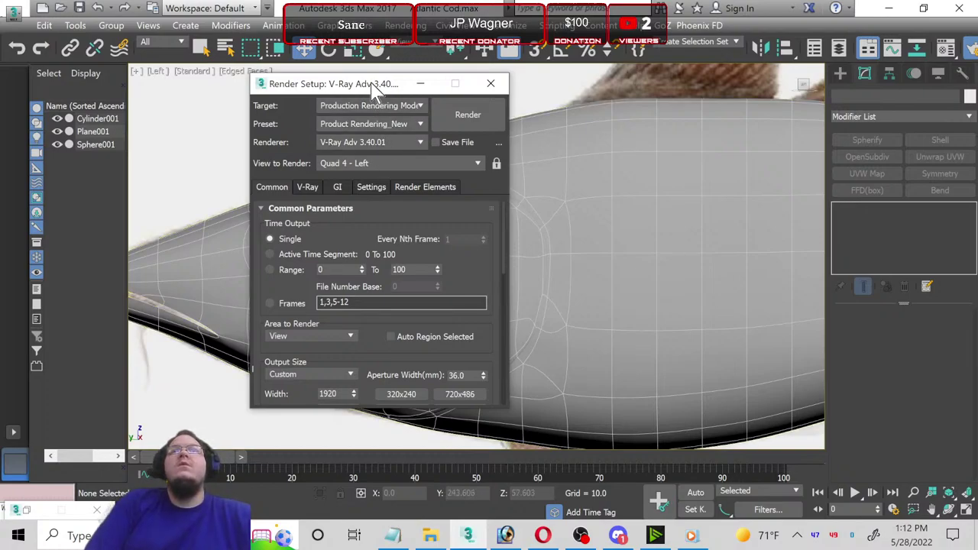
drag(373, 83, 337, 74)
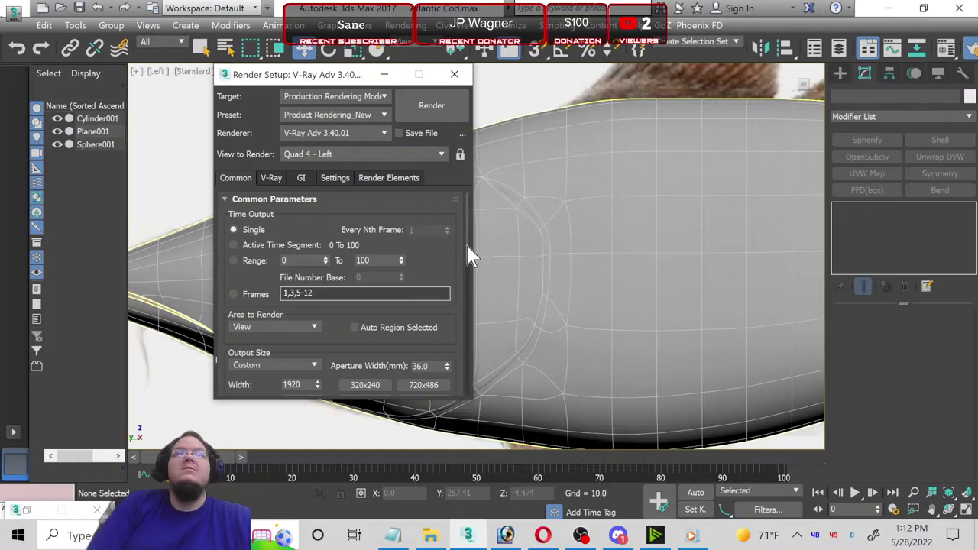
mouse_move(468, 256)
mouse_down()
mouse_move(464, 328)
mouse_move(473, 120)
mouse_up()
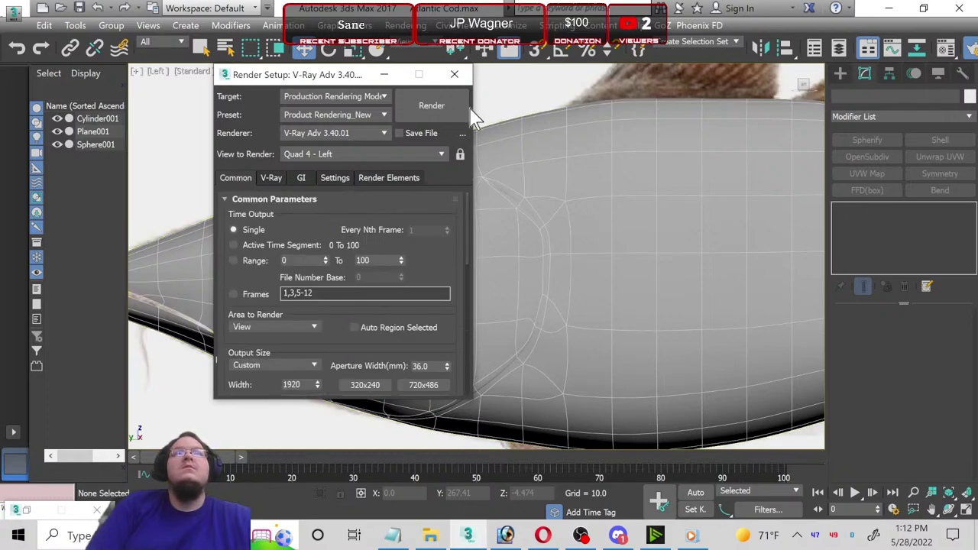
click(454, 75)
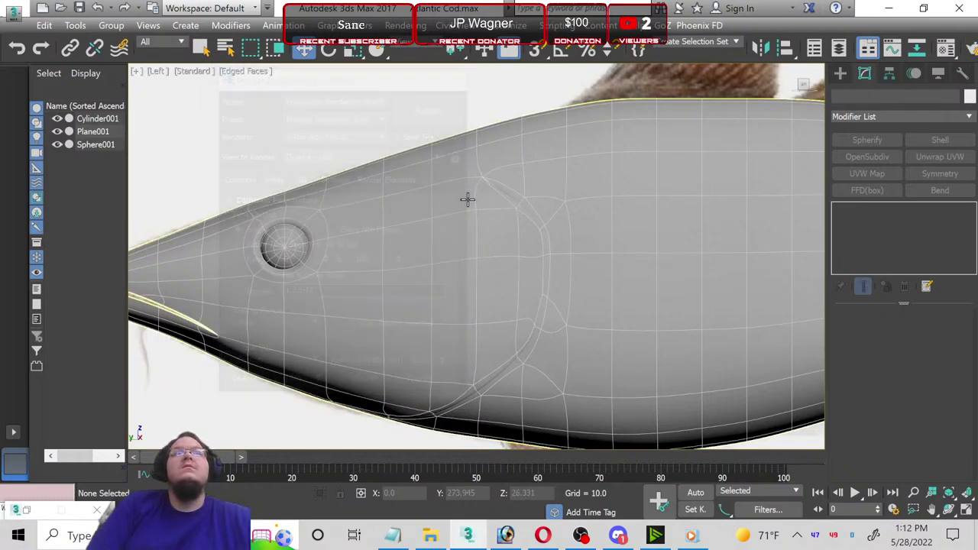
Step: Center the fish in the maximized Top view, hide the eye sphere, and delete the body's OpenSubdiv modifier
click(966, 510)
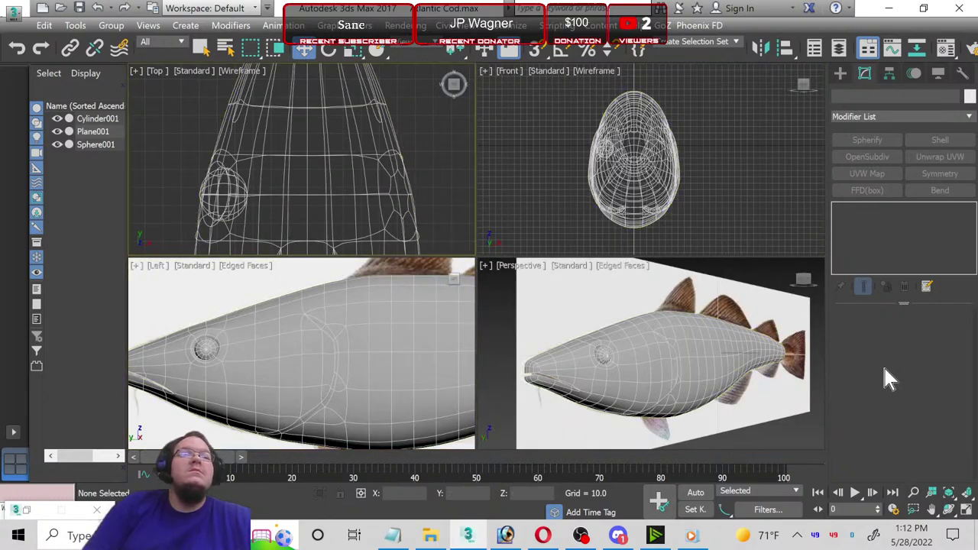
click(966, 510)
scroll(669, 382, down, 2)
scroll(669, 382, down, 2)
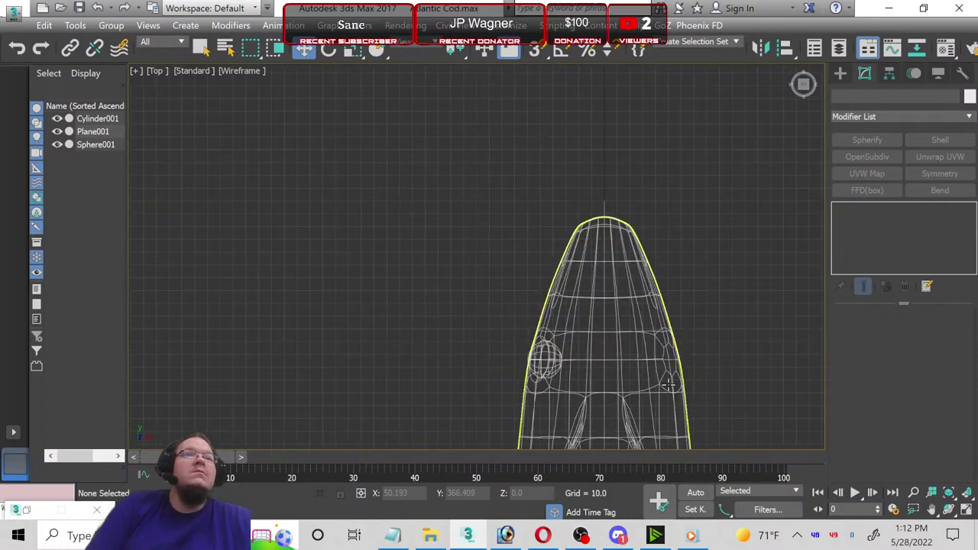
middle_drag(669, 382, 581, 352)
click(966, 510)
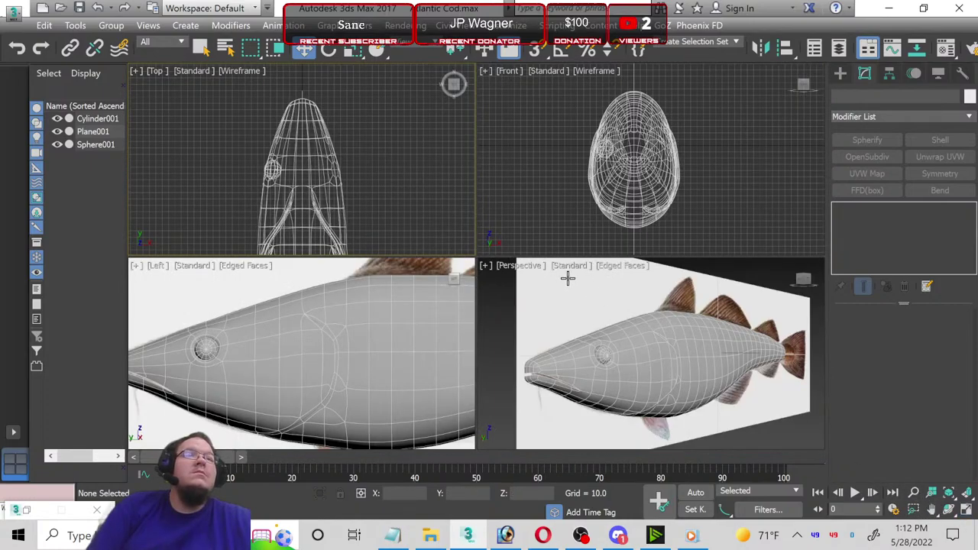
click(962, 512)
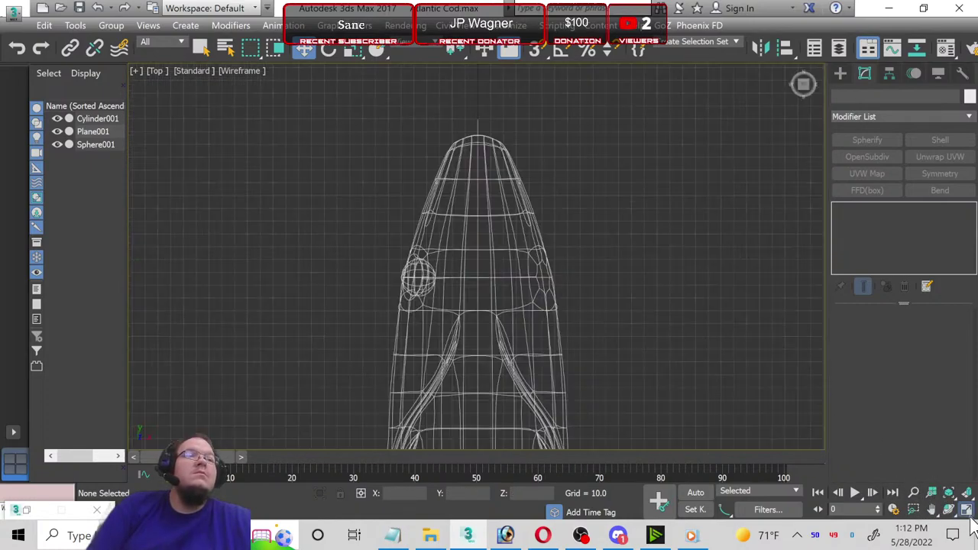
click(524, 304)
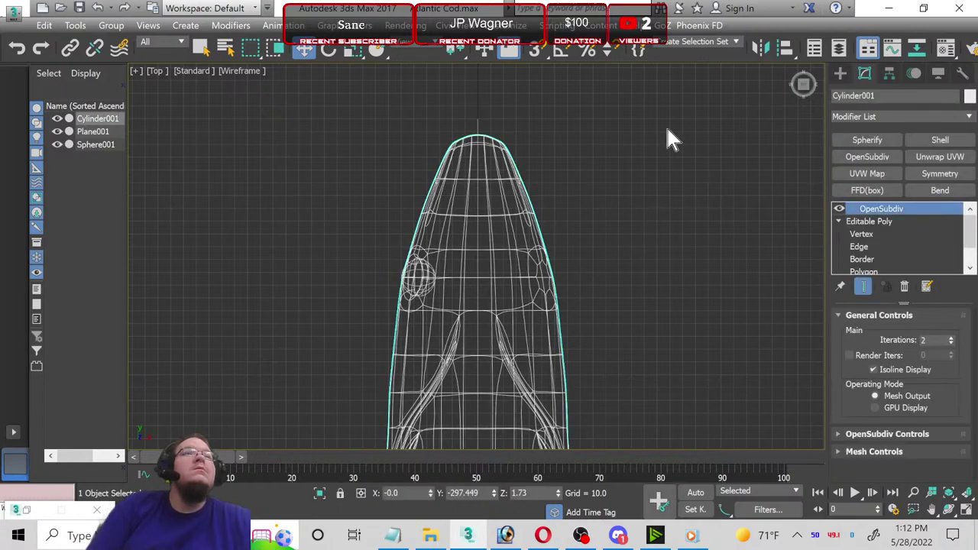
click(58, 145)
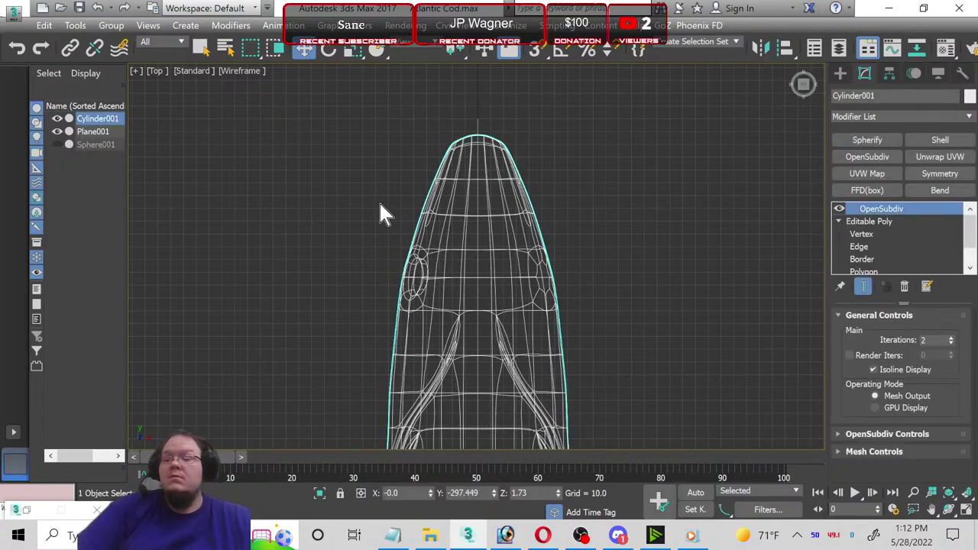
right_click(890, 210)
click(869, 231)
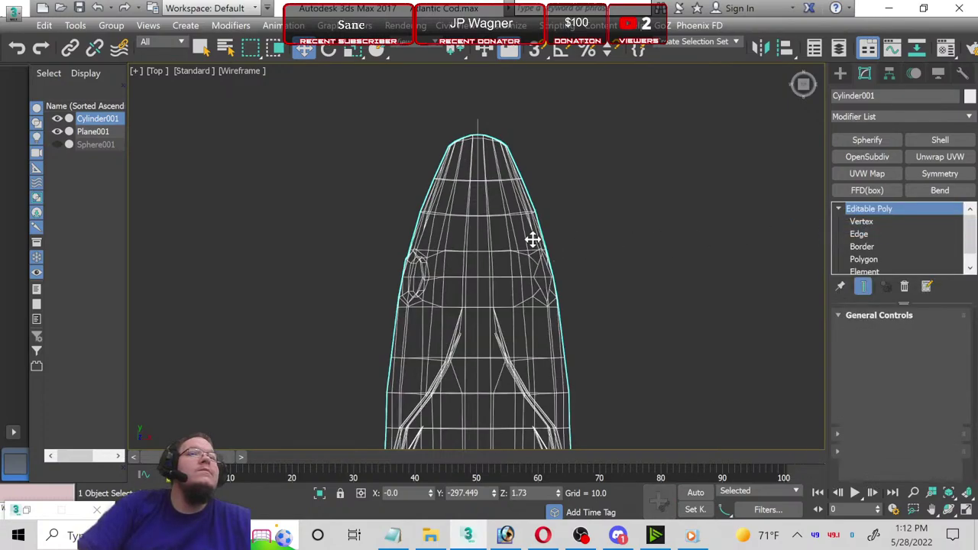
Step: Unhide the eye sphere, hide Plane001, and reselect Cylinder001
click(367, 277)
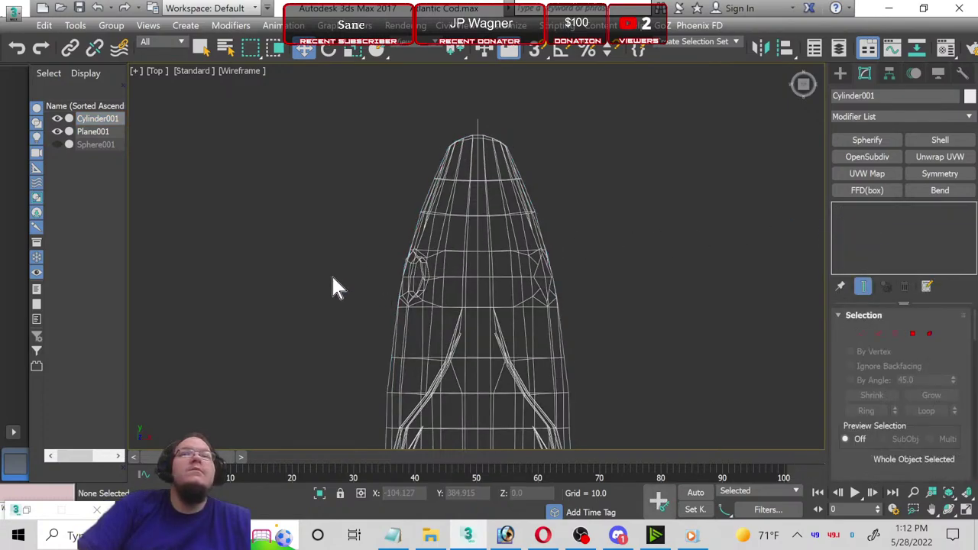
click(55, 143)
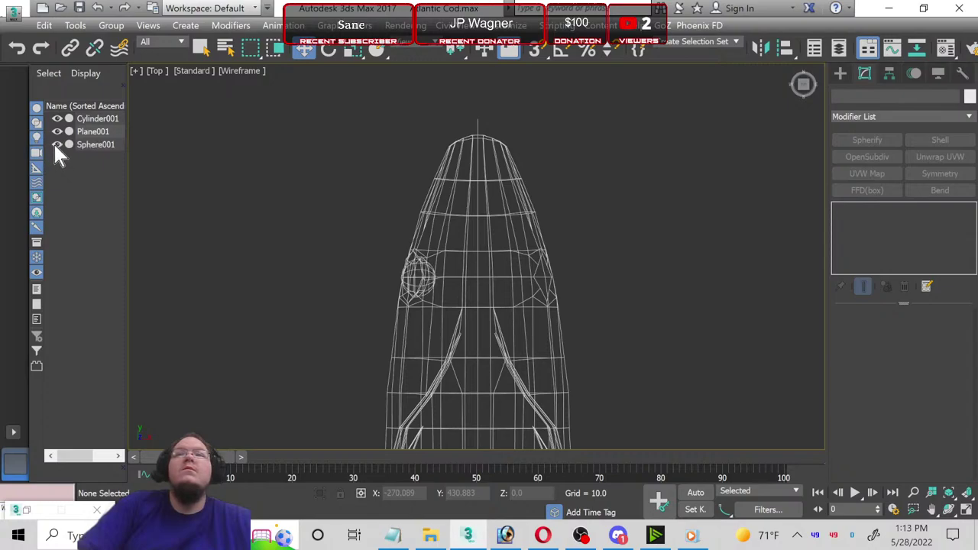
click(57, 132)
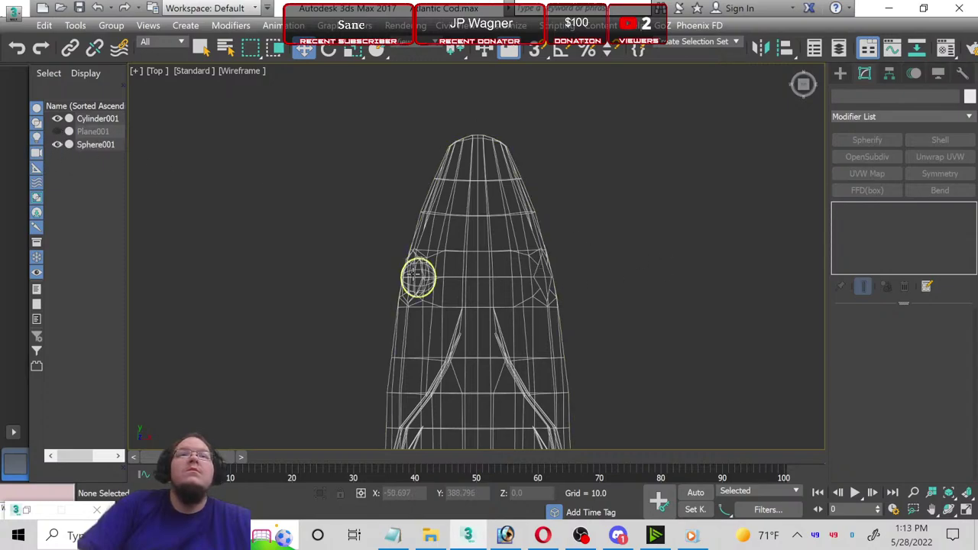
click(418, 275)
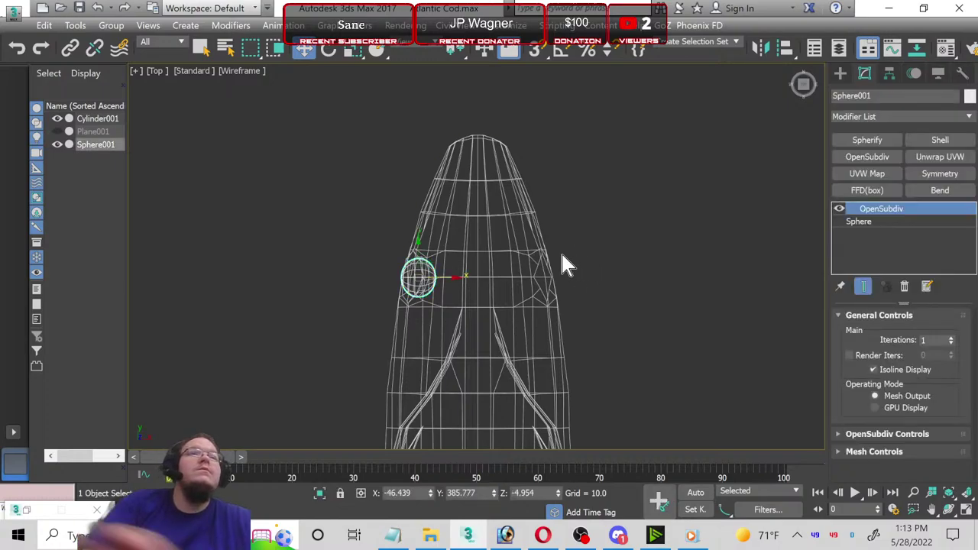
click(466, 226)
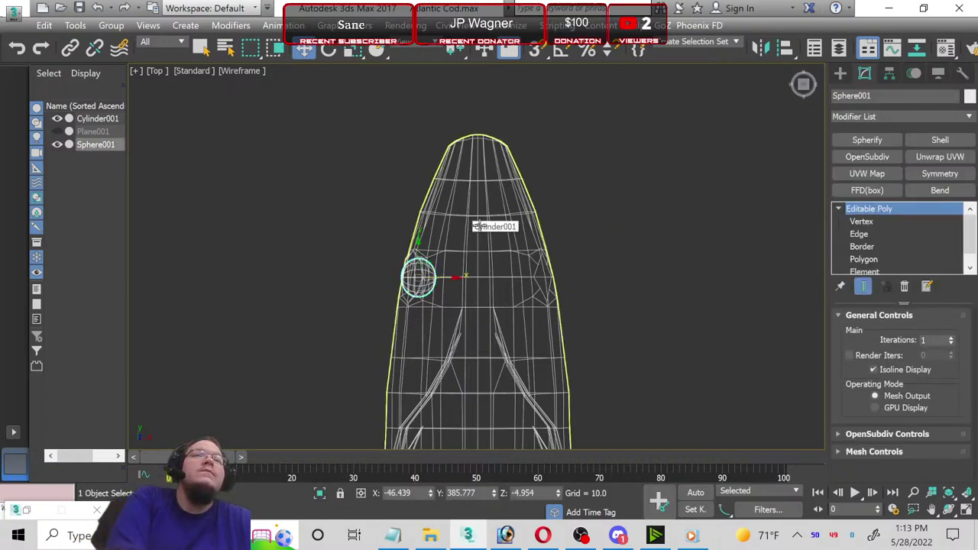
Step: In Polygon mode, marquee-select the right-half polygons of the head and upper body
click(879, 259)
scroll(432, 128, up, 2)
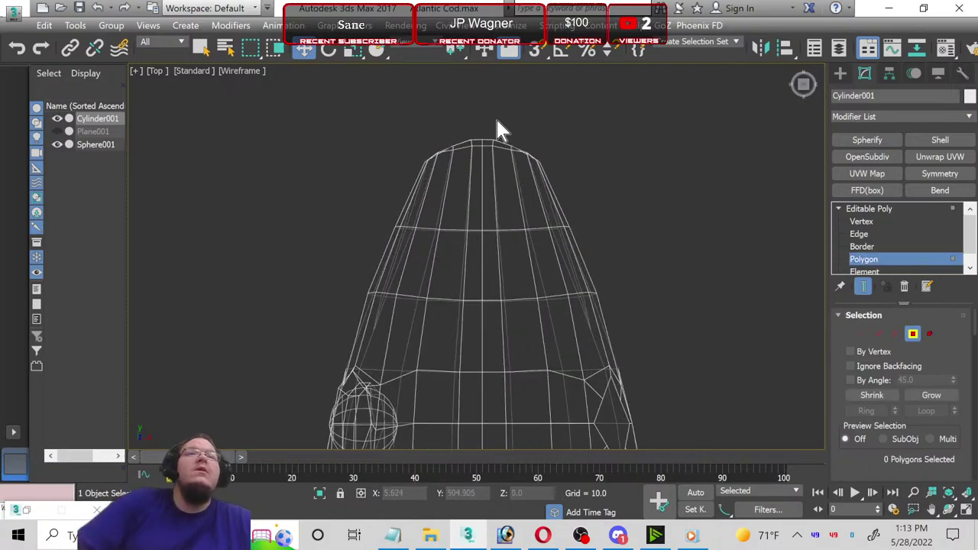
drag(491, 120, 673, 440)
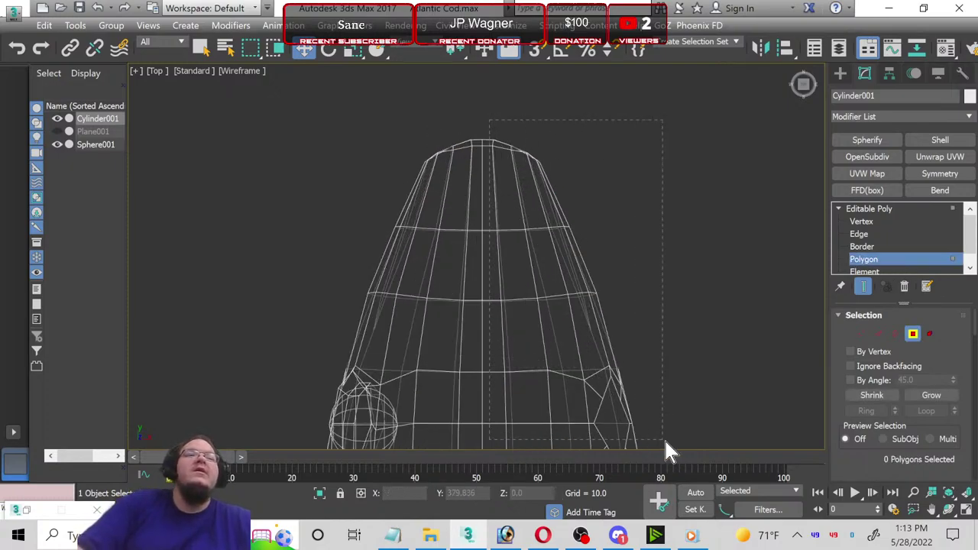
middle_drag(463, 231, 402, 75)
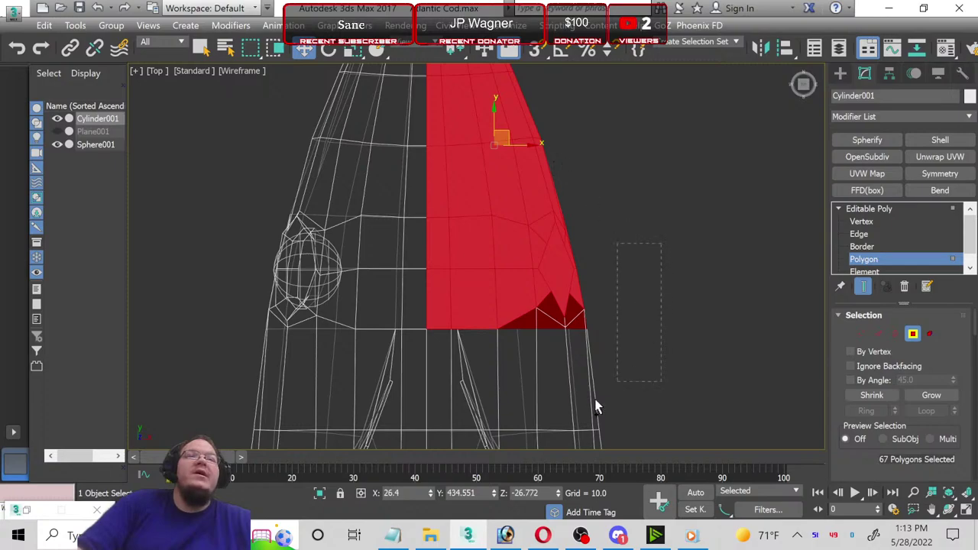
ctrl+drag(598, 407, 428, 437)
mouse_move(428, 436)
middle_down()
mouse_move(400, 212)
mouse_move(411, 147)
middle_up()
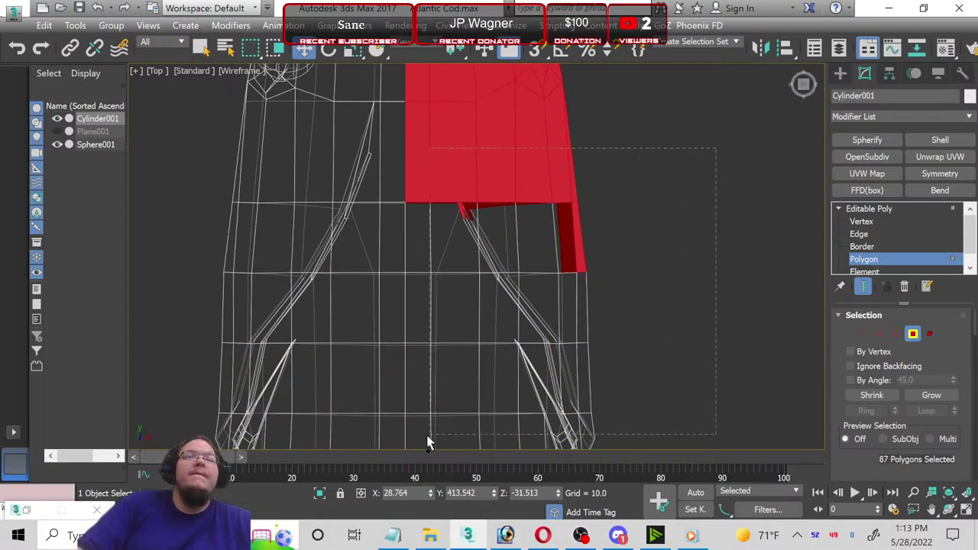
ctrl+drag(490, 442, 426, 444)
middle_drag(426, 435, 413, 64)
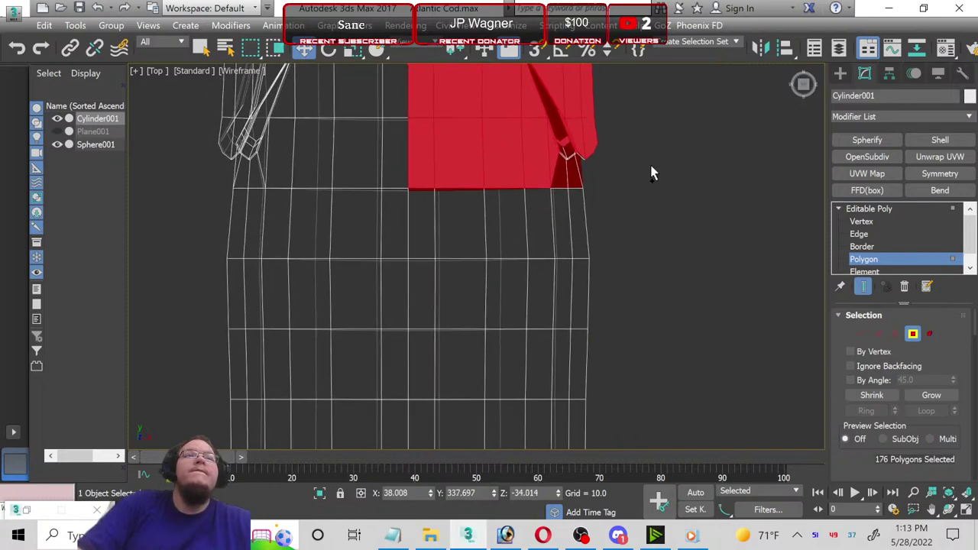
ctrl+drag(752, 124, 414, 419)
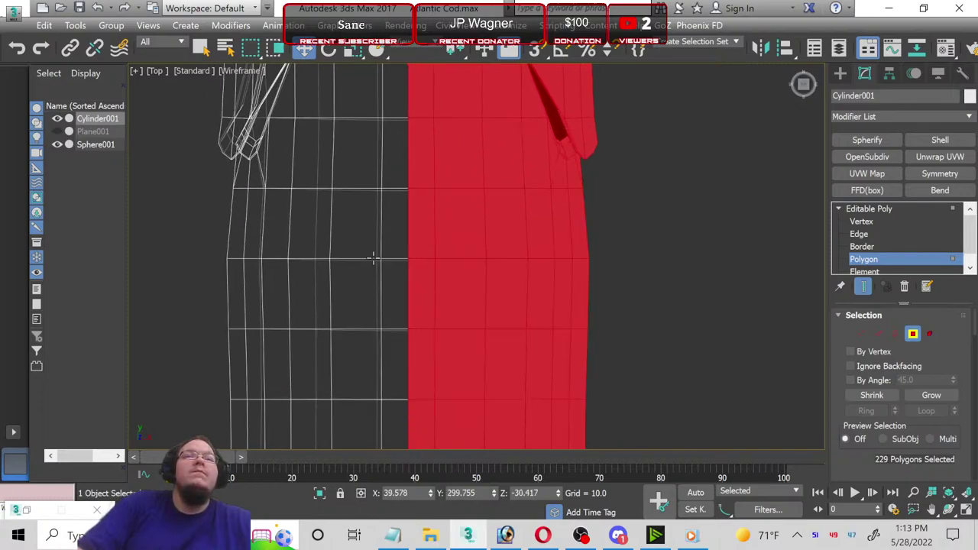
Step: Extend the right-half selection down to the tail, then clear the polygon selection
middle_drag(395, 448, 340, 192)
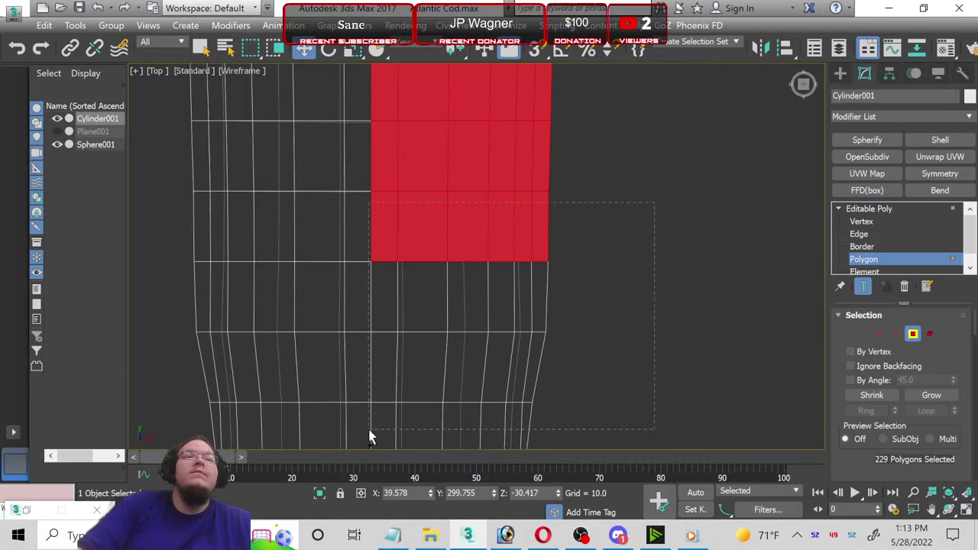
ctrl+drag(383, 435, 382, 437)
middle_drag(382, 436, 323, 149)
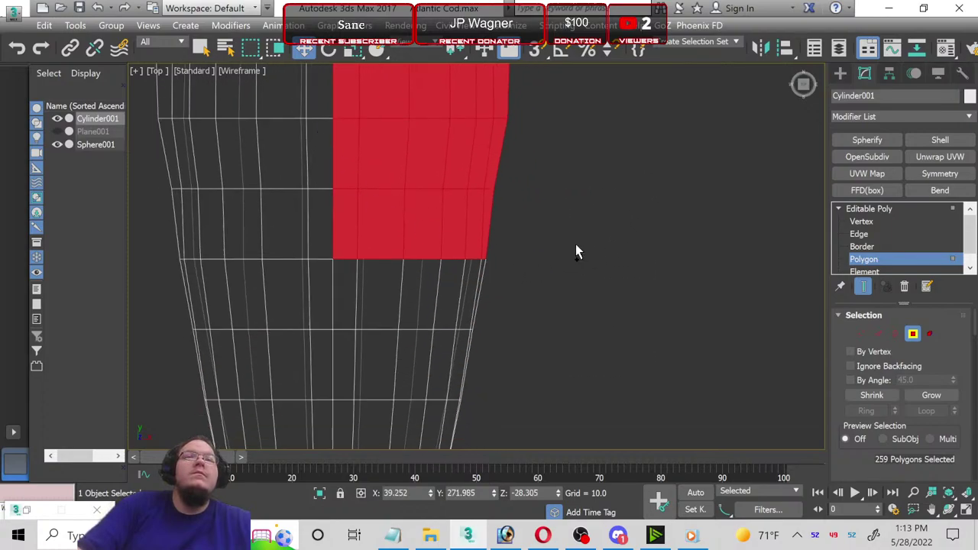
ctrl+drag(359, 441, 343, 435)
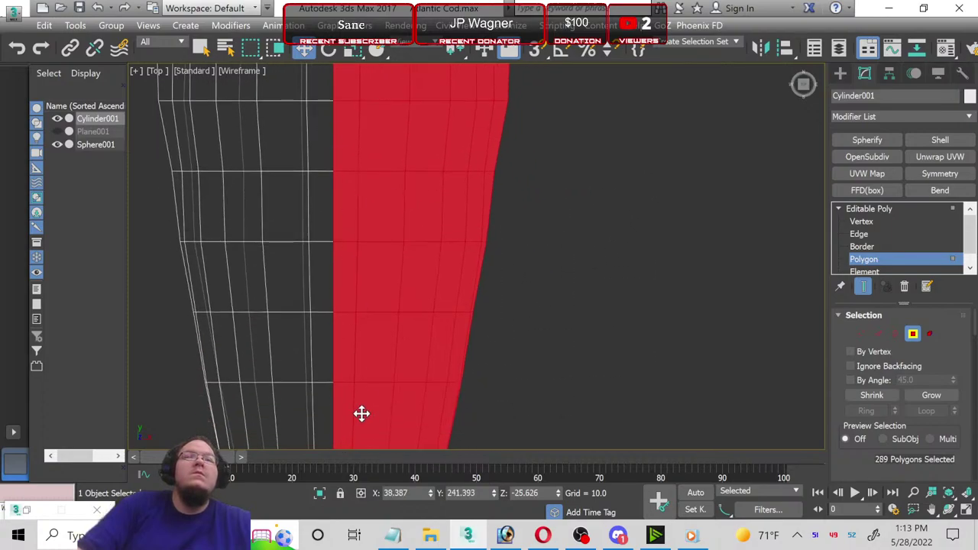
middle_drag(360, 412, 349, 75)
middle_drag(482, 395, 574, 160)
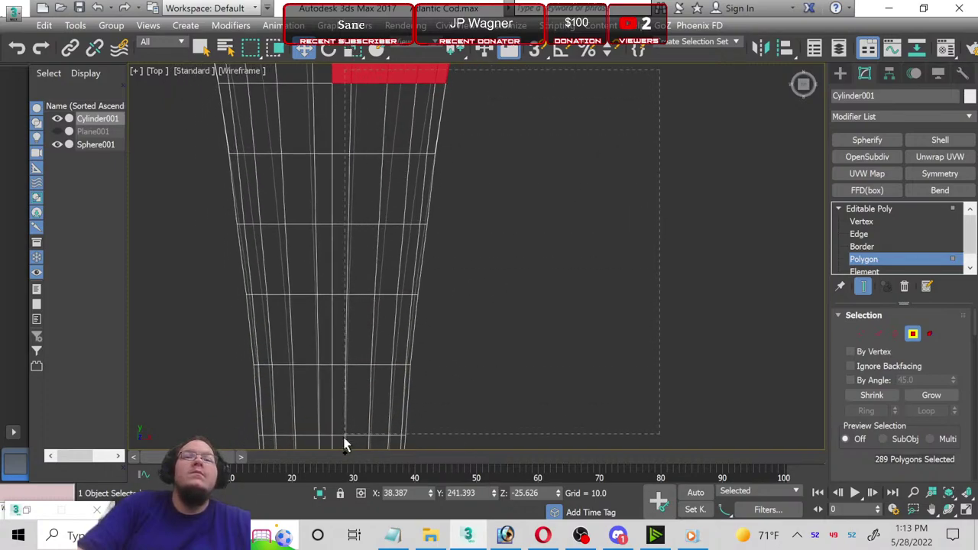
ctrl+drag(366, 319, 341, 435)
mouse_move(341, 435)
middle_down()
mouse_move(357, 226)
mouse_move(352, 115)
middle_up()
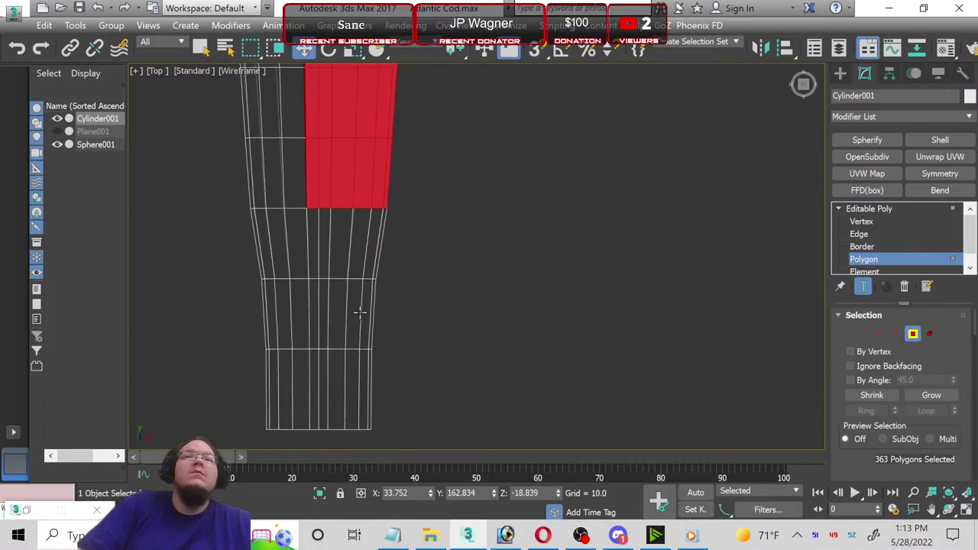
mouse_move(332, 432)
ctrl+mouse_down()
mouse_move(320, 450)
mouse_move(320, 441)
ctrl+mouse_up()
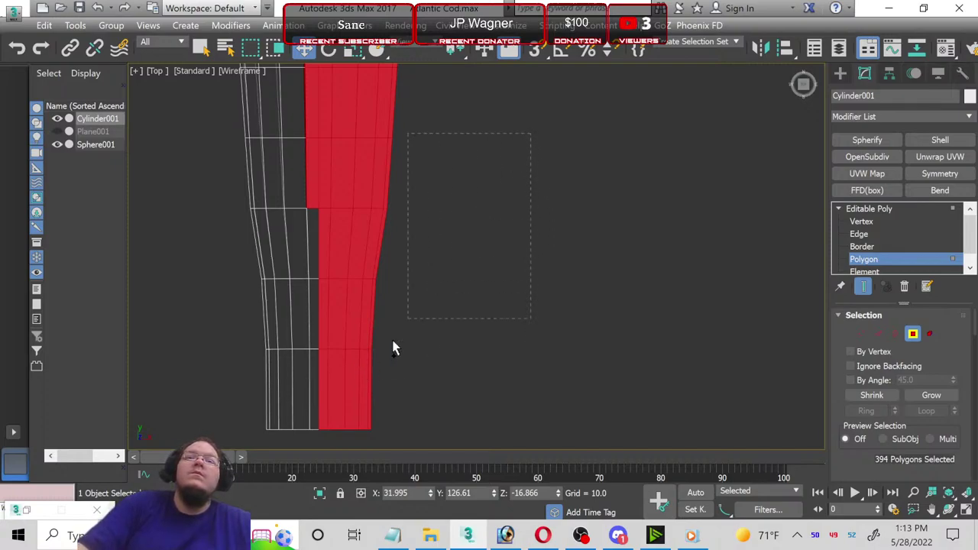
ctrl+drag(393, 348, 317, 438)
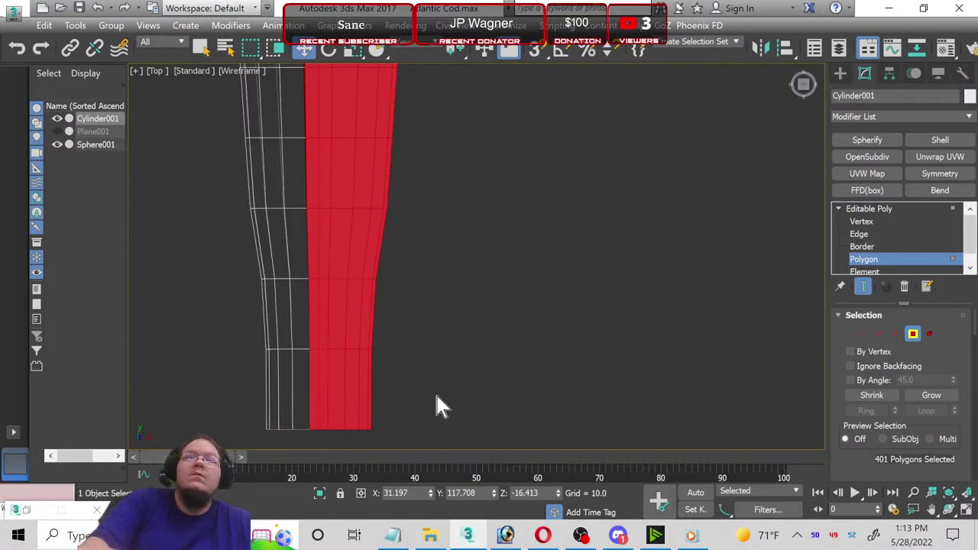
click(421, 338)
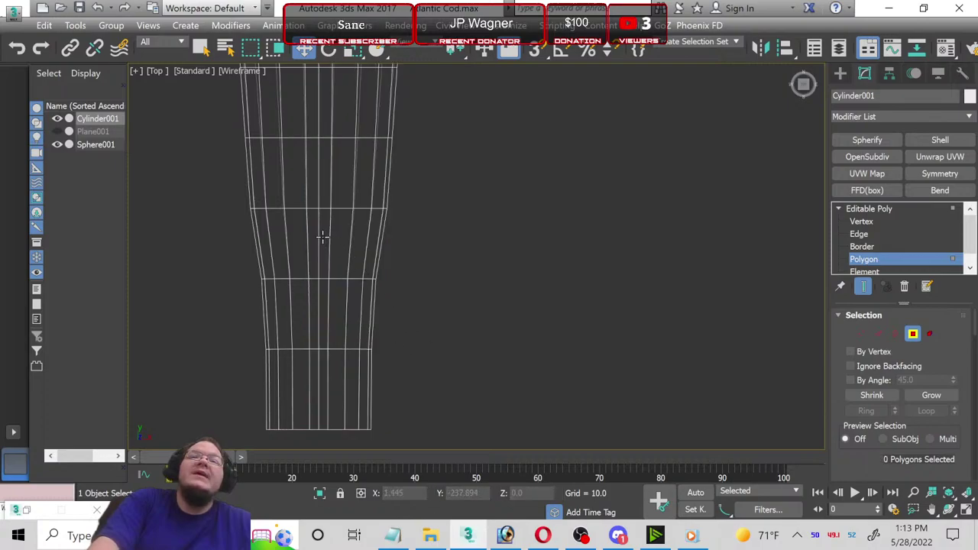
Step: At Edge level, pick two centre-line edges and grow them into the 62-edge centre loop
click(858, 233)
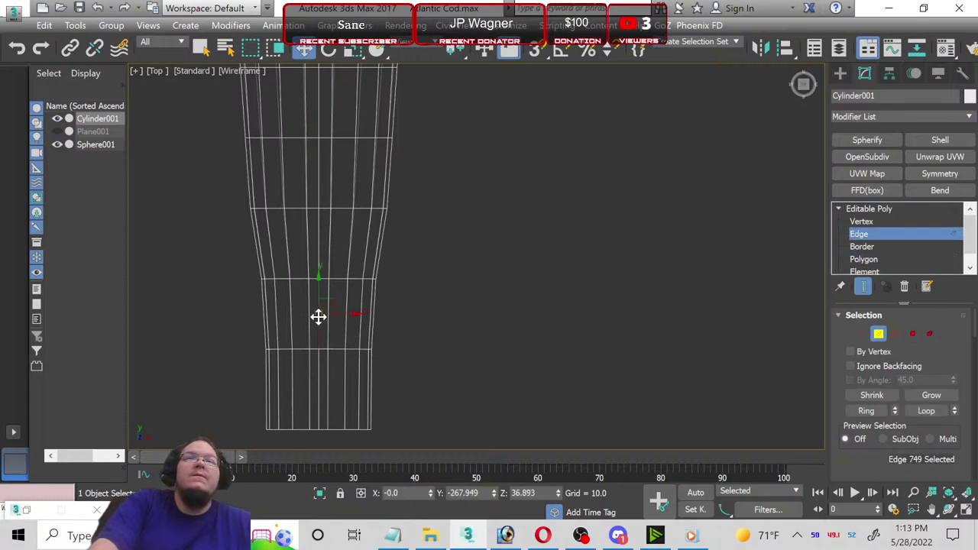
double_click(318, 316)
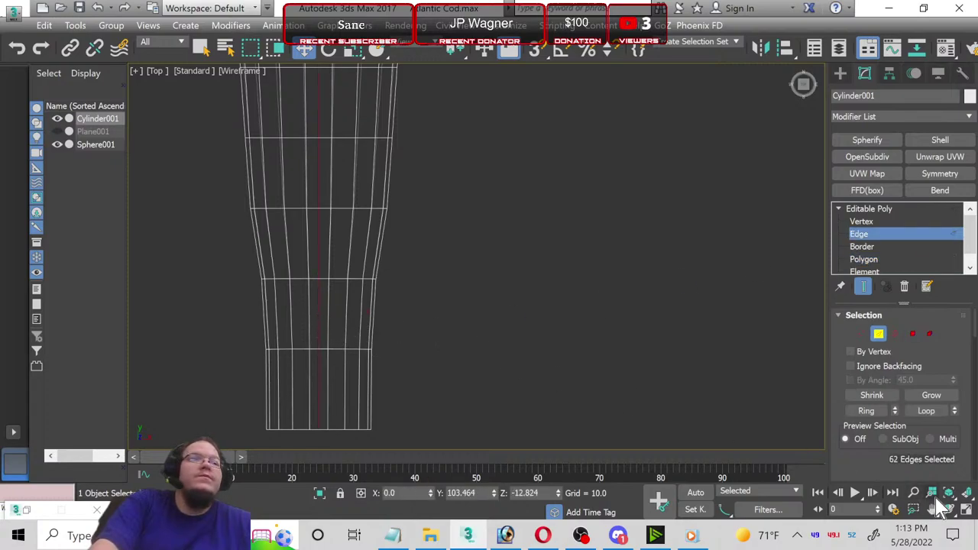
click(454, 295)
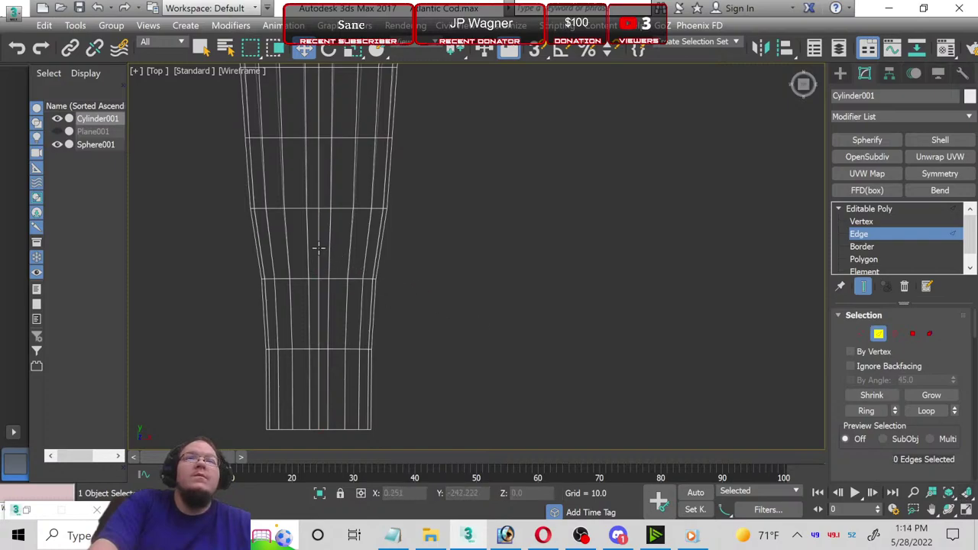
click(322, 246)
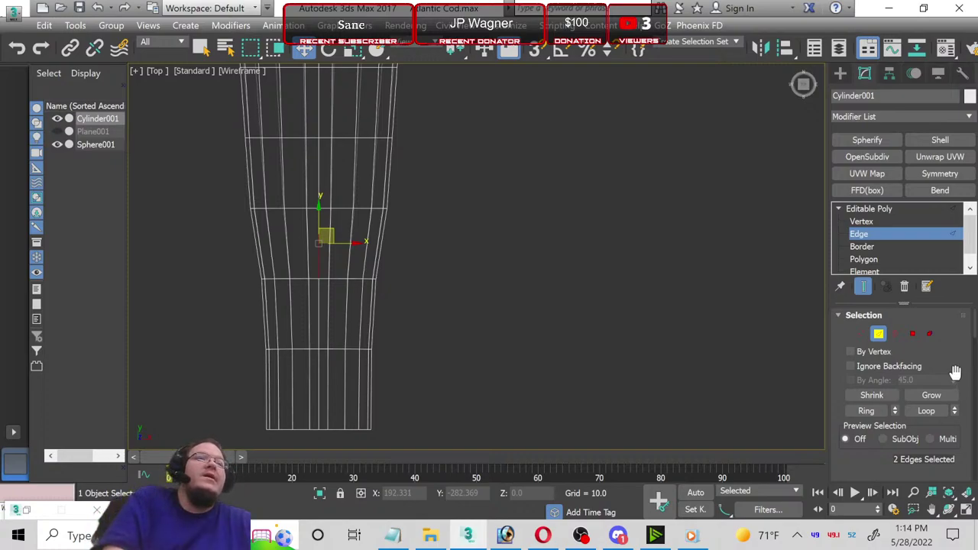
scroll(950, 378, down, 1)
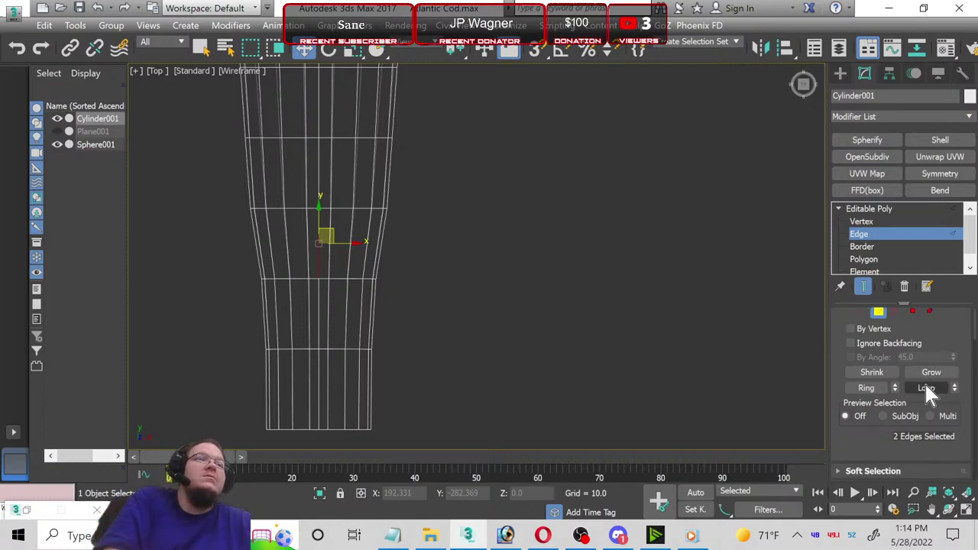
click(926, 388)
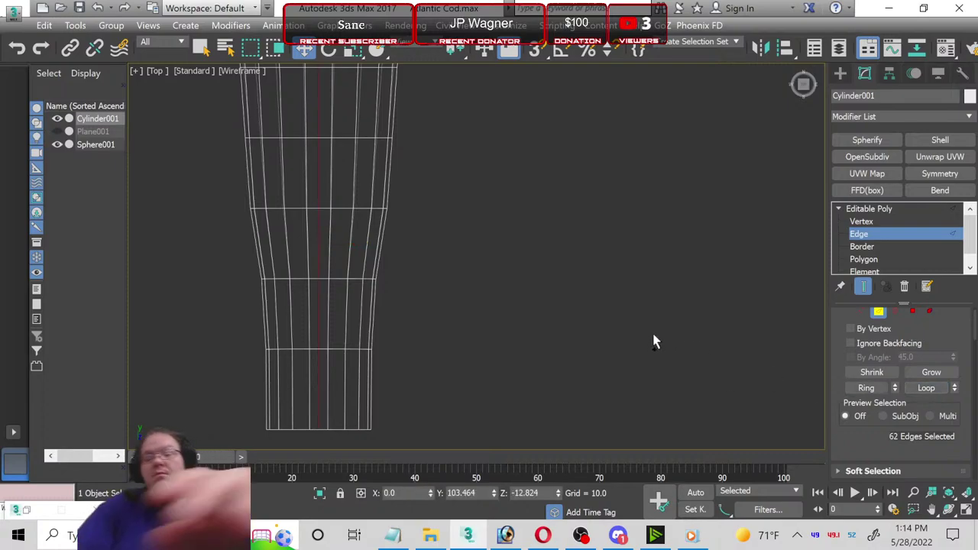
click(654, 342)
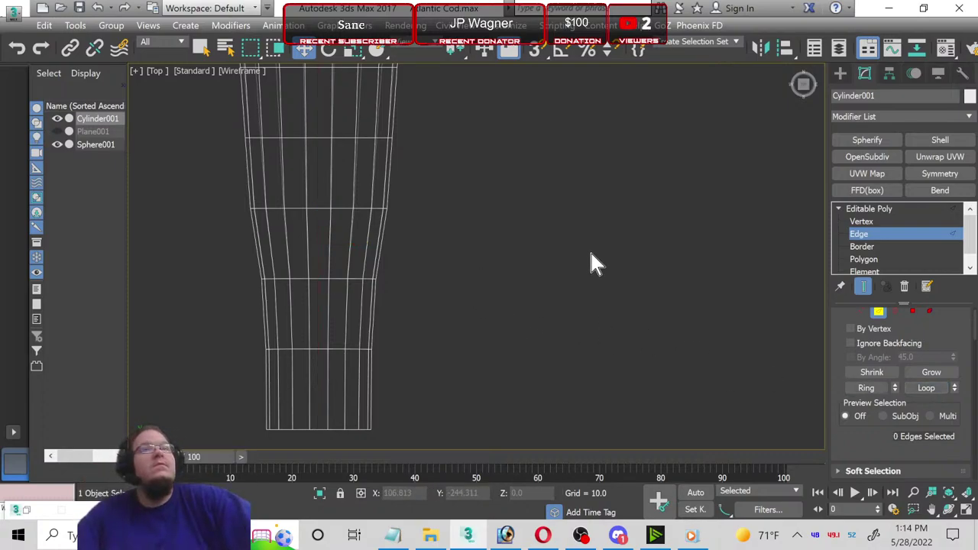
key(ctrl+z)
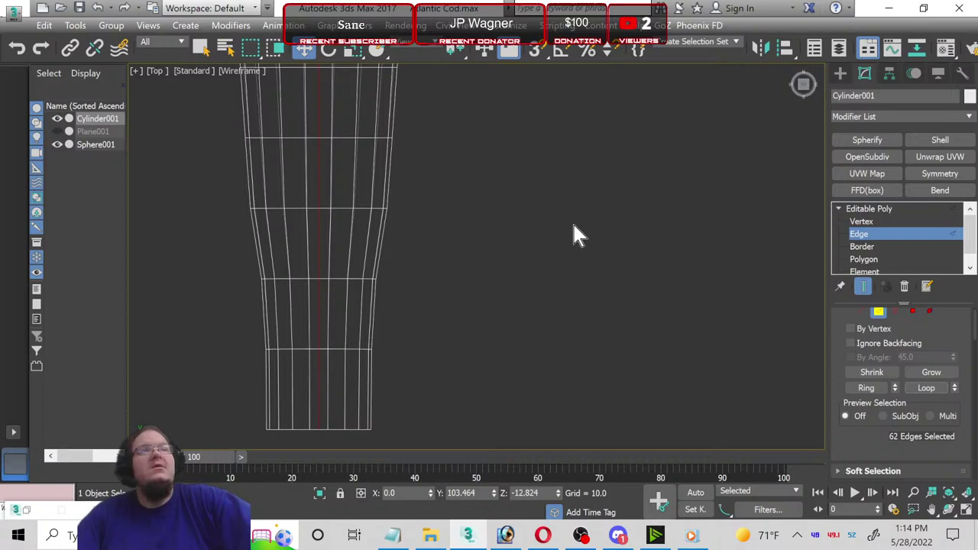
click(862, 246)
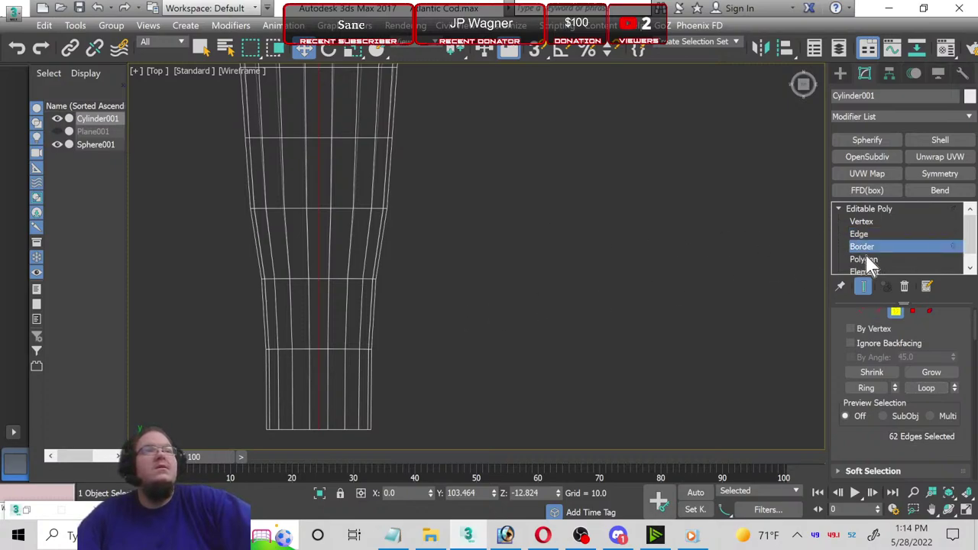
Step: In Polygon mode, marquee-select the right-half polygons along the body in the Top view
click(865, 259)
drag(534, 149, 327, 446)
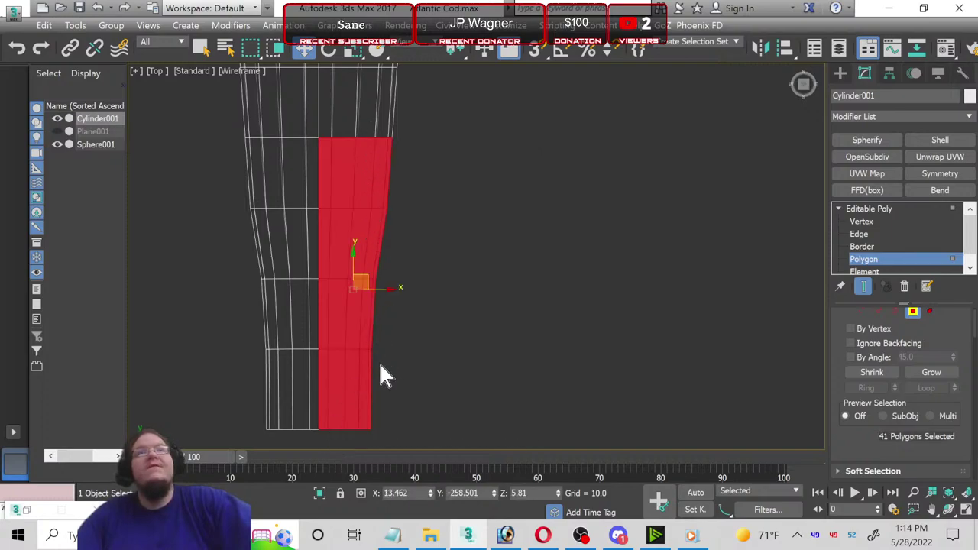
middle_drag(424, 118, 454, 371)
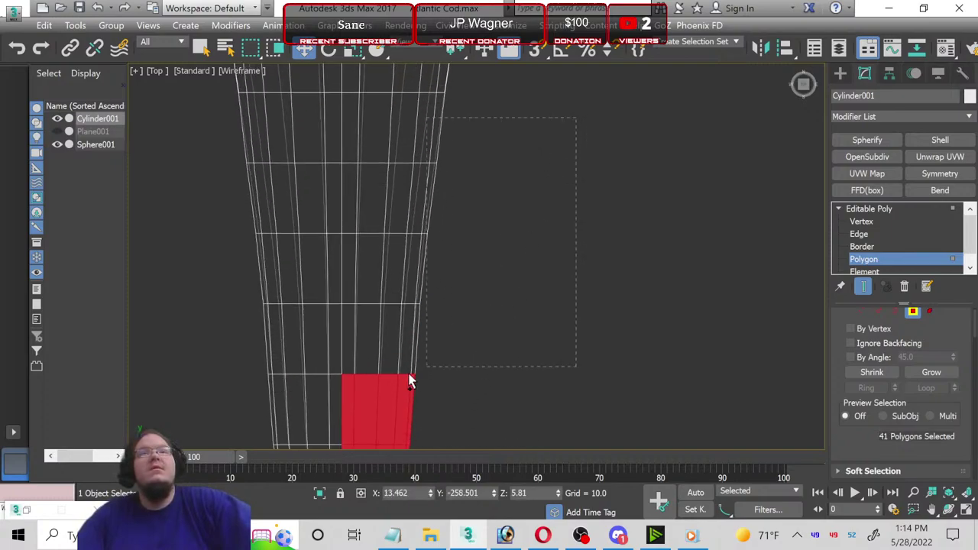
ctrl+drag(350, 383, 352, 381)
scroll(509, 309, up, 1)
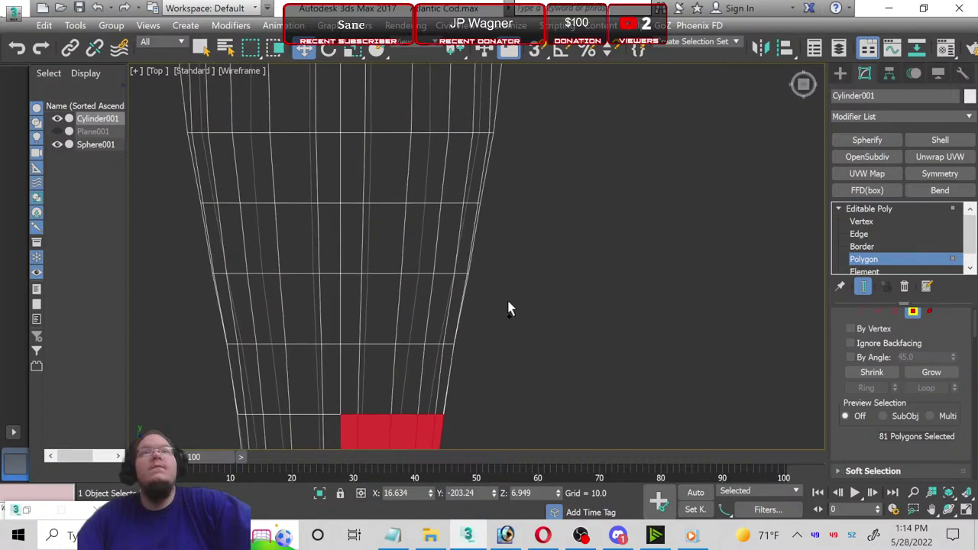
ctrl+drag(374, 414, 349, 421)
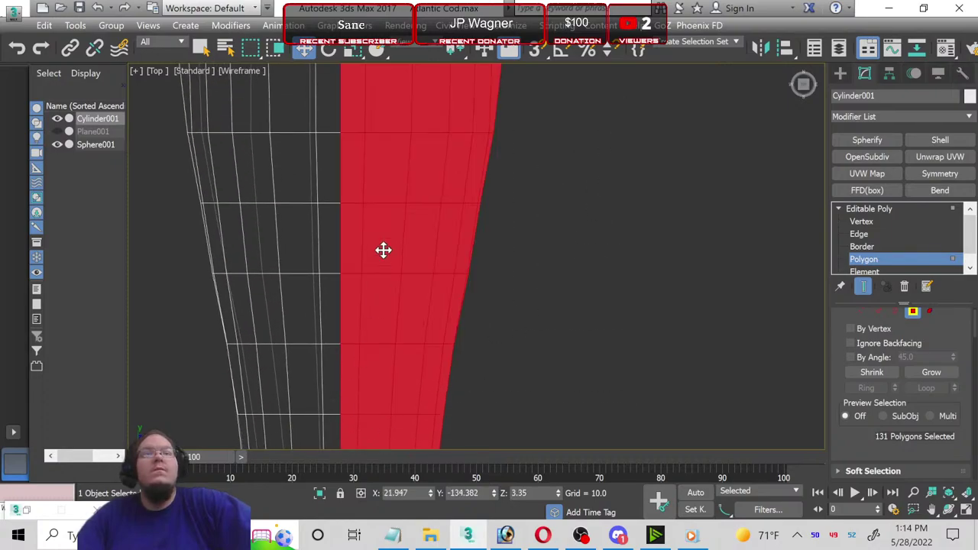
middle_drag(400, 212, 533, 9)
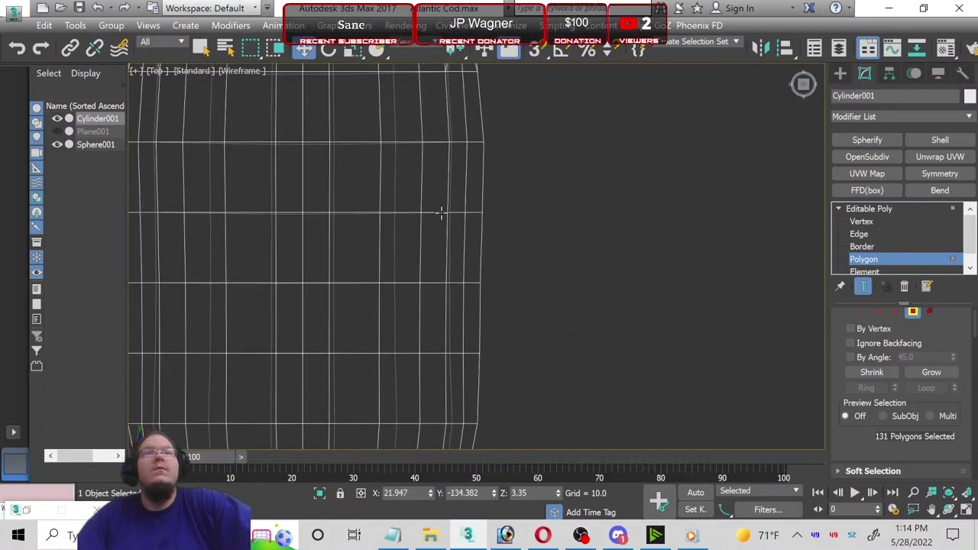
scroll(544, 159, down, 3)
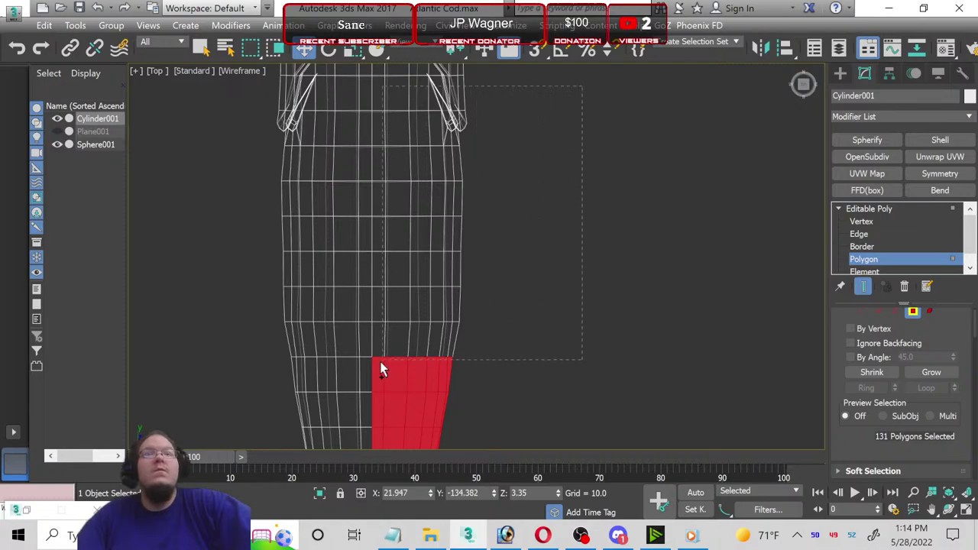
ctrl+drag(392, 366, 364, 367)
Step: Add the head and snout right-half polygons, then delete the whole right half
middle_drag(355, 202, 398, 237)
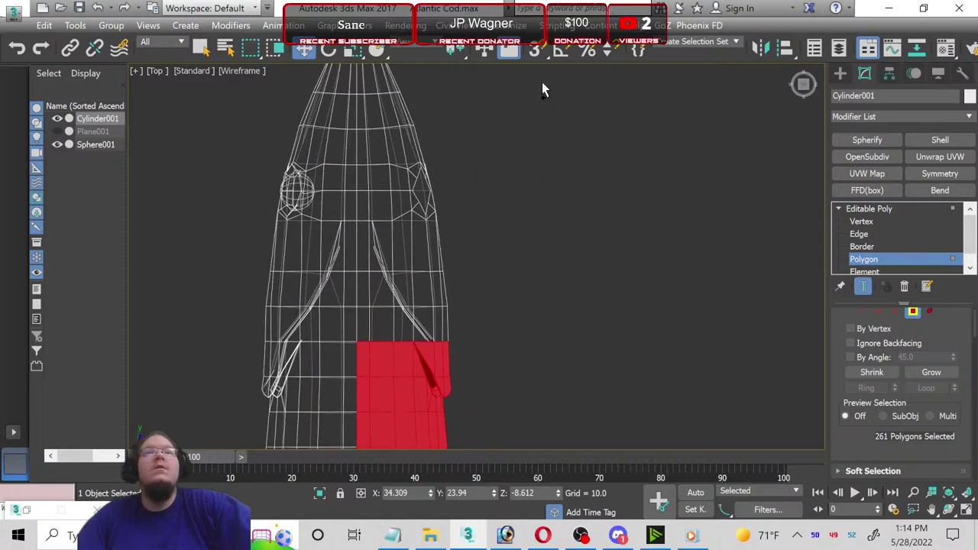
ctrl+drag(359, 369, 364, 363)
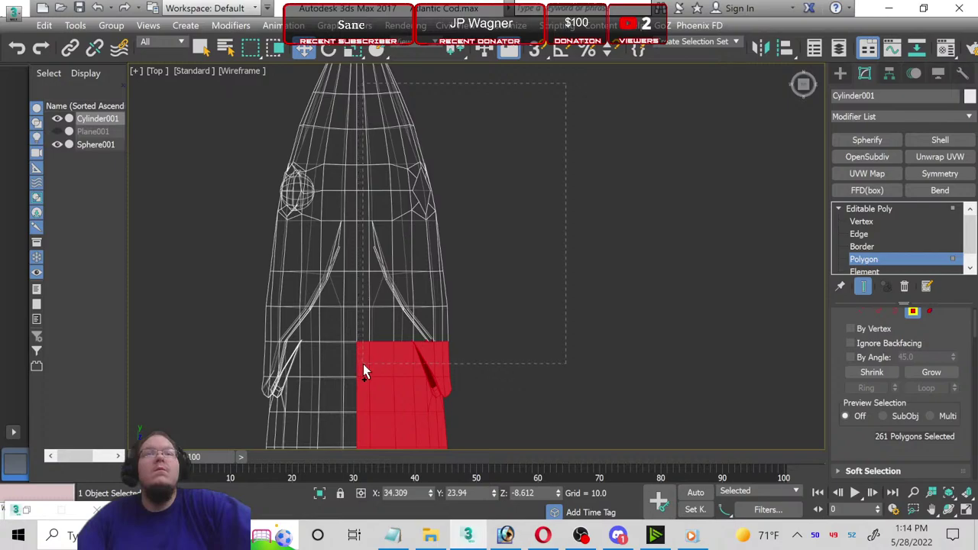
middle_drag(363, 364, 390, 136)
drag(458, 115, 322, 321)
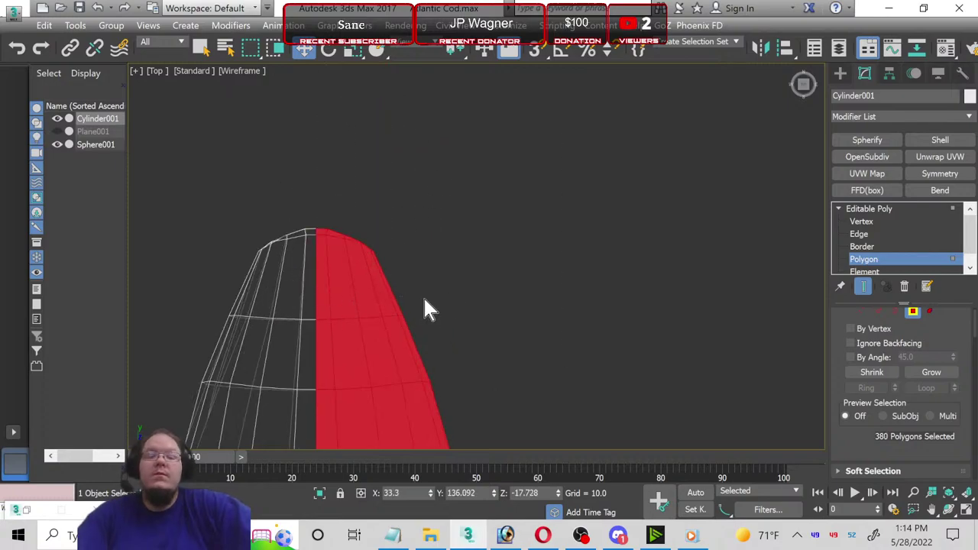
key(Delete)
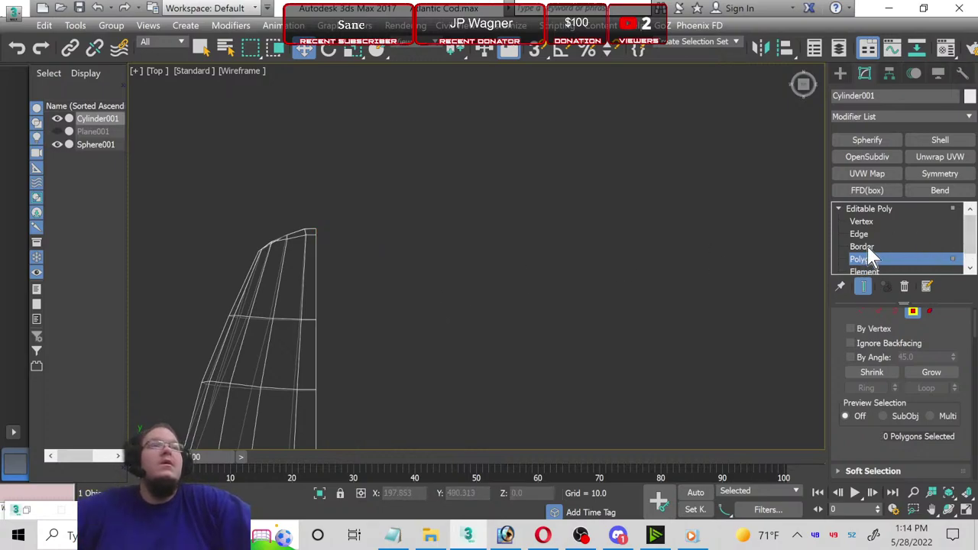
middle_drag(405, 375, 450, 153)
scroll(474, 229, down, 3)
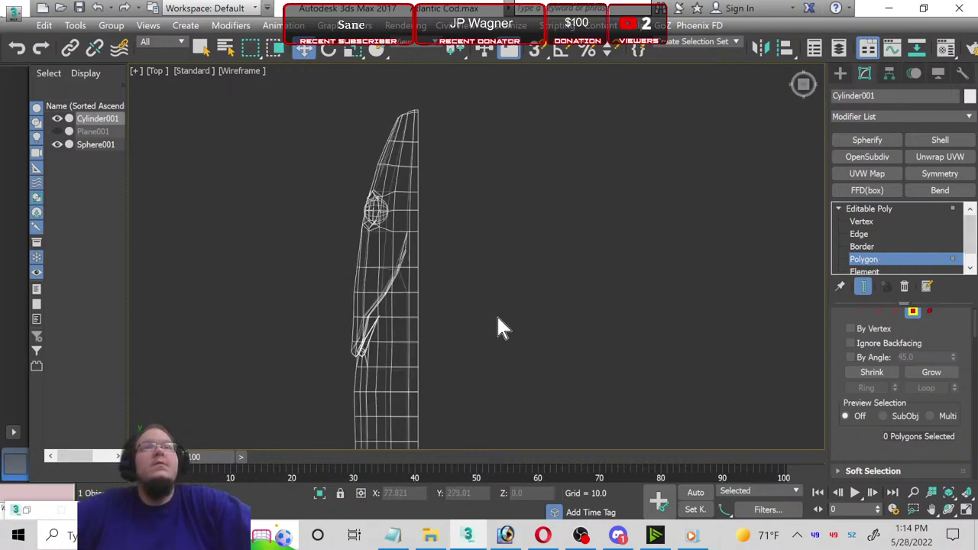
Step: Maximize the Left view and convert material slot 07 into a VRayMtl
click(966, 511)
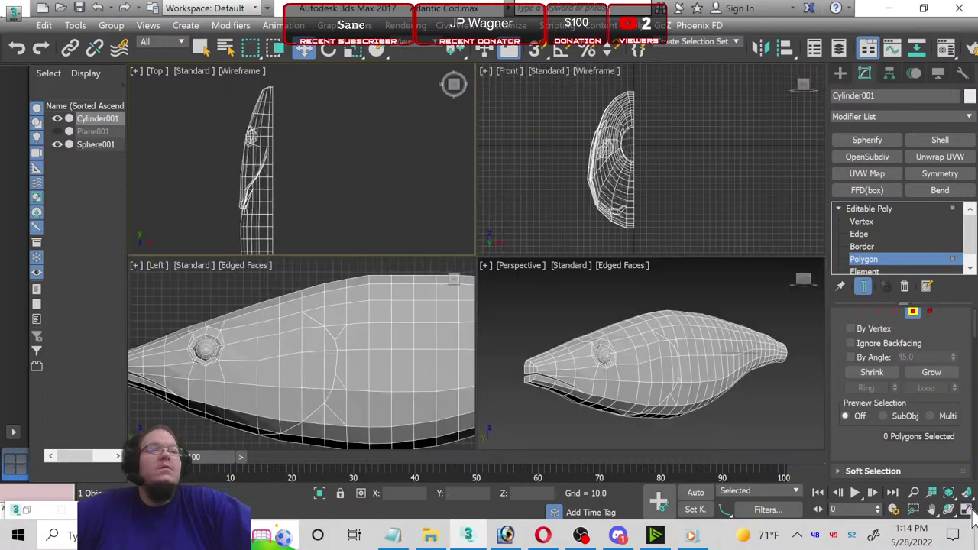
right_click(412, 410)
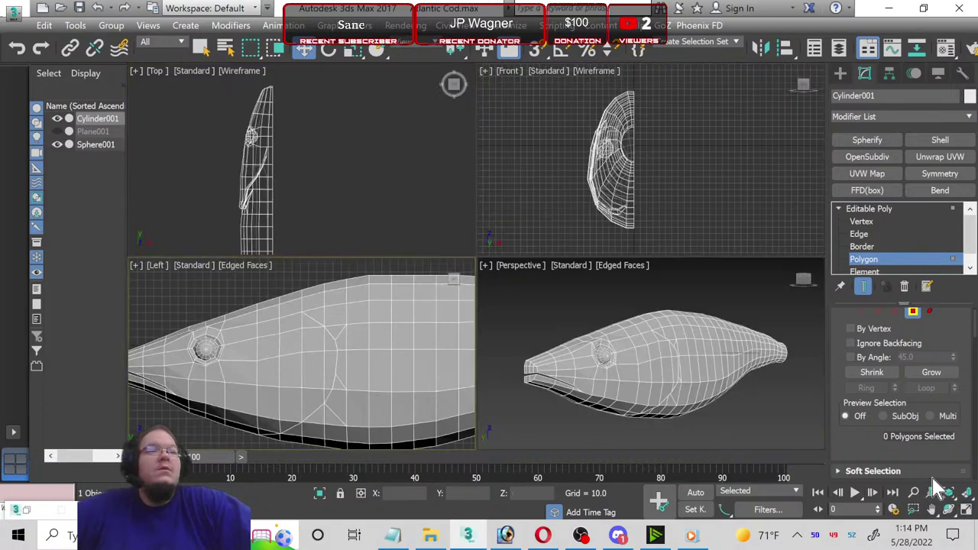
click(972, 513)
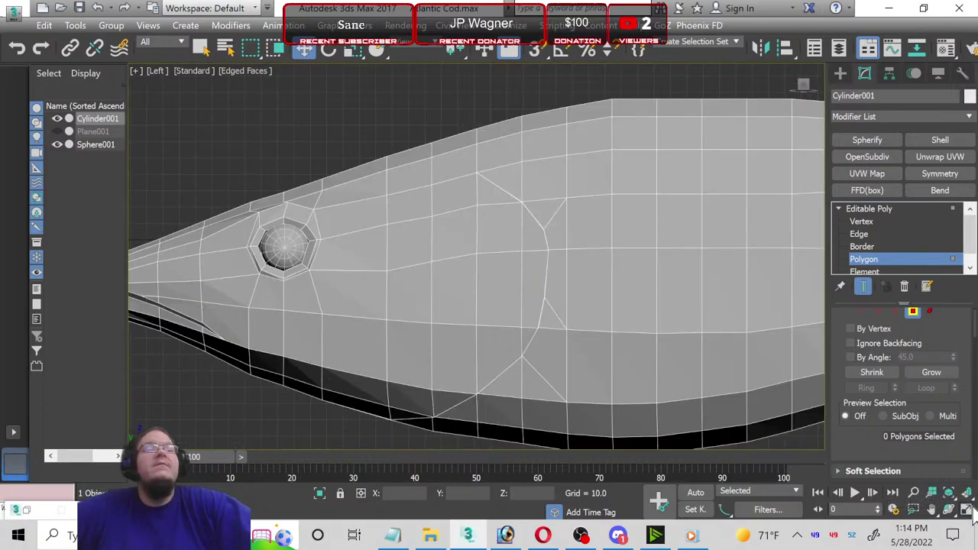
scroll(321, 313, up, 3)
key(z)
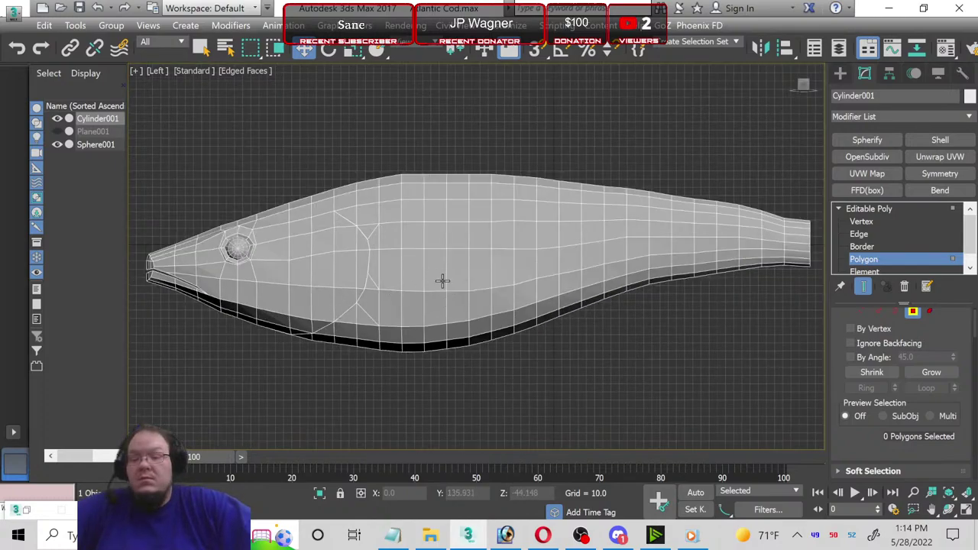
key(m)
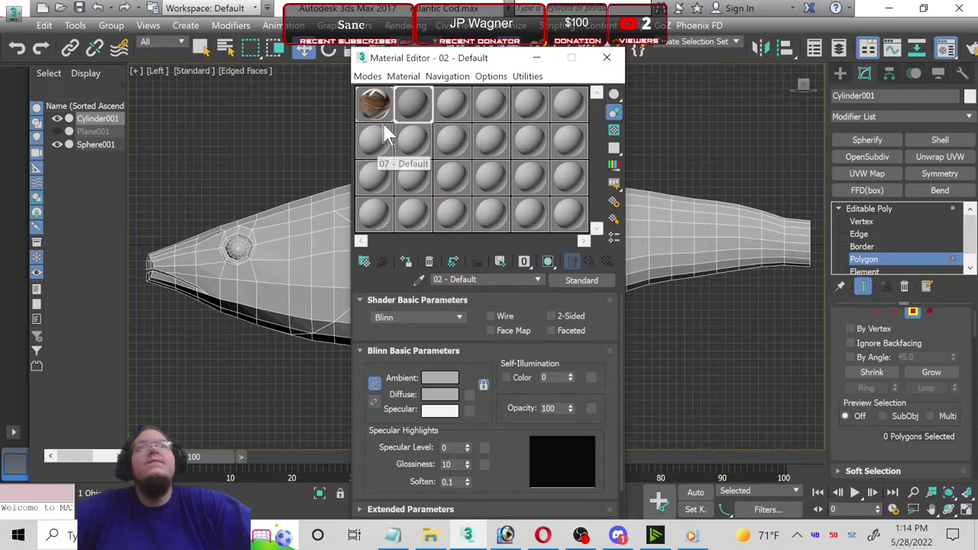
click(382, 128)
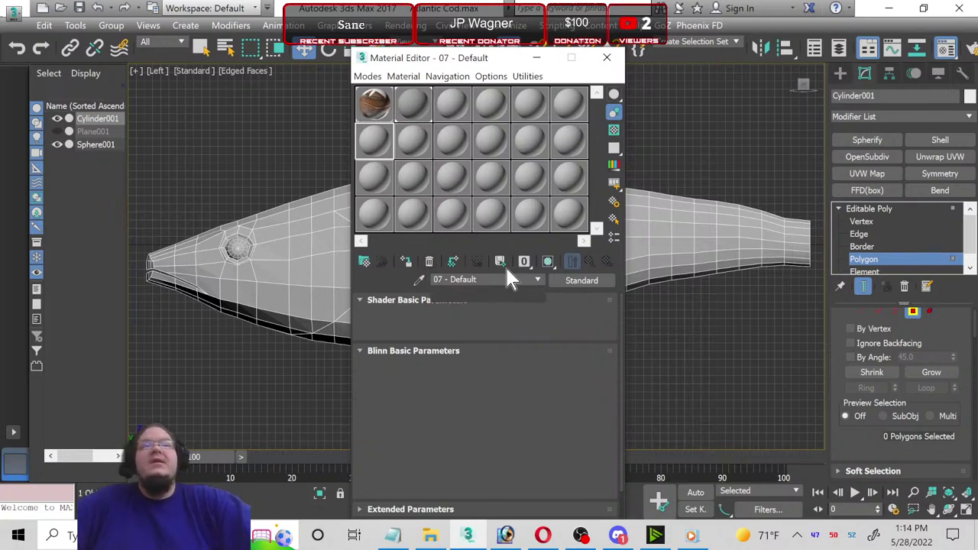
click(581, 281)
click(382, 110)
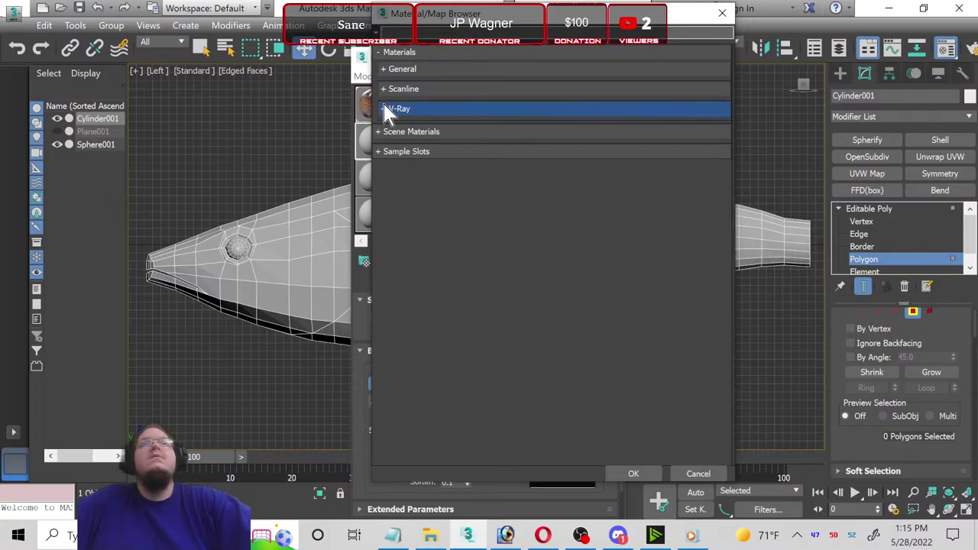
click(383, 109)
double_click(410, 273)
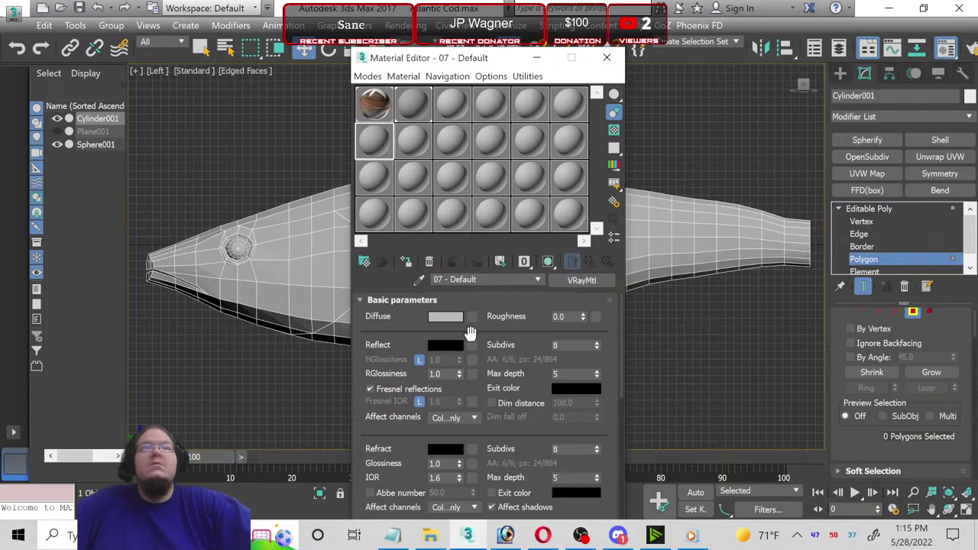
Step: Set Reflect to 220 grey, highlight glossiness 0.95 and reflection glossiness 0.98
click(446, 345)
click(306, 165)
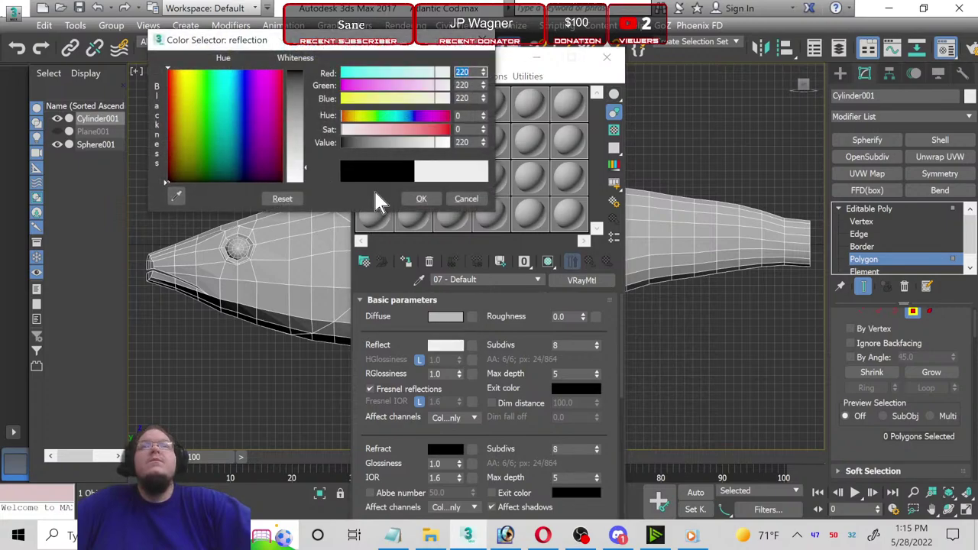
click(432, 199)
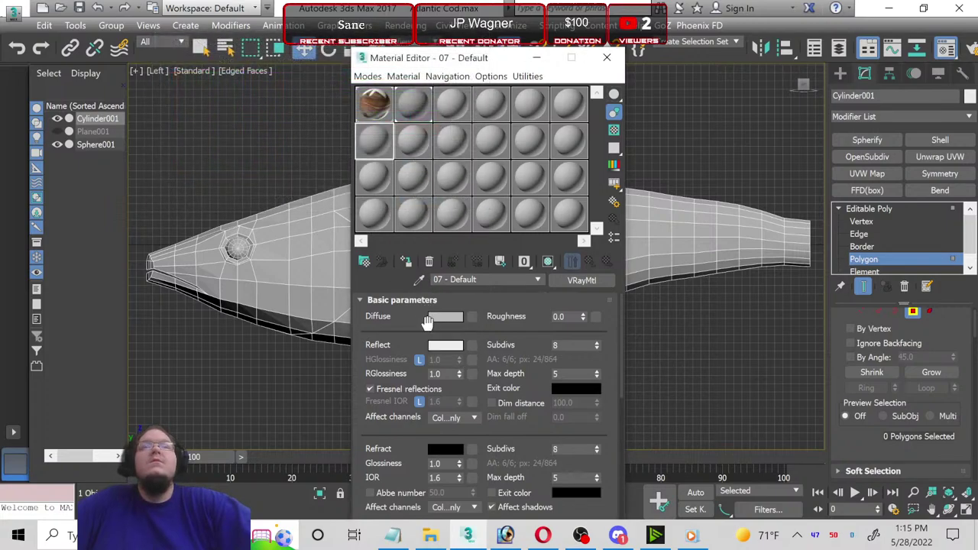
click(420, 359)
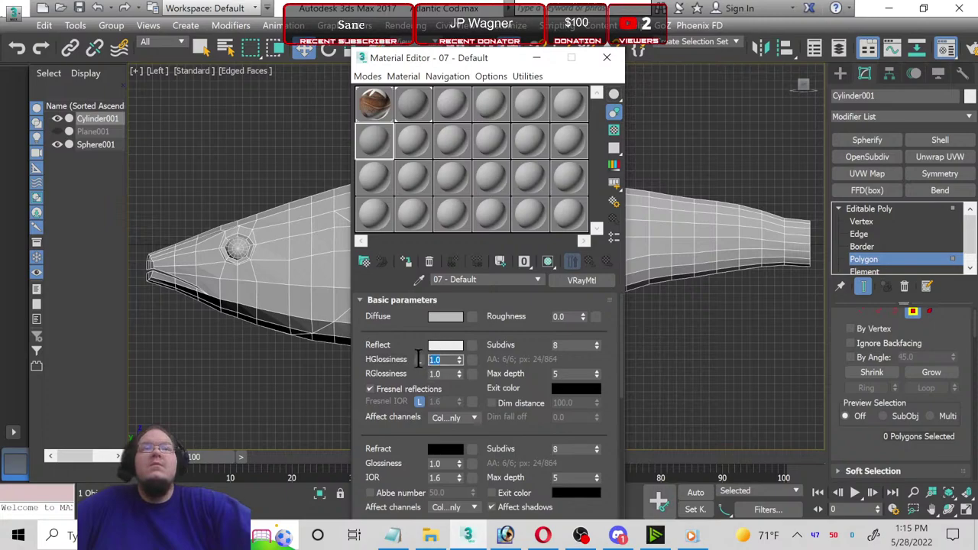
text(0.9)
key(Return)
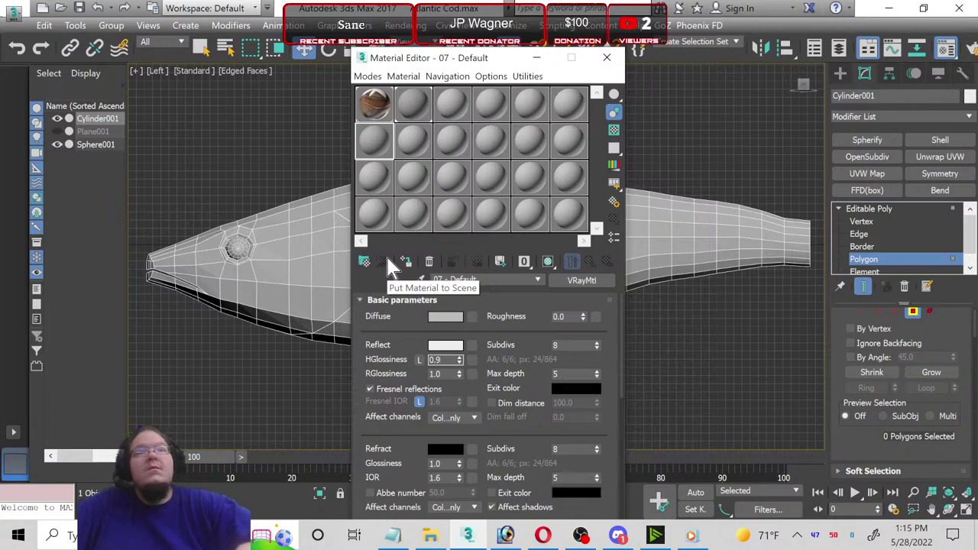
text(0.95)
key(Return)
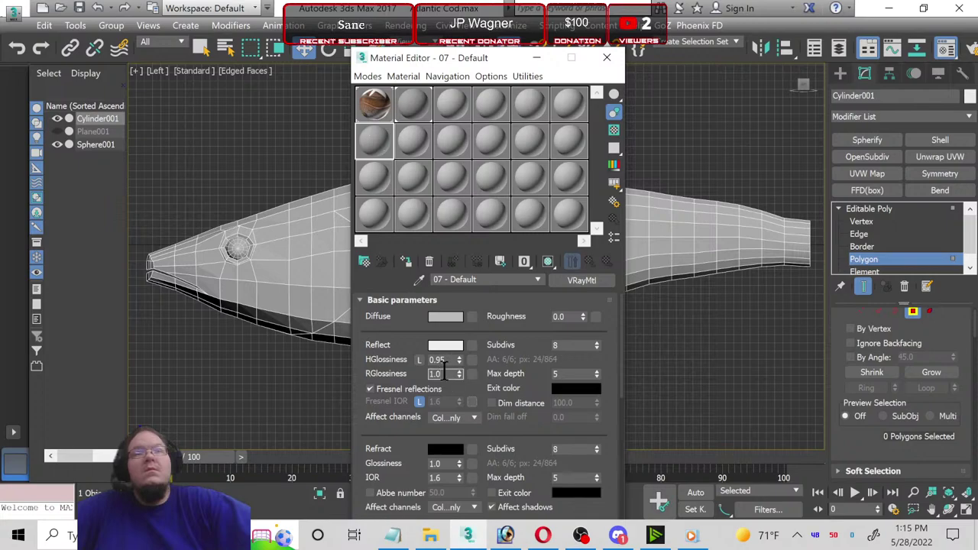
text(0.98)
key(Return)
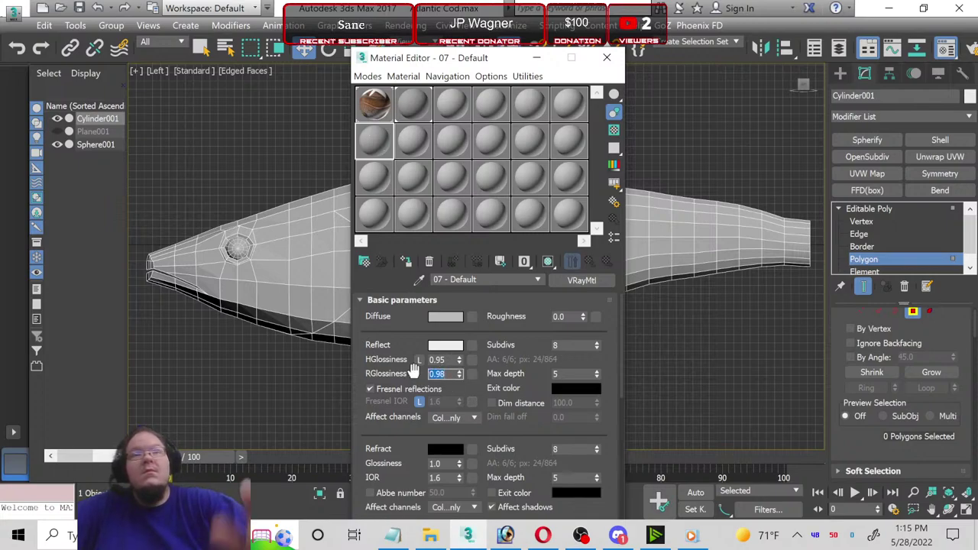
click(439, 373)
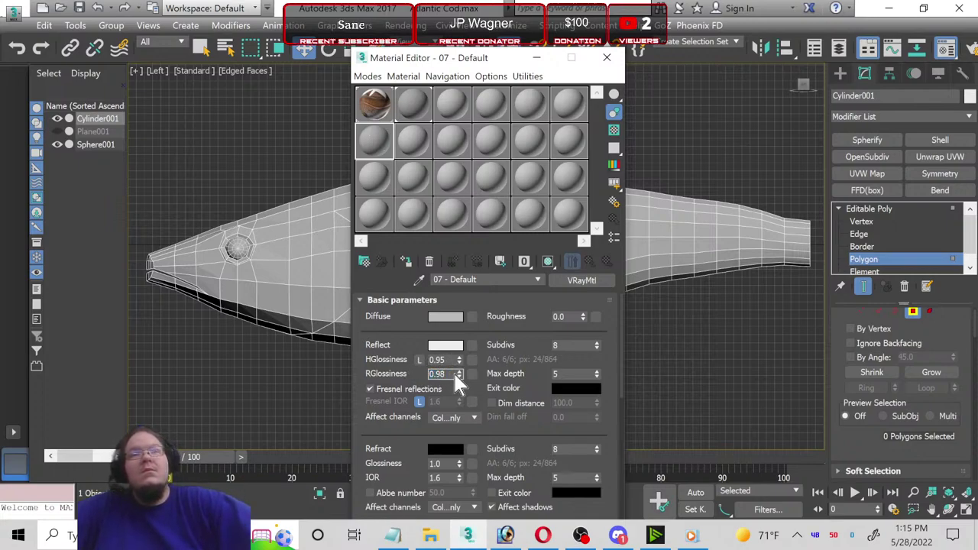
Step: Load the fish-atlantic-cod_text image as the diffuse colour bitmap
click(473, 316)
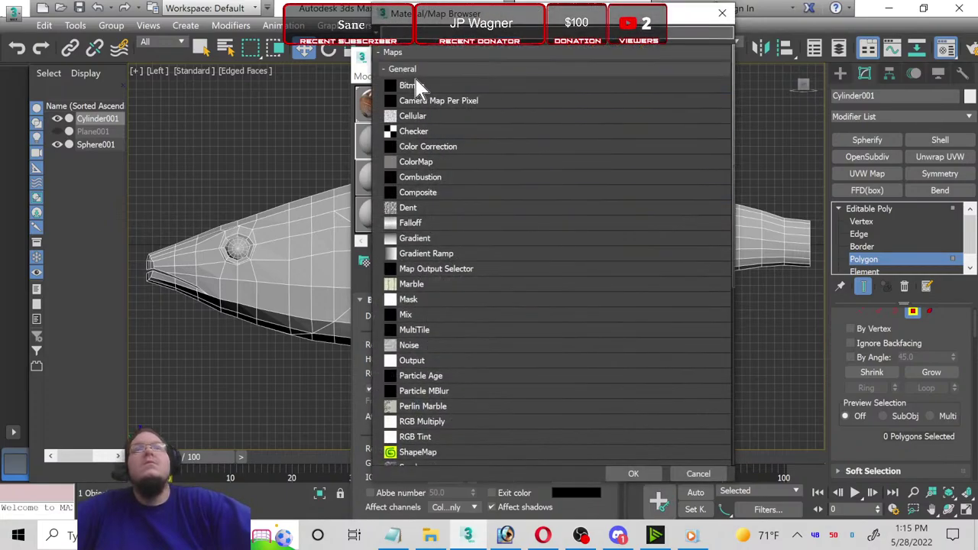
key(Escape)
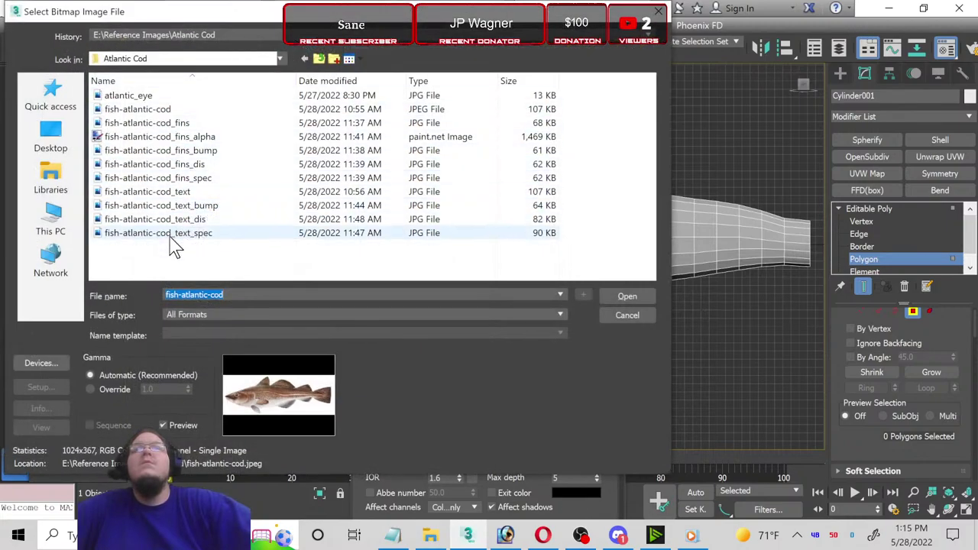
click(156, 193)
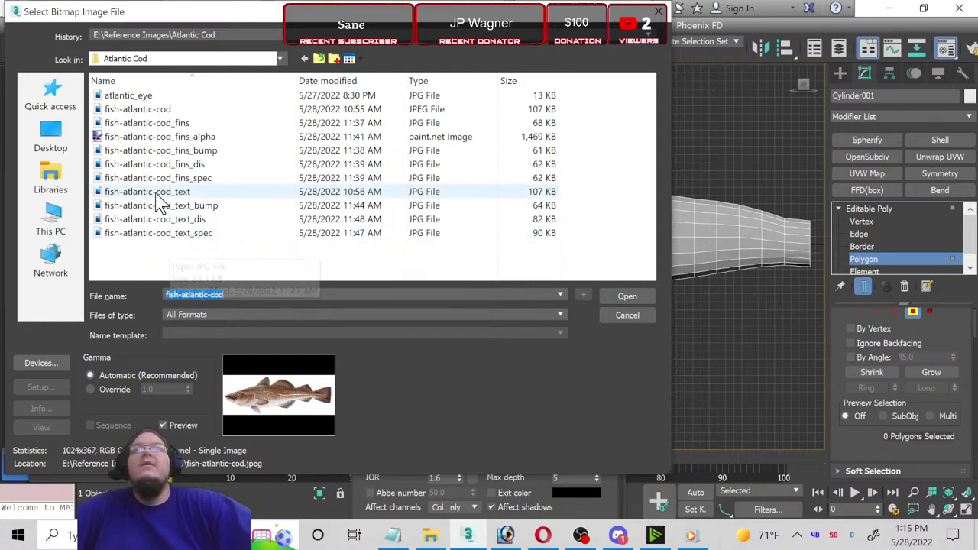
double_click(157, 192)
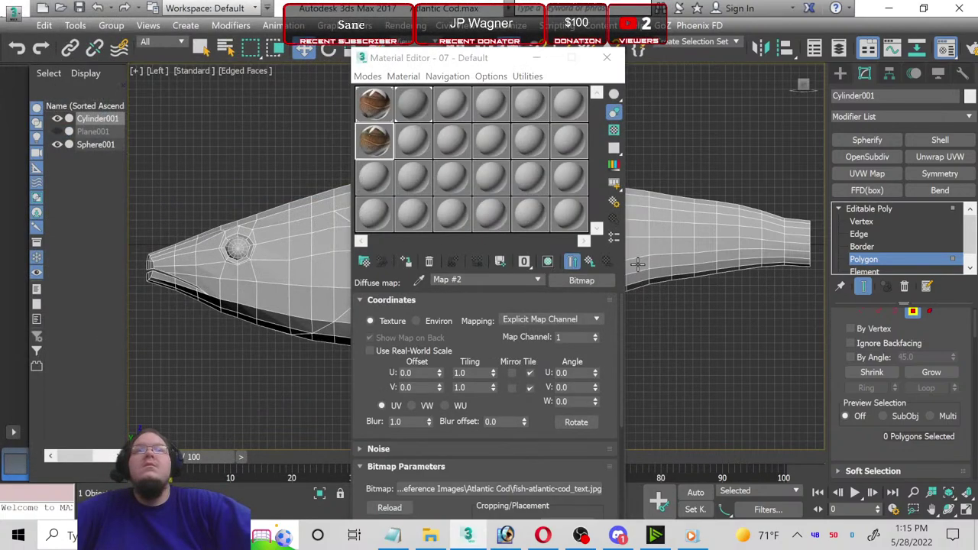
click(600, 263)
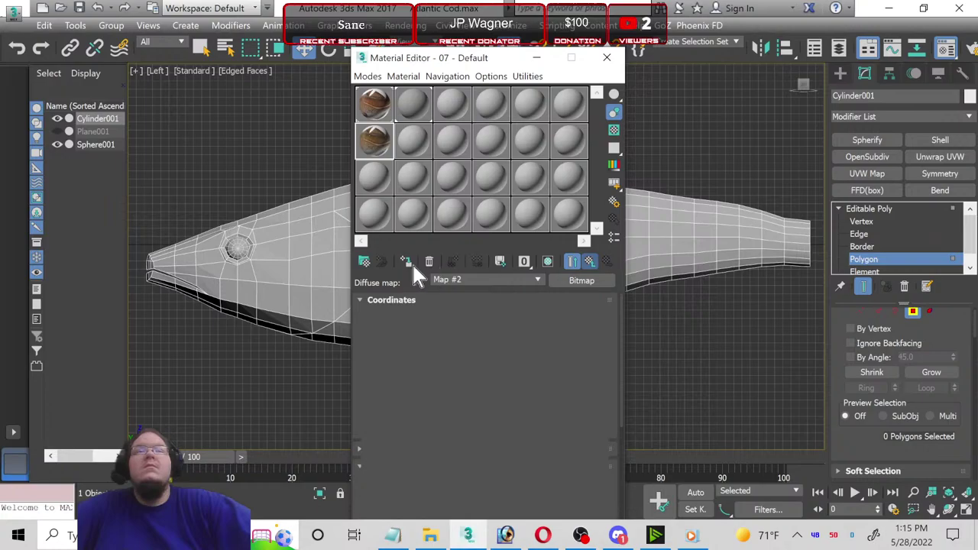
Step: Load fish-atlantic-cod_text_spec as the HGlossiness bitmap map
click(473, 345)
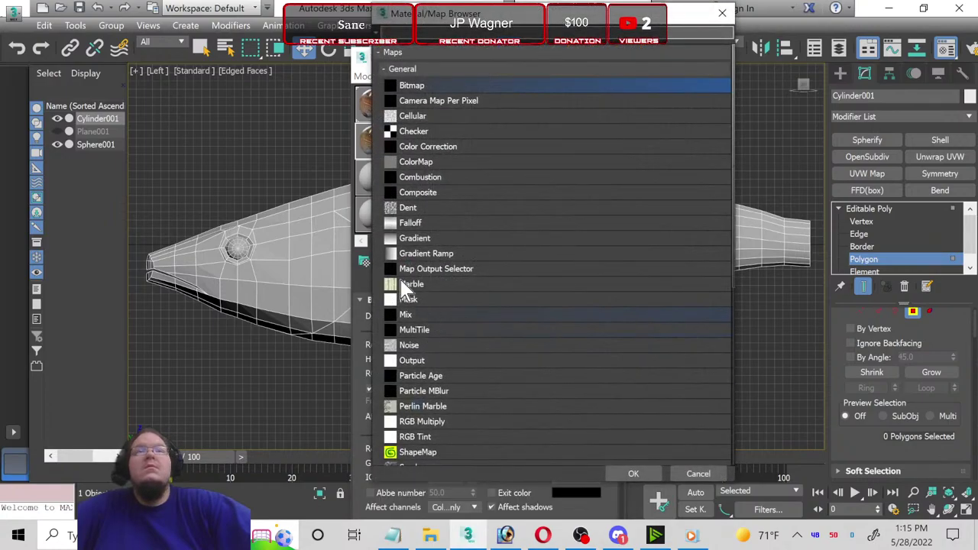
double_click(420, 84)
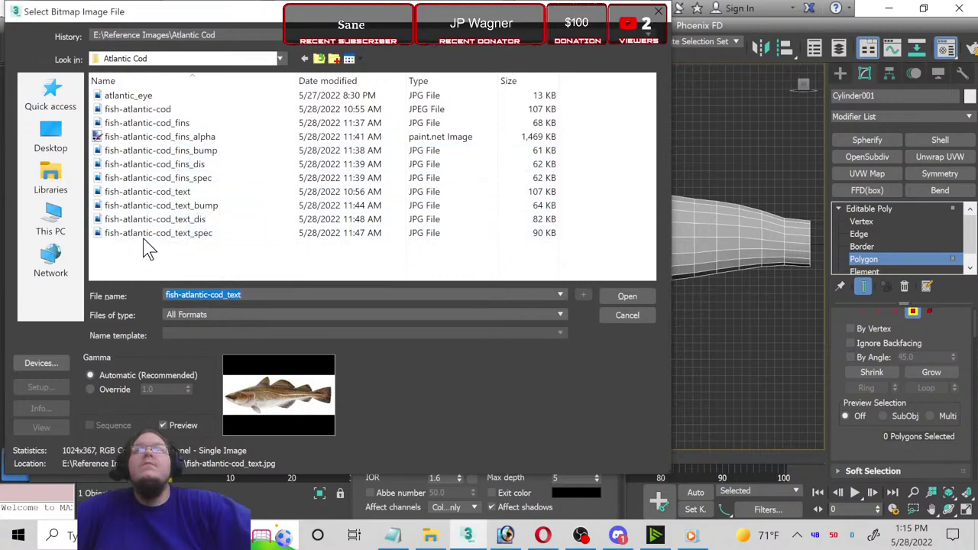
click(145, 237)
double_click(147, 237)
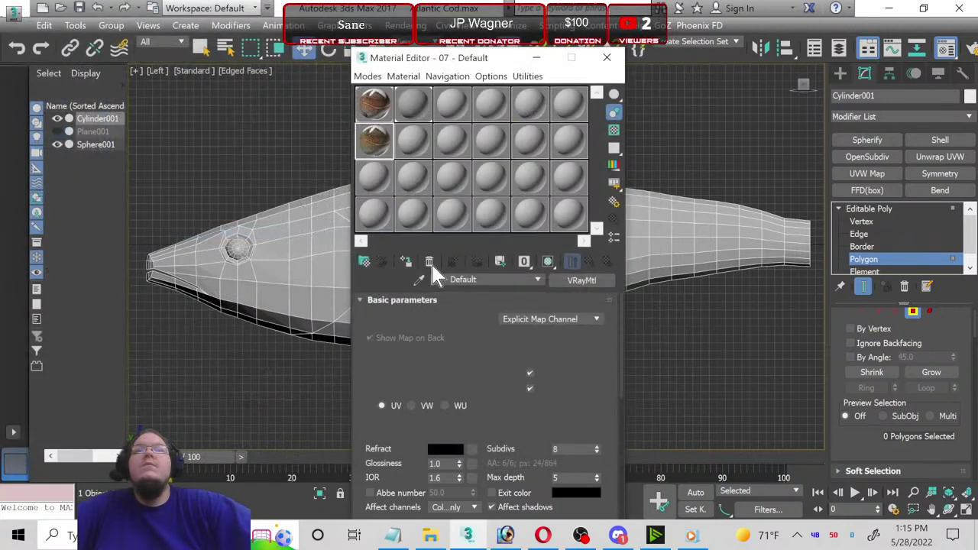
click(589, 264)
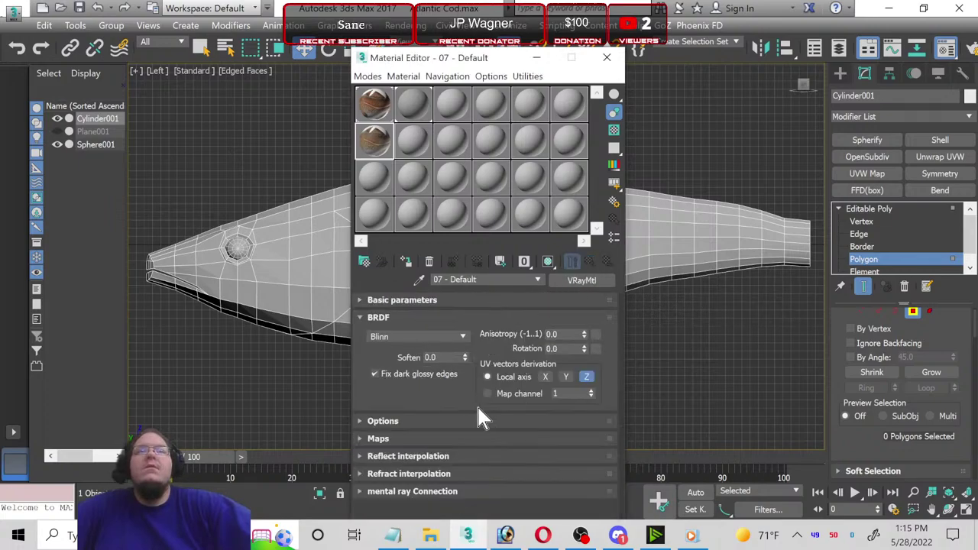
Step: Load fish-atlantic-cod_text_bump as the Bump bitmap map
click(443, 440)
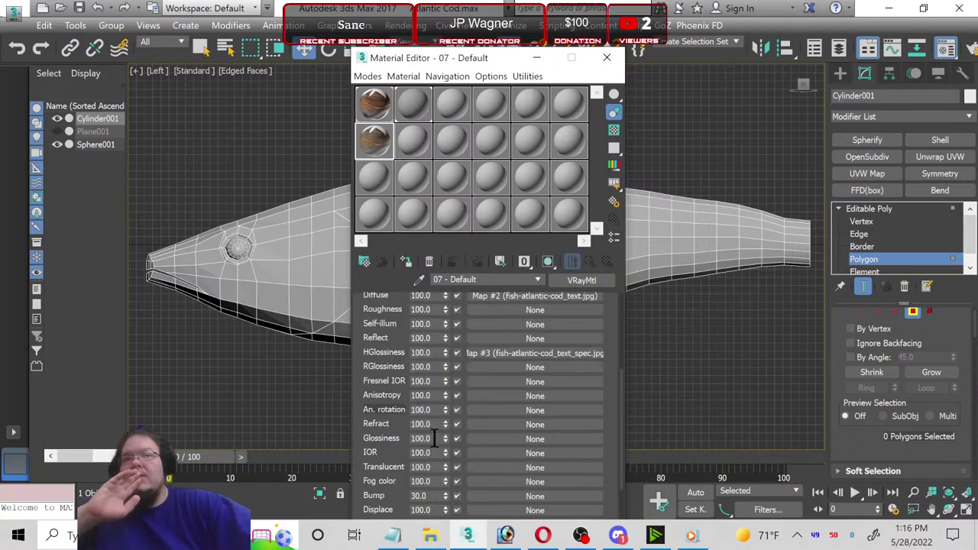
scroll(527, 451, down, 1)
scroll(524, 466, down, 1)
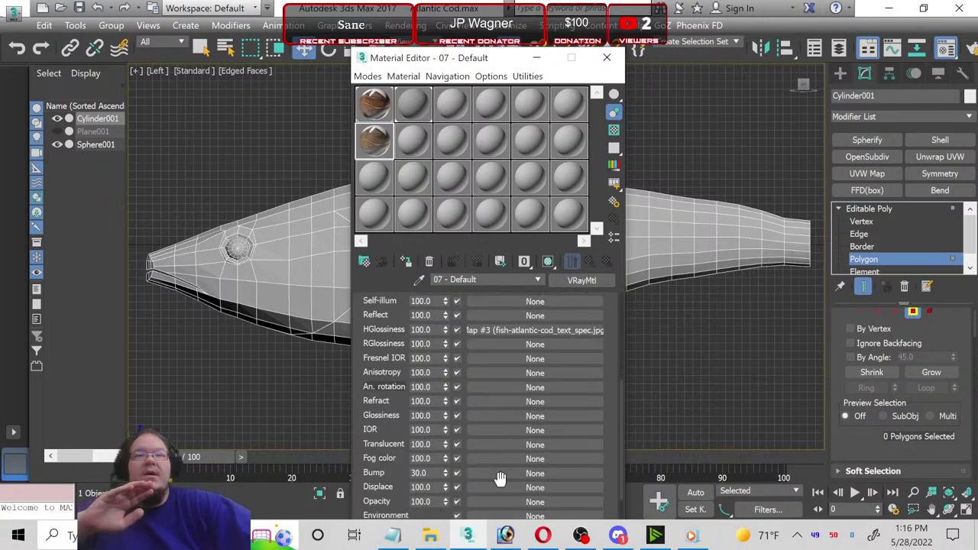
click(504, 474)
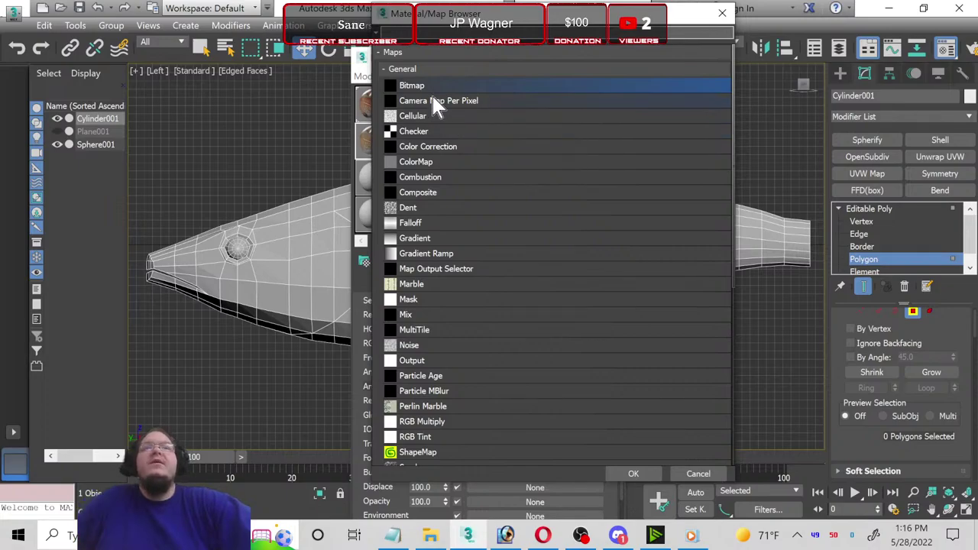
double_click(425, 85)
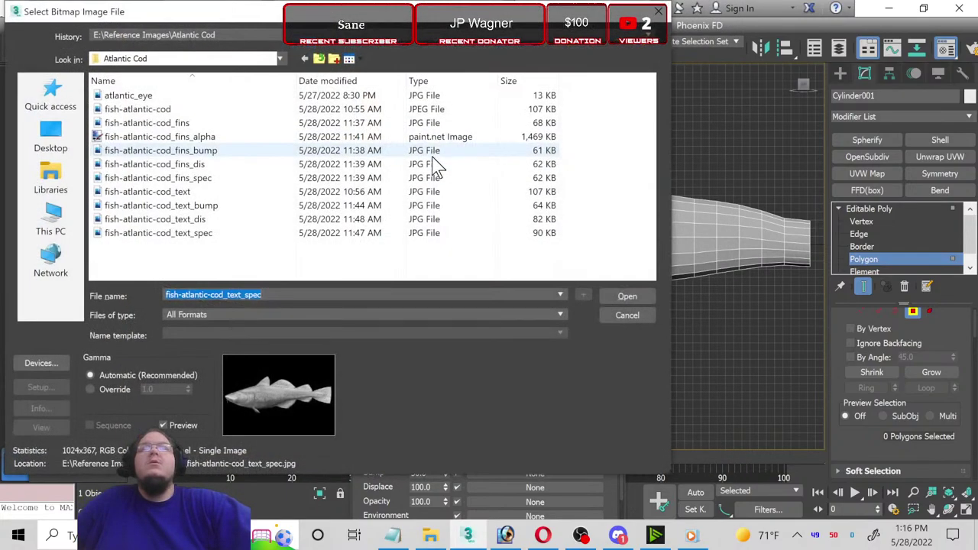
click(196, 205)
double_click(197, 207)
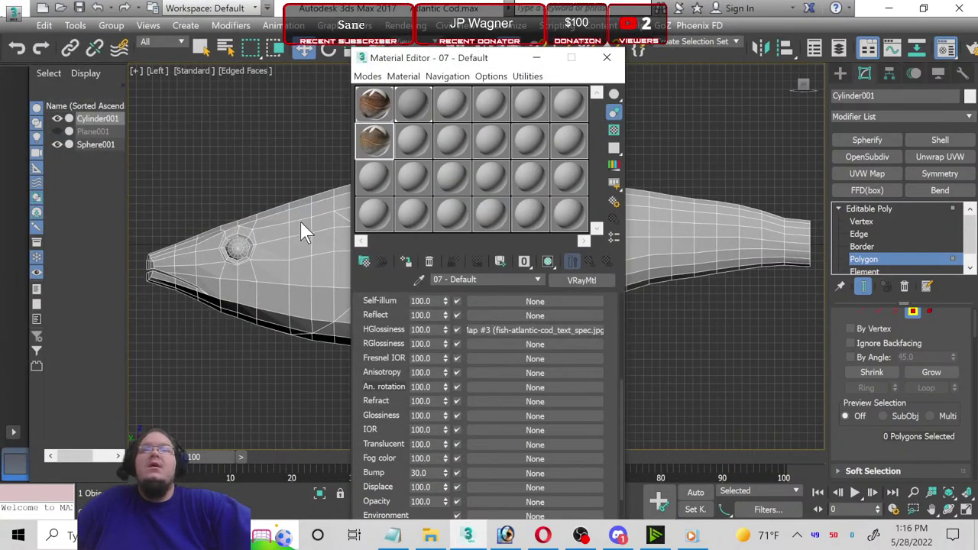
click(594, 259)
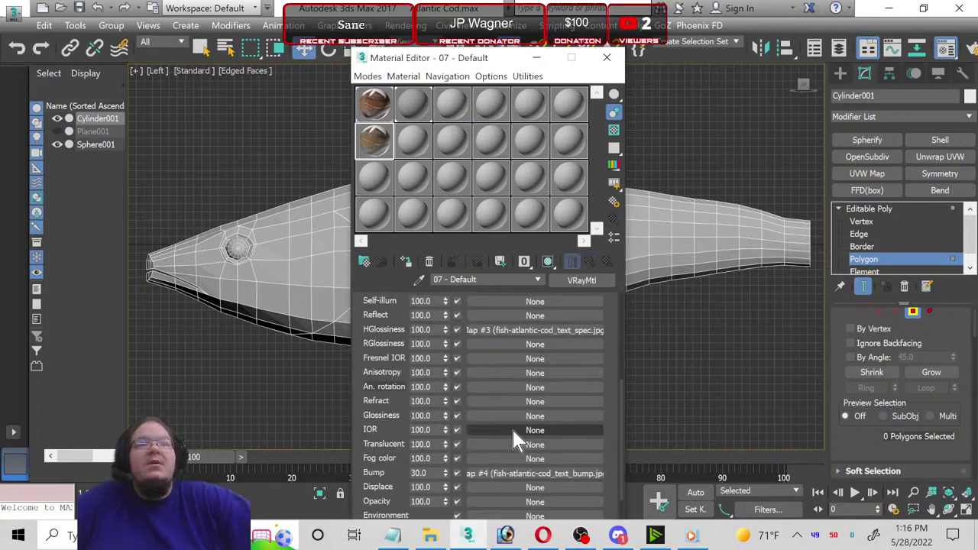
Step: Set Displace to 1.0 with fish-atlantic-cod_text_dis, show the shaded material, close the editor
scroll(512, 428, down, 1)
double_click(432, 477)
text(1.0)
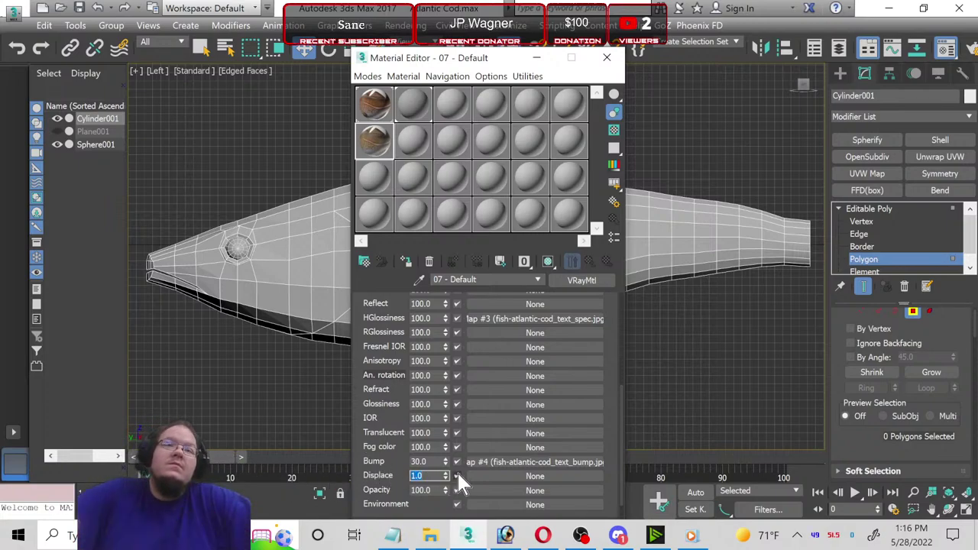
click(504, 462)
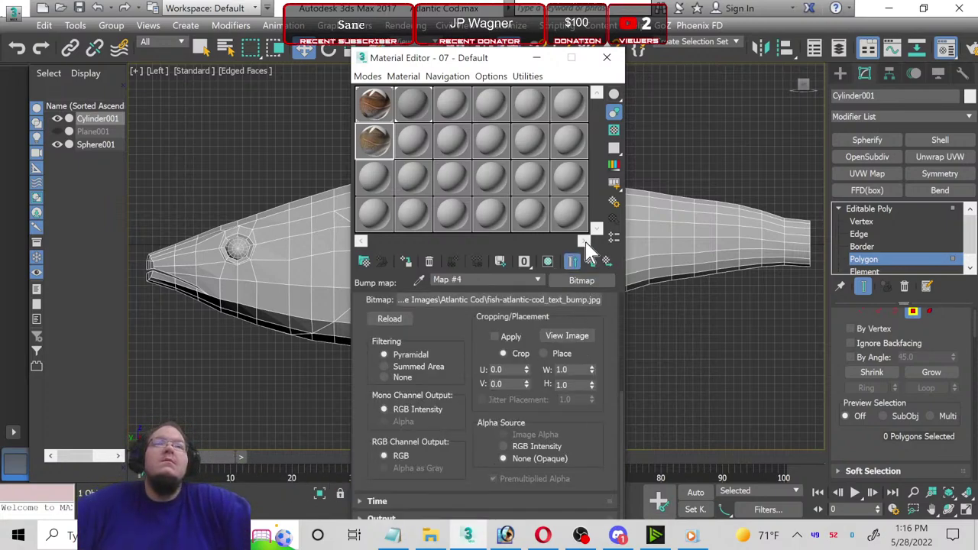
click(588, 261)
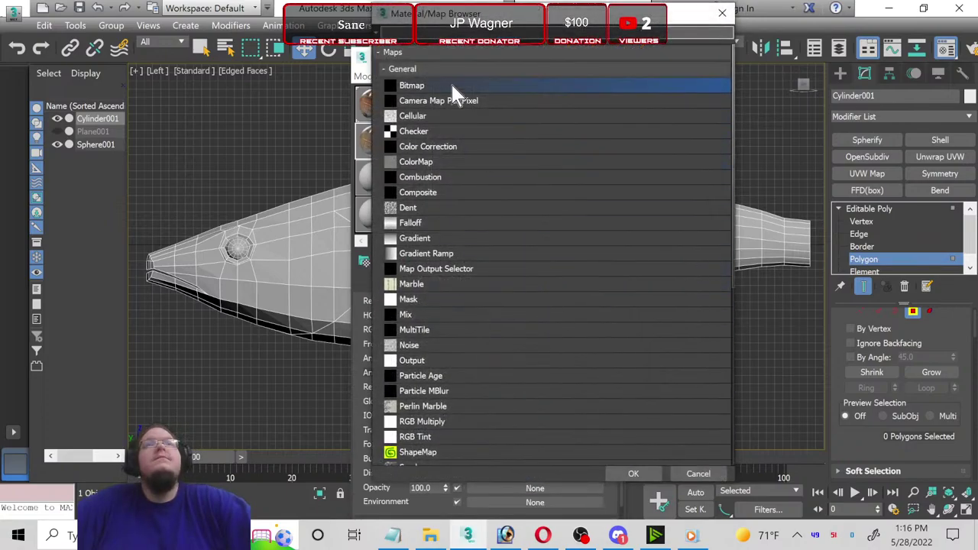
double_click(447, 86)
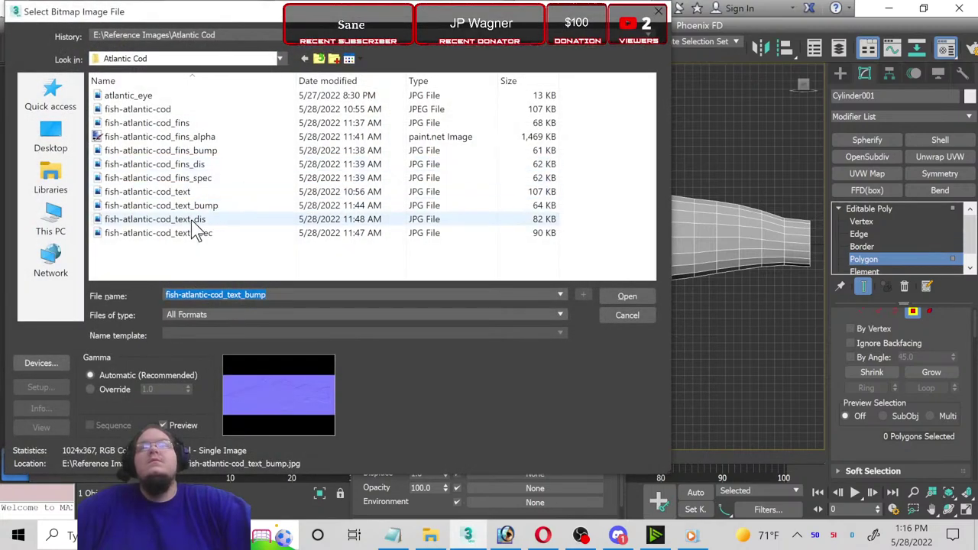
double_click(188, 221)
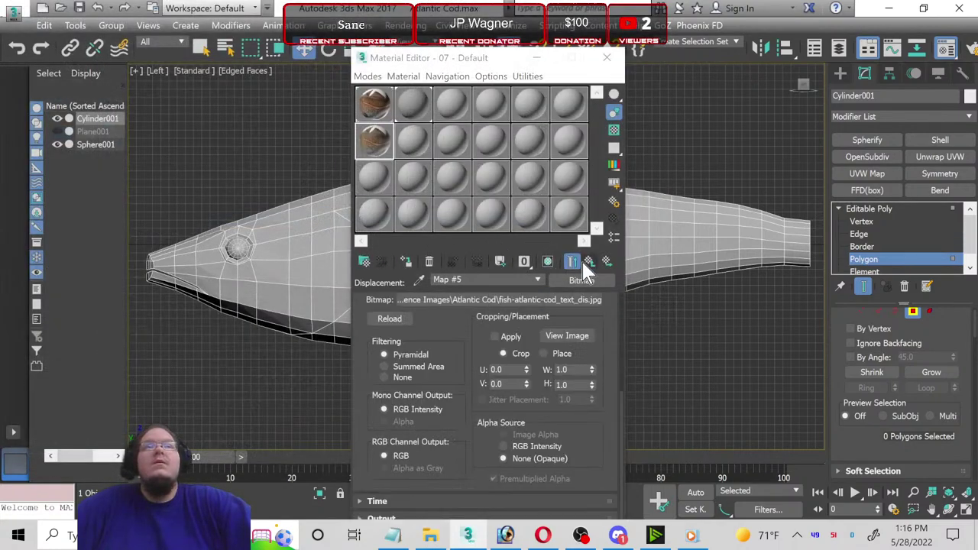
click(588, 263)
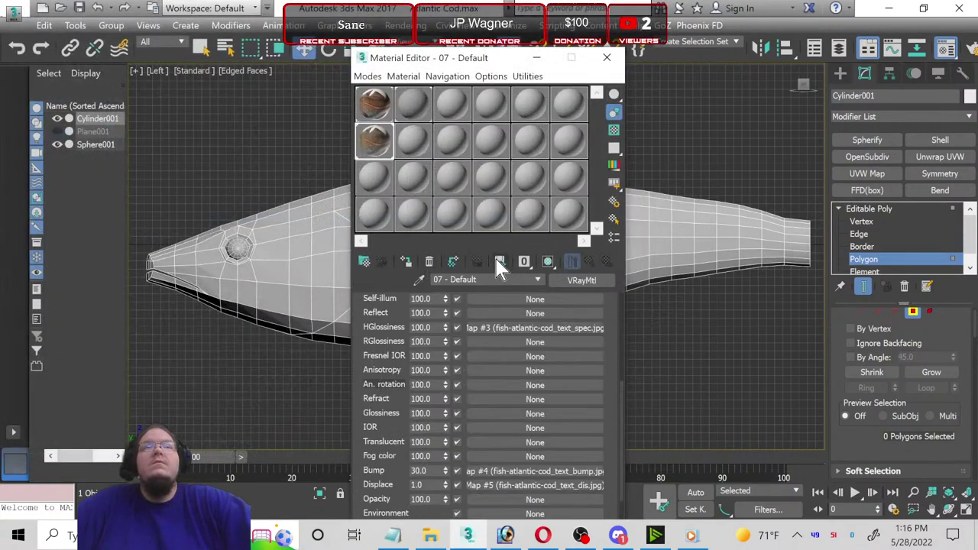
click(547, 262)
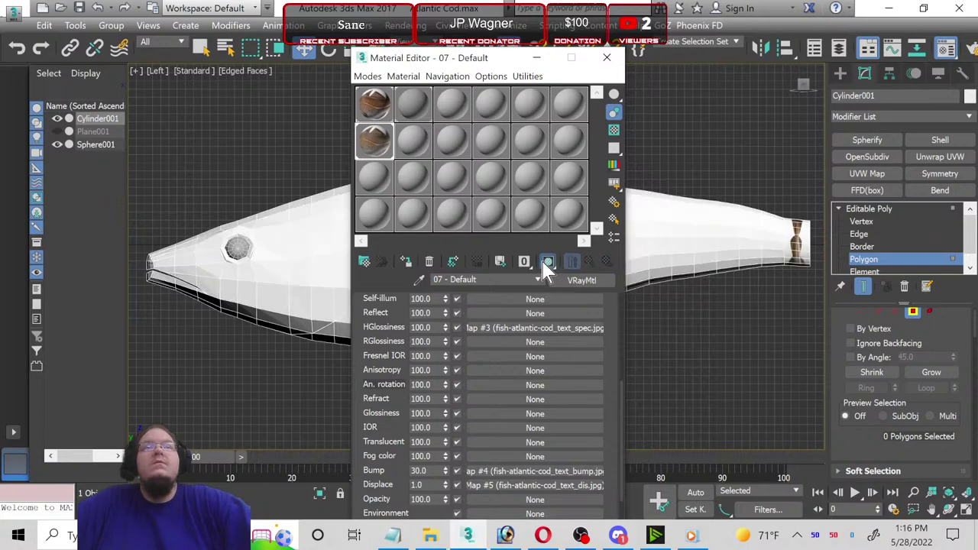
click(536, 57)
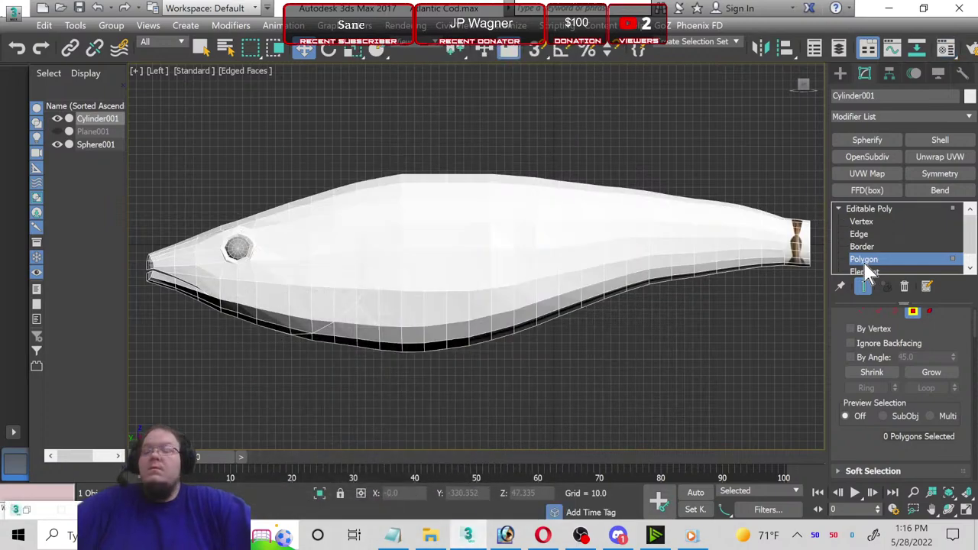
Step: Select all the fish's polygons and add an Unwrap UVW modifier
key(ctrl+a)
click(940, 157)
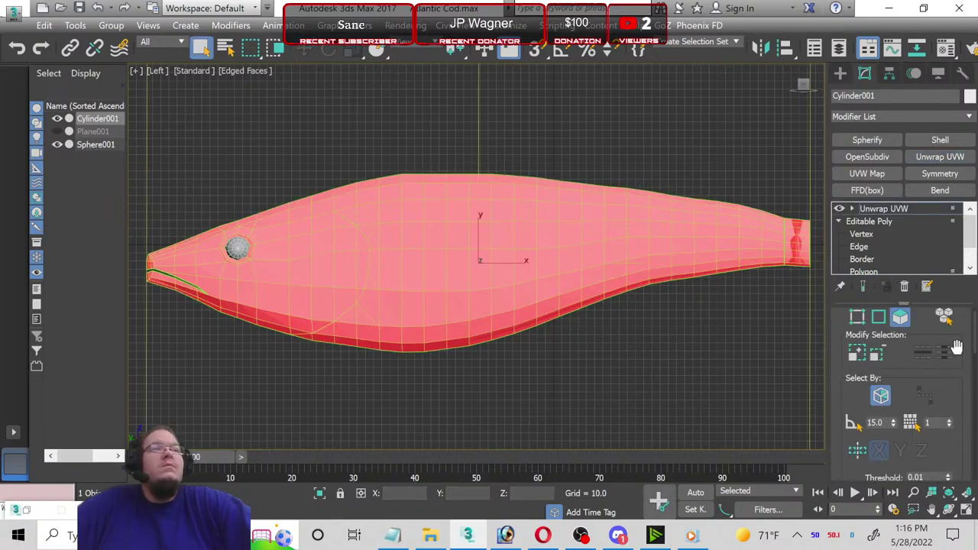
scroll(968, 340, down, 3)
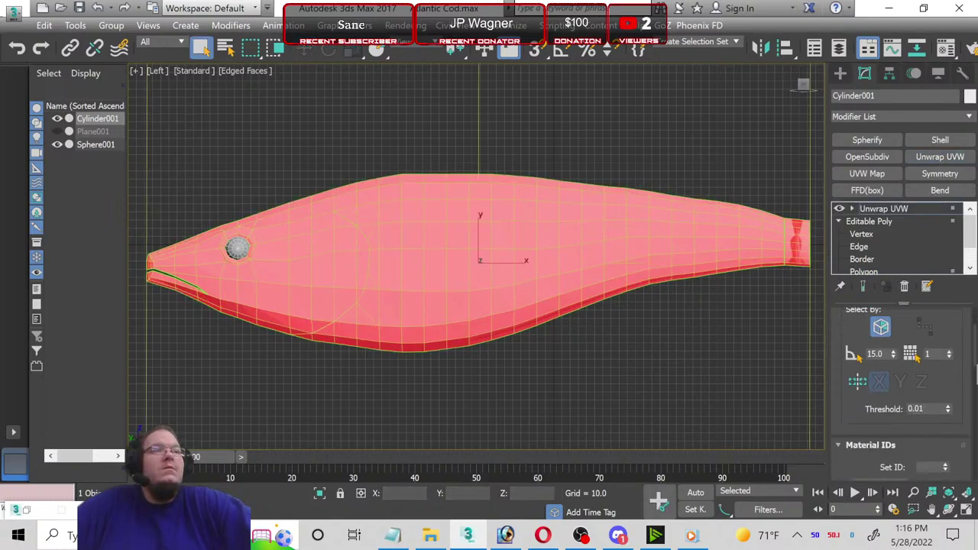
scroll(969, 382, down, 3)
scroll(970, 390, down, 2)
scroll(970, 401, down, 2)
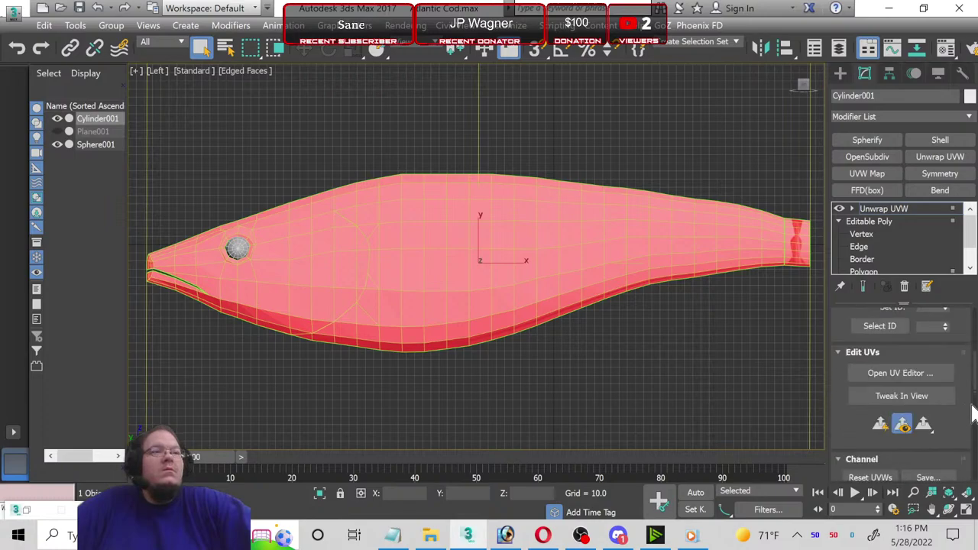
scroll(969, 411, down, 4)
scroll(969, 416, down, 3)
scroll(969, 424, up, 2)
scroll(970, 426, down, 3)
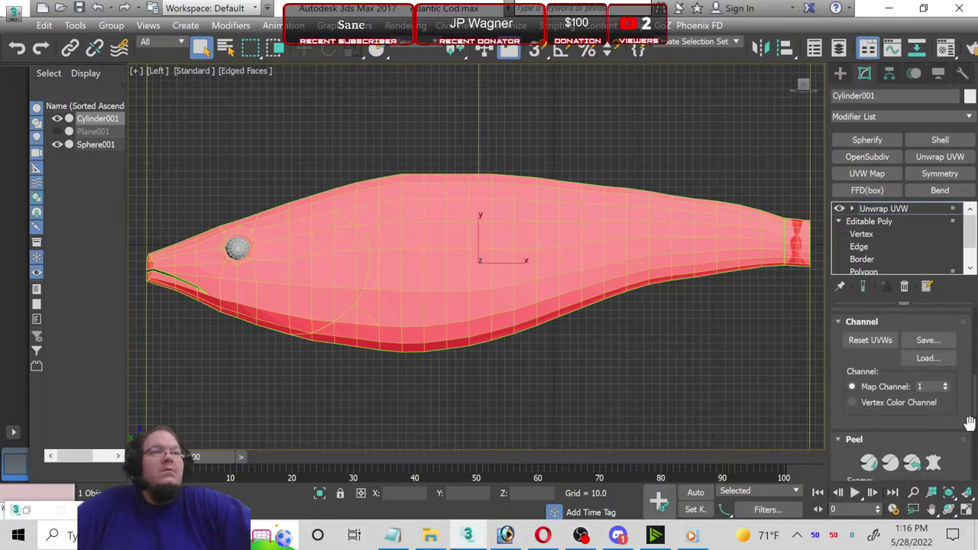
scroll(973, 432, down, 1)
scroll(970, 428, down, 1)
scroll(876, 417, down, 3)
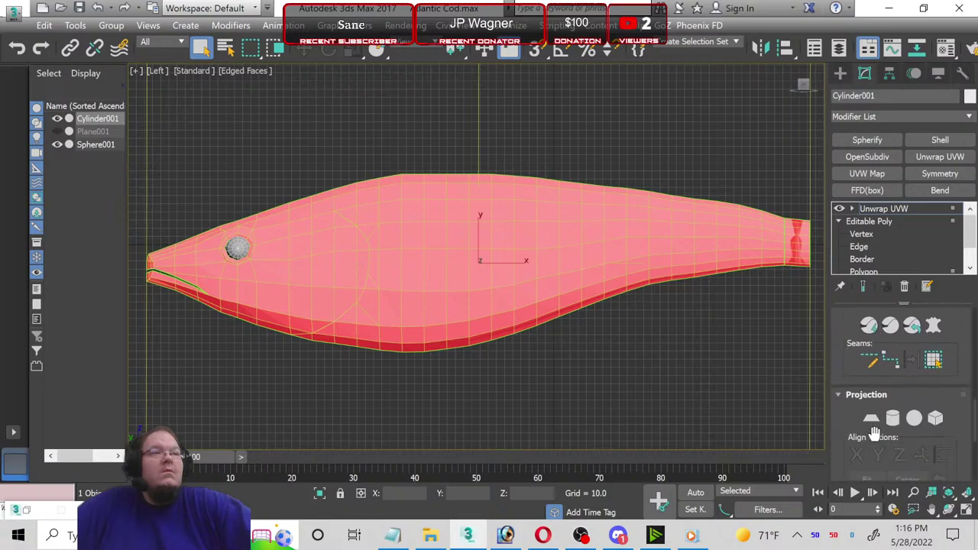
Step: Apply a planar projection fitted to the fish mesh and launch the UV editor
click(871, 420)
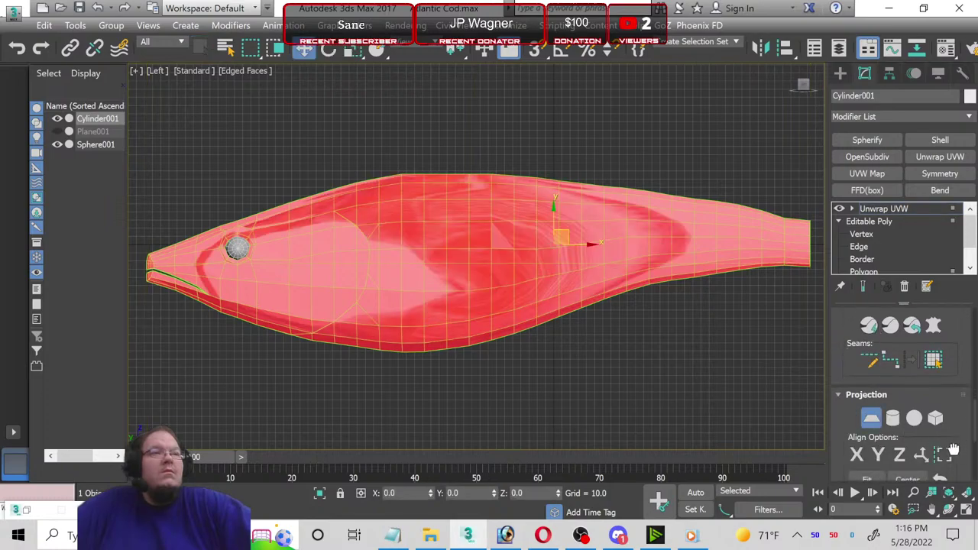
click(948, 454)
scroll(965, 439, up, 2)
scroll(972, 428, up, 2)
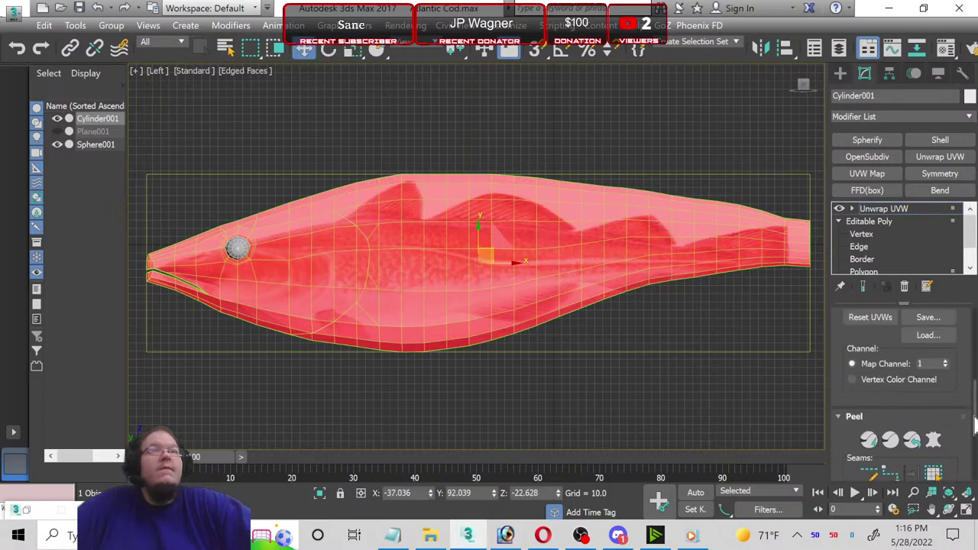
scroll(972, 425, up, 1)
scroll(948, 413, up, 1)
scroll(922, 400, up, 2)
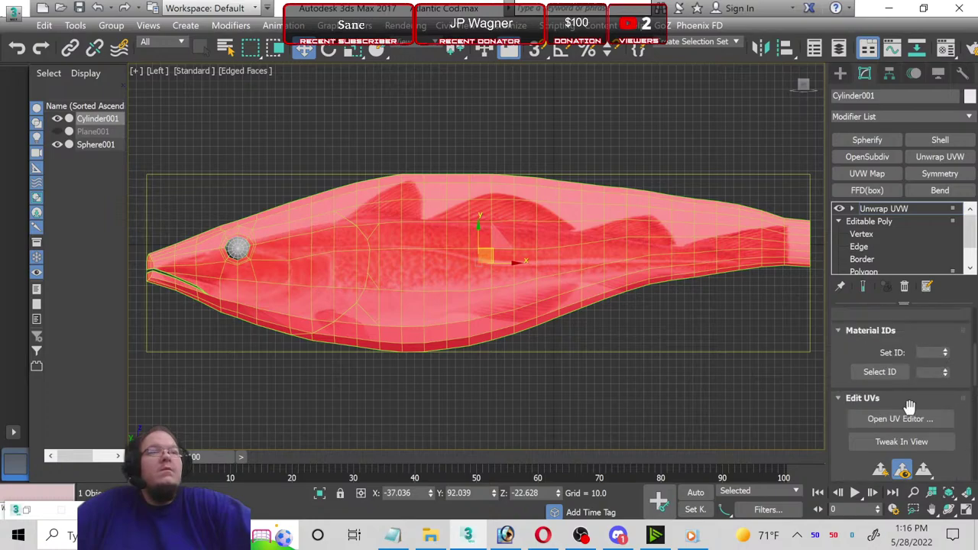
click(905, 417)
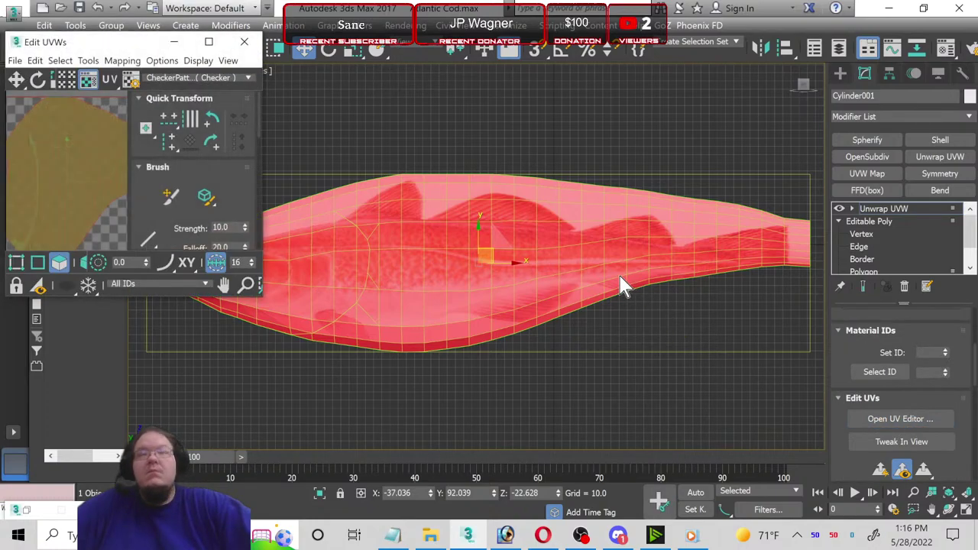
Step: Maximise the UV editor, show the cod image as background and select all UVs
click(209, 42)
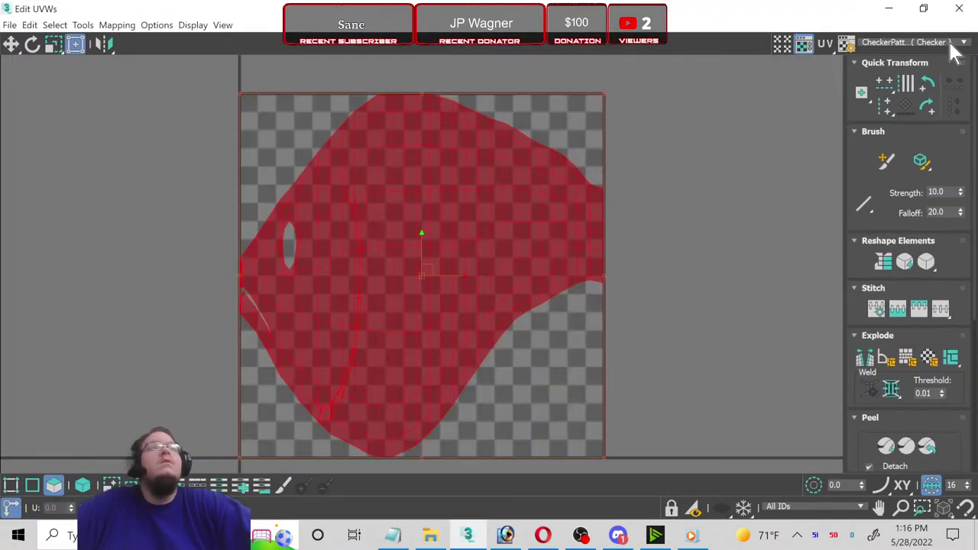
click(954, 45)
click(908, 61)
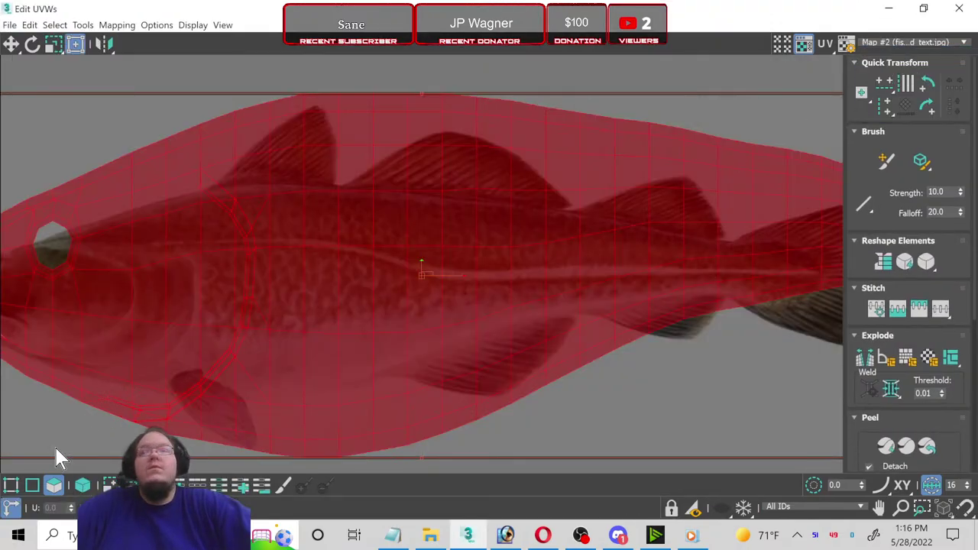
click(55, 487)
key(ctrl+a)
scroll(76, 366, down, 2)
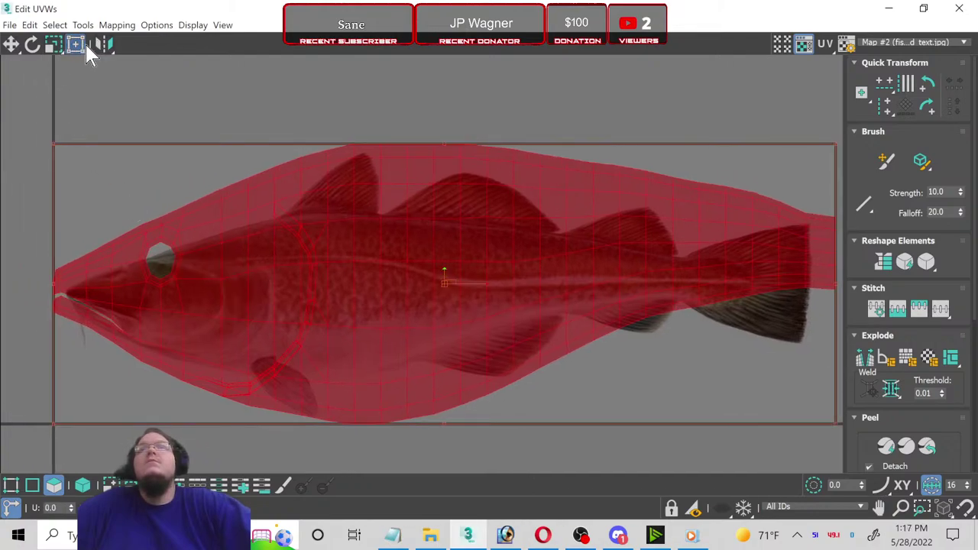
Step: Shrink the UV layout with Freeform Mode and move it over the fish body
click(85, 44)
drag(56, 140, 228, 261)
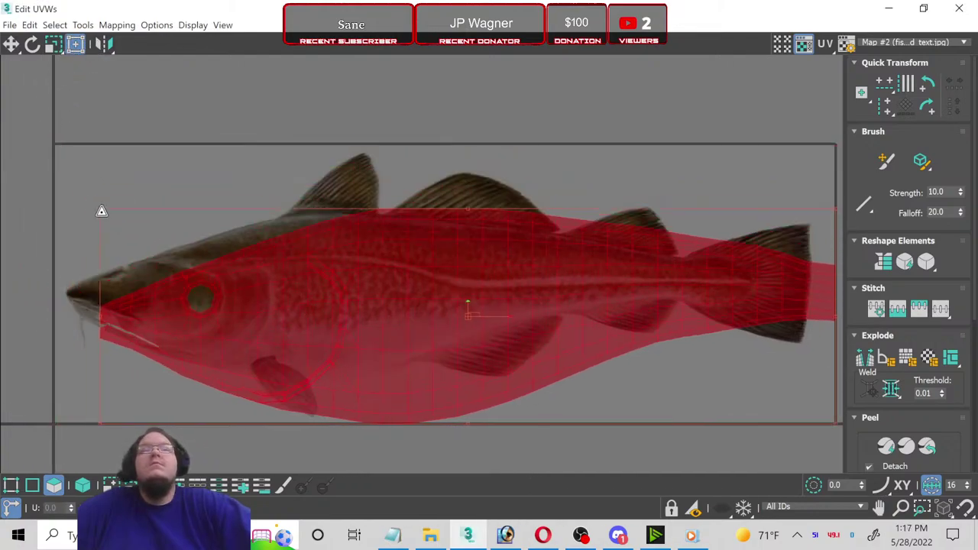
drag(367, 324, 216, 281)
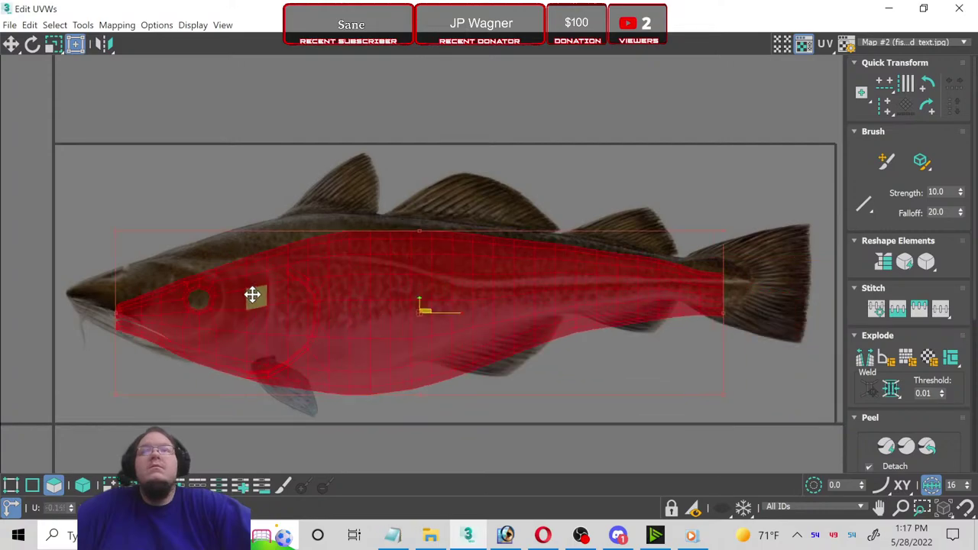
scroll(803, 329, up, 2)
scroll(626, 312, up, 2)
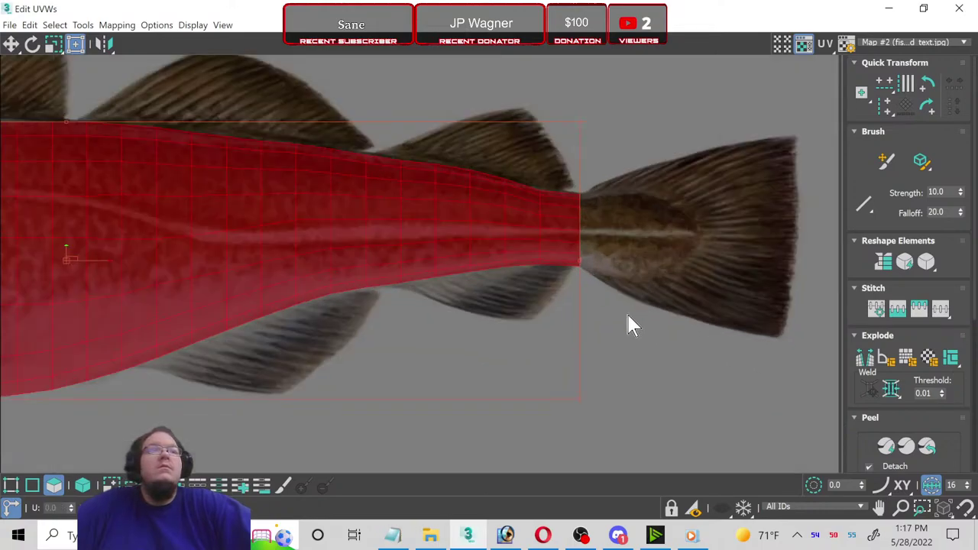
scroll(581, 289, up, 2)
scroll(592, 289, up, 2)
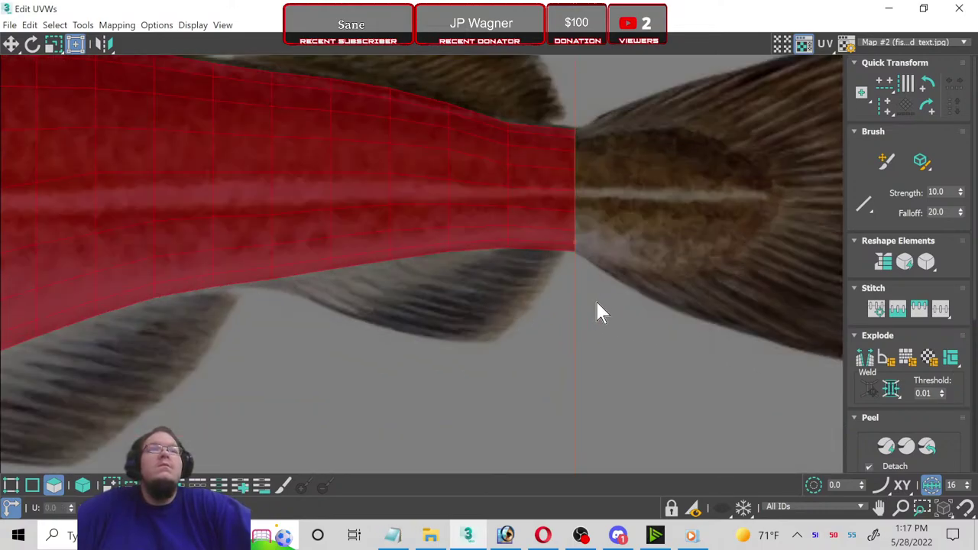
scroll(653, 442, down, 1)
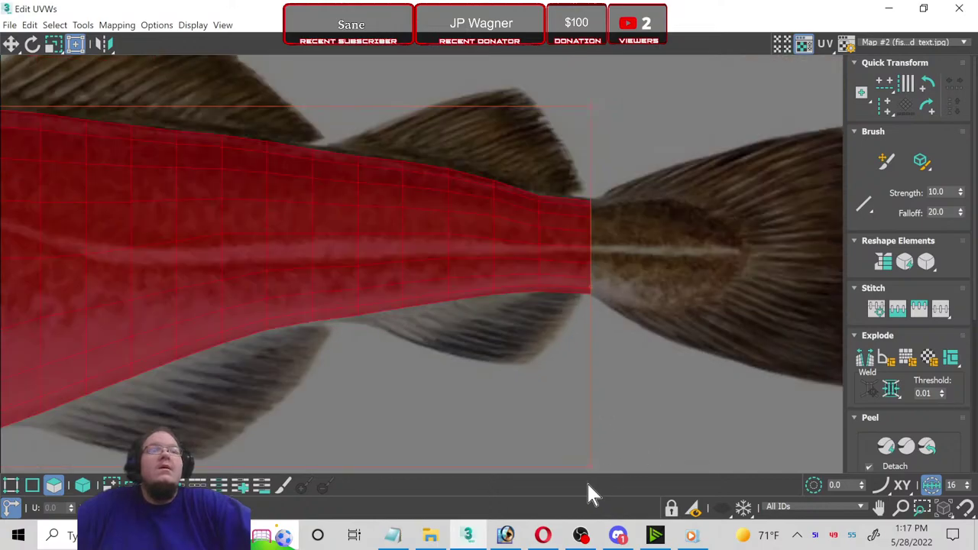
Step: Align the UV layout's right end with the tail base in the image
middle_drag(608, 424, 605, 410)
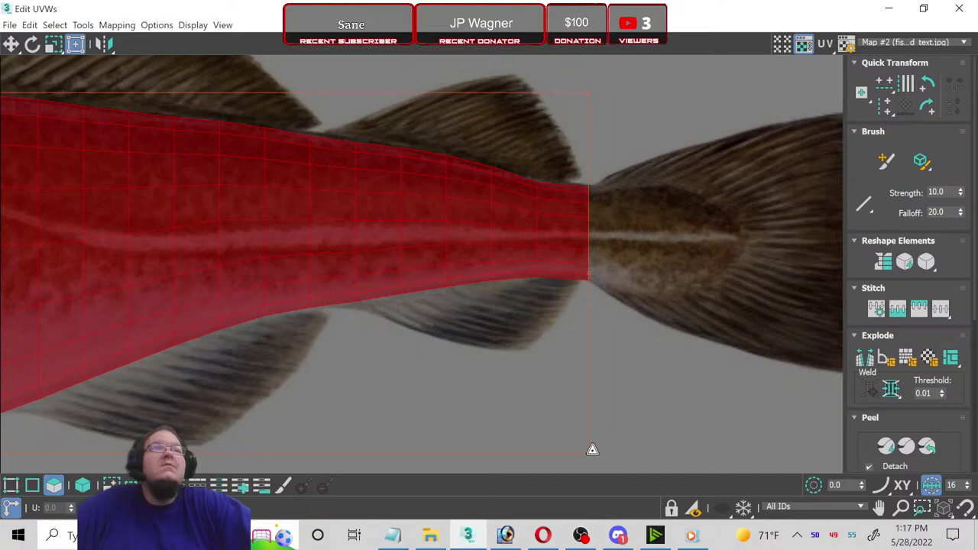
drag(592, 449, 581, 435)
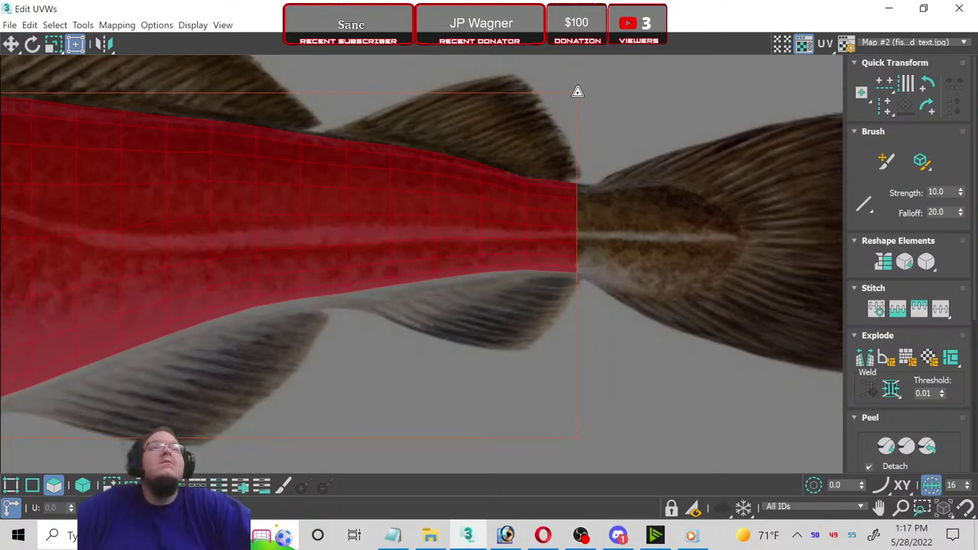
drag(578, 91, 582, 98)
scroll(267, 203, down, 3)
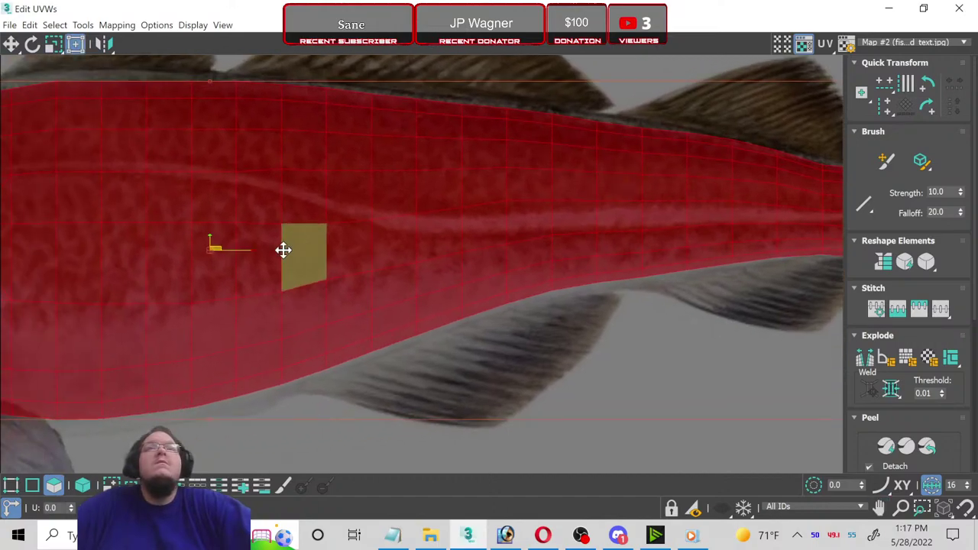
scroll(284, 251, down, 2)
scroll(305, 238, up, 2)
scroll(96, 233, up, 3)
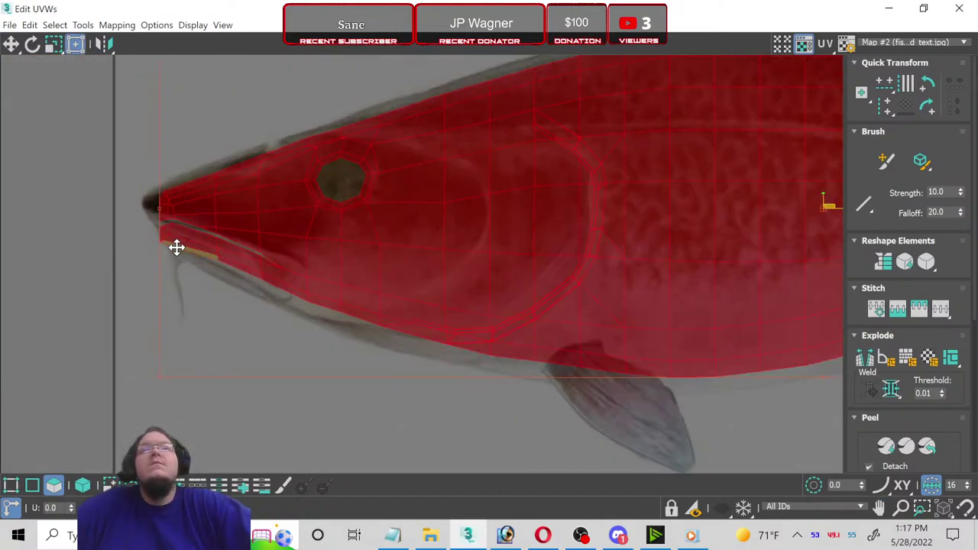
Step: Stretch the UV layout's top to the head outline and bottom to the belly
middle_drag(180, 267, 172, 318)
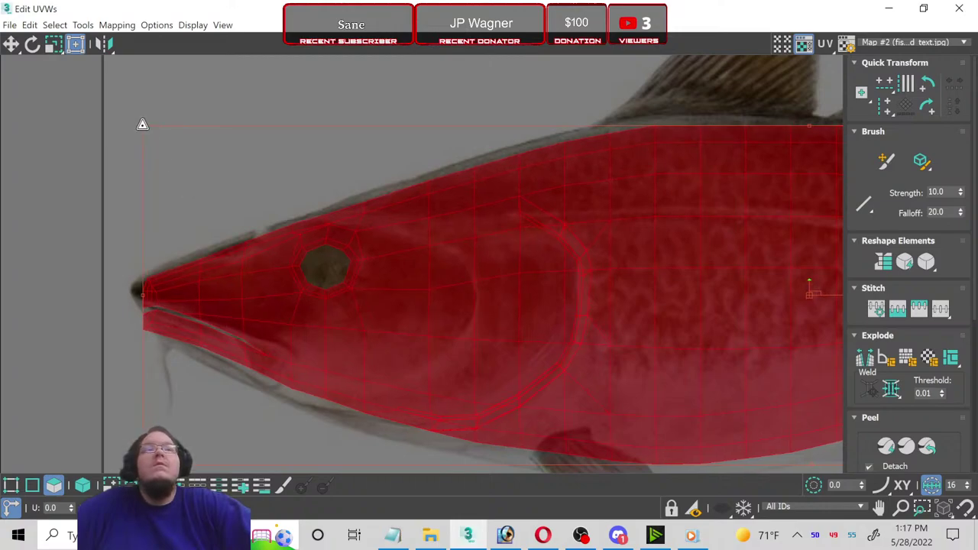
middle_drag(171, 318, 164, 318)
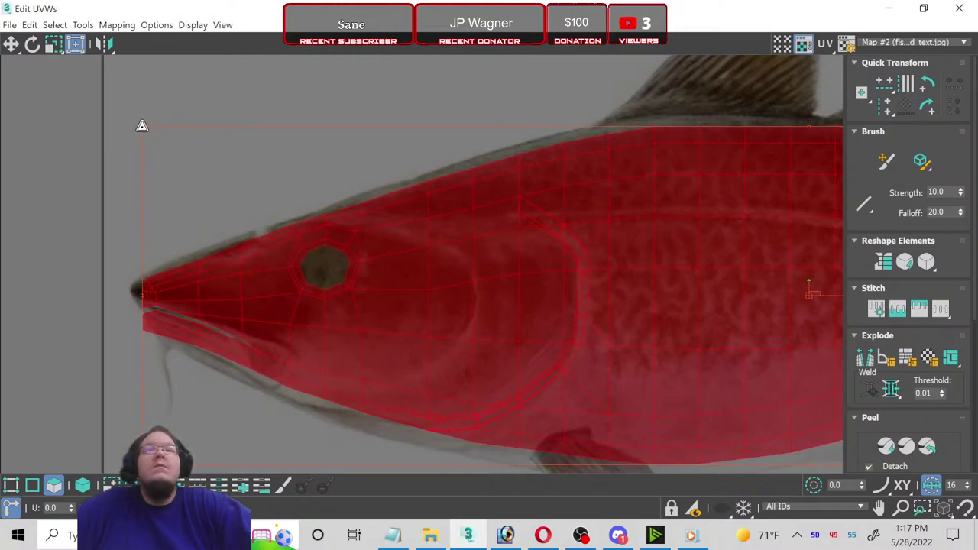
drag(141, 126, 144, 120)
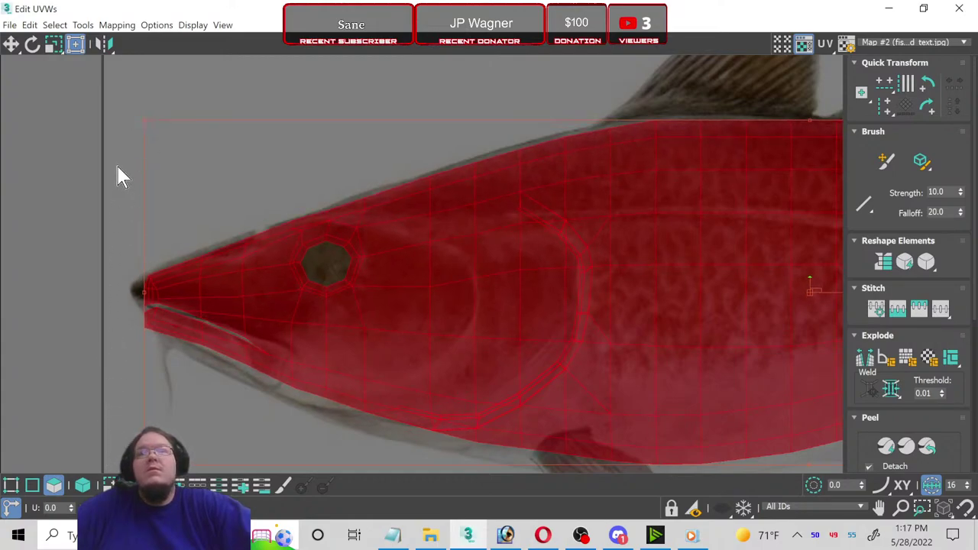
key(ctrl+z)
middle_drag(127, 421, 124, 273)
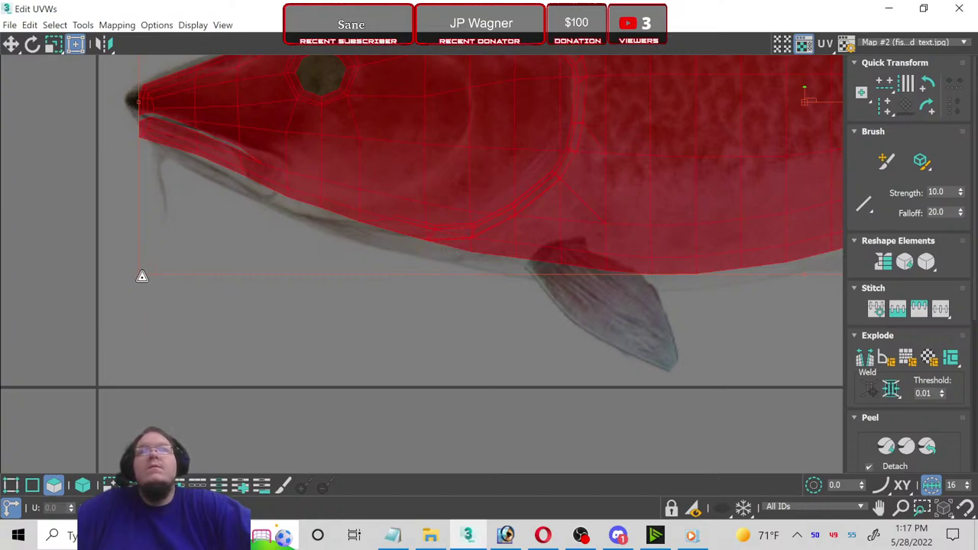
drag(142, 276, 139, 295)
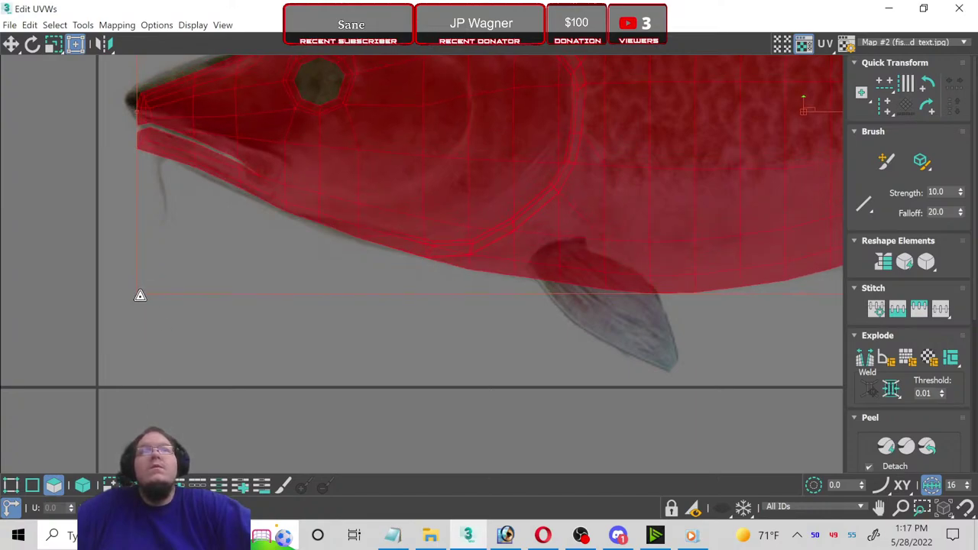
Step: Zoom and pan the view in on the fish's head and mouth
scroll(183, 237, up, 2)
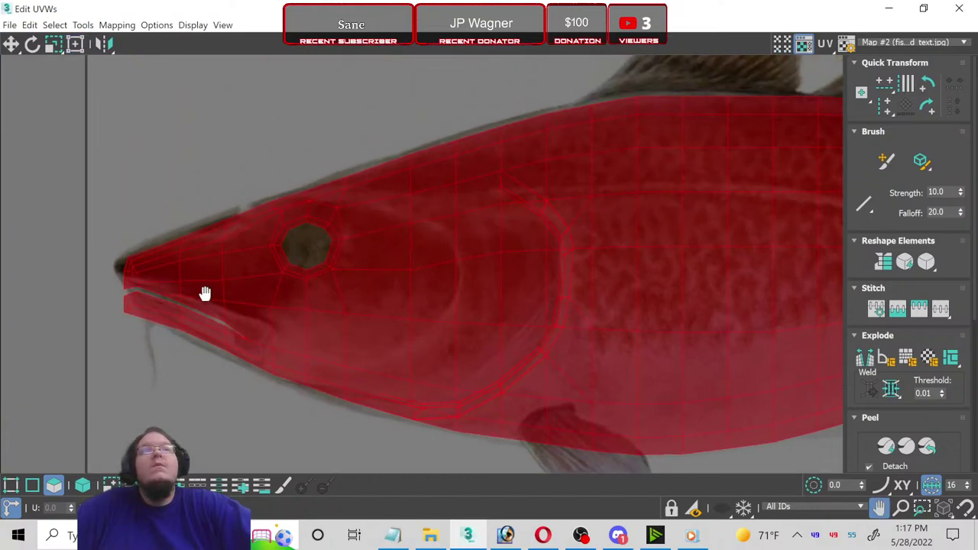
mouse_move(204, 291)
middle_down()
mouse_move(201, 308)
mouse_move(306, 253)
middle_up()
scroll(724, 256, down, 3)
scroll(301, 316, up, 1)
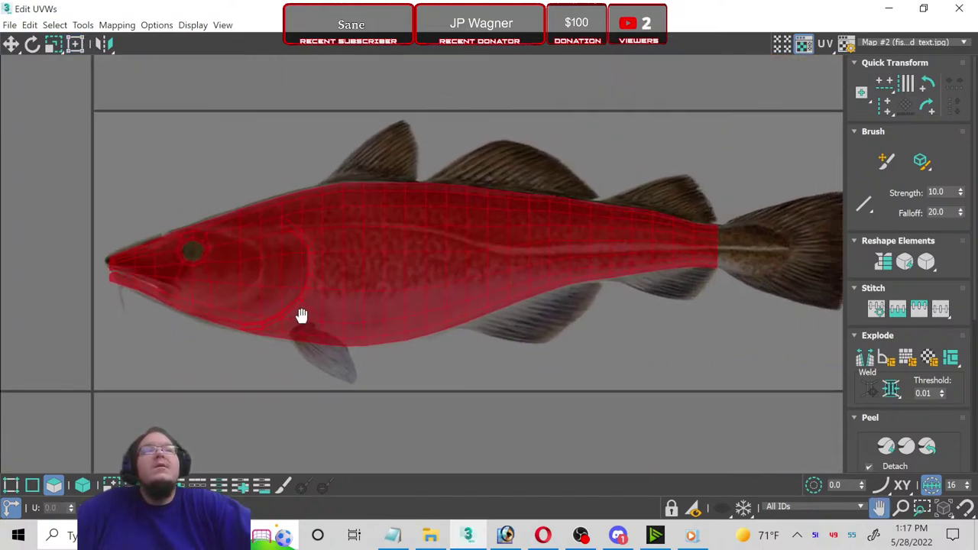
middle_drag(261, 318, 498, 293)
scroll(295, 269, up, 3)
scroll(334, 243, up, 2)
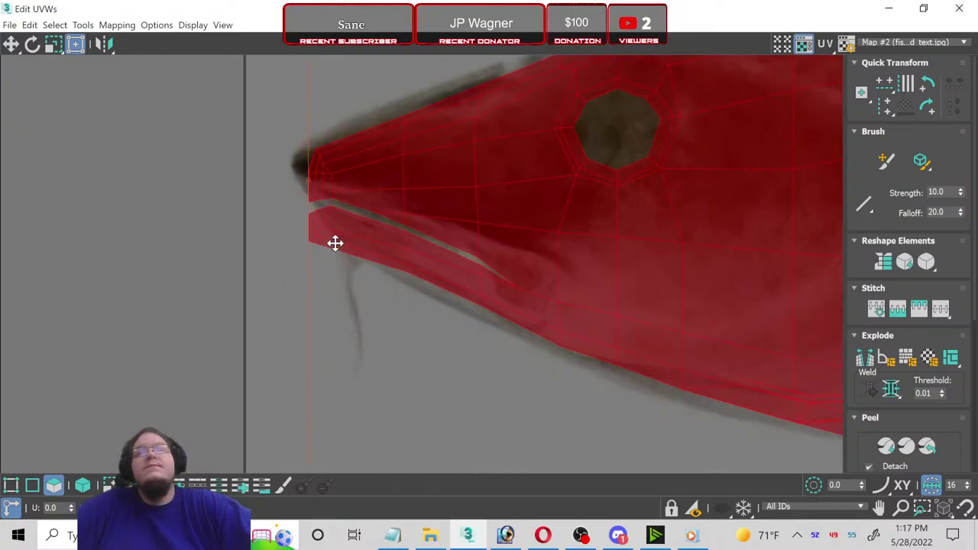
middle_drag(348, 276, 271, 347)
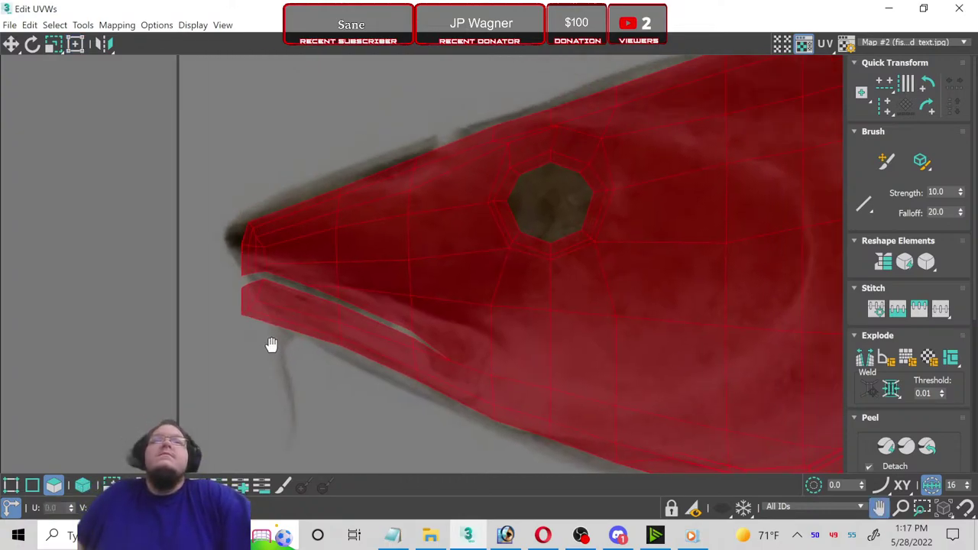
Step: Select the mouth-tip UV vertices in Vertex mode and move them up onto the snout
click(12, 485)
scroll(221, 210, up, 2)
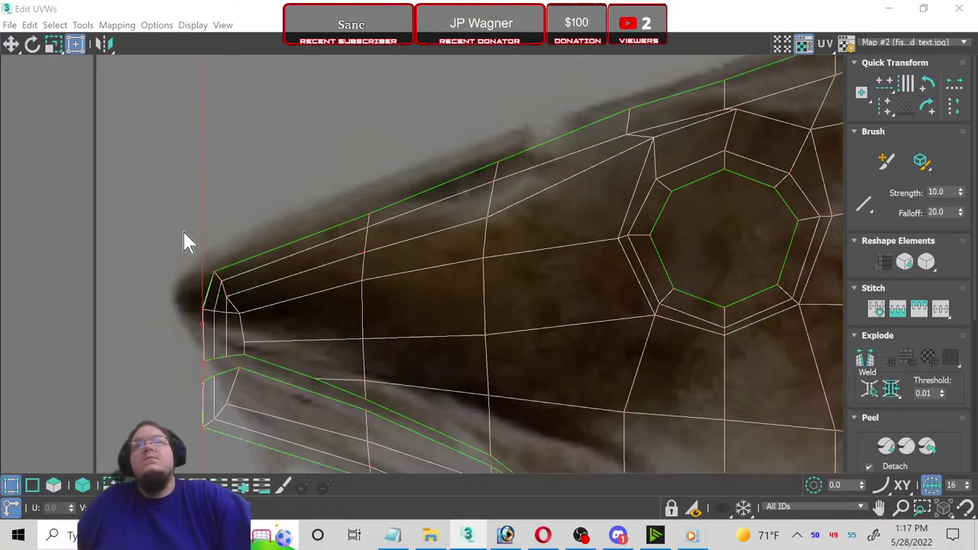
drag(158, 226, 295, 409)
scroll(287, 376, up, 1)
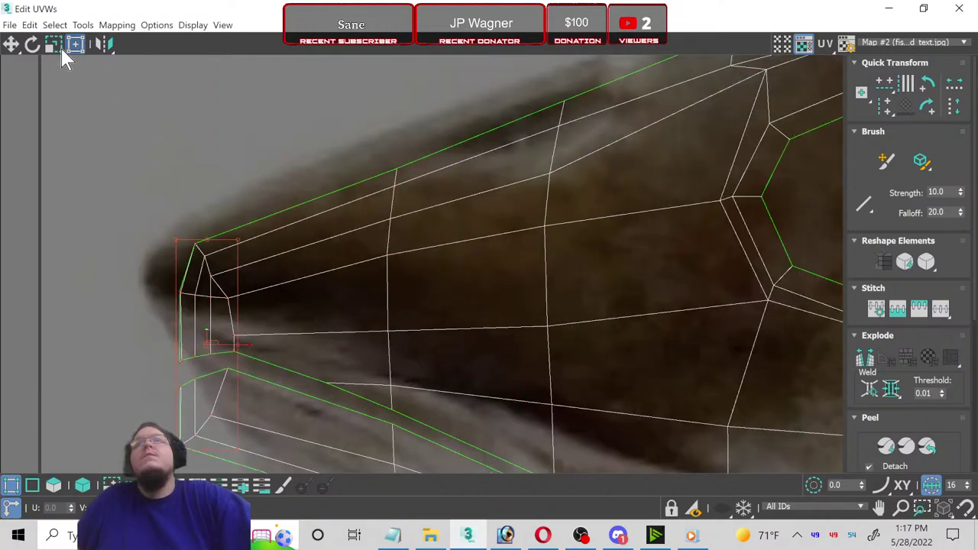
click(10, 45)
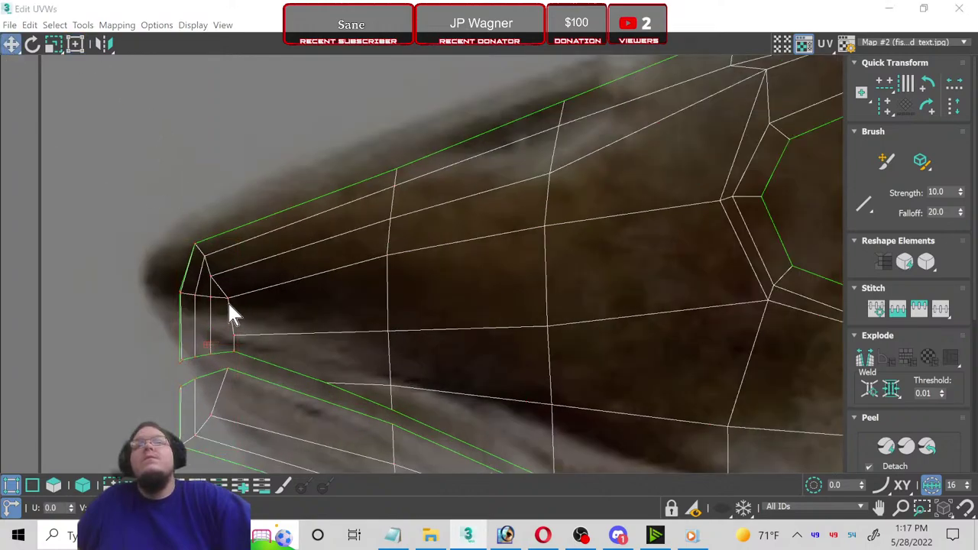
drag(230, 297, 234, 279)
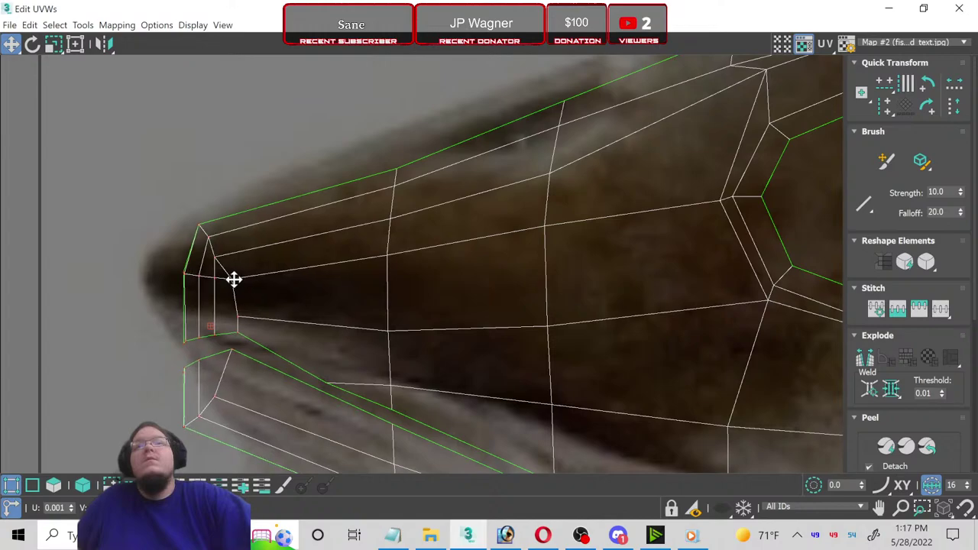
scroll(160, 267, down, 1)
scroll(153, 222, down, 1)
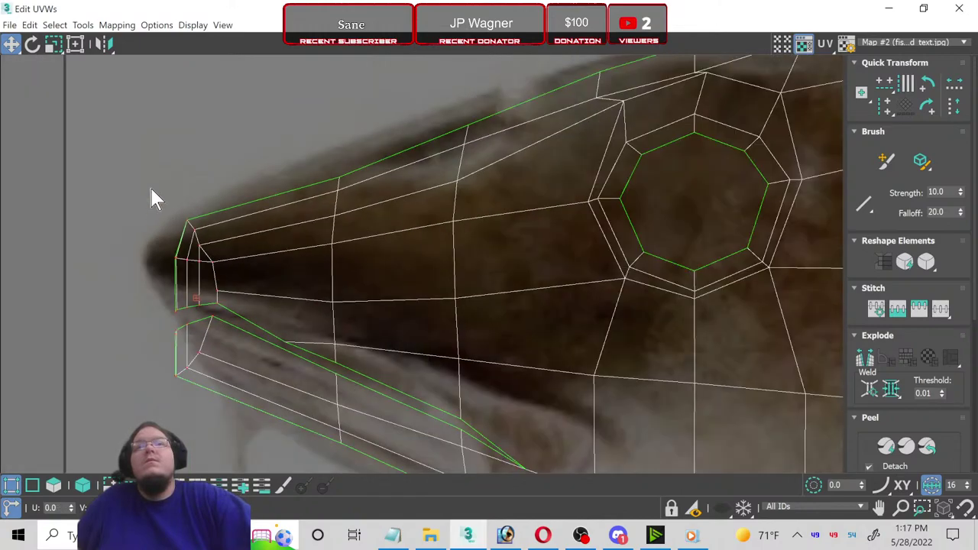
drag(265, 412, 244, 426)
Step: Rotate the mouth vertices to the snout angle, align them vertically, and squash them upward
click(32, 44)
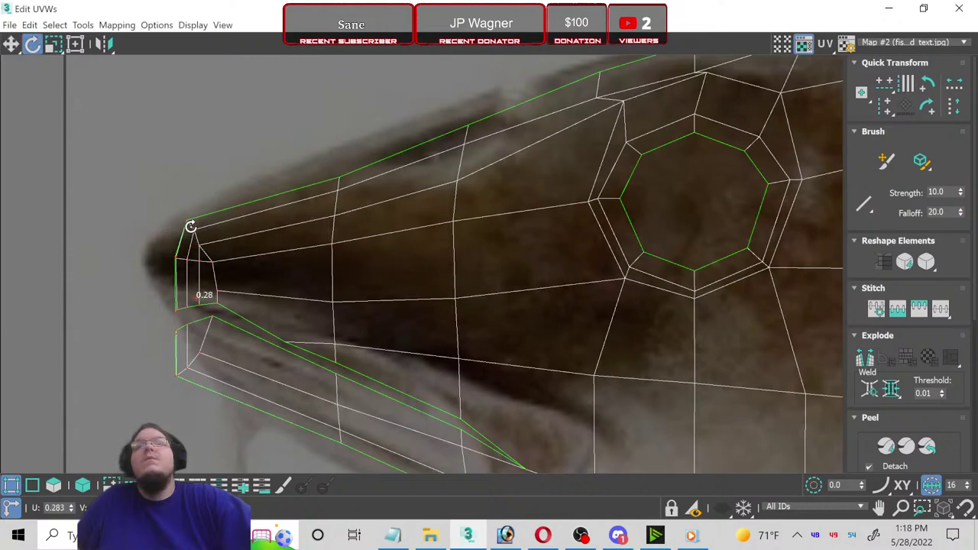
drag(187, 223, 110, 166)
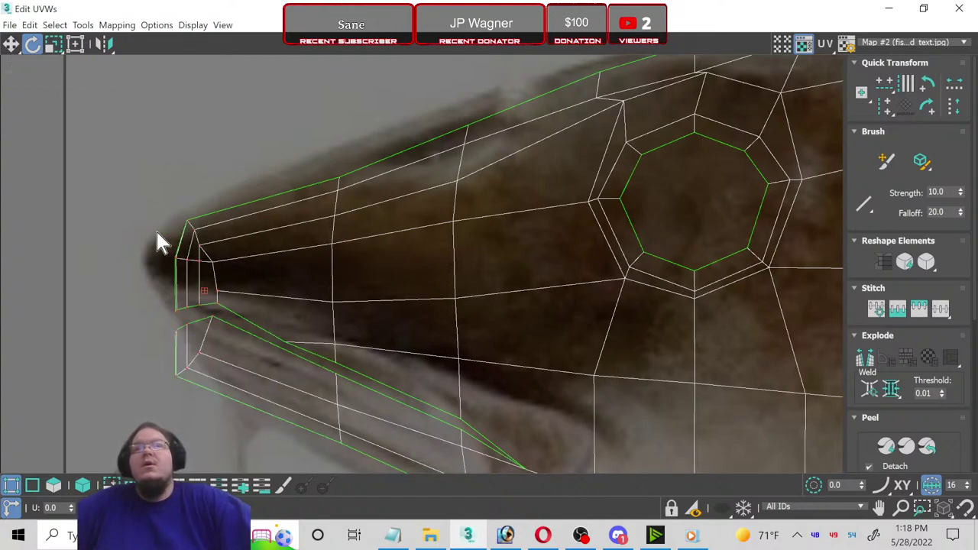
key(v)
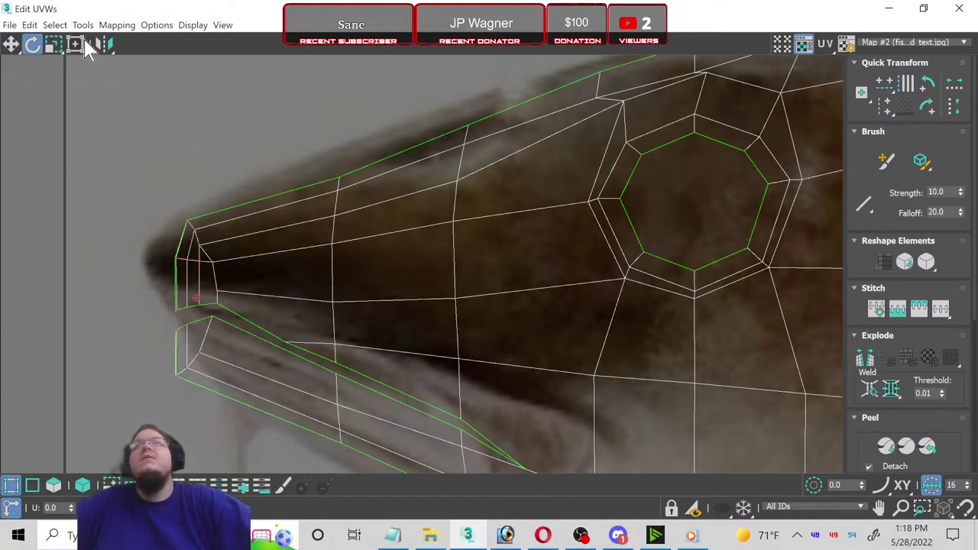
click(80, 44)
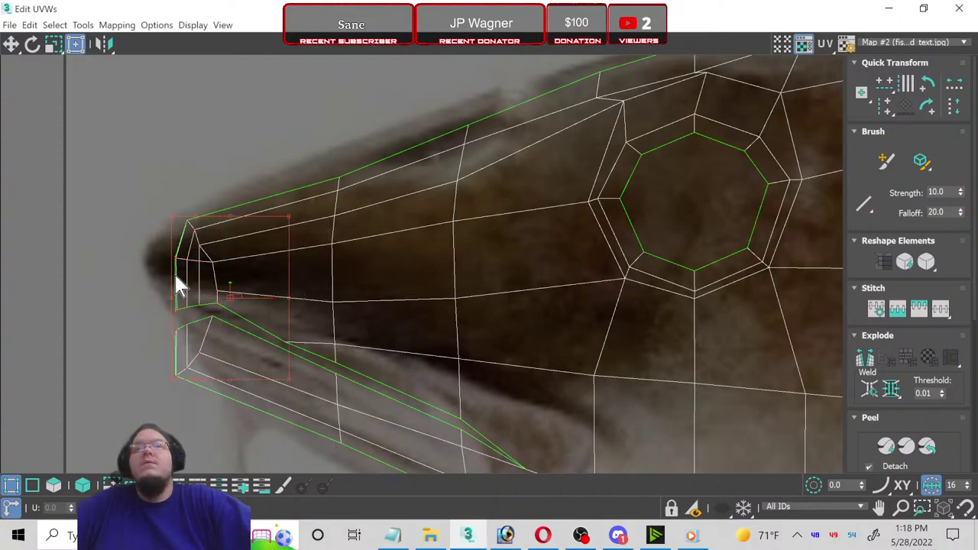
drag(107, 189, 228, 422)
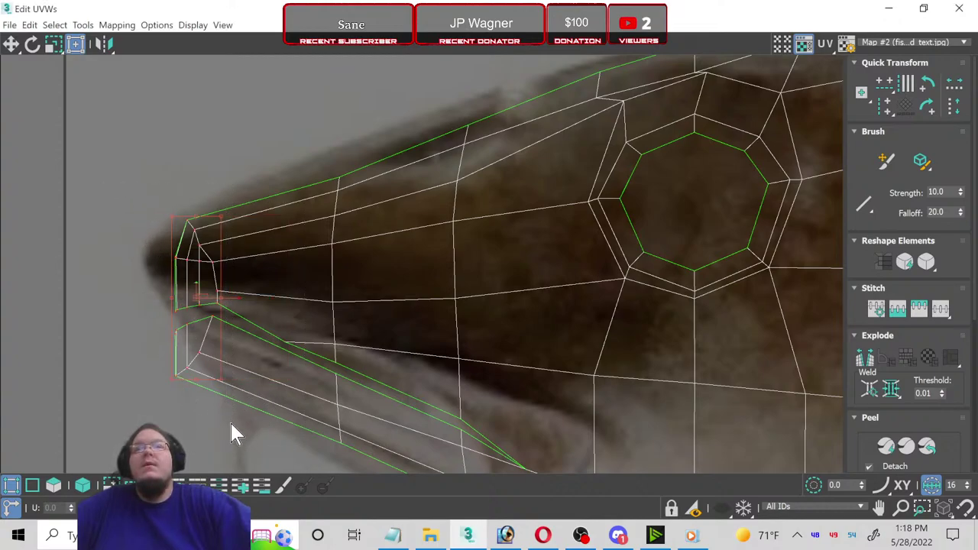
mouse_move(225, 384)
mouse_down()
mouse_move(225, 345)
mouse_move(221, 377)
mouse_up()
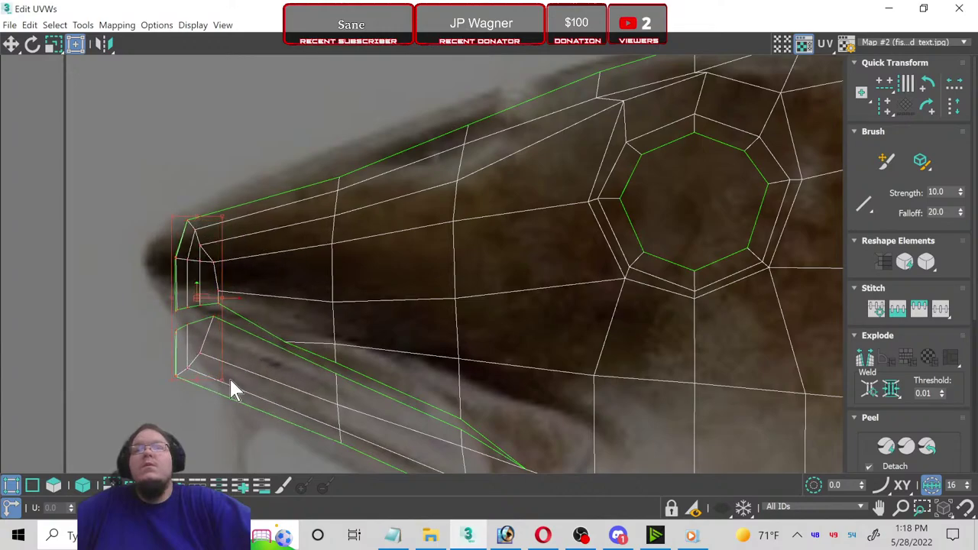
scroll(245, 382, up, 3)
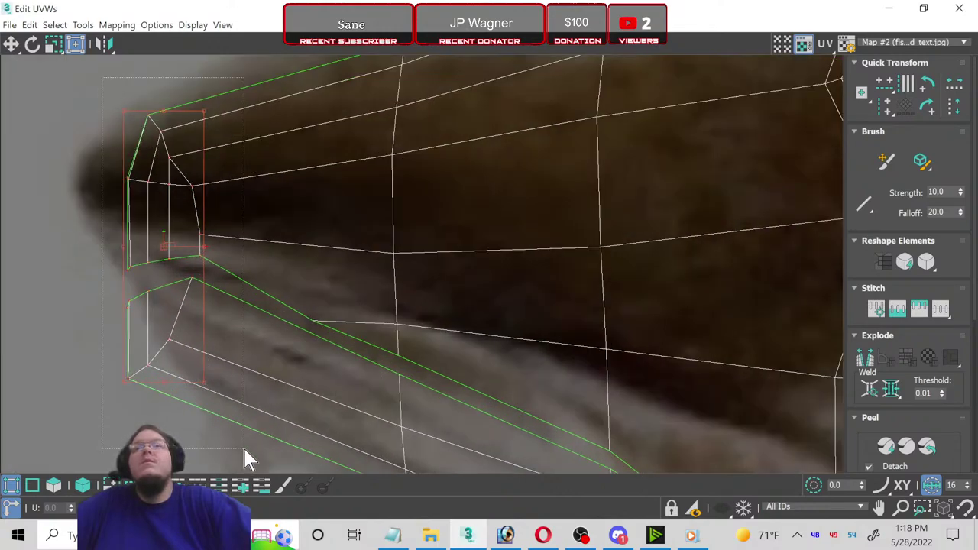
Step: Move the snout-tip and mouth vertices out onto the fish's outline
click(11, 43)
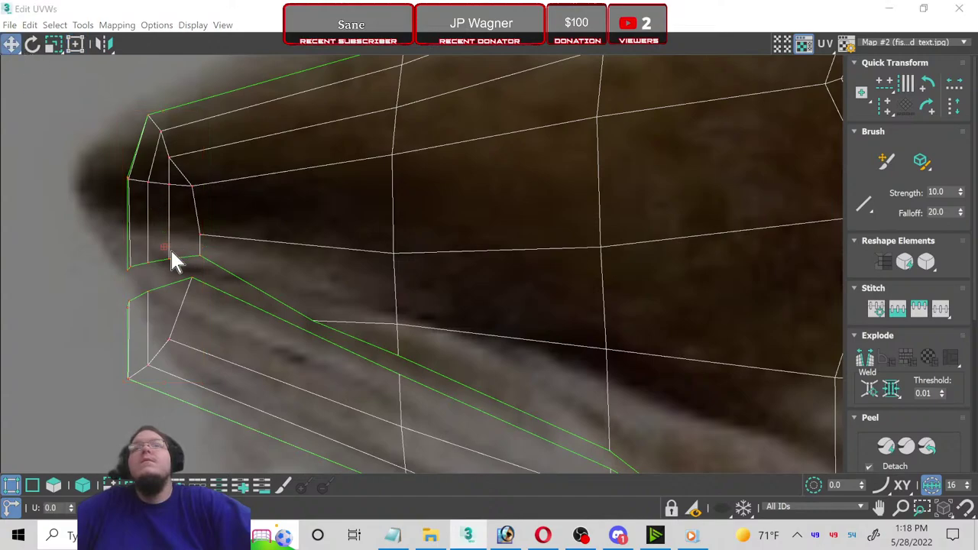
click(167, 258)
drag(168, 258, 234, 280)
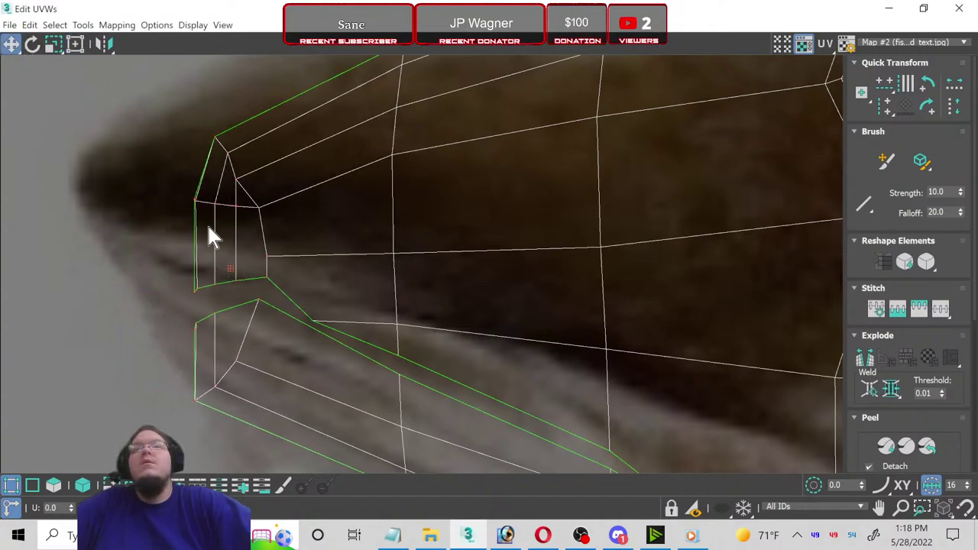
click(174, 195)
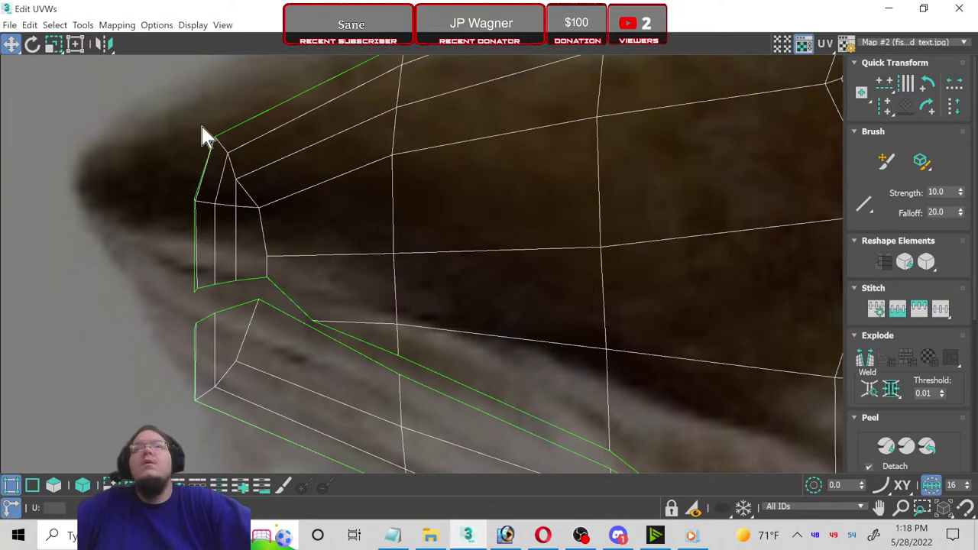
middle_drag(184, 164, 233, 271)
click(267, 252)
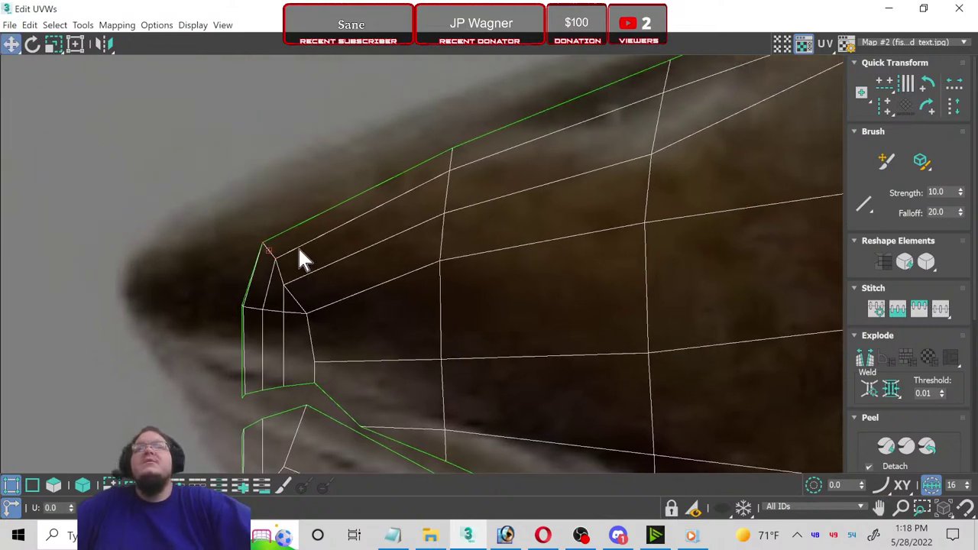
mouse_move(266, 249)
mouse_down()
mouse_move(177, 230)
mouse_move(152, 254)
mouse_up()
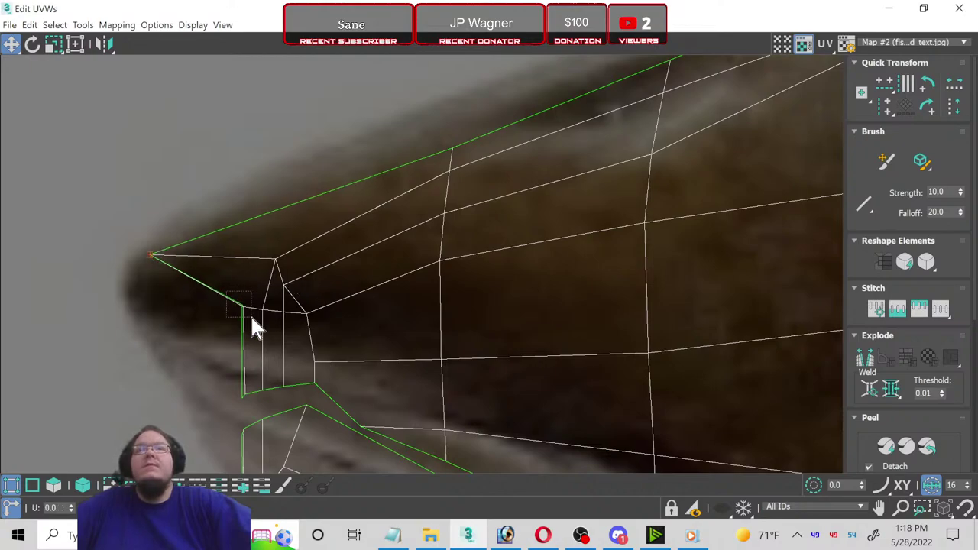
drag(242, 309, 139, 309)
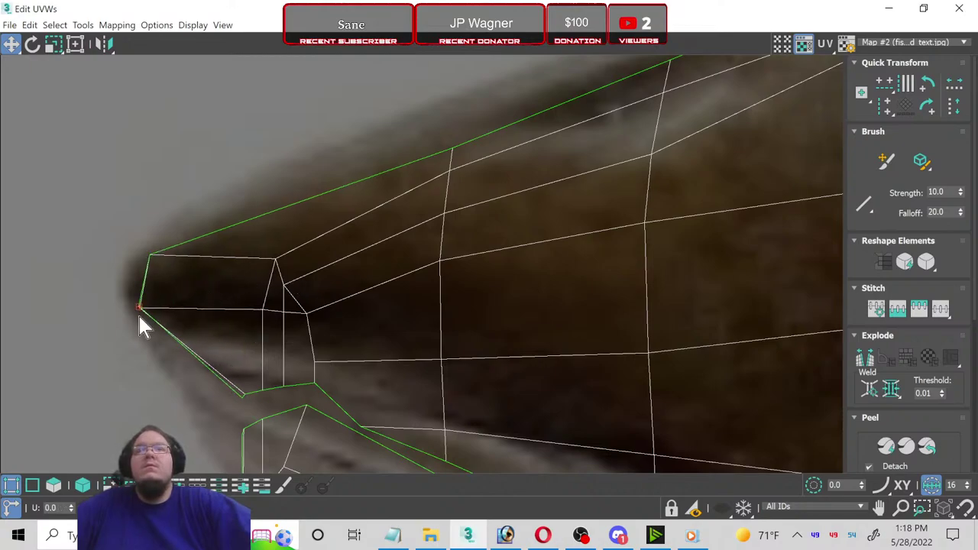
click(253, 404)
drag(244, 393, 184, 381)
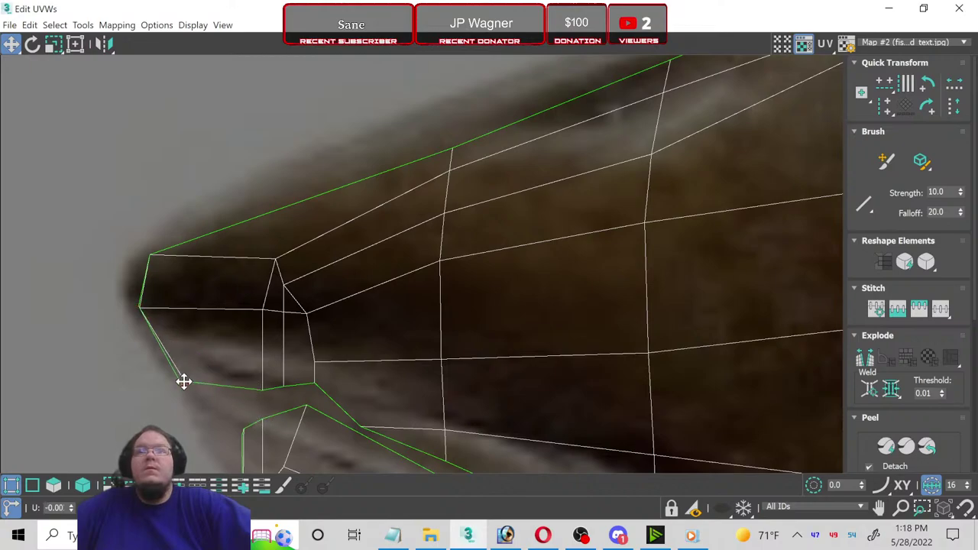
Step: Drag the jaw corner vertex onto the jaw outline and lower it slightly
mouse_move(229, 413)
middle_down()
mouse_move(273, 269)
mouse_move(254, 245)
middle_up()
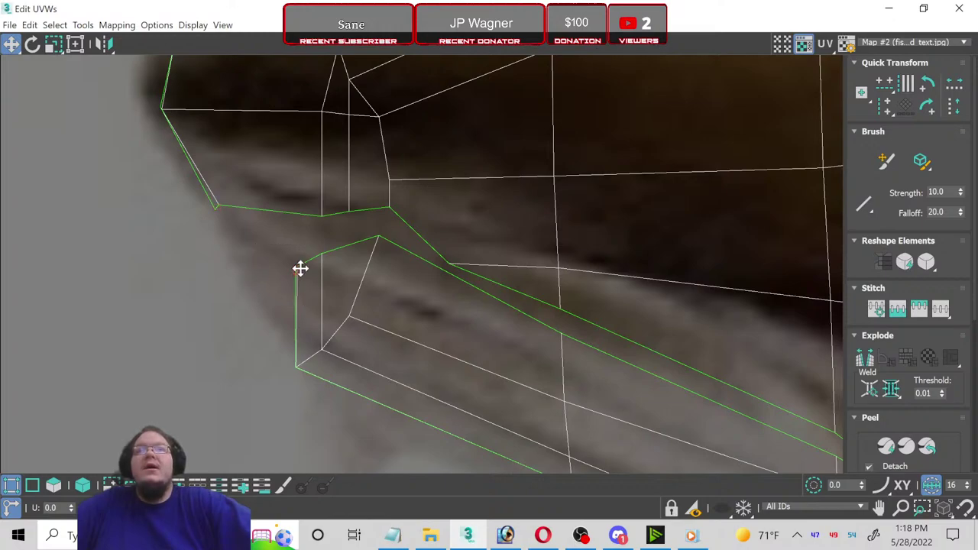
drag(297, 276, 224, 234)
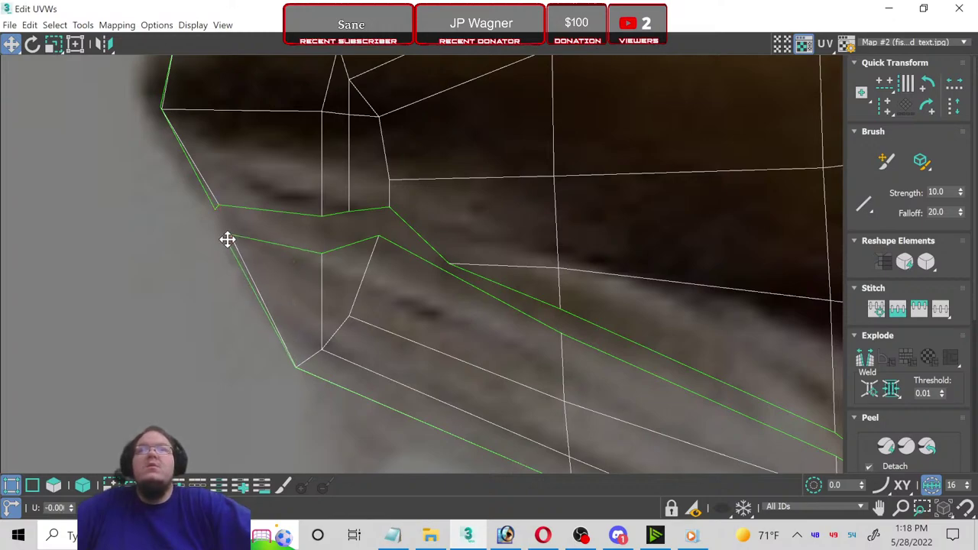
scroll(288, 251, up, 2)
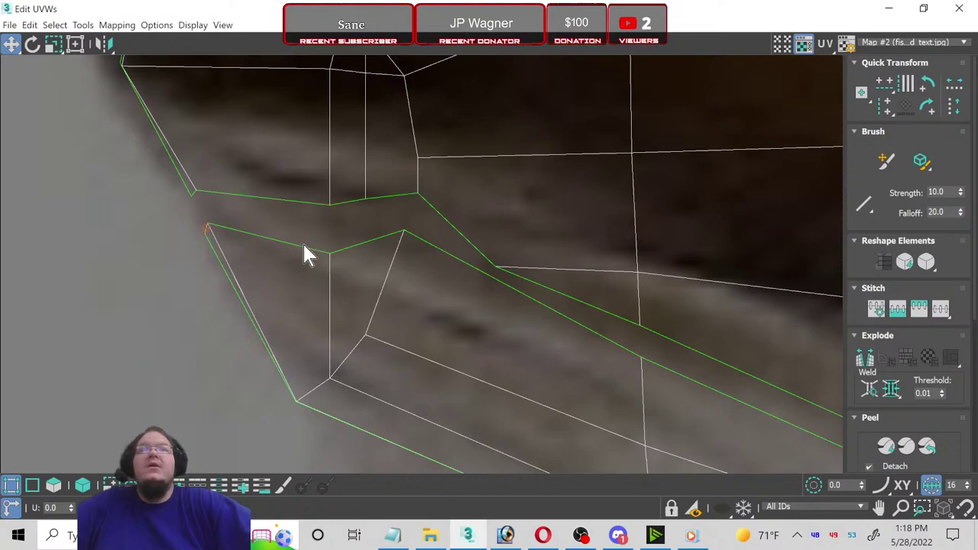
scroll(301, 241, down, 1)
scroll(304, 238, down, 1)
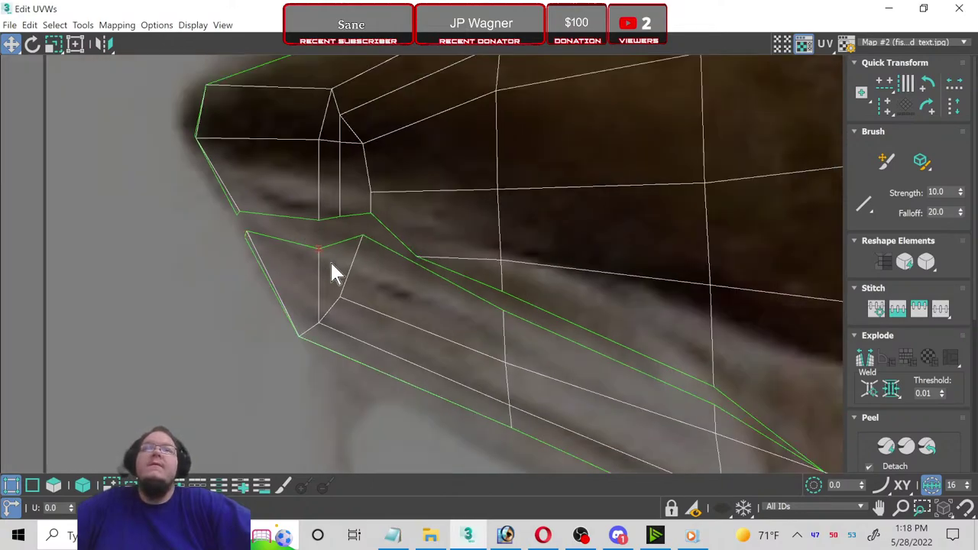
drag(321, 251, 320, 266)
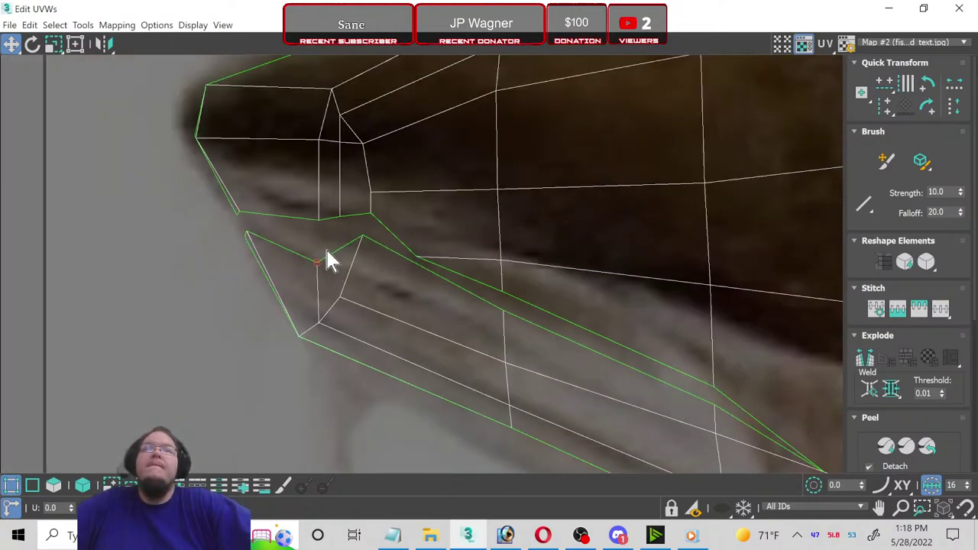
scroll(306, 203, up, 3)
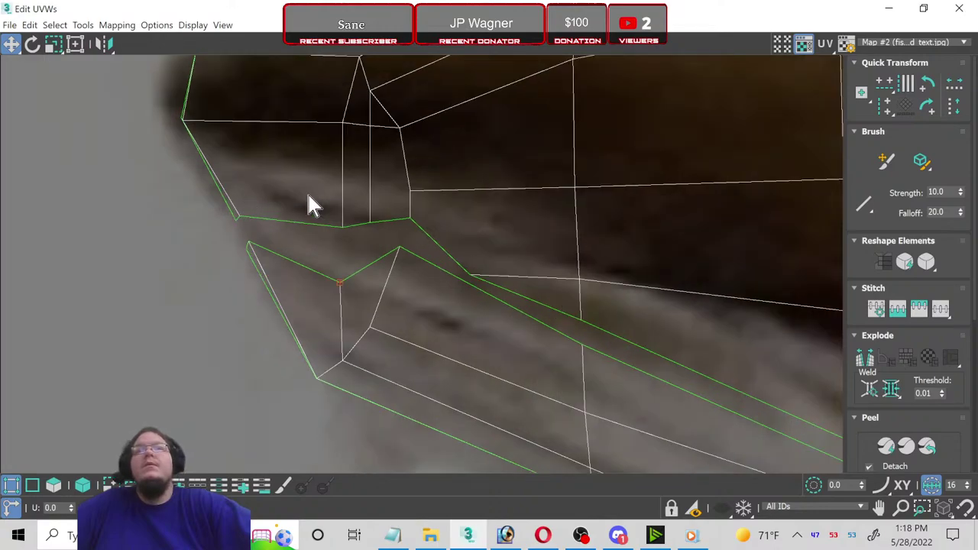
Step: Pull the upper-lip vertices down one by one onto the mouth line
click(352, 245)
scroll(345, 230, down, 2)
drag(344, 224, 341, 274)
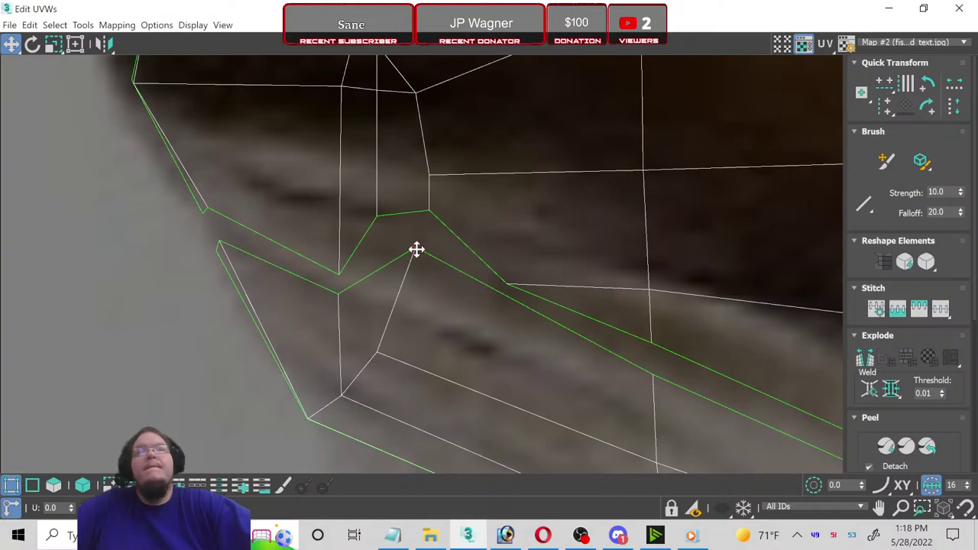
mouse_move(416, 249)
mouse_down()
mouse_move(411, 308)
mouse_move(400, 316)
mouse_up()
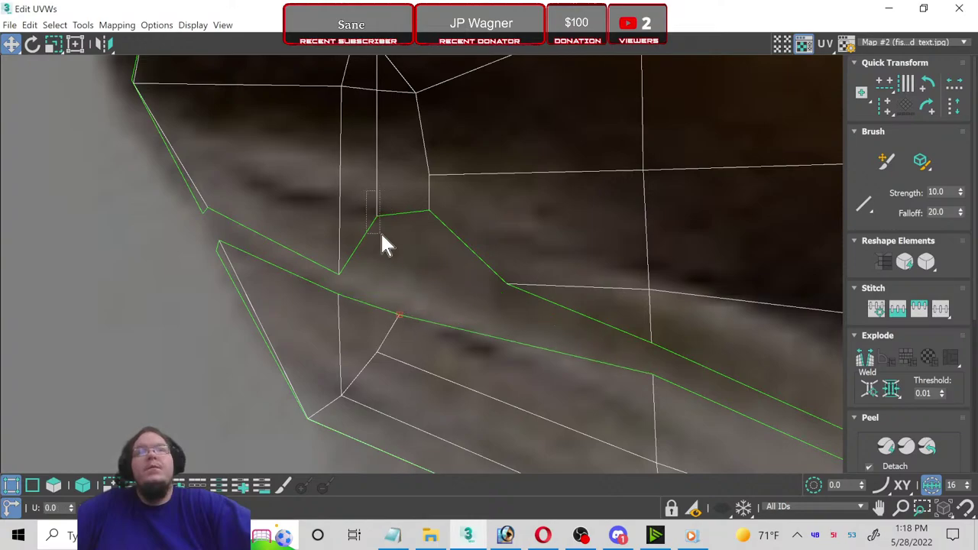
drag(380, 219, 403, 304)
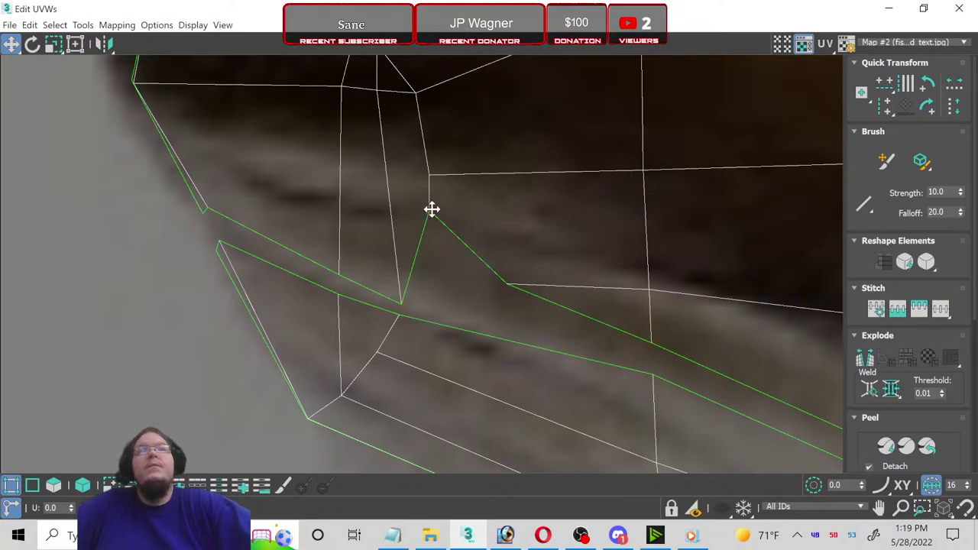
drag(432, 209, 423, 307)
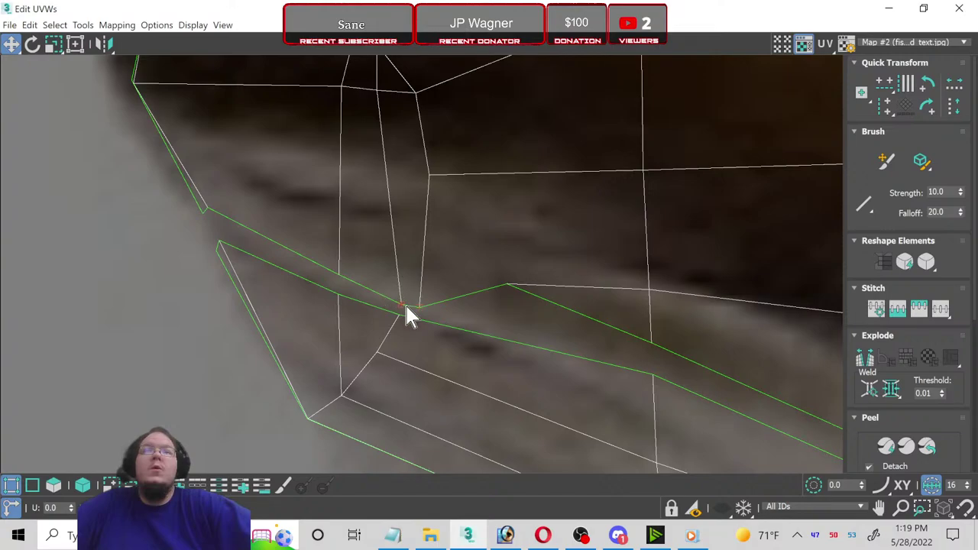
mouse_move(400, 303)
mouse_down()
mouse_move(372, 291)
mouse_move(406, 304)
mouse_up()
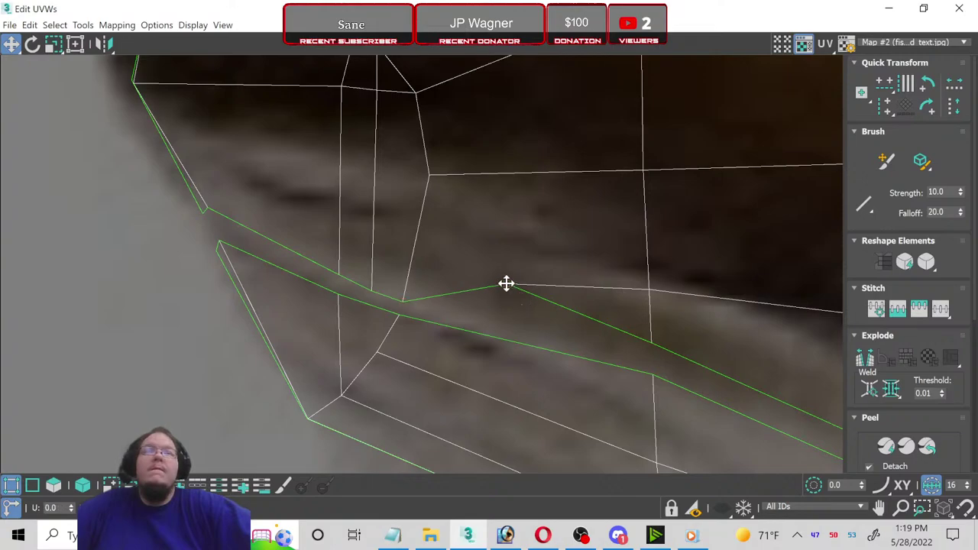
drag(506, 284, 452, 314)
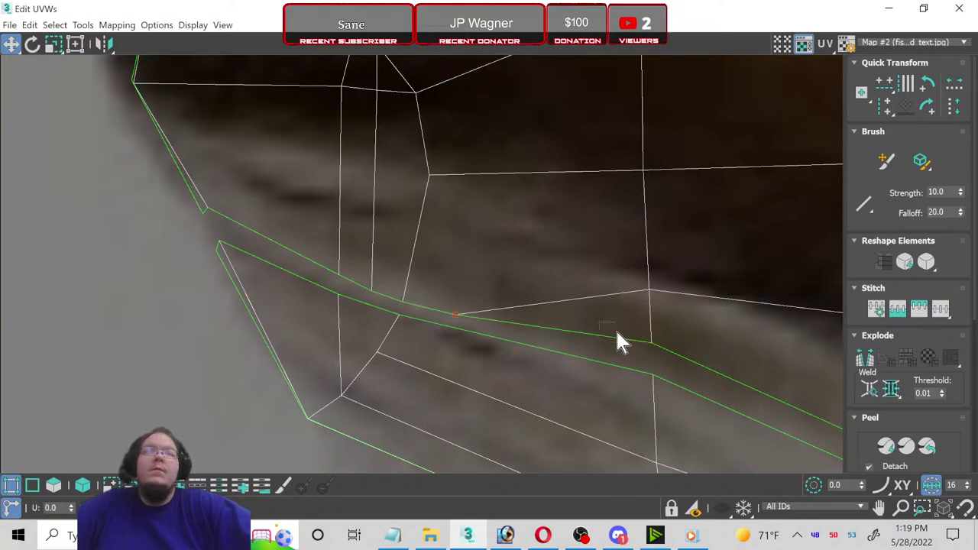
drag(651, 341, 651, 358)
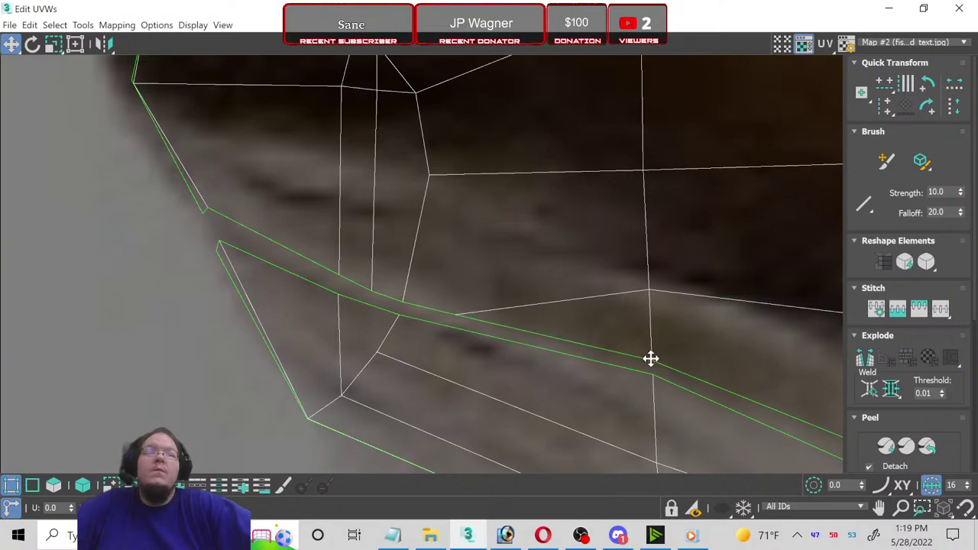
mouse_move(609, 398)
middle_down()
mouse_move(511, 247)
mouse_move(525, 231)
middle_up()
mouse_move(566, 206)
mouse_down()
mouse_move(568, 267)
mouse_move(566, 251)
mouse_up()
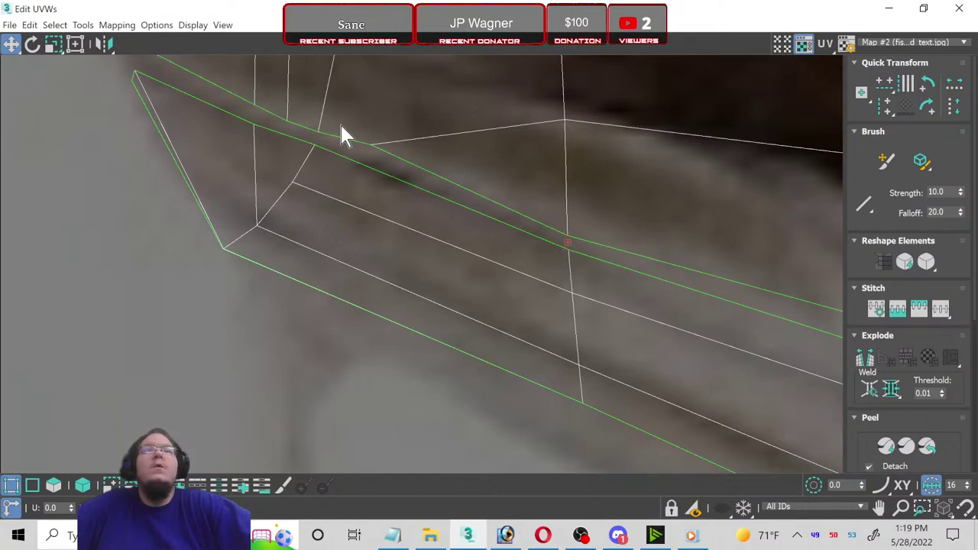
Step: Shift the chin vertex right onto the outline
click(387, 160)
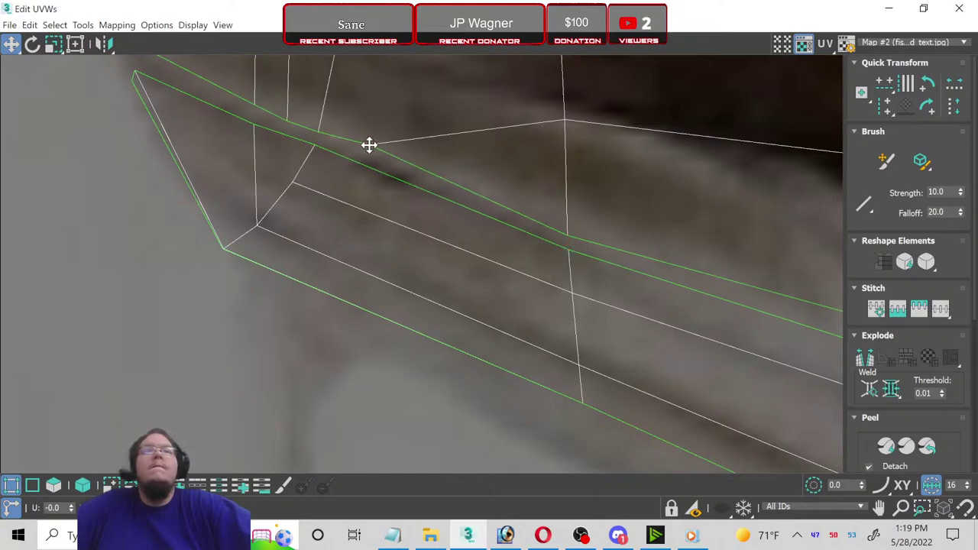
click(368, 148)
scroll(348, 183, down, 2)
middle_drag(298, 202, 310, 304)
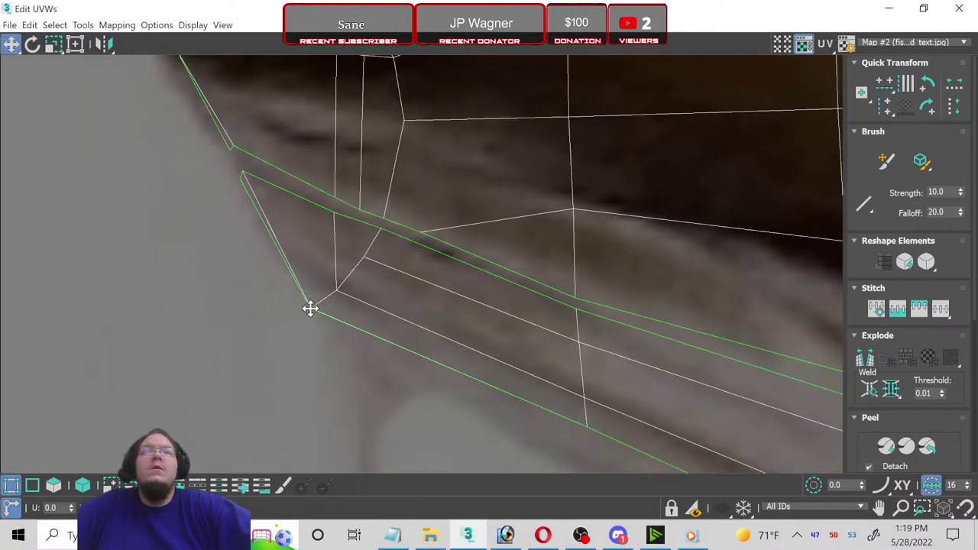
drag(311, 308, 331, 321)
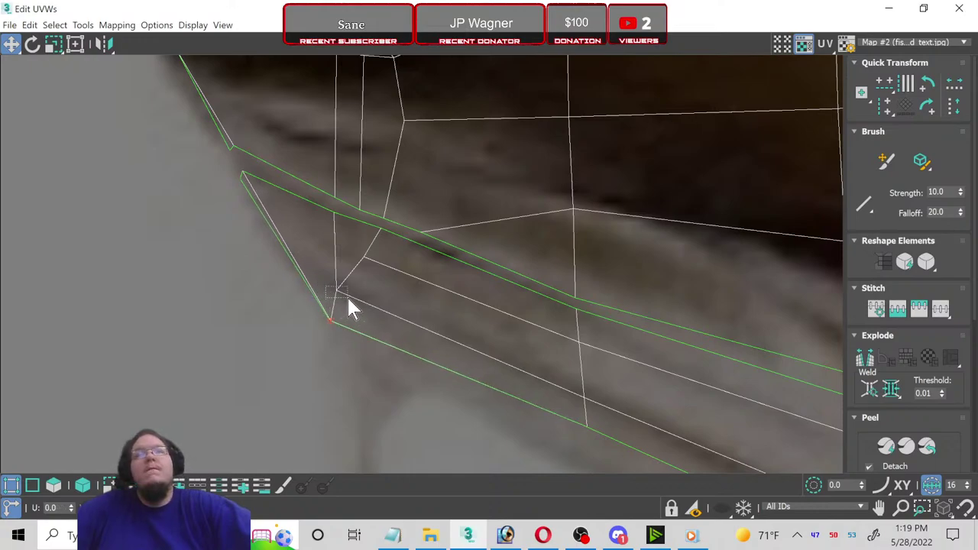
drag(341, 289, 354, 294)
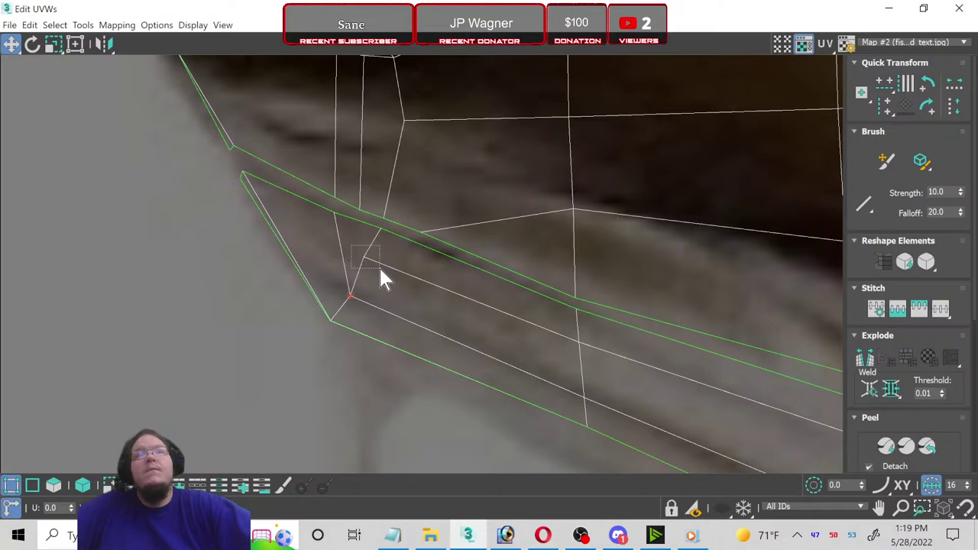
mouse_move(372, 264)
middle_down()
mouse_move(561, 308)
mouse_move(548, 321)
middle_up()
Step: Select the lower-jaw cross-edge vertices and pull a seam vertex down onto the cod image
scroll(371, 252, up, 3)
scroll(395, 190, up, 1)
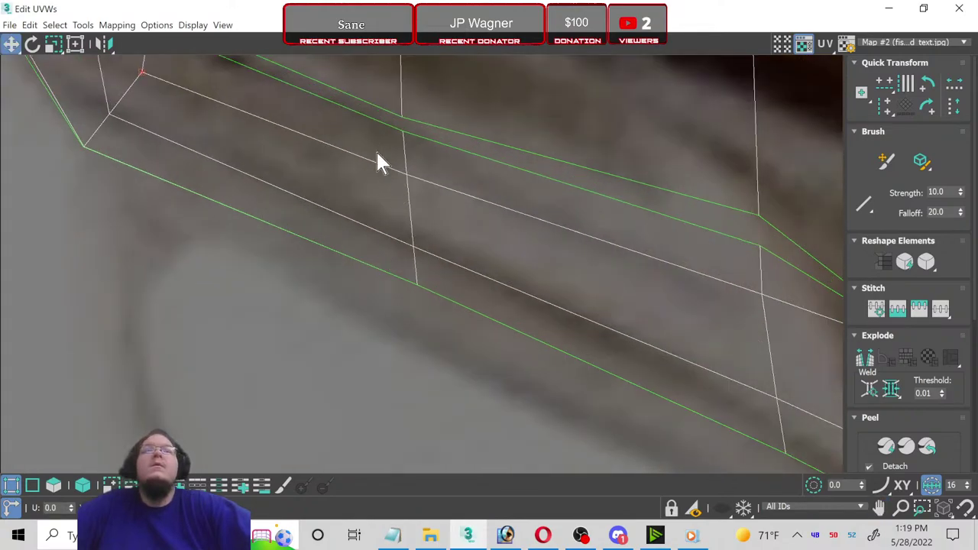
mouse_move(376, 153)
mouse_down()
mouse_move(444, 315)
mouse_move(417, 317)
mouse_up()
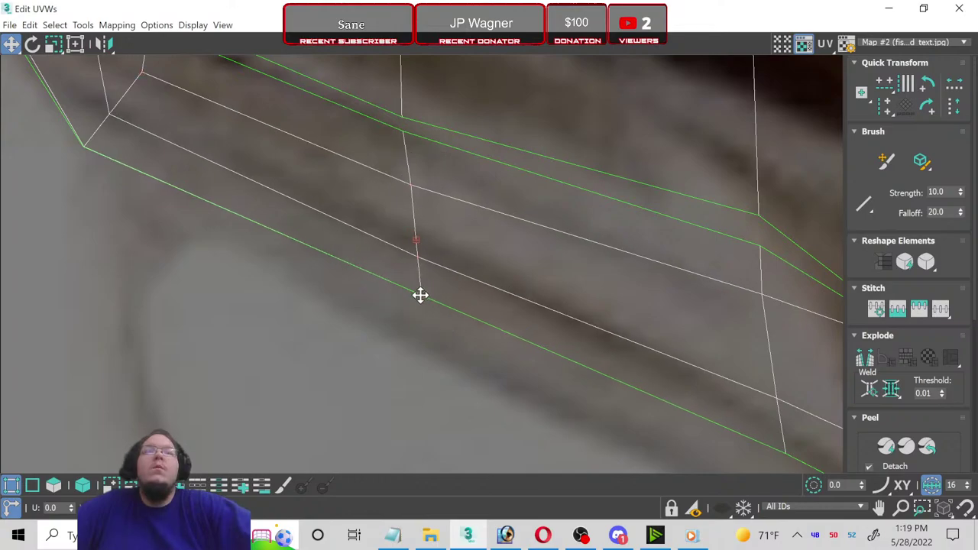
middle_drag(598, 332, 169, 207)
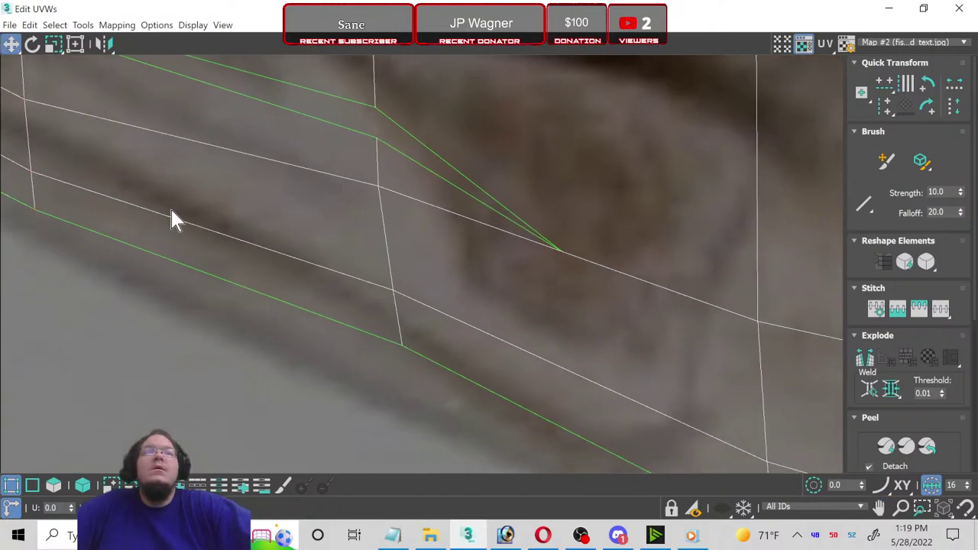
scroll(290, 215, down, 1)
drag(321, 186, 372, 355)
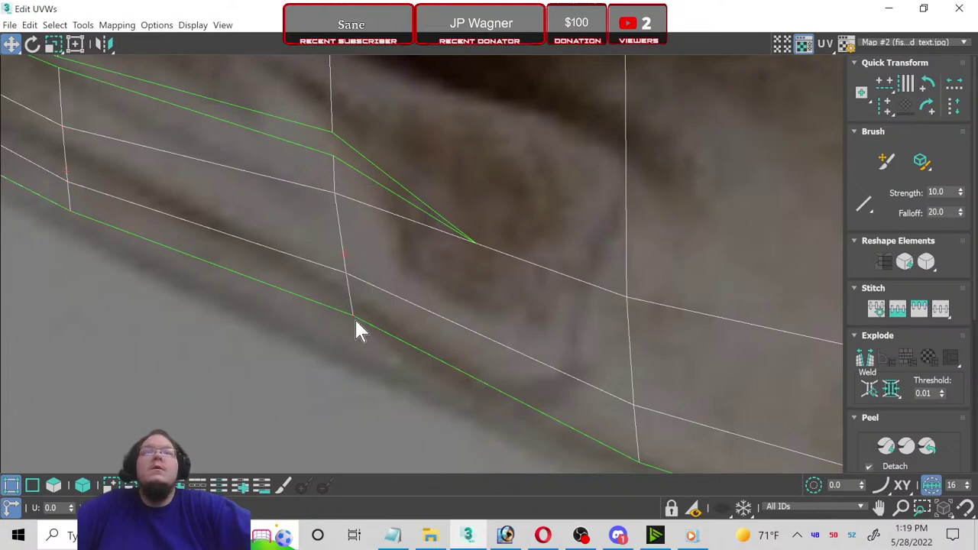
drag(352, 316, 350, 349)
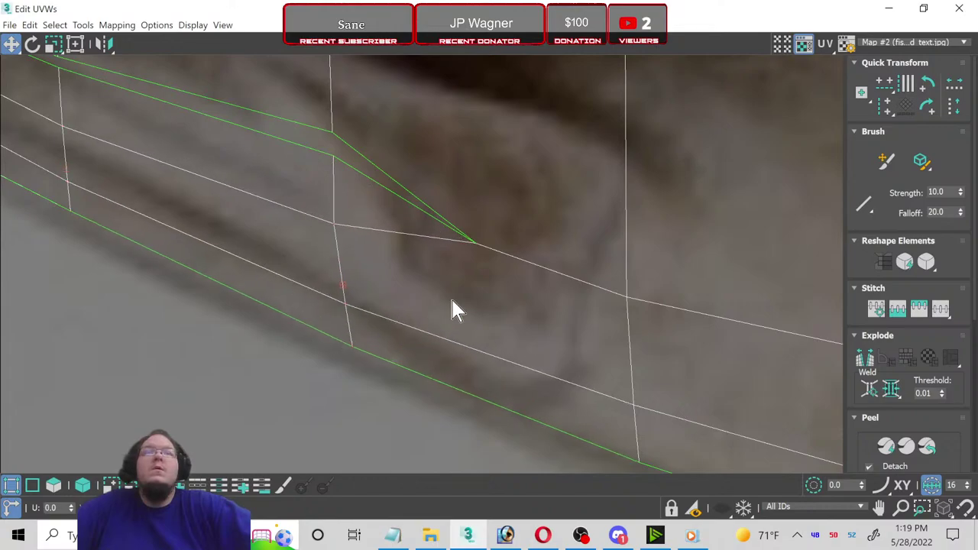
Step: Lower the remaining green-seam junction vertices to taper the lip line onto the jaw crease
middle_drag(371, 191, 456, 308)
scroll(428, 281, down, 2)
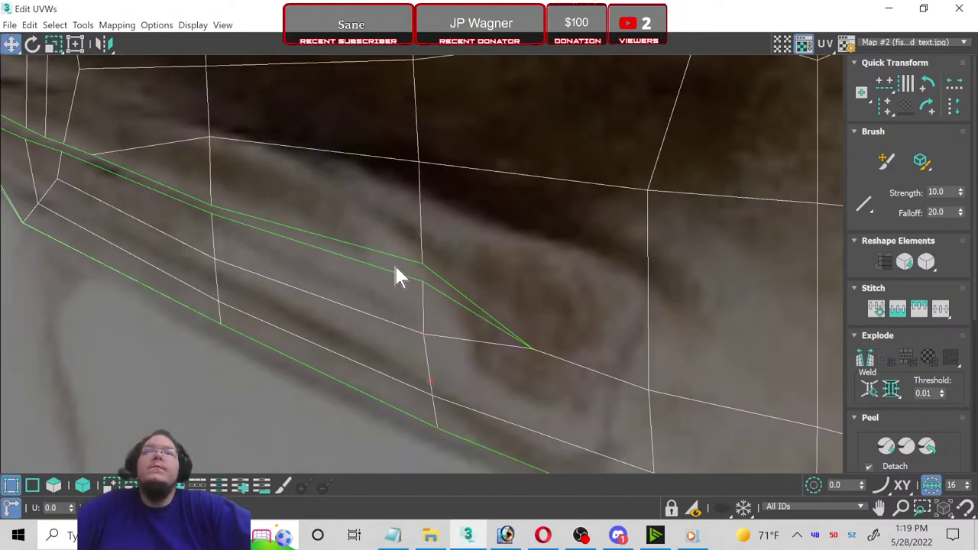
drag(454, 306, 453, 304)
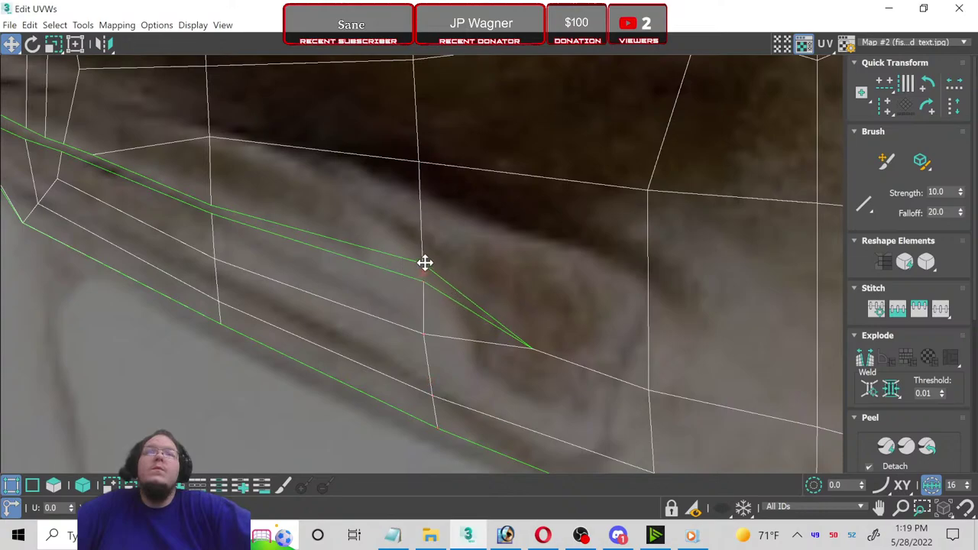
drag(424, 262, 422, 298)
scroll(470, 352, up, 2)
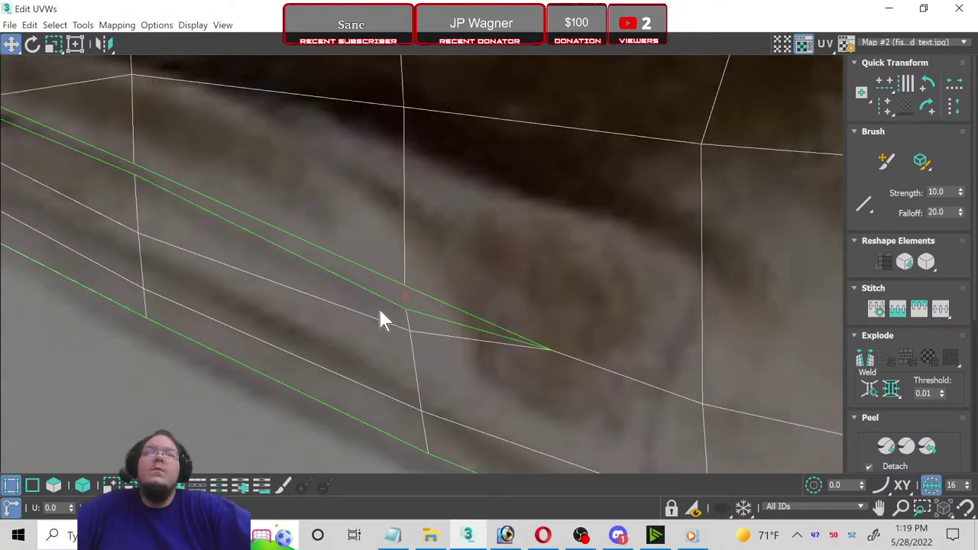
drag(411, 334, 411, 358)
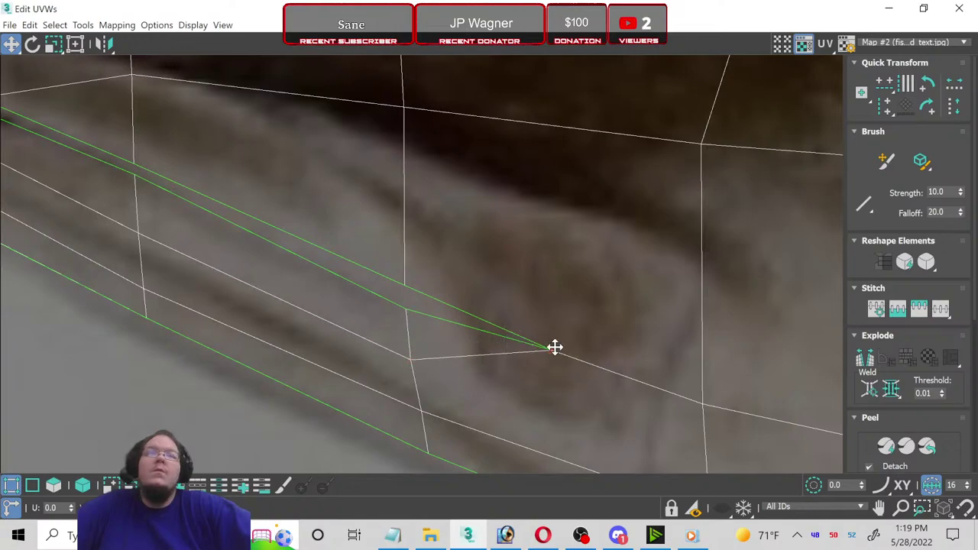
drag(555, 347, 547, 381)
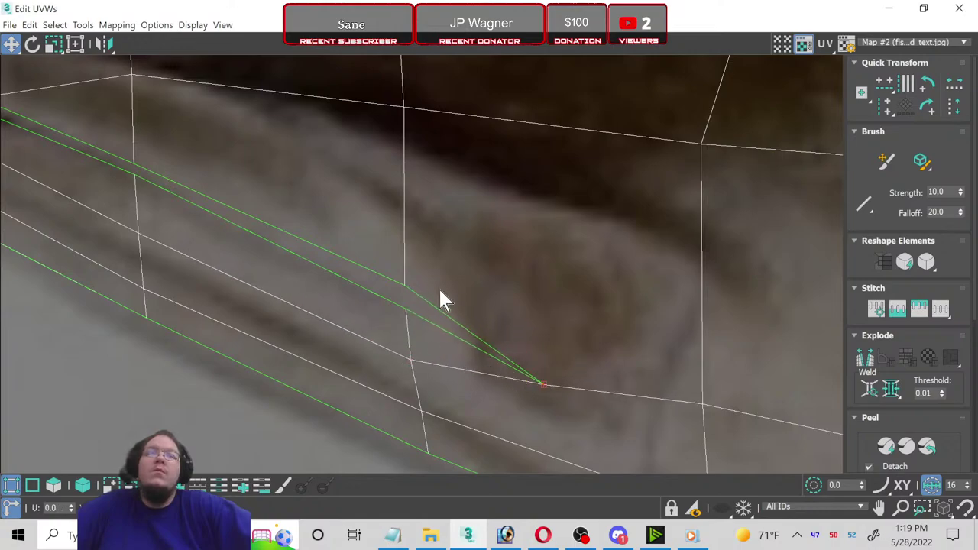
drag(402, 284, 402, 304)
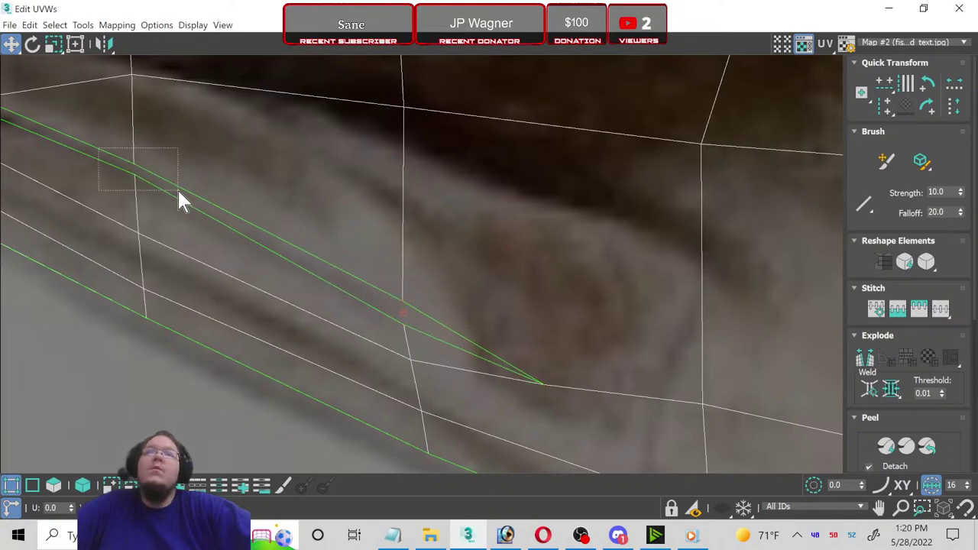
drag(138, 168, 136, 175)
scroll(426, 323, down, 2)
Step: Move the first belly-edge UV vertices down onto the cod's belly outline
scroll(497, 334, up, 1)
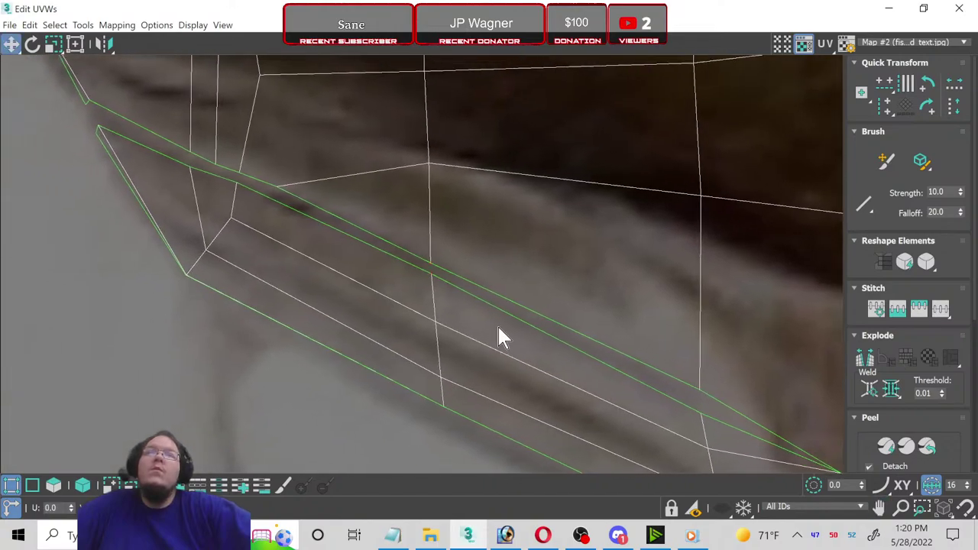
scroll(489, 314, down, 1)
middle_drag(607, 348, 61, 111)
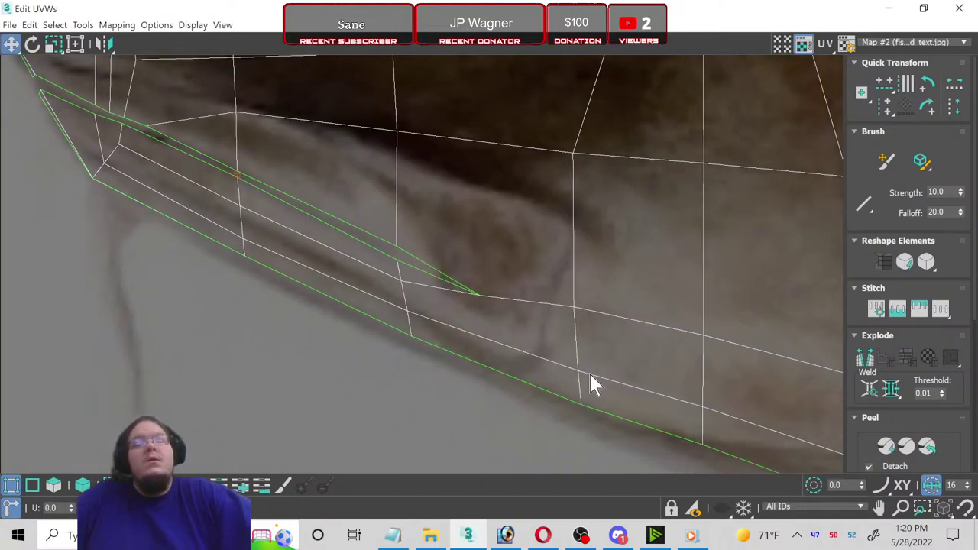
mouse_move(590, 382)
middle_down()
mouse_move(708, 394)
mouse_move(489, 331)
mouse_move(306, 349)
mouse_move(269, 302)
middle_up()
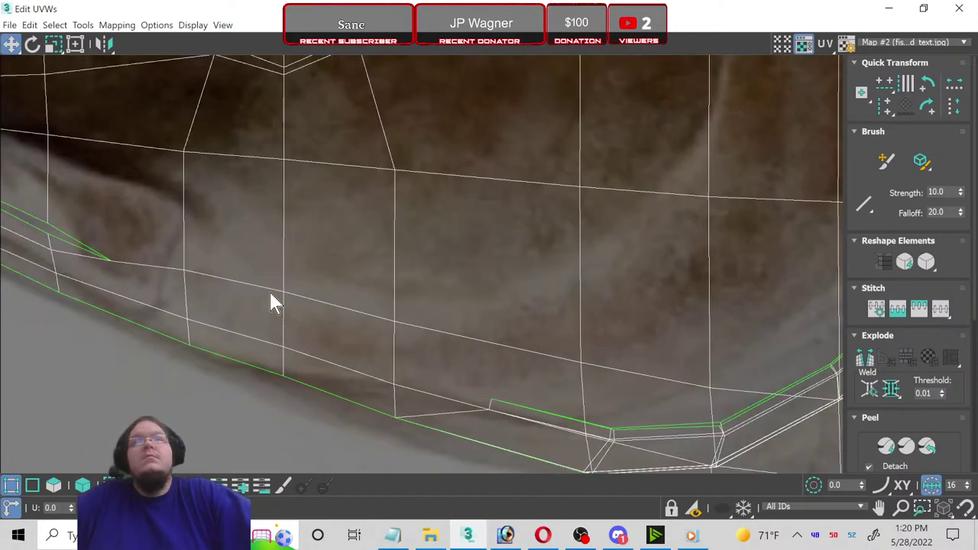
scroll(207, 385, up, 1)
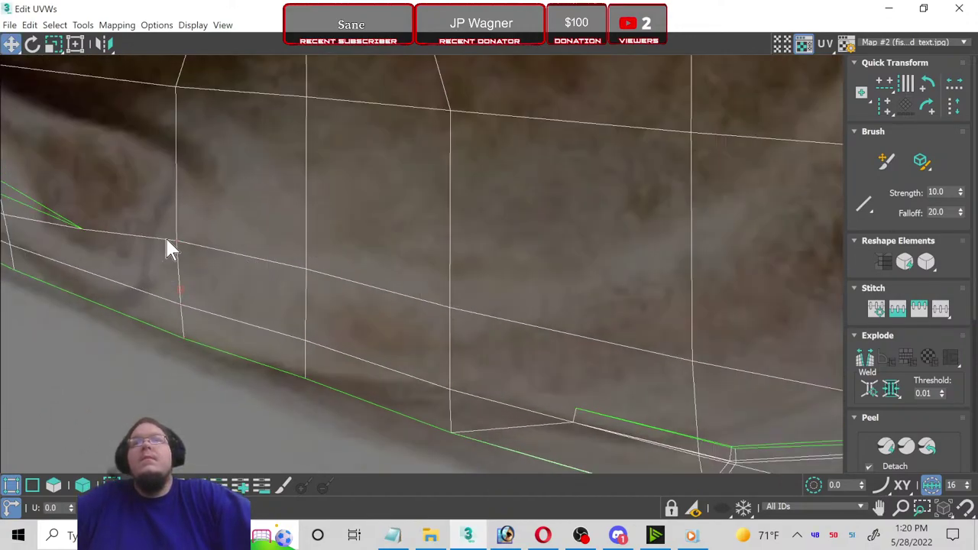
drag(177, 238, 177, 257)
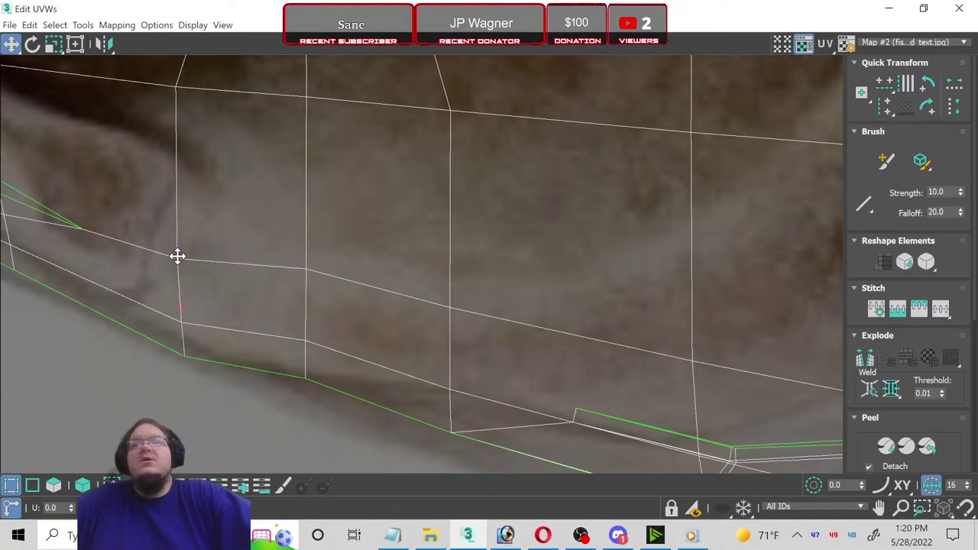
click(308, 286)
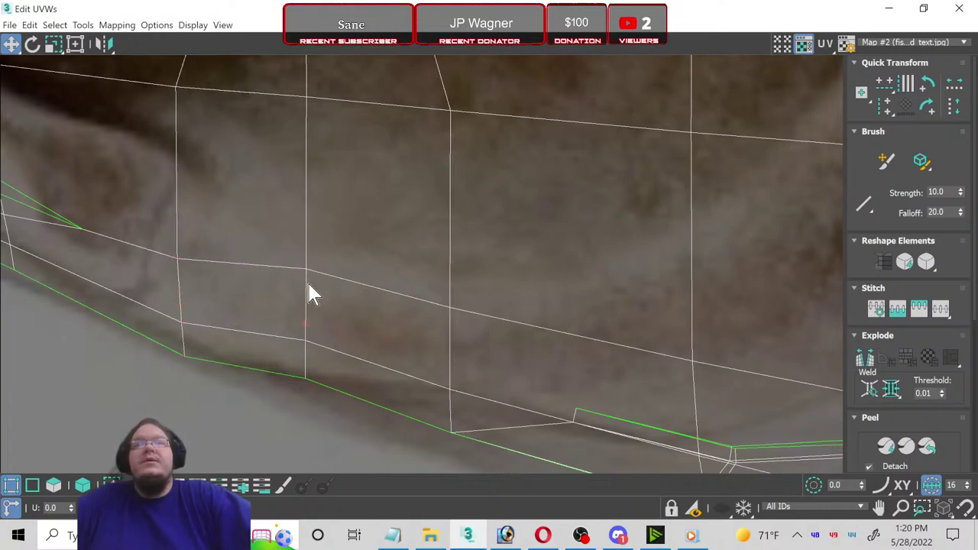
drag(307, 270, 301, 299)
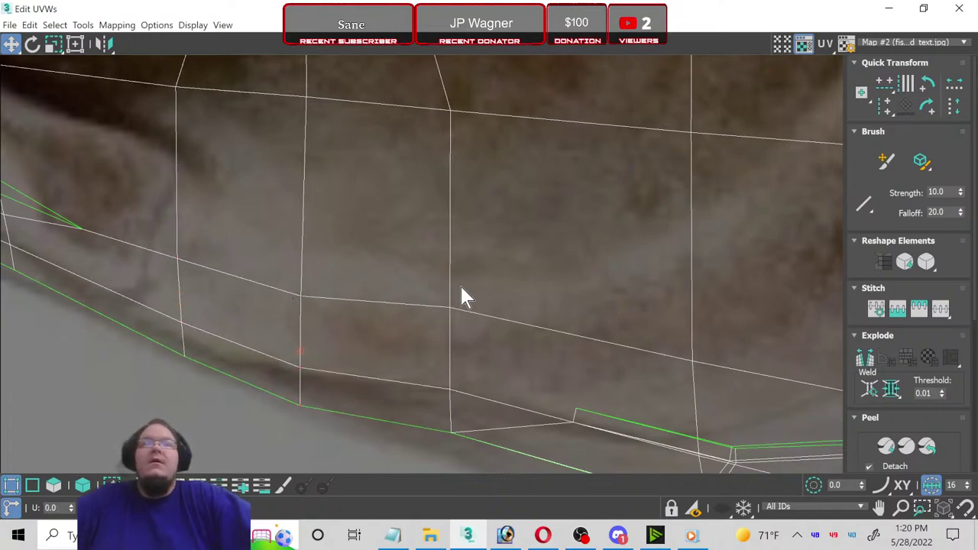
Step: Lower the next vertical-edge vertex and nudge the seam-end vertex down-left to match the image
middle_drag(461, 295, 359, 203)
drag(325, 196, 371, 382)
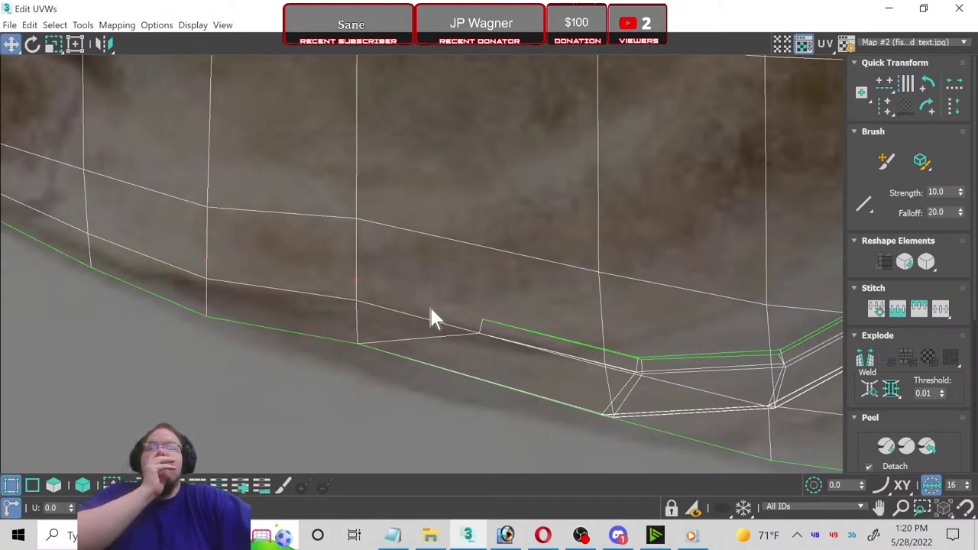
drag(359, 219, 359, 240)
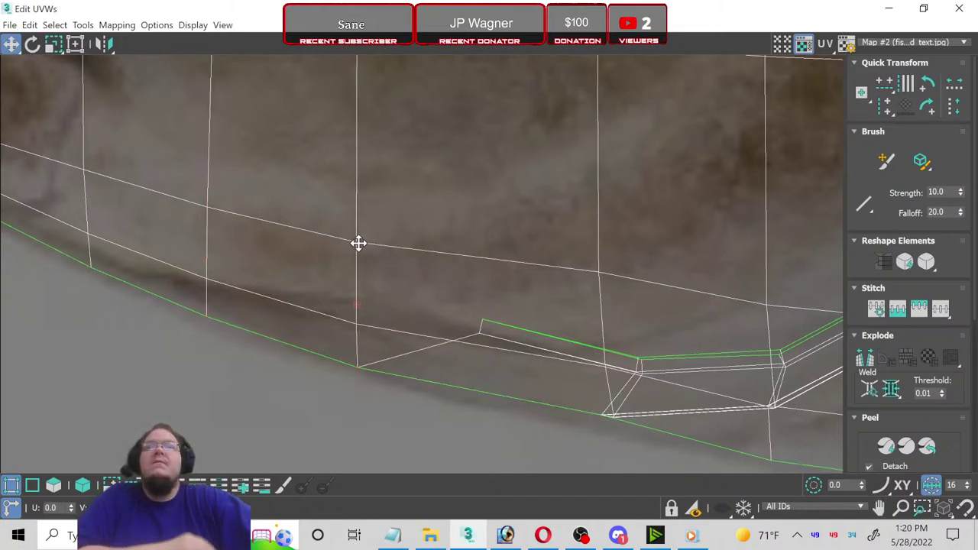
mouse_move(452, 299)
middle_down()
mouse_move(402, 216)
mouse_move(324, 177)
middle_up()
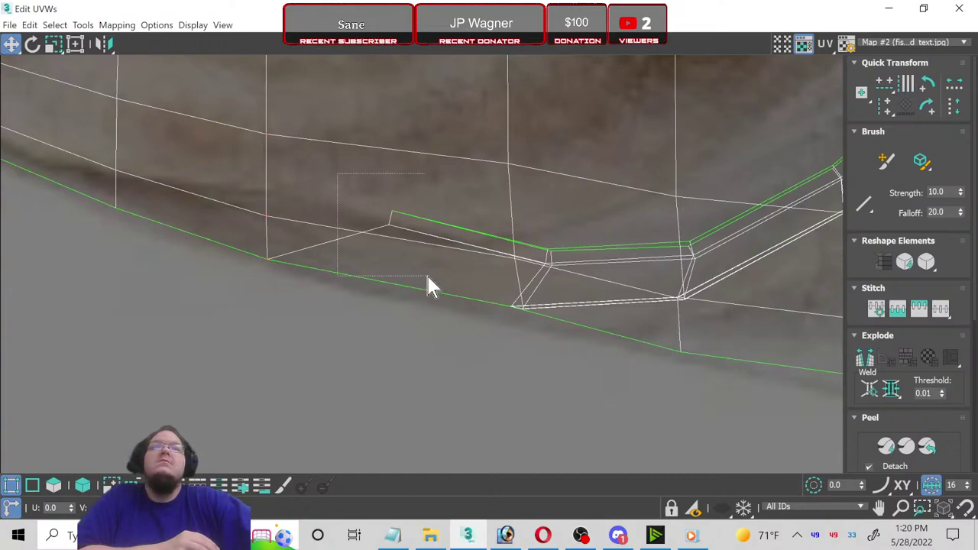
drag(395, 214, 370, 227)
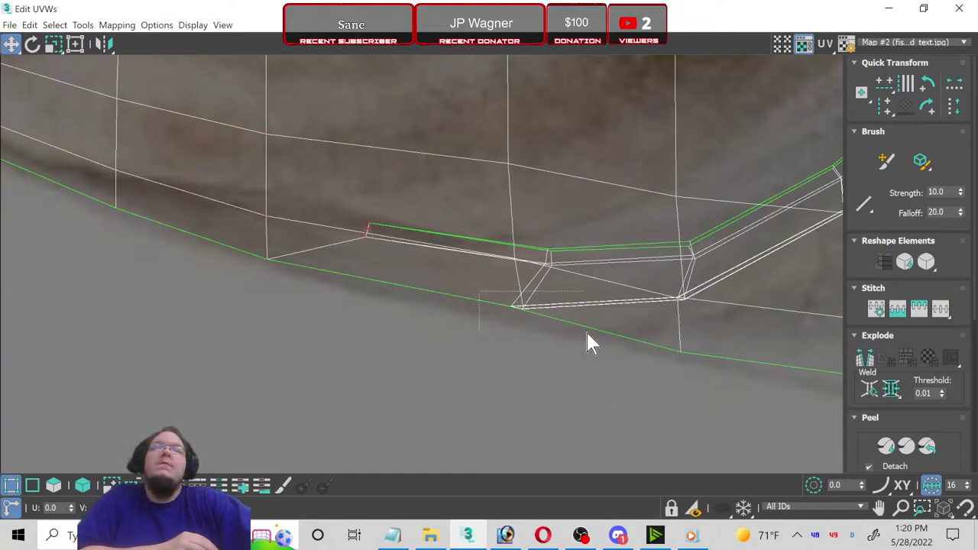
drag(509, 306, 506, 311)
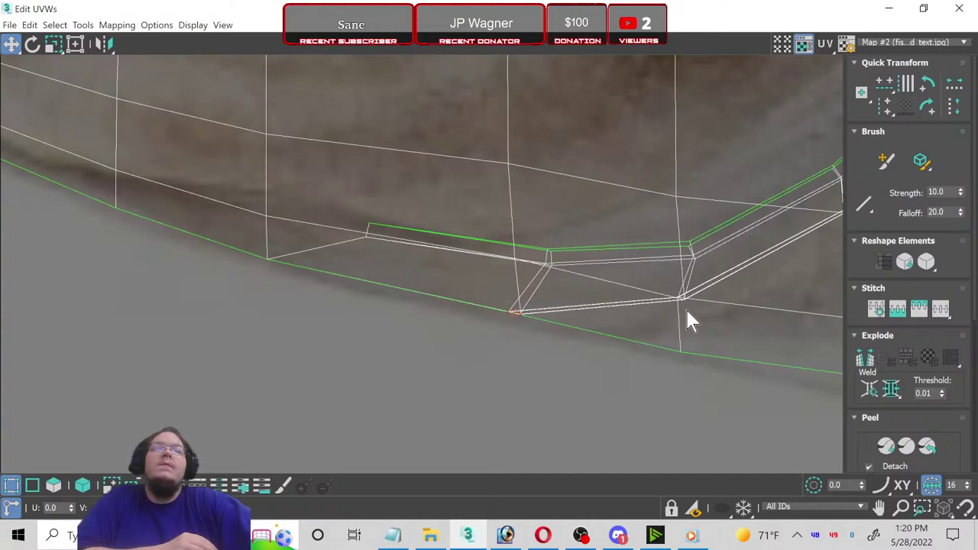
Step: Zoom out and reframe so the whole cod UV layout with fin, eye and gill is visible
scroll(287, 255, down, 3)
scroll(445, 230, up, 2)
mouse_move(479, 244)
middle_down()
mouse_move(524, 260)
mouse_move(186, 318)
middle_up()
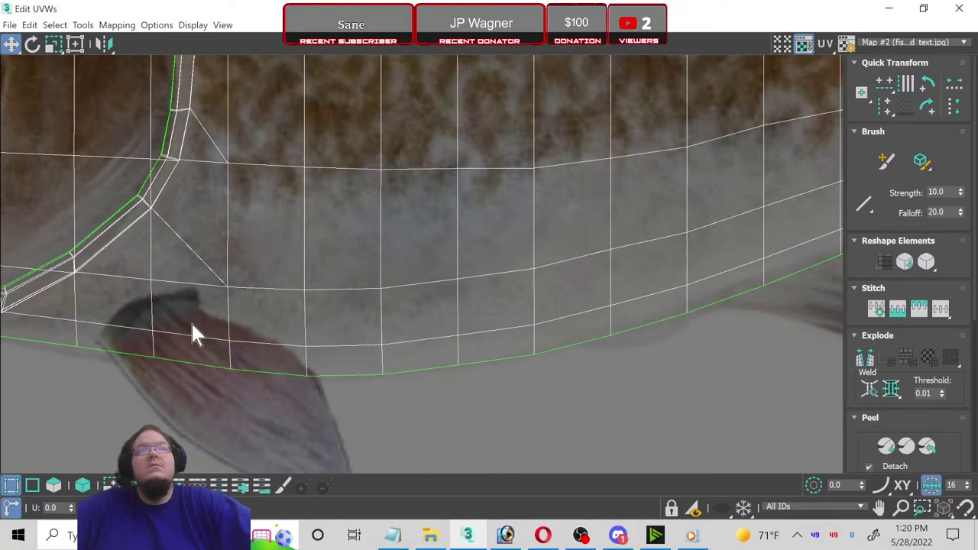
scroll(191, 331, down, 2)
middle_drag(191, 310, 245, 321)
scroll(240, 313, down, 2)
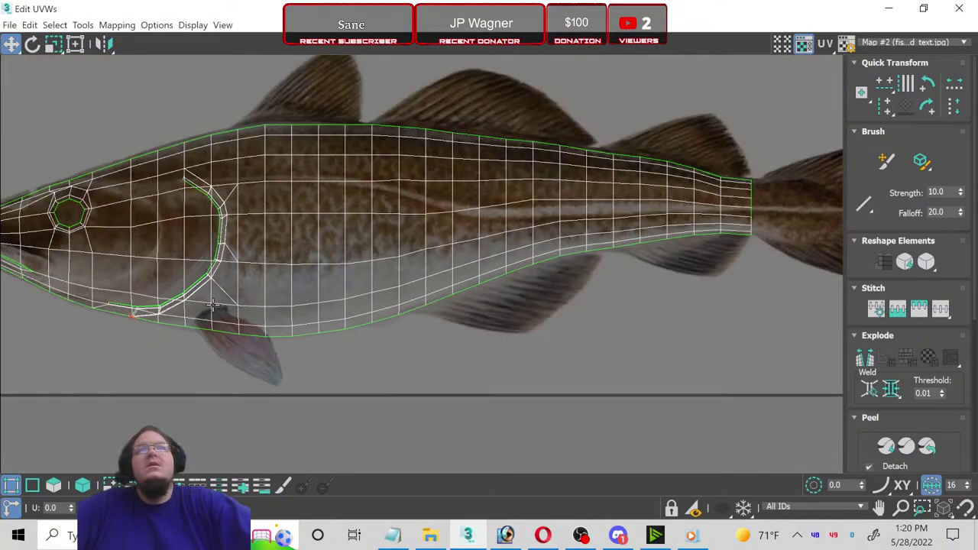
middle_drag(145, 289, 264, 278)
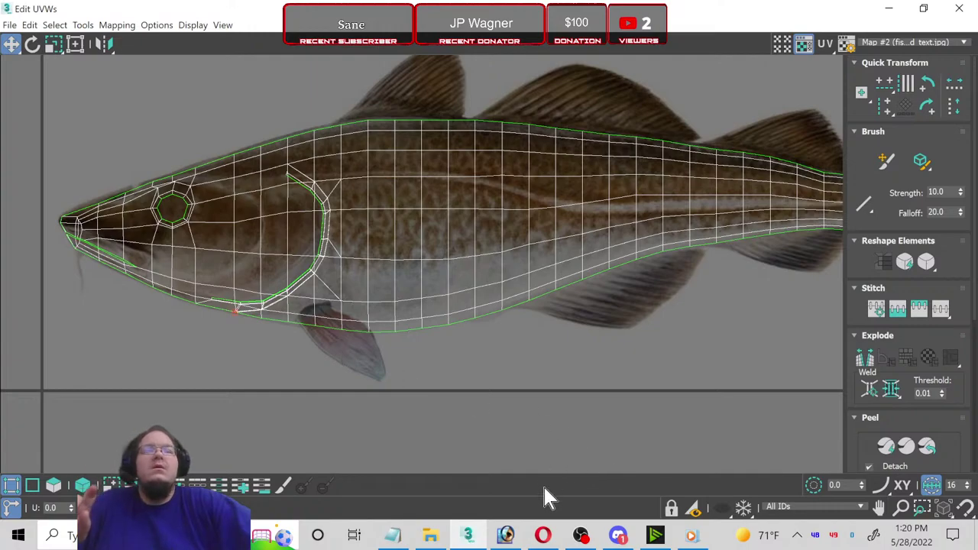
Step: Switch to Photoshop and restore the minimized fish-atlantic-cod_text.jpg document
click(505, 534)
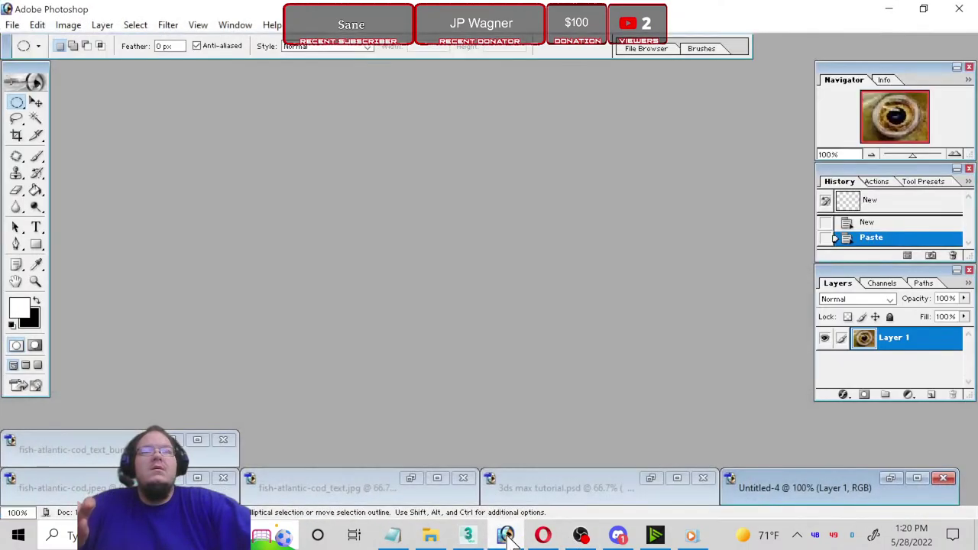
click(411, 479)
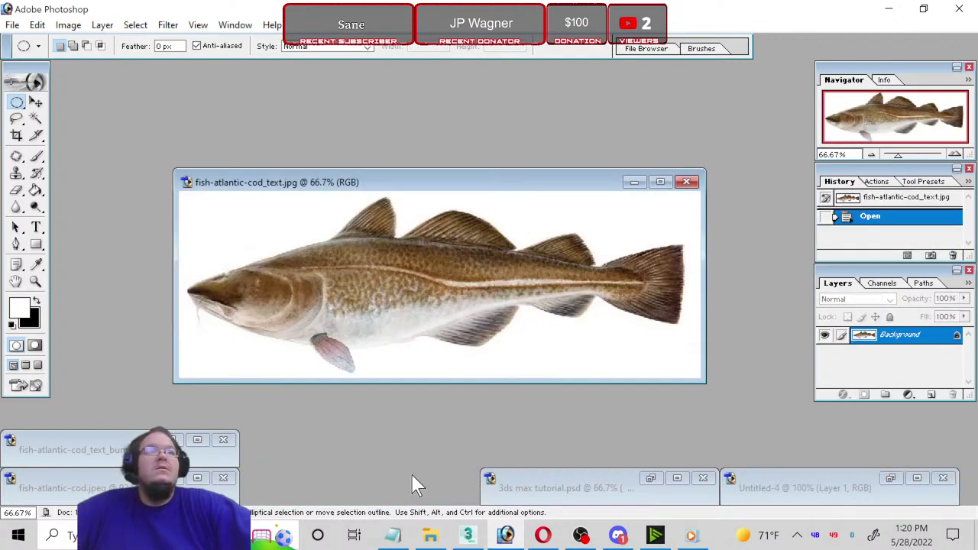
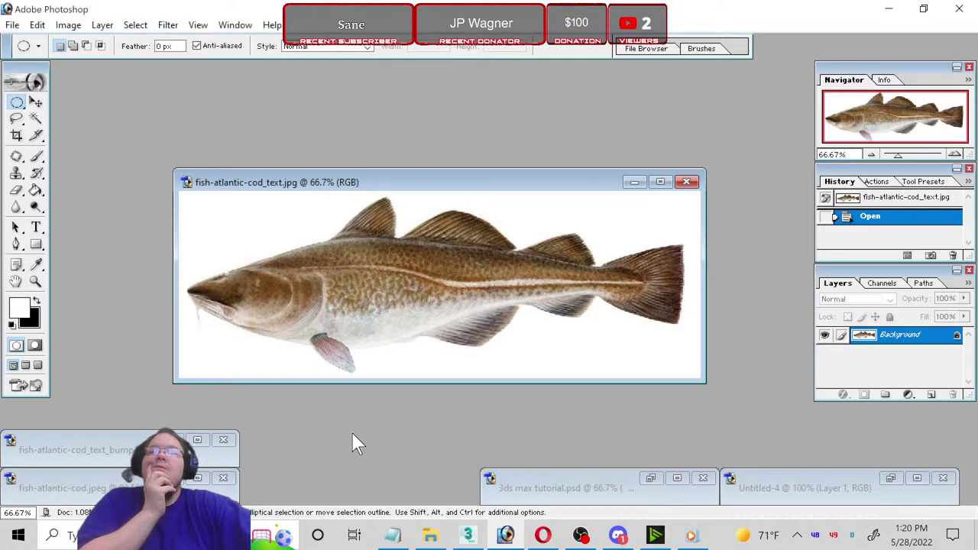
Step: Bring the cod bump document forward and cycle the copy layer's blending modes
key(ctrl+Tab)
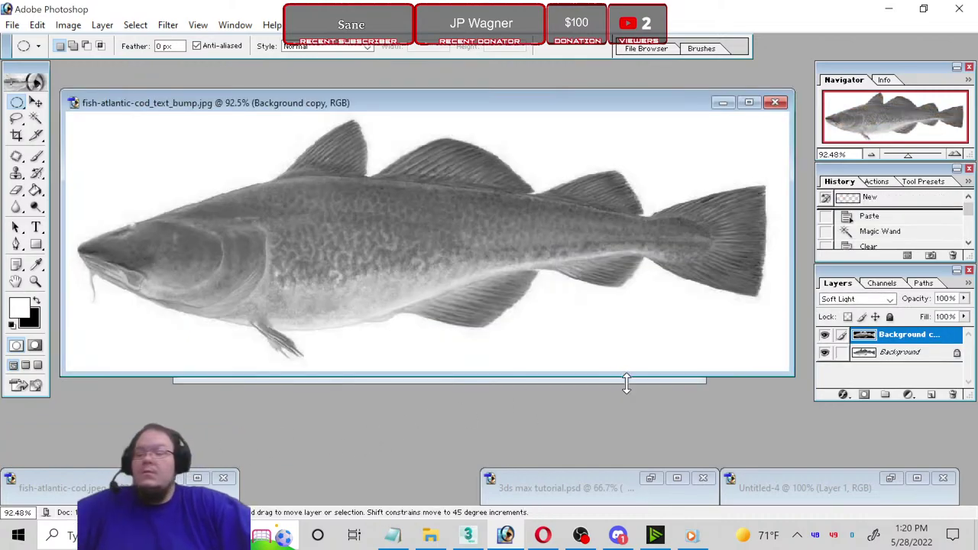
key(ctrl+alt+z)
key(ctrl+alt+z)
key(ctrl+alt+z)
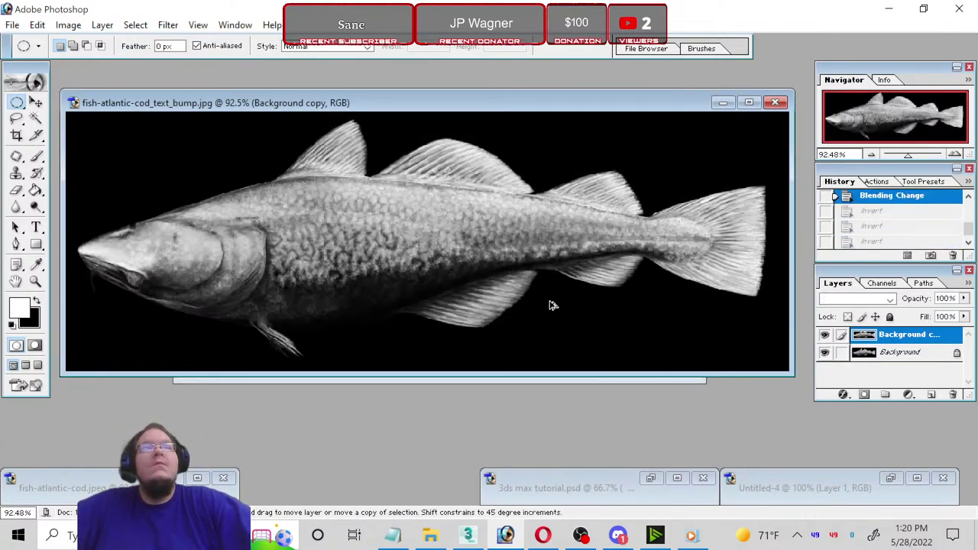
key(shift+plus)
key(shift+plus)
key(shift+plus)
key(shift+plus)
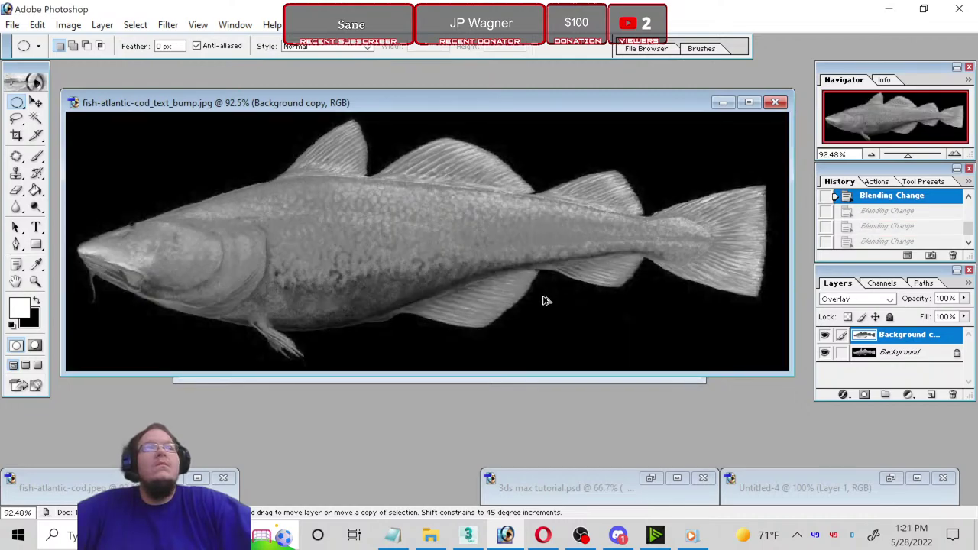
key(shift+minus)
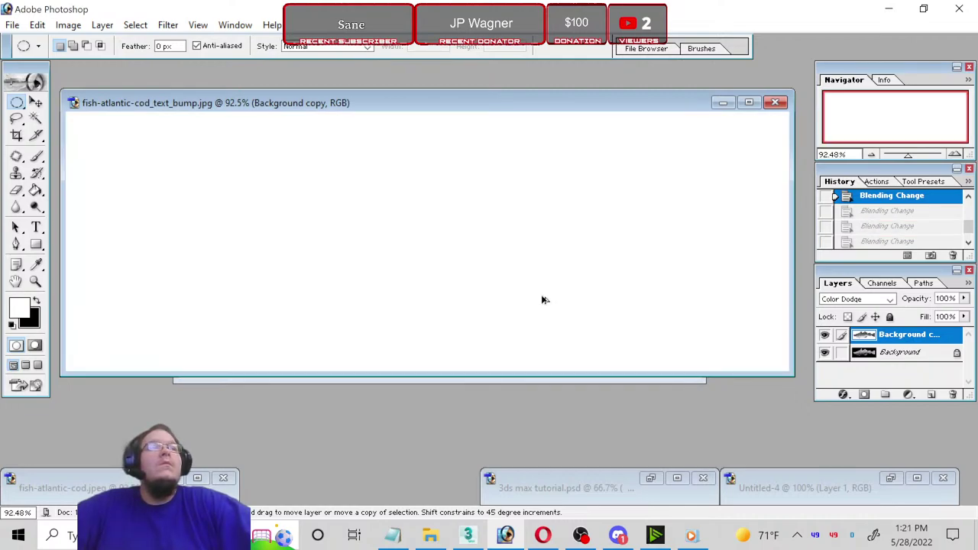
key(shift+minus)
key(shift+minus)
key(shift+minus)
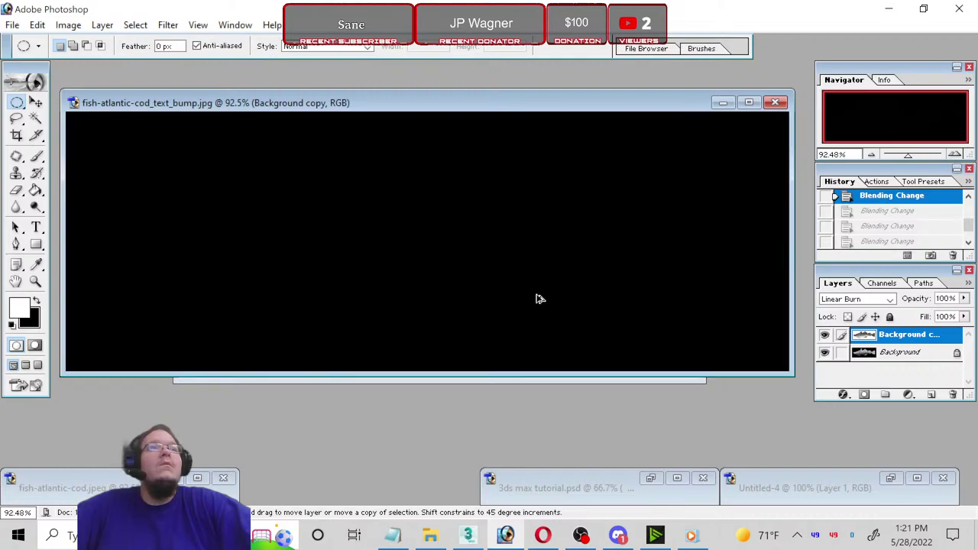
key(shift+minus)
key(shift+minus)
key(shift+minus)
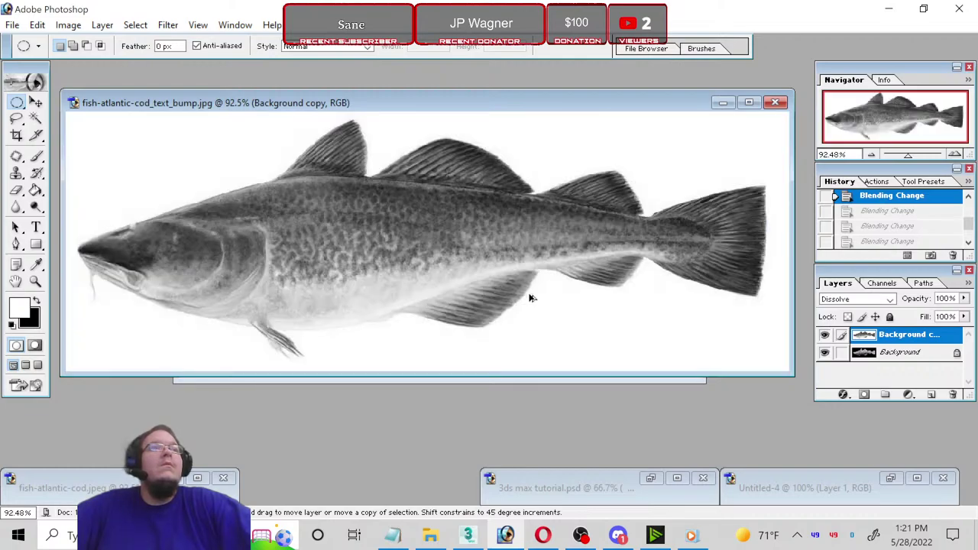
Step: Step back in History past Desaturate, the patch edits and Flatten to the full-colour layers
key(ctrl+alt+z)
key(ctrl+alt+z)
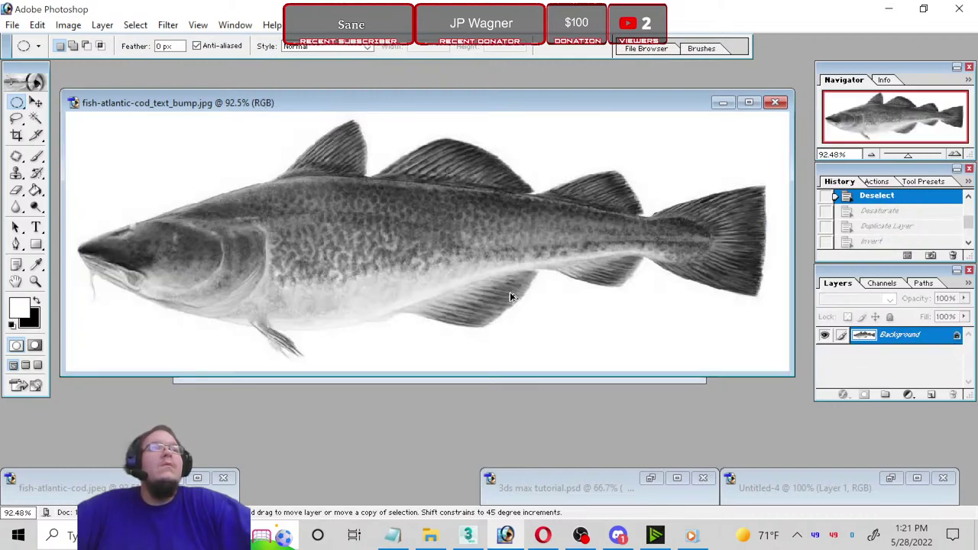
key(ctrl+alt+z)
key(ctrl+alt+z)
key(ctrl+alt+z)
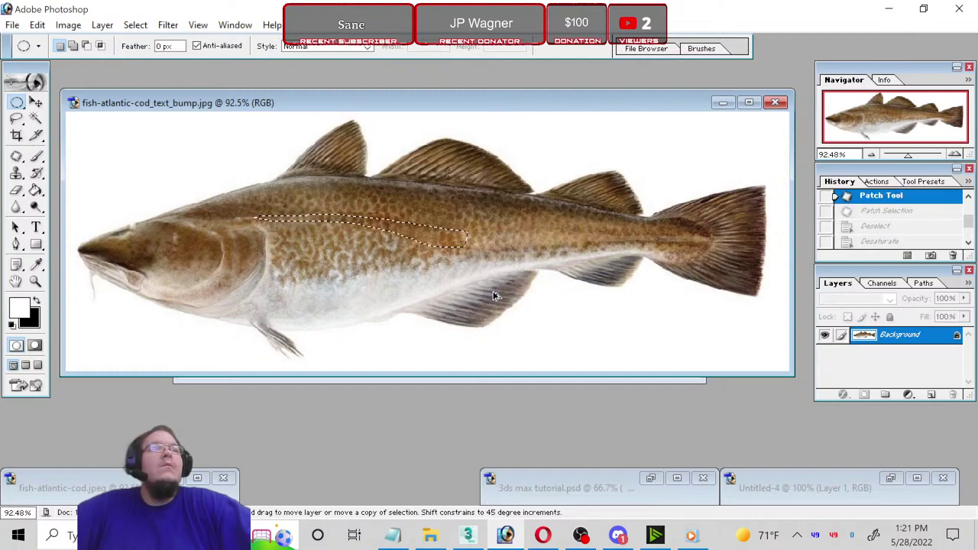
key(ctrl+alt+z)
key(ctrl+alt+z)
key(ctrl+alt+z)
key(ctrl+alt+z)
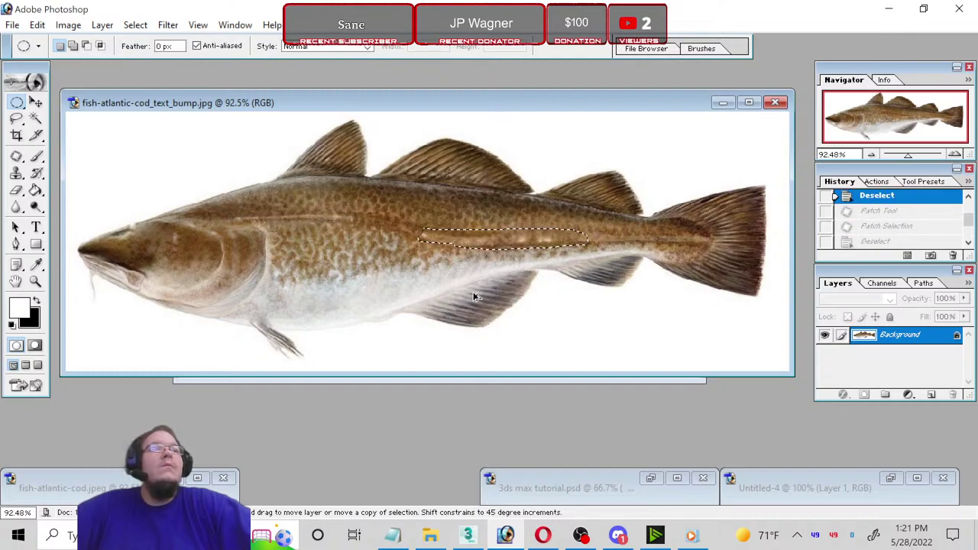
key(ctrl+alt+z)
key(ctrl+alt+z)
key(ctrl+alt+z)
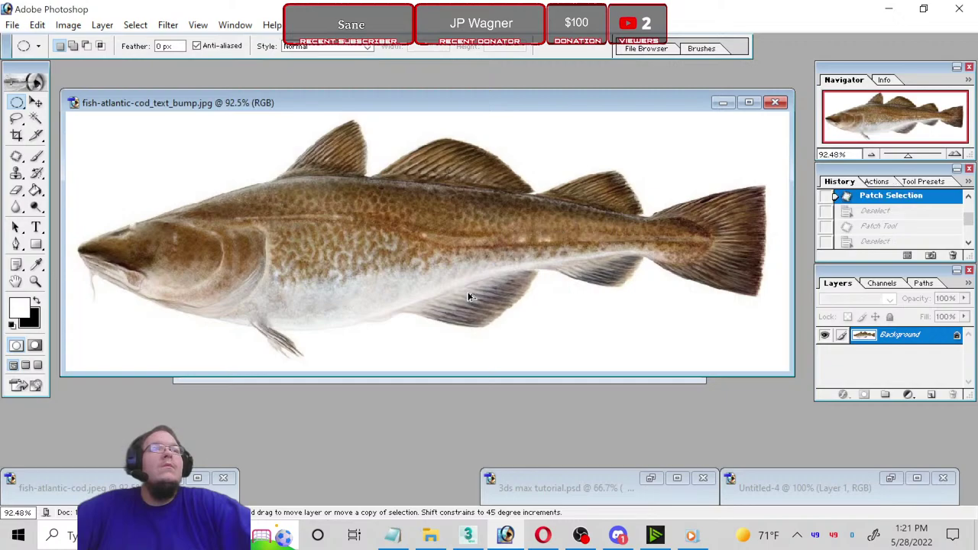
key(ctrl+alt+z)
key(ctrl+alt+z)
key(ctrl+alt+z)
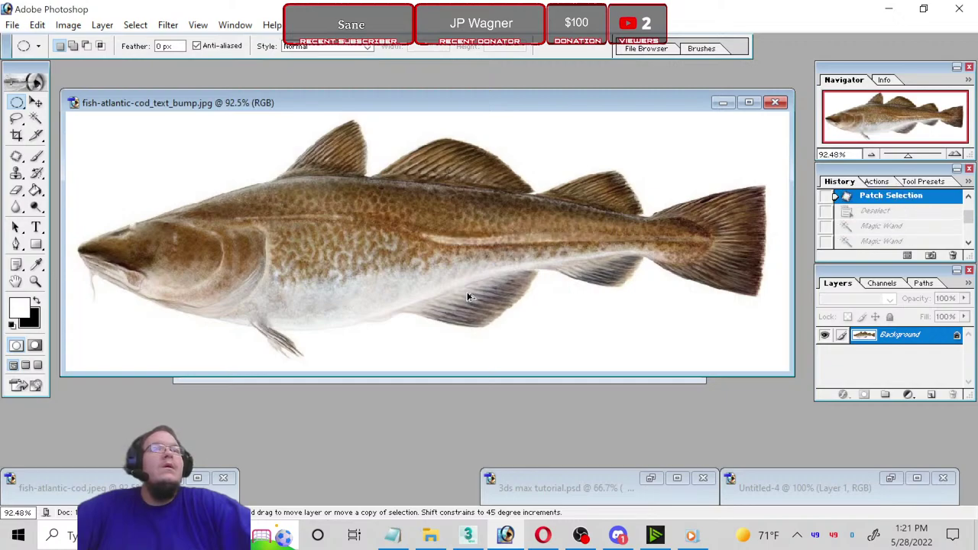
key(ctrl+alt+z)
key(ctrl+alt+z)
key(ctrl+alt+z)
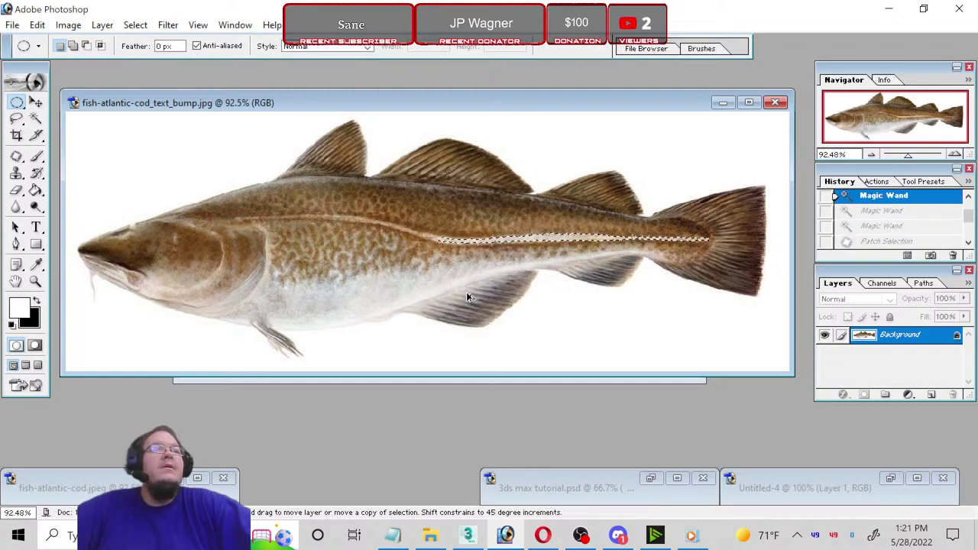
key(ctrl+alt+z)
key(ctrl+alt+z)
key(ctrl+alt+z)
key(ctrl+alt+z)
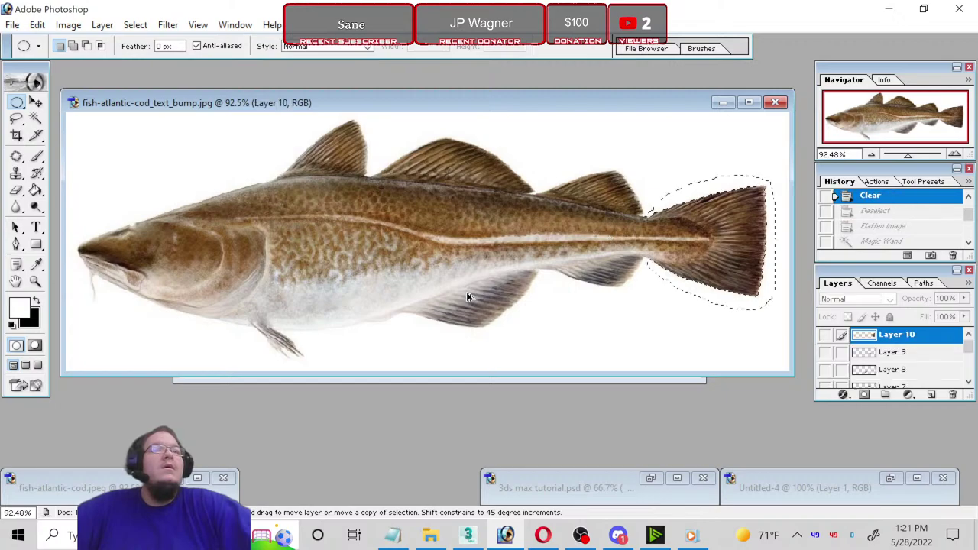
key(ctrl+alt+z)
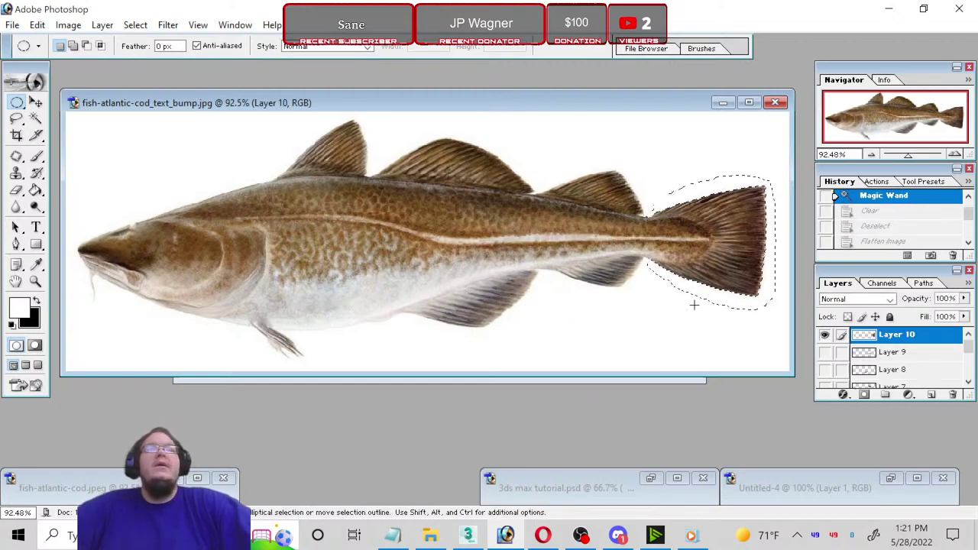
Step: Hide Layer 10 and drop the selection around the tail
click(824, 337)
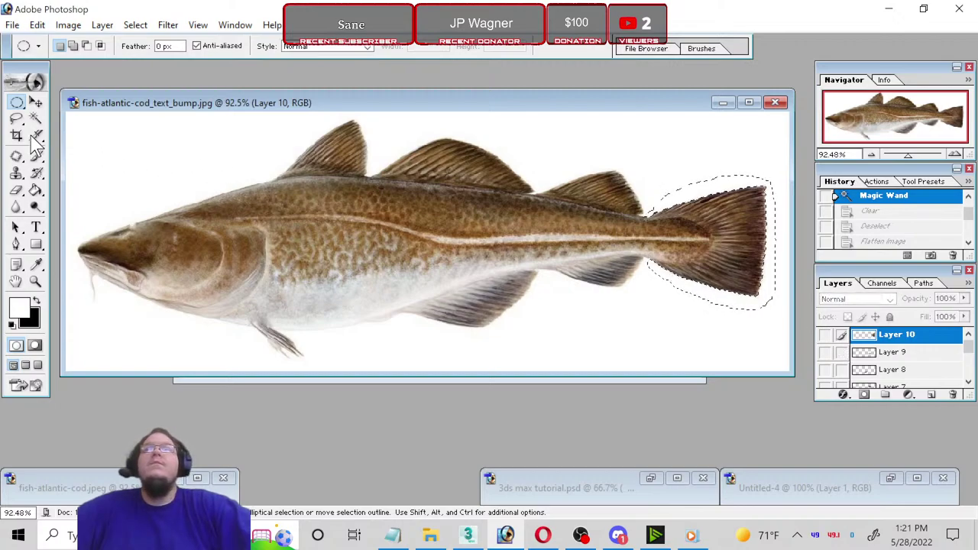
key(ctrl+d)
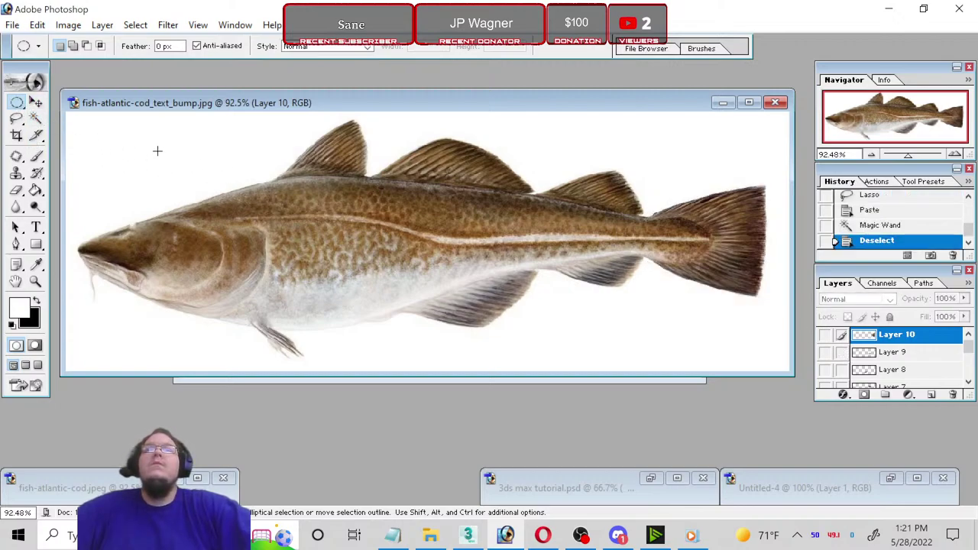
scroll(898, 346, down, 3)
scroll(898, 346, down, 1)
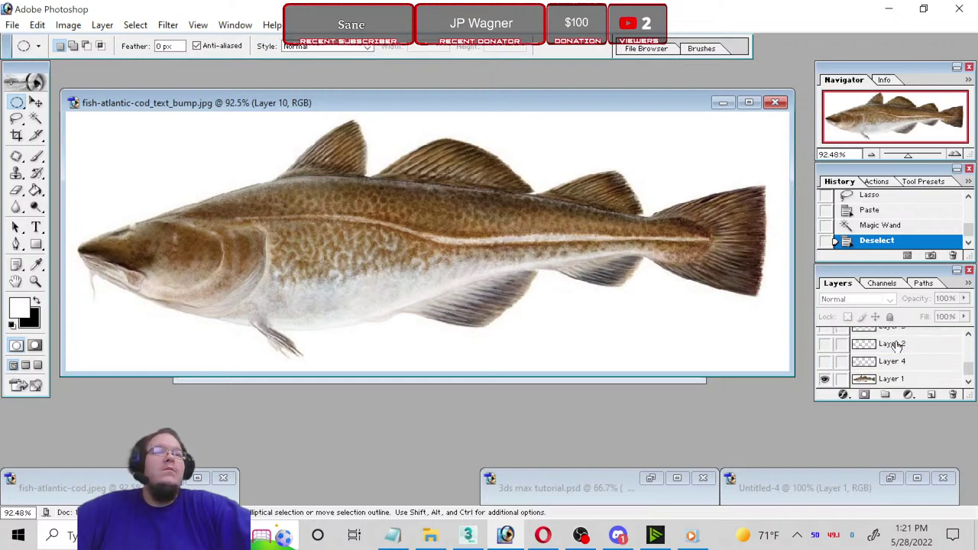
scroll(898, 347, up, 2)
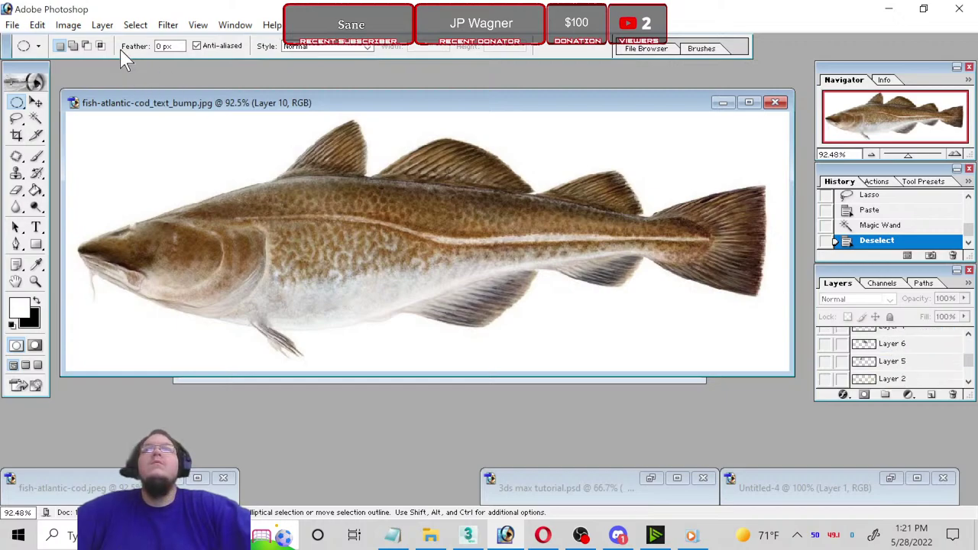
click(13, 25)
click(62, 166)
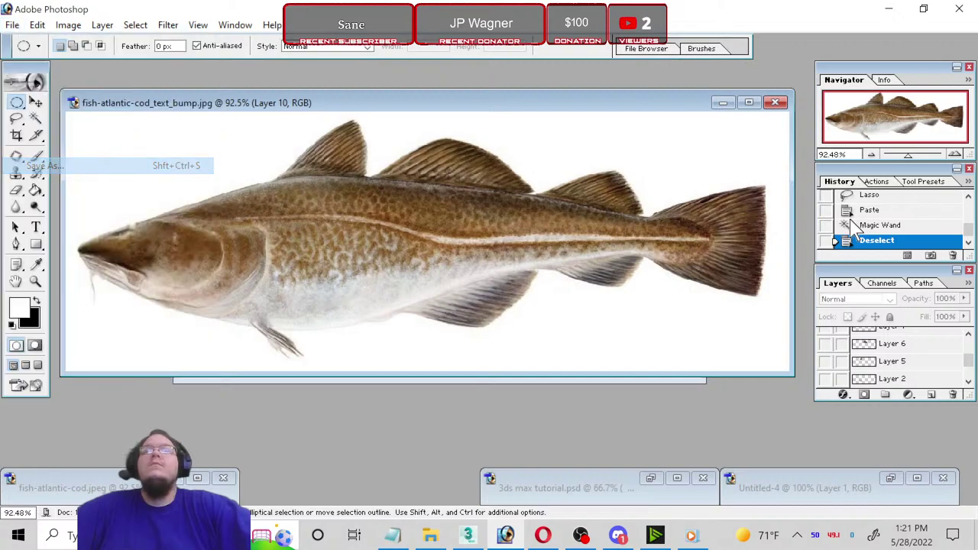
click(570, 330)
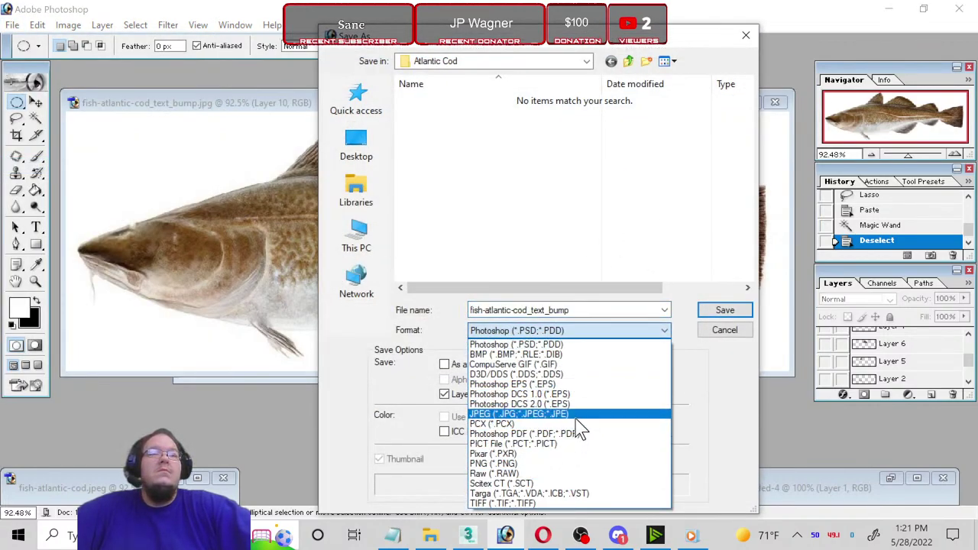
click(575, 415)
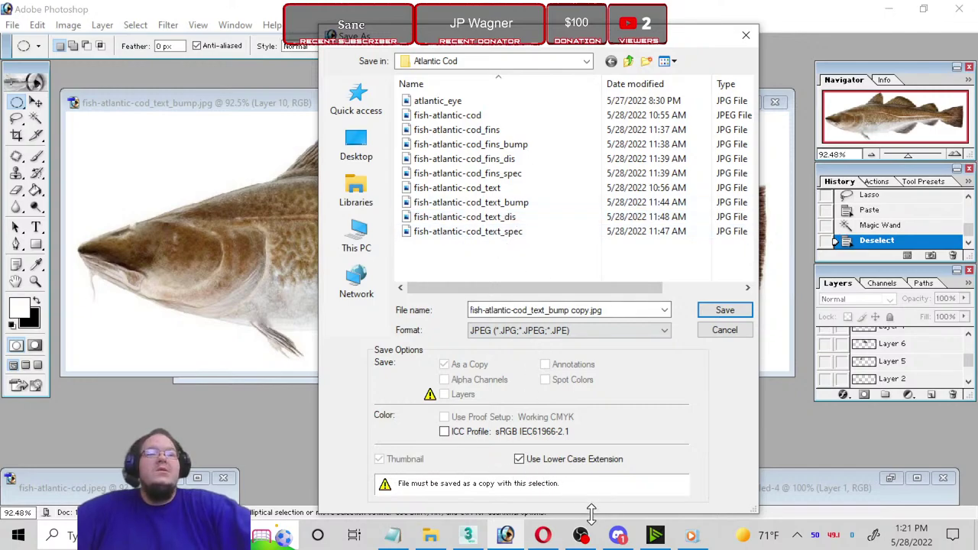
mouse_move(506, 536)
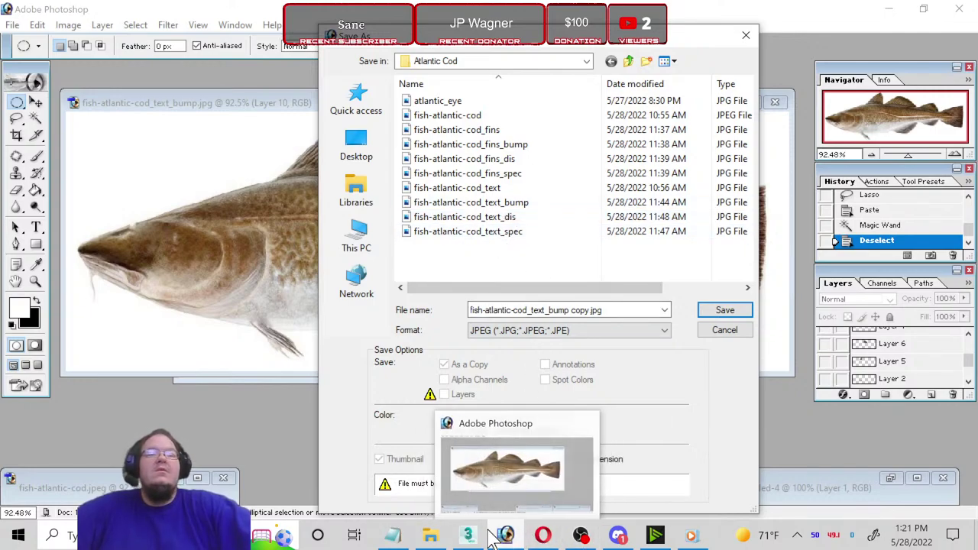
click(449, 490)
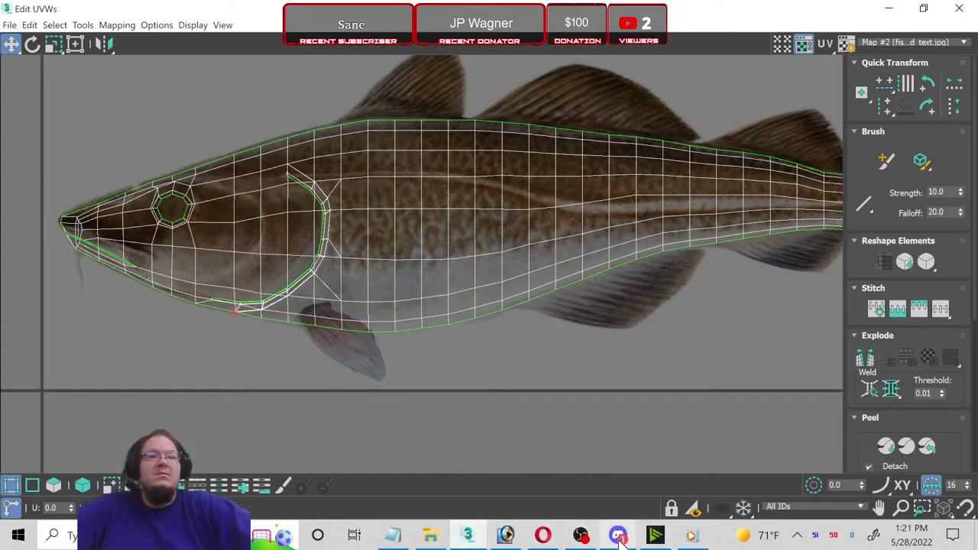
click(505, 535)
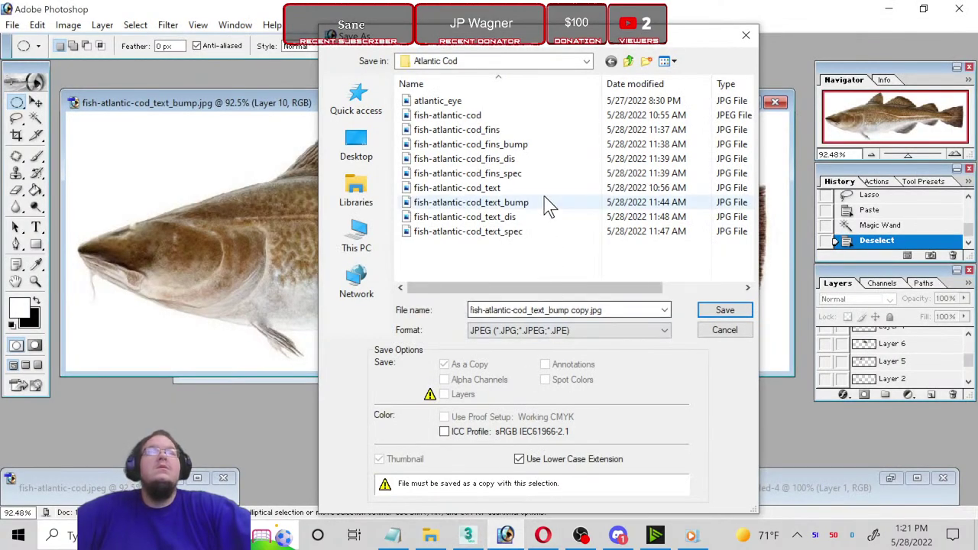
click(448, 191)
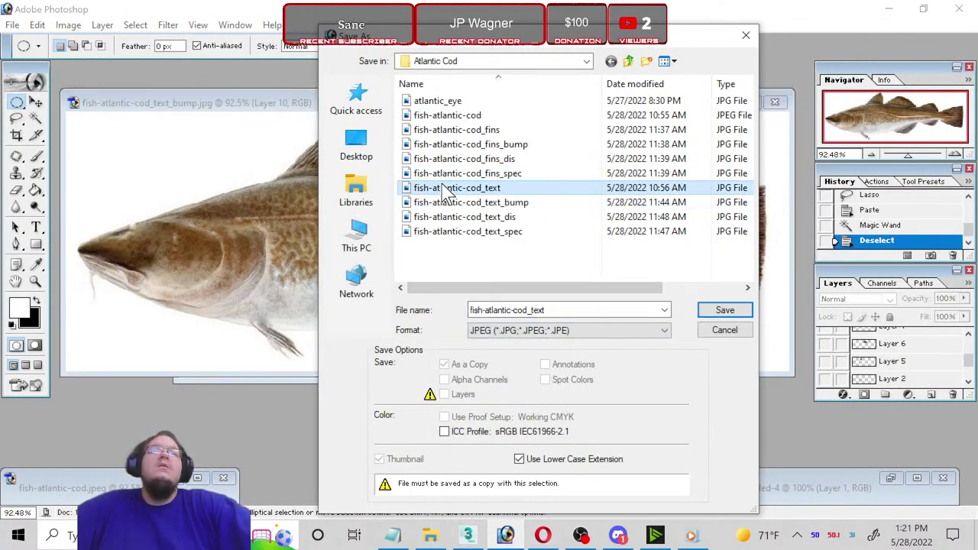
double_click(463, 192)
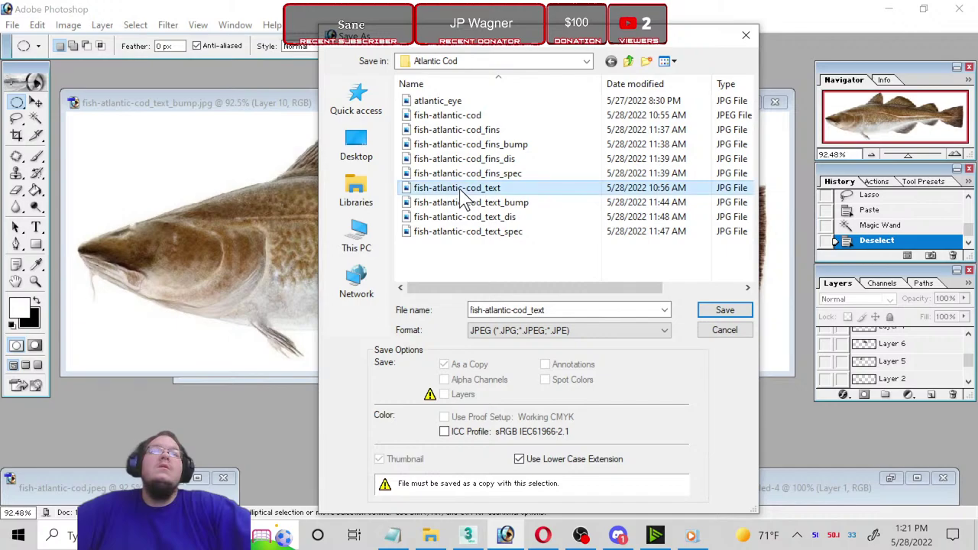
click(462, 214)
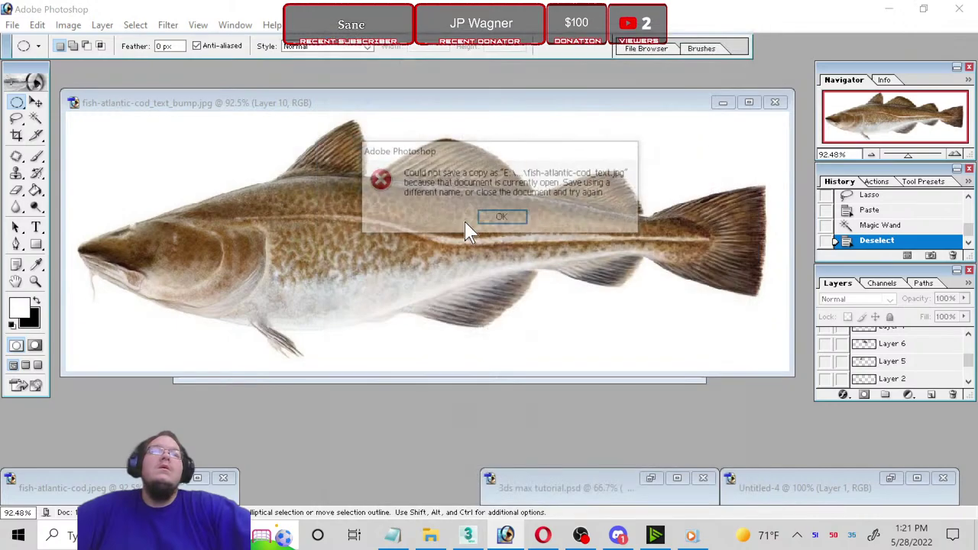
click(527, 218)
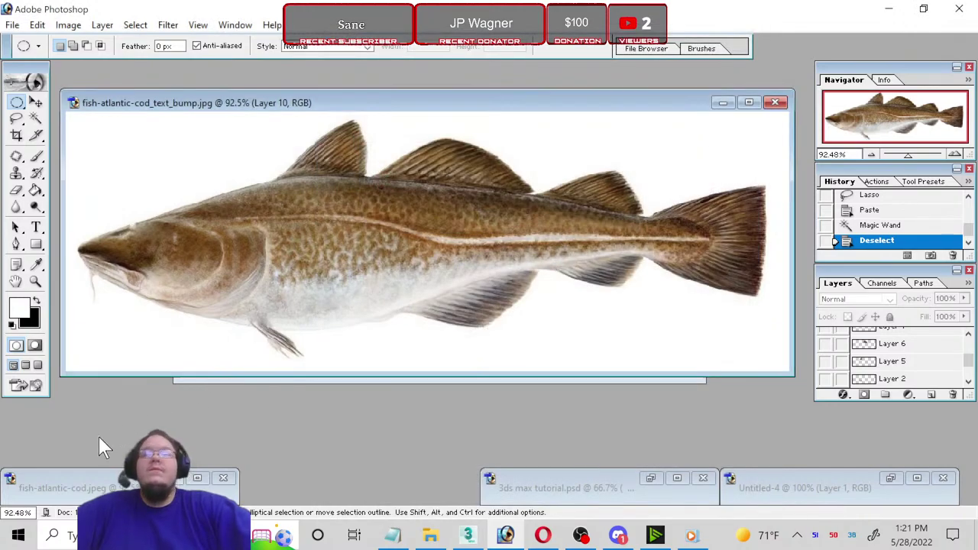
Step: Minimize the original colour cod image and close fish-atlantic-cod_text.jpg
click(198, 479)
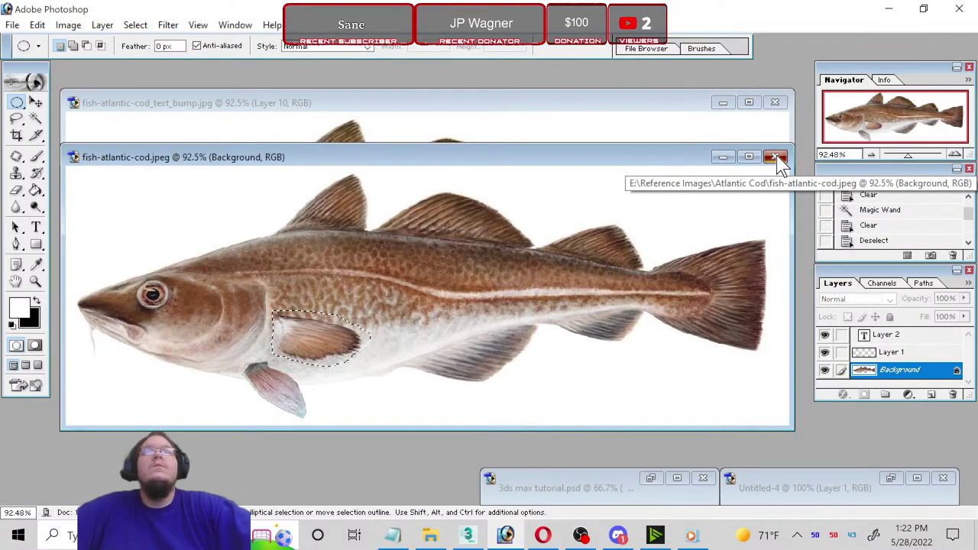
click(722, 158)
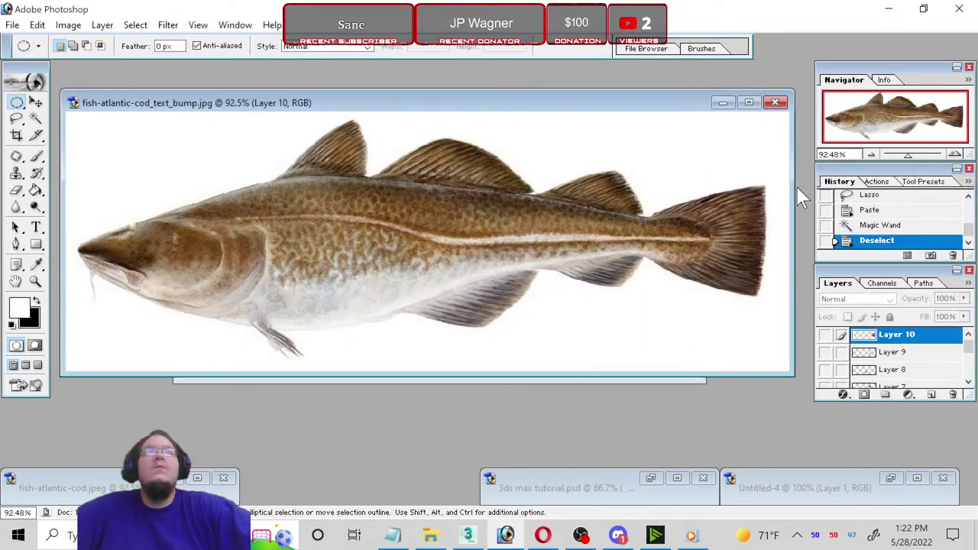
drag(672, 104, 676, 242)
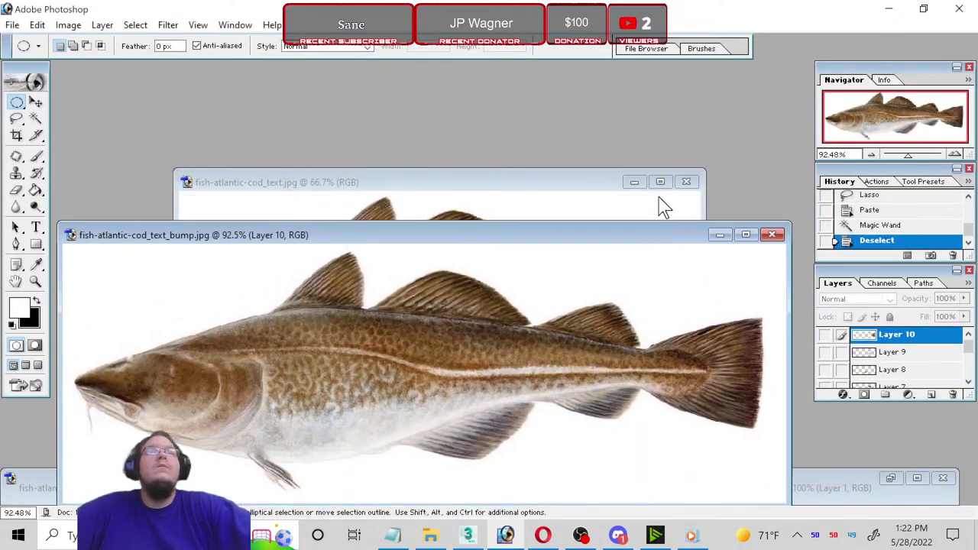
click(687, 182)
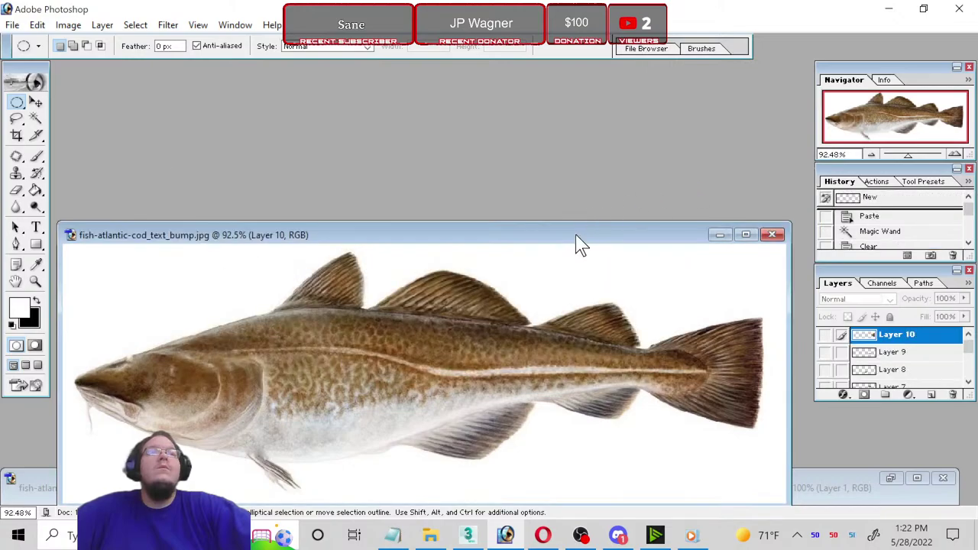
drag(577, 243, 590, 132)
Step: Save the image as a JPEG replacing fish-atlantic-cod_text at maximum quality
click(12, 24)
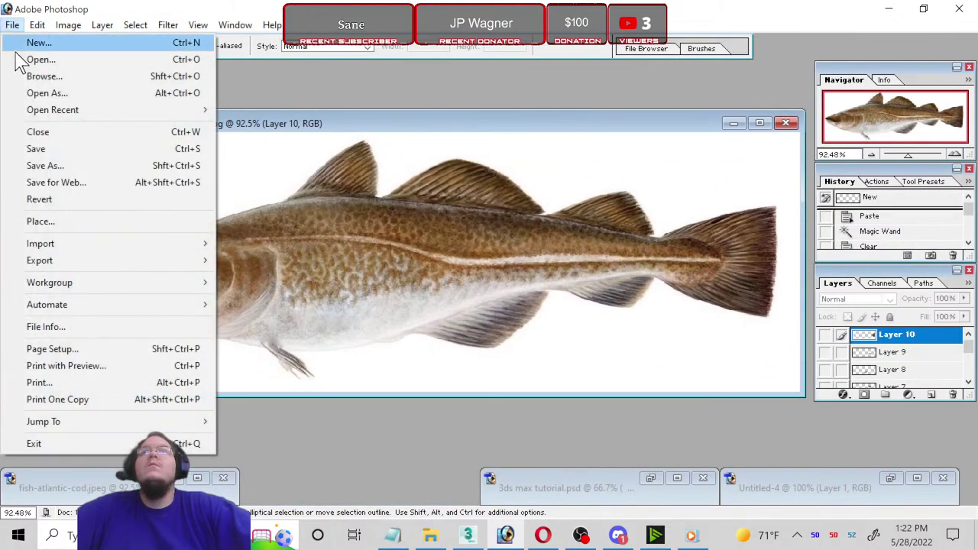
click(69, 165)
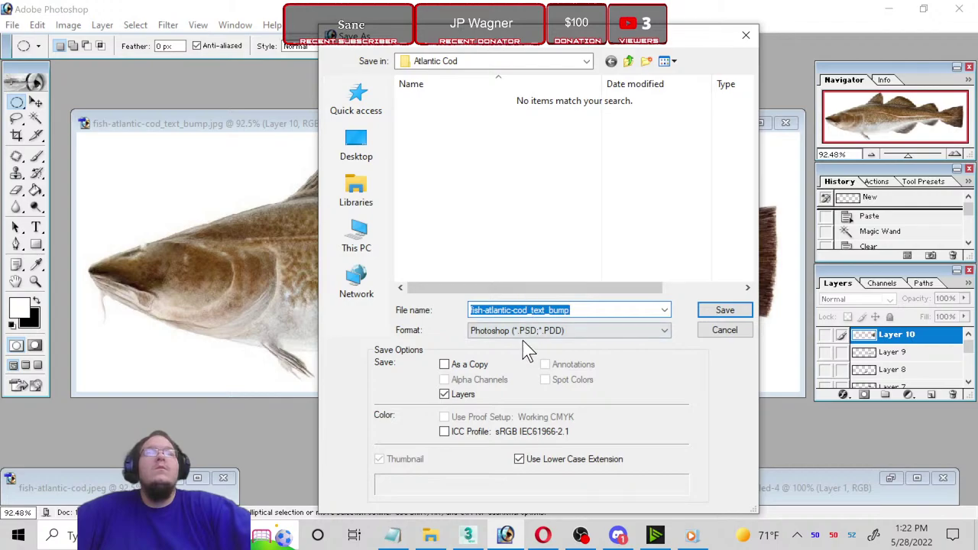
click(527, 331)
click(497, 415)
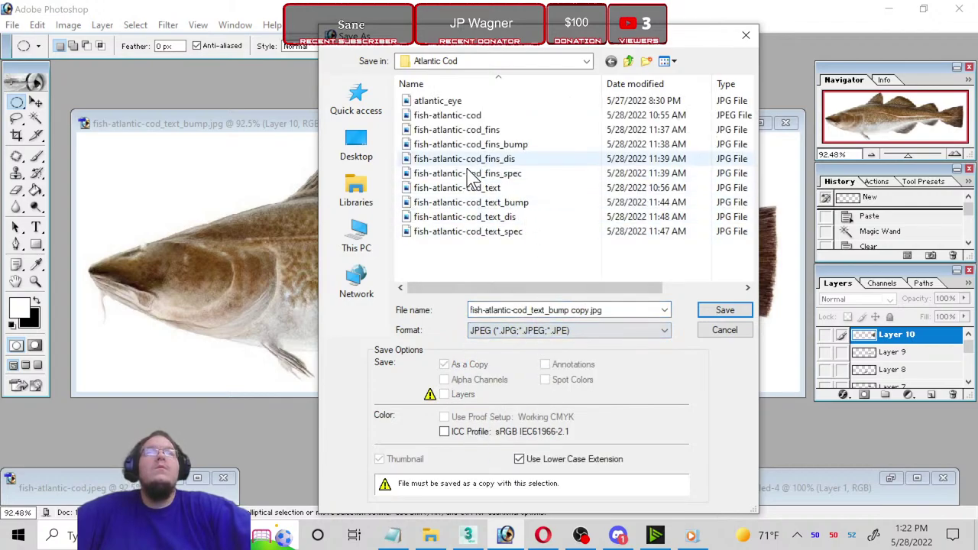
double_click(443, 192)
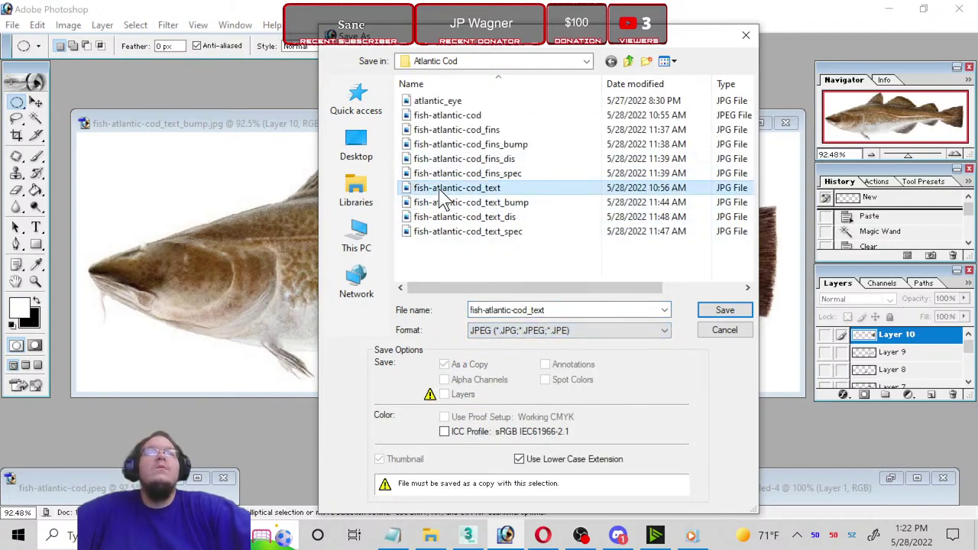
click(451, 212)
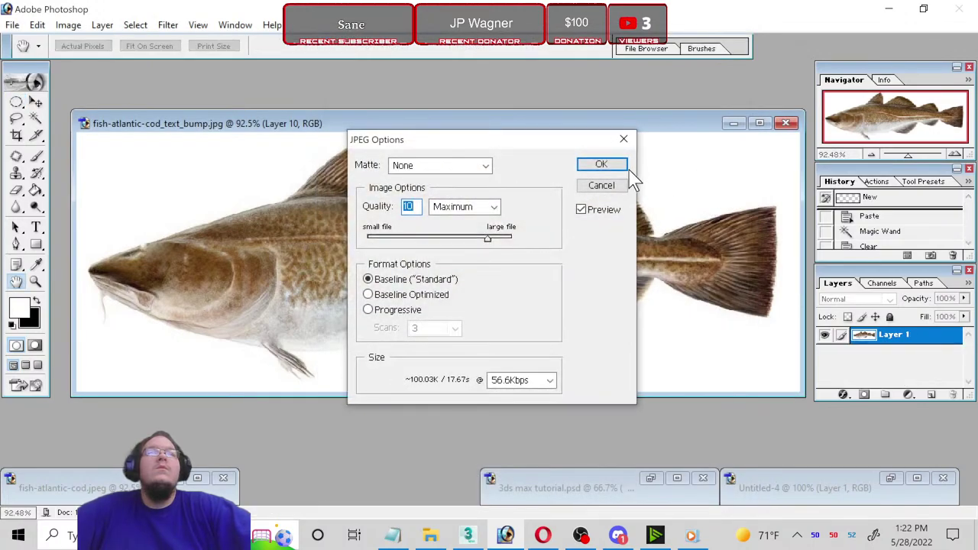
click(601, 164)
click(469, 535)
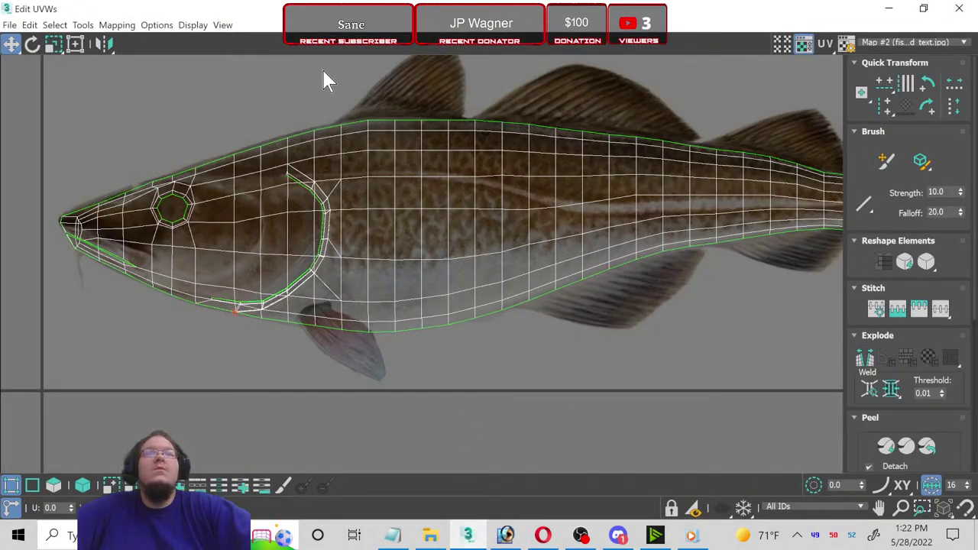
Step: Reload the updated cod texture behind the UVs in the Edit UVWs window
click(221, 25)
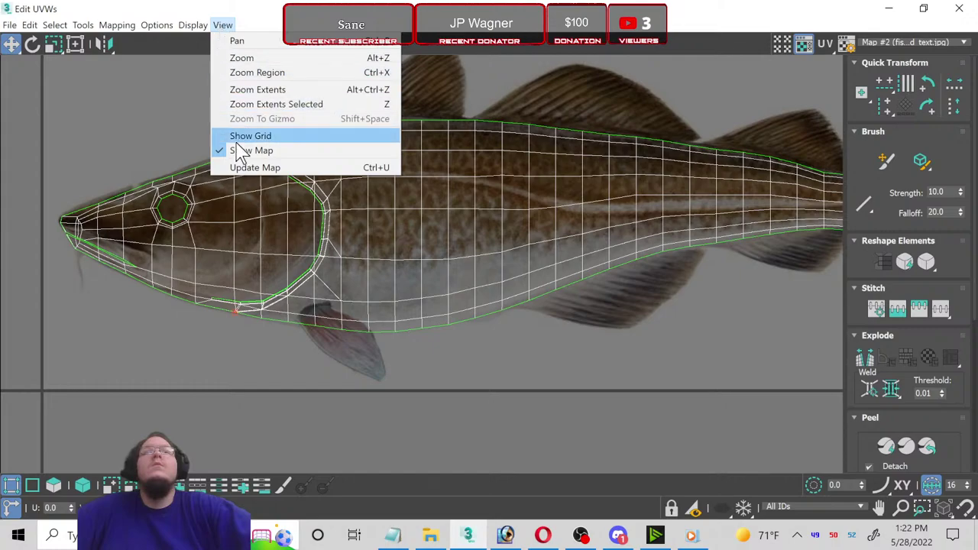
click(240, 169)
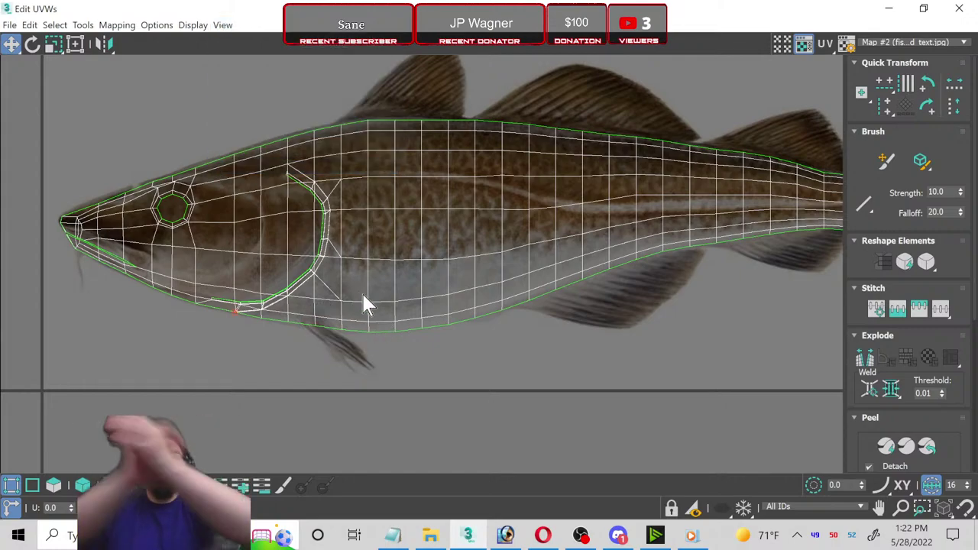
scroll(275, 327, up, 3)
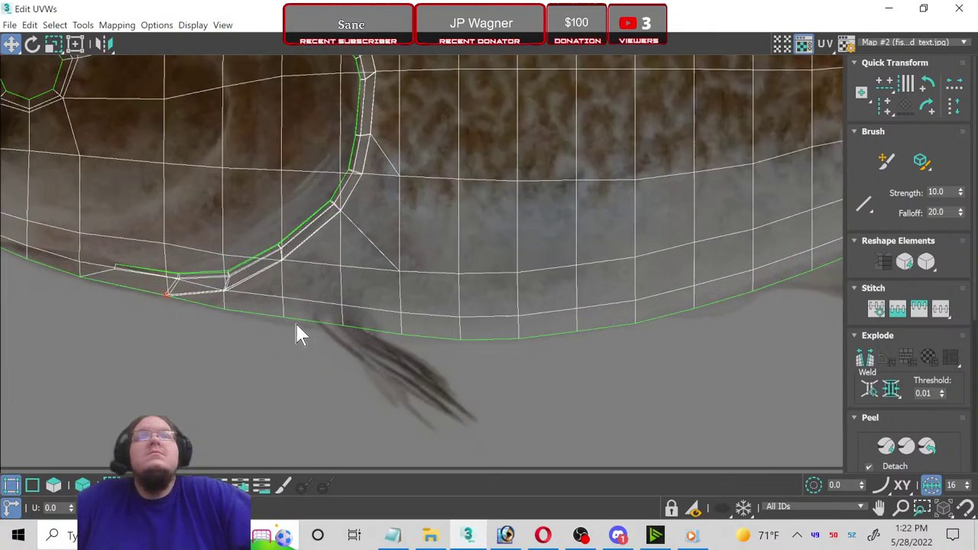
scroll(310, 317, up, 2)
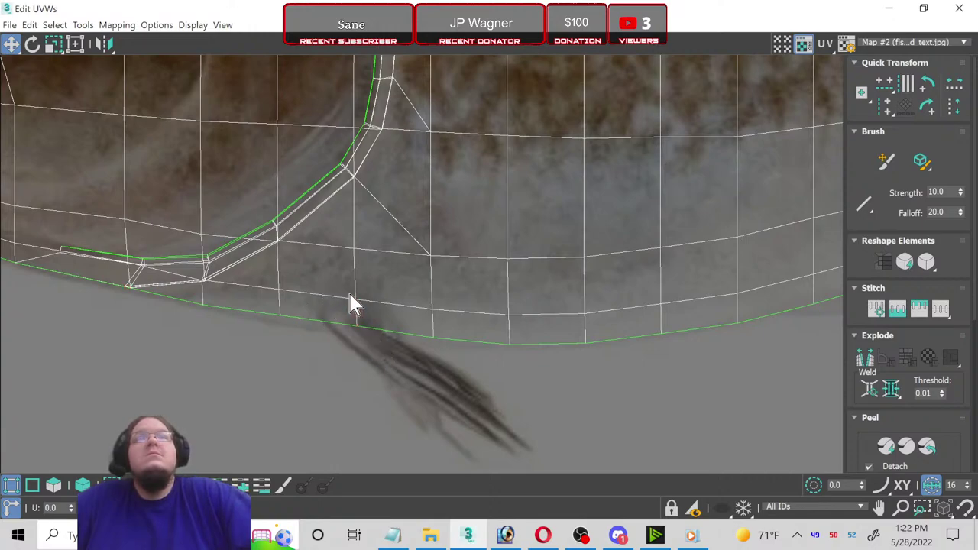
Step: Raise the first belly seam vertices onto the body outline of the texture
drag(354, 297, 356, 275)
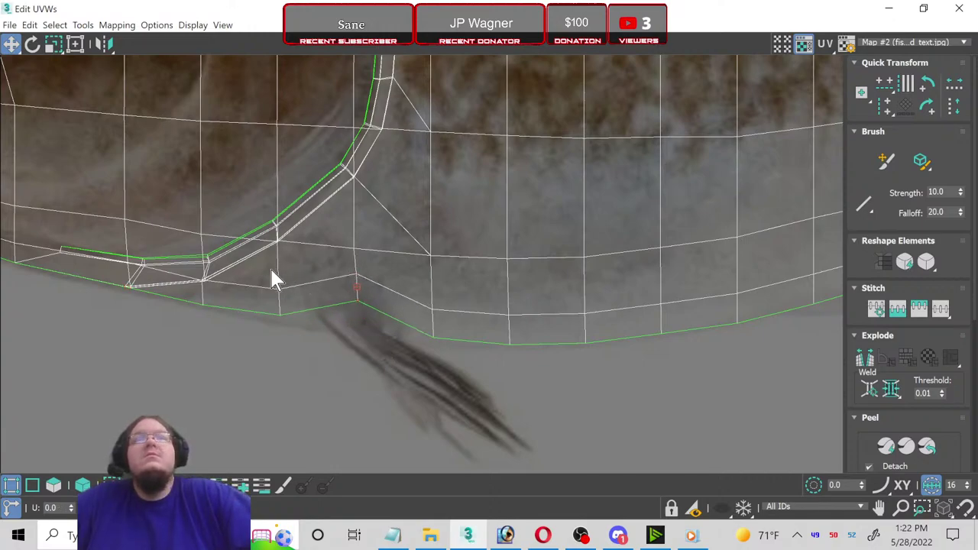
drag(302, 340, 301, 341)
drag(277, 290, 281, 278)
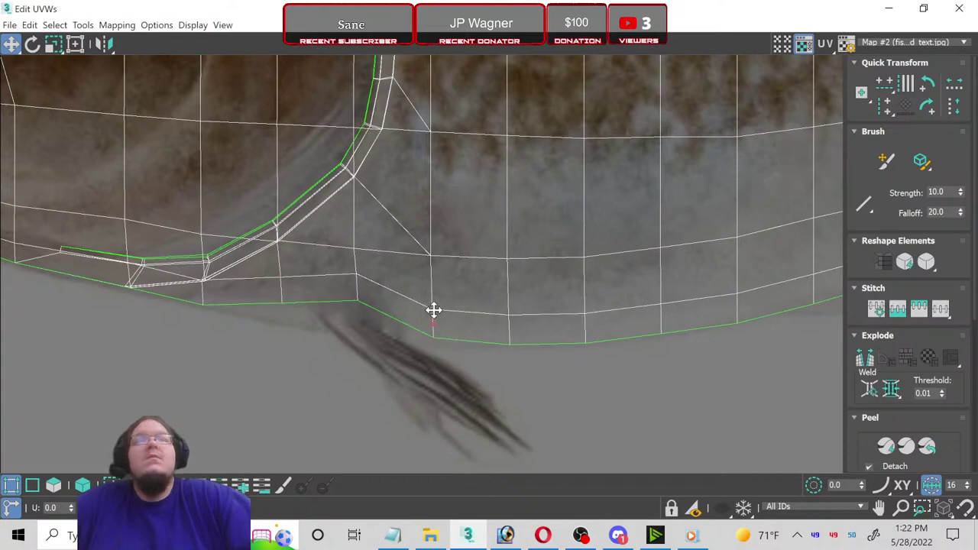
drag(434, 310, 437, 291)
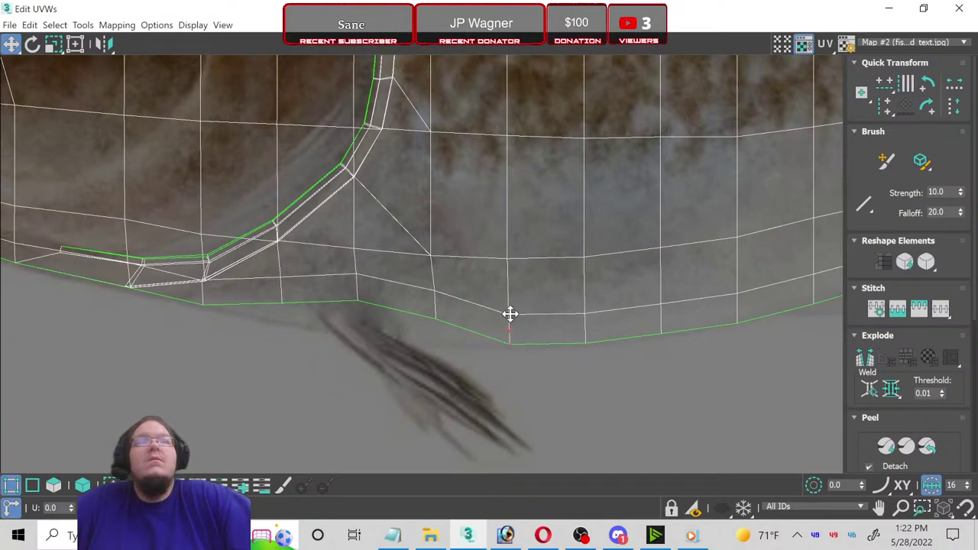
drag(509, 315, 504, 301)
scroll(504, 301, down, 3)
scroll(382, 367, up, 2)
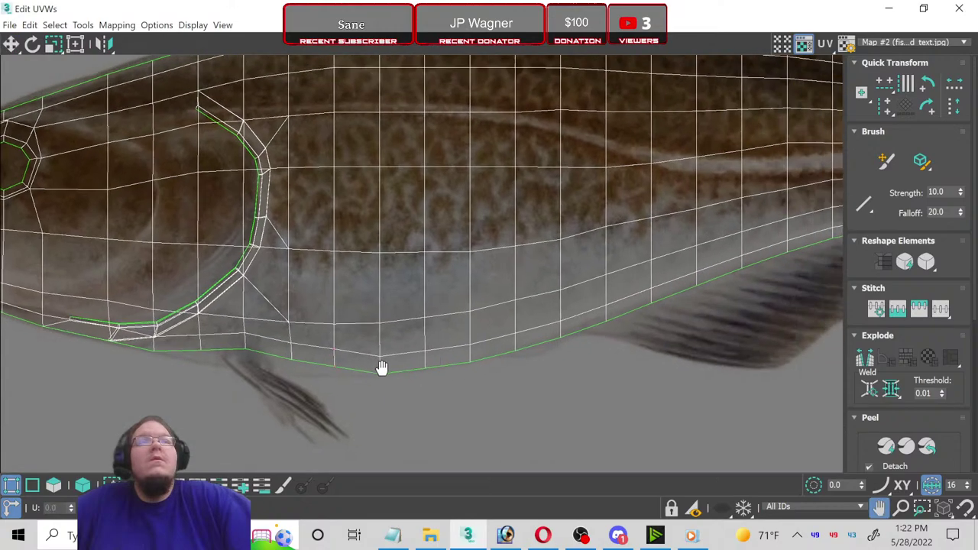
scroll(267, 364, up, 1)
scroll(276, 396, up, 1)
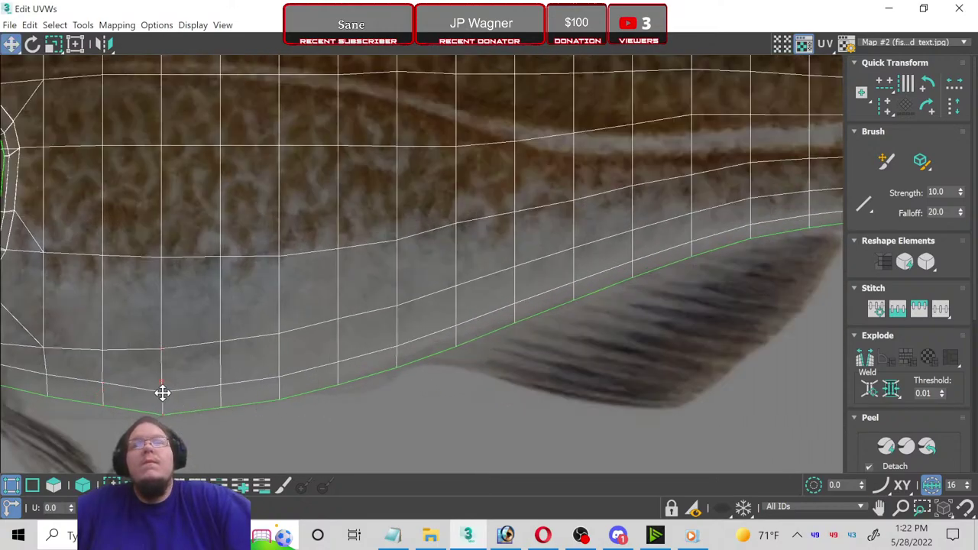
drag(162, 393, 162, 382)
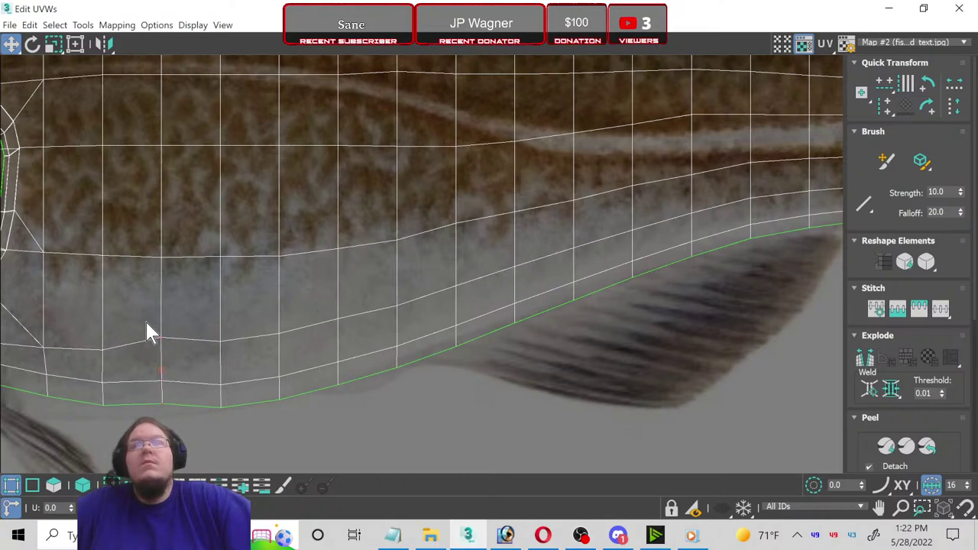
drag(161, 338, 162, 348)
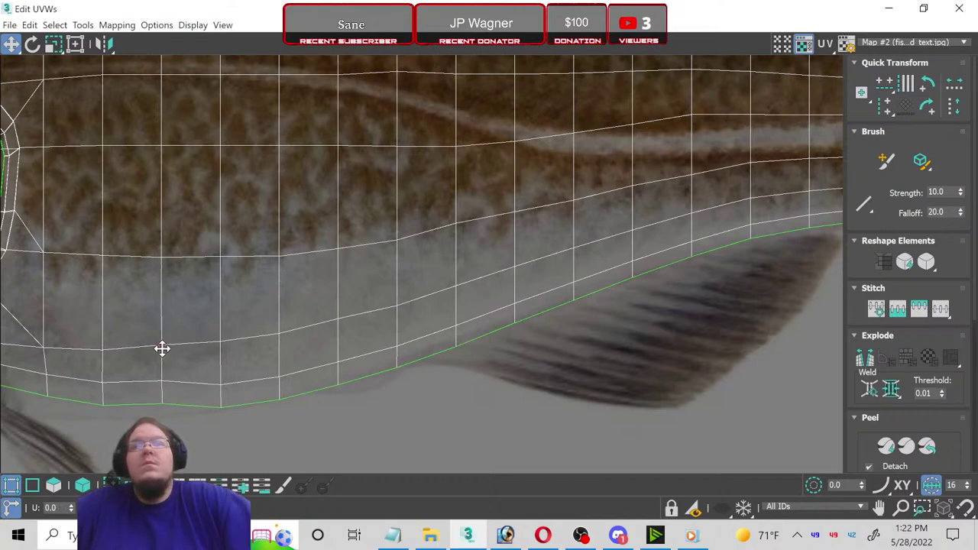
Step: Align the next bottom seam vertices to the belly outline, undoing one misplaced move
click(208, 372)
drag(219, 387, 218, 380)
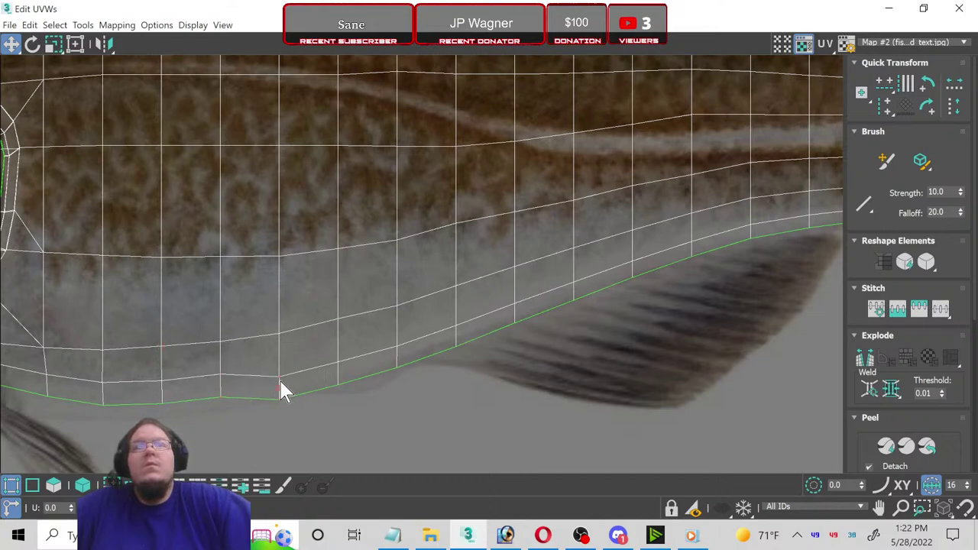
mouse_move(279, 388)
mouse_down()
mouse_move(280, 367)
mouse_move(371, 417)
mouse_up()
drag(344, 379, 339, 364)
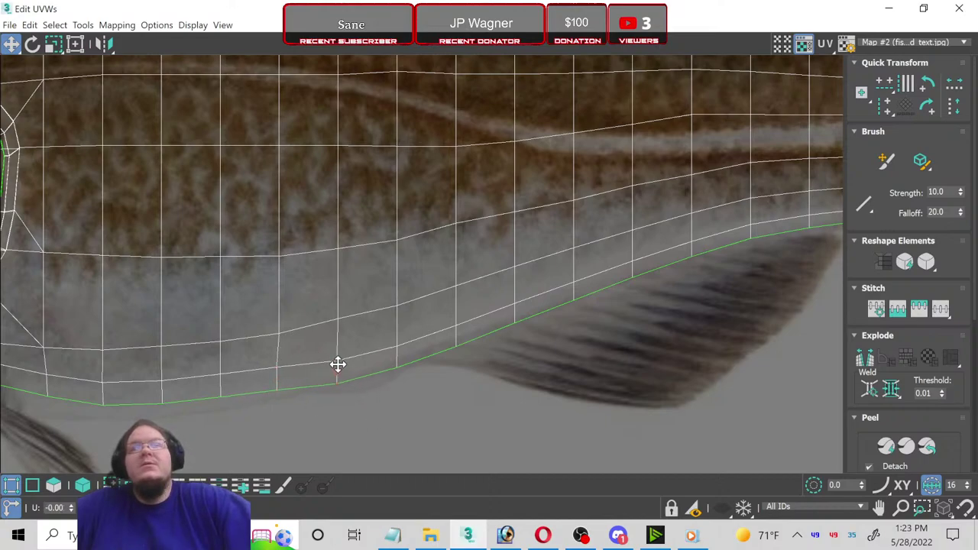
key(ctrl+z)
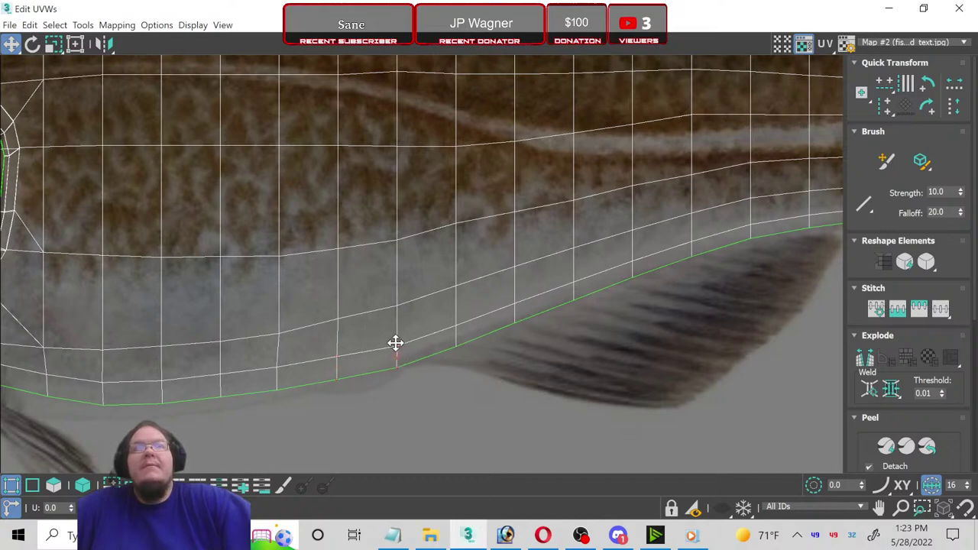
Step: Lift the seam vertices along the fin base toward the tail onto the body edge
drag(396, 339, 395, 331)
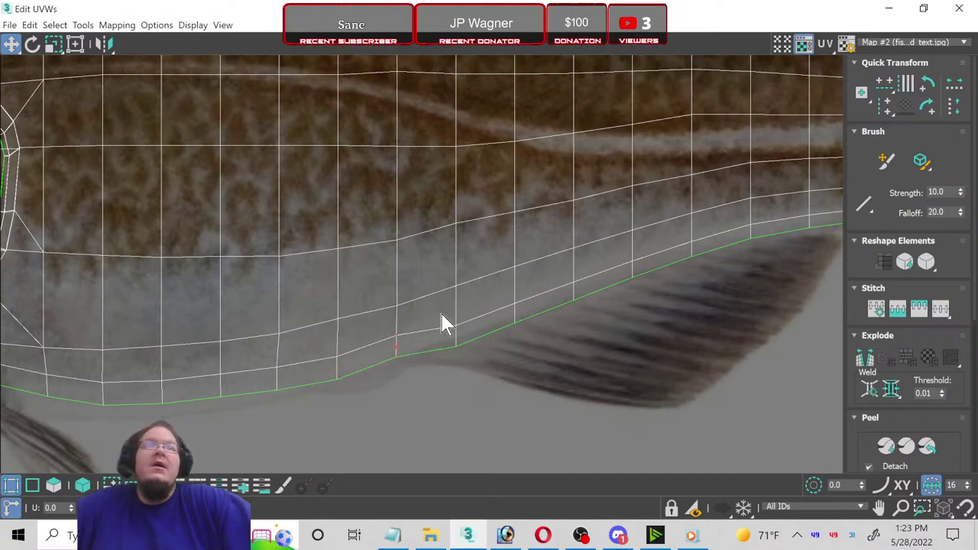
click(455, 338)
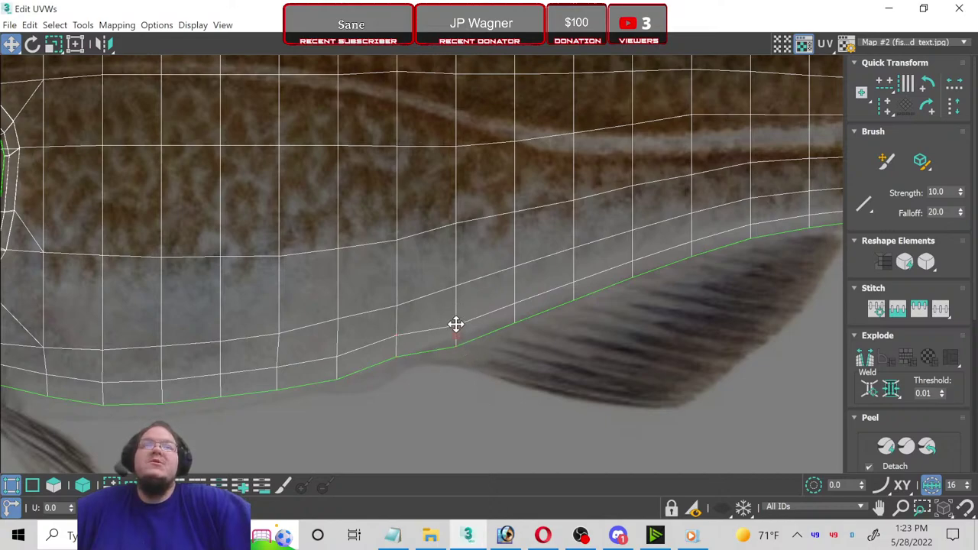
mouse_move(455, 323)
mouse_down()
mouse_move(454, 301)
mouse_move(538, 381)
mouse_up()
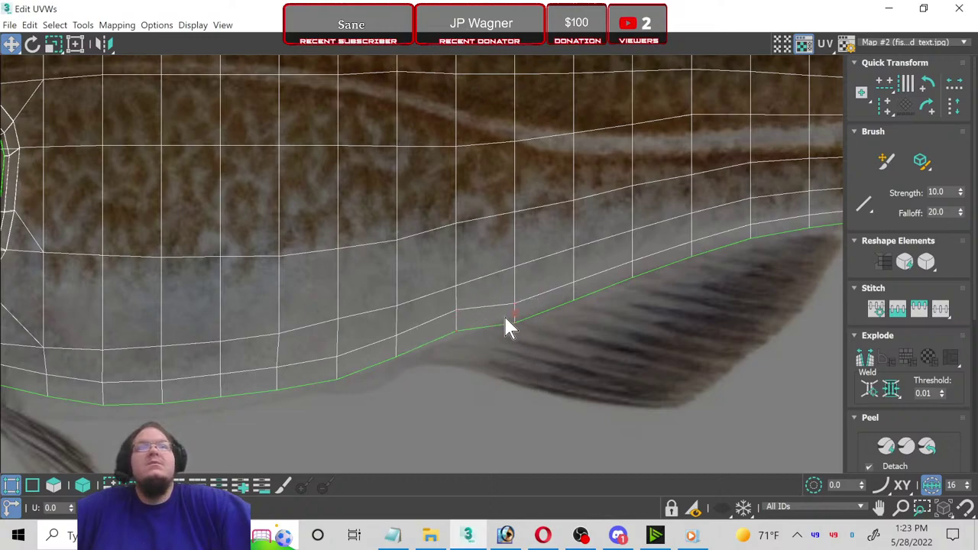
drag(513, 305, 512, 295)
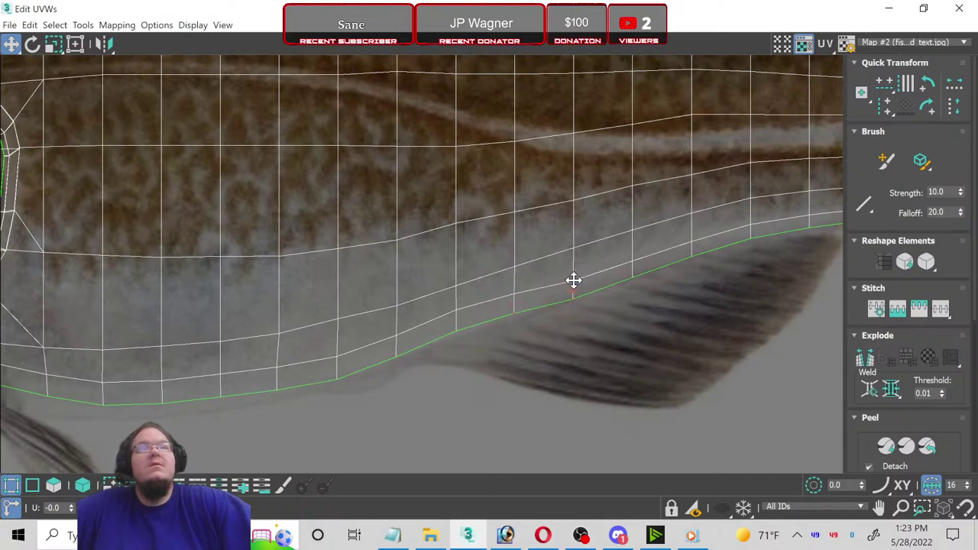
drag(572, 280, 573, 275)
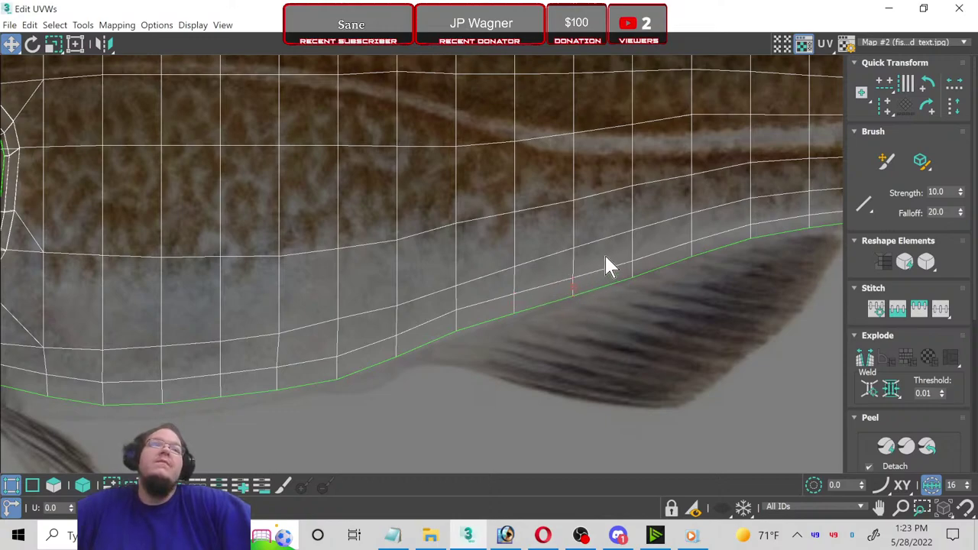
click(631, 275)
drag(632, 273, 634, 252)
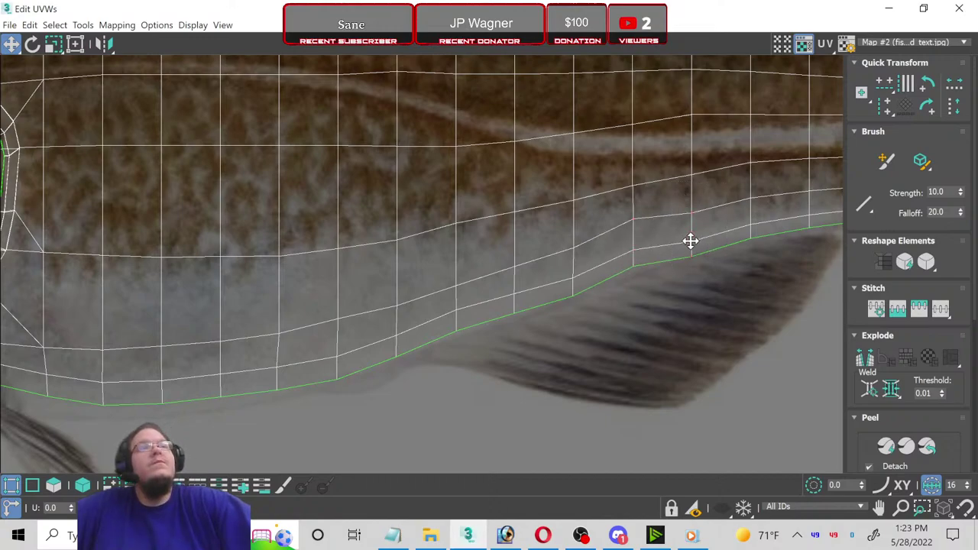
drag(691, 239, 689, 232)
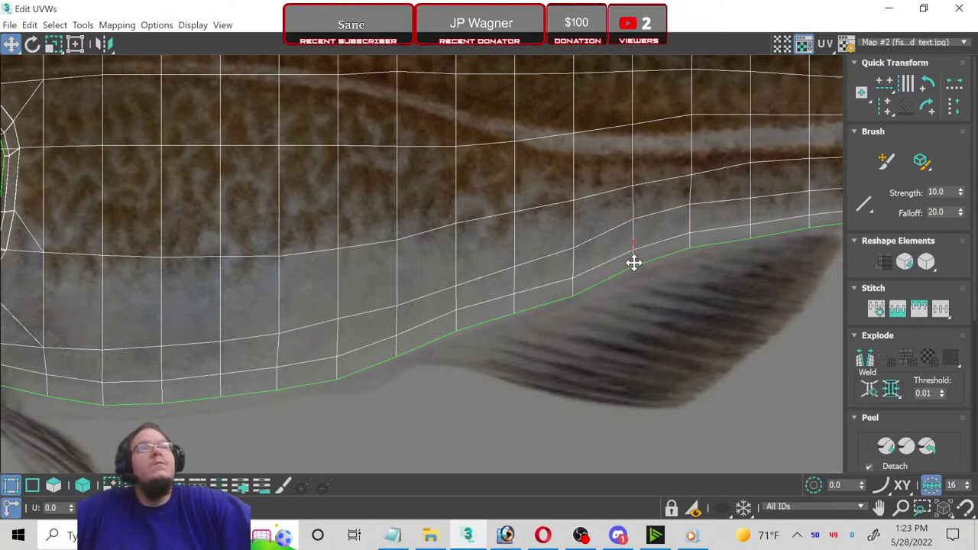
drag(634, 262, 629, 271)
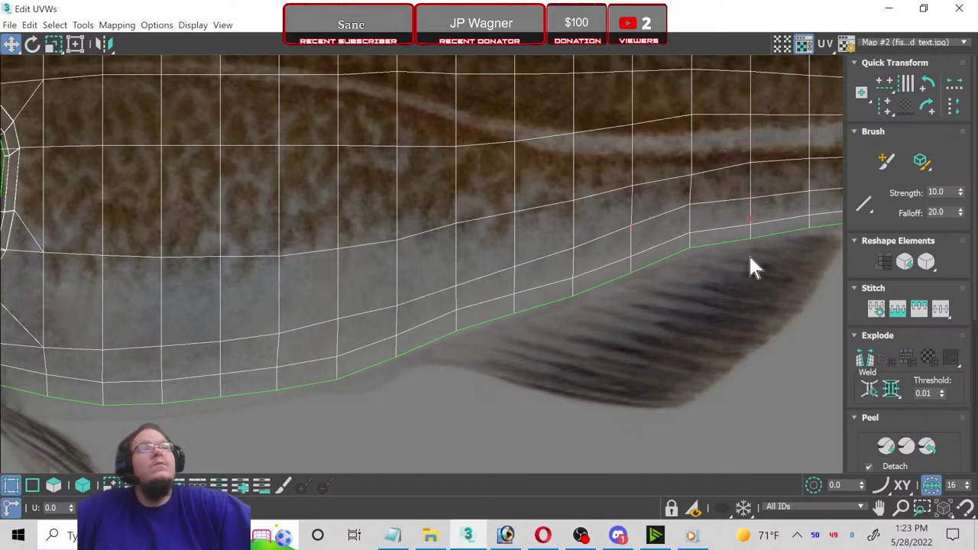
Step: Pan along the strip and raise the remaining lower-edge vertices onto the belly line
click(752, 233)
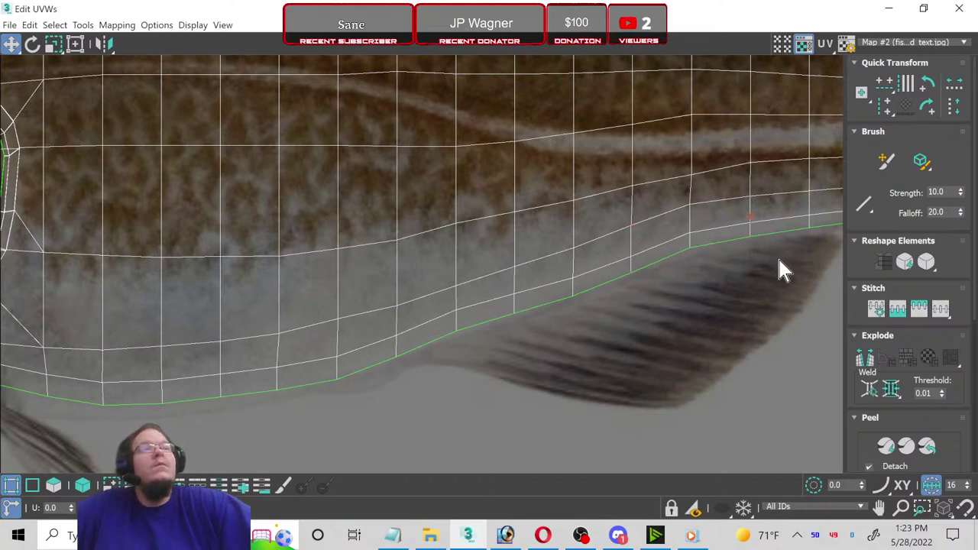
middle_drag(778, 266, 395, 353)
scroll(395, 352, up, 2)
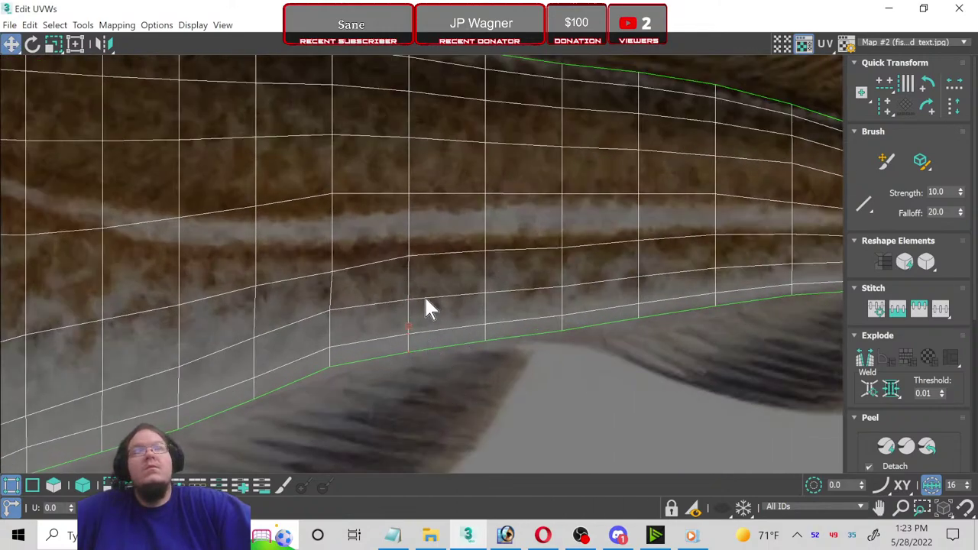
drag(408, 300, 406, 293)
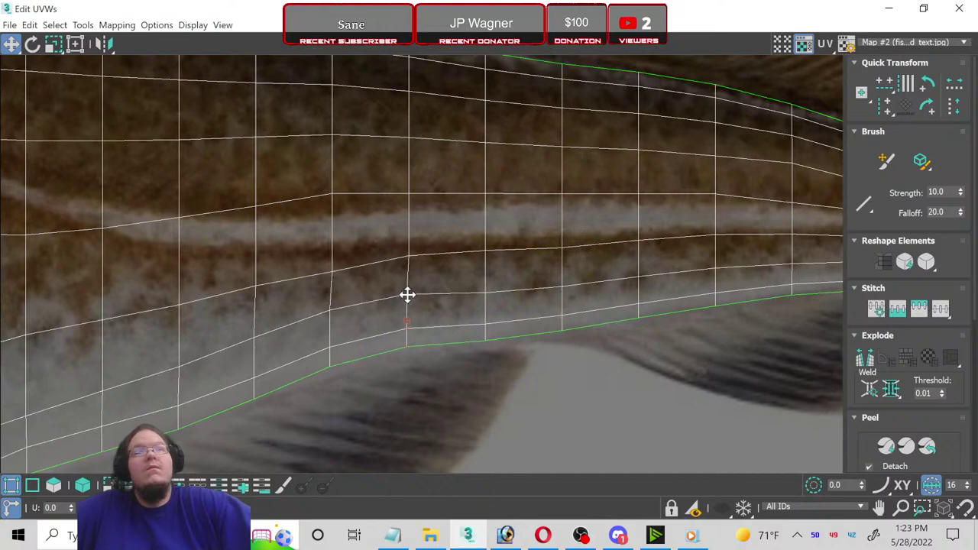
click(485, 323)
drag(483, 292, 481, 286)
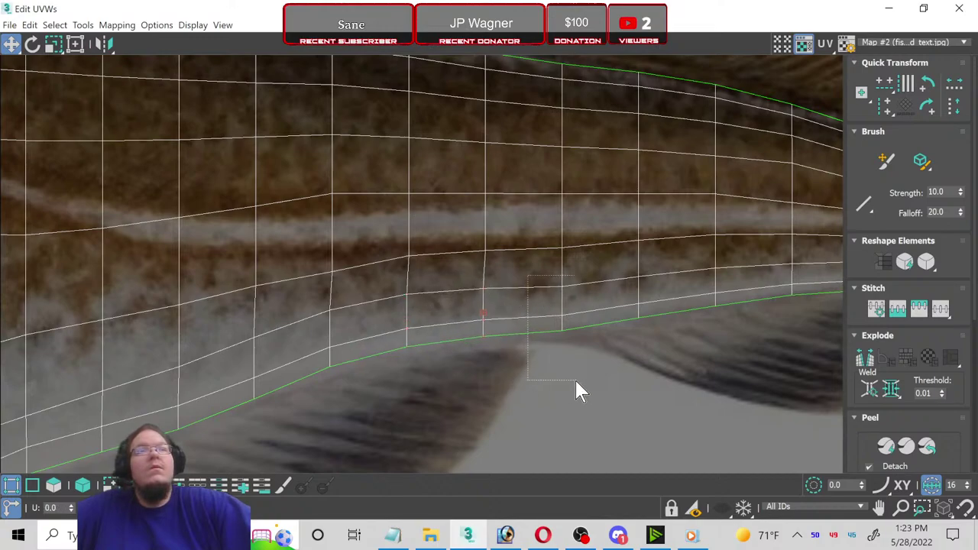
drag(576, 381, 577, 382)
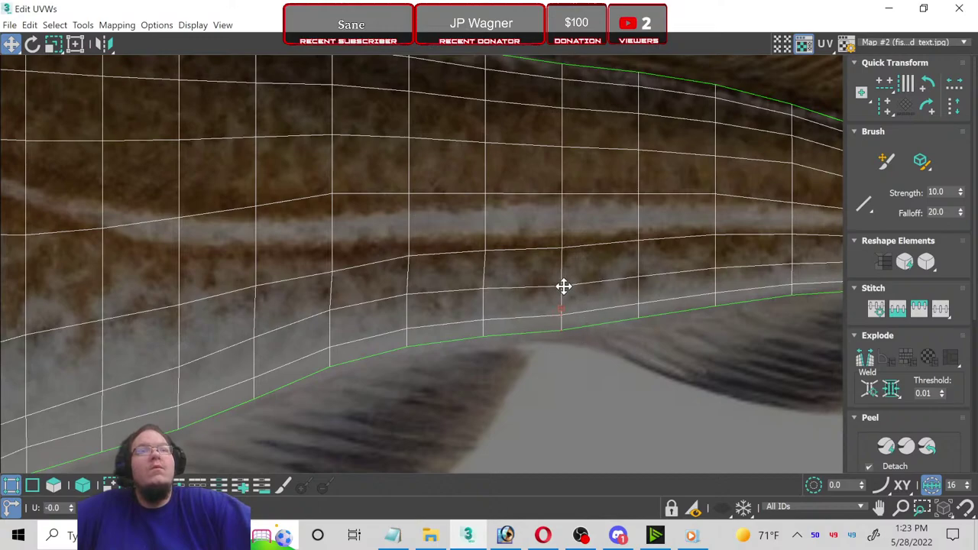
drag(564, 287, 563, 285)
scroll(564, 284, down, 2)
scroll(611, 298, down, 3)
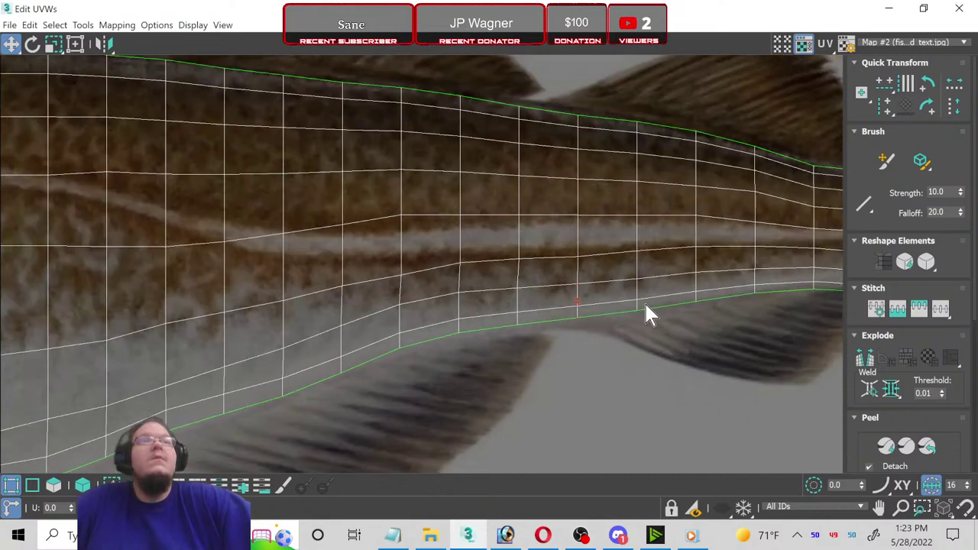
middle_drag(645, 306, 518, 361)
Step: Lower the top seam vertices under the dorsal fin and at the right end onto the back outline
scroll(596, 194, up, 1)
scroll(541, 236, up, 1)
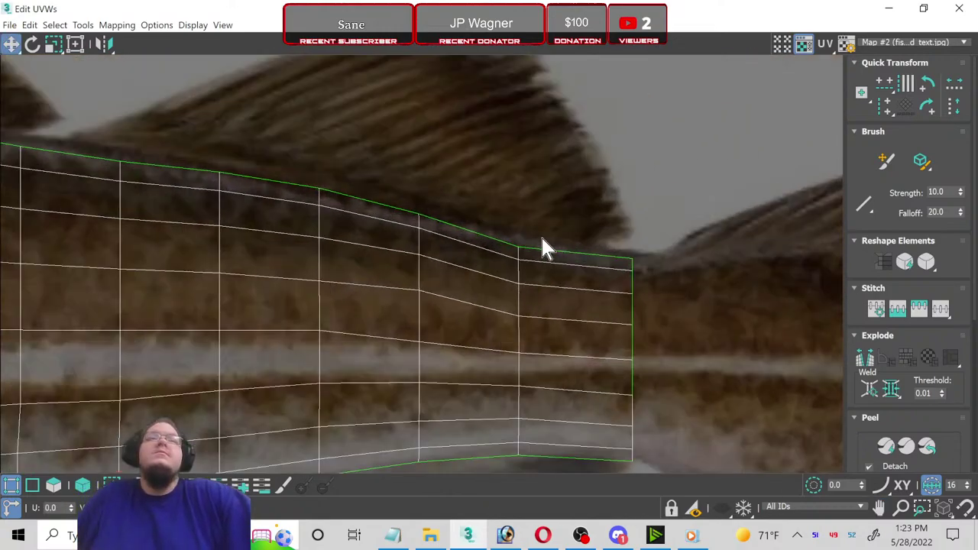
scroll(494, 234, up, 1)
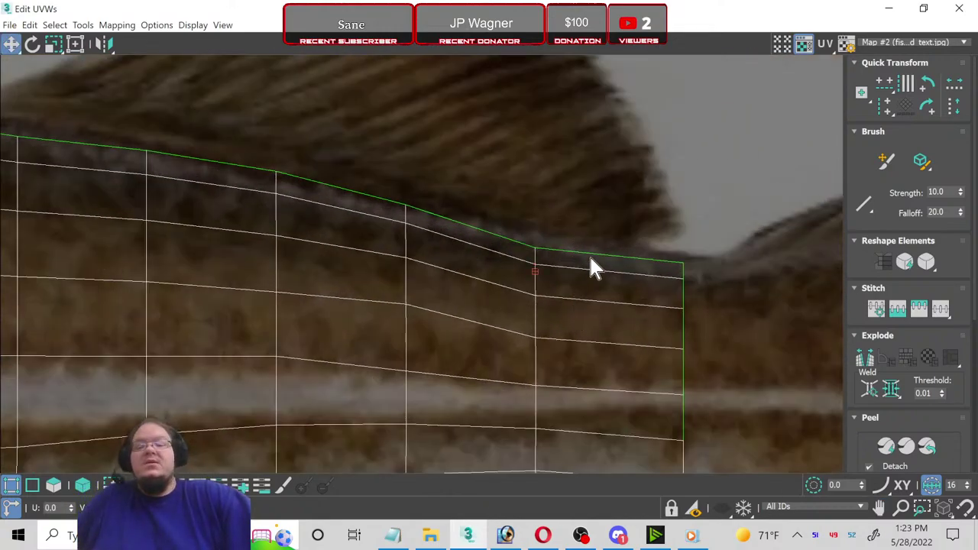
click(537, 269)
drag(538, 249, 538, 255)
click(683, 306)
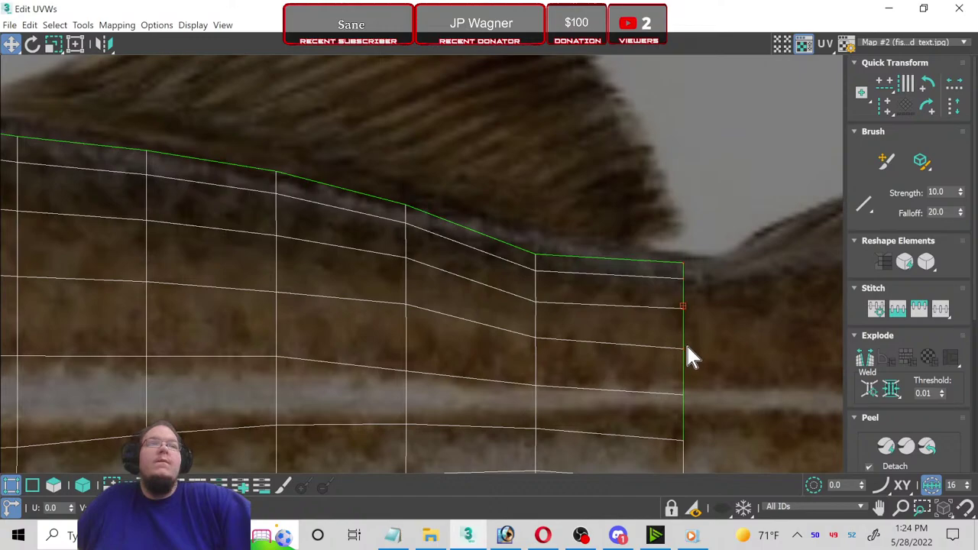
drag(683, 350, 683, 378)
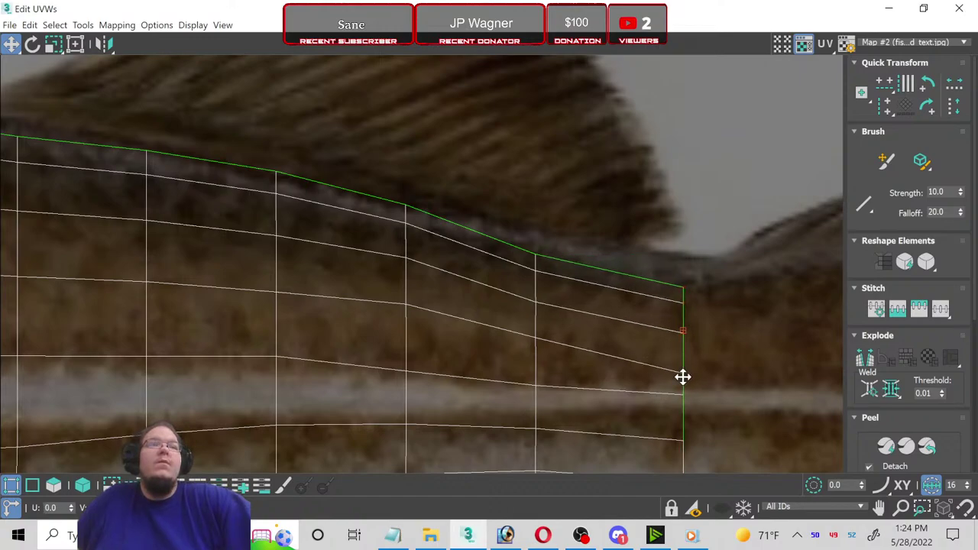
drag(348, 179, 420, 331)
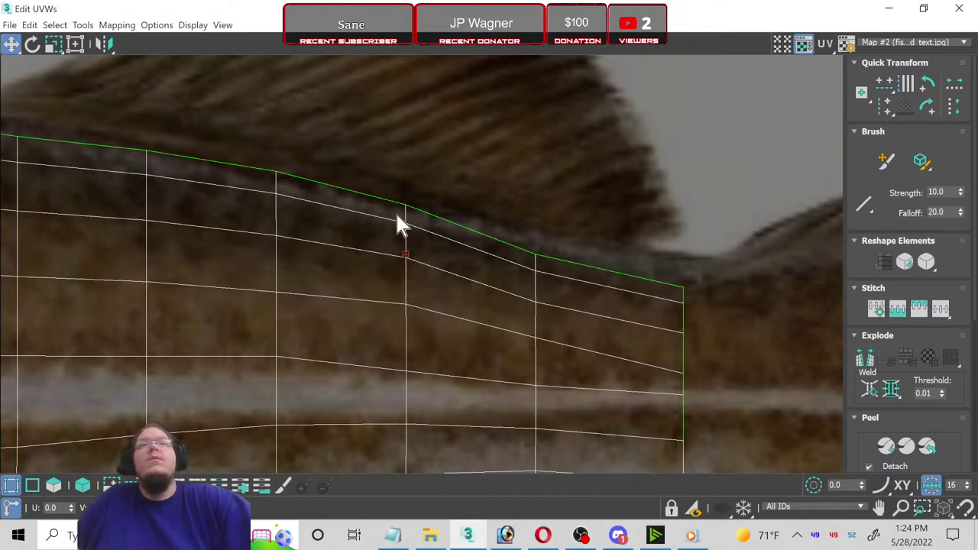
drag(406, 208, 405, 231)
Step: Pull the next vertex columns to the left down to fit the back contour
mouse_move(218, 145)
mouse_down()
mouse_move(304, 313)
mouse_move(273, 323)
mouse_up()
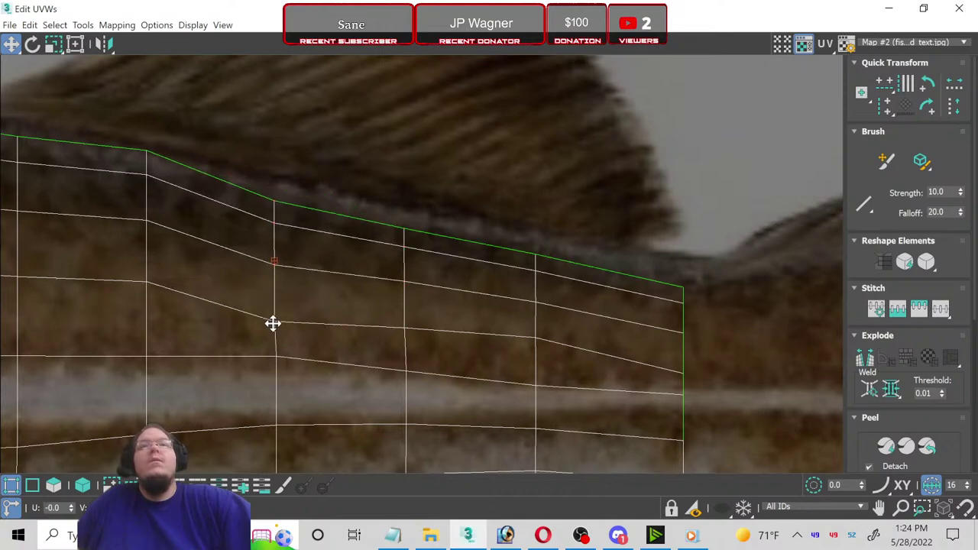
middle_drag(201, 284, 551, 265)
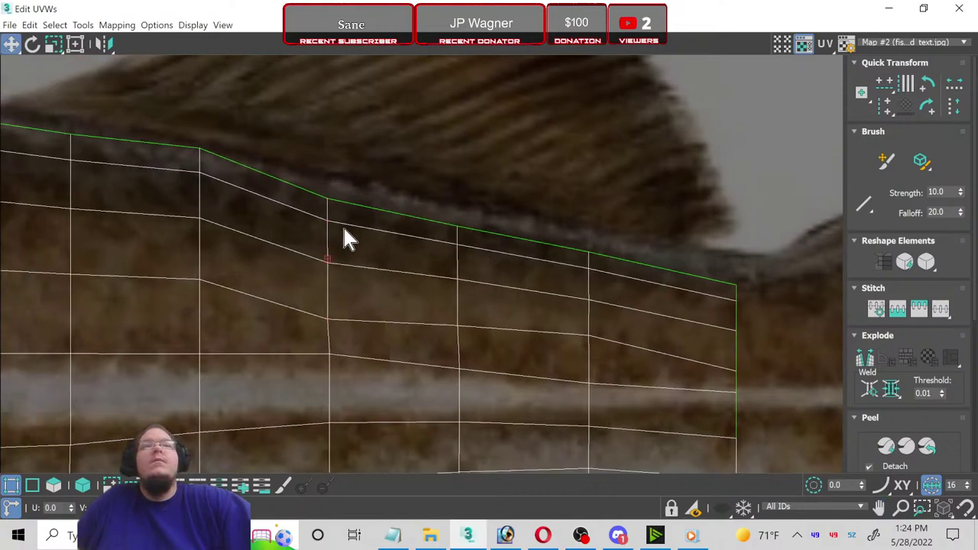
middle_drag(344, 240, 659, 244)
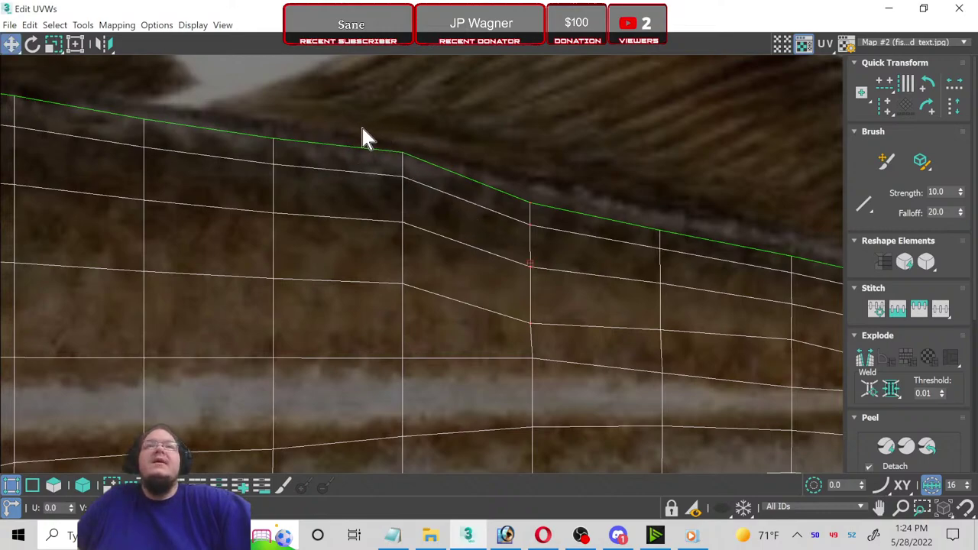
click(530, 264)
drag(402, 284, 398, 312)
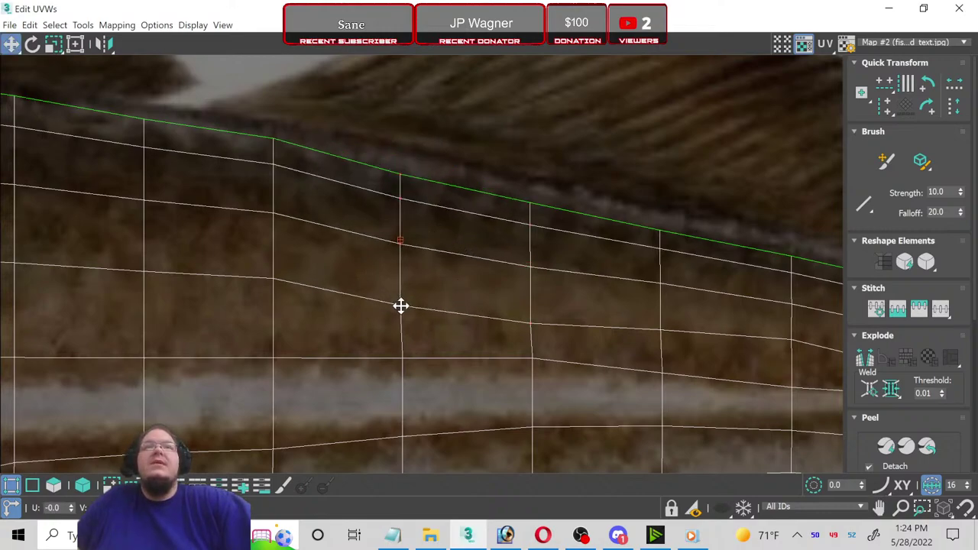
middle_drag(474, 264, 721, 306)
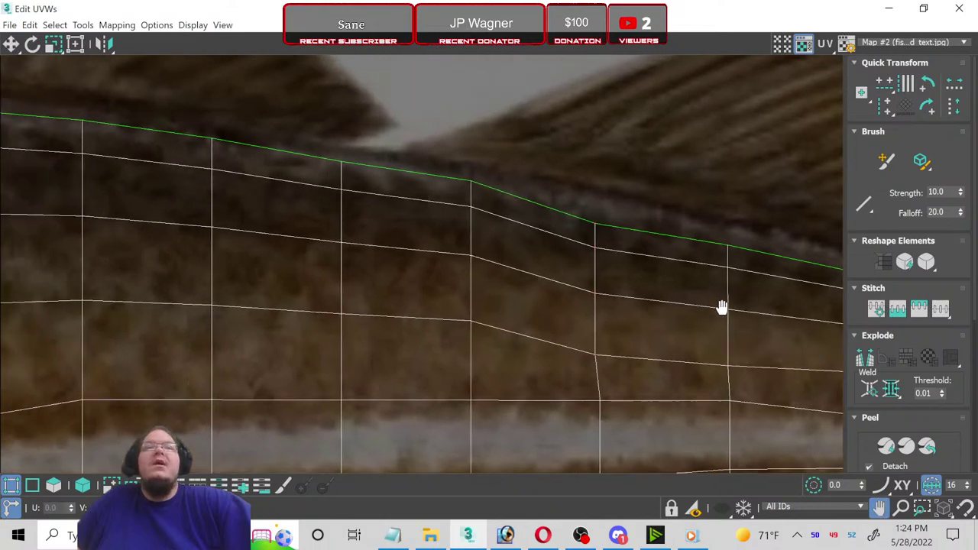
click(467, 252)
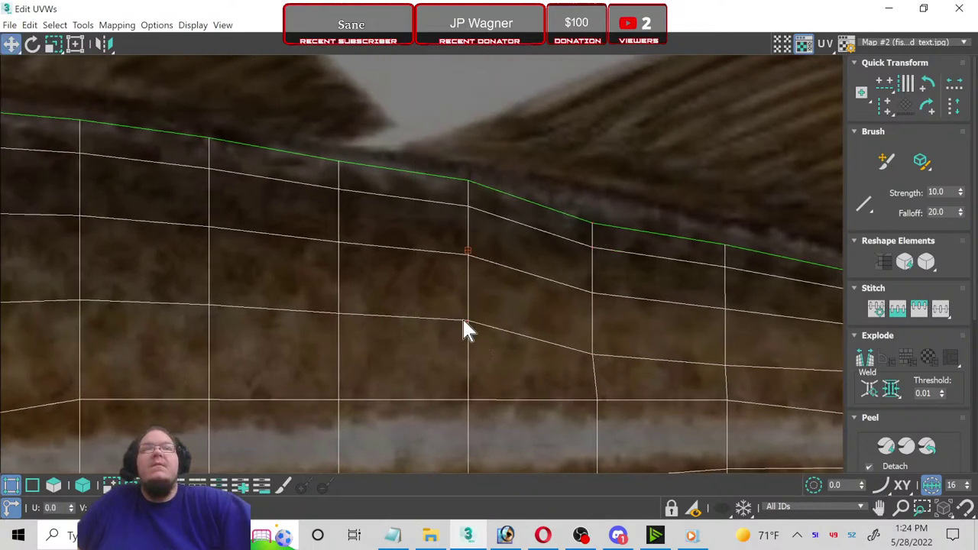
drag(466, 321, 461, 340)
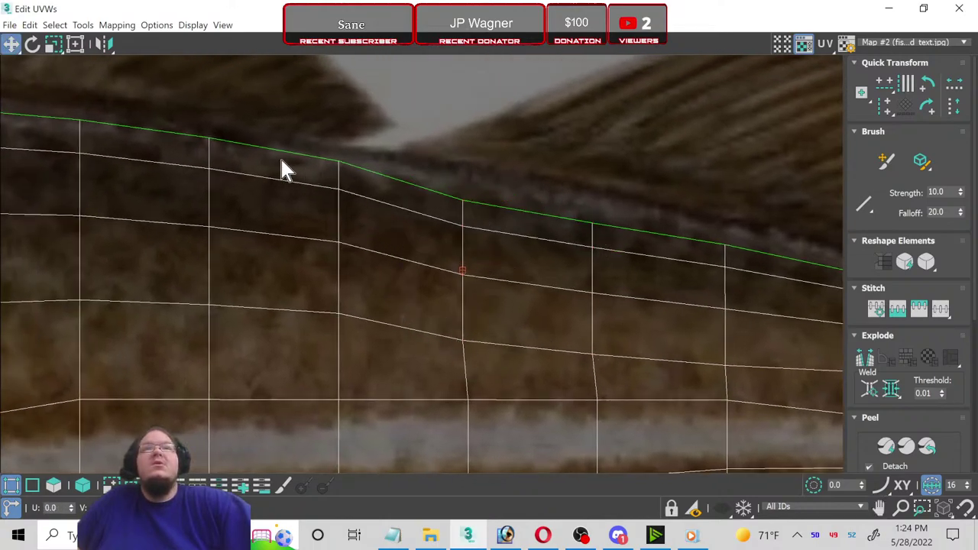
click(338, 239)
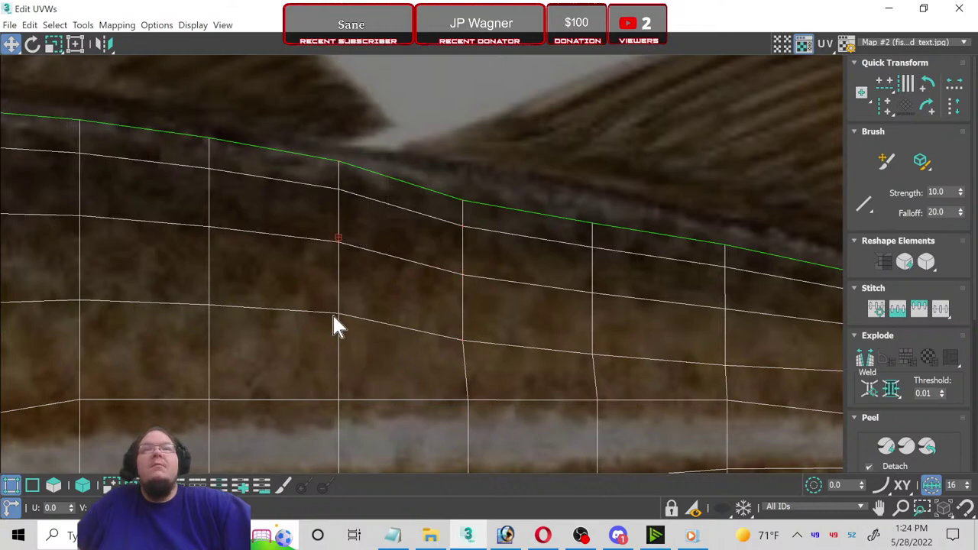
drag(333, 318, 335, 340)
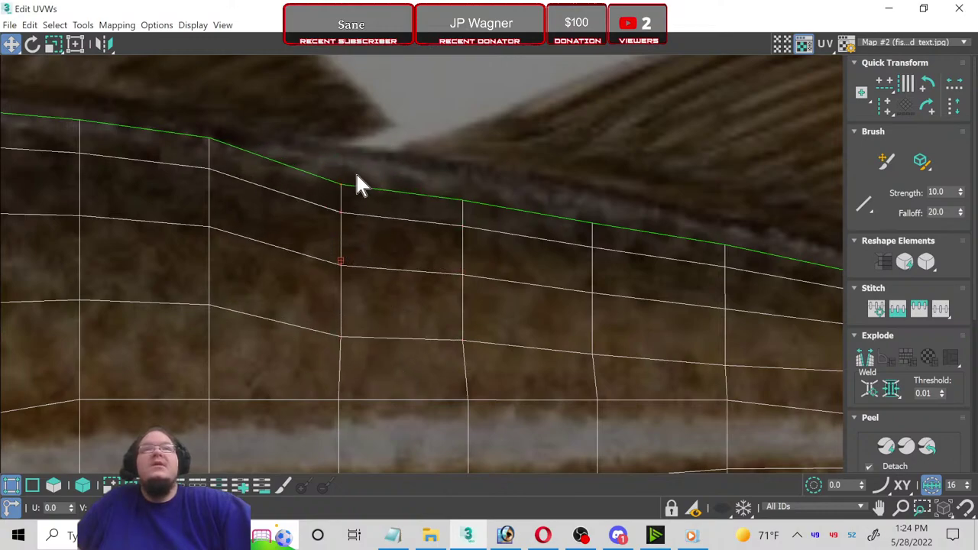
middle_drag(279, 230, 425, 176)
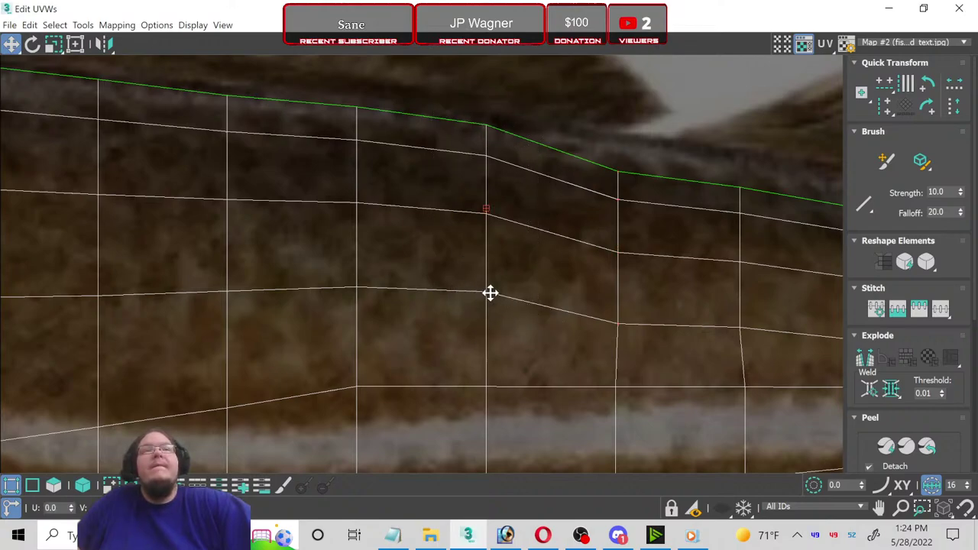
drag(482, 291, 481, 325)
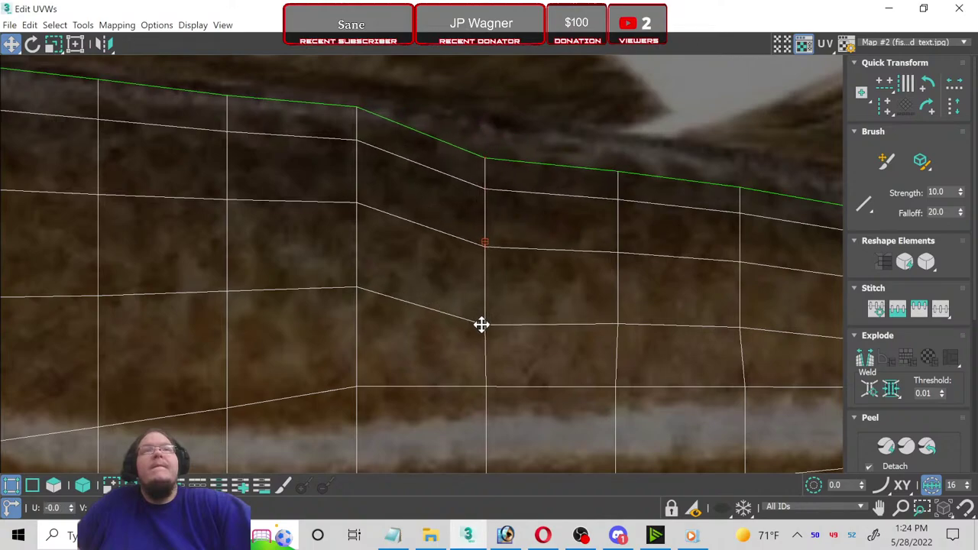
Step: Box-select the middle vertex columns and lower them to straighten the top edge
middle_drag(323, 263, 506, 260)
scroll(506, 260, down, 2)
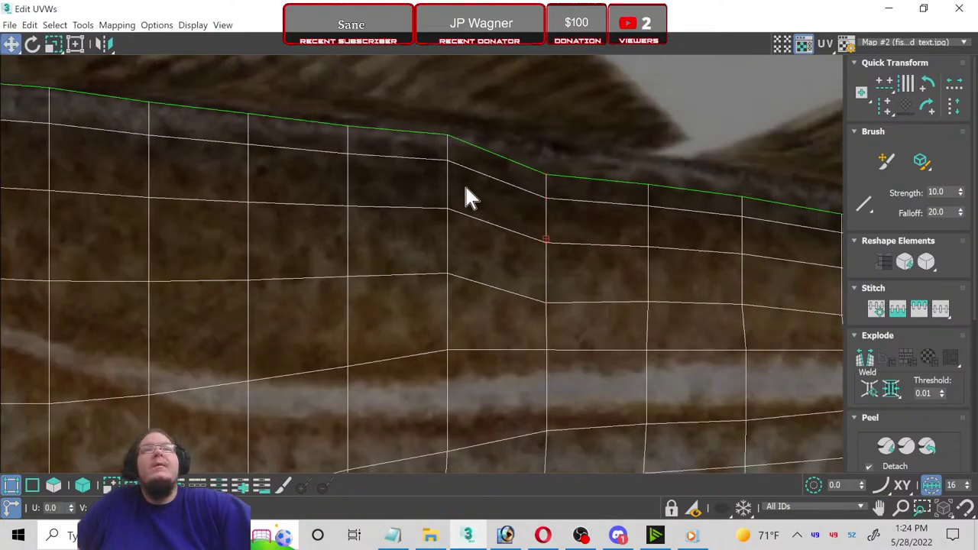
drag(507, 125, 428, 227)
click(441, 278)
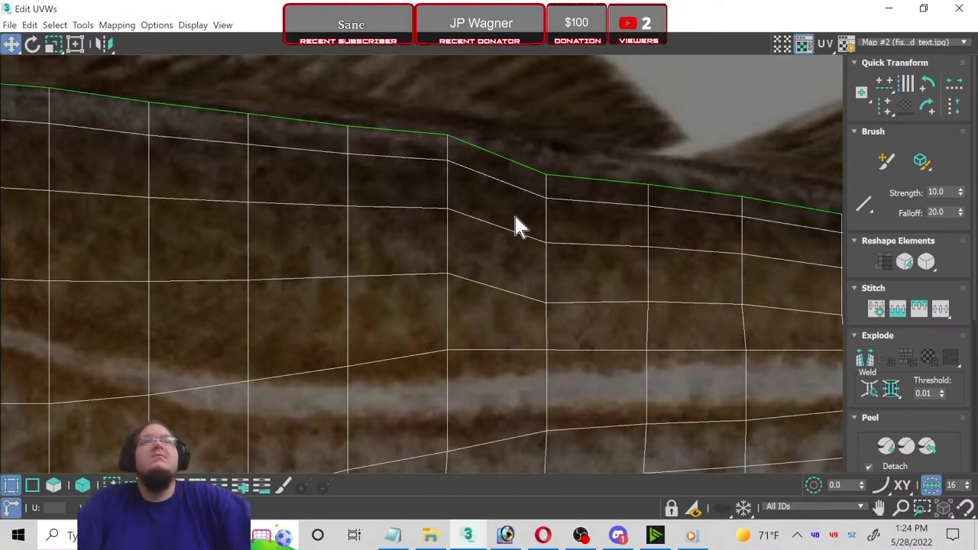
drag(409, 97, 491, 308)
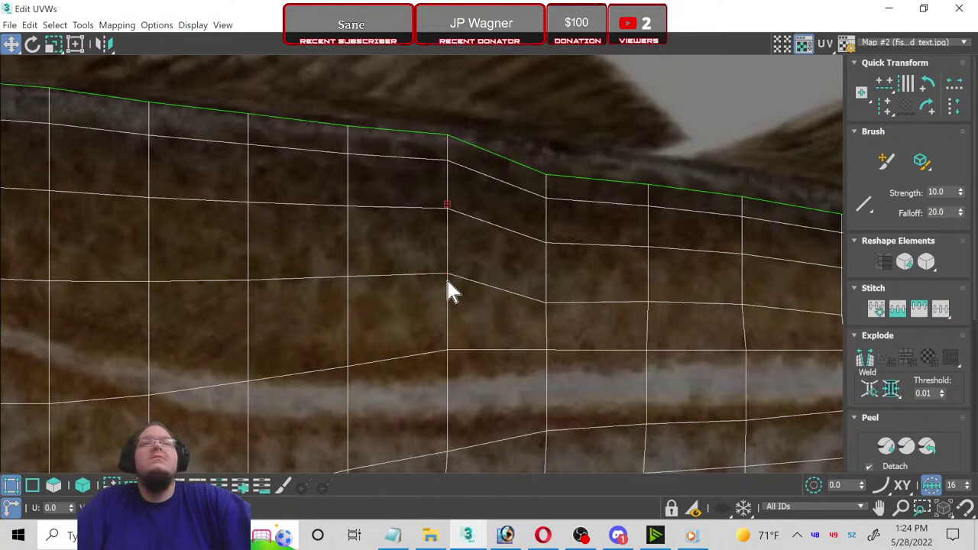
mouse_move(417, 123)
mouse_down()
mouse_move(474, 295)
mouse_move(447, 284)
mouse_up()
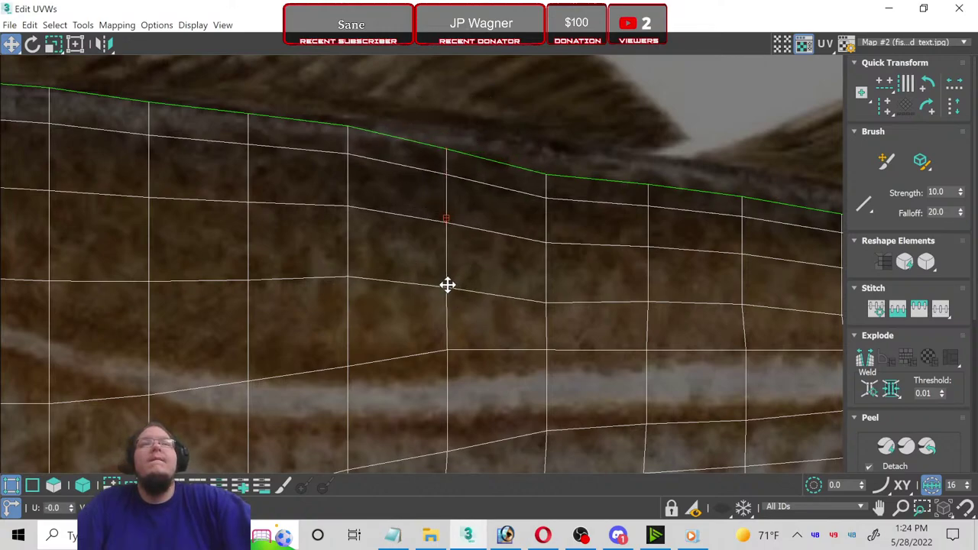
mouse_move(300, 102)
mouse_down()
mouse_move(360, 274)
mouse_move(349, 287)
mouse_up()
middle_drag(298, 297, 621, 255)
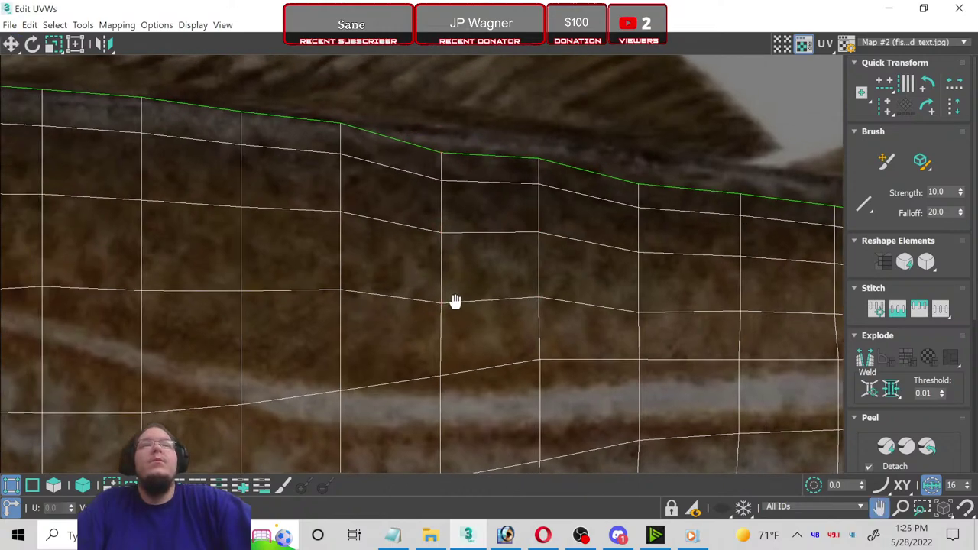
middle_drag(738, 157, 436, 130)
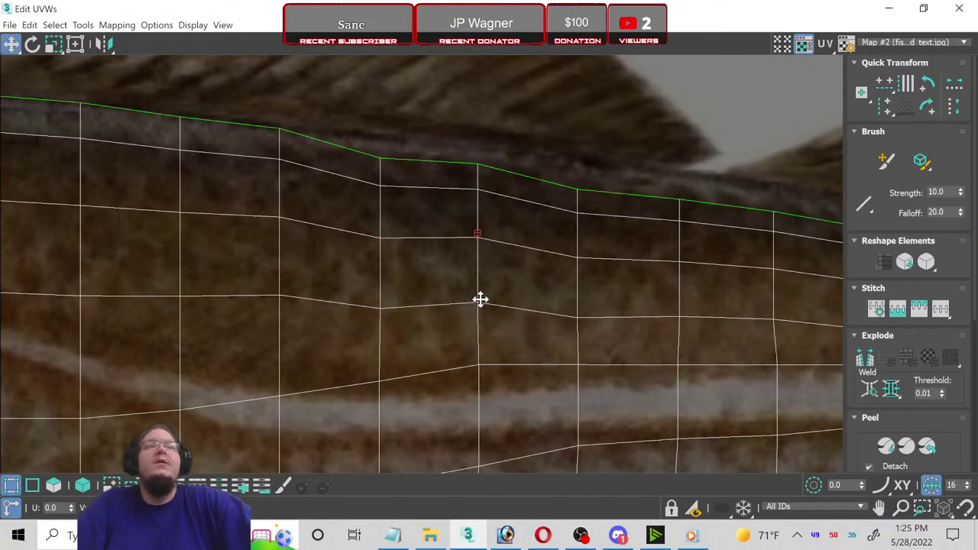
drag(479, 299, 481, 309)
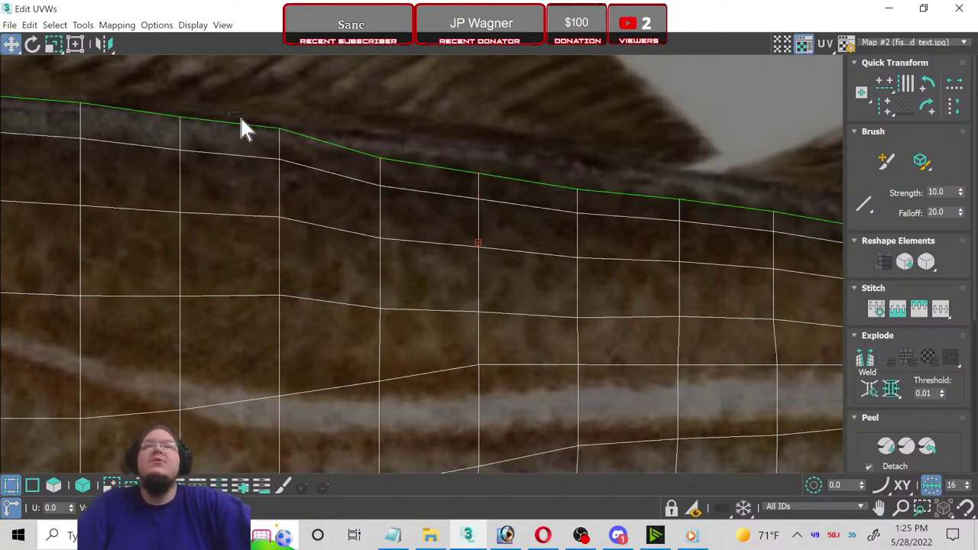
drag(233, 113, 311, 329)
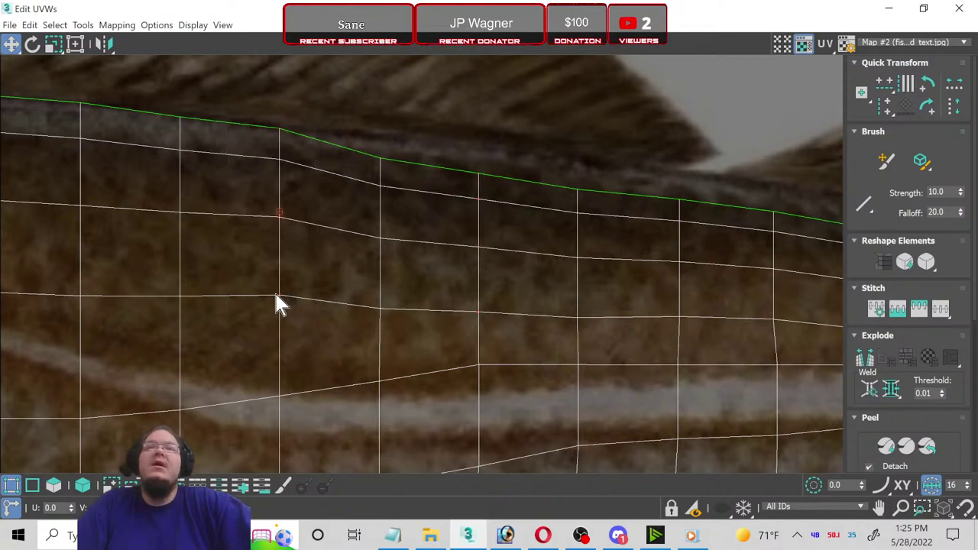
mouse_move(277, 300)
mouse_down()
mouse_move(276, 321)
mouse_move(282, 315)
mouse_up()
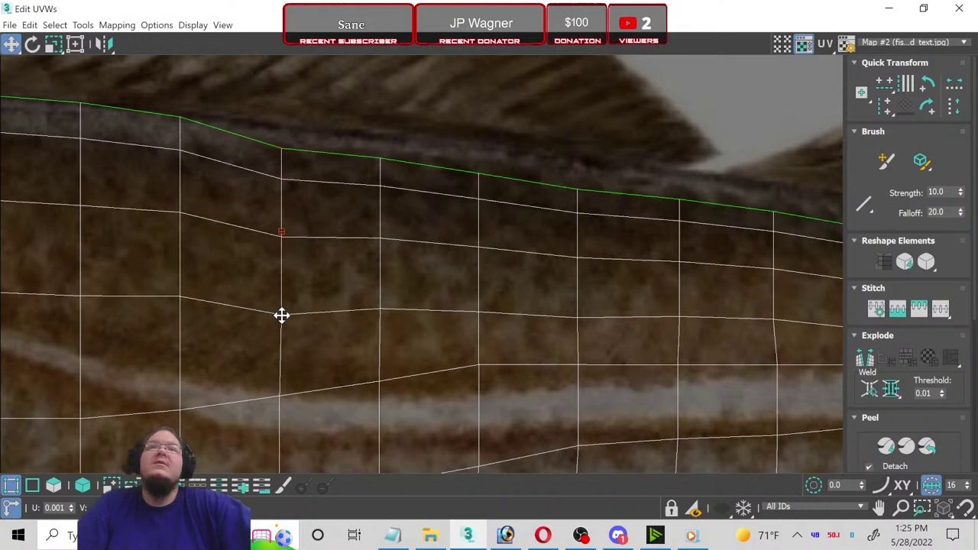
drag(282, 314, 282, 315)
Step: Lower further vertex columns along the fish's back to meet the body edge
scroll(254, 306, down, 3)
mouse_move(218, 240)
middle_down()
mouse_move(284, 234)
mouse_move(450, 142)
middle_up()
mouse_move(418, 124)
mouse_down()
mouse_move(470, 298)
mouse_move(442, 310)
mouse_up()
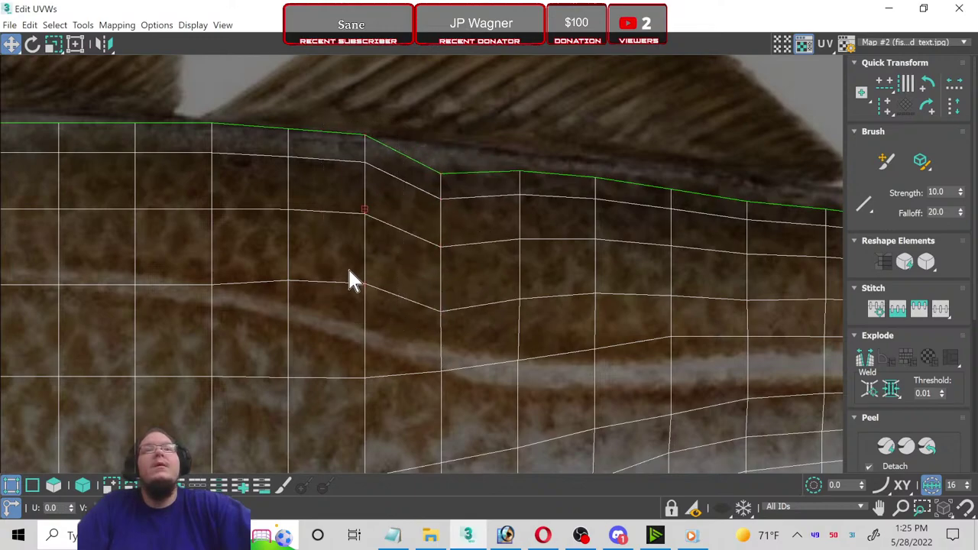
click(364, 209)
middle_drag(410, 269, 300, 281)
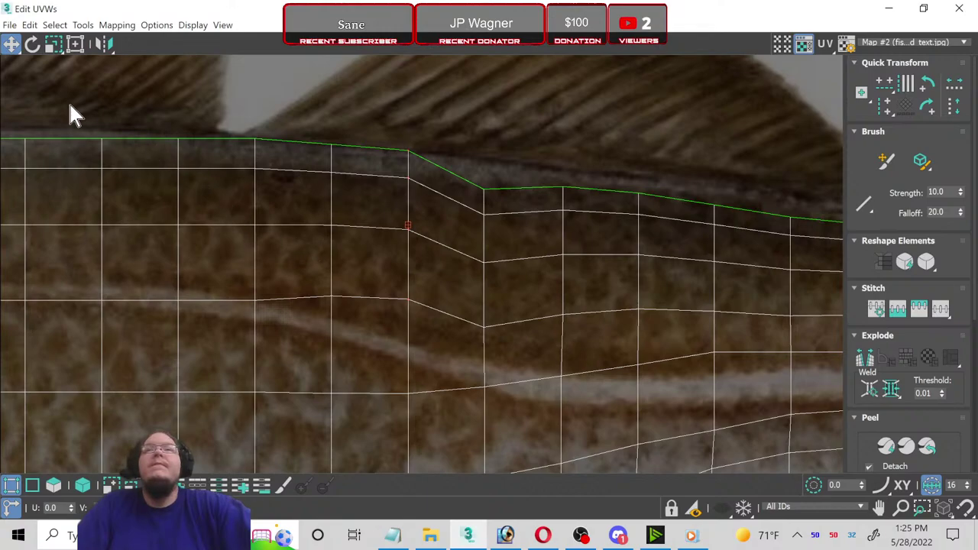
drag(404, 299, 404, 331)
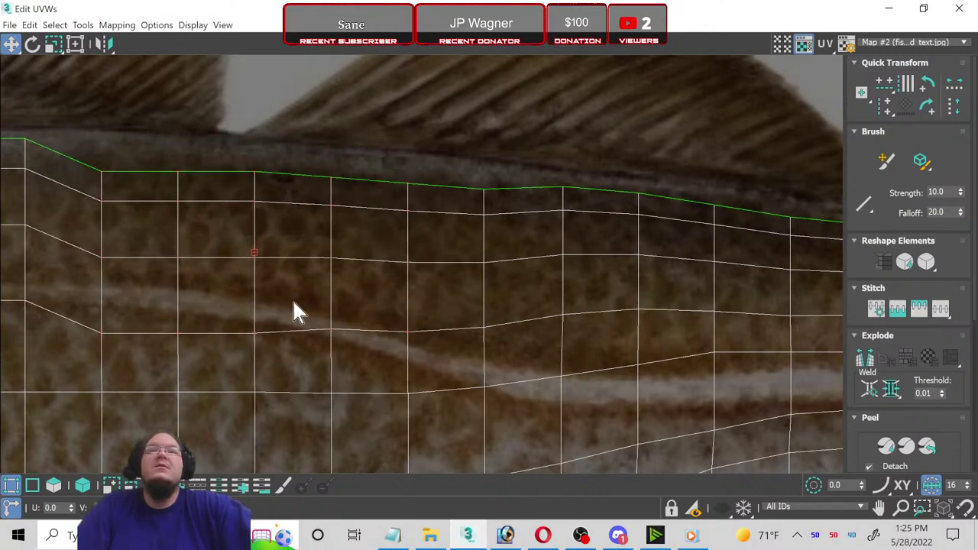
mouse_move(295, 313)
middle_down()
mouse_move(530, 299)
mouse_move(405, 207)
middle_up()
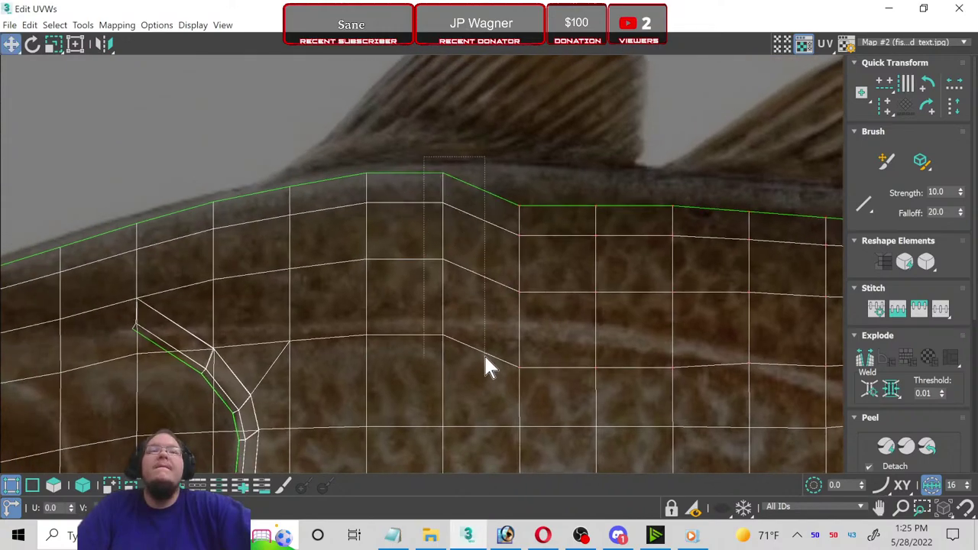
drag(441, 332, 443, 353)
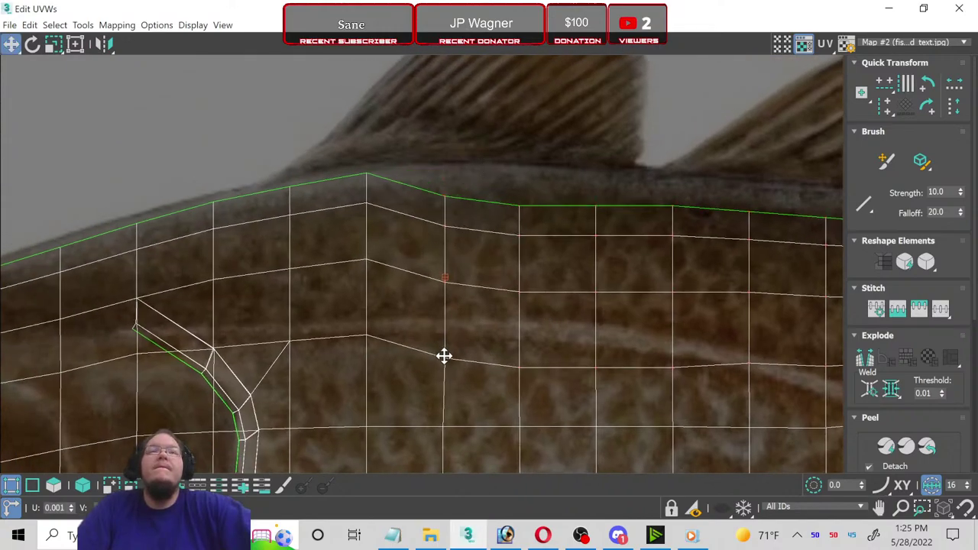
drag(317, 156, 403, 290)
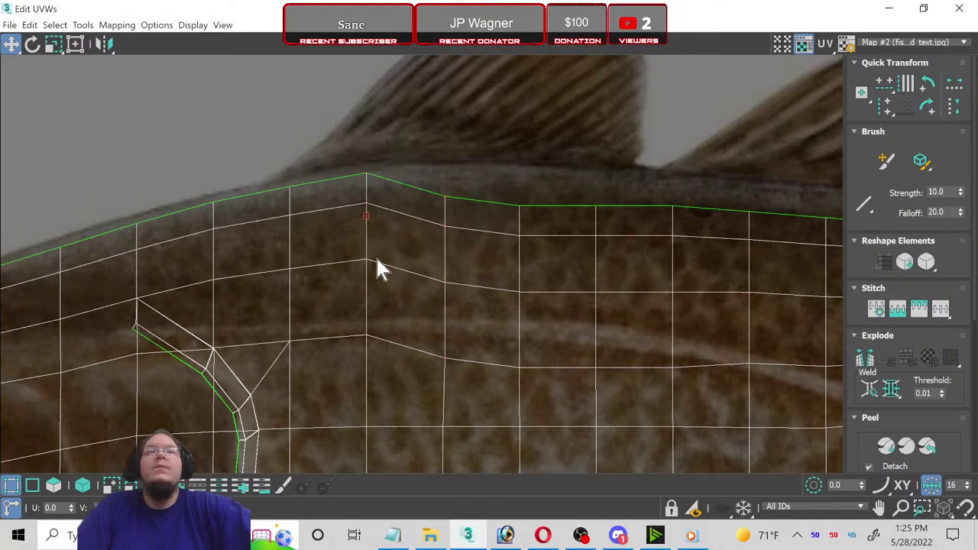
drag(370, 262, 368, 292)
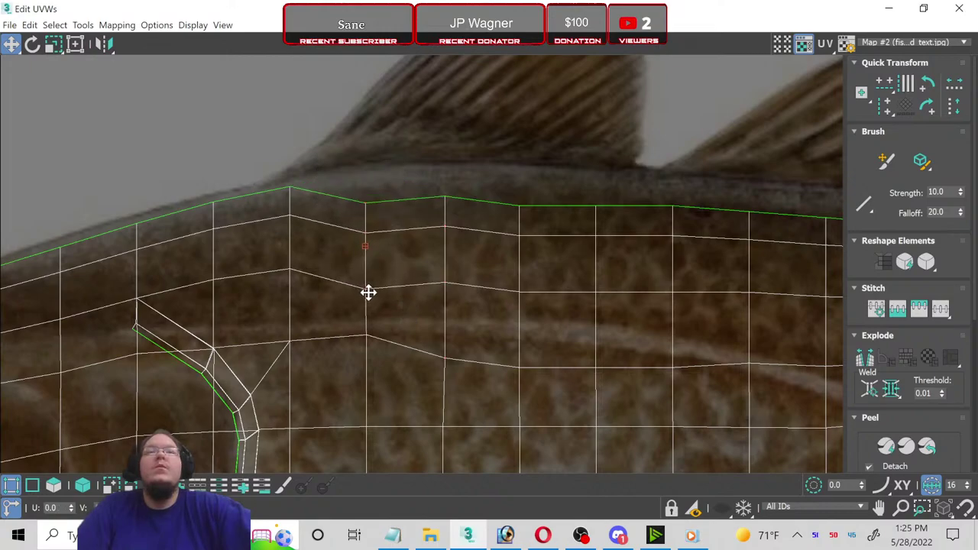
mouse_move(267, 174)
mouse_down()
mouse_move(321, 282)
mouse_move(295, 296)
mouse_up()
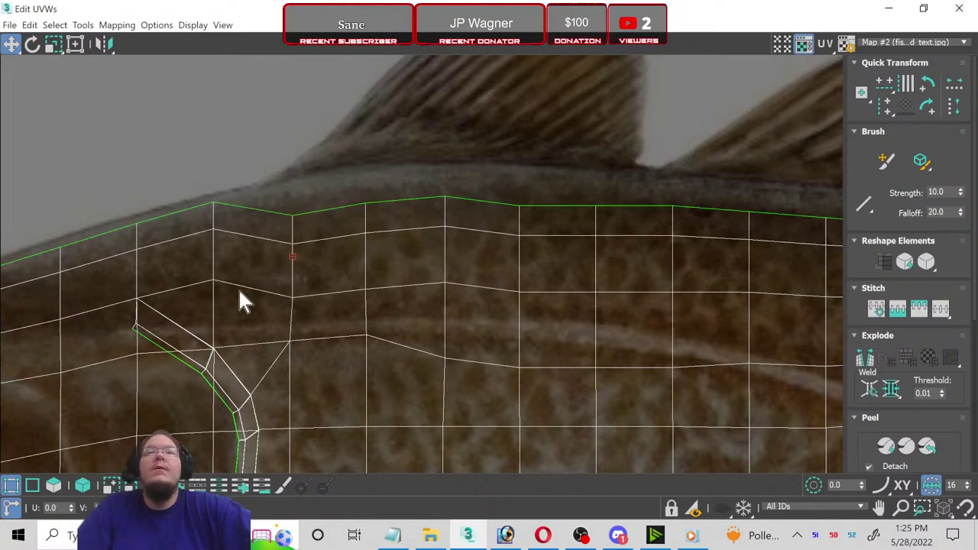
Step: Lower the last vertex columns toward the head onto the back outline near the eye
scroll(344, 268, down, 2)
scroll(462, 164, up, 4)
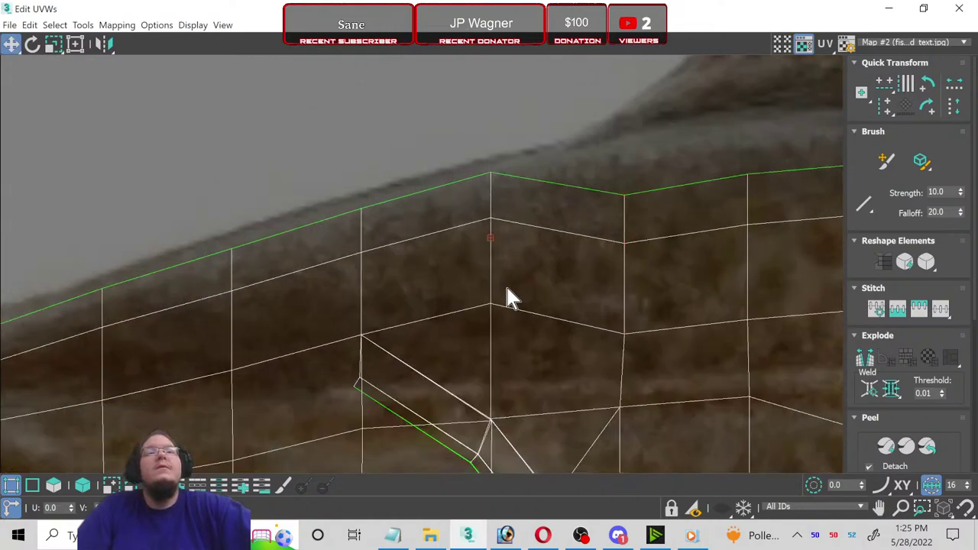
drag(491, 305, 487, 338)
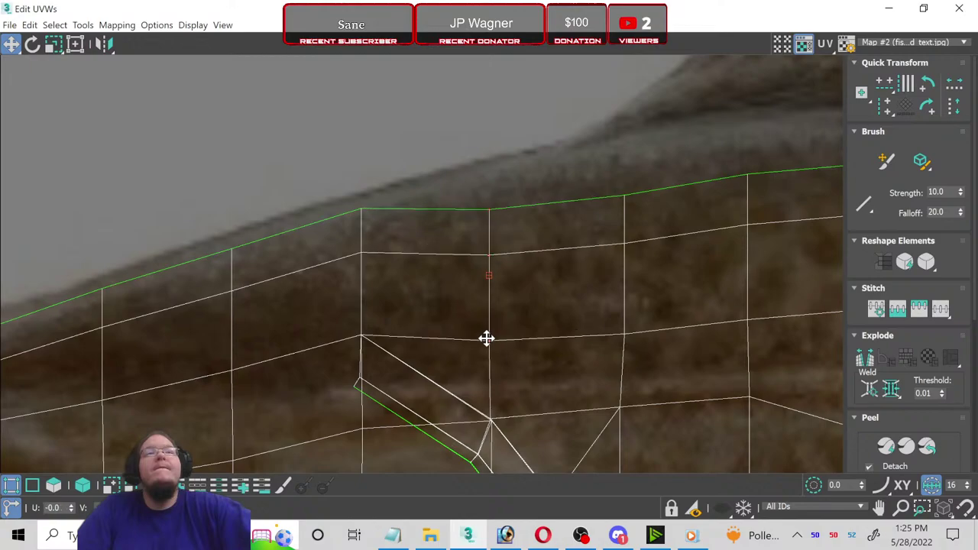
drag(314, 203, 388, 284)
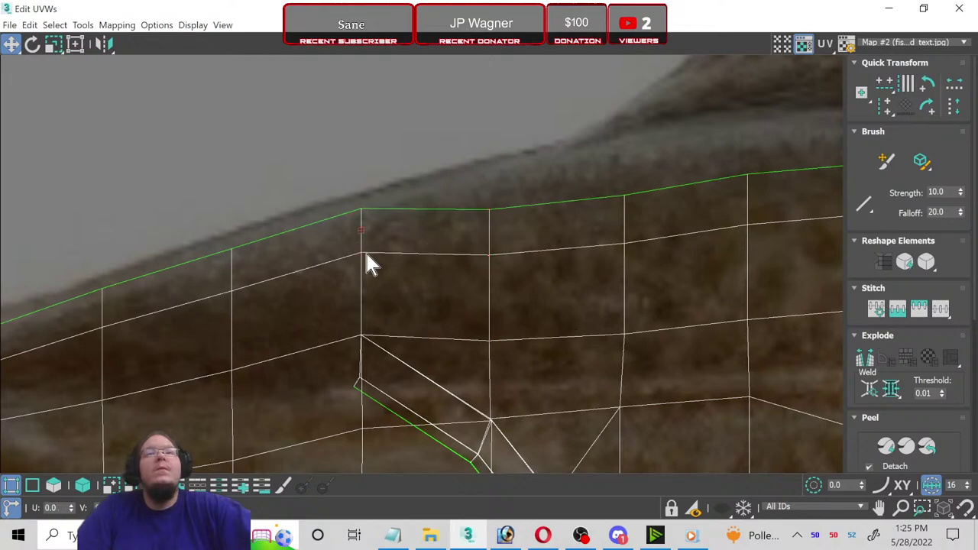
drag(363, 251, 354, 286)
middle_drag(344, 315, 623, 258)
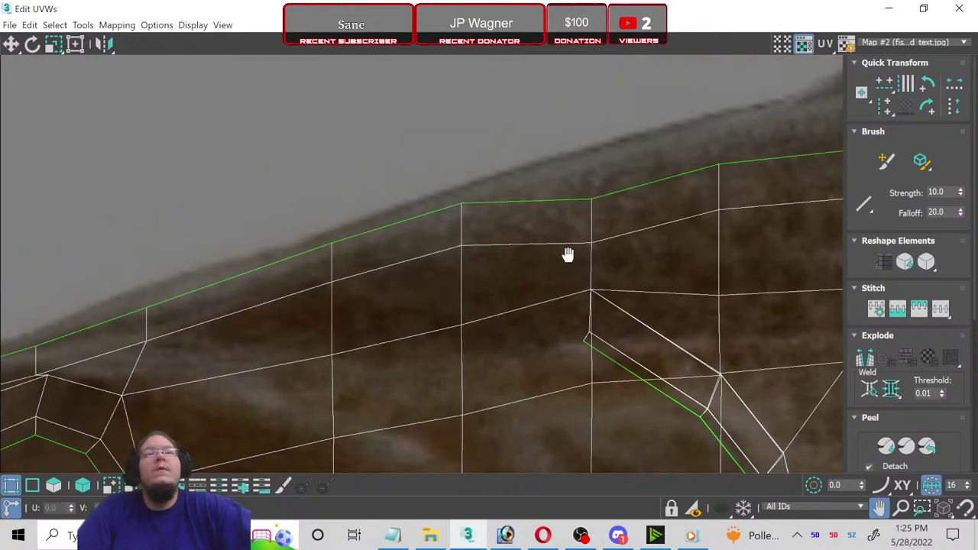
drag(471, 180, 544, 262)
drag(509, 230, 513, 275)
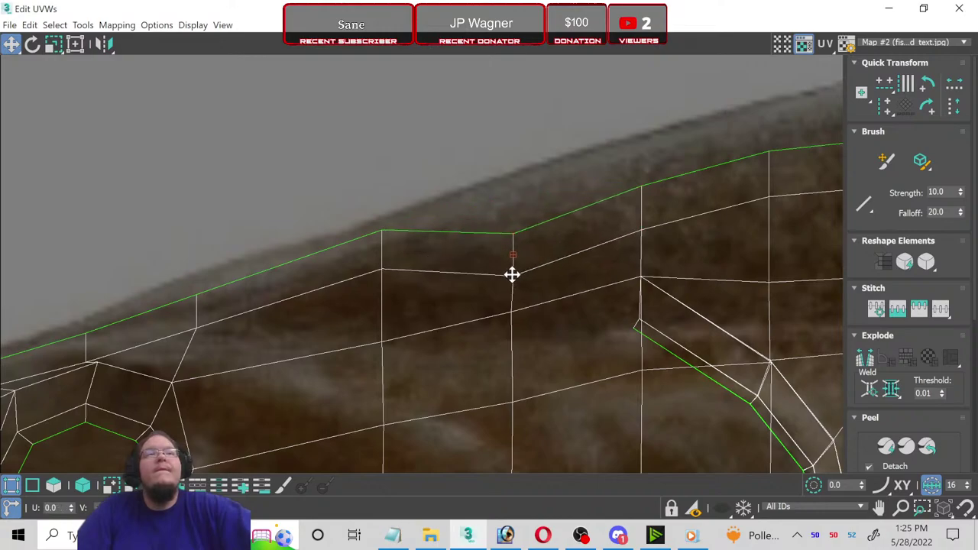
mouse_move(322, 203)
mouse_down()
mouse_move(405, 291)
mouse_move(382, 303)
mouse_up()
Step: Center the eye-loop UV vertices over the painted eye on the cod texture
scroll(356, 367, down, 3)
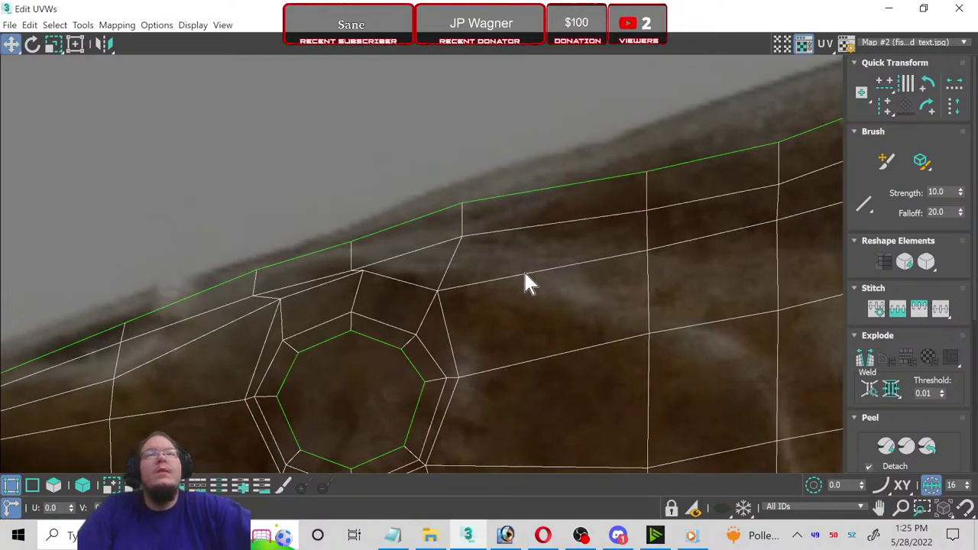
middle_drag(345, 319, 308, 179)
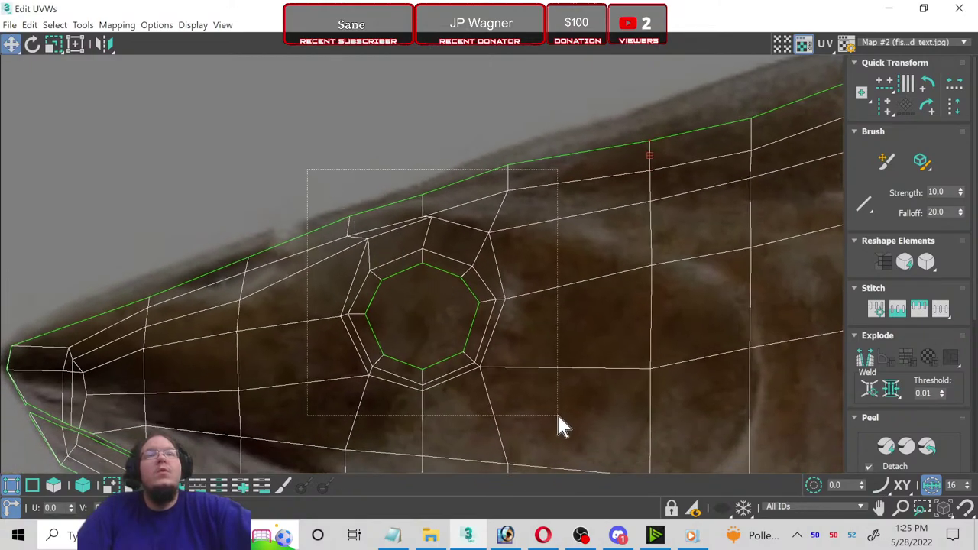
drag(554, 387, 556, 412)
drag(490, 374, 486, 394)
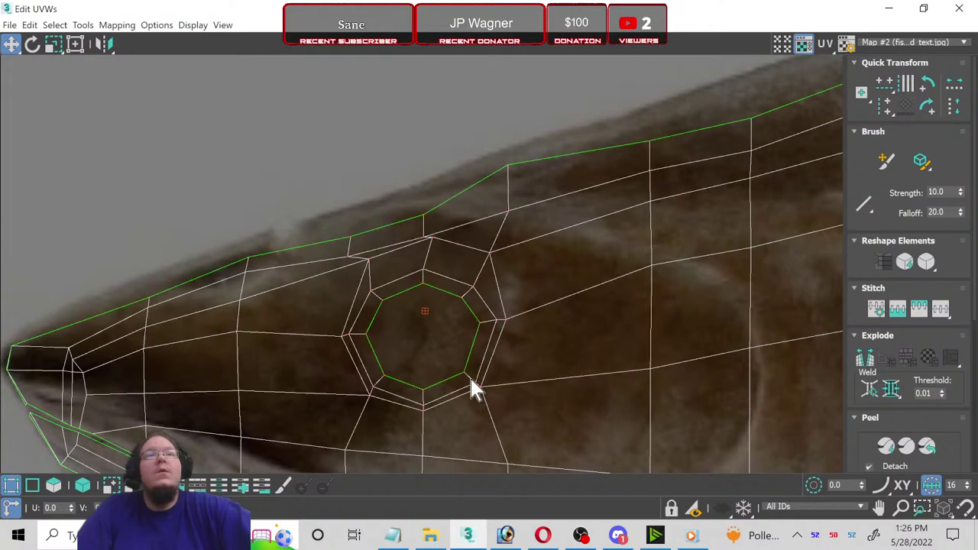
drag(480, 214, 478, 180)
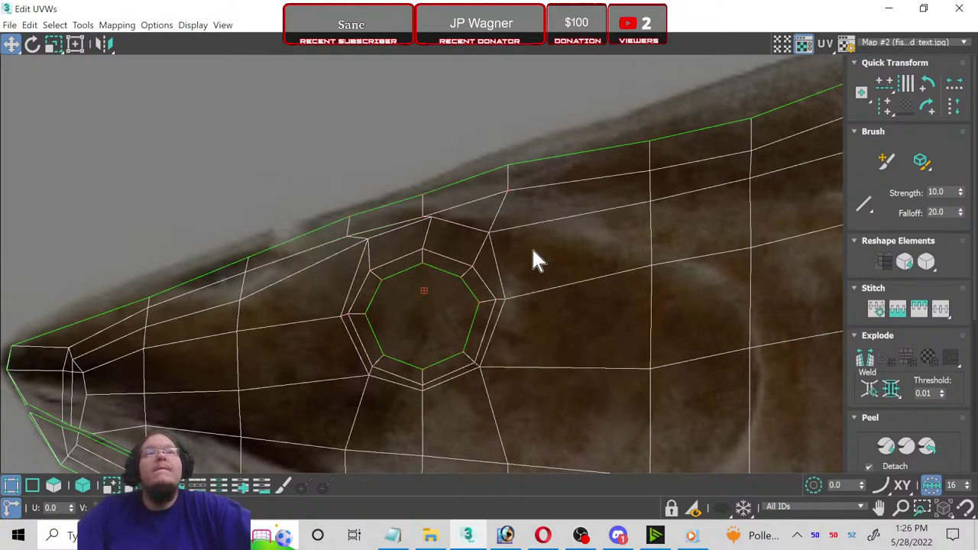
drag(489, 227, 483, 252)
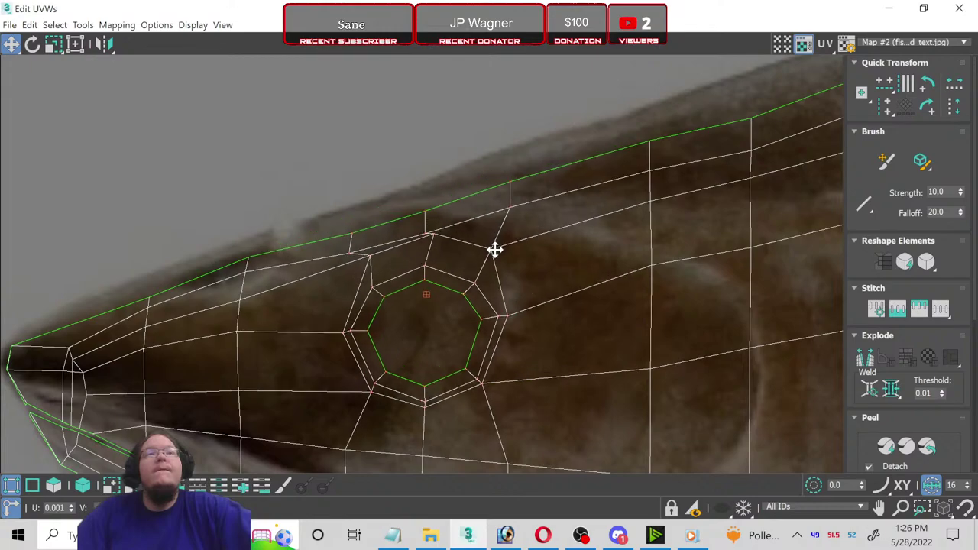
Step: Raise the top-edge UV vertices near the eye onto the head outline
scroll(487, 260, down, 2)
scroll(545, 214, up, 1)
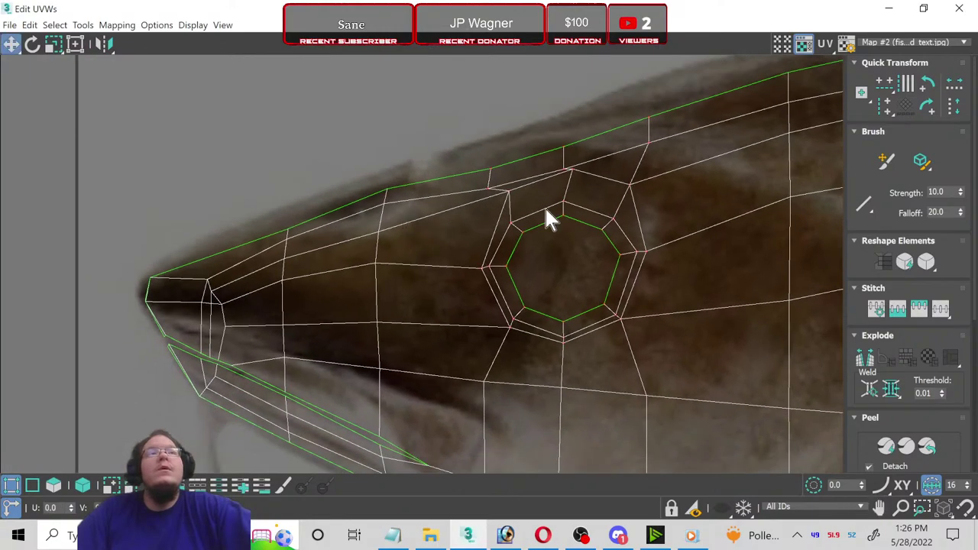
scroll(581, 161, up, 2)
click(653, 117)
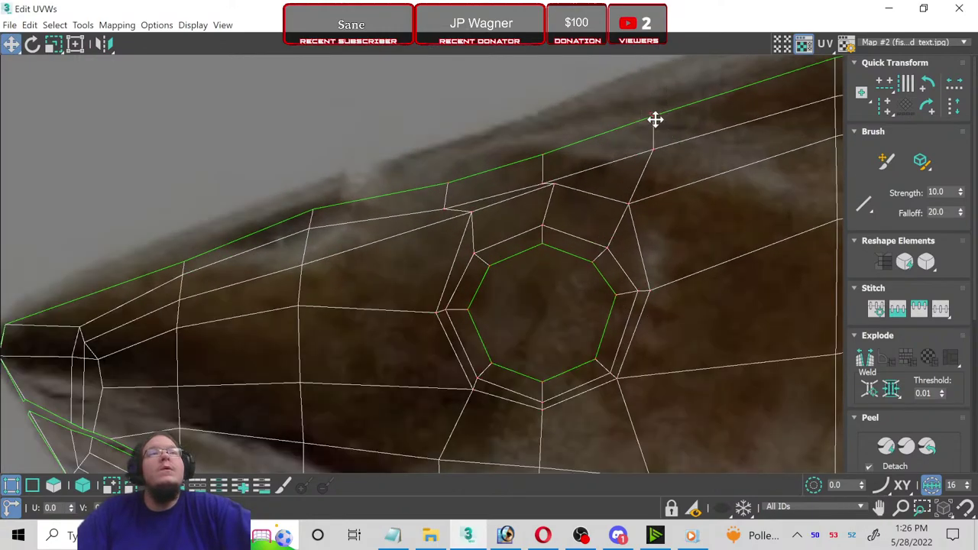
drag(654, 119, 653, 105)
click(550, 162)
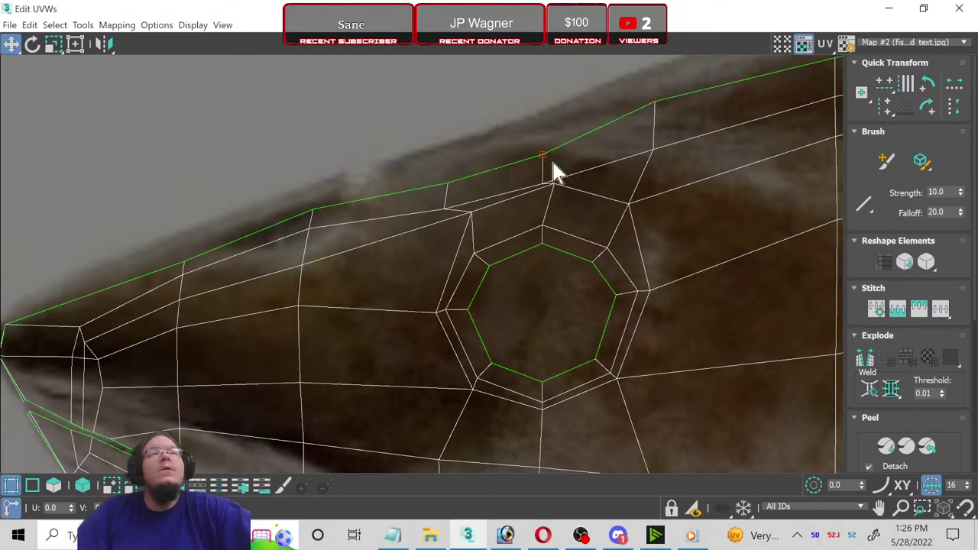
drag(546, 153, 543, 140)
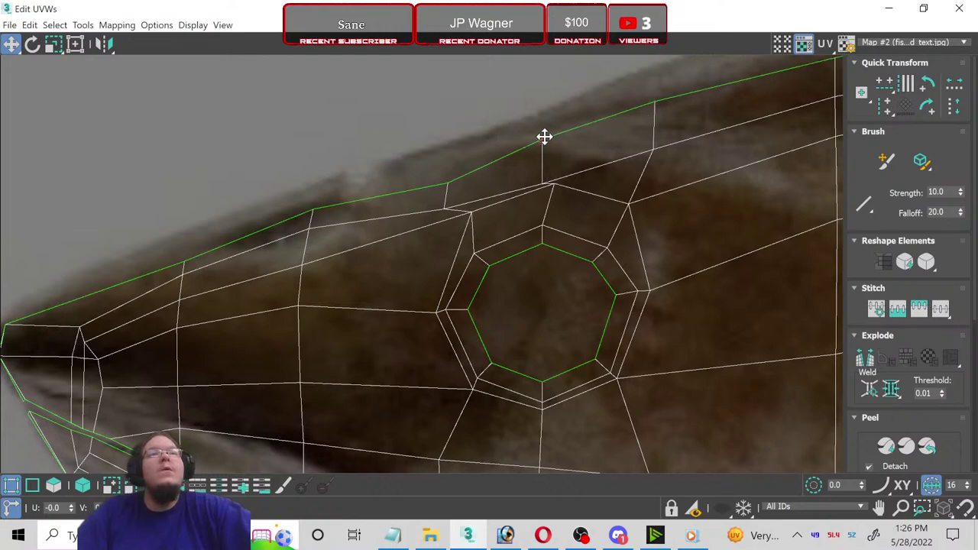
mouse_move(429, 147)
mouse_down()
mouse_move(457, 189)
mouse_move(448, 170)
mouse_up()
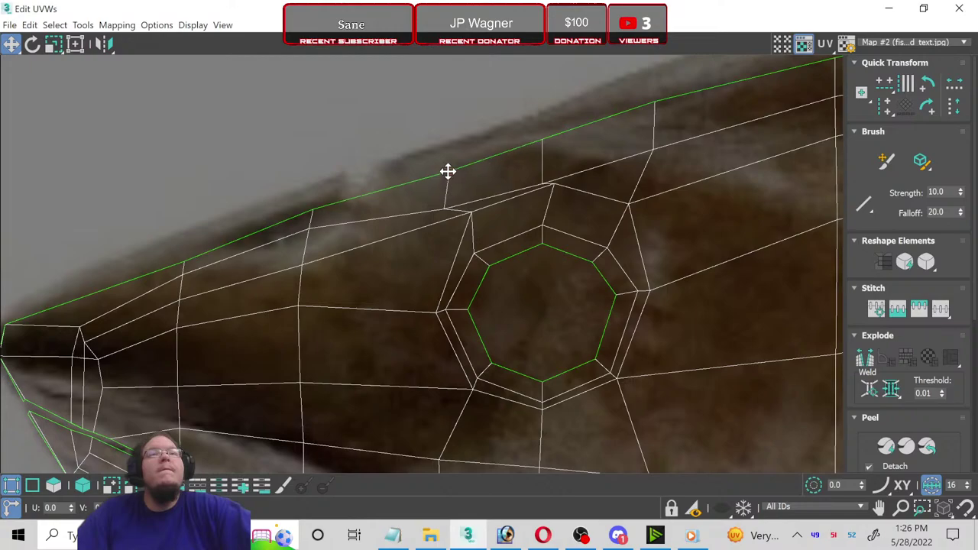
Step: Pull the snout and above-eye vertices onto the cod's back outline
scroll(261, 198, down, 3)
scroll(207, 243, up, 2)
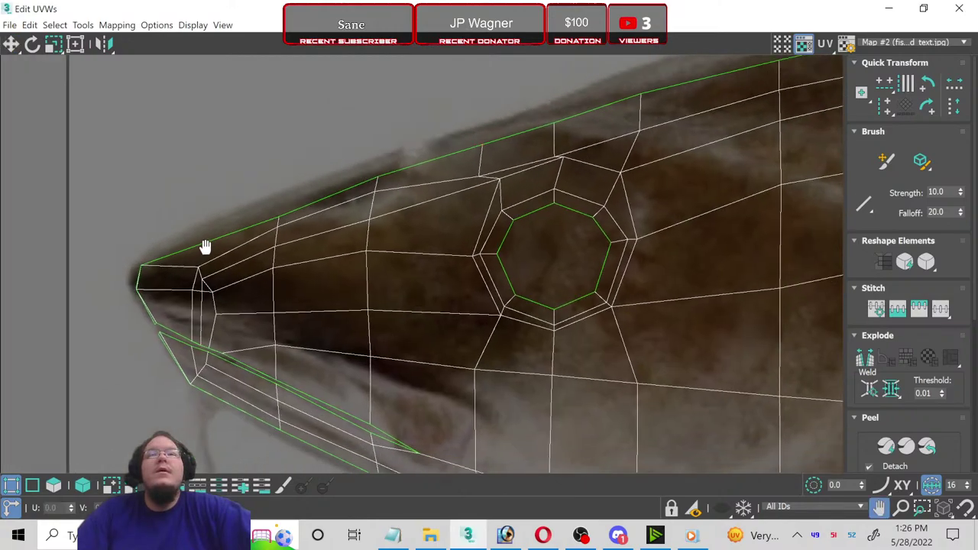
middle_drag(203, 247, 284, 219)
scroll(283, 218, up, 1)
scroll(258, 230, down, 1)
scroll(273, 187, up, 1)
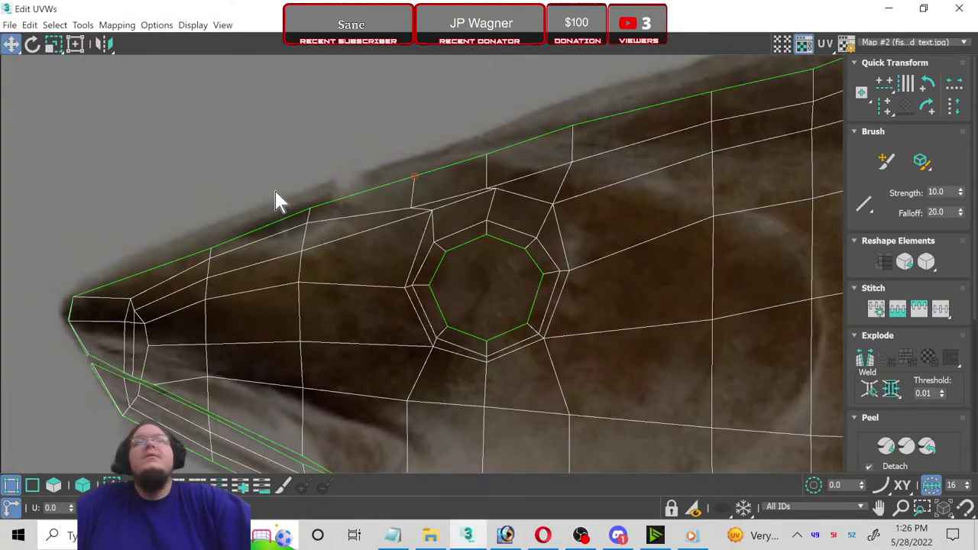
mouse_move(276, 191)
mouse_down()
mouse_move(324, 256)
mouse_move(305, 238)
mouse_up()
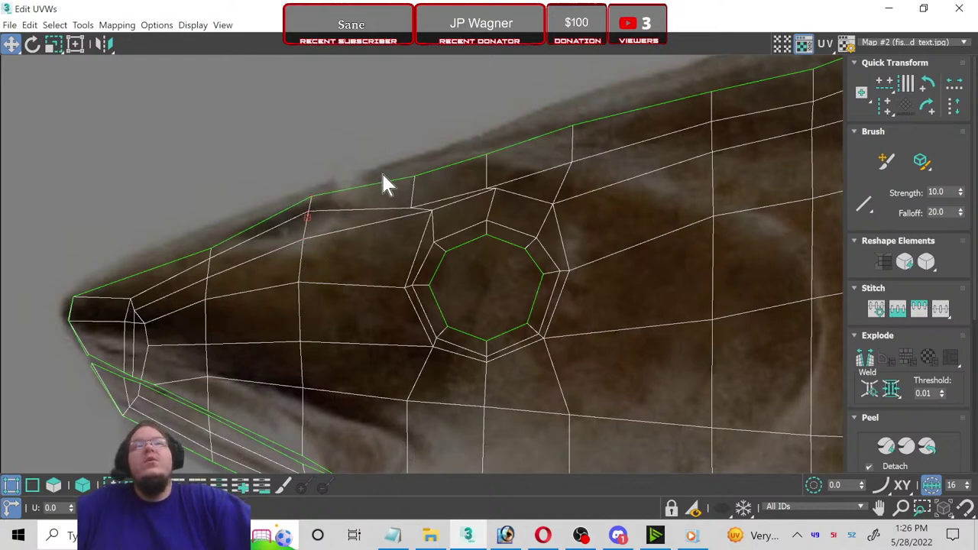
scroll(422, 210, up, 2)
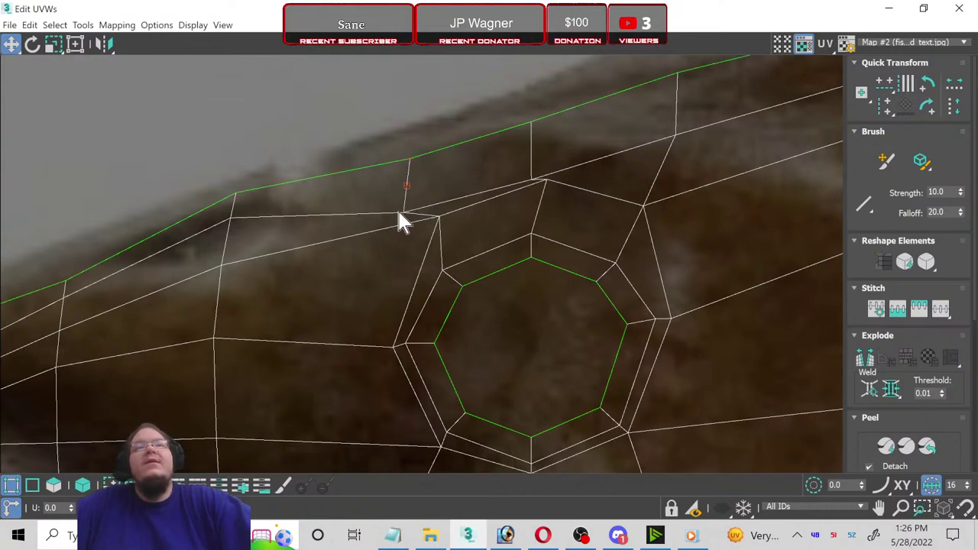
drag(405, 211, 413, 184)
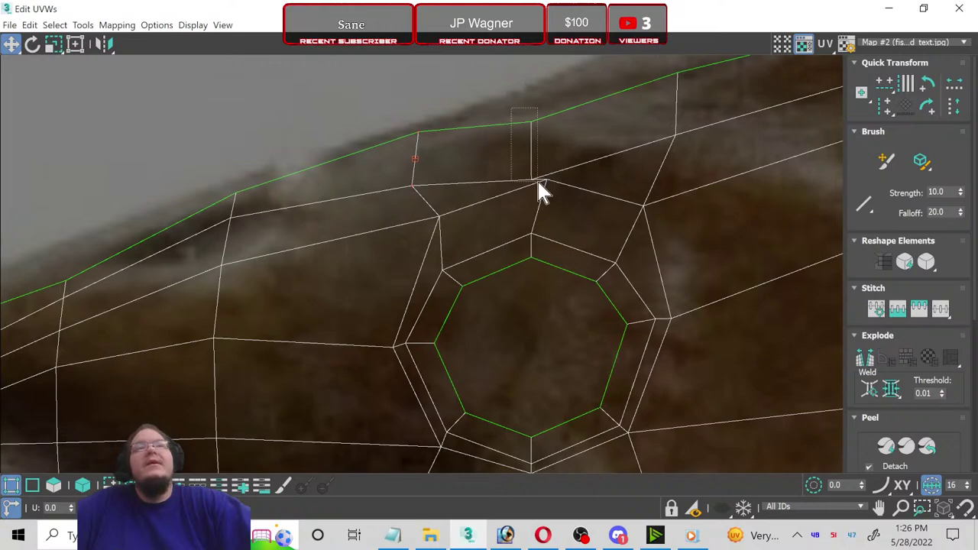
drag(533, 173, 536, 146)
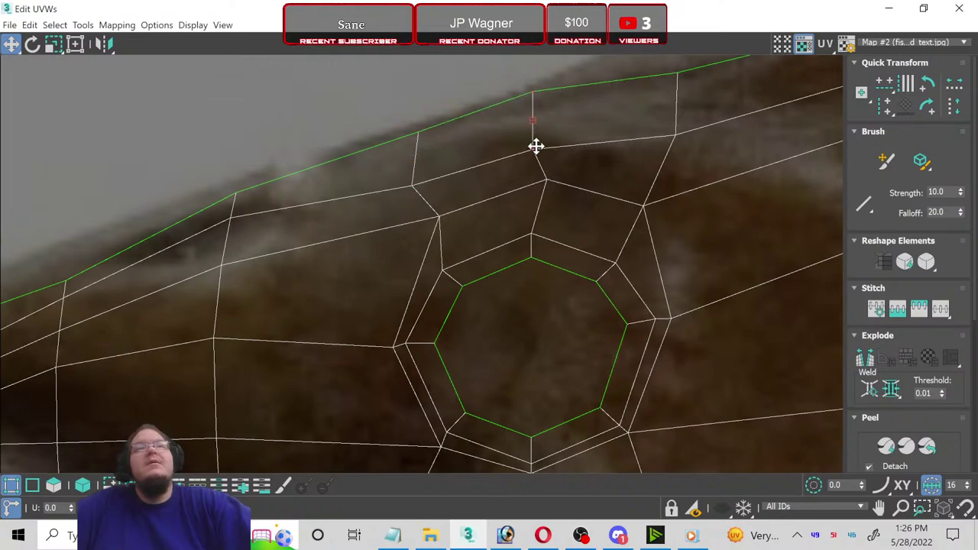
middle_drag(172, 228, 441, 256)
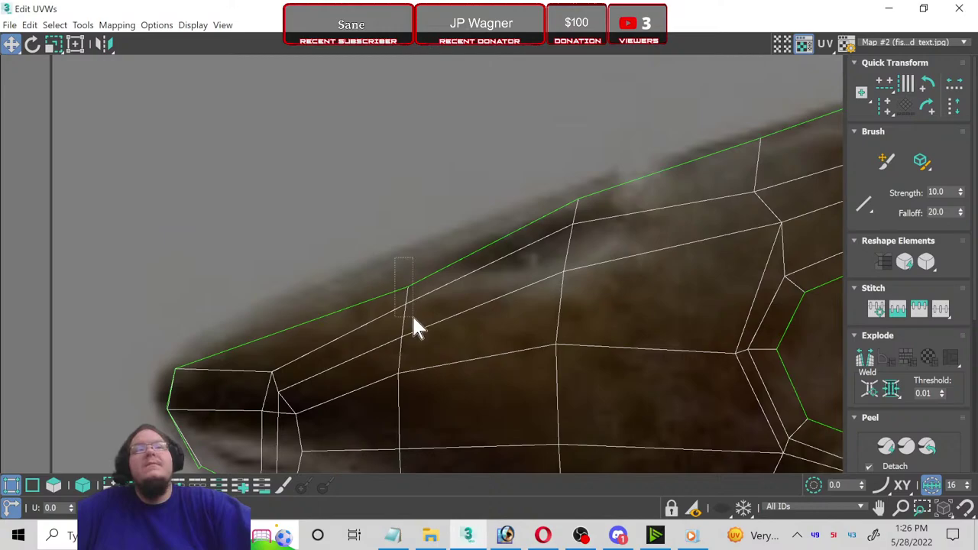
mouse_move(396, 258)
mouse_down()
mouse_move(412, 314)
mouse_move(416, 279)
mouse_up()
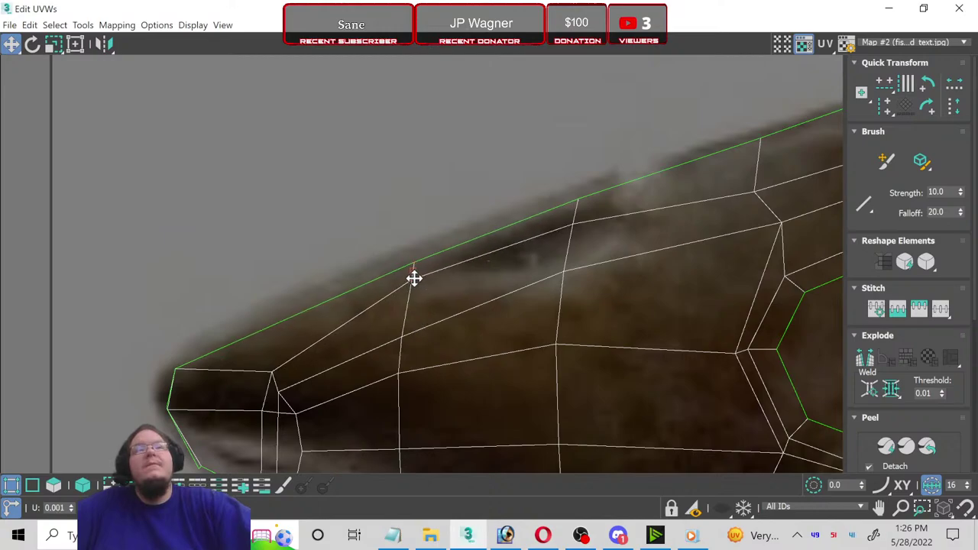
Step: Zoom out and pan across the whole head to check the fitted UV border
scroll(585, 367, down, 2)
scroll(245, 277, down, 2)
scroll(494, 323, down, 2)
middle_drag(494, 323, 322, 291)
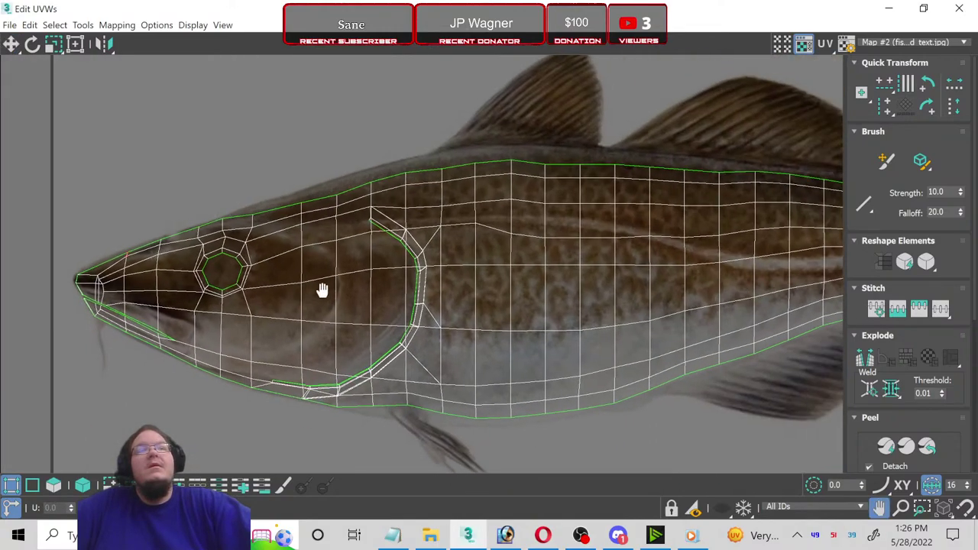
scroll(322, 290, down, 2)
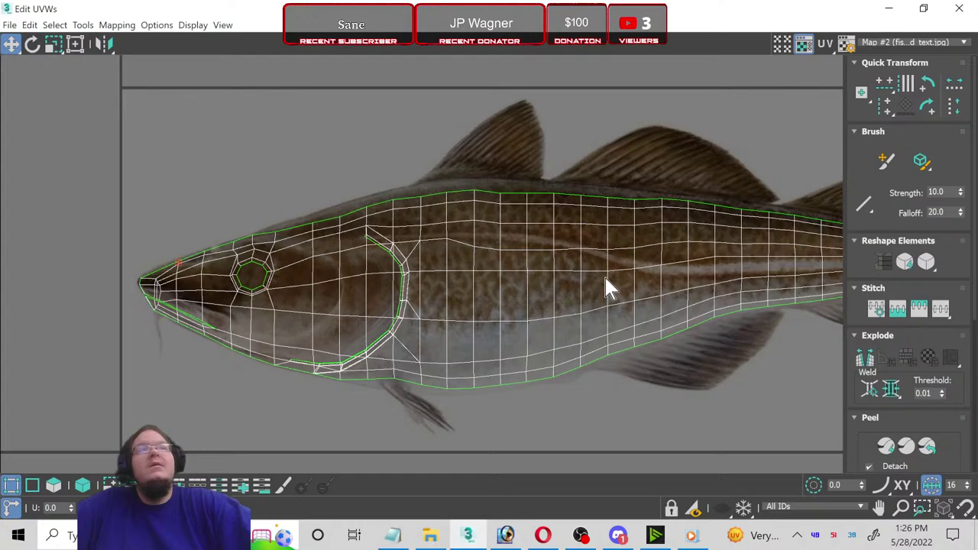
Step: Close the UV editor and collapse all the fish body's modifiers into an editable poly
click(959, 9)
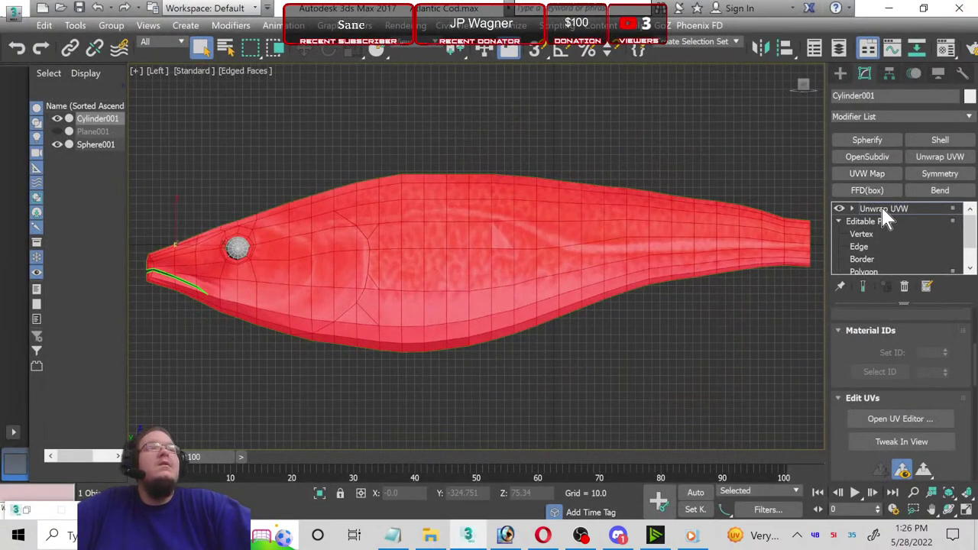
click(881, 208)
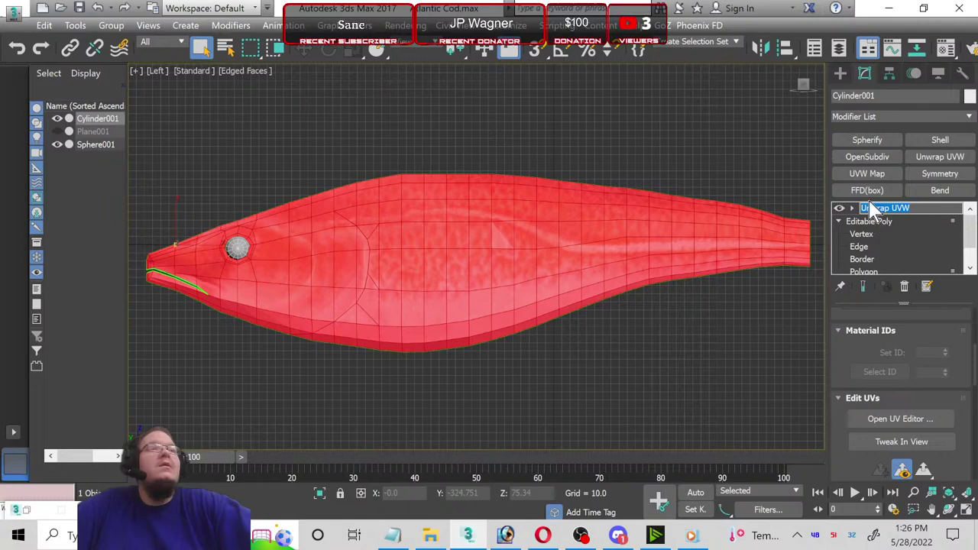
key(Escape)
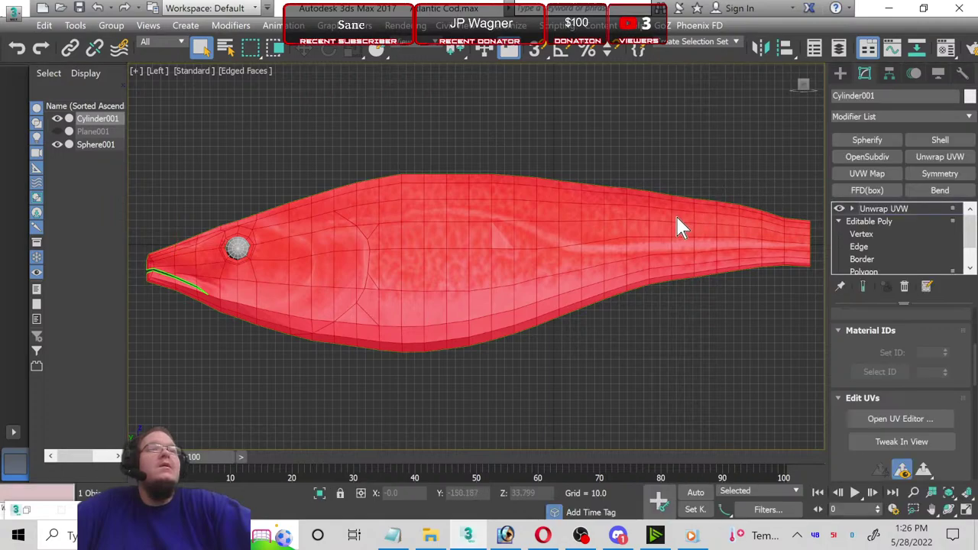
right_click(872, 206)
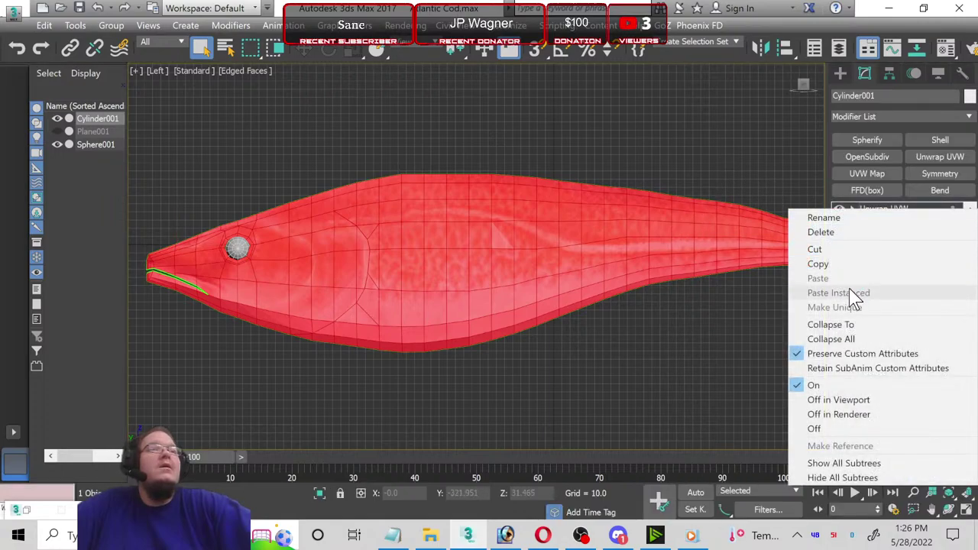
click(841, 338)
click(564, 312)
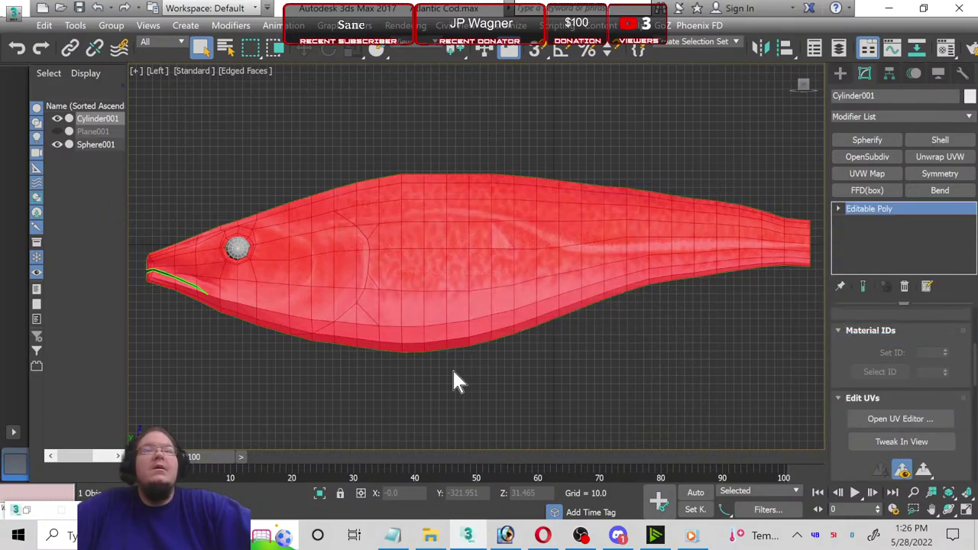
Step: Select the fish body and maximize the Perspective viewport
click(326, 320)
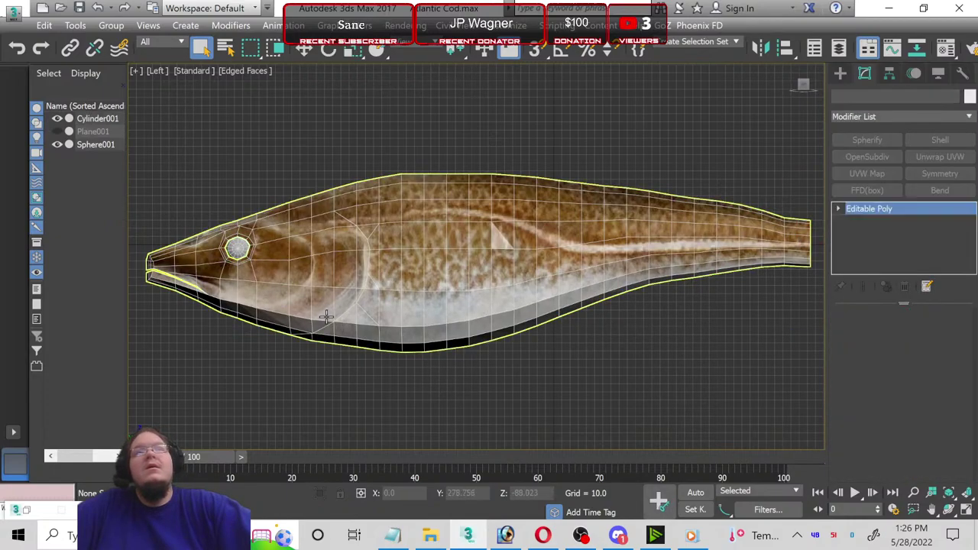
click(966, 511)
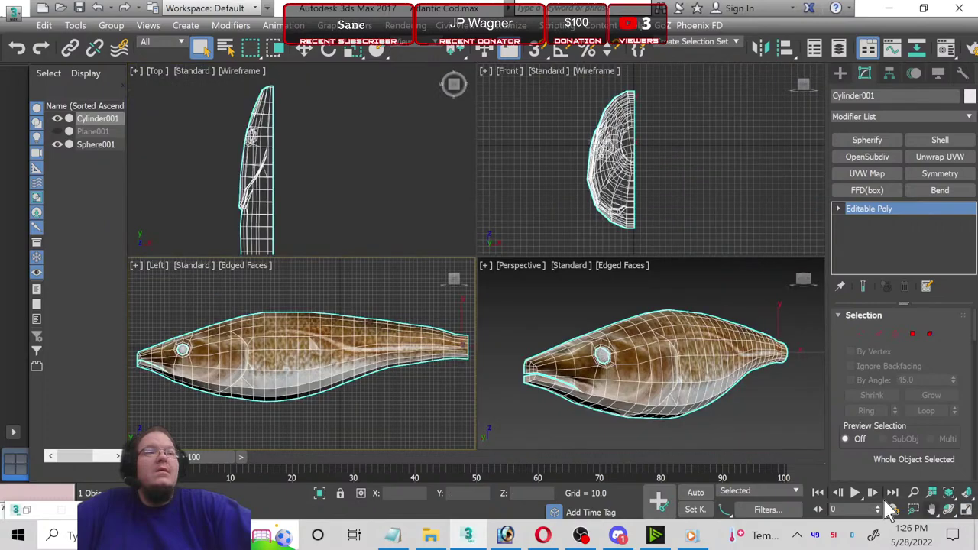
right_click(767, 431)
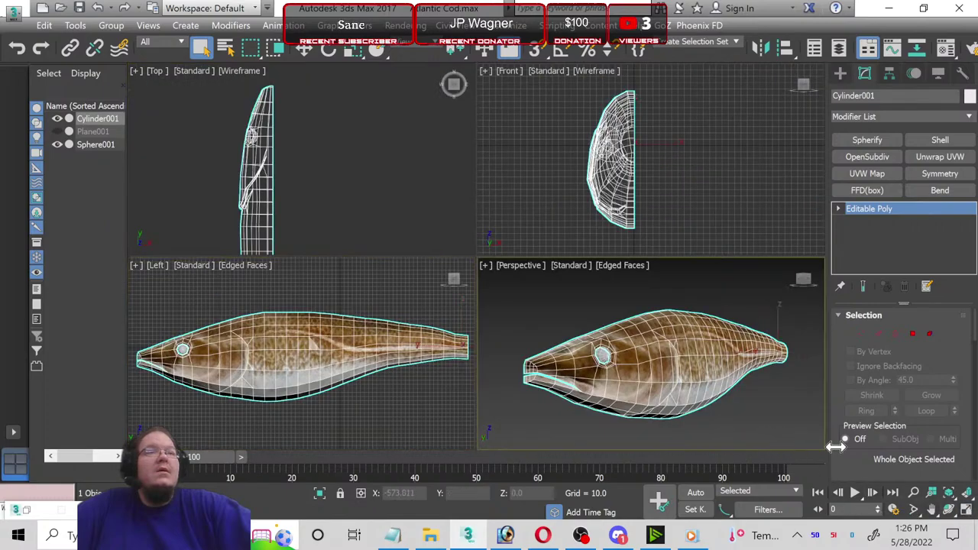
click(965, 510)
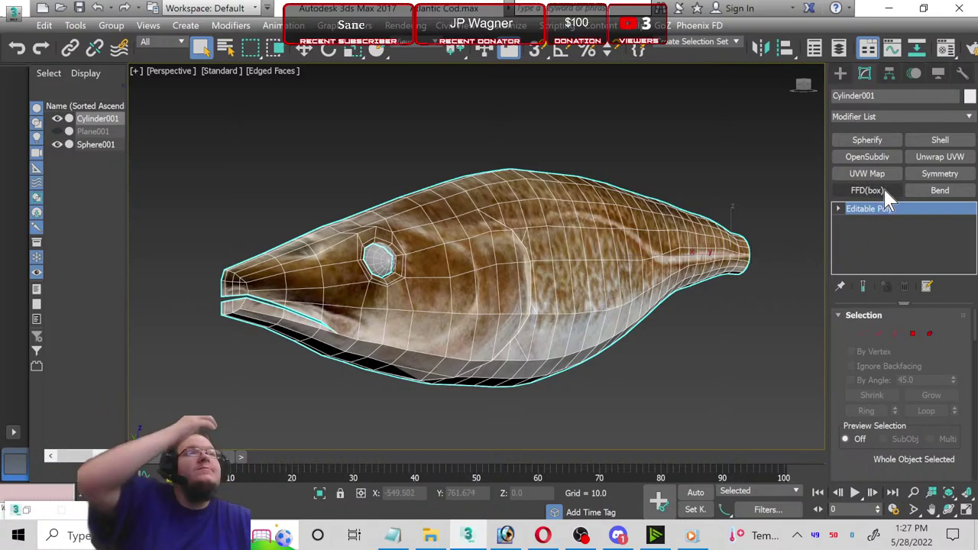
Step: Add Symmetry and OpenSubdiv to Cylinder001, then select Sphere001 and open the Material Editor with M
click(937, 174)
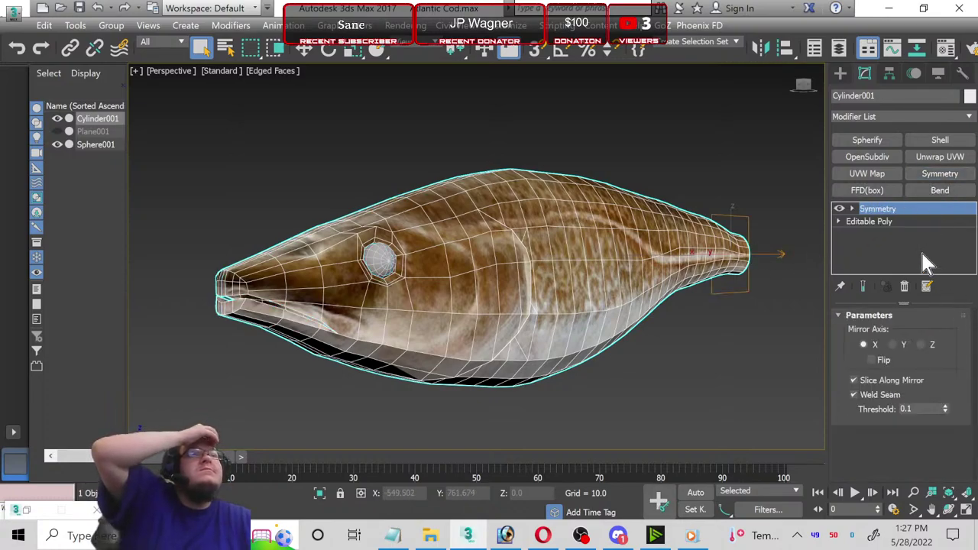
click(865, 157)
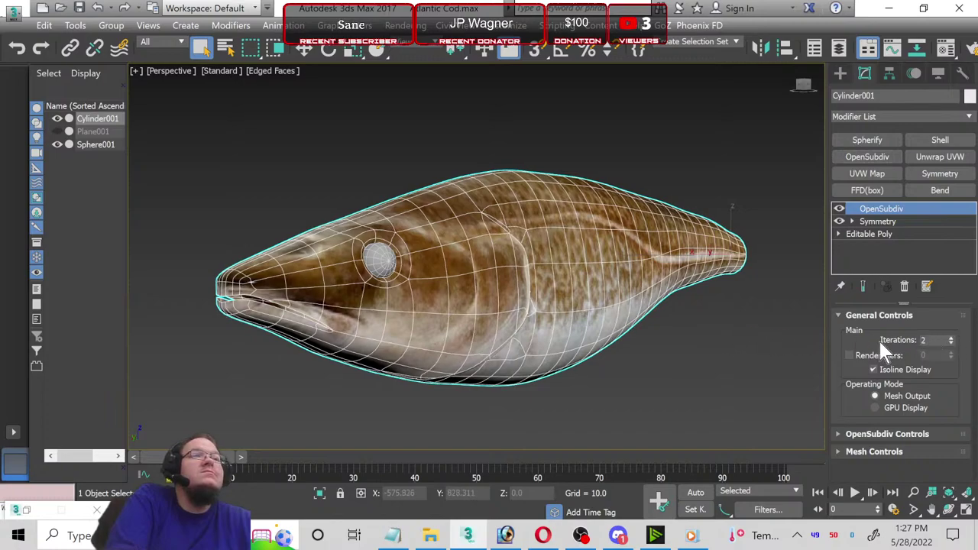
click(717, 364)
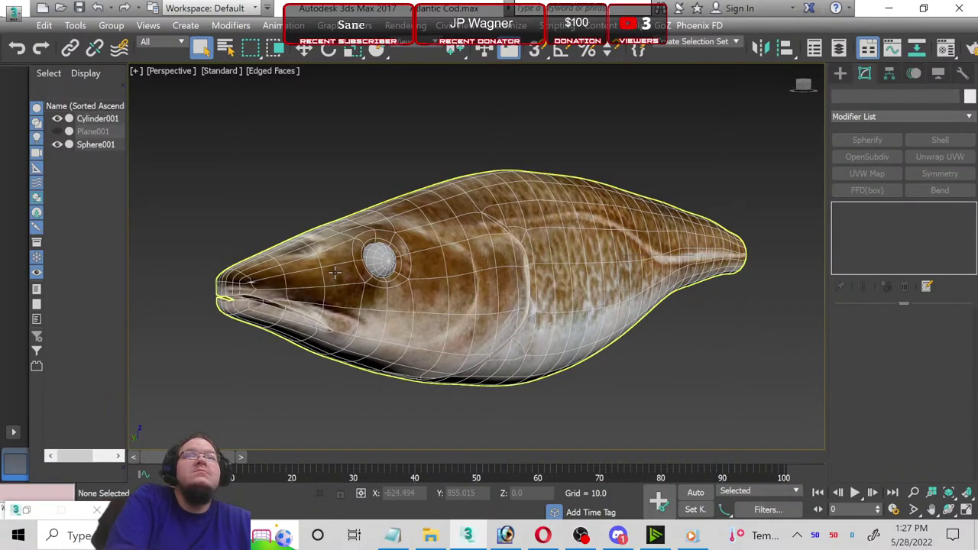
click(379, 260)
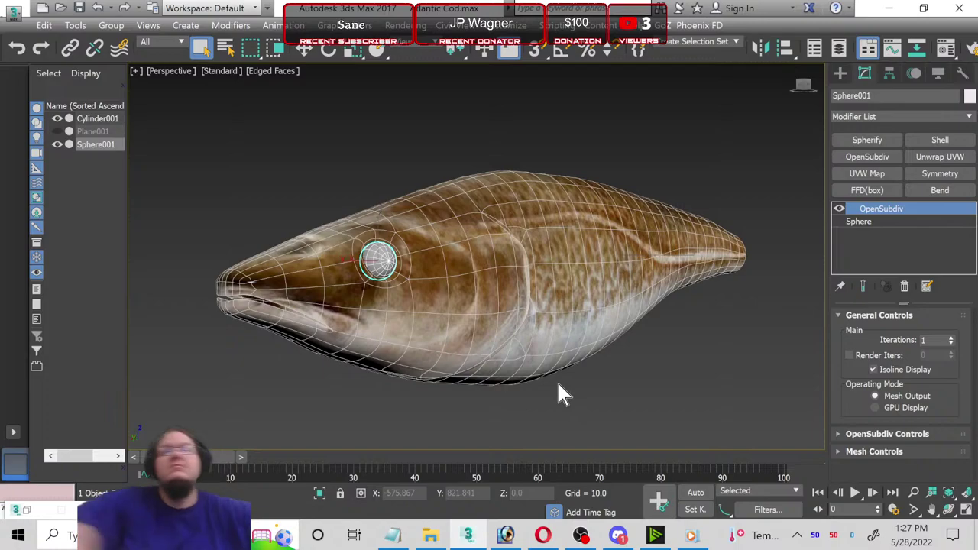
key(m)
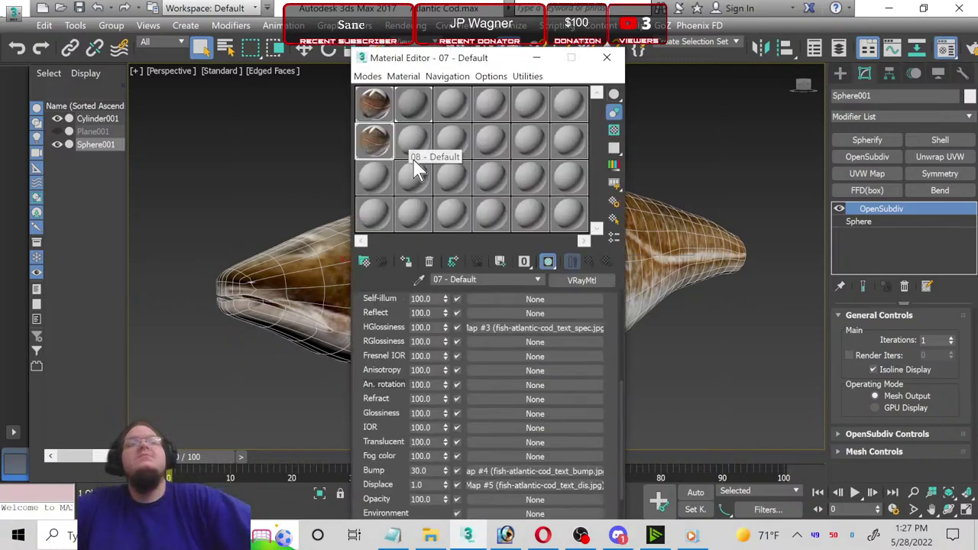
Step: Activate the empty 08 - Default material slot and switch to Discord
click(414, 152)
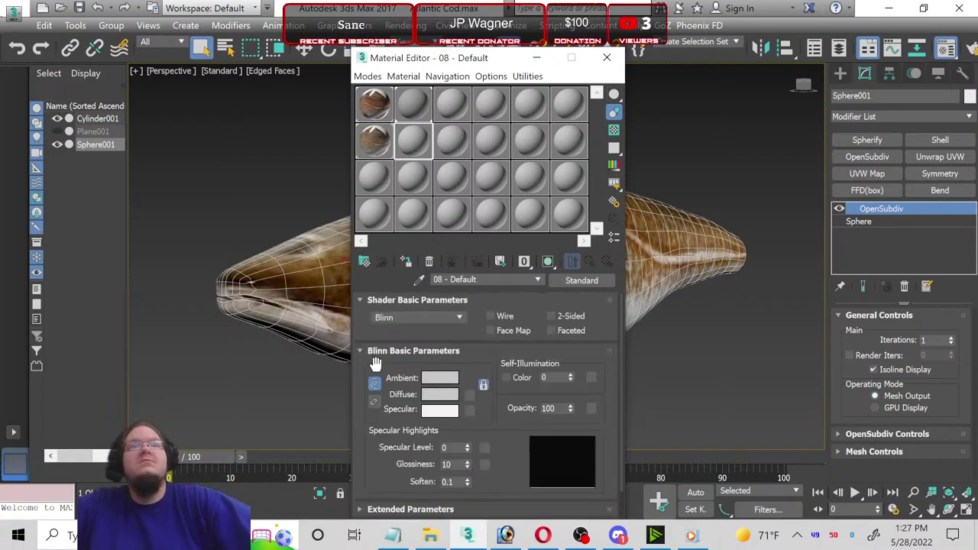
click(617, 535)
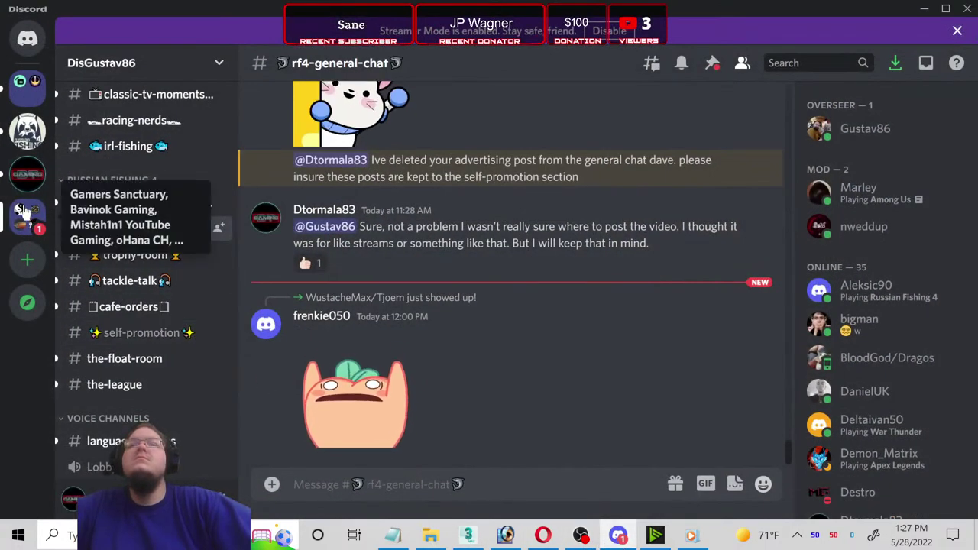
Step: Check the newest post in the other server's #news-upcoming-streams-or-events channel, then close Discord
click(27, 218)
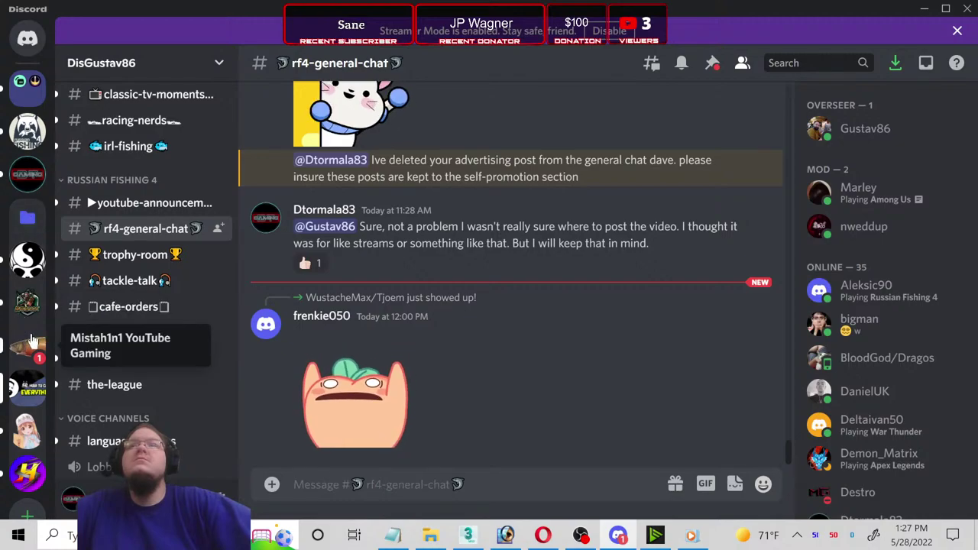
click(28, 348)
click(169, 194)
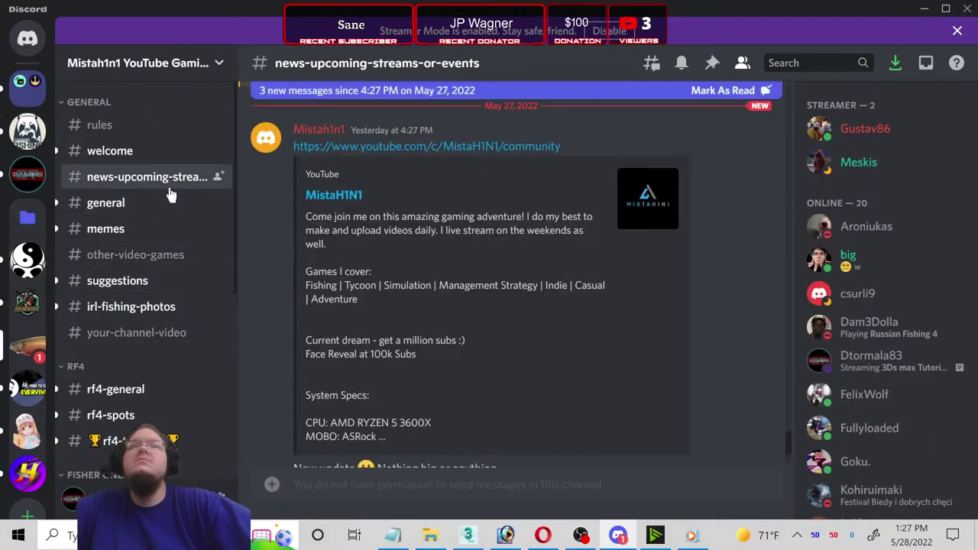
scroll(262, 290, down, 2)
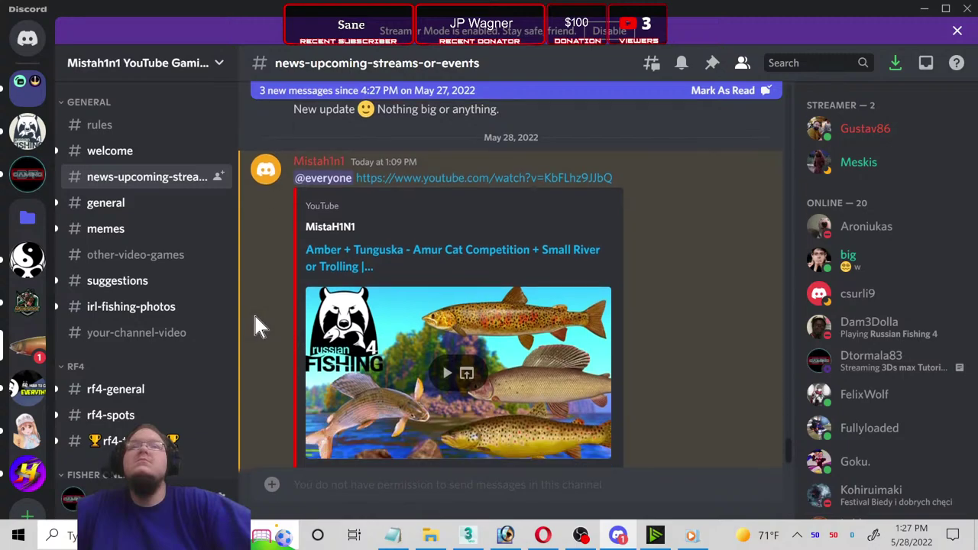
click(28, 218)
click(964, 7)
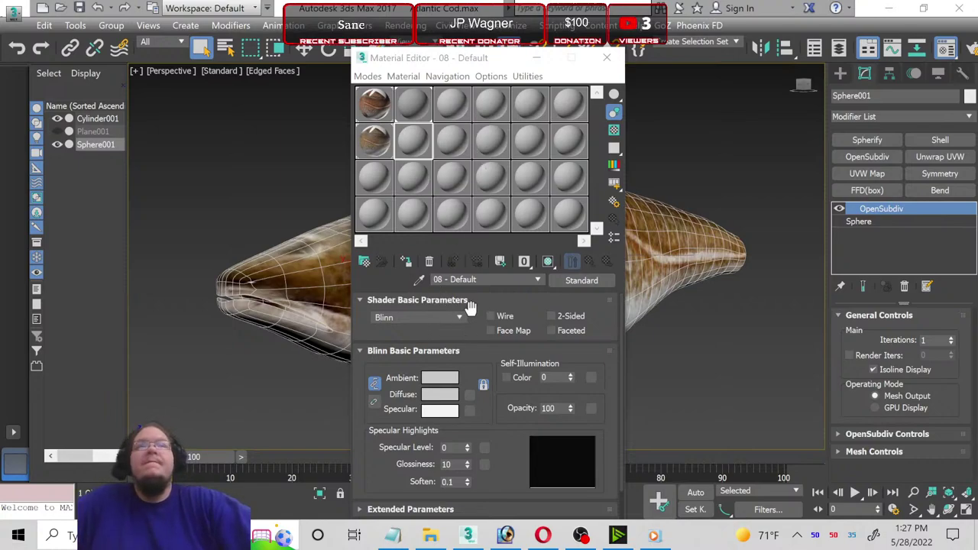
Step: Name the body material 'atlantic cod texture' and the blank slot 'atlantic cod eye'
click(390, 150)
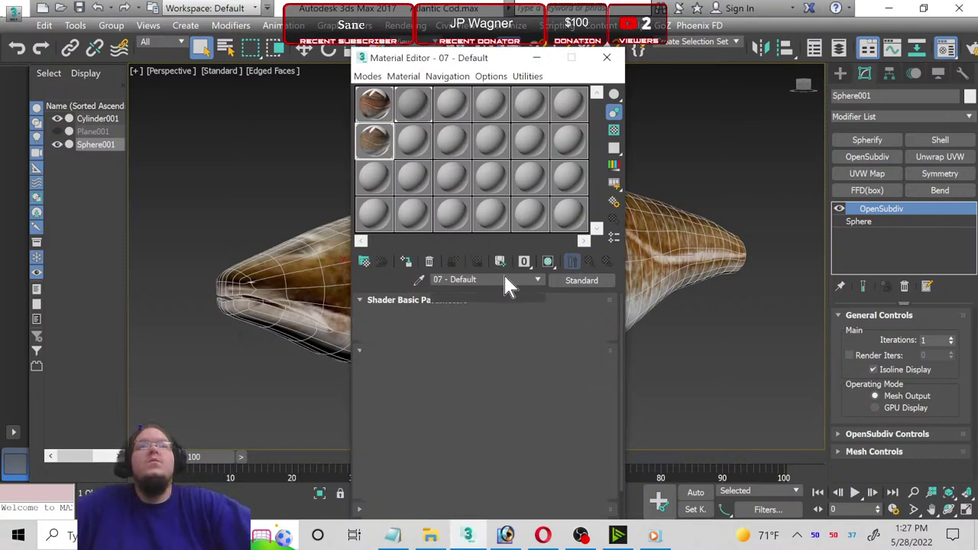
text(a)
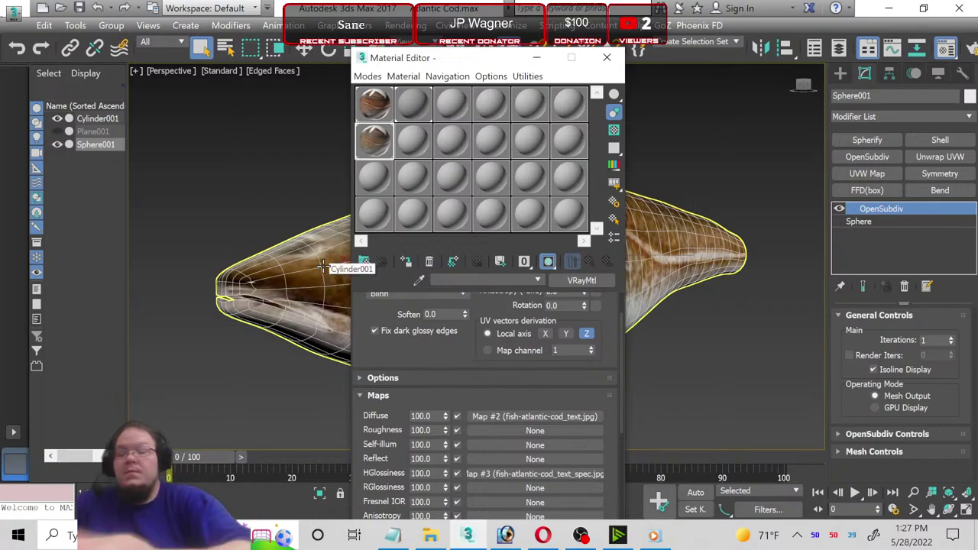
text(tla)
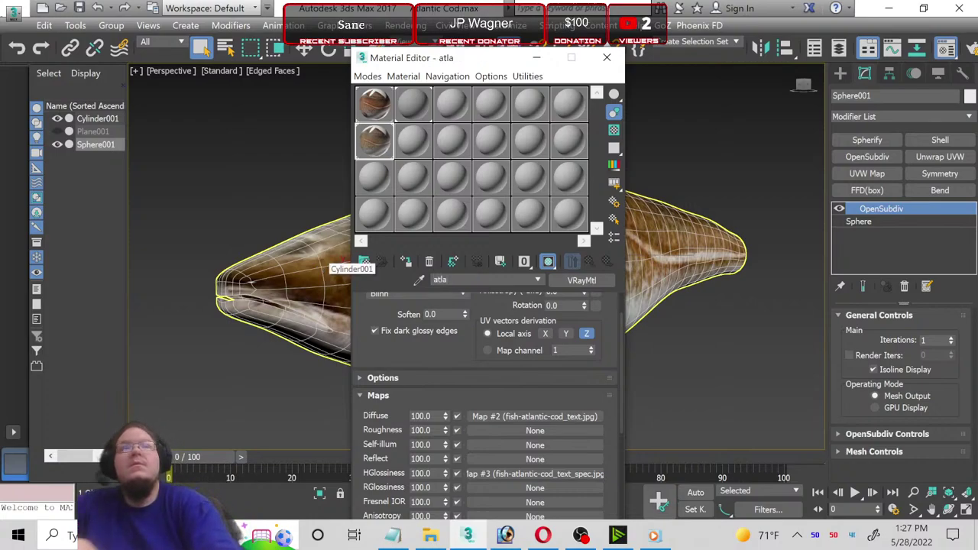
text(ntic cod te)
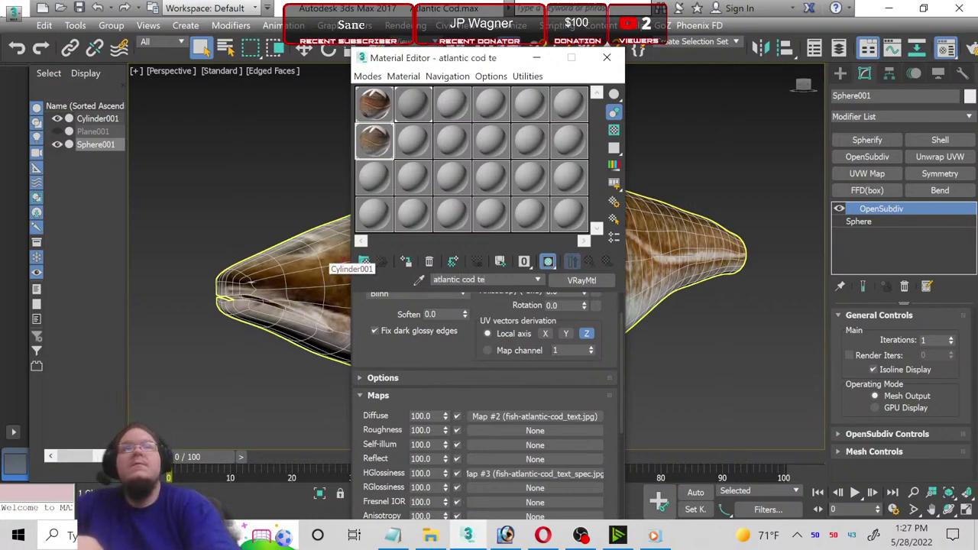
text(xture)
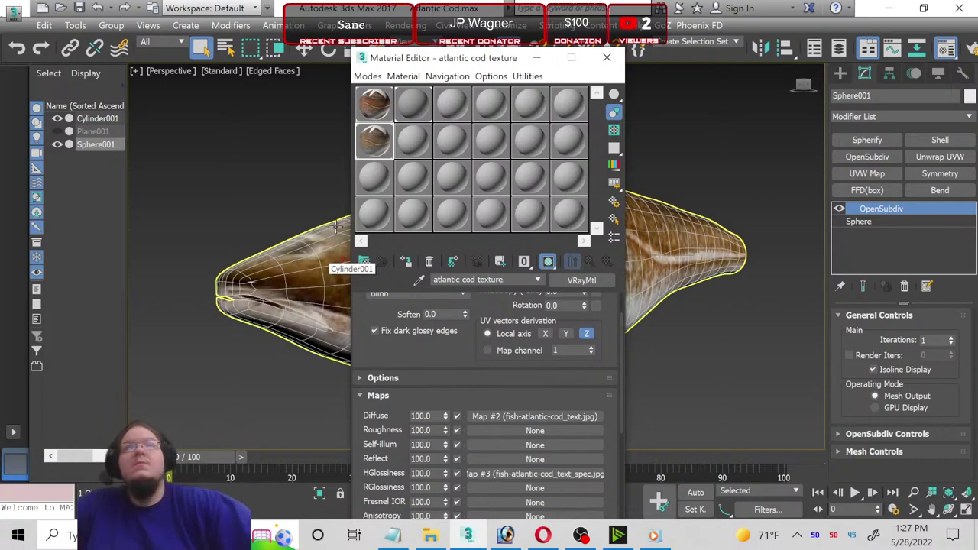
click(405, 153)
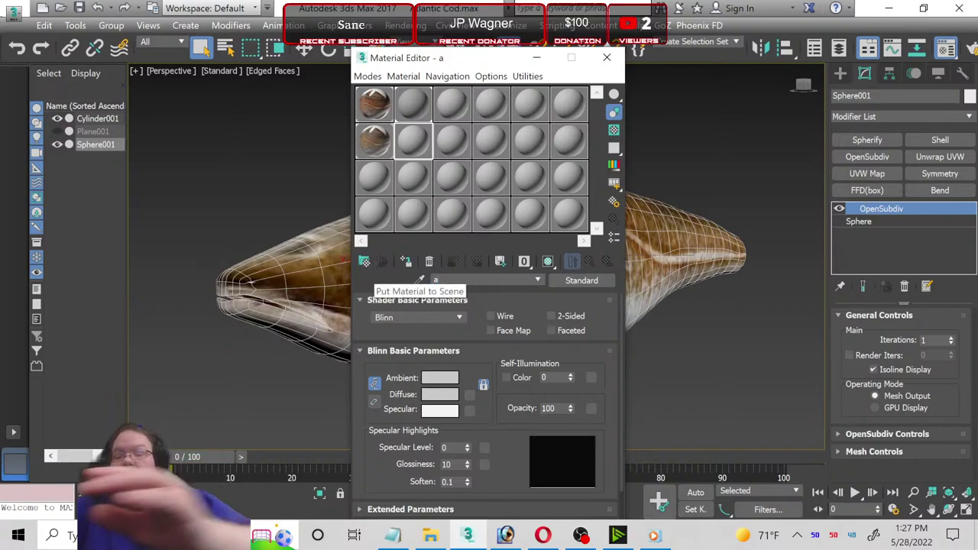
text(atlantic c)
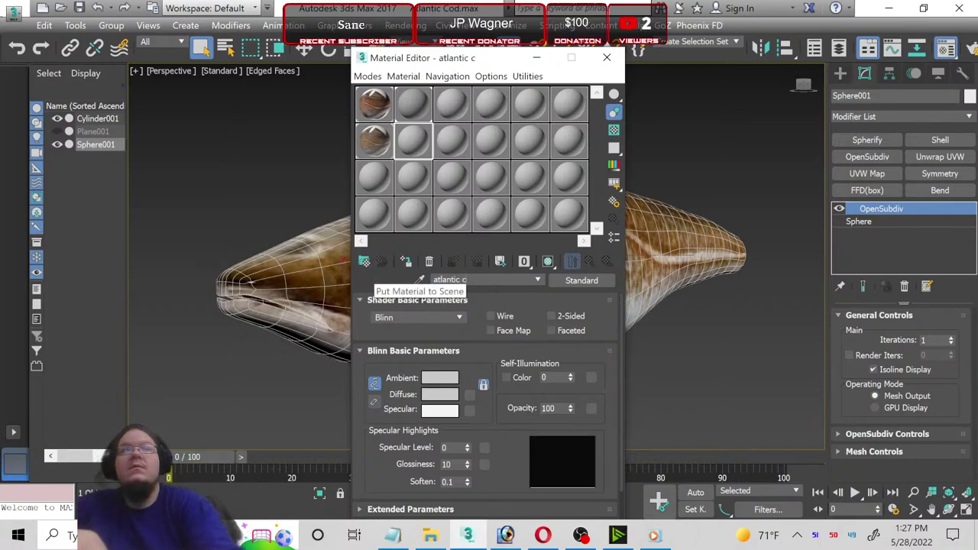
text(od eye)
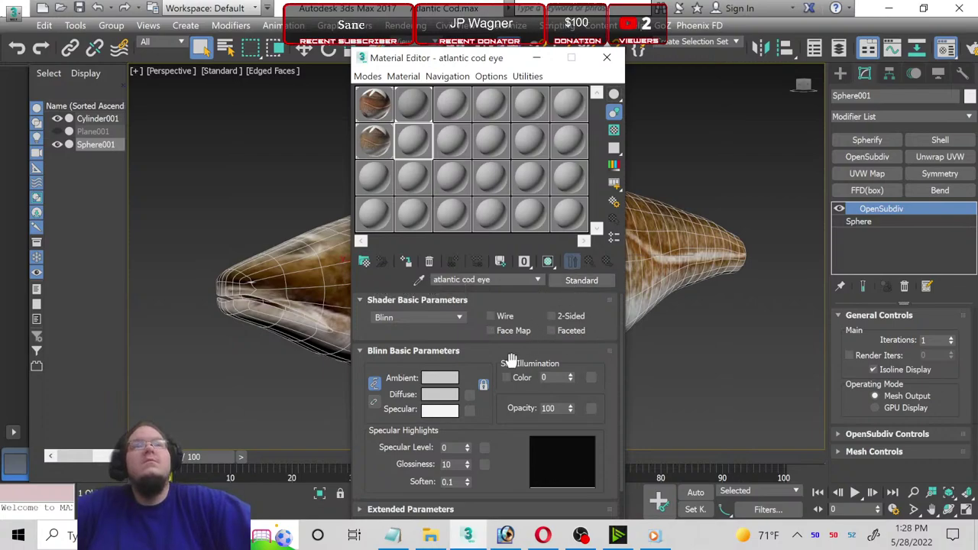
Step: Convert the eye material to VRayMtl with no Diffuse map yet, then switch to Photoshop
click(577, 282)
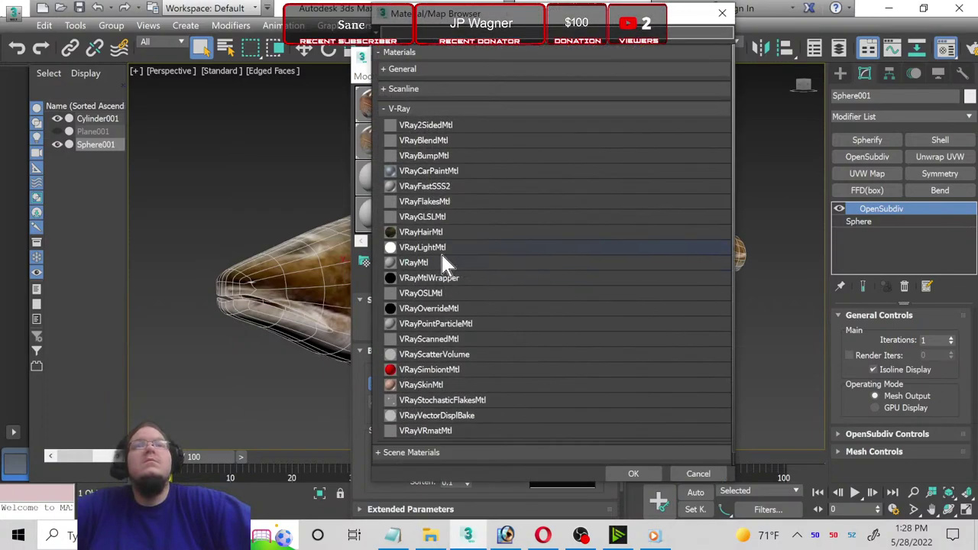
double_click(417, 263)
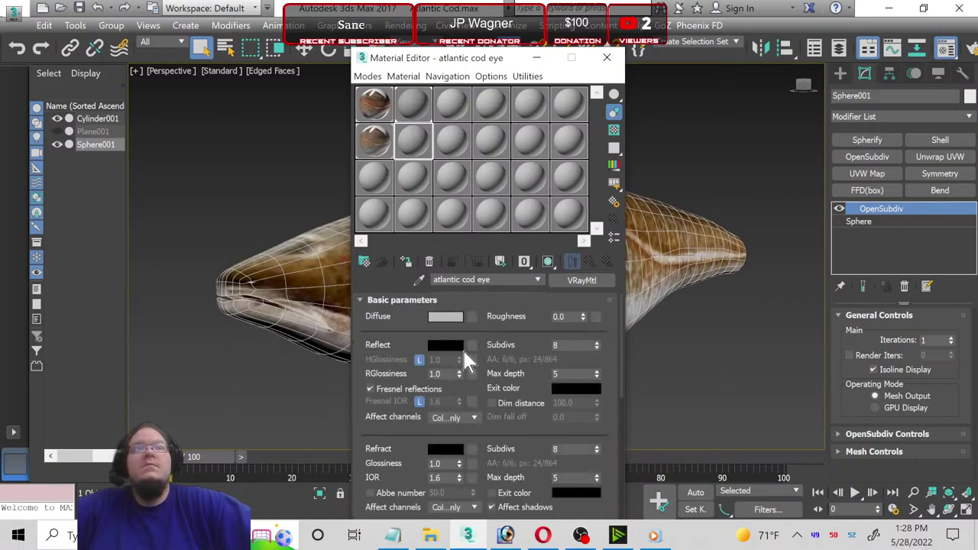
click(472, 318)
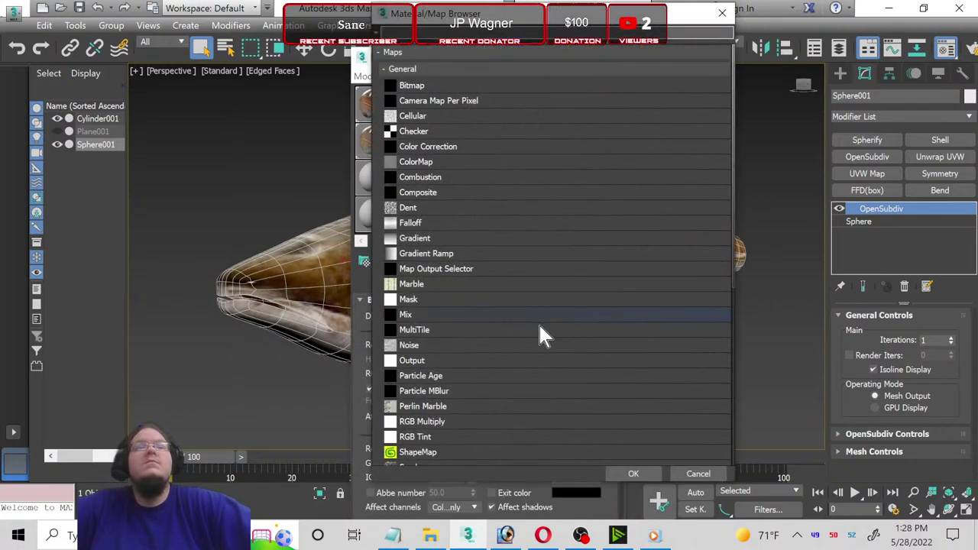
click(715, 471)
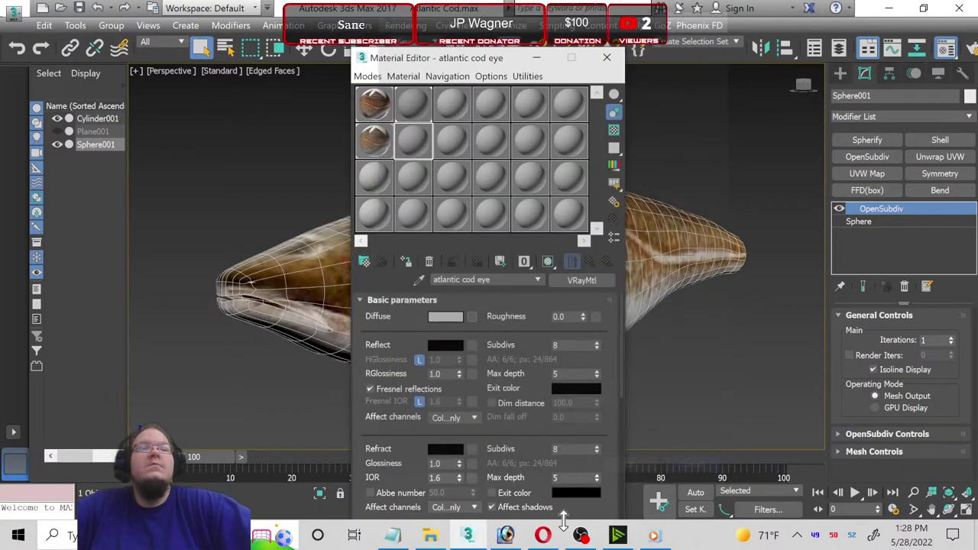
click(508, 535)
Step: Open atlantic_eye in Photoshop and zoom to 1600% on the pupil
click(12, 25)
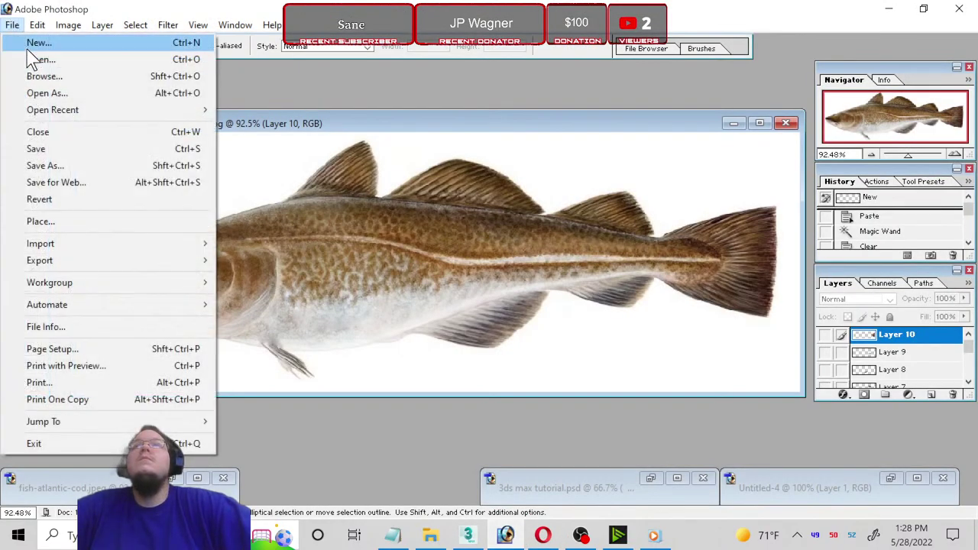
click(34, 90)
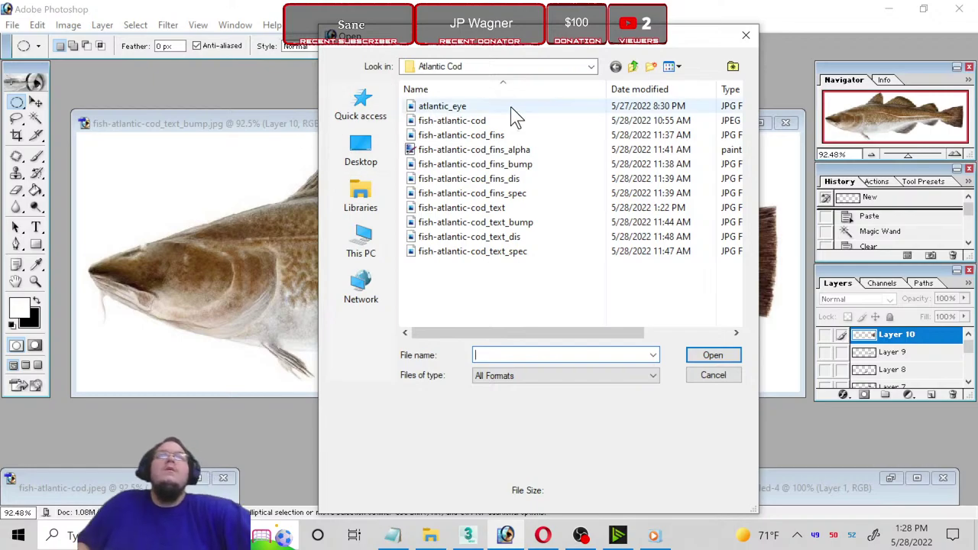
double_click(451, 107)
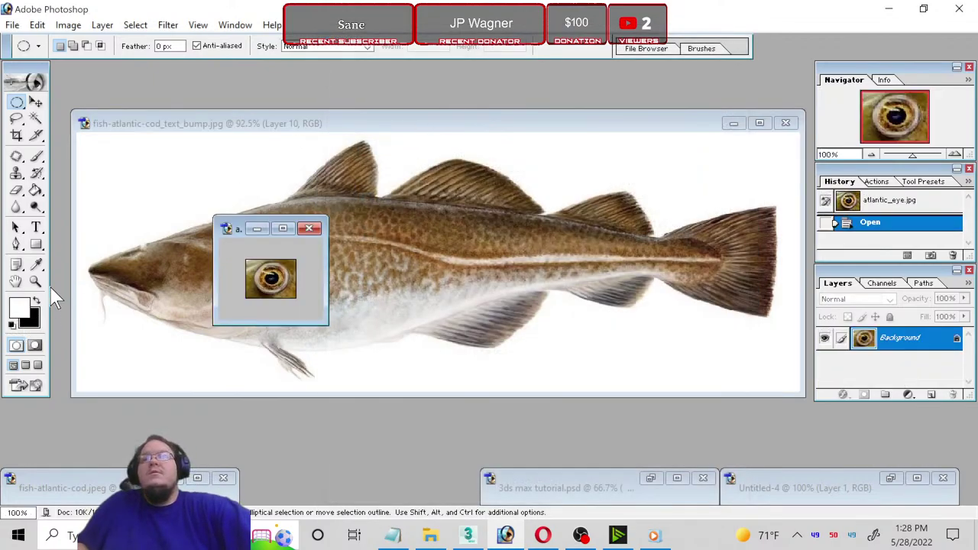
click(34, 282)
right_click(260, 275)
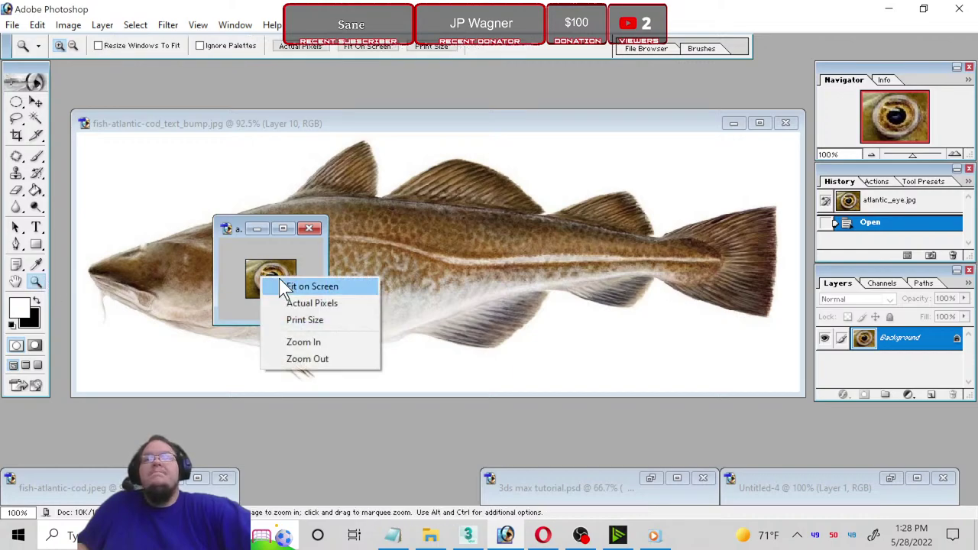
click(285, 287)
click(482, 234)
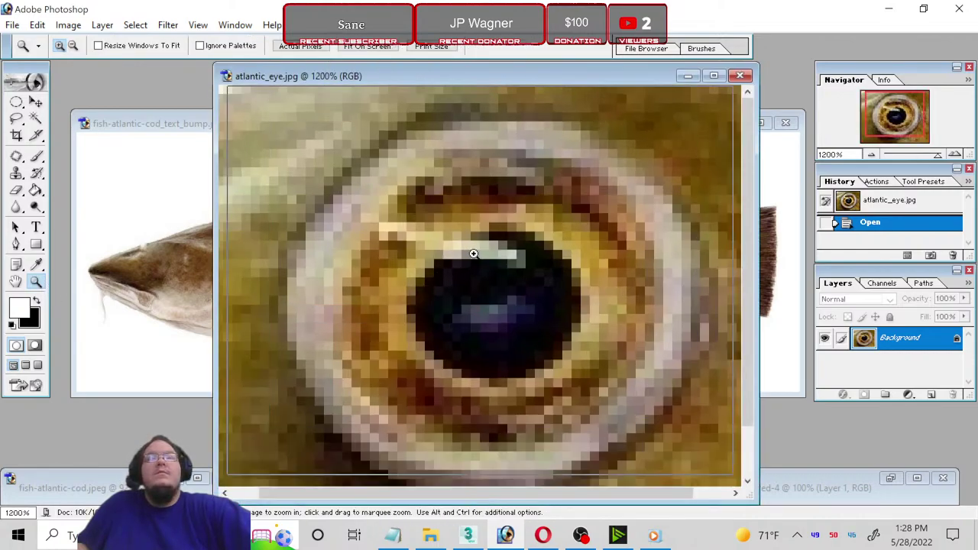
click(482, 244)
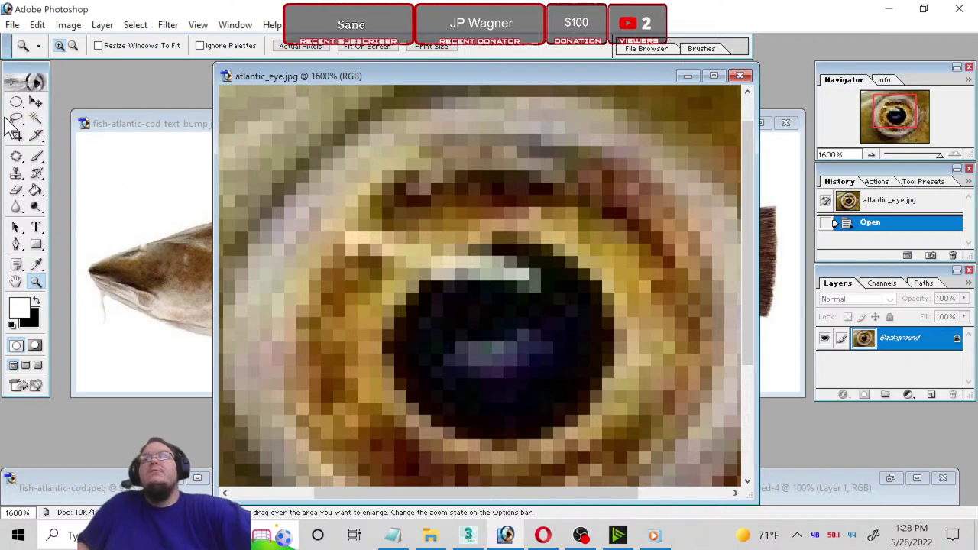
click(17, 121)
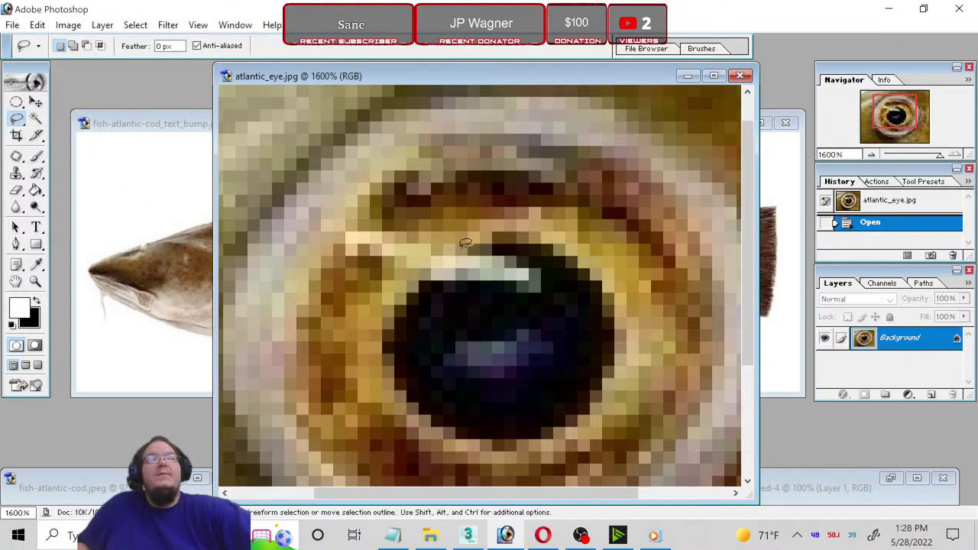
Step: Select the white glint above the pupil and paint it with the sampled dark pupil colour
click(421, 280)
drag(423, 279, 422, 276)
click(425, 275)
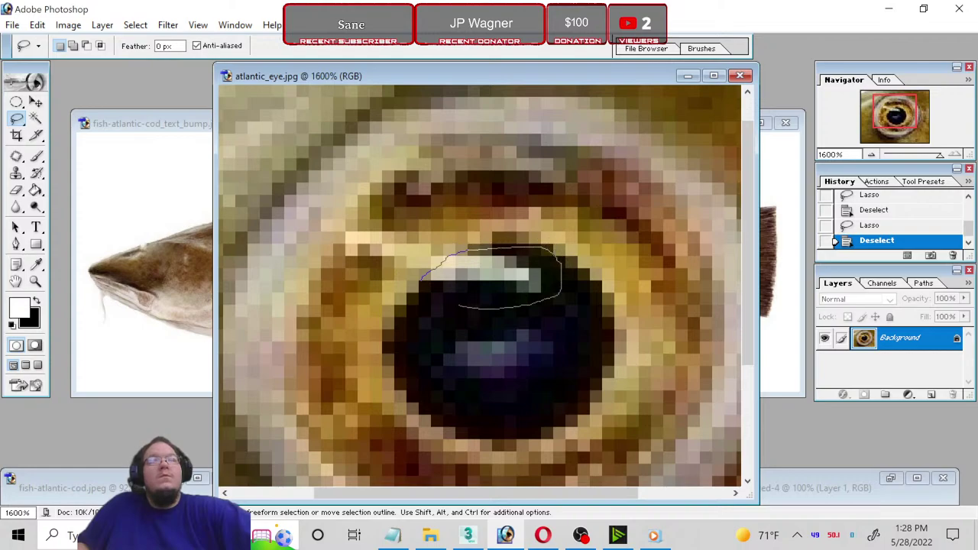
drag(425, 278, 431, 279)
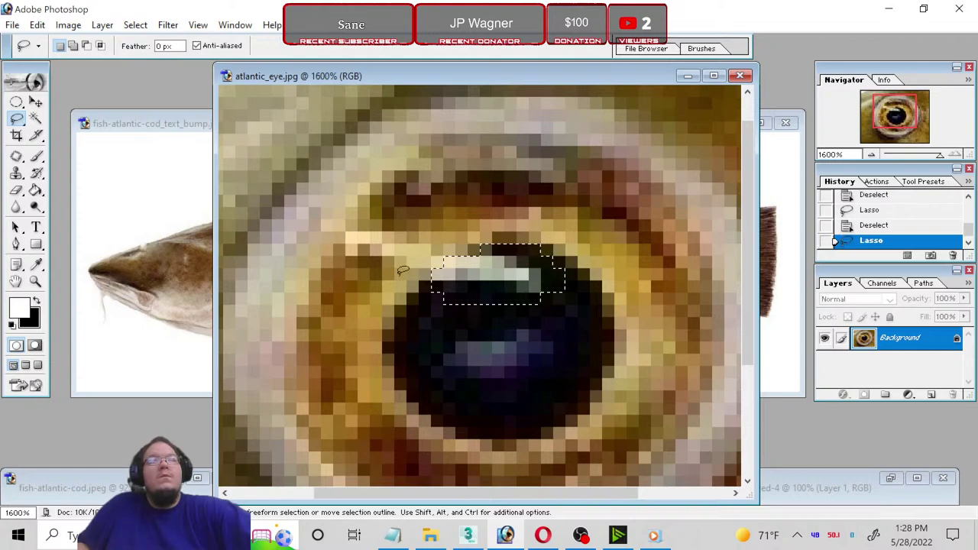
click(23, 313)
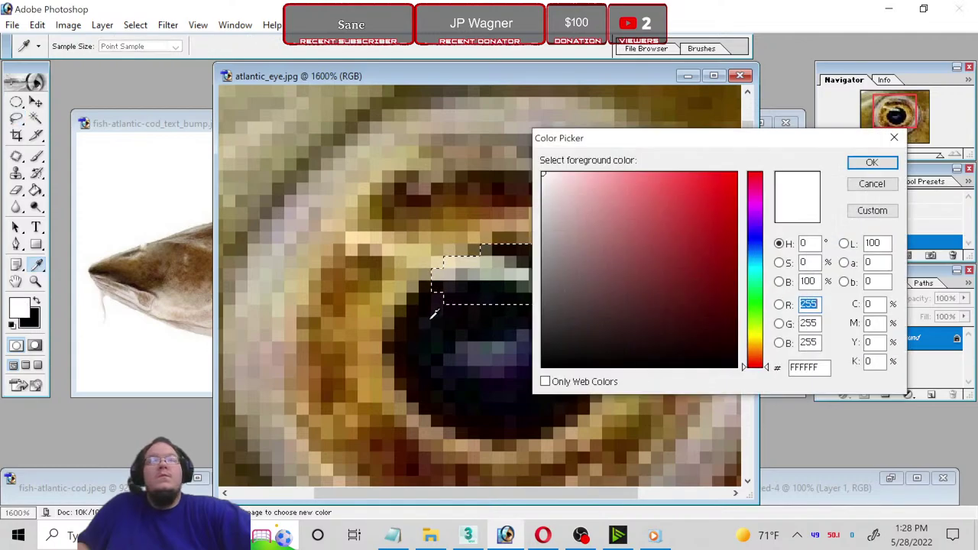
click(433, 313)
click(871, 163)
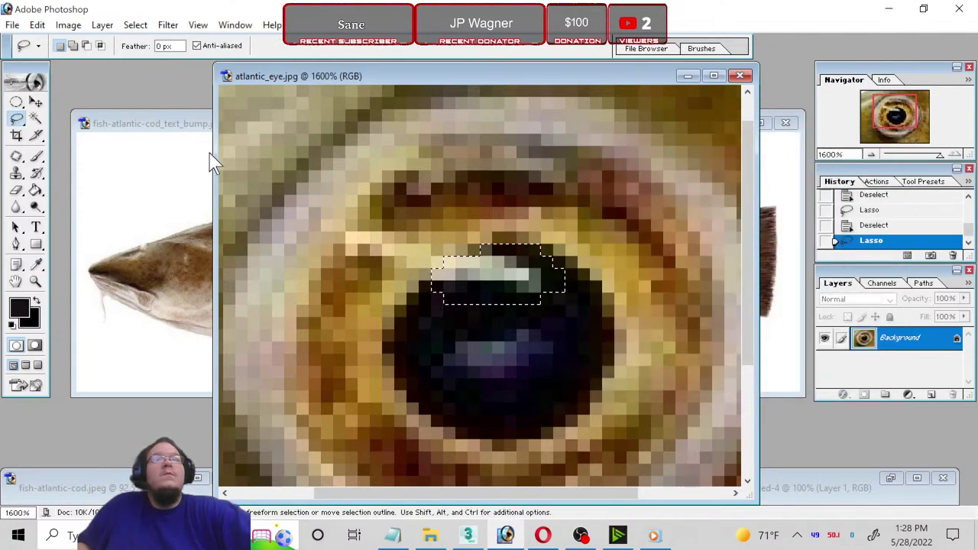
click(36, 156)
click(455, 241)
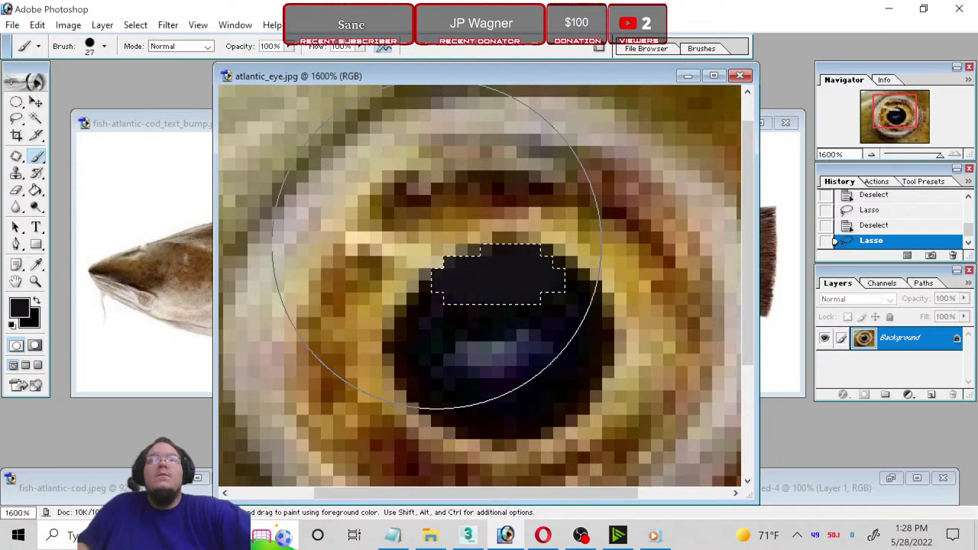
click(18, 102)
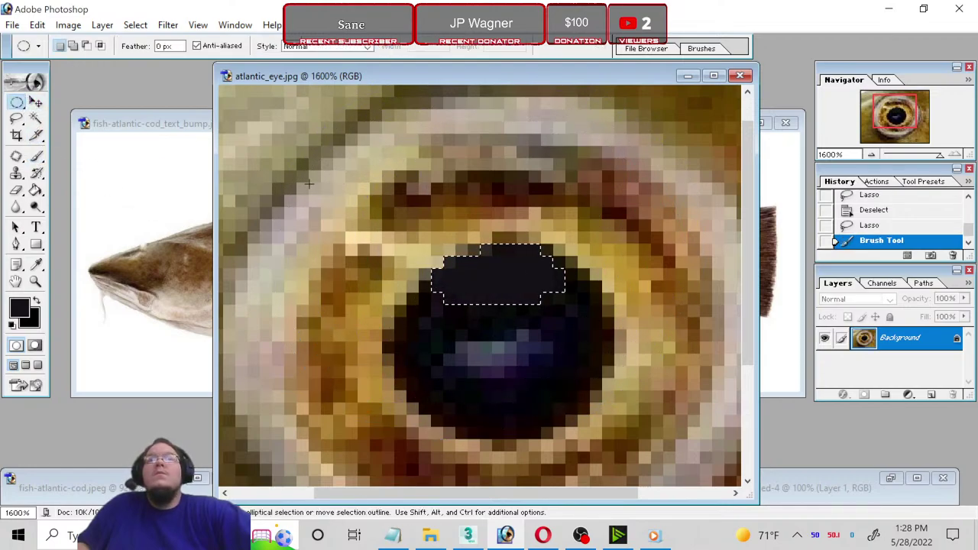
click(309, 183)
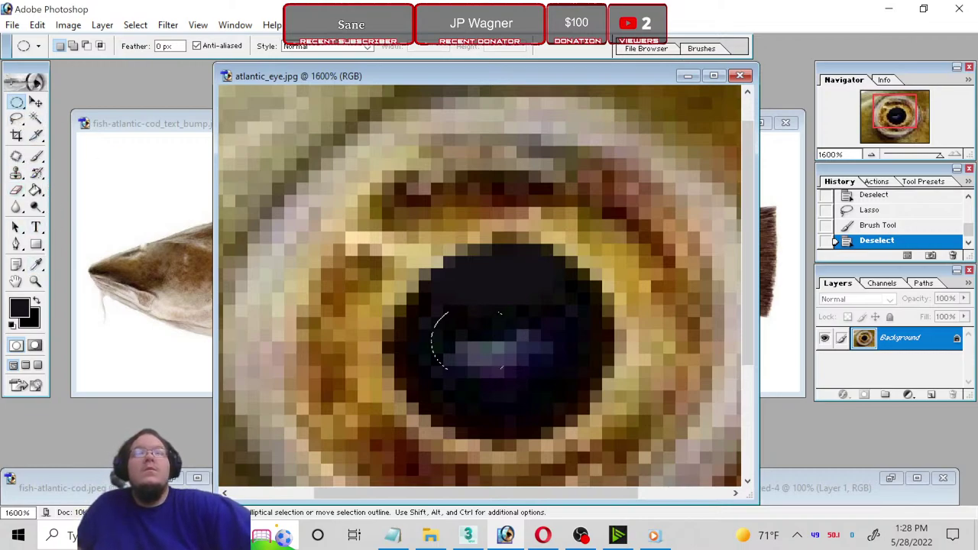
Step: Select the bluish reflection inside the pupil and paint it black
drag(431, 304, 566, 403)
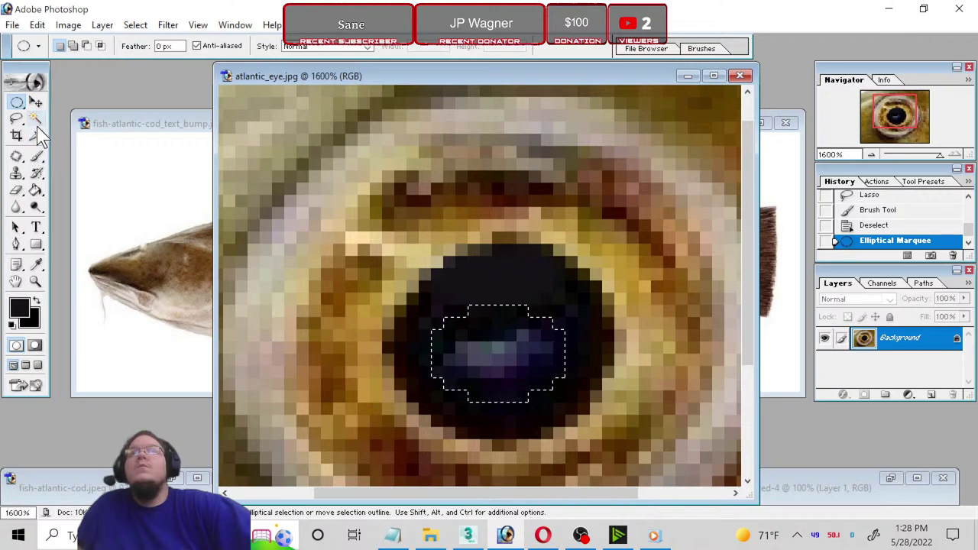
click(37, 156)
click(397, 285)
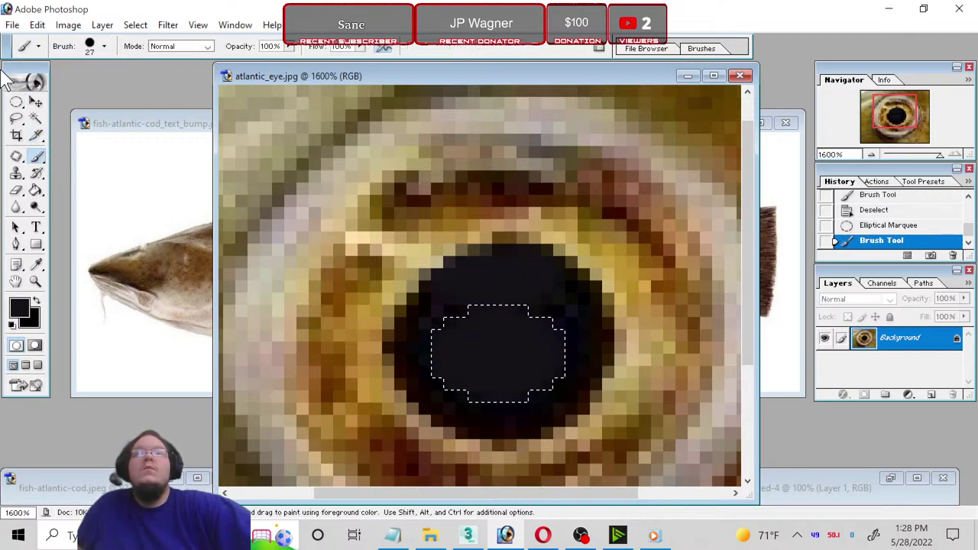
click(16, 102)
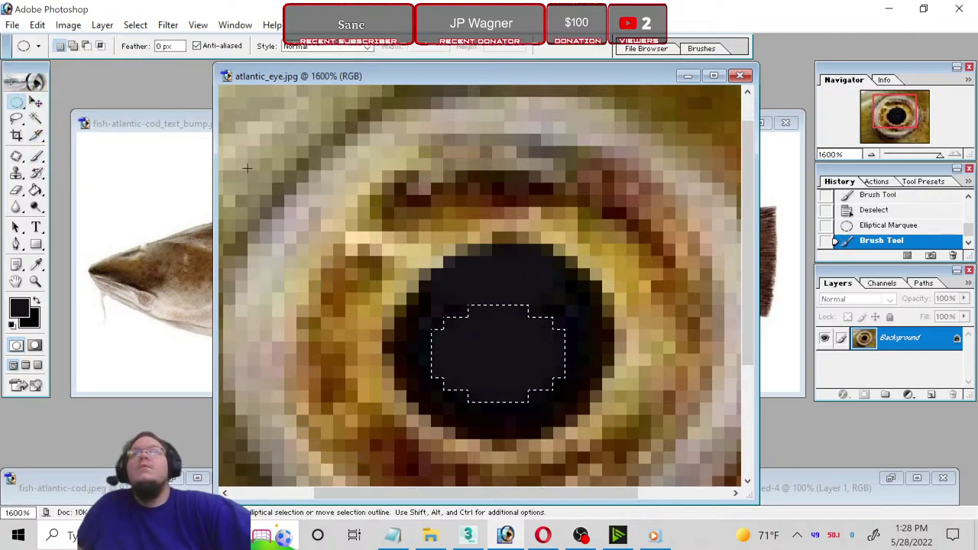
click(328, 200)
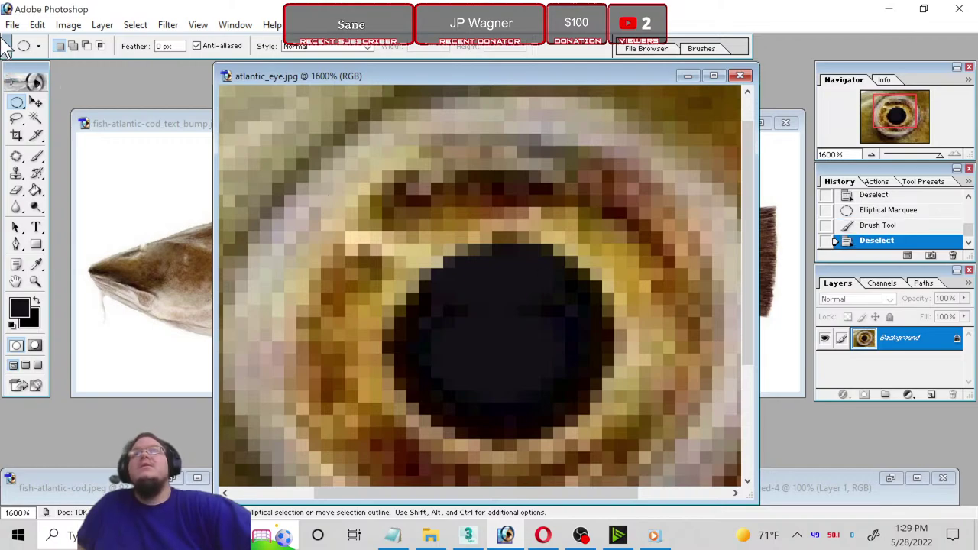
Step: Save the edited image over atlantic_eye as a JPEG, replacing the existing file
click(12, 25)
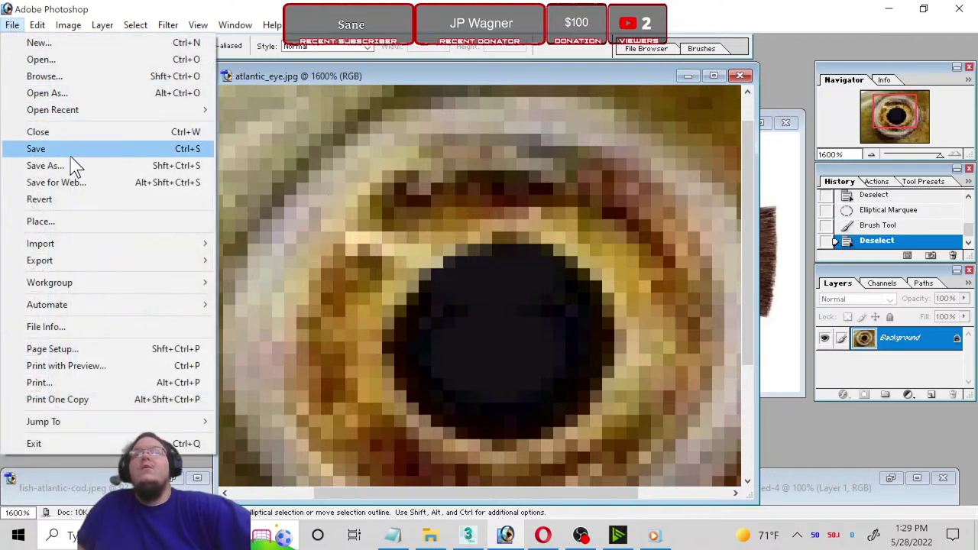
click(72, 163)
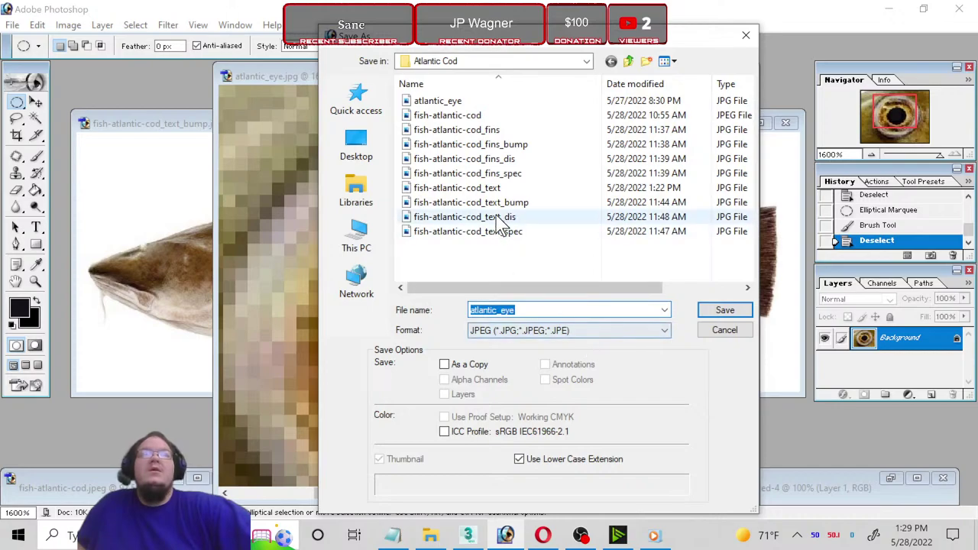
double_click(451, 104)
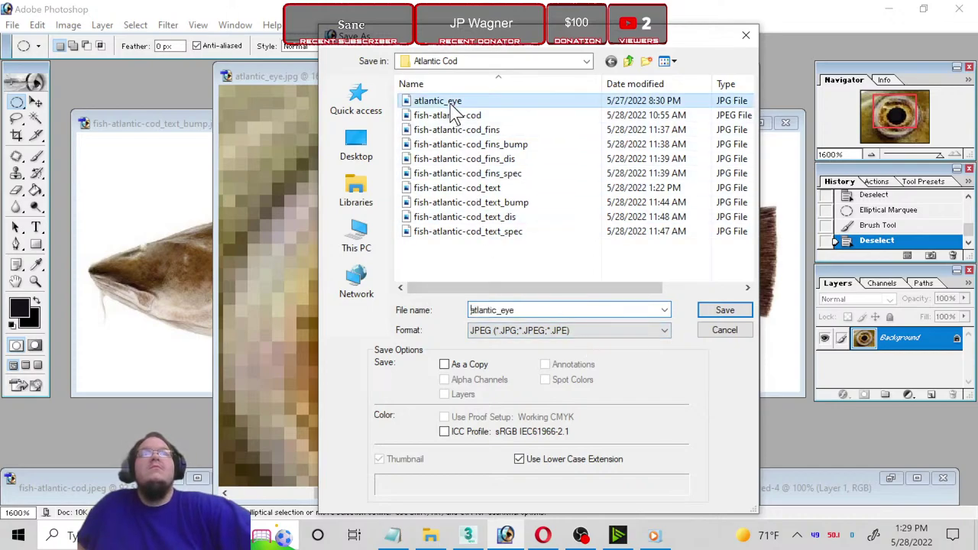
click(454, 212)
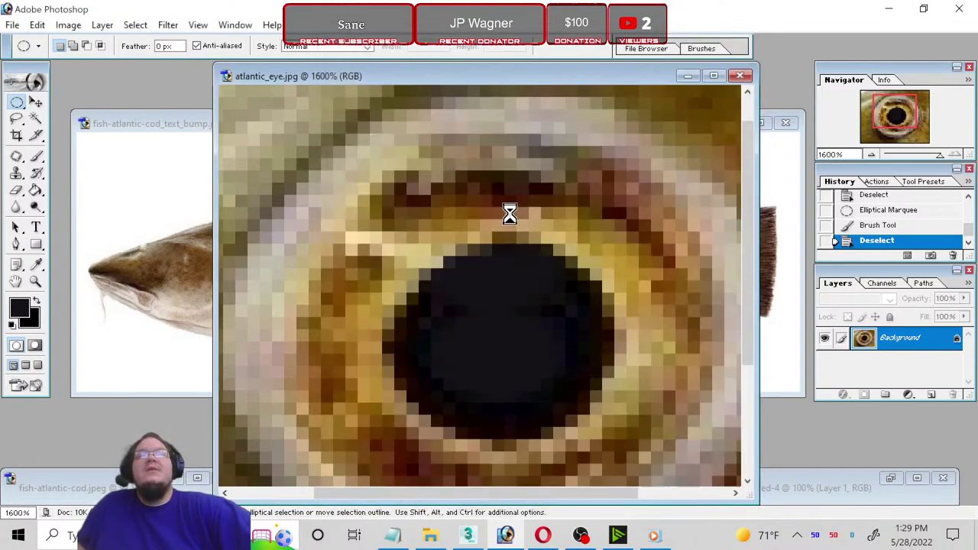
click(593, 165)
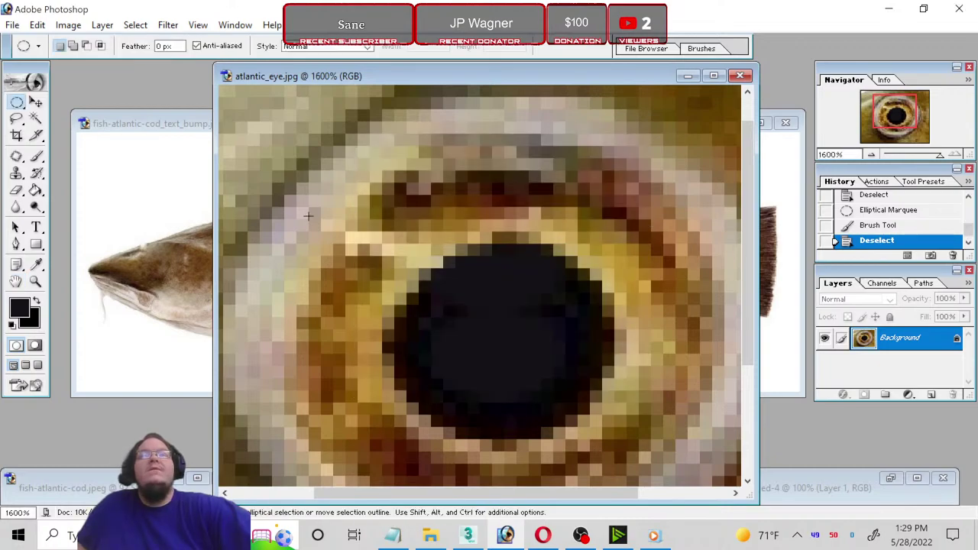
Step: Fit the eye image to screen, close it, and return to 3ds Max
click(41, 281)
right_click(244, 300)
click(302, 303)
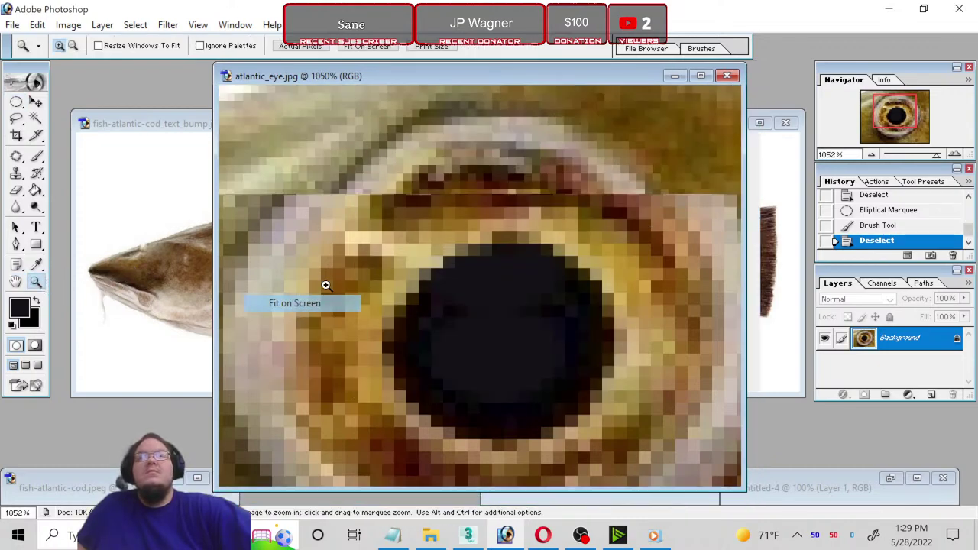
click(740, 74)
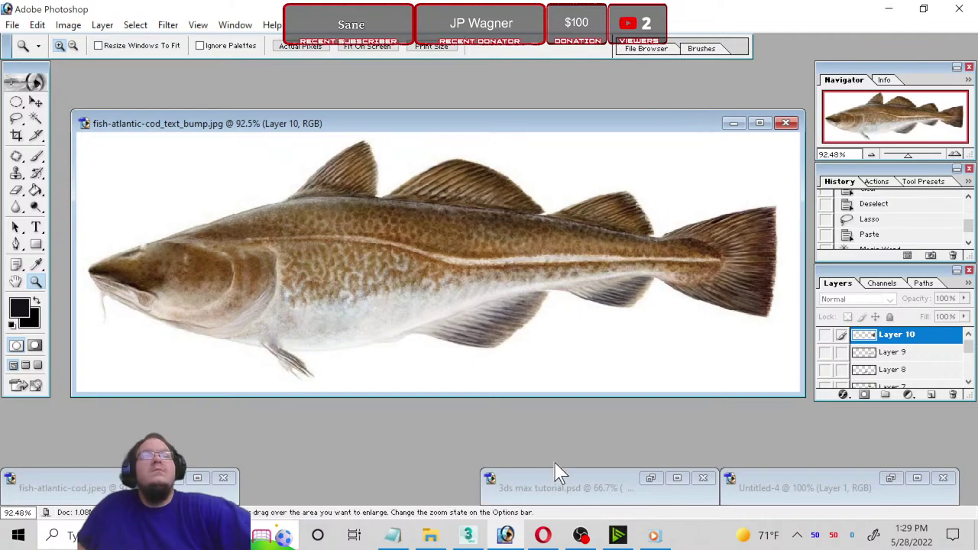
click(475, 536)
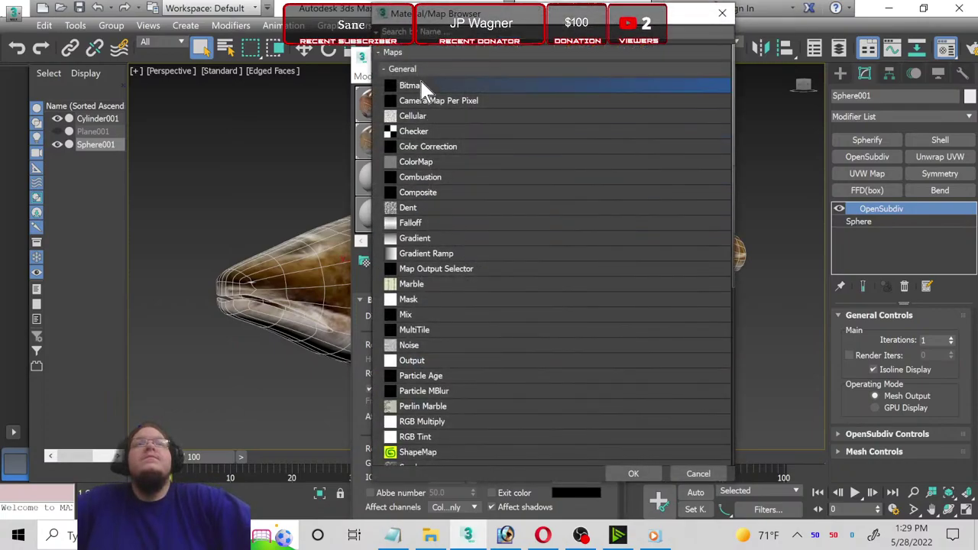
Step: Load atlantic_eye.jpg as the eye's diffuse bitmap and set Reflect to pure white
double_click(422, 84)
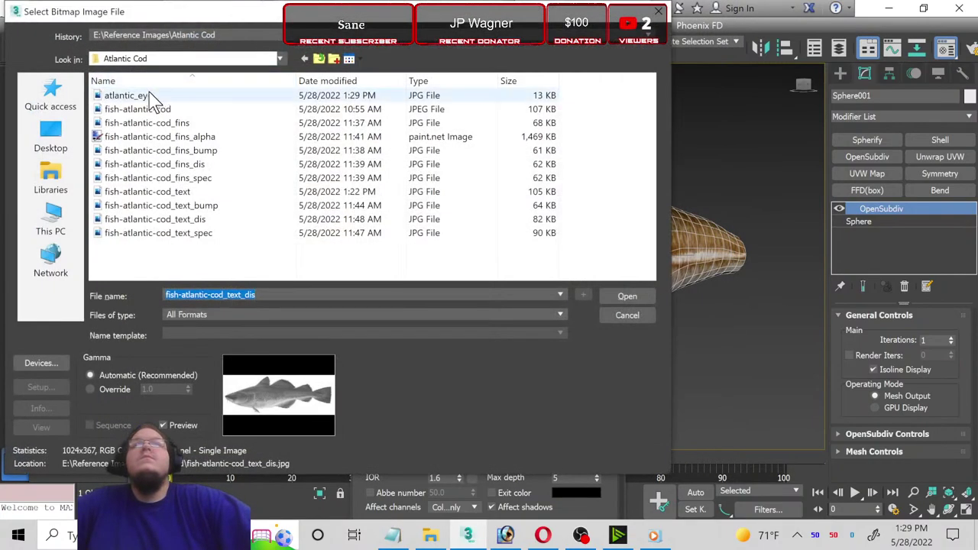
double_click(130, 95)
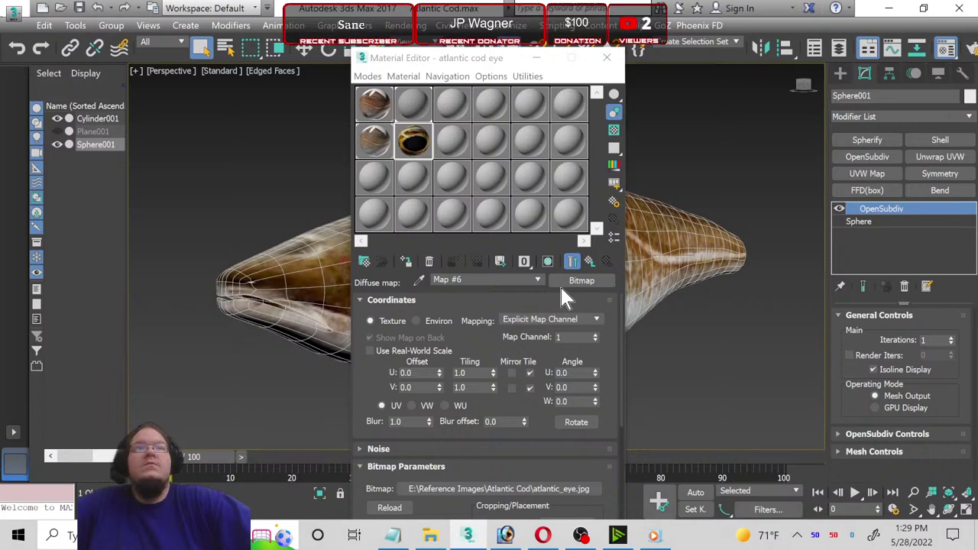
click(591, 261)
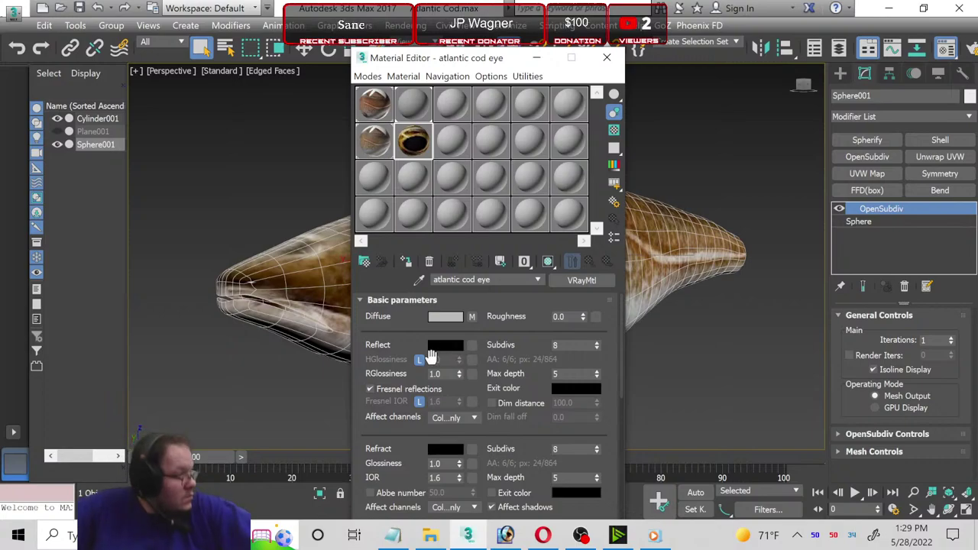
click(446, 345)
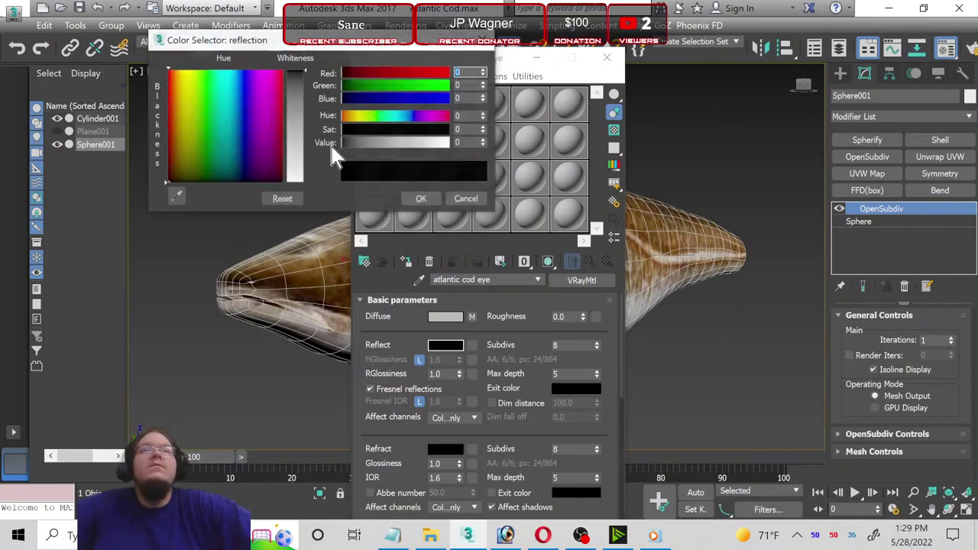
drag(341, 142, 449, 142)
click(421, 199)
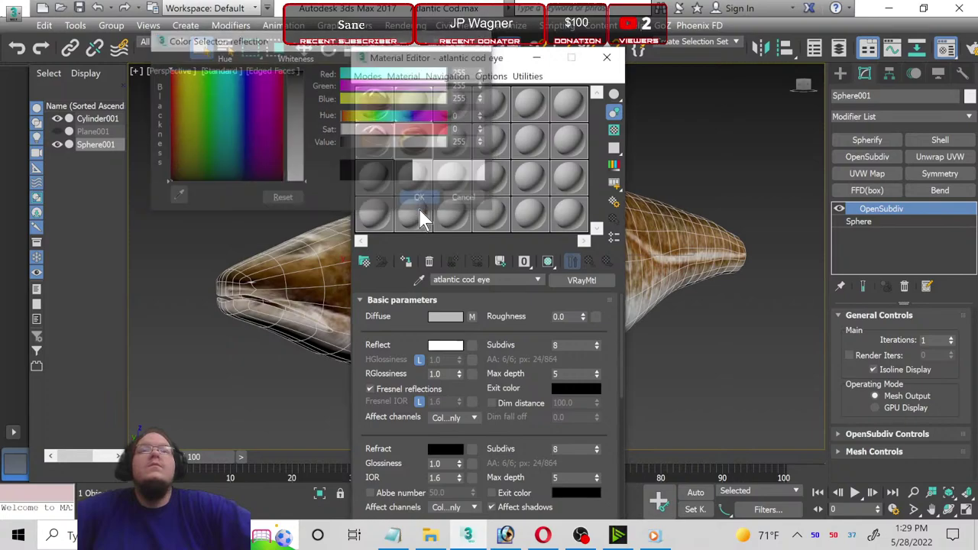
Step: Unlock Fresnel IOR, set it to 1.8, and show the eye texture in the viewport
click(420, 401)
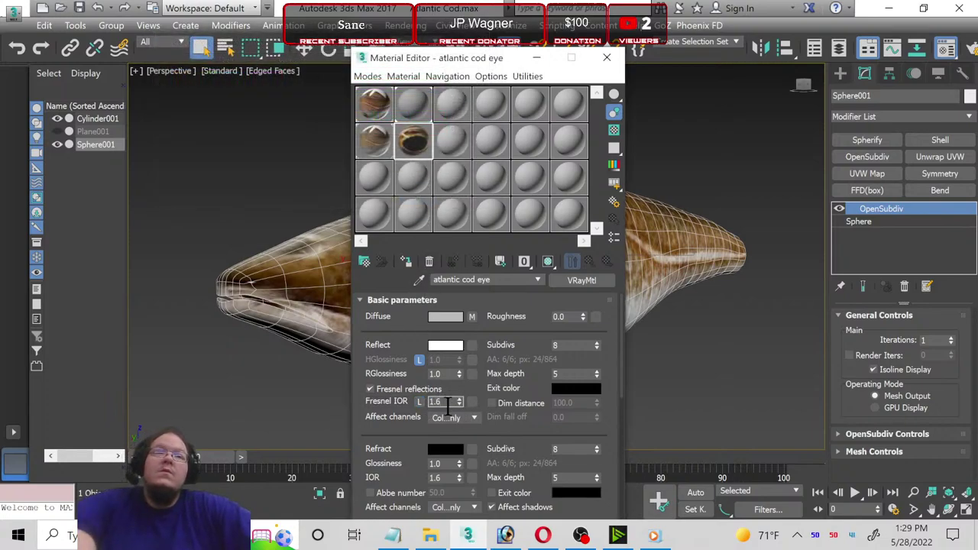
text(1.8)
double_click(448, 407)
text(1.8)
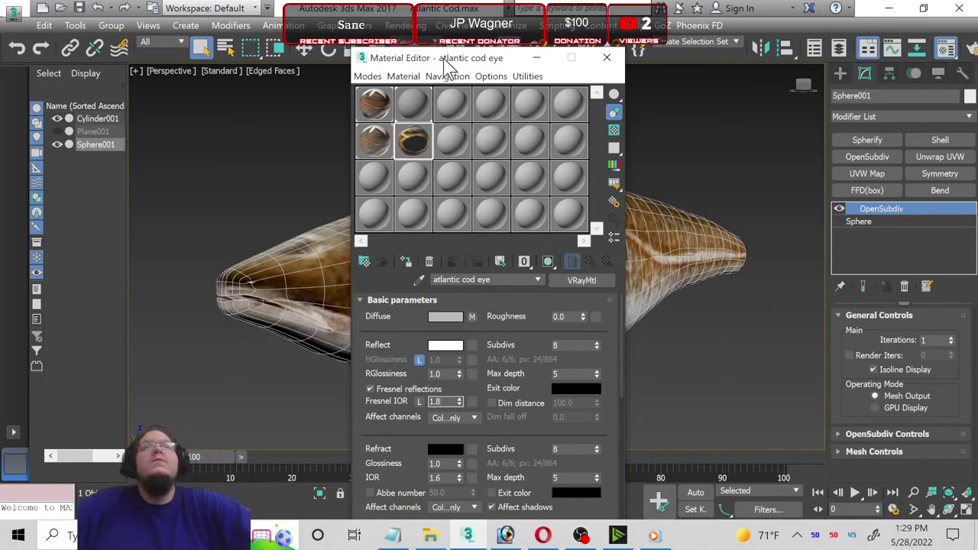
drag(443, 60, 596, 64)
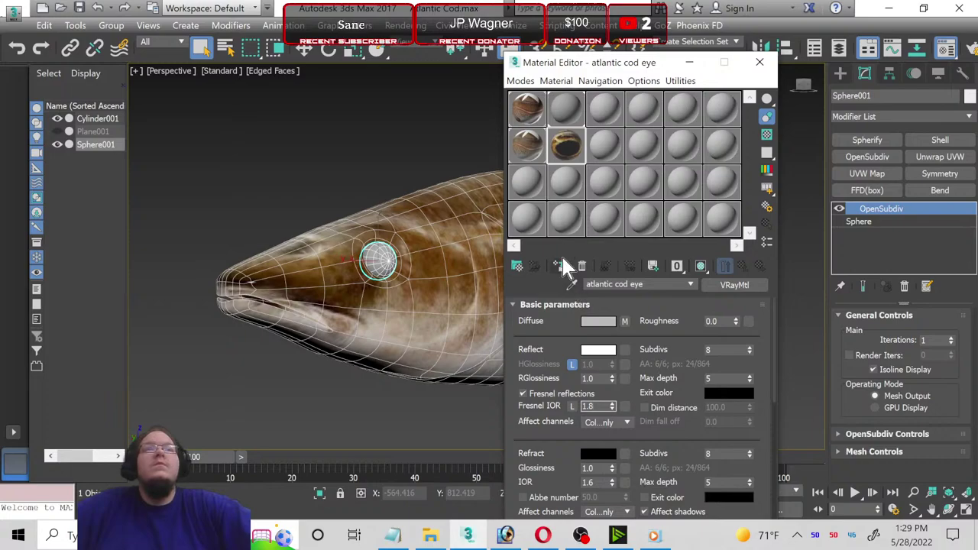
click(702, 265)
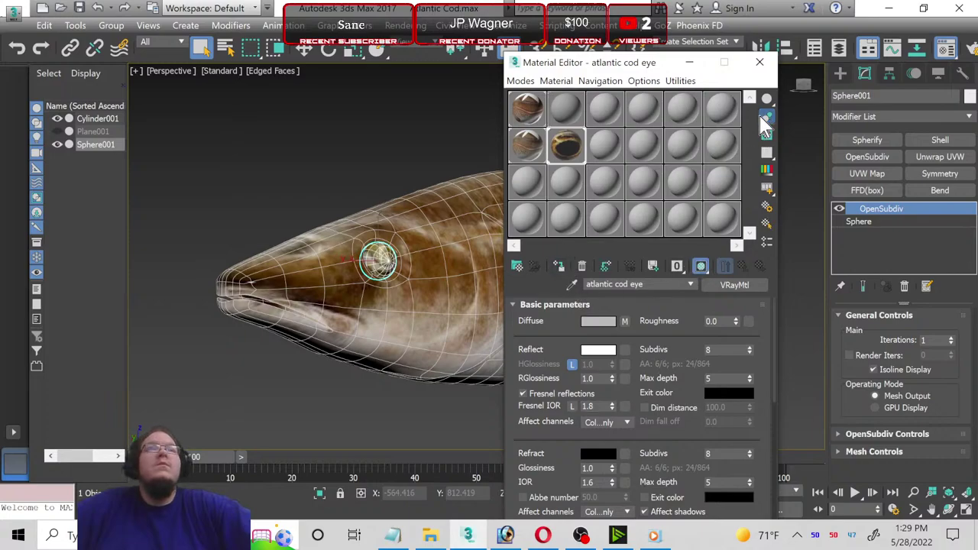
Step: Close the Material Editor and delete the eye's OpenSubdiv modifier
click(760, 62)
right_click(899, 218)
click(876, 233)
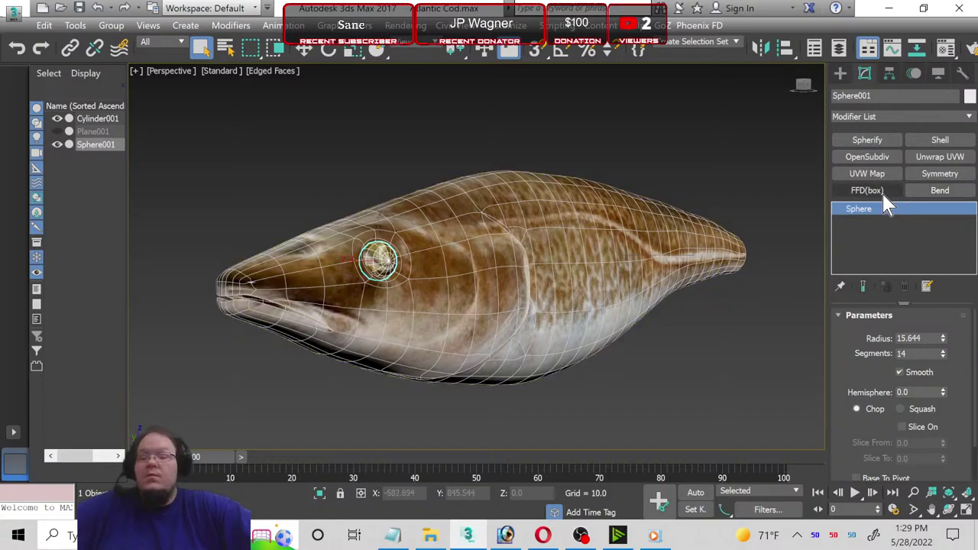
Step: Convert the eye sphere to an editable poly
key(ctrl+a)
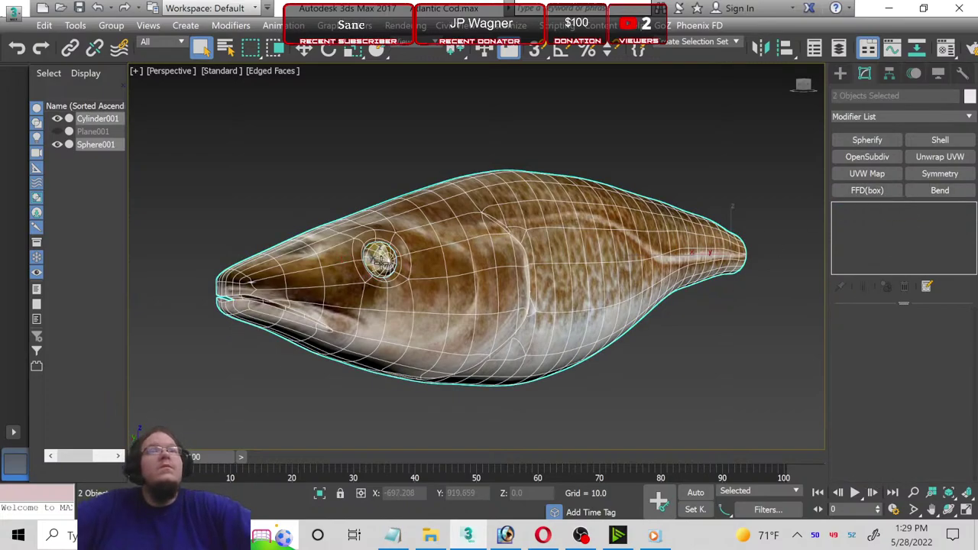
click(380, 262)
right_click(908, 212)
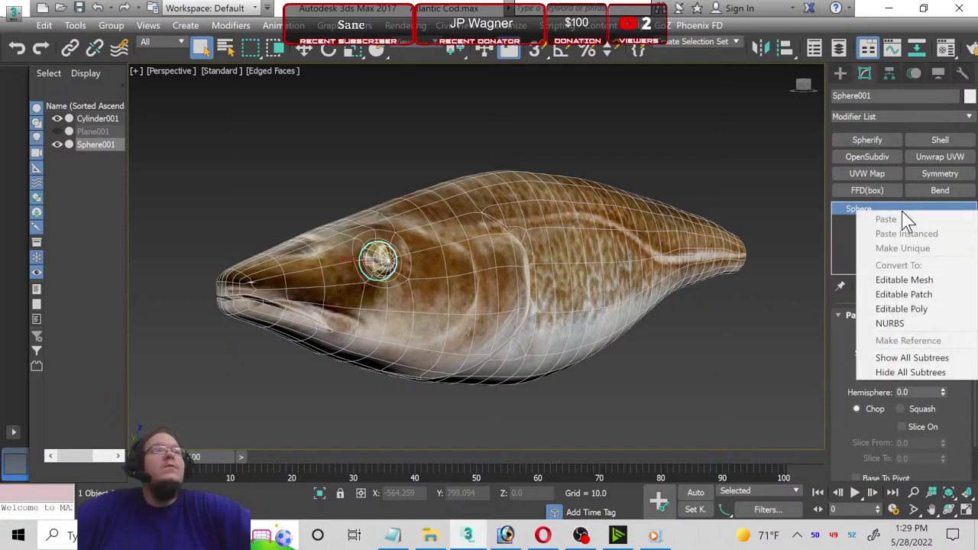
click(909, 309)
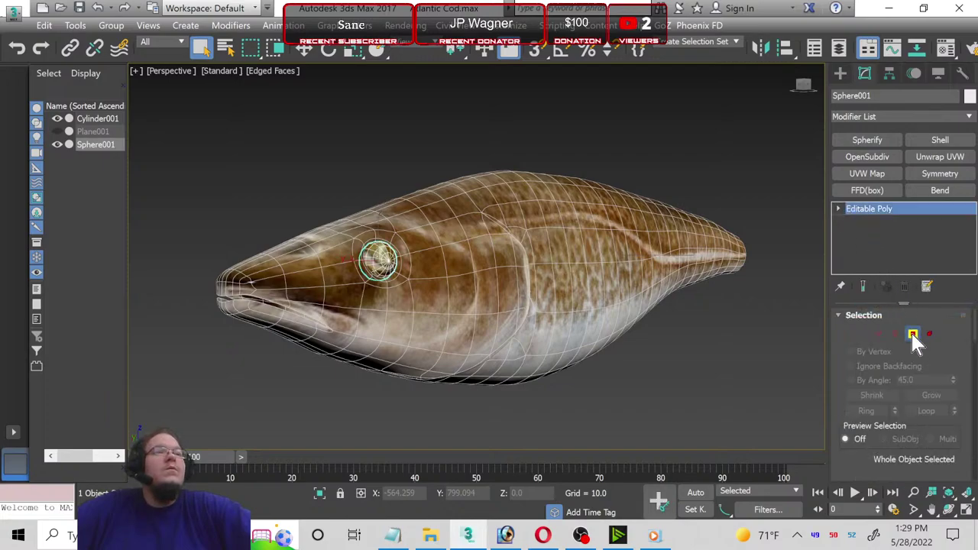
Step: Select all eye polygons, add Unwrap UVW, and apply a Planar projection
click(913, 335)
key(ctrl+a)
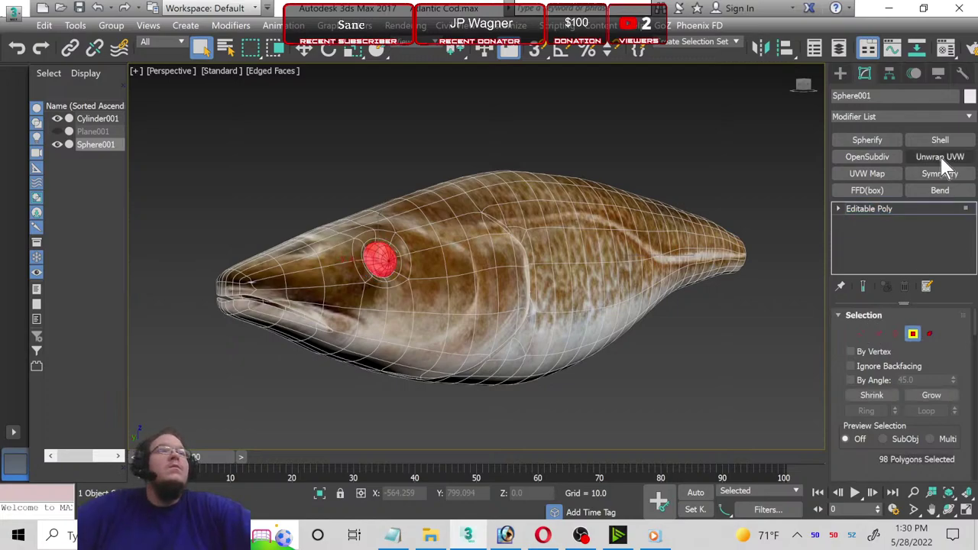
click(943, 159)
click(967, 511)
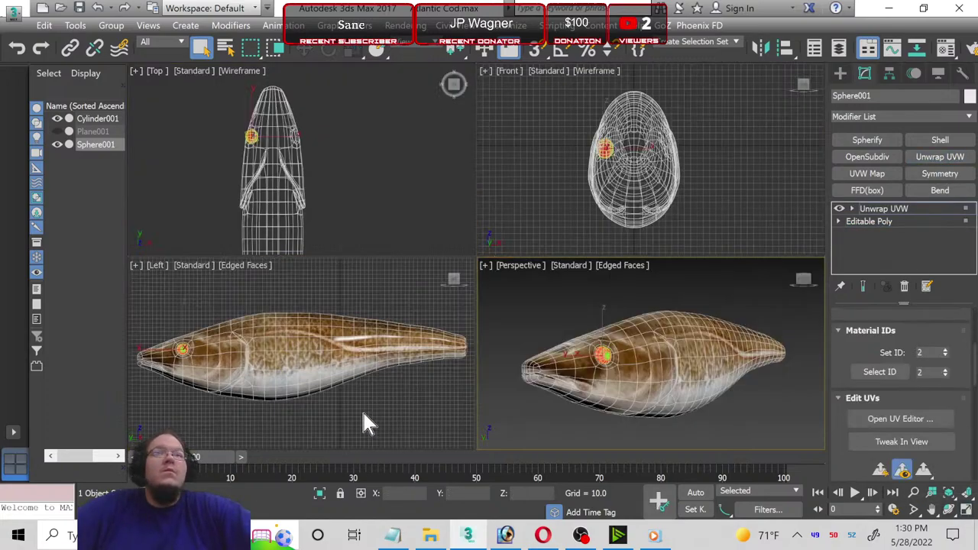
drag(975, 348, 973, 369)
scroll(973, 370, down, 2)
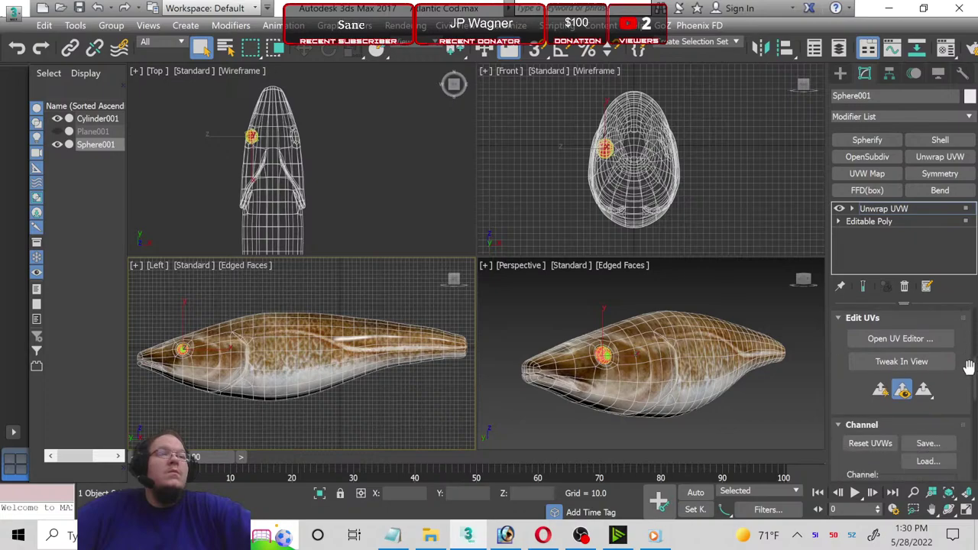
scroll(973, 369, down, 2)
scroll(973, 369, down, 2)
scroll(975, 382, down, 2)
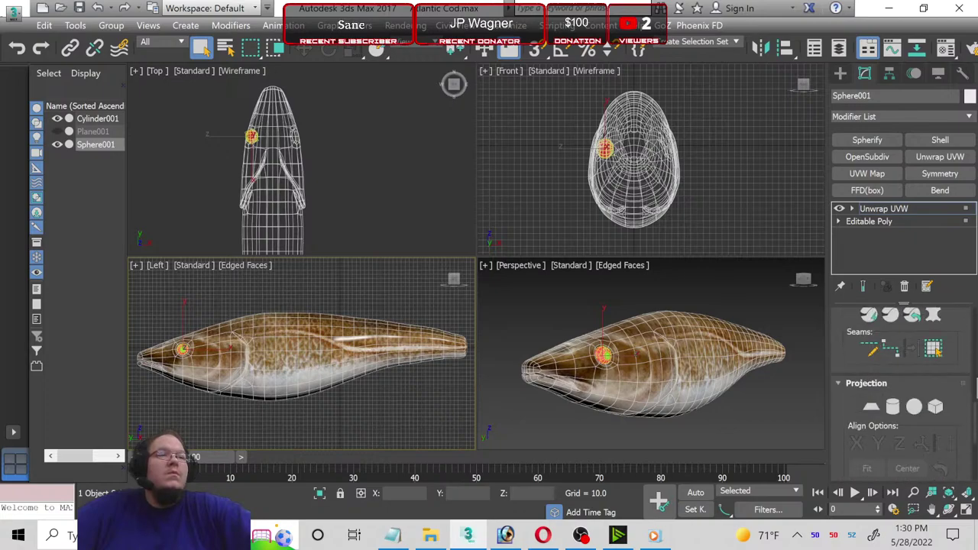
click(873, 406)
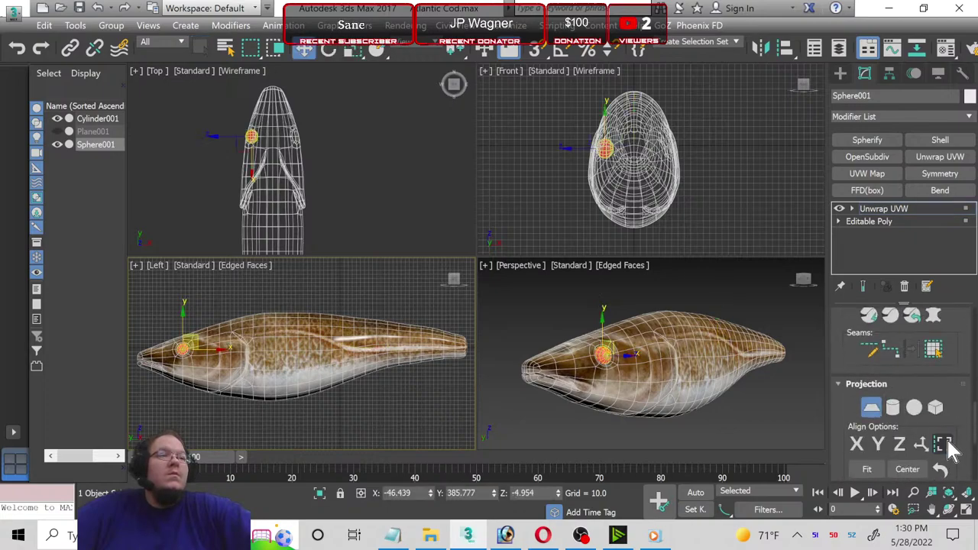
Step: Open the UV Editor for the eye sphere's planar-mapped polygons
scroll(947, 447, up, 2)
scroll(948, 448, up, 2)
scroll(950, 436, up, 2)
scroll(950, 421, up, 2)
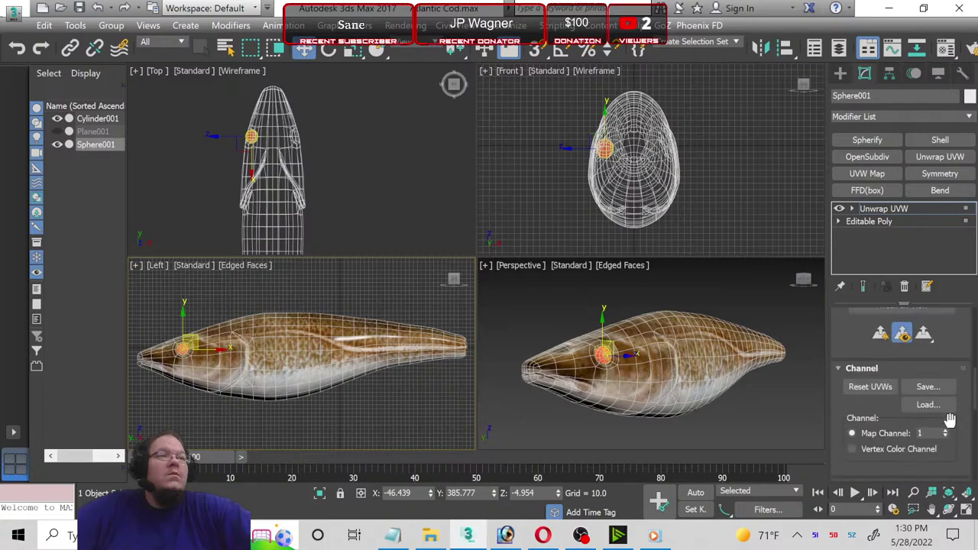
scroll(950, 420, up, 2)
click(918, 330)
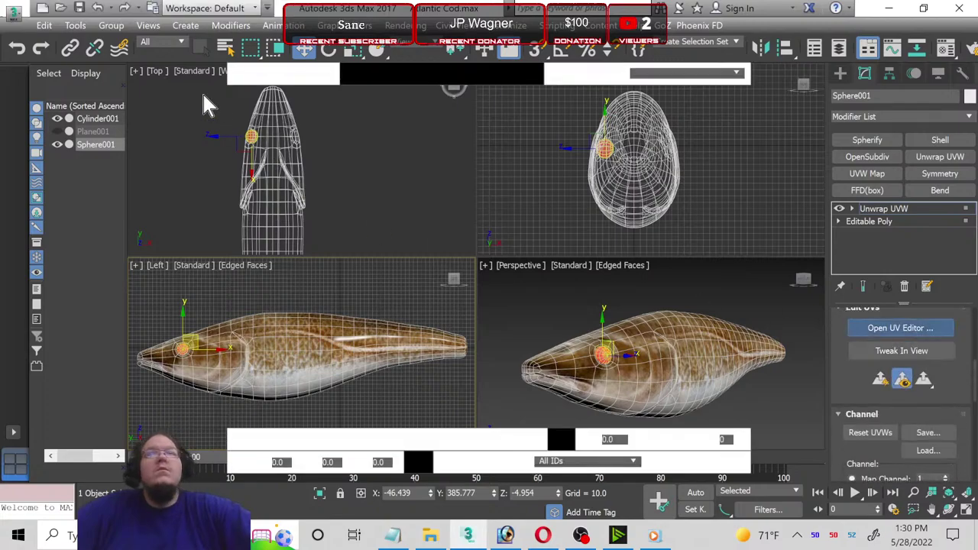
Step: Scale and position the eye UV shell over the pupil and iris of the atlantic eye image
click(229, 54)
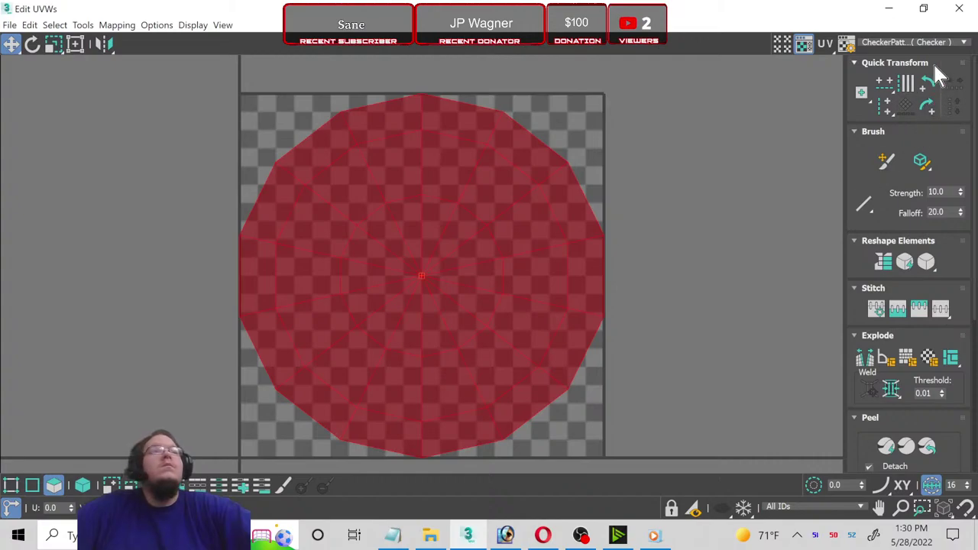
click(925, 43)
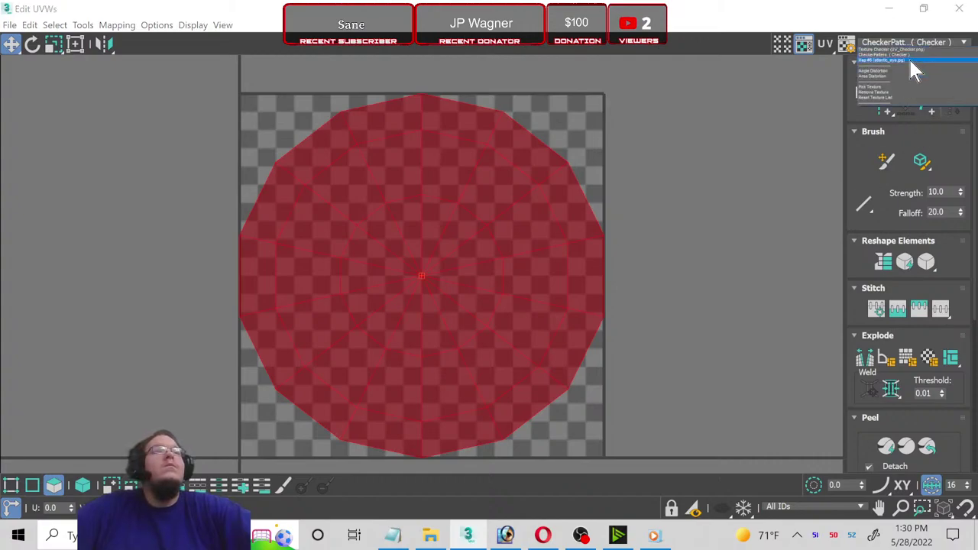
click(910, 60)
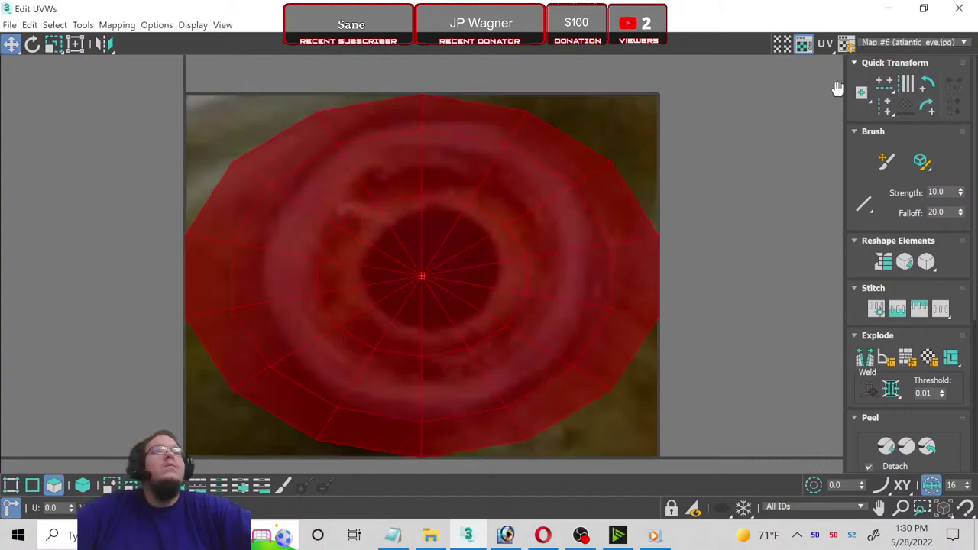
click(32, 486)
click(54, 486)
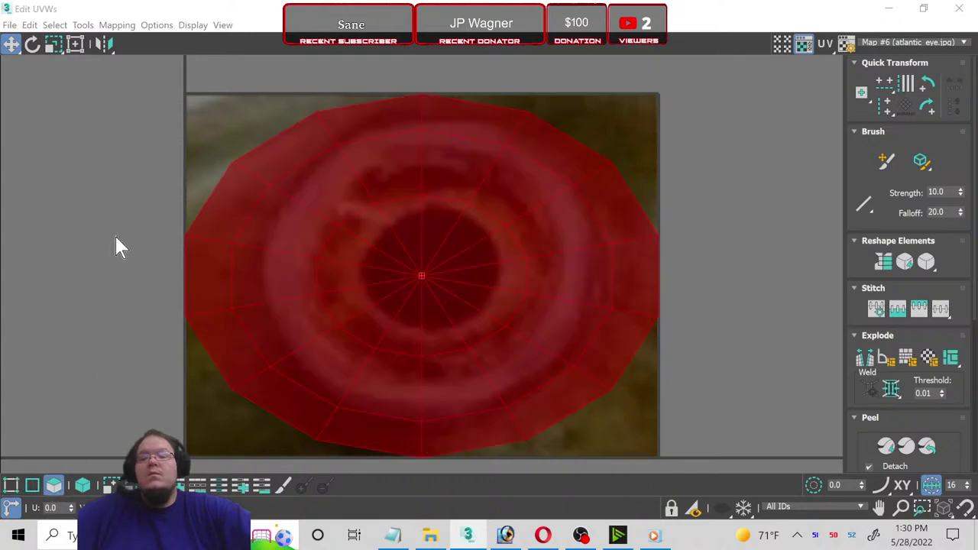
click(75, 44)
drag(181, 94, 374, 196)
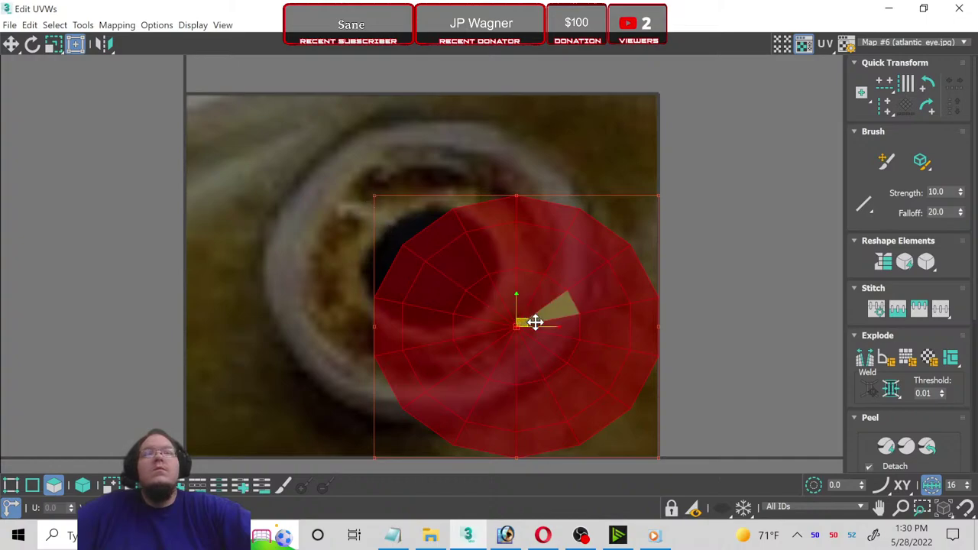
drag(531, 321, 448, 263)
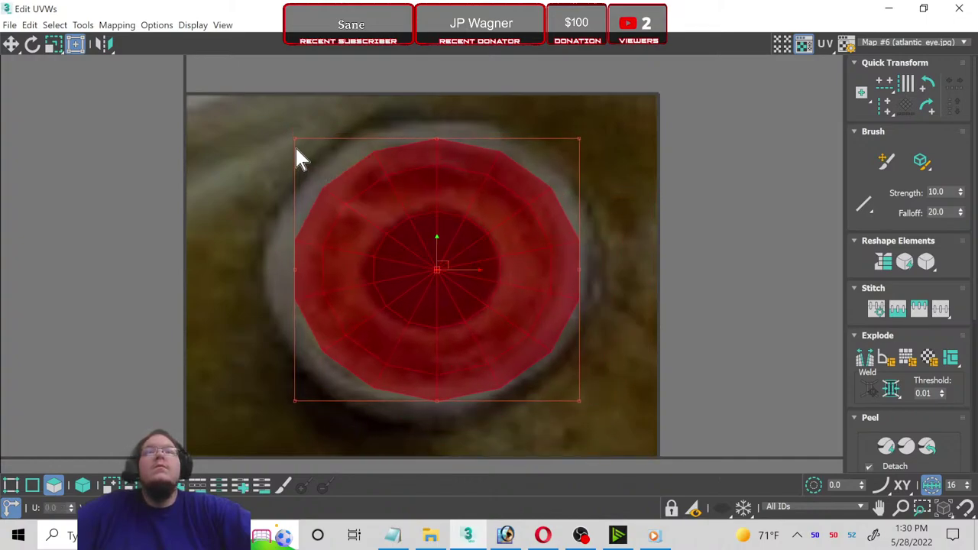
drag(294, 137, 279, 121)
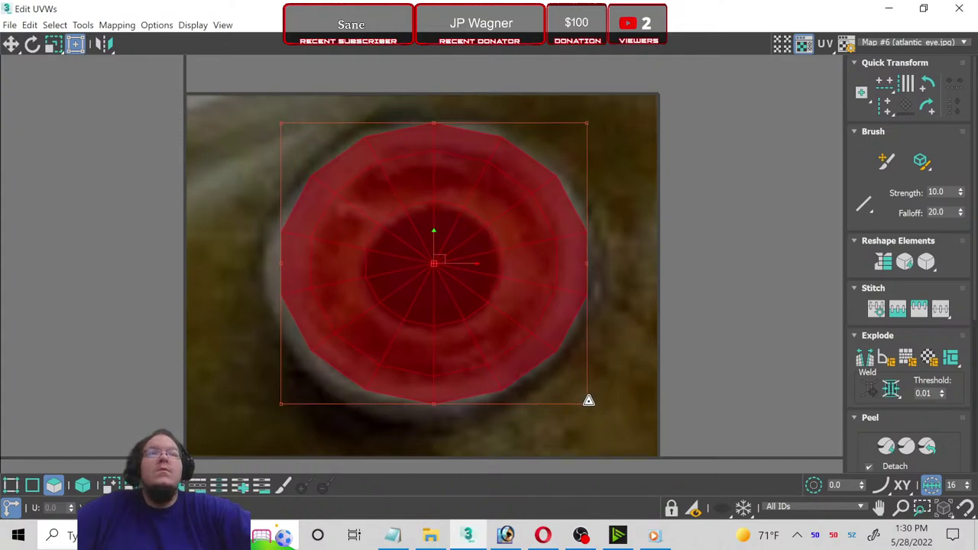
drag(579, 396, 585, 403)
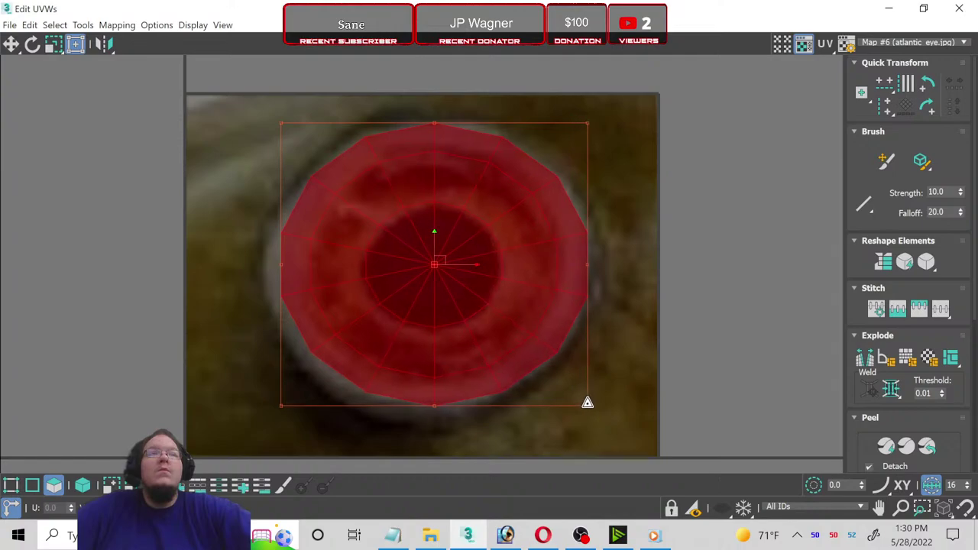
drag(286, 406, 281, 405)
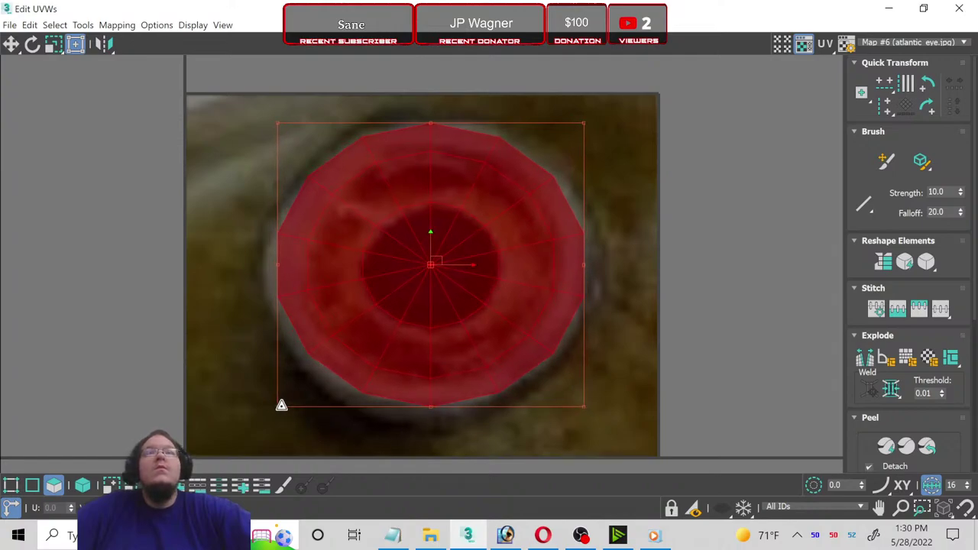
Step: Close the UV editor and collapse the eye sphere's stack into an Editable Poly, then deselect it
click(959, 8)
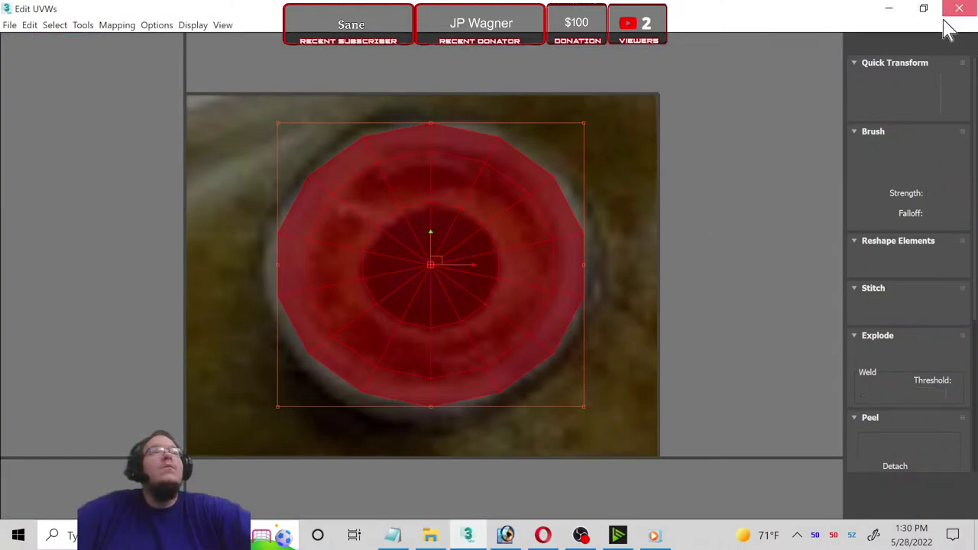
right_click(874, 208)
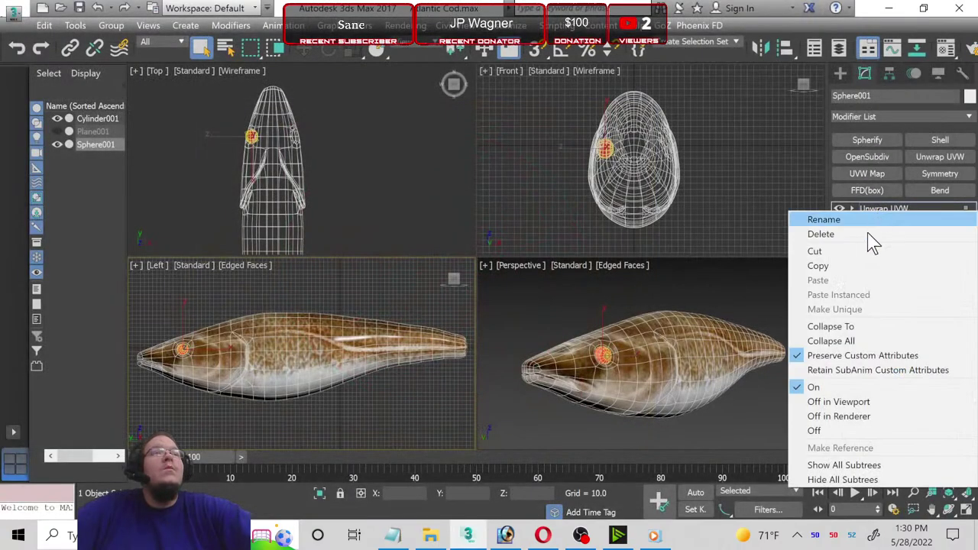
click(853, 341)
click(560, 310)
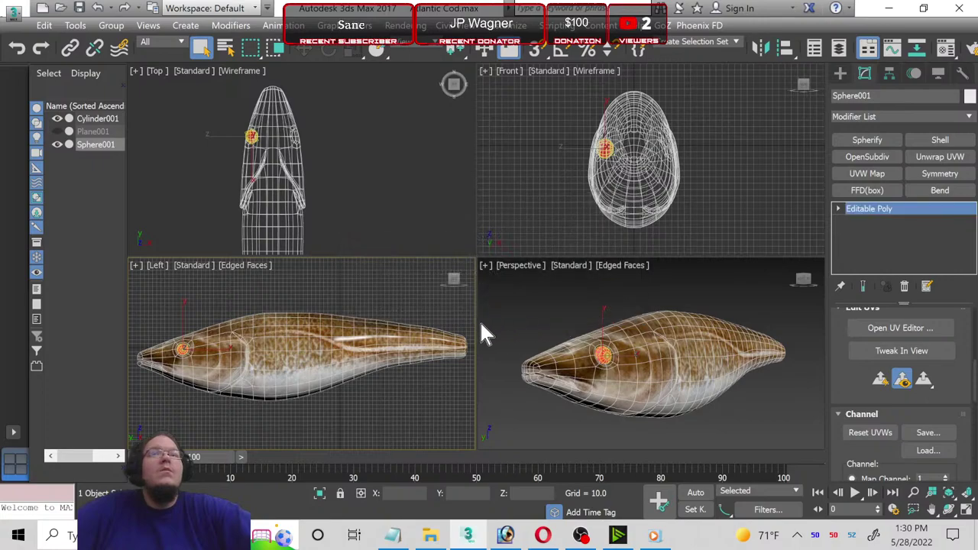
click(459, 321)
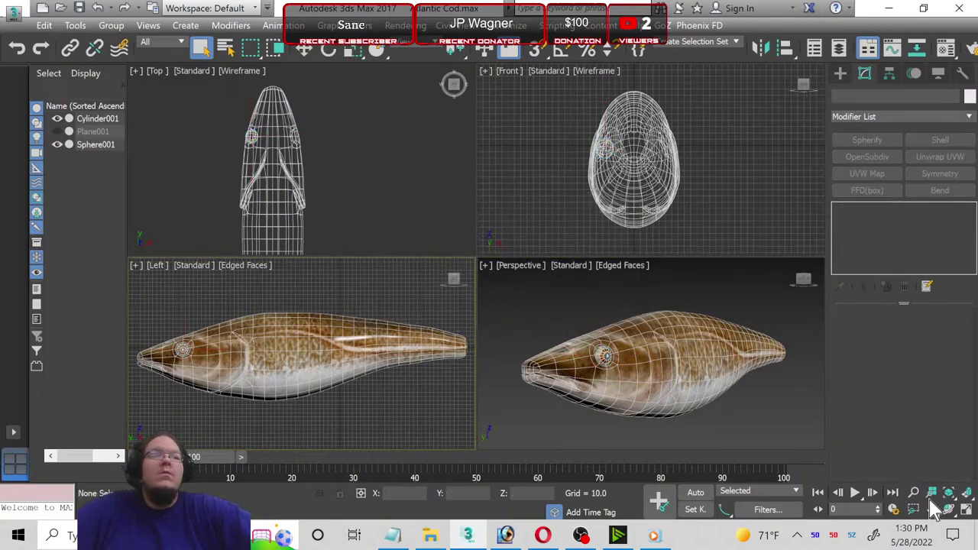
click(11, 17)
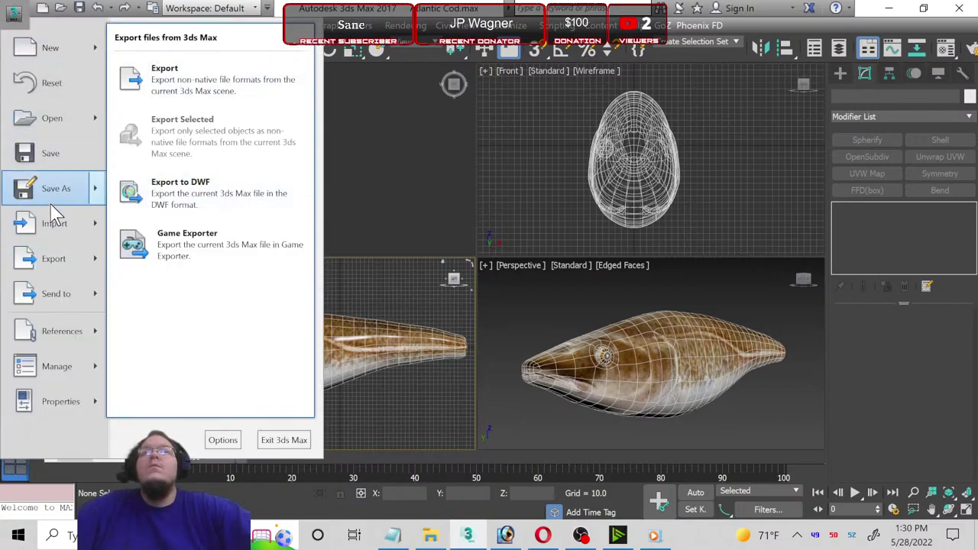
mouse_move(54, 223)
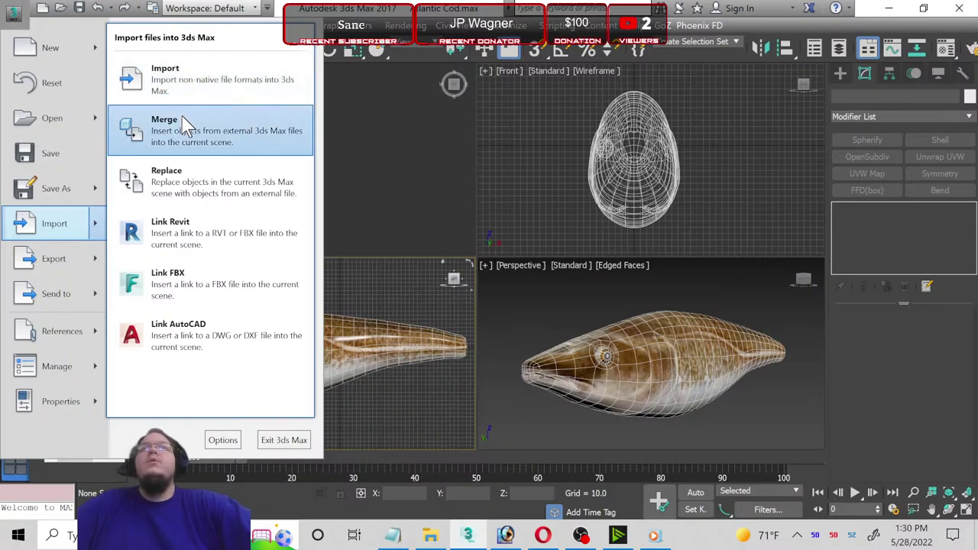
Step: Merge from E: > Products > European Bass, opening European Bass.max to list its objects
click(187, 127)
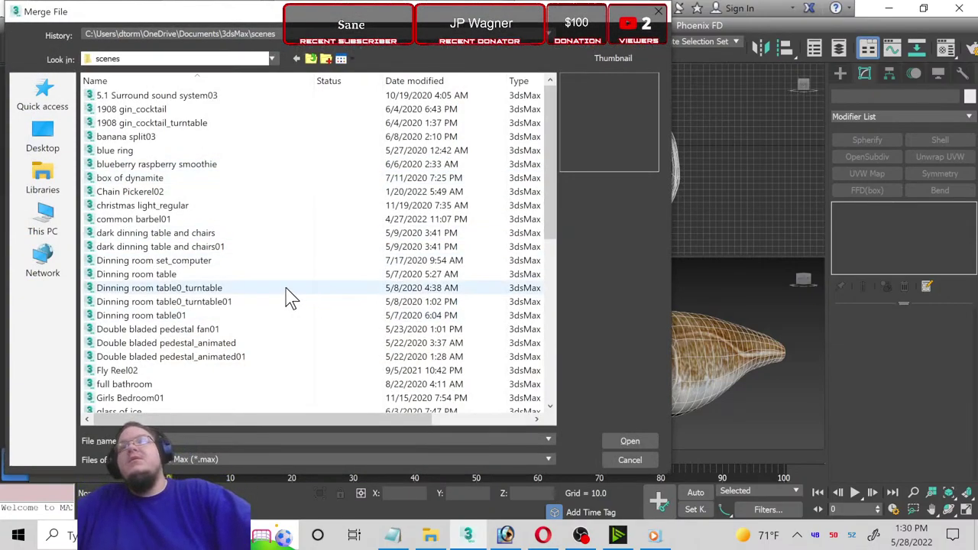
click(68, 235)
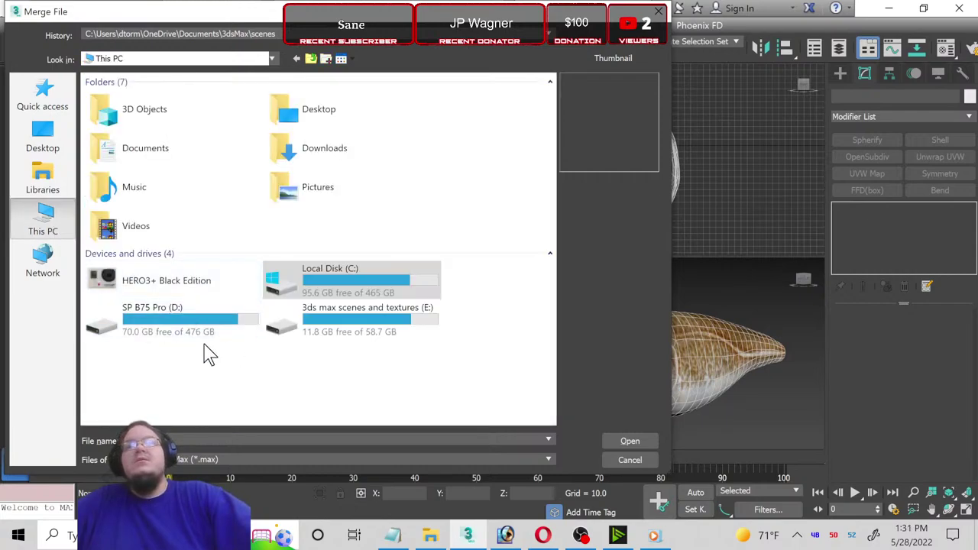
double_click(319, 333)
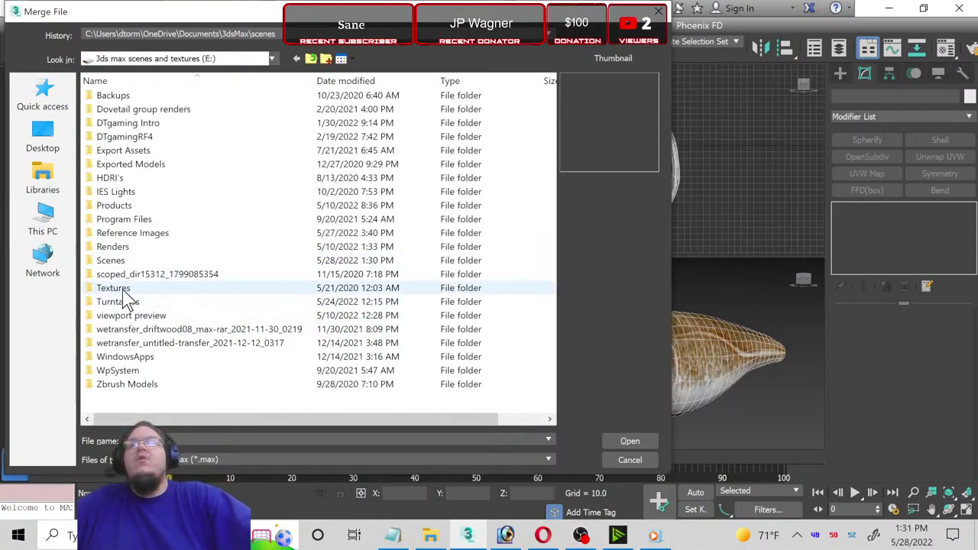
double_click(117, 207)
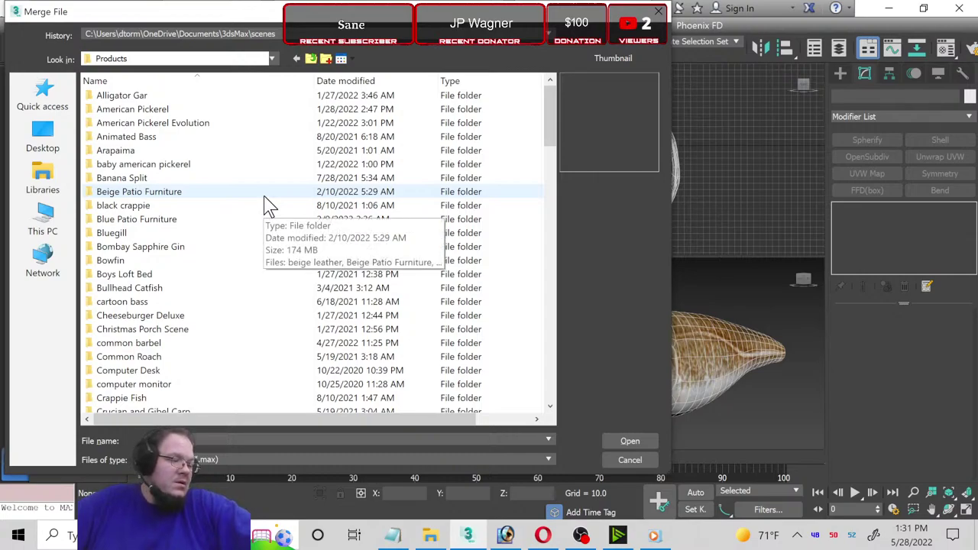
scroll(274, 222, down, 1)
scroll(279, 236, down, 1)
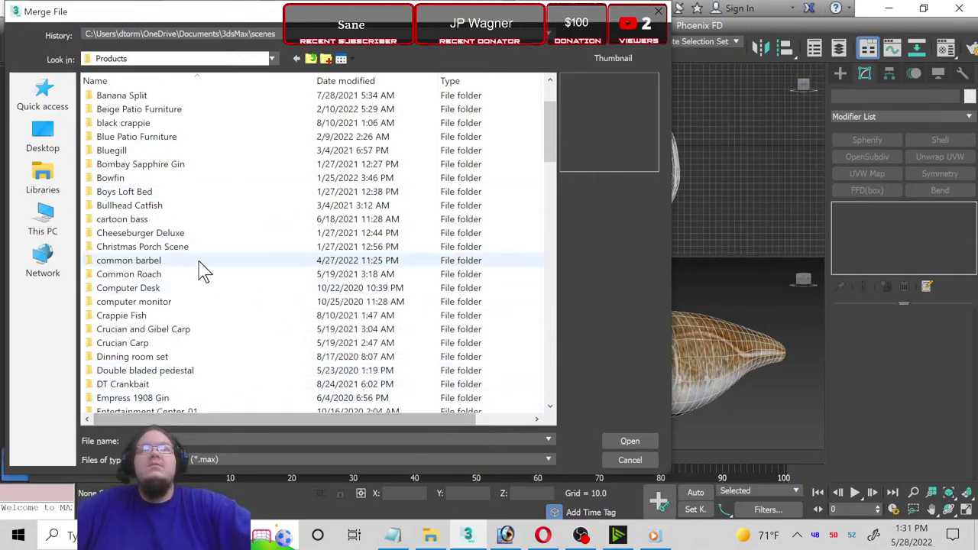
scroll(207, 273, down, 1)
scroll(214, 273, down, 1)
scroll(214, 273, down, 2)
scroll(216, 274, down, 2)
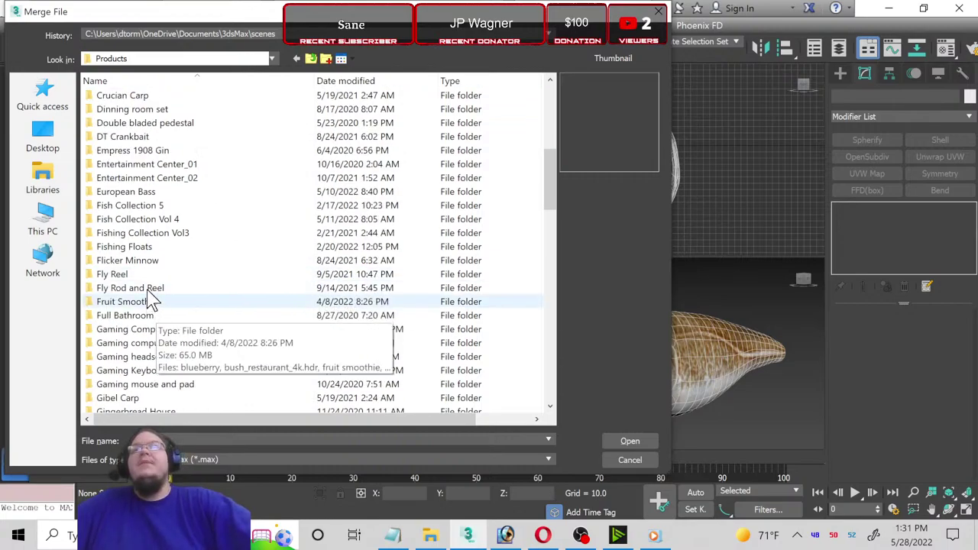
scroll(264, 317, up, 1)
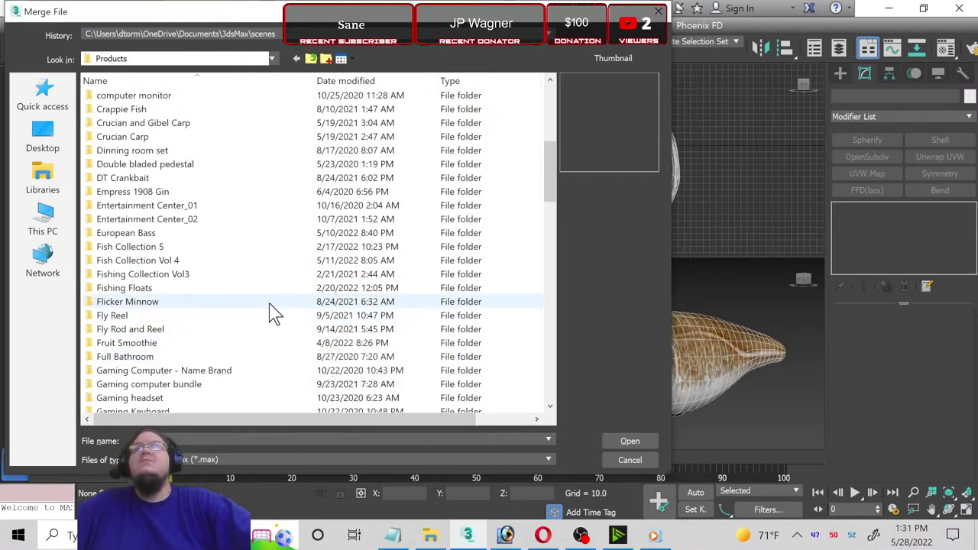
double_click(149, 234)
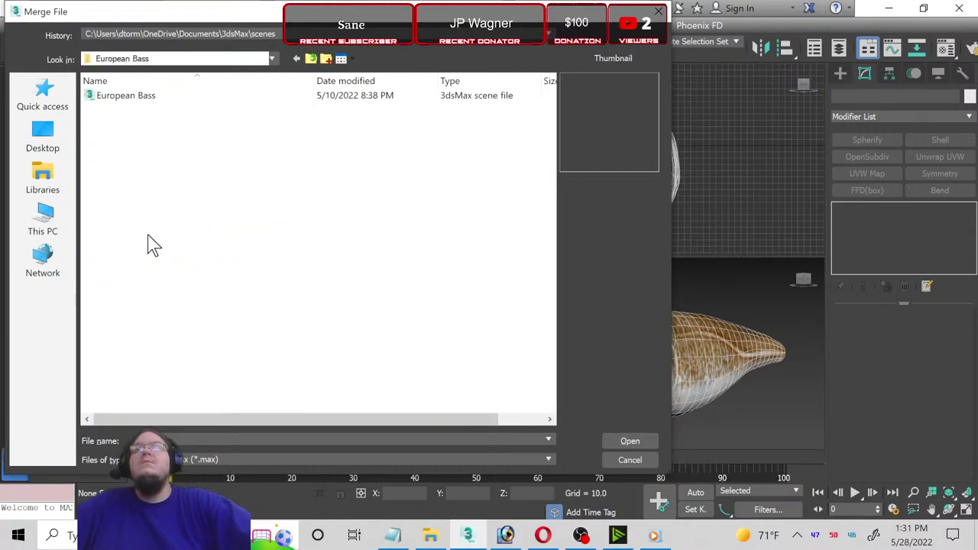
double_click(146, 104)
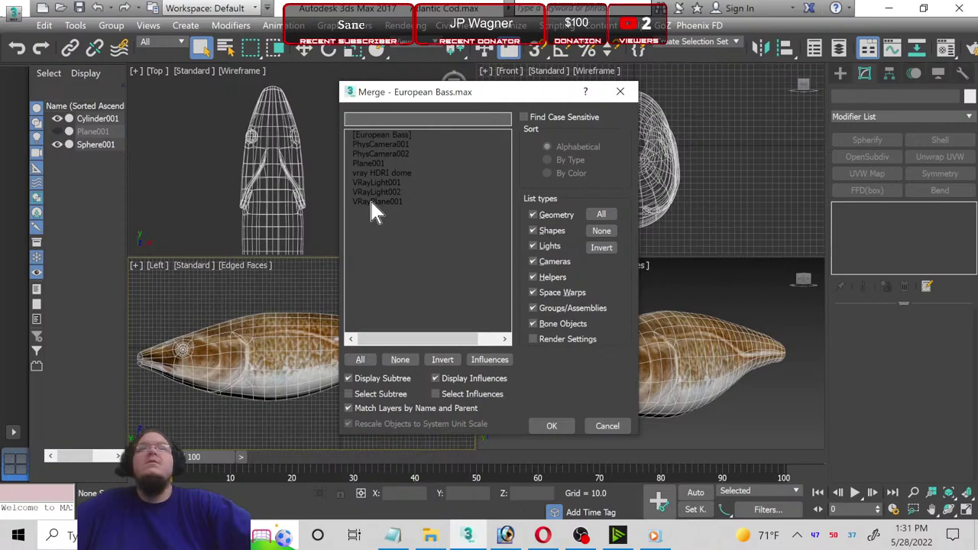
Step: Merge VRayPlane001, VRayLight002, VRayLight001 and the vray HDRI dome into the scene
click(377, 201)
ctrl+click(375, 191)
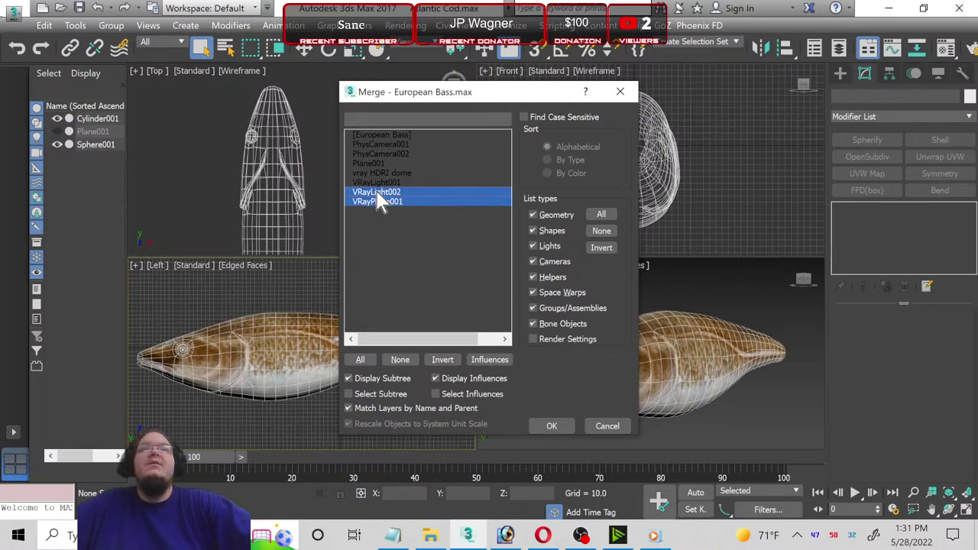
ctrl+click(372, 184)
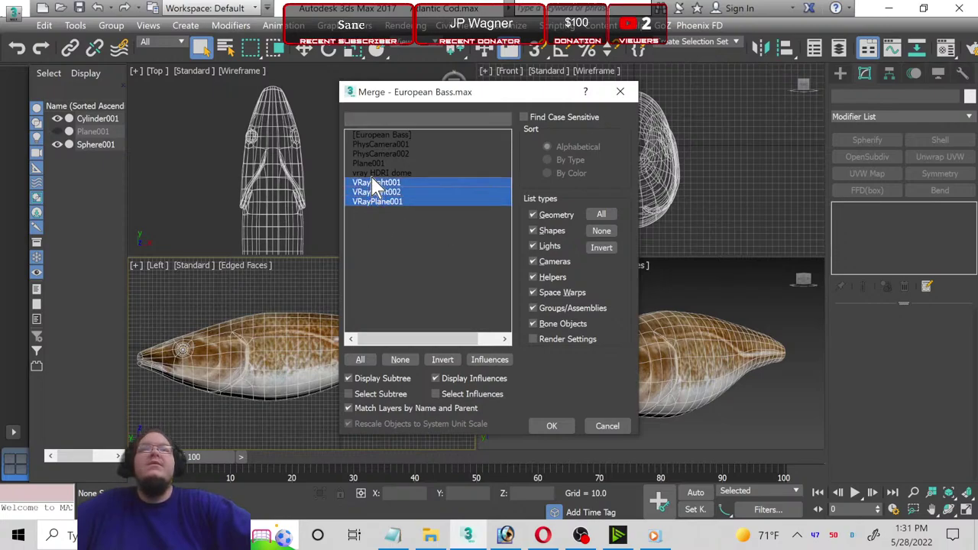
ctrl+click(373, 175)
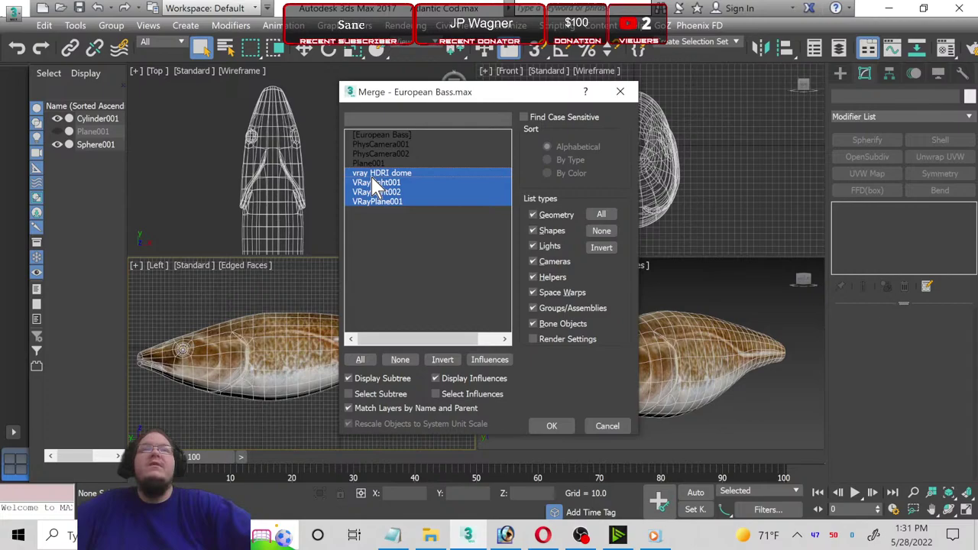
click(547, 426)
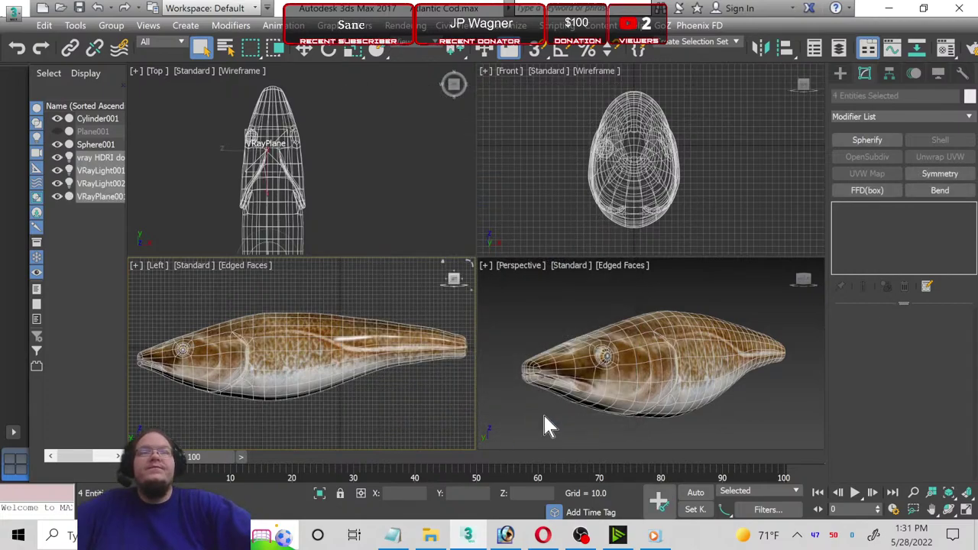
Step: Maximize the Front viewport, frame the plane and select the vray HDRI dome
right_click(681, 203)
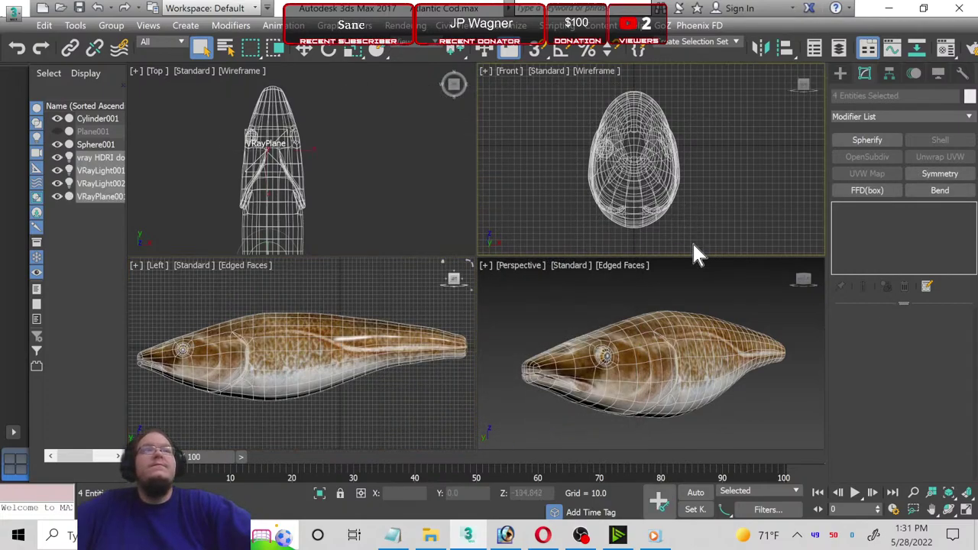
click(967, 511)
scroll(634, 367, down, 5)
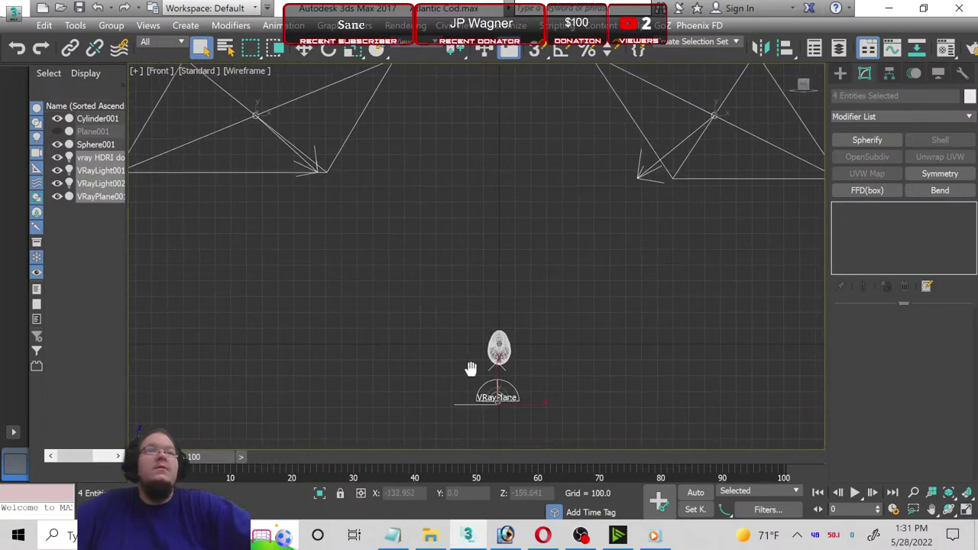
scroll(341, 336, up, 3)
click(305, 50)
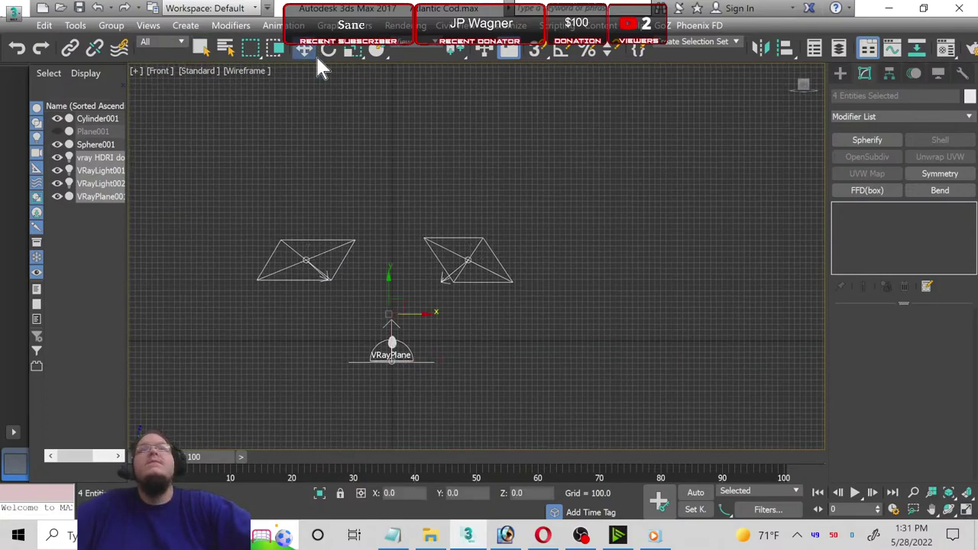
scroll(298, 241, up, 2)
click(298, 243)
scroll(362, 373, up, 2)
scroll(385, 393, down, 2)
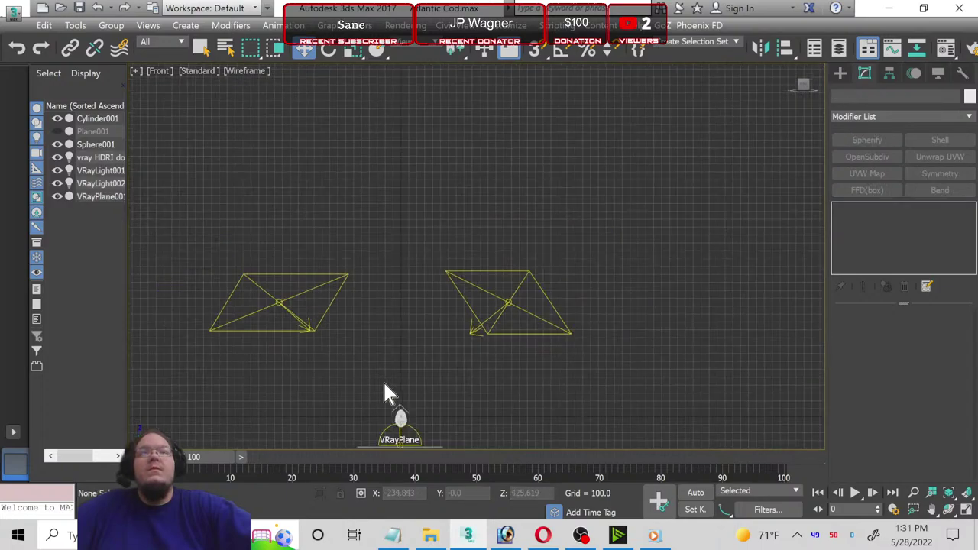
middle_drag(384, 393, 405, 366)
scroll(413, 352, up, 4)
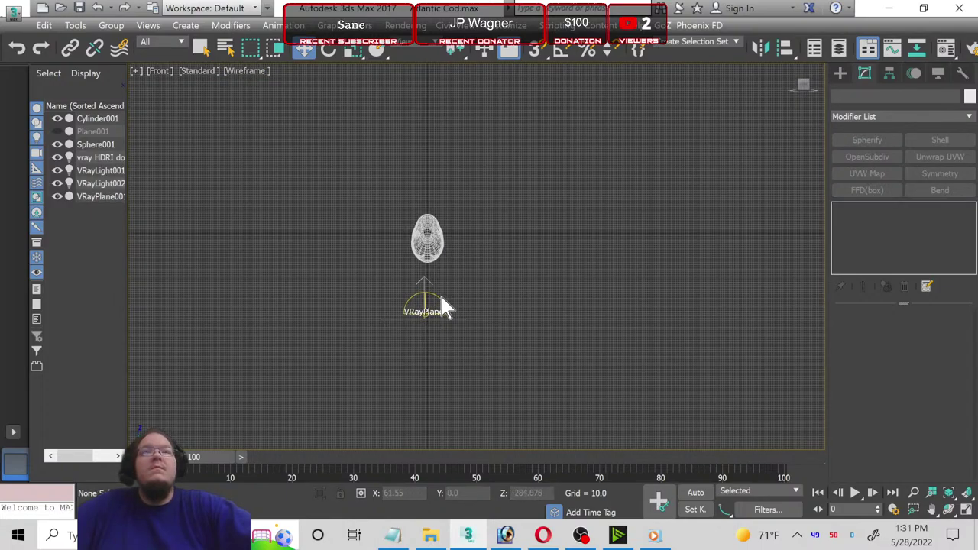
click(436, 302)
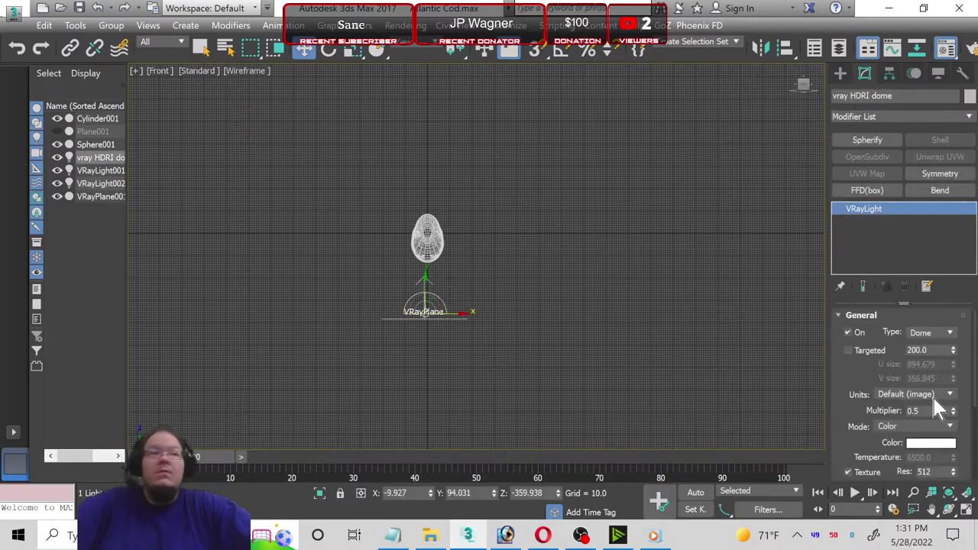
Step: In the Material Editor, instance the dome's HDRI map into an empty material slot
key(m)
scroll(970, 448, down, 1)
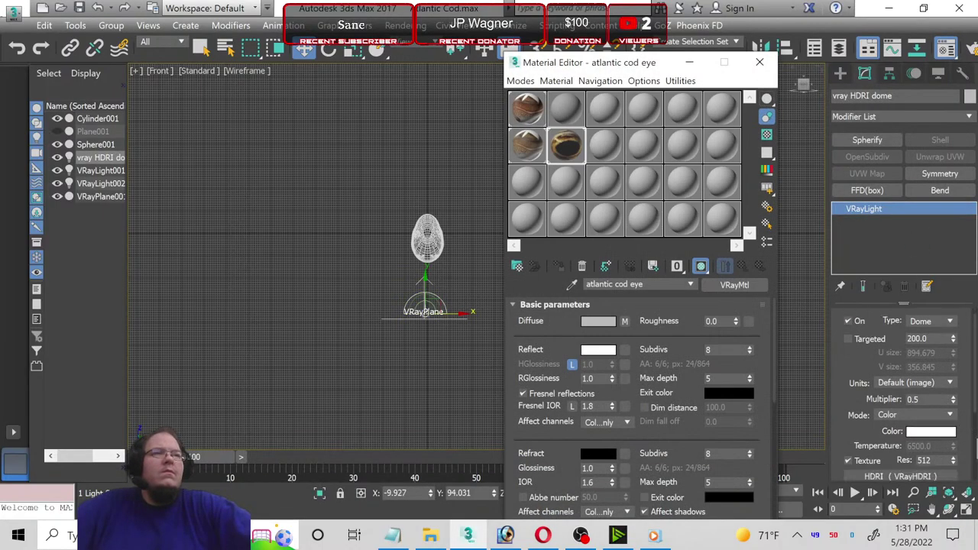
scroll(974, 450, down, 2)
click(952, 442)
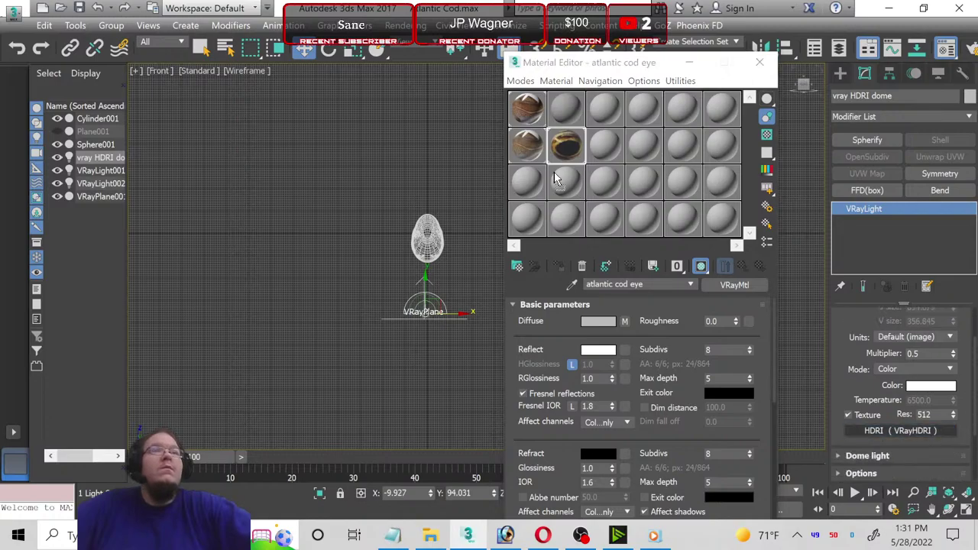
drag(517, 221, 517, 221)
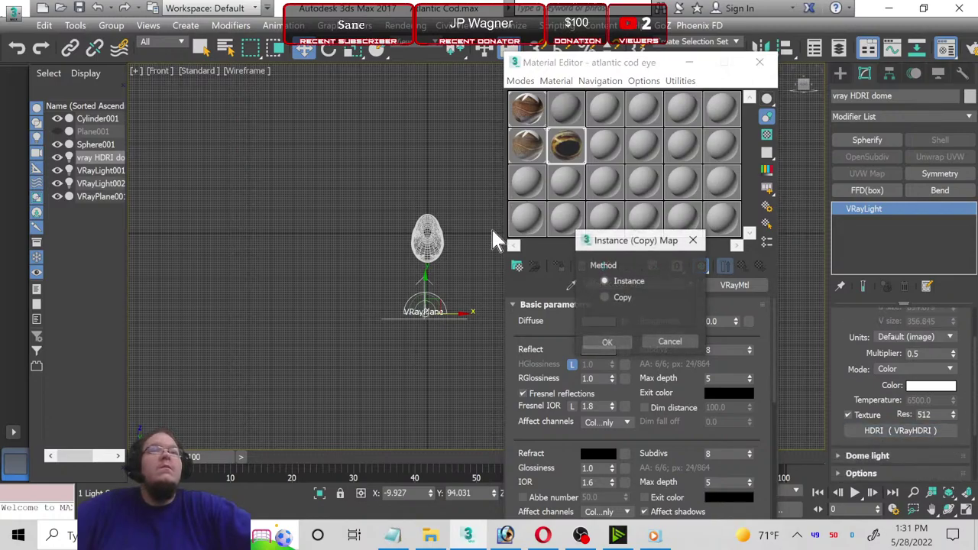
click(589, 342)
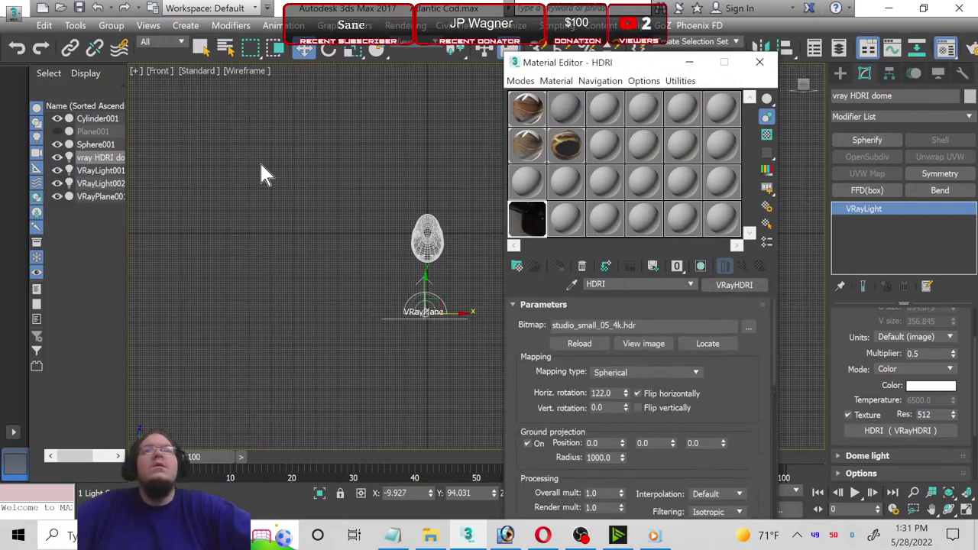
Step: Pick VRayPlane001's Matte/Shadow material into an empty slot and close the Material Editor
click(104, 196)
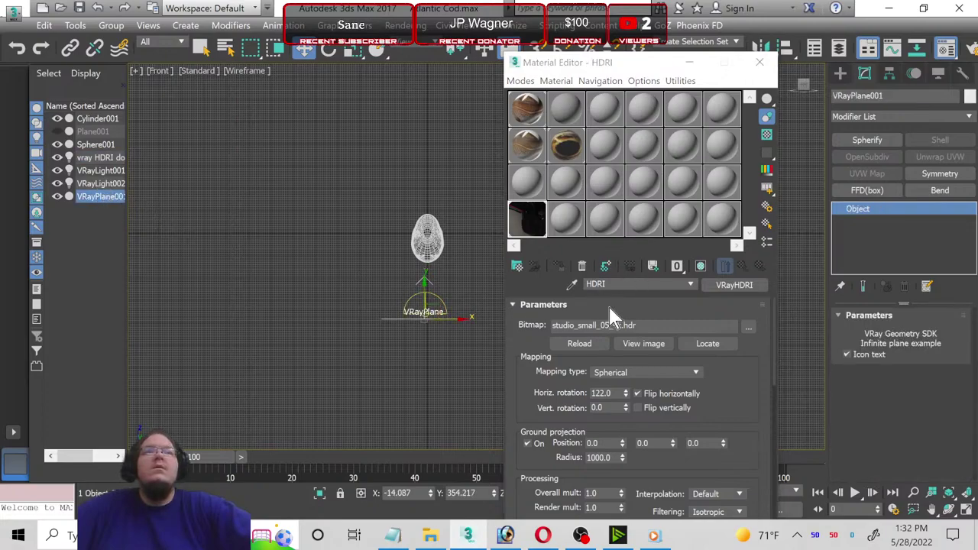
click(572, 285)
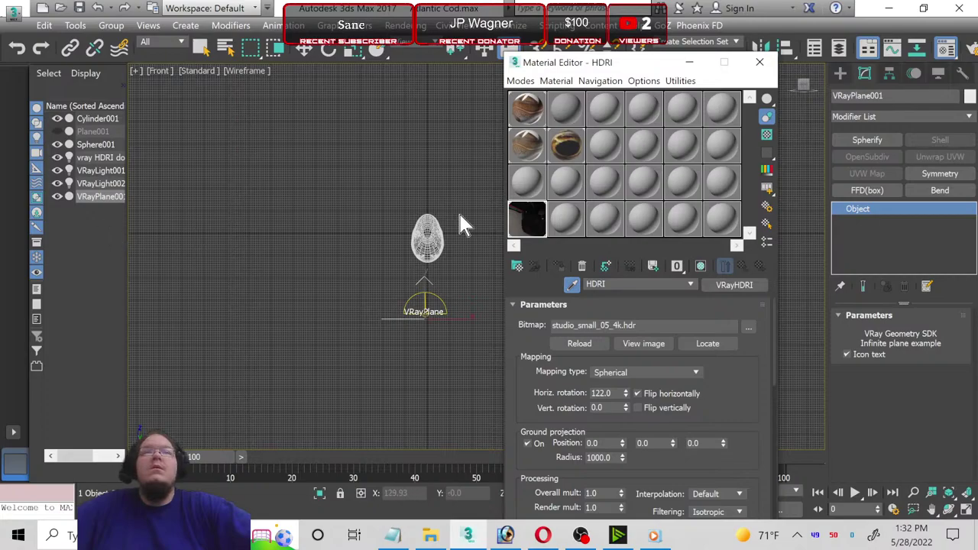
click(574, 233)
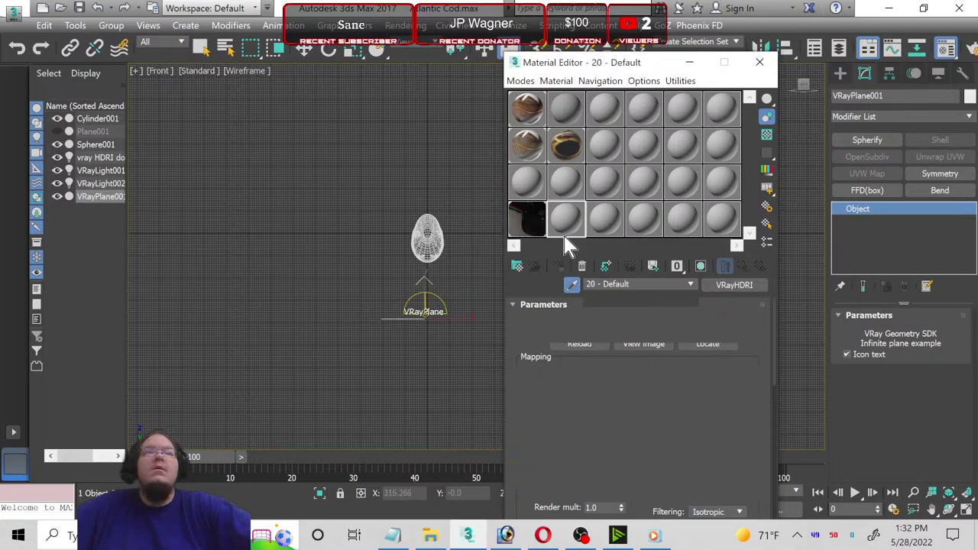
click(571, 283)
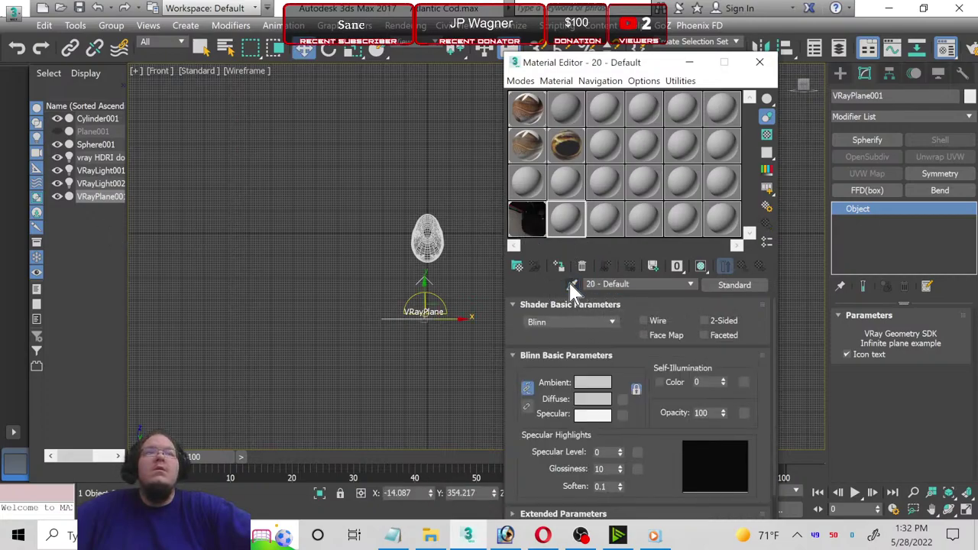
click(568, 288)
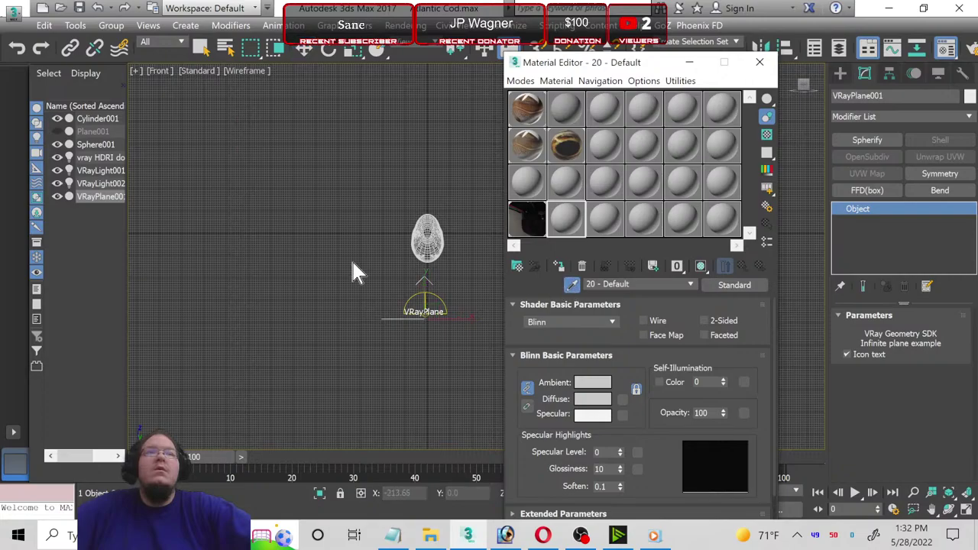
click(103, 196)
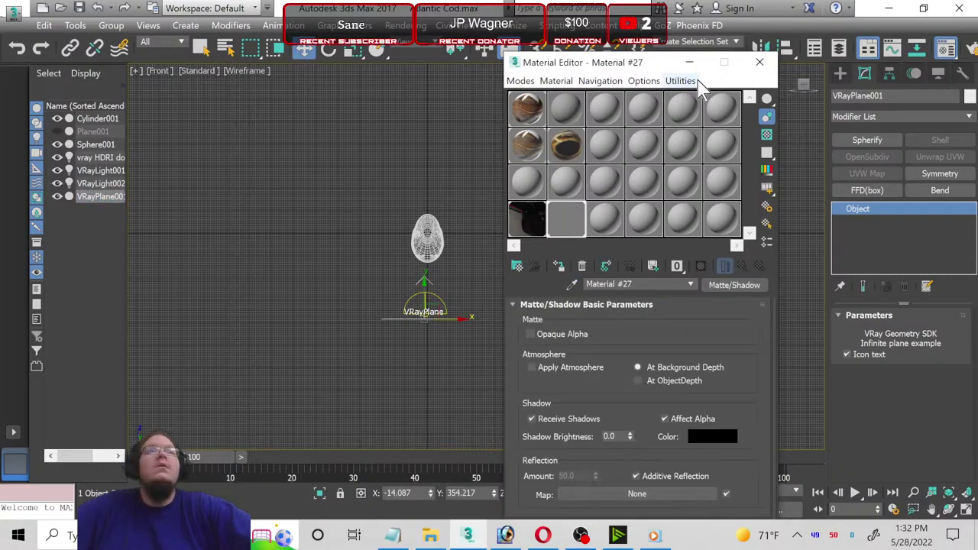
click(760, 62)
Step: Maximize the Perspective view and orbit to see the fish side-on
click(965, 509)
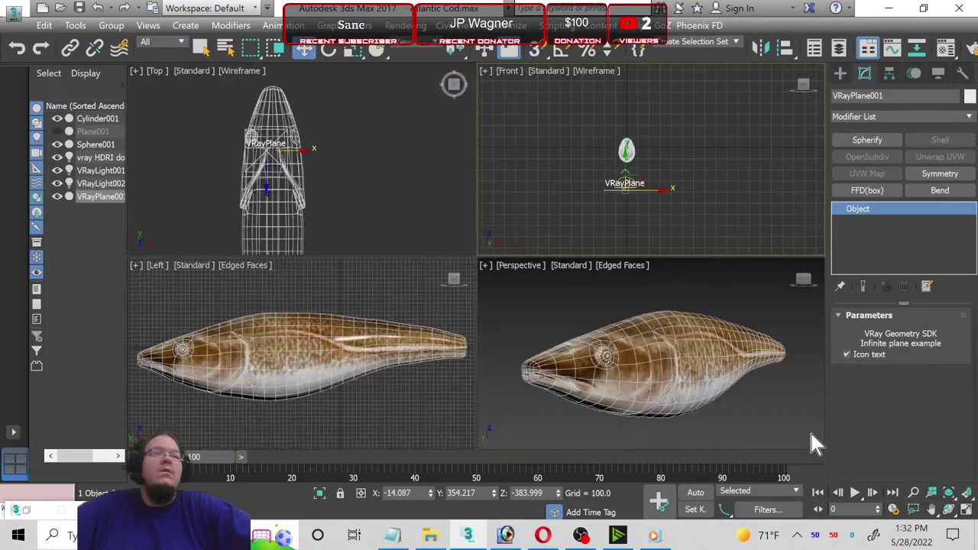
middle_click(704, 389)
click(965, 510)
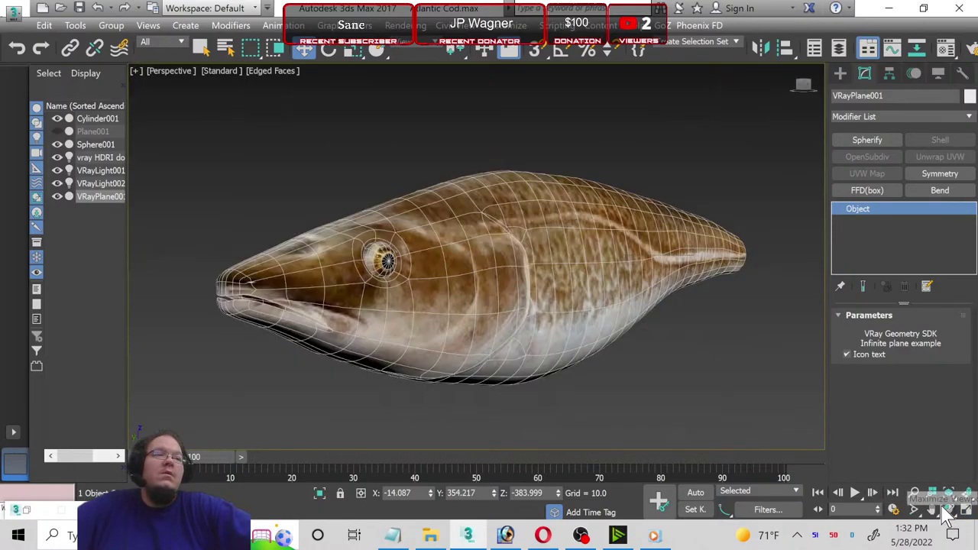
click(947, 509)
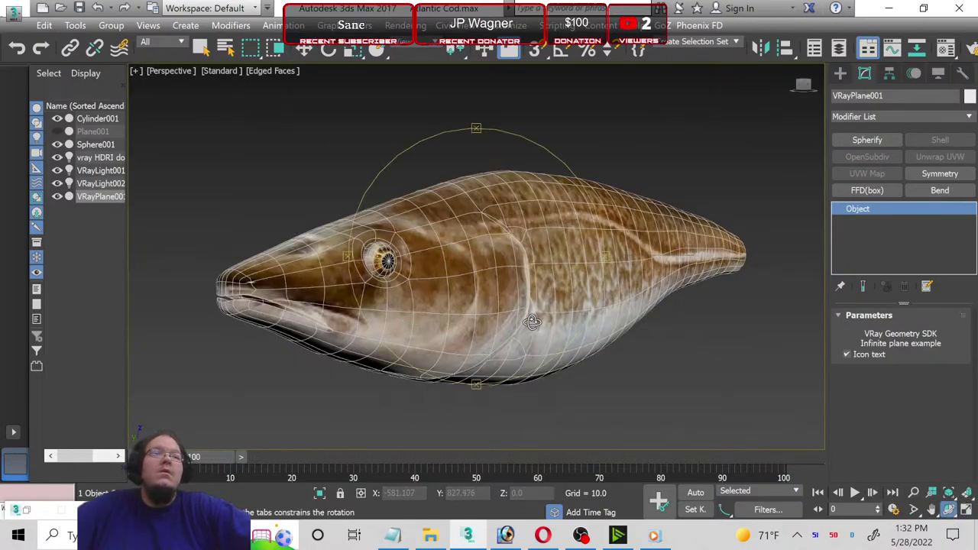
drag(510, 300, 335, 272)
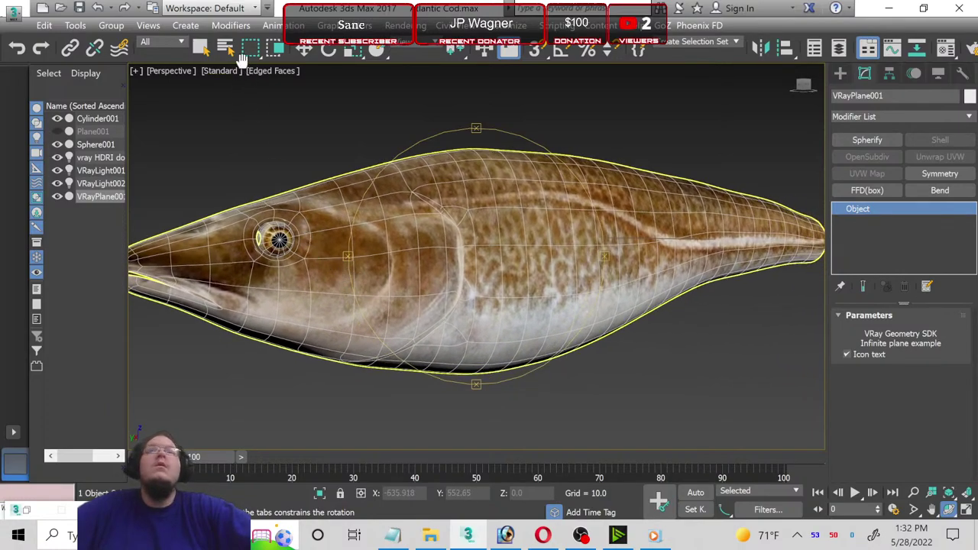
Step: Rotate the eye sphere -9 degrees on Z, then deselect it
click(304, 48)
click(292, 92)
click(279, 239)
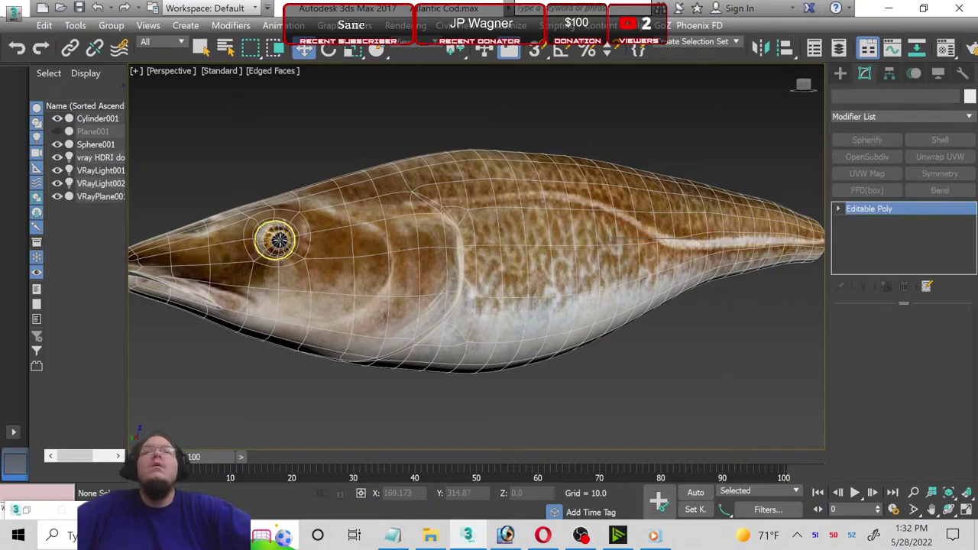
click(329, 48)
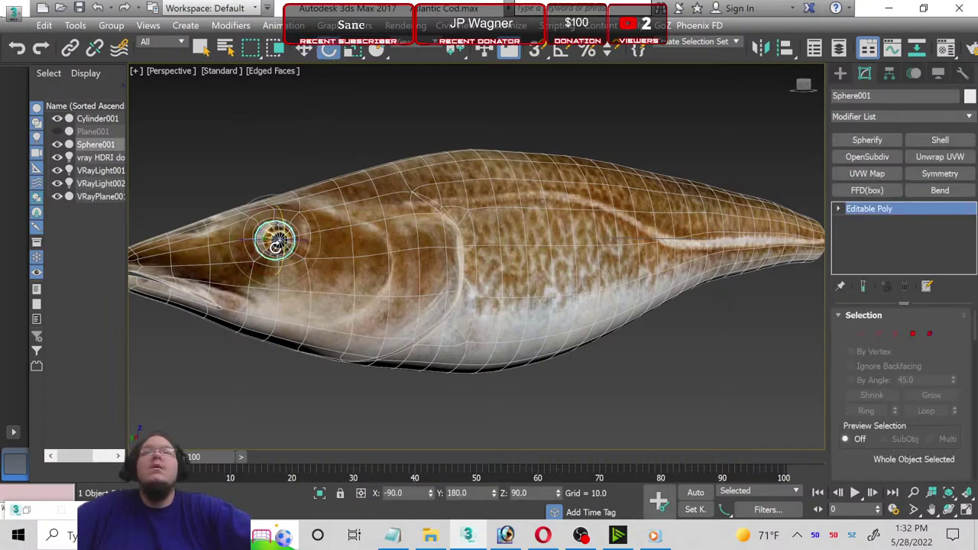
drag(269, 243, 262, 242)
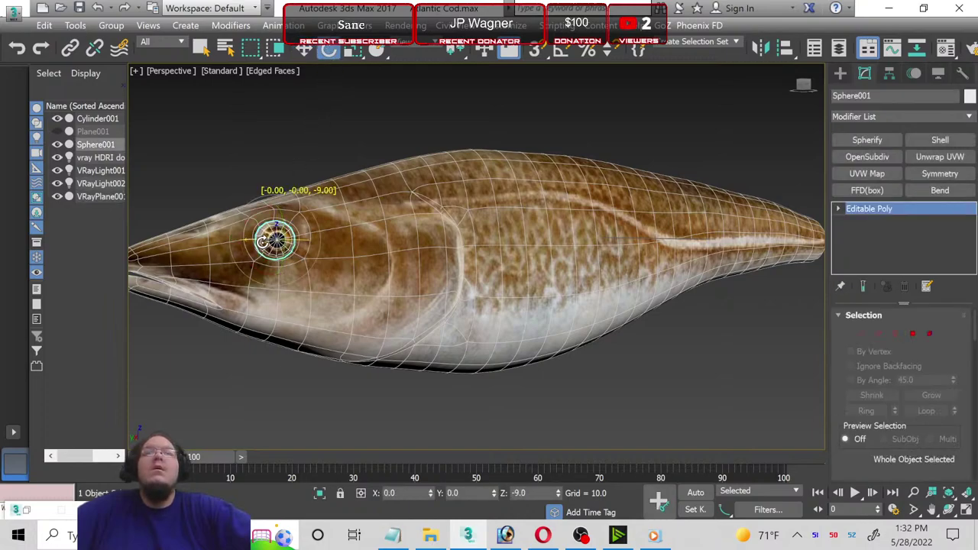
click(287, 164)
Step: Zoom and pan to centre the fish, and turn on Show Safe Frames
click(915, 493)
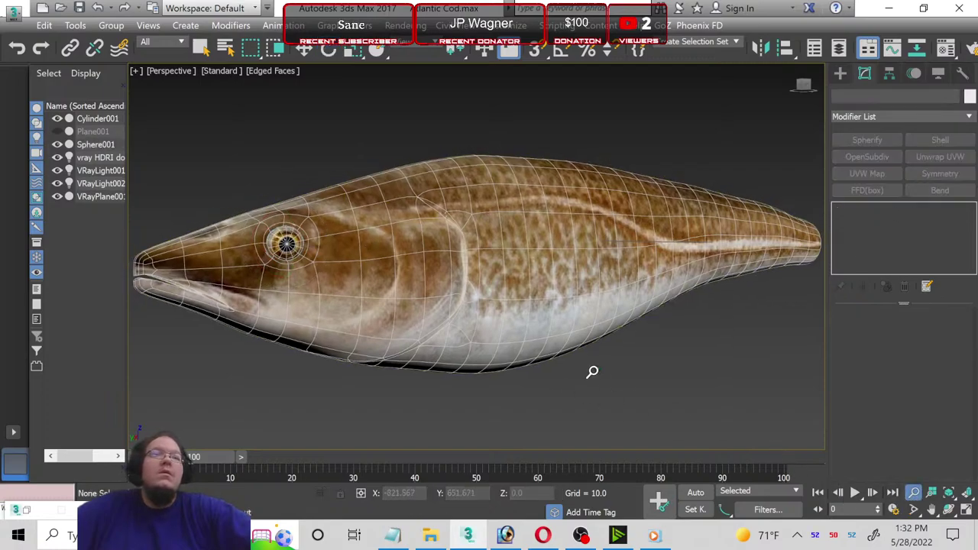
scroll(592, 374, down, 4)
scroll(590, 374, up, 3)
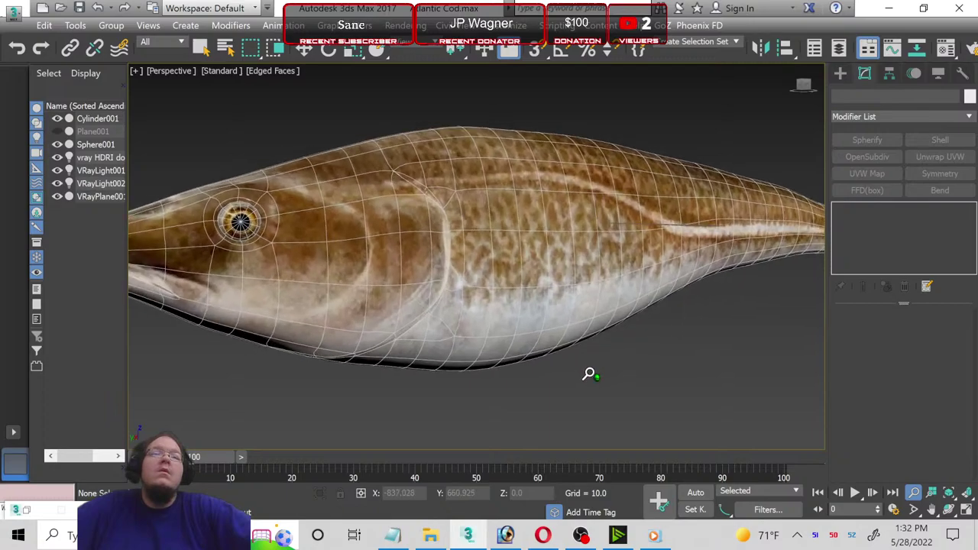
scroll(570, 384, down, 4)
scroll(591, 378, up, 1)
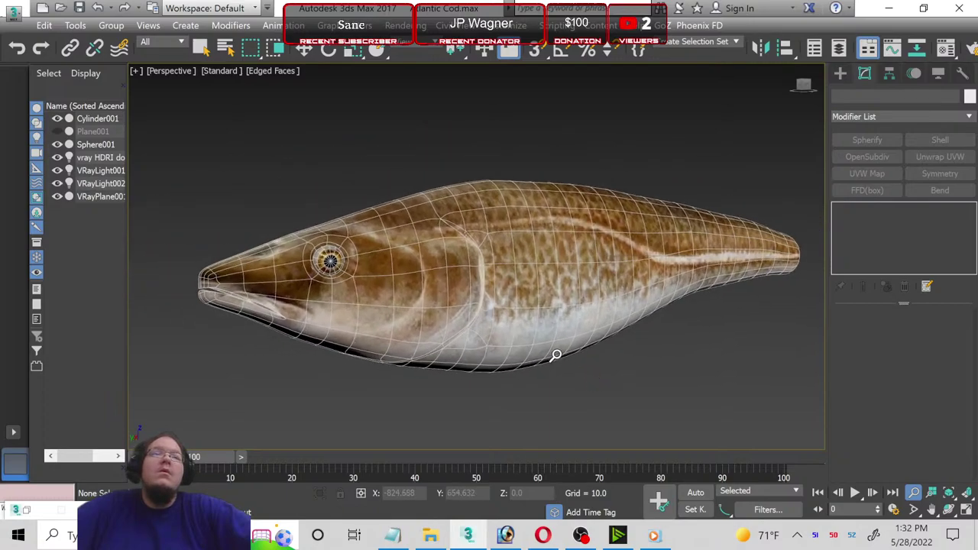
middle_drag(557, 355, 535, 328)
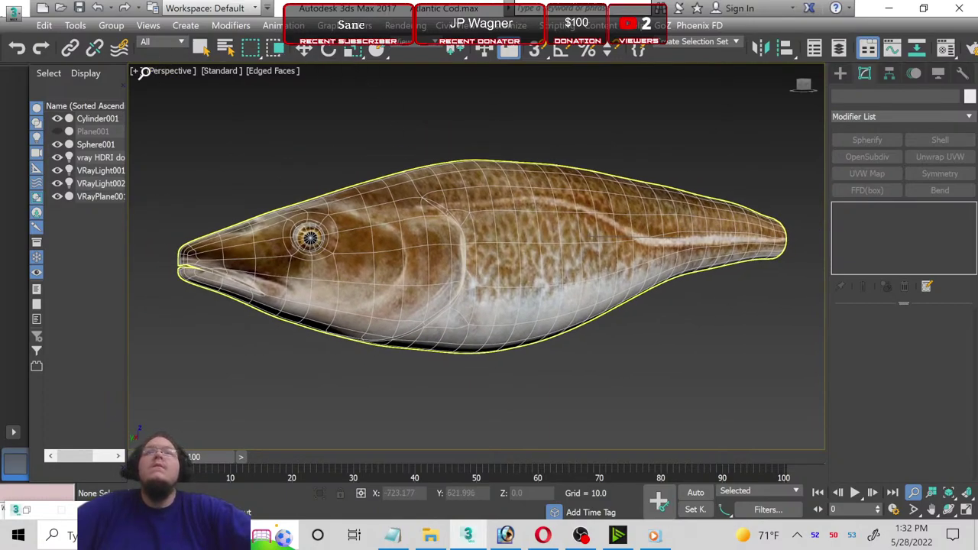
click(193, 72)
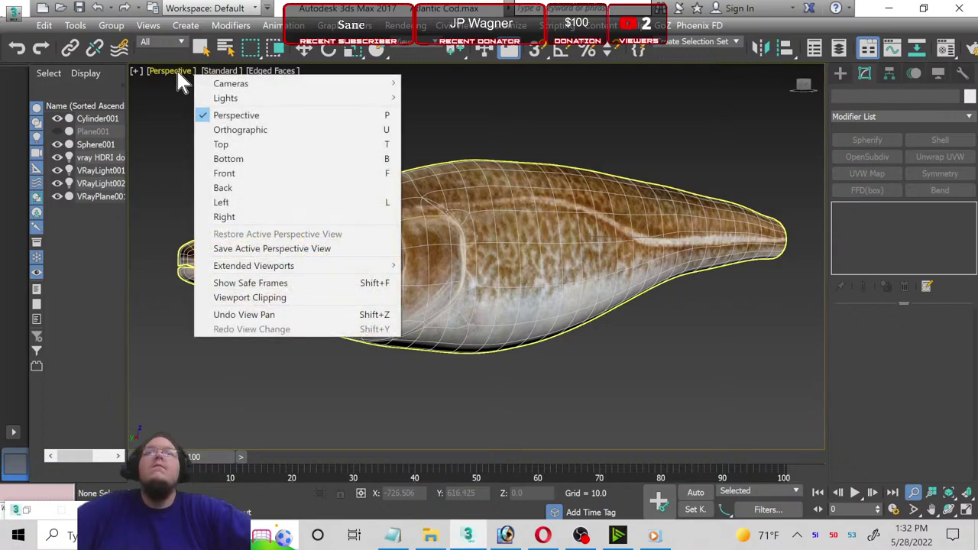
click(284, 288)
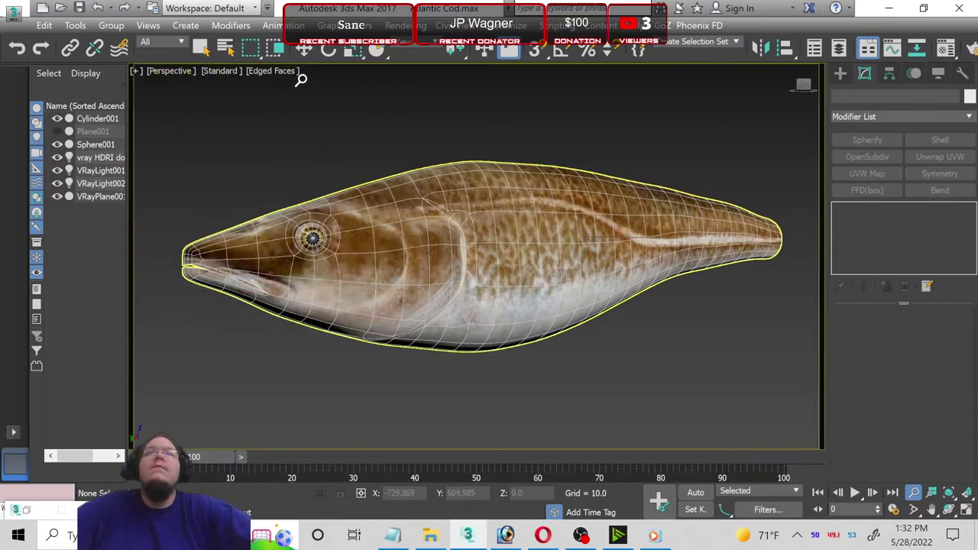
Step: Lower the fish slightly in the frame and render the perspective view with Shift+Q
scroll(339, 146, down, 2)
scroll(343, 147, down, 1)
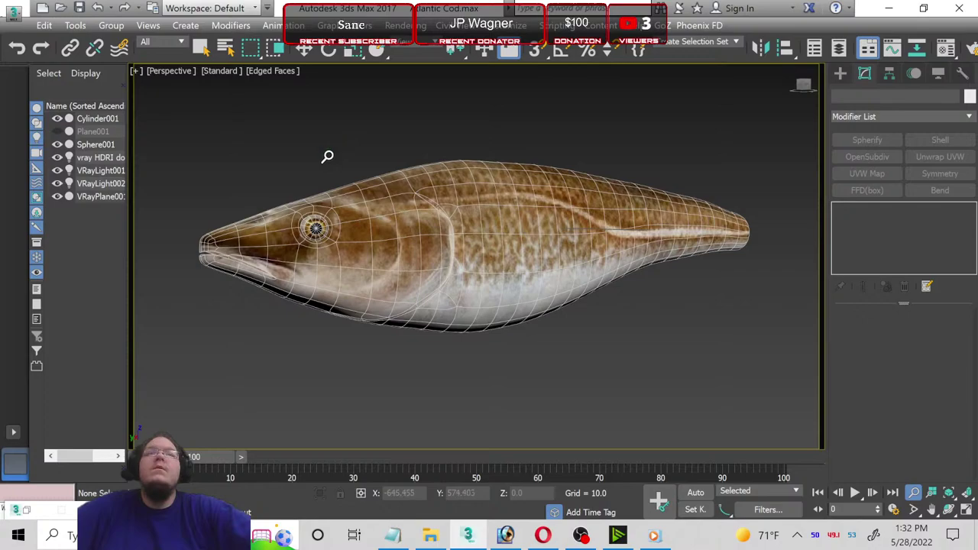
middle_drag(327, 157, 331, 178)
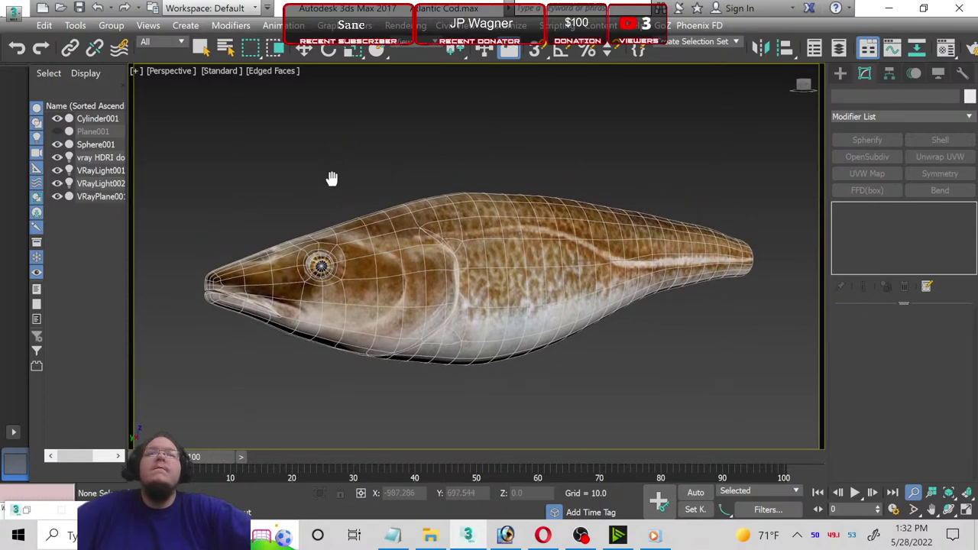
middle_drag(331, 178, 334, 173)
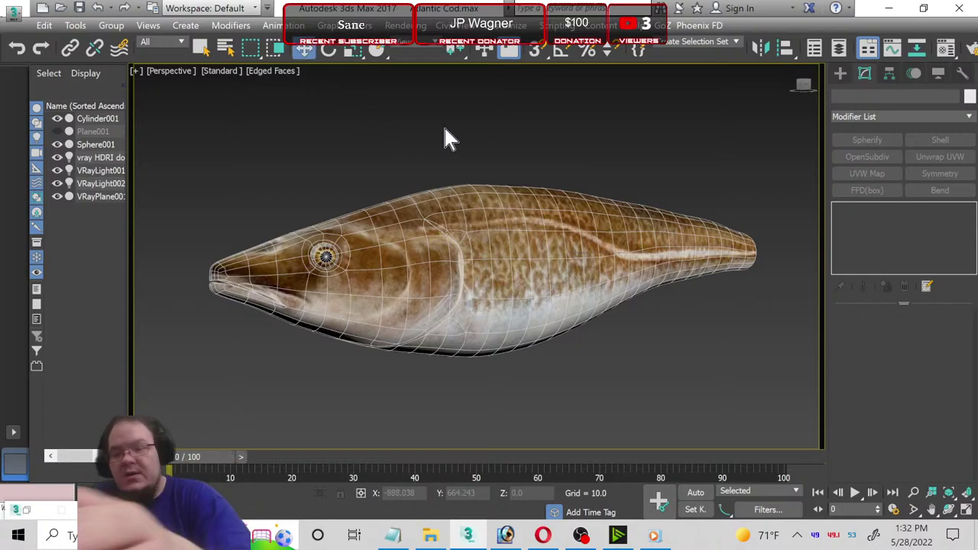
key(shift+q)
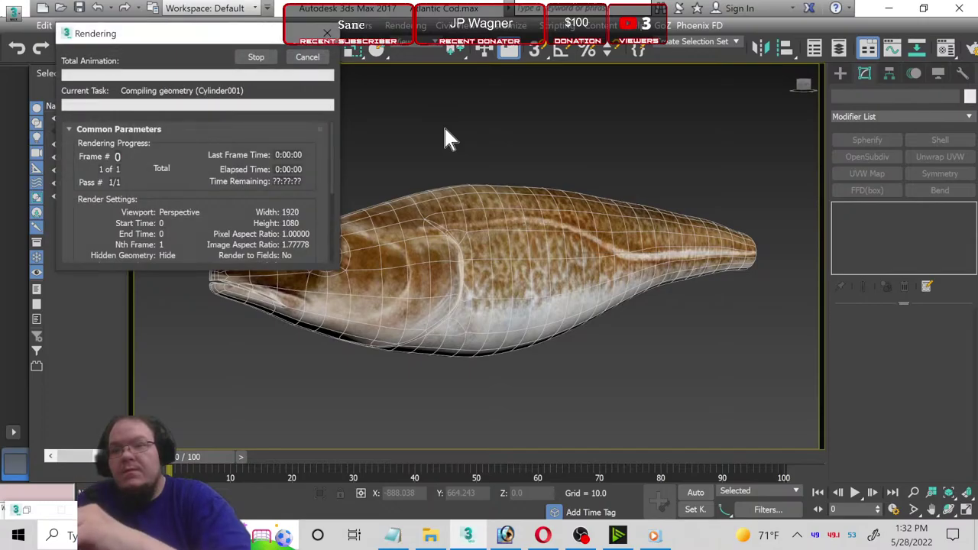
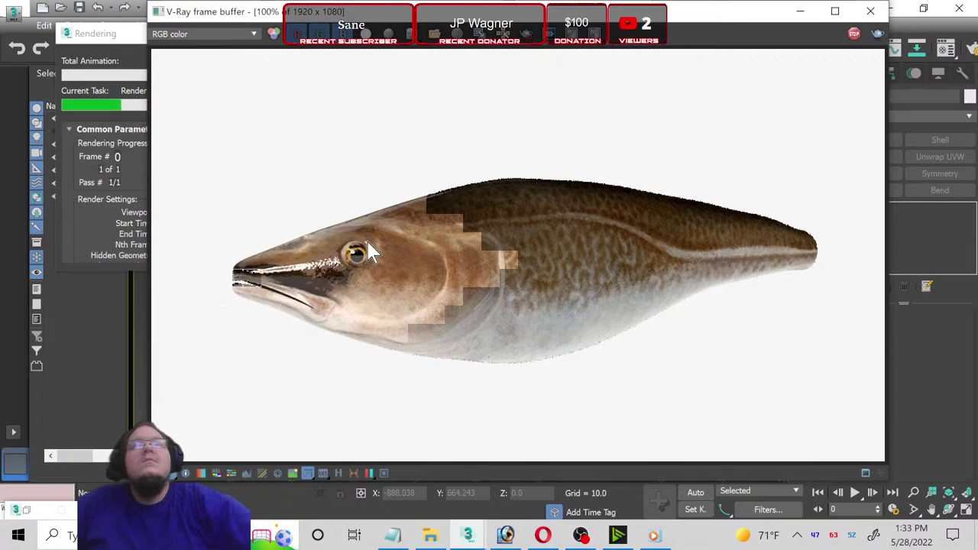
Step: Zoom the V-Ray frame buffer in and out to inspect the cod's eye detail
scroll(363, 243, up, 1)
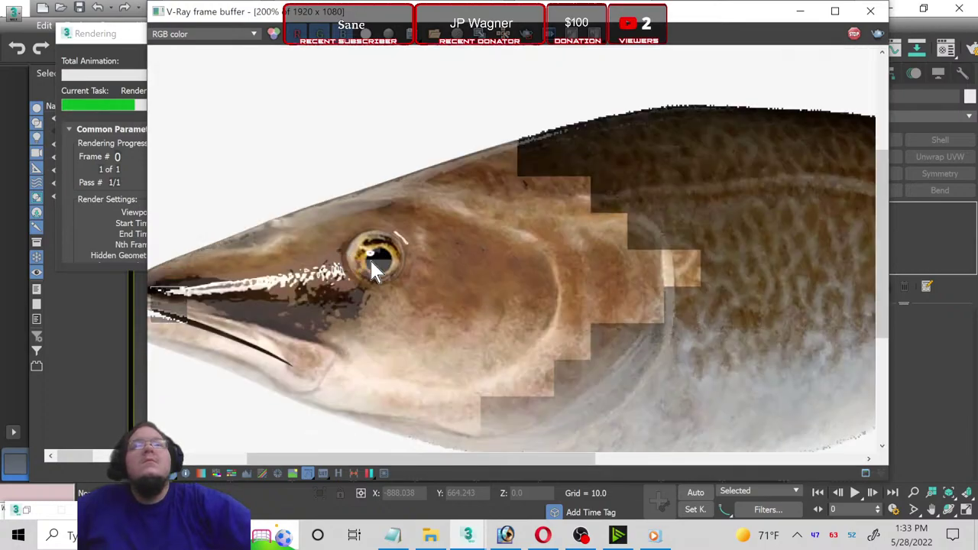
scroll(374, 256, up, 1)
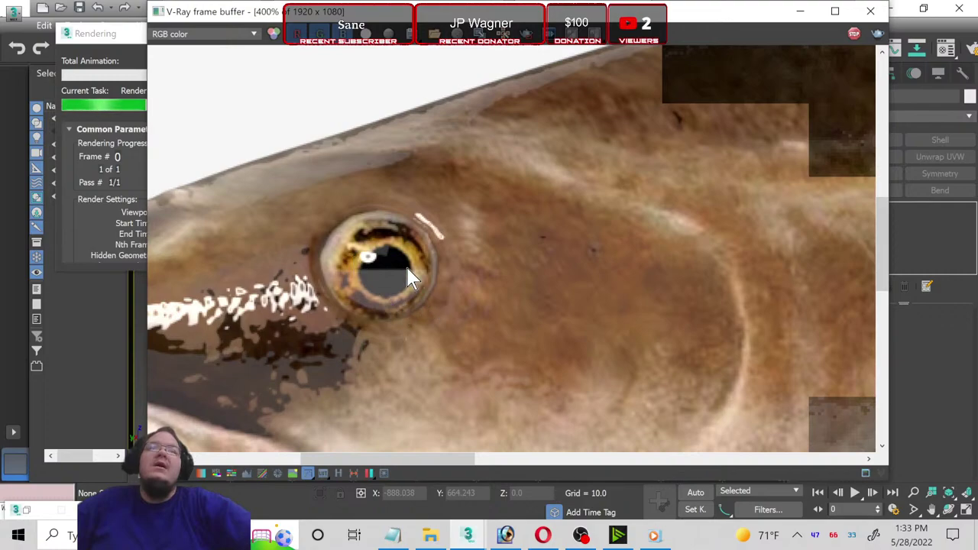
scroll(481, 275, down, 1)
scroll(489, 277, down, 1)
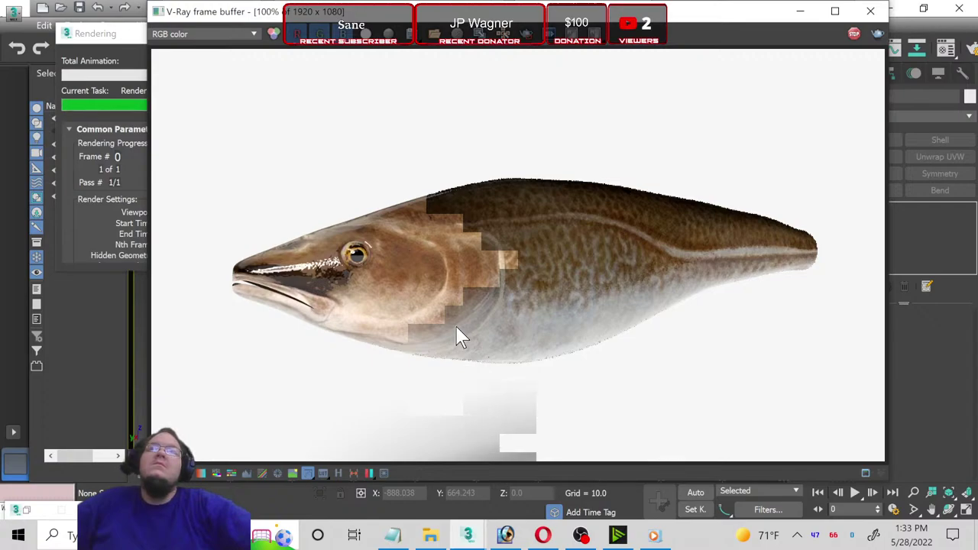
click(116, 57)
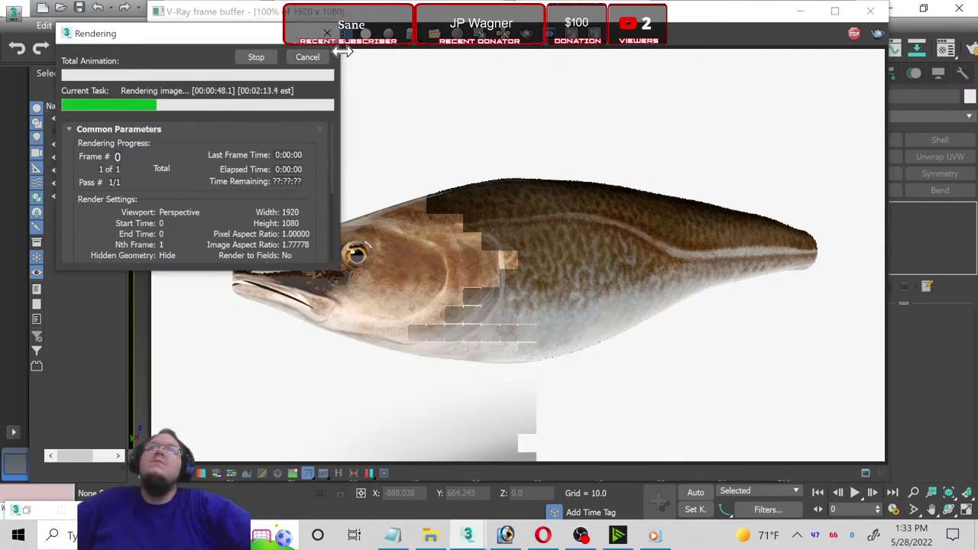
Step: Close the render and open the HDRI dome light's map settings in the Material Editor
click(871, 11)
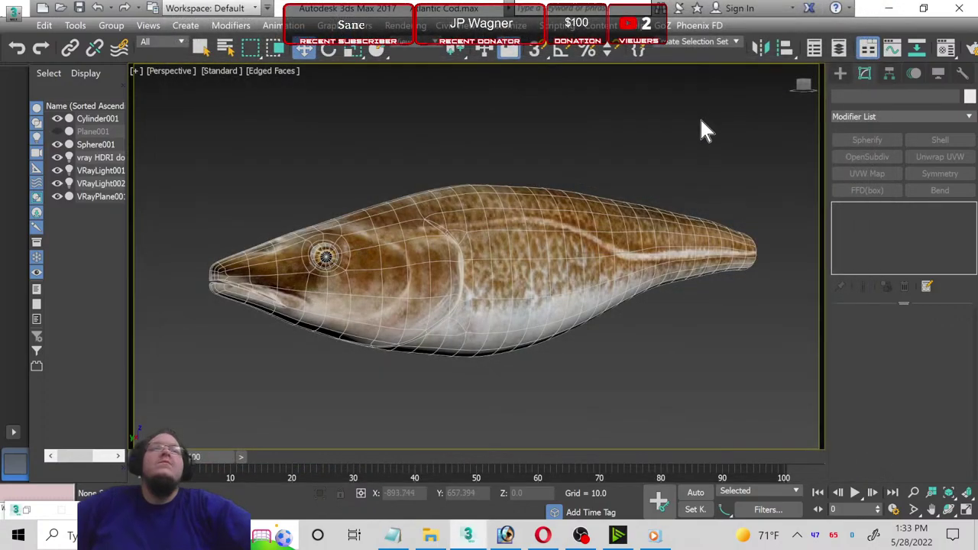
click(99, 160)
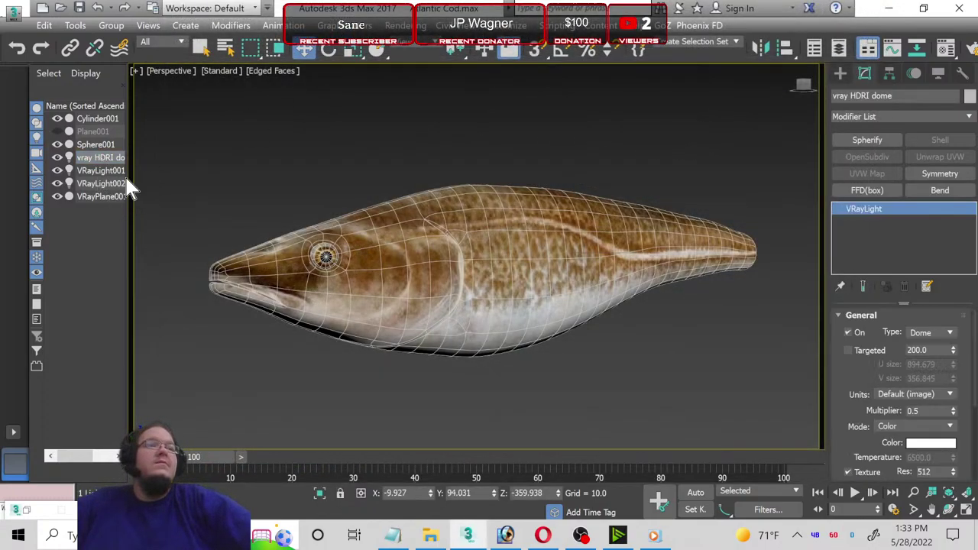
key(m)
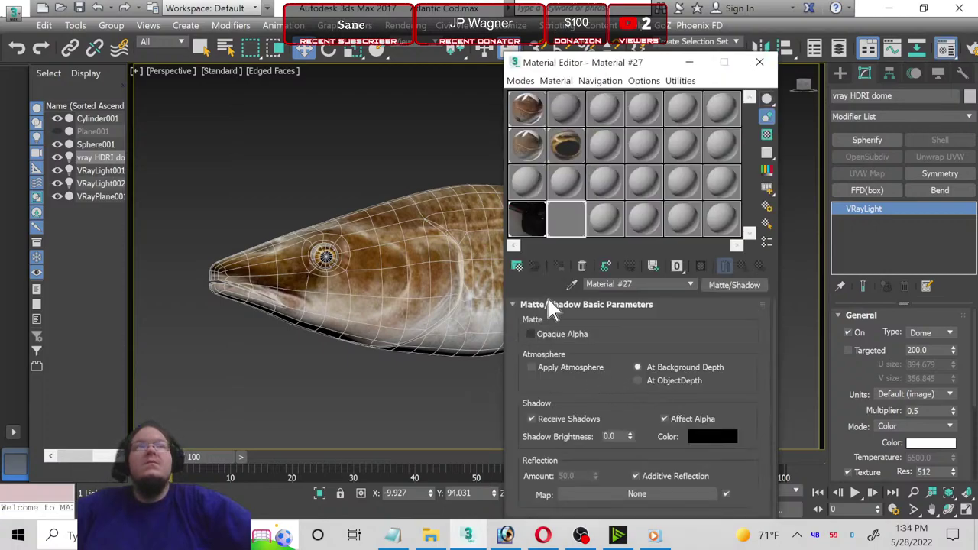
click(527, 213)
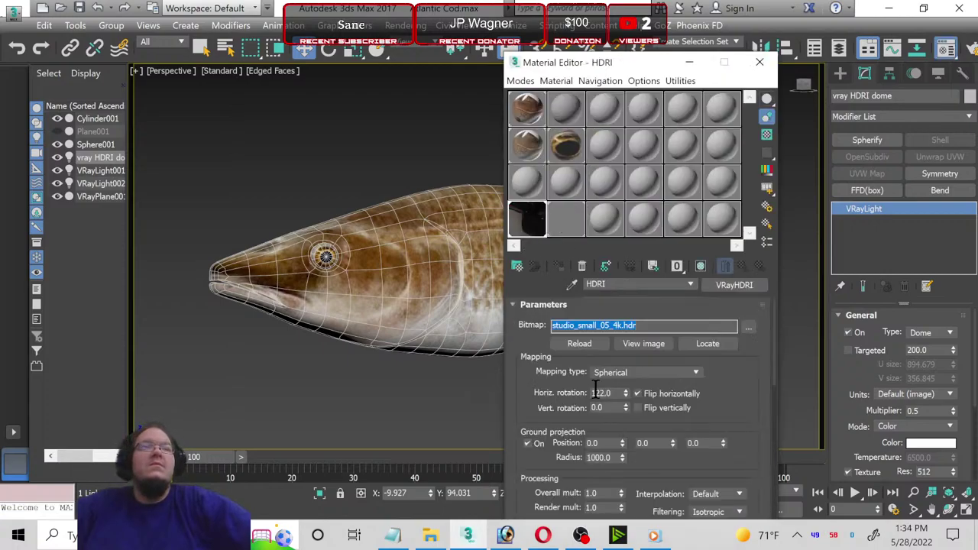
Step: Set the HDRI map's horizontal rotation to 177 and close the Material Editor
double_click(603, 393)
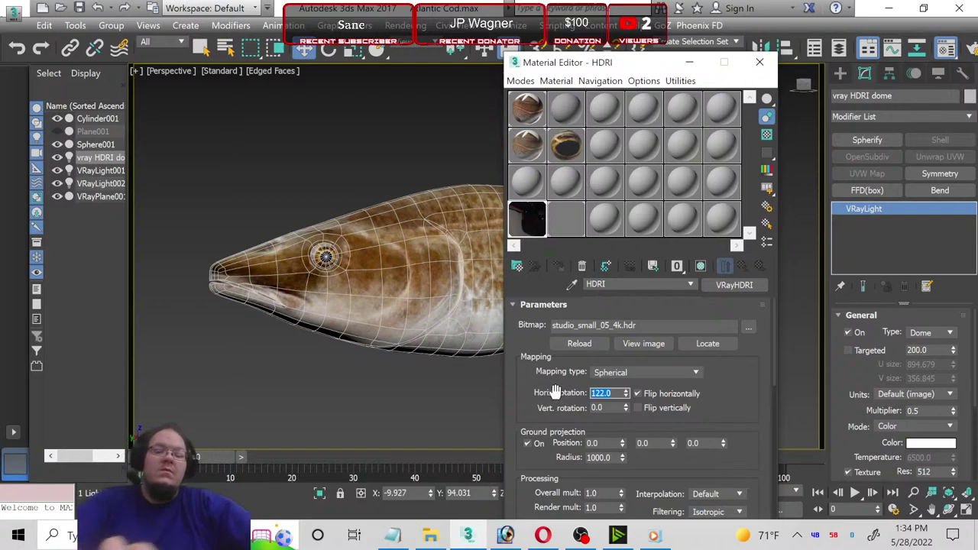
text(1000)
key(Return)
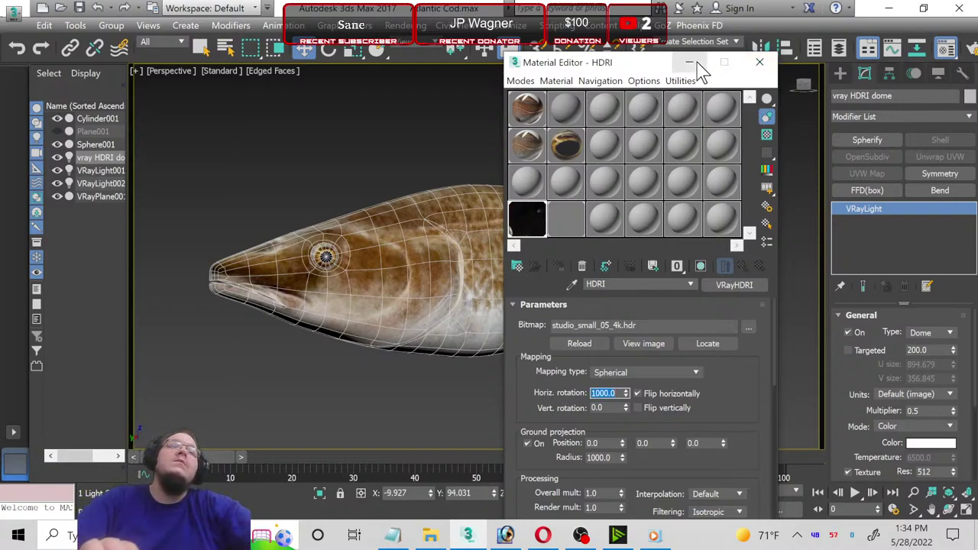
text(100)
key(Return)
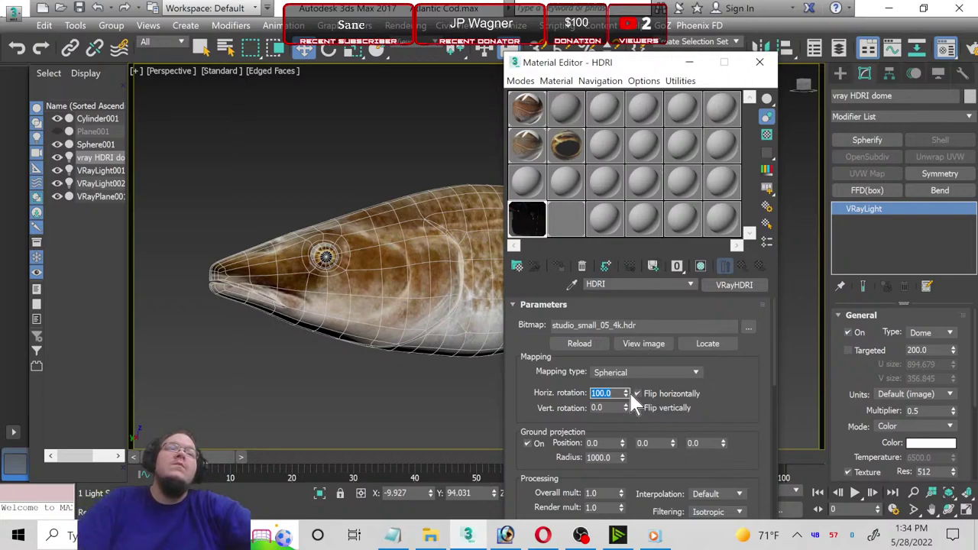
drag(632, 395, 629, 392)
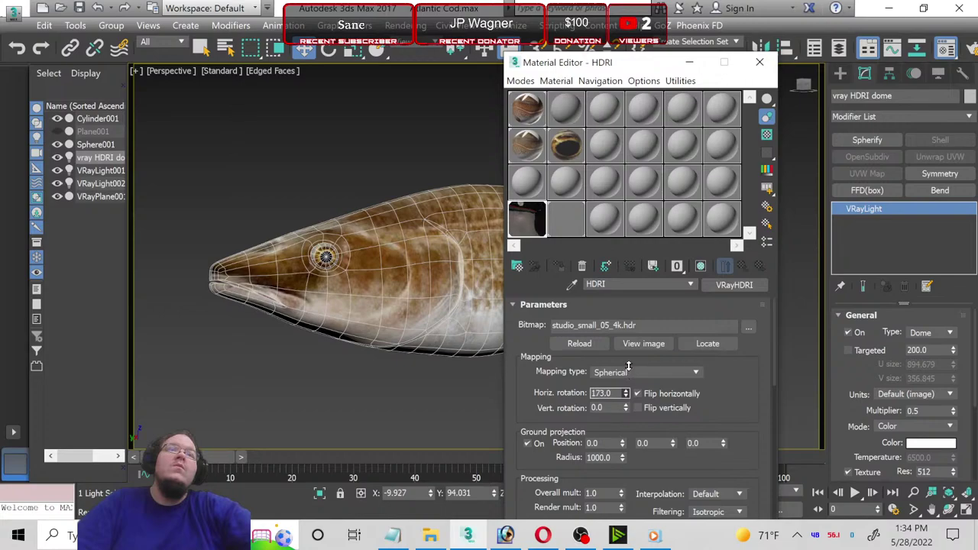
drag(628, 365, 628, 364)
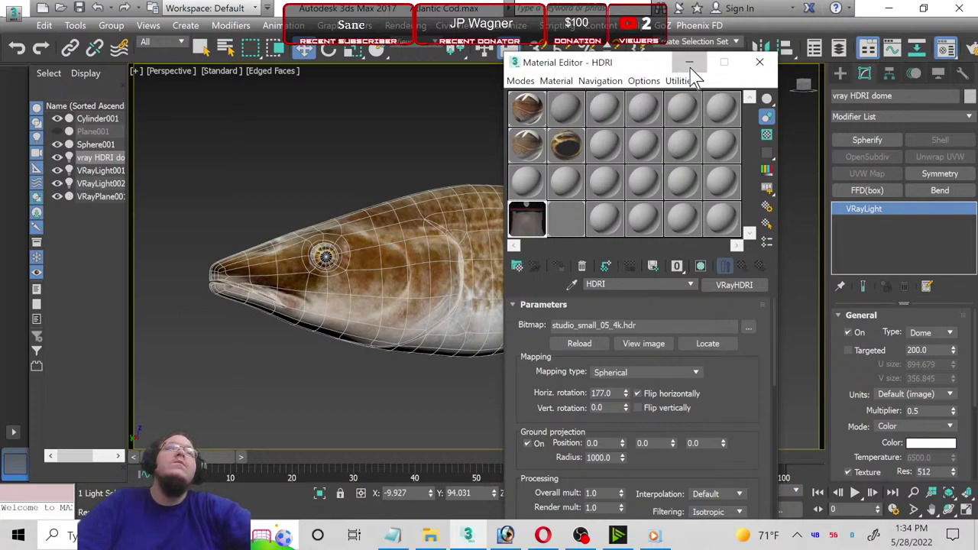
click(760, 62)
click(730, 237)
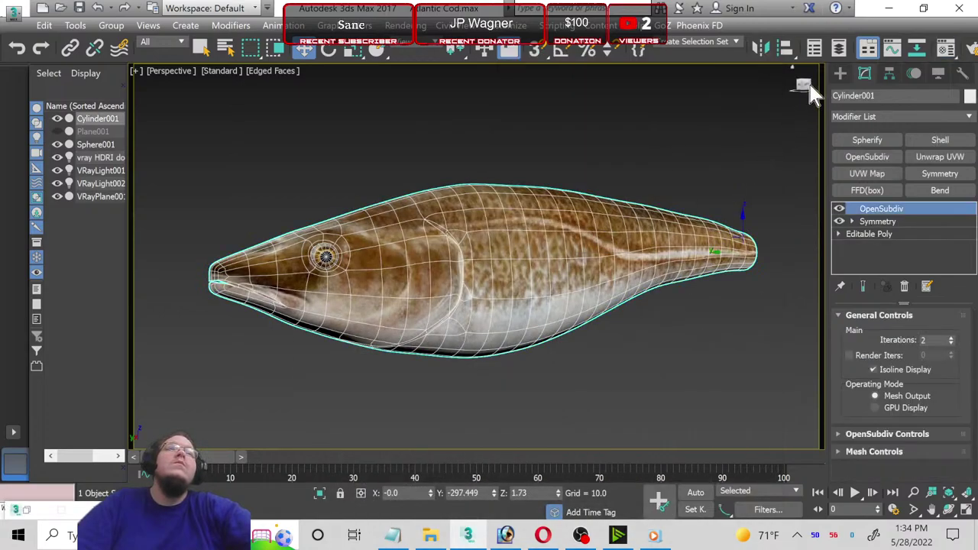
Step: Orbit the perspective view around the cod, deselect, then start and cancel a test render
mouse_move(804, 85)
mouse_down()
mouse_move(624, 132)
mouse_move(544, 136)
mouse_up()
click(528, 130)
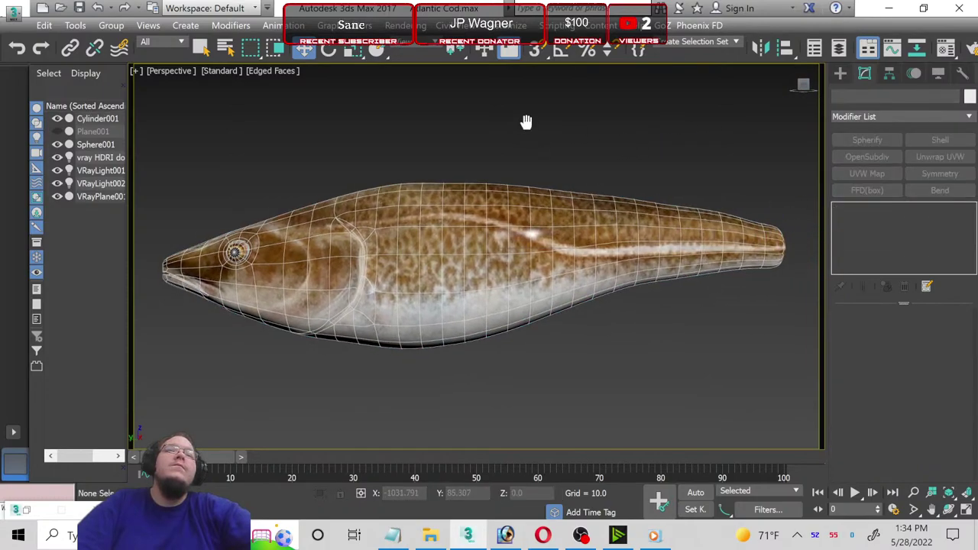
click(175, 71)
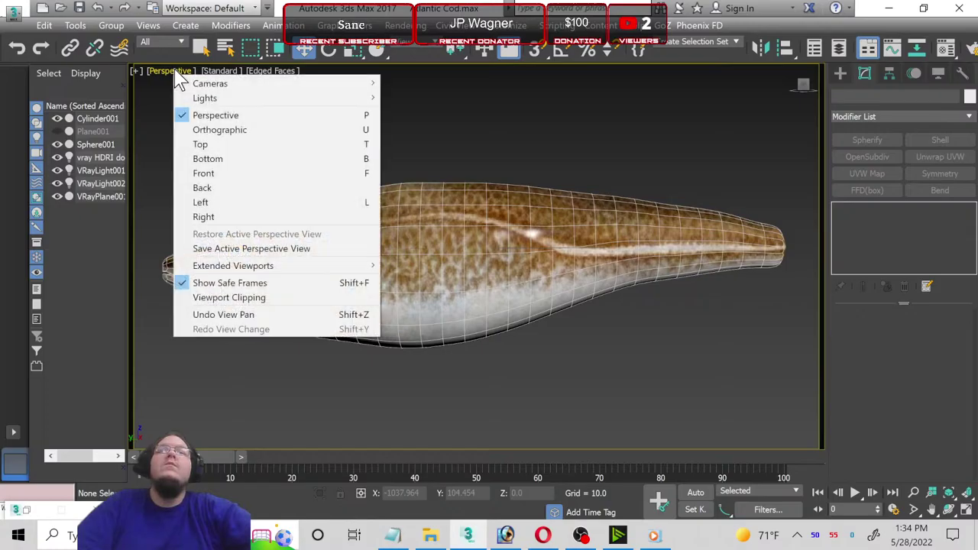
click(460, 146)
key(shift+q)
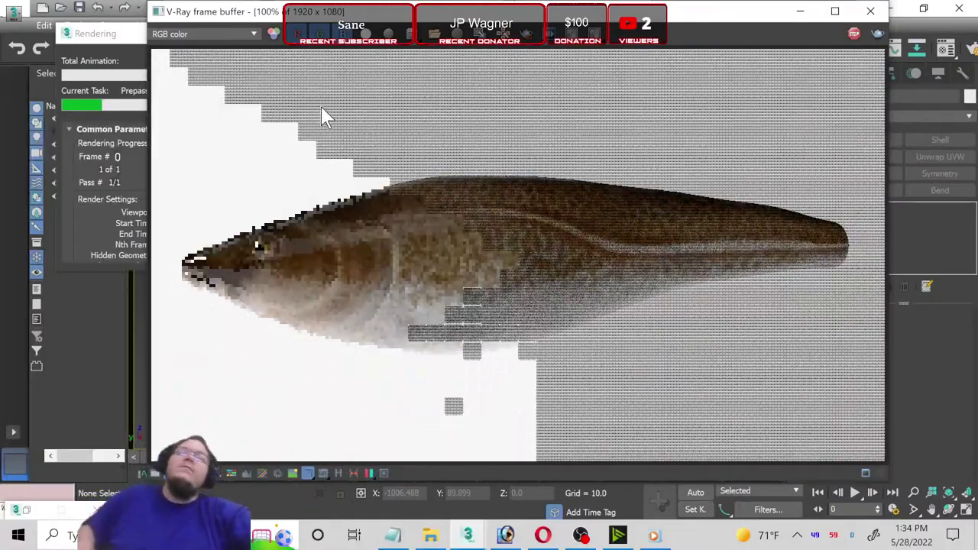
click(84, 33)
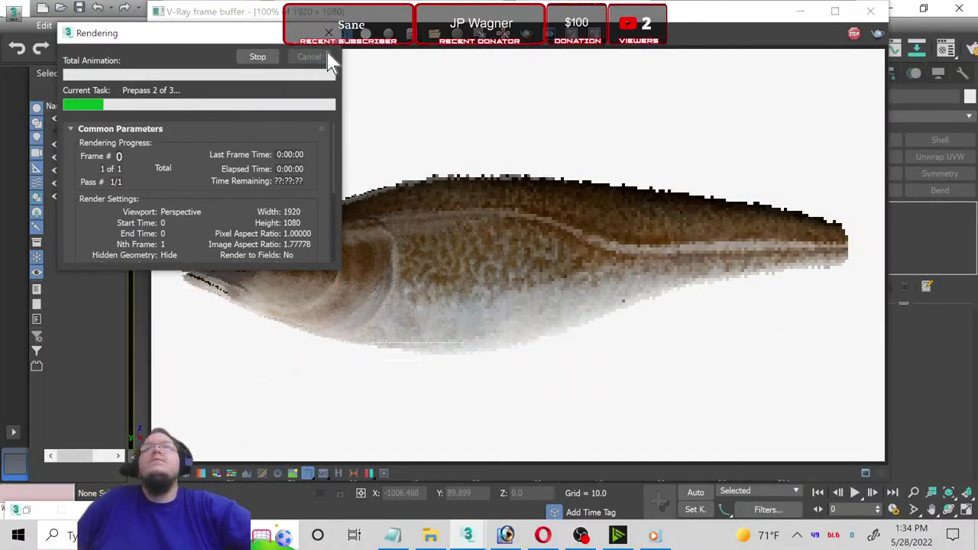
click(870, 10)
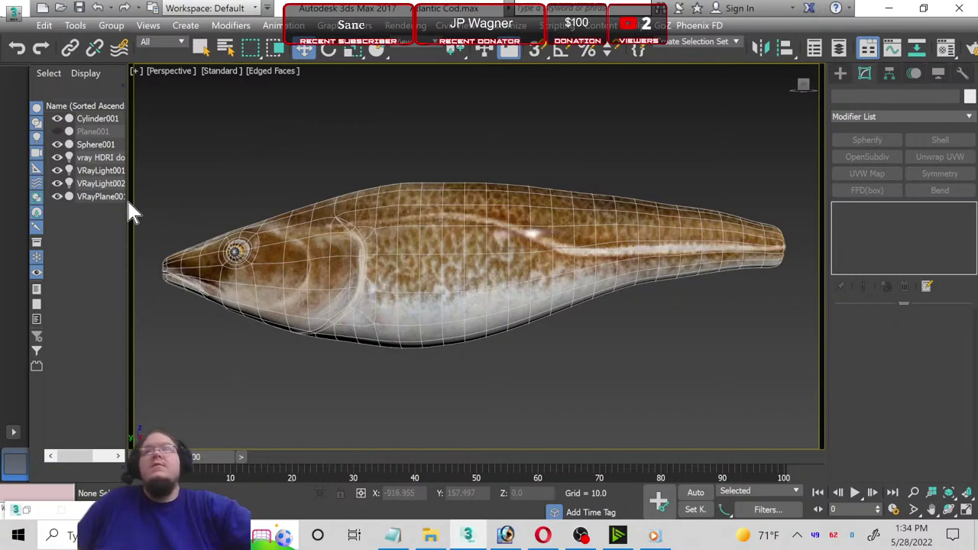
Step: Enter 135 as the HDRI map's horizontal rotation and minimize the Material Editor
key(m)
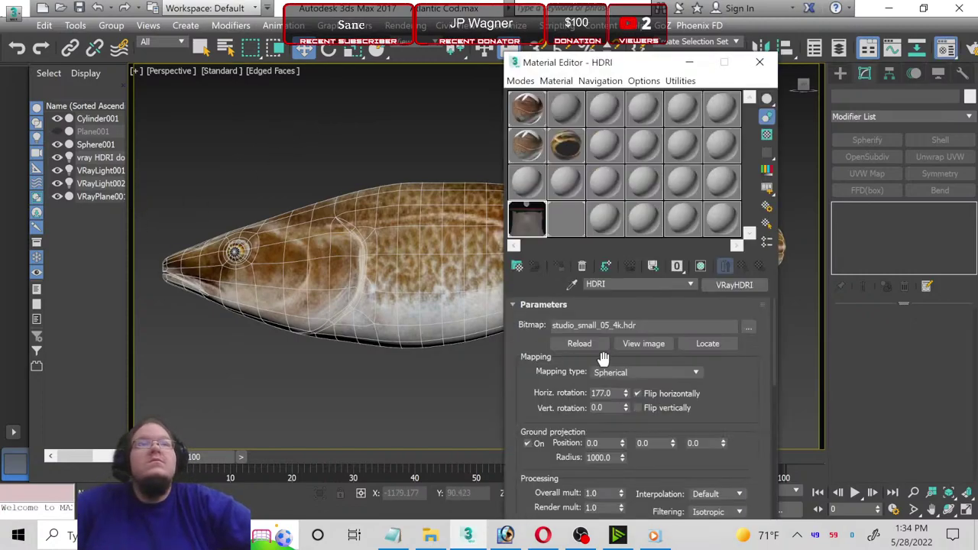
double_click(603, 393)
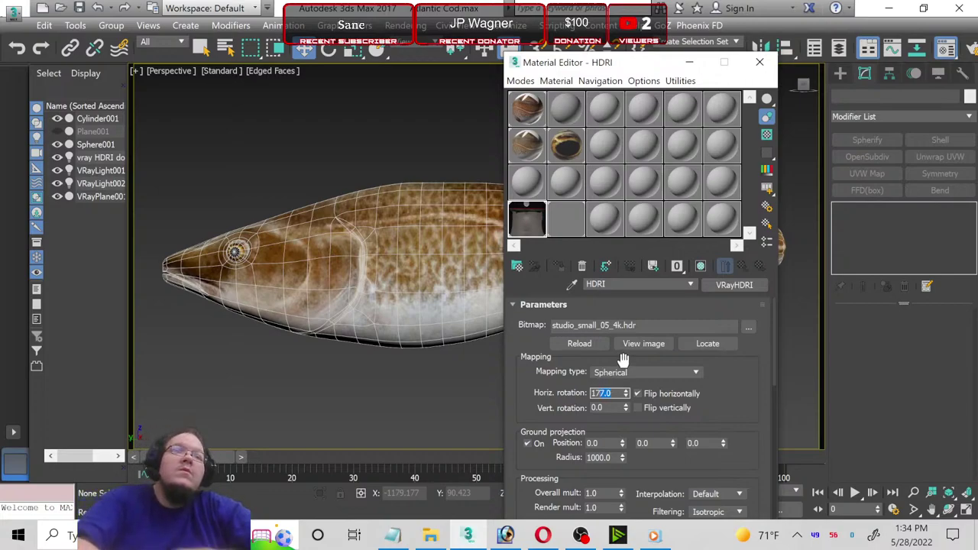
text(1)
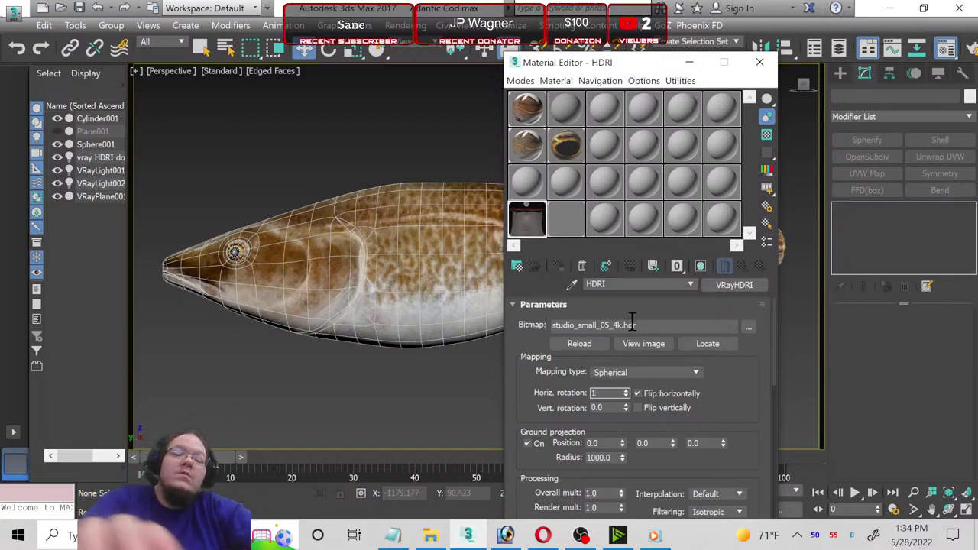
text(35)
key(Return)
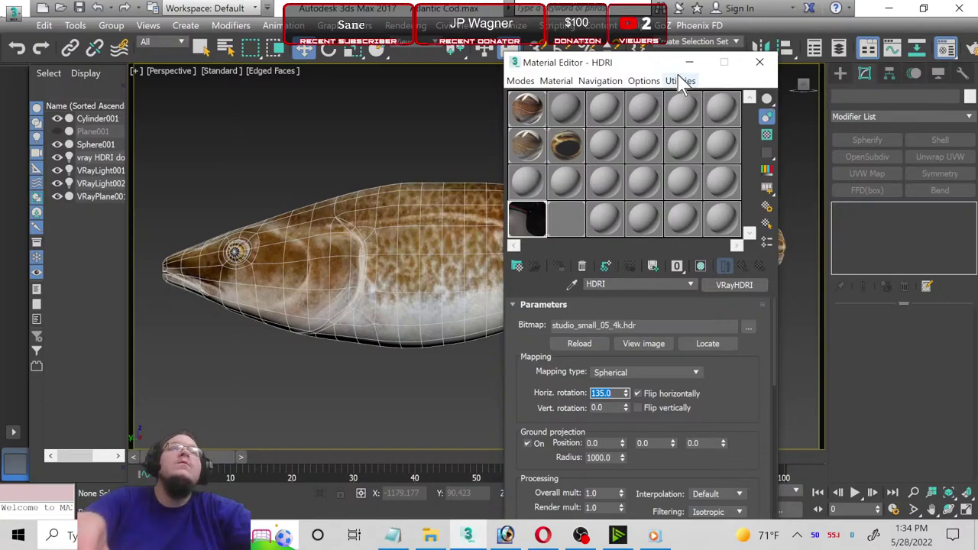
click(681, 81)
click(689, 63)
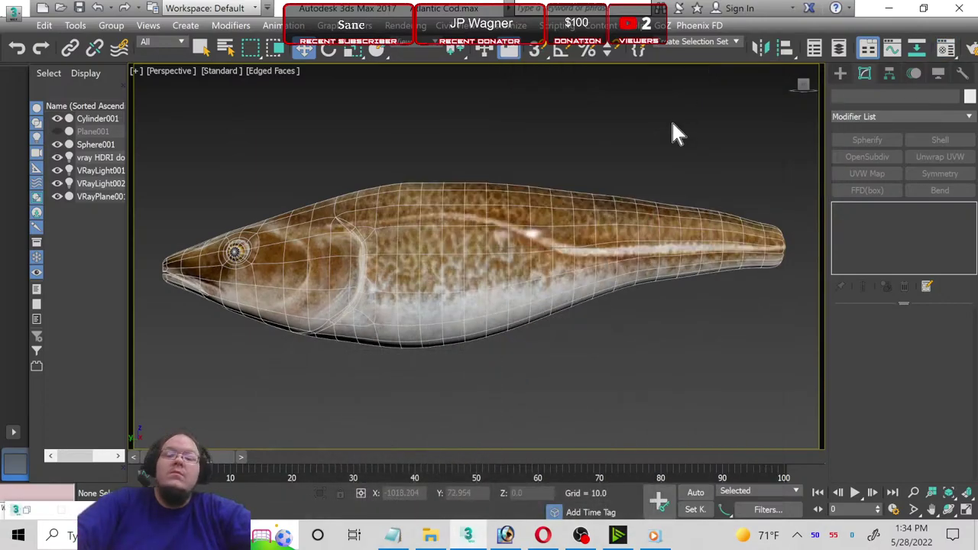
Step: Test-render the cod with the 135-degree HDRI, then cancel it and close the render window
key(shift+q)
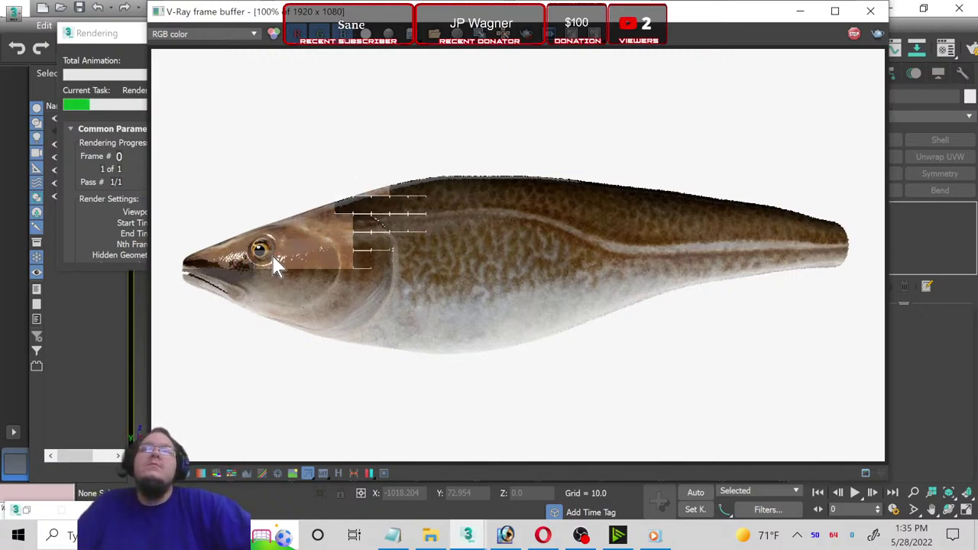
scroll(272, 260, up, 1)
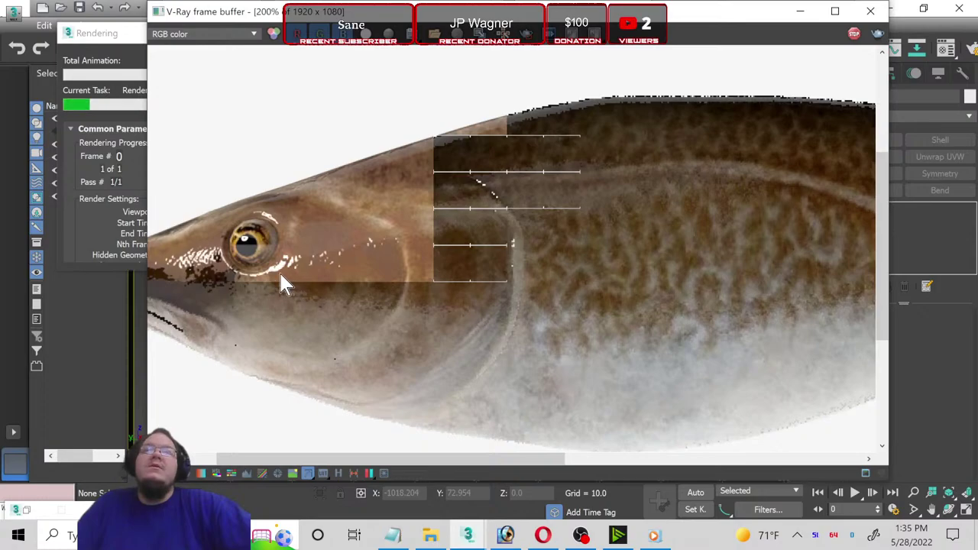
click(127, 67)
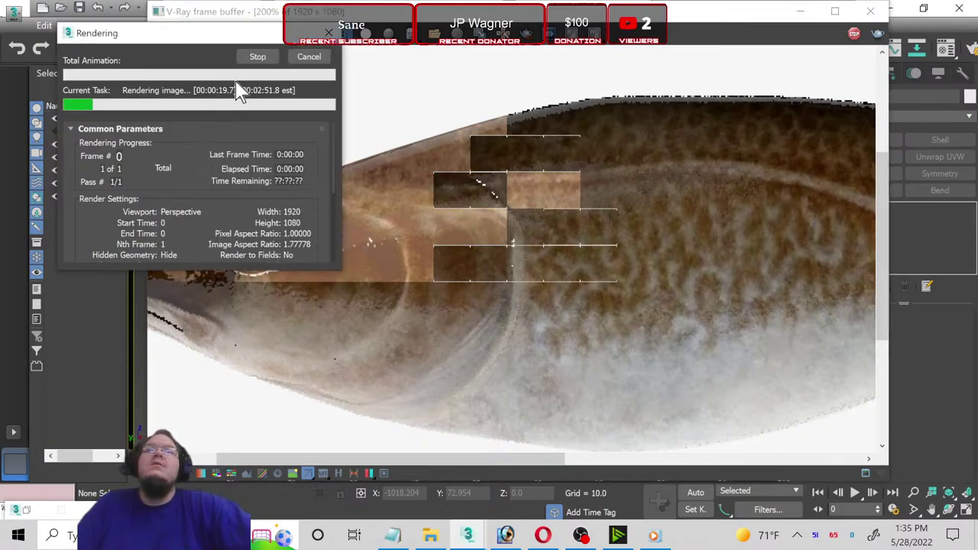
click(306, 58)
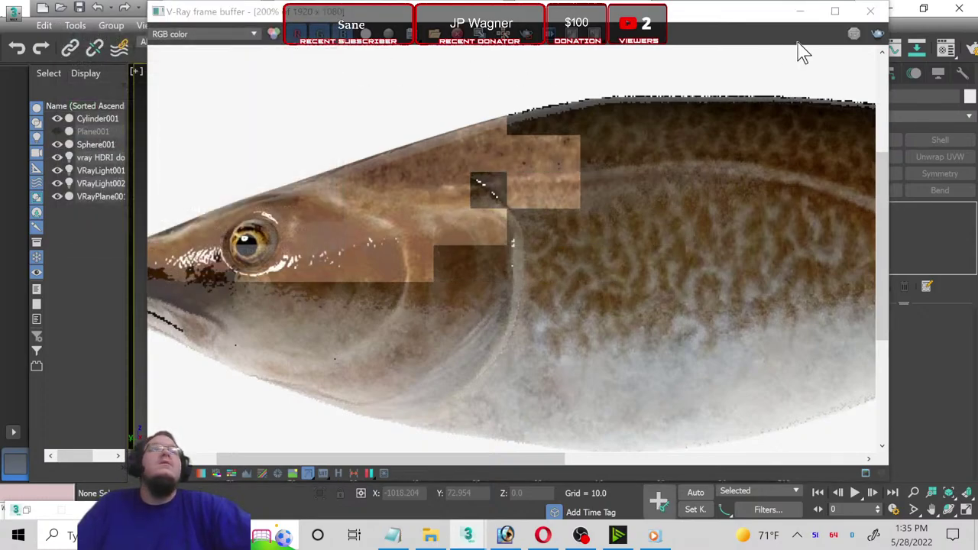
click(871, 14)
Step: Open the atlantic cod texture material and unlock Fresnel IOR so it uses 1.6
click(304, 243)
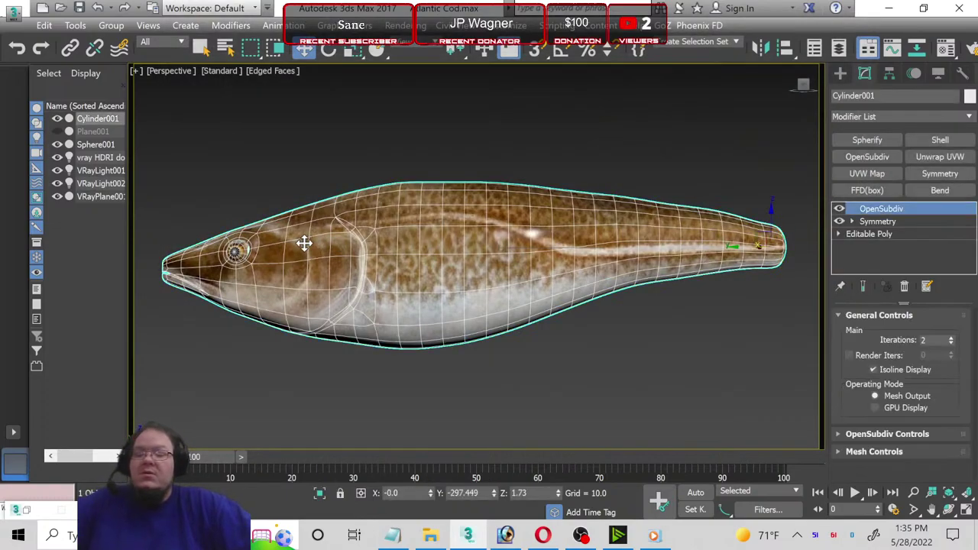
key(m)
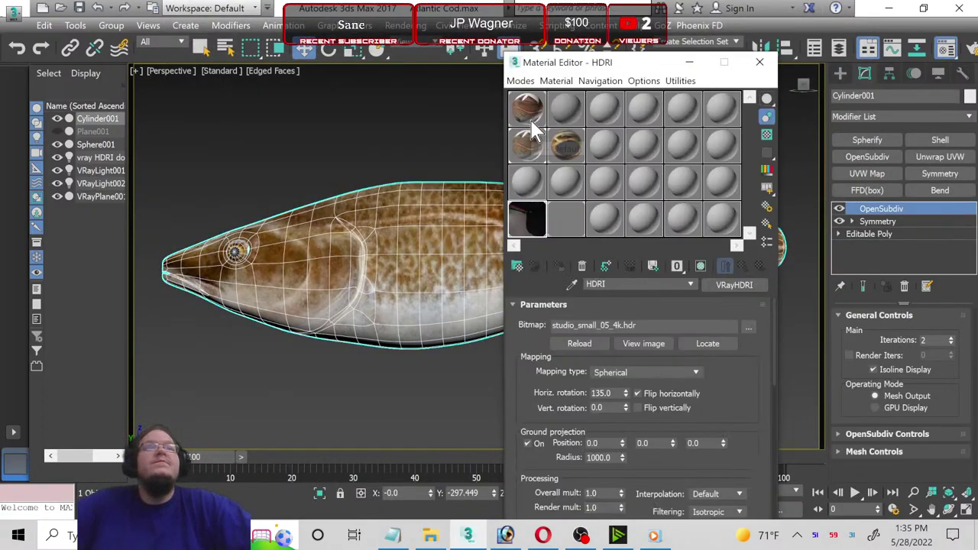
click(527, 147)
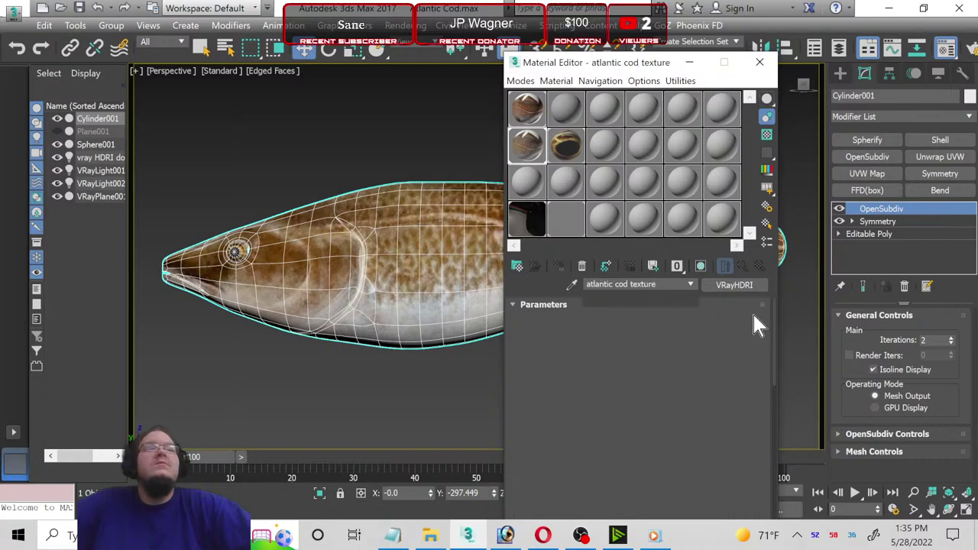
drag(753, 321, 752, 360)
scroll(757, 357, up, 1)
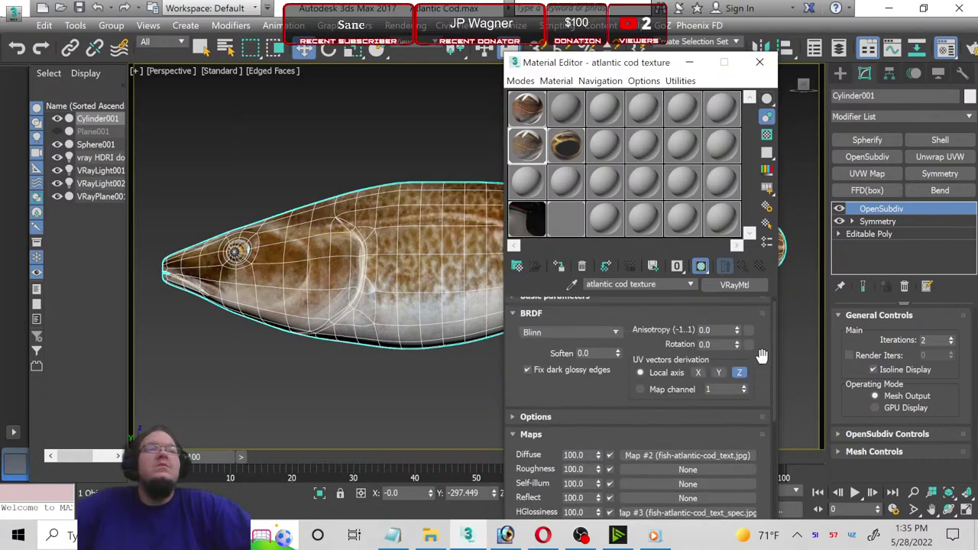
scroll(760, 356, up, 1)
scroll(695, 336, down, 5)
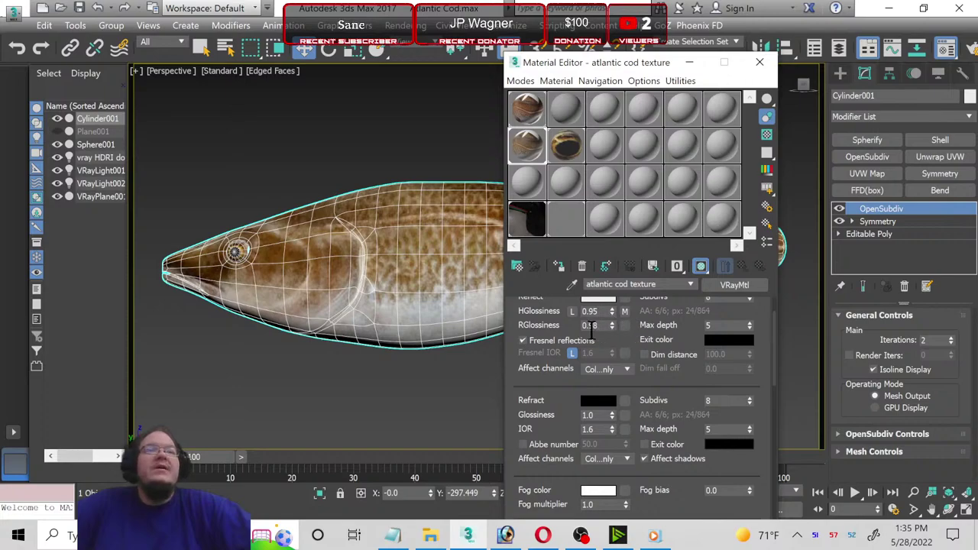
click(573, 354)
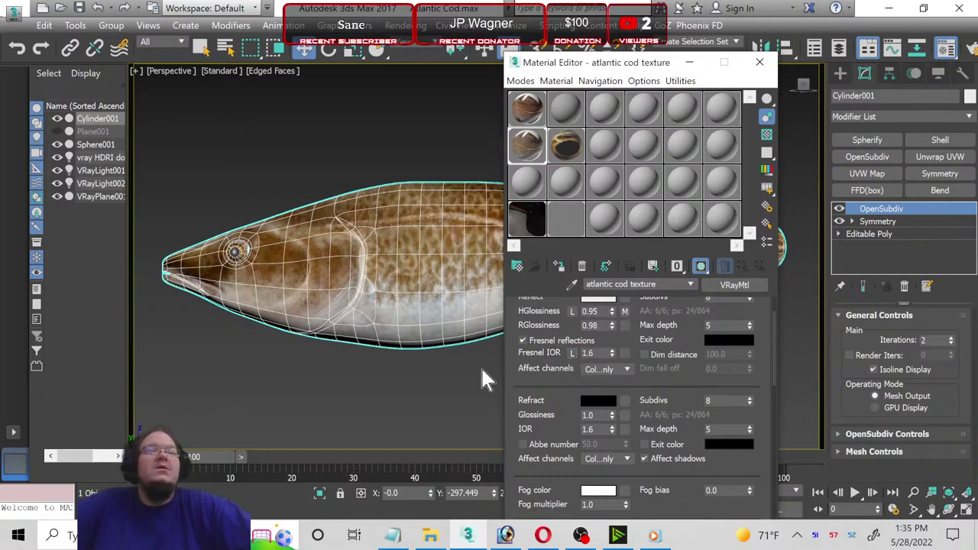
Step: In the Maps rollout, set the Bump amount to 15 and Displace to 0.8
scroll(505, 371, down, 1)
scroll(507, 372, down, 1)
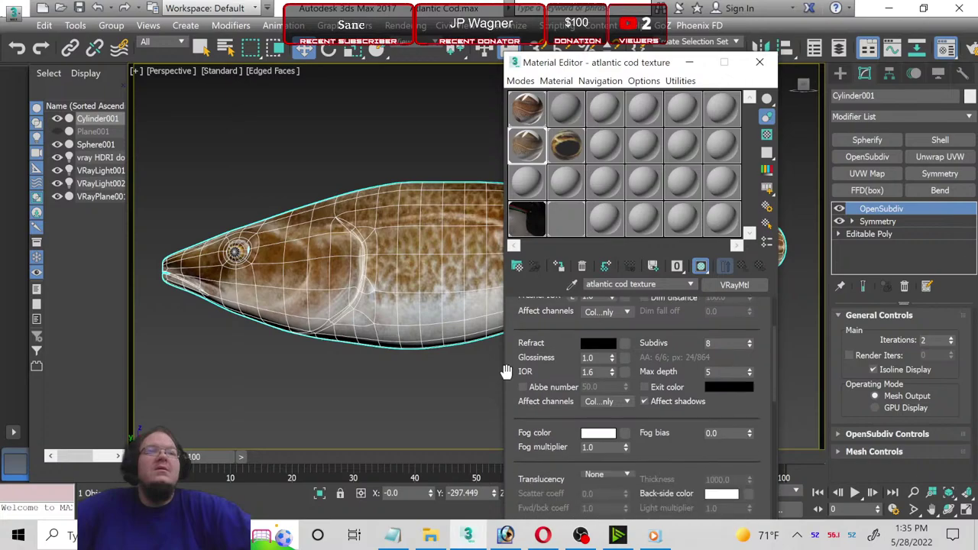
scroll(508, 371, down, 1)
scroll(508, 372, down, 1)
scroll(508, 371, down, 2)
scroll(509, 370, down, 1)
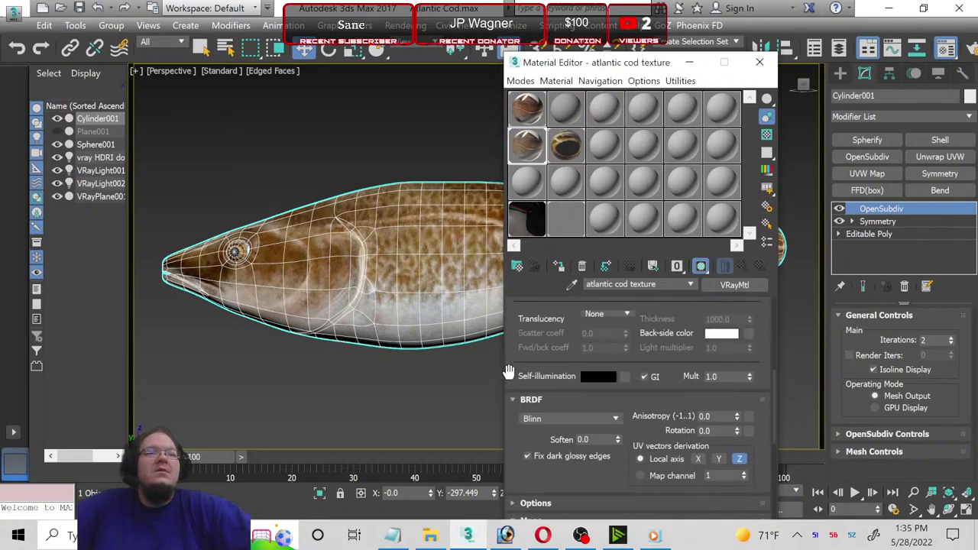
scroll(508, 370, down, 2)
scroll(509, 371, down, 2)
scroll(508, 370, down, 1)
scroll(509, 369, down, 2)
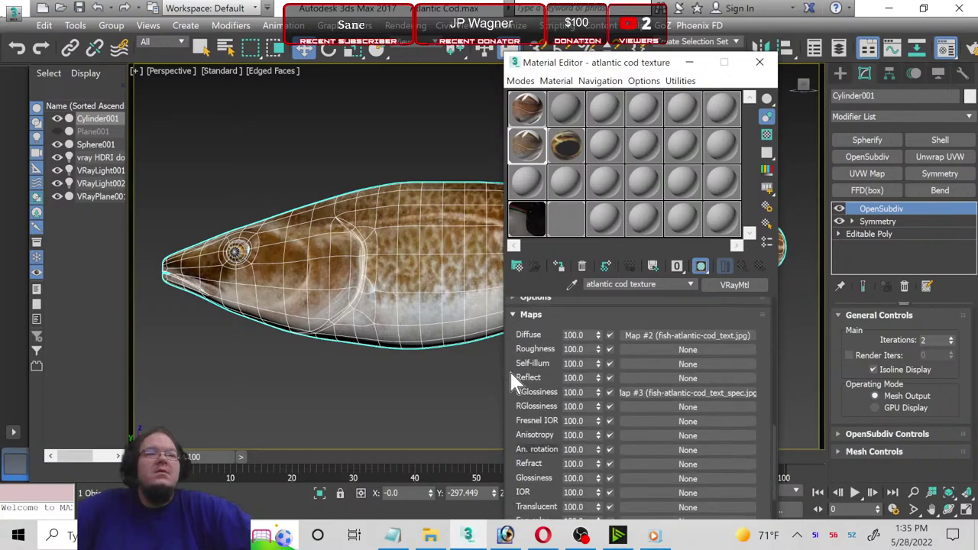
scroll(508, 369, down, 1)
scroll(509, 370, down, 1)
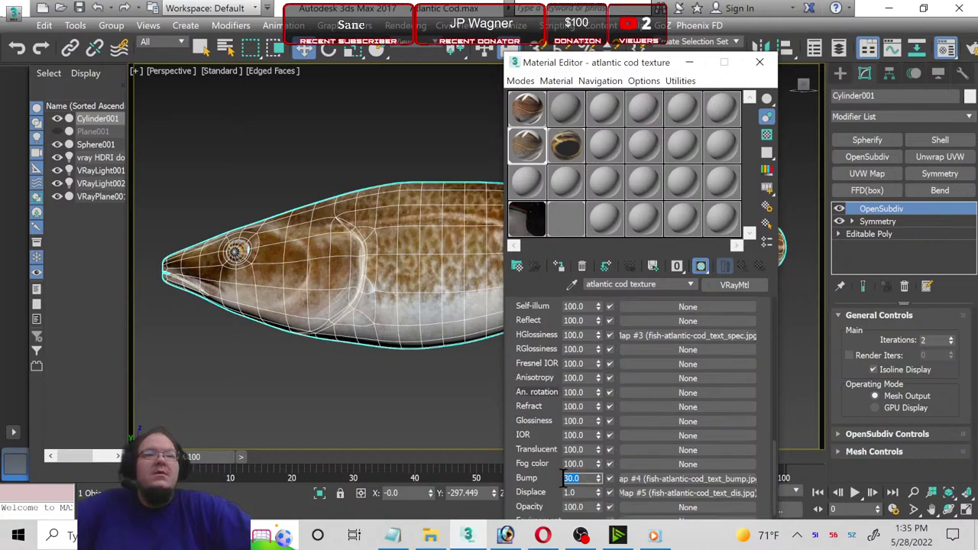
text(15)
key(Return)
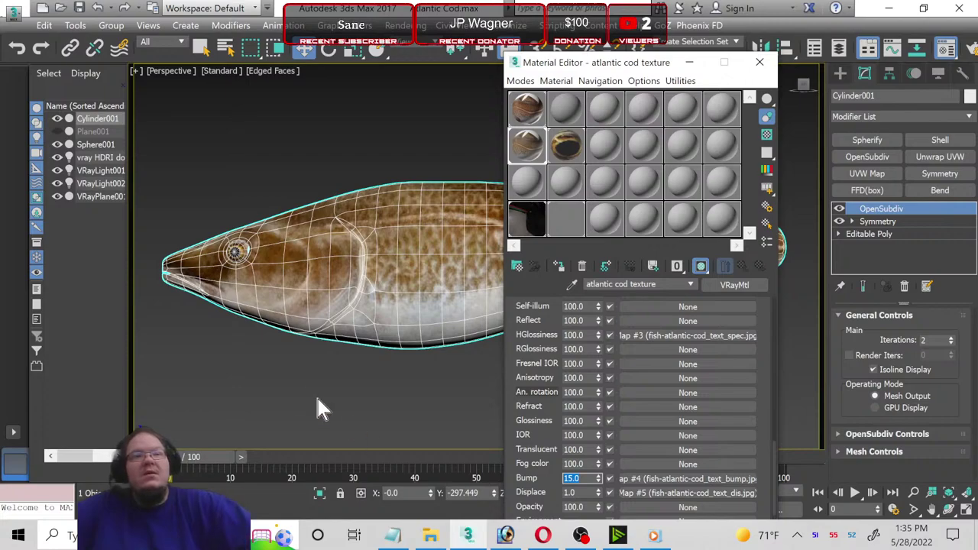
text(0.8)
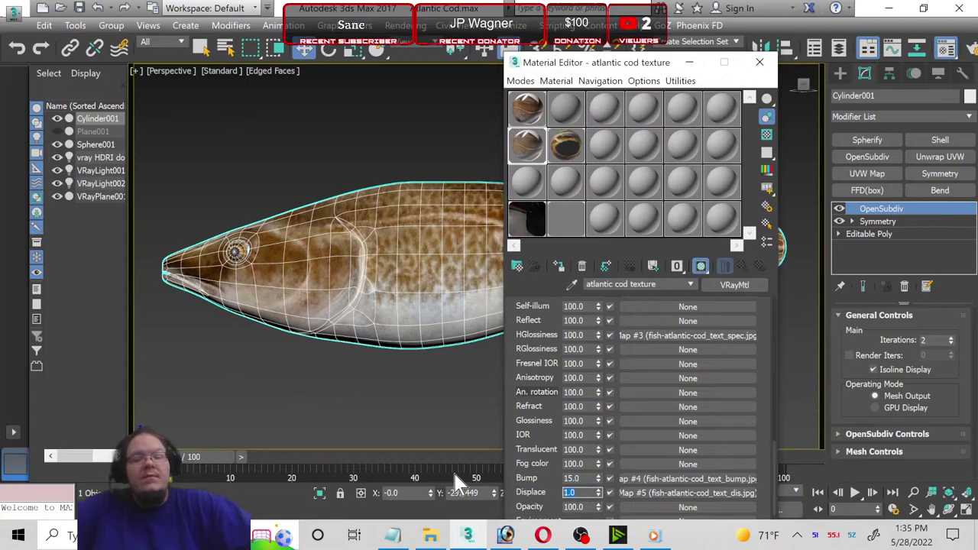
key(Return)
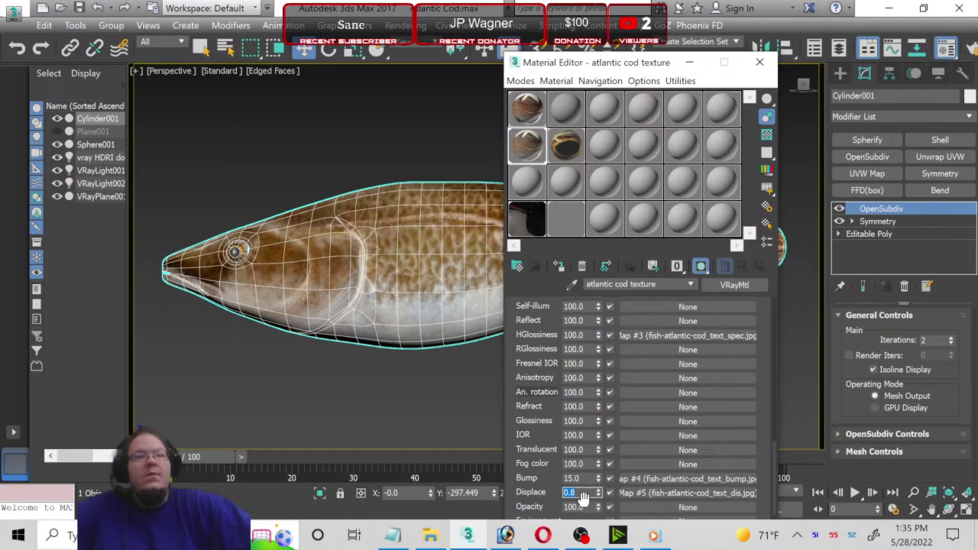
Step: Minimize the Material Editor, deselect the fish, and render the full 1920 x 1080 V-Ray image
click(690, 65)
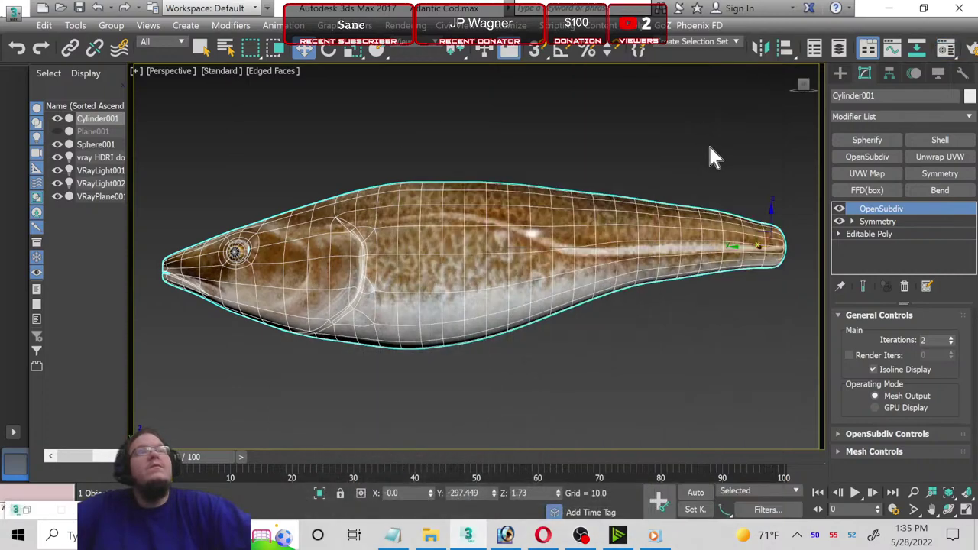
click(708, 144)
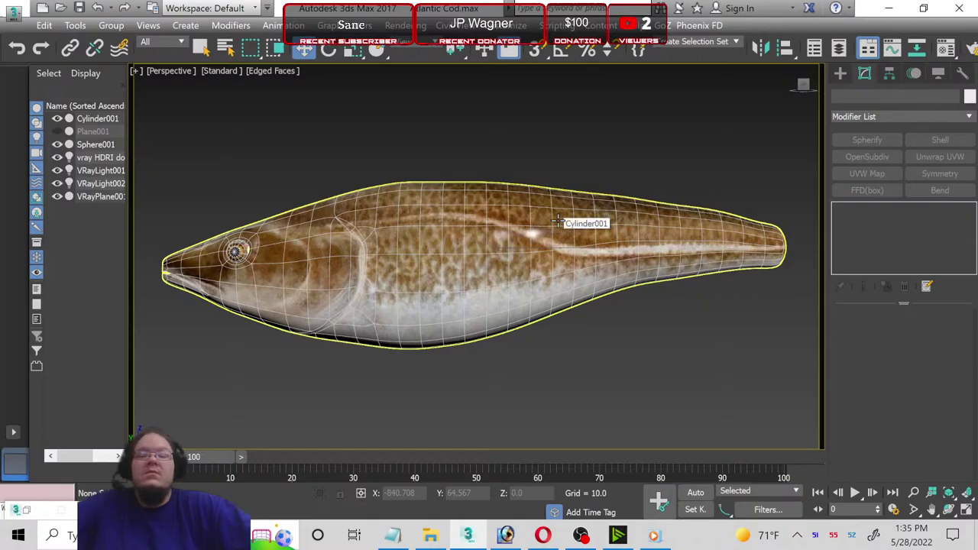
key(shift+q)
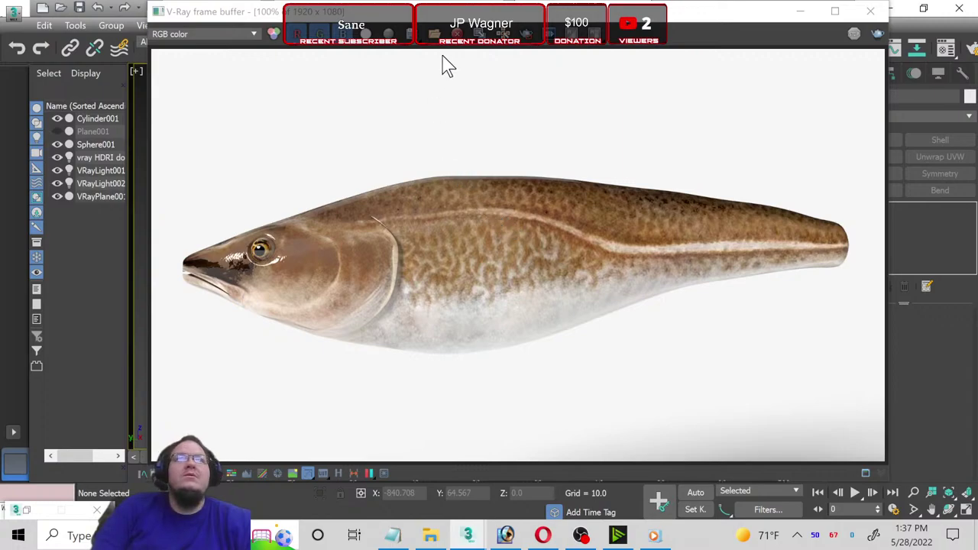
Step: Close the finished render, orbit toward the fish's head, and hide Display Capture in OBS
drag(435, 15, 422, 15)
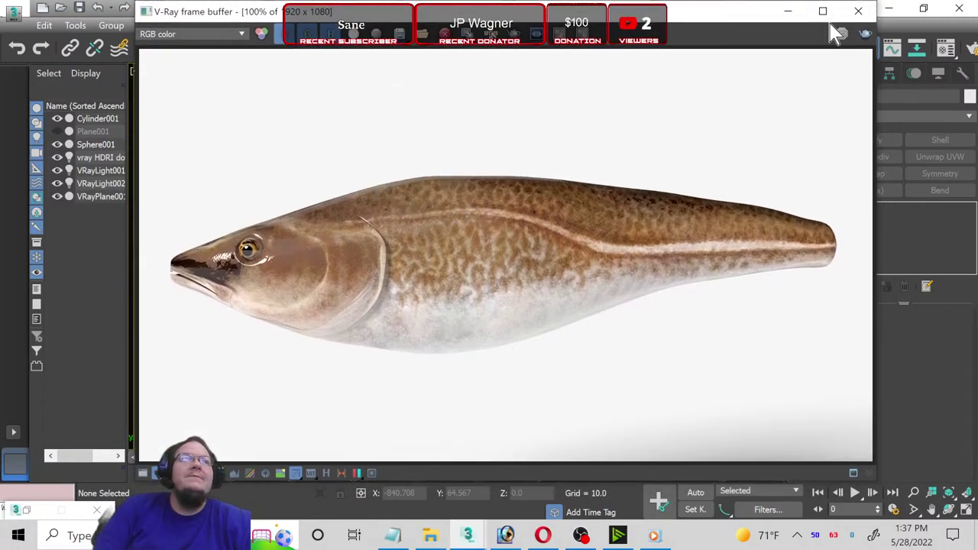
click(856, 13)
click(604, 276)
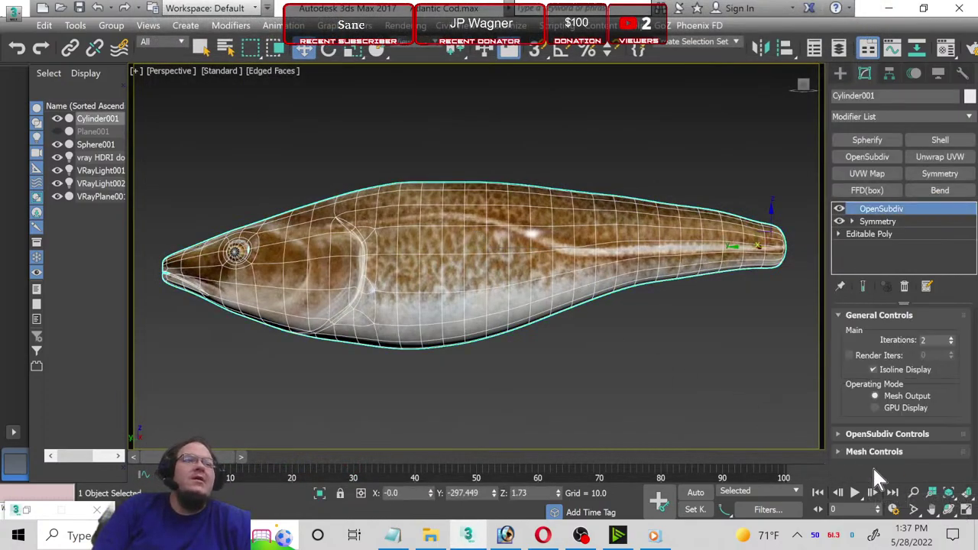
click(949, 510)
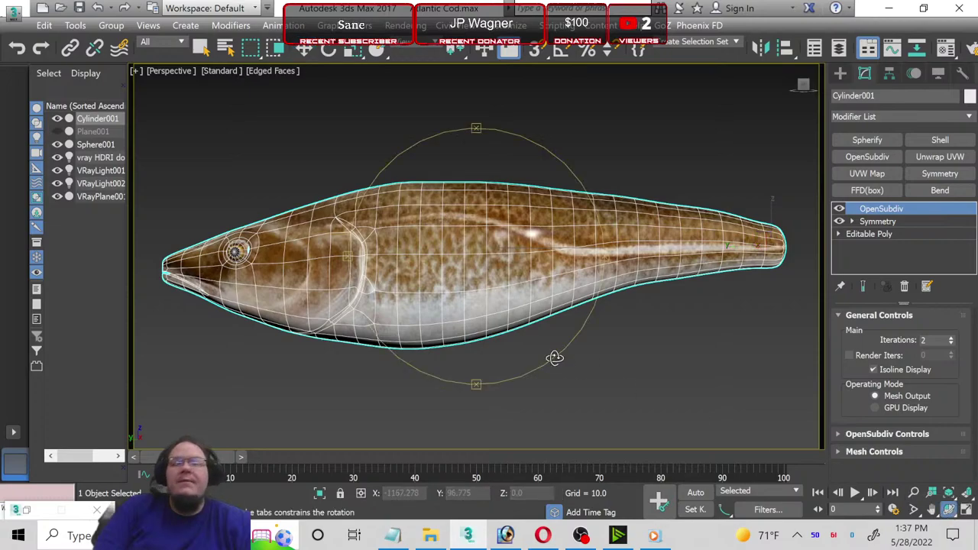
drag(372, 276, 470, 263)
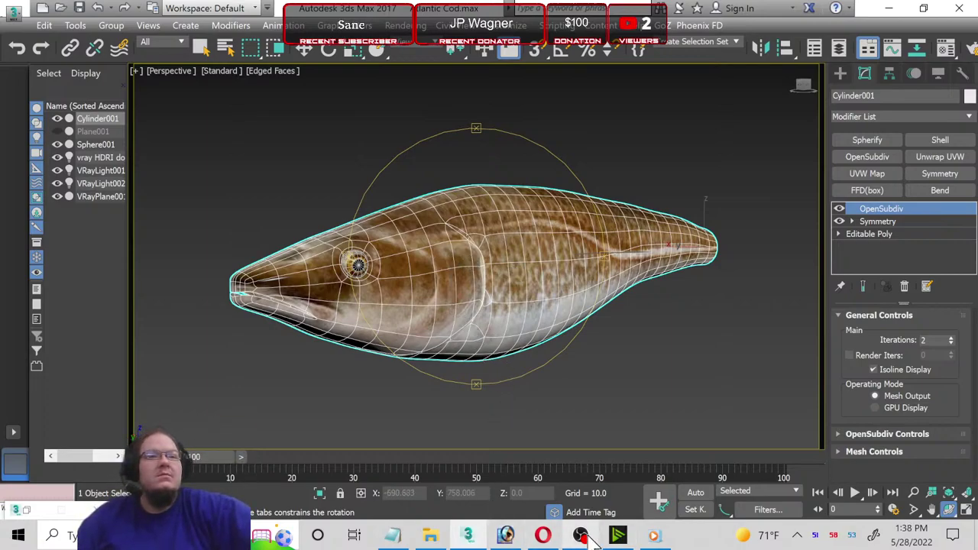
mouse_move(581, 535)
click(618, 537)
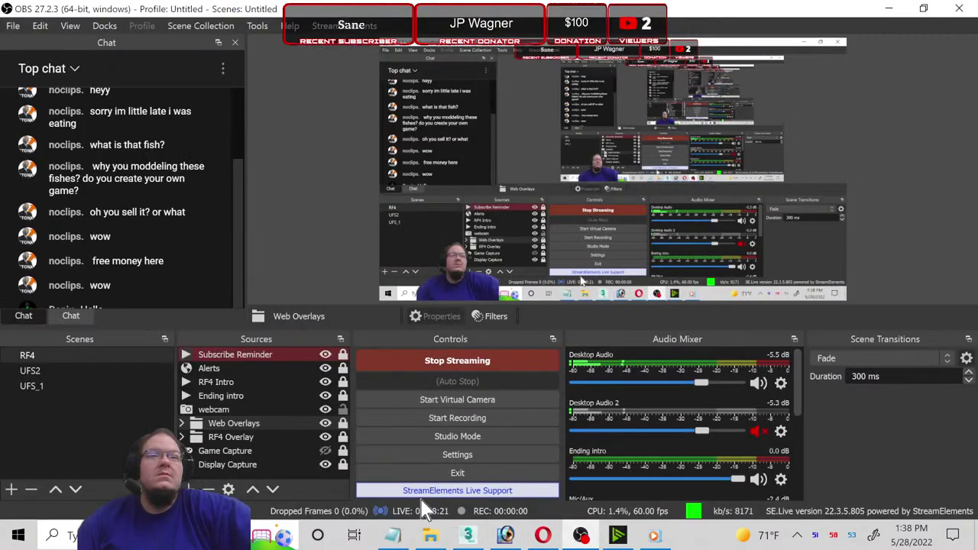
click(324, 464)
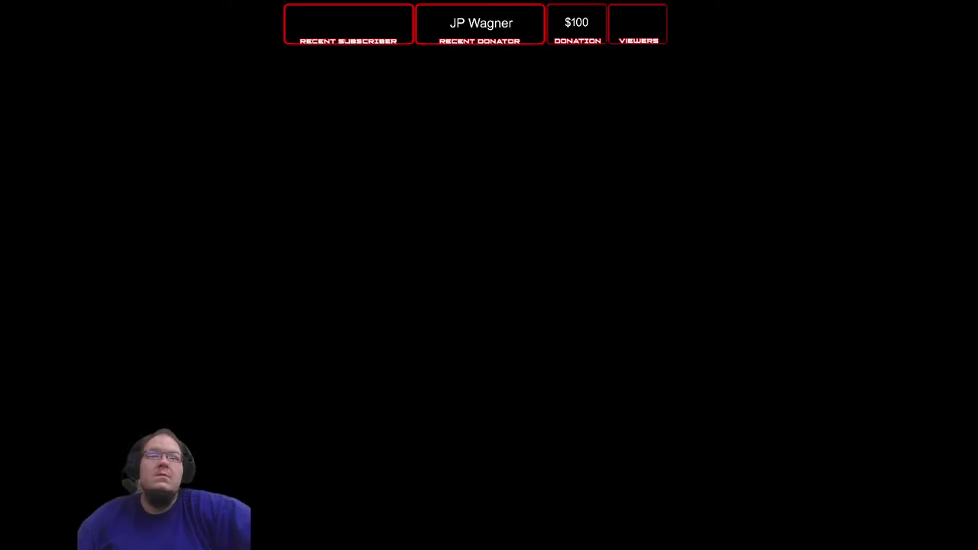